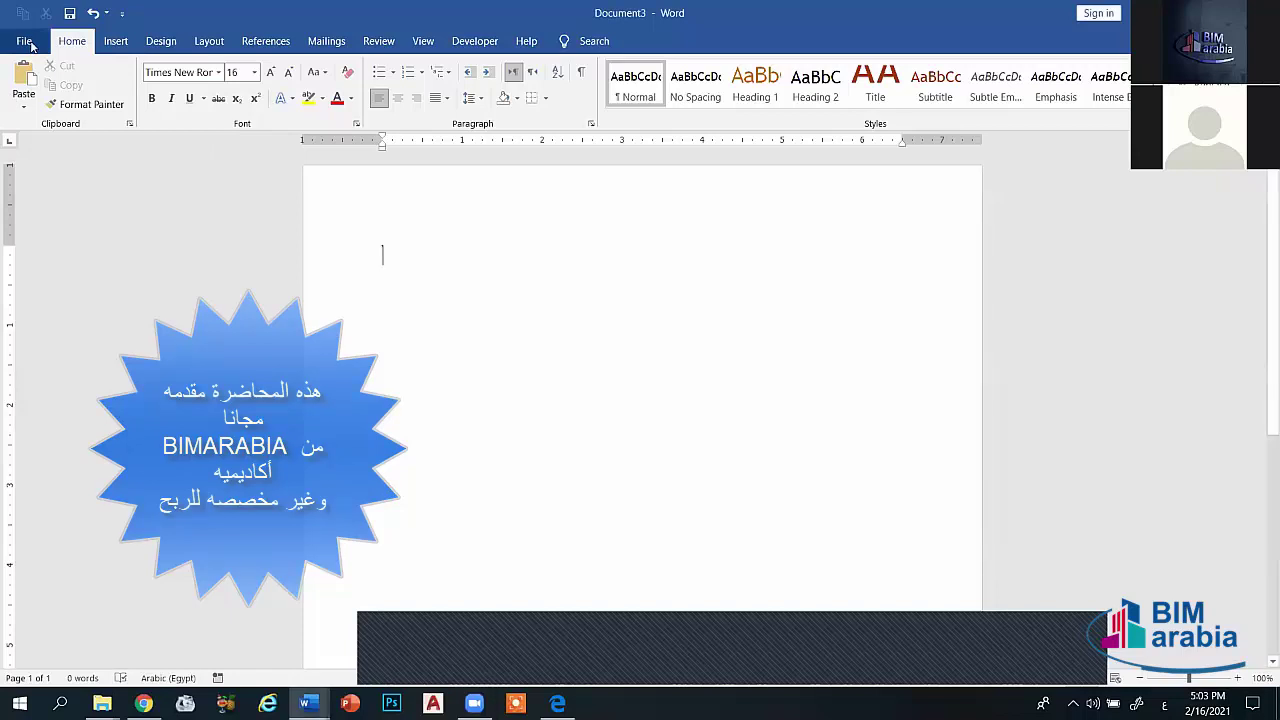
Step: Check the measurement units on Word Options' Advanced page, leaving them at Inches
{"action": "left_click", "coordinate": [24, 41]}
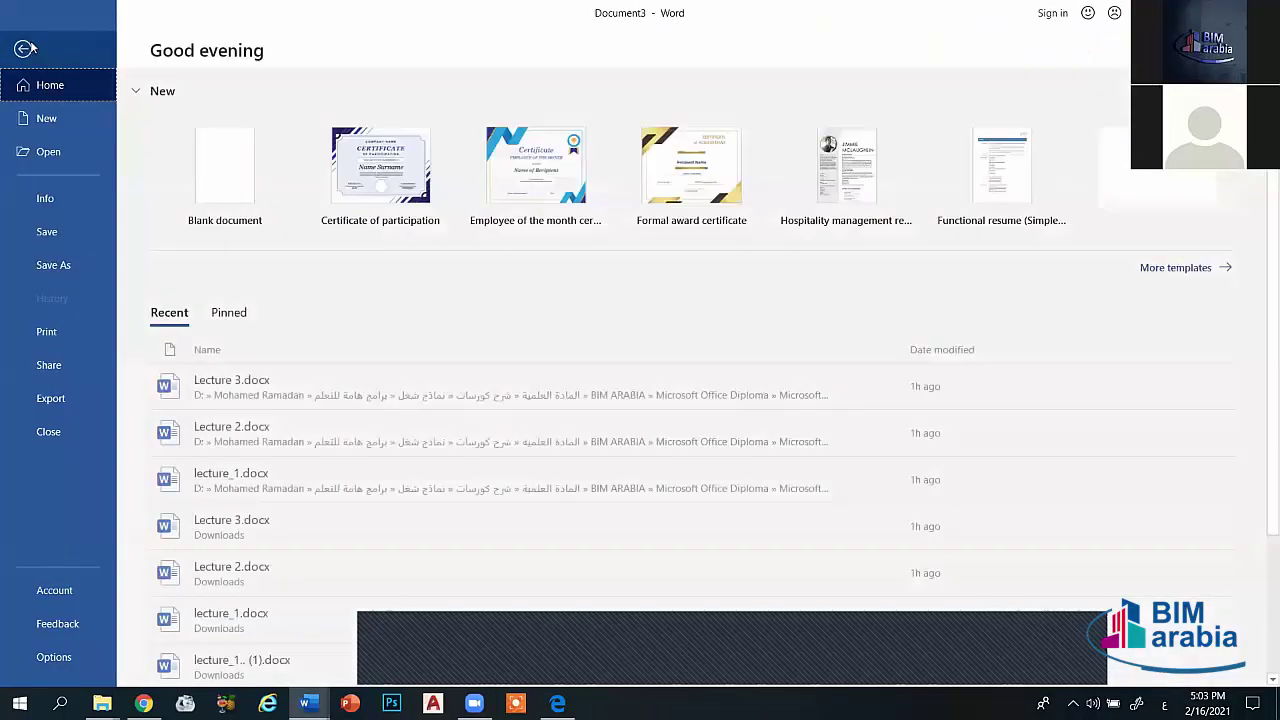
{"action": "left_click", "coordinate": [55, 656]}
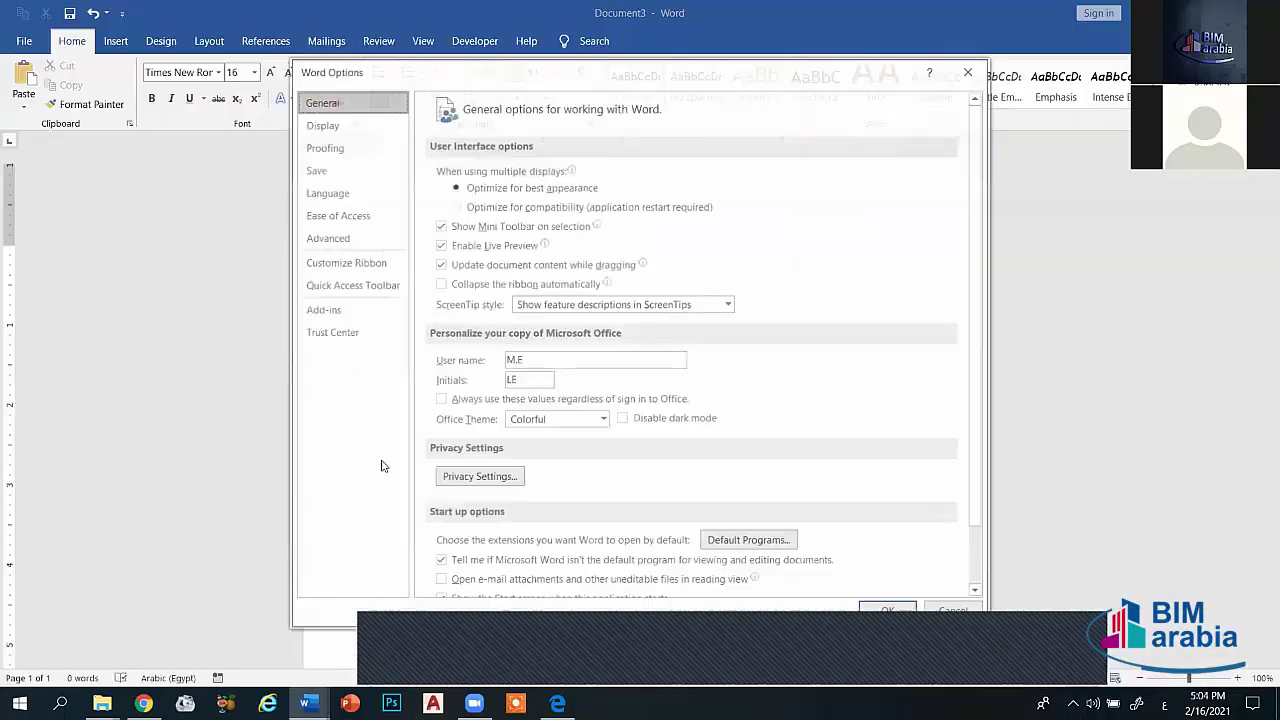
{"action": "left_click", "coordinate": [357, 240]}
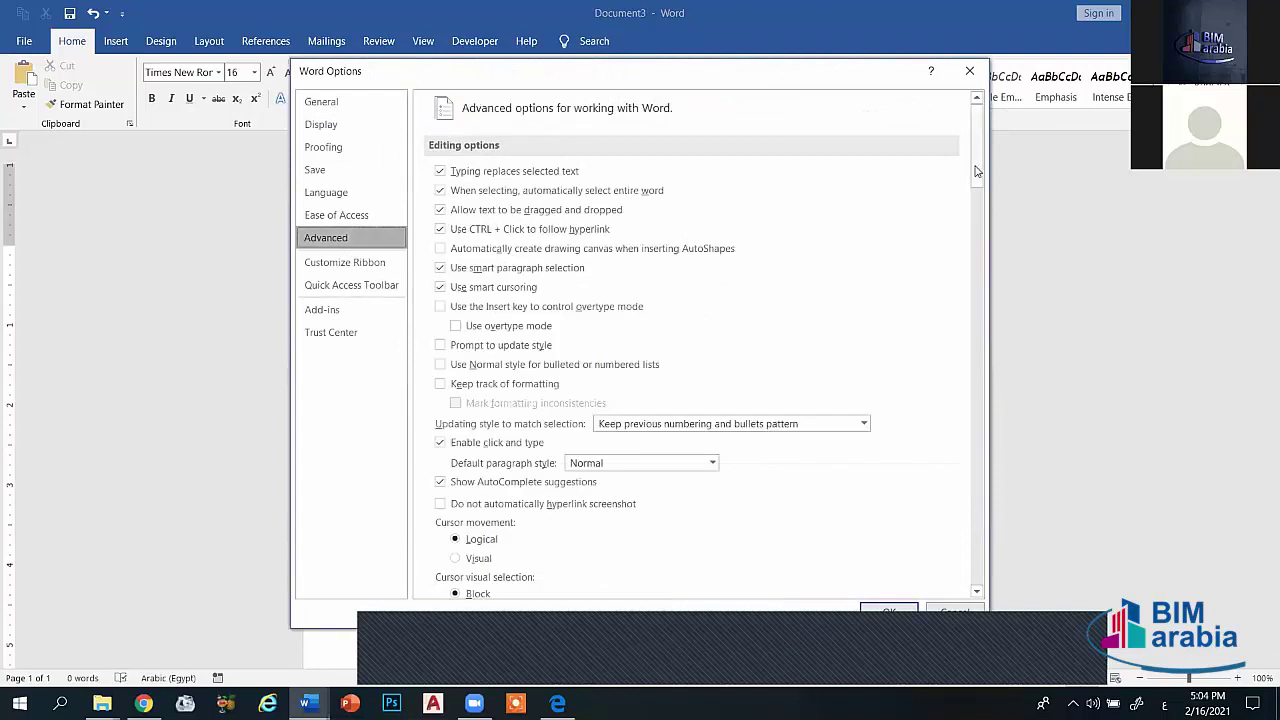
{"action": "left_click_drag", "start_coordinate": [977, 172], "coordinate": [977, 313]}
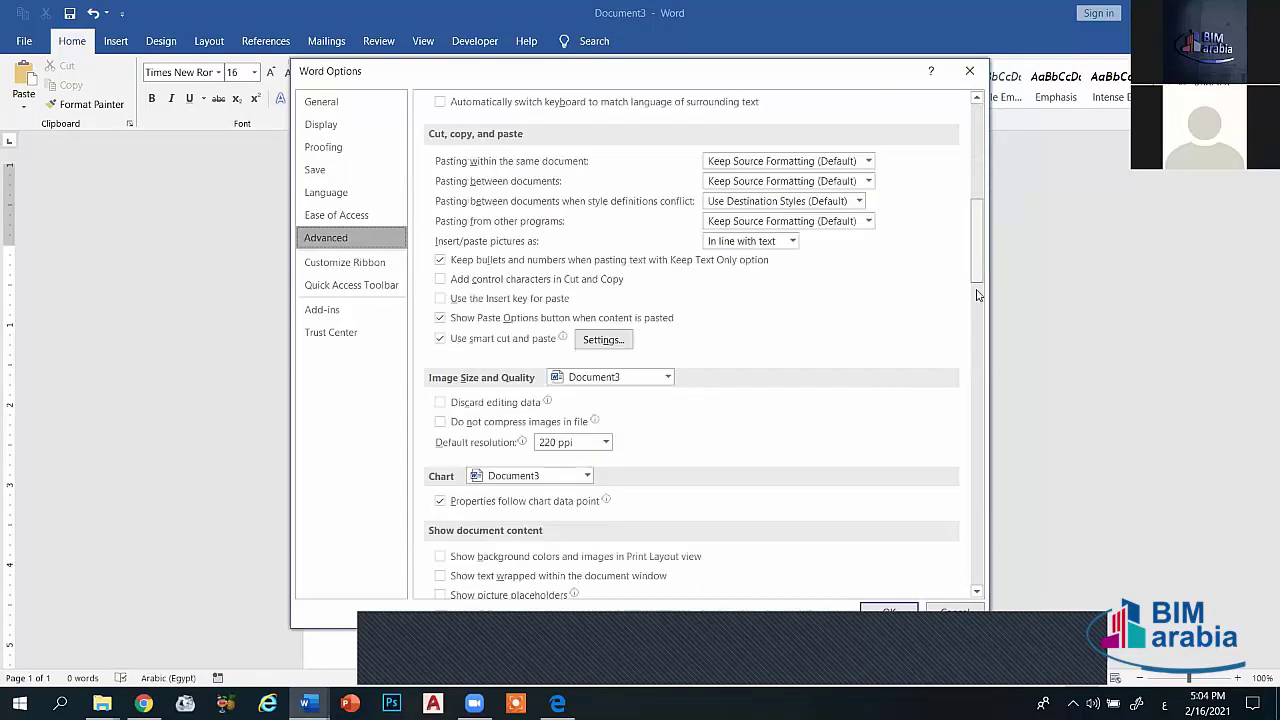
{"action": "scroll", "coordinate": [707, 328], "scroll_direction": "down", "scroll_amount": 3}
{"action": "scroll", "coordinate": [707, 328], "scroll_direction": "down", "scroll_amount": 5}
{"action": "scroll", "coordinate": [707, 328], "scroll_direction": "down", "scroll_amount": 2}
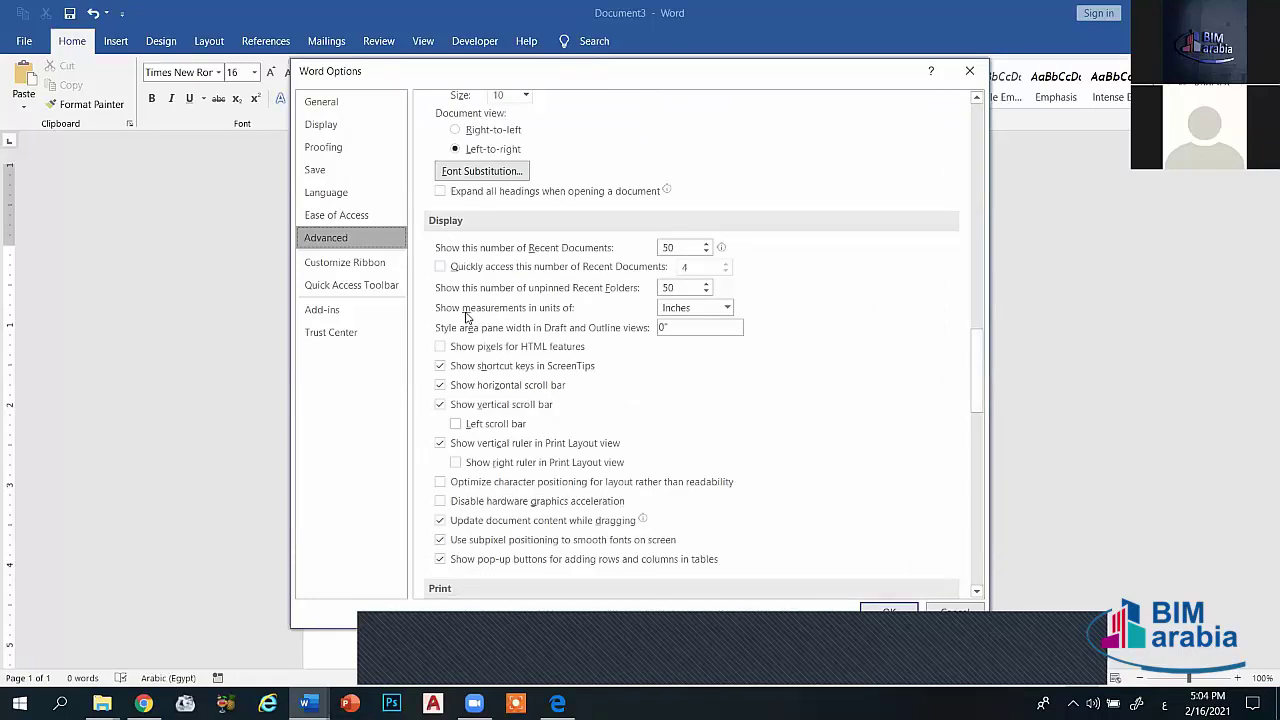
{"action": "left_click", "coordinate": [726, 309]}
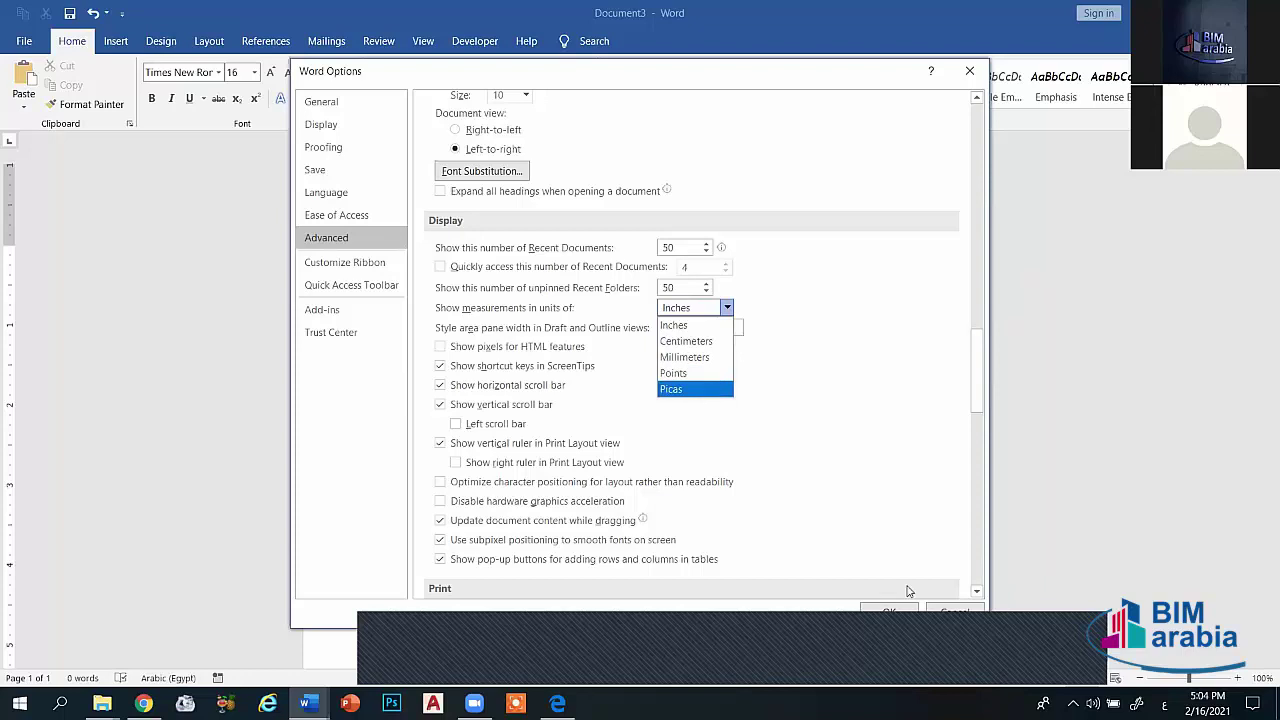
{"action": "left_click", "coordinate": [952, 613]}
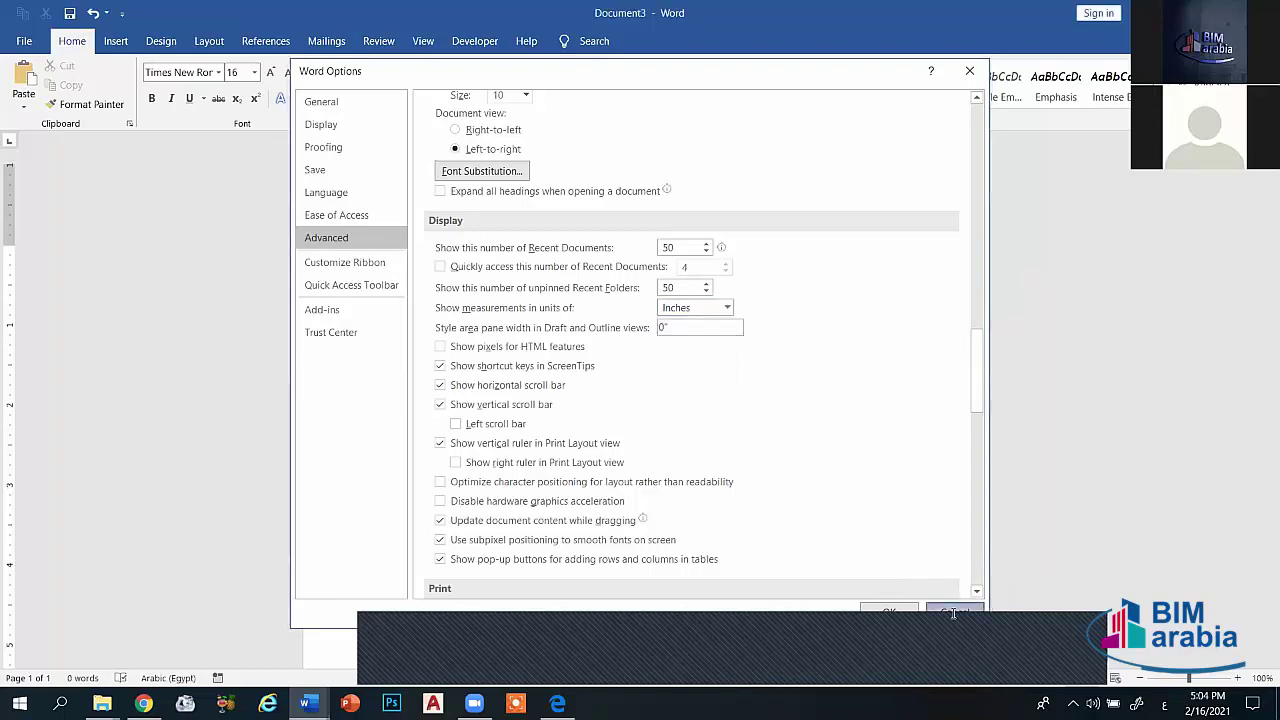
{"action": "left_click", "coordinate": [952, 613]}
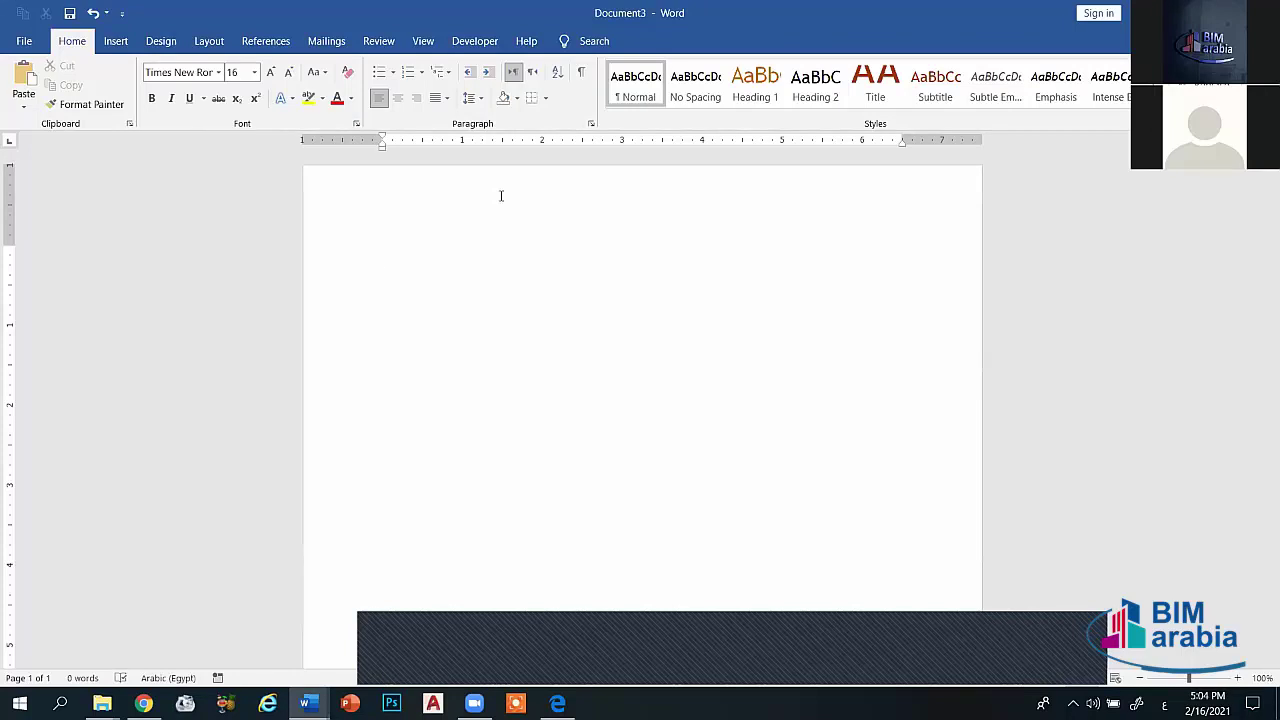
Step: Bring up the emoji picker and Windows app list, dismissing both without inserting anything
{"action": "key", "text": "super+period"}
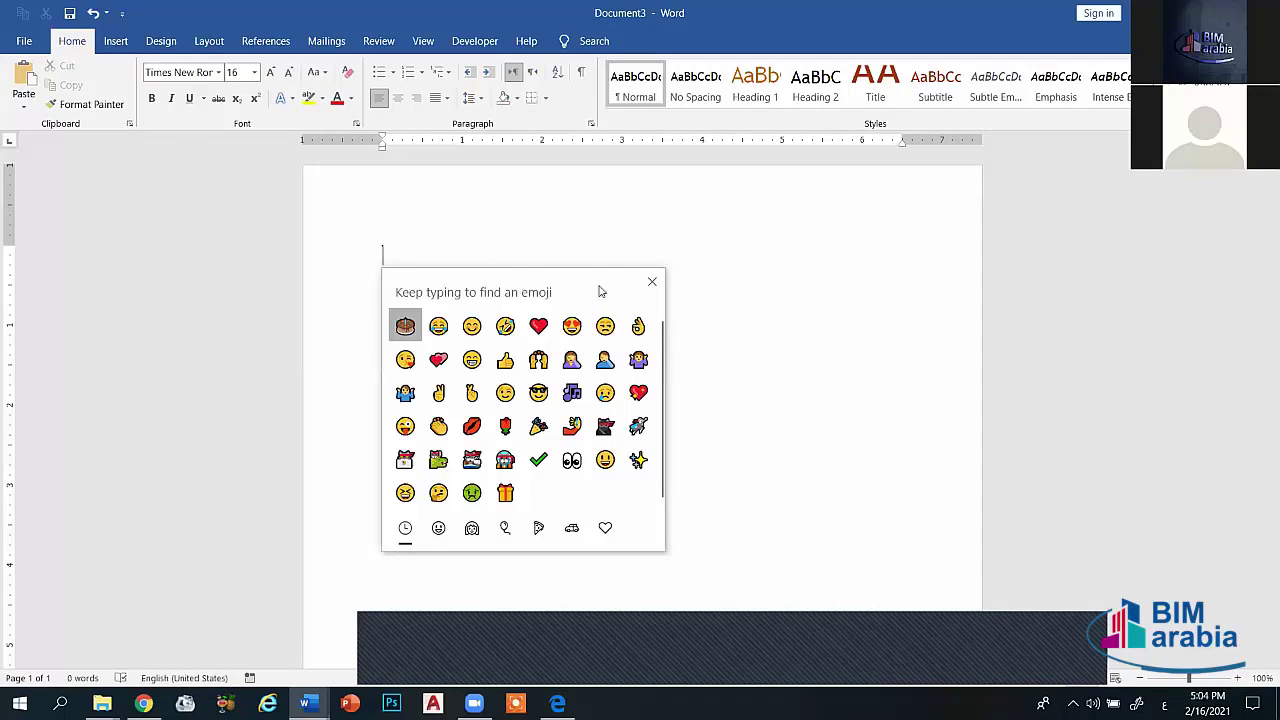
{"action": "left_click", "coordinate": [652, 281]}
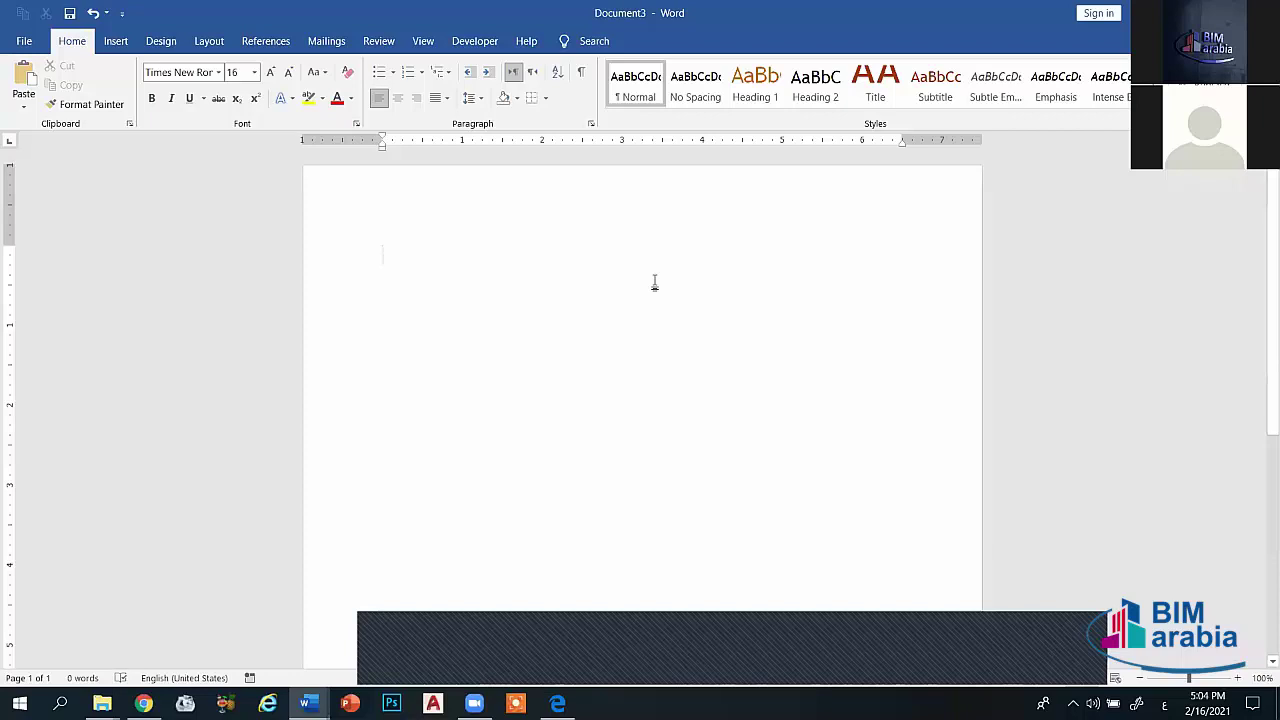
{"action": "key", "text": "super+period"}
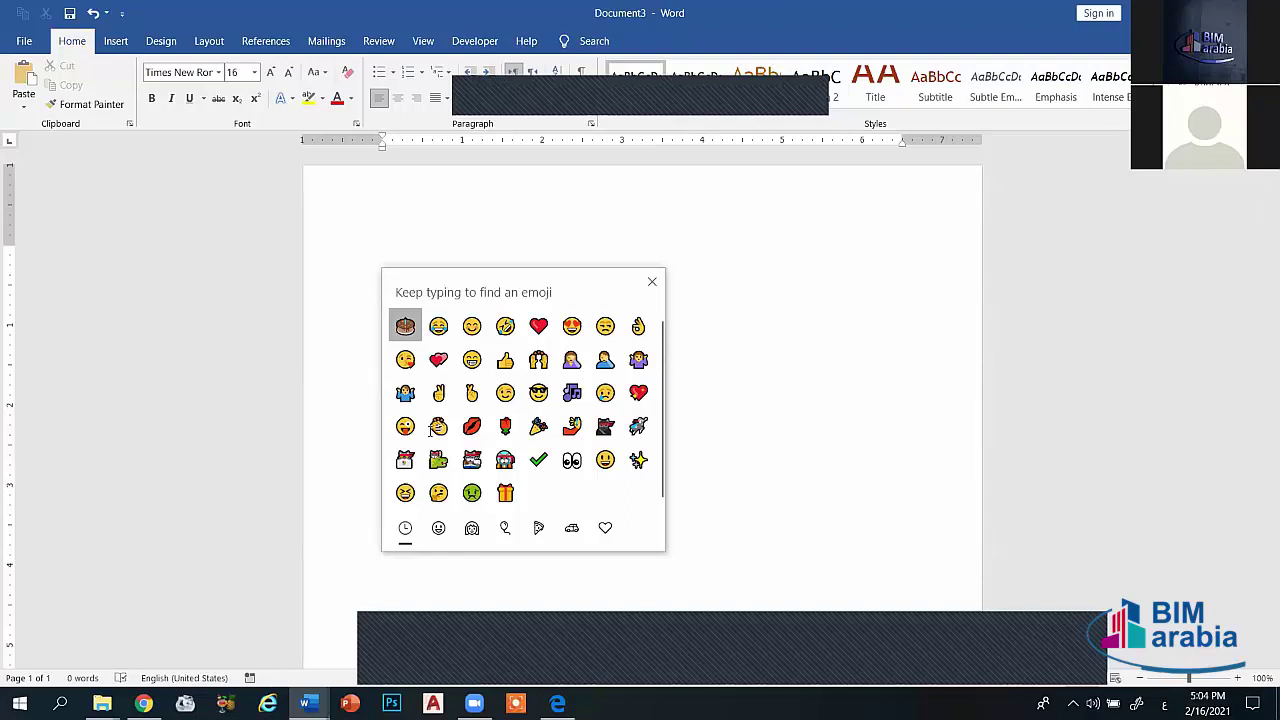
{"action": "key", "text": "Escape"}
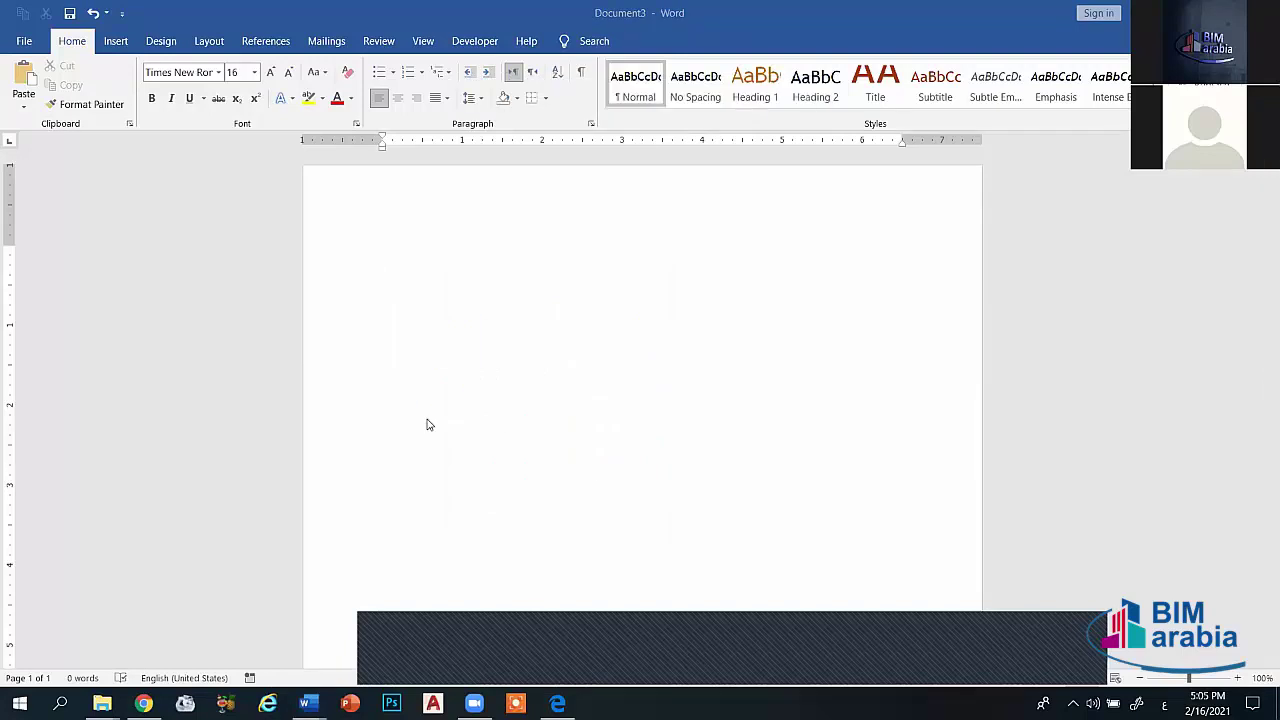
{"action": "key", "text": "super"}
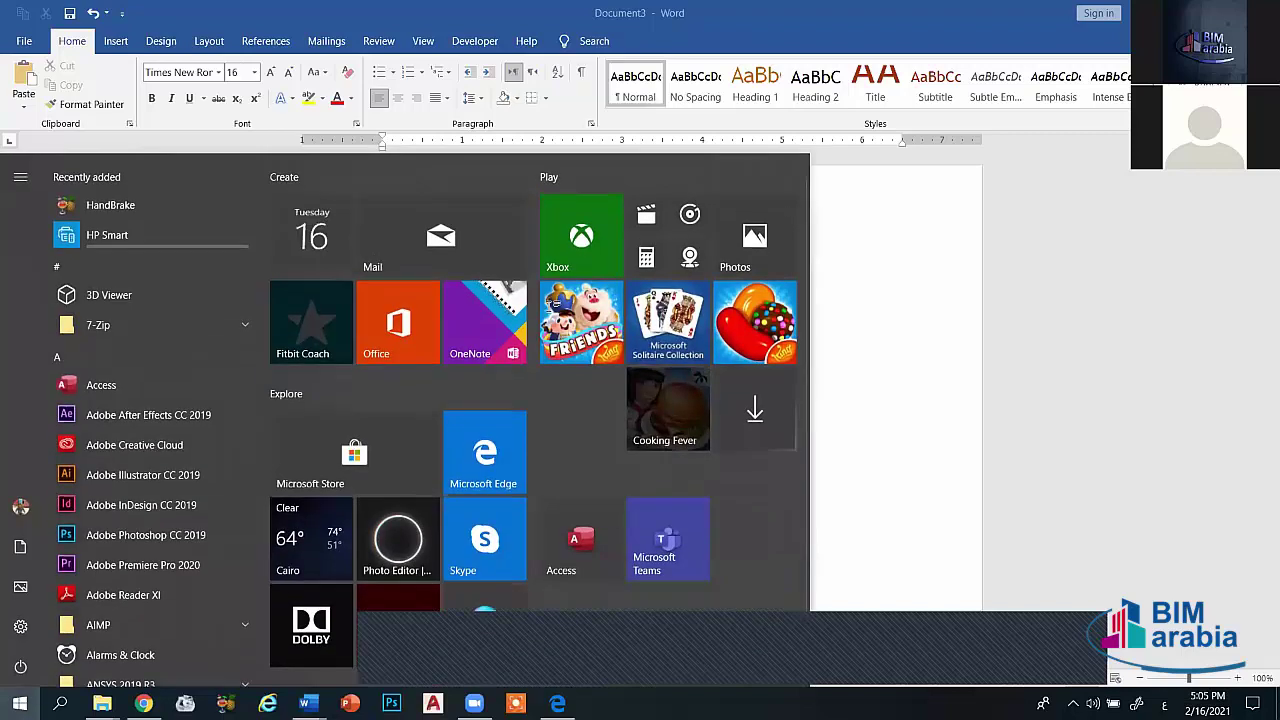
{"action": "key", "text": "Escape"}
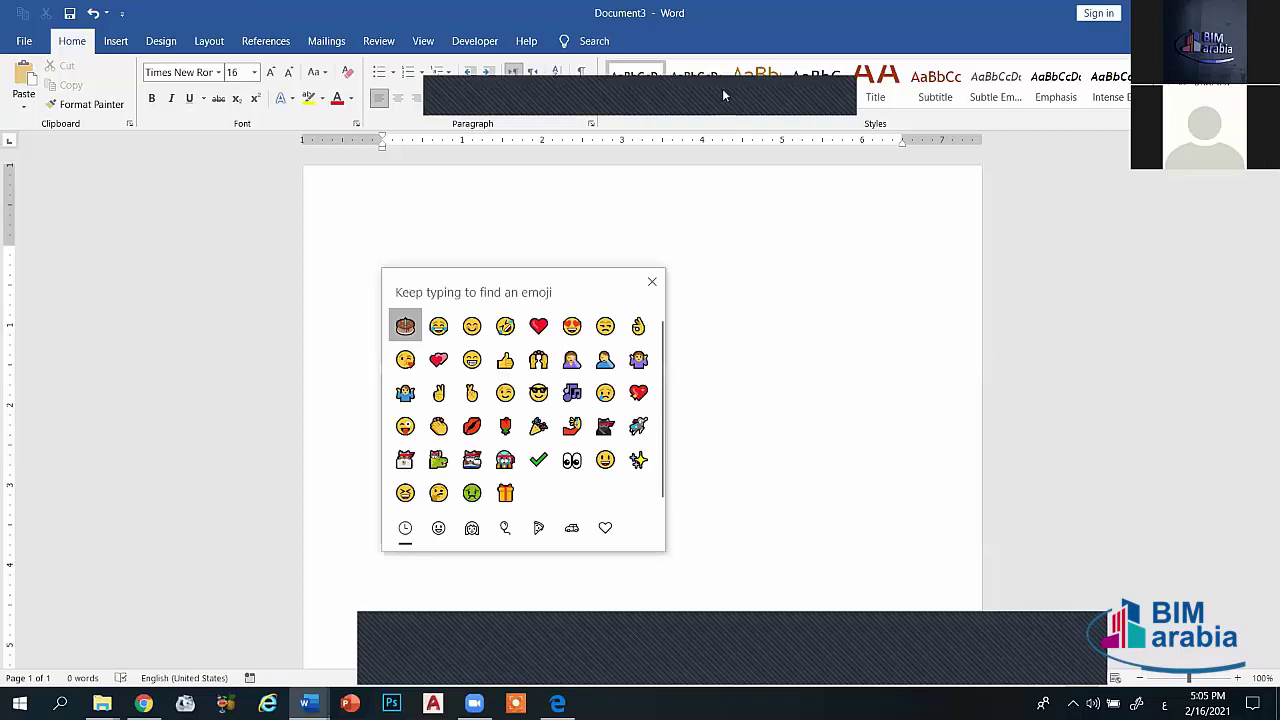
{"action": "key", "text": "Escape"}
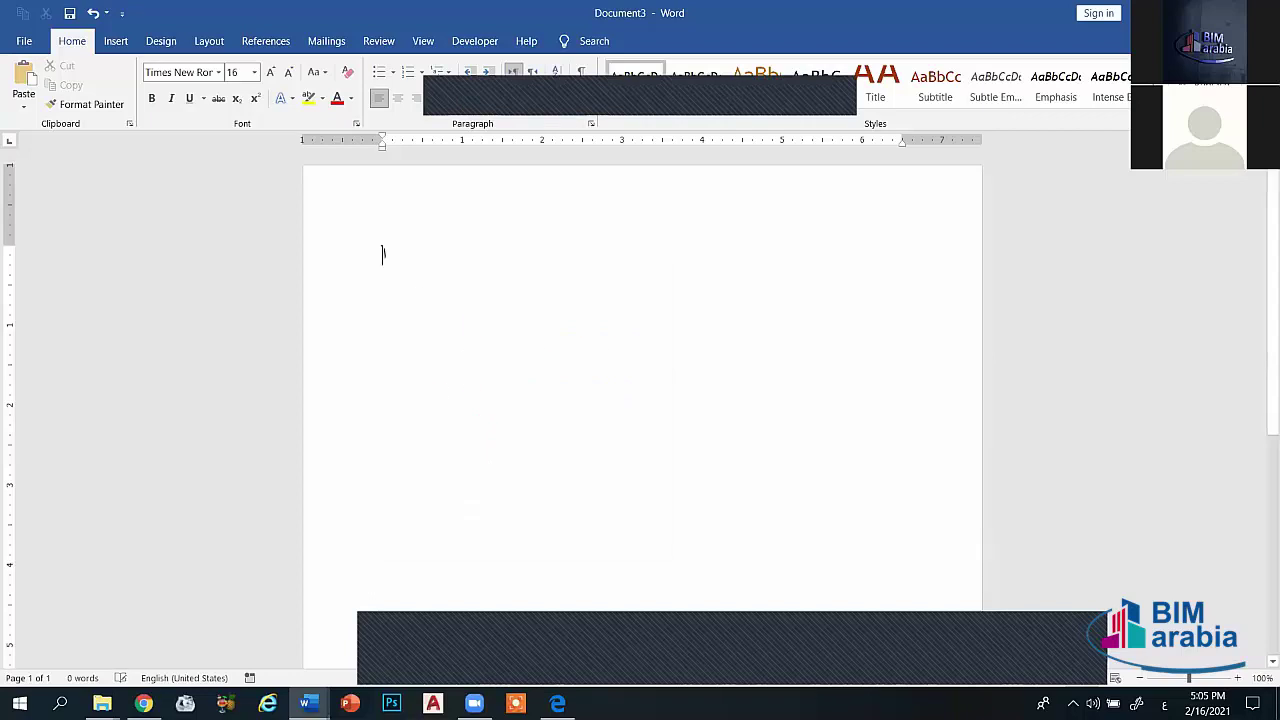
{"action": "left_click", "coordinate": [640, 254]}
{"action": "type", "text": "اج"}
Step: Type the Arabic heading 'اختصار الأيموجي' with 'زر الويندوز + حرف ك' on the line below
{"action": "key", "text": "alt+shift"}
{"action": "type", "text": "اختصار"}
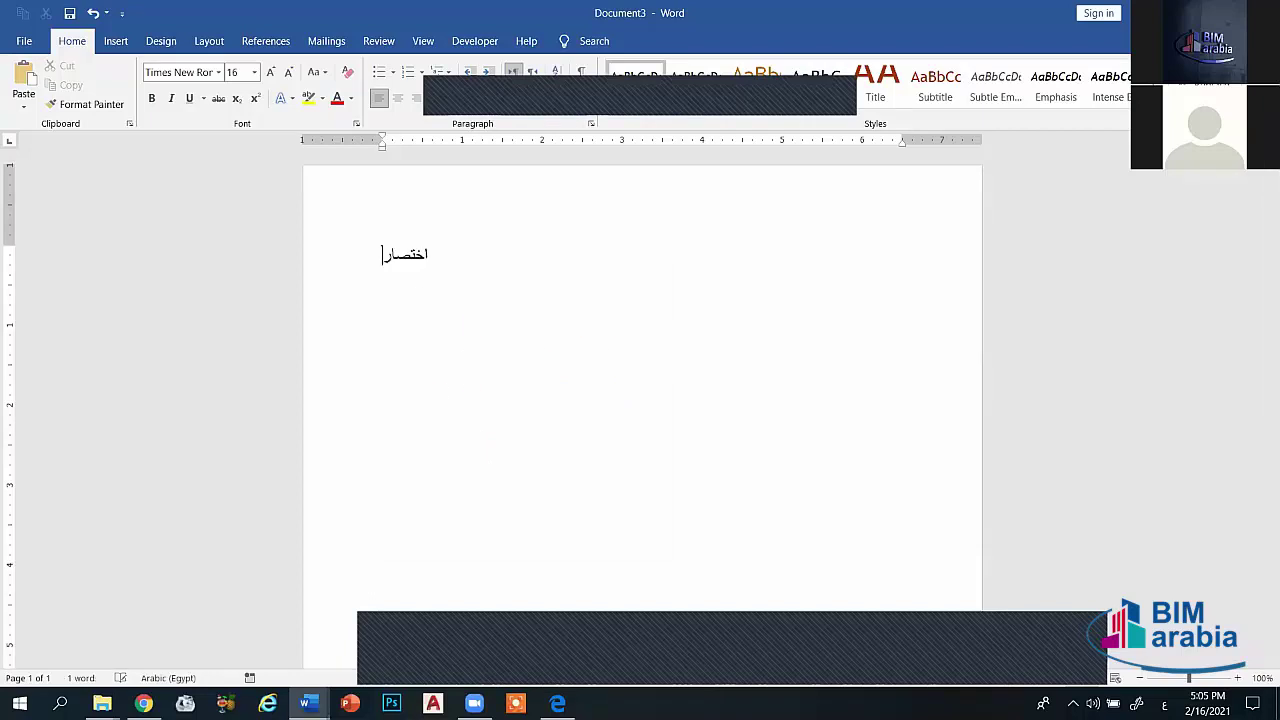
{"action": "type", "text": " الأيمو"}
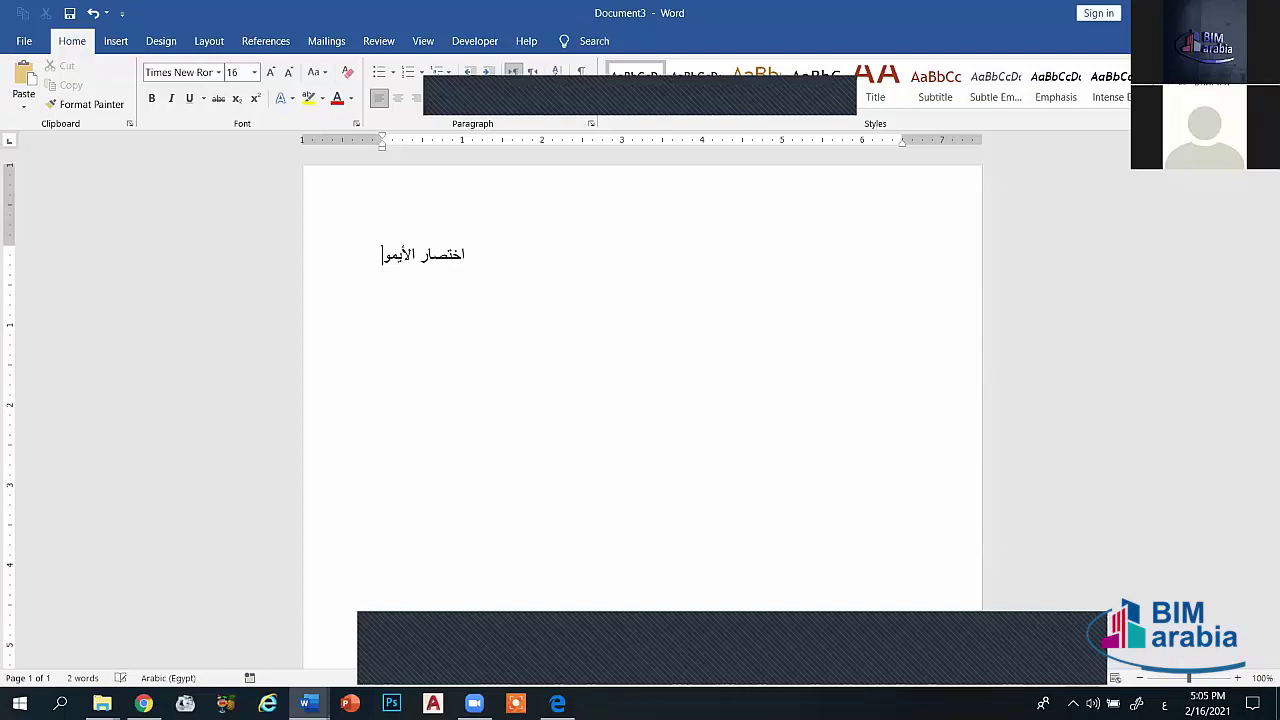
{"action": "type", "text": "جي"}
{"action": "key", "text": "Return"}
{"action": "key", "text": "alt+shift"}
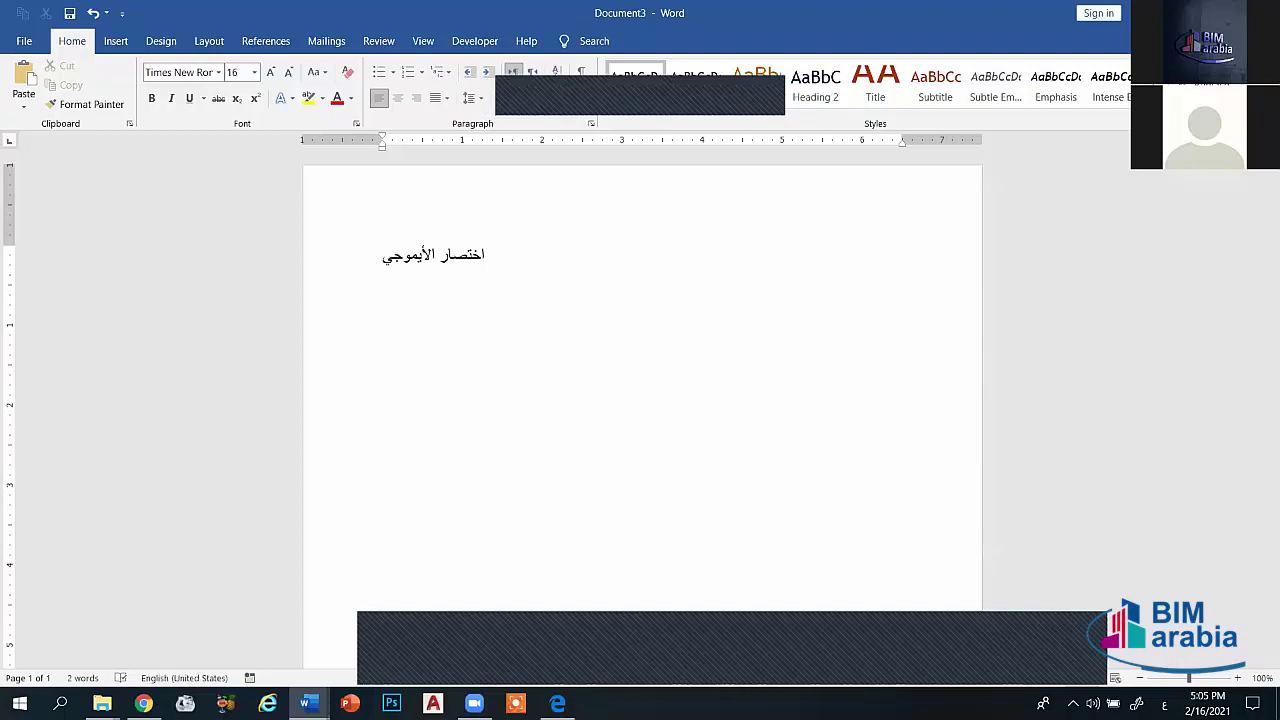
{"action": "key", "text": "alt+shift"}
{"action": "type", "text": "زر الوين"}
{"action": "type", "text": "دوز + "}
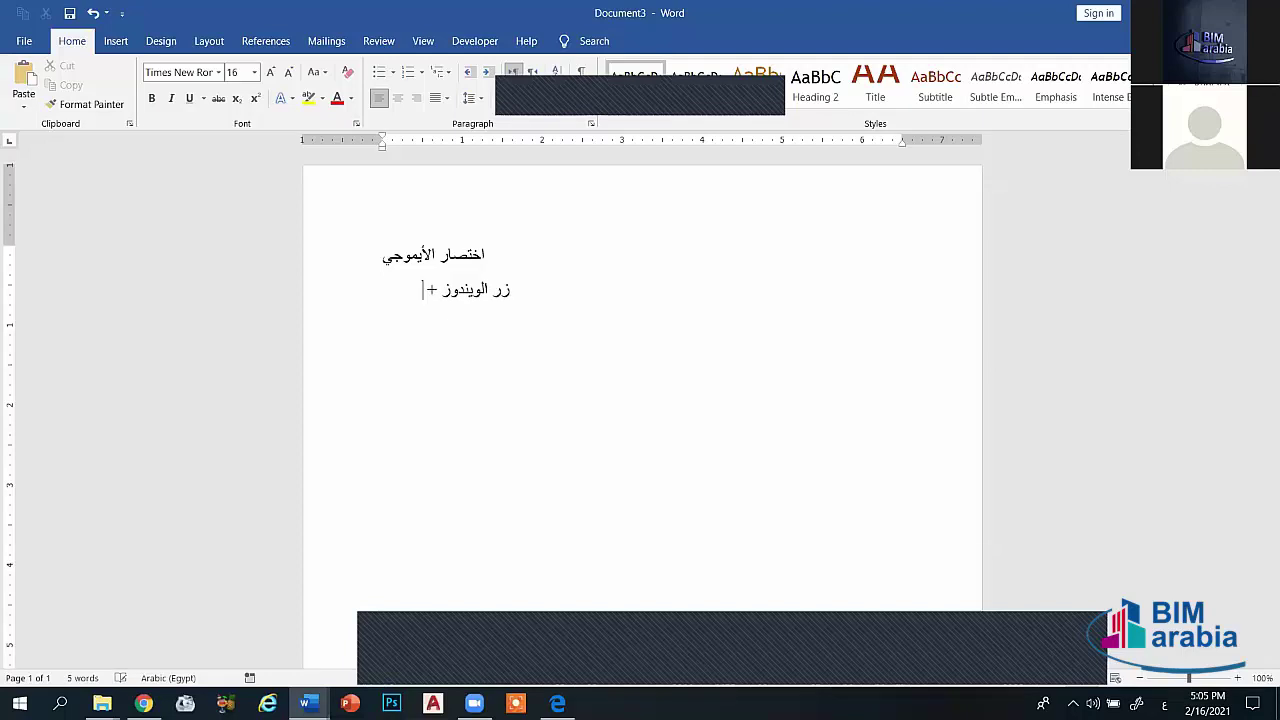
{"action": "type", "text": "حرف ك"}
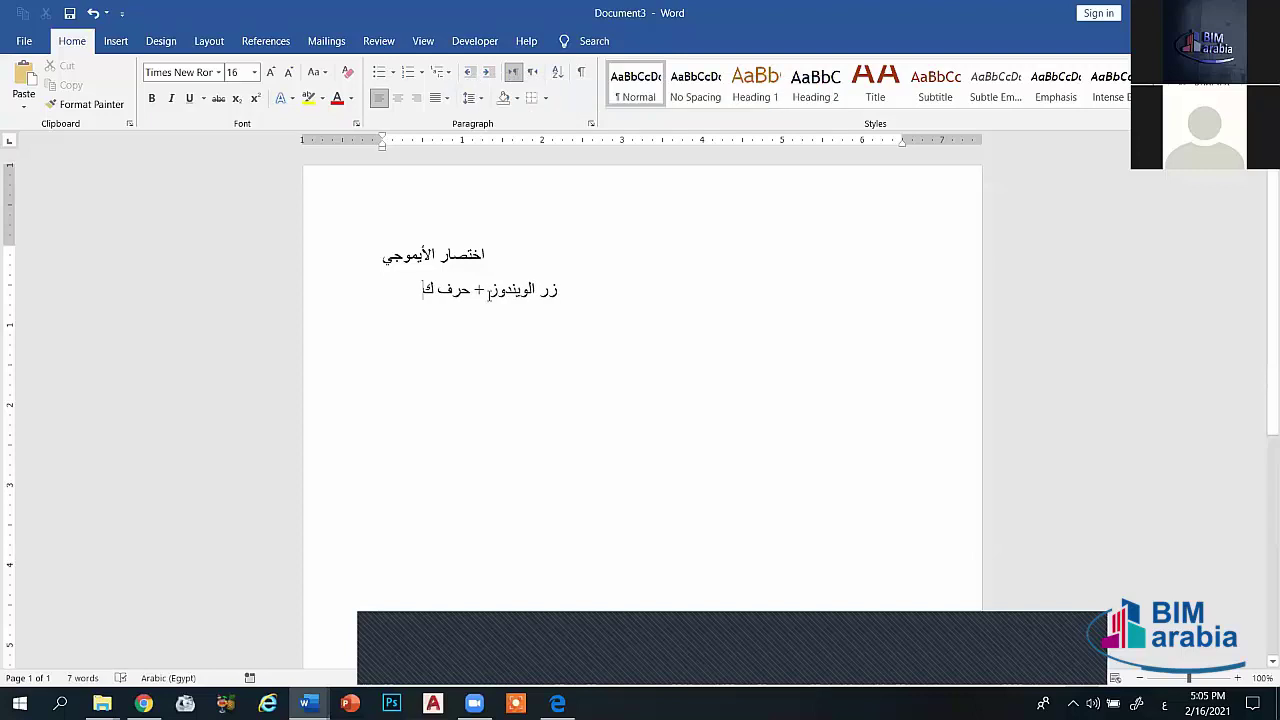
Step: Centre both lines and enlarge them to 48 pt
{"action": "key", "text": "ctrl+a"}
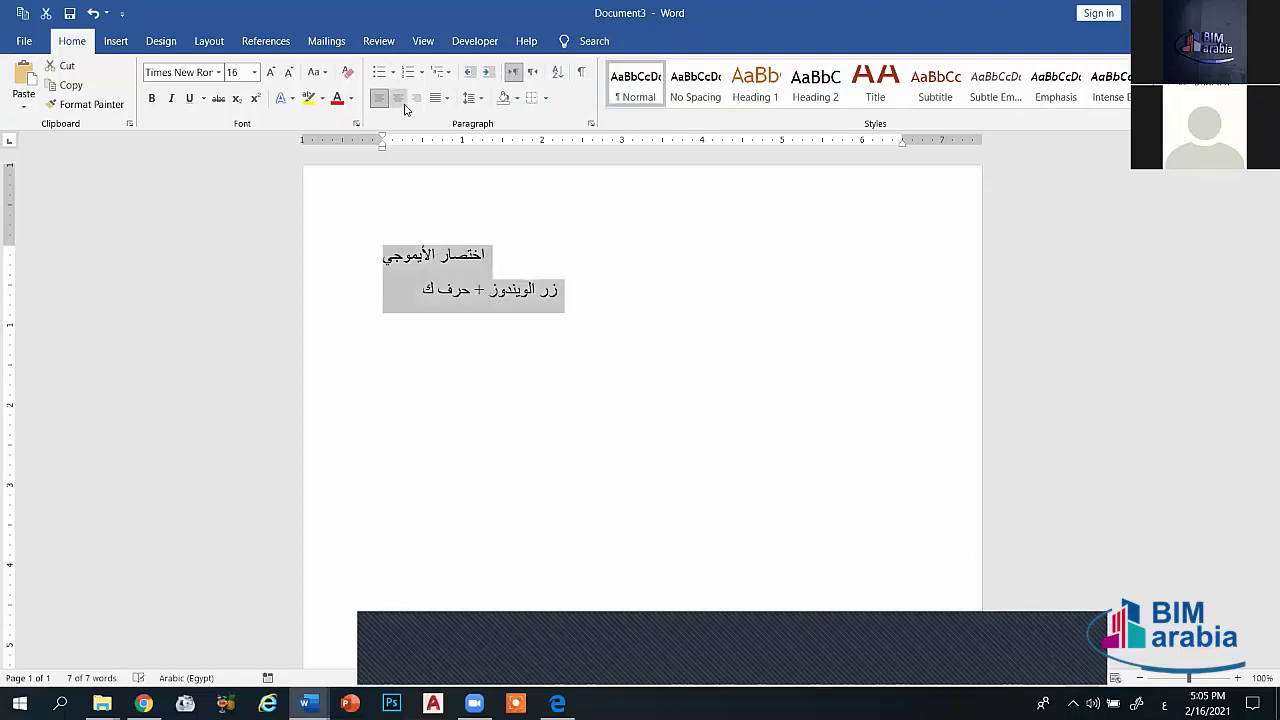
{"action": "left_click", "coordinate": [400, 100]}
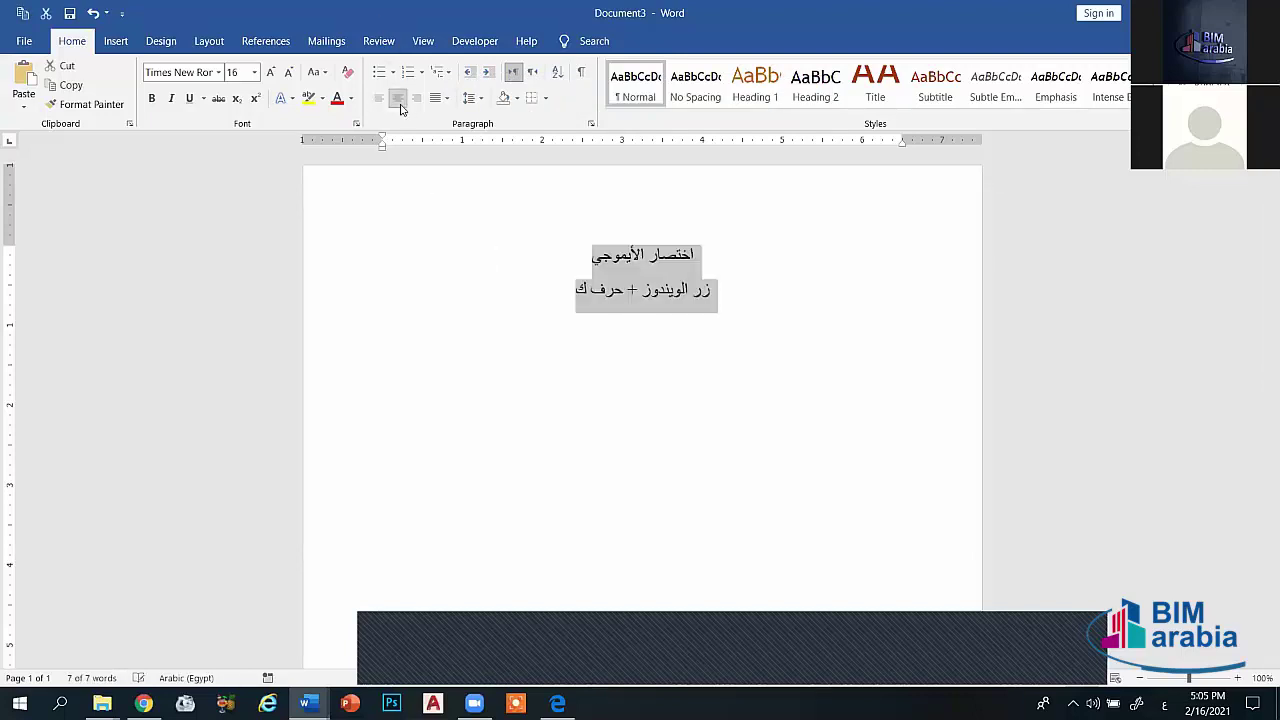
{"action": "left_click", "coordinate": [270, 72]}
{"action": "left_click", "coordinate": [270, 72]}
{"action": "left_click", "coordinate": [270, 72]}
{"action": "left_click", "coordinate": [270, 72]}
{"action": "left_click", "coordinate": [270, 72]}
{"action": "left_click", "coordinate": [270, 72]}
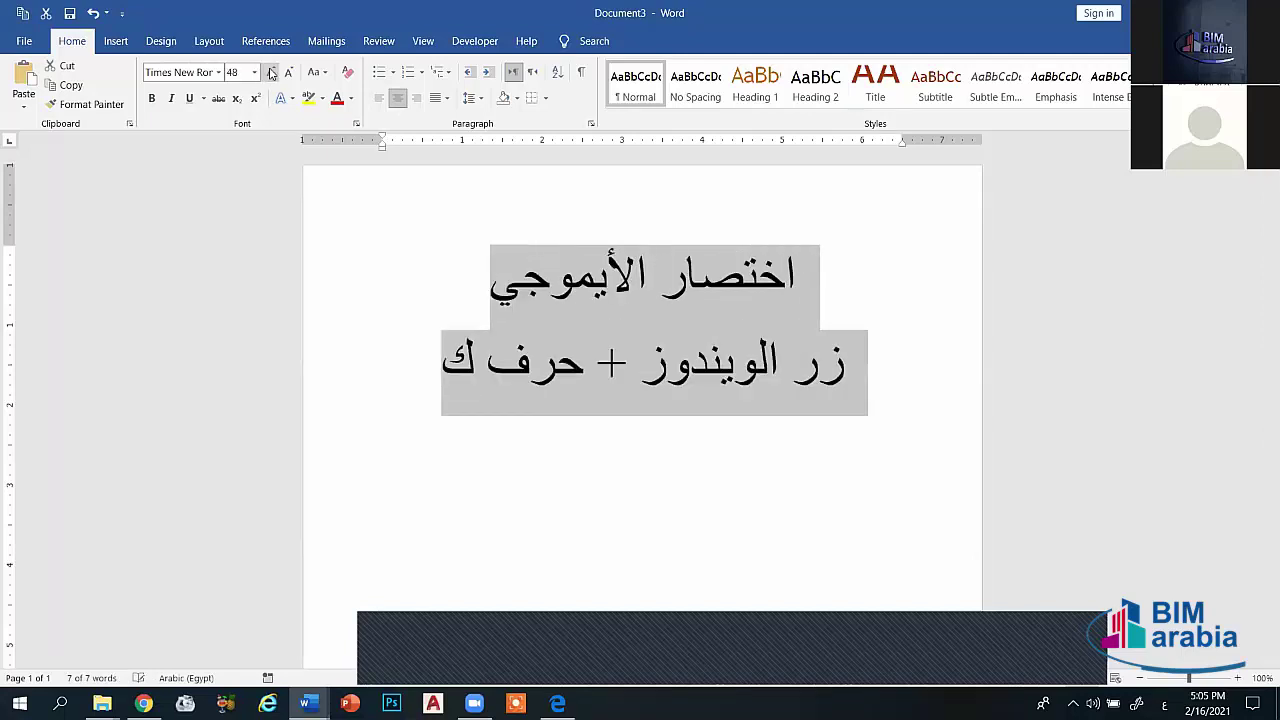
{"action": "left_click", "coordinate": [435, 384]}
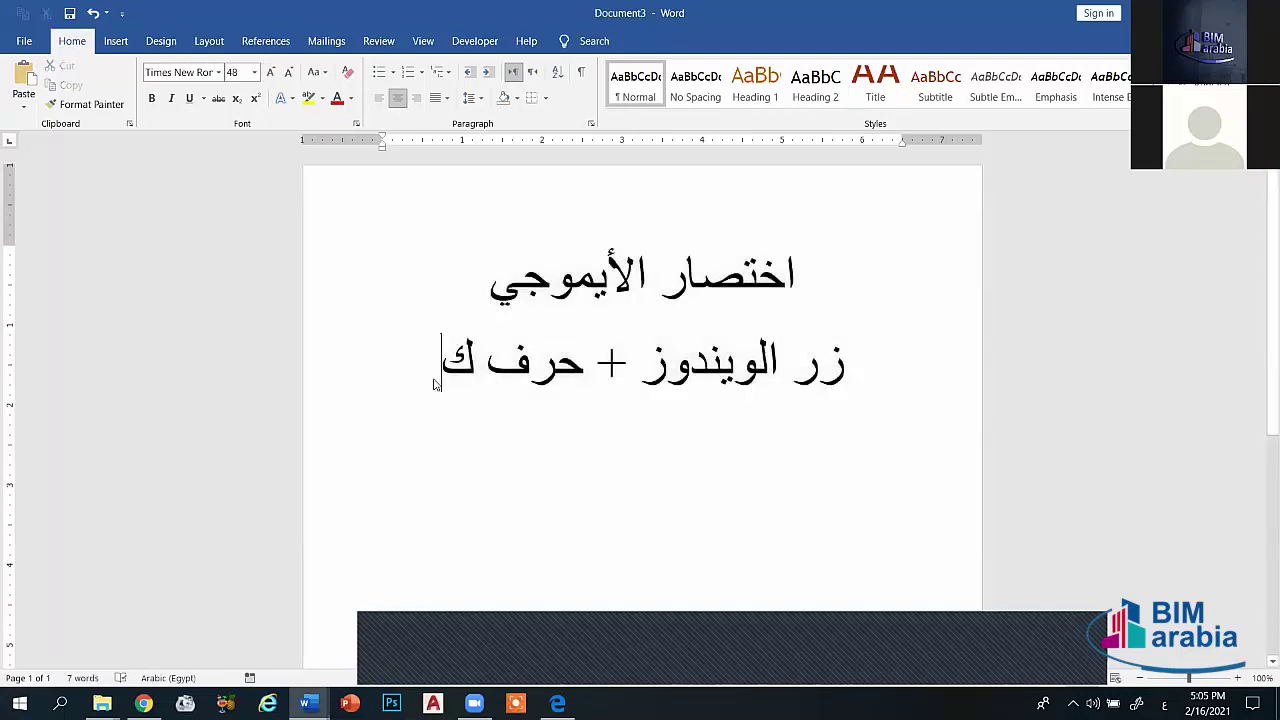
Step: Add a third line 'لابد من أن النسخة 10' ending with the tears-of-joy emoji
{"action": "key", "text": "Return"}
{"action": "type", "text": "لاب"}
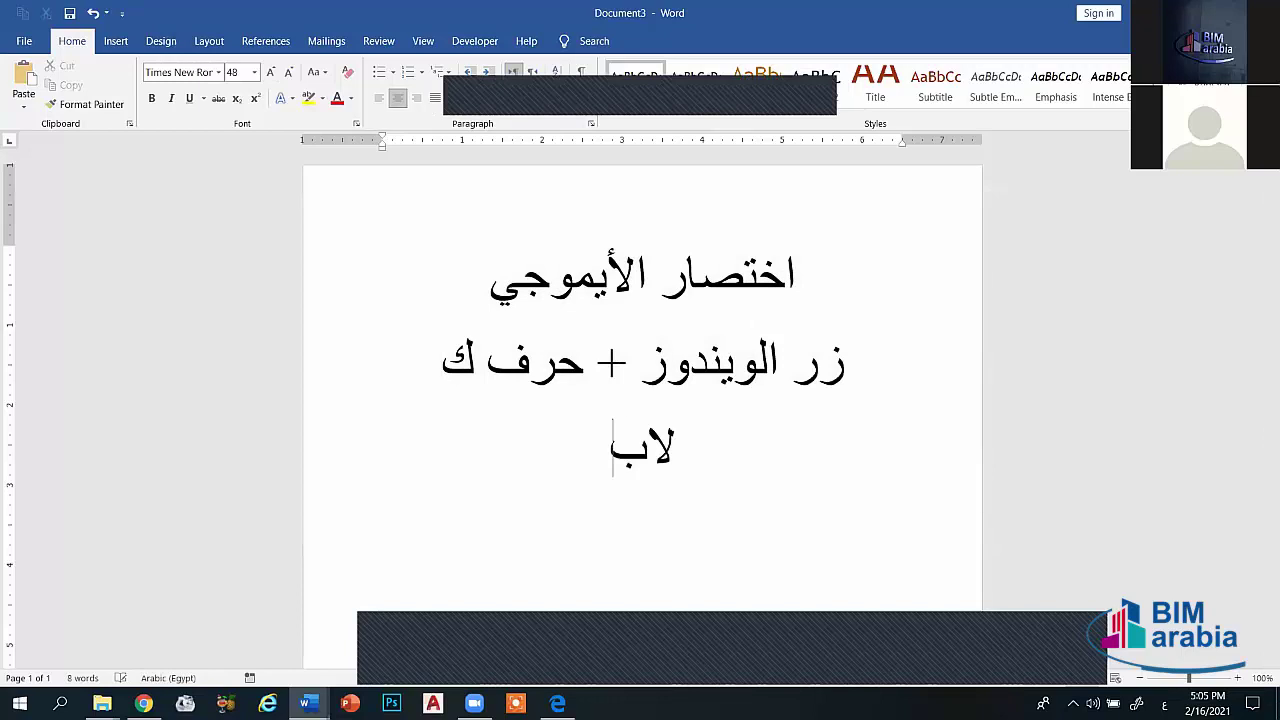
{"action": "type", "text": "د من أ"}
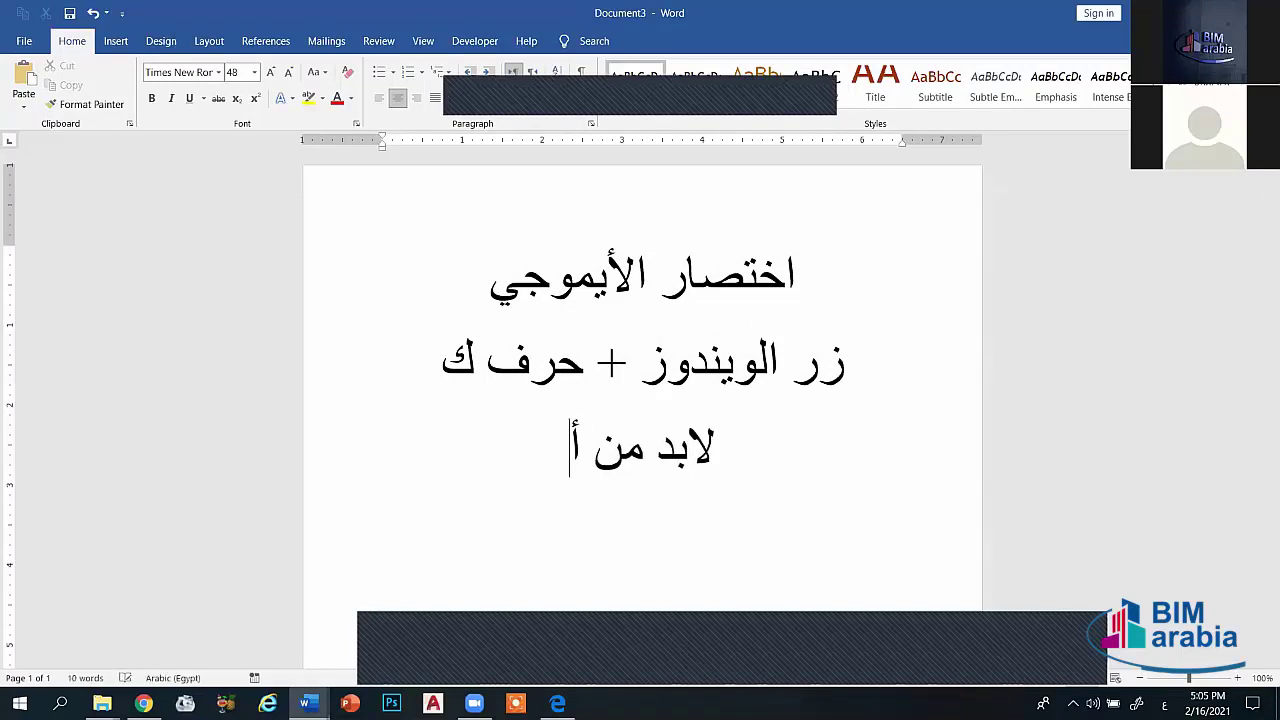
{"action": "type", "text": "ن النس"}
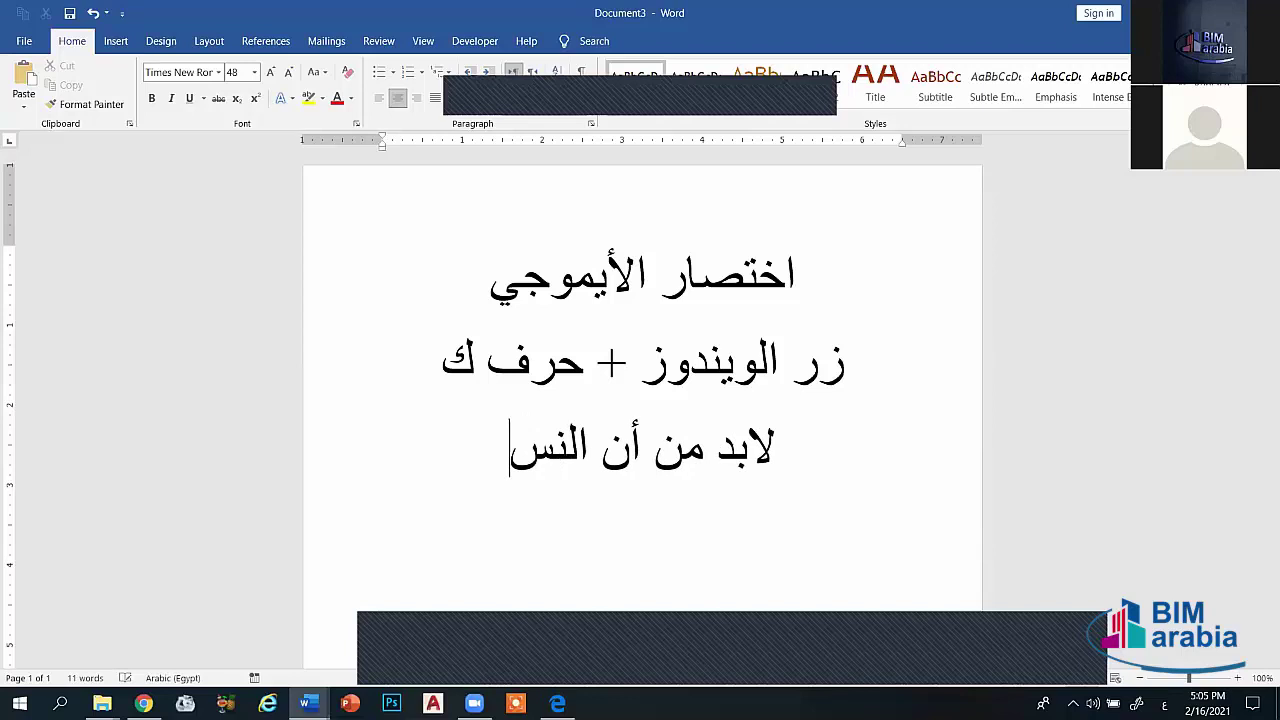
{"action": "type", "text": "خة 10"}
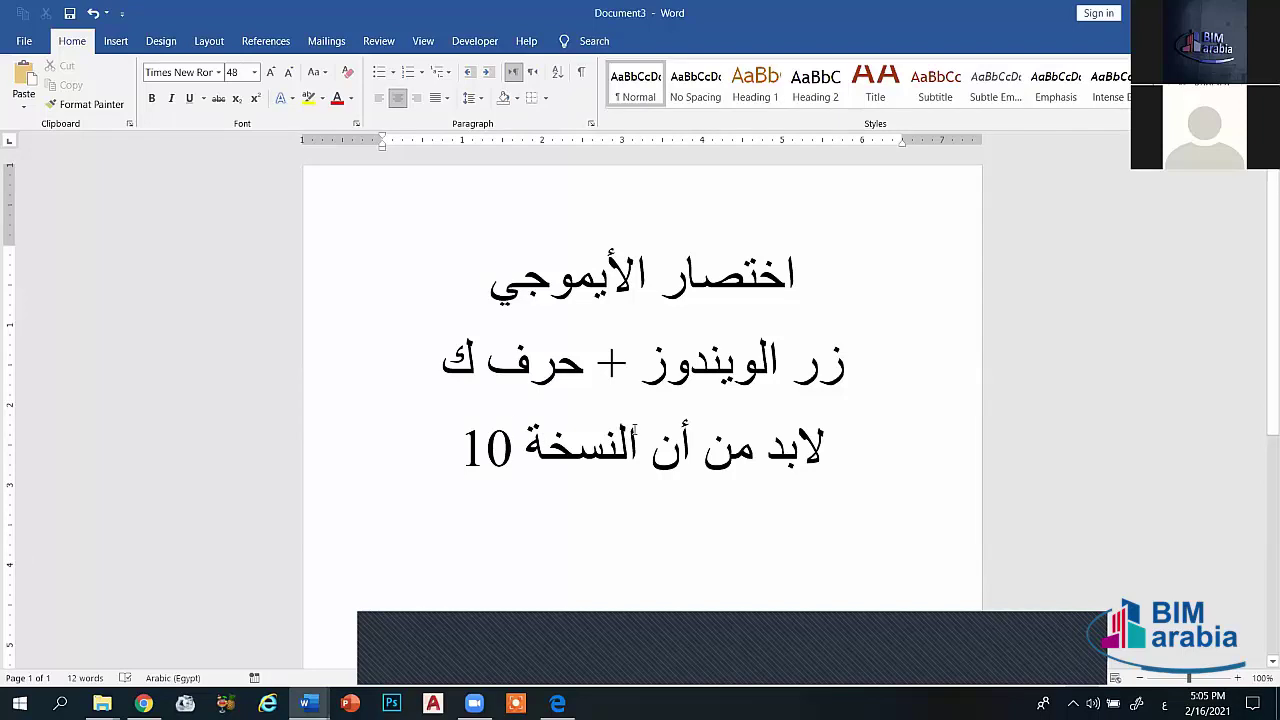
{"action": "key", "text": "super+semicolon"}
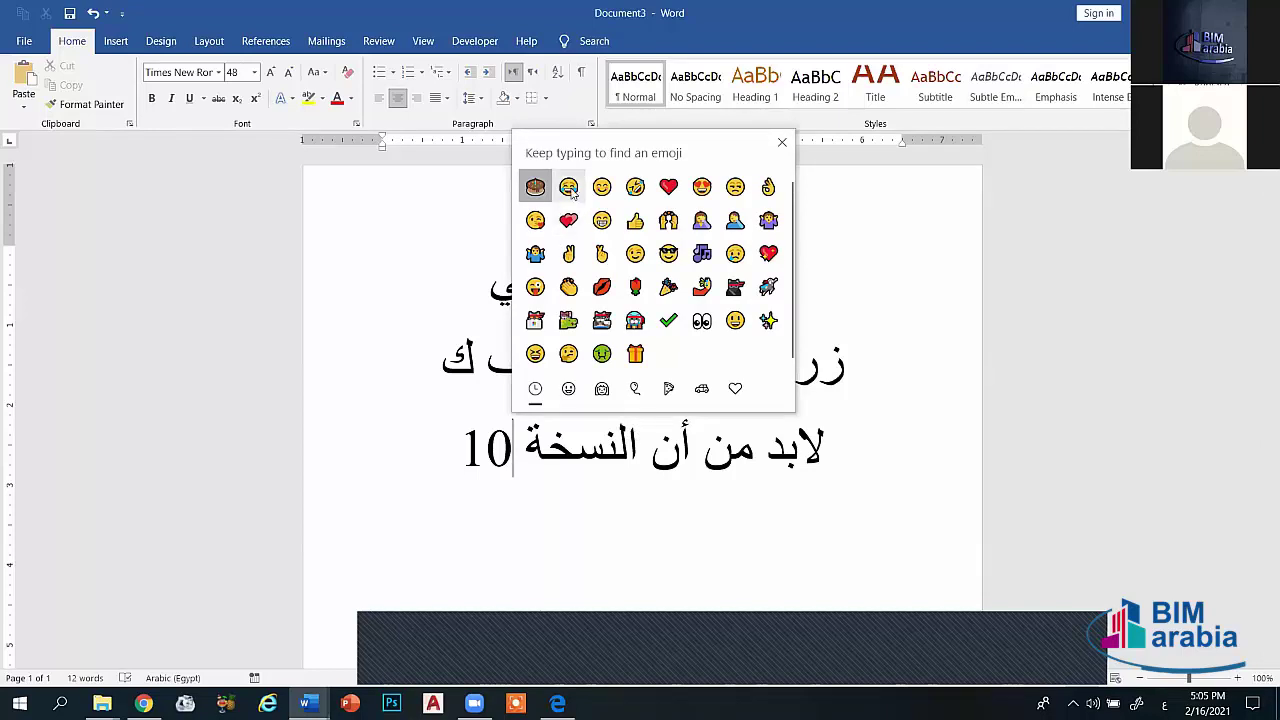
{"action": "key", "text": "Right"}
{"action": "key", "text": "Return"}
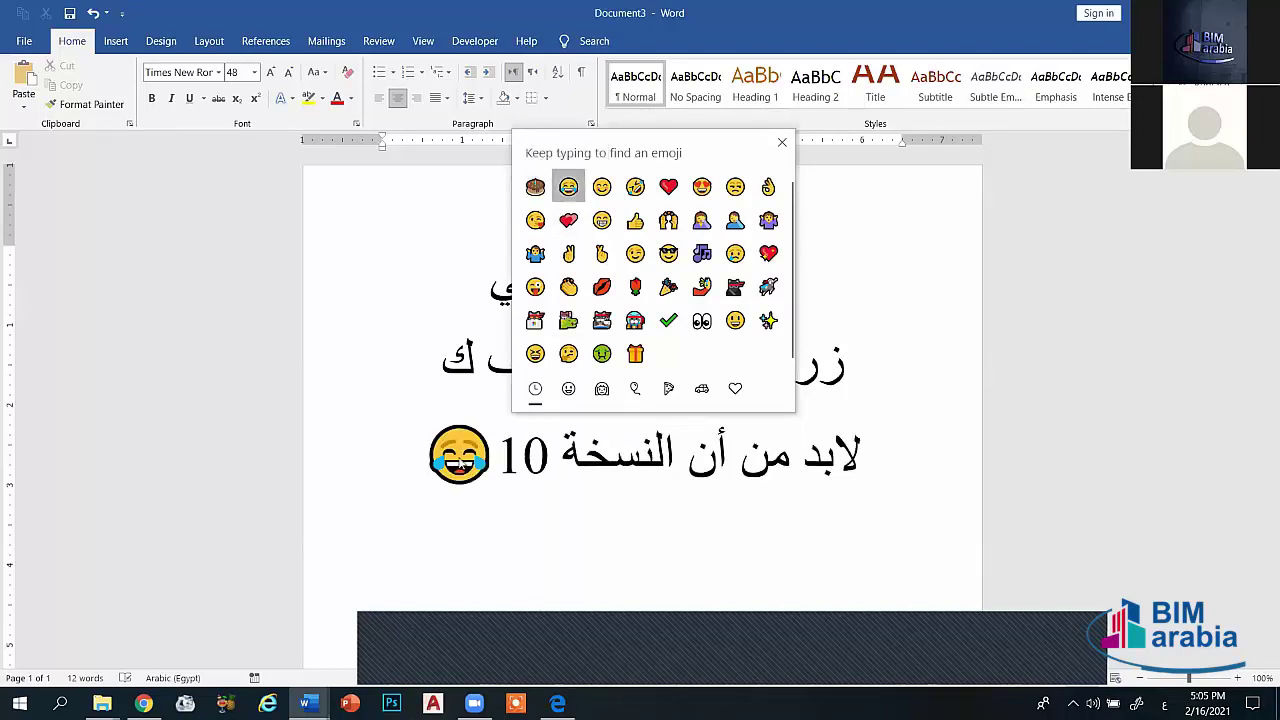
{"action": "left_click", "coordinate": [783, 143]}
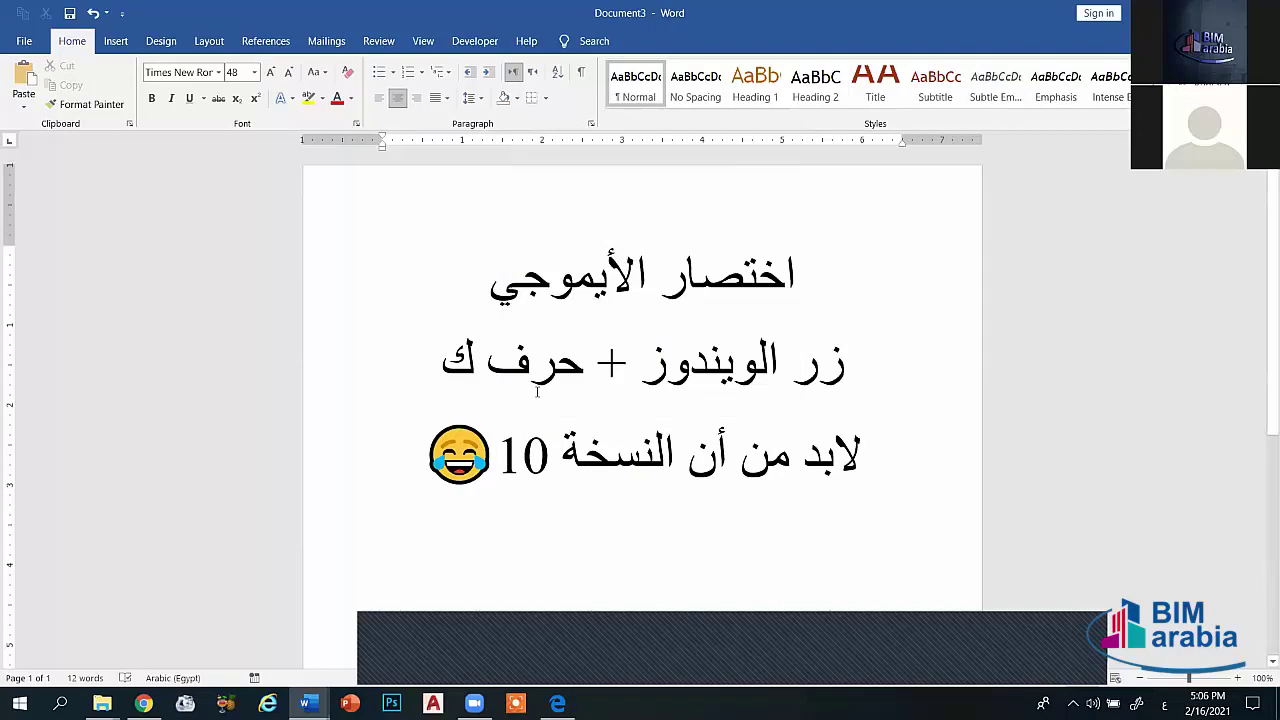
Step: Enlarge the laughing emoji three sizes with Grow Font
{"action": "left_click", "coordinate": [466, 467]}
{"action": "double_click", "coordinate": [464, 465]}
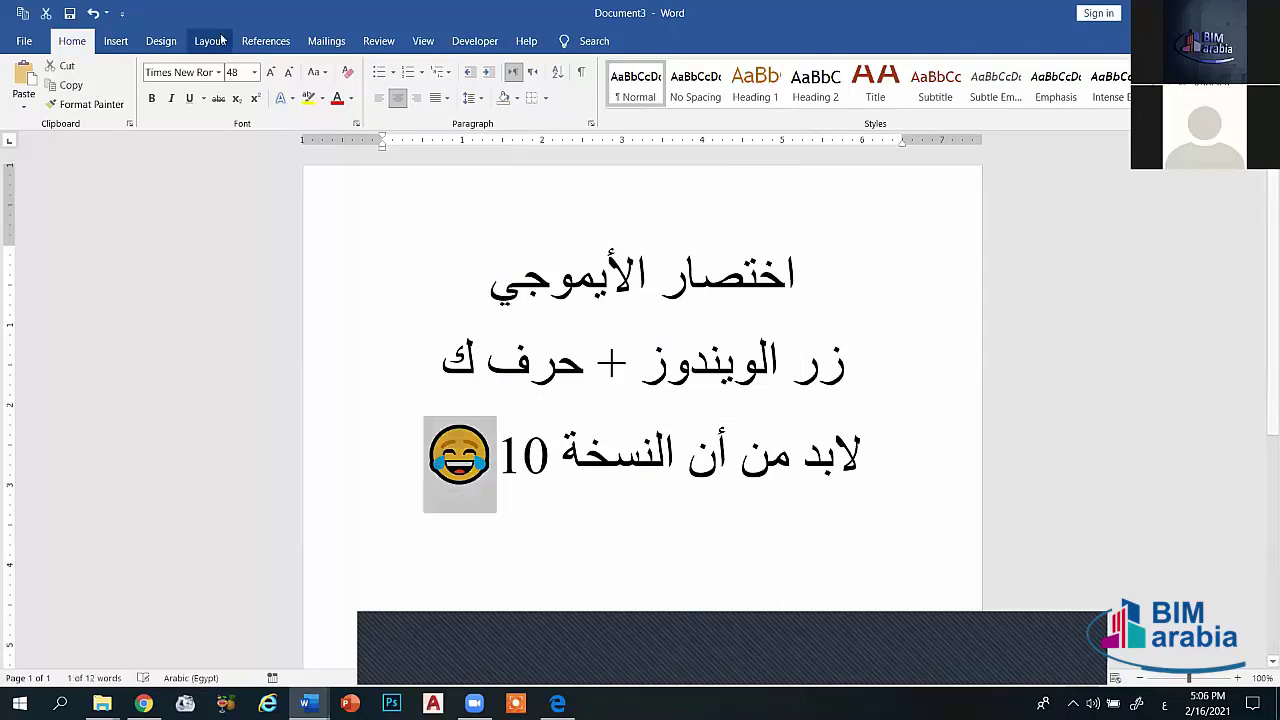
{"action": "left_click", "coordinate": [272, 72]}
{"action": "left_click", "coordinate": [272, 72]}
{"action": "left_click", "coordinate": [272, 72]}
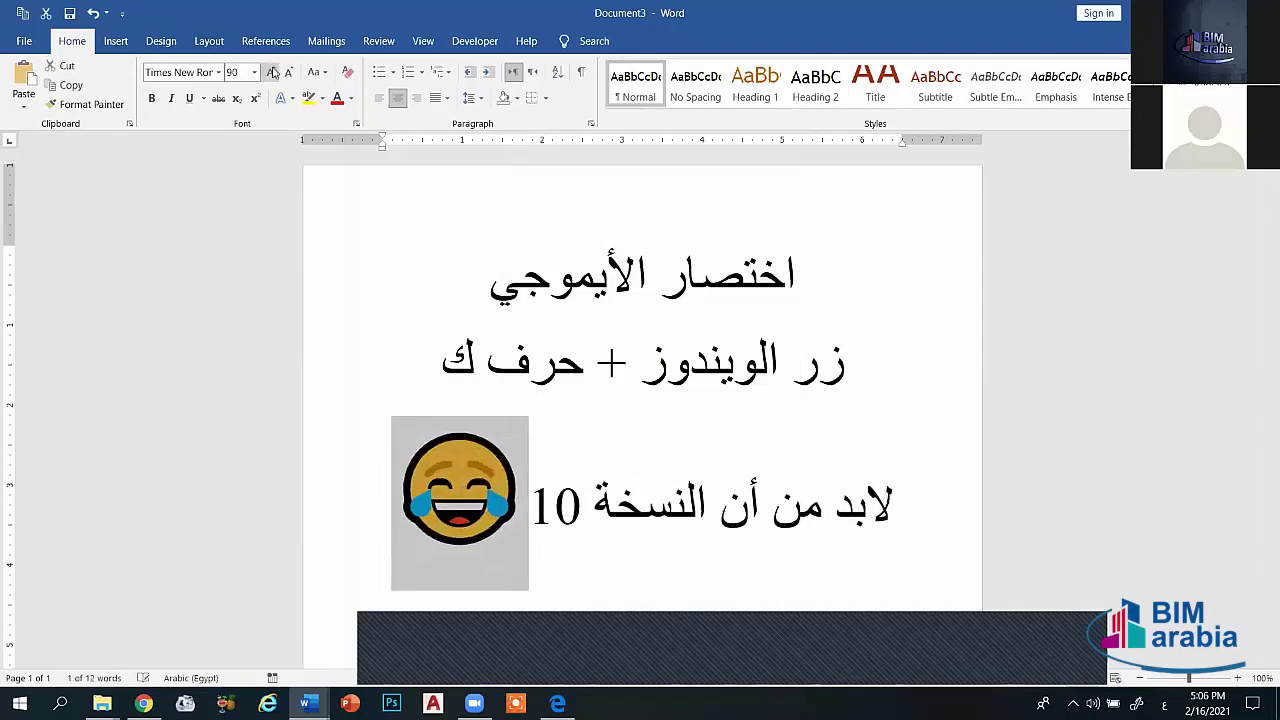
{"action": "left_click", "coordinate": [272, 72]}
{"action": "left_click", "coordinate": [622, 425]}
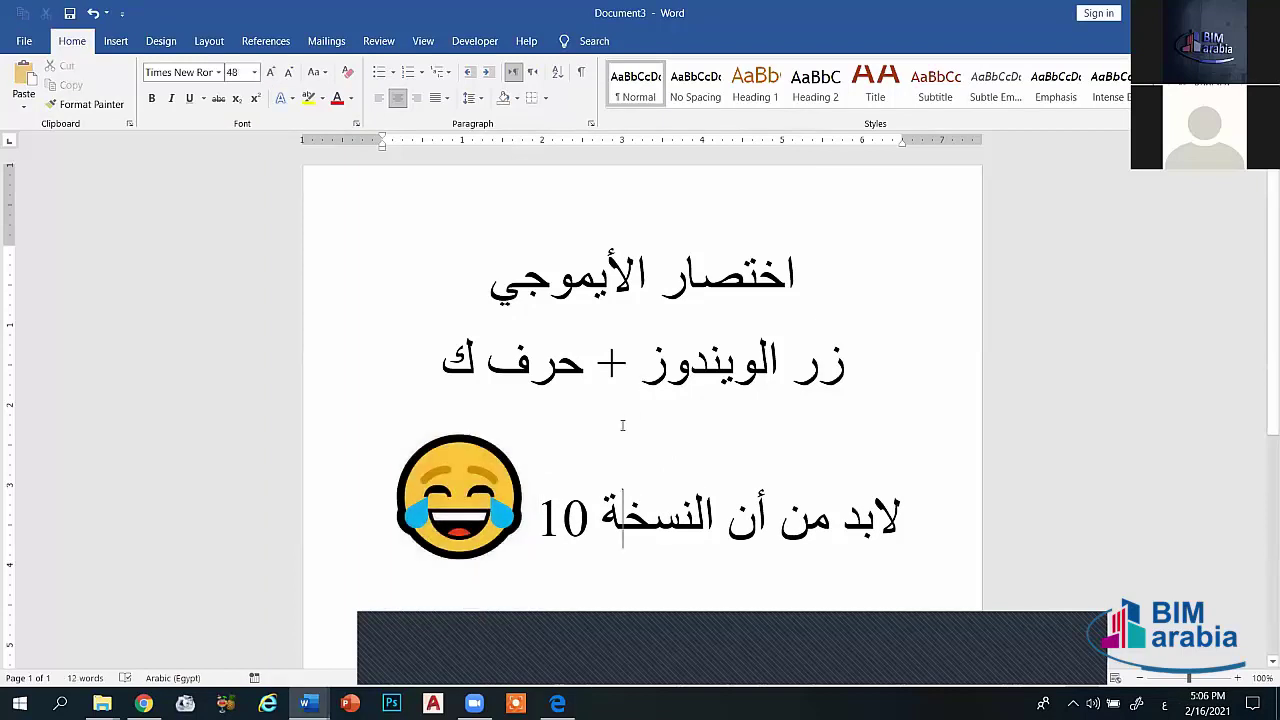
Step: Shrink the emoji back to size 72, then delete all text in the document
{"action": "key", "text": "shift+End"}
{"action": "key", "text": "ctrl+shift+comma"}
{"action": "key", "text": "ctrl+shift+comma"}
{"action": "key", "text": "ctrl+shift+comma"}
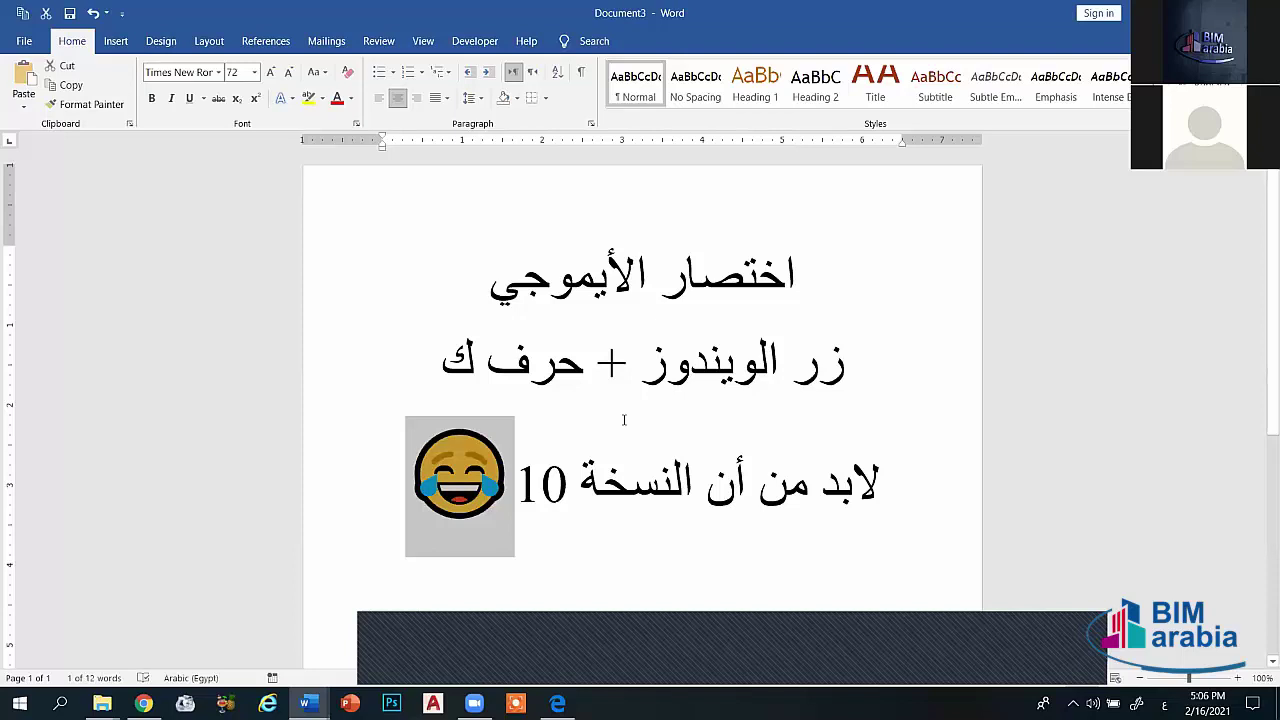
{"action": "key", "text": "ctrl+a"}
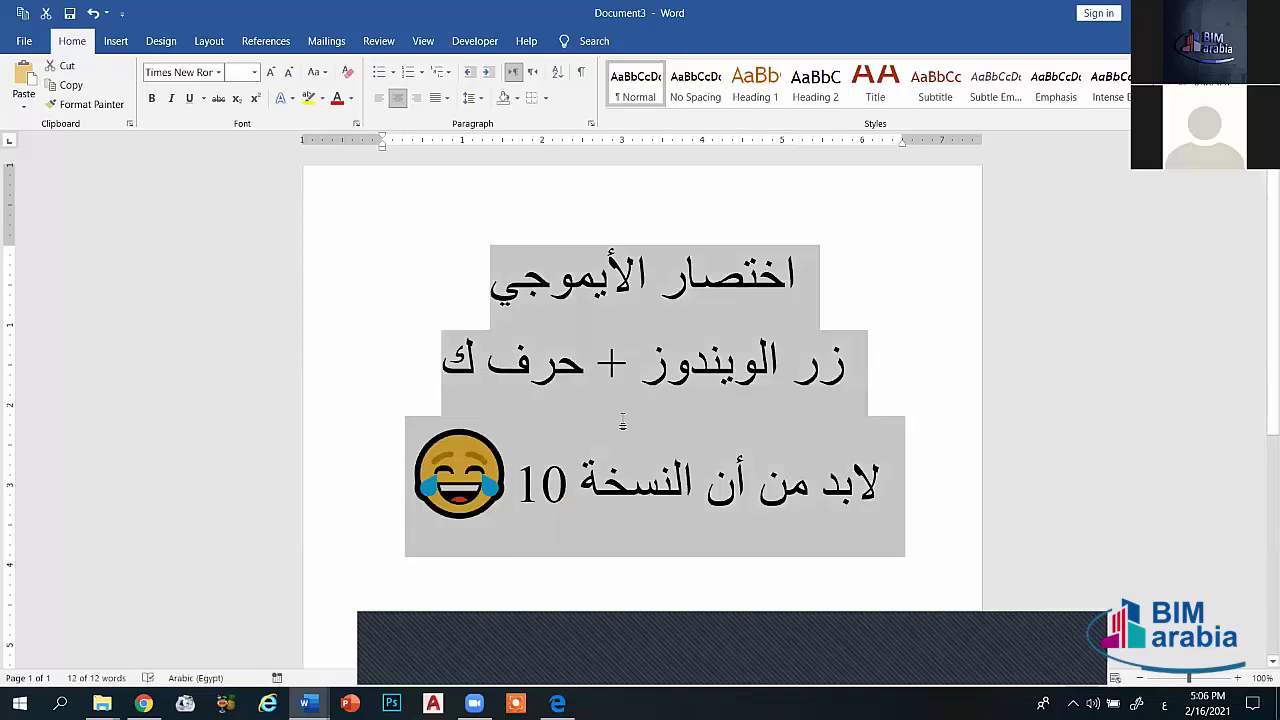
{"action": "key", "text": "Delete"}
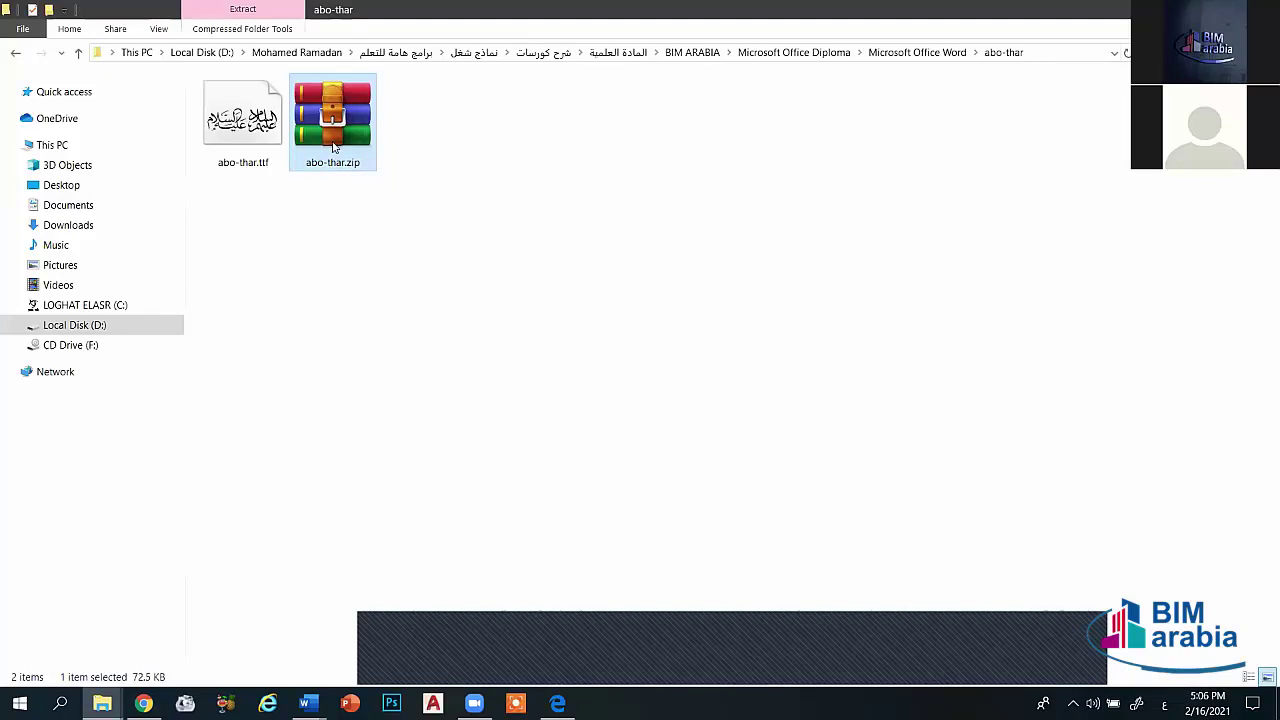
Step: Look inside abo-thar.zip and close it without extracting anything
{"action": "double_click", "coordinate": [334, 146]}
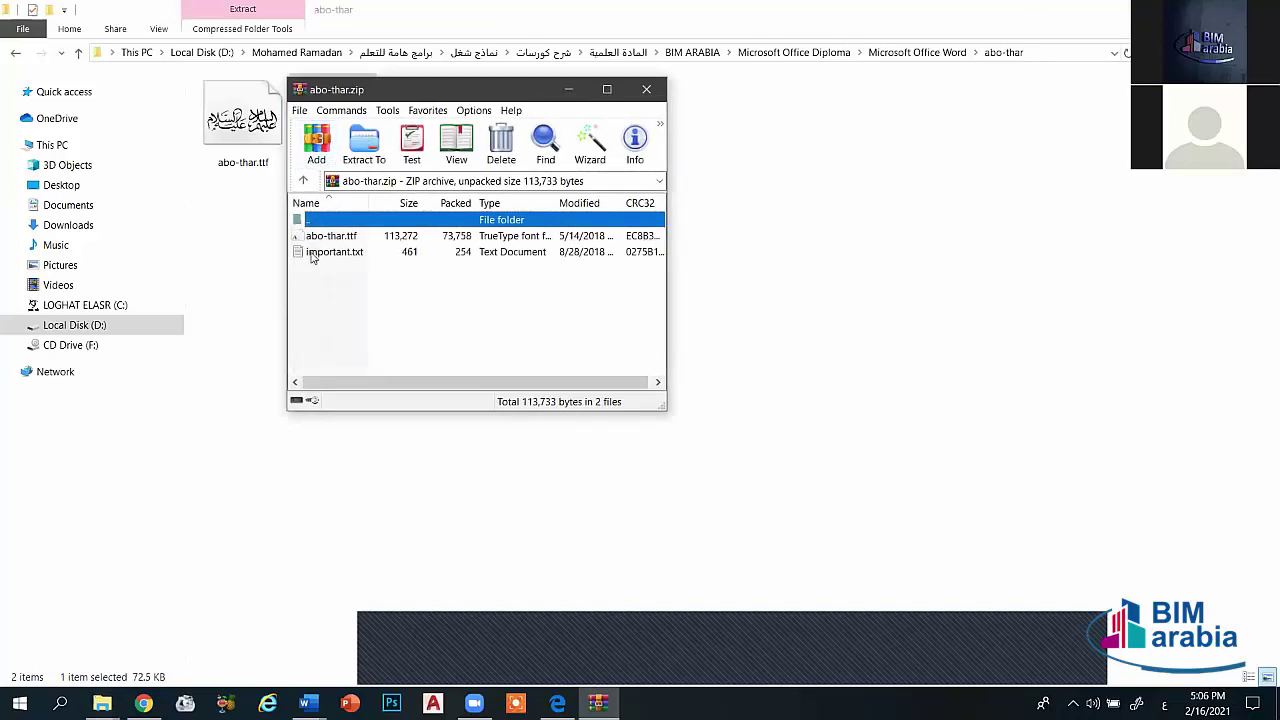
{"action": "left_click_drag", "start_coordinate": [354, 286], "coordinate": [311, 234]}
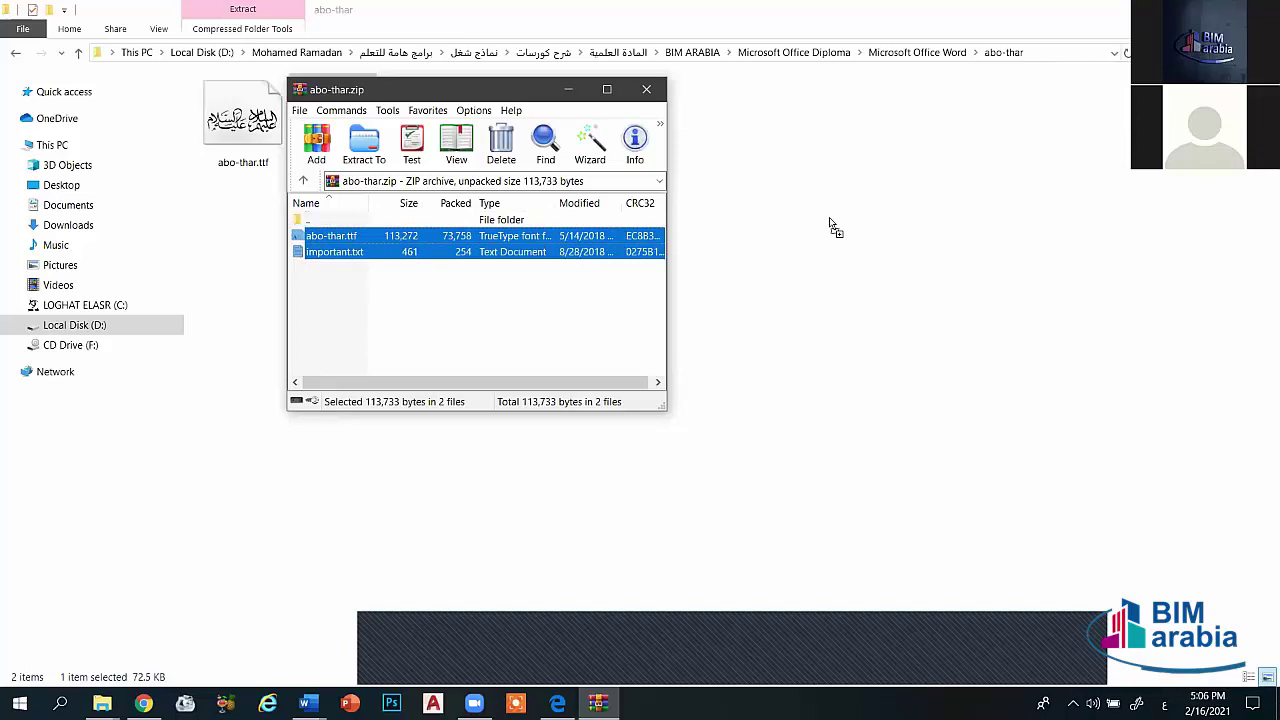
{"action": "left_click", "coordinate": [640, 89]}
{"action": "right_click", "coordinate": [336, 136]}
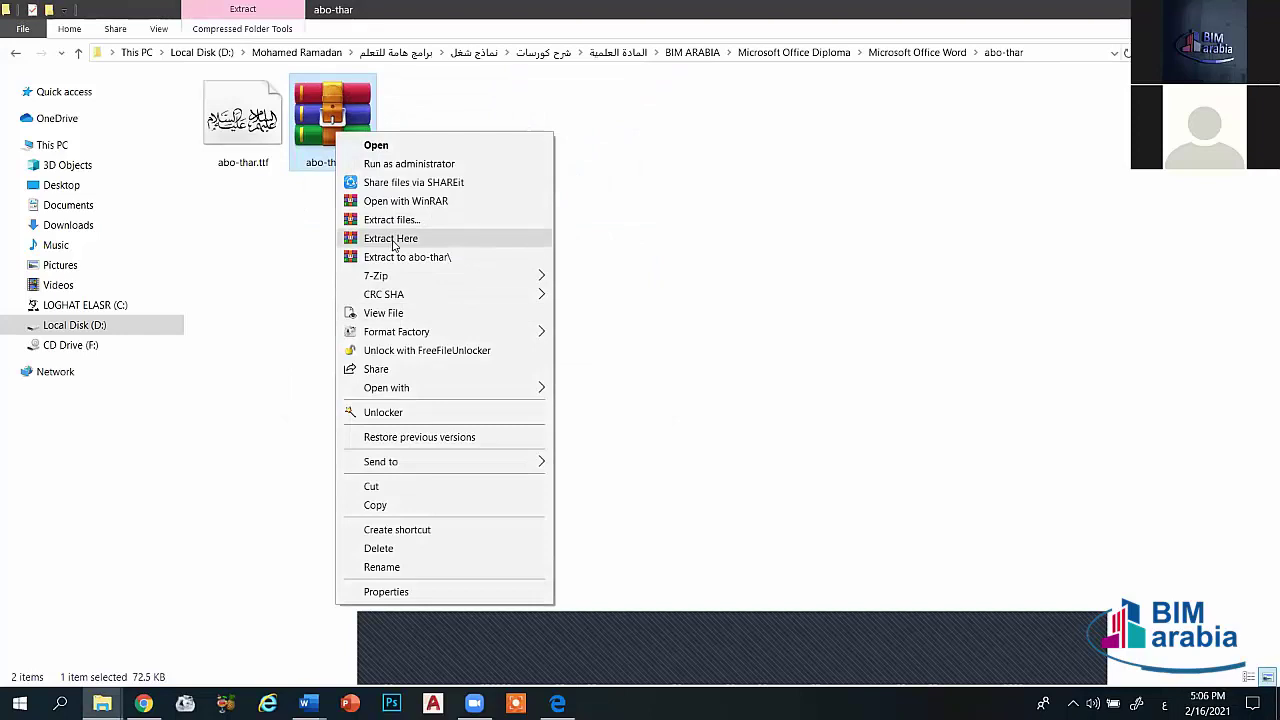
{"action": "left_click", "coordinate": [275, 222]}
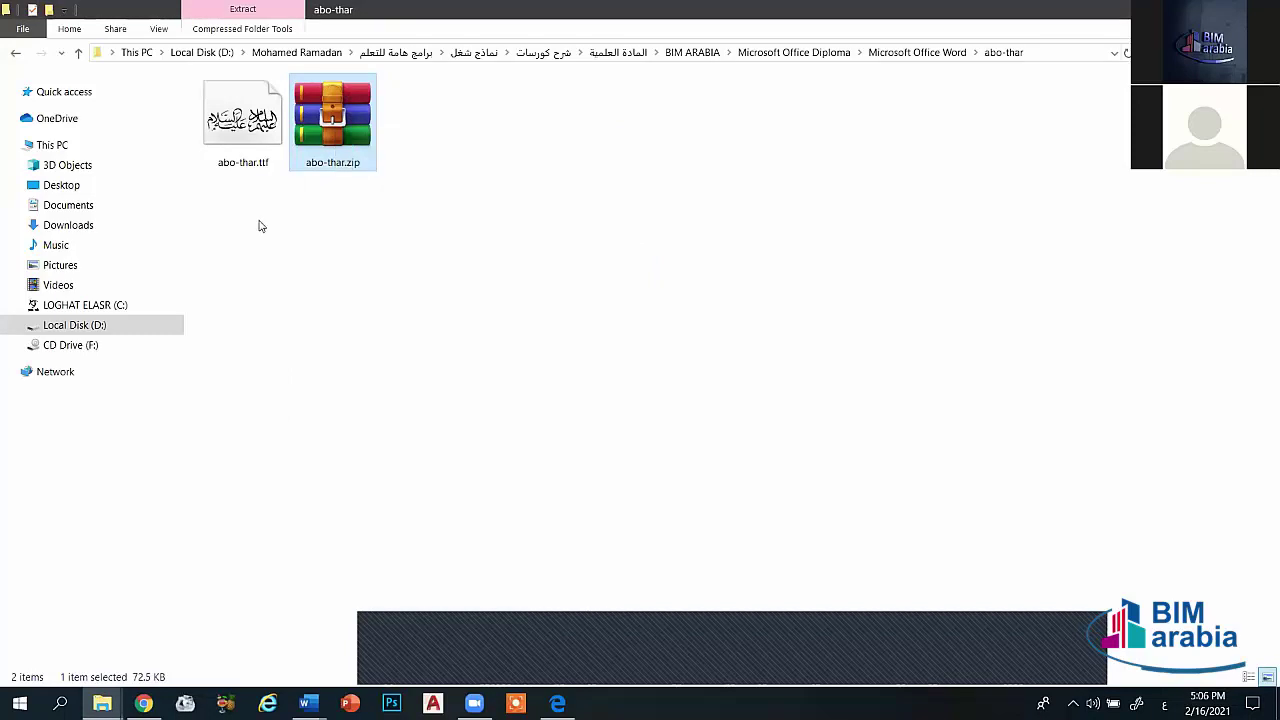
{"action": "left_click", "coordinate": [257, 223]}
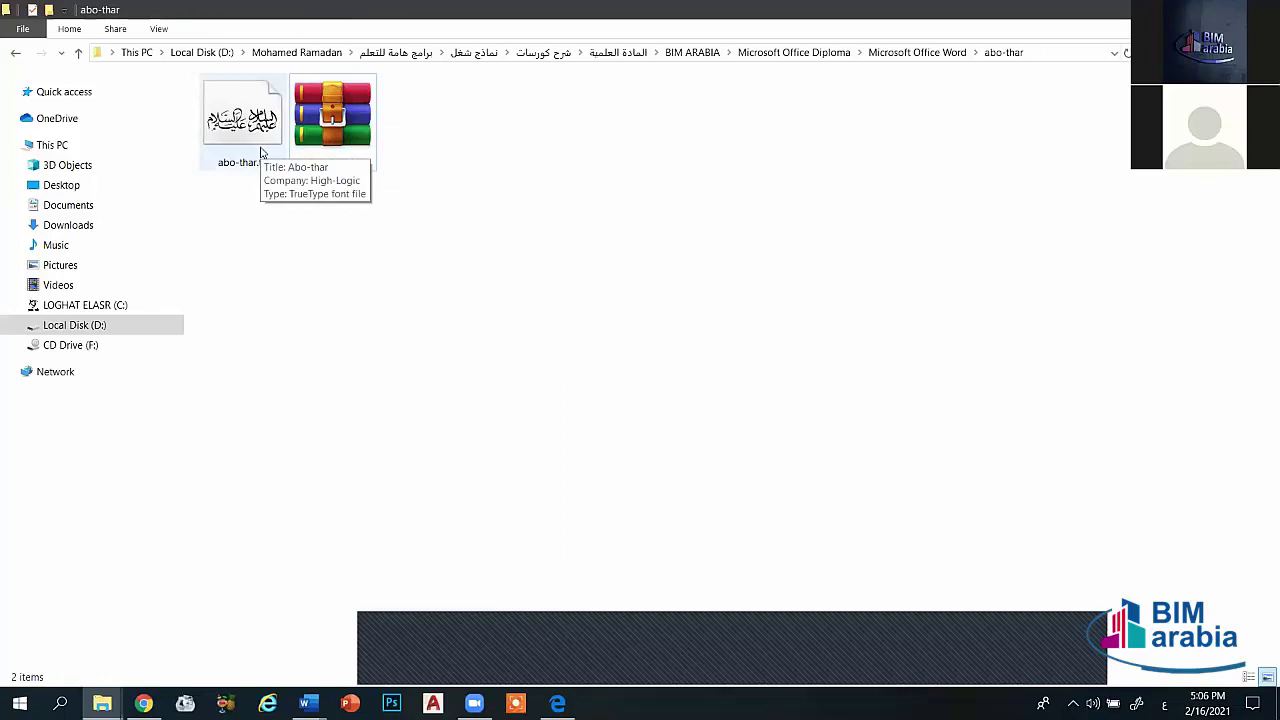
Step: Install the abo-thar.ttf font and preview its samples
{"action": "left_click", "coordinate": [254, 120]}
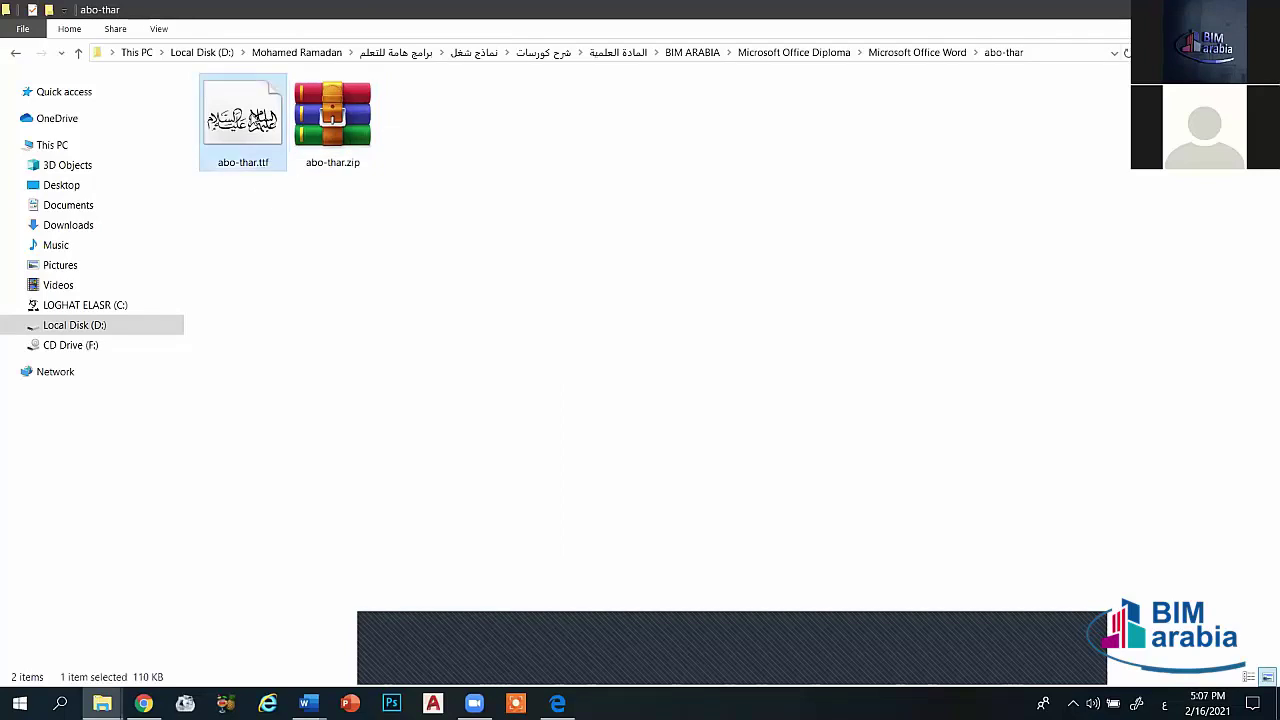
{"action": "right_click", "coordinate": [252, 116]}
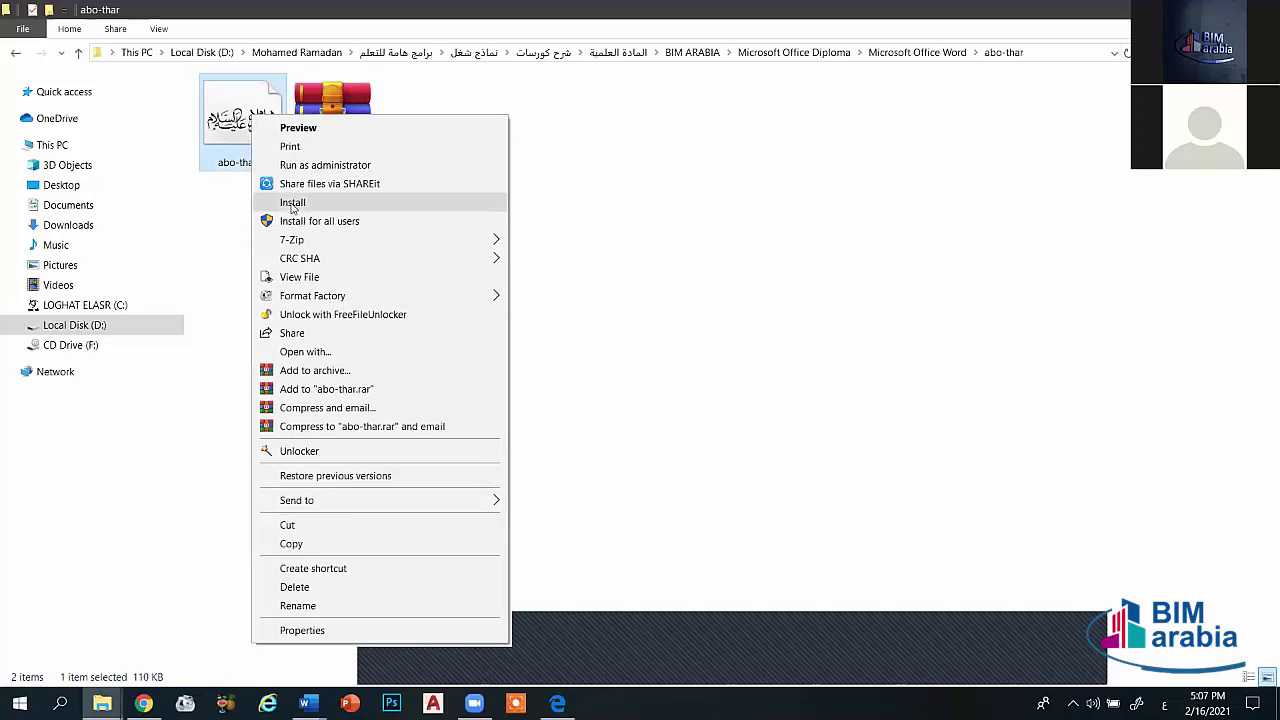
{"action": "left_click", "coordinate": [292, 203]}
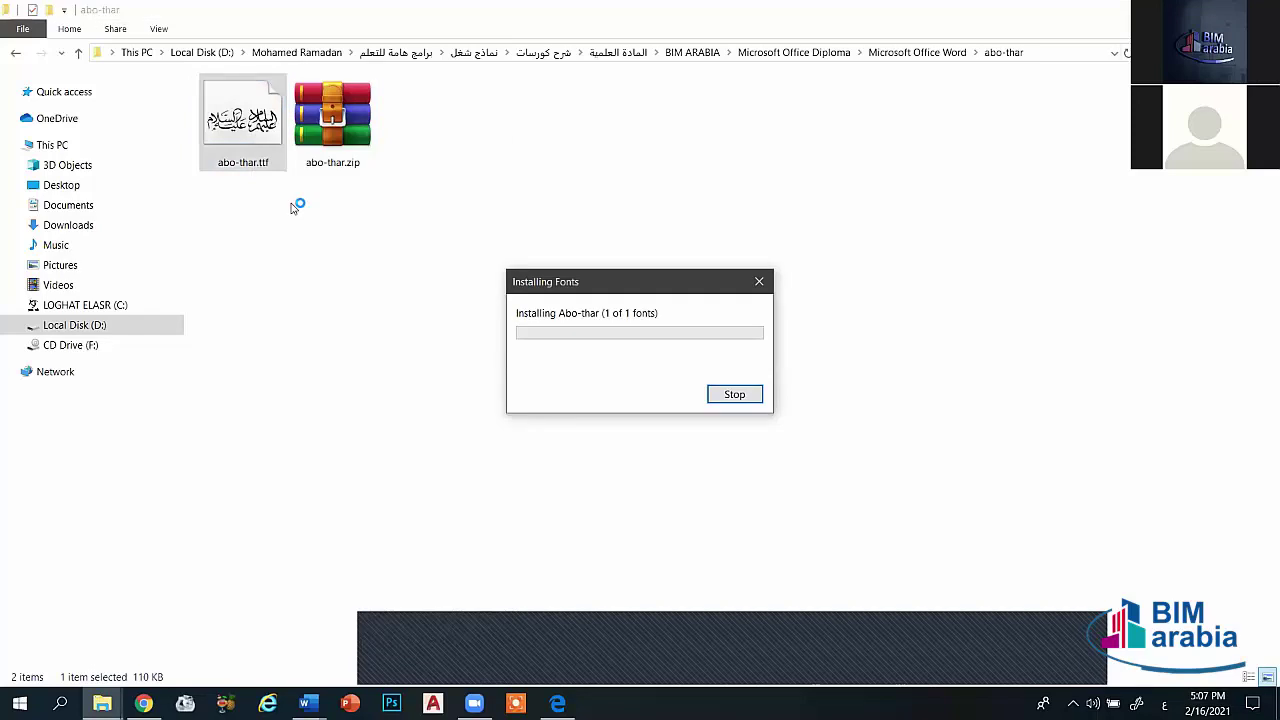
{"action": "double_click", "coordinate": [262, 158]}
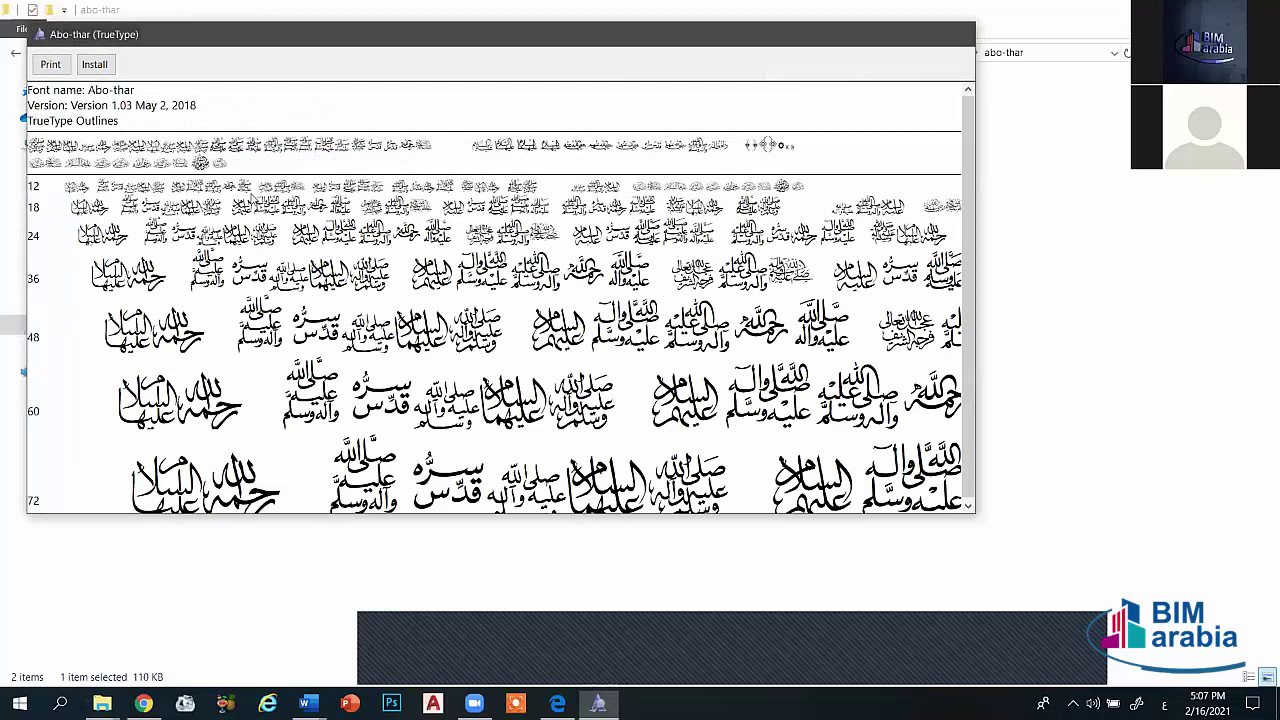
{"action": "left_click", "coordinate": [947, 38]}
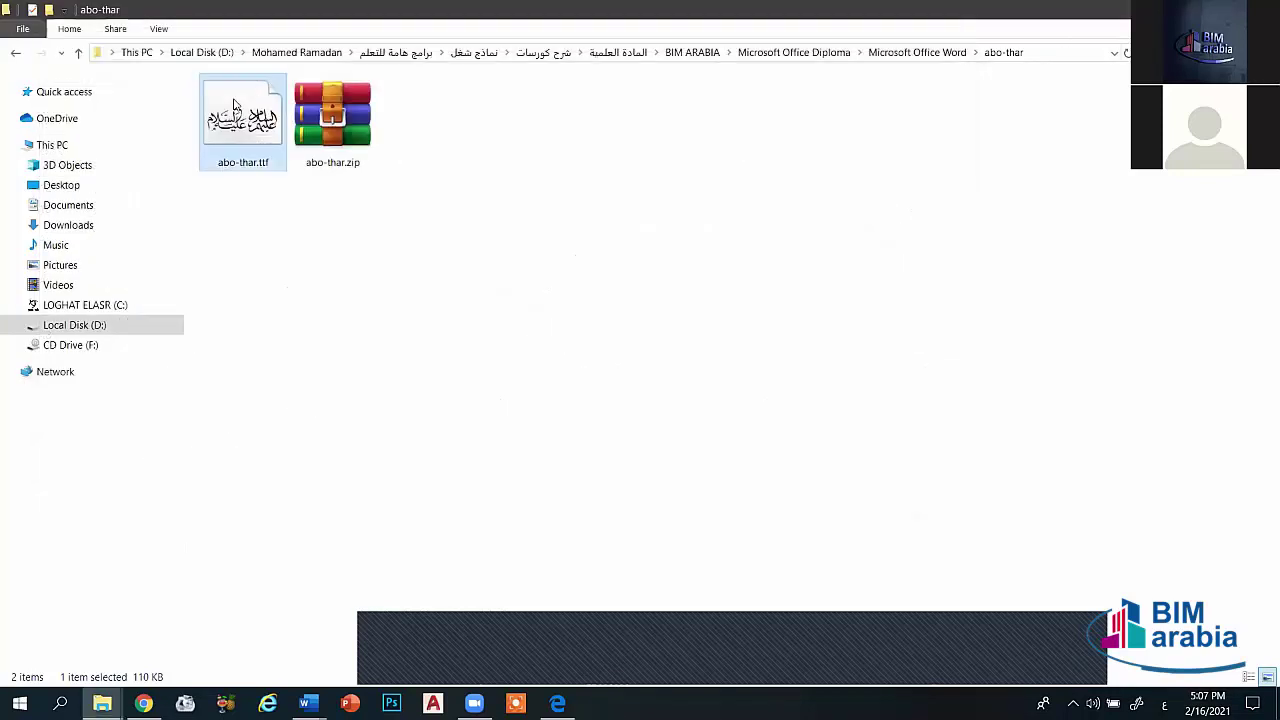
Step: Reinstall Abo-thar, decline replacing the existing copy, and return to Word
{"action": "right_click", "coordinate": [236, 104]}
{"action": "left_click", "coordinate": [285, 187]}
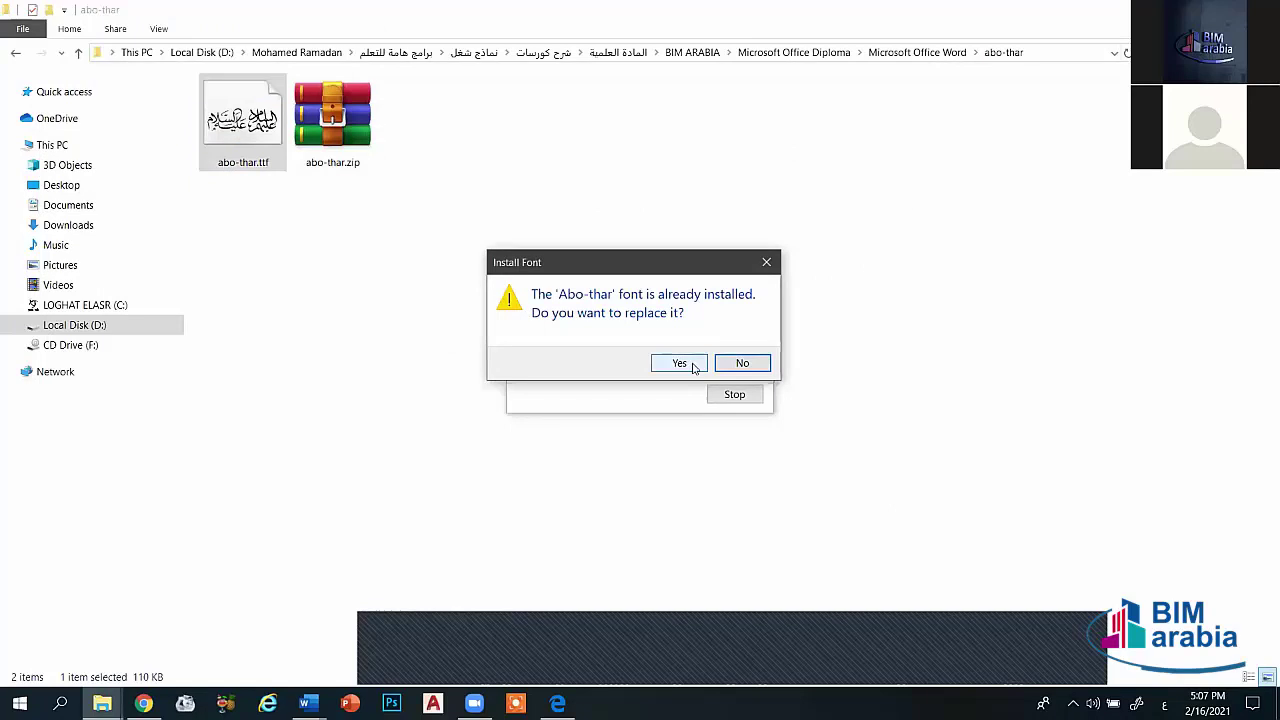
{"action": "left_click", "coordinate": [737, 362]}
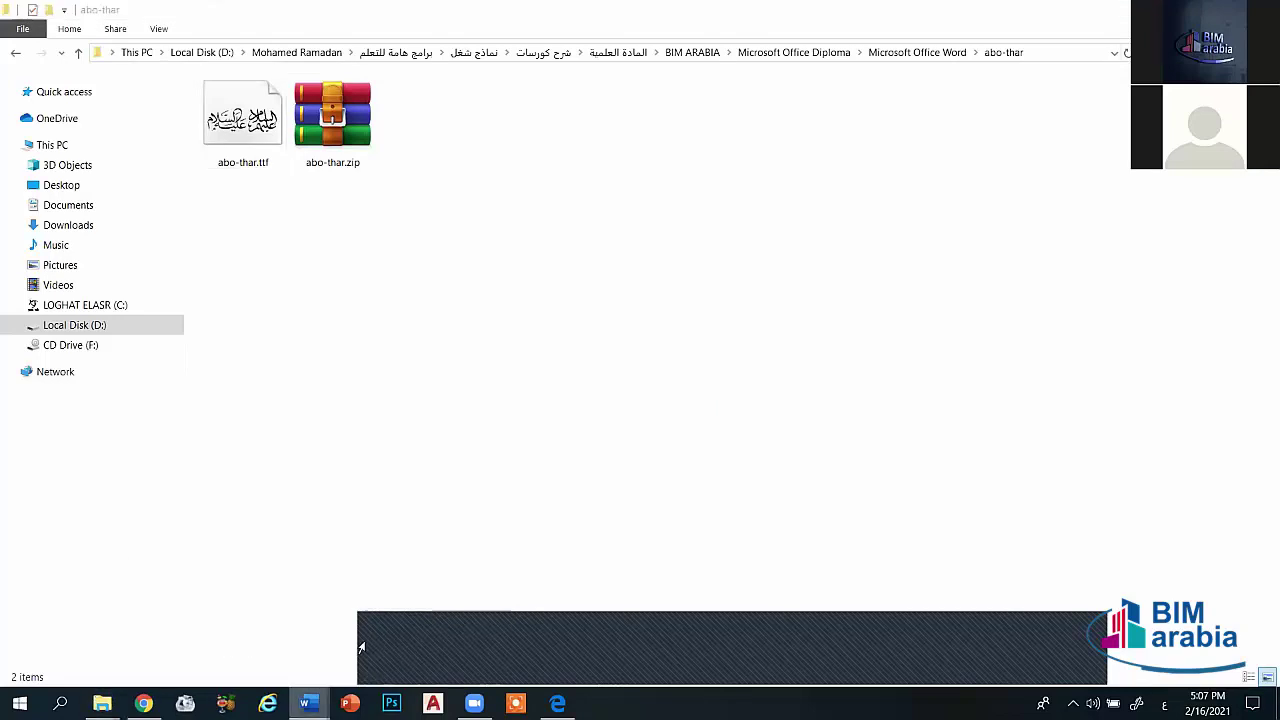
{"action": "left_click", "coordinate": [308, 703]}
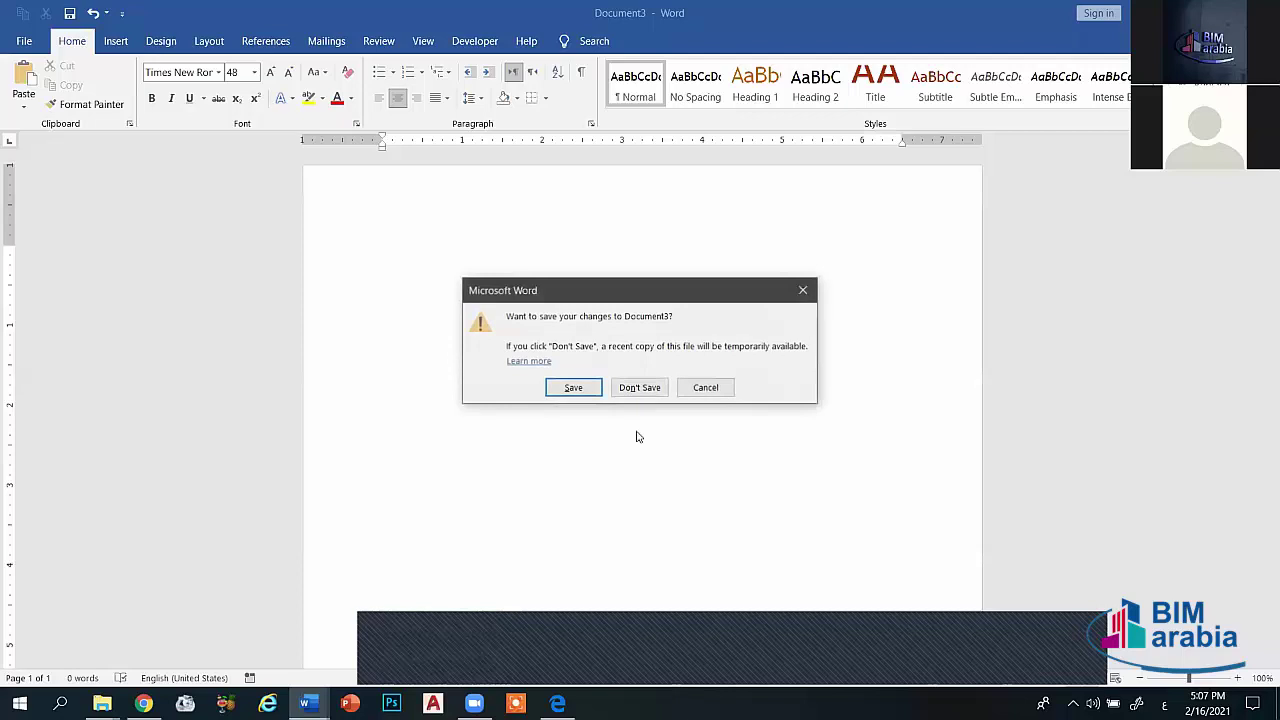
Step: Close Document3 without saving and create a new blank Document4
{"action": "key", "text": "n"}
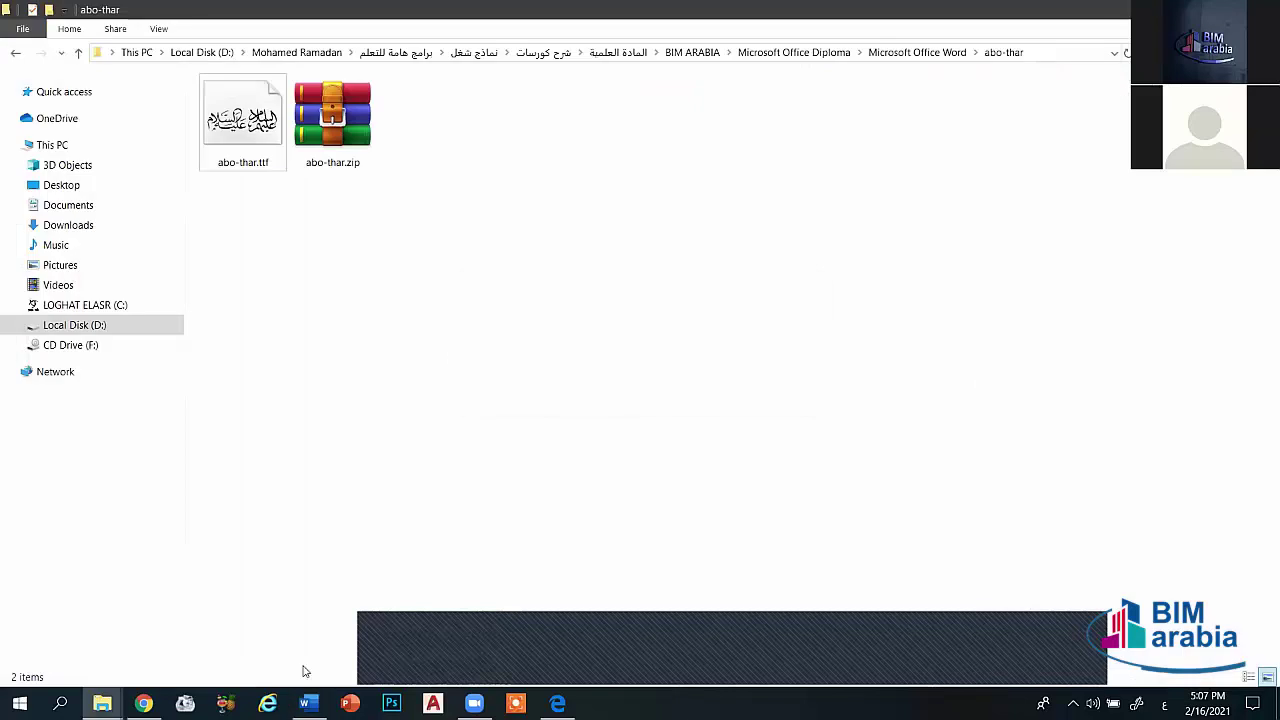
{"action": "right_click", "coordinate": [308, 703]}
{"action": "left_click", "coordinate": [280, 608]}
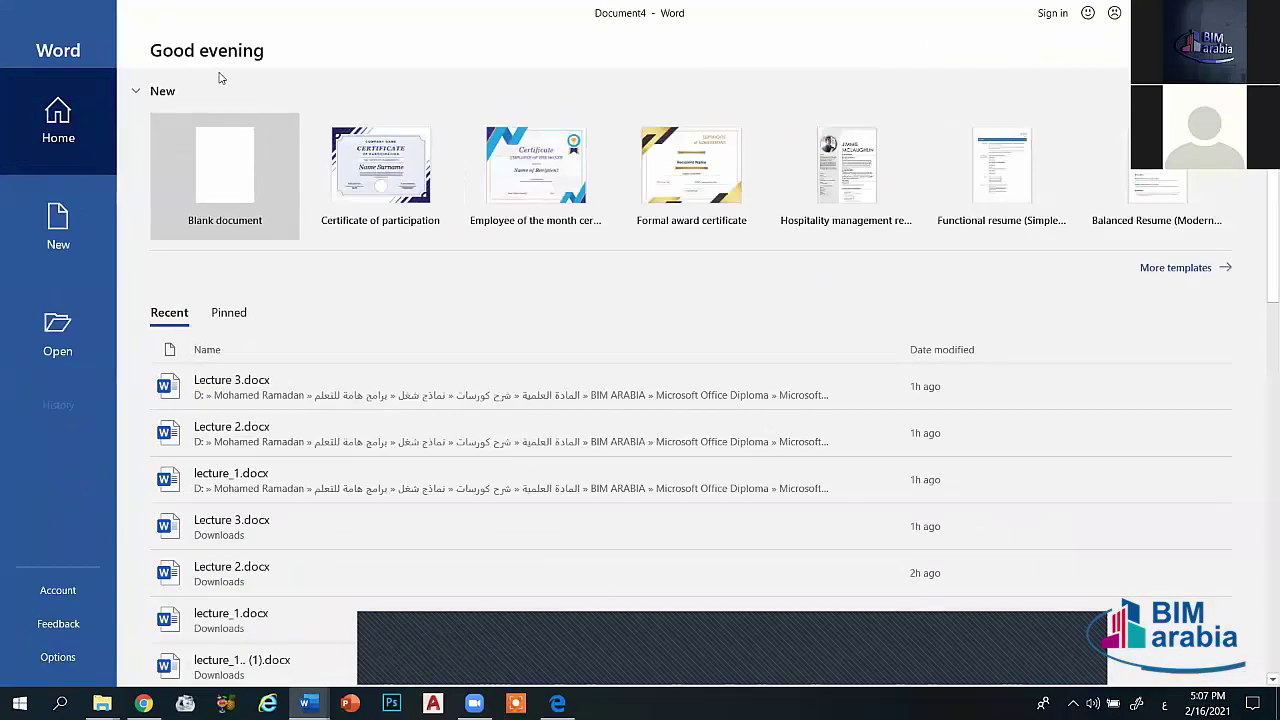
{"action": "key", "text": "Return"}
Step: Glance at the font list and try a mid-page typing position, then undo it
{"action": "left_click", "coordinate": [218, 72]}
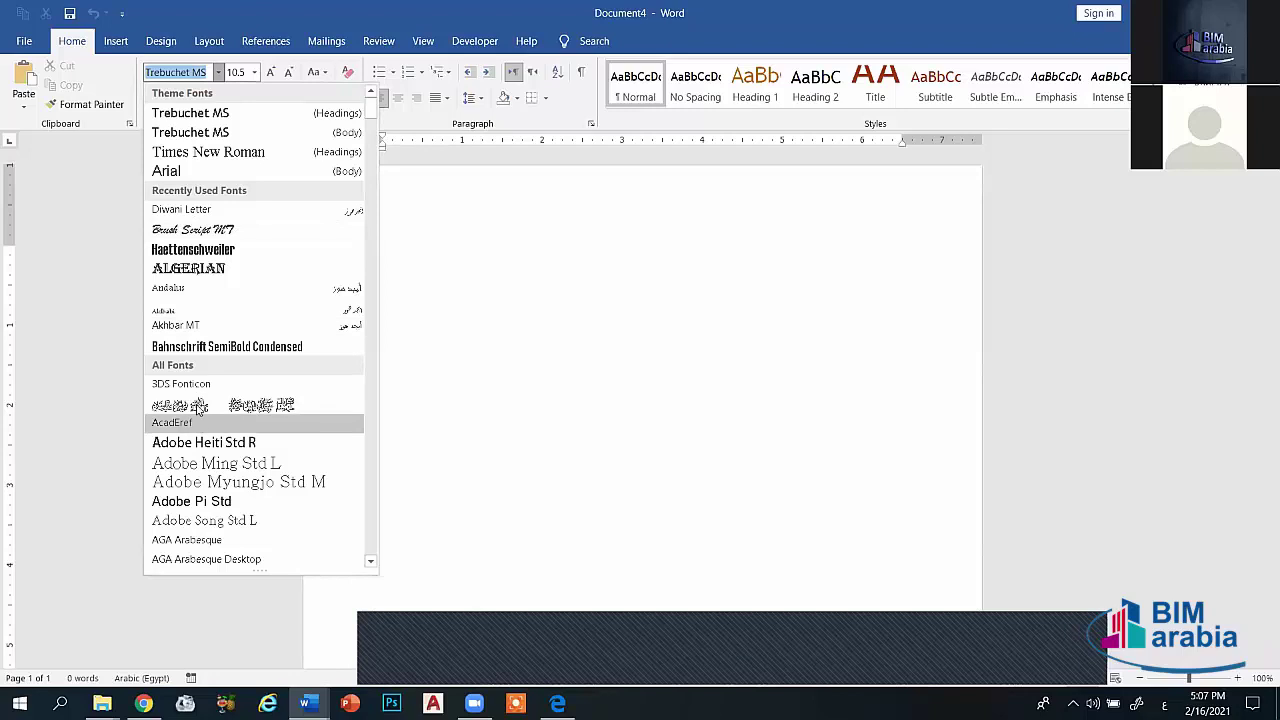
{"action": "key", "text": "Escape"}
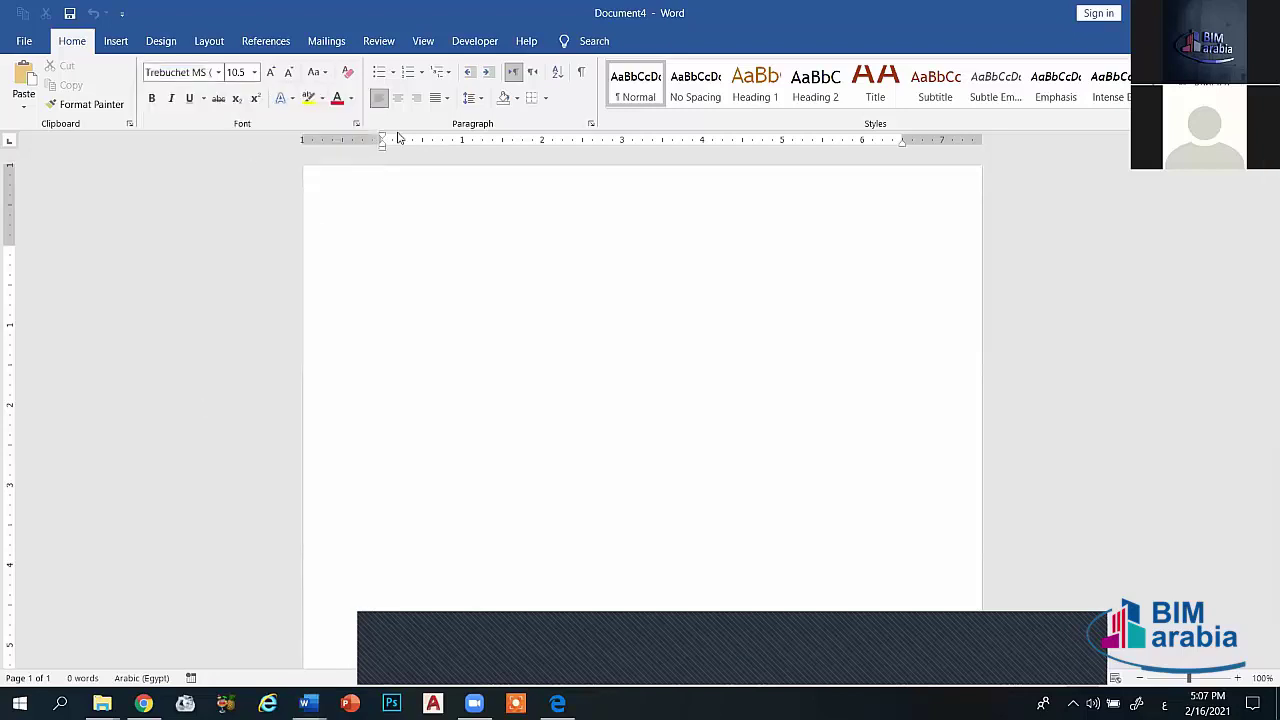
{"action": "double_click", "coordinate": [662, 292]}
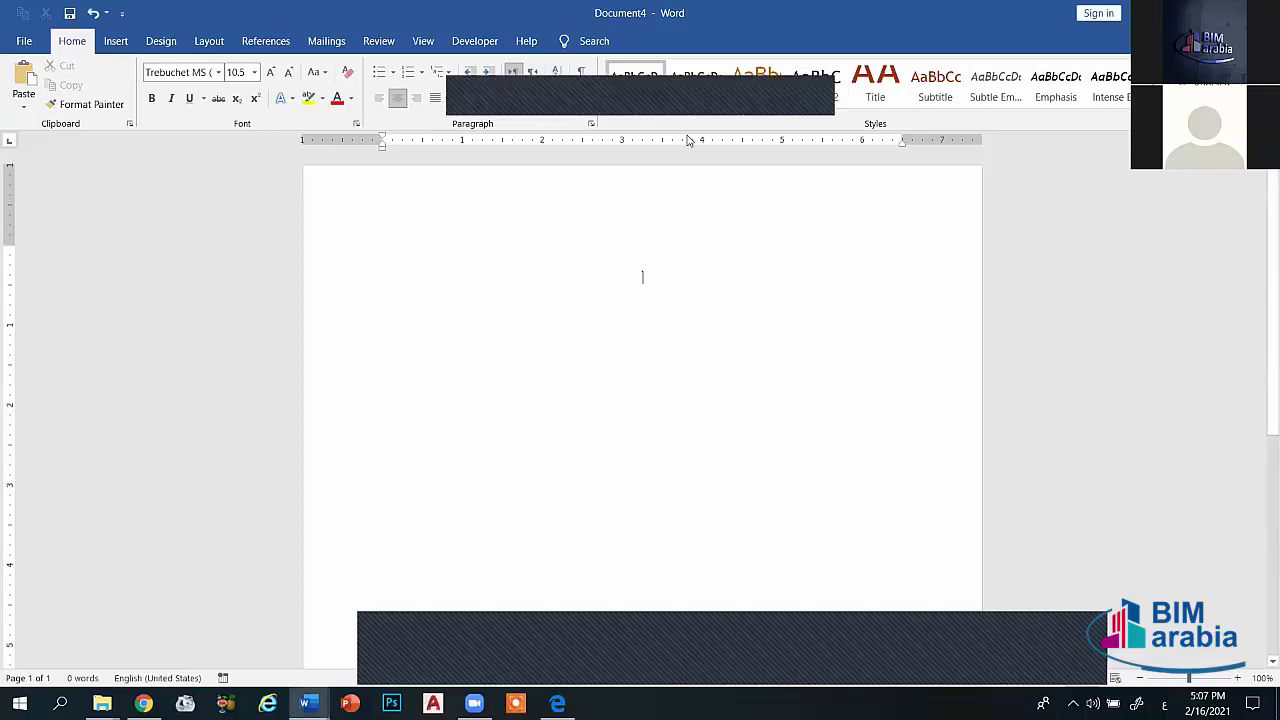
{"action": "key", "text": "ctrl+z"}
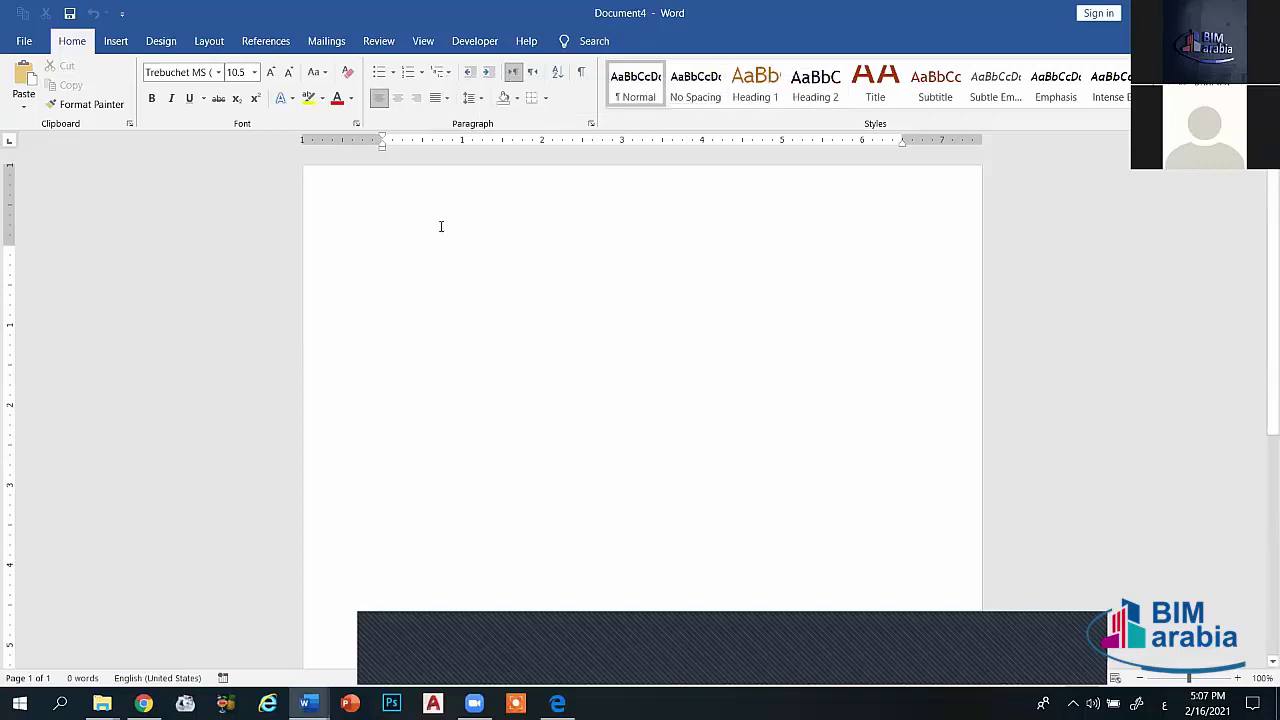
Step: Type the centred line 'بام الله الرحمن الرحيم', then erase it, keeping Arial (Body CS)
{"action": "left_click", "coordinate": [397, 98]}
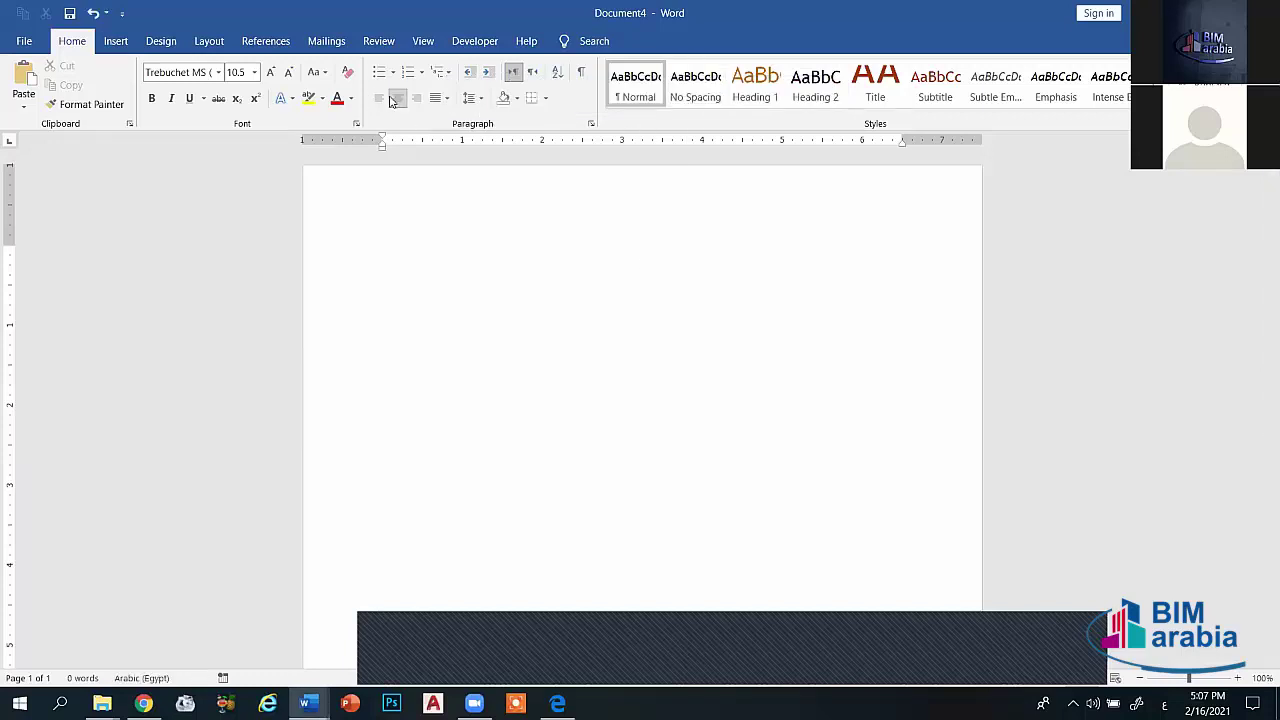
{"action": "type", "text": "با"}
{"action": "type", "text": "م الله"}
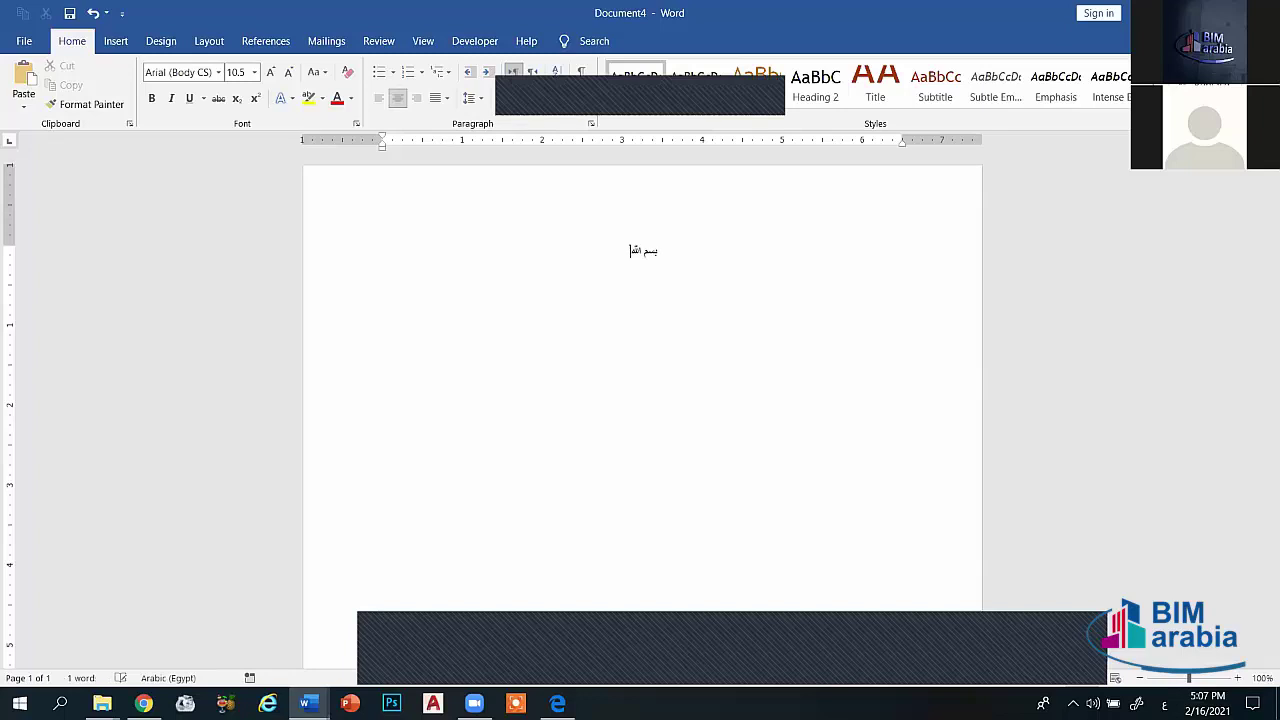
{"action": "type", "text": " الرحمن ال"}
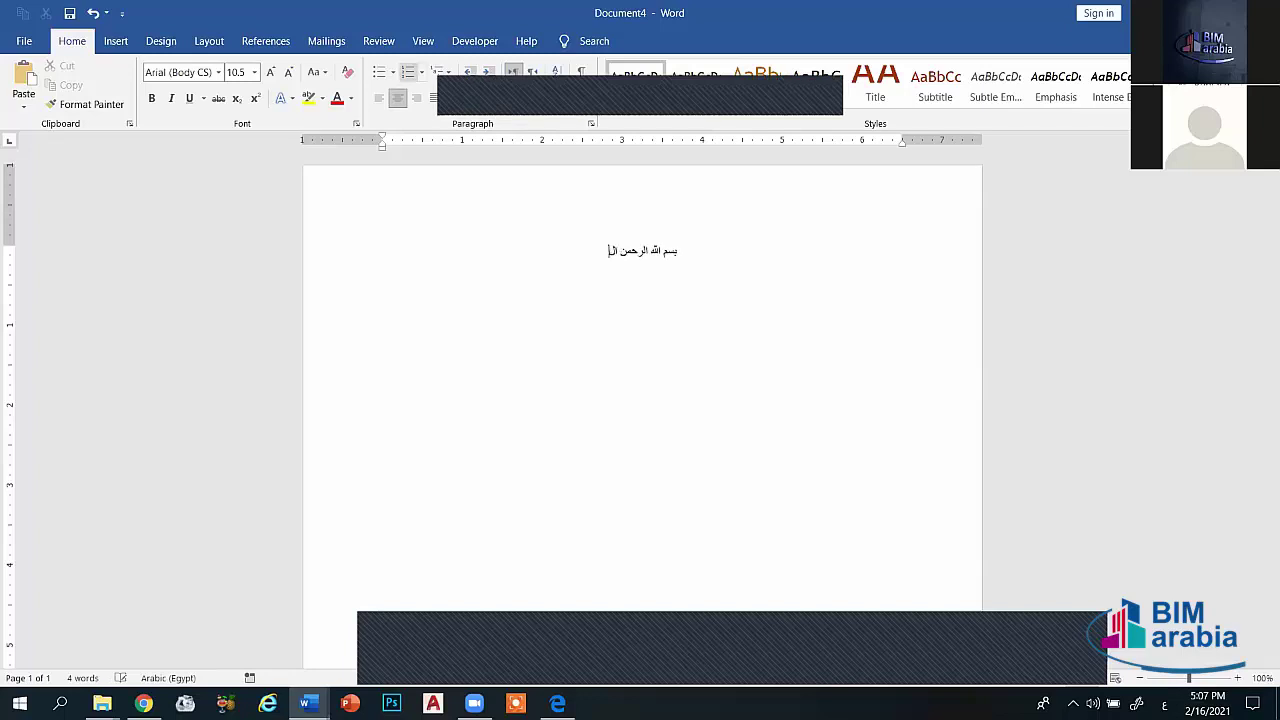
{"action": "type", "text": "رحيم"}
{"action": "key", "text": "ctrl+a"}
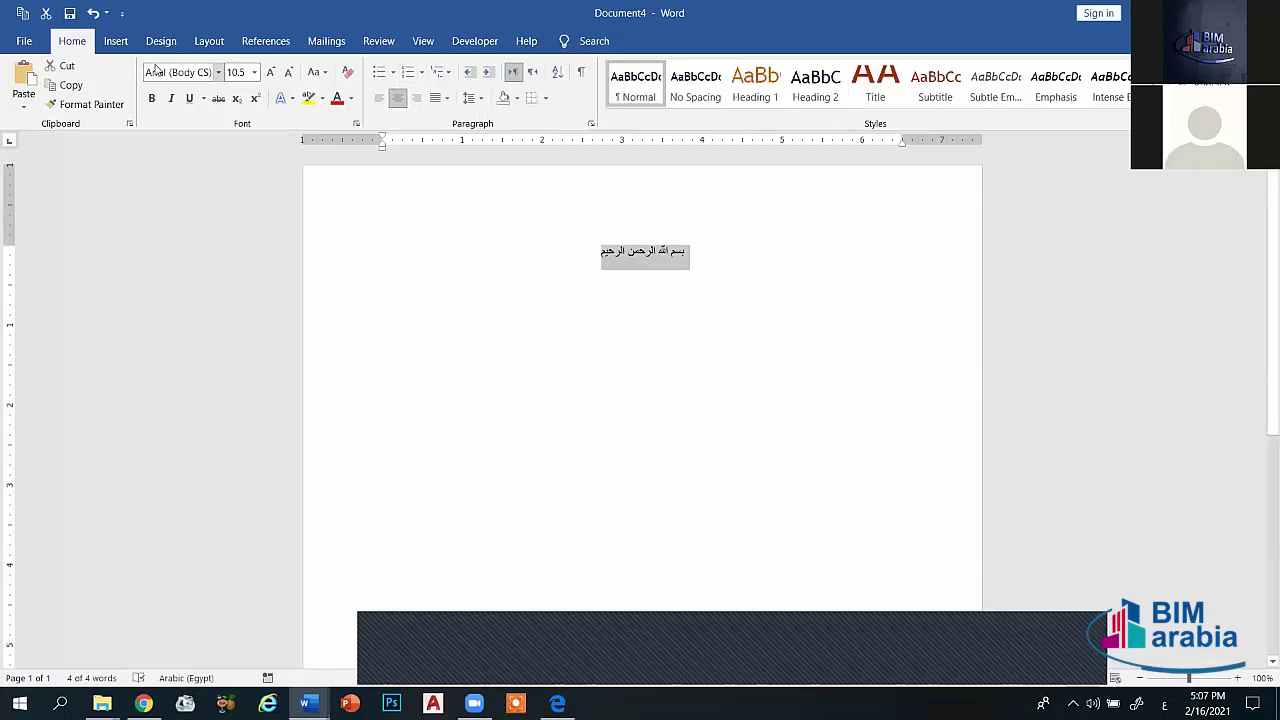
{"action": "left_click", "coordinate": [218, 72]}
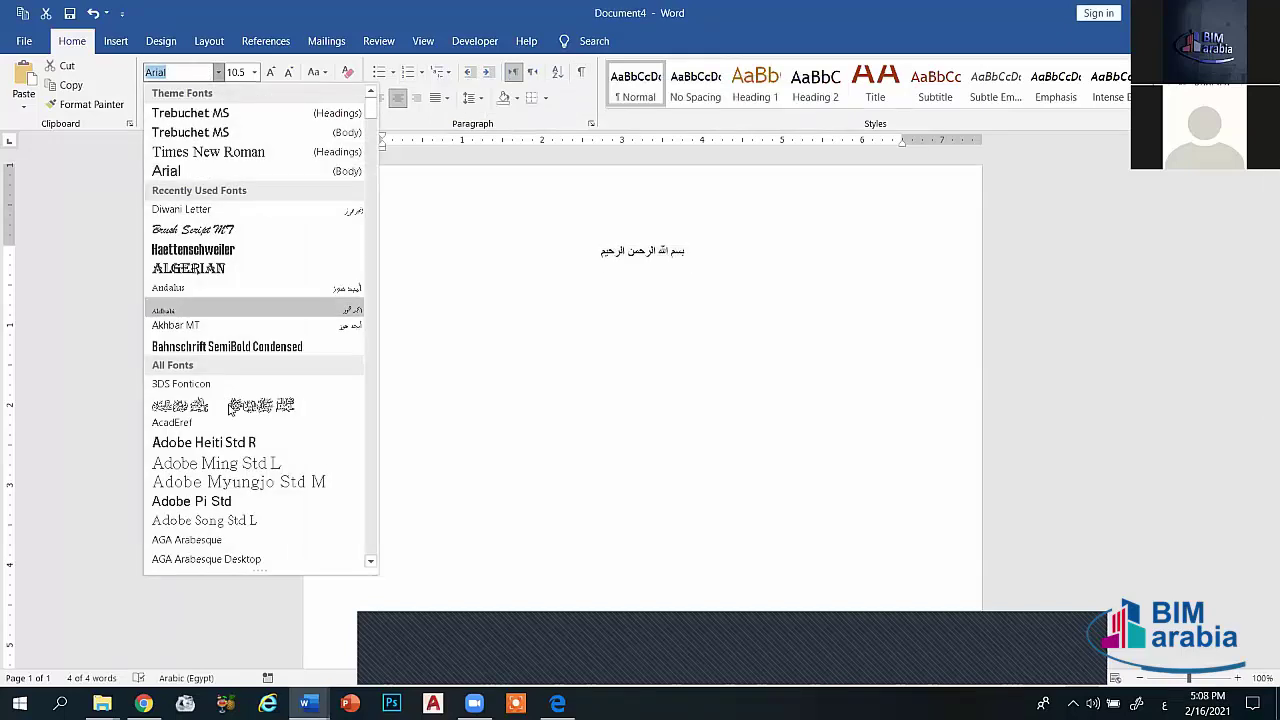
{"action": "left_click", "coordinate": [229, 405]}
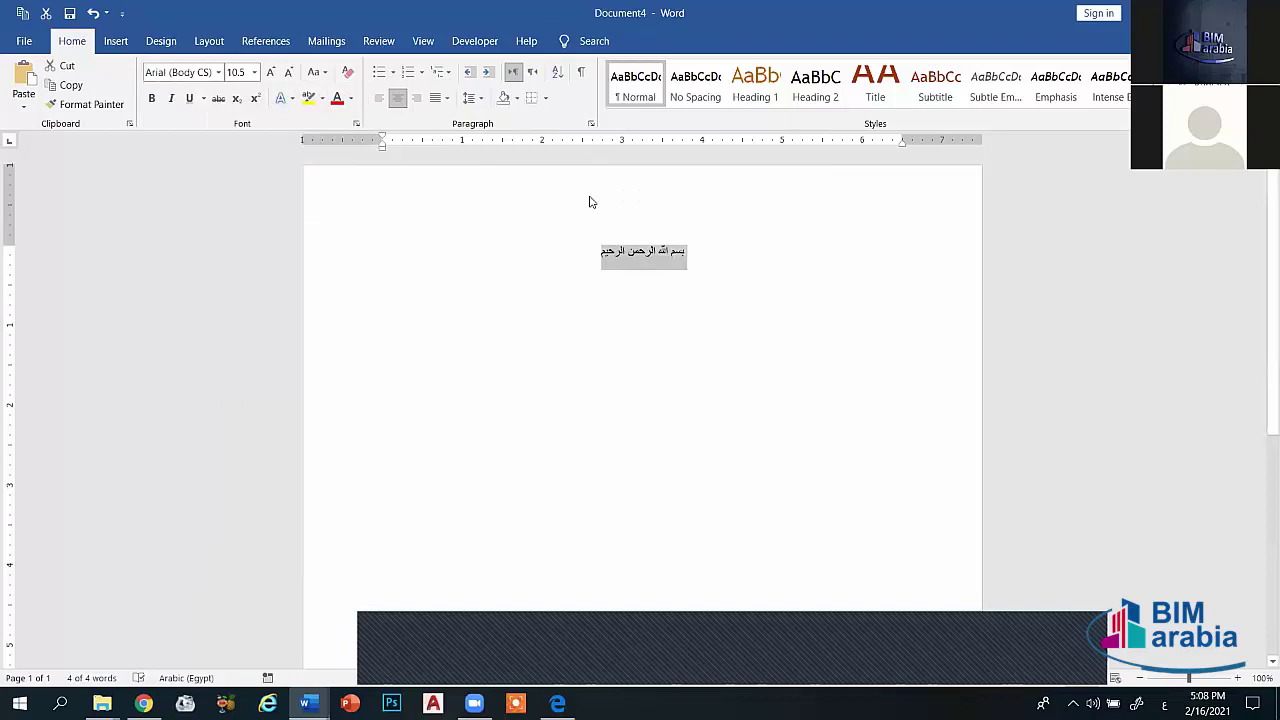
{"action": "type", "text": "ب"}
{"action": "key", "text": "BackSpace"}
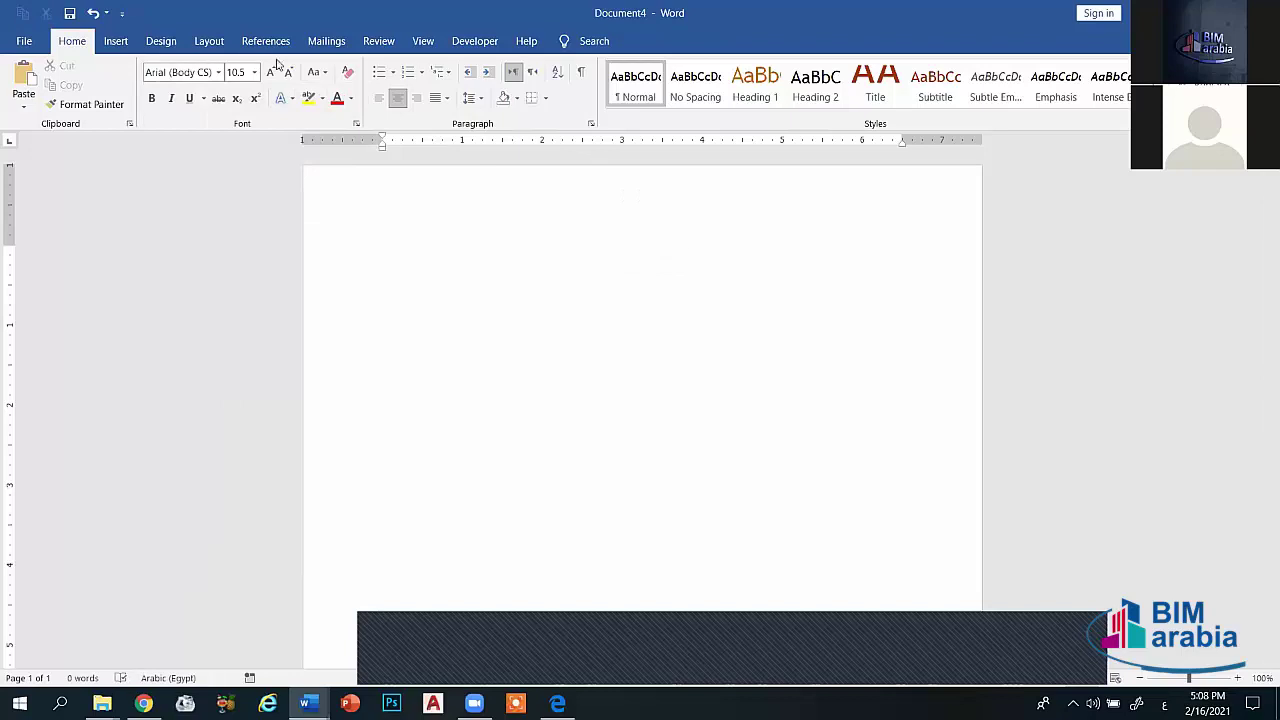
{"action": "left_click", "coordinate": [180, 72]}
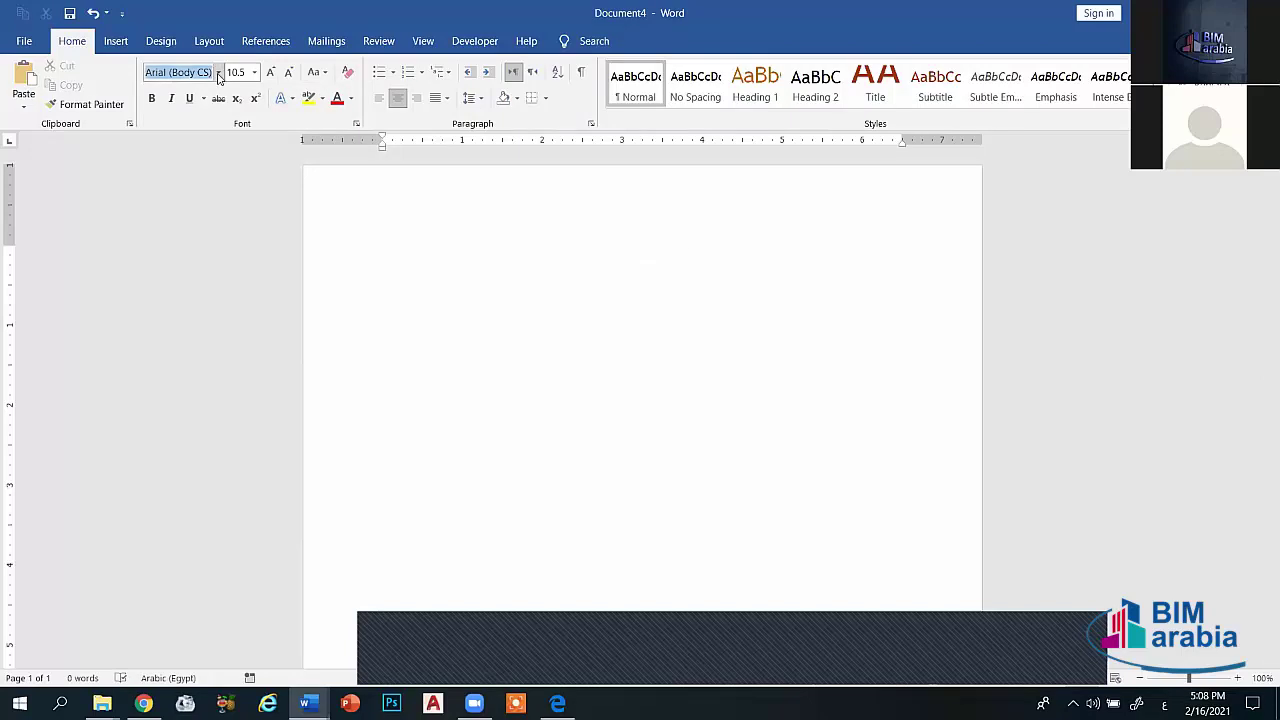
Step: Scroll through the font list looking for Abo-thar
{"action": "left_click", "coordinate": [219, 72]}
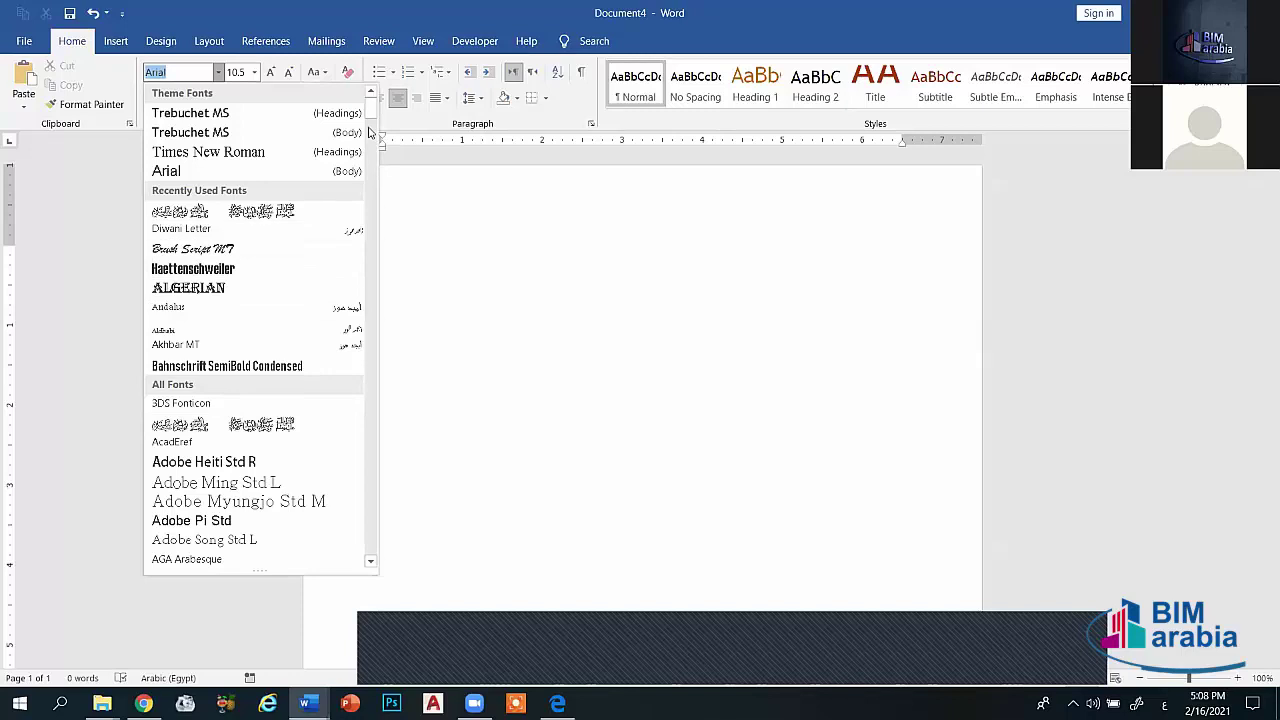
{"action": "scroll", "coordinate": [368, 108], "scroll_direction": "down", "scroll_amount": 1}
{"action": "scroll", "coordinate": [368, 110], "scroll_direction": "down", "scroll_amount": 1}
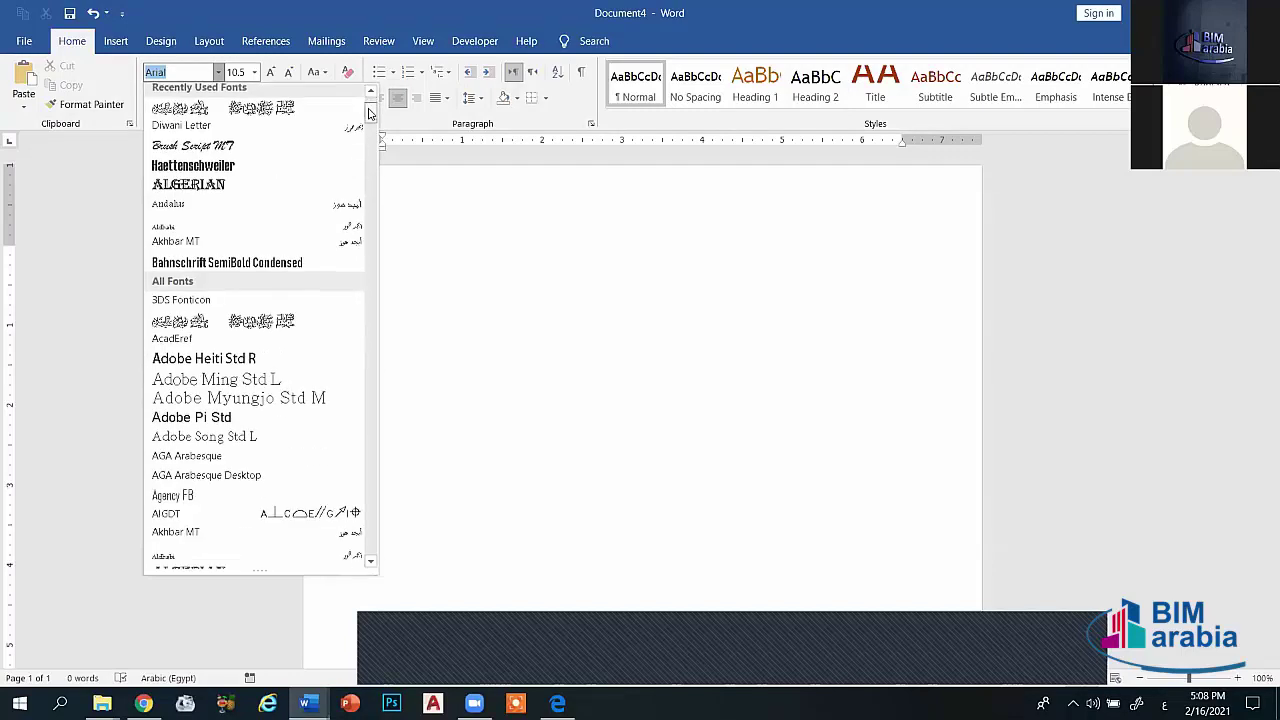
{"action": "scroll", "coordinate": [369, 115], "scroll_direction": "down", "scroll_amount": 1}
{"action": "scroll", "coordinate": [369, 117], "scroll_direction": "down", "scroll_amount": 1}
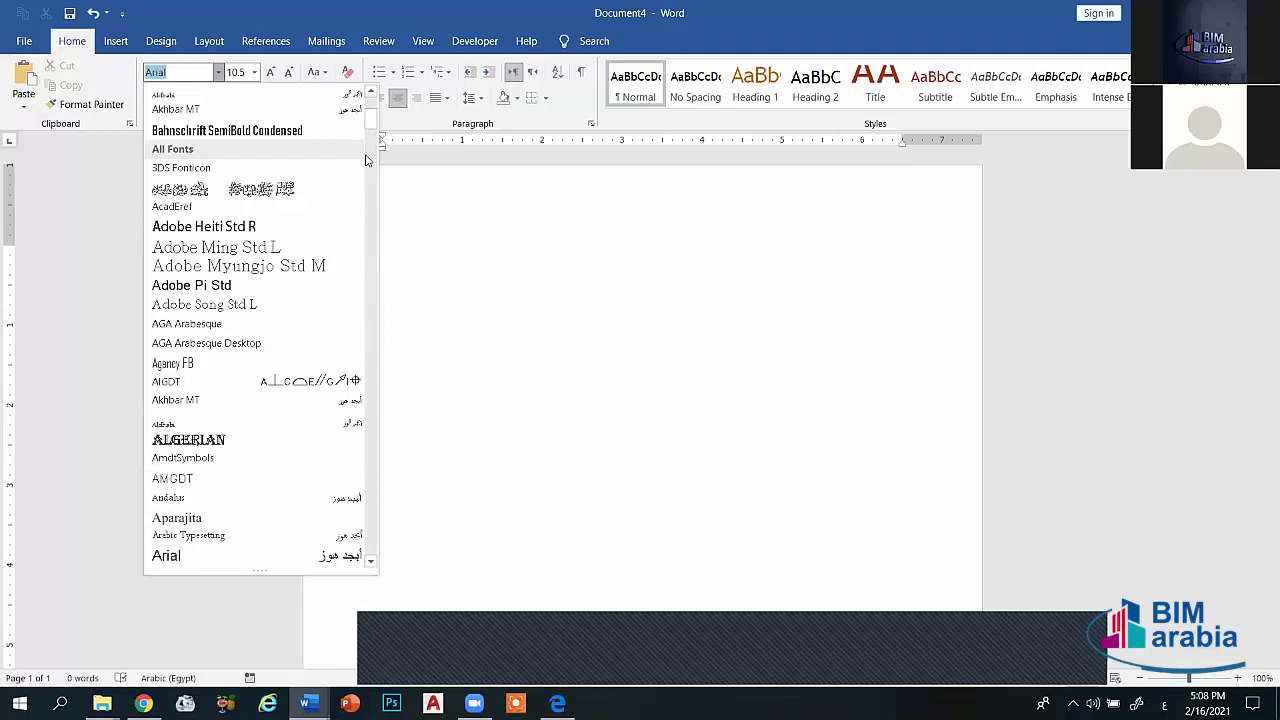
{"action": "left_click_drag", "start_coordinate": [372, 122], "coordinate": [372, 132]}
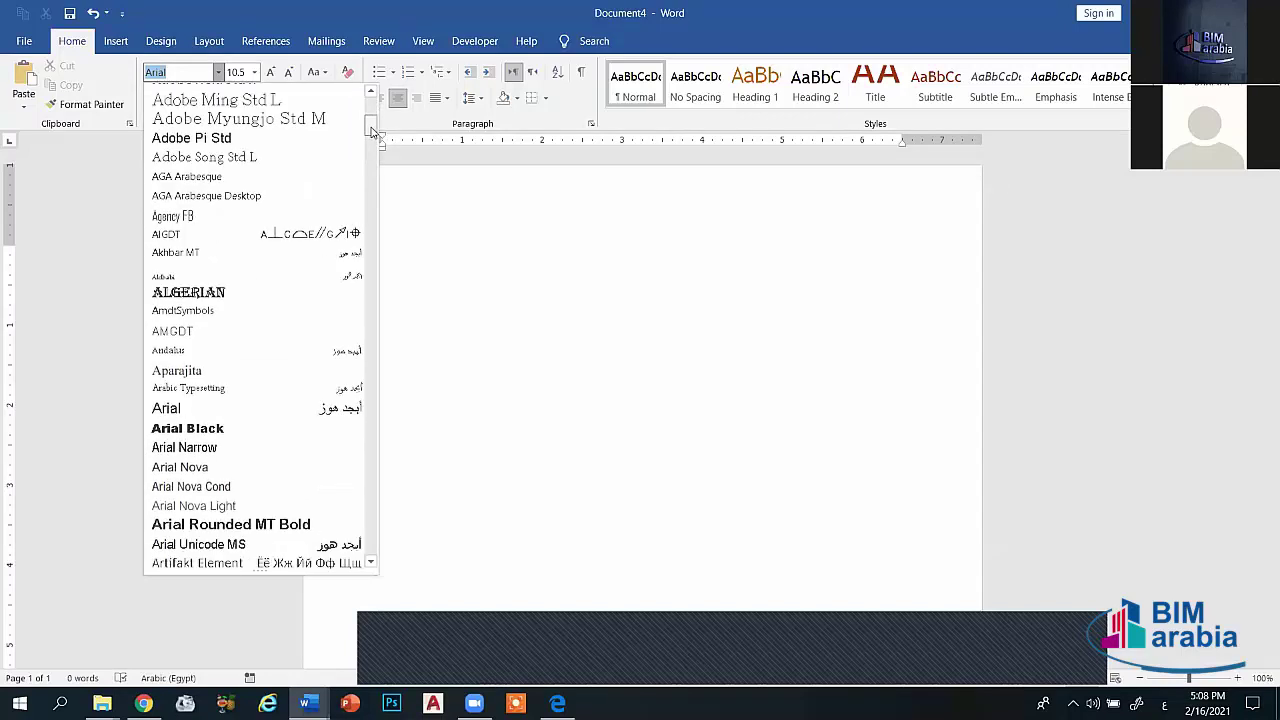
{"action": "left_click_drag", "start_coordinate": [372, 132], "coordinate": [378, 130]}
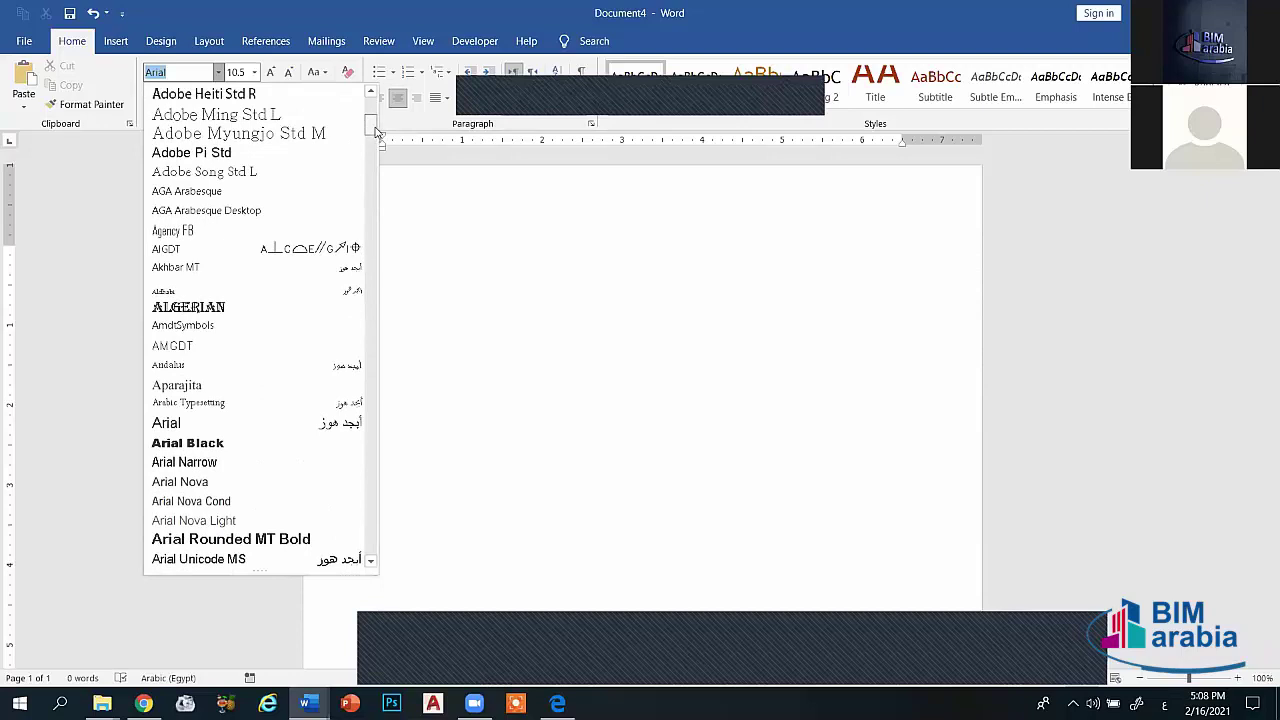
Step: Enter 'abo' in the font name box to apply Abo-thar and confirm it in the list
{"action": "type", "text": "ش"}
{"action": "key", "text": "alt+shift"}
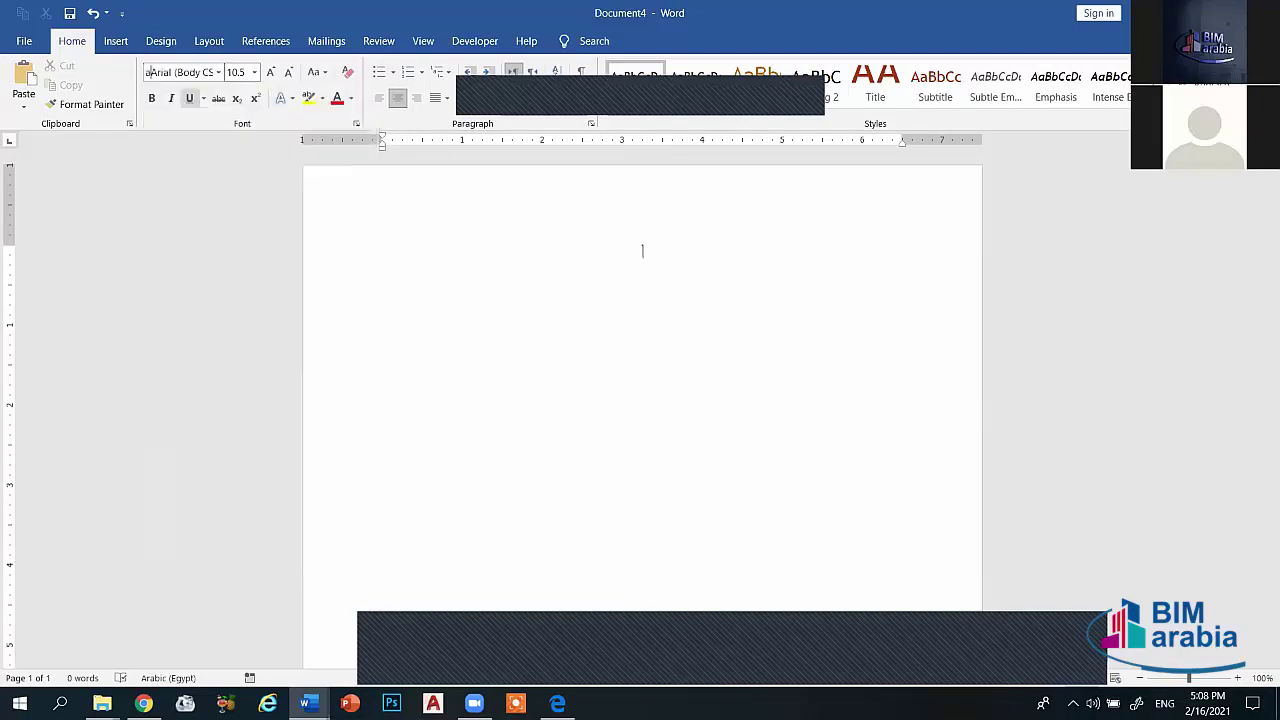
{"action": "type", "text": "abo"}
{"action": "key", "text": "ctrl+a"}
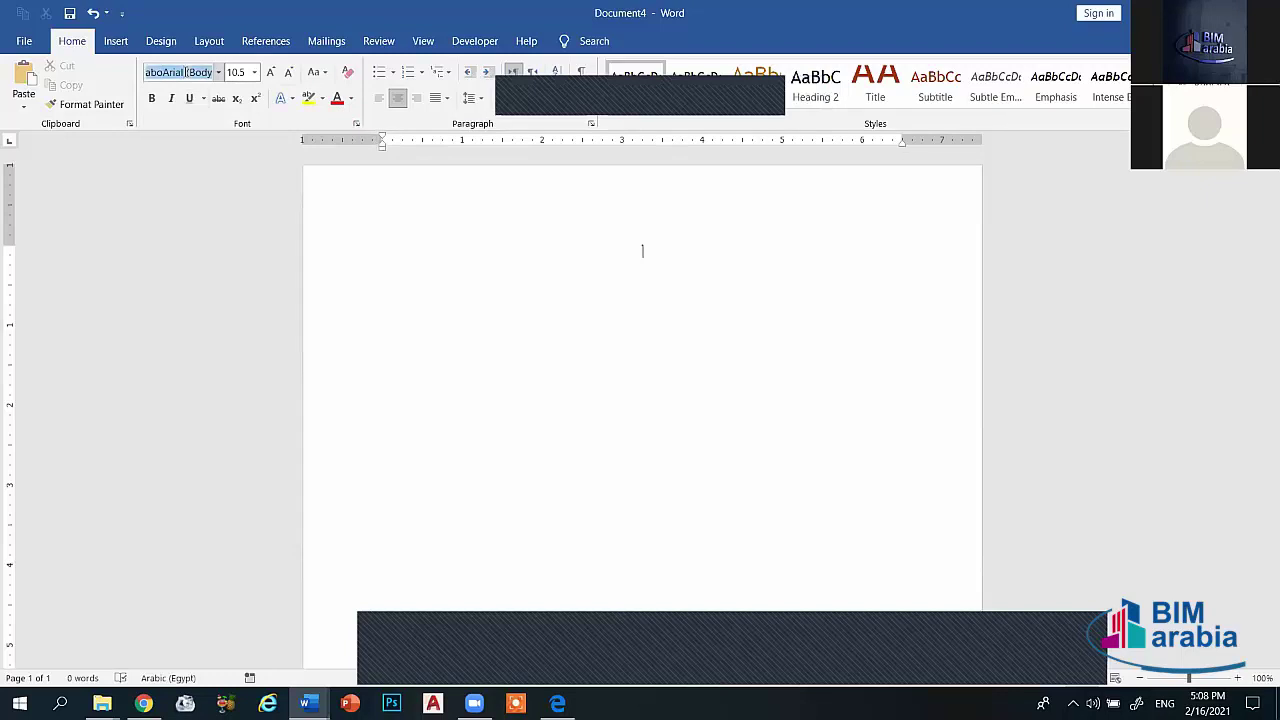
{"action": "type", "text": "-thar"}
{"action": "key", "text": "Return"}
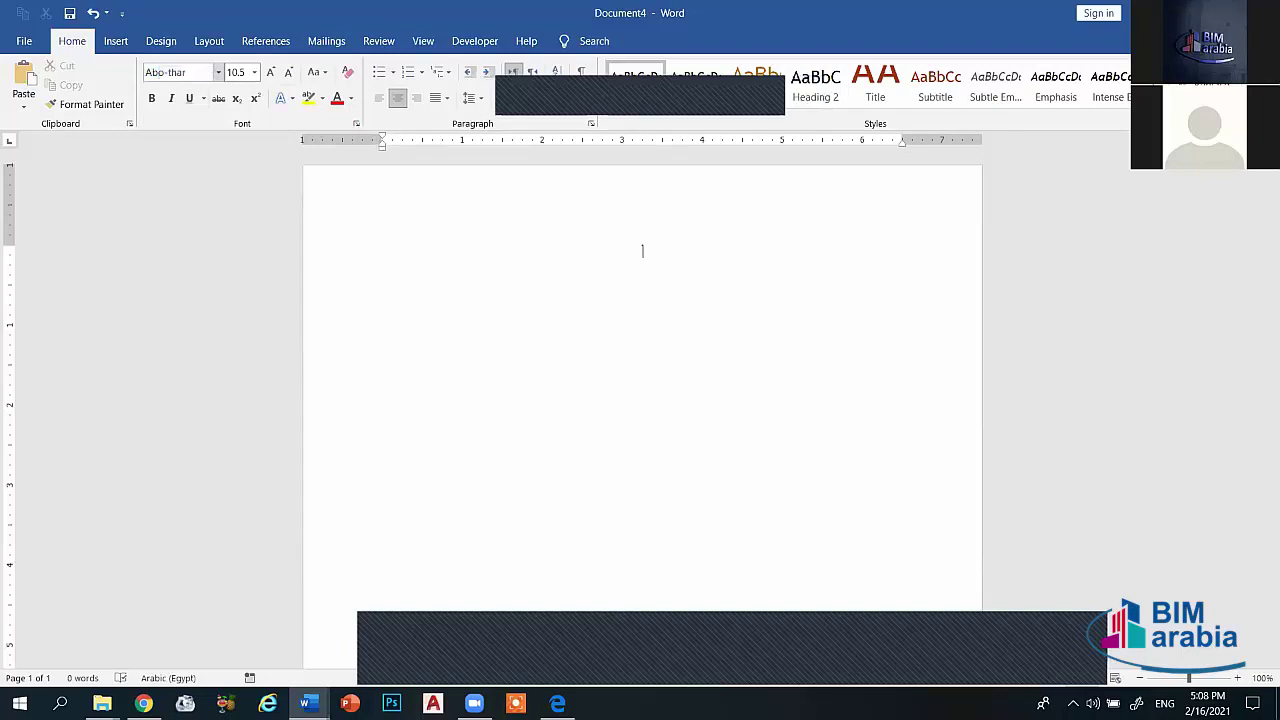
{"action": "left_click", "coordinate": [217, 73]}
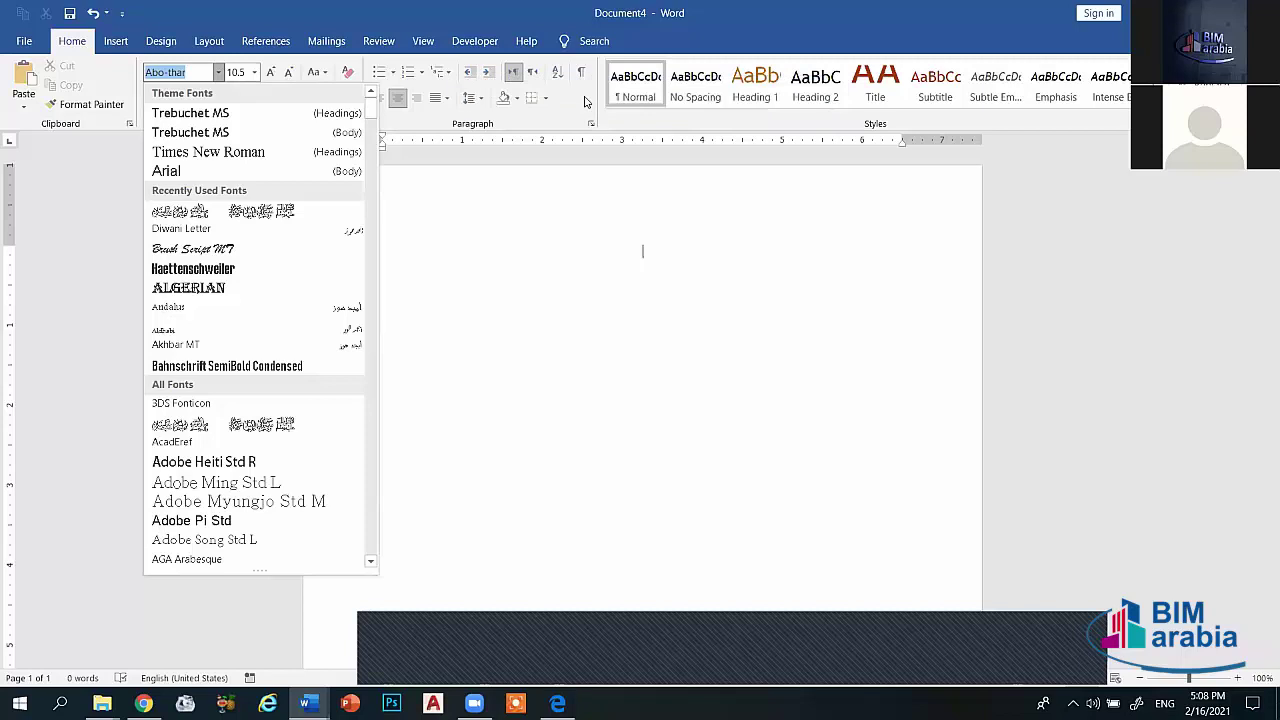
{"action": "left_click", "coordinate": [448, 198]}
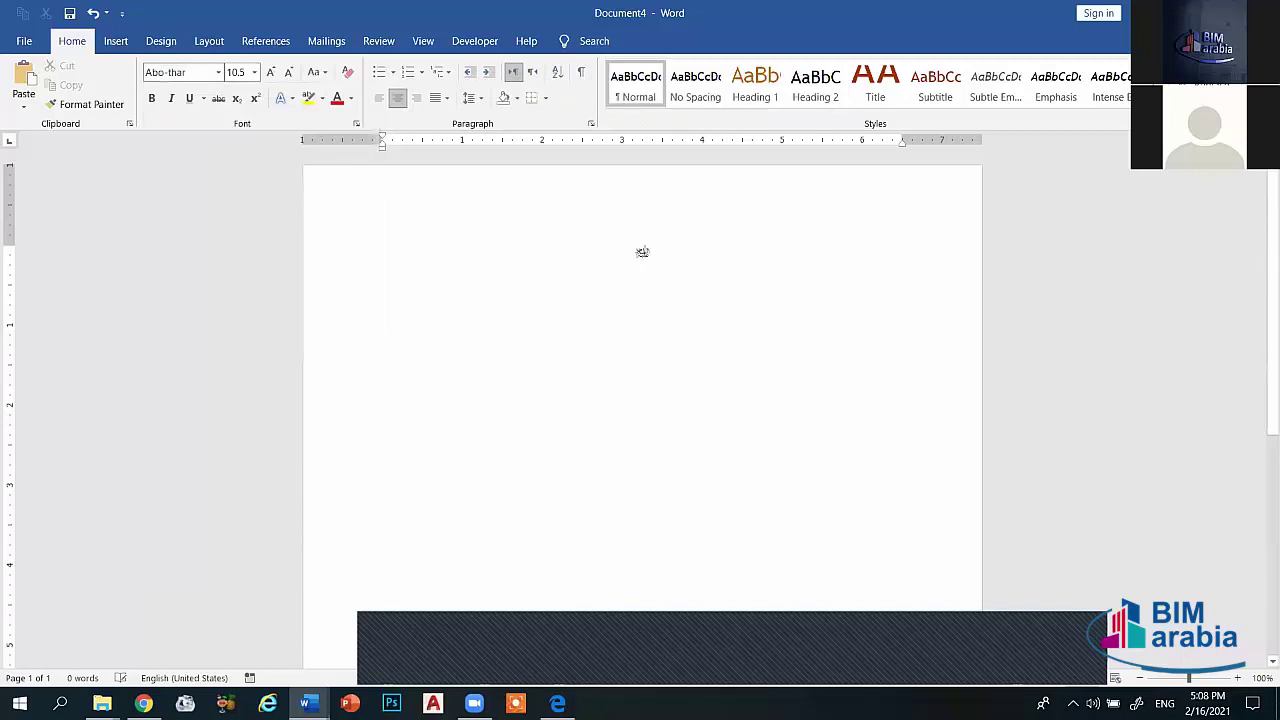
{"action": "type", "text": "a"}
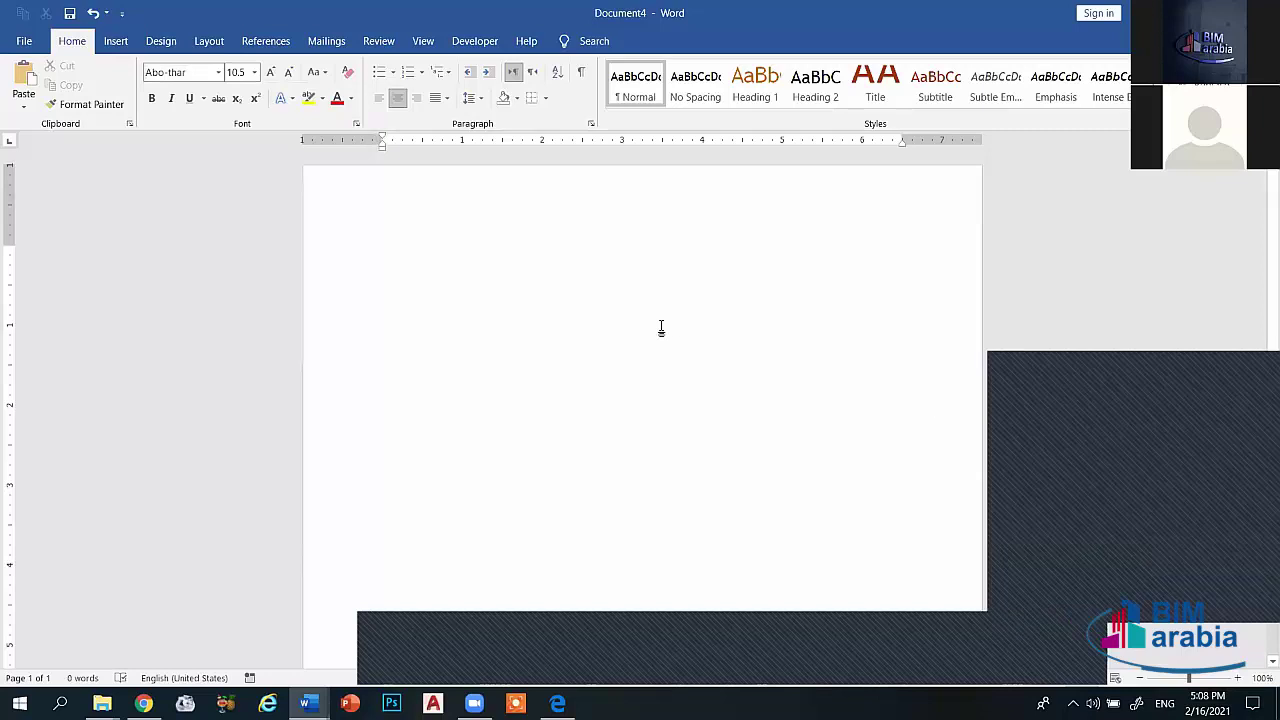
Step: Raise the font size to 36 with Grow Font
{"action": "double_click", "coordinate": [270, 74]}
{"action": "double_click", "coordinate": [270, 76]}
{"action": "double_click", "coordinate": [270, 76]}
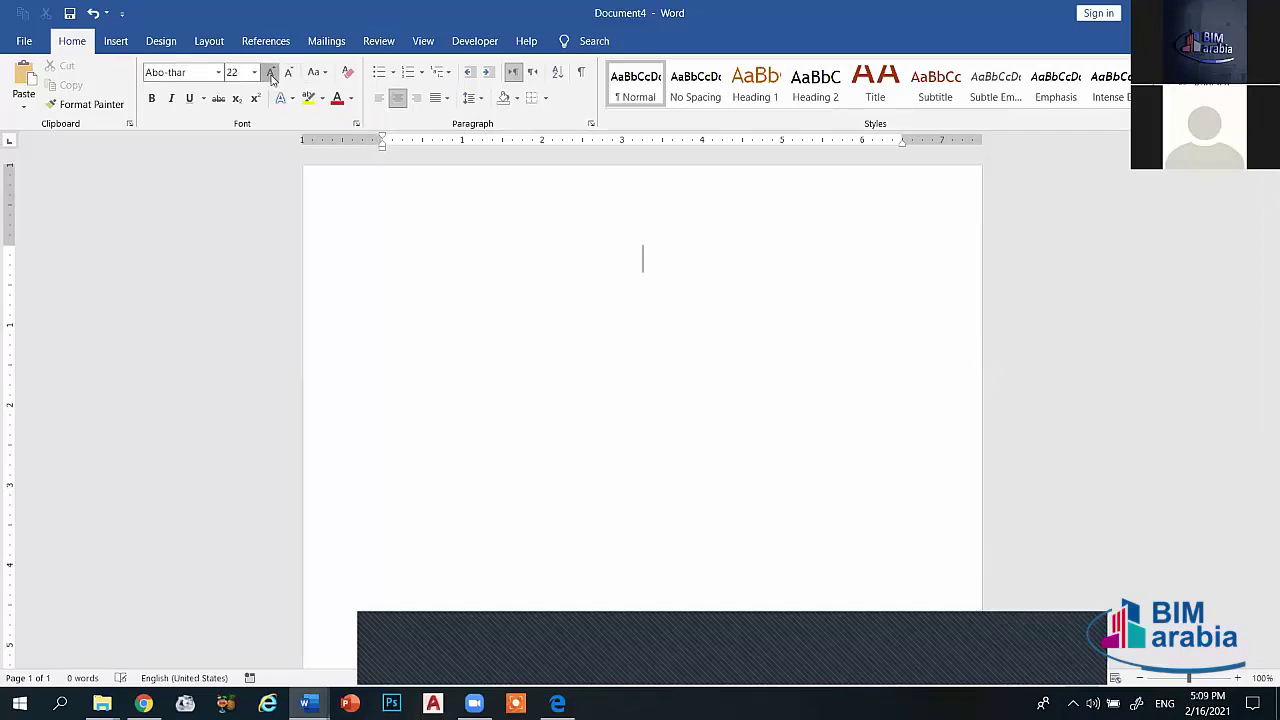
{"action": "double_click", "coordinate": [270, 76]}
{"action": "double_click", "coordinate": [270, 76]}
{"action": "left_click", "coordinate": [270, 72]}
Step: Test Abo-thar ligature glyphs by typing a, s, d, f and g, deleting each one
{"action": "type", "text": "a"}
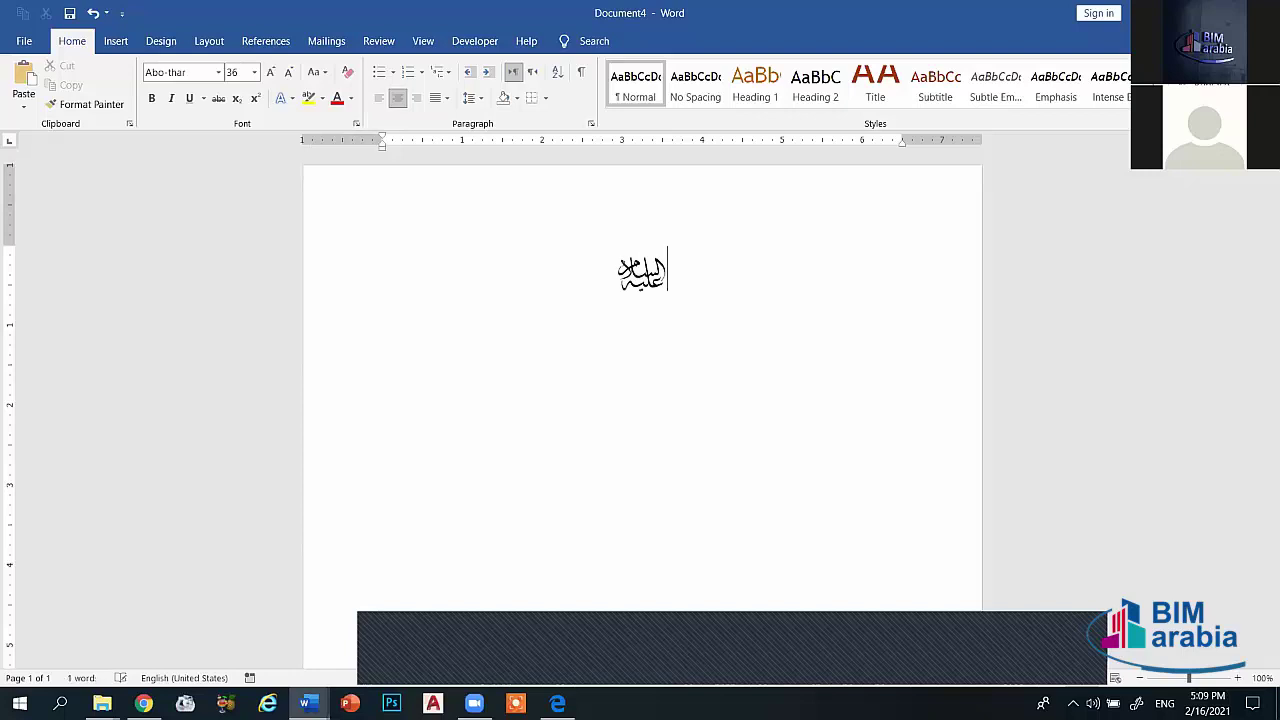
{"action": "key", "text": "BackSpace"}
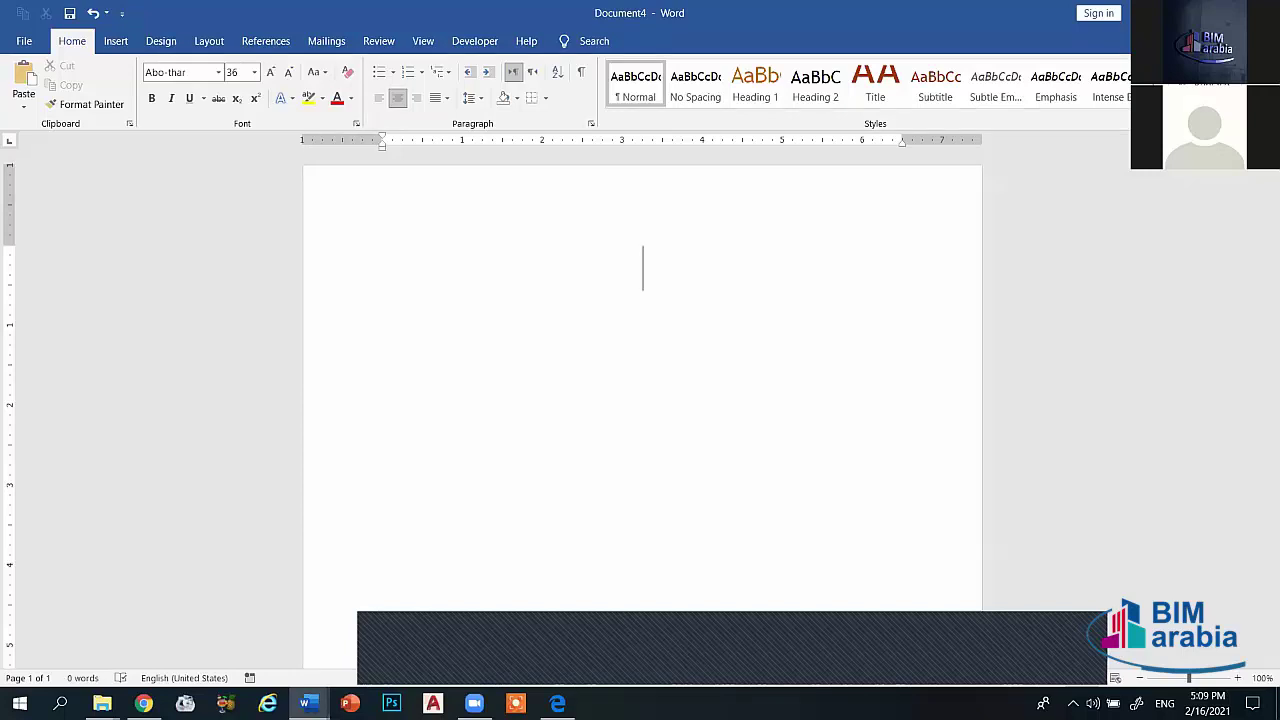
{"action": "type", "text": "s"}
{"action": "key", "text": "BackSpace"}
{"action": "type", "text": "s"}
{"action": "key", "text": "BackSpace"}
{"action": "type", "text": "s"}
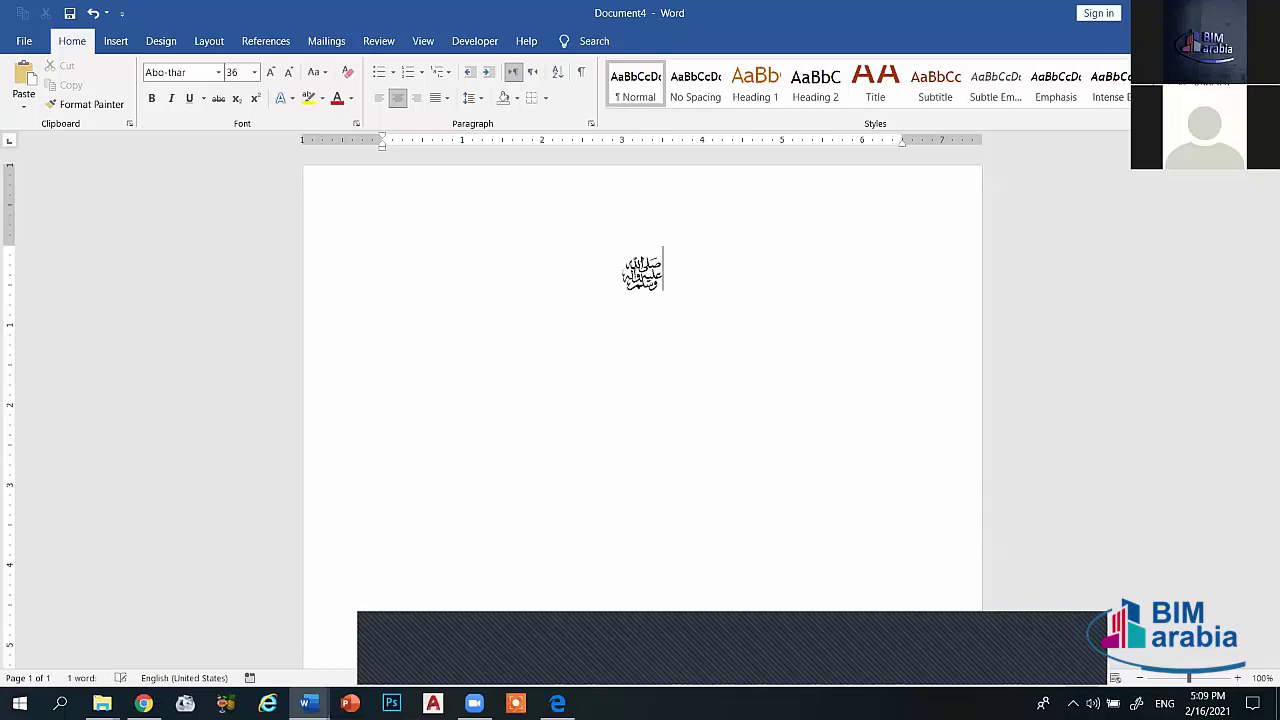
{"action": "key", "text": "BackSpace"}
{"action": "type", "text": "s"}
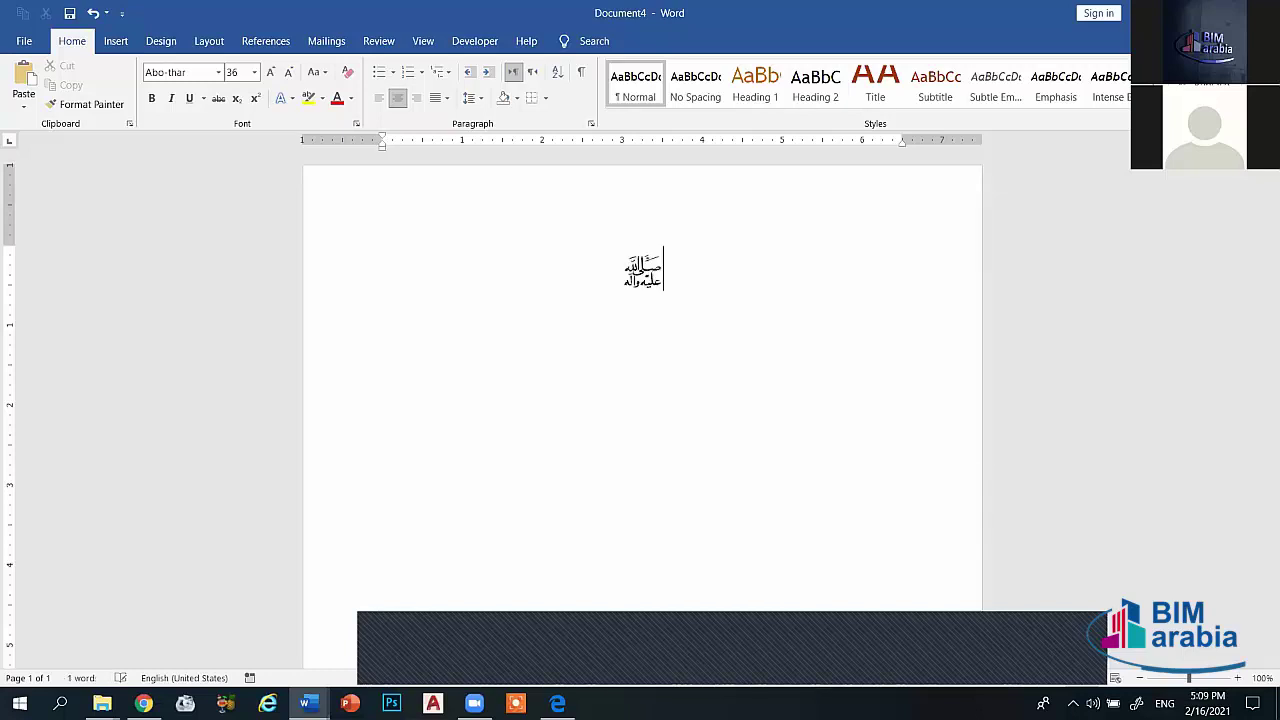
{"action": "key", "text": "BackSpace"}
{"action": "type", "text": "s"}
{"action": "key", "text": "BackSpace"}
{"action": "type", "text": "a"}
{"action": "key", "text": "BackSpace"}
{"action": "type", "text": "d"}
{"action": "key", "text": "BackSpace"}
{"action": "type", "text": "f"}
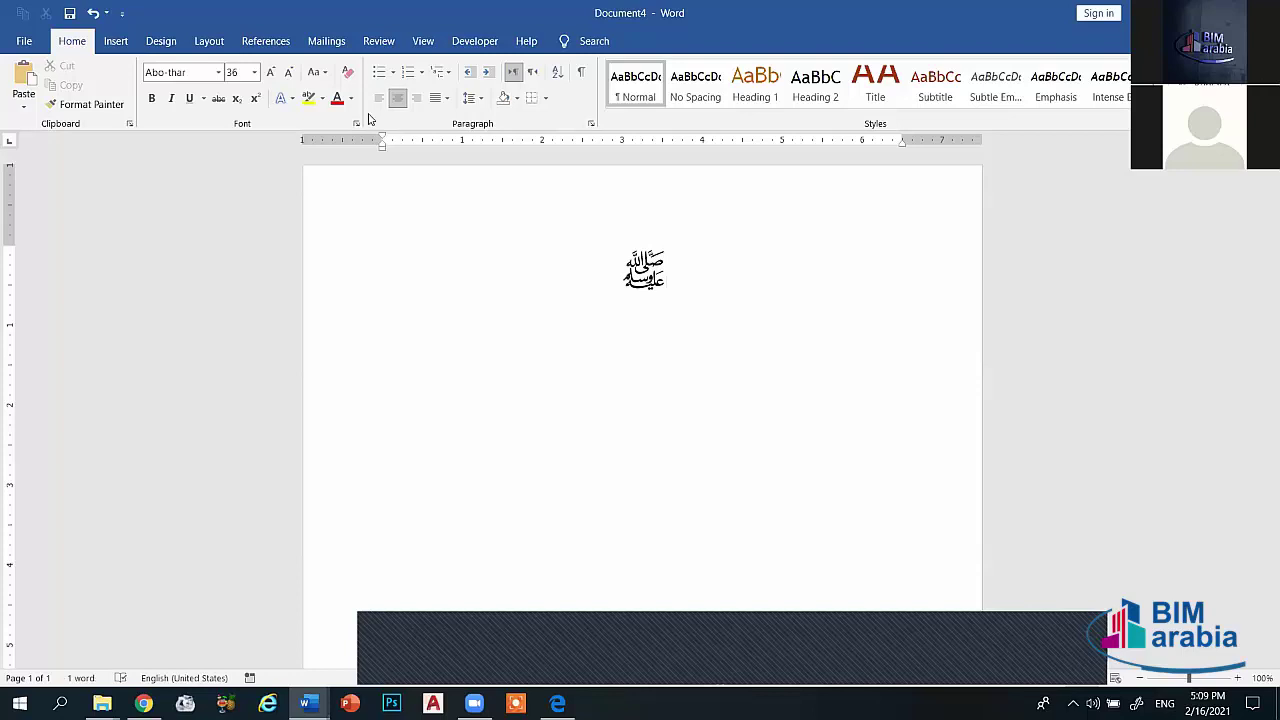
{"action": "key", "text": "BackSpace"}
{"action": "type", "text": "f"}
{"action": "key", "text": "BackSpace"}
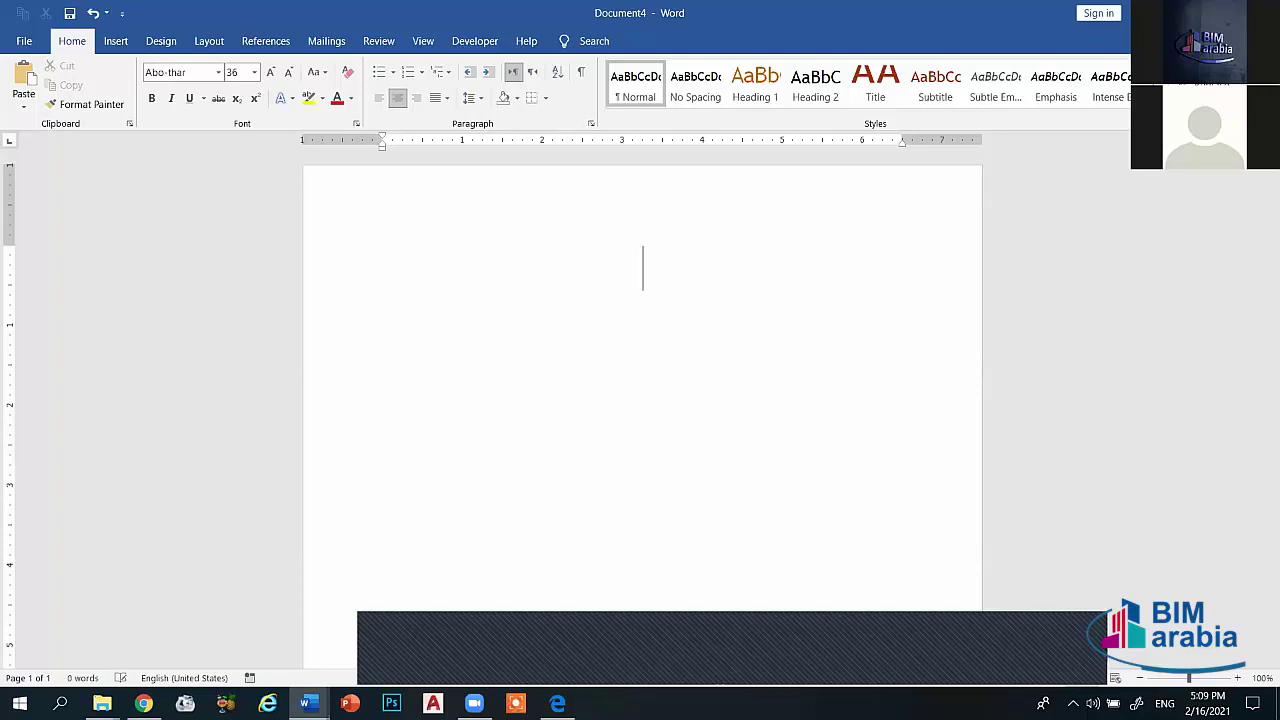
{"action": "type", "text": "f"}
{"action": "key", "text": "BackSpace"}
{"action": "type", "text": "f   "}
{"action": "type", "text": "g"}
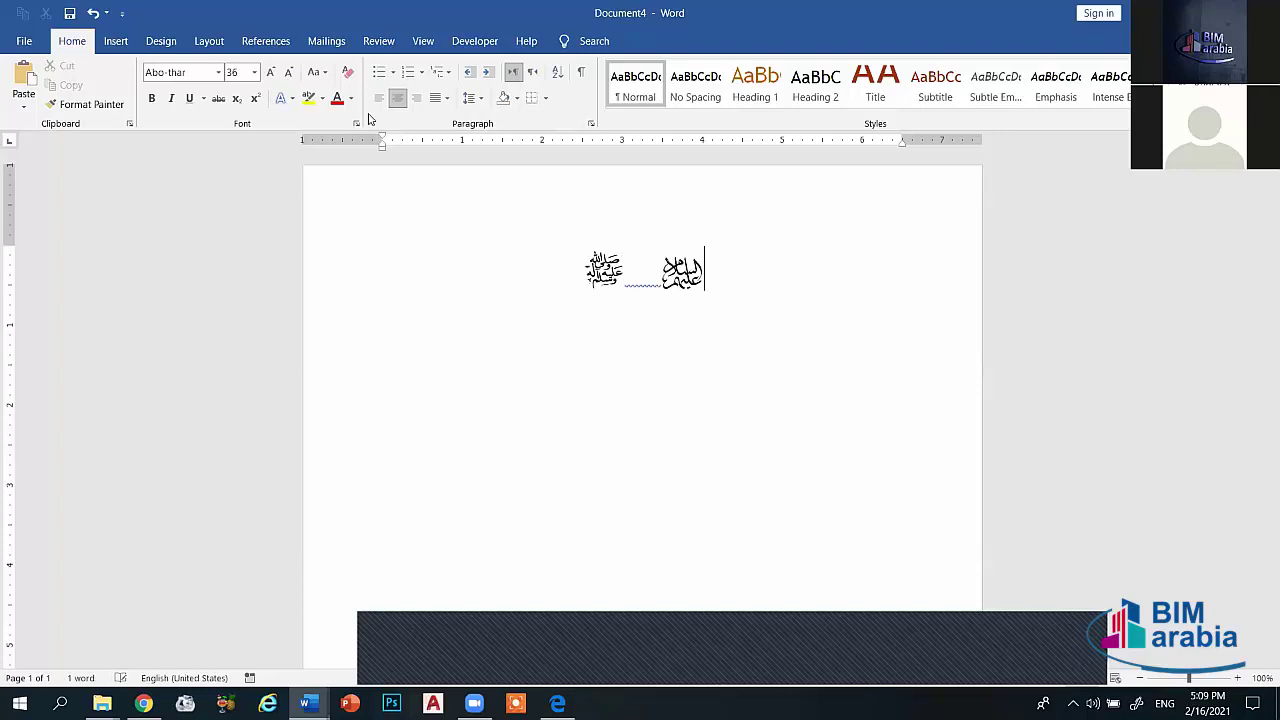
{"action": "key", "text": "BackSpace"}
{"action": "key", "text": "BackSpace"}
{"action": "key", "text": "BackSpace"}
{"action": "key", "text": "BackSpace"}
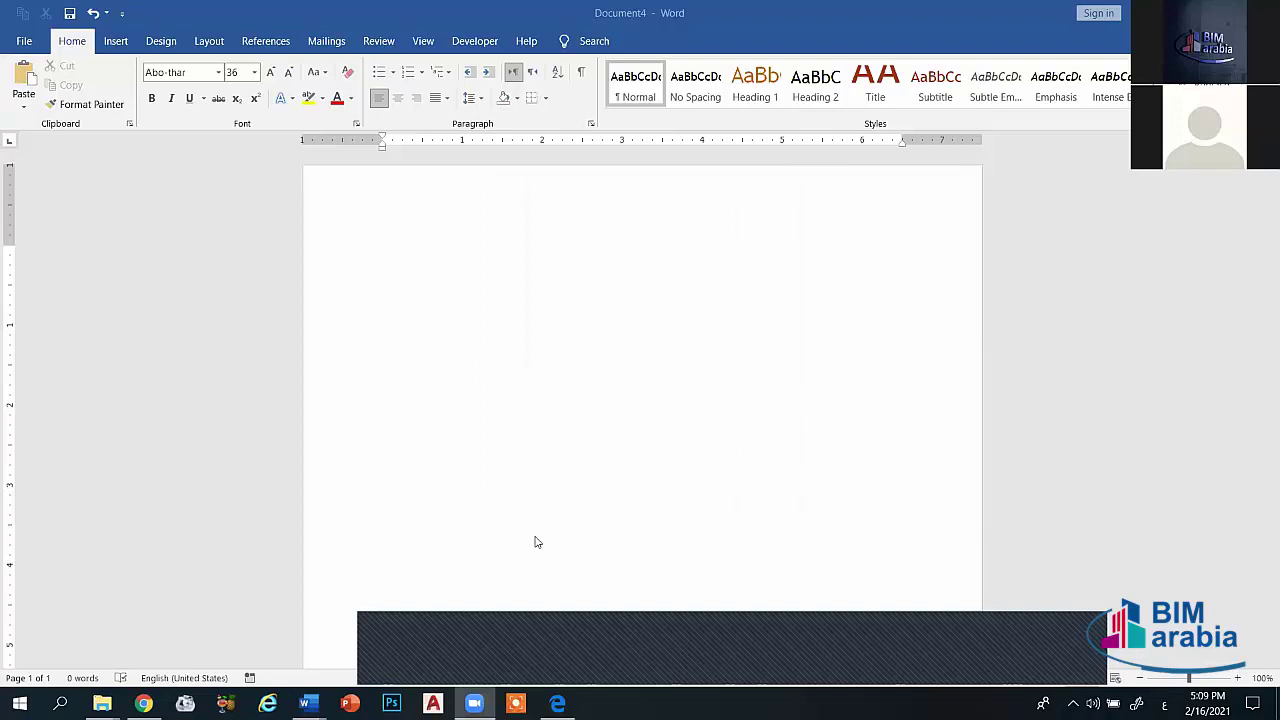
Step: Switch input to Arabic and visit the Insert tab, dismissing the dialog that appears
{"action": "key", "text": "alt+shift"}
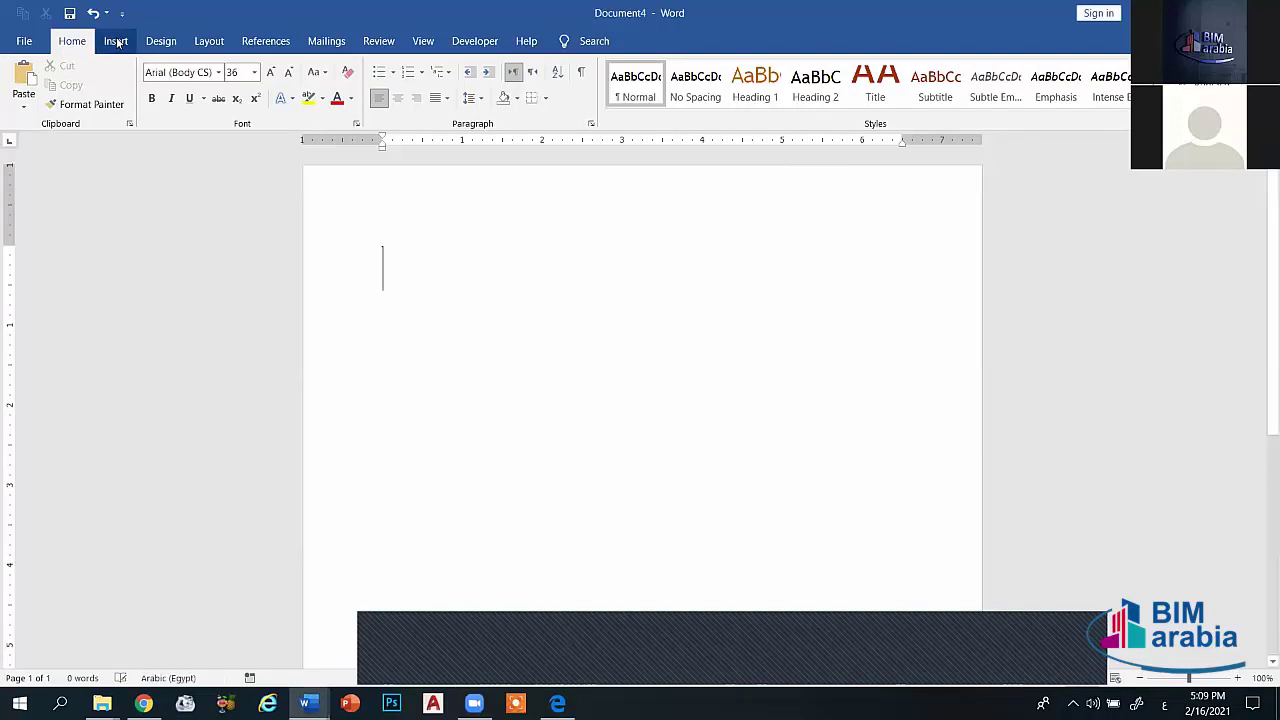
{"action": "left_click", "coordinate": [118, 42]}
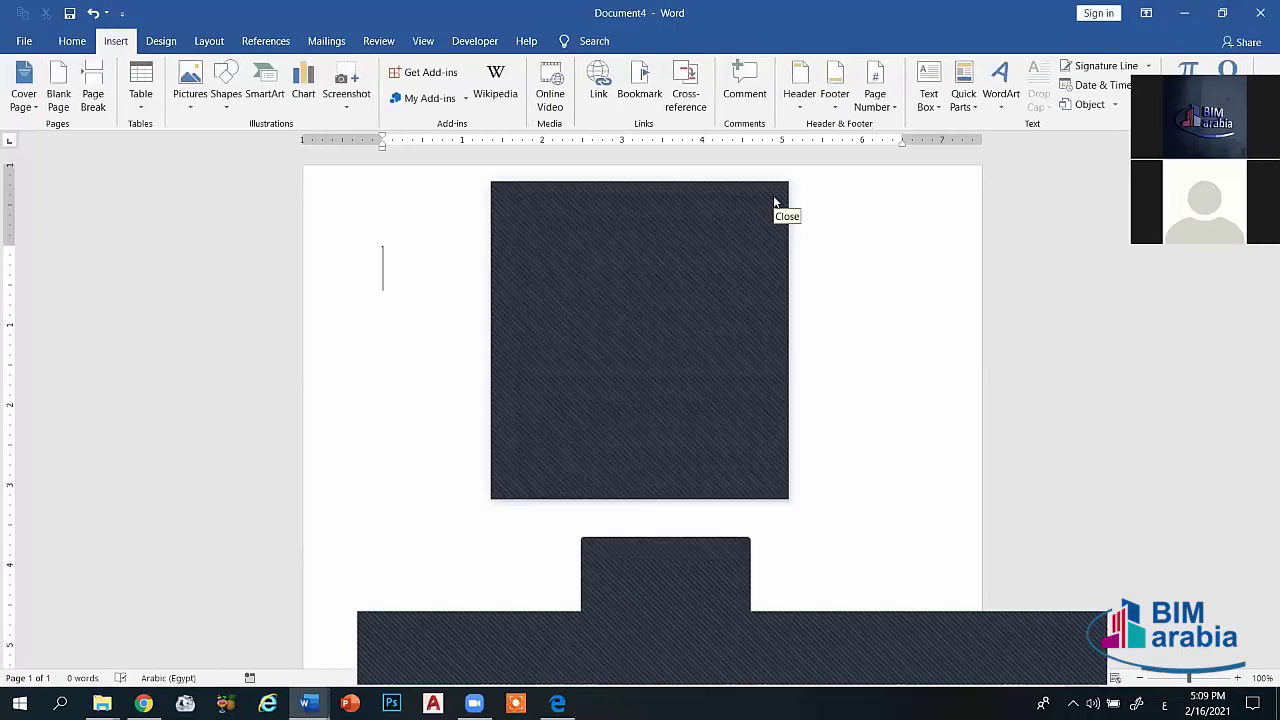
{"action": "left_click", "coordinate": [775, 203]}
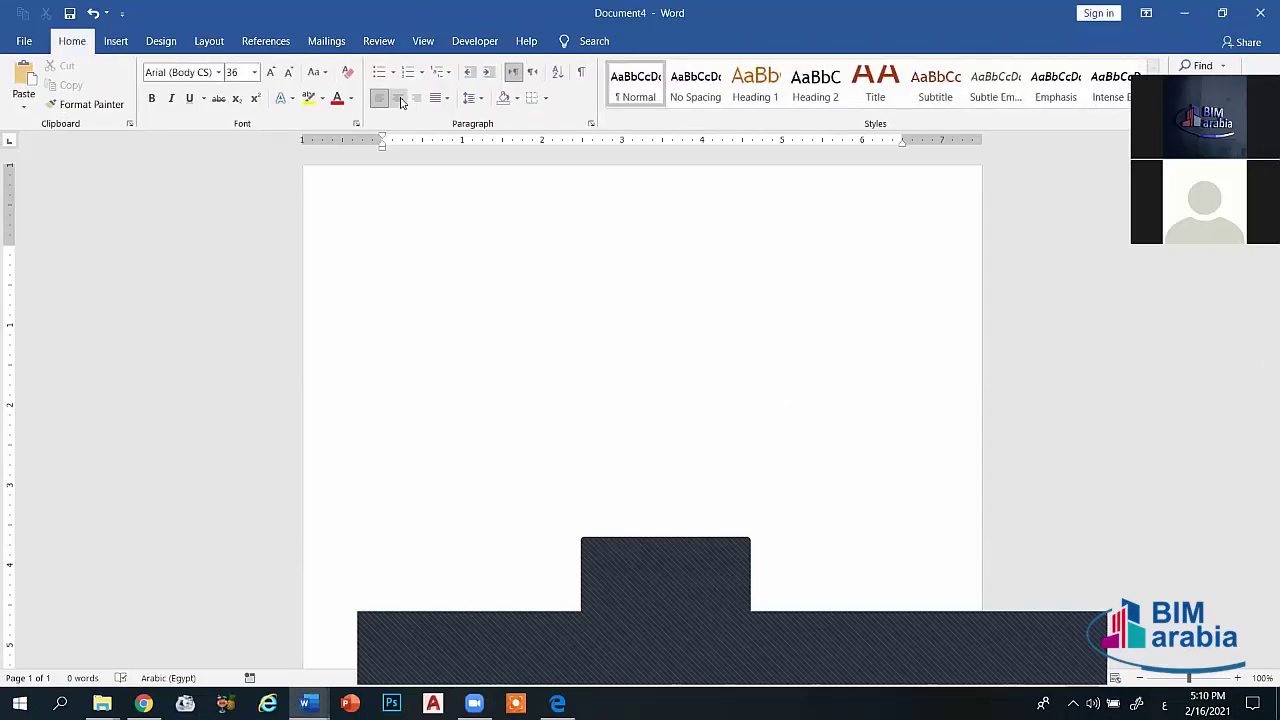
Step: Type the centred line 'بسم الله الرحمن الرحيم', correcting a mistyped letter
{"action": "left_click", "coordinate": [398, 98]}
{"action": "type", "text": "بسم"}
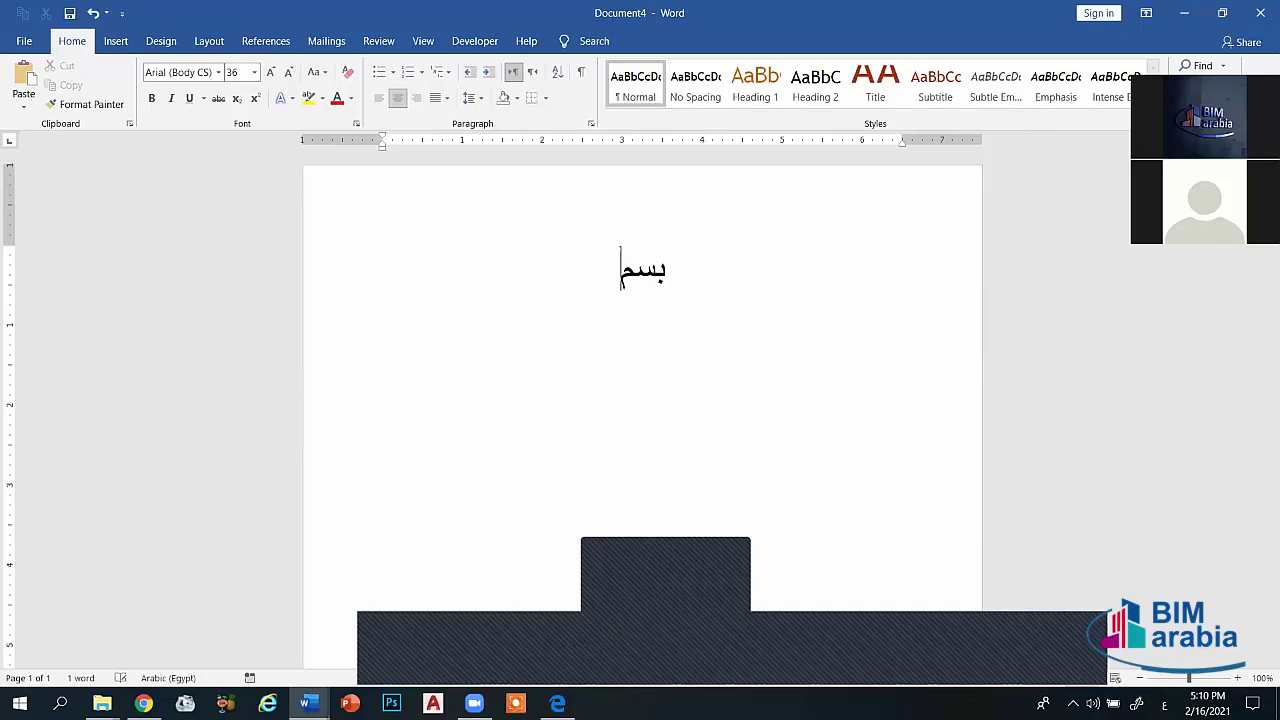
{"action": "type", "text": "الله الرحمن الري"}
{"action": "key", "text": "BackSpace"}
{"action": "type", "text": "حي"}
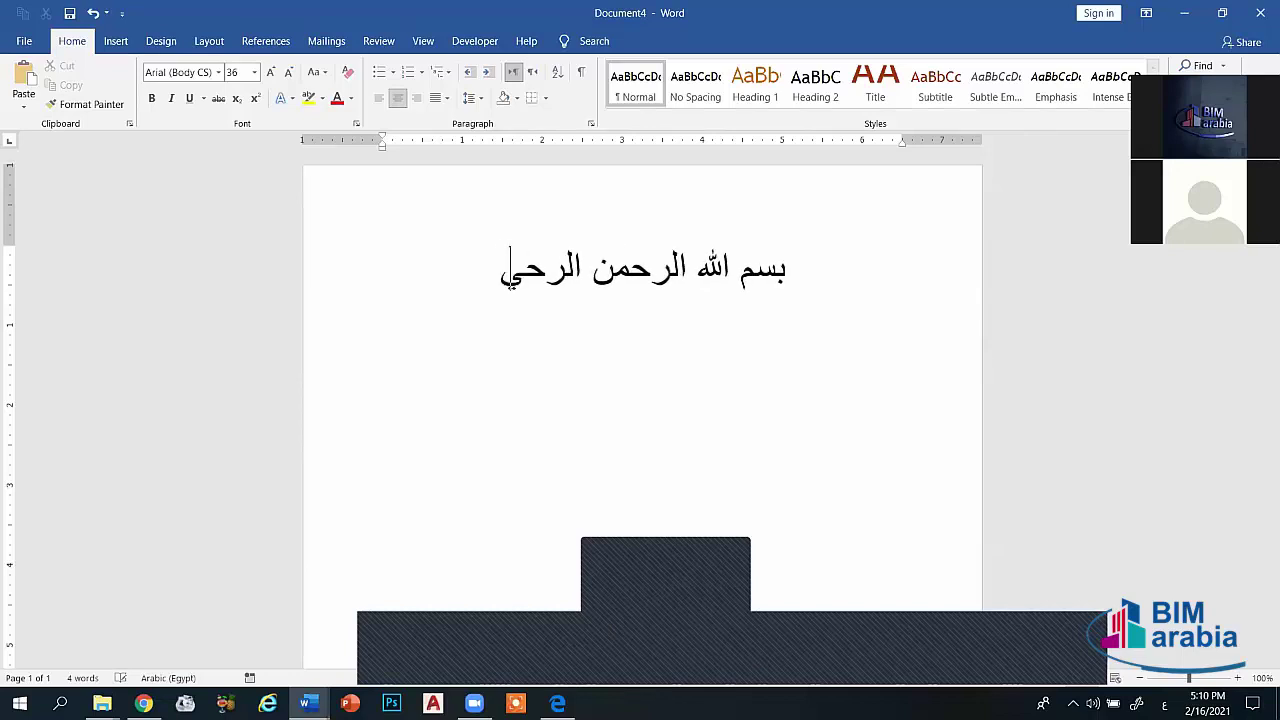
{"action": "type", "text": "م"}
Step: Select the whole Arabic line and try entering Abo-thar in the font box, cancelling the entry
{"action": "key", "text": "ctrl+a"}
{"action": "key", "text": "ctrl+shift+f"}
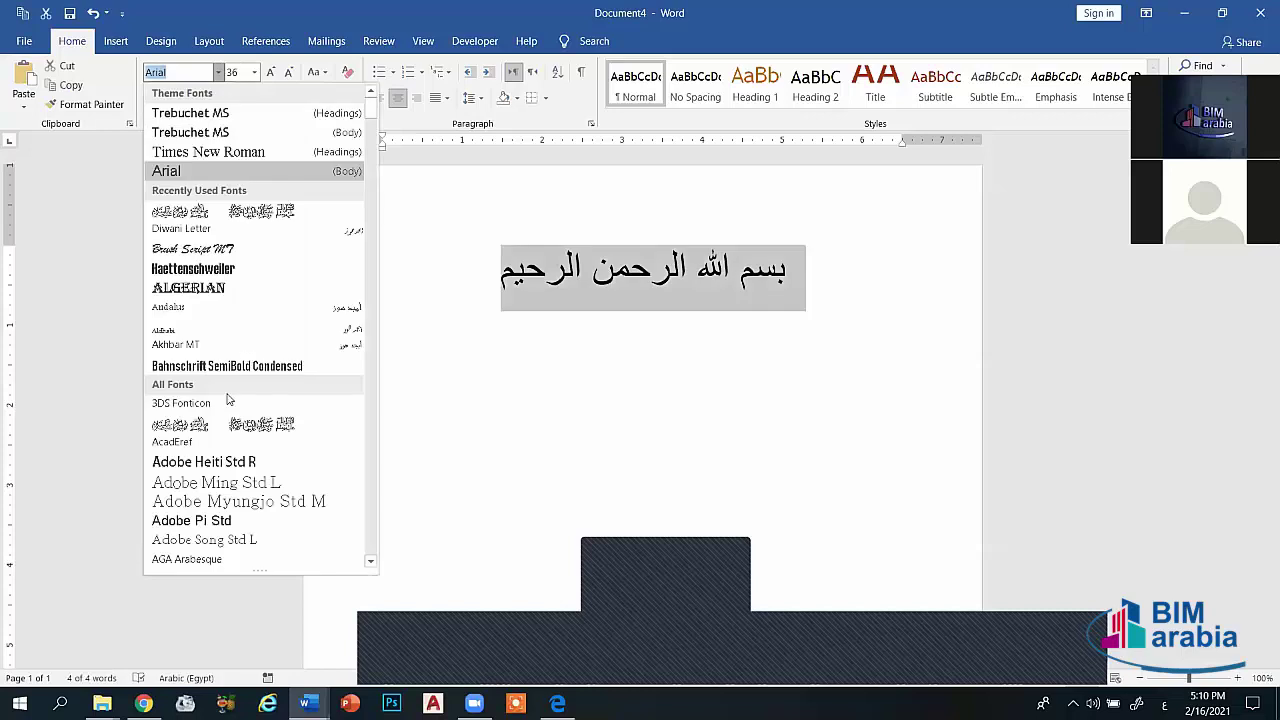
{"action": "type", "text": "ش"}
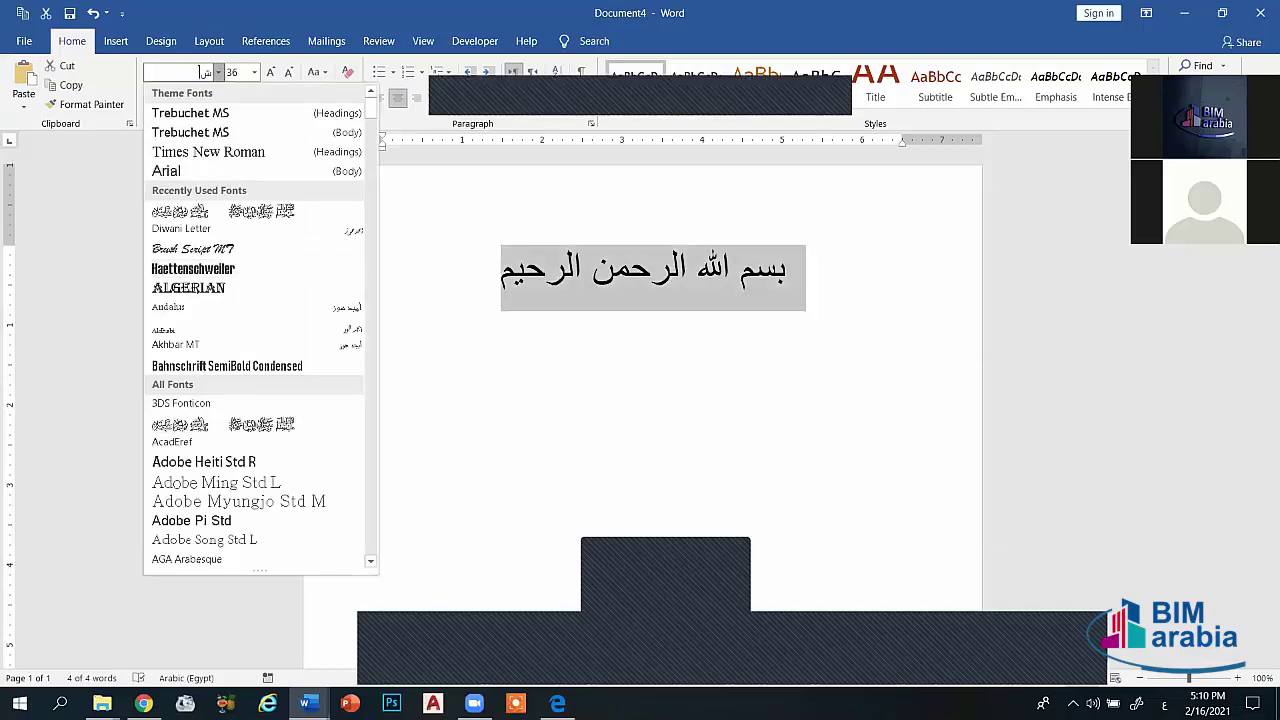
{"action": "key", "text": "Escape"}
{"action": "key", "text": "alt+shift"}
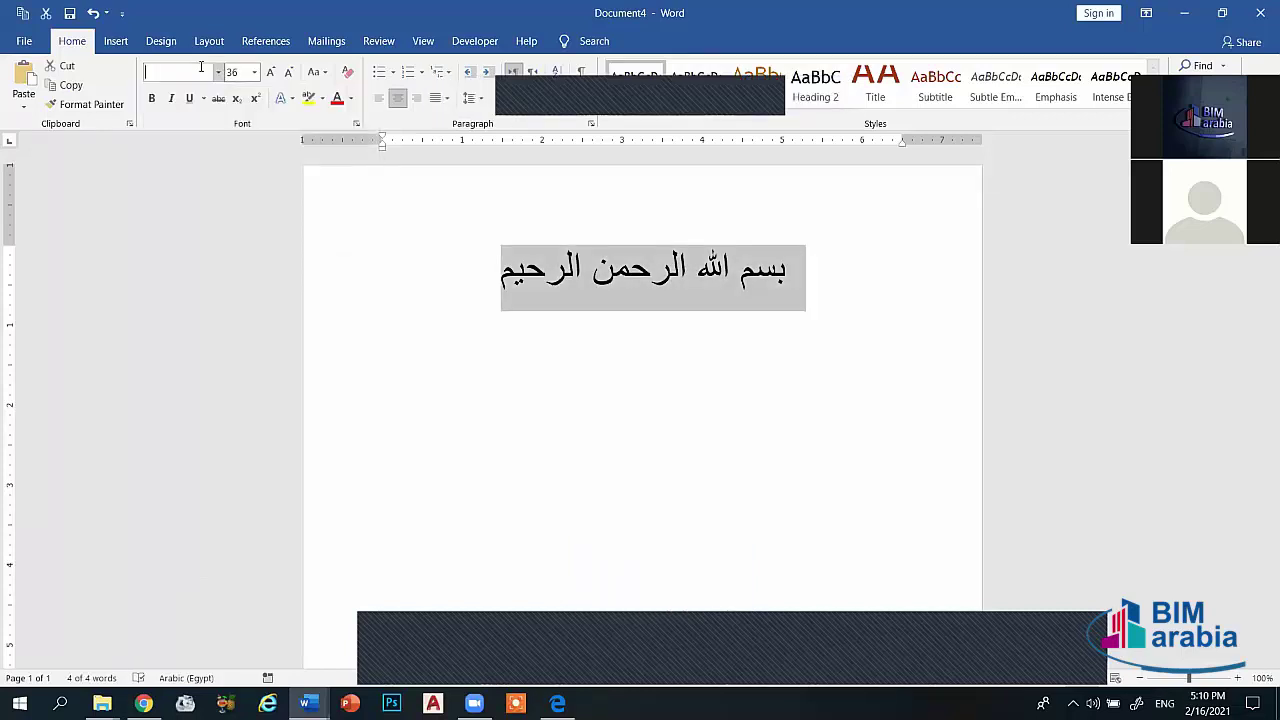
{"action": "type", "text": "Ab"}
{"action": "key", "text": "Escape"}
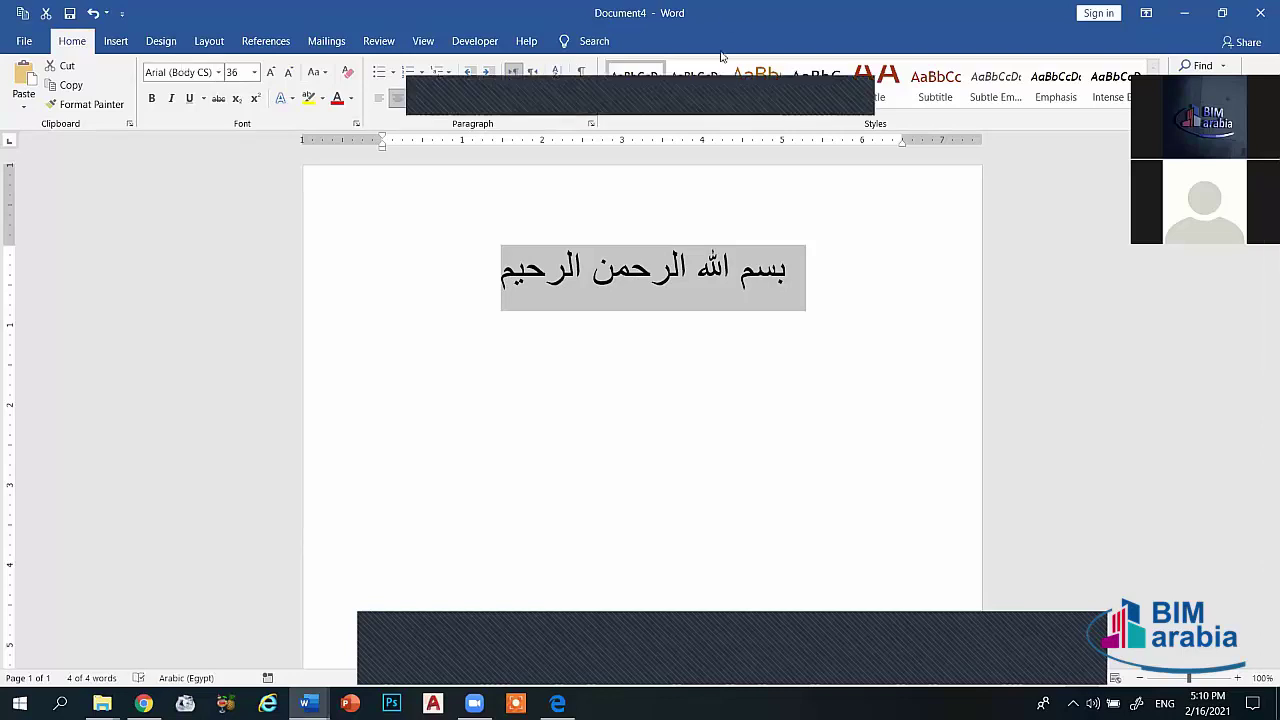
Step: Set the typing font back to Abo-thar
{"action": "left_click", "coordinate": [218, 72]}
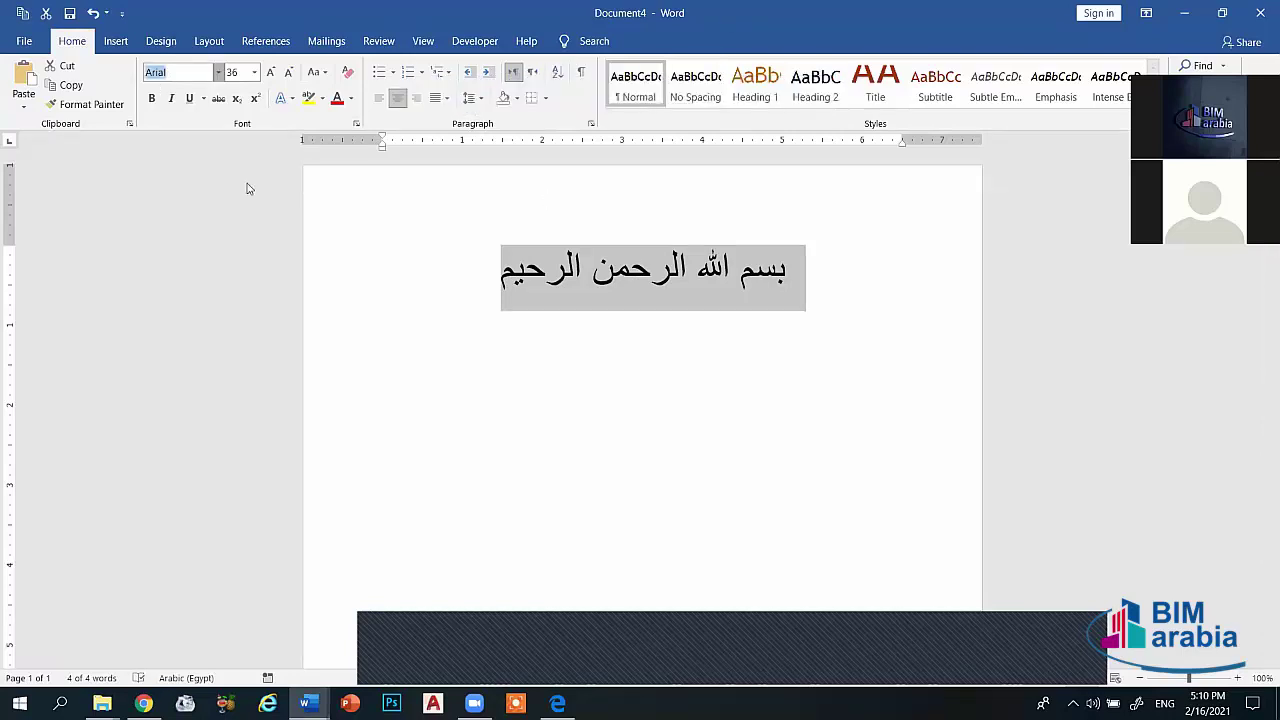
{"action": "left_click", "coordinate": [468, 290]}
{"action": "left_click", "coordinate": [468, 286]}
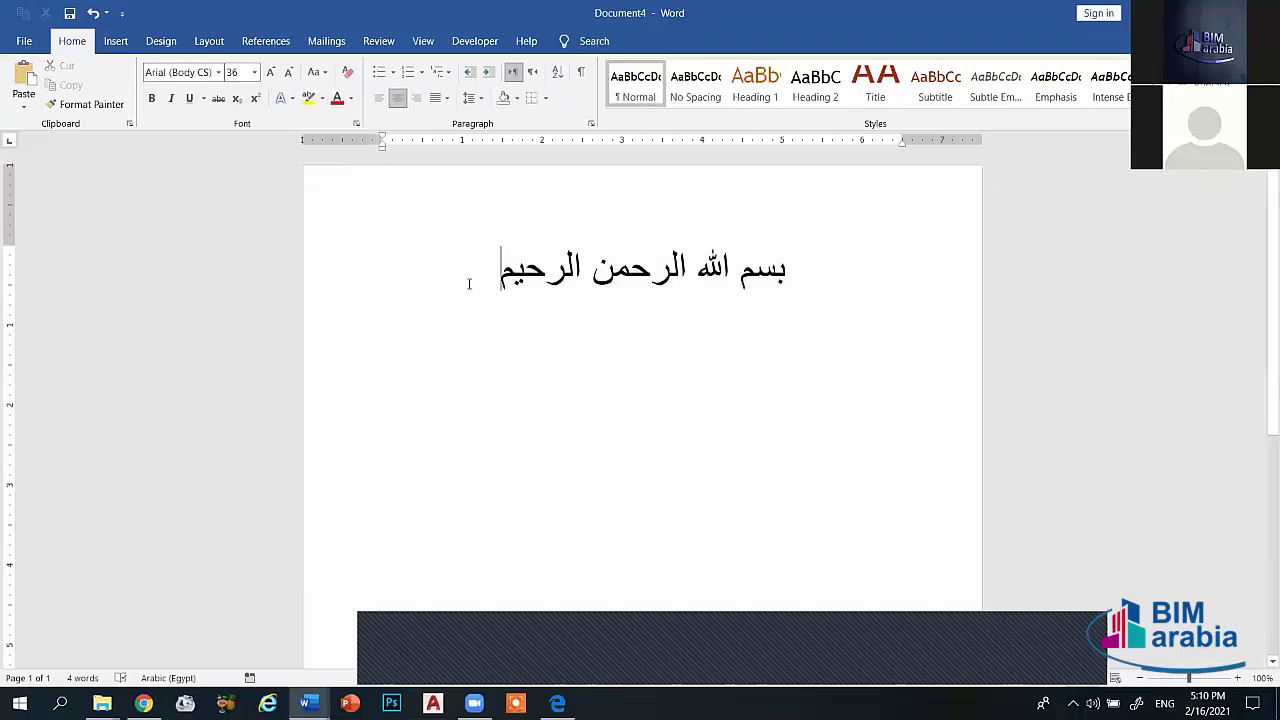
{"action": "left_click", "coordinate": [190, 72]}
{"action": "type", "text": "Abo-thar"}
{"action": "key", "text": "Return"}
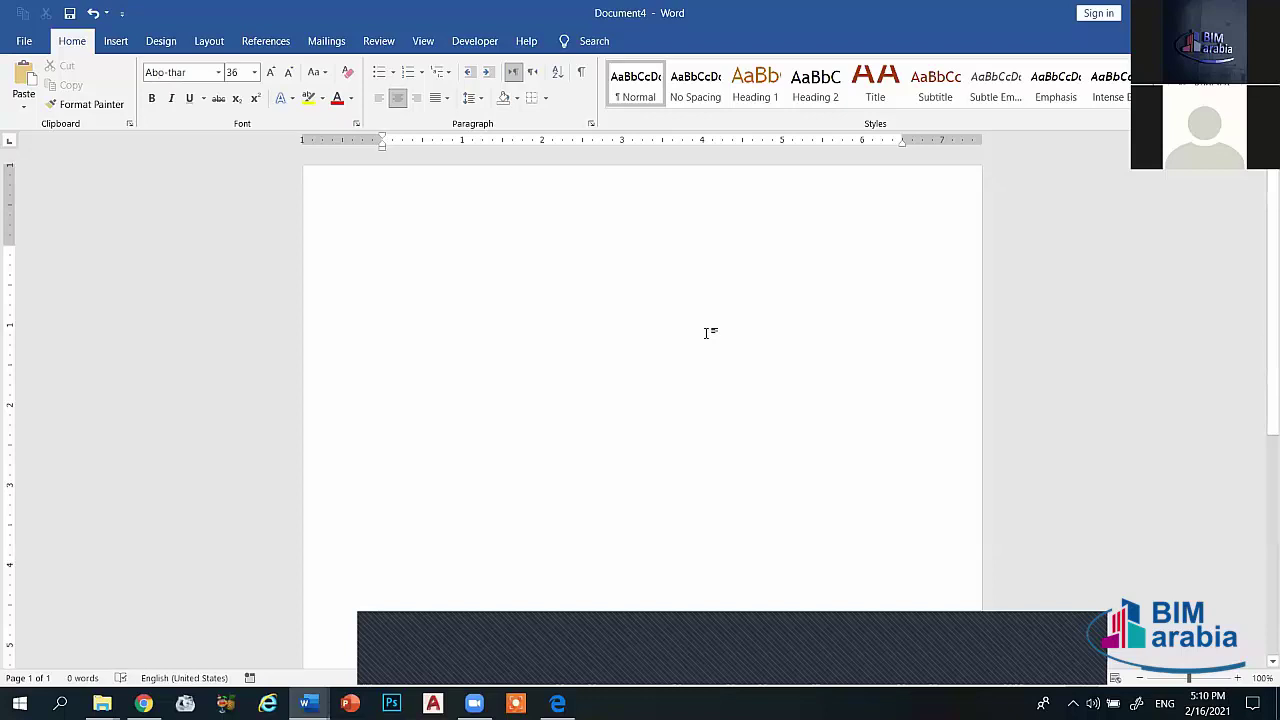
{"action": "type", "text": "a"}
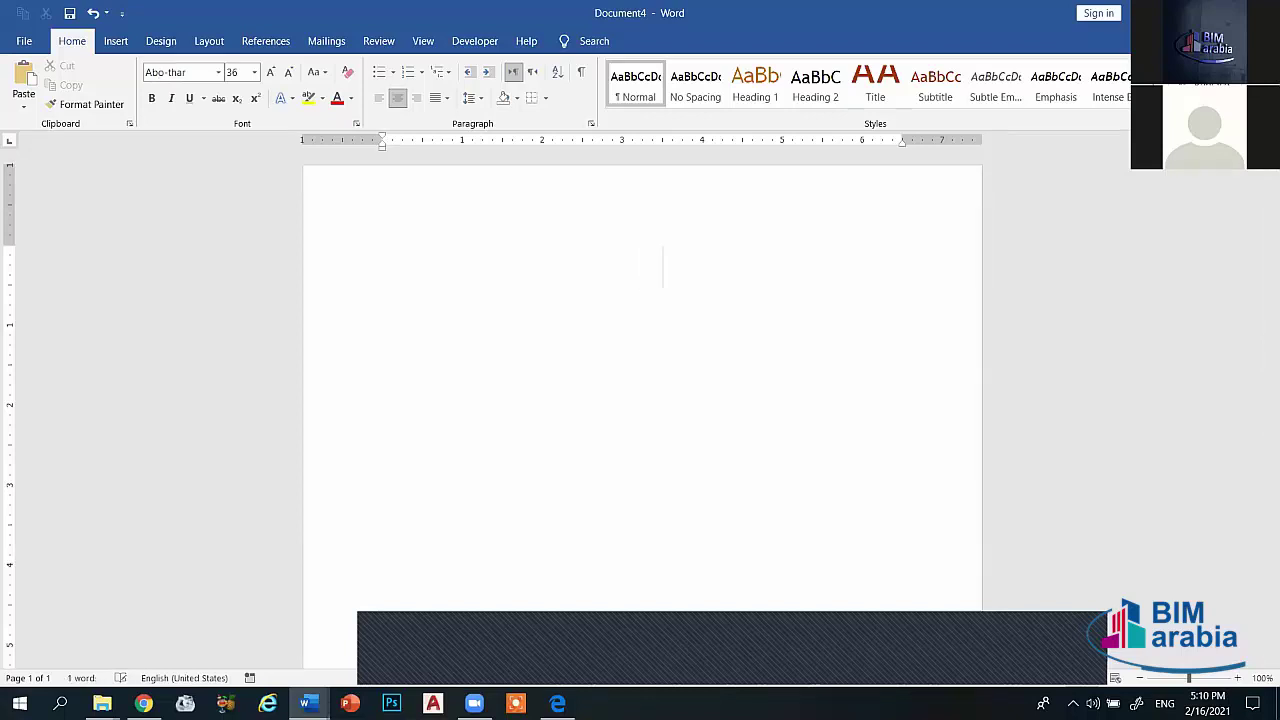
{"action": "type", "text": "sdfg h"}
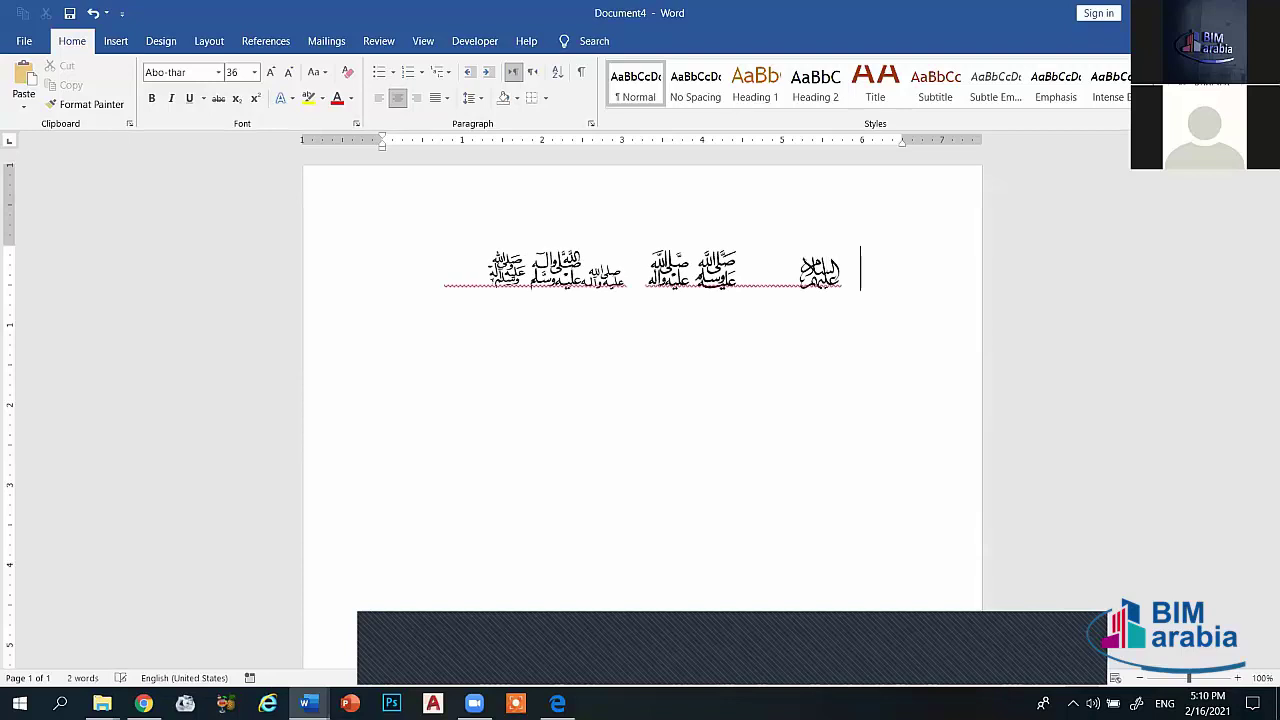
{"action": "type", "text": " j"}
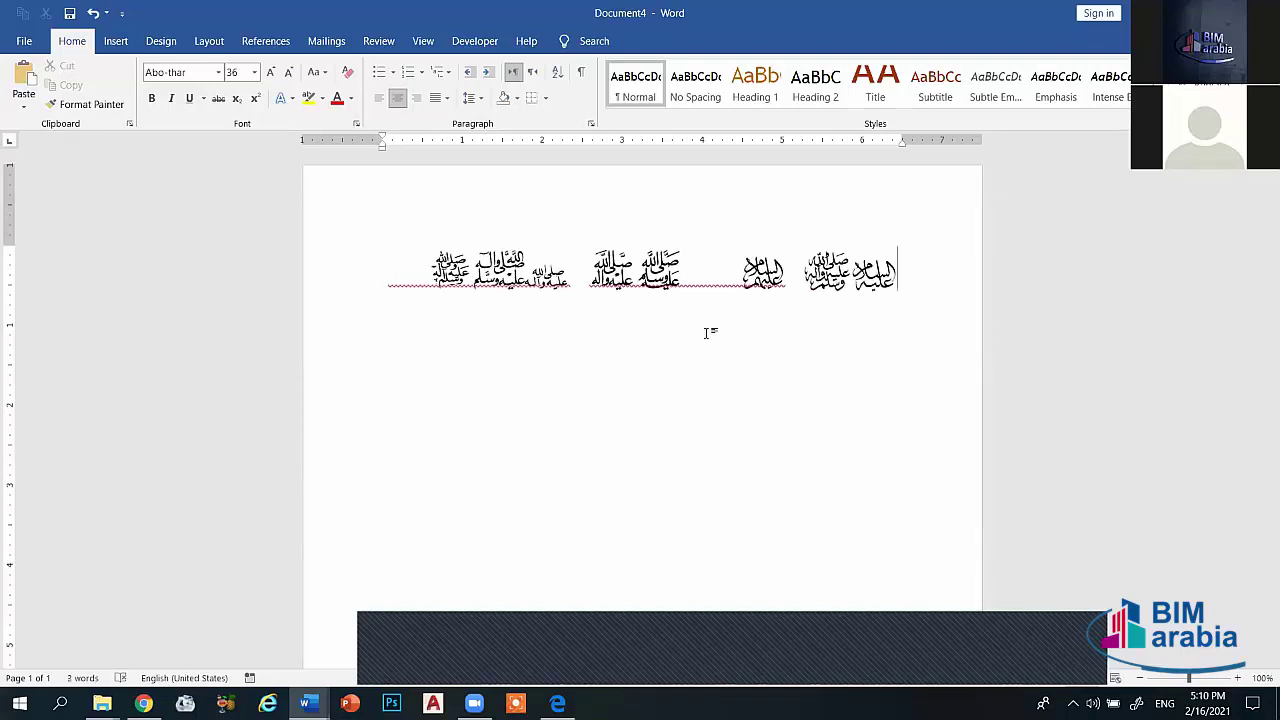
{"action": "key", "text": "ctrl+a"}
{"action": "key", "text": "Delete"}
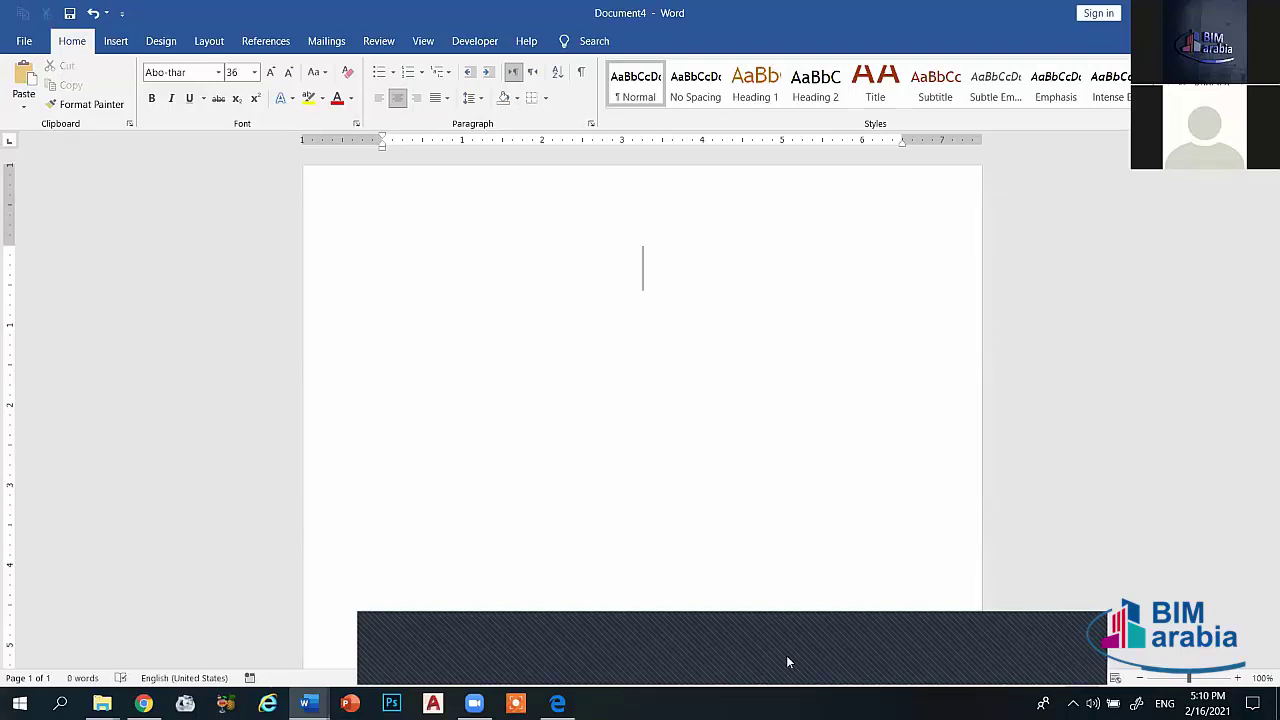
{"action": "scroll", "coordinate": [137, 108], "scroll_direction": "down", "scroll_amount": 1}
Step: Insert a table of five columns by four rows
{"action": "left_click", "coordinate": [140, 95]}
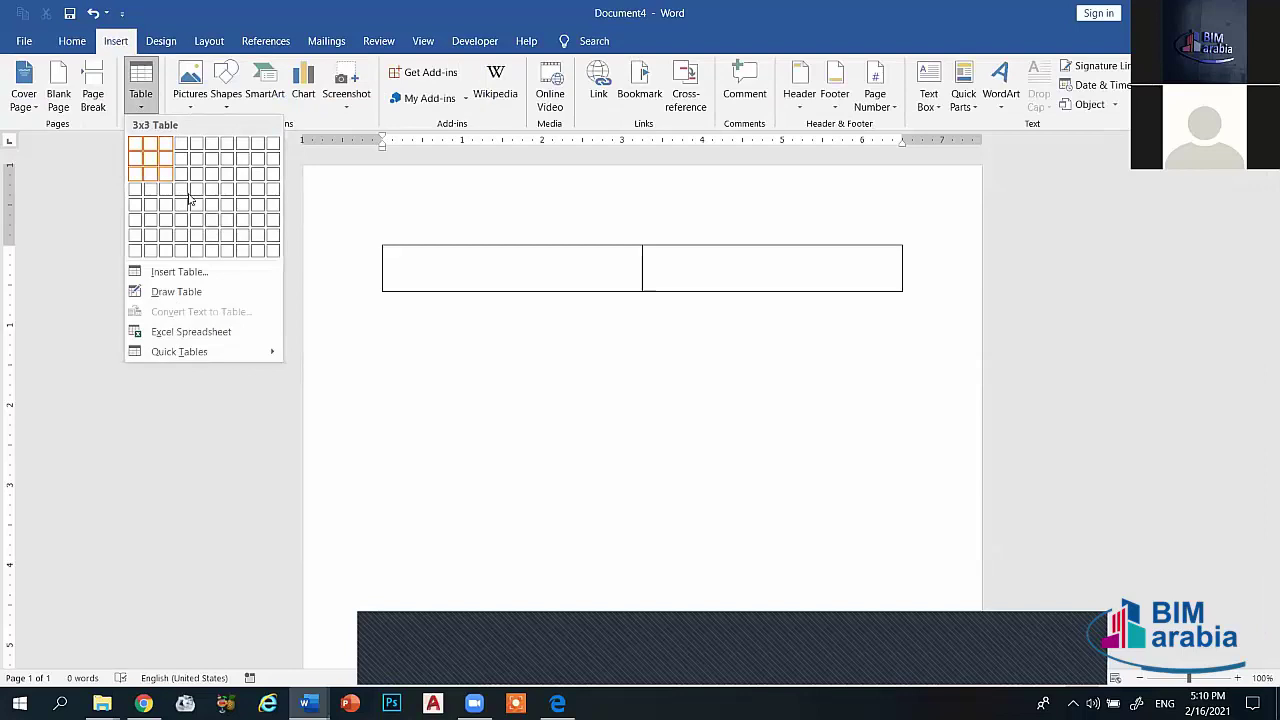
{"action": "left_click", "coordinate": [268, 125]}
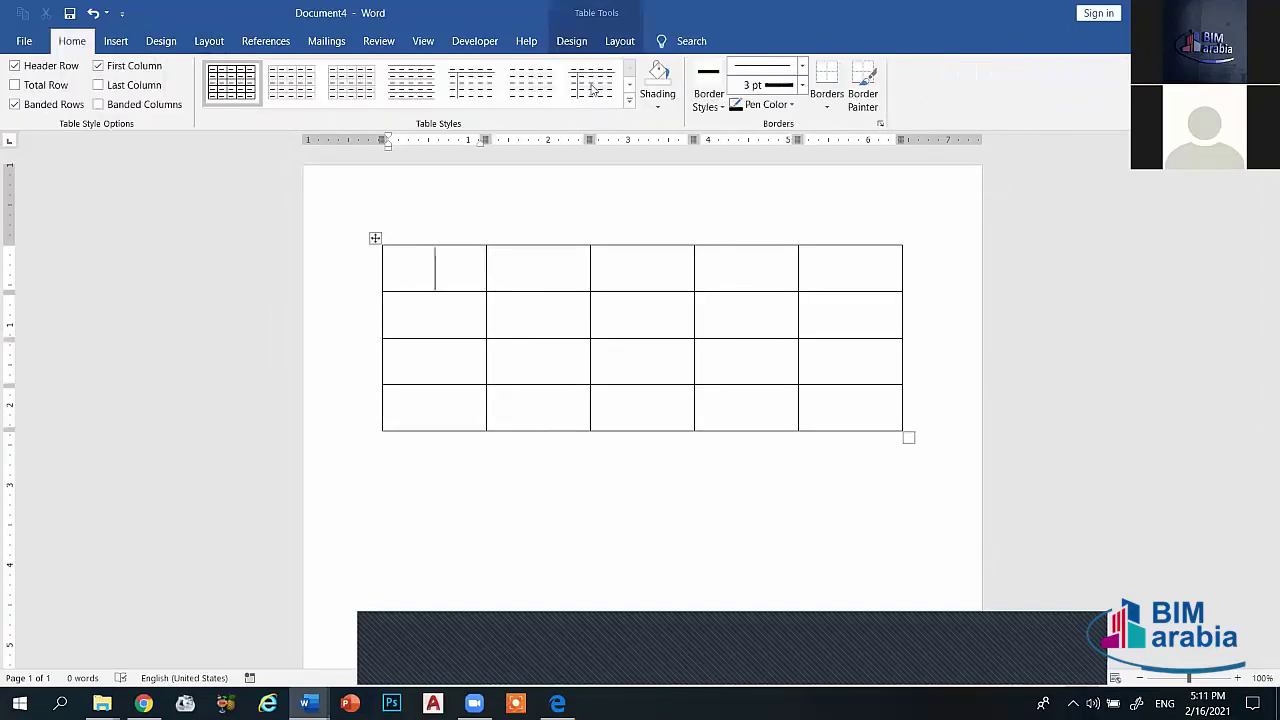
{"action": "left_click", "coordinate": [840, 277]}
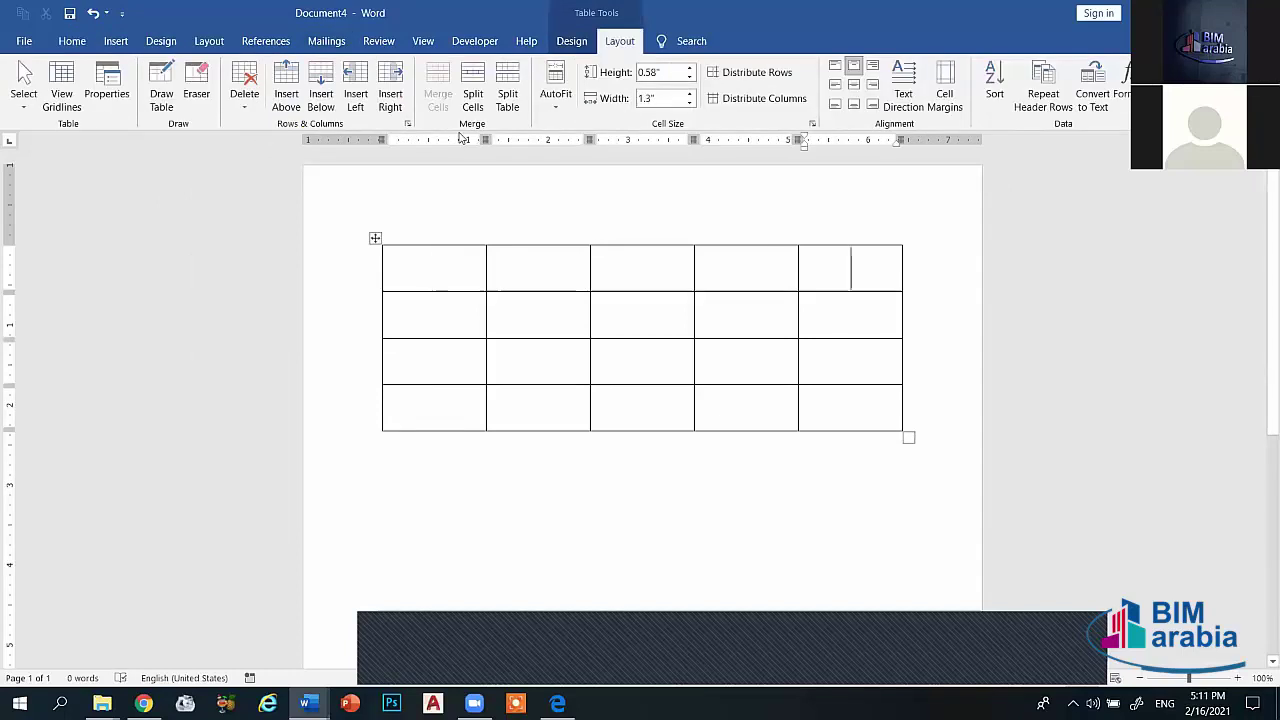
Step: Look at the Home numbering formats and close them without applying one
{"action": "left_click", "coordinate": [80, 44]}
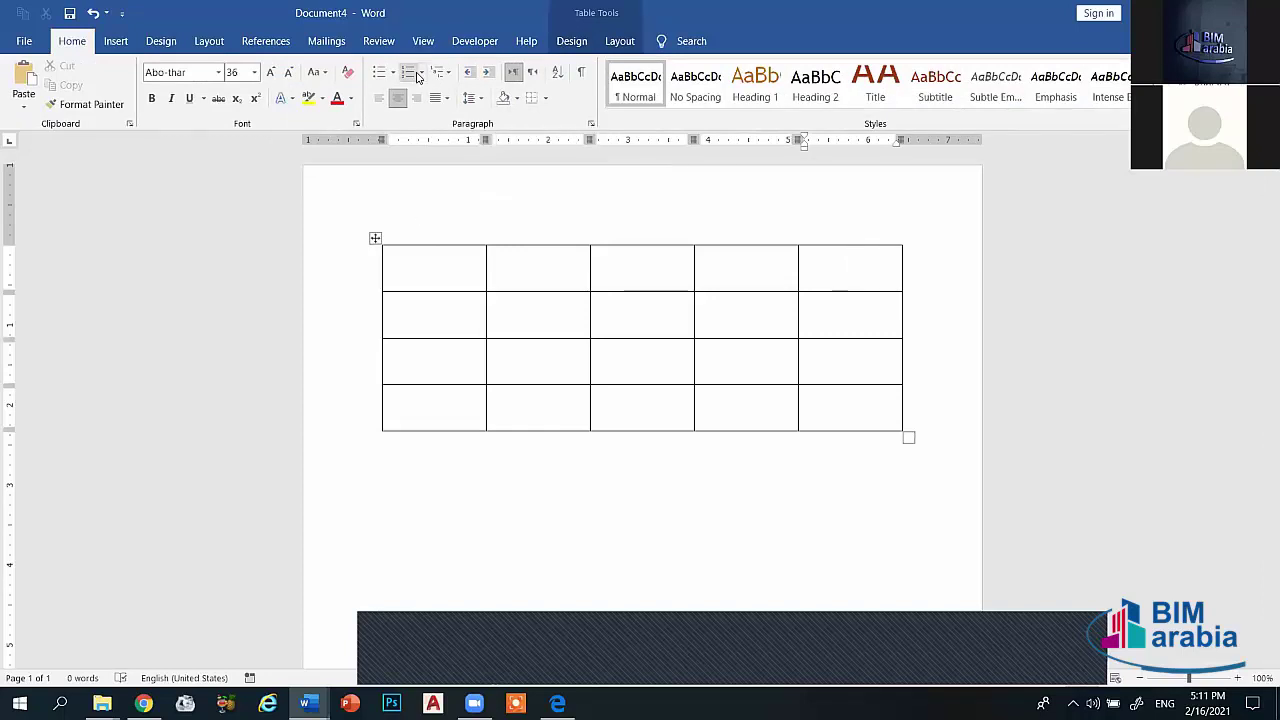
{"action": "left_click", "coordinate": [419, 73]}
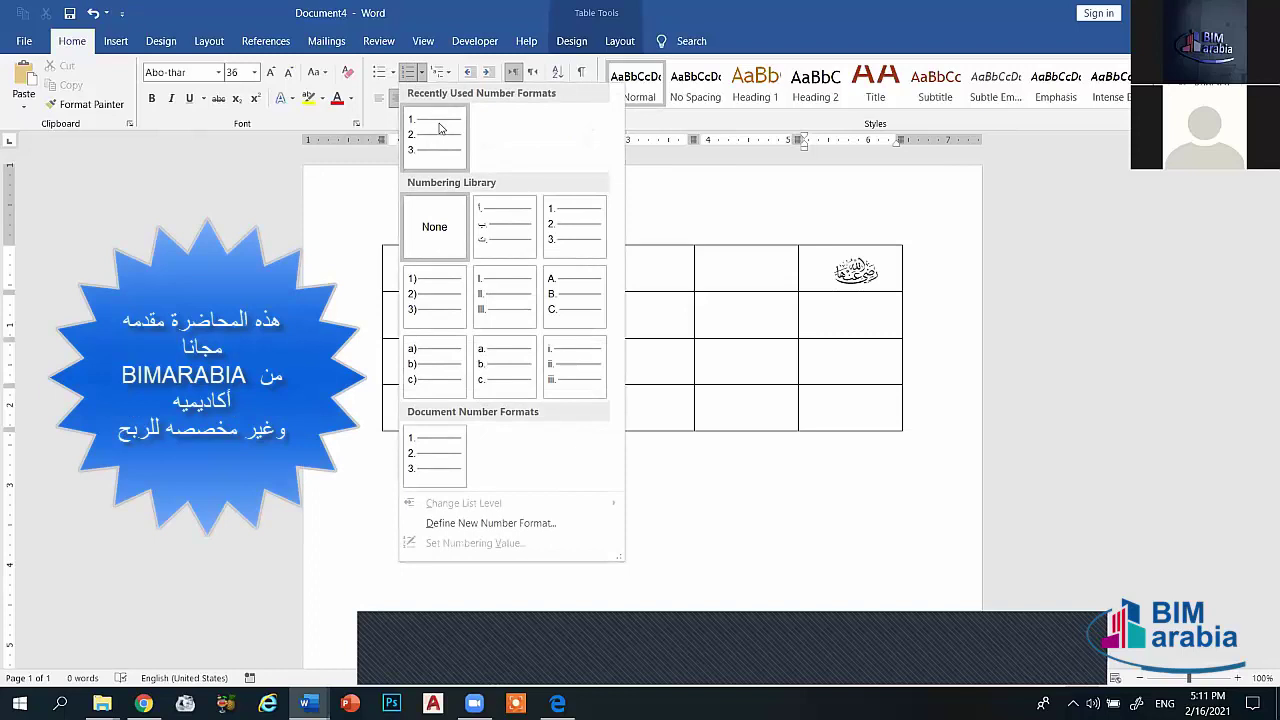
{"action": "key", "text": "Escape"}
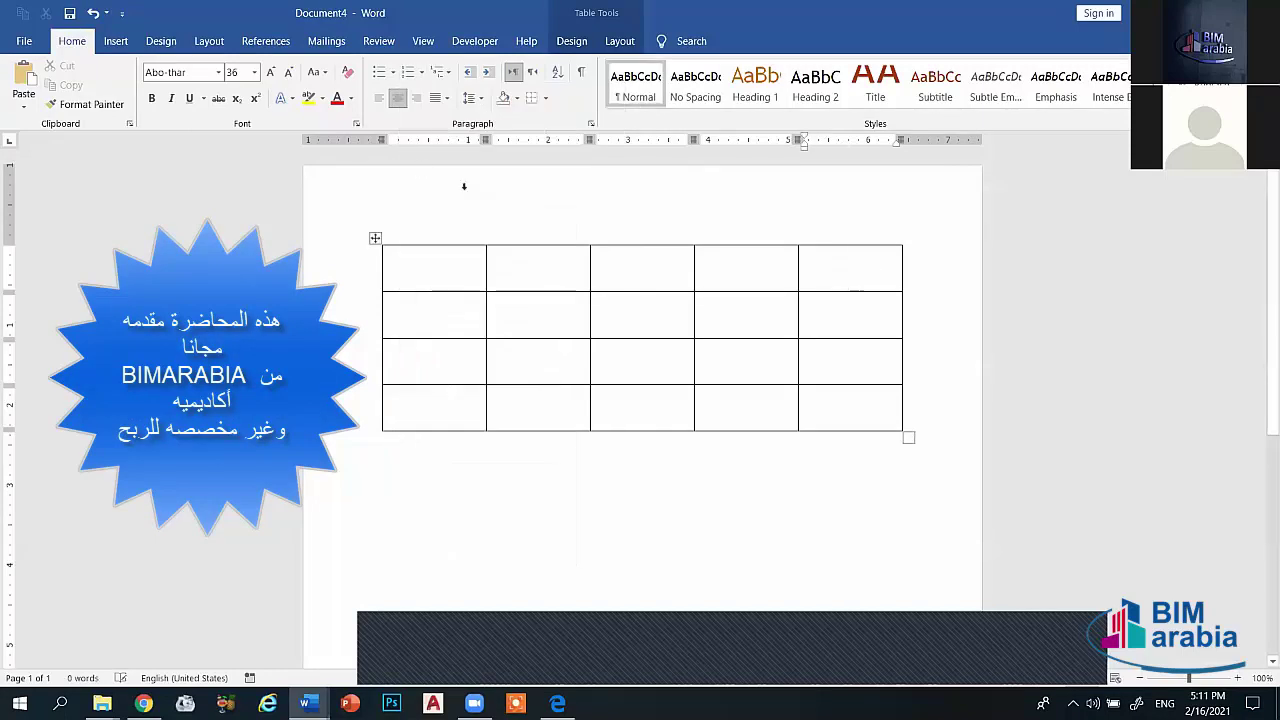
{"action": "left_click_drag", "start_coordinate": [375, 238], "coordinate": [434, 446]}
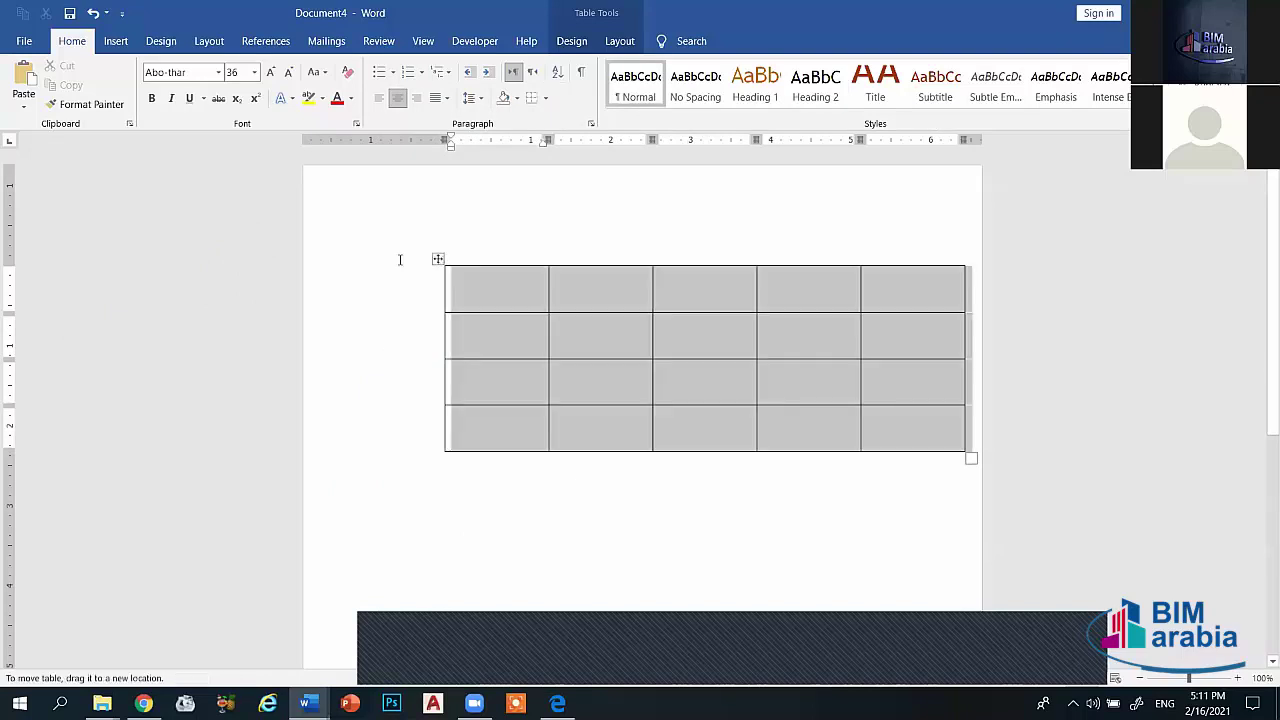
{"action": "left_click_drag", "start_coordinate": [437, 259], "coordinate": [375, 364]}
{"action": "left_click", "coordinate": [218, 72]}
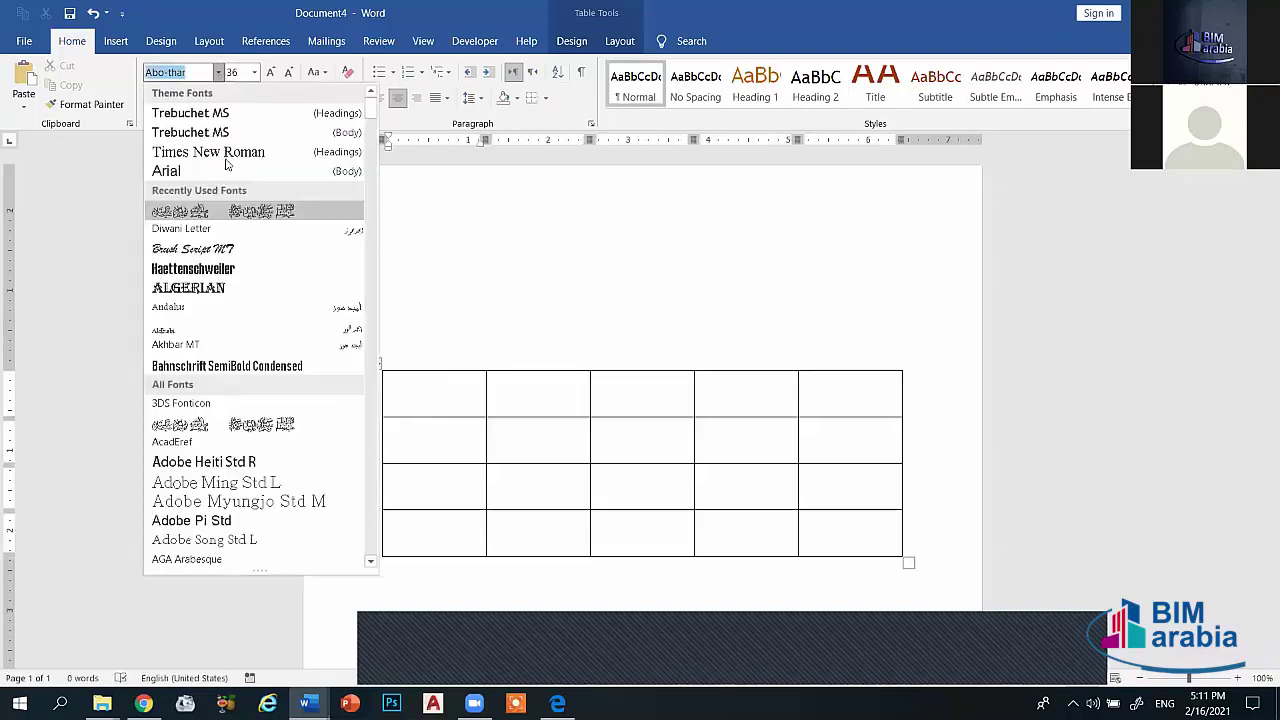
{"action": "key", "text": "Escape"}
{"action": "left_click", "coordinate": [866, 389]}
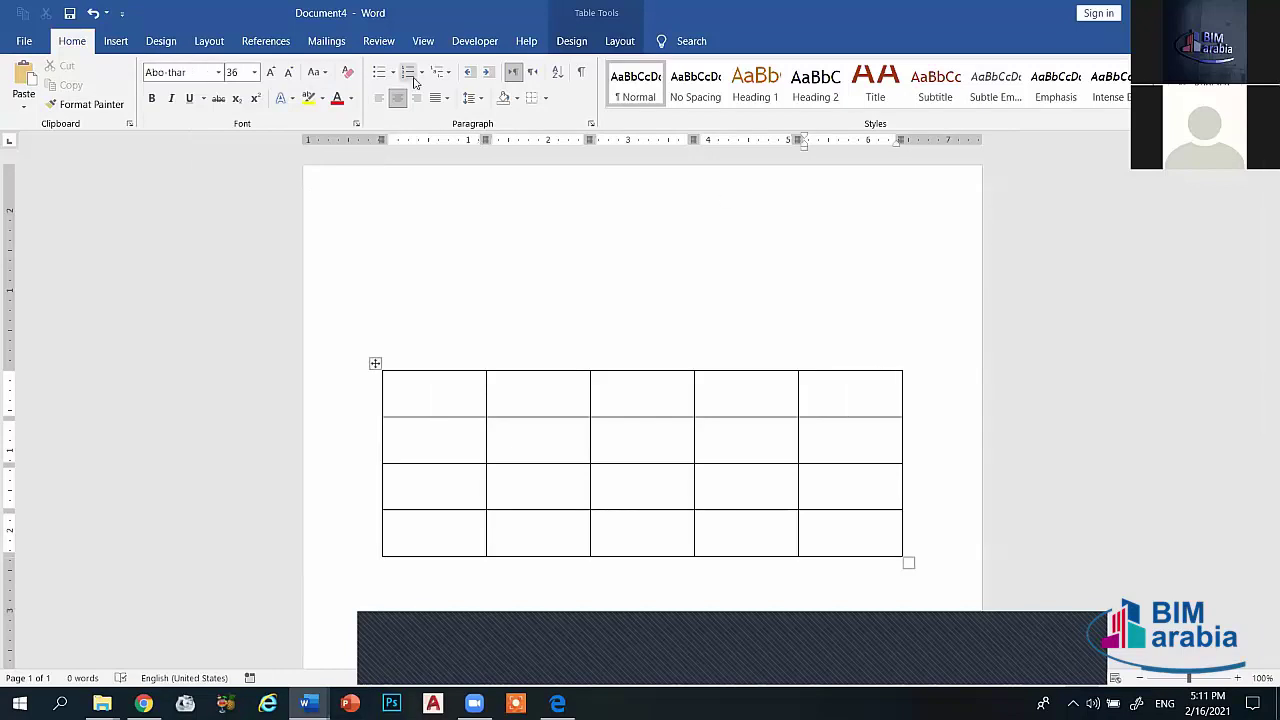
{"action": "left_click", "coordinate": [421, 72]}
{"action": "left_click", "coordinate": [455, 150]}
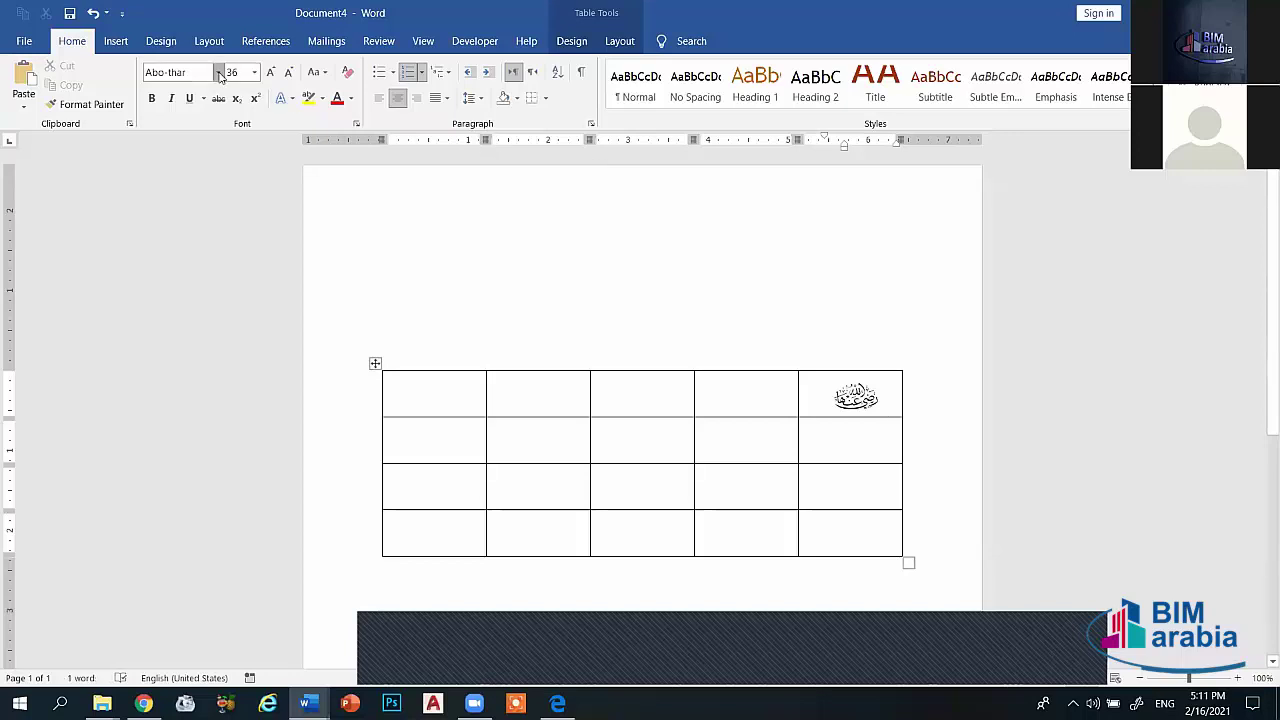
{"action": "left_click", "coordinate": [199, 154]}
{"action": "double_click", "coordinate": [870, 400]}
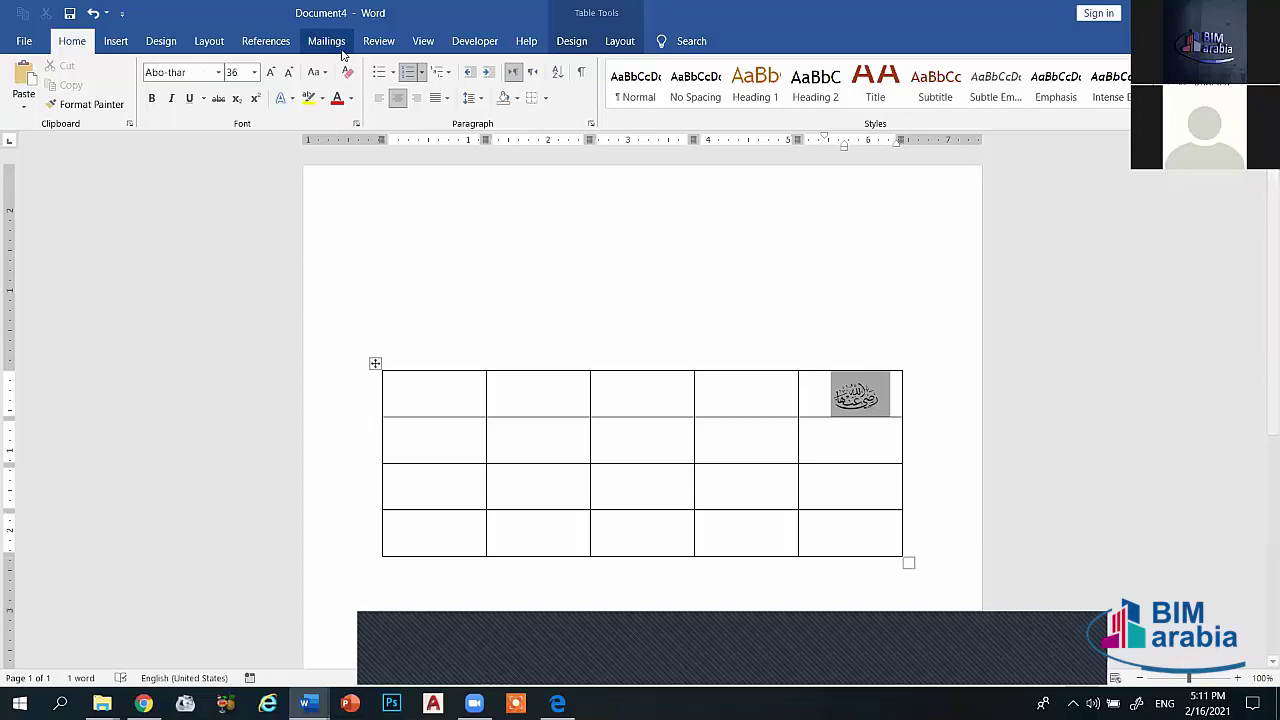
{"action": "left_click", "coordinate": [218, 72]}
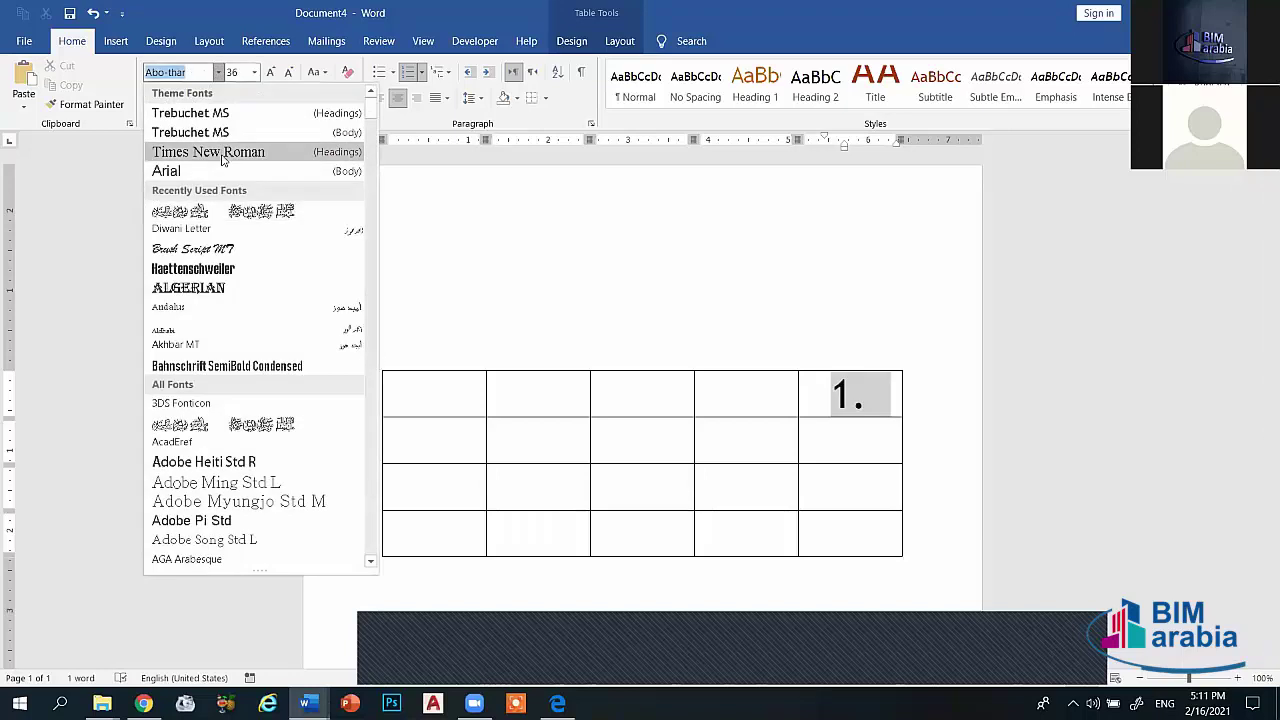
{"action": "left_click", "coordinate": [222, 154]}
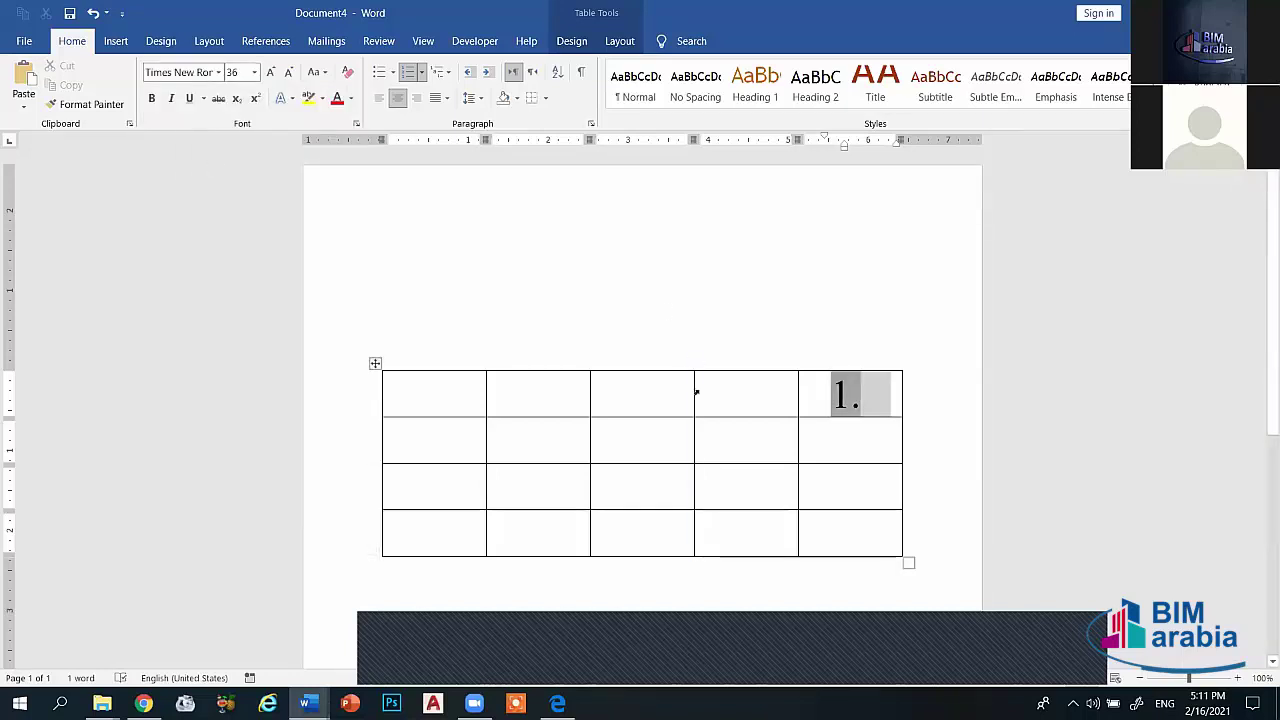
{"action": "left_click", "coordinate": [745, 403]}
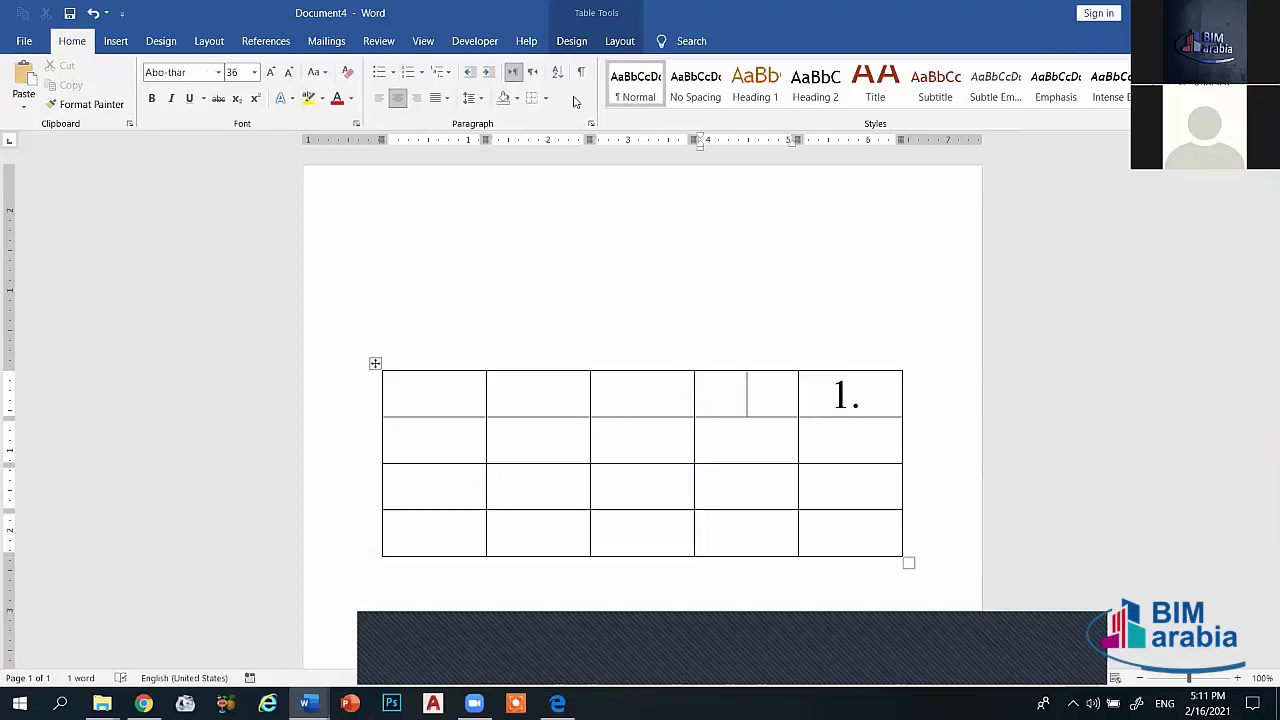
{"action": "left_click", "coordinate": [629, 38]}
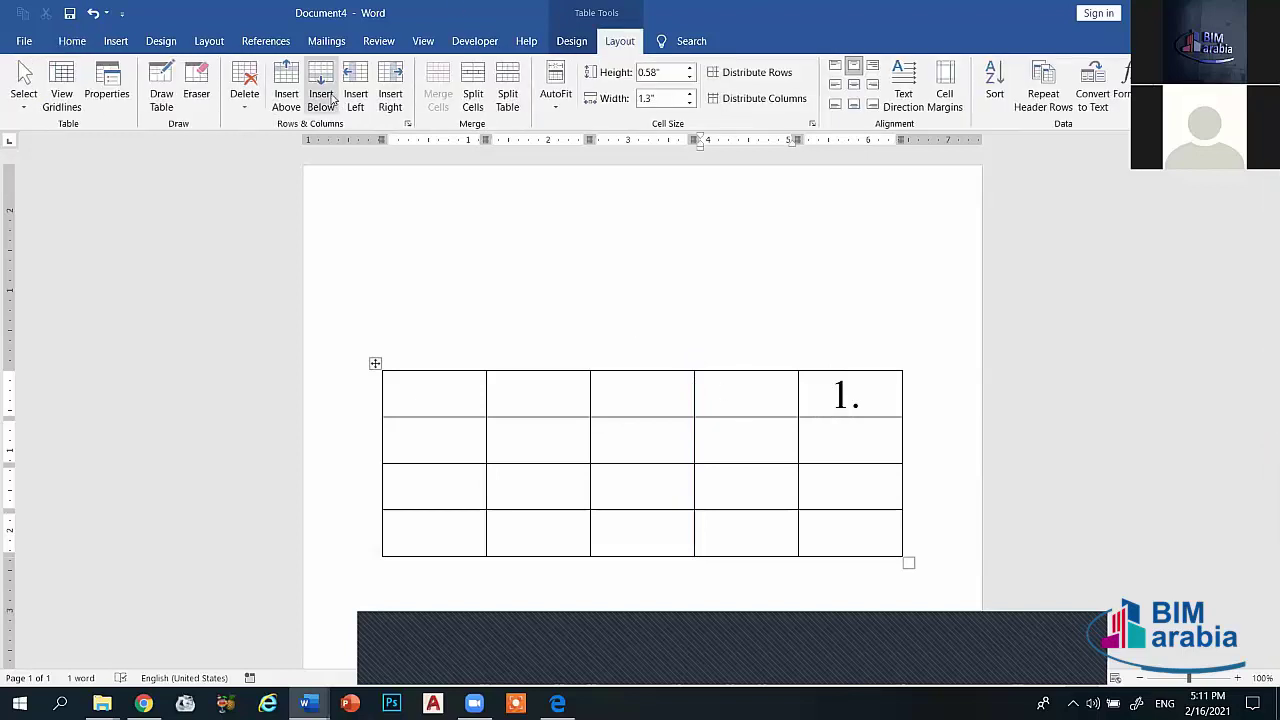
{"action": "left_click", "coordinate": [321, 97]}
{"action": "left_click", "coordinate": [321, 97]}
{"action": "left_click", "coordinate": [321, 97]}
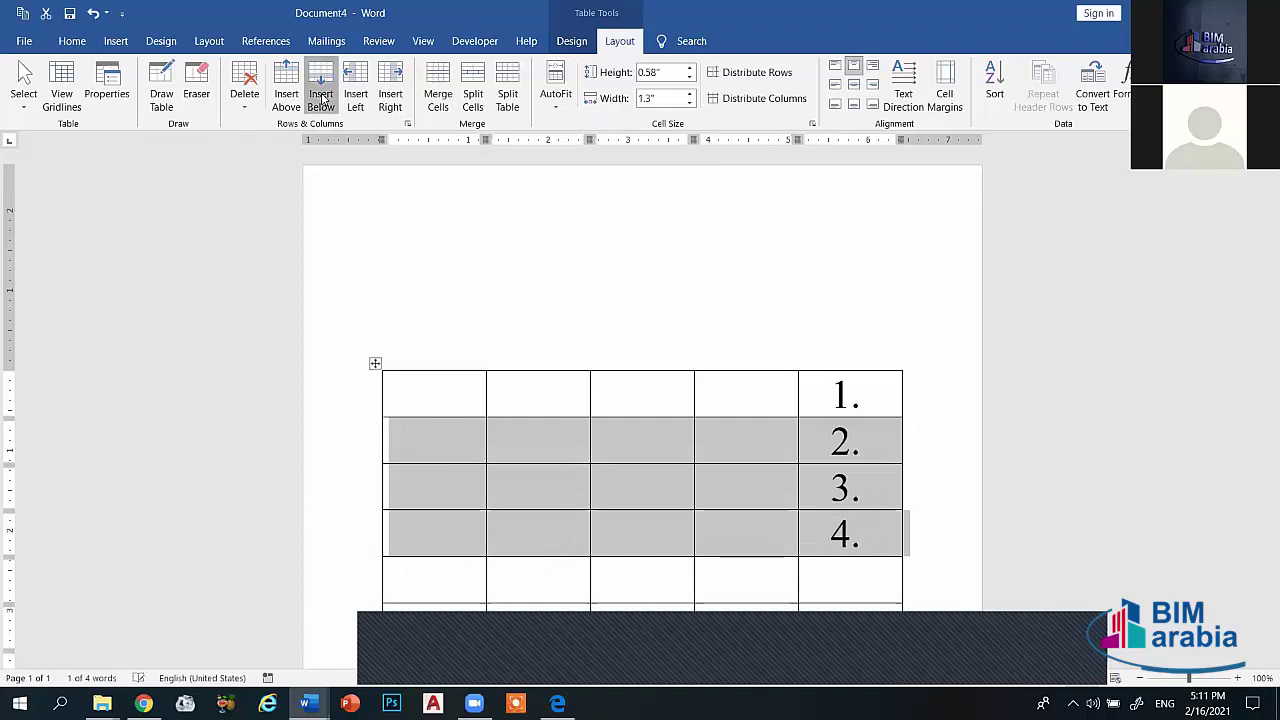
{"action": "left_click", "coordinate": [321, 97]}
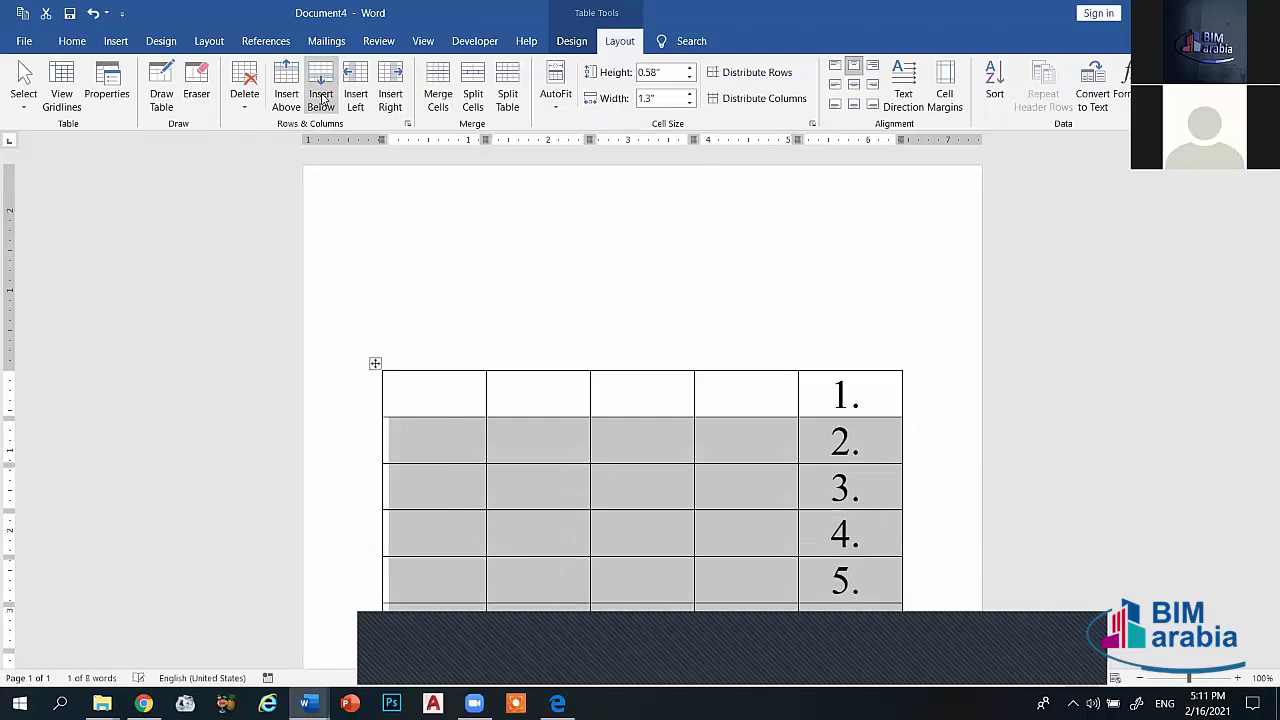
{"action": "key", "text": "ctrl+z"}
{"action": "key", "text": "ctrl+z"}
{"action": "key", "text": "ctrl+z"}
{"action": "key", "text": "ctrl+z"}
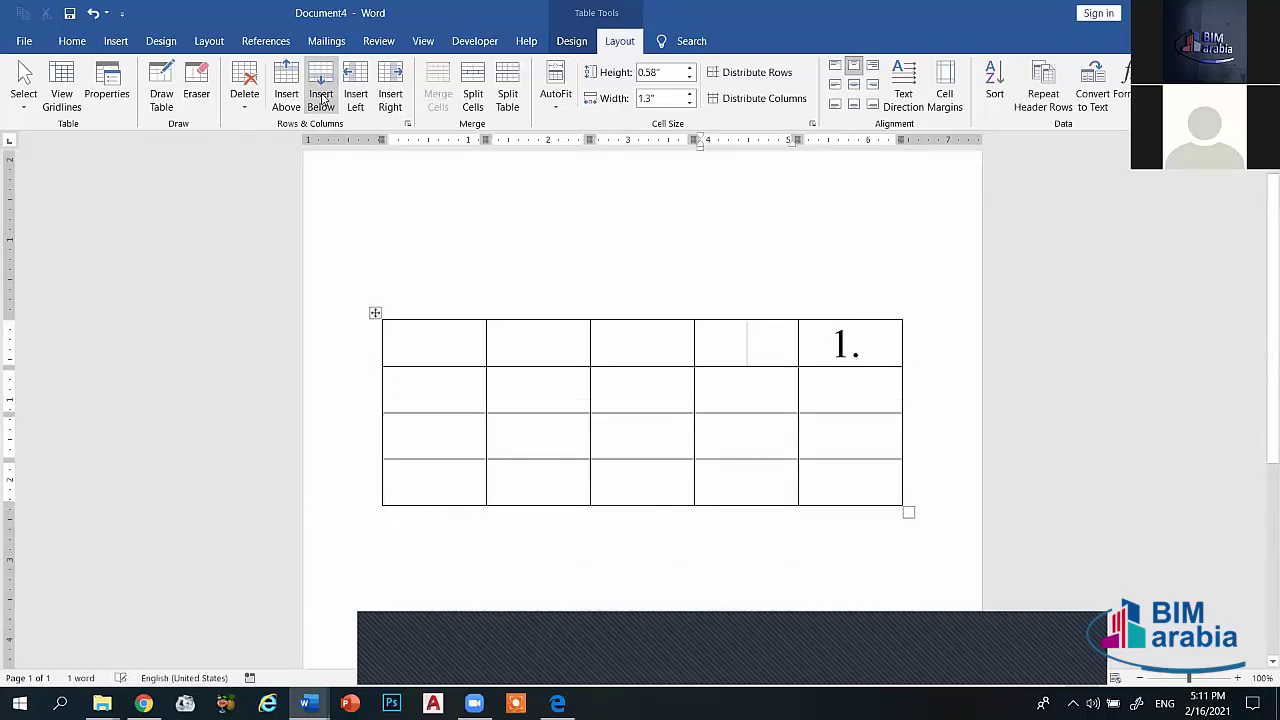
{"action": "key", "text": "ctrl+z"}
{"action": "key", "text": "ctrl+z"}
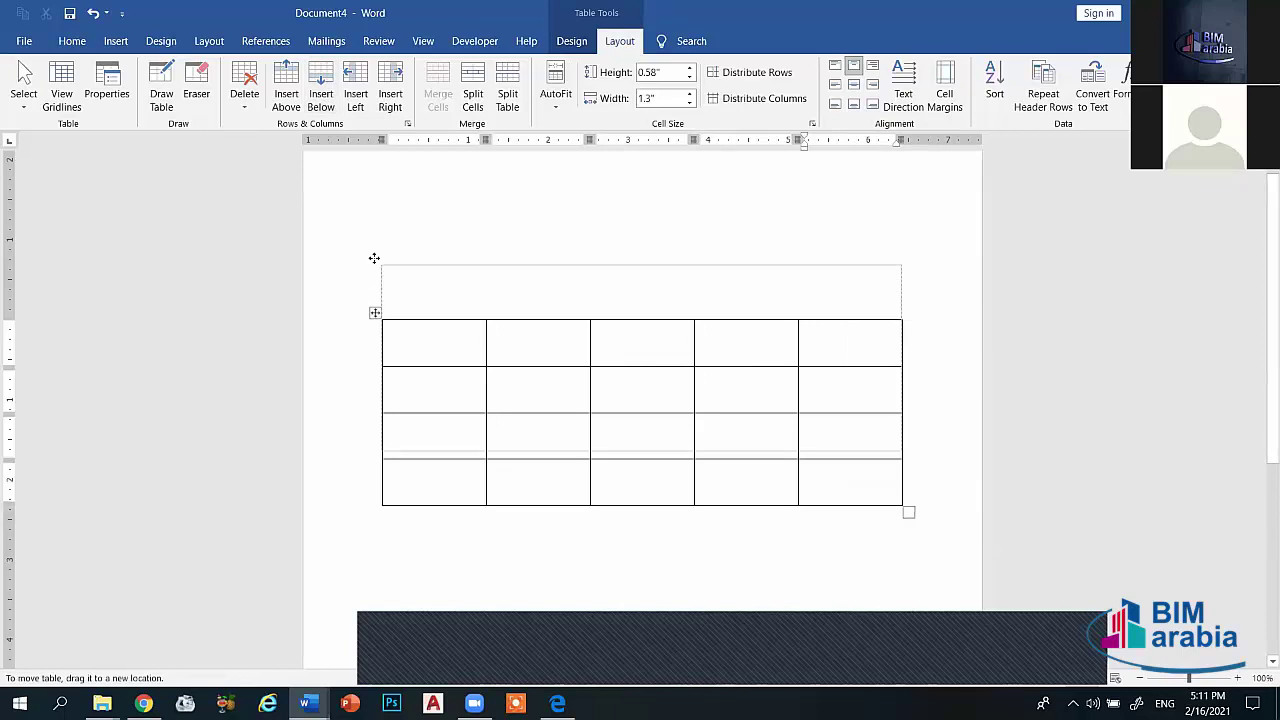
{"action": "left_click_drag", "start_coordinate": [375, 315], "coordinate": [375, 253]}
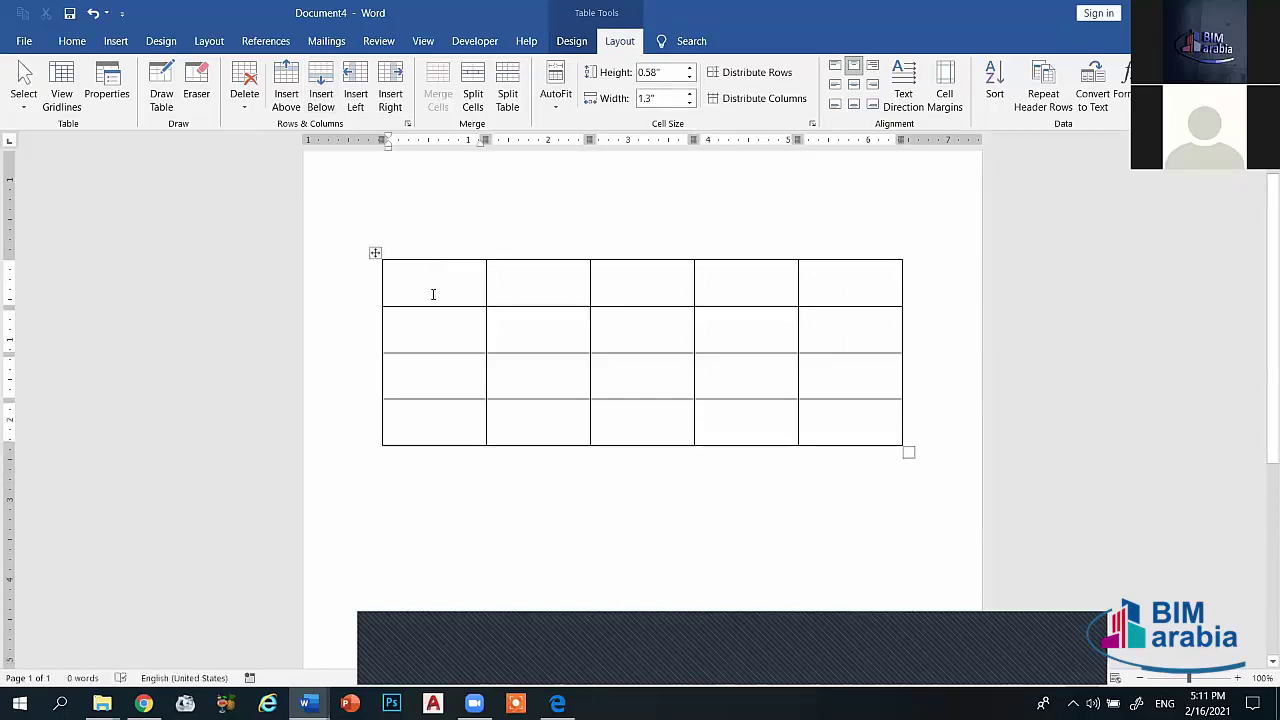
{"action": "key", "text": "ctrl+a"}
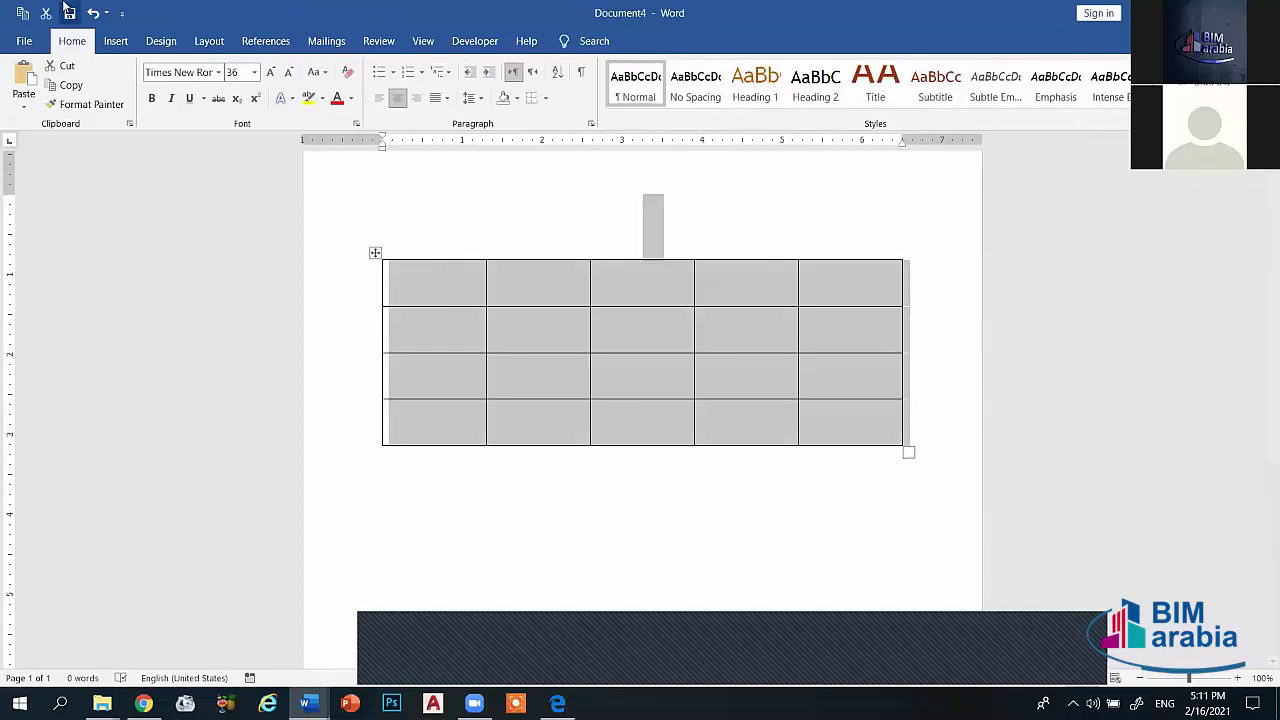
Step: In Borders and Shading, use Custom to remove the table's top, bottom and right borders
{"action": "left_click", "coordinate": [112, 40]}
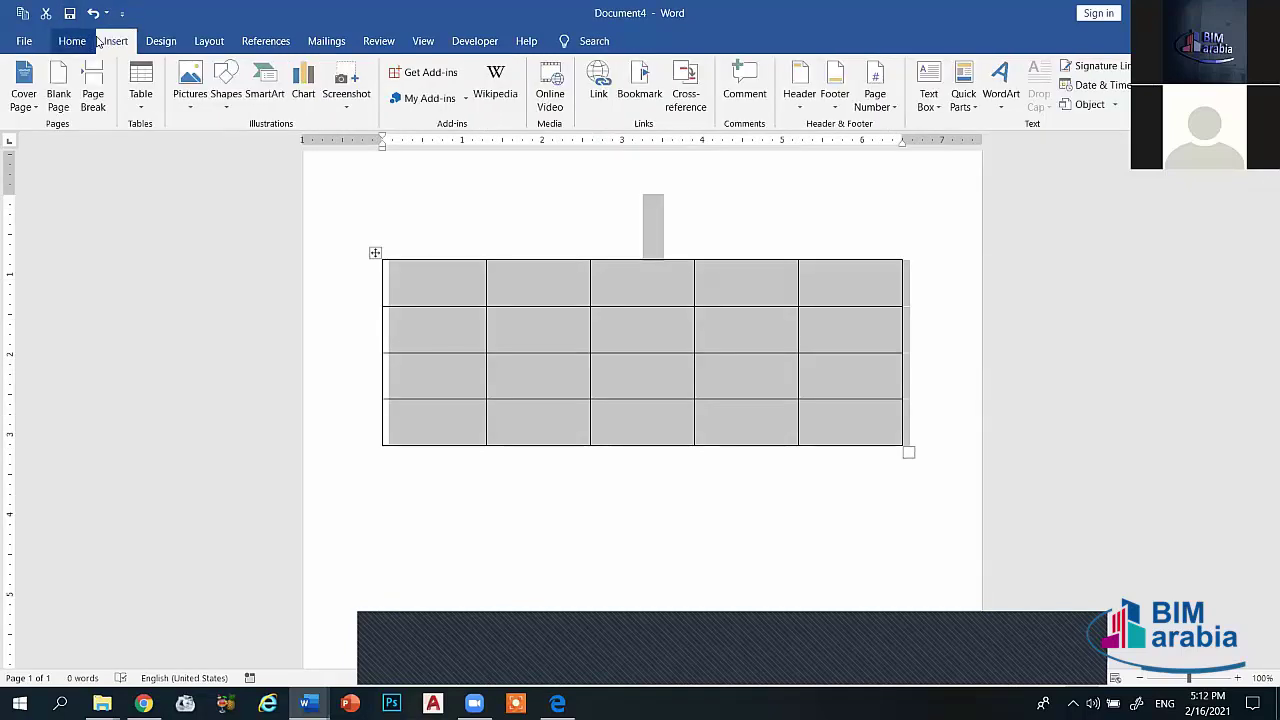
{"action": "left_click", "coordinate": [72, 41]}
{"action": "left_click", "coordinate": [545, 98]}
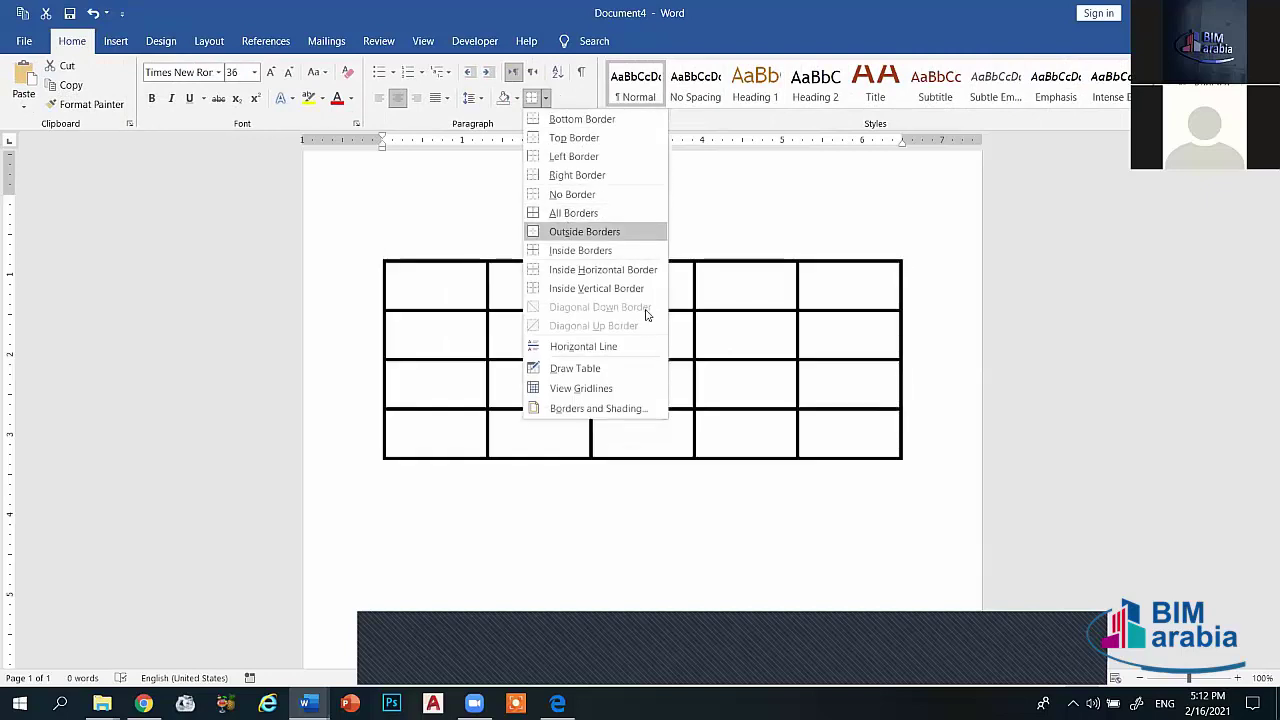
{"action": "left_click", "coordinate": [589, 414]}
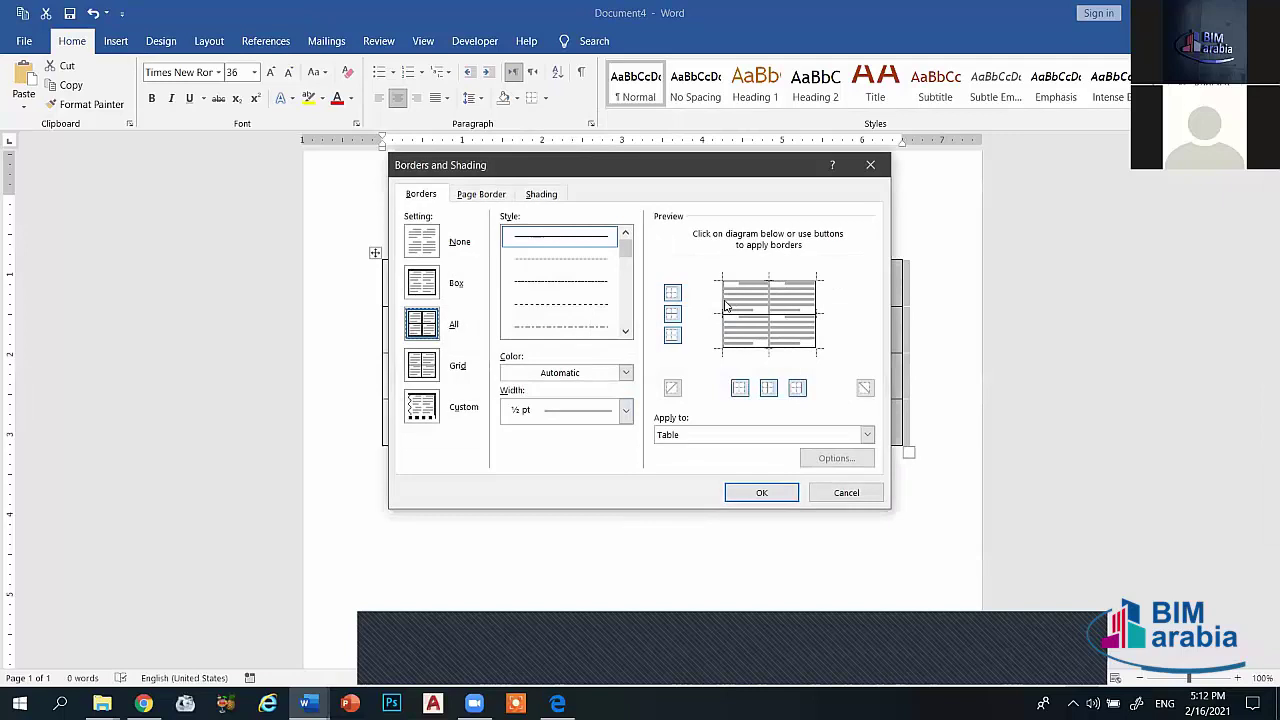
{"action": "left_click", "coordinate": [741, 347]}
{"action": "left_click", "coordinate": [754, 348]}
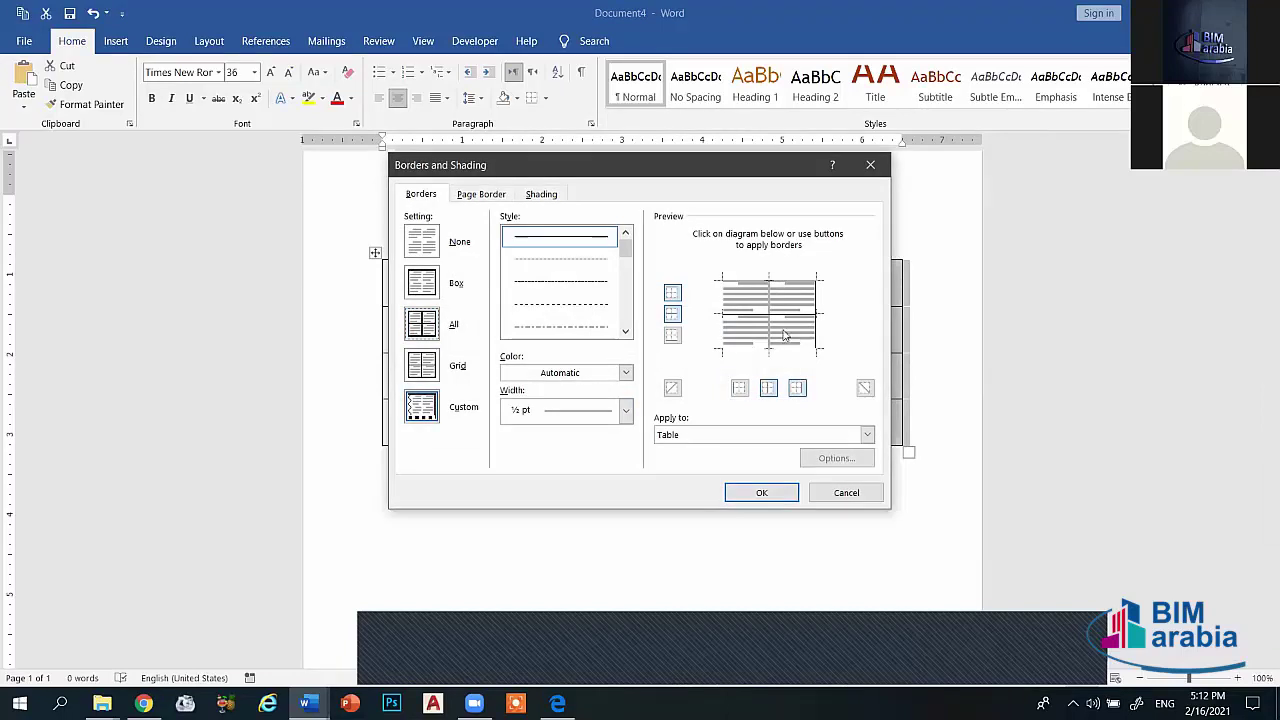
{"action": "left_click", "coordinate": [816, 290]}
{"action": "left_click", "coordinate": [810, 283]}
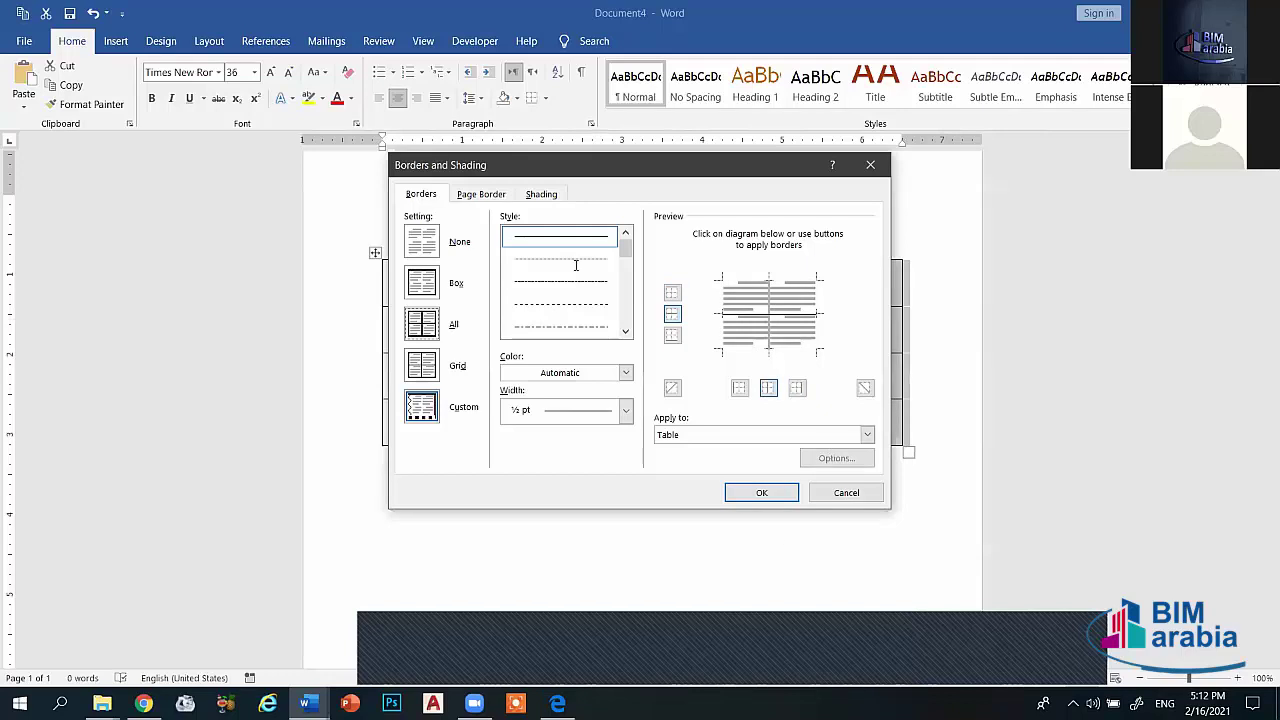
{"action": "key", "text": "Return"}
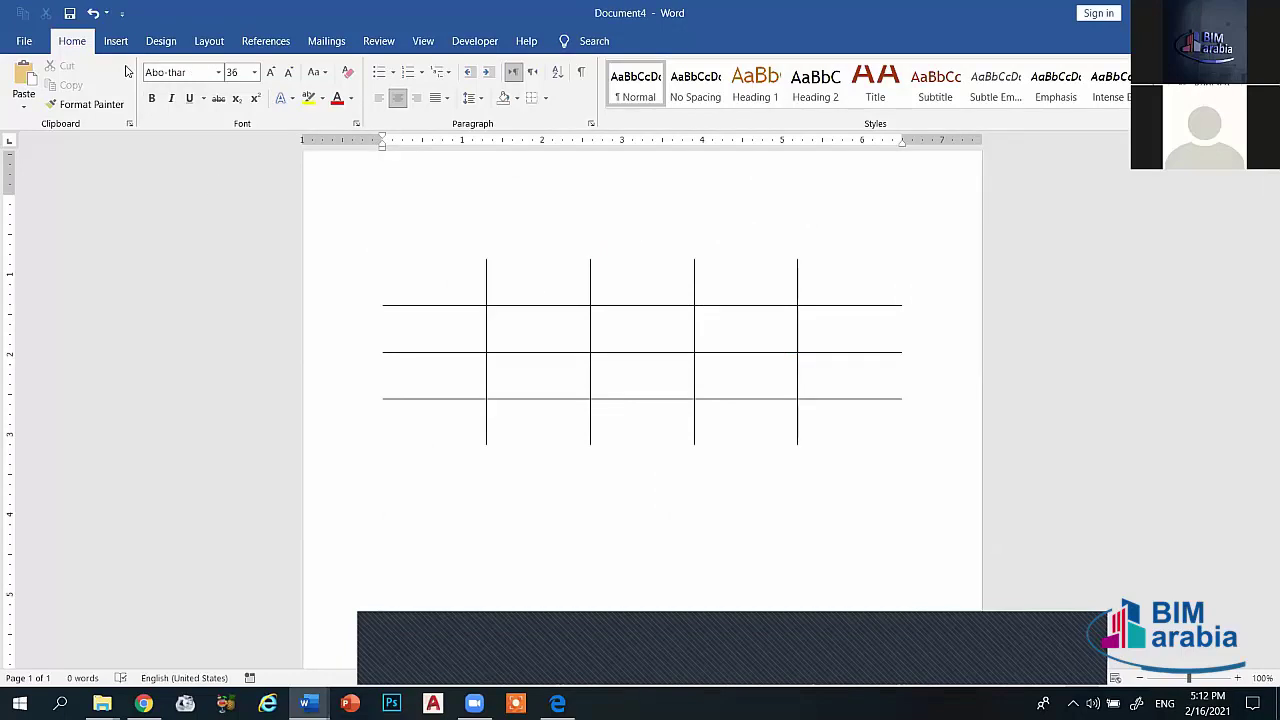
Step: Draw a rounded rectangle sized to cover the table
{"action": "scroll", "coordinate": [182, 95], "scroll_direction": "down", "scroll_amount": 1}
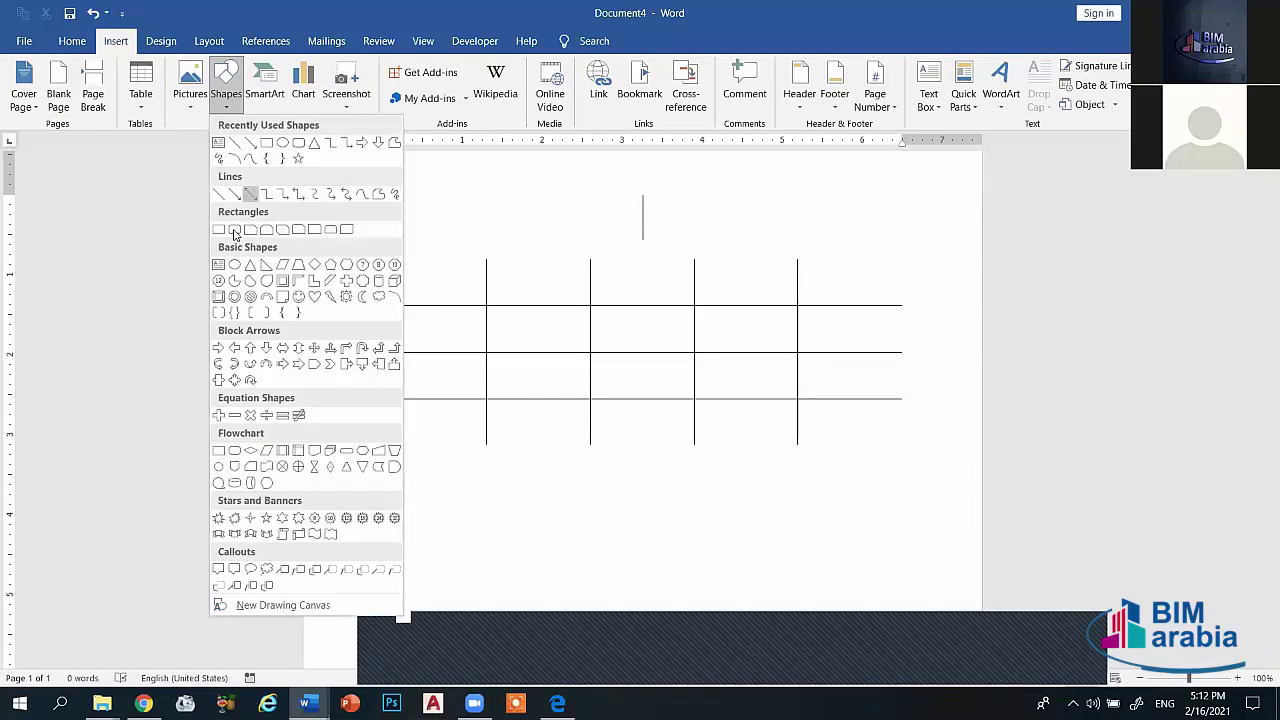
{"action": "left_click", "coordinate": [234, 230]}
{"action": "left_click_drag", "start_coordinate": [362, 238], "coordinate": [906, 468]}
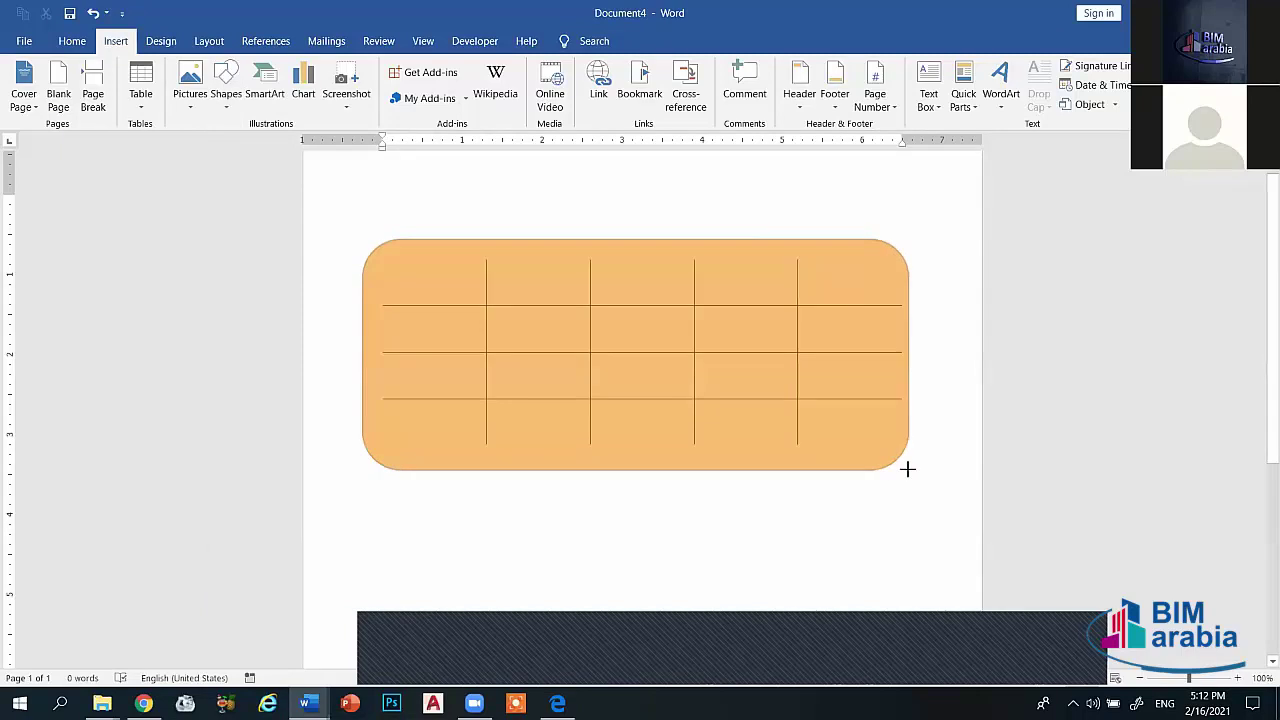
{"action": "left_click_drag", "start_coordinate": [906, 468], "coordinate": [904, 450]}
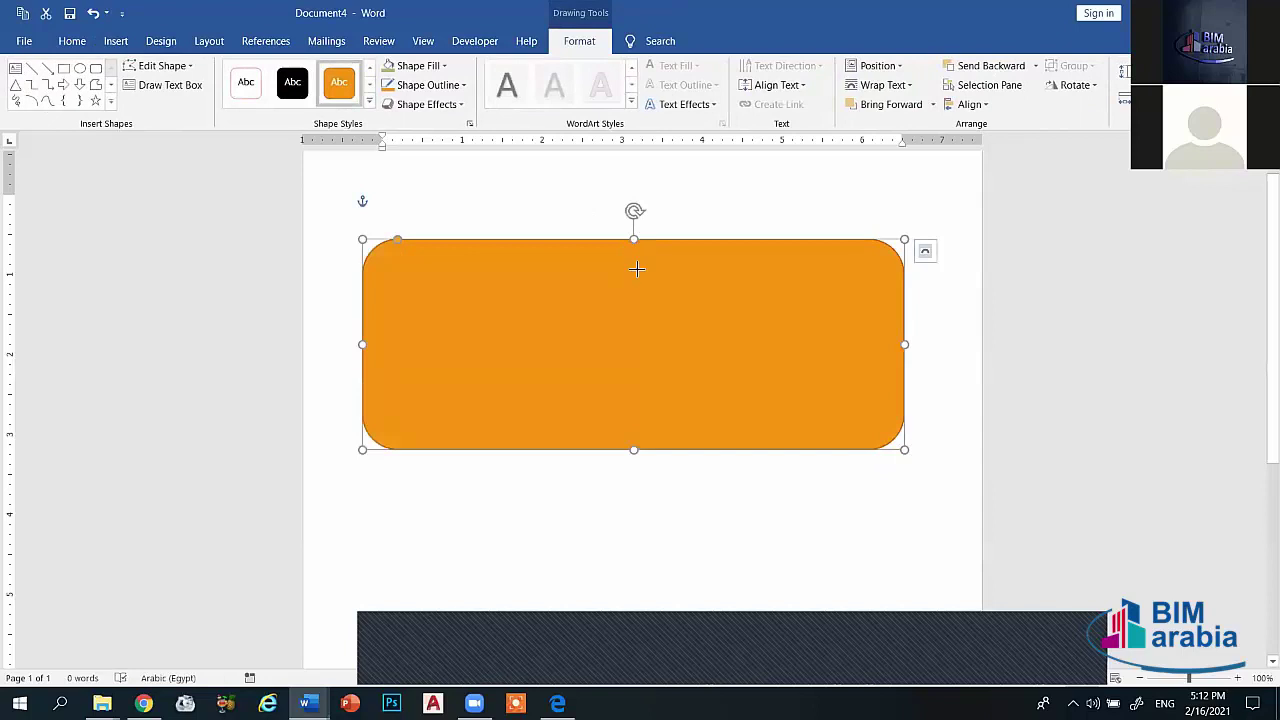
{"action": "left_click_drag", "start_coordinate": [634, 240], "coordinate": [635, 260]}
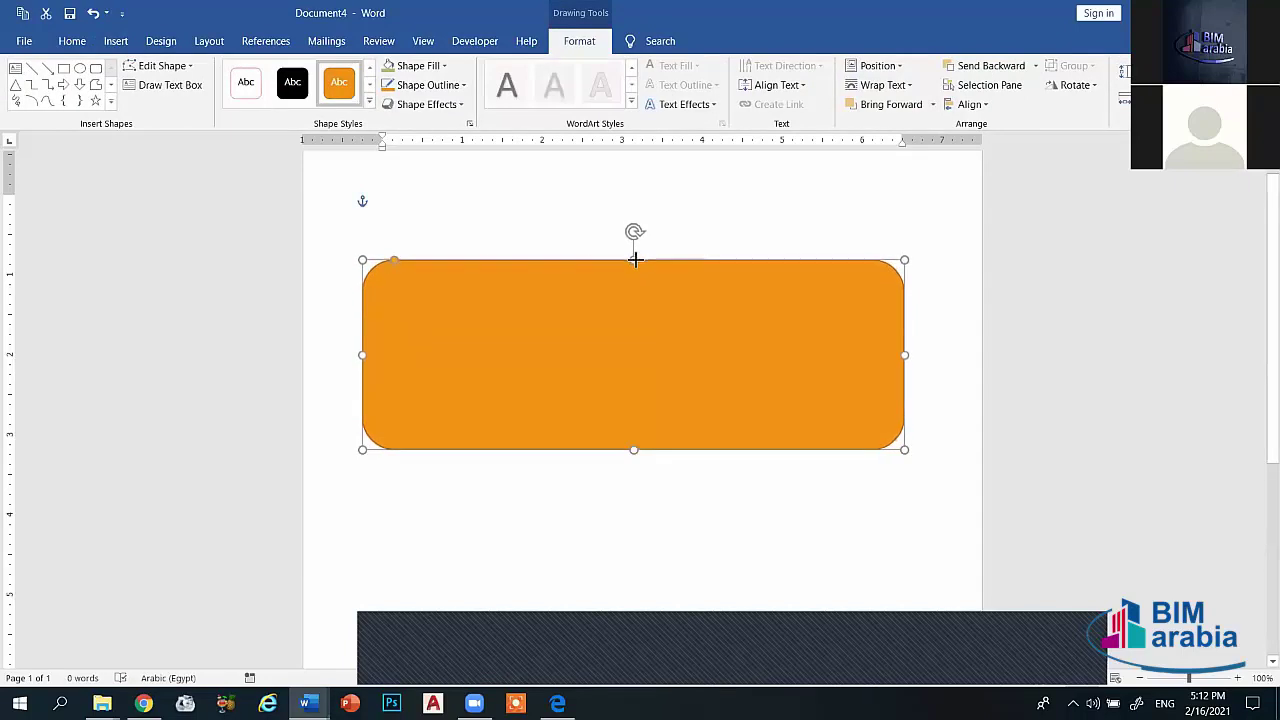
Step: Give the rounded rectangle no fill and a black outline
{"action": "left_click", "coordinate": [444, 66]}
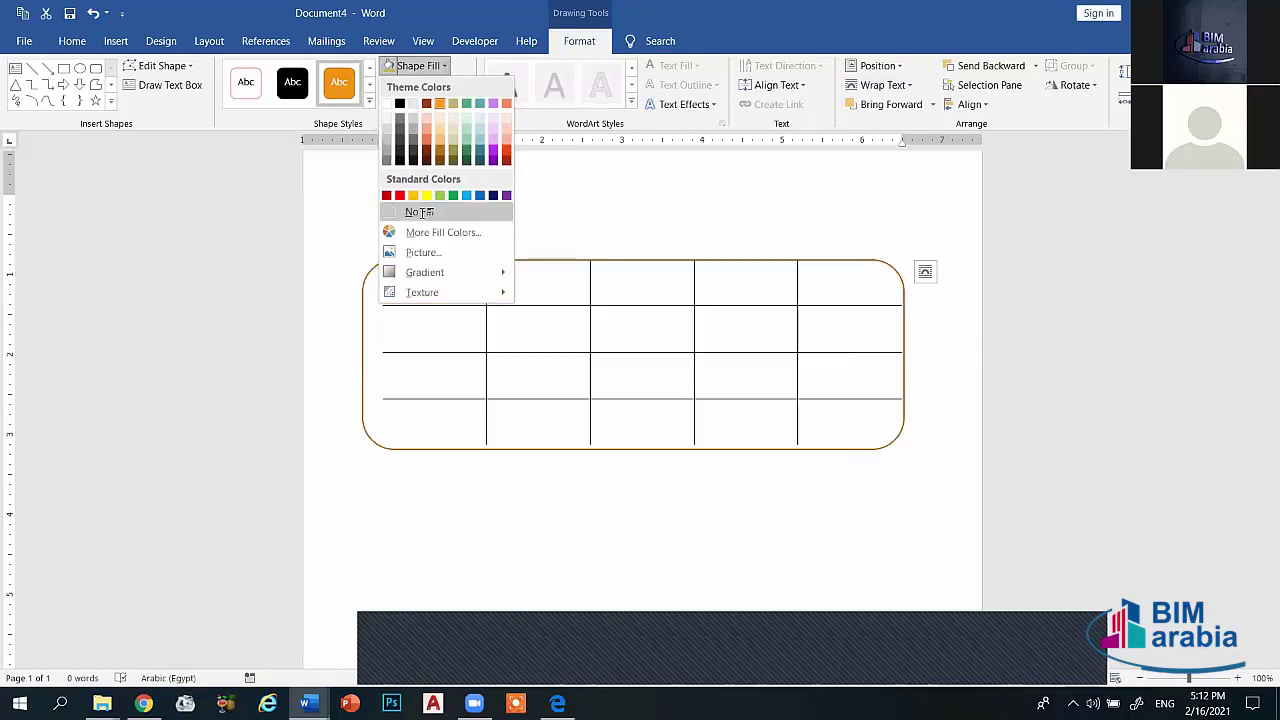
{"action": "left_click", "coordinate": [421, 214]}
{"action": "left_click", "coordinate": [464, 86]}
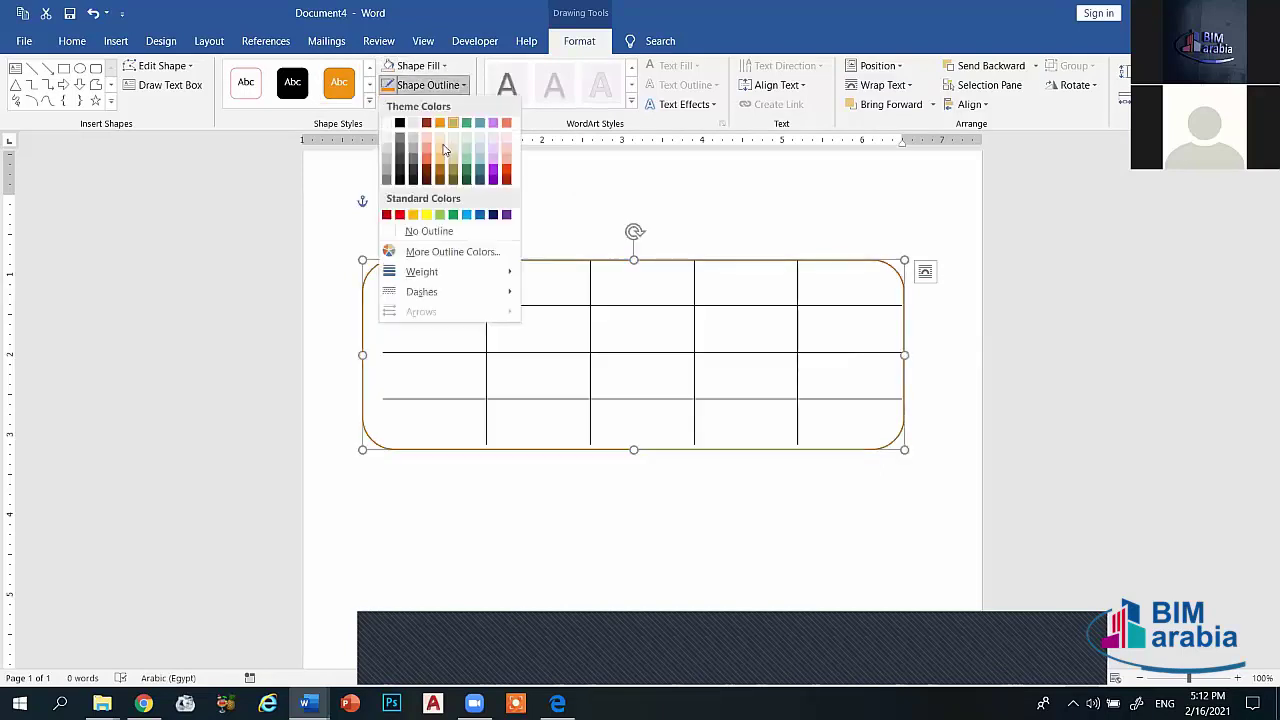
{"action": "left_click", "coordinate": [399, 122]}
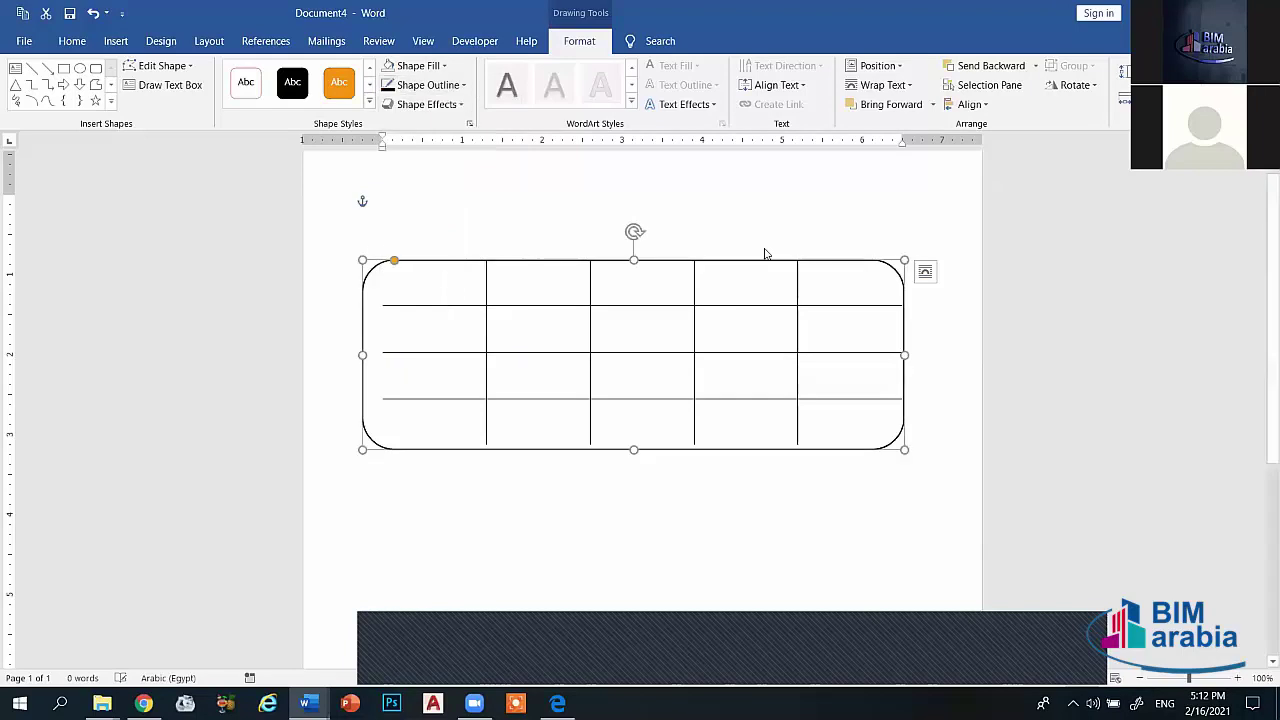
{"action": "left_click", "coordinate": [816, 277]}
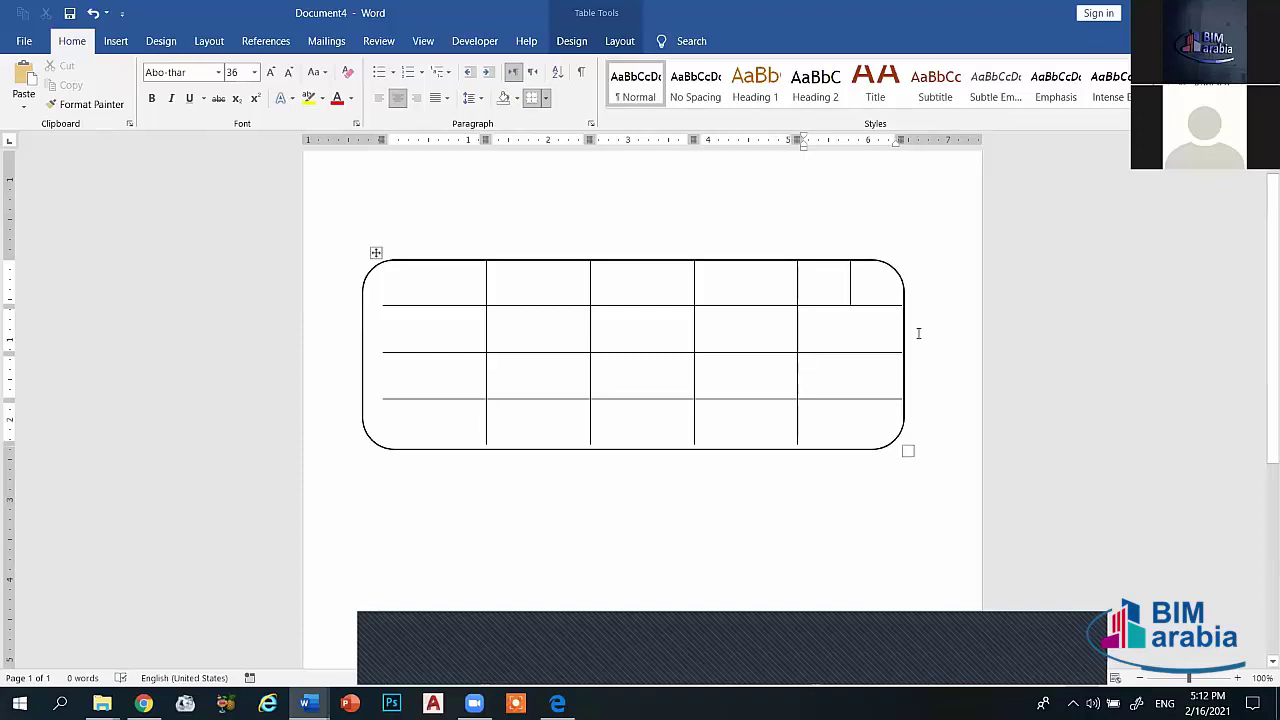
Step: Type test characters m, m, n and 'mnmnmm' into several table cells
{"action": "left_click", "coordinate": [447, 271]}
{"action": "type", "text": "m"}
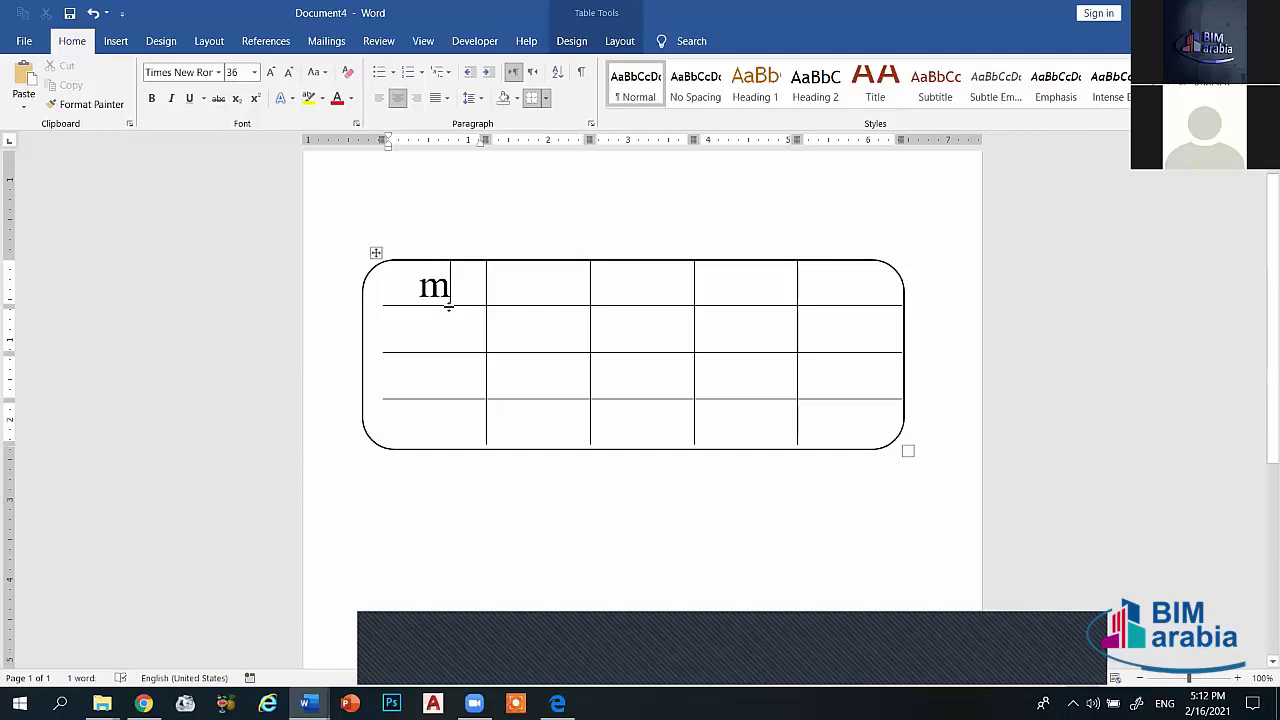
{"action": "left_click", "coordinate": [449, 326]}
{"action": "type", "text": "m"}
{"action": "left_click", "coordinate": [476, 373]}
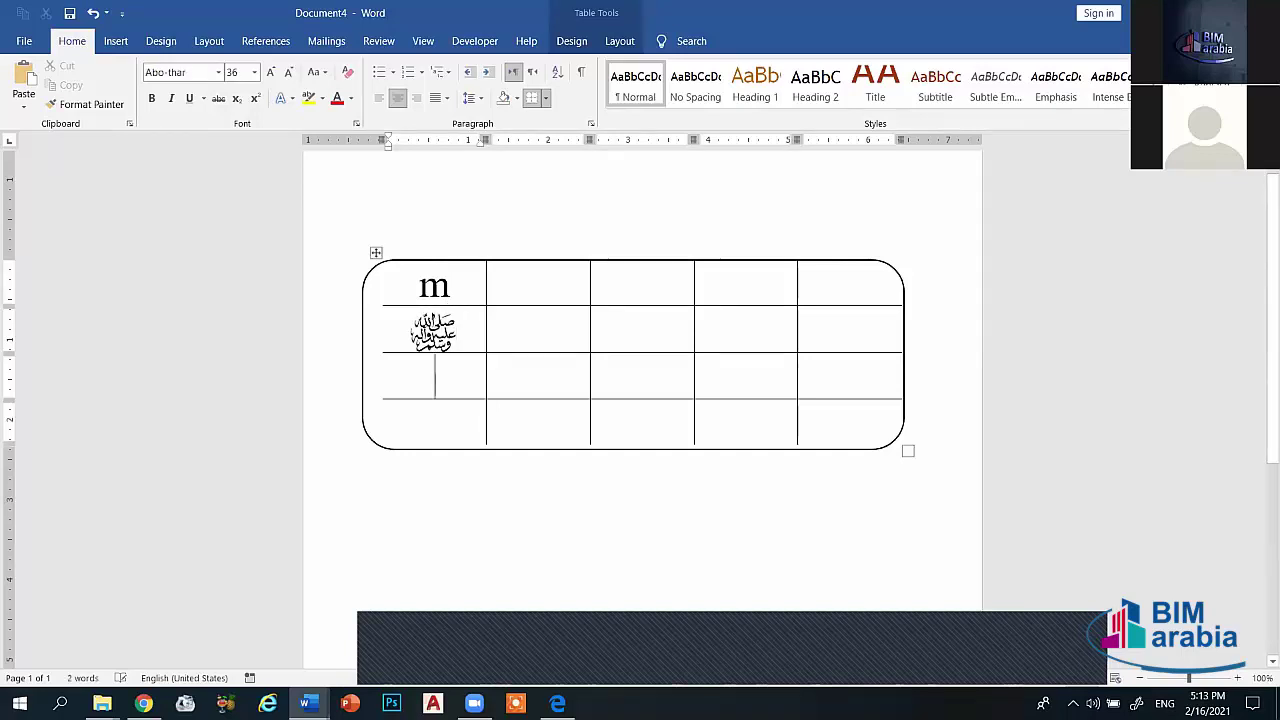
{"action": "type", "text": "n"}
{"action": "left_click", "coordinate": [518, 286]}
{"action": "type", "text": "mn"}
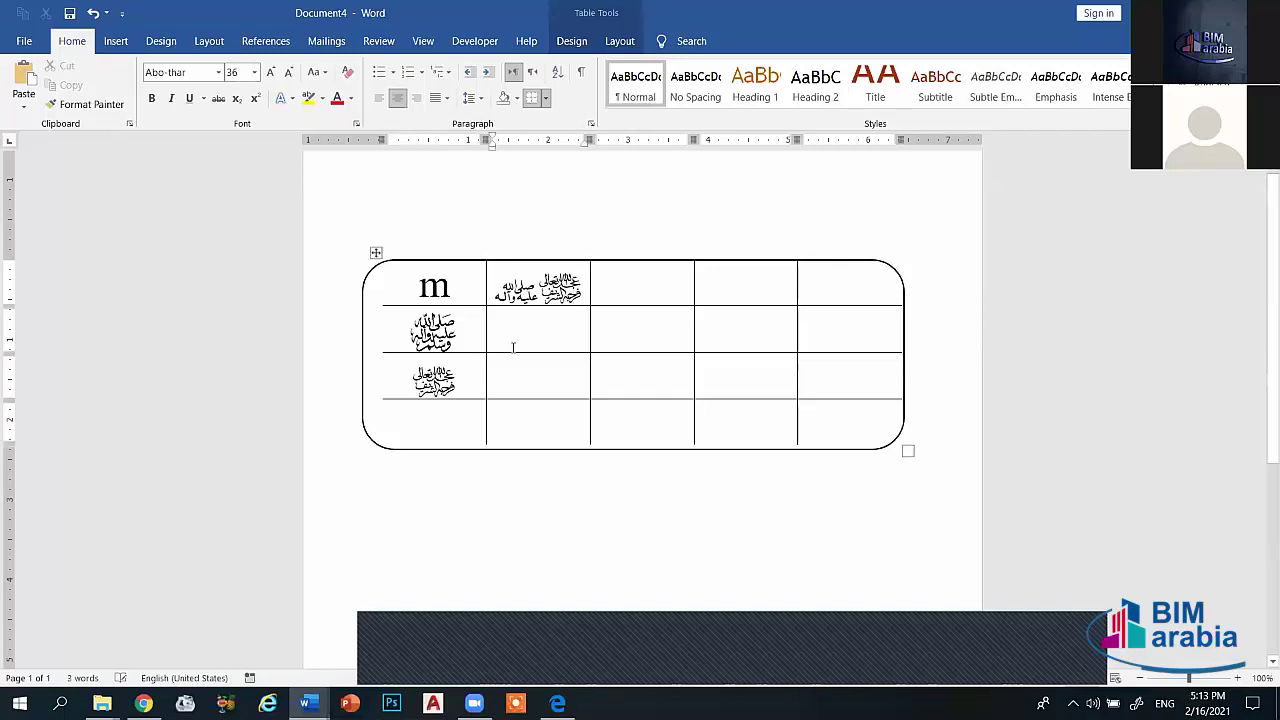
{"action": "type", "text": "mnmm"}
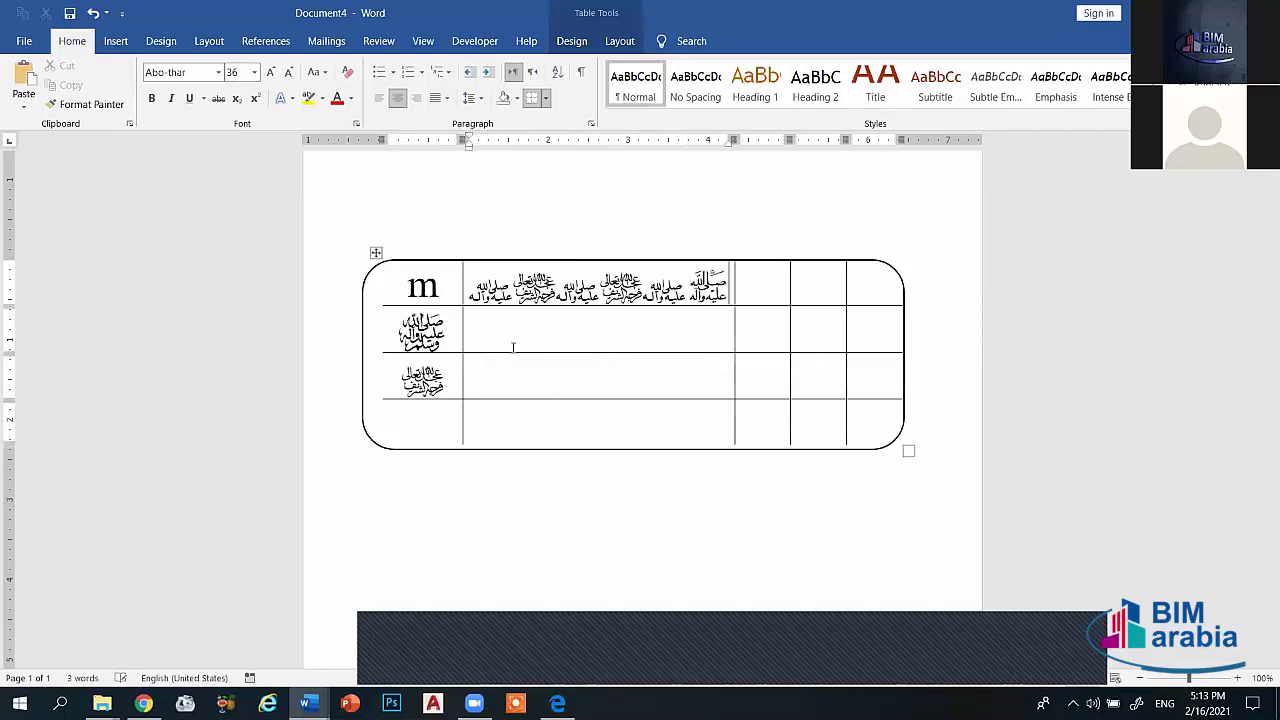
Step: Undo the test entries and delete the framed table
{"action": "key", "text": "ctrl+z"}
{"action": "key", "text": "ctrl+z"}
{"action": "key", "text": "ctrl+z"}
{"action": "key", "text": "ctrl+z"}
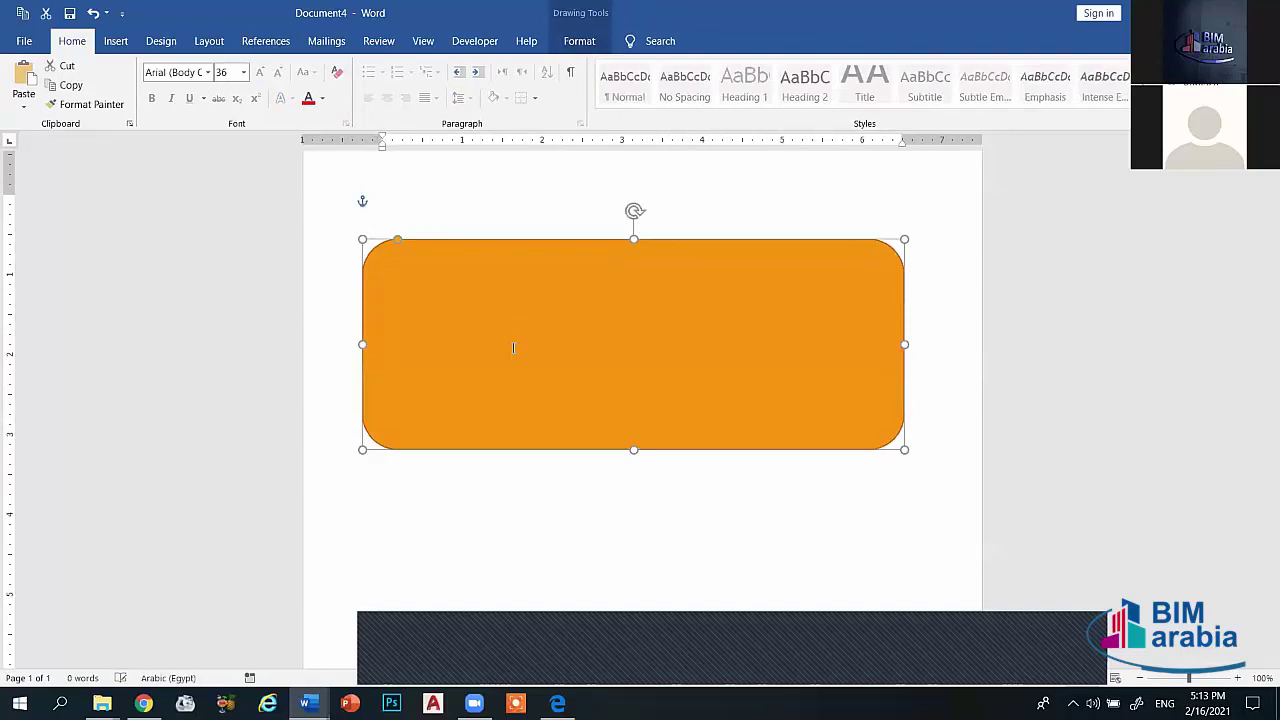
{"action": "key", "text": "ctrl+y"}
{"action": "key", "text": "ctrl+y"}
{"action": "key", "text": "ctrl+y"}
{"action": "key", "text": "ctrl+y"}
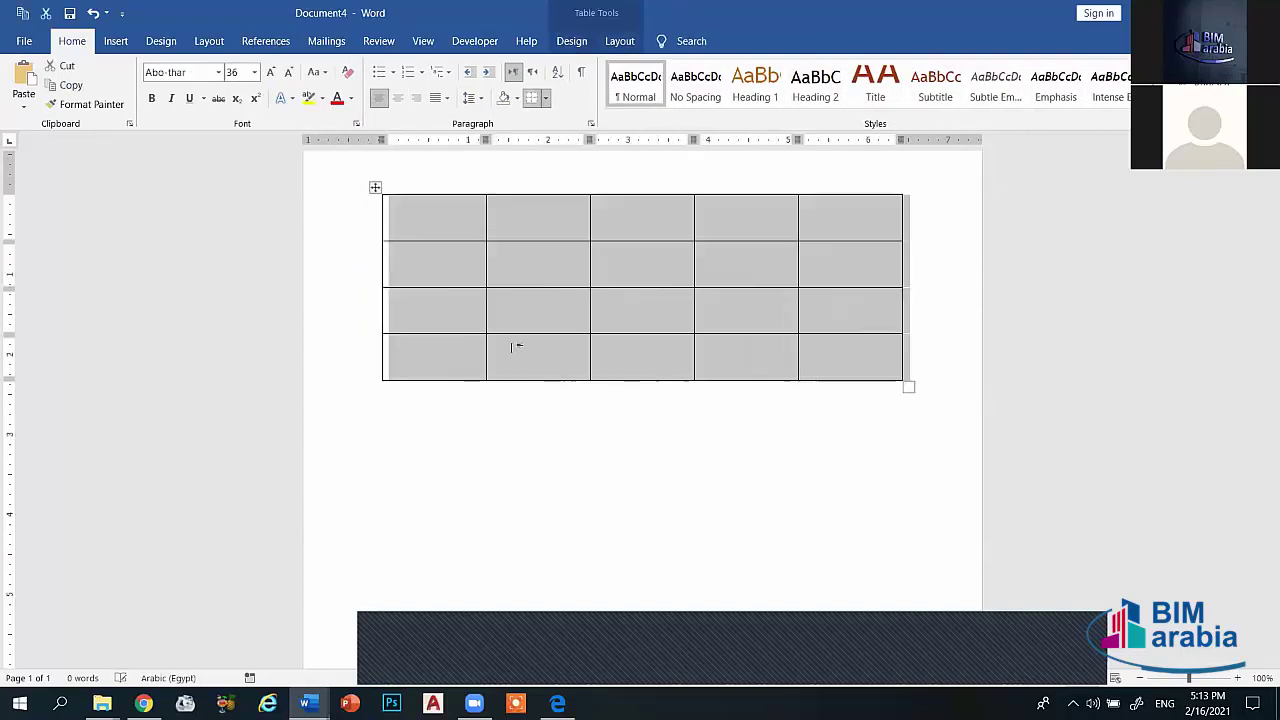
{"action": "key", "text": "BackSpace"}
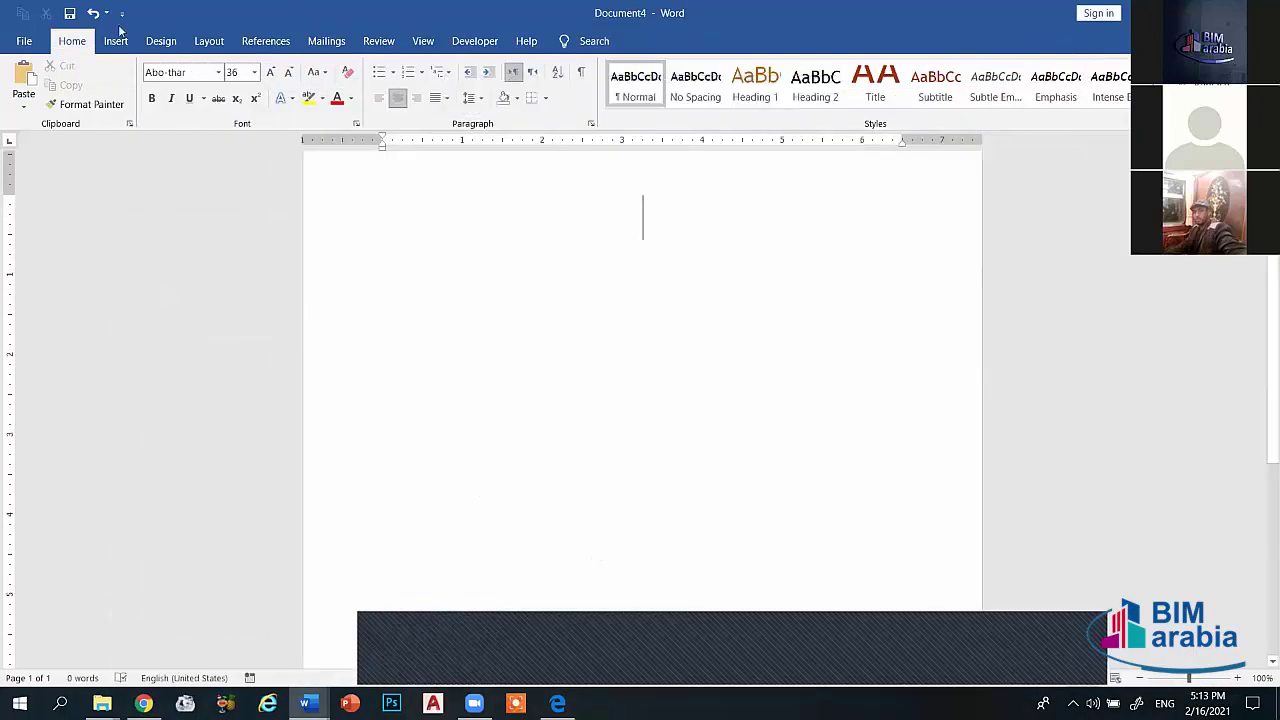
Step: Insert a 6x6 table and undo a stray pasted glyph in row 2, column 4
{"action": "left_click", "coordinate": [116, 41]}
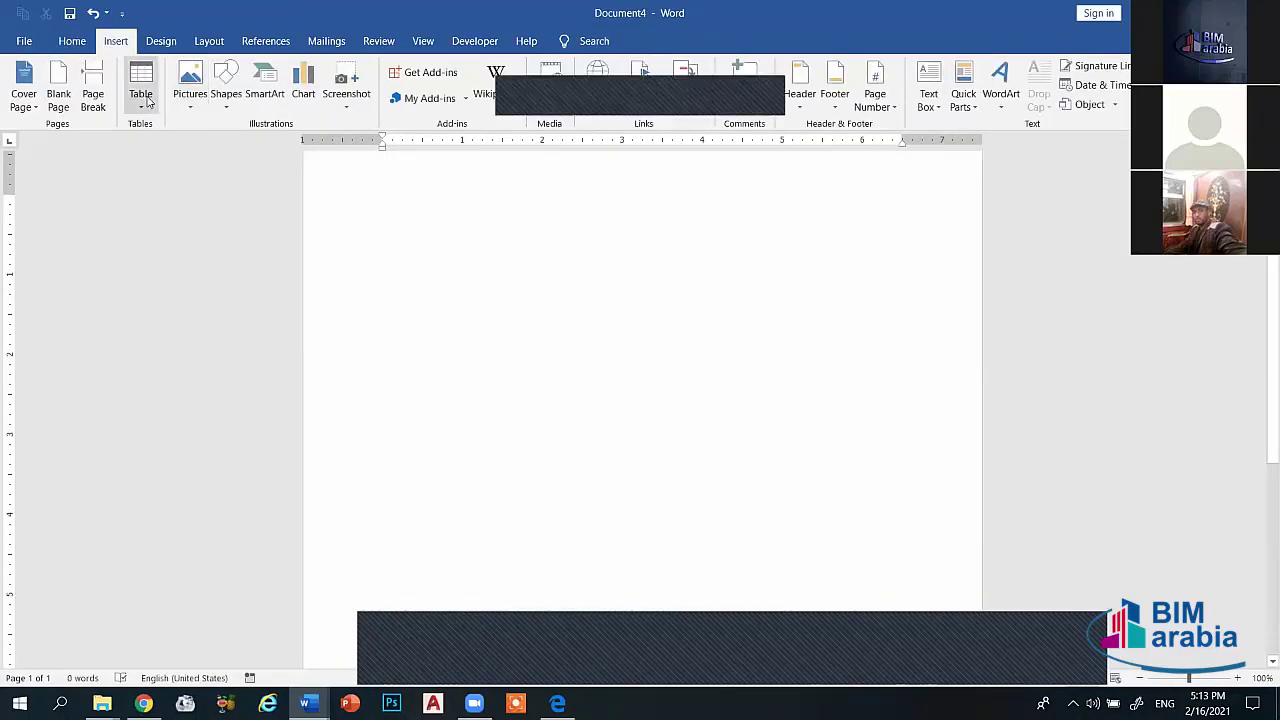
{"action": "left_click", "coordinate": [147, 101]}
{"action": "left_click", "coordinate": [215, 225]}
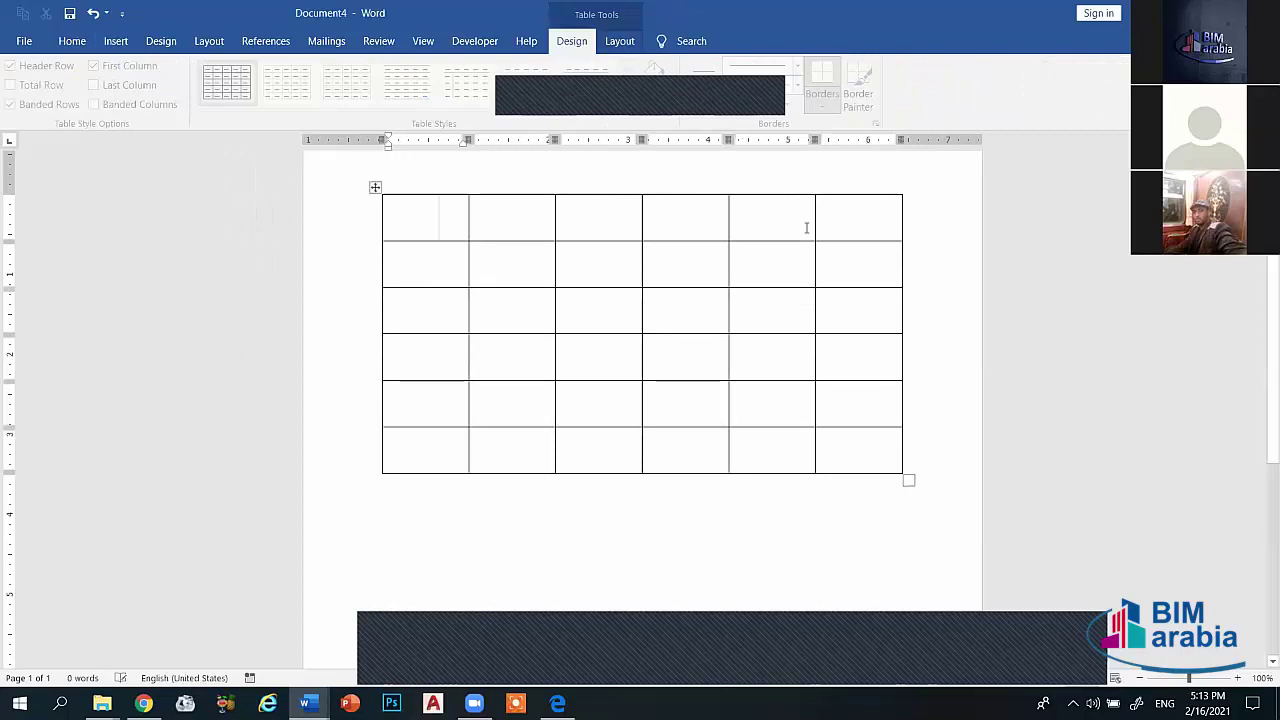
{"action": "left_click", "coordinate": [700, 277]}
{"action": "key", "text": "ctrl+v"}
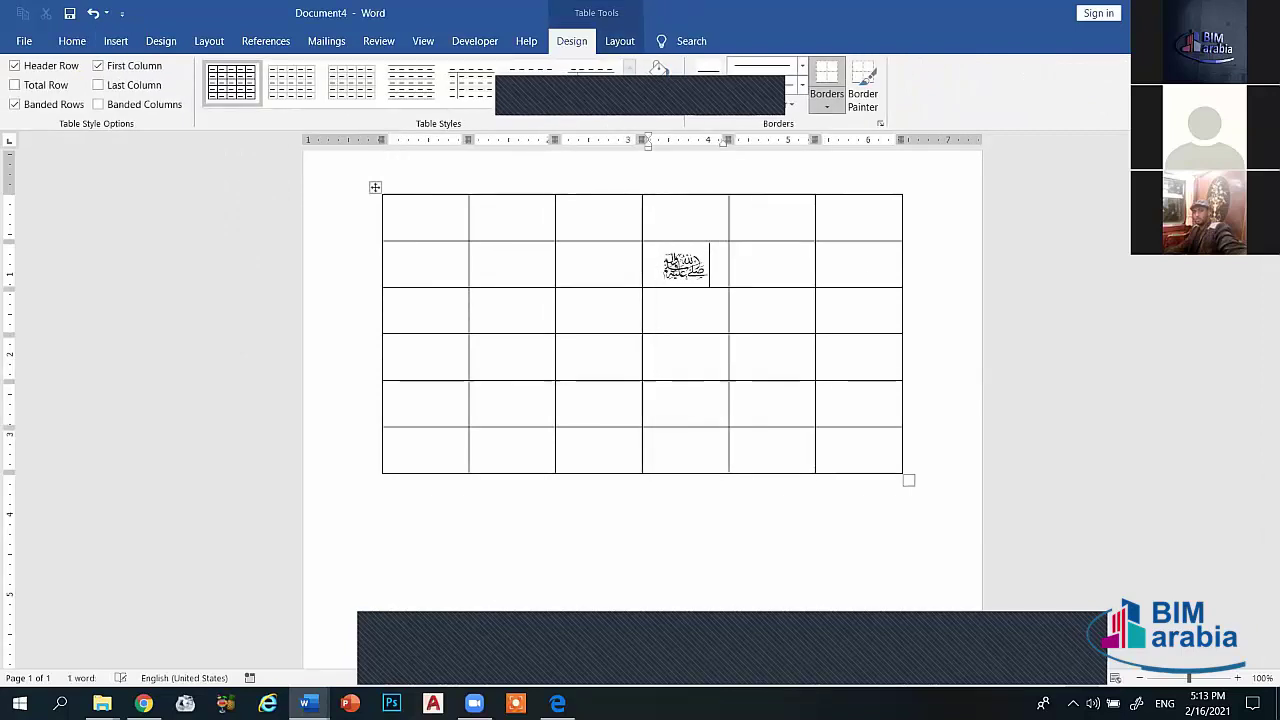
{"action": "key", "text": "ctrl+z"}
Step: Switch the cell font to Times New Roman and type 20 in column 4
{"action": "left_click", "coordinate": [72, 41]}
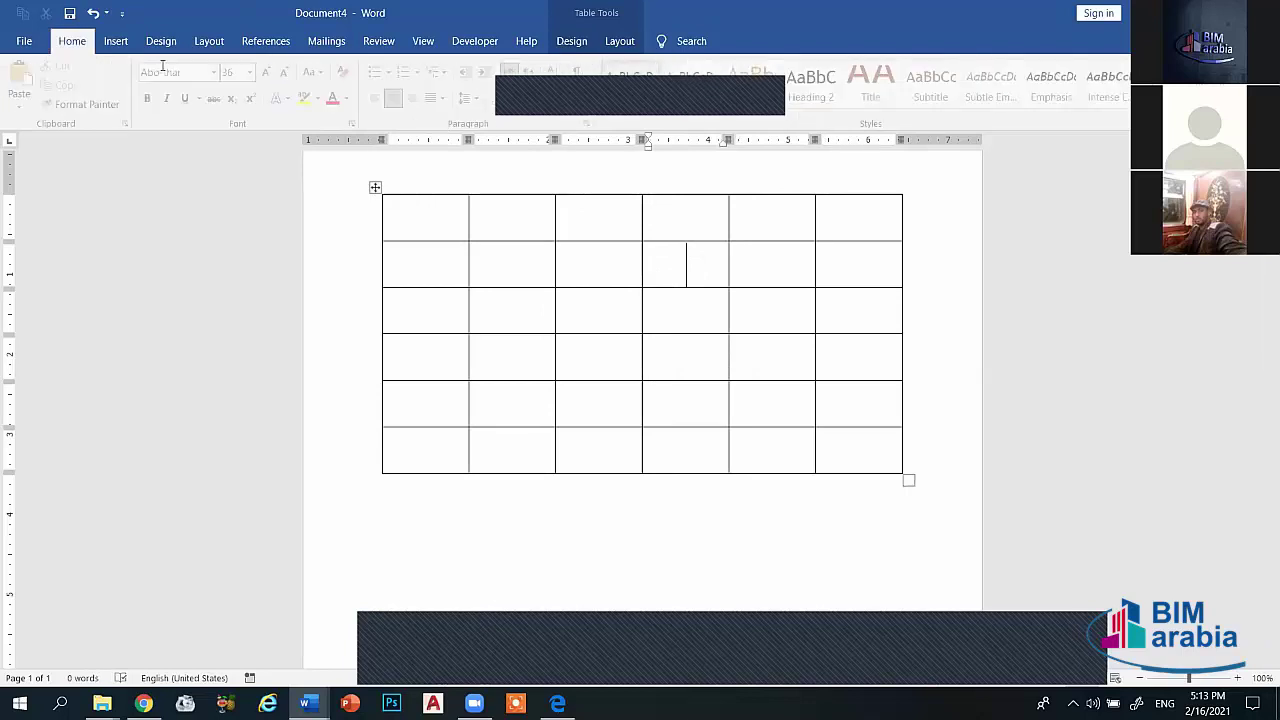
{"action": "left_click", "coordinate": [218, 72]}
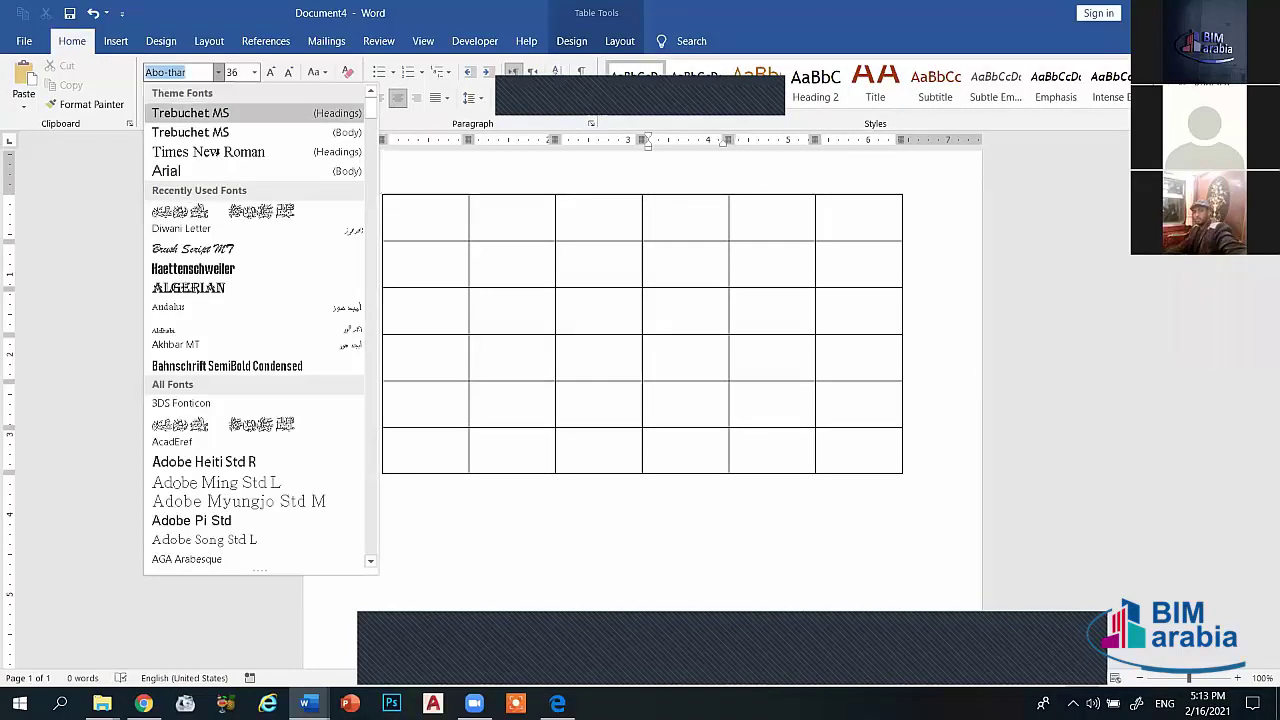
{"action": "left_click", "coordinate": [217, 149]}
{"action": "type", "text": "20"}
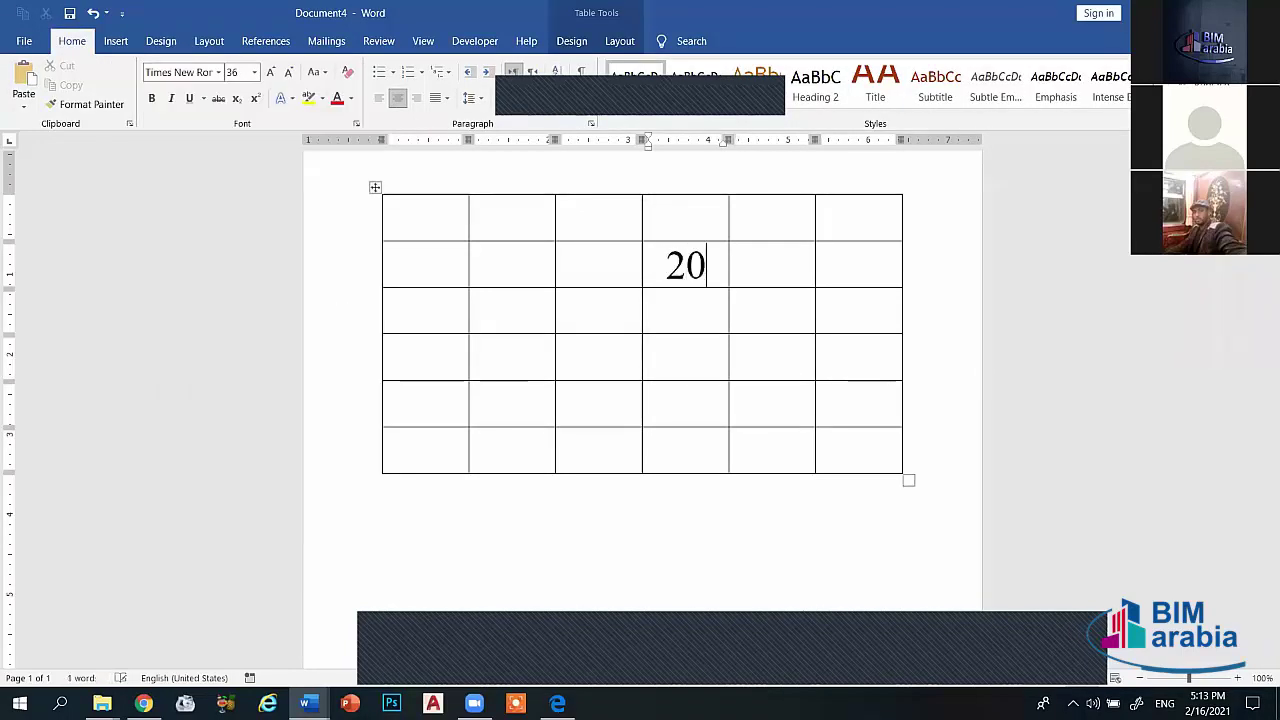
{"action": "left_click", "coordinate": [652, 308]}
{"action": "type", "text": "a"}
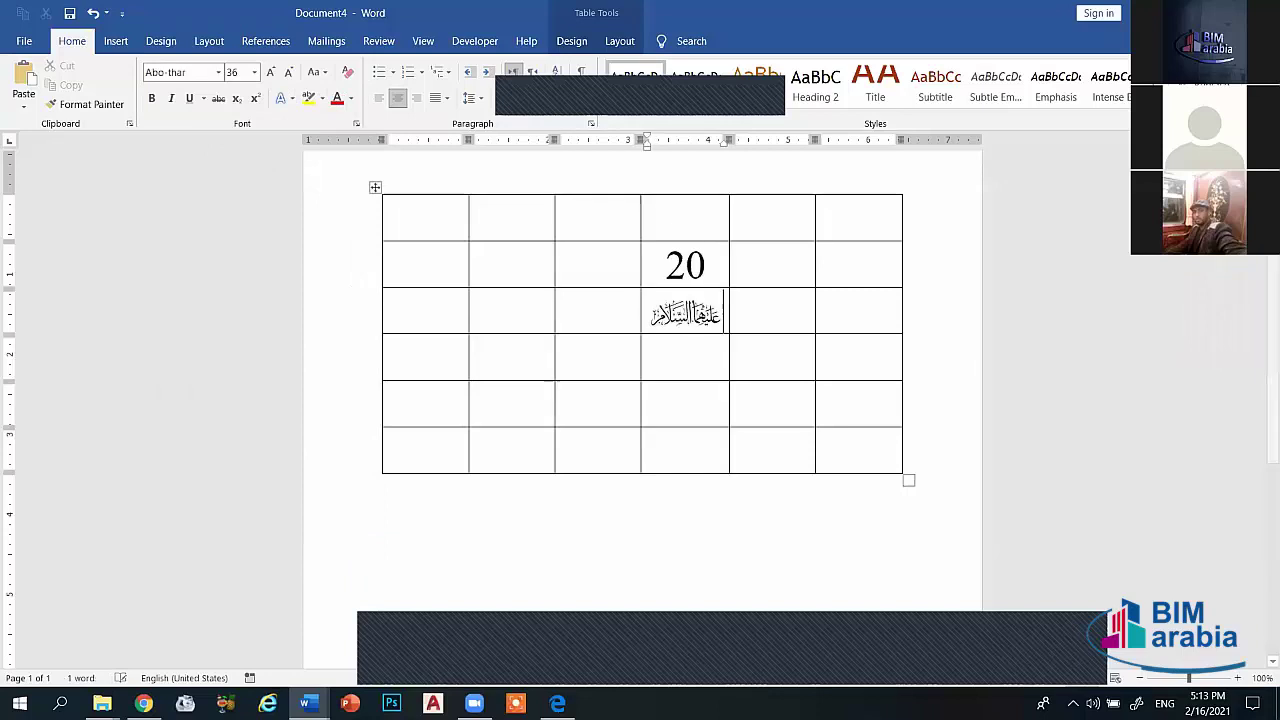
{"action": "key", "text": "BackSpace"}
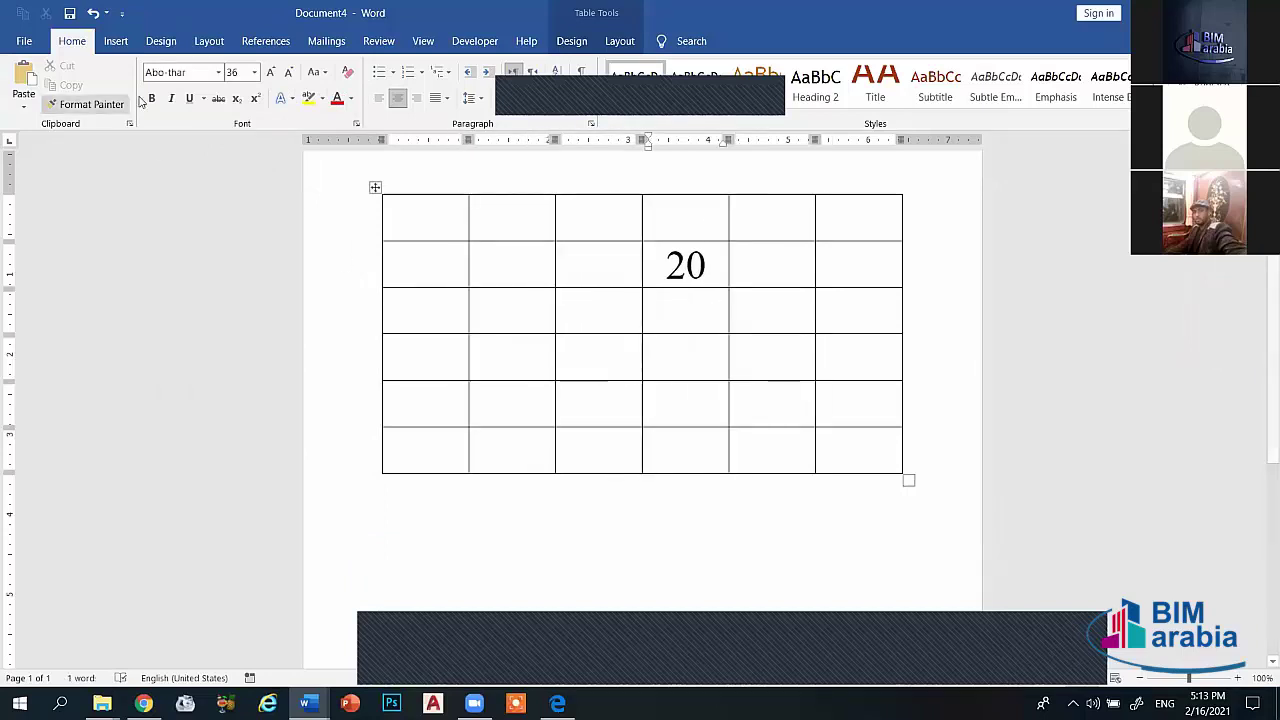
Step: Apply Times New Roman to the whole table and enter 35 and 10 below 20
{"action": "left_click", "coordinate": [375, 187]}
{"action": "left_click", "coordinate": [218, 72]}
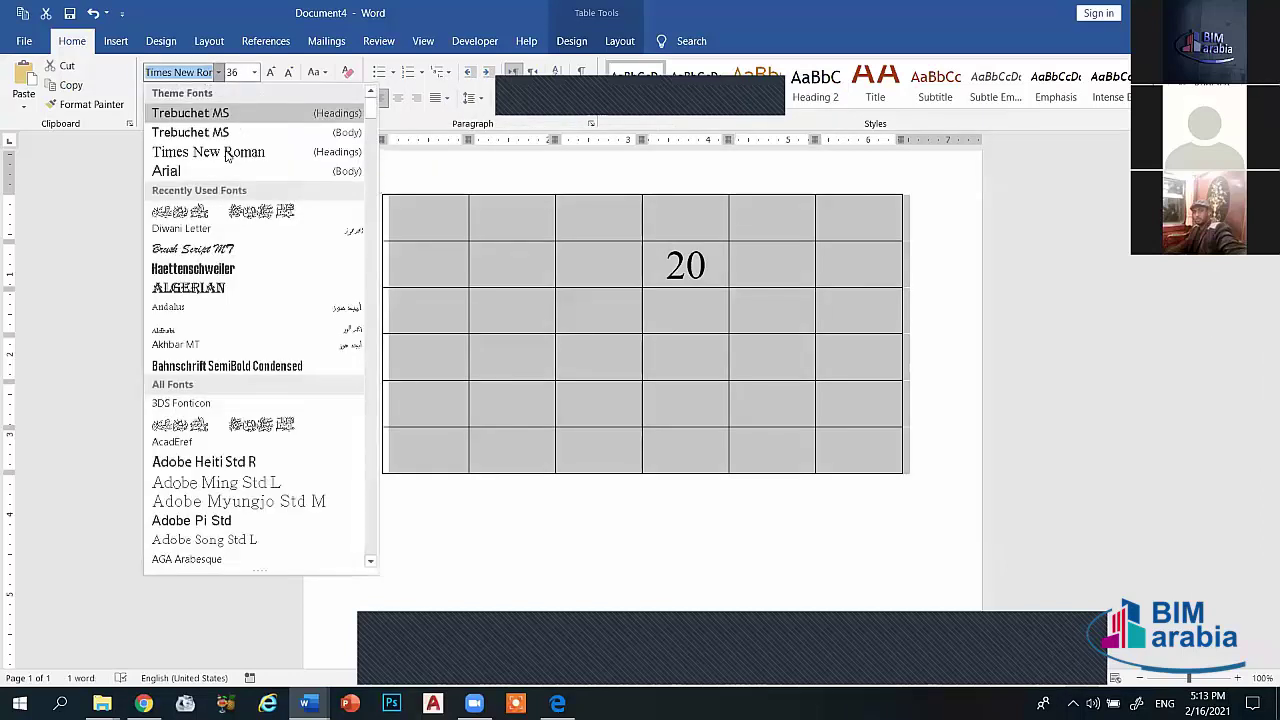
{"action": "left_click", "coordinate": [632, 334]}
{"action": "left_click", "coordinate": [690, 332]}
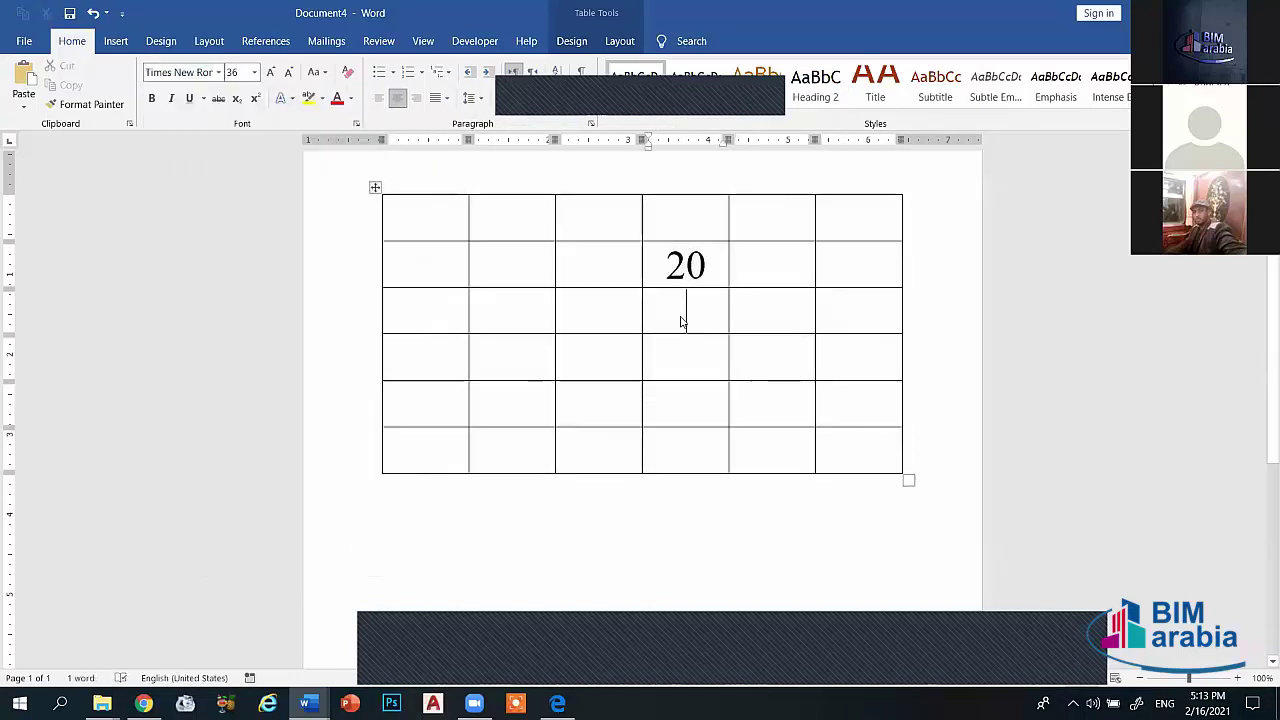
{"action": "type", "text": "35"}
{"action": "left_click", "coordinate": [689, 356]}
{"action": "type", "text": "10"}
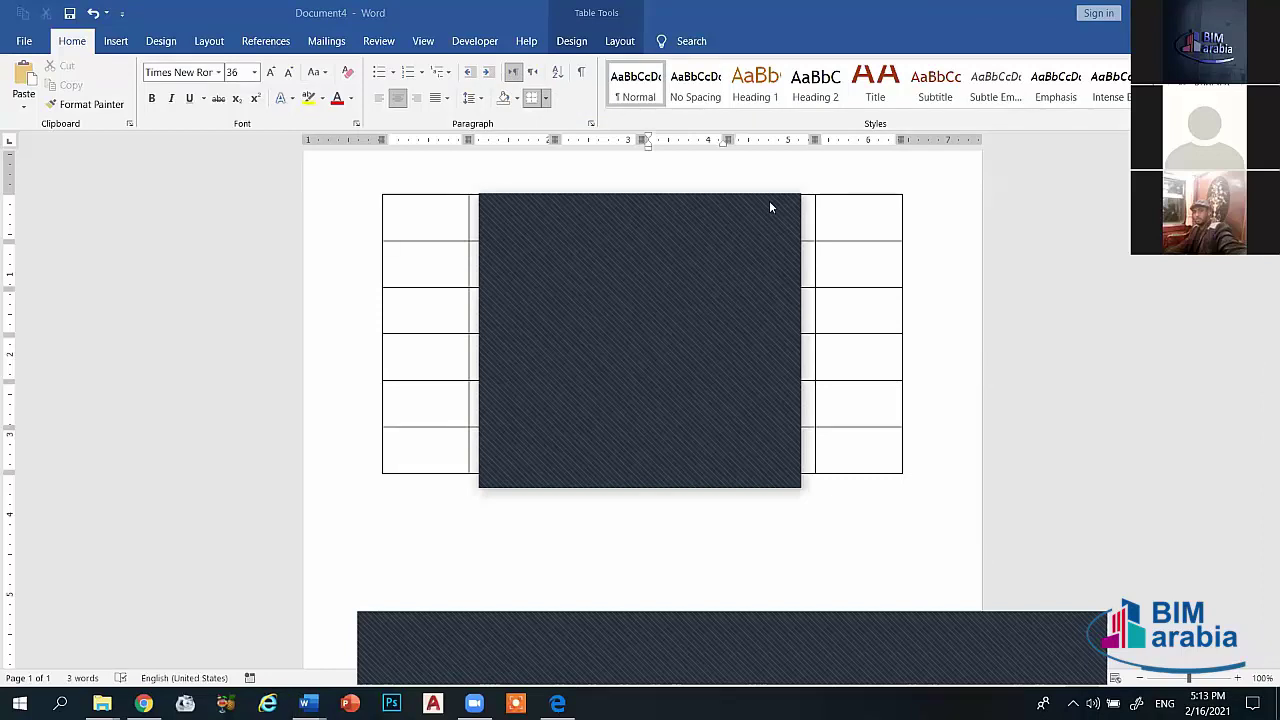
{"action": "left_click", "coordinate": [705, 406]}
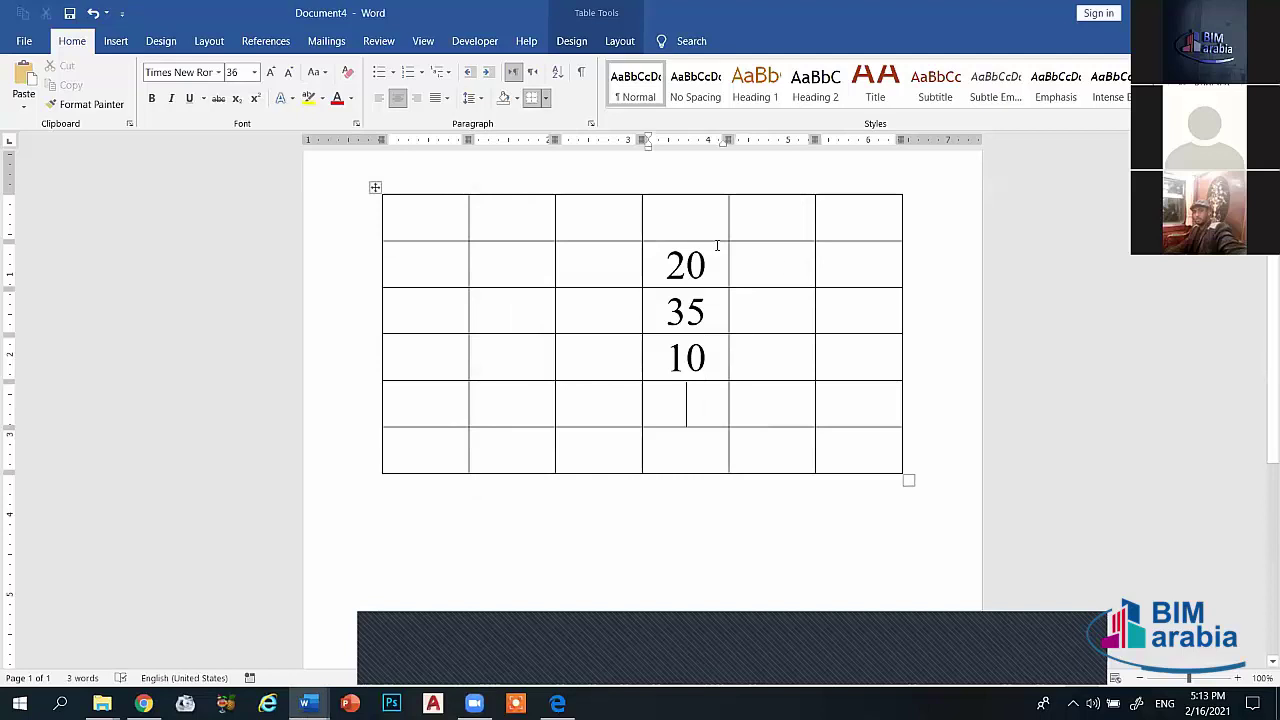
{"action": "left_click", "coordinate": [616, 41]}
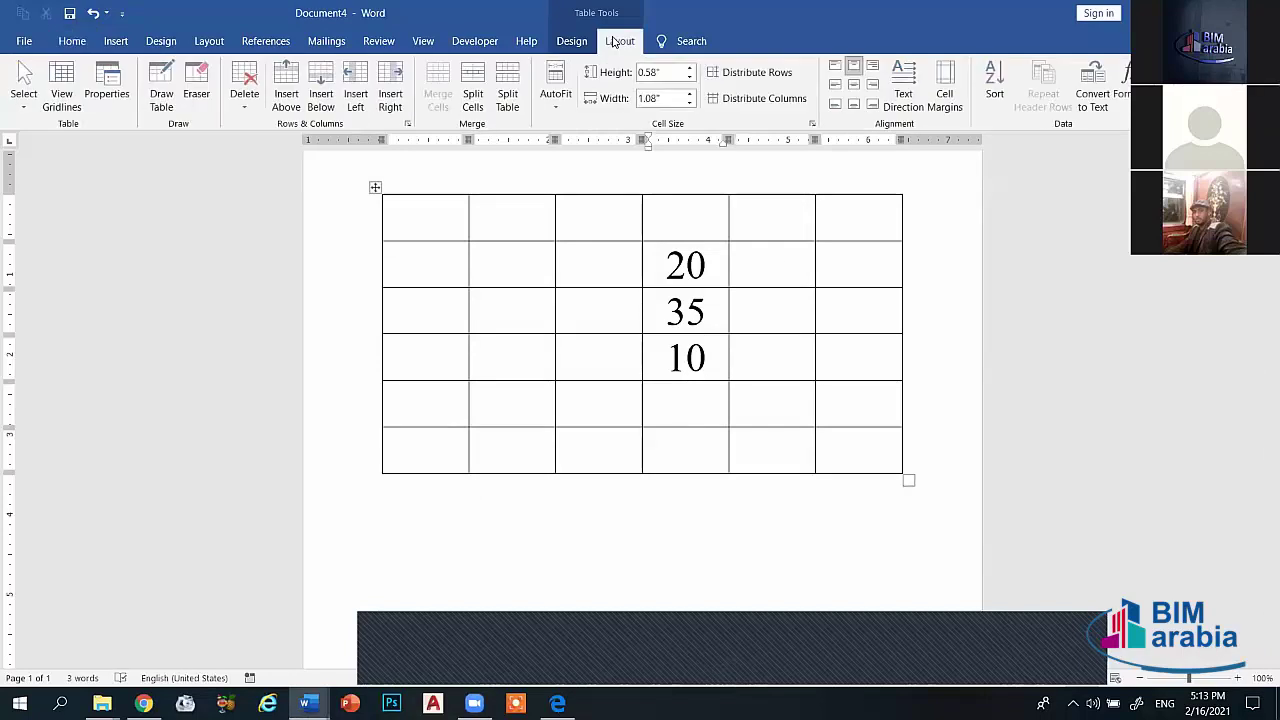
Step: Insert a SUM formula in the cell below 10, giving 65, then undo it
{"action": "left_click", "coordinate": [1125, 100]}
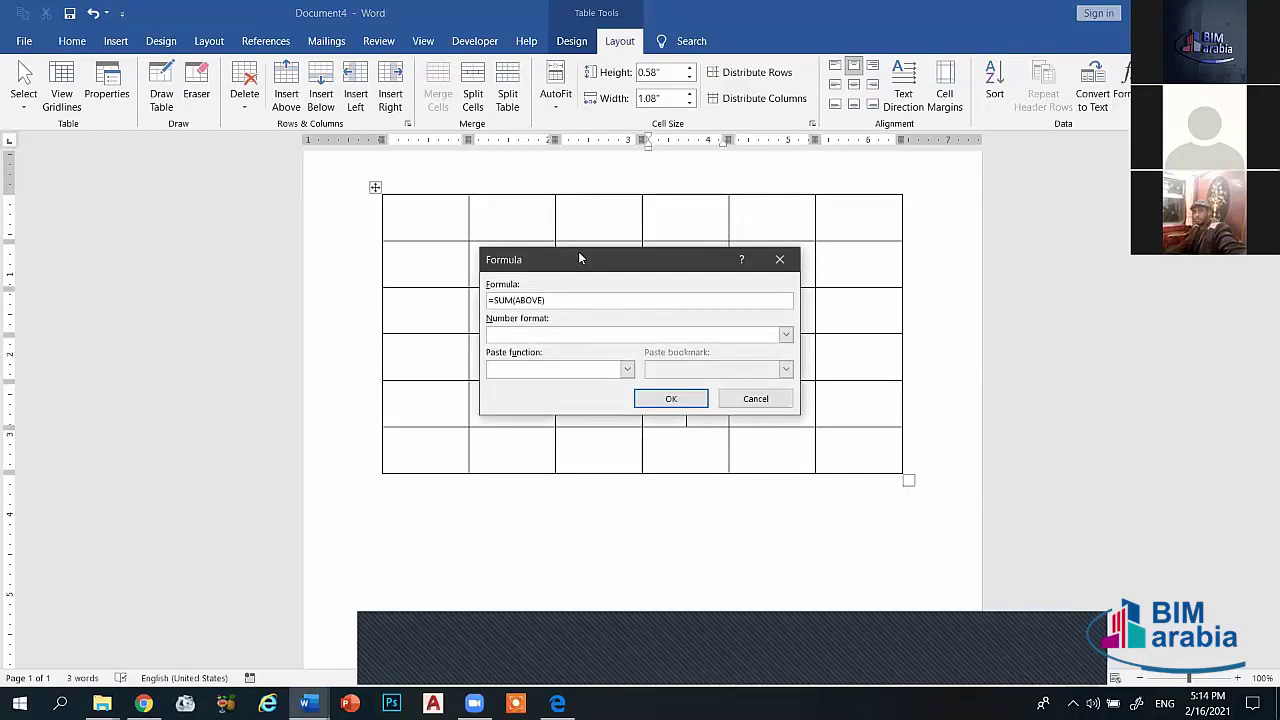
{"action": "left_click_drag", "start_coordinate": [583, 257], "coordinate": [347, 213]}
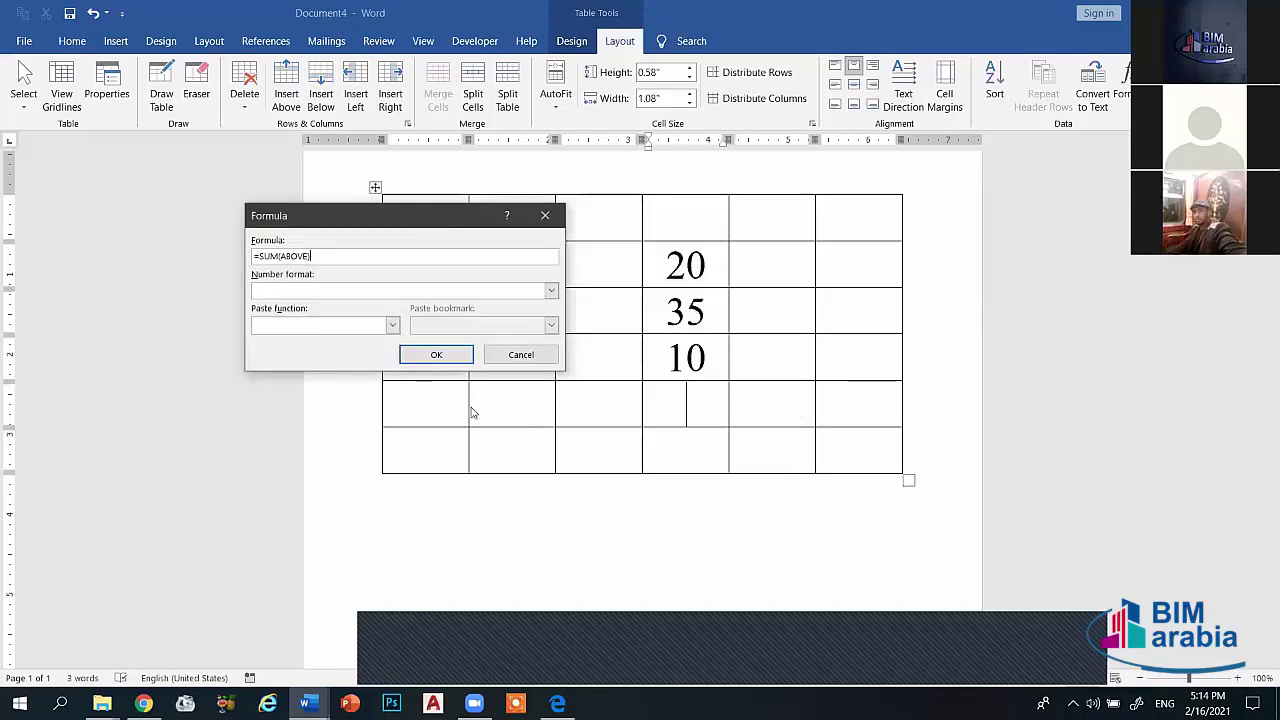
{"action": "left_click", "coordinate": [411, 353]}
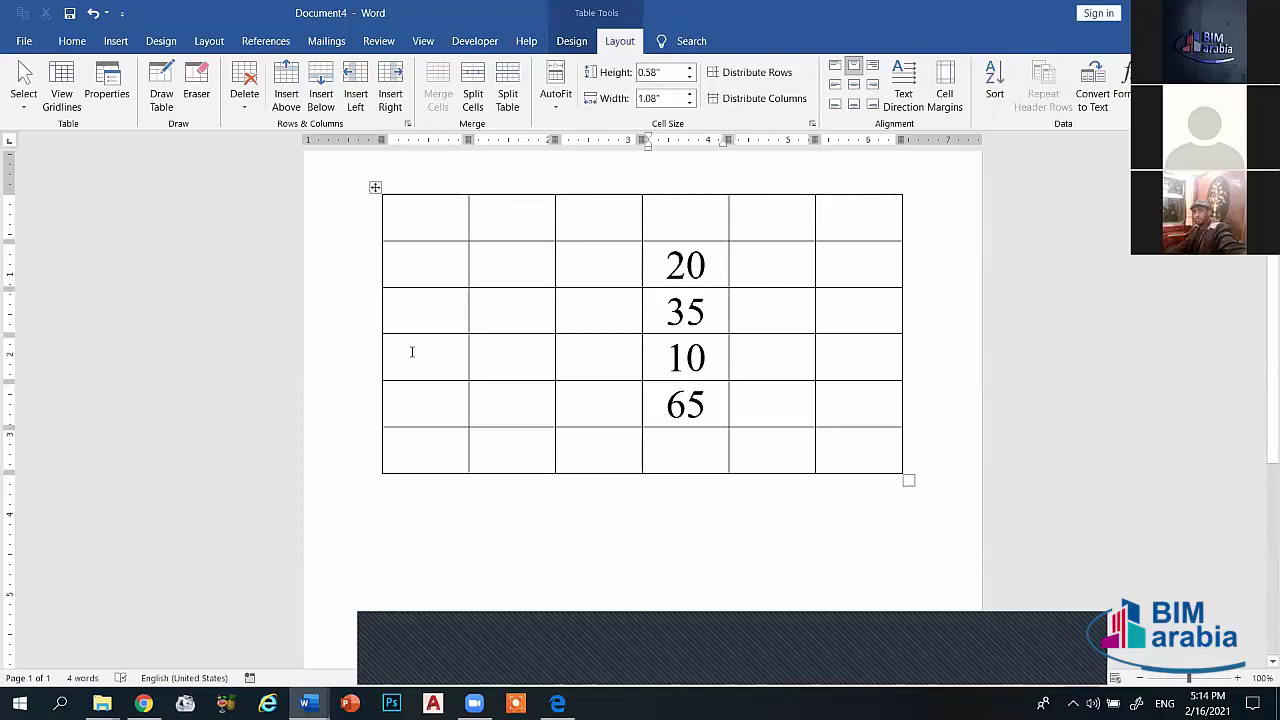
{"action": "key", "text": "ctrl+z"}
Step: Put =SUM(BELOW) in column 4's top cell, showing 65, then delete that total
{"action": "left_click", "coordinate": [679, 215]}
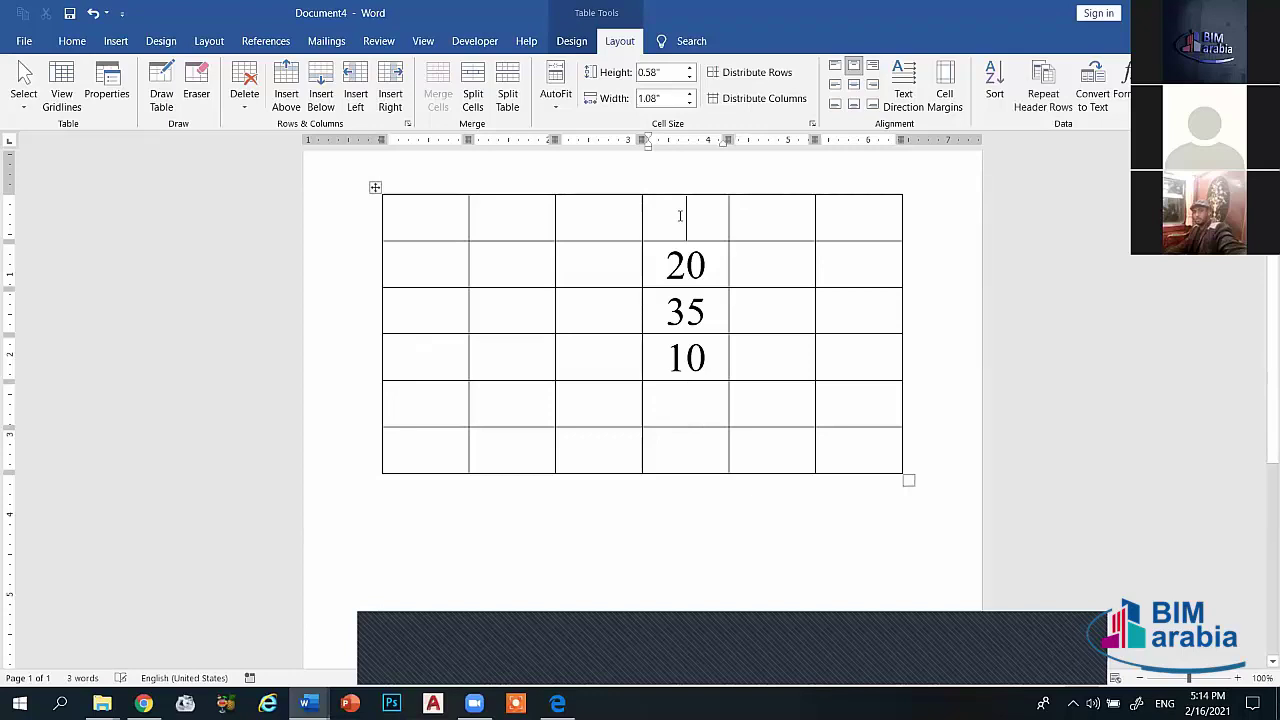
{"action": "left_click", "coordinate": [1125, 90]}
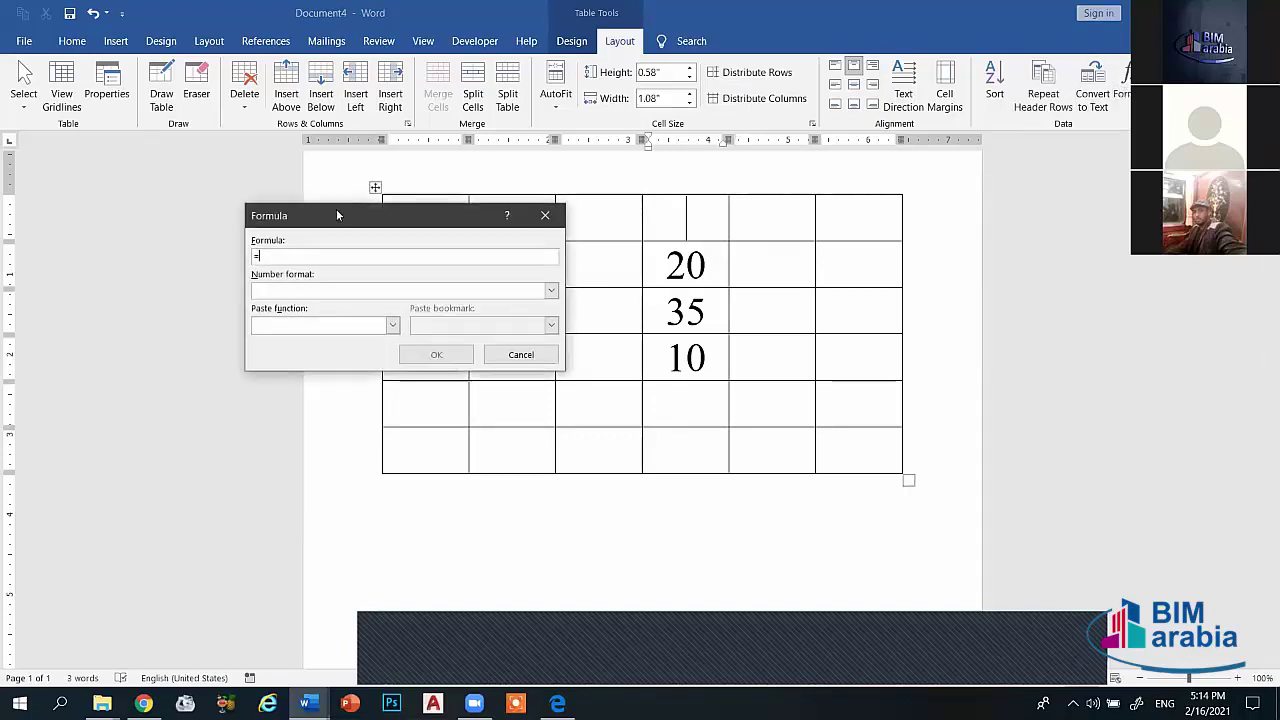
{"action": "type", "text": "sum("}
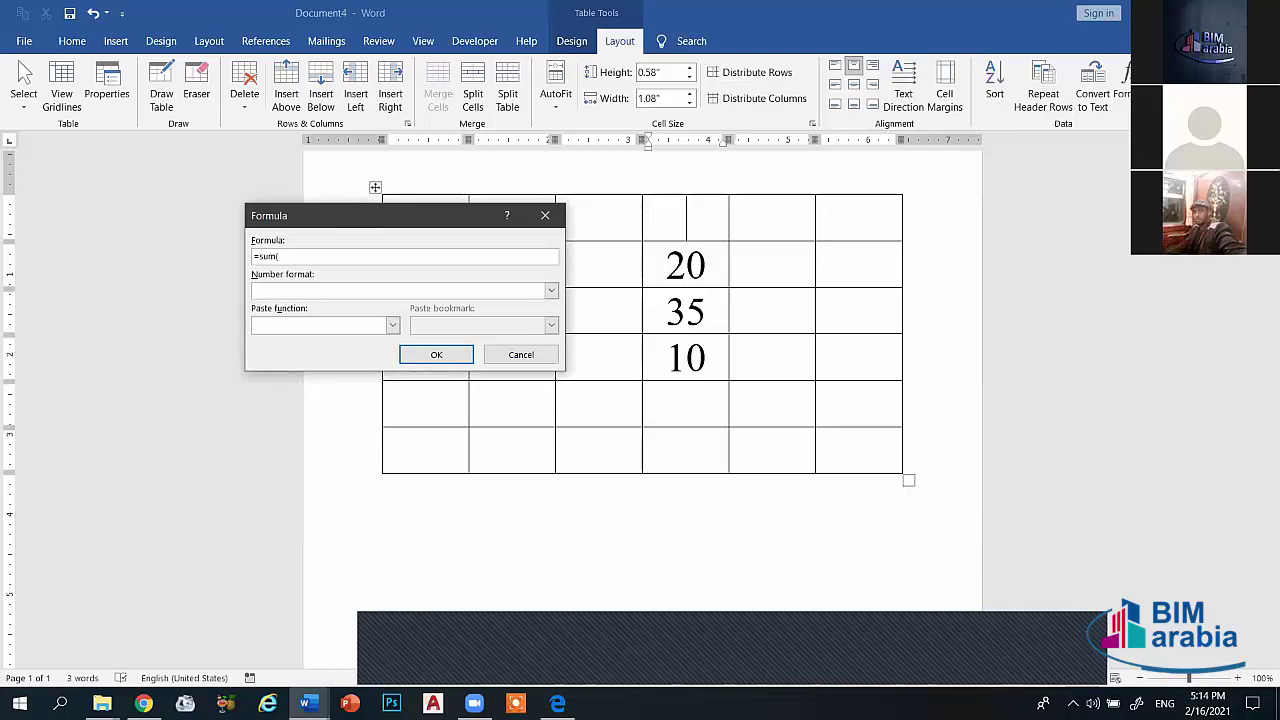
{"action": "type", "text": "below"}
{"action": "left_click", "coordinate": [436, 353]}
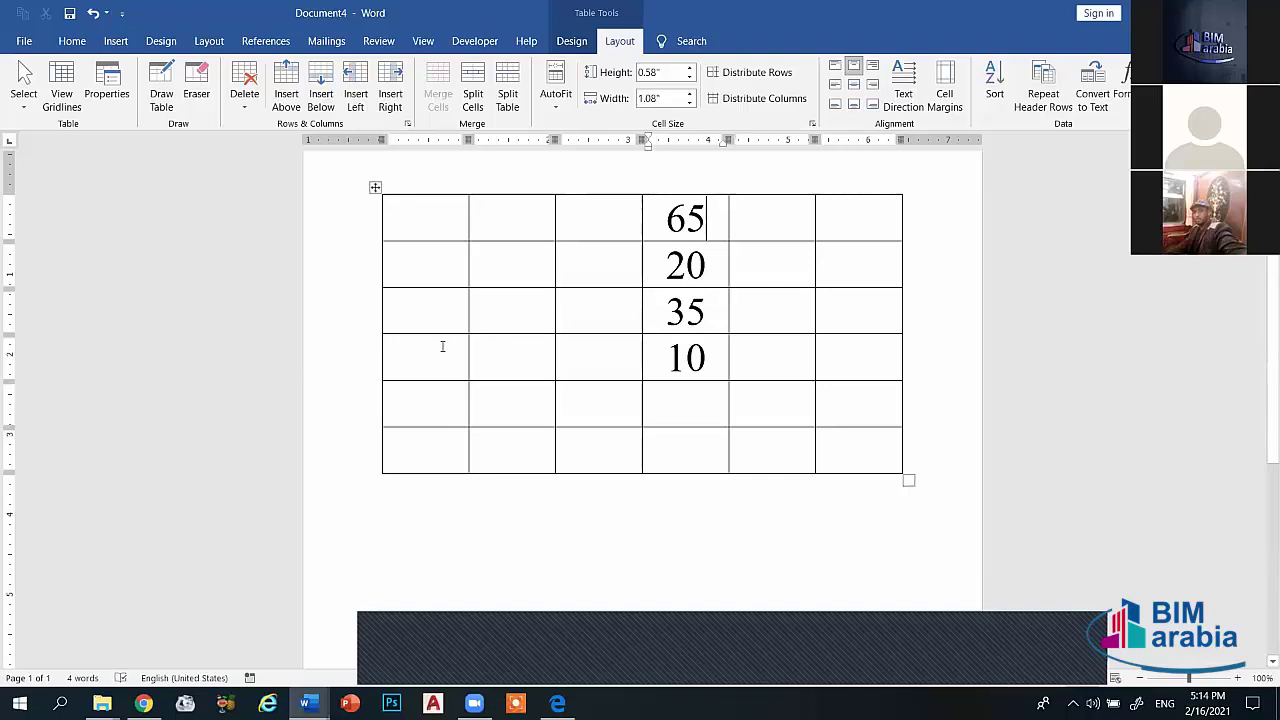
{"action": "key", "text": "BackSpace"}
{"action": "key", "text": "BackSpace"}
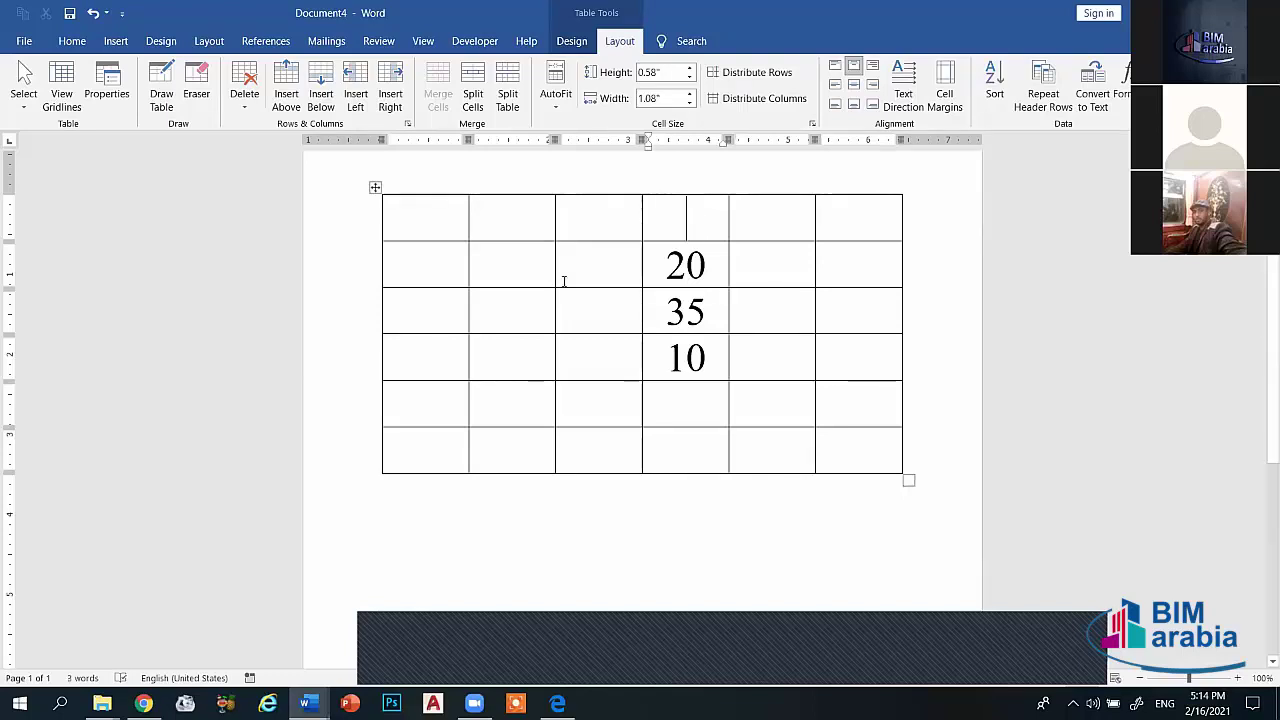
Step: Try =SUM(RIGHT) in the cell left of 35, then undo the 35 result
{"action": "left_click", "coordinate": [590, 300]}
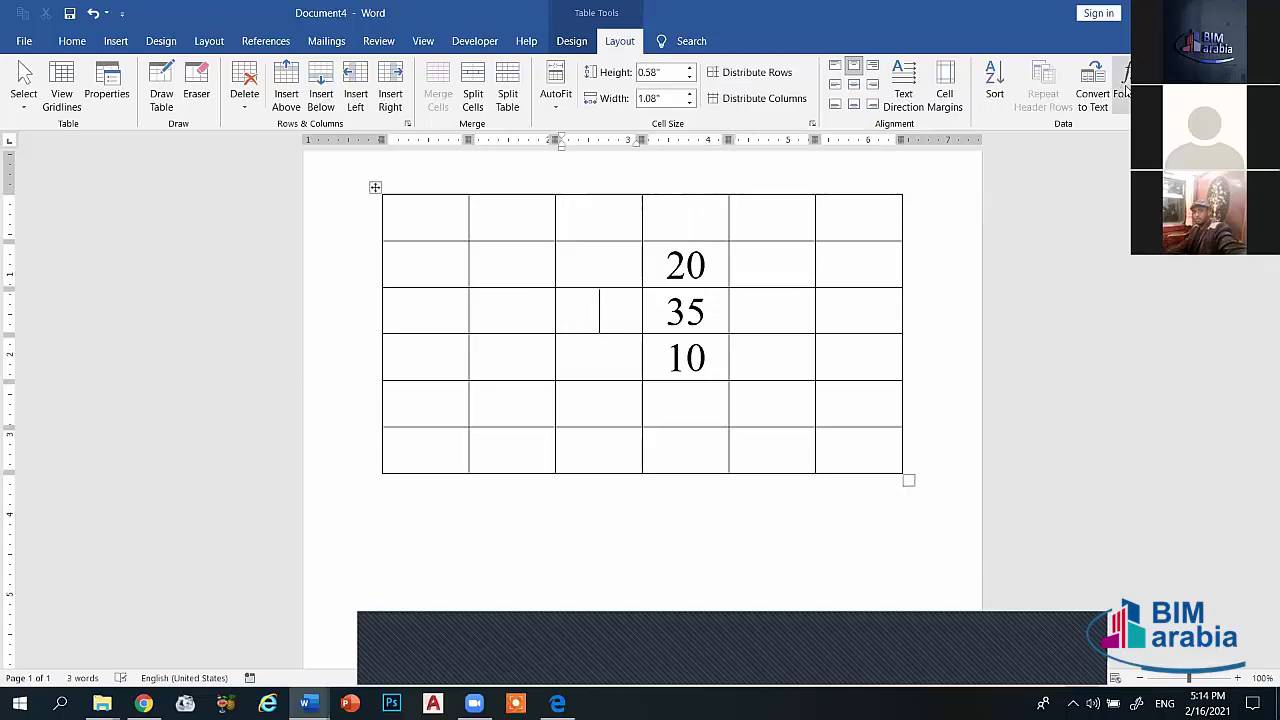
{"action": "left_click", "coordinate": [1127, 92]}
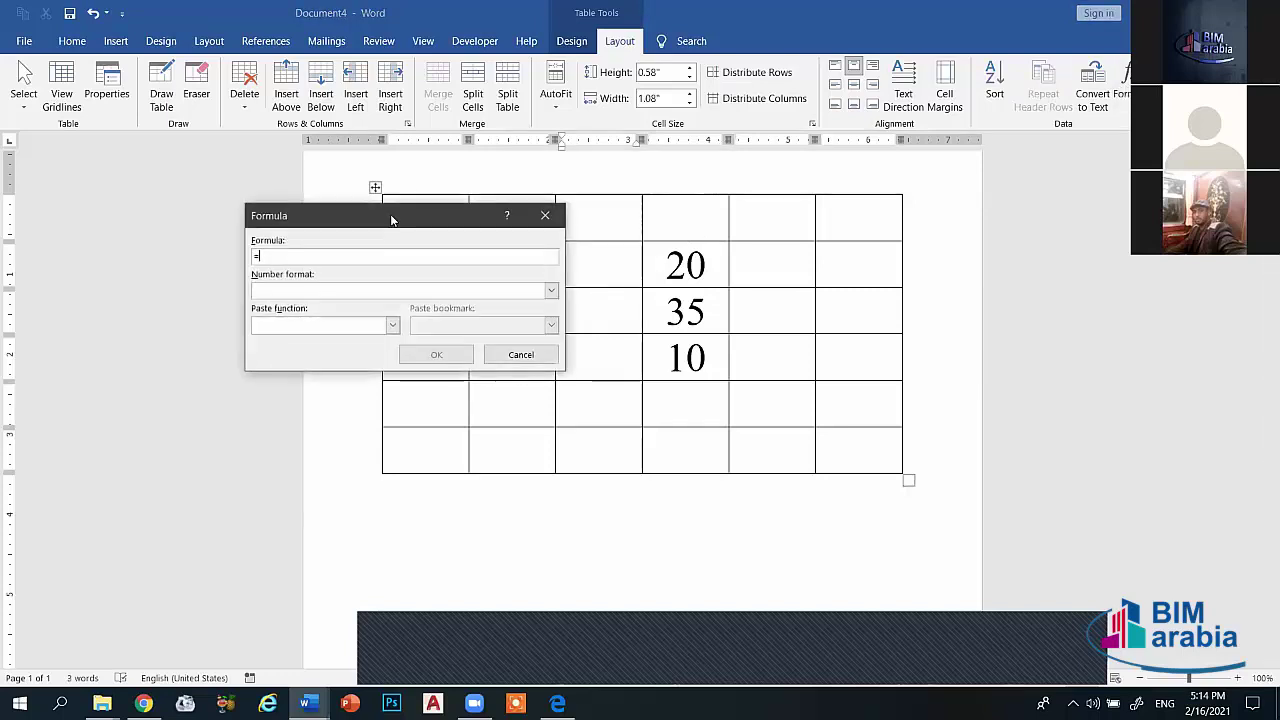
{"action": "type", "text": "=sum"}
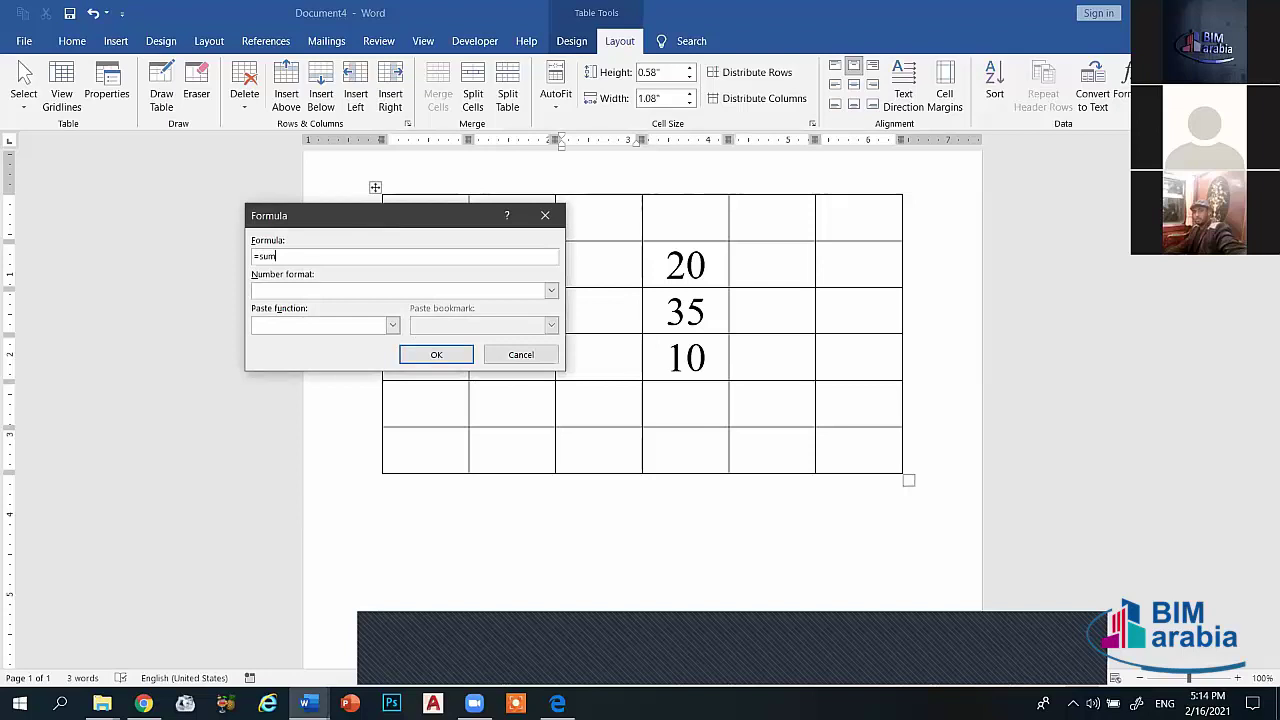
{"action": "type", "text": "("}
{"action": "type", "text": "right"}
{"action": "type", "text": ")"}
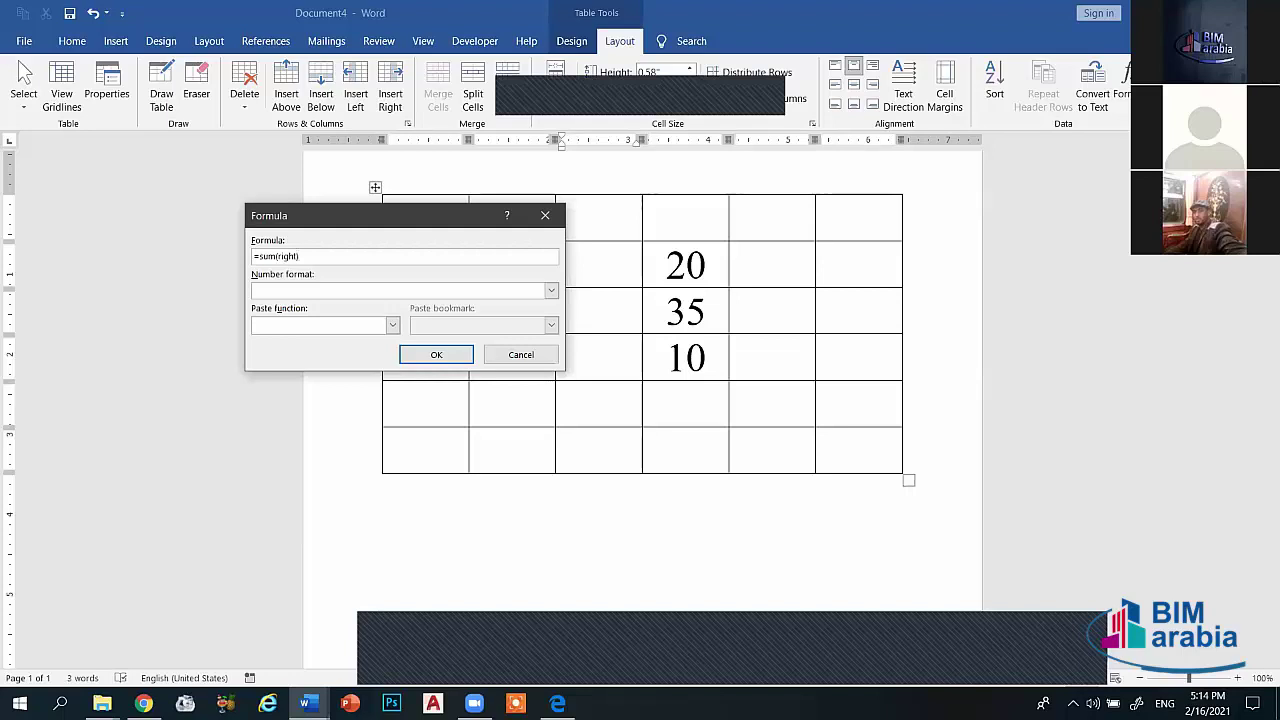
{"action": "left_click", "coordinate": [427, 352]}
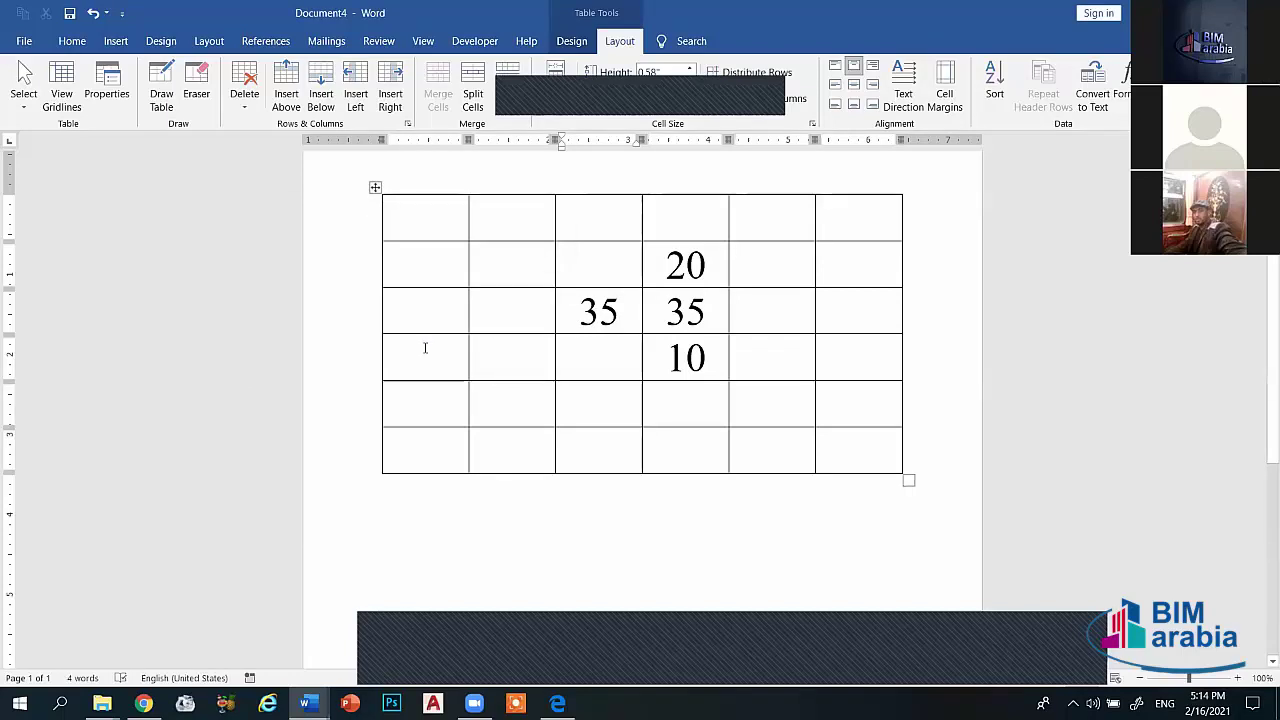
{"action": "key", "text": "ctrl+z"}
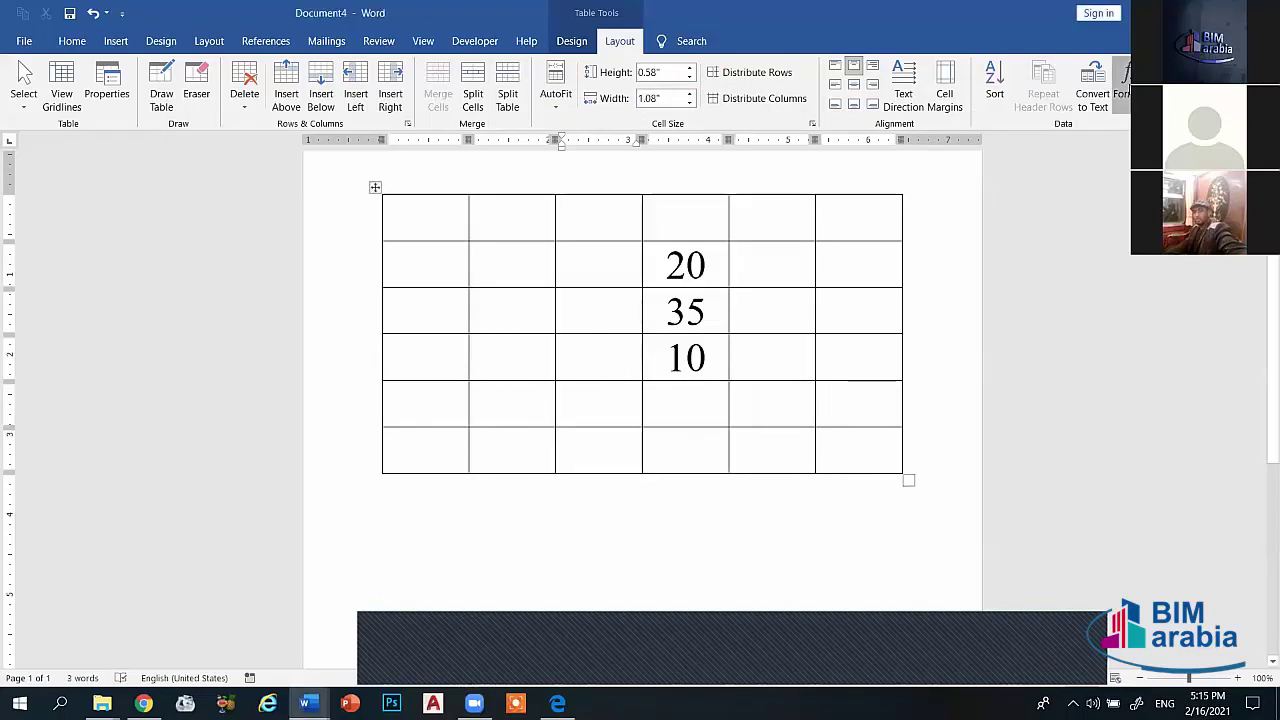
Step: Re-enter the =SUM(RIGHT) formula in that cell, giving 35
{"action": "left_click", "coordinate": [1125, 85]}
{"action": "type", "text": "s"}
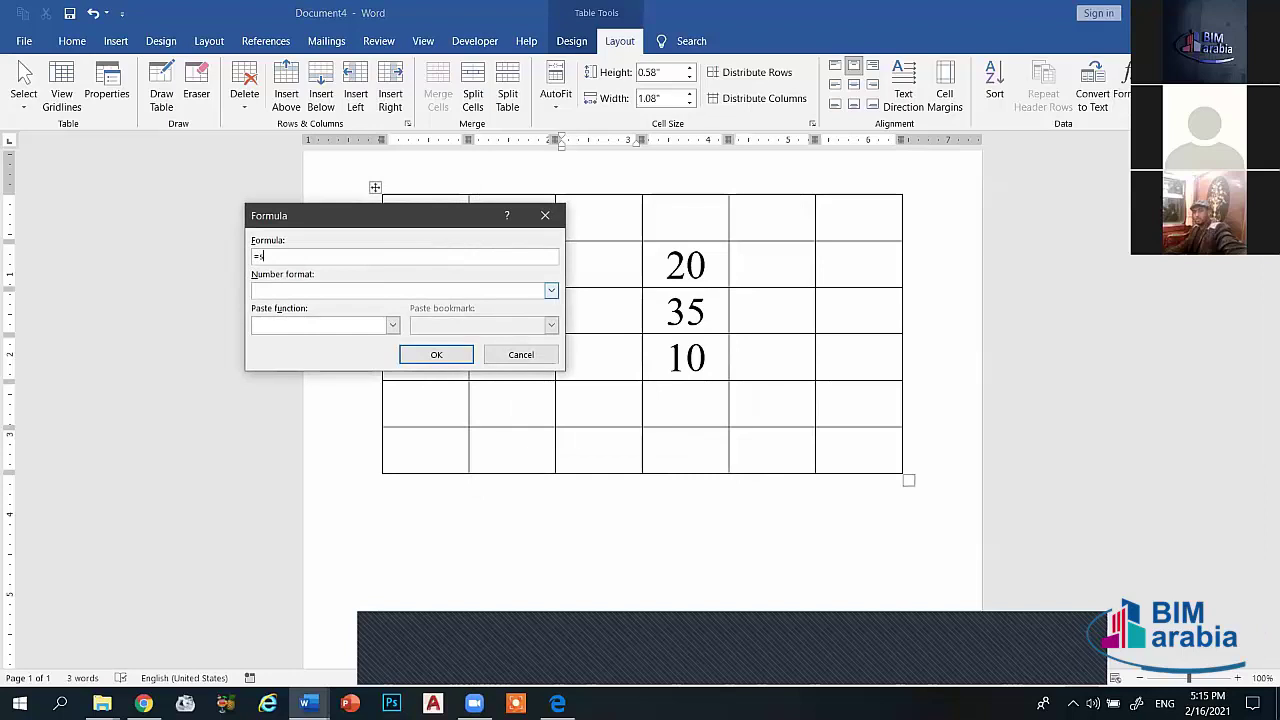
{"action": "type", "text": "um"}
{"action": "left_click", "coordinate": [683, 245]}
{"action": "type", "text": "(rig"}
{"action": "type", "text": "ht)"}
{"action": "left_click", "coordinate": [452, 358]}
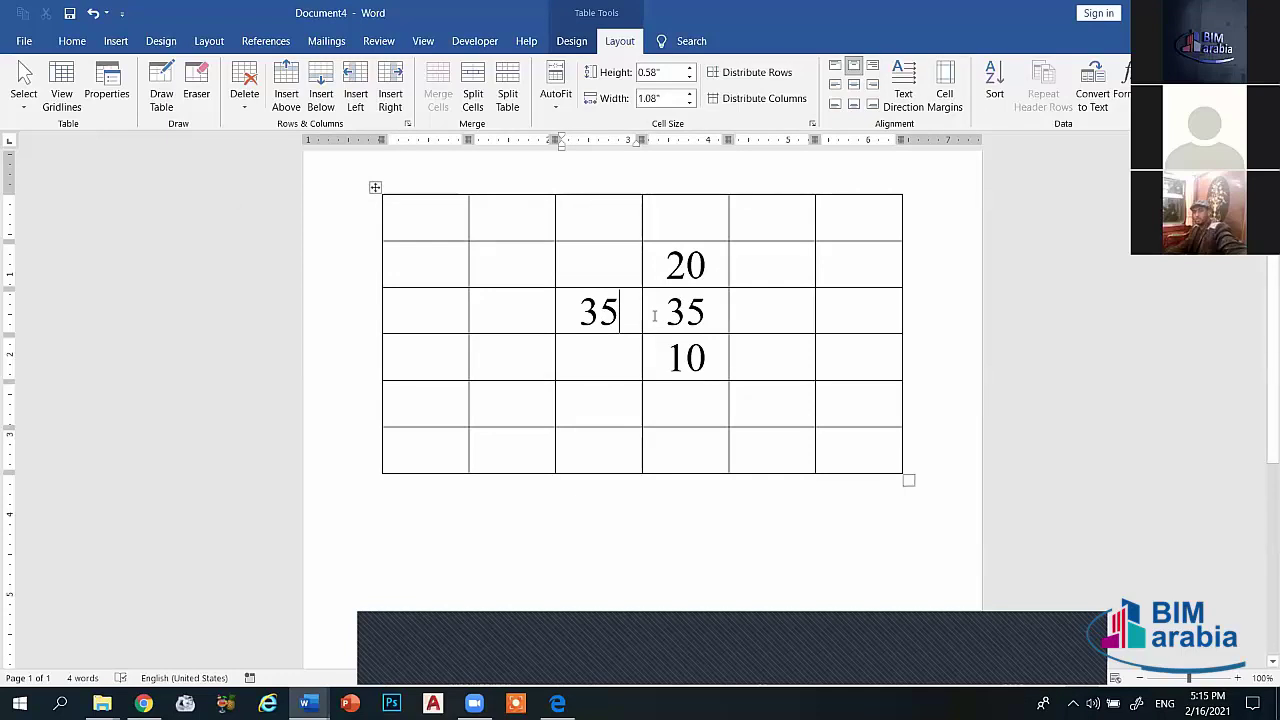
Step: Type 20 and 10 into the cells right of 35
{"action": "left_click", "coordinate": [758, 322]}
{"action": "type", "text": "20"}
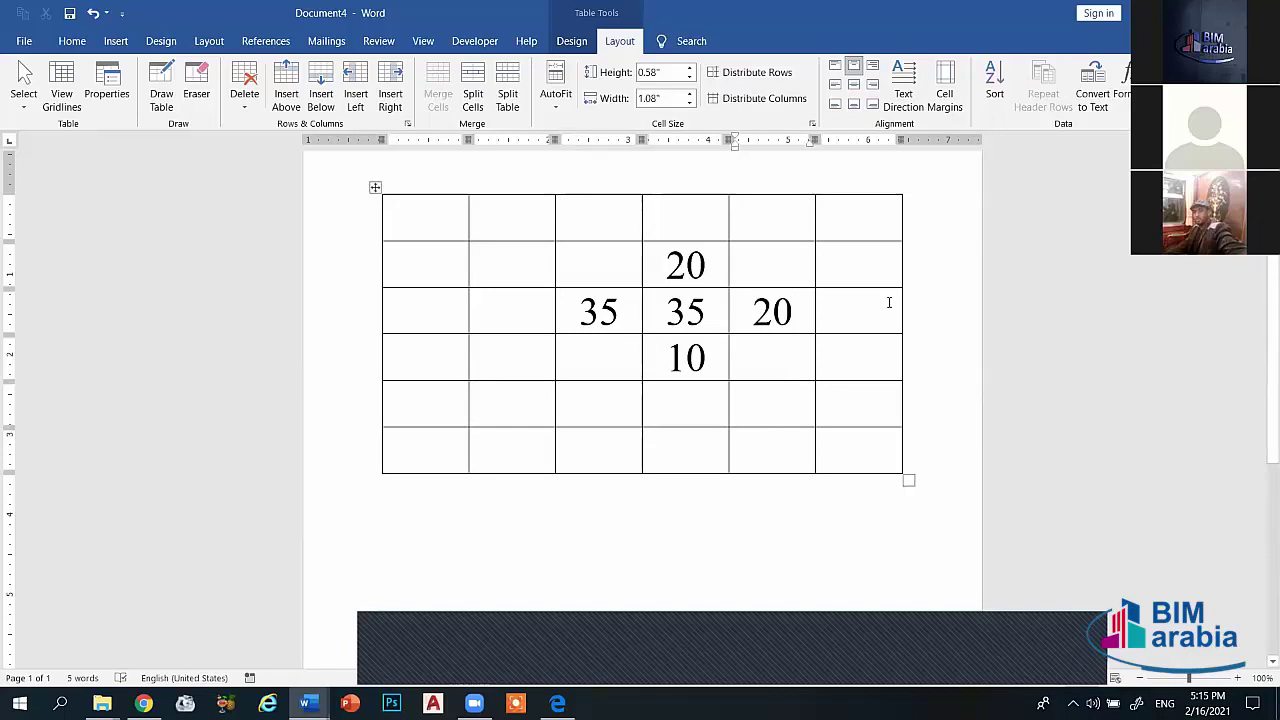
{"action": "left_click", "coordinate": [868, 312]}
{"action": "type", "text": "10"}
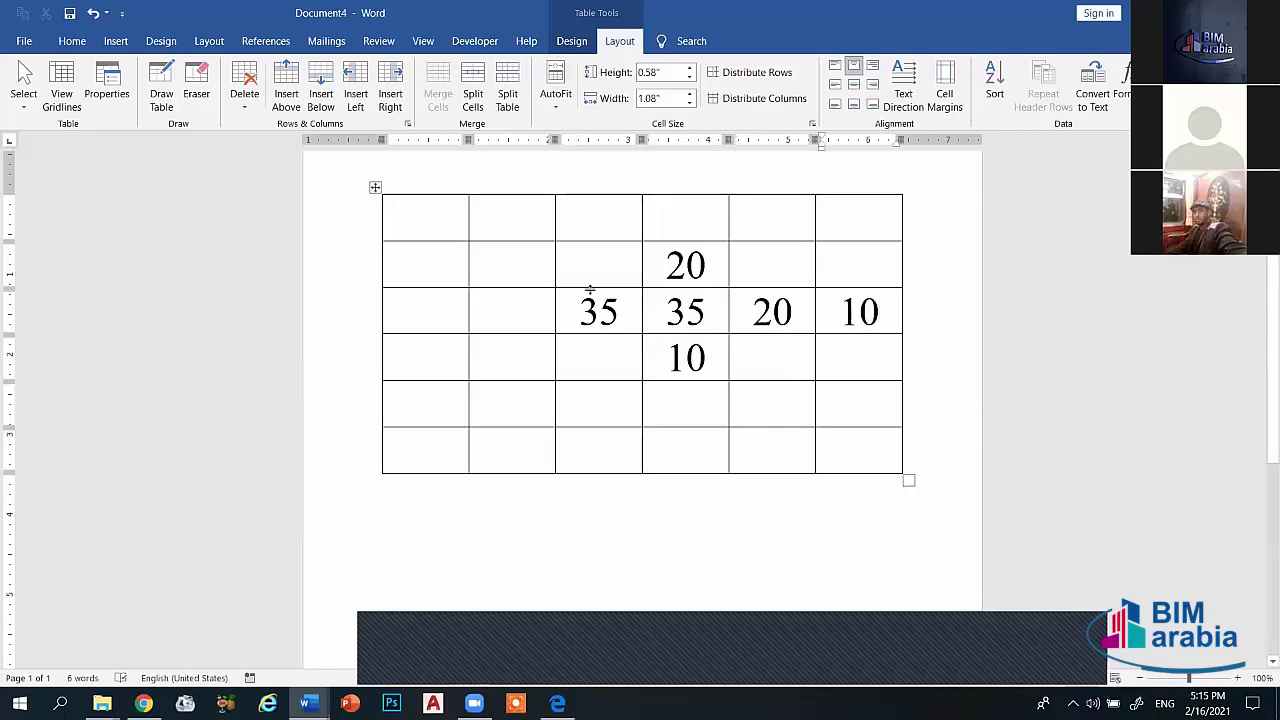
Step: Replace the left 35 with a SUM formula giving 65
{"action": "double_click", "coordinate": [588, 310]}
{"action": "key", "text": "Delete"}
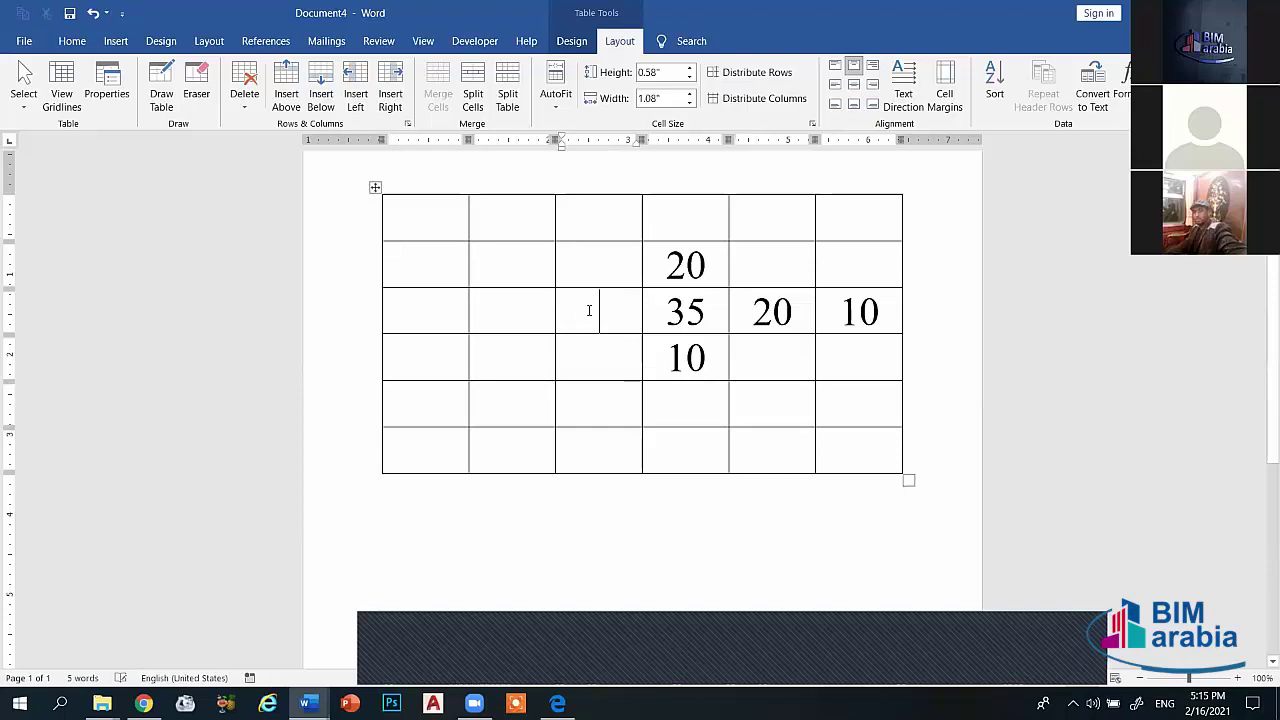
{"action": "left_click", "coordinate": [1124, 82]}
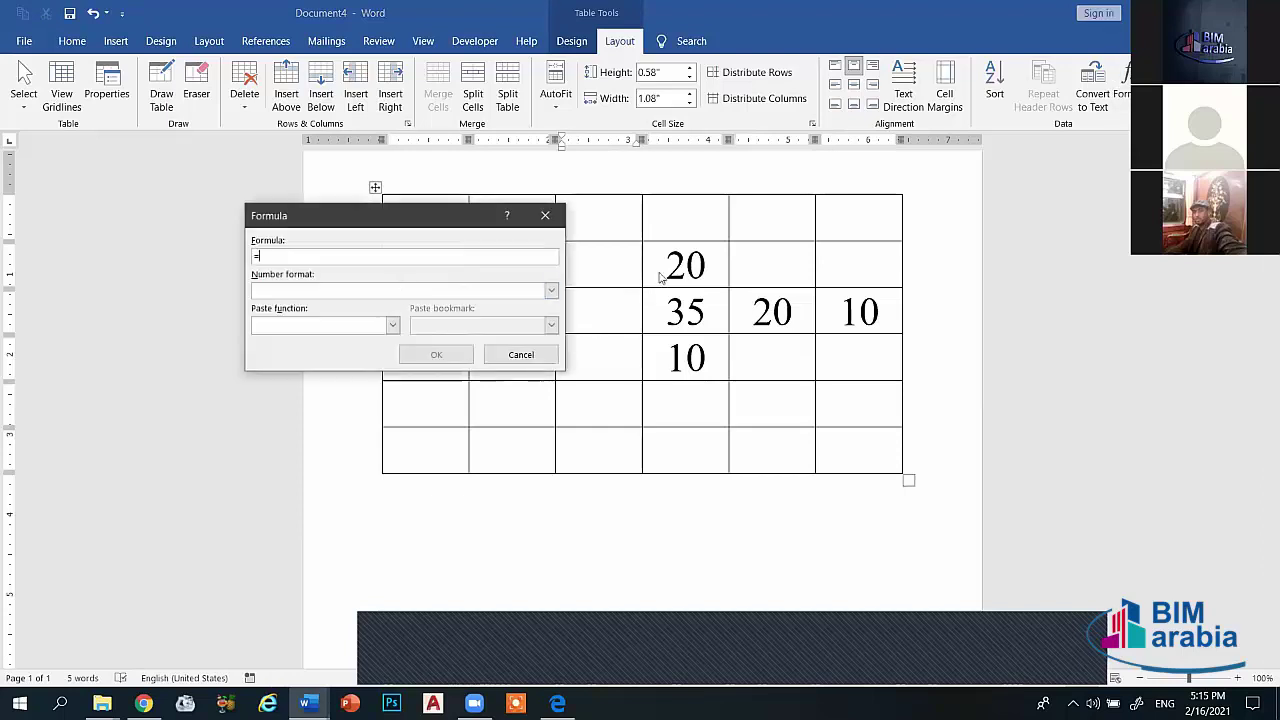
{"action": "type", "text": "su"}
{"action": "type", "text": "m(right"}
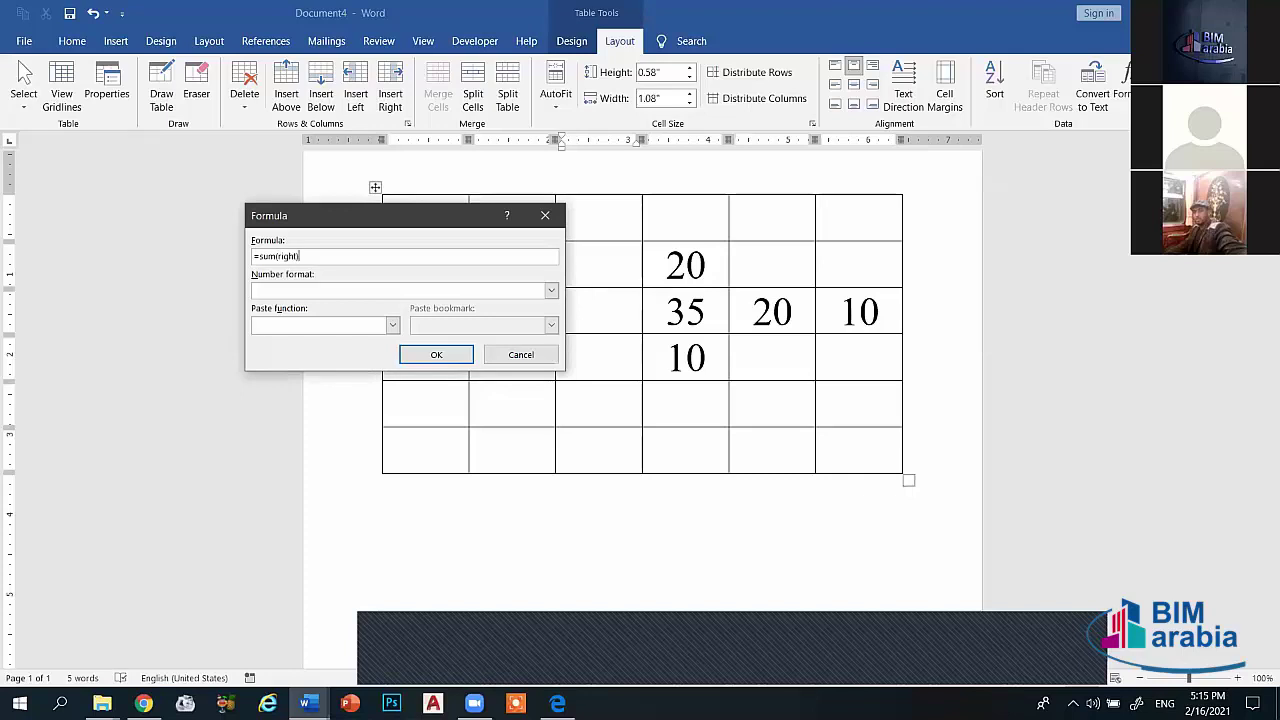
{"action": "left_click", "coordinate": [436, 356]}
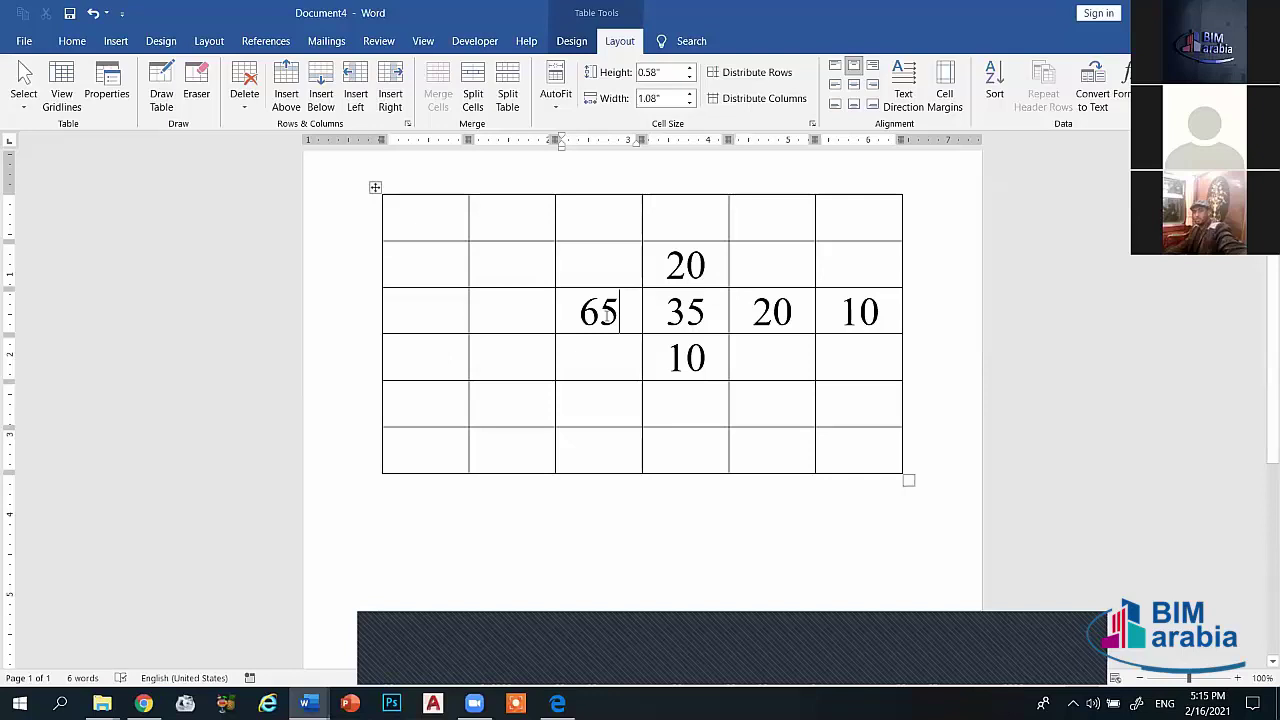
Step: Delete the 65 and begin an =AVERAGE(RIGHT) formula in that cell
{"action": "double_click", "coordinate": [606, 314]}
{"action": "key", "text": "Delete"}
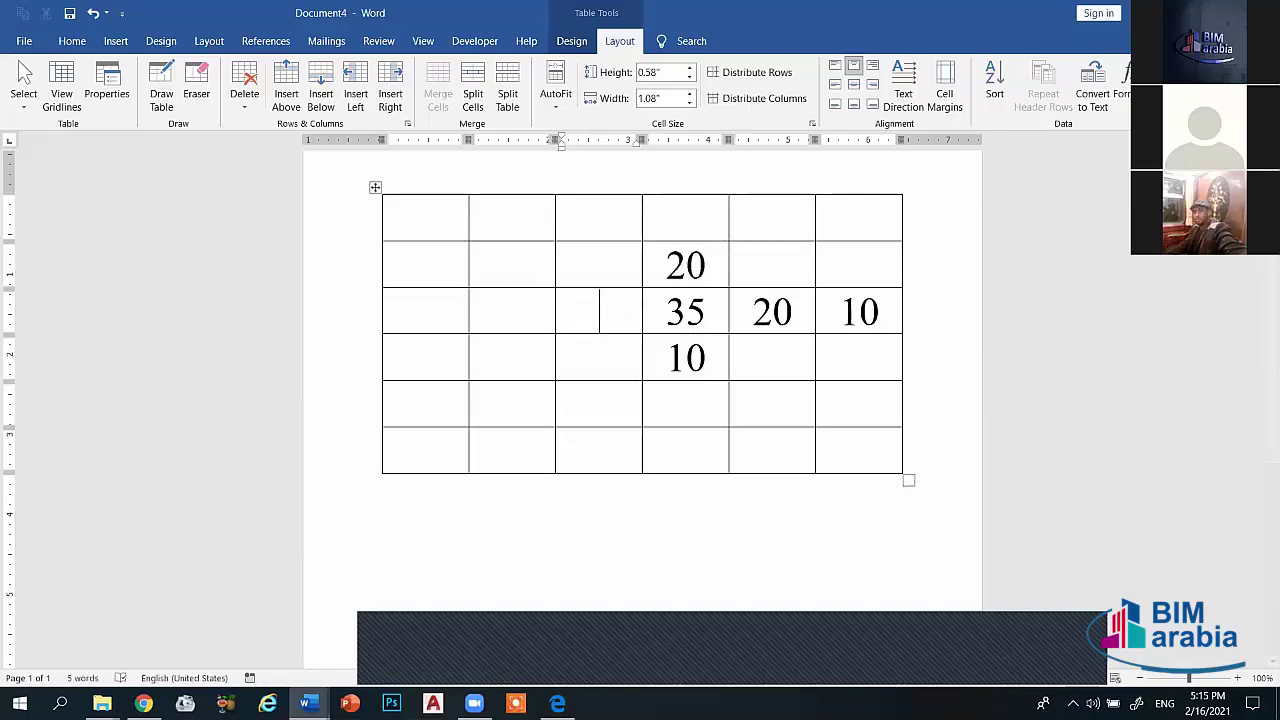
{"action": "left_click", "coordinate": [1122, 80]}
{"action": "type", "text": "=average"}
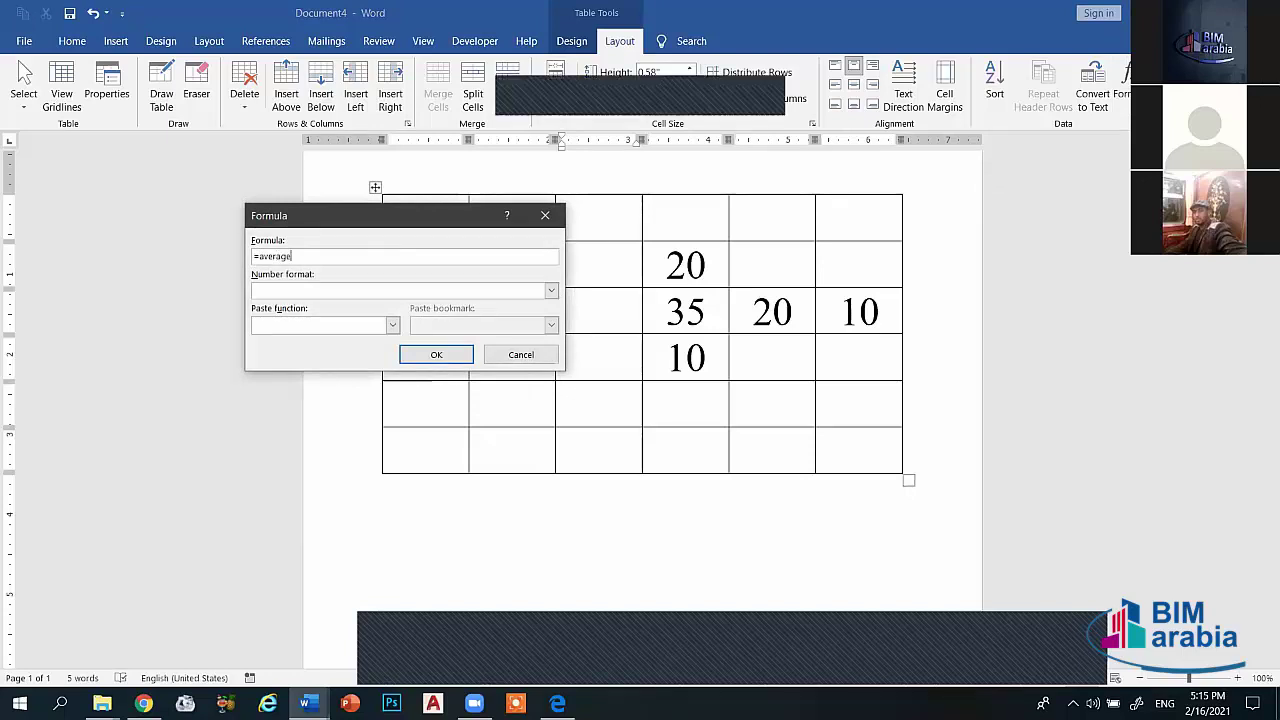
{"action": "type", "text": "("}
{"action": "type", "text": "gh"}
{"action": "type", "text": ")"}
Step: Show the average 21.67, undo it, then insert =MAX(RIGHT) giving 35
{"action": "left_click", "coordinate": [435, 358]}
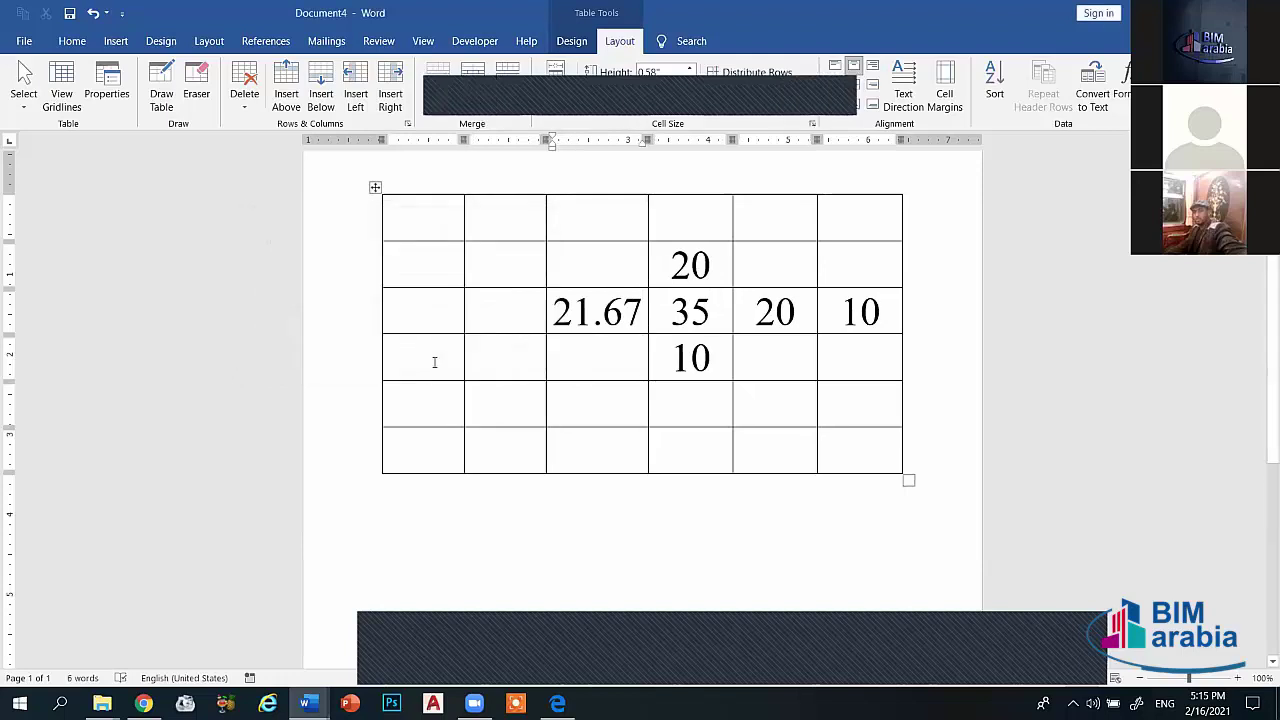
{"action": "key", "text": "ctrl+z"}
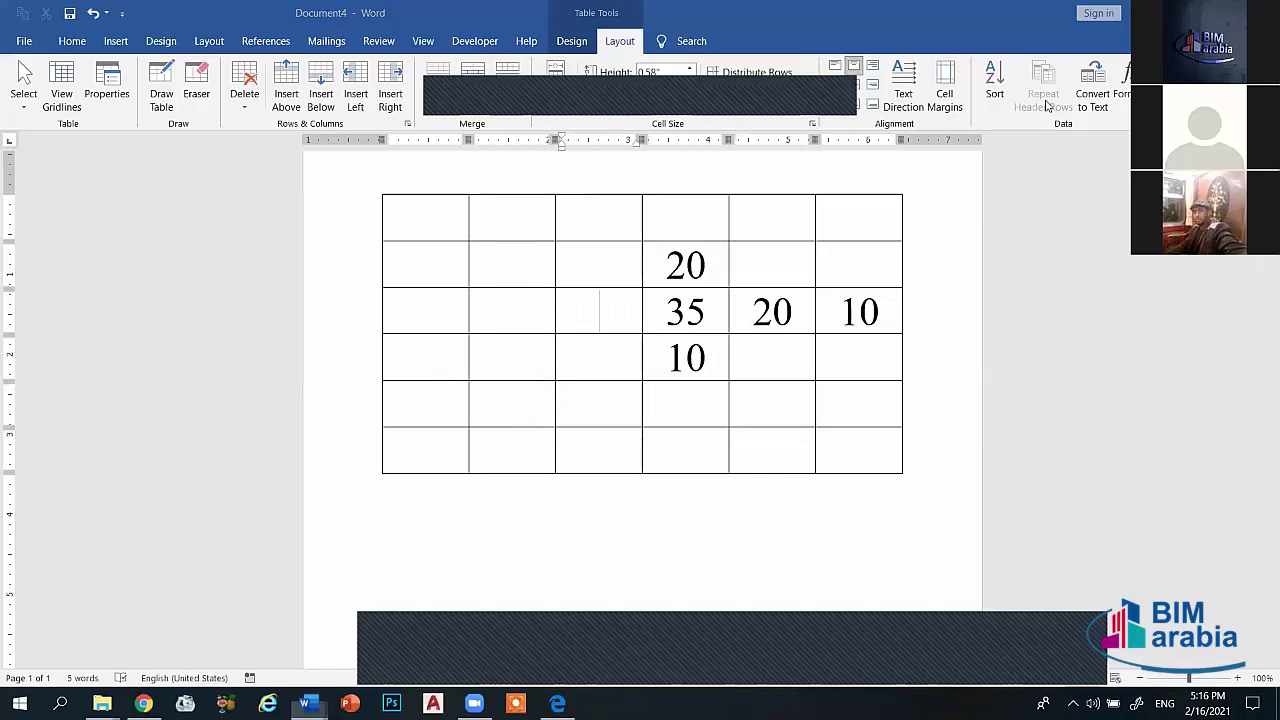
{"action": "left_click", "coordinate": [1122, 85]}
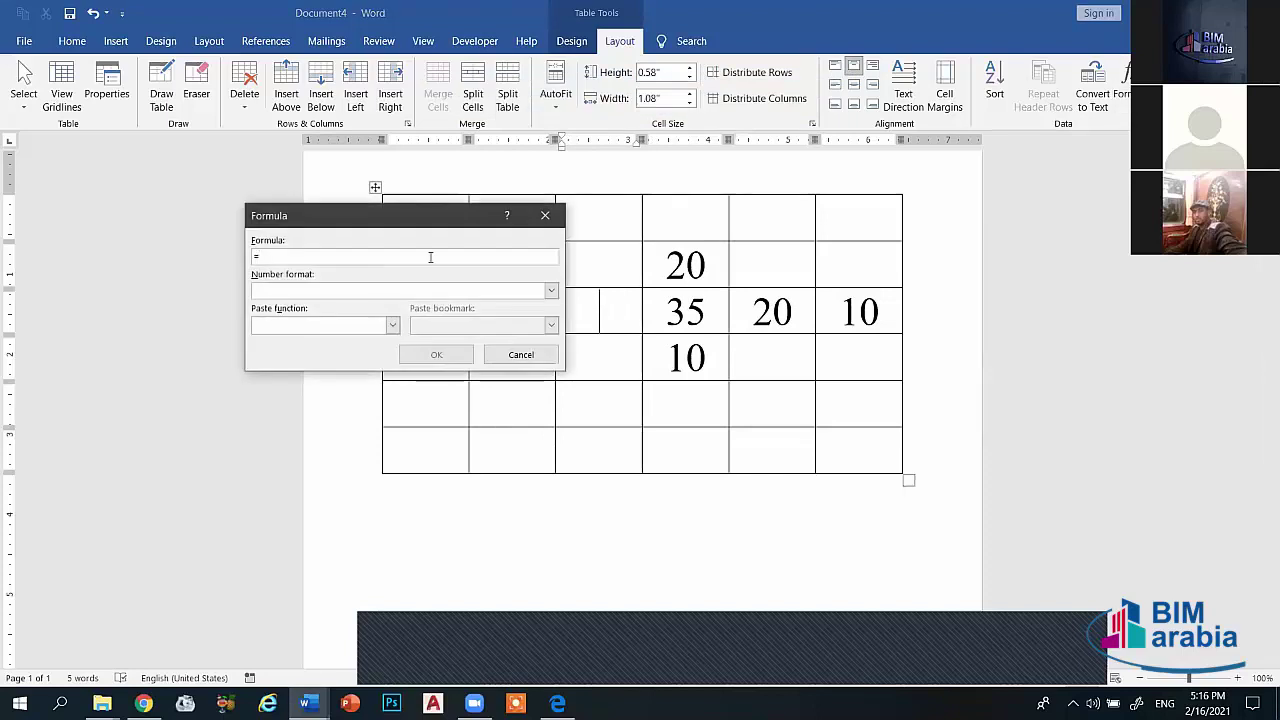
{"action": "type", "text": "max(rig"}
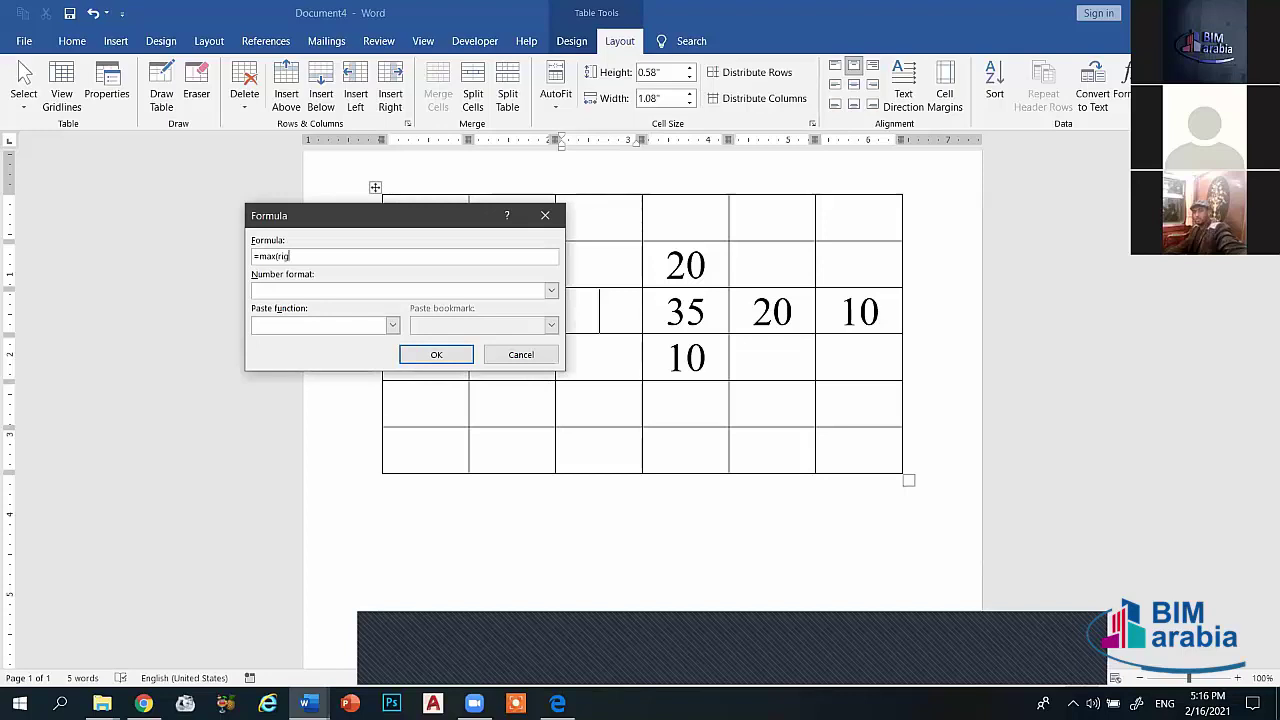
{"action": "type", "text": "ht)"}
{"action": "left_click", "coordinate": [436, 355]}
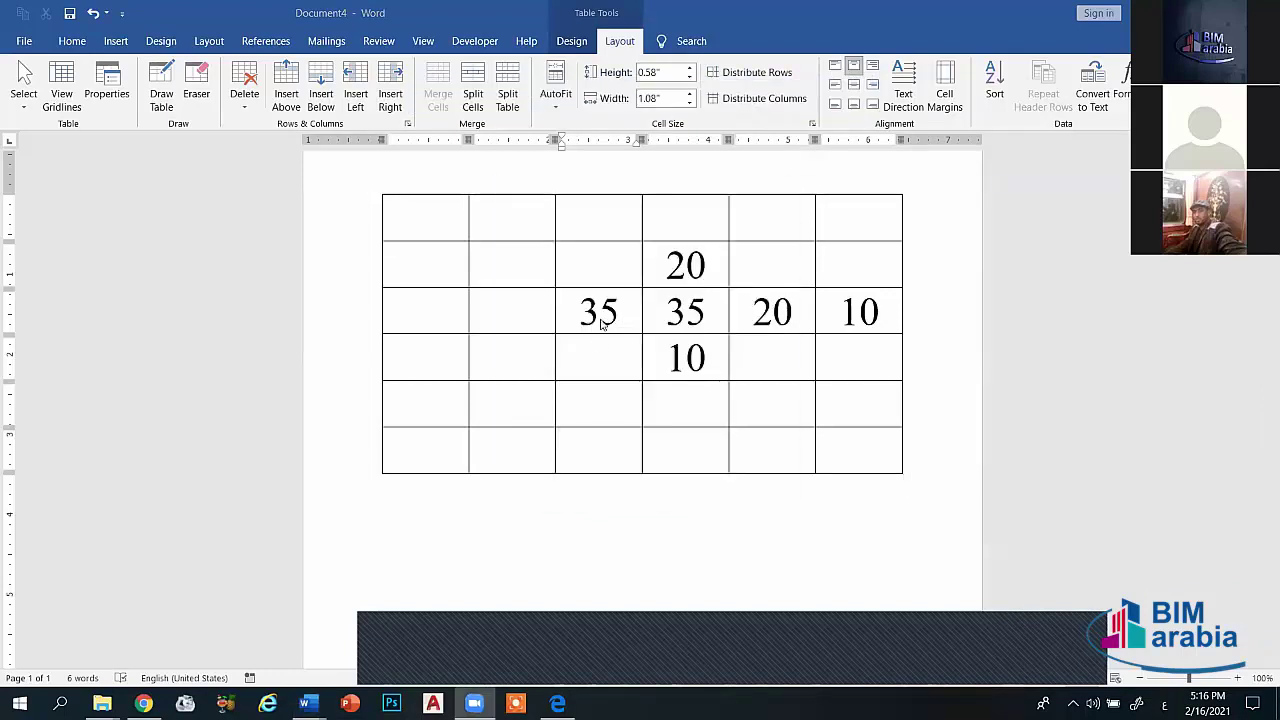
Step: Delete the 35 result from the first cell of row three
{"action": "double_click", "coordinate": [599, 313]}
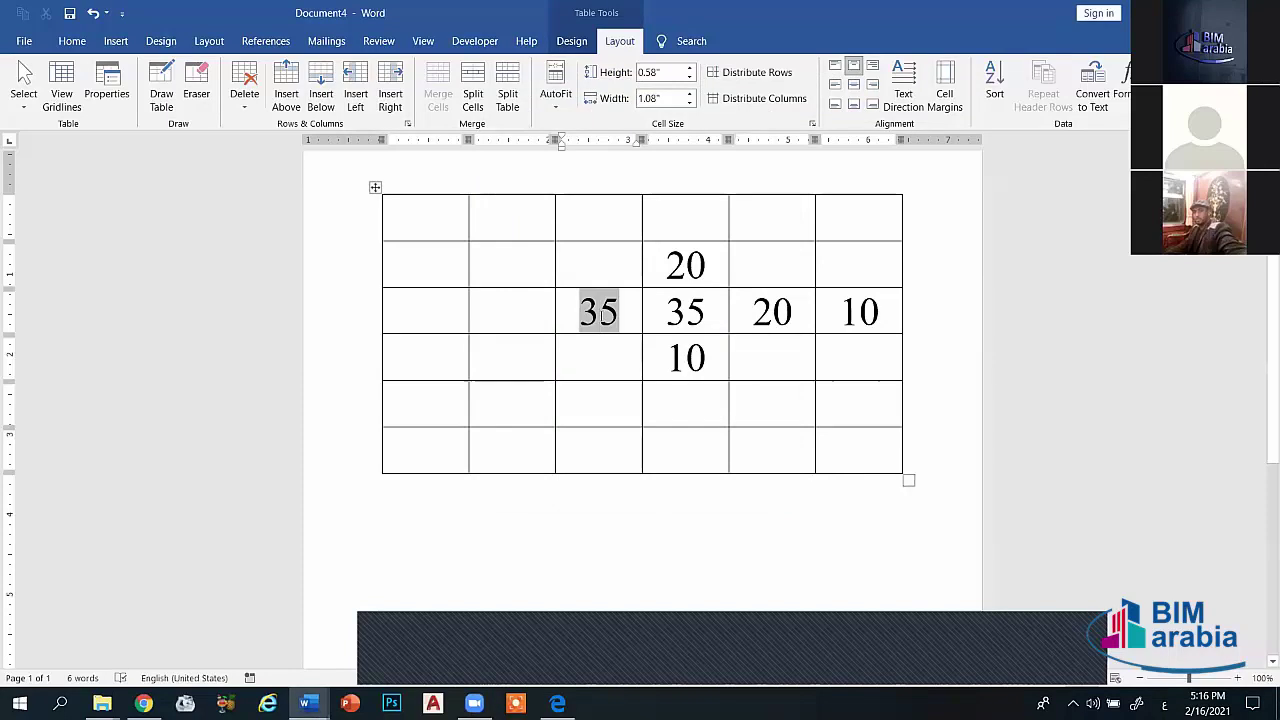
{"action": "type", "text": "5"}
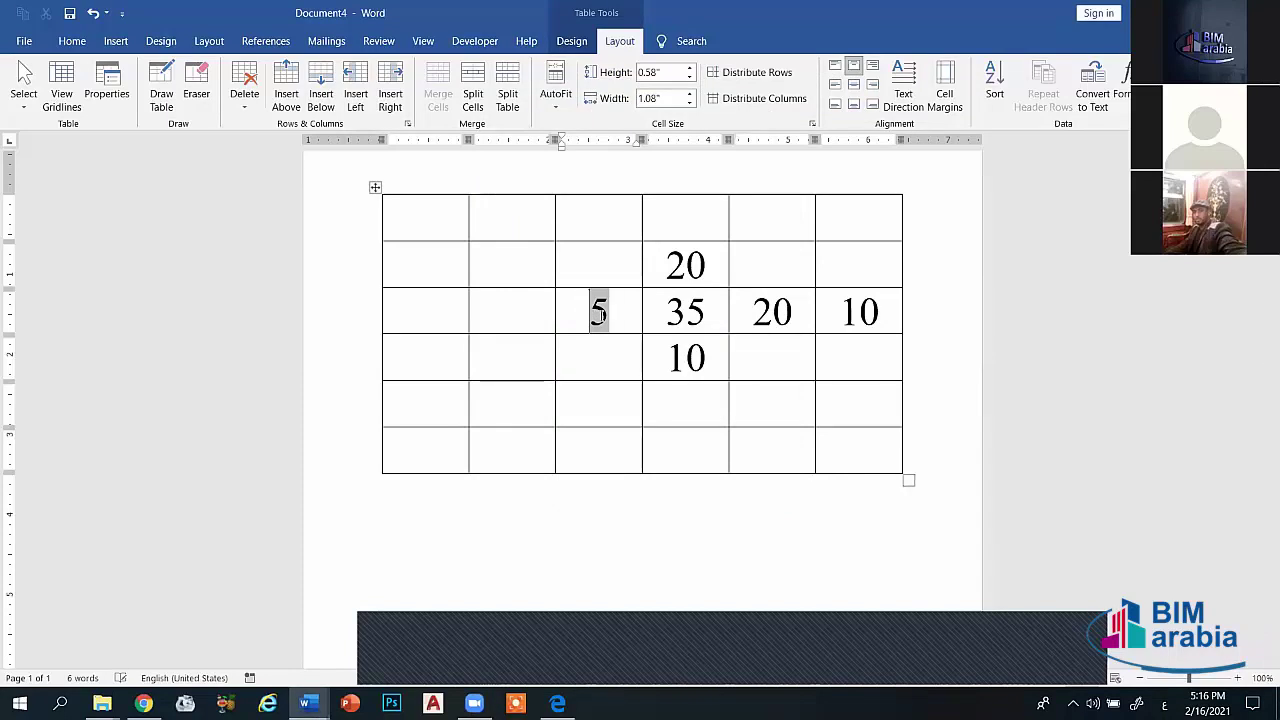
{"action": "left_click_drag", "start_coordinate": [510, 313], "coordinate": [601, 318]}
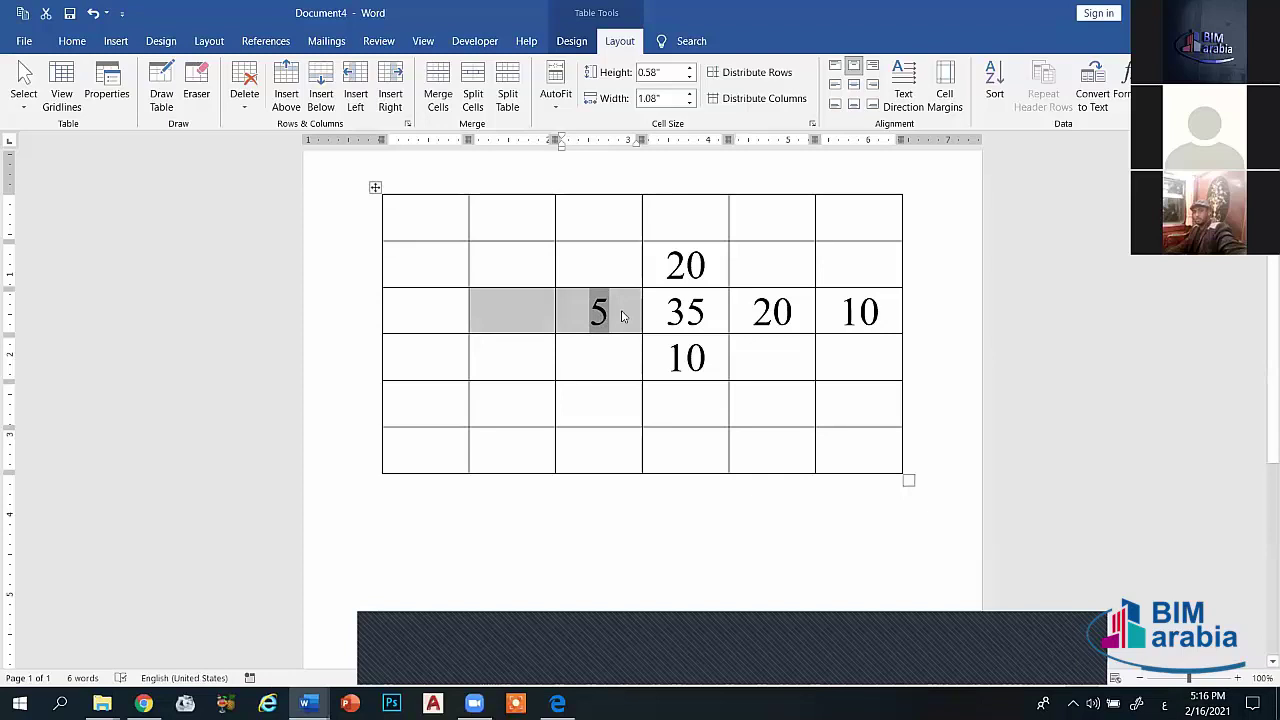
{"action": "left_click", "coordinate": [610, 314]}
{"action": "double_click", "coordinate": [600, 313]}
{"action": "key", "text": "Delete"}
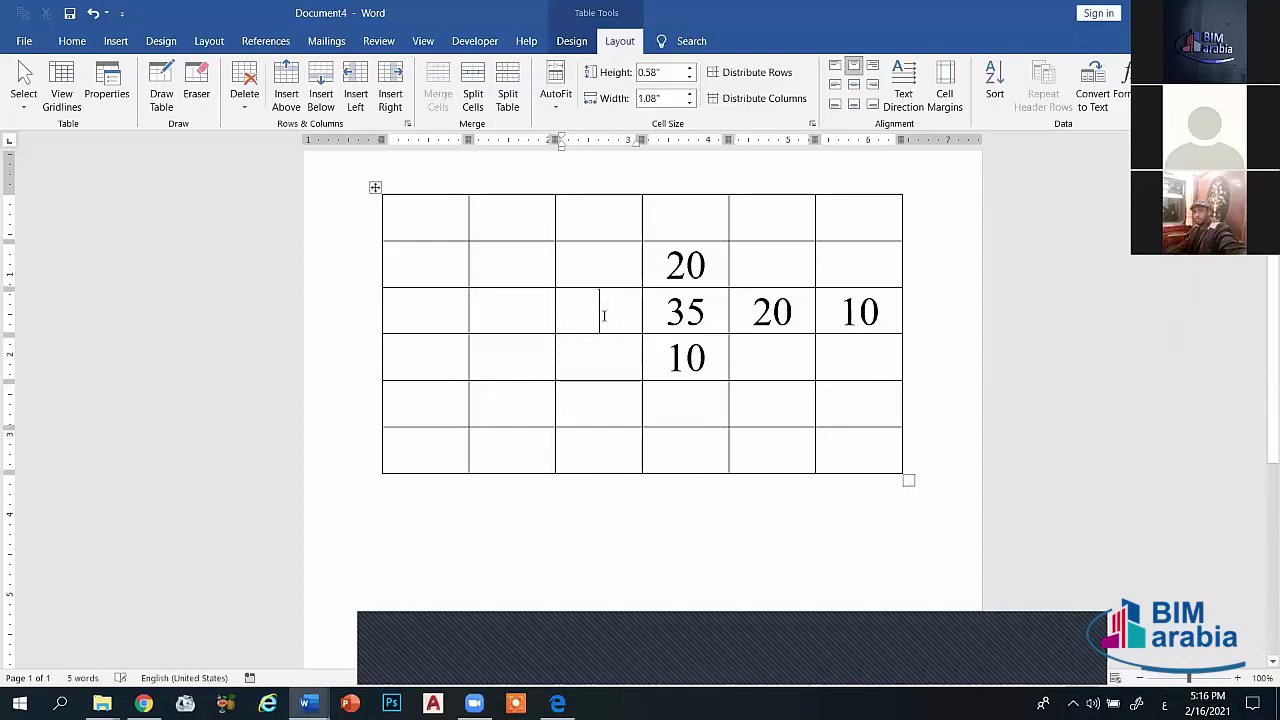
Step: Start a formula in the emptied cell and enter =sum(rig with the English keyboard
{"action": "left_click", "coordinate": [1125, 85]}
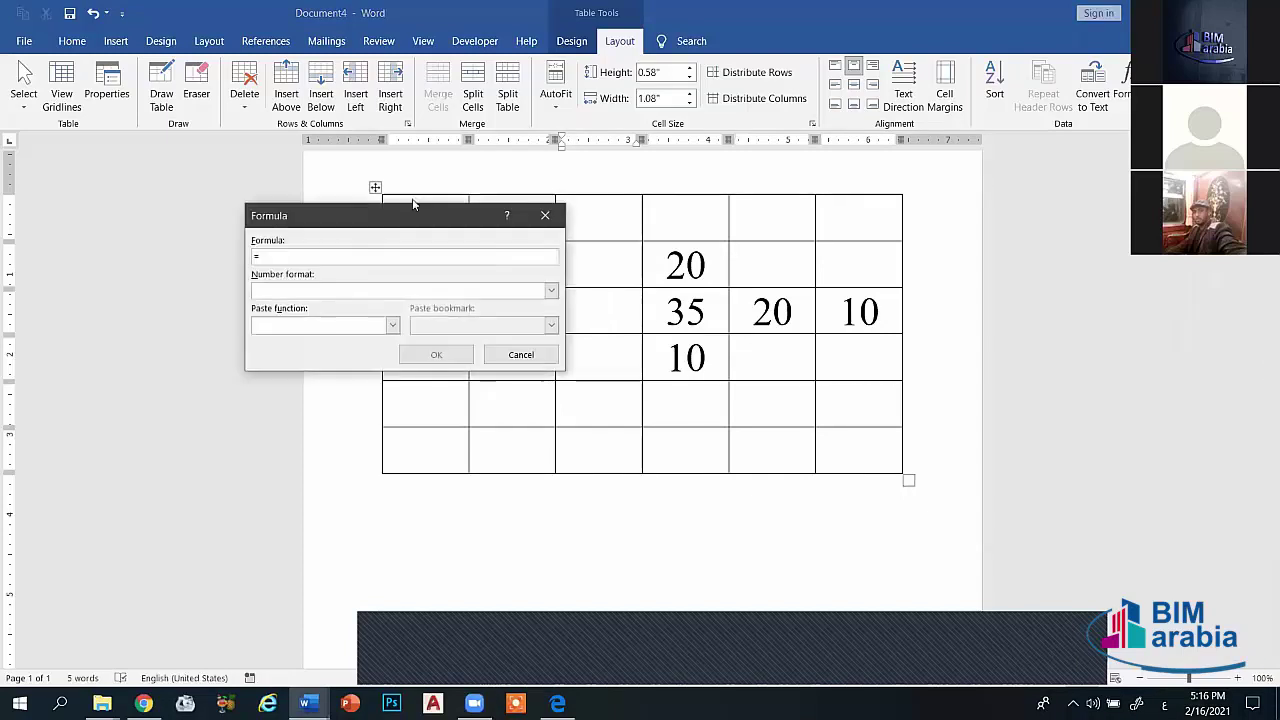
{"action": "key", "text": "ctrl+shift"}
{"action": "key", "text": "alt+shift"}
{"action": "type", "text": "="}
{"action": "type", "text": "sum"}
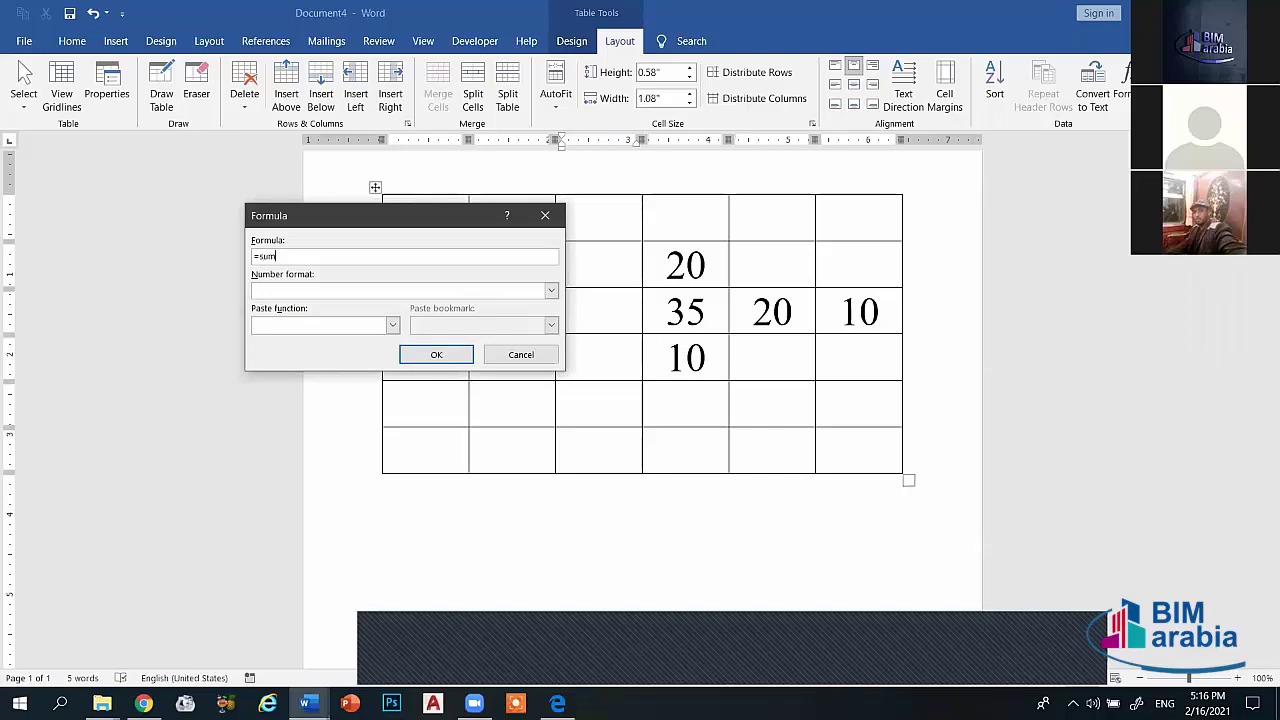
{"action": "type", "text": "("}
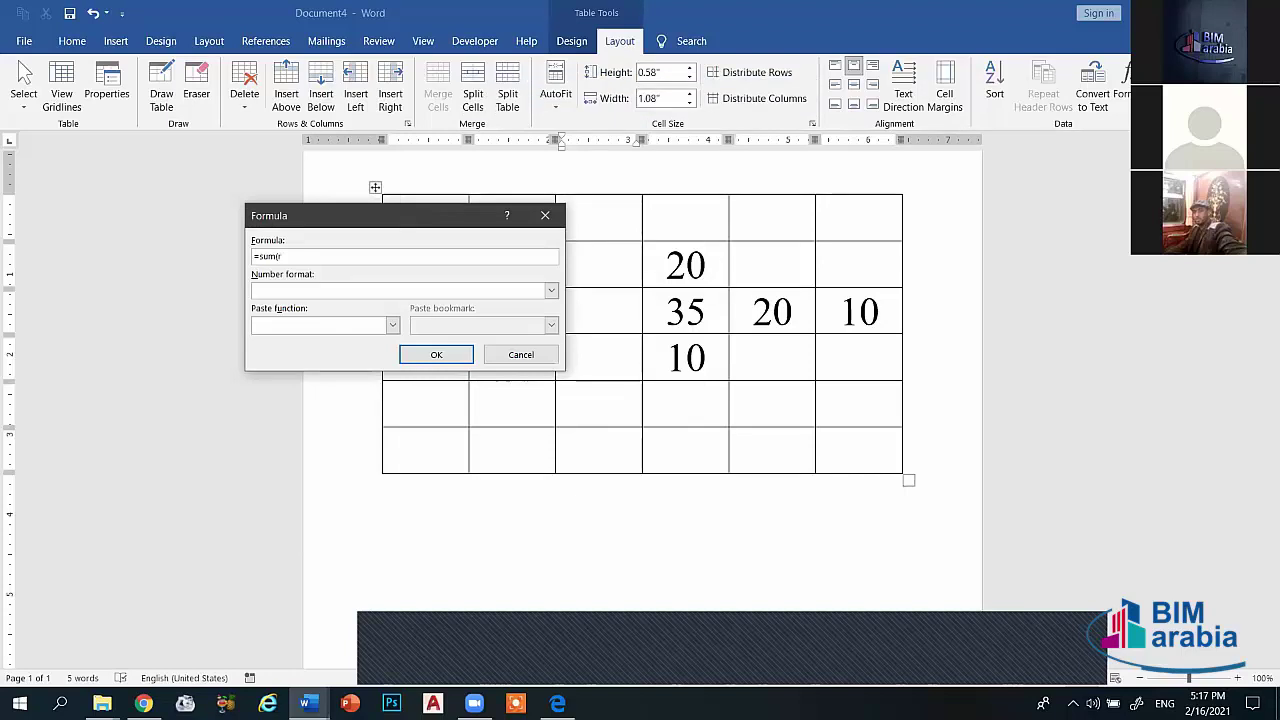
{"action": "type", "text": "rig"}
Step: Try the AVERAGE, MAX and MIN functions on (right) in the formula
{"action": "key", "text": "Left"}
{"action": "key", "text": "Left"}
{"action": "key", "text": "Left"}
{"action": "key", "text": "BackSpace"}
{"action": "key", "text": "BackSpace"}
{"action": "key", "text": "BackSpace"}
{"action": "type", "text": "avera"}
{"action": "type", "text": "ge"}
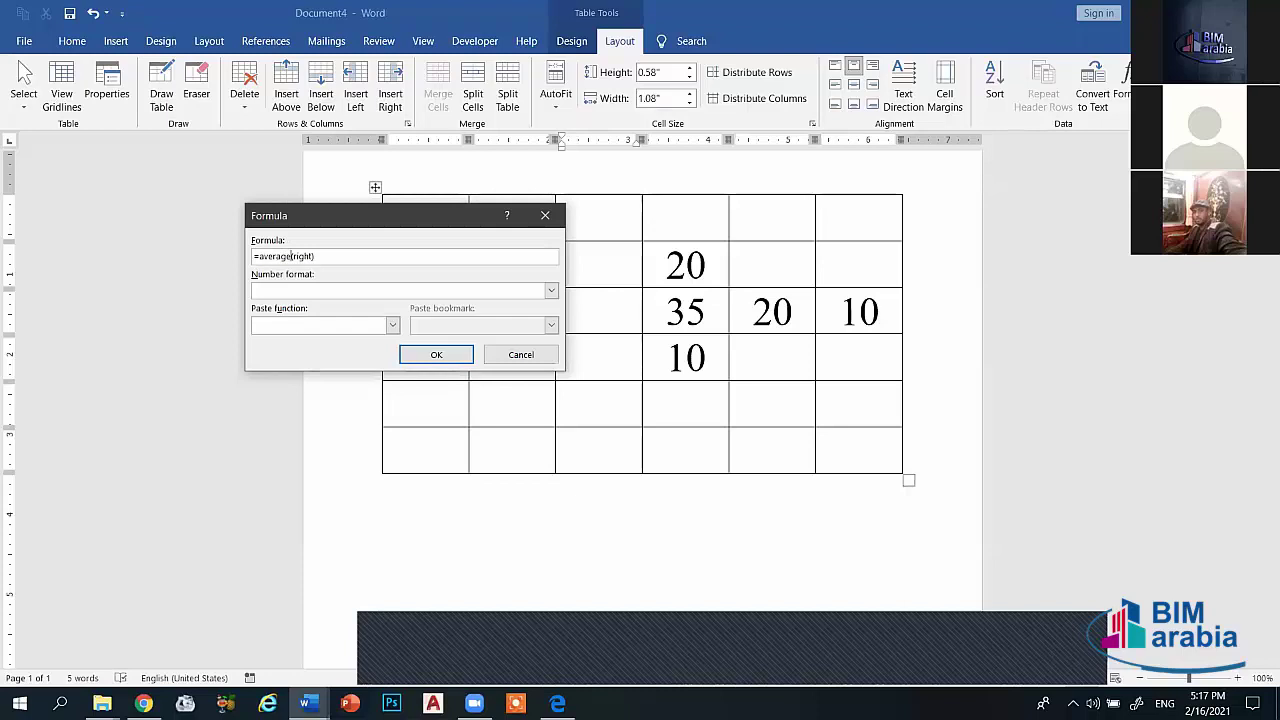
{"action": "key", "text": "BackSpace"}
{"action": "key", "text": "BackSpace"}
{"action": "key", "text": "BackSpace"}
{"action": "key", "text": "BackSpace"}
{"action": "key", "text": "BackSpace"}
{"action": "key", "text": "BackSpace"}
{"action": "key", "text": "BackSpace"}
{"action": "type", "text": "max"}
{"action": "key", "text": "BackSpace"}
{"action": "key", "text": "BackSpace"}
{"action": "type", "text": "in"}
{"action": "key", "text": "BackSpace"}
{"action": "key", "text": "BackSpace"}
{"action": "key", "text": "BackSpace"}
Step: Try LARGE and SMALL, then insert =count(right), showing 3 in the cell
{"action": "type", "text": "la"}
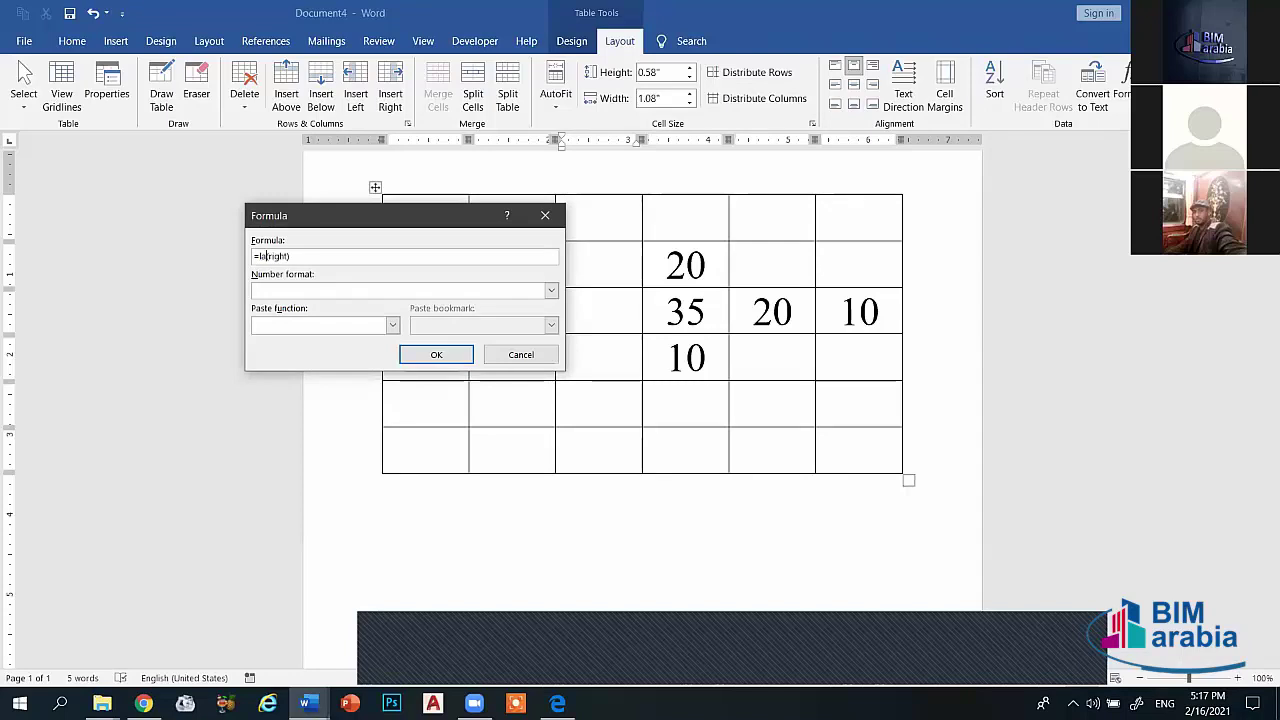
{"action": "type", "text": "rge"}
{"action": "key", "text": "BackSpace"}
{"action": "key", "text": "BackSpace"}
{"action": "key", "text": "BackSpace"}
{"action": "key", "text": "BackSpace"}
{"action": "key", "text": "BackSpace"}
{"action": "type", "text": "smal"}
{"action": "type", "text": "l"}
{"action": "key", "text": "BackSpace"}
{"action": "key", "text": "BackSpace"}
{"action": "key", "text": "BackSpace"}
{"action": "key", "text": "BackSpace"}
{"action": "key", "text": "BackSpace"}
{"action": "type", "text": "count"}
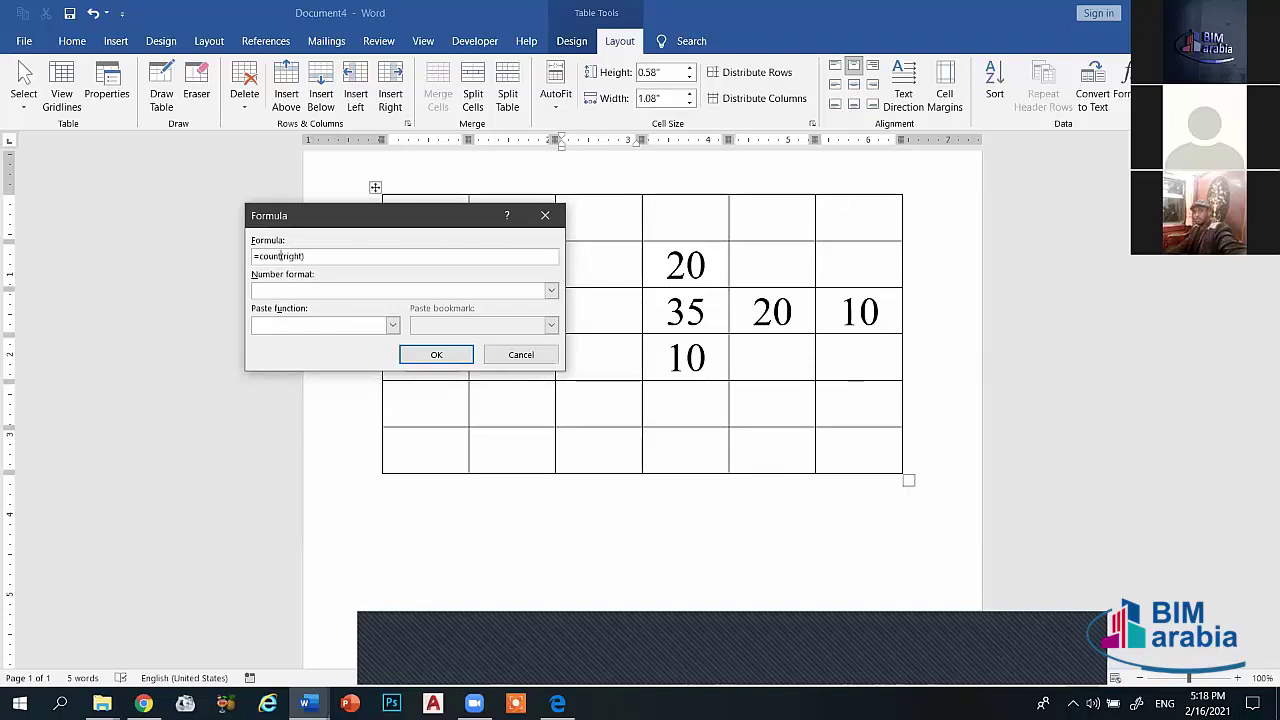
{"action": "left_click", "coordinate": [445, 355]}
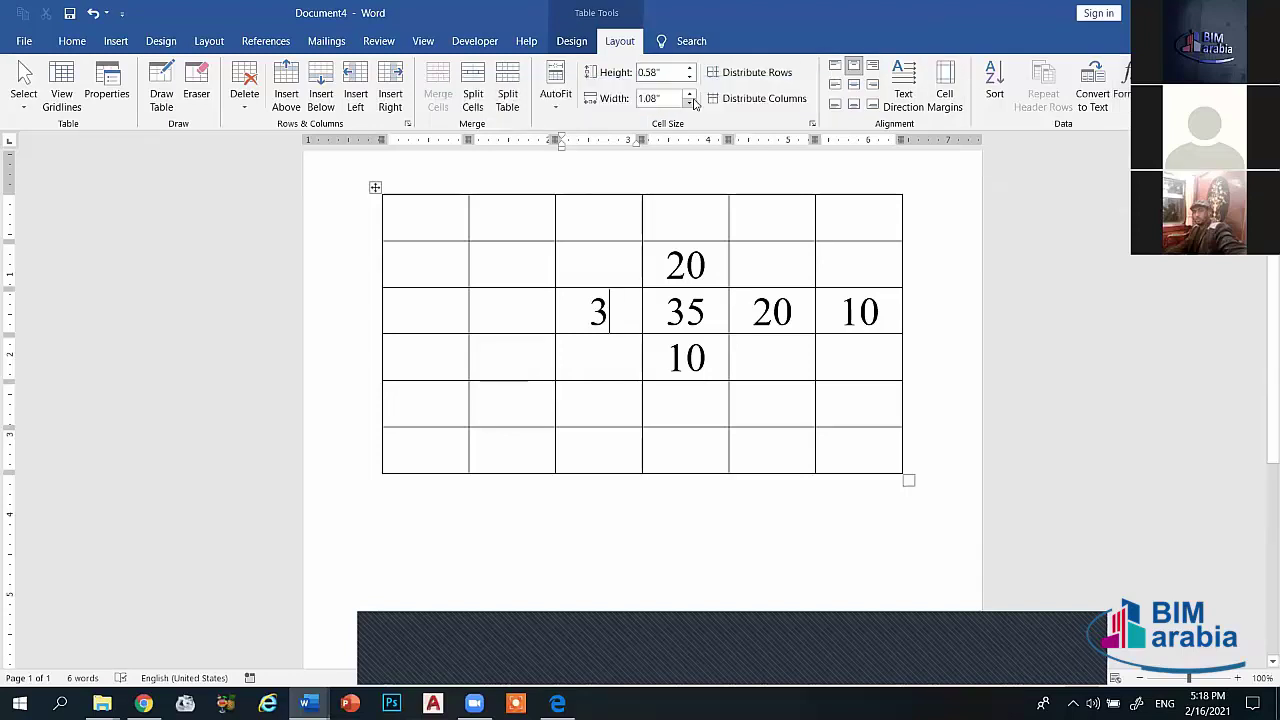
Step: Change 35 to 35,12 and delete the 3 from its neighbouring cell
{"action": "left_click", "coordinate": [701, 316]}
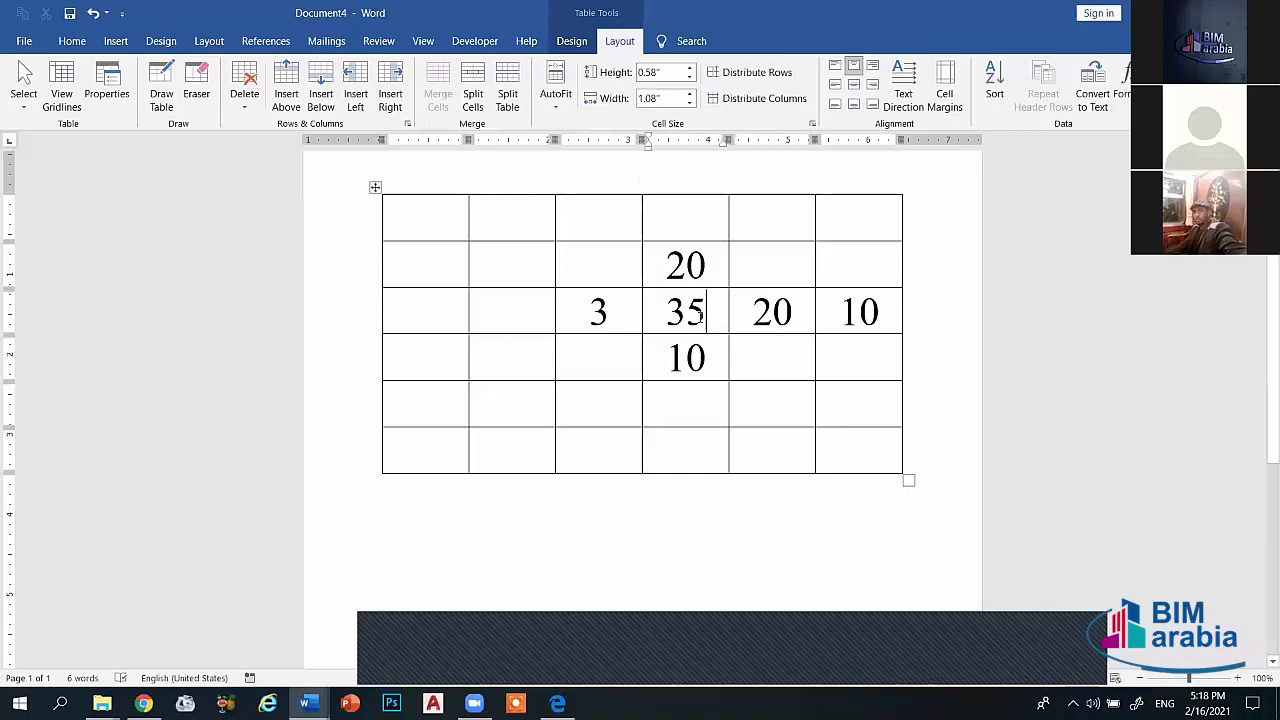
{"action": "type", "text": ","}
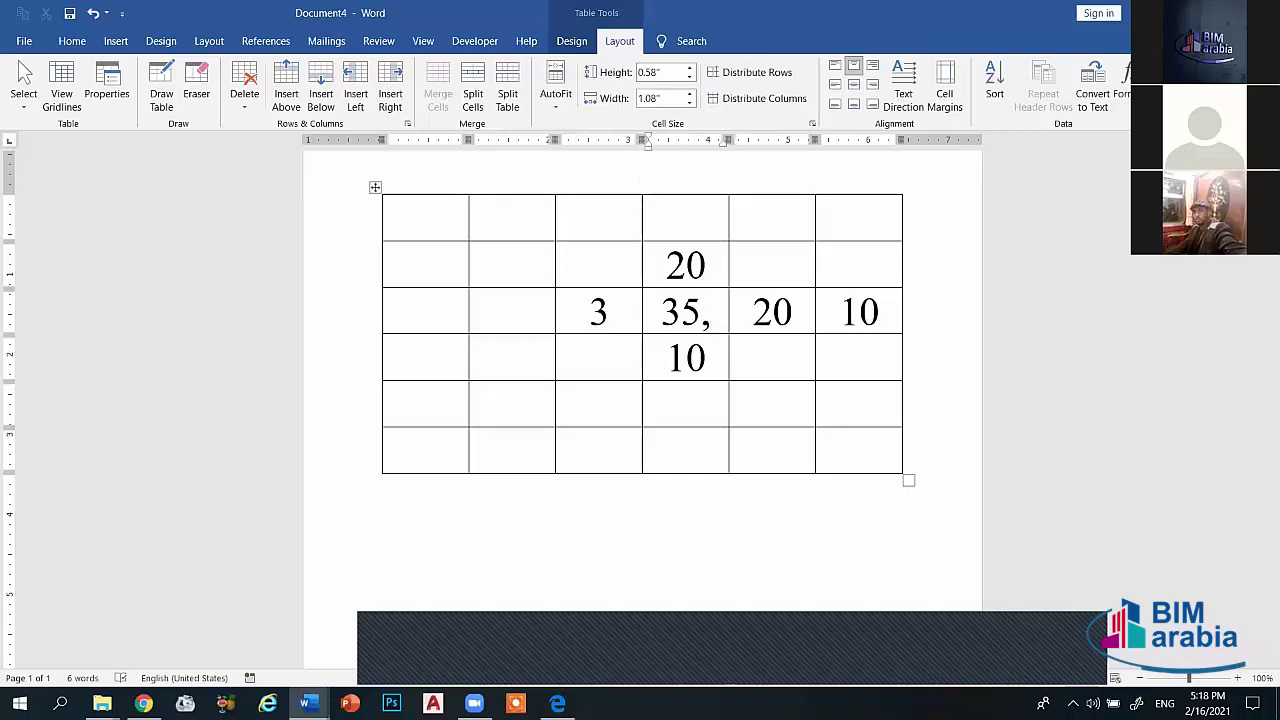
{"action": "type", "text": "12"}
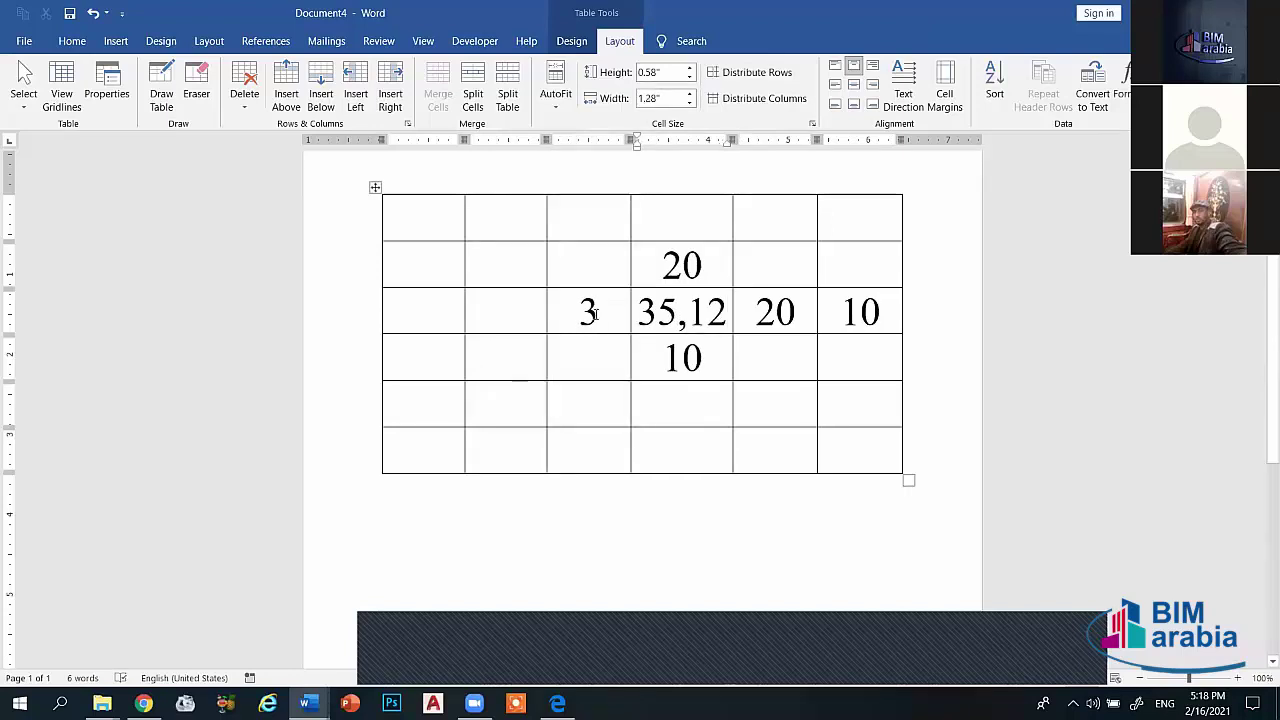
{"action": "left_click", "coordinate": [594, 314]}
{"action": "double_click", "coordinate": [594, 314]}
{"action": "key", "text": "Delete"}
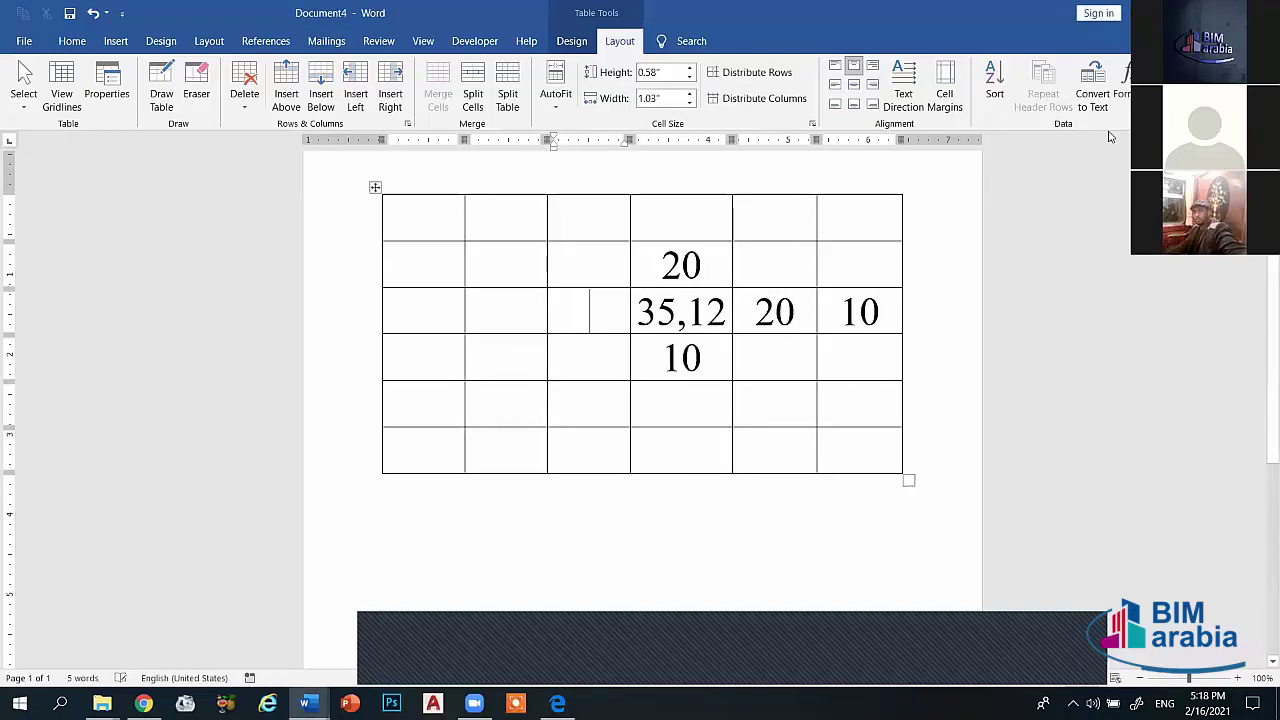
Step: Draft a round(35 formula in the empty cell, then cancel it without inserting
{"action": "left_click", "coordinate": [1122, 85]}
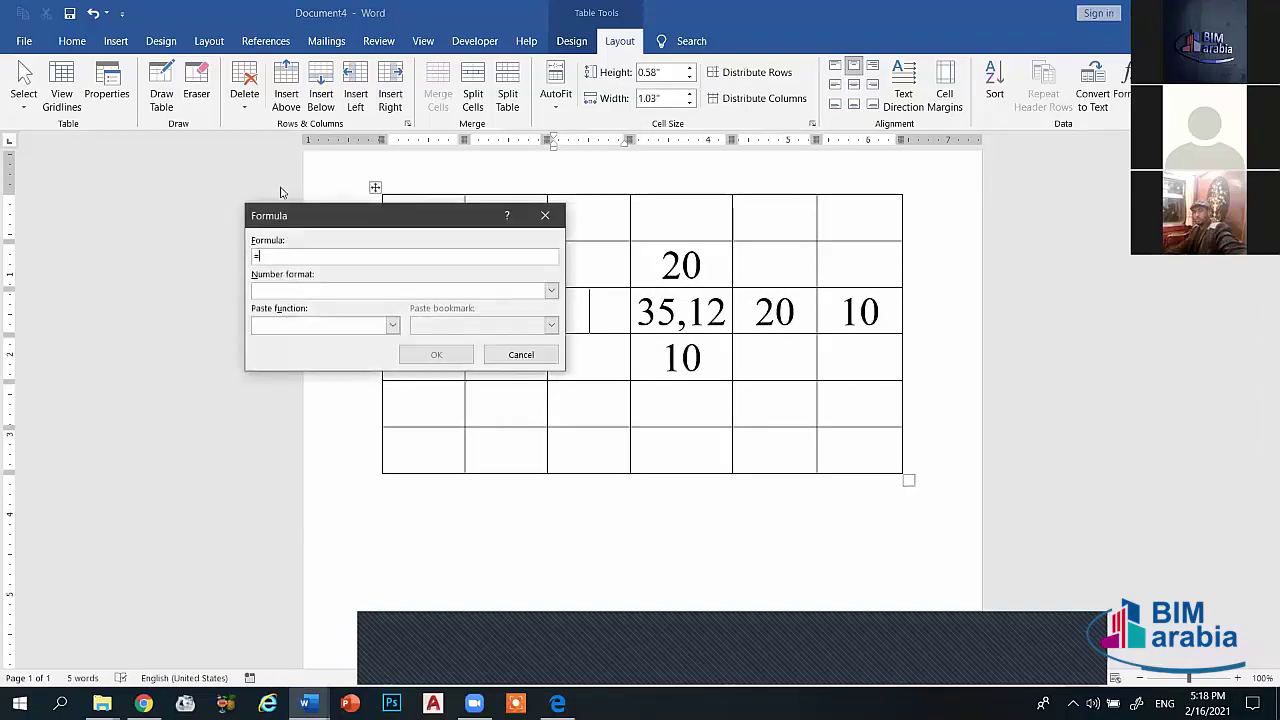
{"action": "type", "text": "round"}
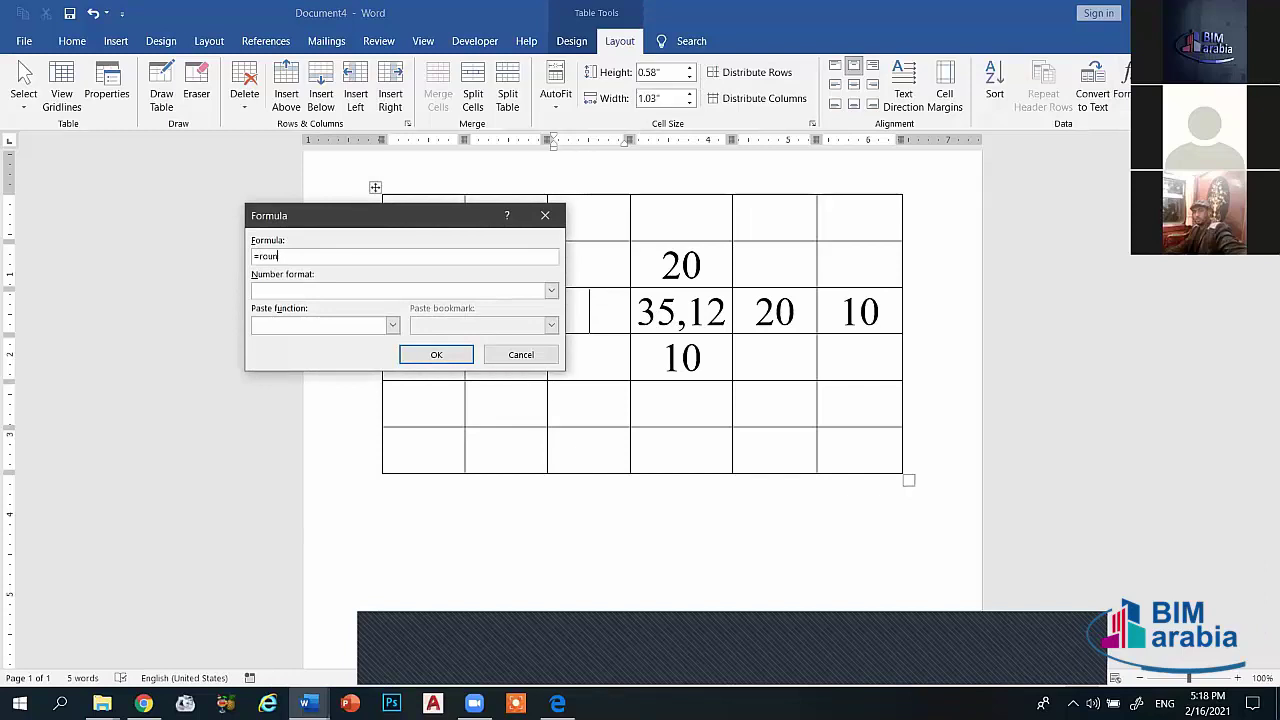
{"action": "type", "text": "("}
{"action": "type", "text": "35,12"}
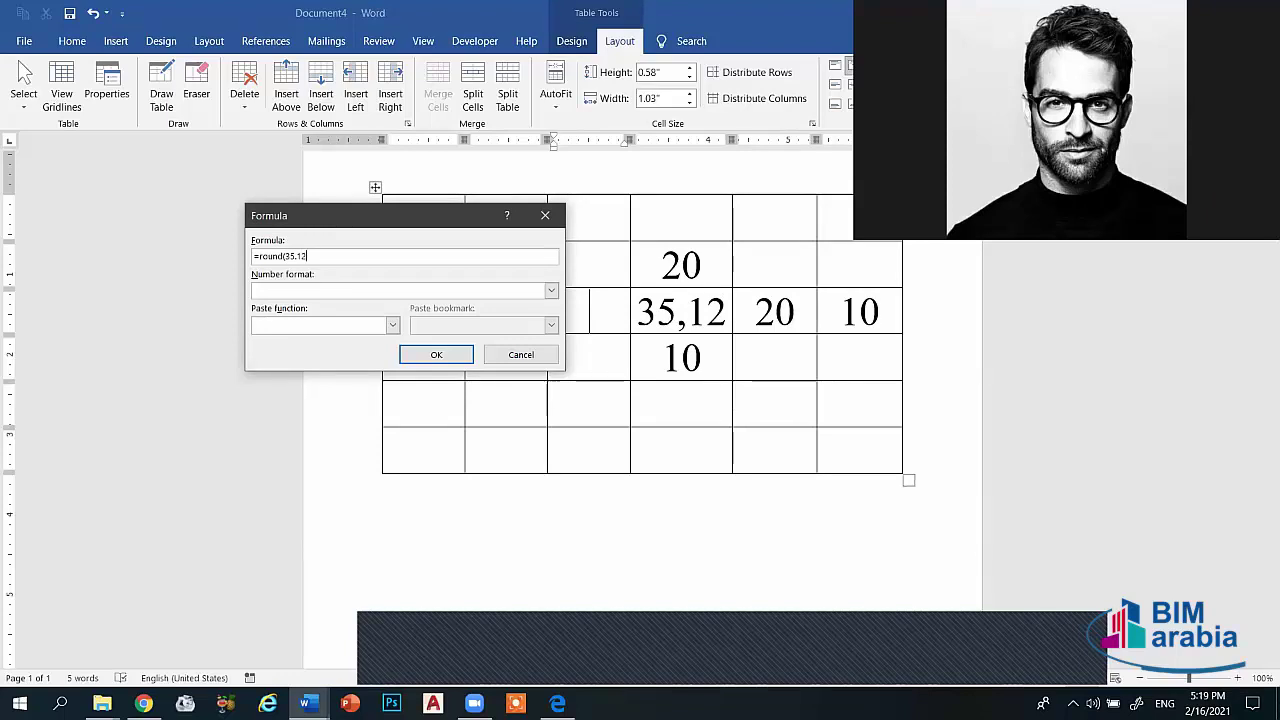
{"action": "key", "text": "BackSpace"}
{"action": "key", "text": "BackSpace"}
{"action": "key", "text": "BackSpace"}
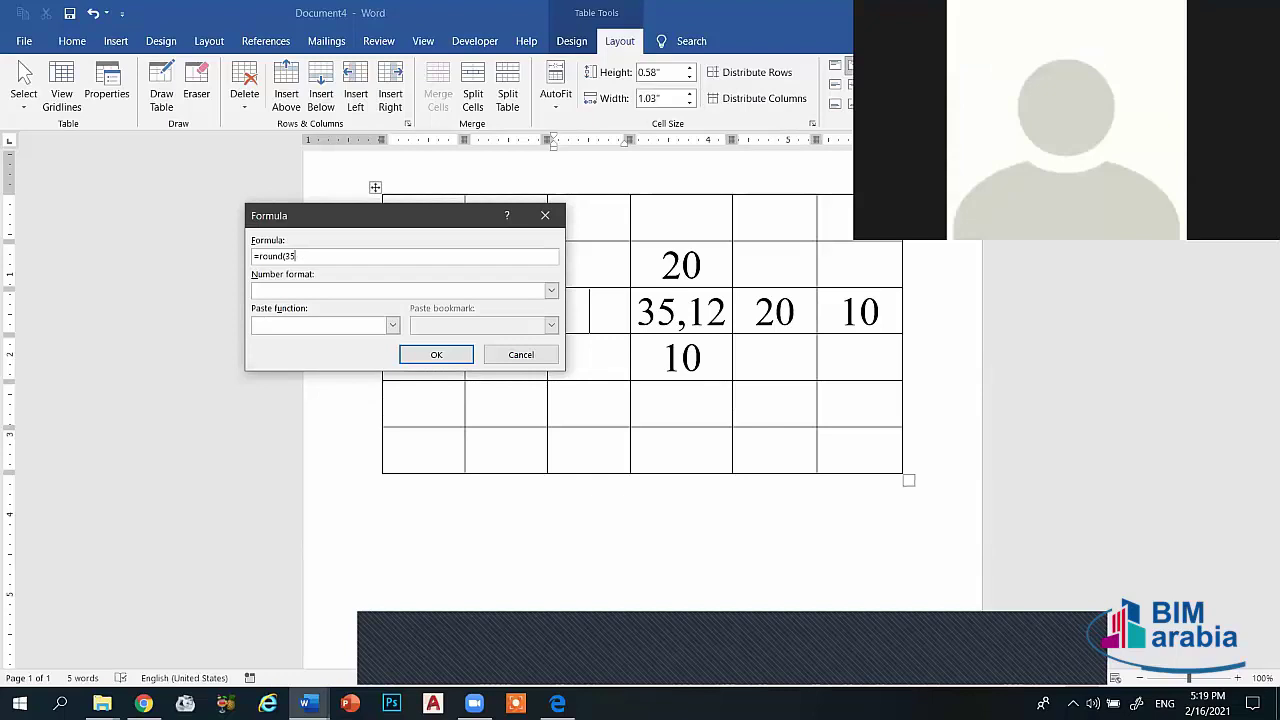
{"action": "left_click", "coordinate": [545, 215]}
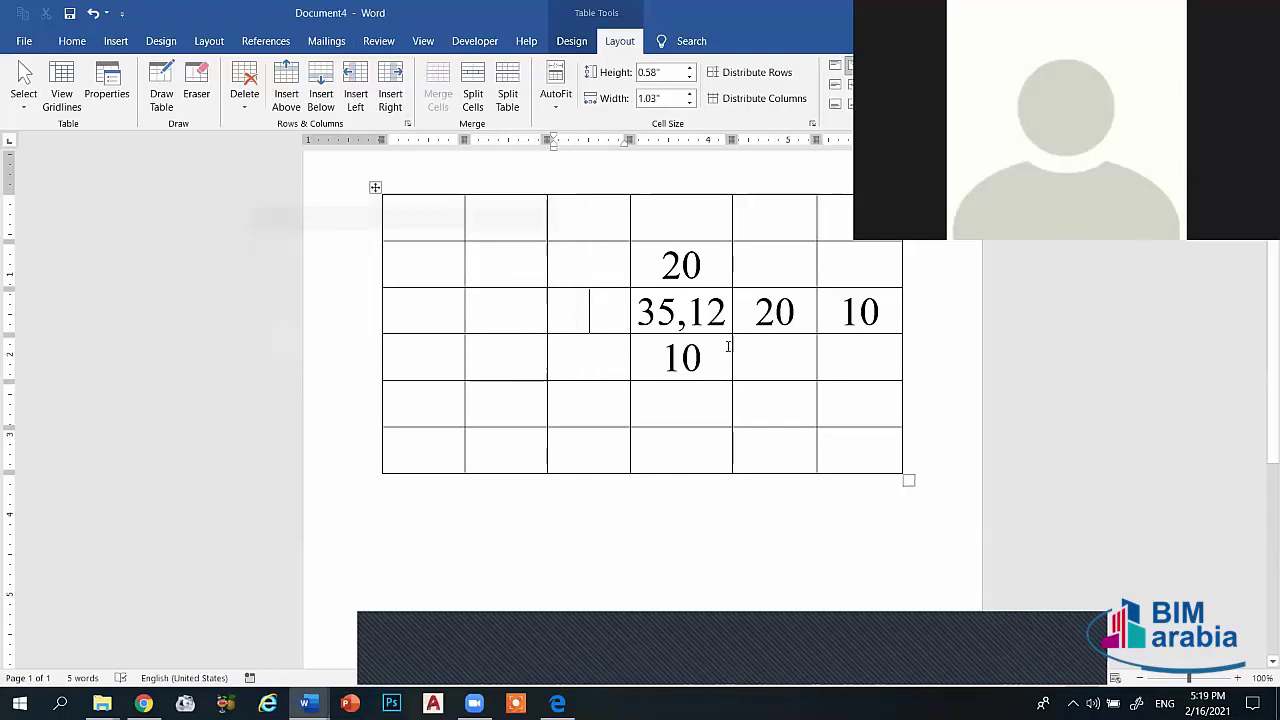
Step: Delete the 20 and the 10 from row three, dismissing the Delete Cells prompt
{"action": "double_click", "coordinate": [780, 311]}
{"action": "key", "text": "Delete"}
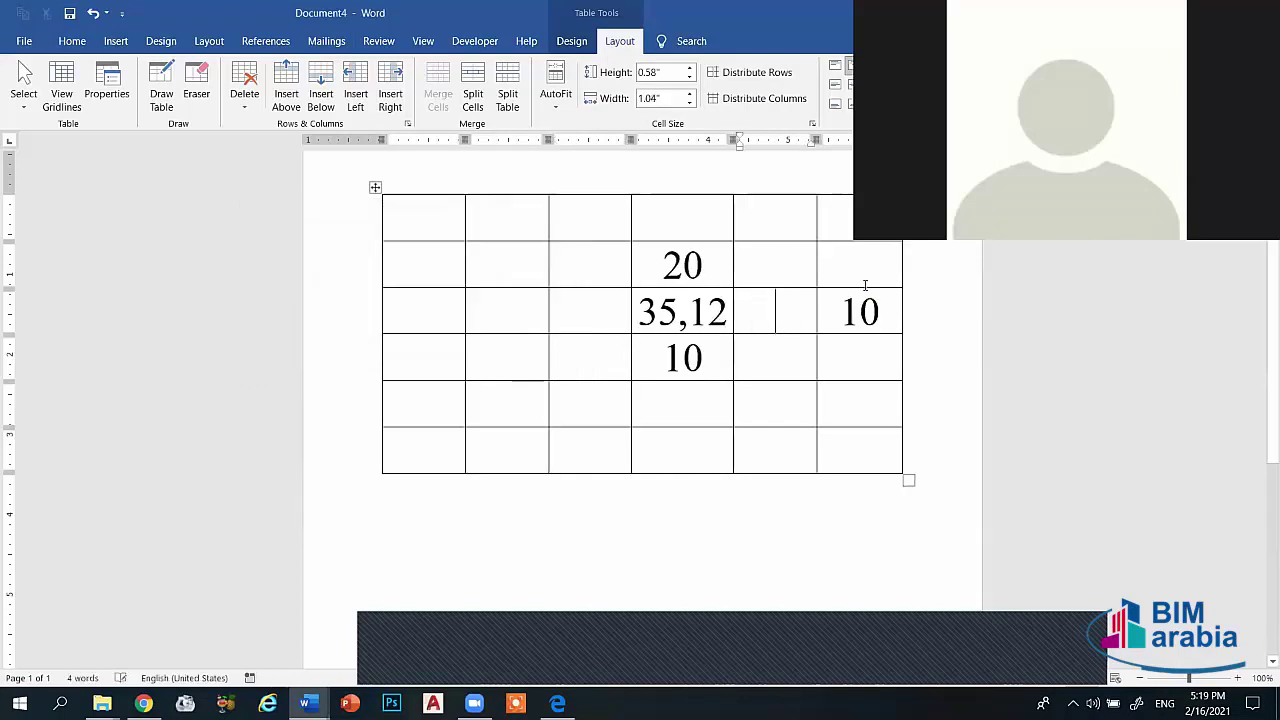
{"action": "triple_click", "coordinate": [855, 310]}
{"action": "key", "text": "BackSpace"}
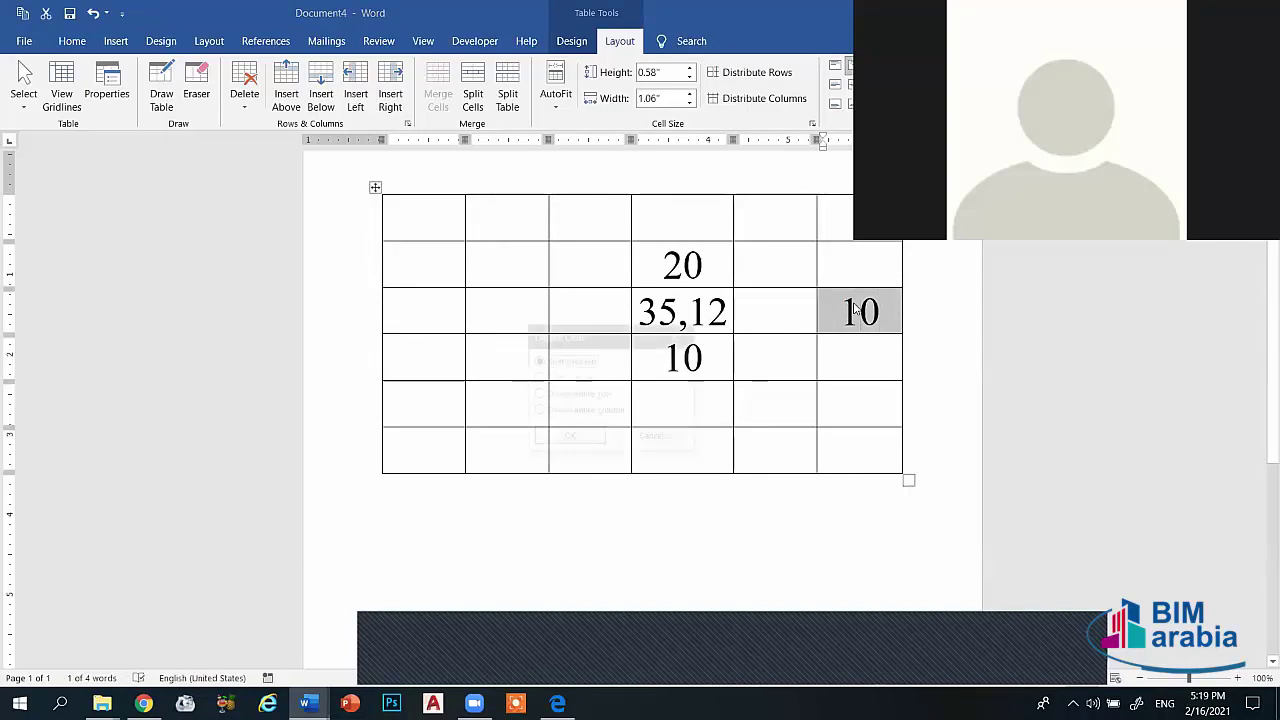
{"action": "left_click", "coordinate": [678, 336]}
{"action": "left_click", "coordinate": [862, 312]}
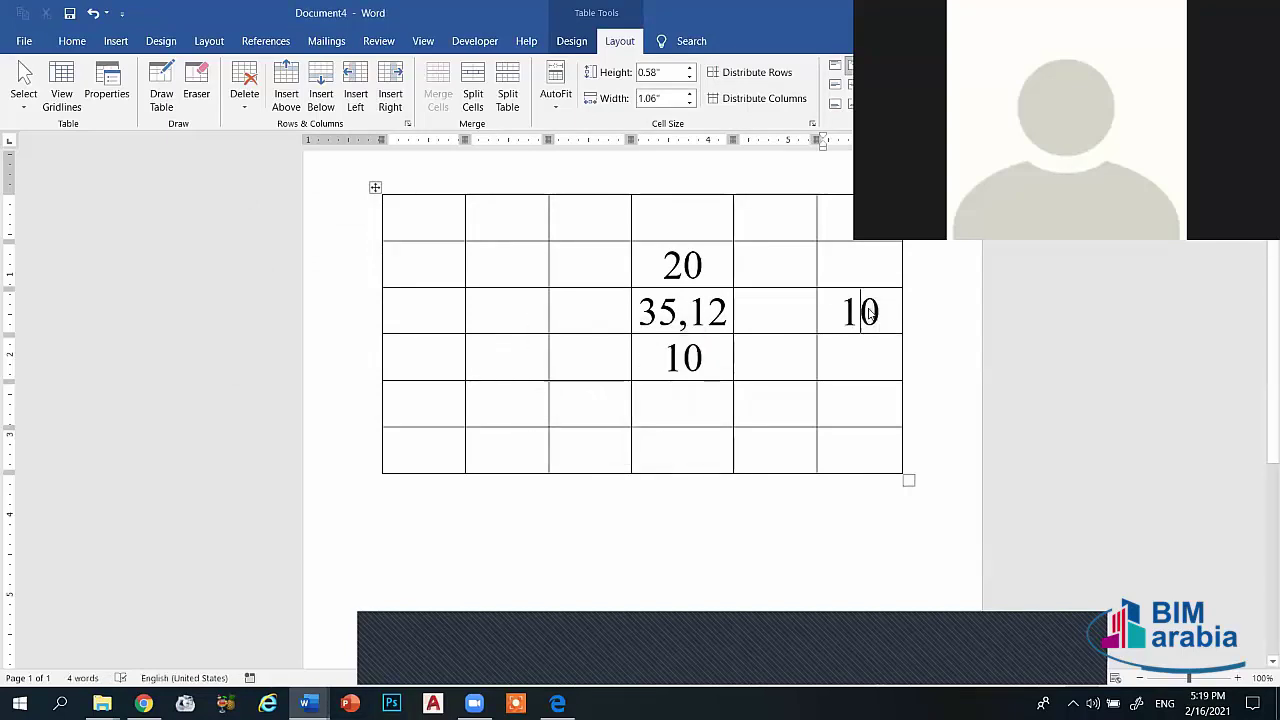
{"action": "key", "text": "BackSpace"}
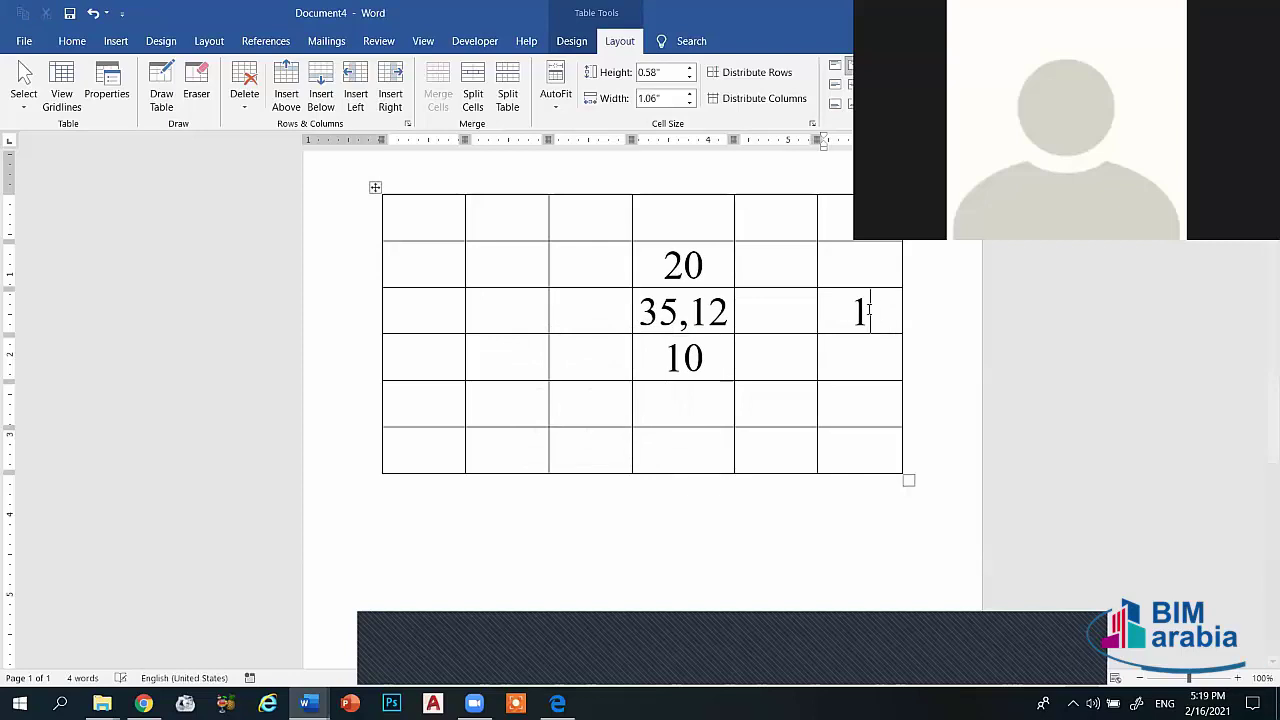
{"action": "key", "text": "BackSpace"}
Step: Replace the comma so the value reads 35.12
{"action": "left_click", "coordinate": [733, 312]}
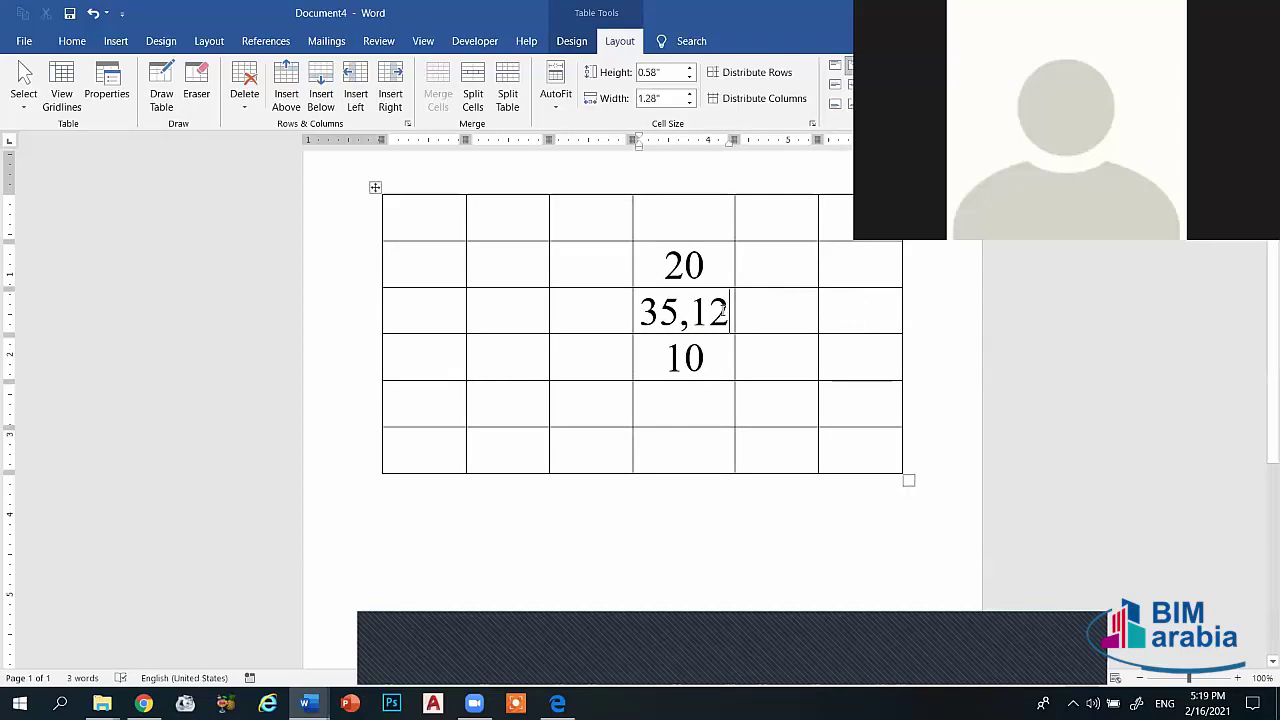
{"action": "key", "text": "BackSpace"}
{"action": "key", "text": "BackSpace"}
{"action": "key", "text": "BackSpace"}
{"action": "type", "text": ".12"}
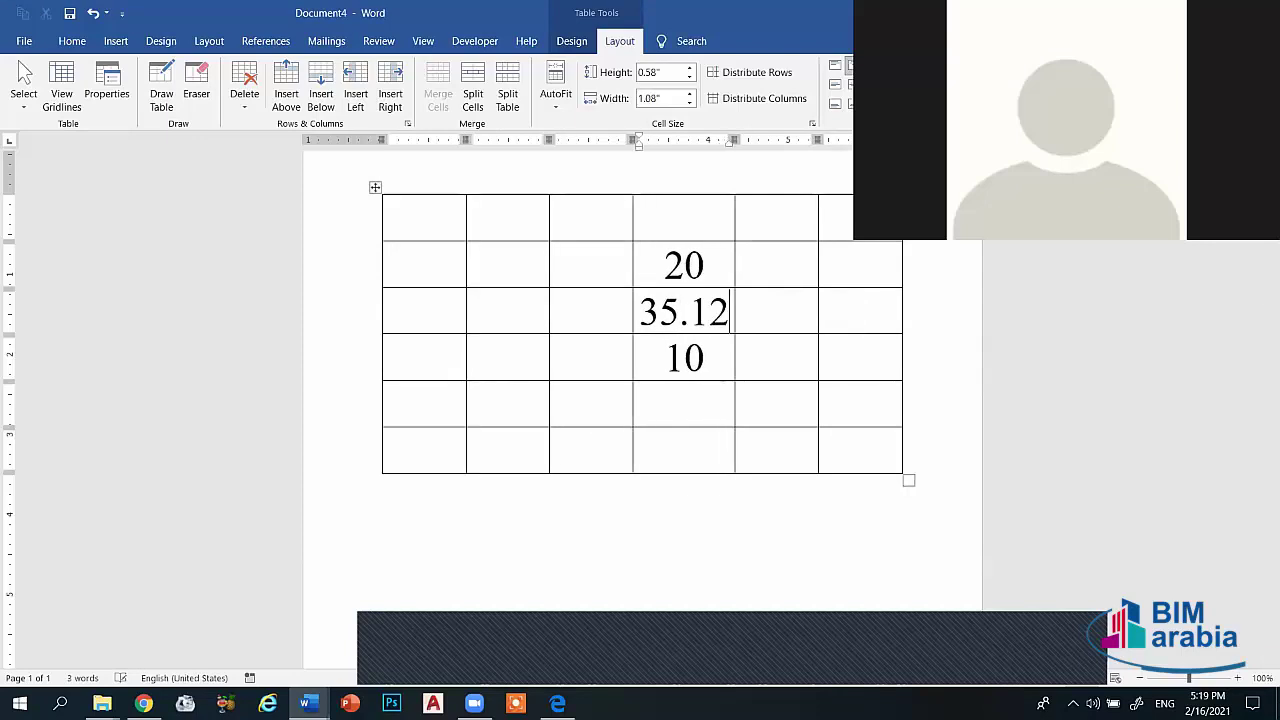
{"action": "left_click", "coordinate": [620, 321]}
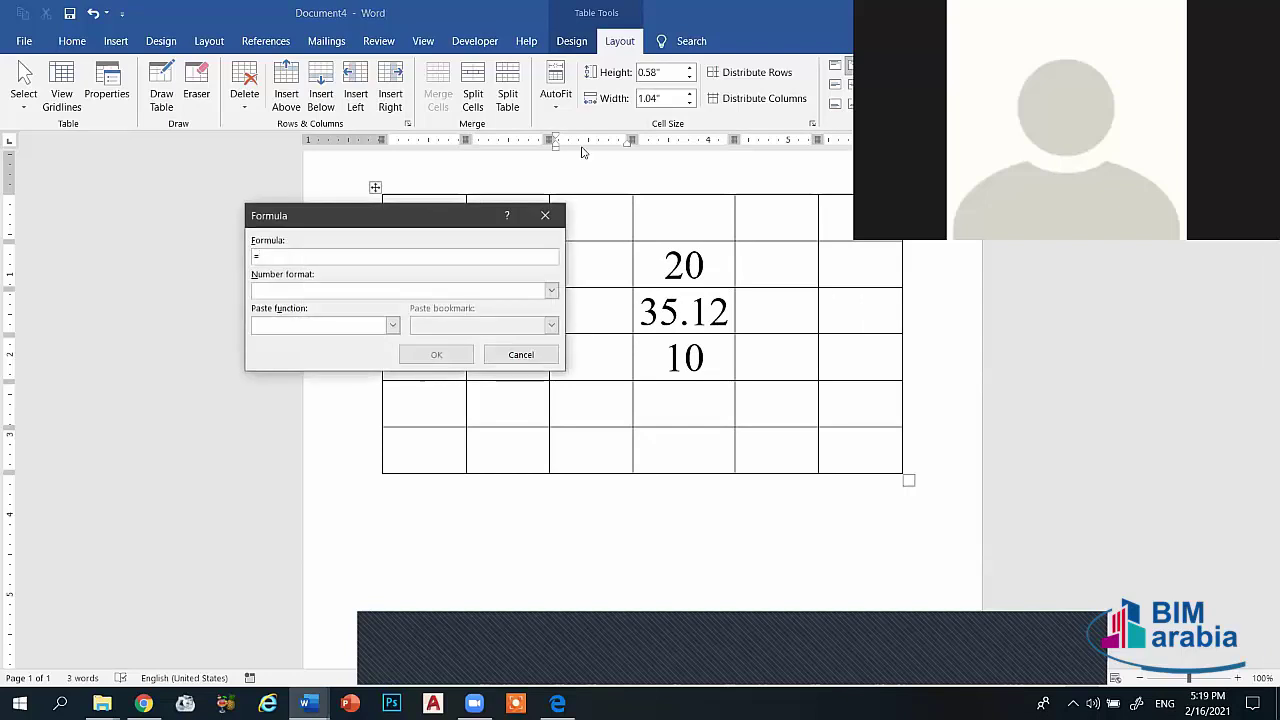
{"action": "type", "text": "r"}
{"action": "type", "text": "ound("}
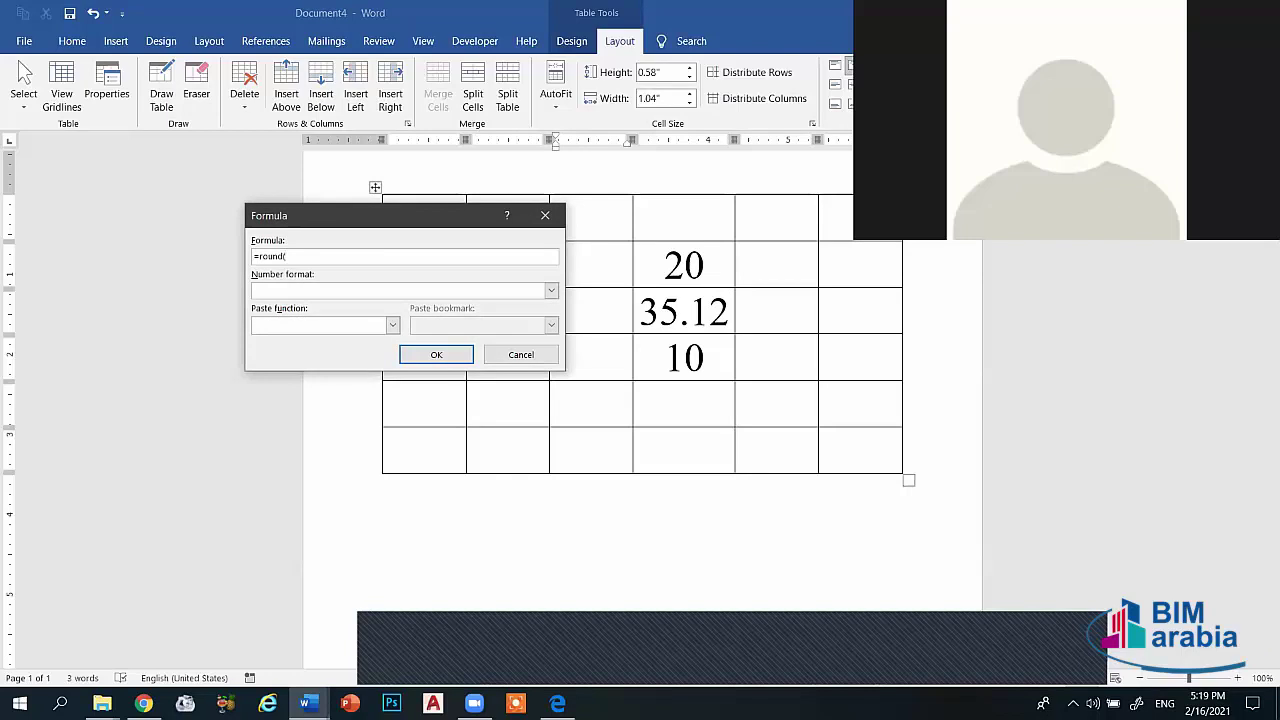
{"action": "type", "text": "ht"}
{"action": "type", "text": ","}
{"action": "type", "text": ")"}
{"action": "left_click", "coordinate": [423, 356]}
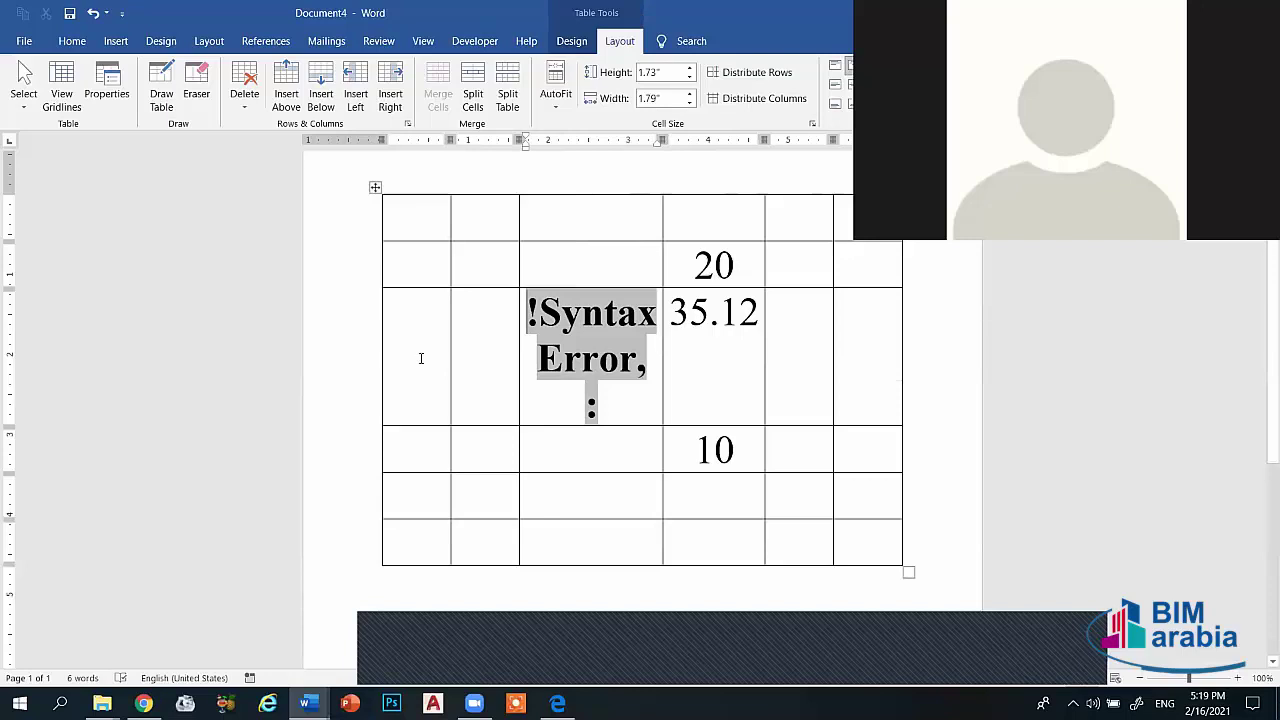
{"action": "key", "text": "Delete"}
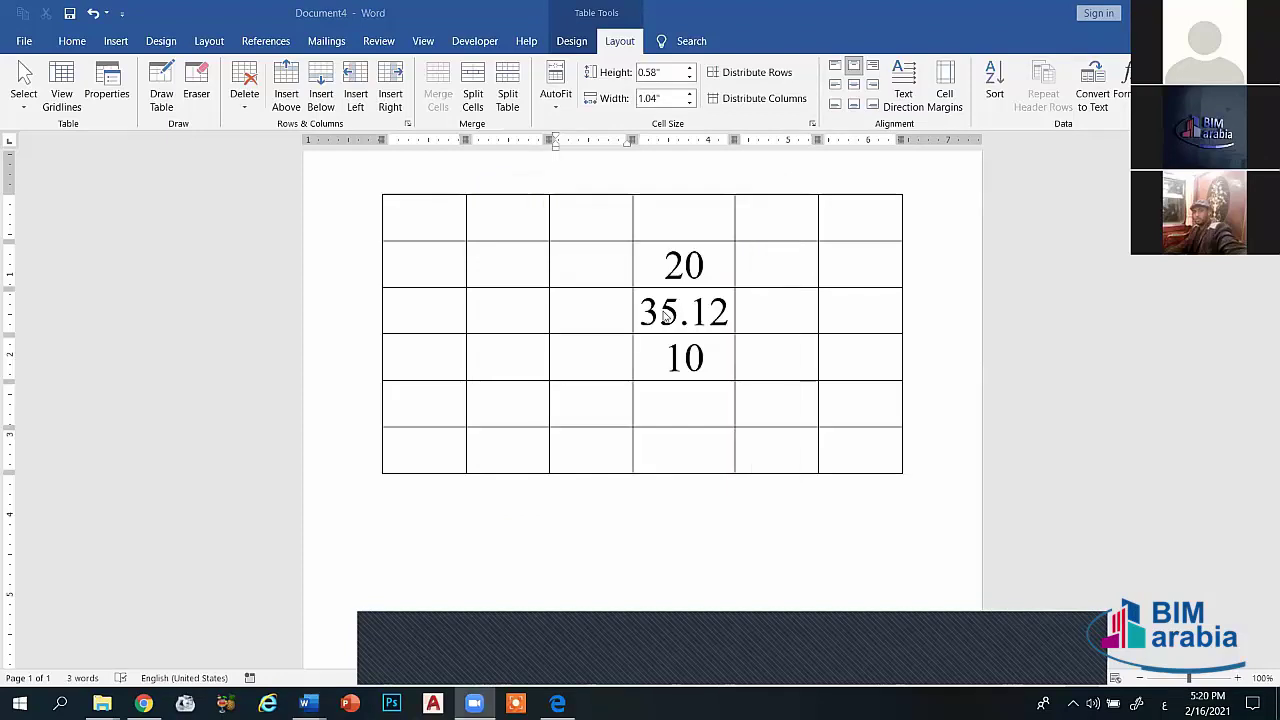
Step: Backspace out 20, 35.12 and 10, closing the Delete Cells prompt along the way
{"action": "left_click", "coordinate": [700, 272]}
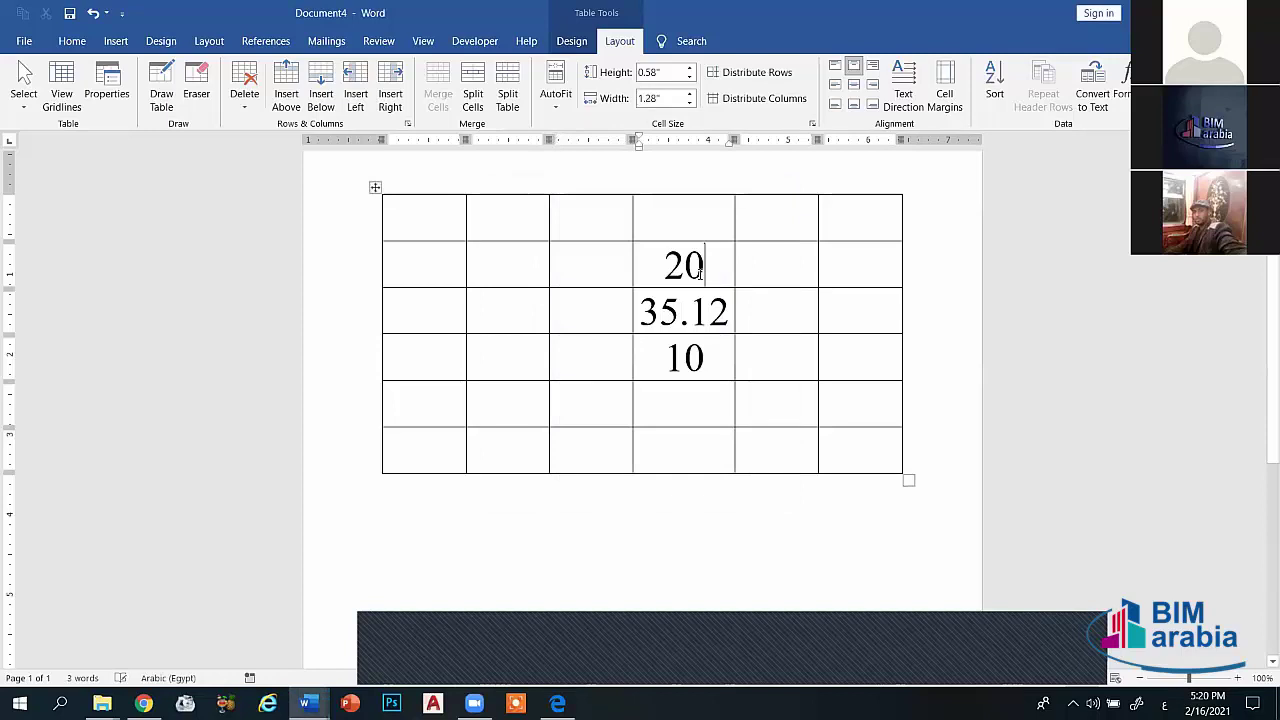
{"action": "key", "text": "BackSpace"}
{"action": "key", "text": "BackSpace"}
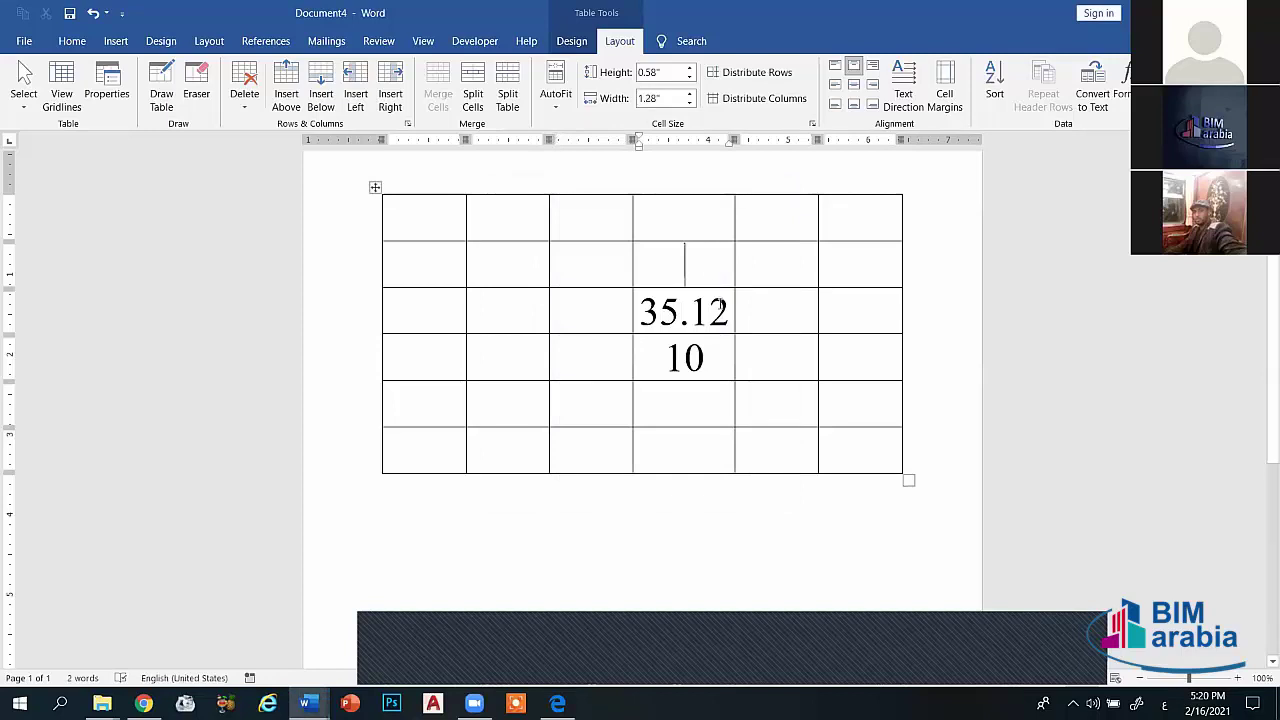
{"action": "double_click", "coordinate": [720, 312]}
{"action": "key", "text": "BackSpace"}
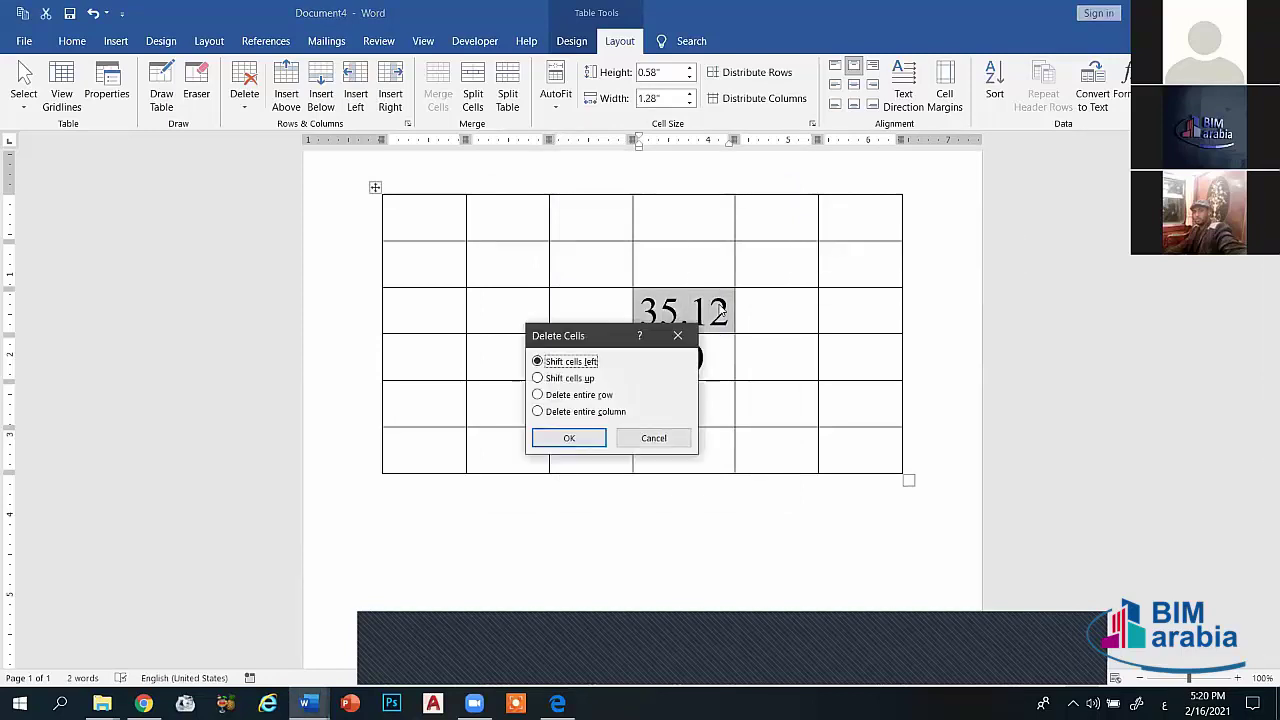
{"action": "left_click", "coordinate": [677, 335]}
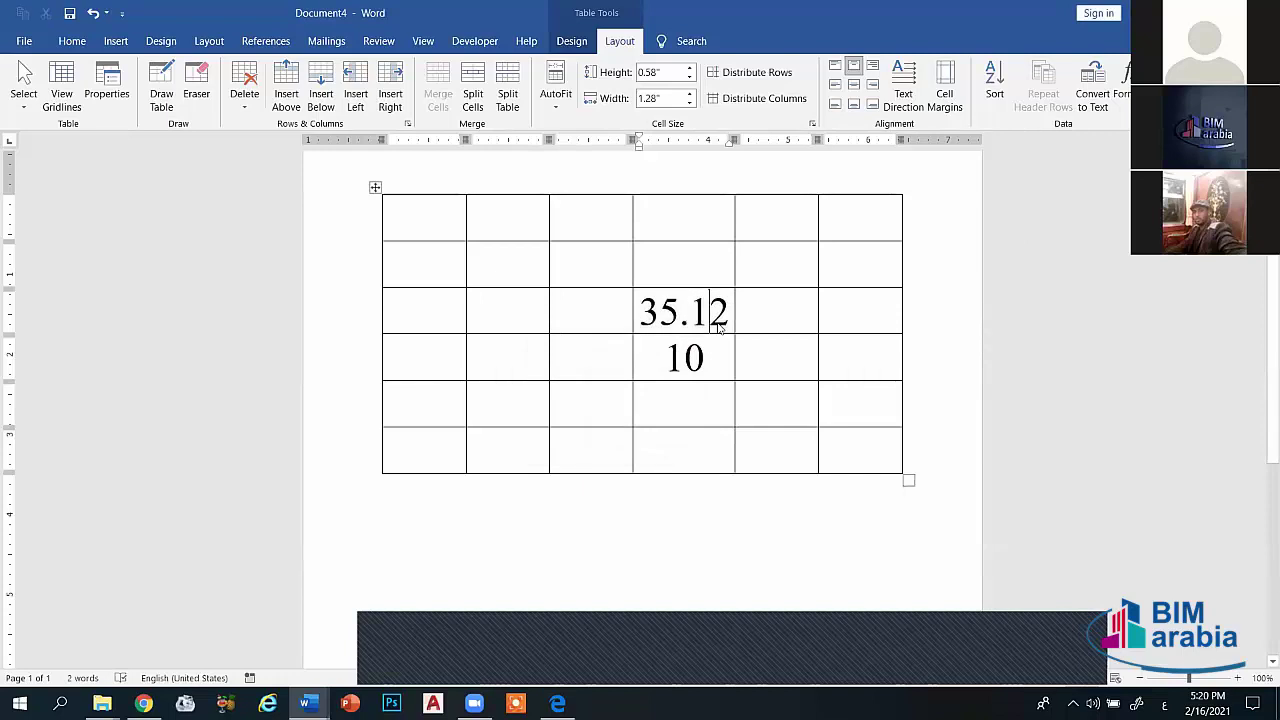
{"action": "key", "text": "BackSpace"}
{"action": "key", "text": "BackSpace"}
{"action": "key", "text": "BackSpace"}
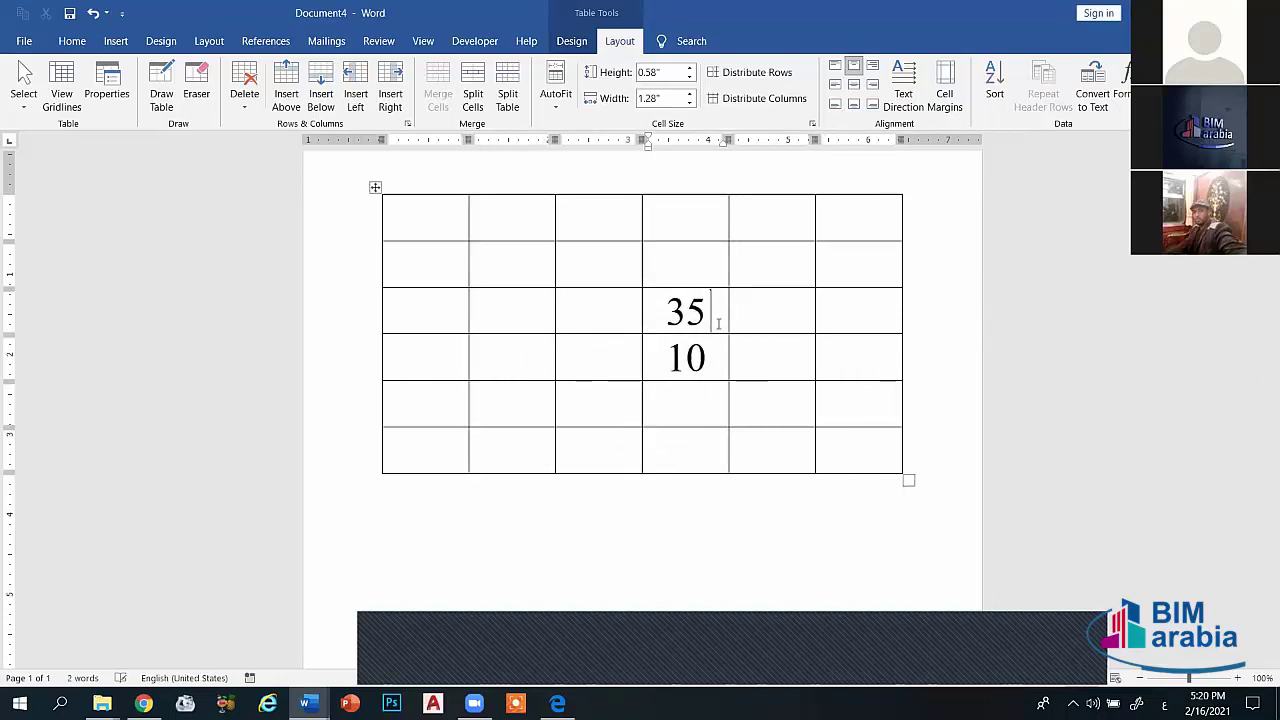
{"action": "key", "text": "BackSpace"}
{"action": "key", "text": "BackSpace"}
{"action": "key", "text": "alt+shift"}
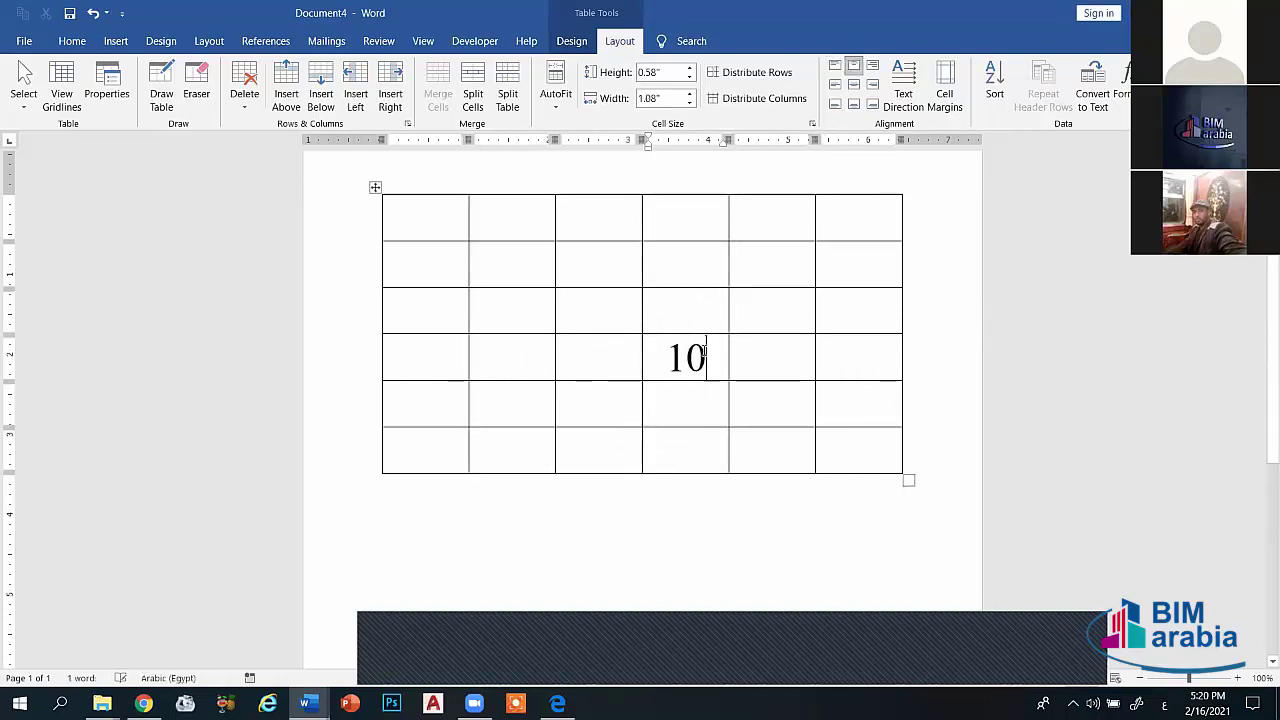
{"action": "key", "text": "BackSpace"}
{"action": "key", "text": "BackSpace"}
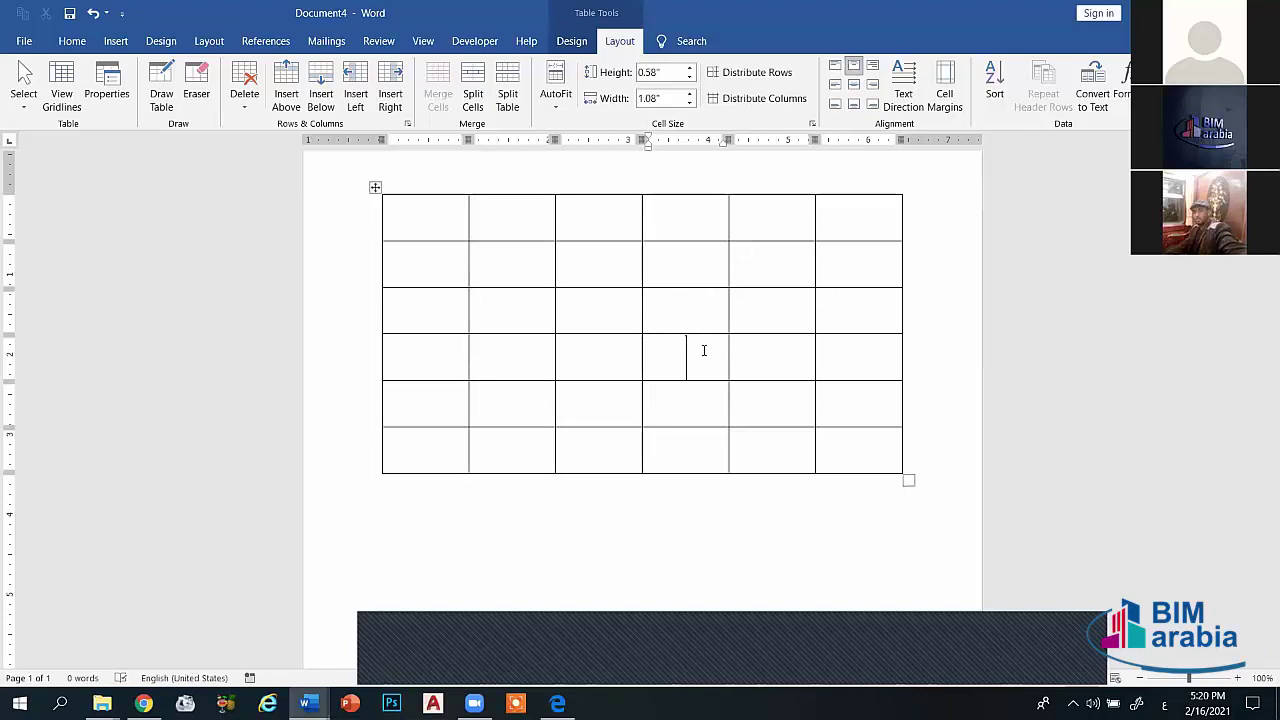
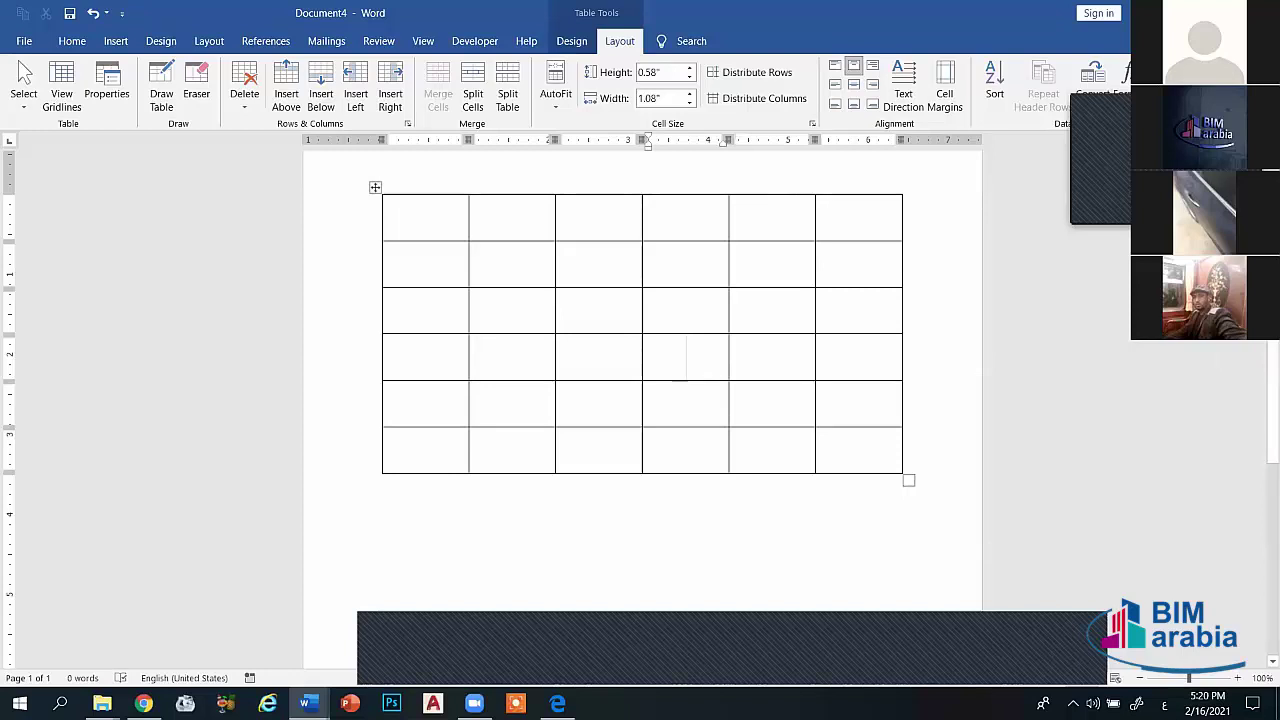
Step: Zoom Word to 80%, click into a fifth-column table cell, then switch to the research folder
{"action": "left_click_drag", "start_coordinate": [686, 334], "coordinate": [686, 380]}
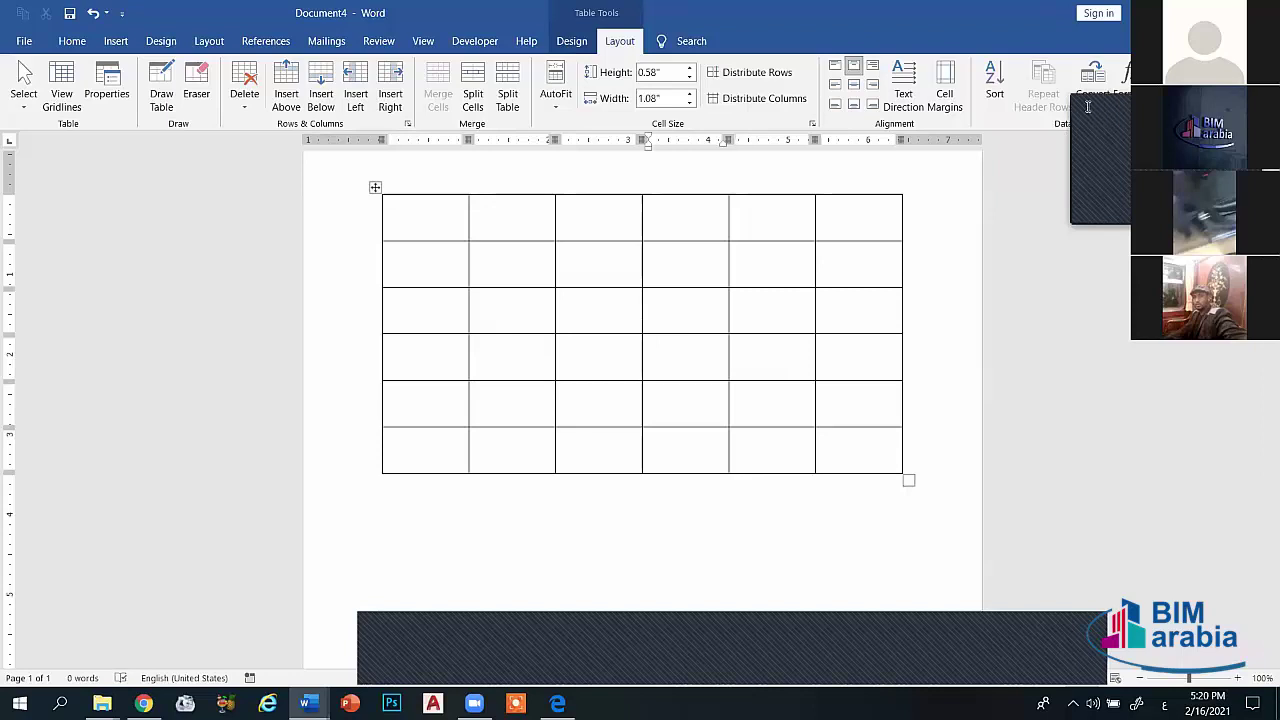
{"action": "scroll", "coordinate": [643, 400], "scroll_direction": "down", "scroll_amount": 2, "text": "ctrl"}
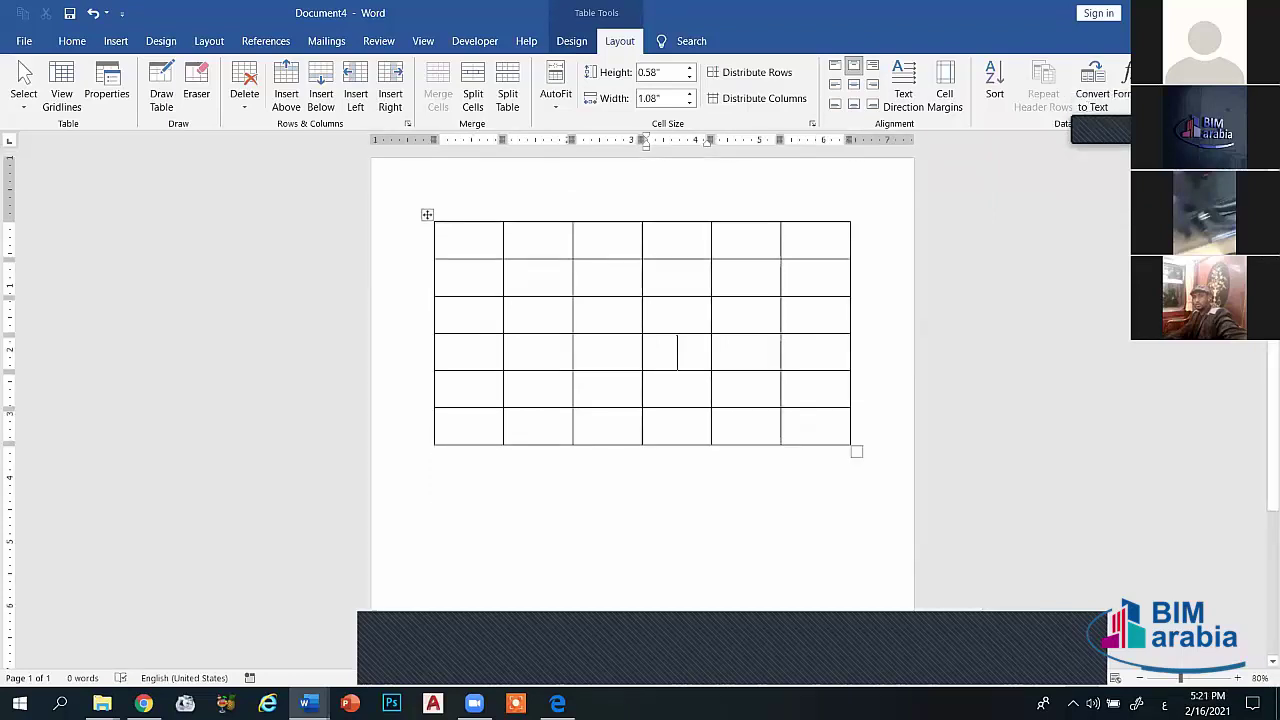
{"action": "left_click", "coordinate": [729, 340]}
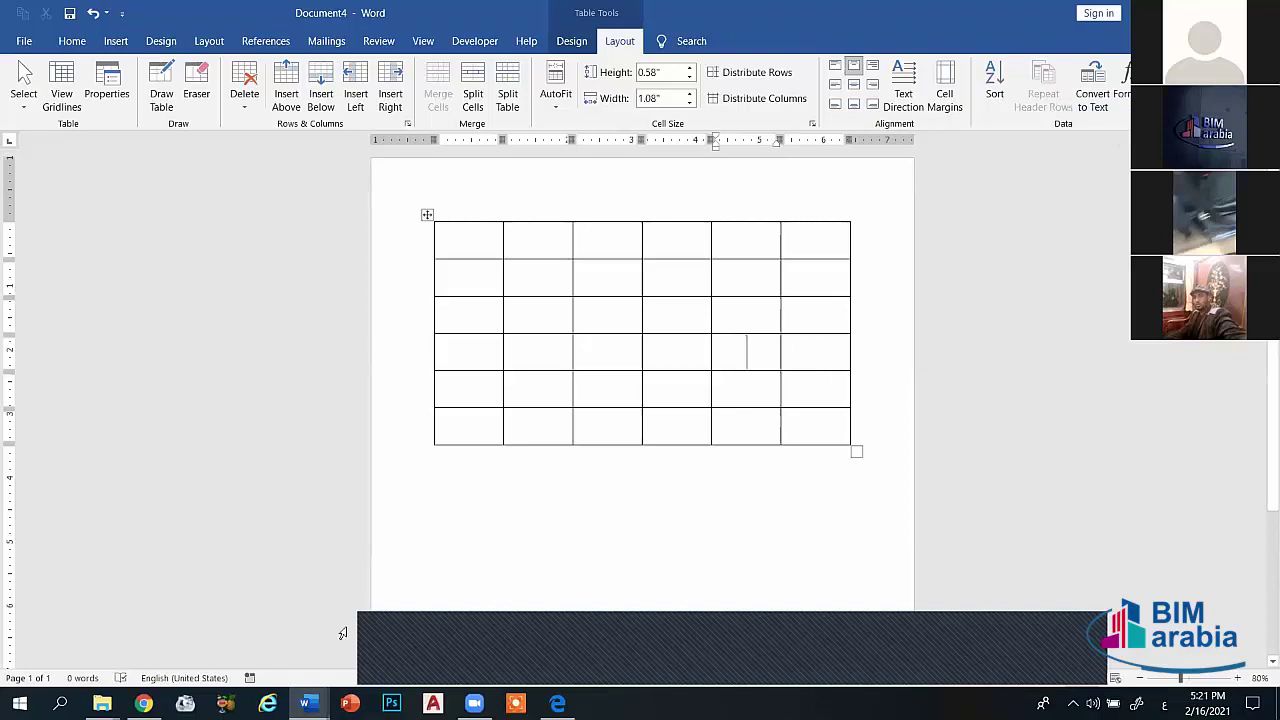
{"action": "left_click", "coordinate": [102, 703]}
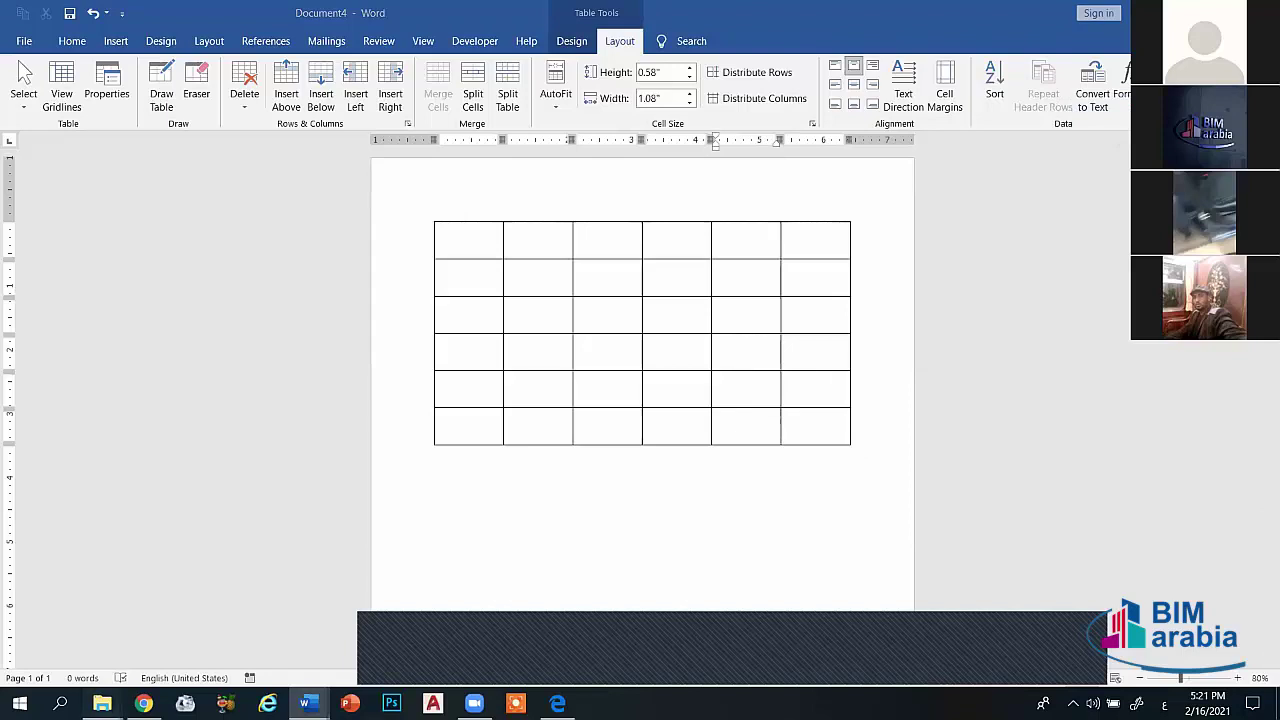
{"action": "left_click", "coordinate": [88, 630]}
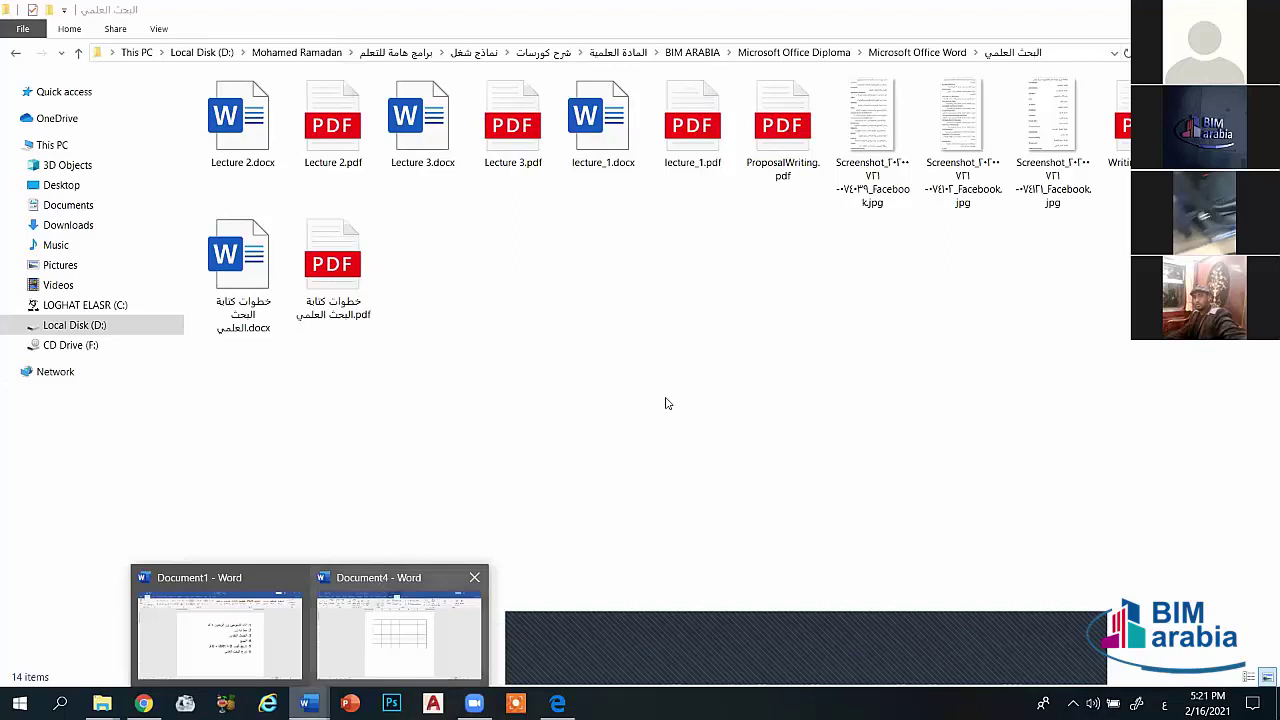
Step: Open the first Screenshot .jpg in Photos to view its thesis-database links like eulc.edu and proquest
{"action": "left_click", "coordinate": [869, 172]}
{"action": "double_click", "coordinate": [869, 172]}
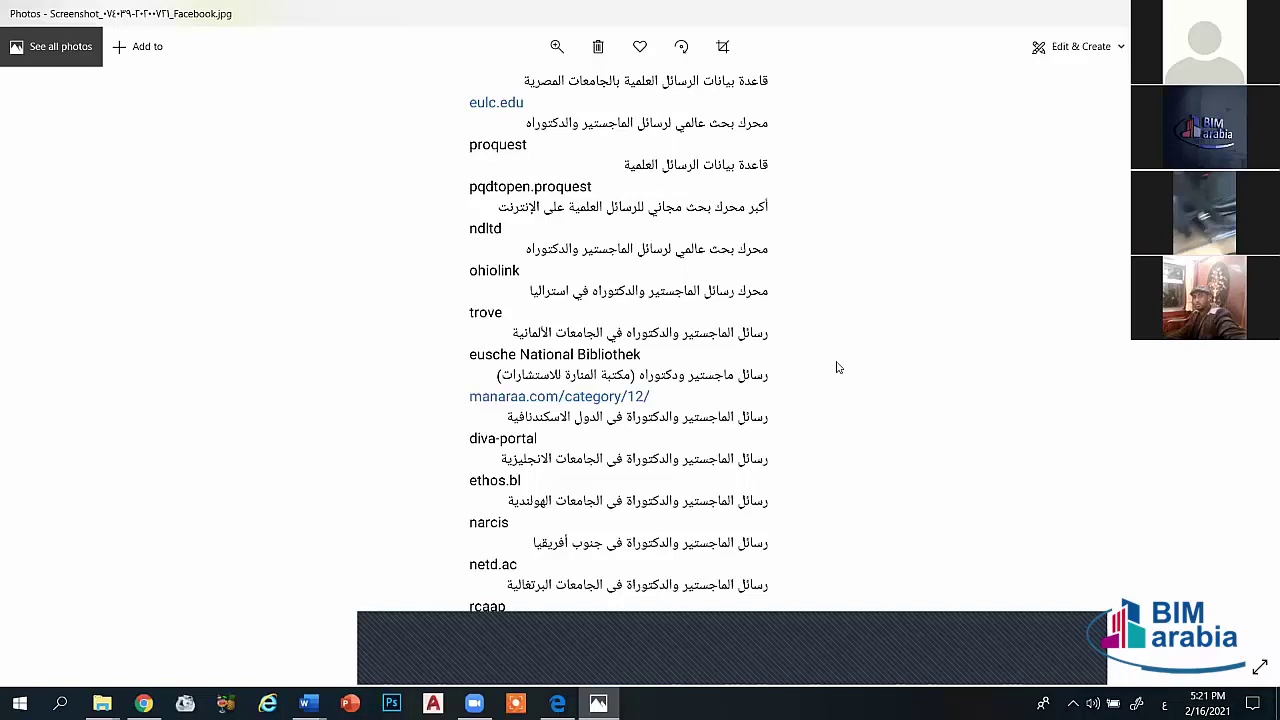
Step: Browse the next two screenshots, ending at the free e-book library sites, then close Photos
{"action": "key", "text": "Right"}
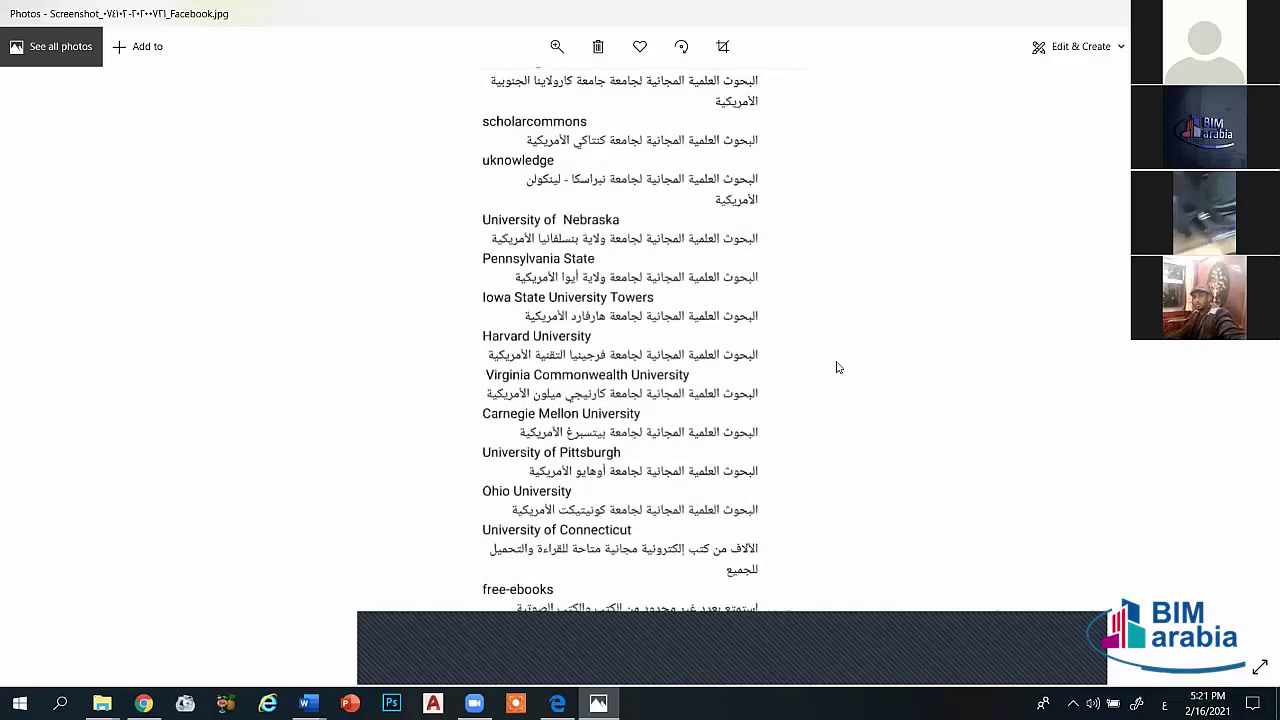
{"action": "key", "text": "Right"}
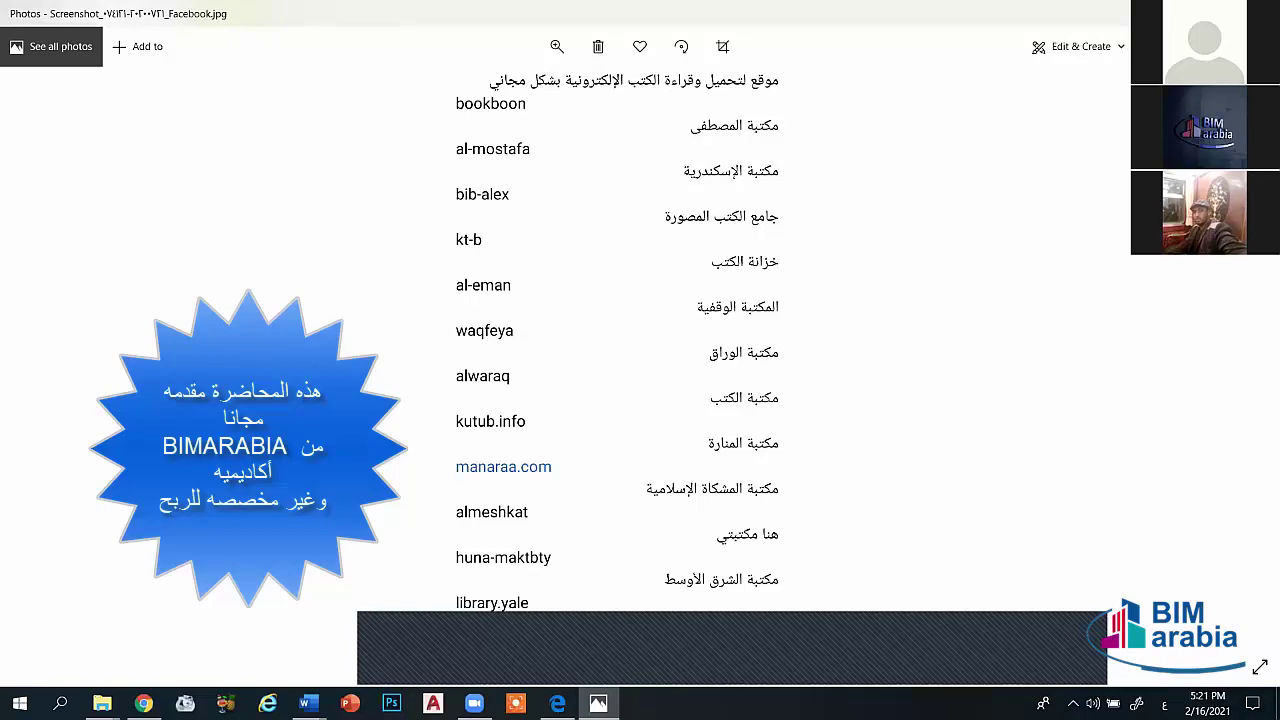
{"action": "key", "text": "alt+F4"}
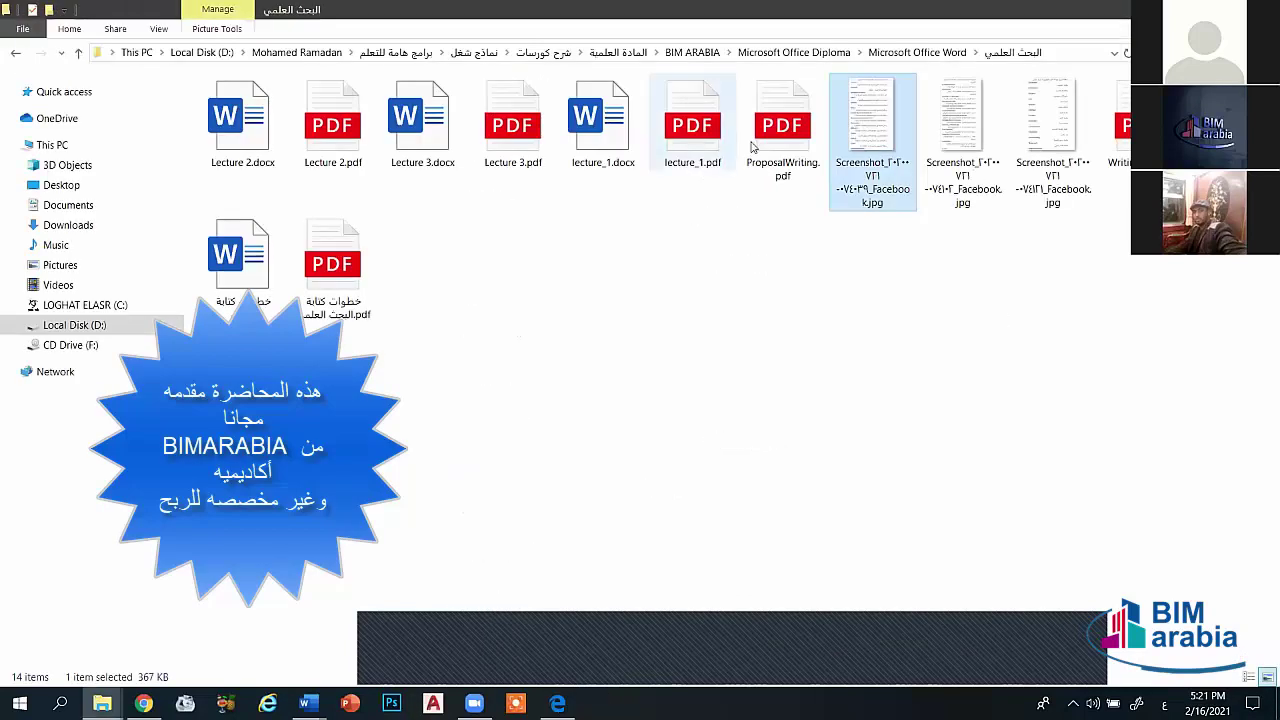
Step: Open the rightmost PDF, the 30-page 2018 master's and PhD timeline plan, in Edge
{"action": "left_click", "coordinate": [1120, 130]}
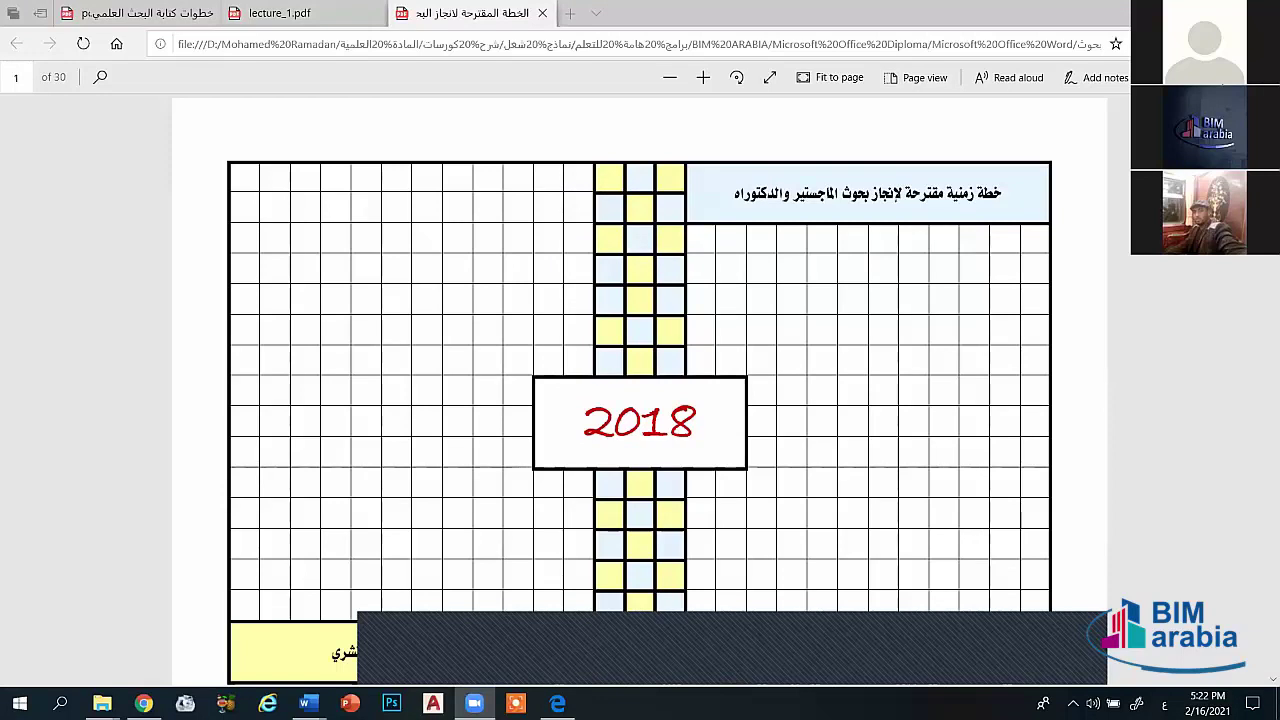
Step: Scroll from the 2018 cover past the chapter task tables (3–12 day durations) to page 10 of 30
{"action": "scroll", "coordinate": [1057, 178], "scroll_direction": "down", "scroll_amount": 3}
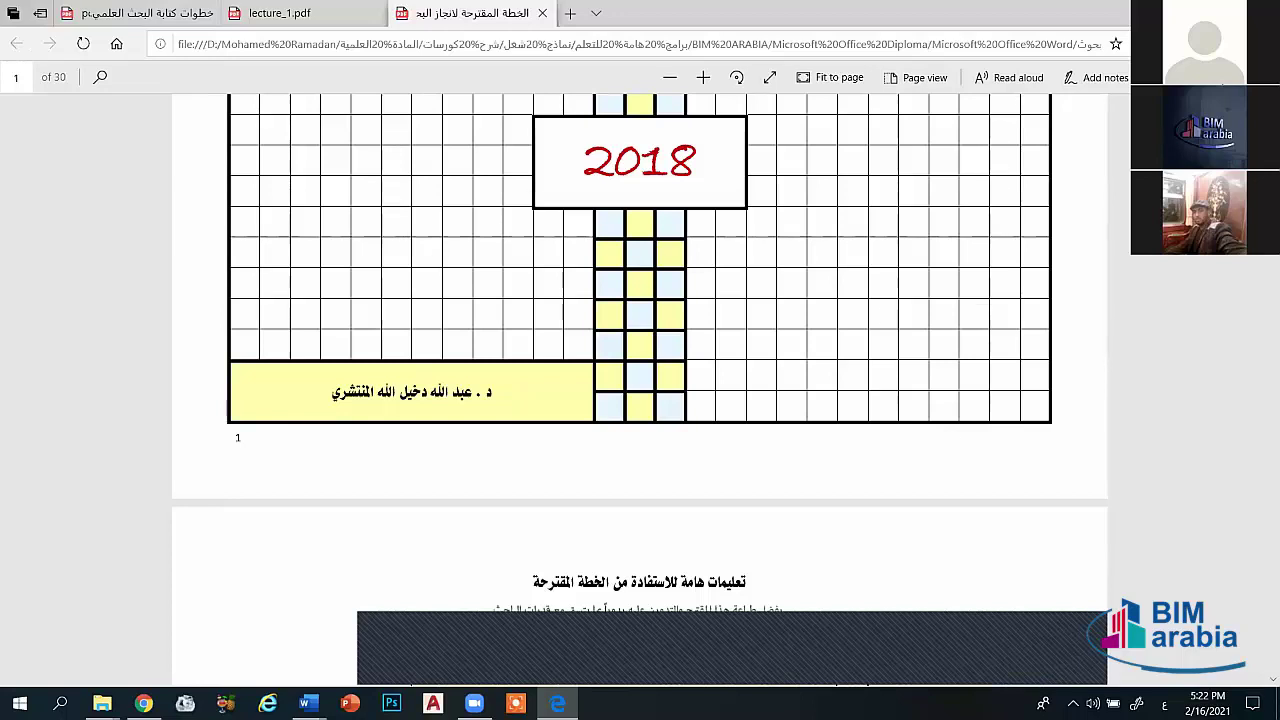
{"action": "scroll", "coordinate": [640, 390], "scroll_direction": "up", "scroll_amount": 3}
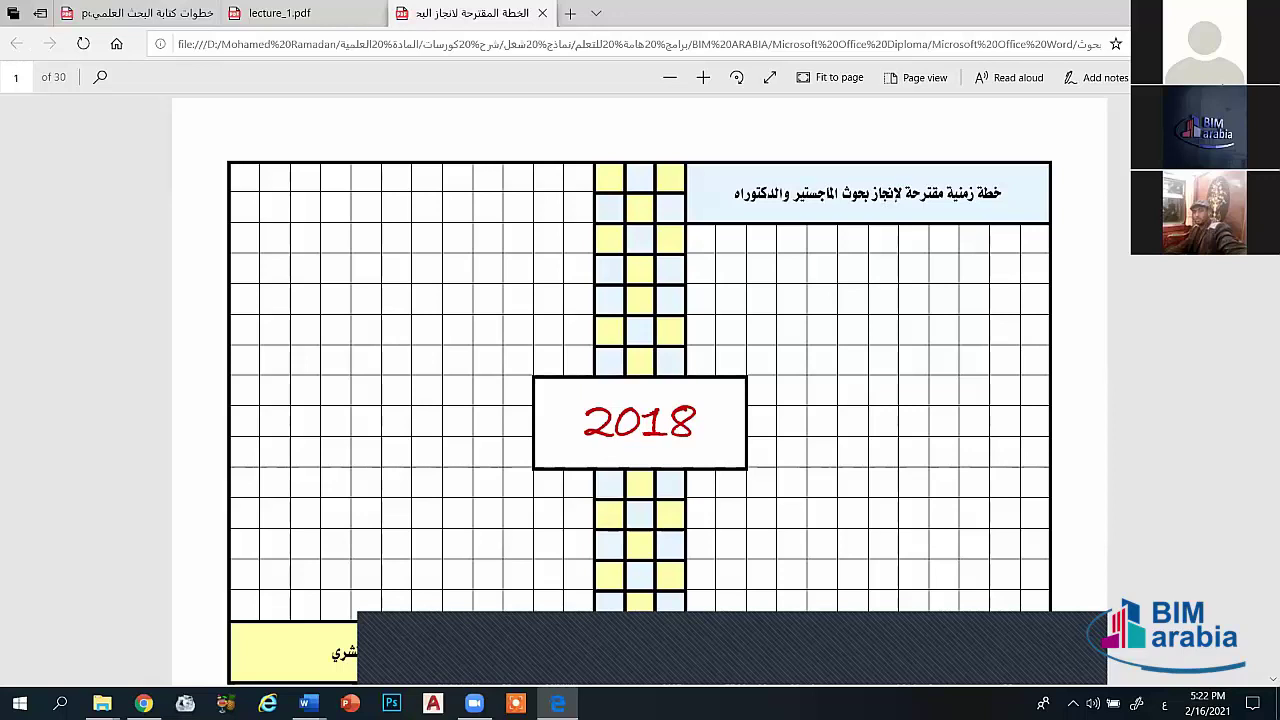
{"action": "scroll", "coordinate": [640, 390], "scroll_direction": "down", "scroll_amount": 5}
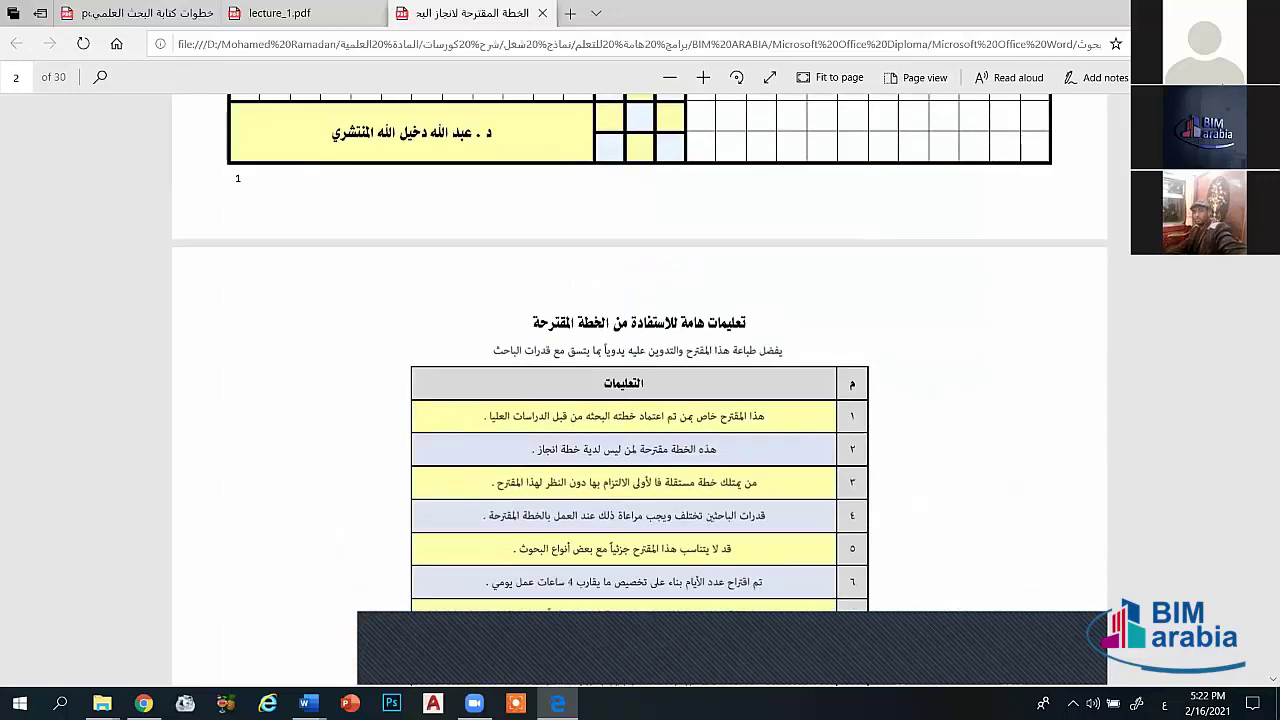
{"action": "scroll", "coordinate": [640, 390], "scroll_direction": "down", "scroll_amount": 1}
{"action": "scroll", "coordinate": [640, 390], "scroll_direction": "down", "scroll_amount": 2}
{"action": "scroll", "coordinate": [640, 390], "scroll_direction": "down", "scroll_amount": 2}
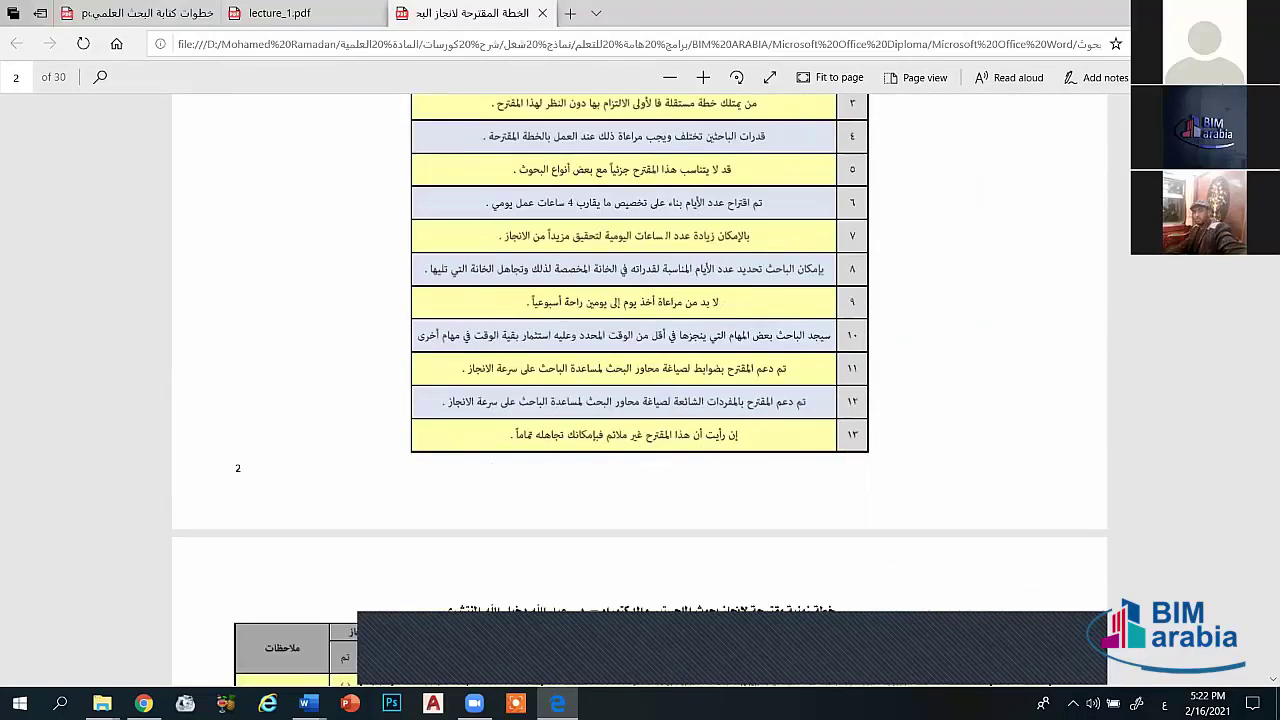
{"action": "scroll", "coordinate": [640, 390], "scroll_direction": "down", "scroll_amount": 1}
{"action": "scroll", "coordinate": [640, 390], "scroll_direction": "down", "scroll_amount": 2}
{"action": "scroll", "coordinate": [640, 390], "scroll_direction": "down", "scroll_amount": 4}
{"action": "scroll", "coordinate": [640, 390], "scroll_direction": "up", "scroll_amount": 2}
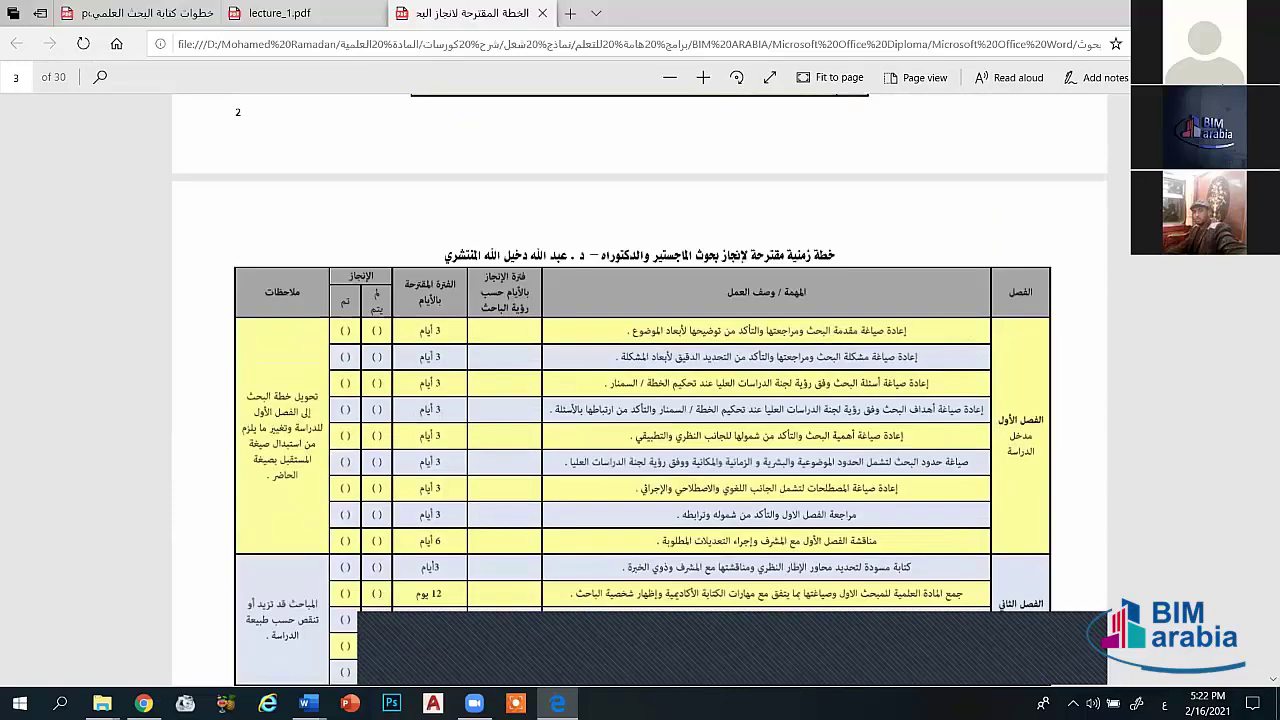
{"action": "scroll", "coordinate": [640, 390], "scroll_direction": "up", "scroll_amount": 1}
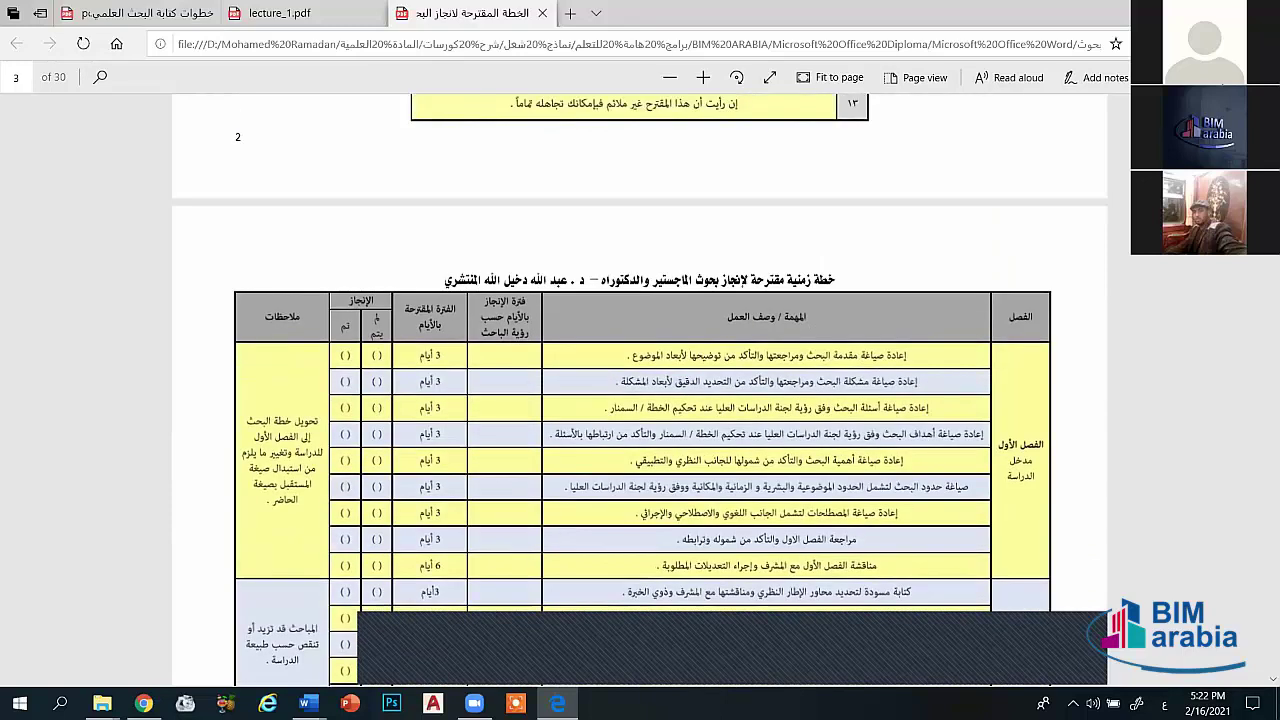
{"action": "scroll", "coordinate": [640, 390], "scroll_direction": "down", "scroll_amount": 1}
{"action": "scroll", "coordinate": [640, 390], "scroll_direction": "down", "scroll_amount": 3}
{"action": "scroll", "coordinate": [640, 390], "scroll_direction": "down", "scroll_amount": 3}
{"action": "scroll", "coordinate": [640, 390], "scroll_direction": "up", "scroll_amount": 3}
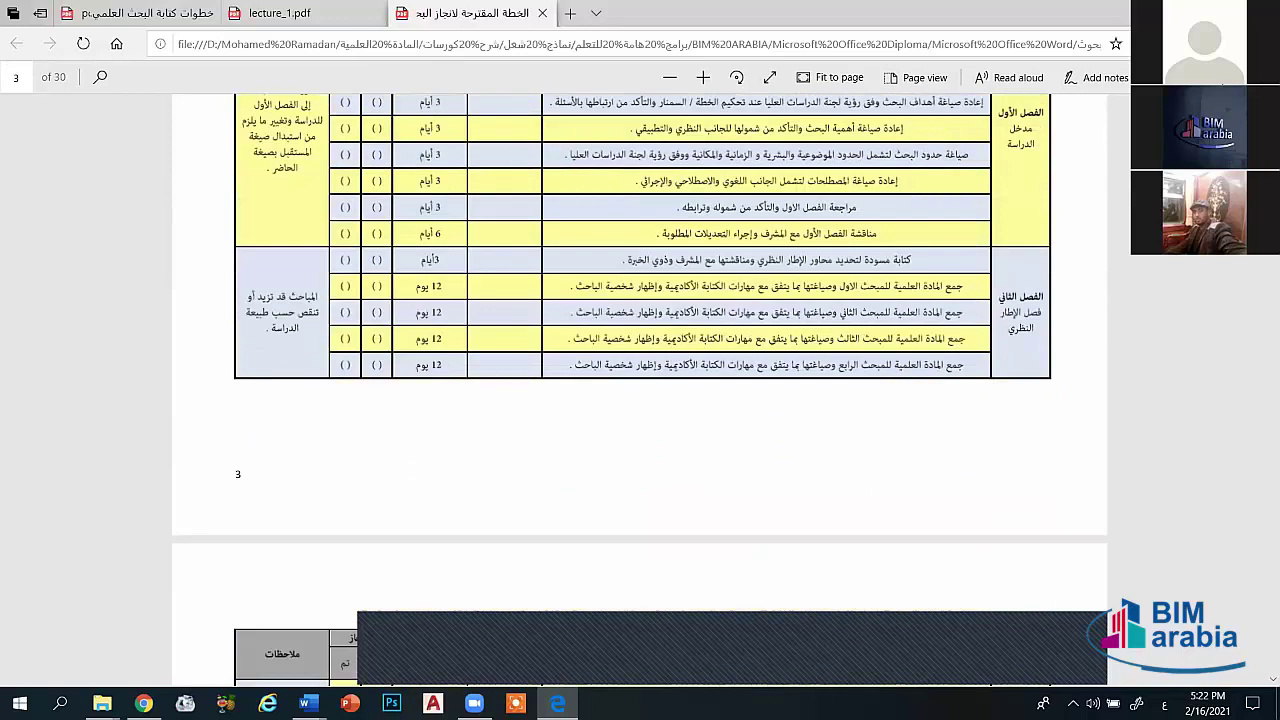
{"action": "scroll", "coordinate": [640, 390], "scroll_direction": "up", "scroll_amount": 10}
{"action": "scroll", "coordinate": [640, 390], "scroll_direction": "down", "scroll_amount": 3}
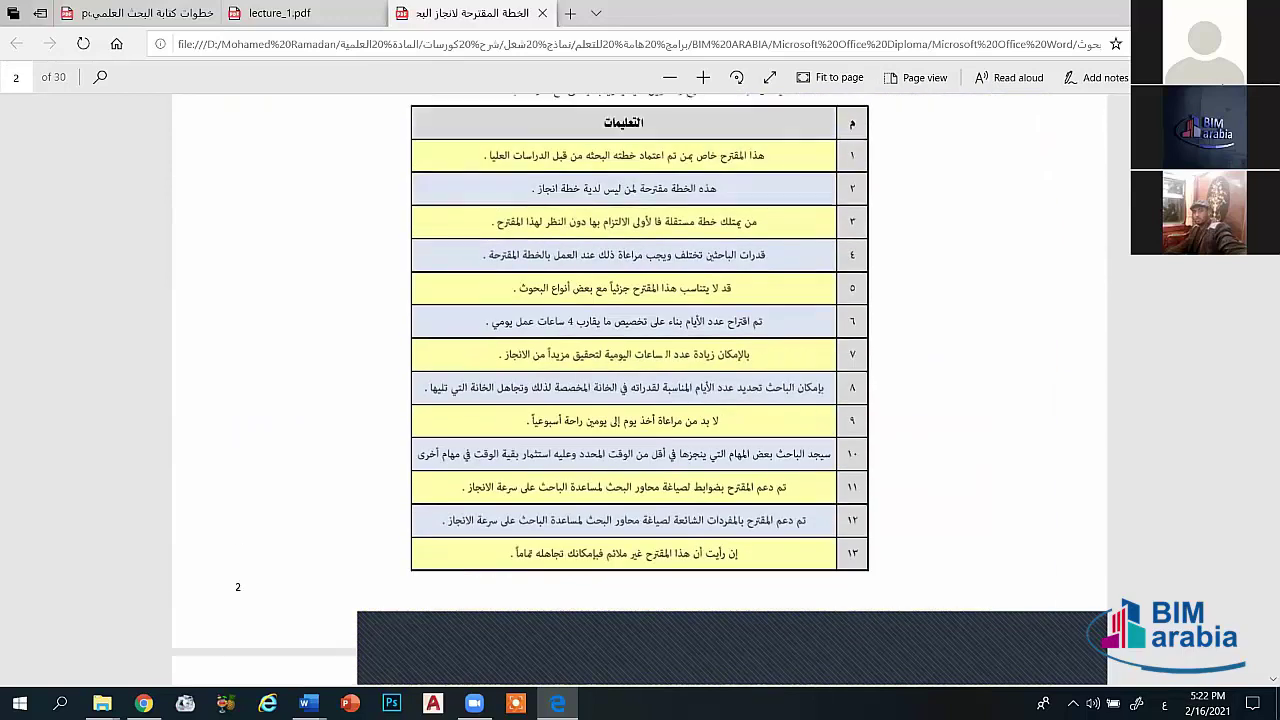
{"action": "scroll", "coordinate": [640, 390], "scroll_direction": "up", "scroll_amount": 1}
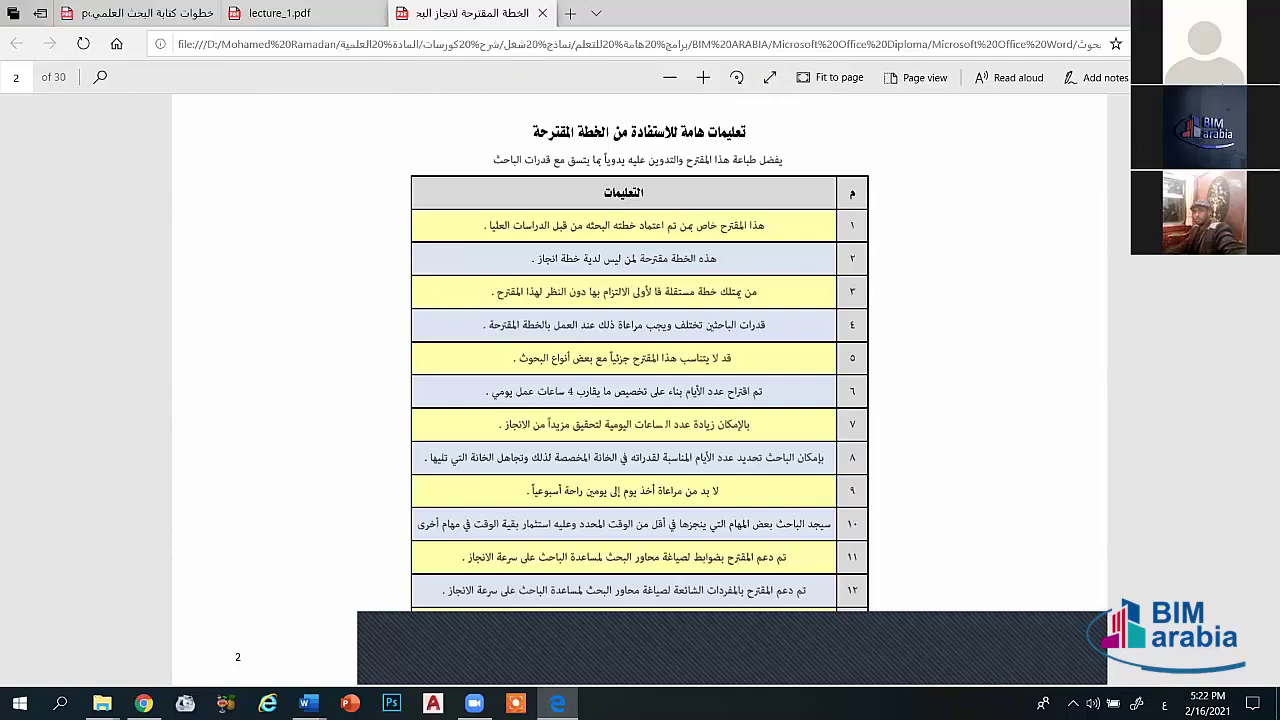
{"action": "scroll", "coordinate": [640, 390], "scroll_direction": "down", "scroll_amount": 2}
{"action": "scroll", "coordinate": [640, 390], "scroll_direction": "down", "scroll_amount": 1}
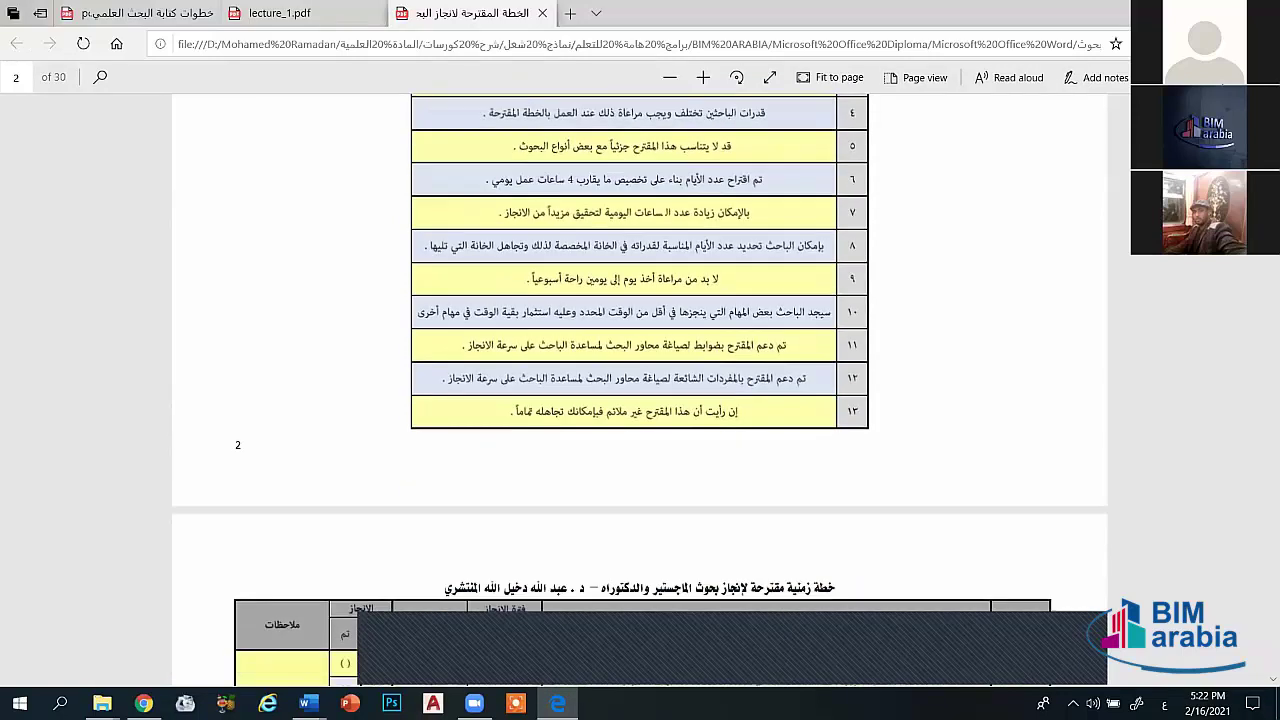
{"action": "scroll", "coordinate": [640, 390], "scroll_direction": "down", "scroll_amount": 2}
{"action": "scroll", "coordinate": [420, 200], "scroll_direction": "down", "scroll_amount": 2}
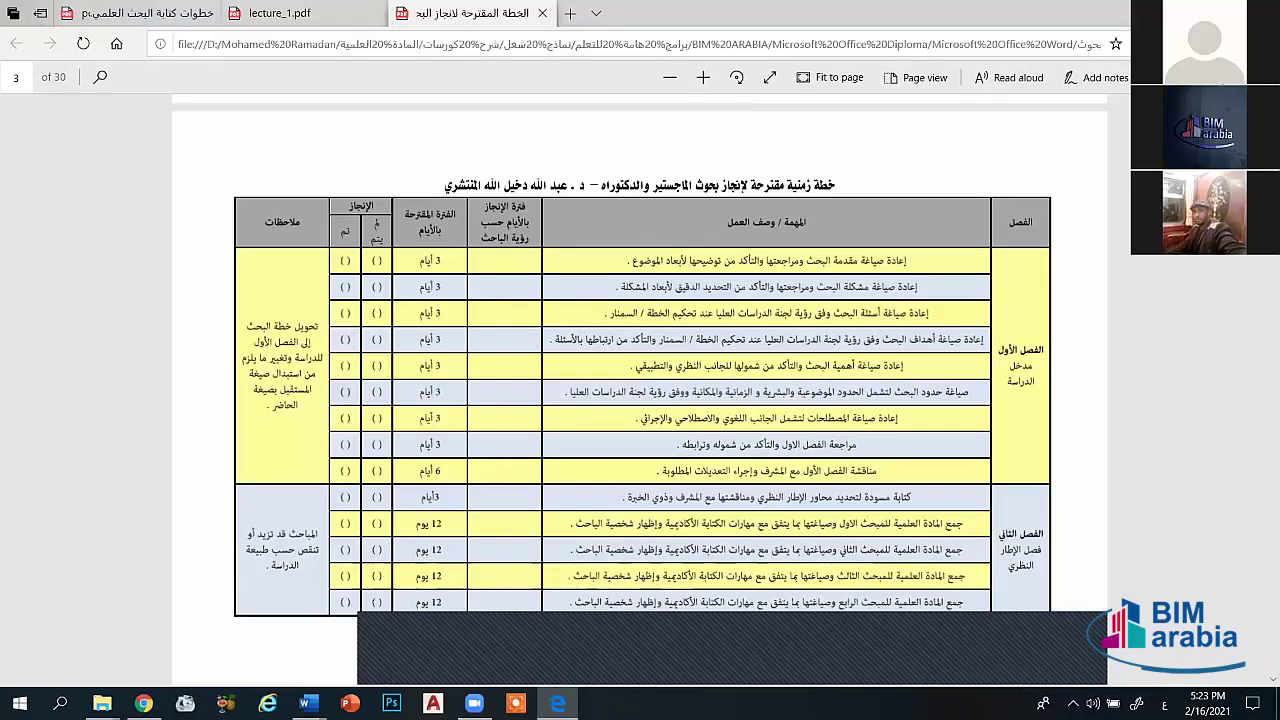
{"action": "scroll", "coordinate": [640, 390], "scroll_direction": "up", "scroll_amount": 2}
{"action": "scroll", "coordinate": [640, 390], "scroll_direction": "up", "scroll_amount": 3}
{"action": "scroll", "coordinate": [640, 390], "scroll_direction": "up", "scroll_amount": 5}
{"action": "scroll", "coordinate": [640, 390], "scroll_direction": "up", "scroll_amount": 5}
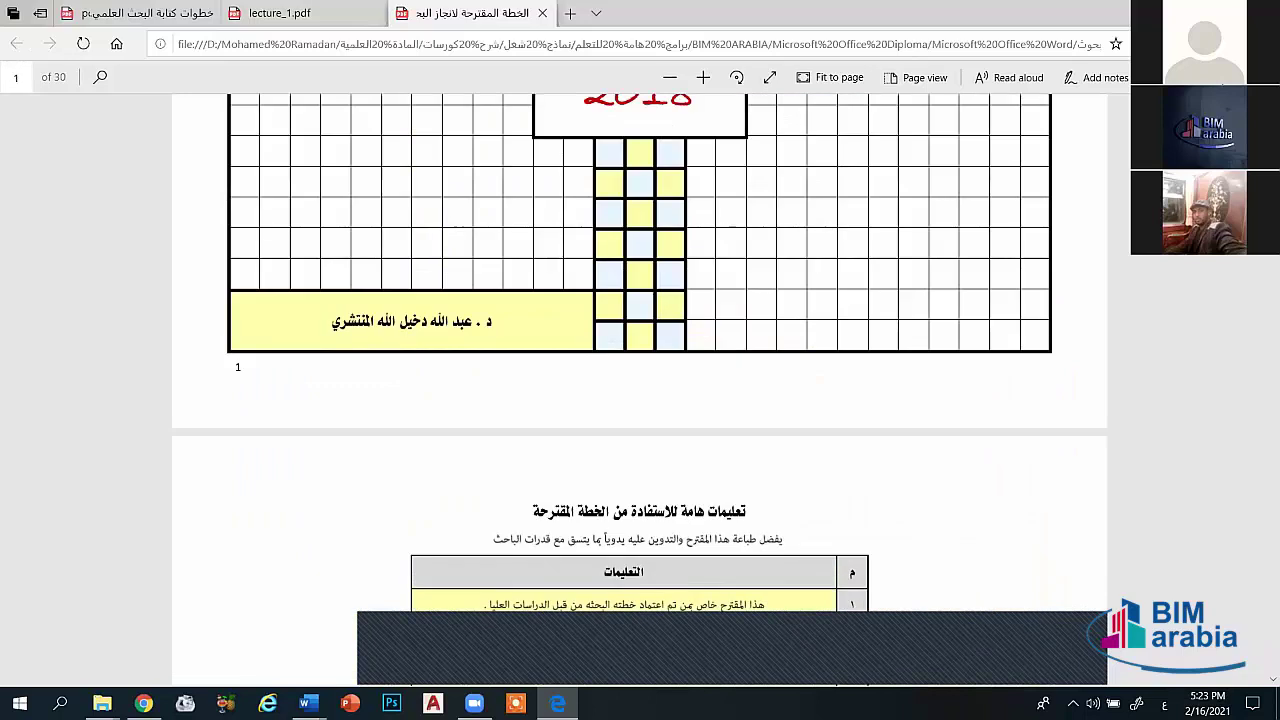
{"action": "scroll", "coordinate": [640, 390], "scroll_direction": "down", "scroll_amount": 2}
{"action": "scroll", "coordinate": [640, 390], "scroll_direction": "down", "scroll_amount": 3}
{"action": "scroll", "coordinate": [640, 390], "scroll_direction": "down", "scroll_amount": 10}
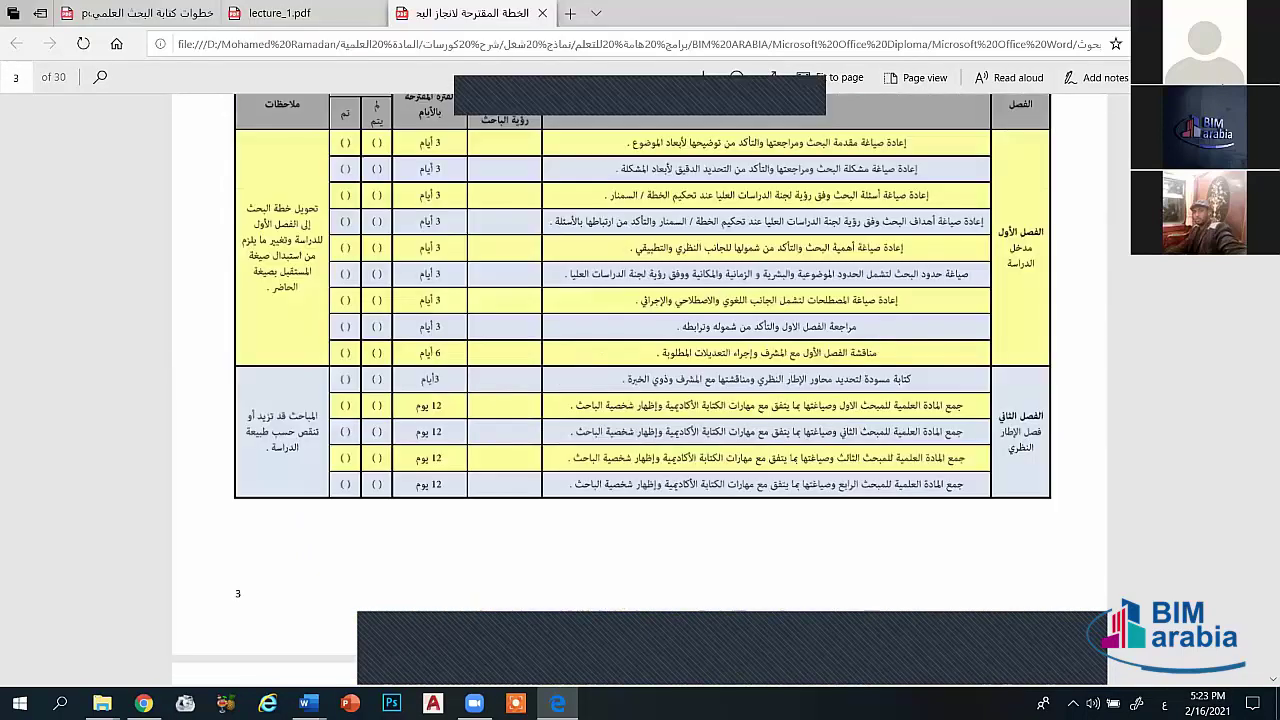
{"action": "scroll", "coordinate": [685, 98], "scroll_direction": "down", "scroll_amount": 3}
{"action": "scroll", "coordinate": [685, 98], "scroll_direction": "down", "scroll_amount": 3}
{"action": "scroll", "coordinate": [685, 98], "scroll_direction": "down", "scroll_amount": 1}
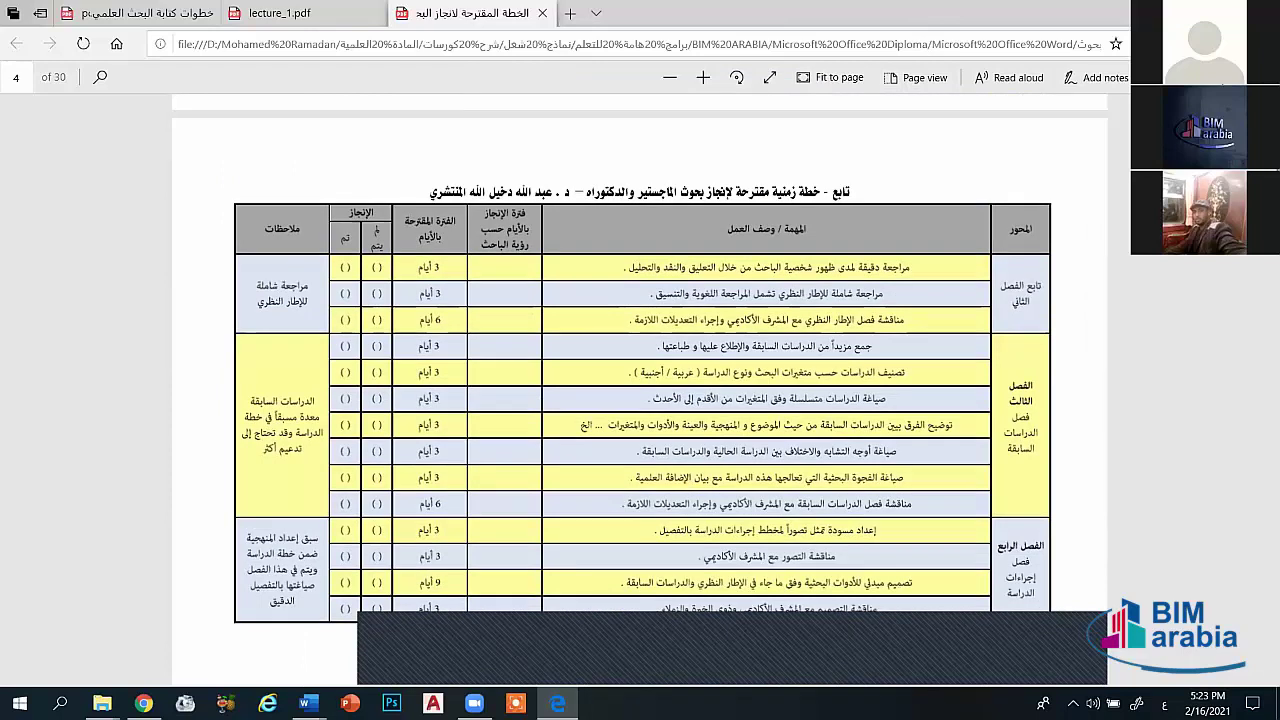
{"action": "scroll", "coordinate": [640, 390], "scroll_direction": "down", "scroll_amount": 1}
{"action": "scroll", "coordinate": [640, 390], "scroll_direction": "down", "scroll_amount": 3}
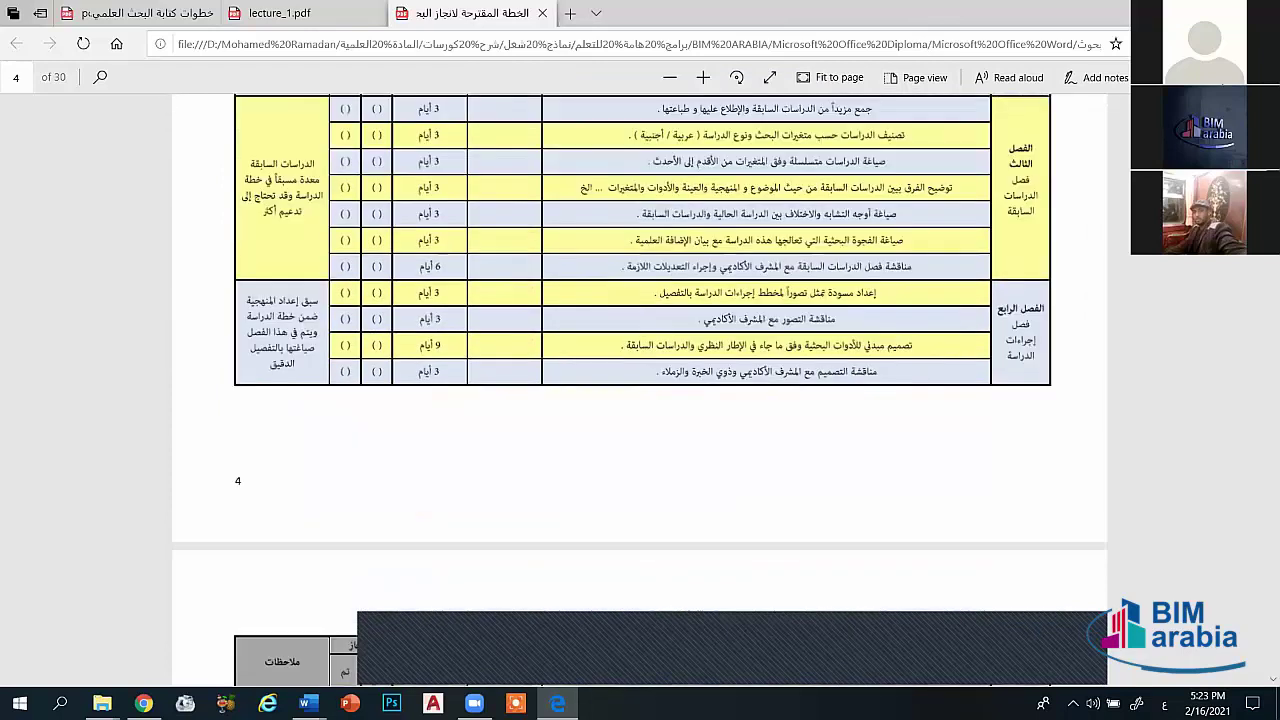
{"action": "scroll", "coordinate": [640, 390], "scroll_direction": "down", "scroll_amount": 3}
{"action": "scroll", "coordinate": [640, 390], "scroll_direction": "down", "scroll_amount": 1}
{"action": "scroll", "coordinate": [640, 390], "scroll_direction": "down", "scroll_amount": 10}
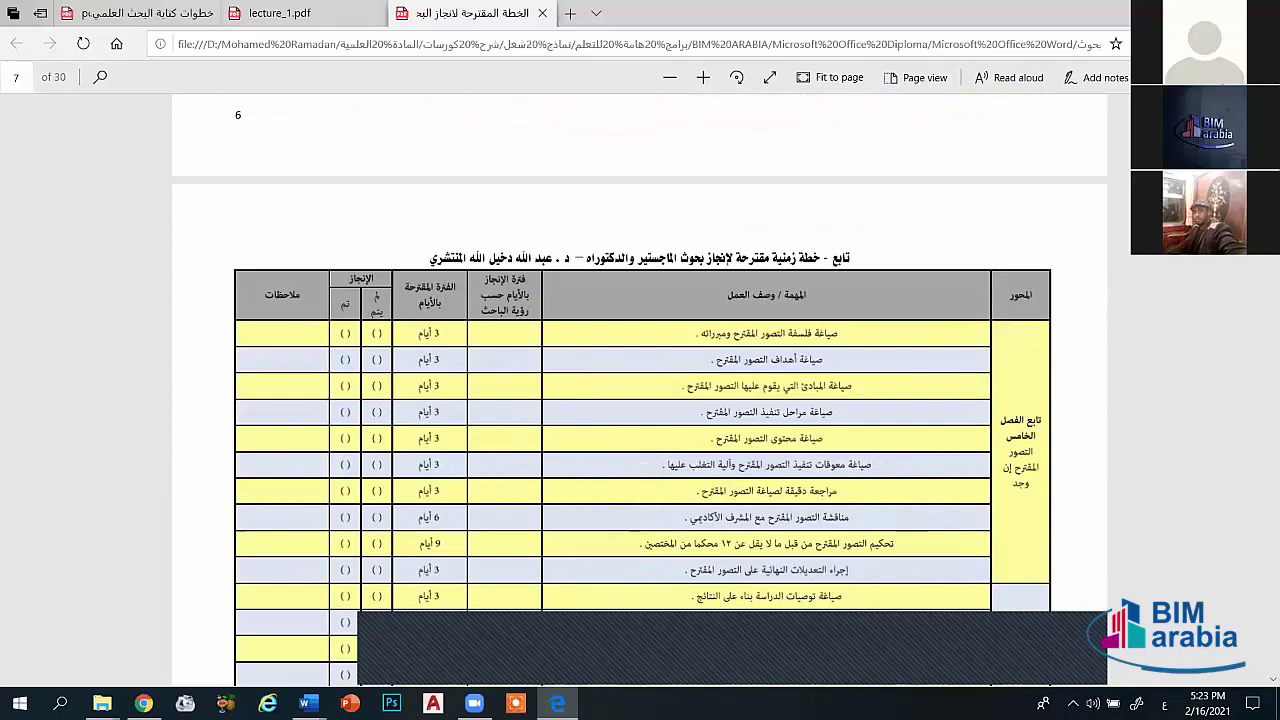
{"action": "scroll", "coordinate": [640, 390], "scroll_direction": "down", "scroll_amount": 3}
Step: Scroll on from page 10's academic-writing rules to page 11, 'ضوابط صياغة العنوان البحثي'
{"action": "scroll", "coordinate": [640, 390], "scroll_direction": "down", "scroll_amount": 10}
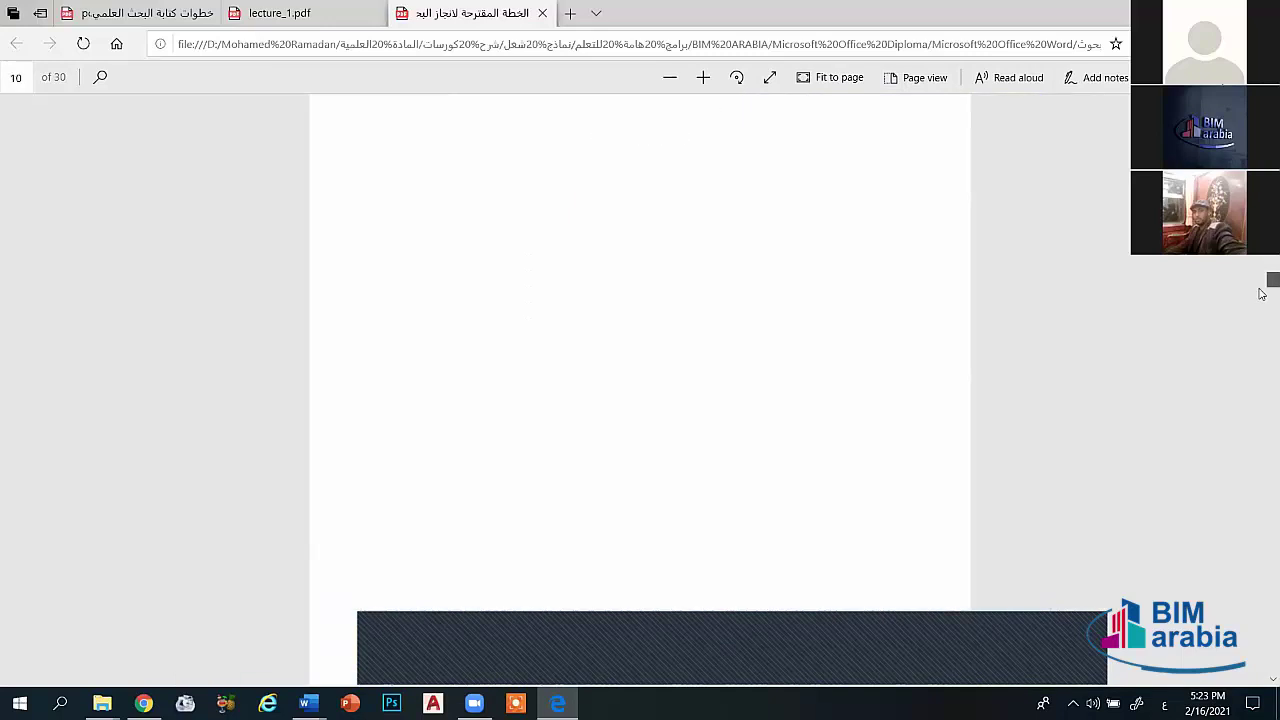
{"action": "scroll", "coordinate": [640, 390], "scroll_direction": "up", "scroll_amount": 5}
{"action": "scroll", "coordinate": [1262, 260], "scroll_direction": "up", "scroll_amount": 5}
{"action": "scroll", "coordinate": [1262, 270], "scroll_direction": "down", "scroll_amount": 3}
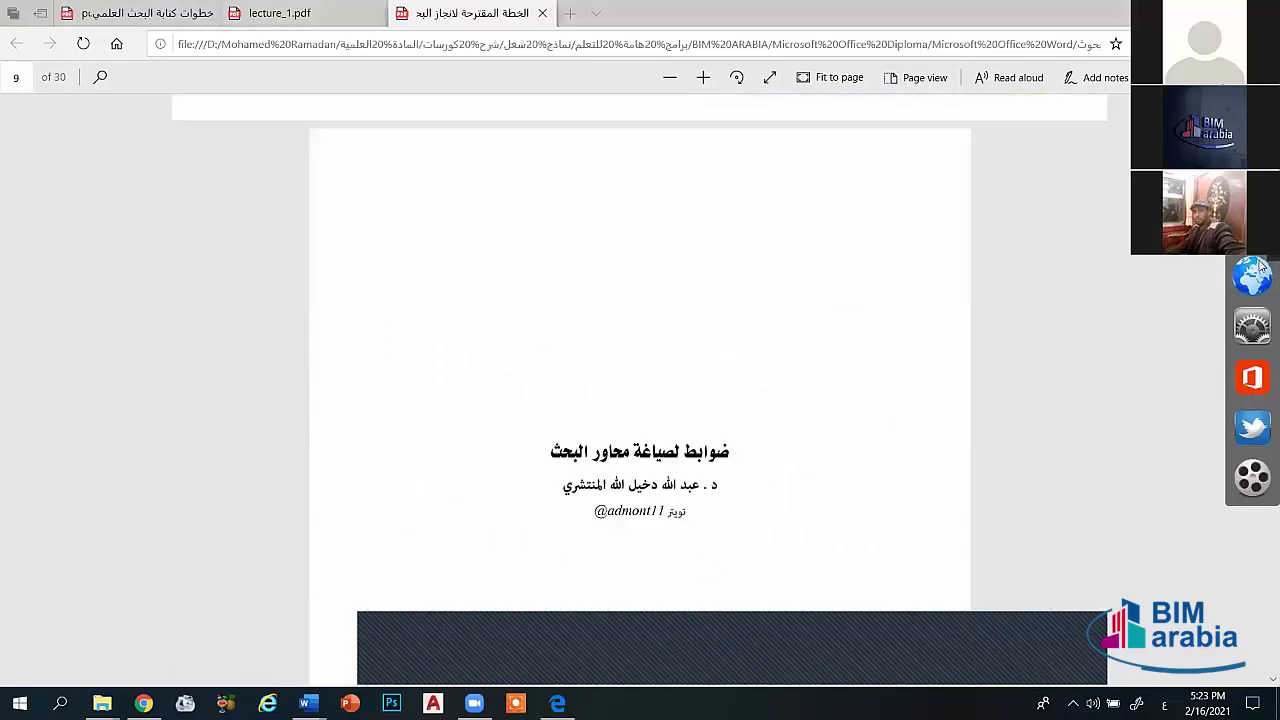
{"action": "scroll", "coordinate": [1262, 280], "scroll_direction": "down", "scroll_amount": 4}
{"action": "scroll", "coordinate": [1262, 282], "scroll_direction": "down", "scroll_amount": 2}
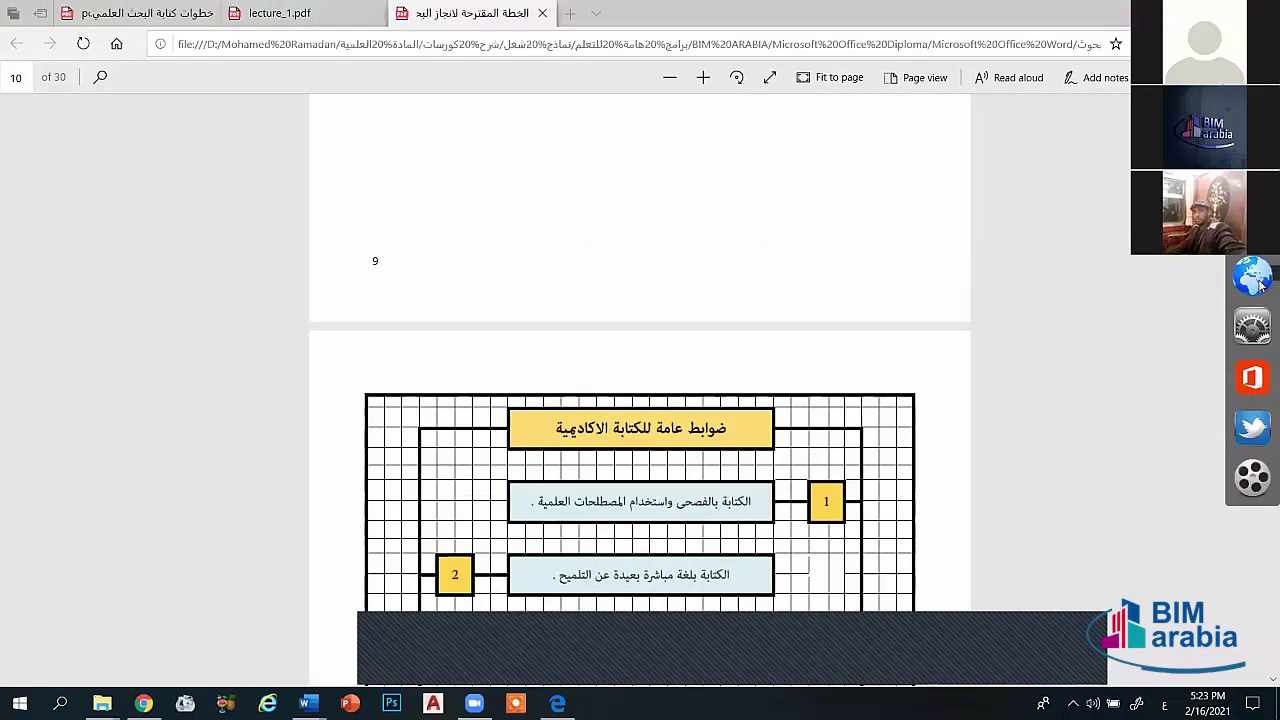
{"action": "scroll", "coordinate": [1262, 285], "scroll_direction": "down", "scroll_amount": 3}
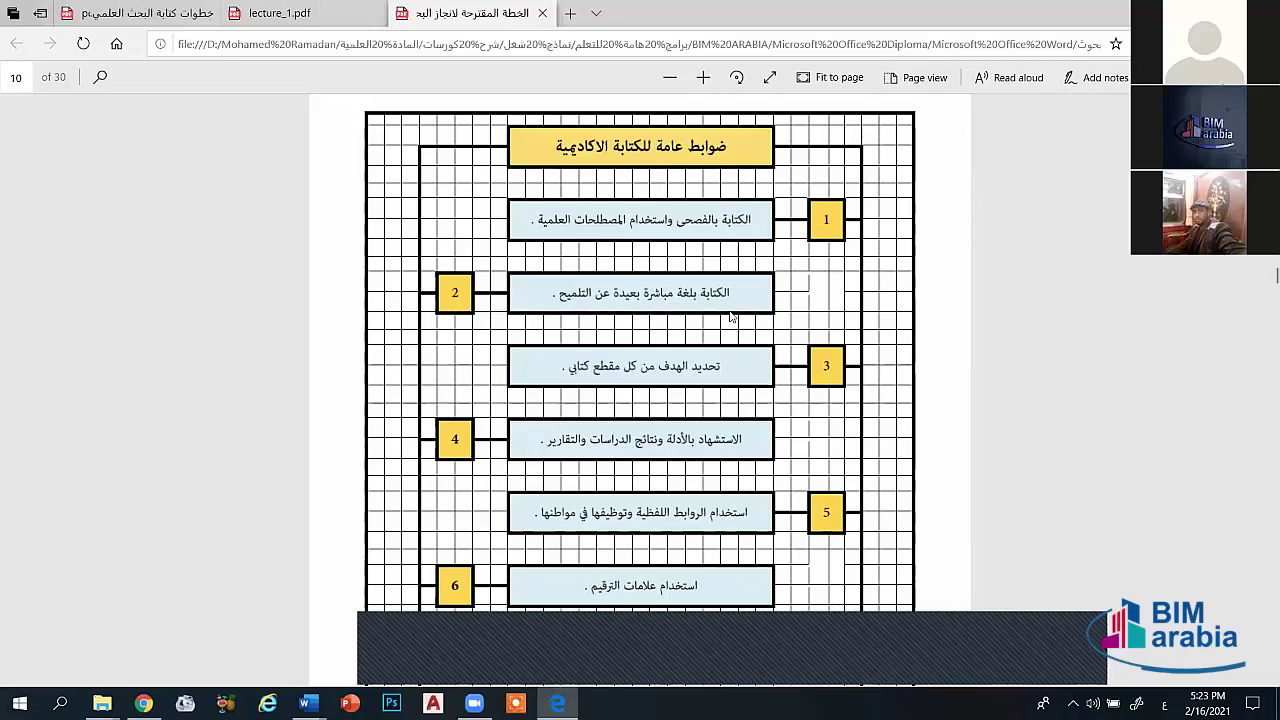
{"action": "scroll", "coordinate": [730, 316], "scroll_direction": "down", "scroll_amount": 1}
{"action": "scroll", "coordinate": [730, 316], "scroll_direction": "down", "scroll_amount": 1}
{"action": "scroll", "coordinate": [730, 316], "scroll_direction": "down", "scroll_amount": 1}
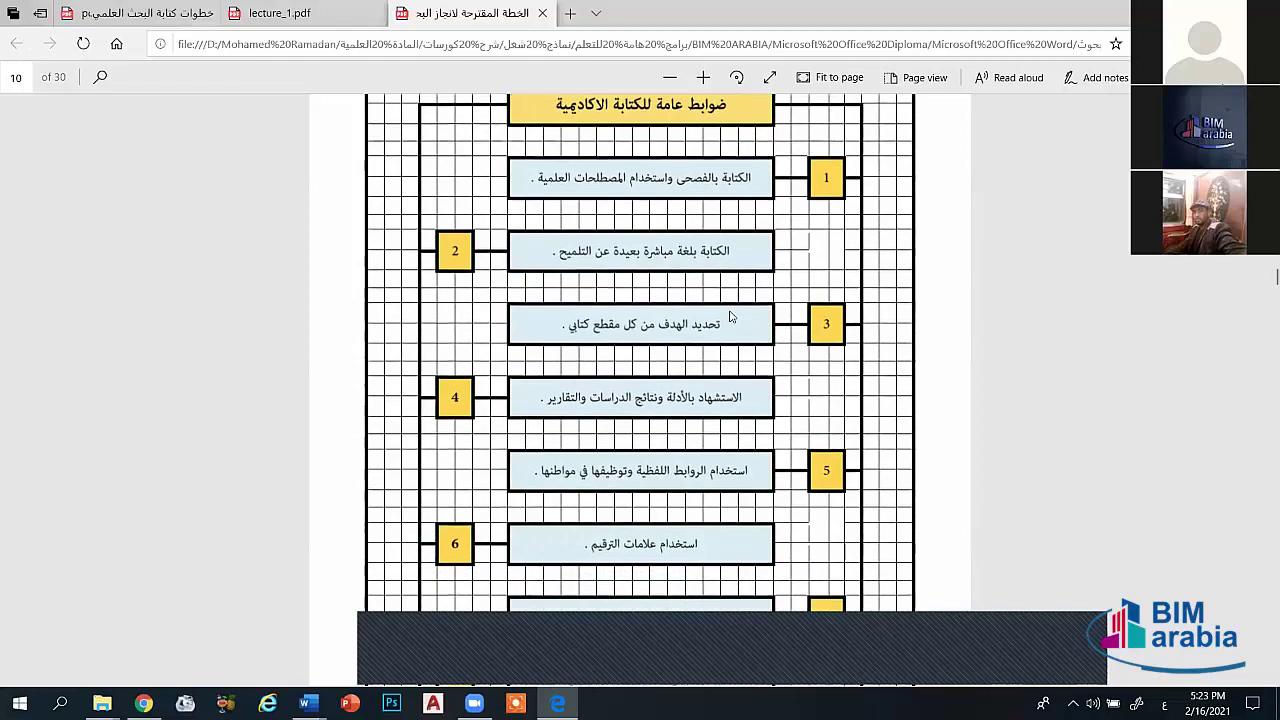
{"action": "scroll", "coordinate": [730, 316], "scroll_direction": "down", "scroll_amount": 1}
{"action": "scroll", "coordinate": [730, 316], "scroll_direction": "down", "scroll_amount": 1}
{"action": "scroll", "coordinate": [730, 316], "scroll_direction": "down", "scroll_amount": 1}
{"action": "scroll", "coordinate": [730, 316], "scroll_direction": "down", "scroll_amount": 1}
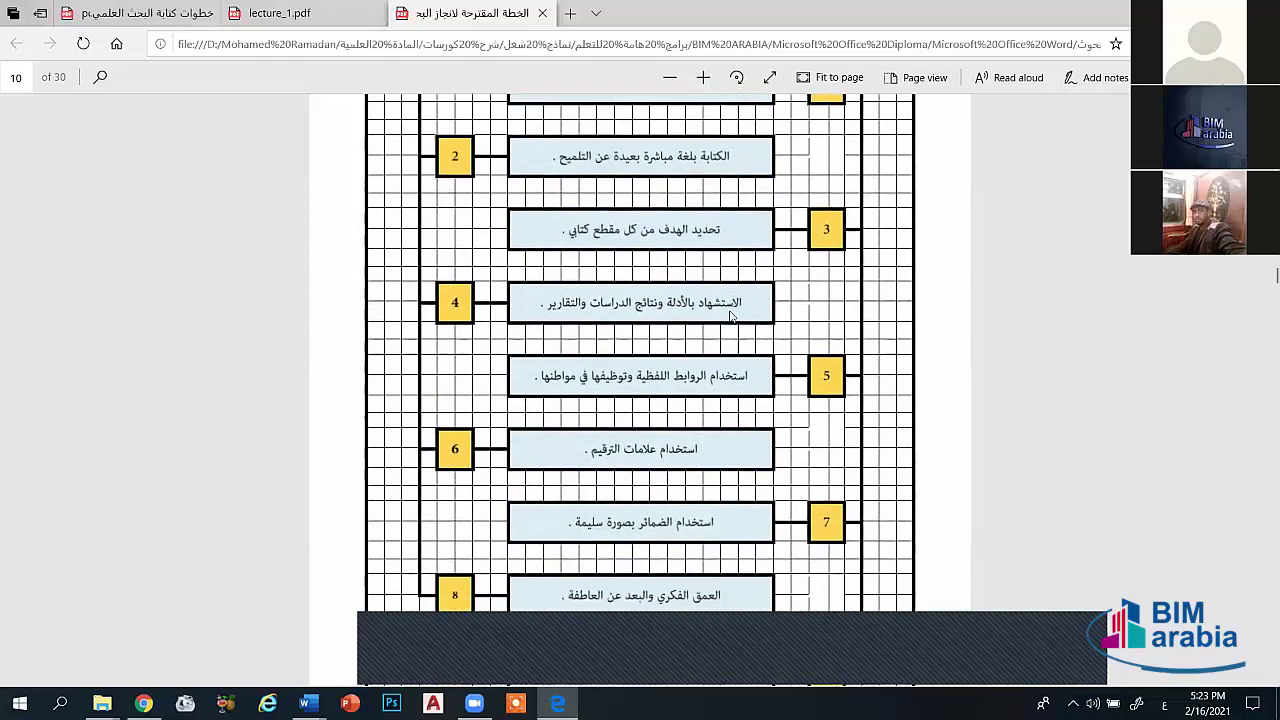
{"action": "scroll", "coordinate": [730, 316], "scroll_direction": "down", "scroll_amount": 1}
{"action": "scroll", "coordinate": [730, 316], "scroll_direction": "down", "scroll_amount": 1}
{"action": "scroll", "coordinate": [730, 316], "scroll_direction": "down", "scroll_amount": 1}
{"action": "scroll", "coordinate": [730, 316], "scroll_direction": "down", "scroll_amount": 1}
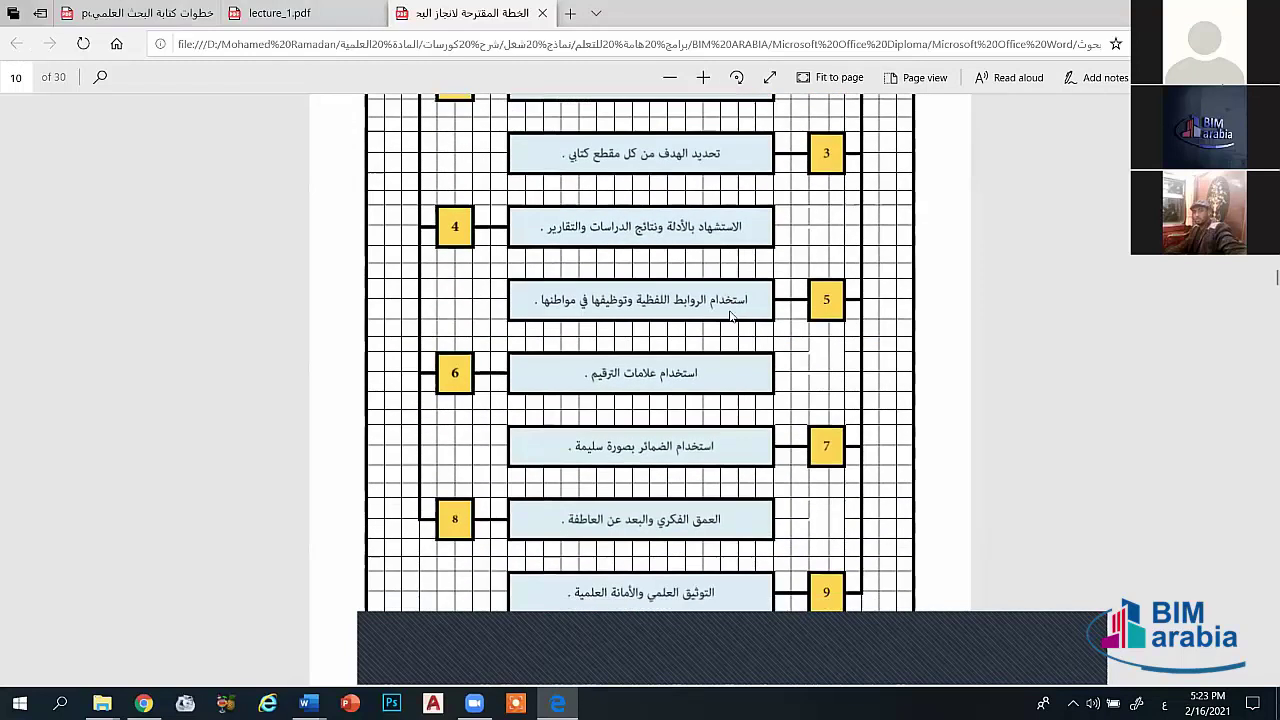
{"action": "scroll", "coordinate": [730, 316], "scroll_direction": "down", "scroll_amount": 1}
{"action": "scroll", "coordinate": [730, 316], "scroll_direction": "down", "scroll_amount": 1}
{"action": "scroll", "coordinate": [730, 316], "scroll_direction": "down", "scroll_amount": 1}
{"action": "scroll", "coordinate": [730, 316], "scroll_direction": "down", "scroll_amount": 1}
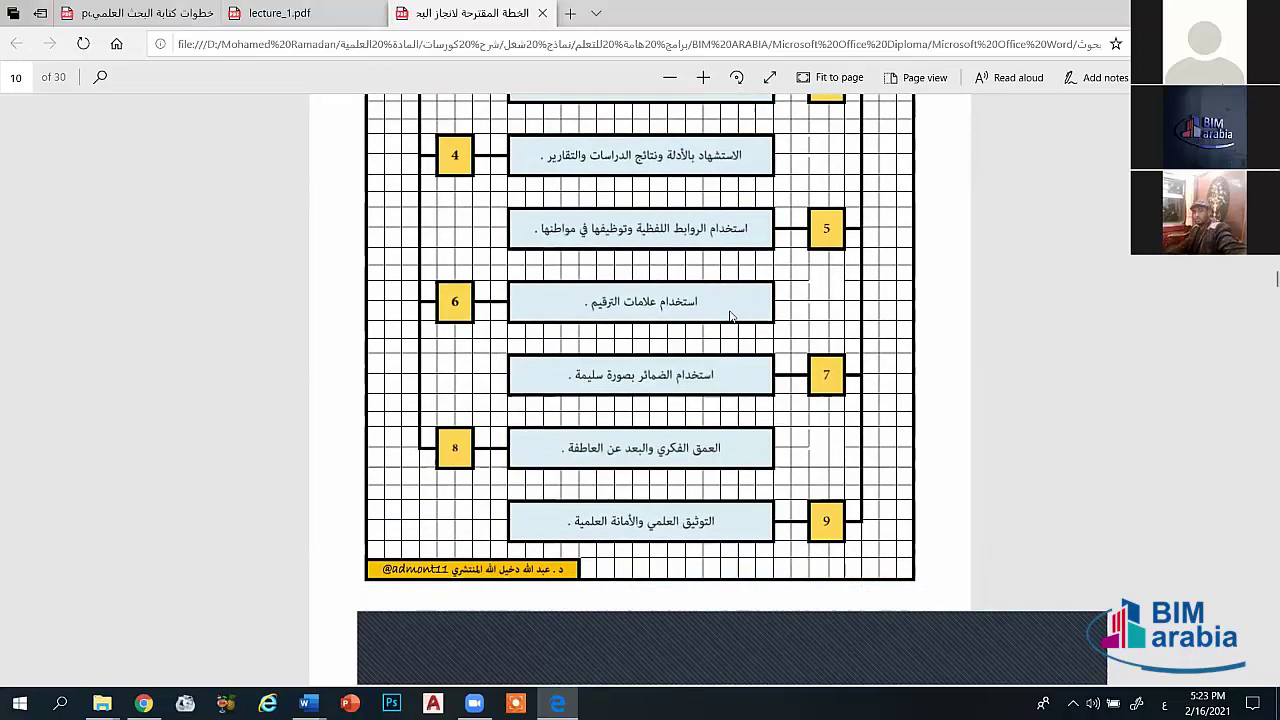
{"action": "scroll", "coordinate": [730, 316], "scroll_direction": "down", "scroll_amount": 1}
{"action": "scroll", "coordinate": [730, 316], "scroll_direction": "down", "scroll_amount": 1}
{"action": "scroll", "coordinate": [730, 316], "scroll_direction": "down", "scroll_amount": 1}
{"action": "scroll", "coordinate": [730, 316], "scroll_direction": "down", "scroll_amount": 1}
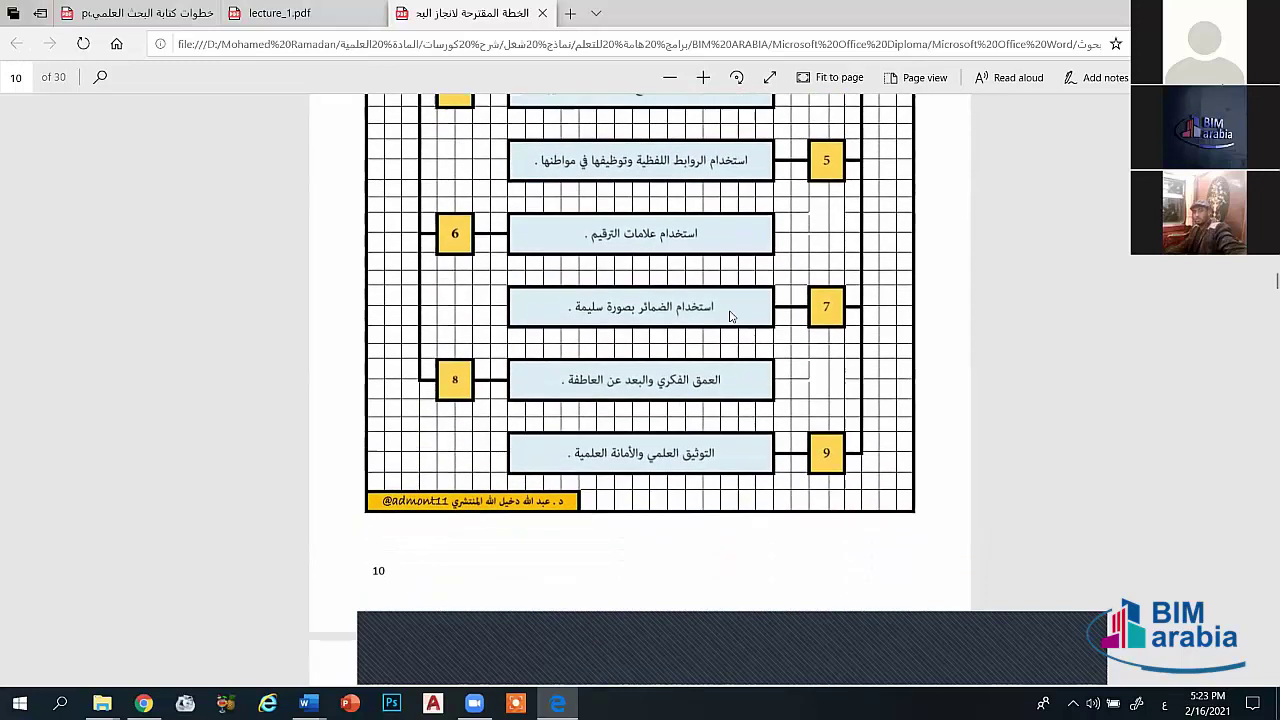
{"action": "scroll", "coordinate": [730, 316], "scroll_direction": "down", "scroll_amount": 1}
{"action": "scroll", "coordinate": [730, 316], "scroll_direction": "down", "scroll_amount": 1}
{"action": "scroll", "coordinate": [730, 316], "scroll_direction": "down", "scroll_amount": 1}
{"action": "scroll", "coordinate": [730, 316], "scroll_direction": "down", "scroll_amount": 1}
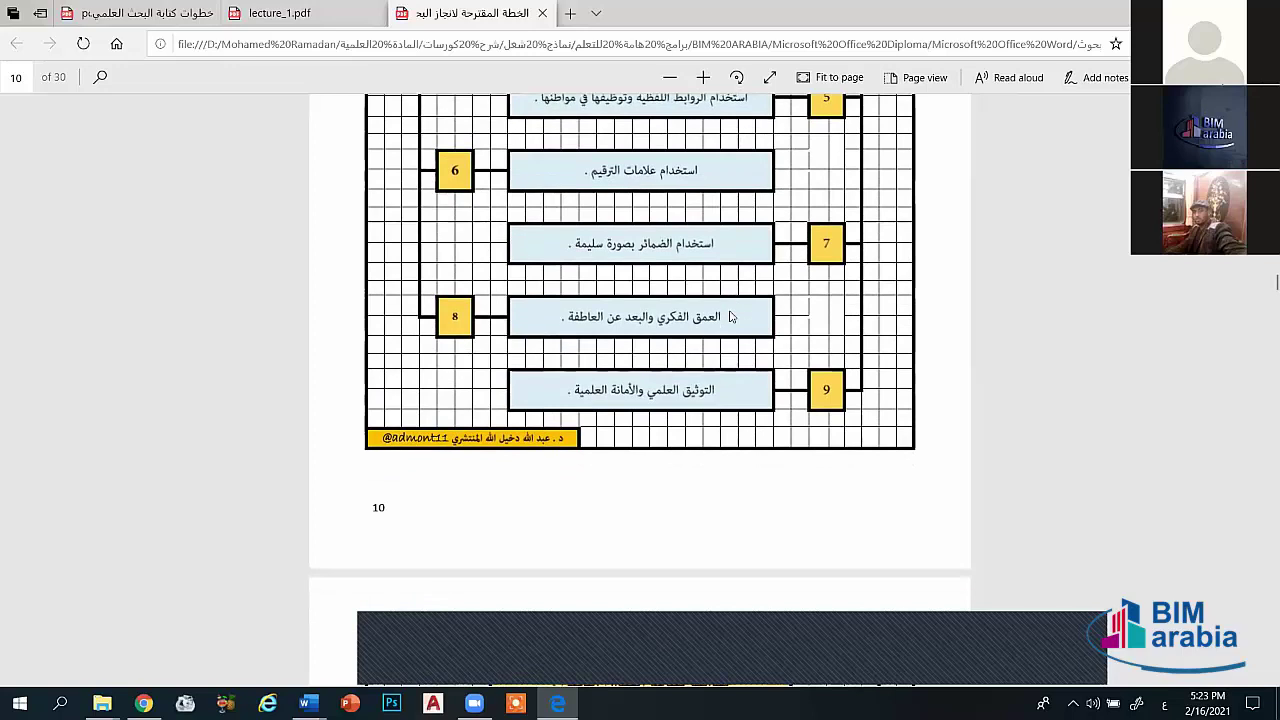
{"action": "scroll", "coordinate": [730, 316], "scroll_direction": "down", "scroll_amount": 1}
{"action": "scroll", "coordinate": [730, 316], "scroll_direction": "down", "scroll_amount": 2}
{"action": "scroll", "coordinate": [730, 316], "scroll_direction": "down", "scroll_amount": 2}
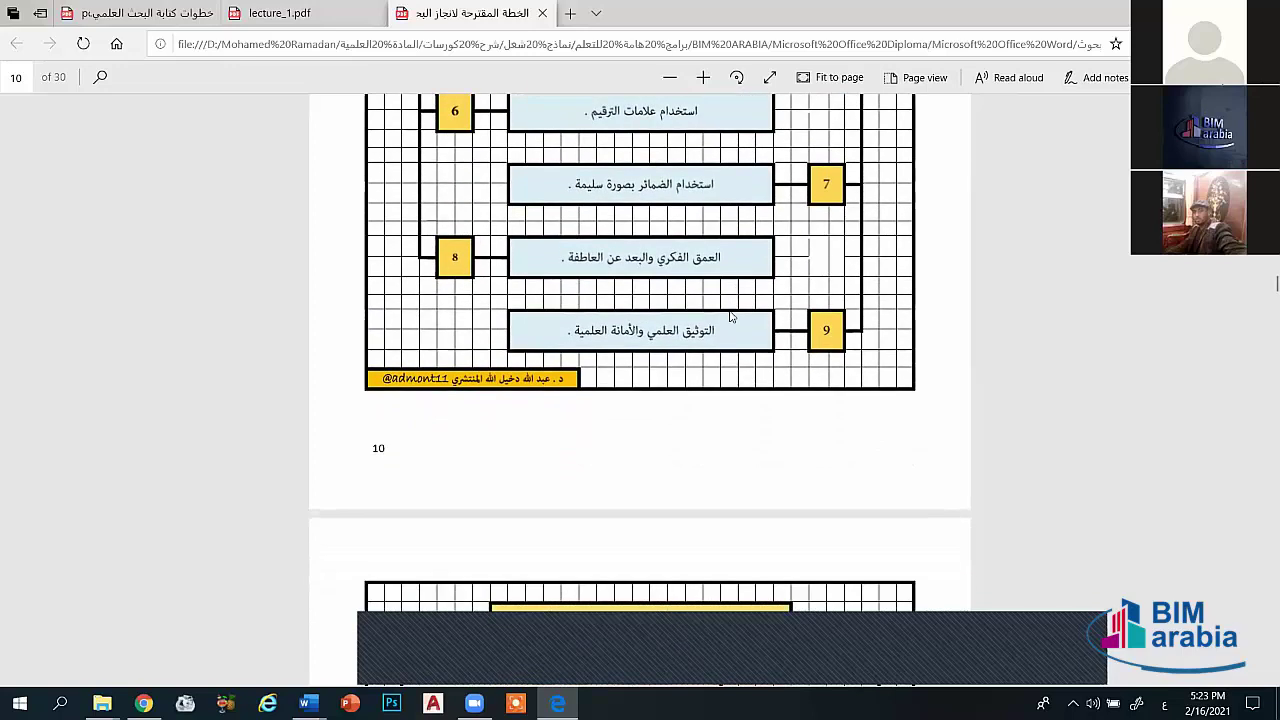
{"action": "scroll", "coordinate": [730, 316], "scroll_direction": "down", "scroll_amount": 5}
{"action": "scroll", "coordinate": [730, 316], "scroll_direction": "down", "scroll_amount": 2}
{"action": "scroll", "coordinate": [730, 316], "scroll_direction": "down", "scroll_amount": 4}
{"action": "scroll", "coordinate": [730, 316], "scroll_direction": "down", "scroll_amount": 2}
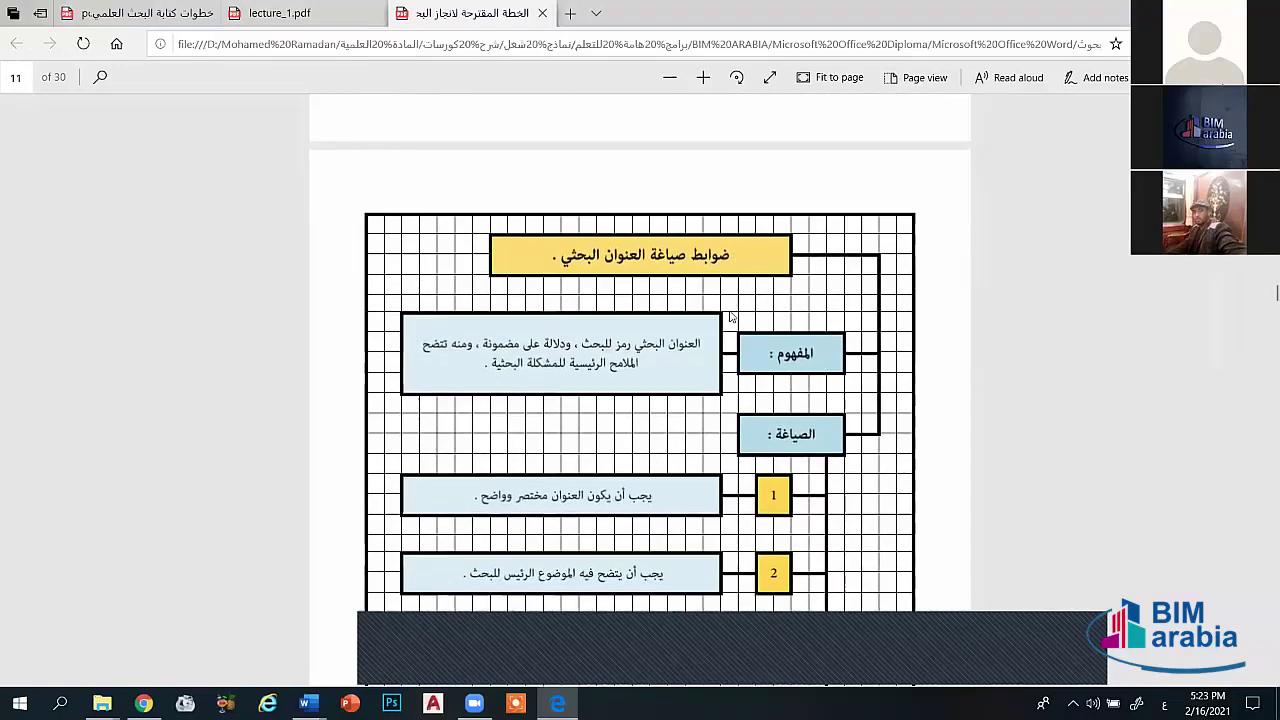
{"action": "scroll", "coordinate": [730, 316], "scroll_direction": "down", "scroll_amount": 1}
{"action": "scroll", "coordinate": [730, 316], "scroll_direction": "down", "scroll_amount": 1}
{"action": "scroll", "coordinate": [730, 316], "scroll_direction": "down", "scroll_amount": 1}
{"action": "scroll", "coordinate": [730, 316], "scroll_direction": "down", "scroll_amount": 1}
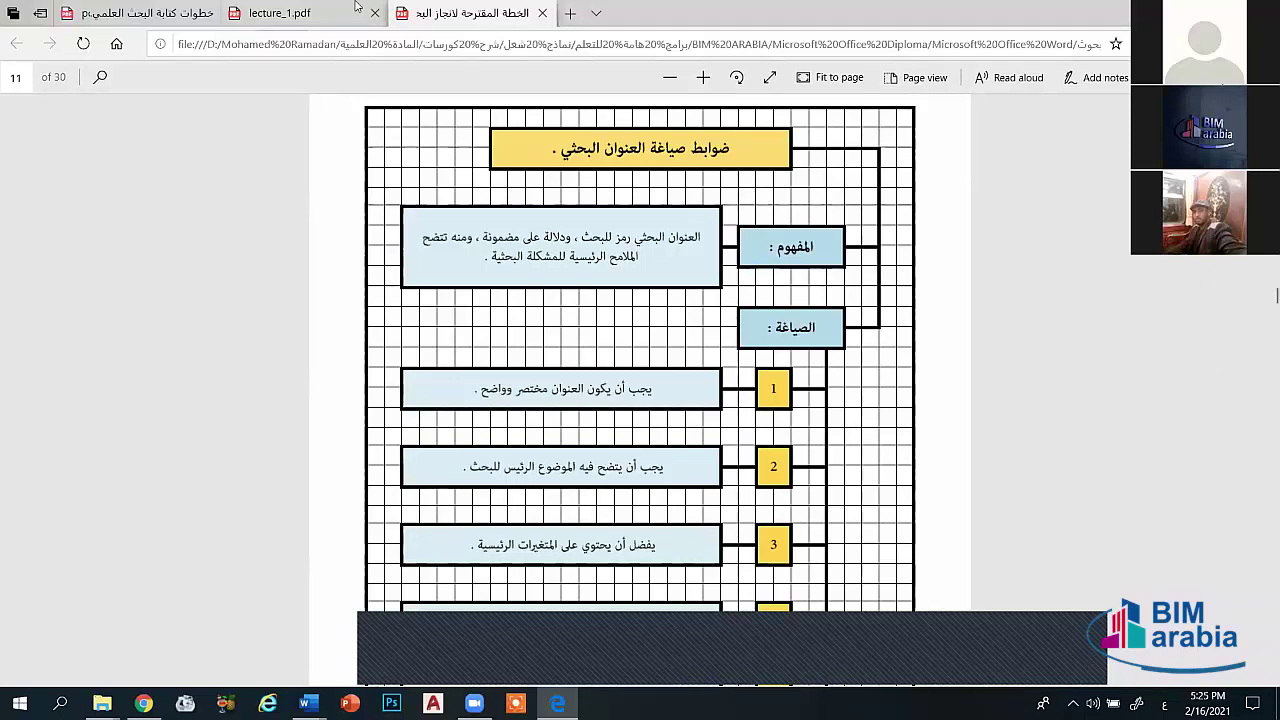
Step: Glance over the one-page research-writing steps PDF, then return to Word's Document4 with its 6×6 table
{"action": "left_click", "coordinate": [175, 8]}
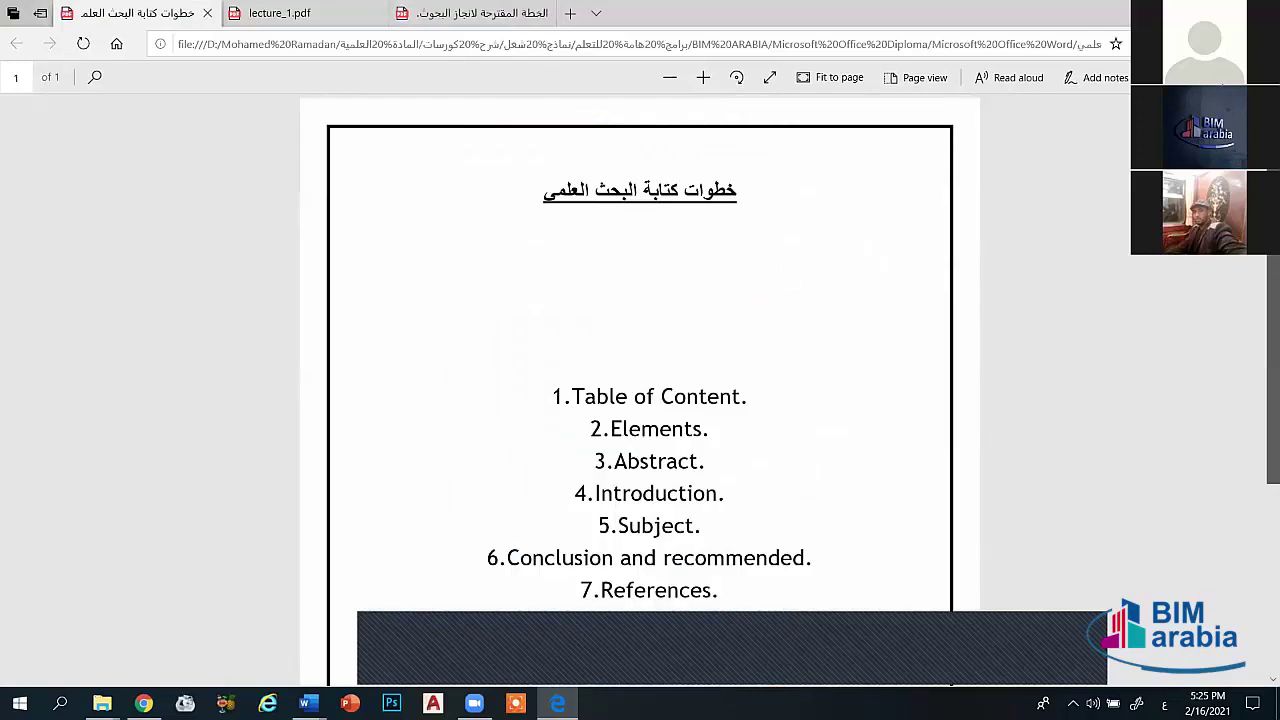
{"action": "scroll", "coordinate": [640, 380], "scroll_direction": "down", "scroll_amount": 1}
{"action": "scroll", "coordinate": [1030, 253], "scroll_direction": "up", "scroll_amount": 1}
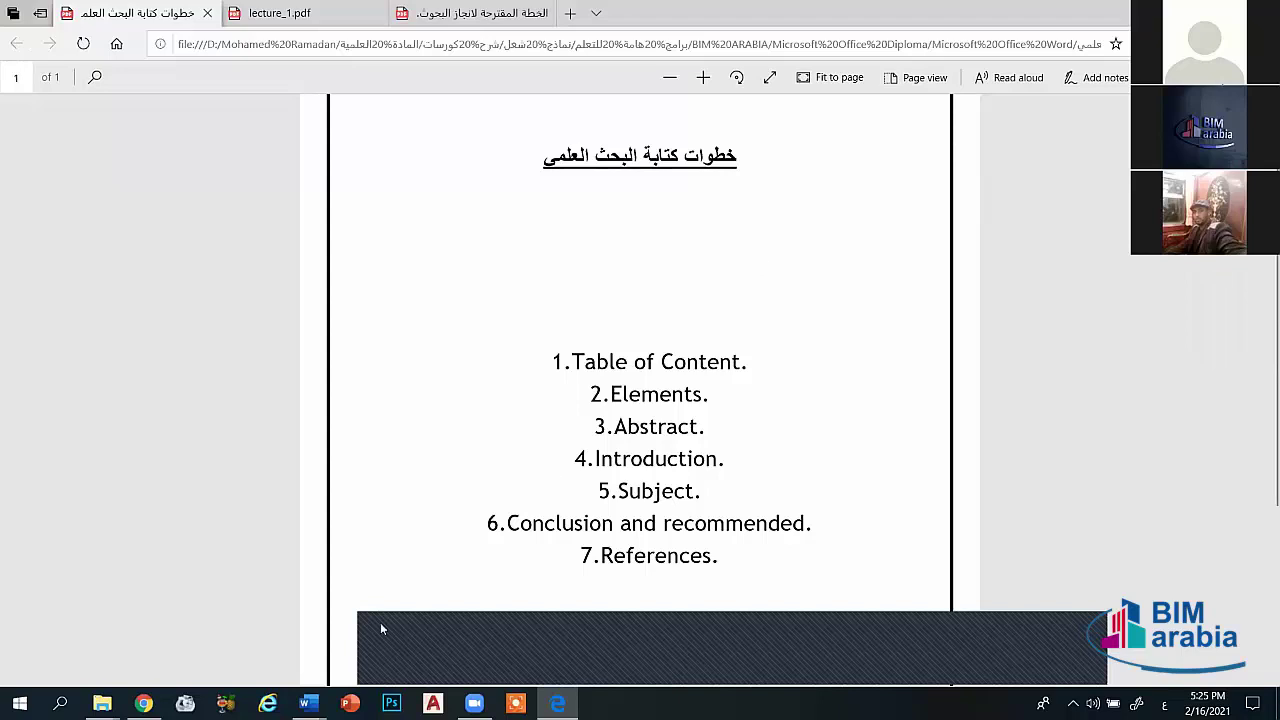
{"action": "mouse_move", "coordinate": [308, 704]}
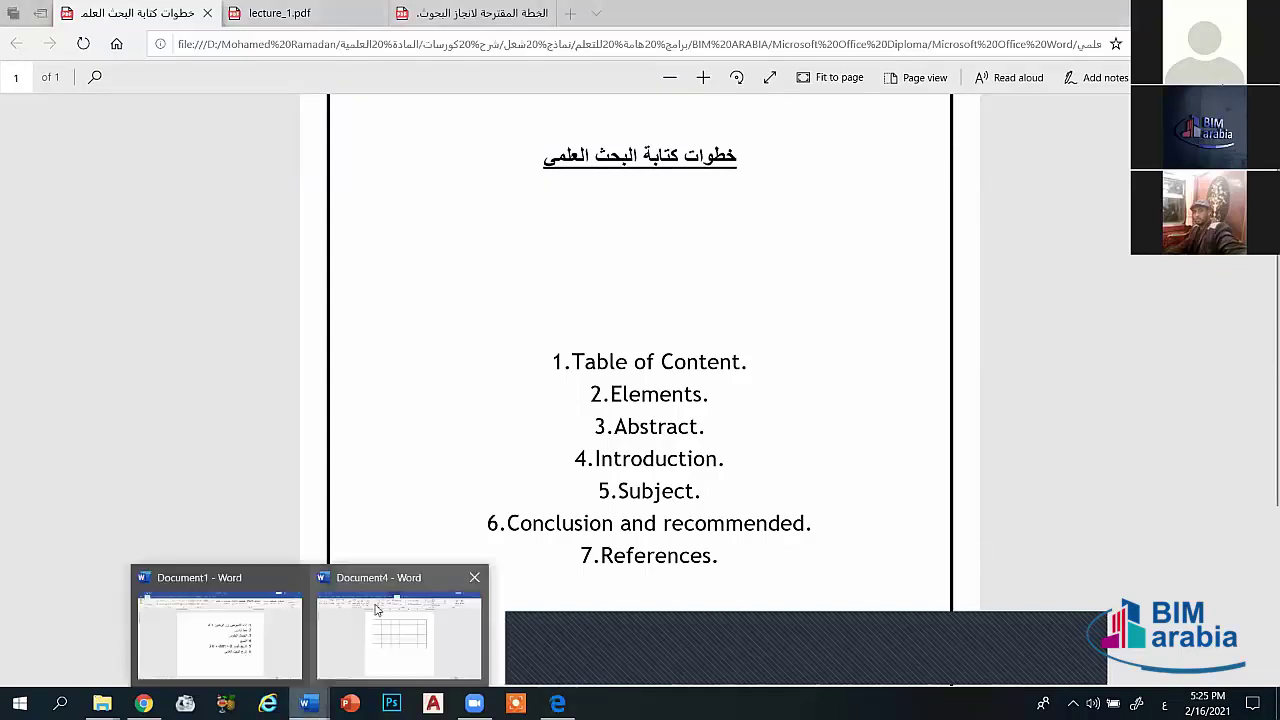
{"action": "left_click", "coordinate": [378, 608]}
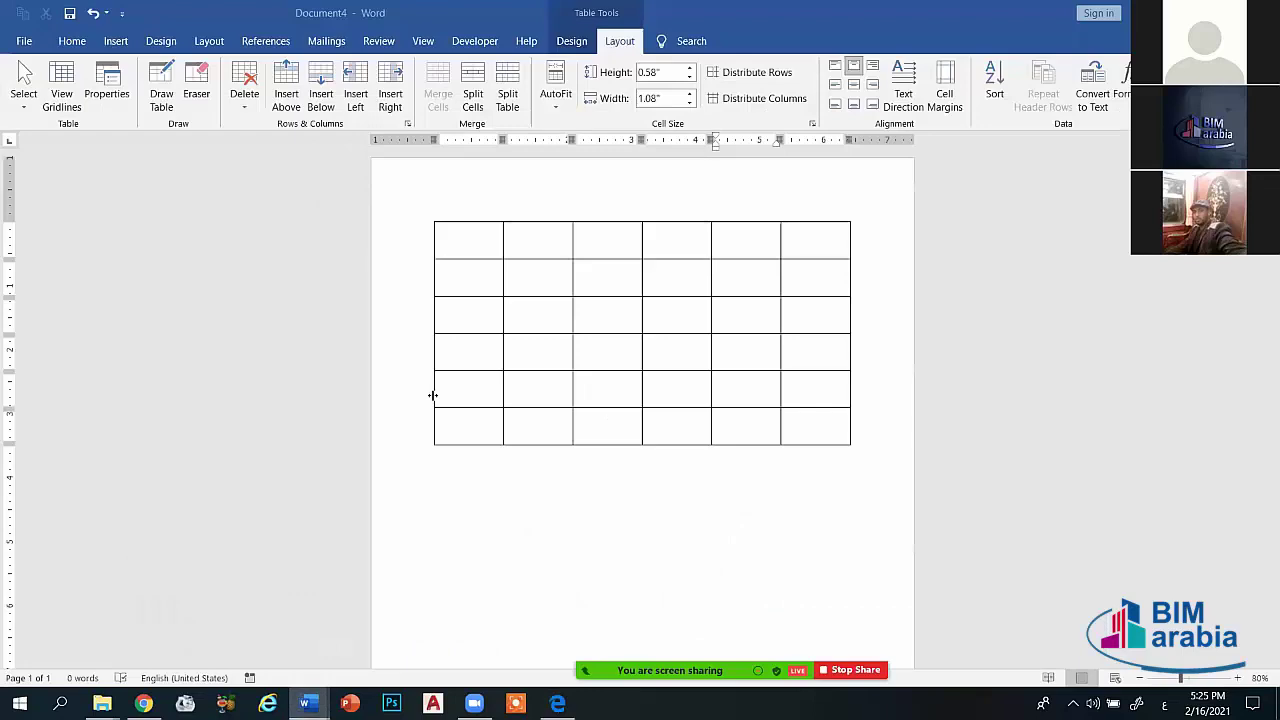
Step: Show Word's References features, then switch back to the seven-step research-writing PDF in Edge
{"action": "left_click", "coordinate": [260, 42]}
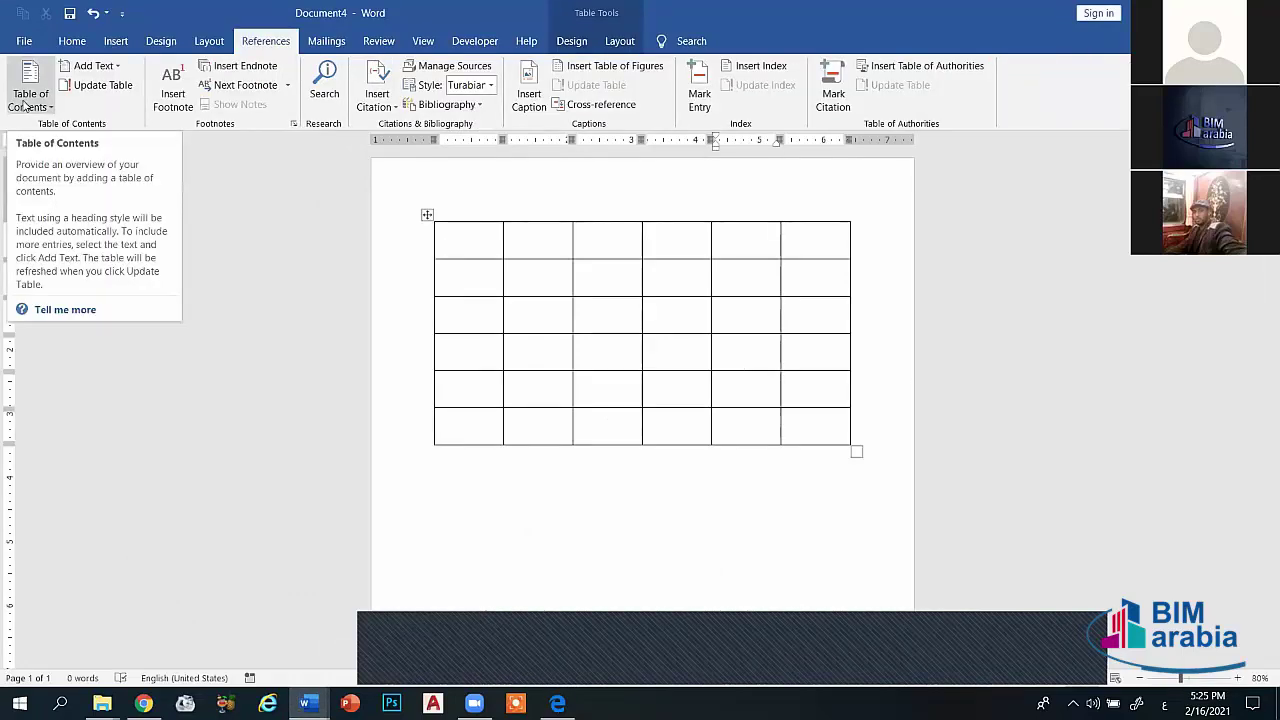
{"action": "key", "text": "alt+Tab"}
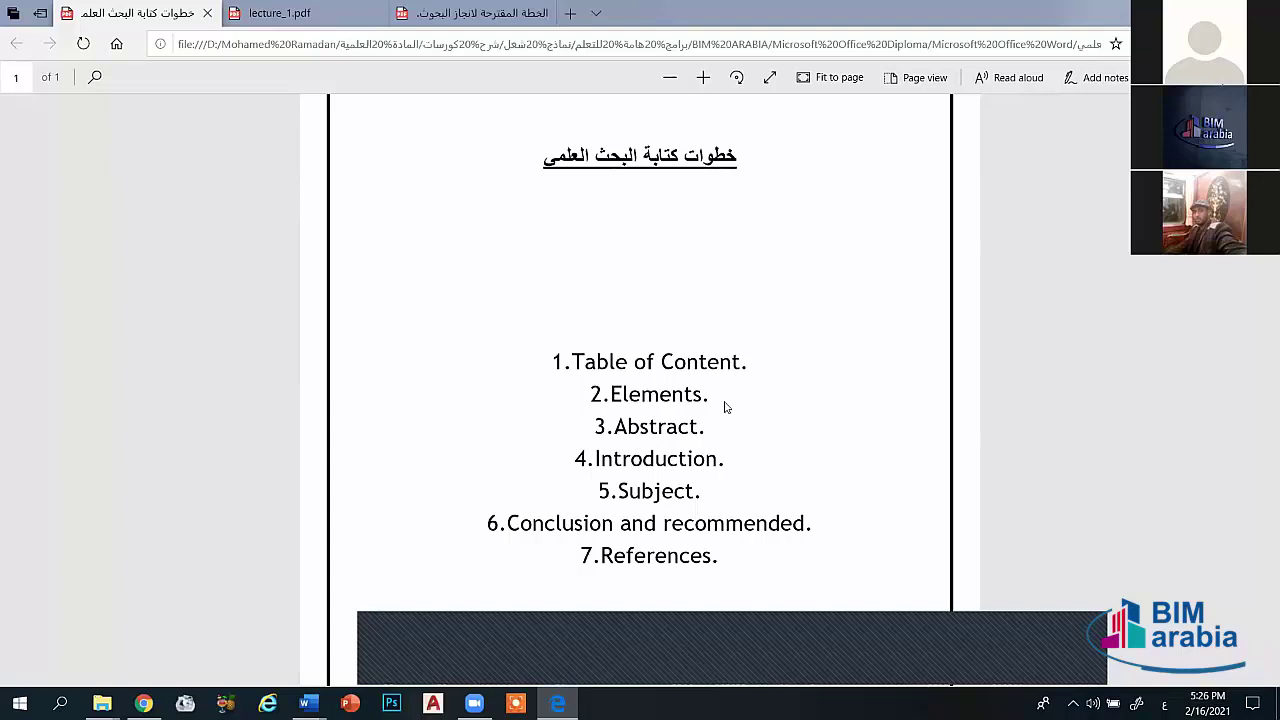
Step: Go back to the research-plan PDF and move through page 11's title rules to page 12
{"action": "left_click", "coordinate": [449, 8]}
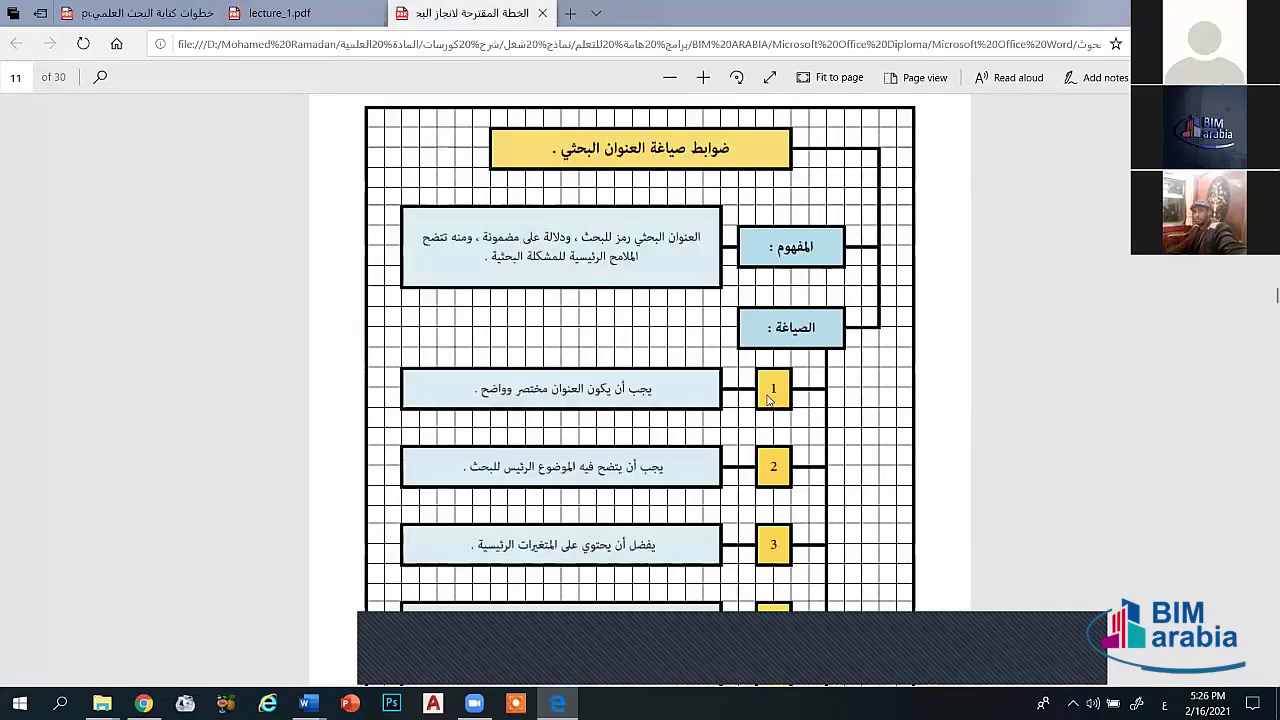
{"action": "scroll", "coordinate": [769, 400], "scroll_direction": "down", "scroll_amount": 2}
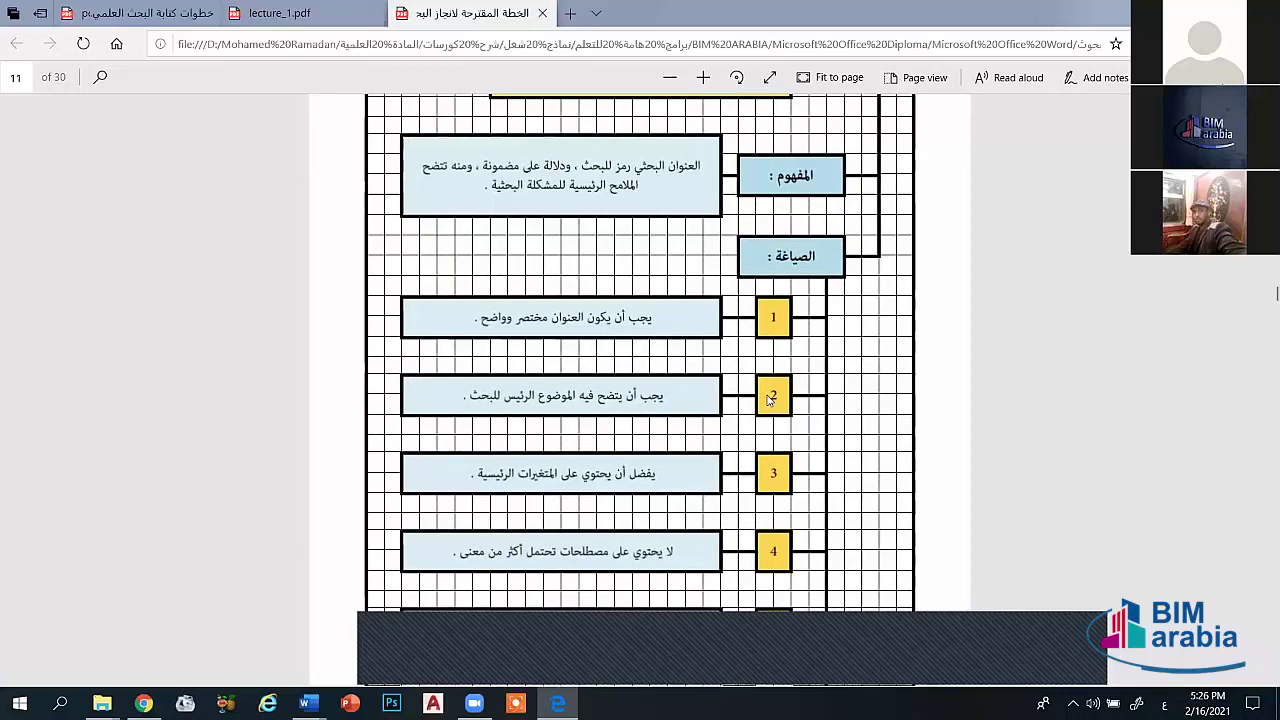
{"action": "scroll", "coordinate": [769, 400], "scroll_direction": "down", "scroll_amount": 1}
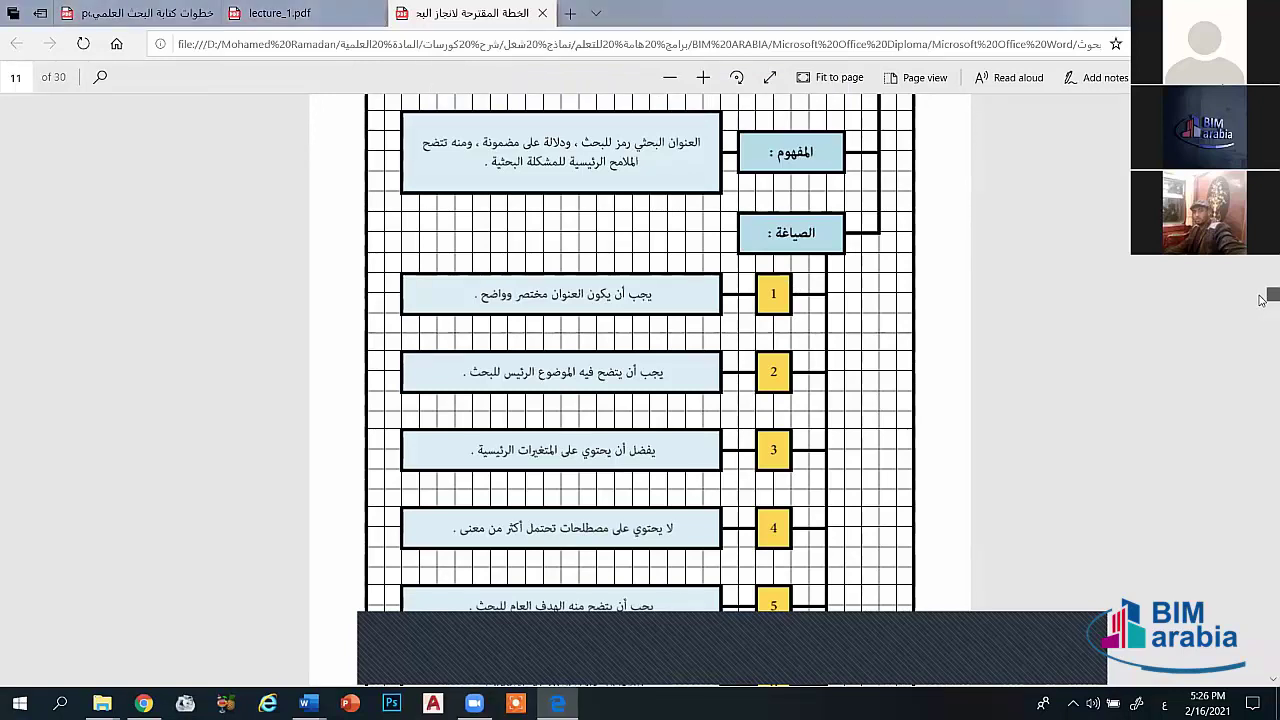
{"action": "scroll", "coordinate": [1262, 300], "scroll_direction": "down", "scroll_amount": 3}
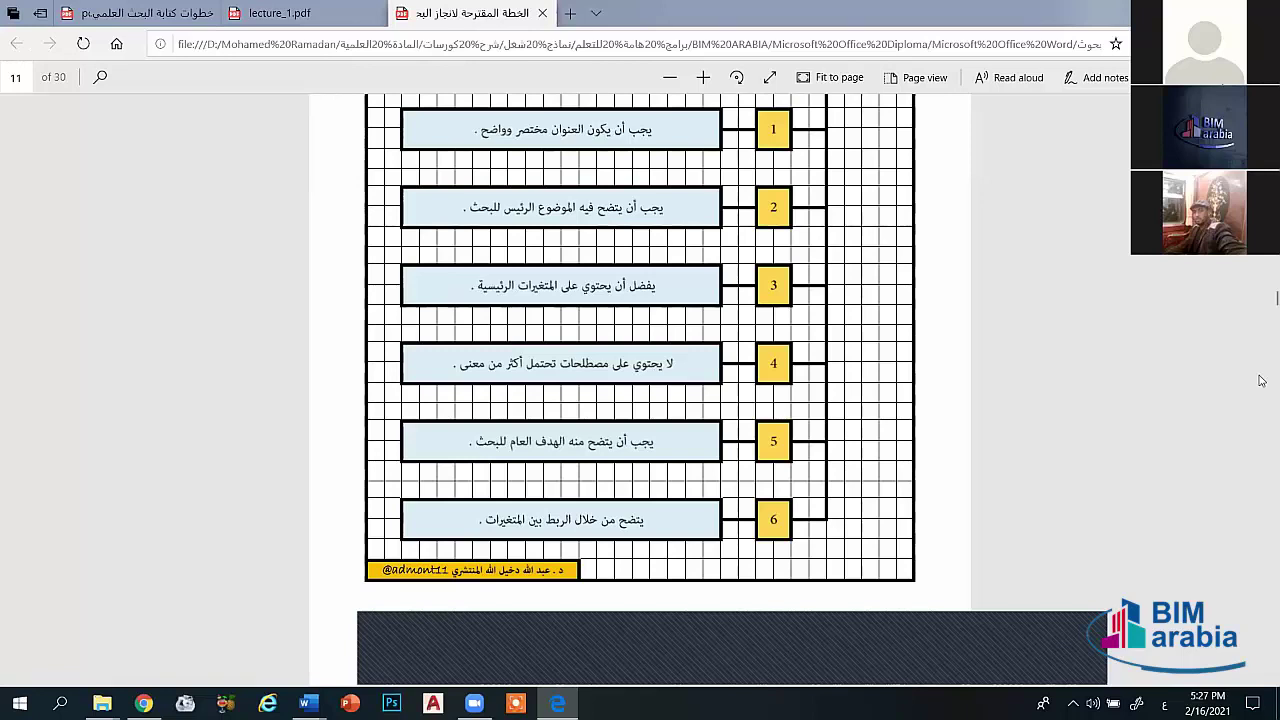
{"action": "left_click_drag", "start_coordinate": [1263, 302], "coordinate": [1263, 318]}
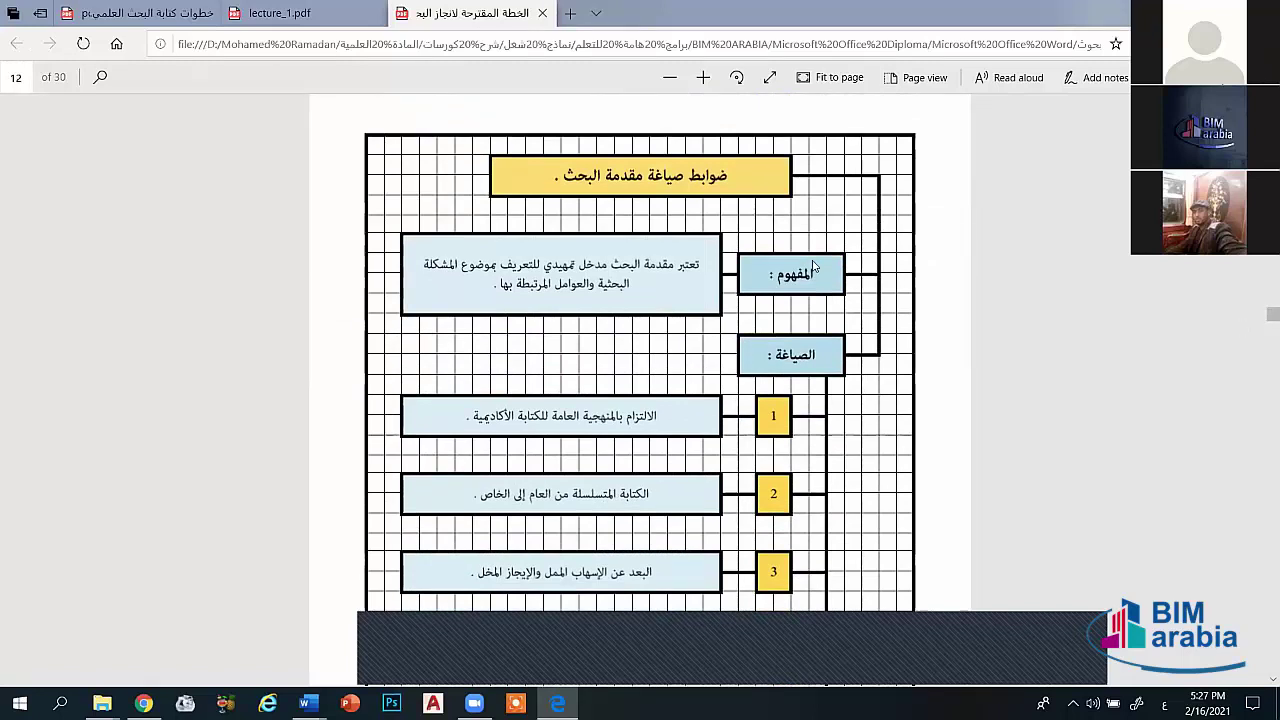
Step: Read page 12's six introduction rules and scroll on to page 13, 'ضوابط صياغة مشكلة البحث'
{"action": "scroll", "coordinate": [800, 262], "scroll_direction": "down", "scroll_amount": 1}
{"action": "scroll", "coordinate": [813, 266], "scroll_direction": "down", "scroll_amount": 1}
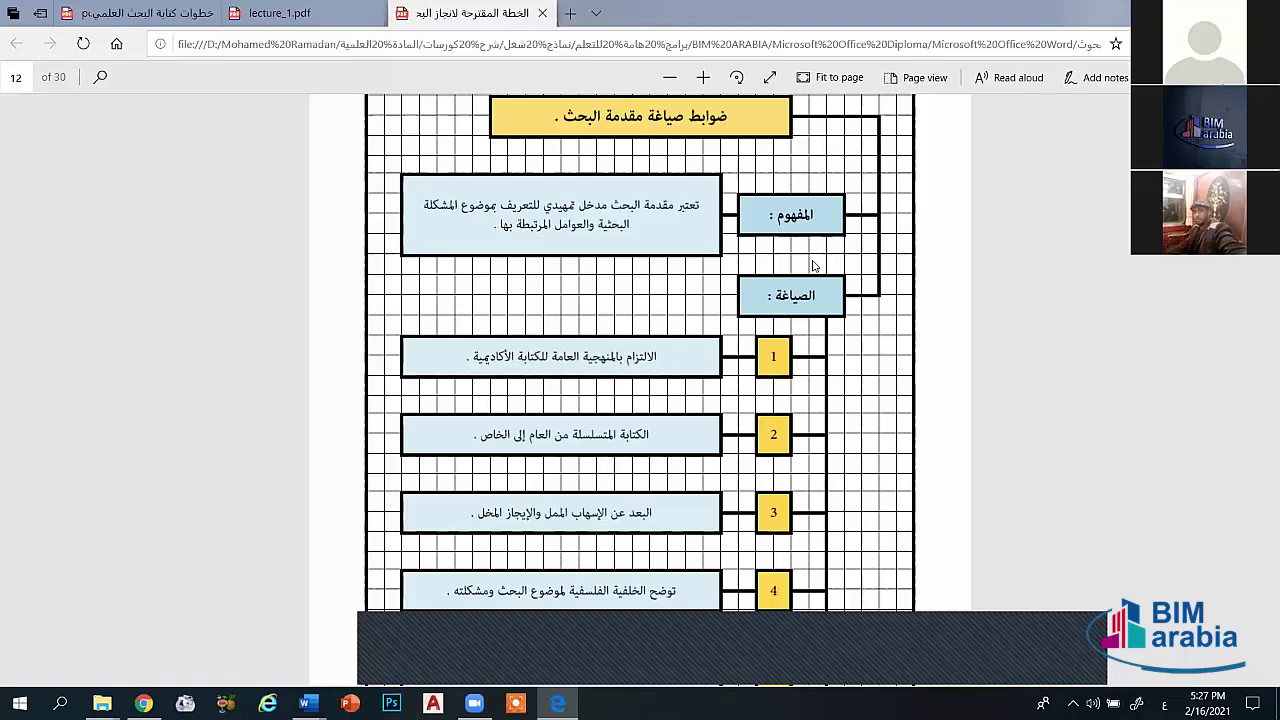
{"action": "scroll", "coordinate": [813, 265], "scroll_direction": "down", "scroll_amount": 2}
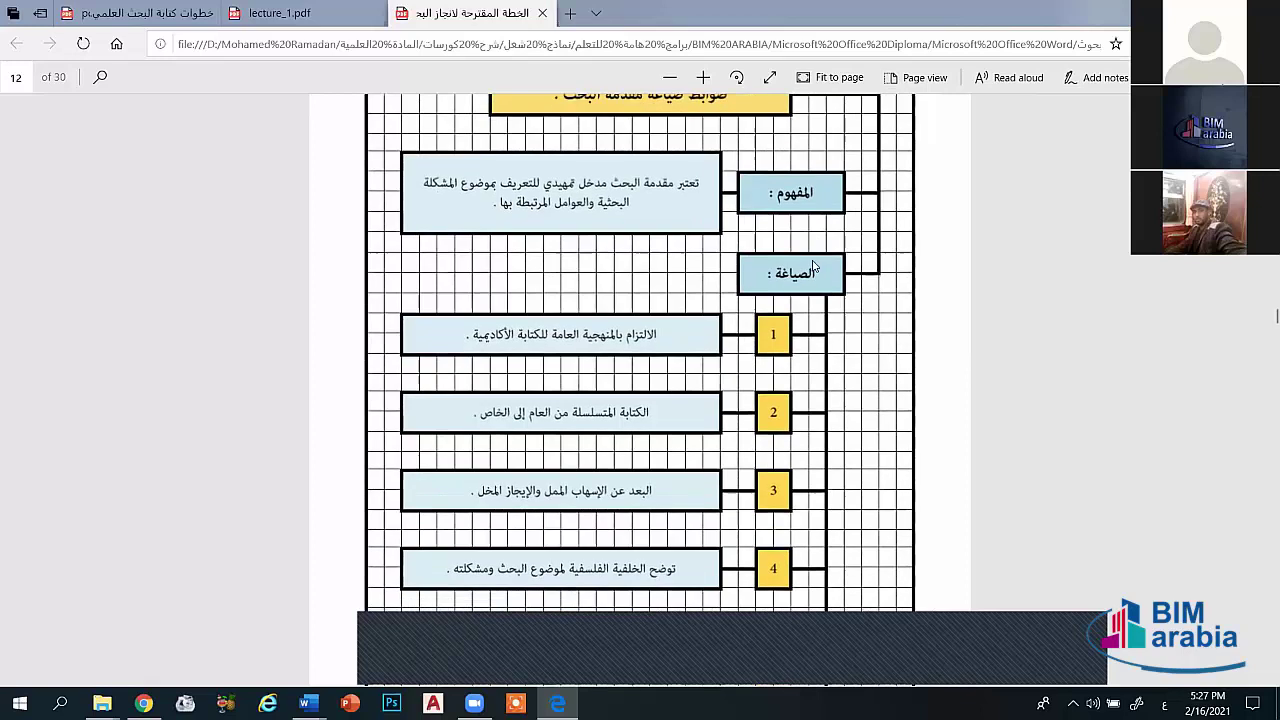
{"action": "scroll", "coordinate": [813, 265], "scroll_direction": "down", "scroll_amount": 2}
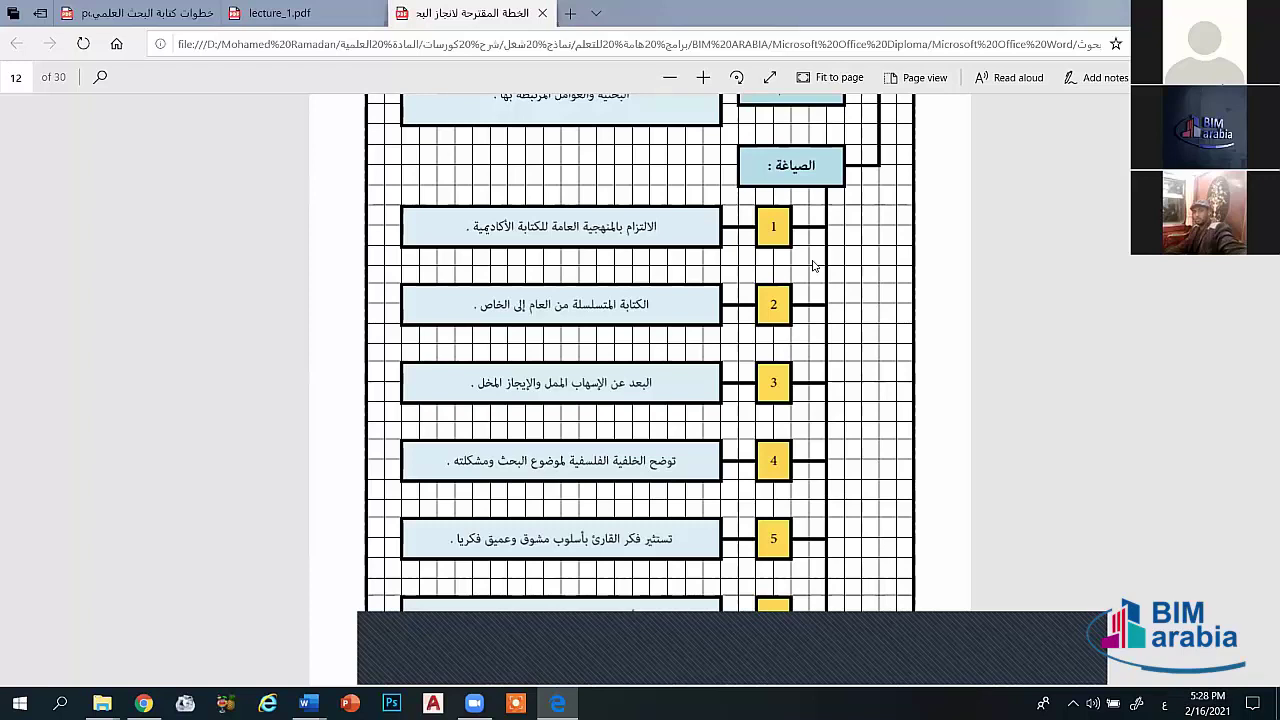
{"action": "scroll", "coordinate": [813, 266], "scroll_direction": "down", "scroll_amount": 1}
{"action": "scroll", "coordinate": [813, 266], "scroll_direction": "down", "scroll_amount": 1}
{"action": "scroll", "coordinate": [813, 266], "scroll_direction": "down", "scroll_amount": 1}
{"action": "scroll", "coordinate": [813, 266], "scroll_direction": "down", "scroll_amount": 1}
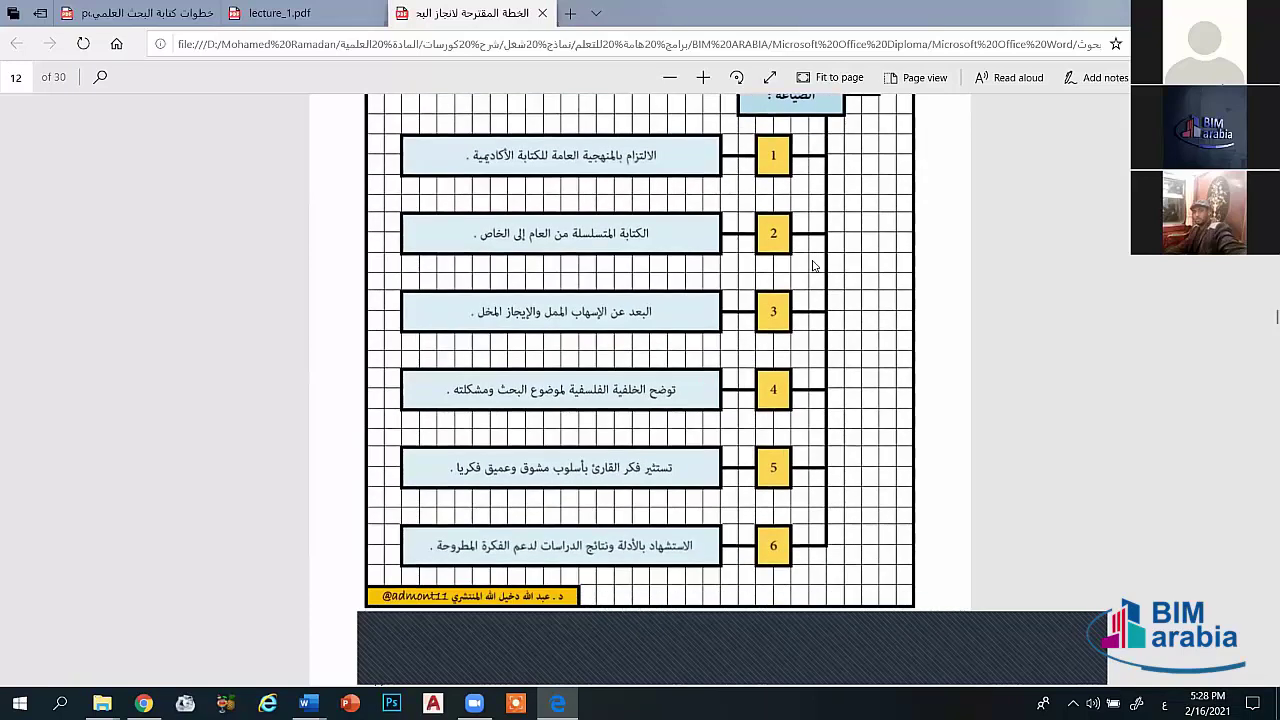
{"action": "scroll", "coordinate": [813, 266], "scroll_direction": "down", "scroll_amount": 2}
{"action": "scroll", "coordinate": [813, 266], "scroll_direction": "down", "scroll_amount": 2}
{"action": "scroll", "coordinate": [813, 266], "scroll_direction": "down", "scroll_amount": 1}
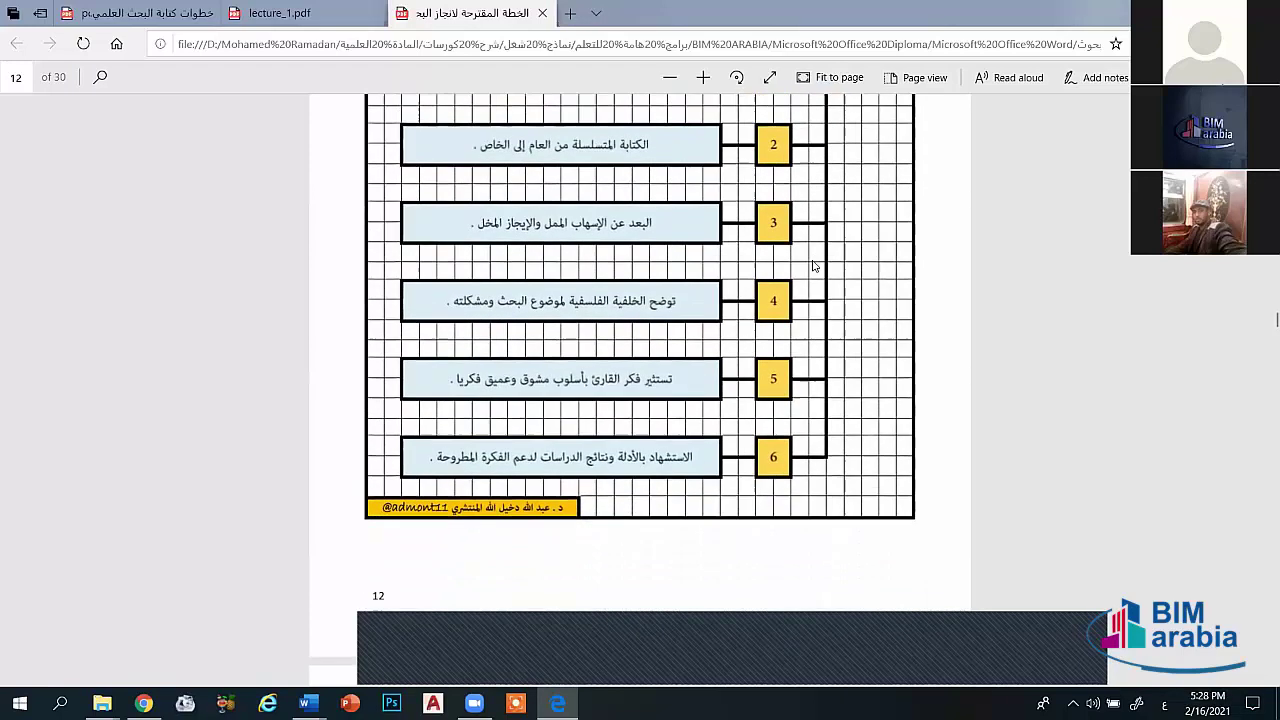
{"action": "scroll", "coordinate": [813, 266], "scroll_direction": "down", "scroll_amount": 1}
{"action": "scroll", "coordinate": [813, 266], "scroll_direction": "down", "scroll_amount": 1}
{"action": "scroll", "coordinate": [813, 266], "scroll_direction": "down", "scroll_amount": 1}
{"action": "scroll", "coordinate": [813, 266], "scroll_direction": "down", "scroll_amount": 2}
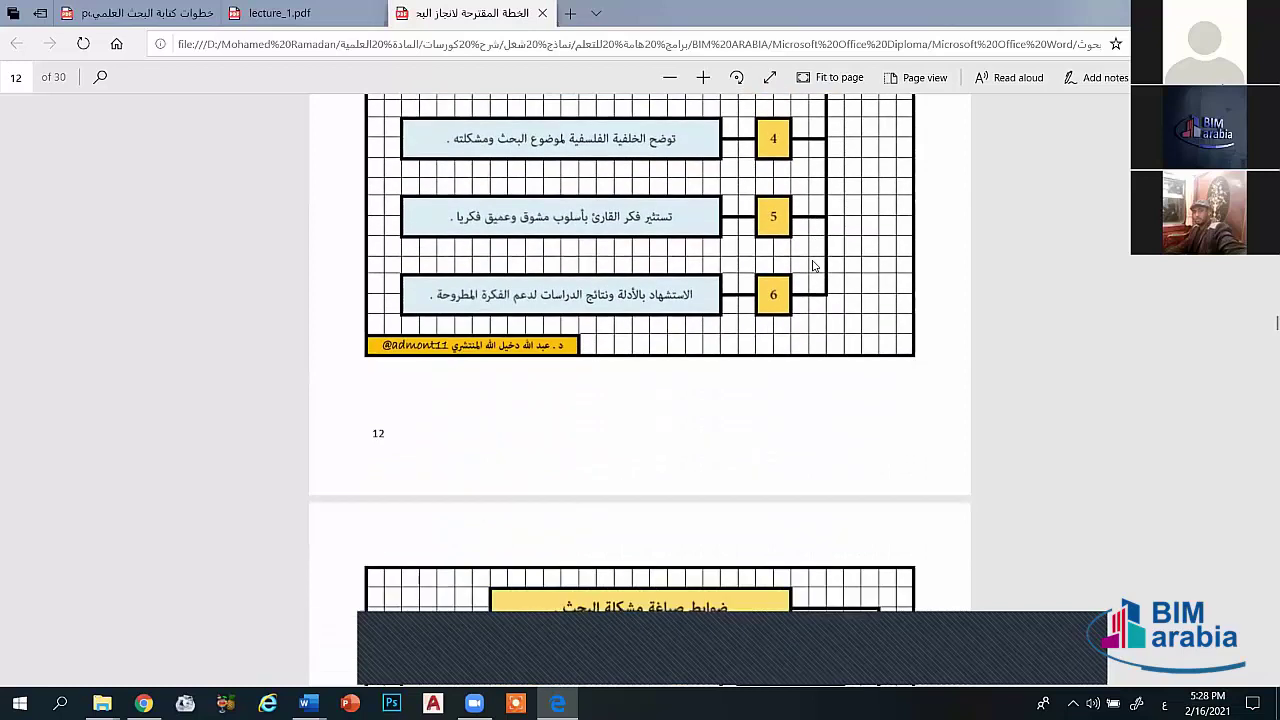
{"action": "scroll", "coordinate": [813, 266], "scroll_direction": "down", "scroll_amount": 3}
{"action": "scroll", "coordinate": [813, 266], "scroll_direction": "down", "scroll_amount": 1}
Step: Scroll past page 13 to page 14's chart of six rules for formulating research questions
{"action": "scroll", "coordinate": [813, 266], "scroll_direction": "down", "scroll_amount": 2}
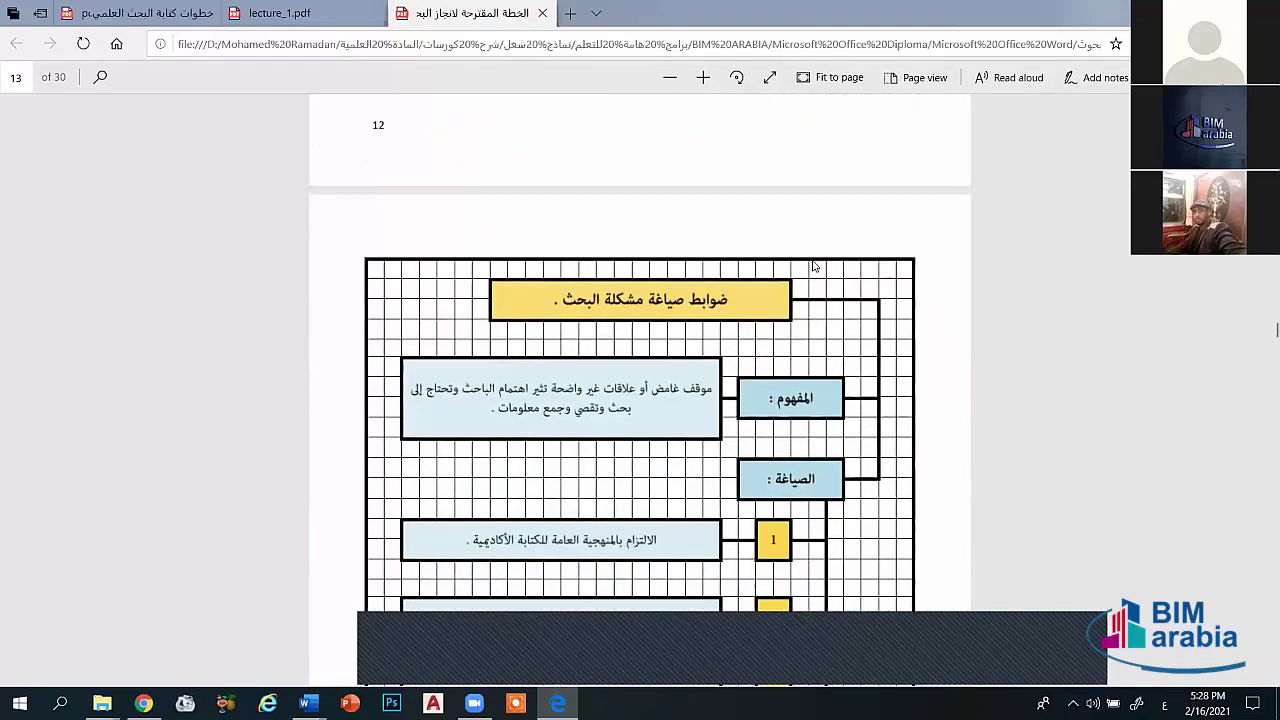
{"action": "scroll", "coordinate": [813, 266], "scroll_direction": "down", "scroll_amount": 3}
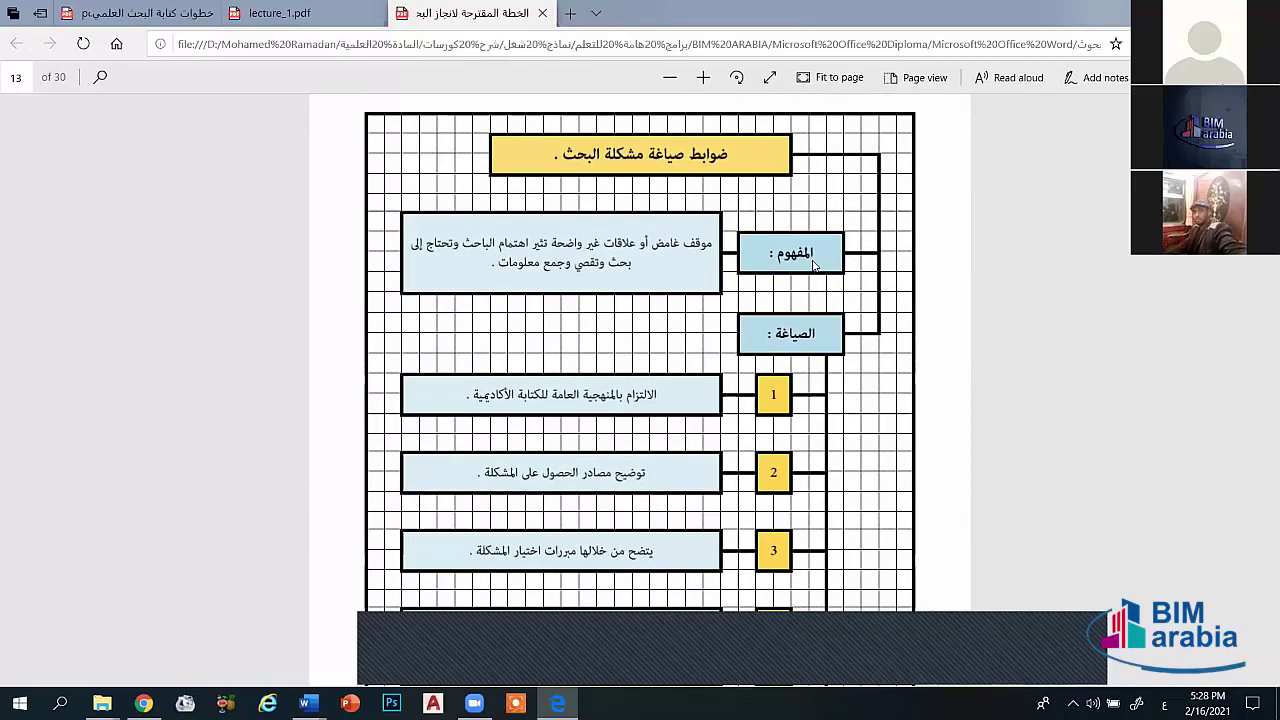
{"action": "scroll", "coordinate": [813, 264], "scroll_direction": "down", "scroll_amount": 1}
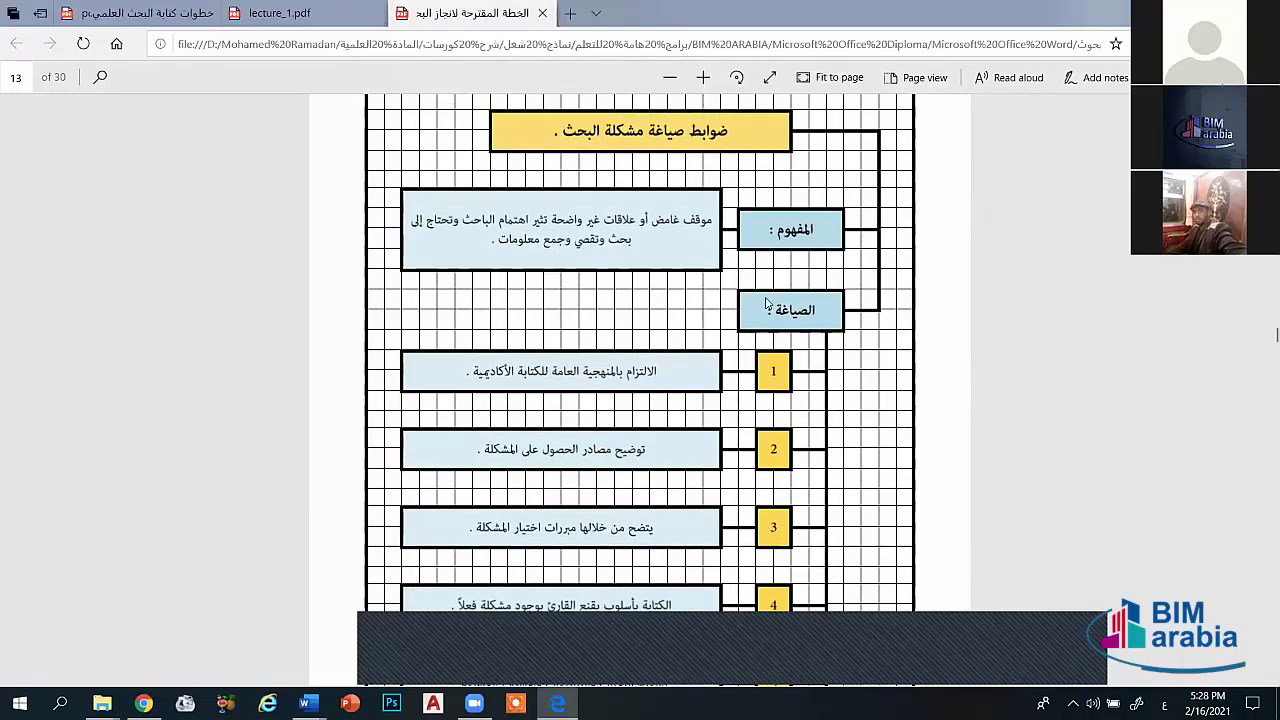
{"action": "scroll", "coordinate": [767, 303], "scroll_direction": "down", "scroll_amount": 4}
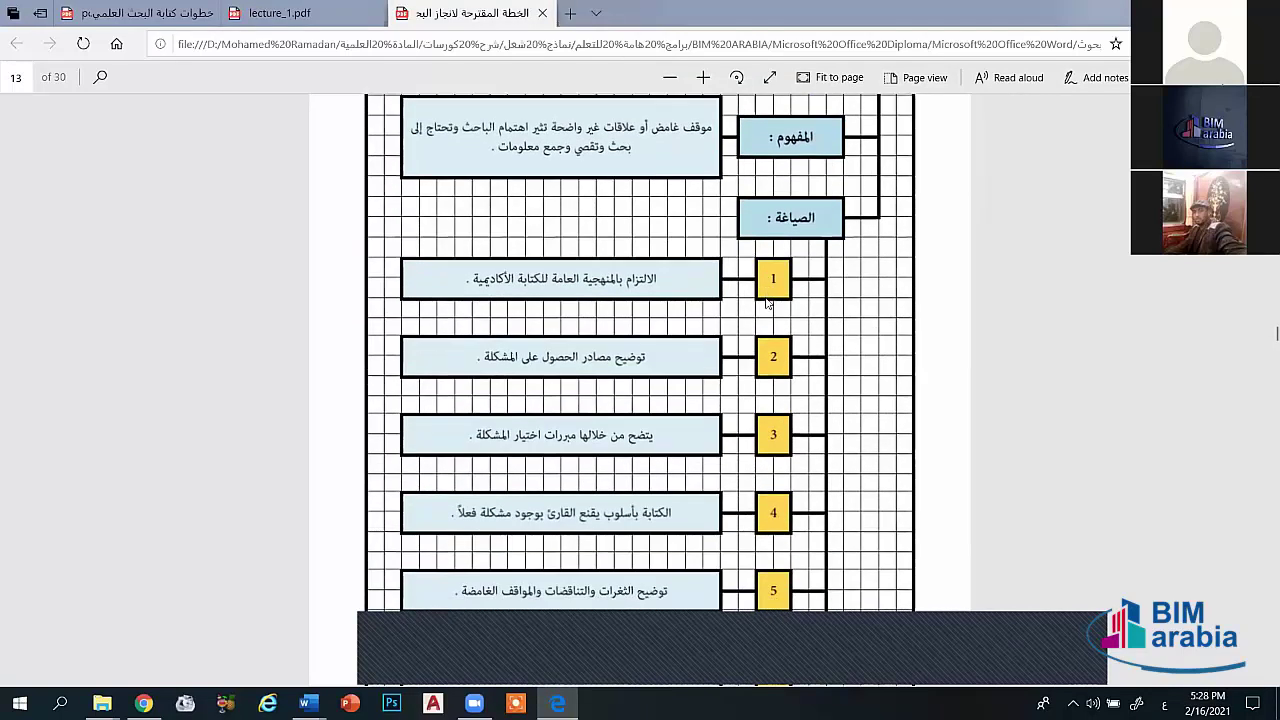
{"action": "scroll", "coordinate": [767, 303], "scroll_direction": "down", "scroll_amount": 3}
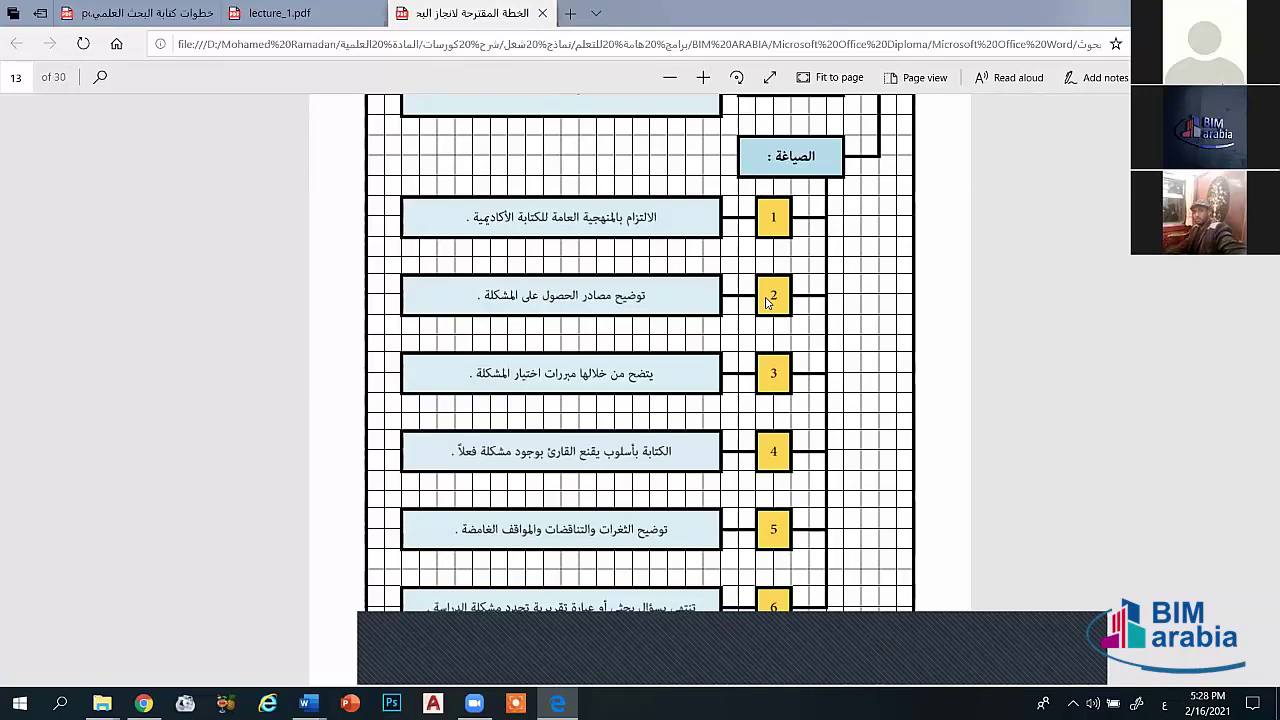
Step: Continue down to the top of page 15, the chart on formulating research objectives
{"action": "scroll", "coordinate": [767, 303], "scroll_direction": "down", "scroll_amount": 2}
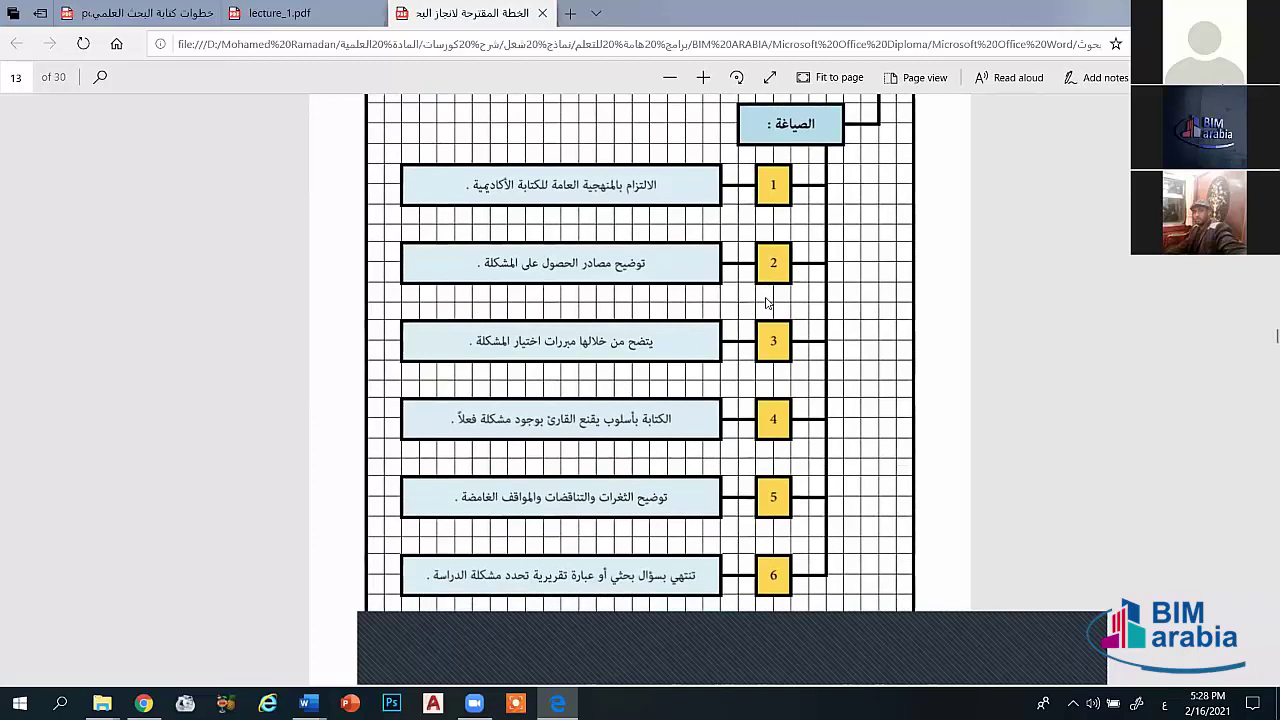
{"action": "scroll", "coordinate": [767, 303], "scroll_direction": "down", "scroll_amount": 3}
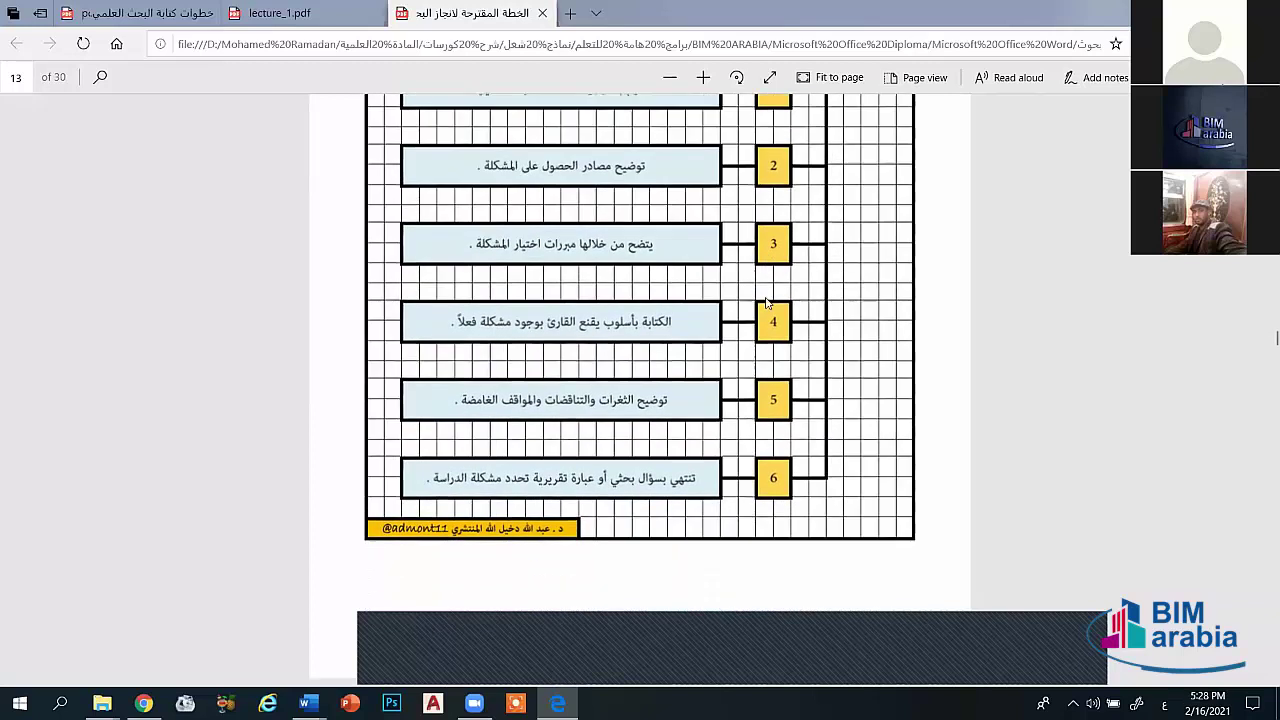
{"action": "scroll", "coordinate": [767, 303], "scroll_direction": "down", "scroll_amount": 3}
{"action": "scroll", "coordinate": [767, 303], "scroll_direction": "down", "scroll_amount": 2}
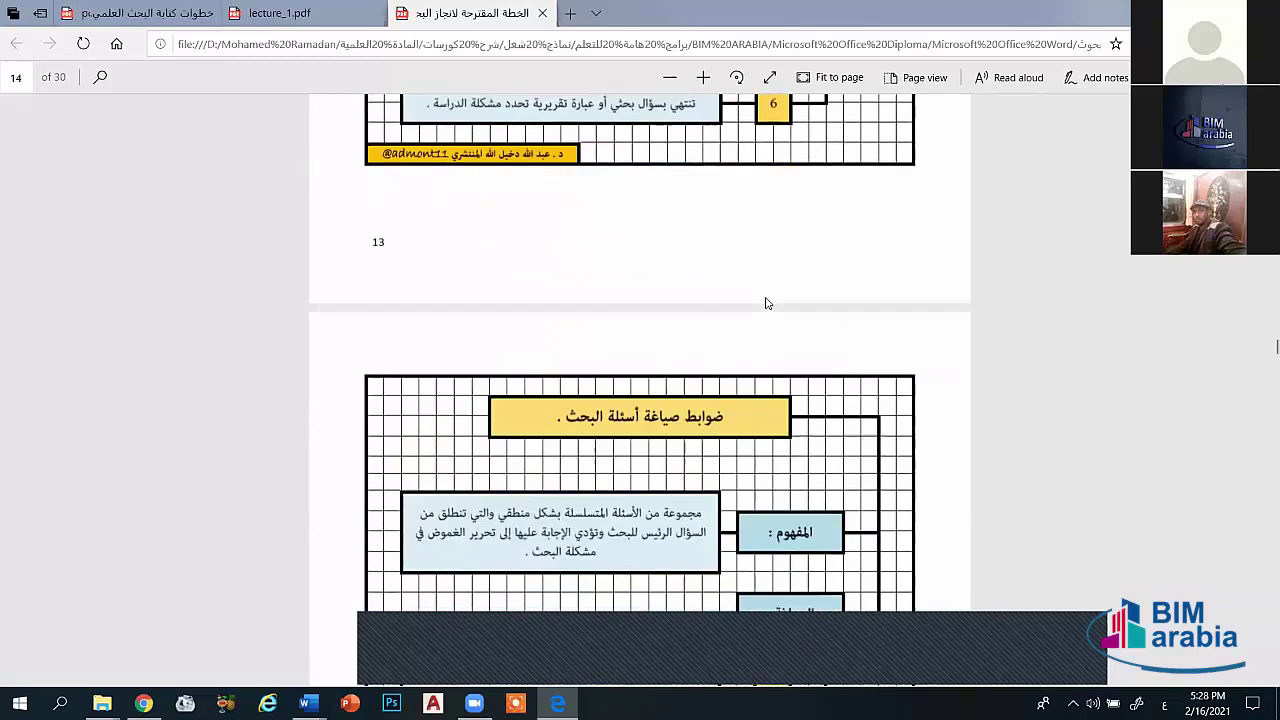
{"action": "scroll", "coordinate": [767, 303], "scroll_direction": "down", "scroll_amount": 2}
{"action": "scroll", "coordinate": [767, 303], "scroll_direction": "down", "scroll_amount": 1}
{"action": "scroll", "coordinate": [767, 303], "scroll_direction": "down", "scroll_amount": 3}
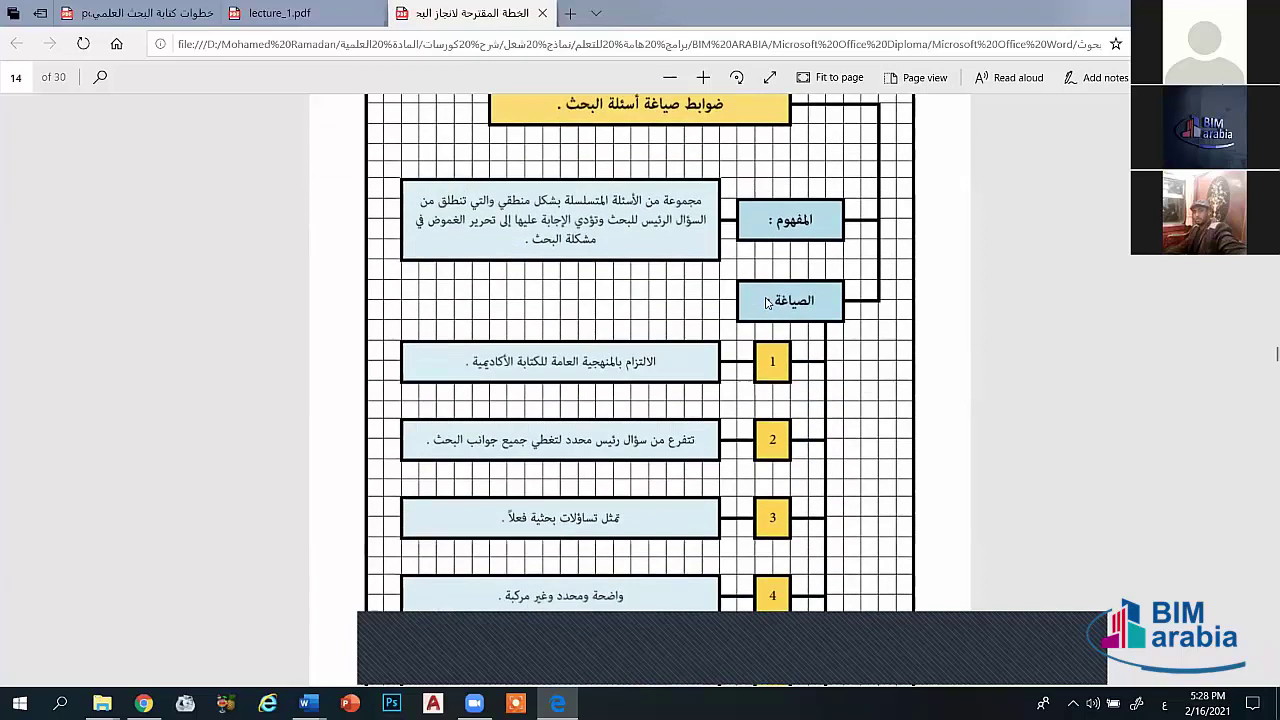
{"action": "scroll", "coordinate": [767, 303], "scroll_direction": "down", "scroll_amount": 1}
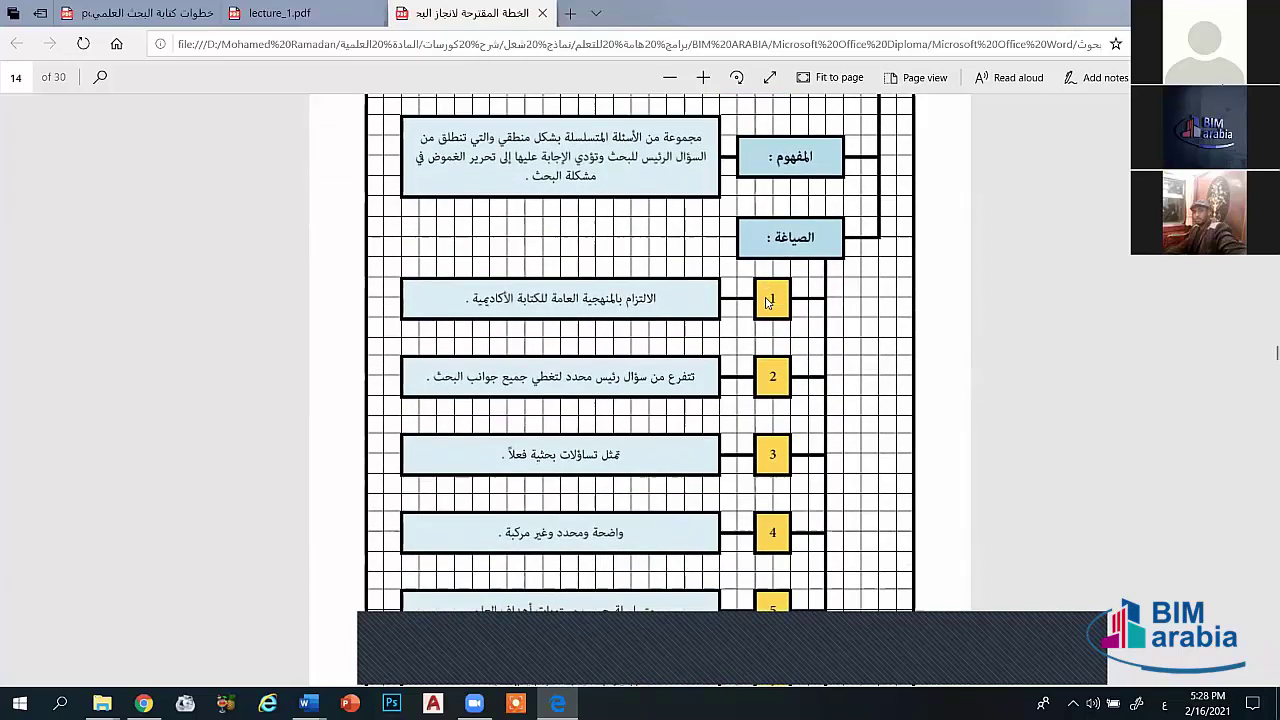
{"action": "scroll", "coordinate": [767, 303], "scroll_direction": "down", "scroll_amount": 1}
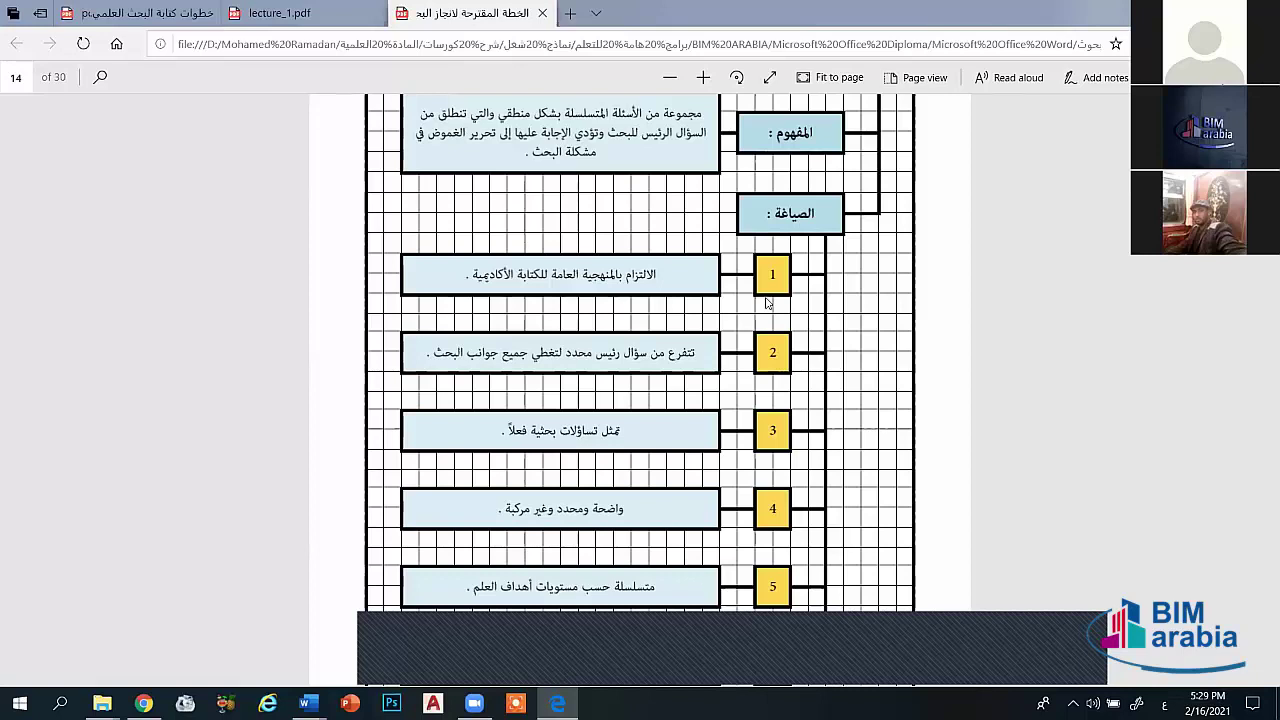
{"action": "scroll", "coordinate": [767, 303], "scroll_direction": "down", "scroll_amount": 2}
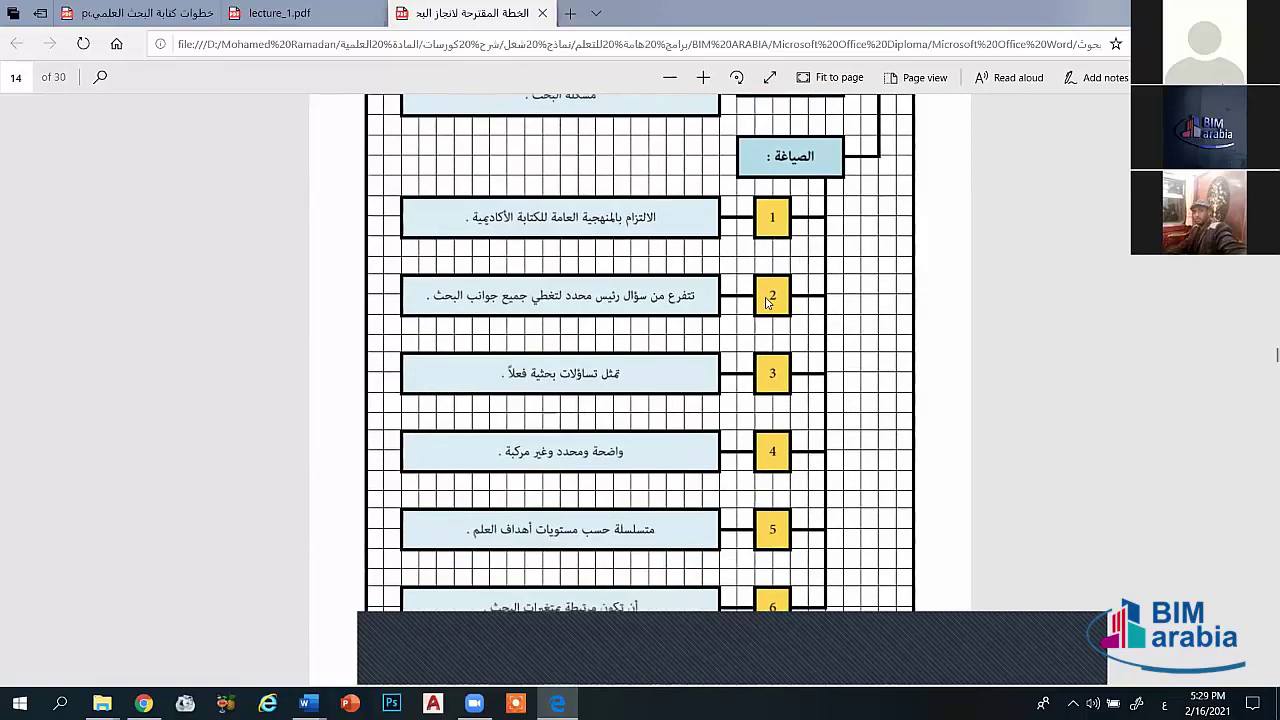
{"action": "scroll", "coordinate": [767, 303], "scroll_direction": "down", "scroll_amount": 2}
{"action": "scroll", "coordinate": [767, 303], "scroll_direction": "down", "scroll_amount": 2}
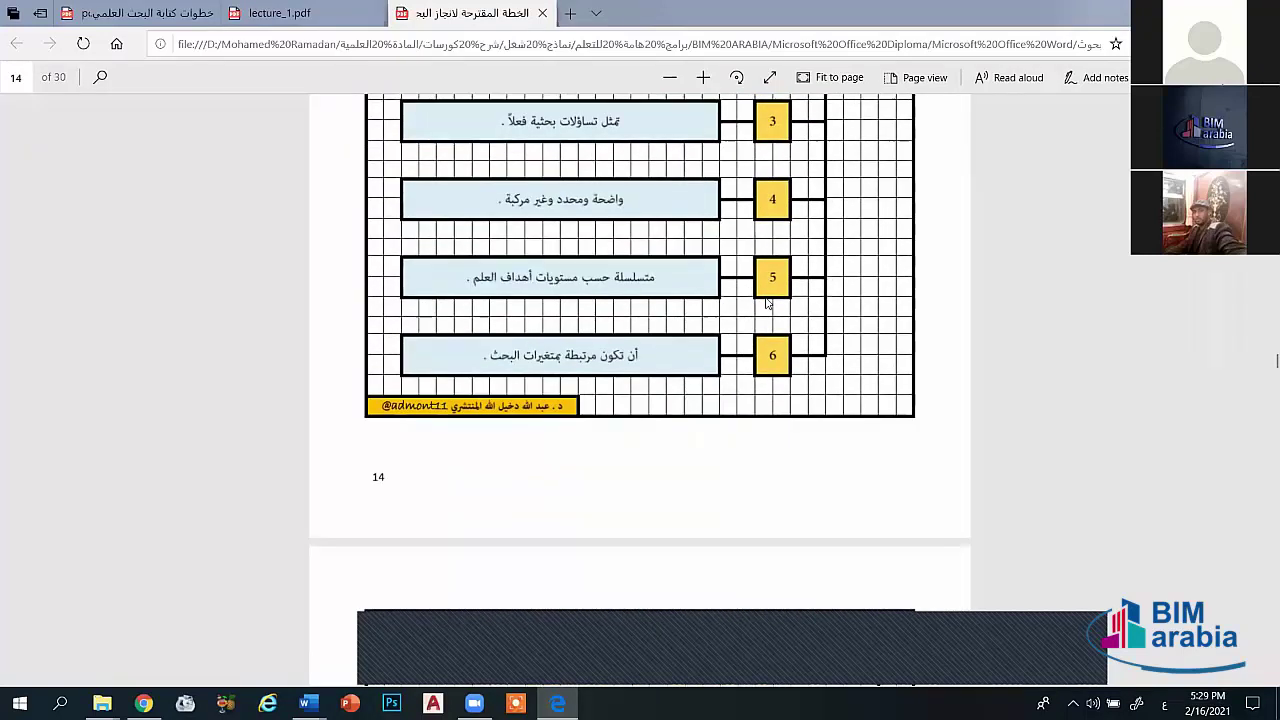
{"action": "scroll", "coordinate": [767, 303], "scroll_direction": "down", "scroll_amount": 2}
{"action": "scroll", "coordinate": [767, 303], "scroll_direction": "down", "scroll_amount": 2}
{"action": "scroll", "coordinate": [767, 303], "scroll_direction": "down", "scroll_amount": 2}
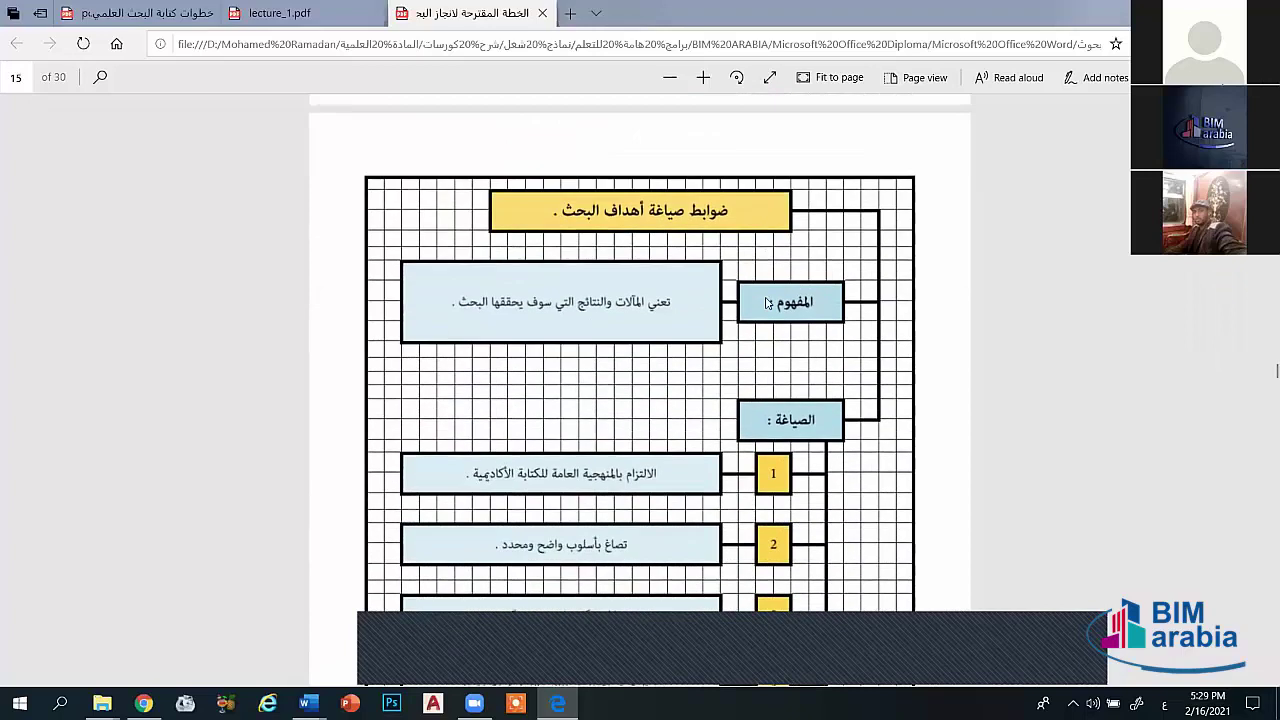
Step: Read down the research-plan PDF from page 18 to page 21's previous-studies rules chart
{"action": "scroll", "coordinate": [767, 303], "scroll_direction": "down", "scroll_amount": 2}
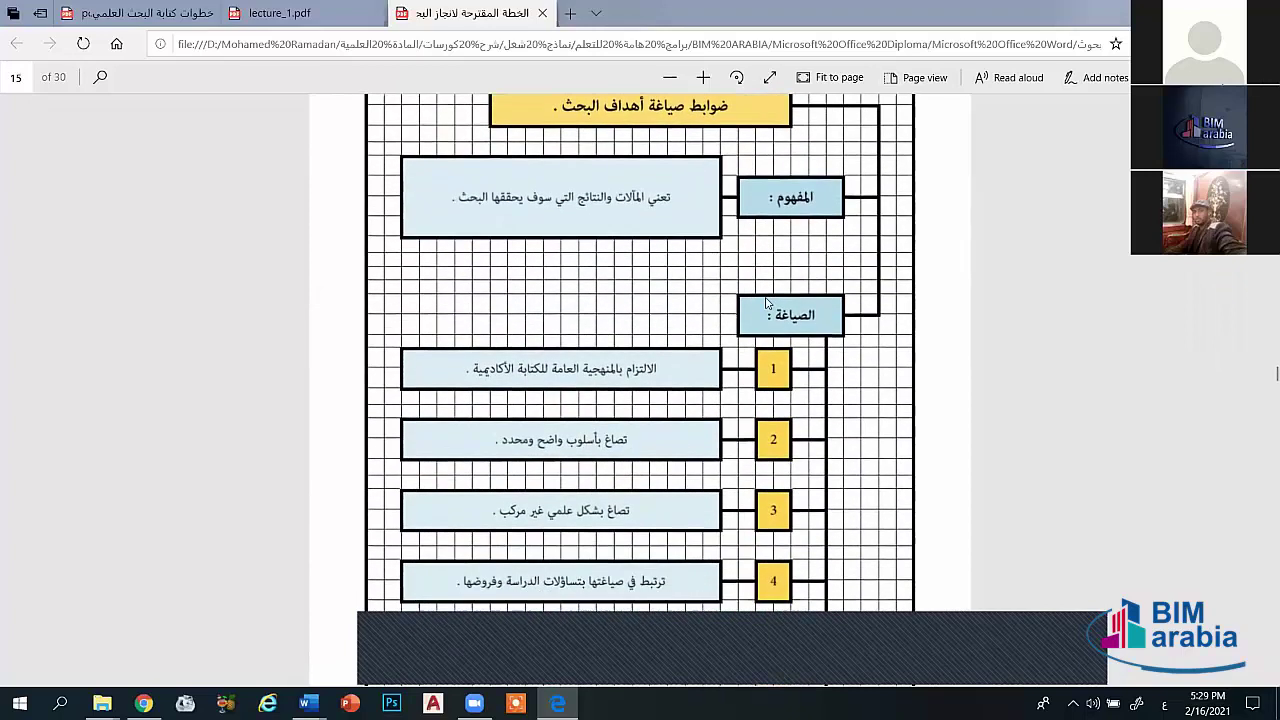
{"action": "scroll", "coordinate": [767, 303], "scroll_direction": "down", "scroll_amount": 1}
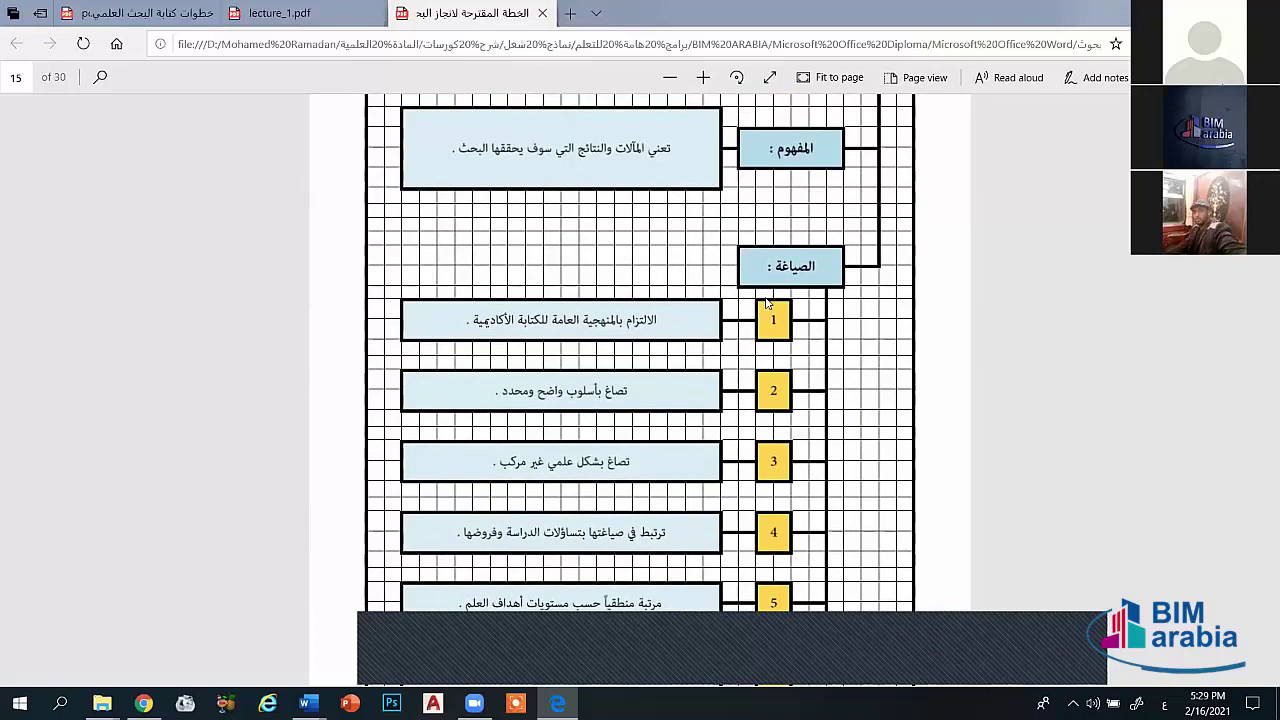
{"action": "scroll", "coordinate": [767, 303], "scroll_direction": "down", "scroll_amount": 1}
{"action": "scroll", "coordinate": [767, 303], "scroll_direction": "down", "scroll_amount": 2}
{"action": "scroll", "coordinate": [767, 303], "scroll_direction": "down", "scroll_amount": 1}
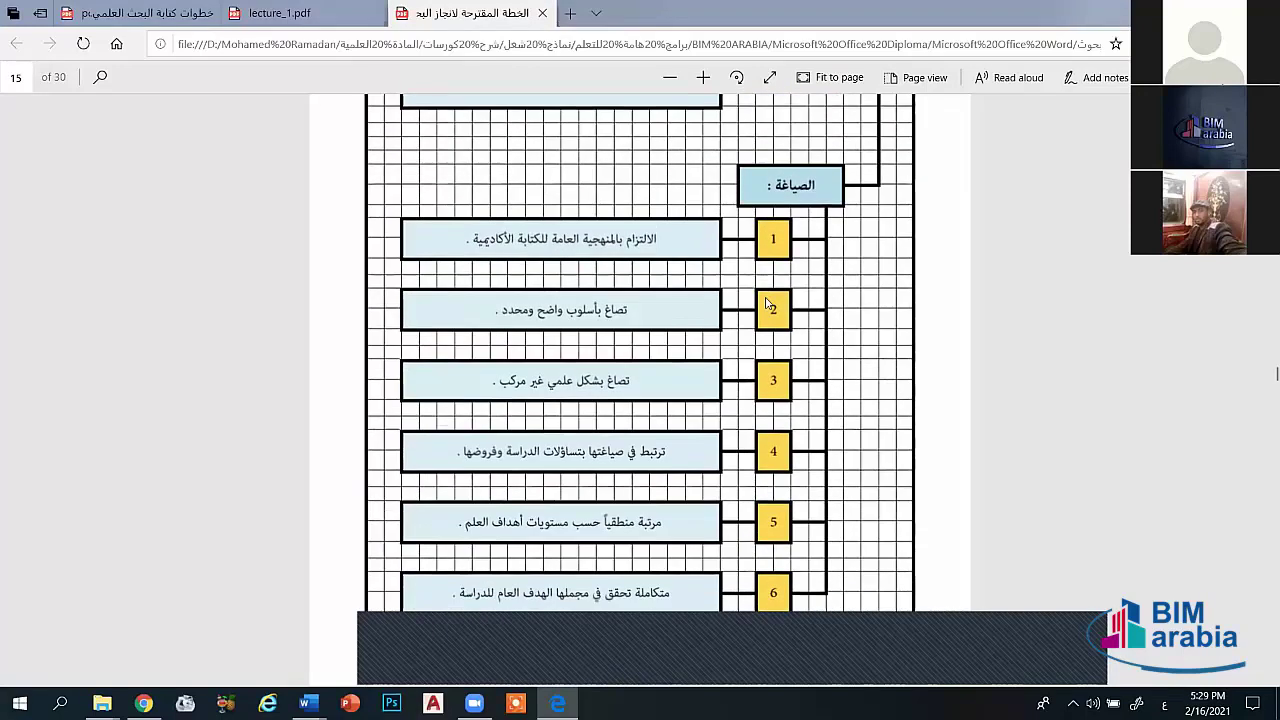
{"action": "scroll", "coordinate": [767, 303], "scroll_direction": "down", "scroll_amount": 1}
{"action": "scroll", "coordinate": [767, 303], "scroll_direction": "down", "scroll_amount": 2}
{"action": "scroll", "coordinate": [767, 303], "scroll_direction": "down", "scroll_amount": 1}
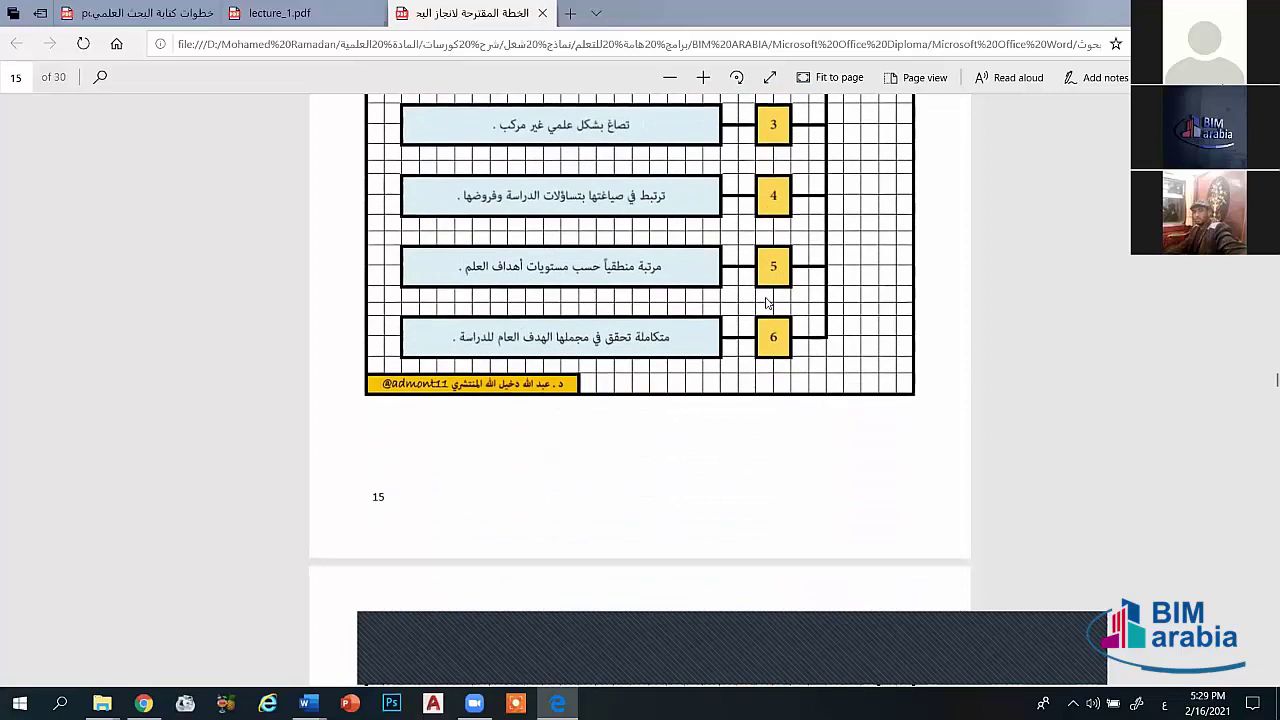
{"action": "scroll", "coordinate": [767, 303], "scroll_direction": "down", "scroll_amount": 2}
{"action": "scroll", "coordinate": [767, 303], "scroll_direction": "down", "scroll_amount": 1}
{"action": "scroll", "coordinate": [767, 303], "scroll_direction": "down", "scroll_amount": 2}
{"action": "scroll", "coordinate": [767, 303], "scroll_direction": "down", "scroll_amount": 1}
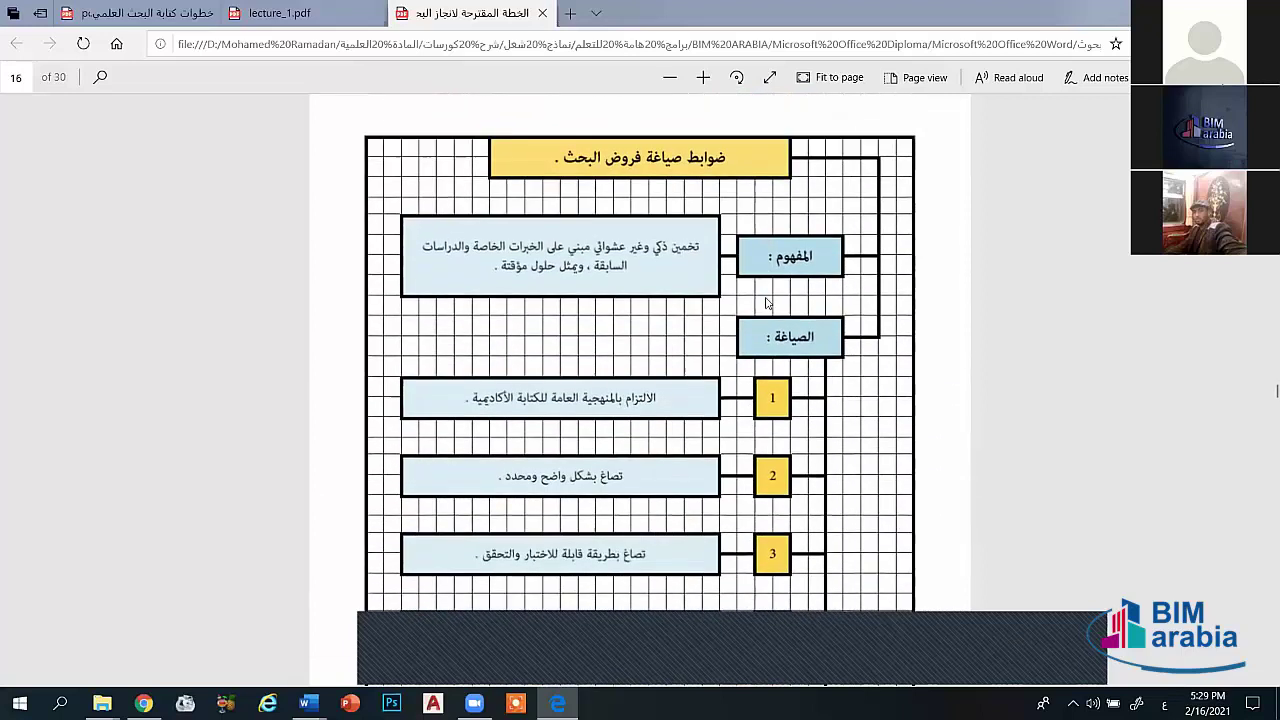
{"action": "scroll", "coordinate": [767, 303], "scroll_direction": "down", "scroll_amount": 1}
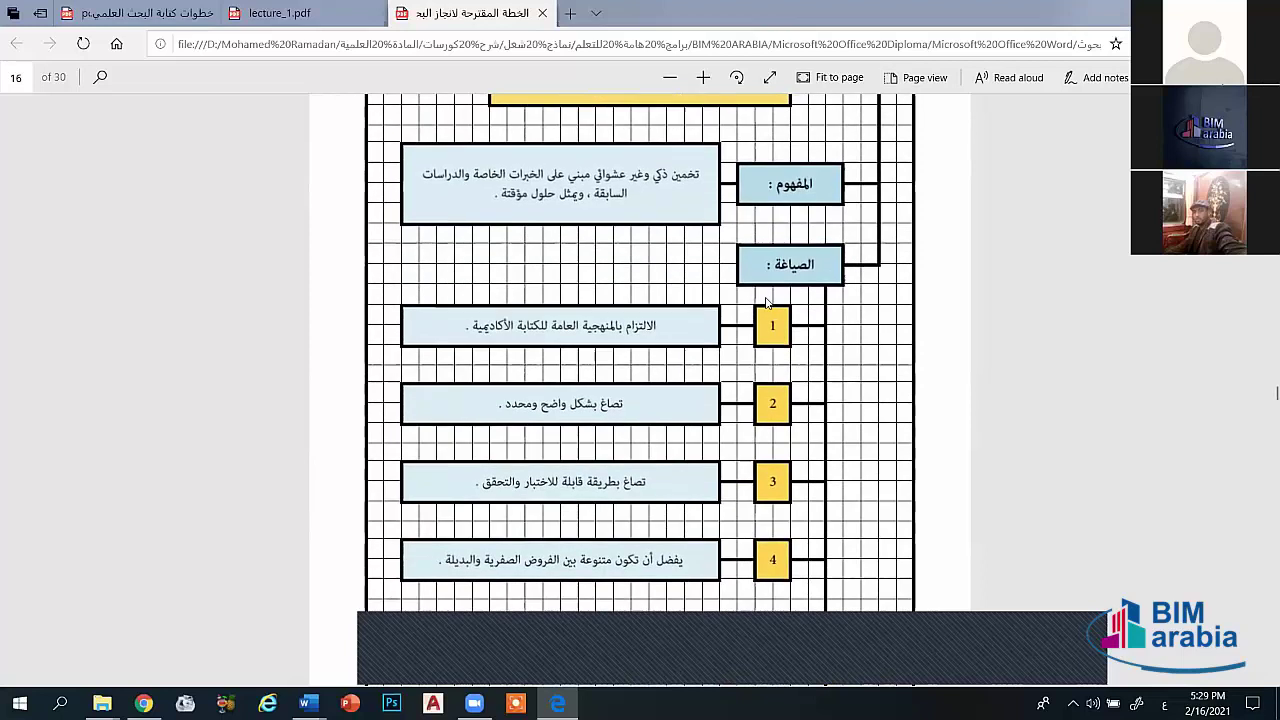
{"action": "scroll", "coordinate": [767, 303], "scroll_direction": "down", "scroll_amount": 1}
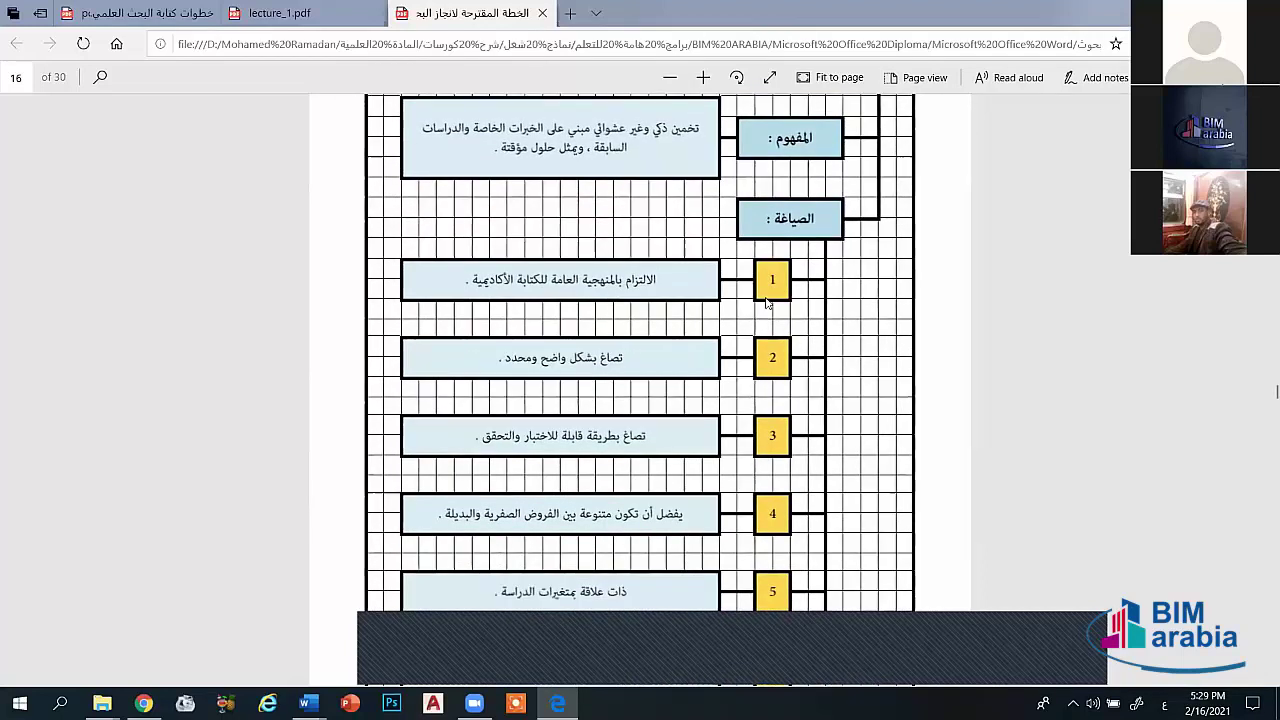
{"action": "scroll", "coordinate": [767, 303], "scroll_direction": "down", "scroll_amount": 1}
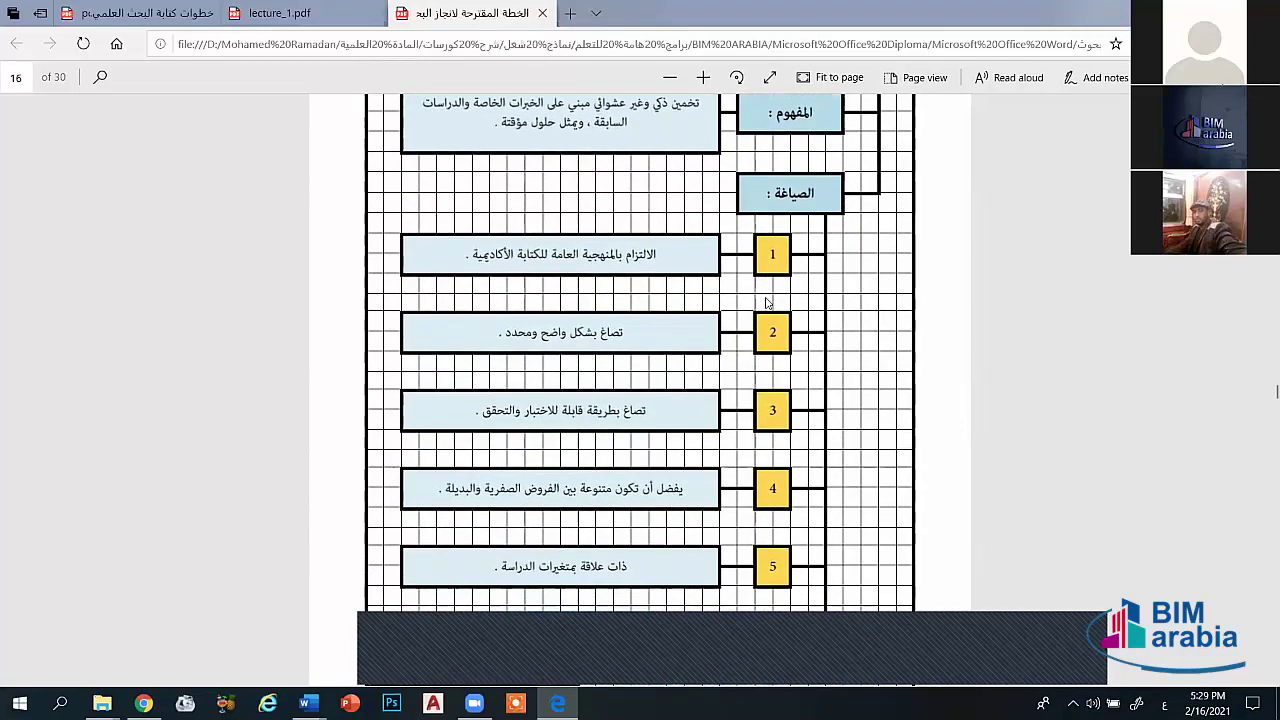
{"action": "scroll", "coordinate": [767, 303], "scroll_direction": "down", "scroll_amount": 1}
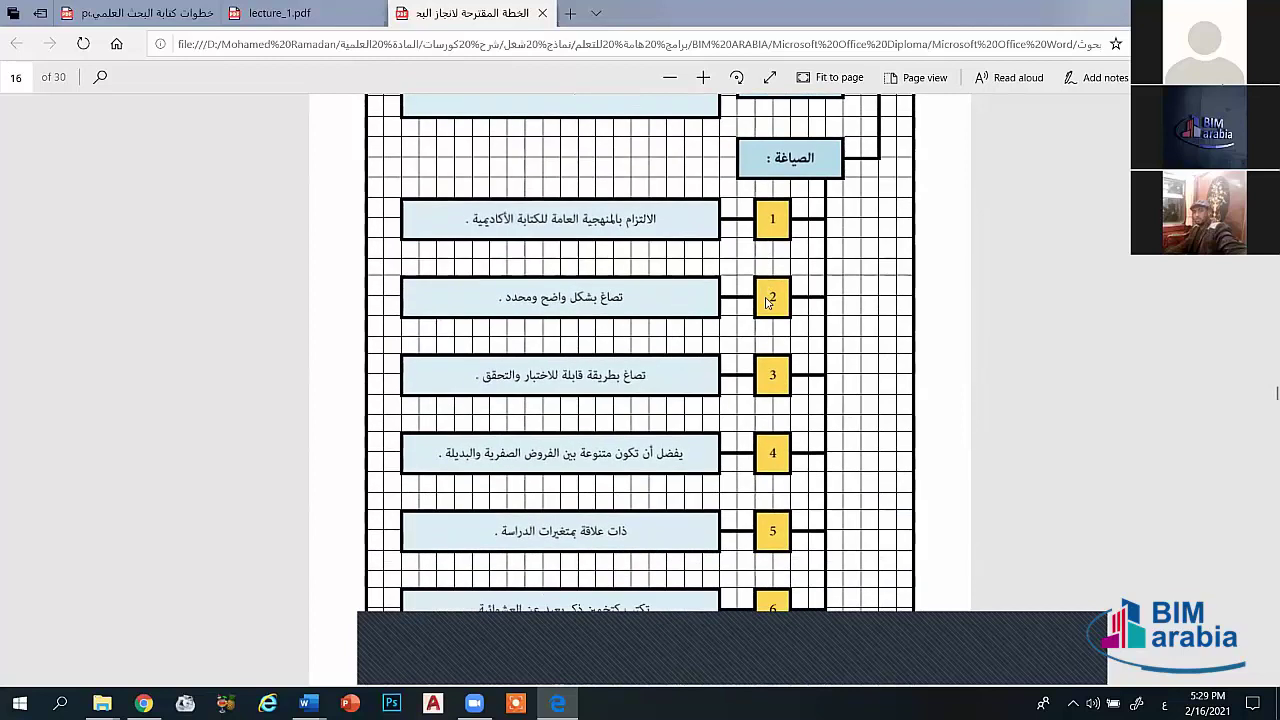
{"action": "scroll", "coordinate": [767, 303], "scroll_direction": "down", "scroll_amount": 2}
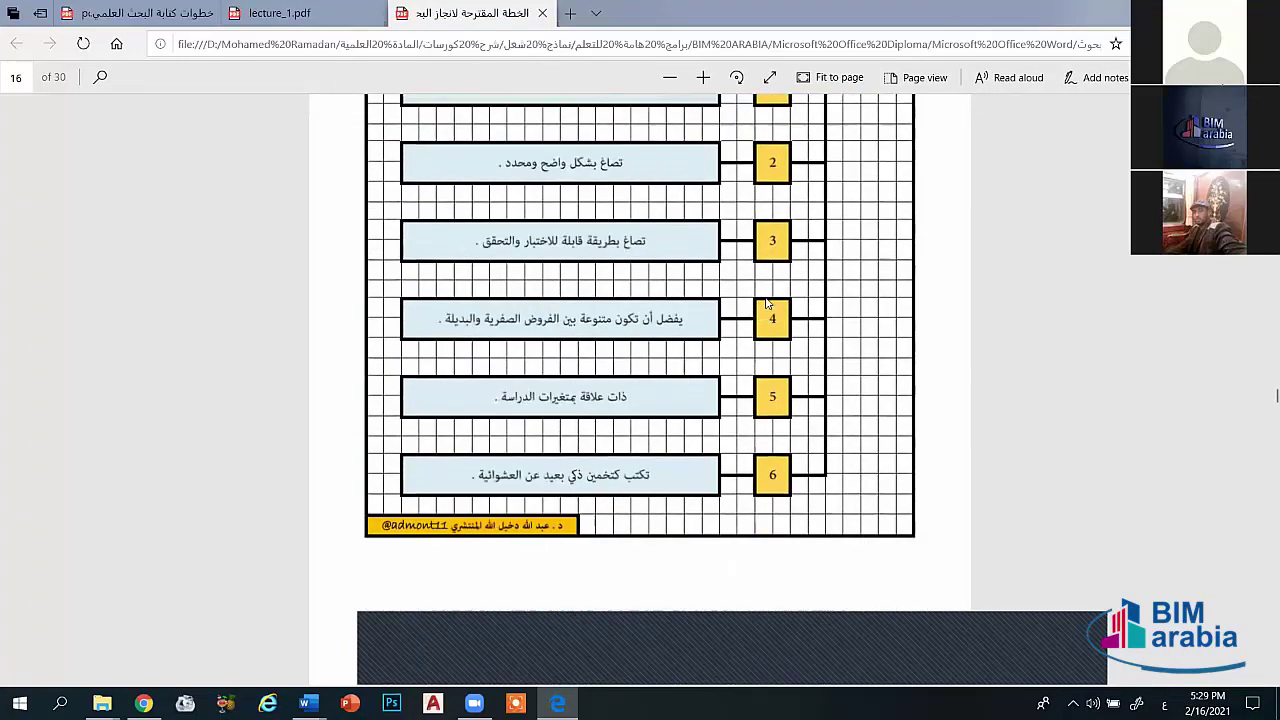
{"action": "scroll", "coordinate": [767, 303], "scroll_direction": "down", "scroll_amount": 3}
{"action": "scroll", "coordinate": [767, 303], "scroll_direction": "down", "scroll_amount": 2}
{"action": "scroll", "coordinate": [767, 303], "scroll_direction": "down", "scroll_amount": 2}
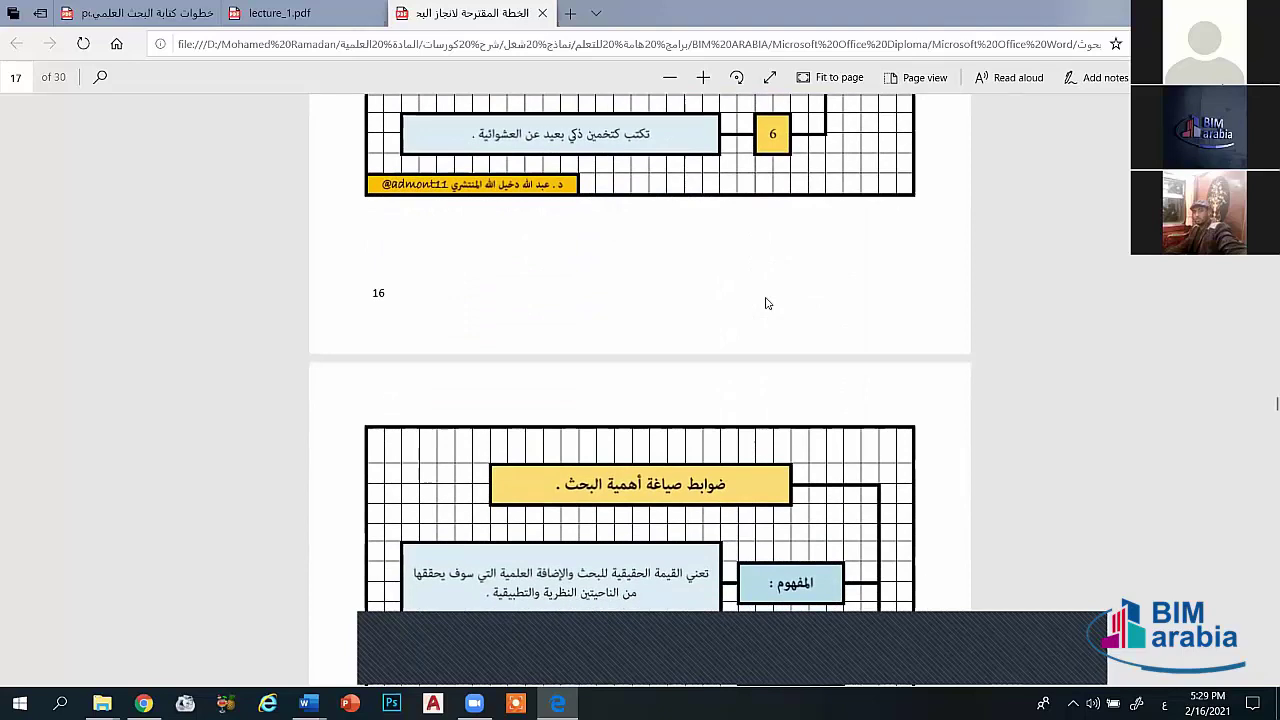
{"action": "scroll", "coordinate": [767, 303], "scroll_direction": "down", "scroll_amount": 2}
{"action": "scroll", "coordinate": [767, 303], "scroll_direction": "down", "scroll_amount": 2}
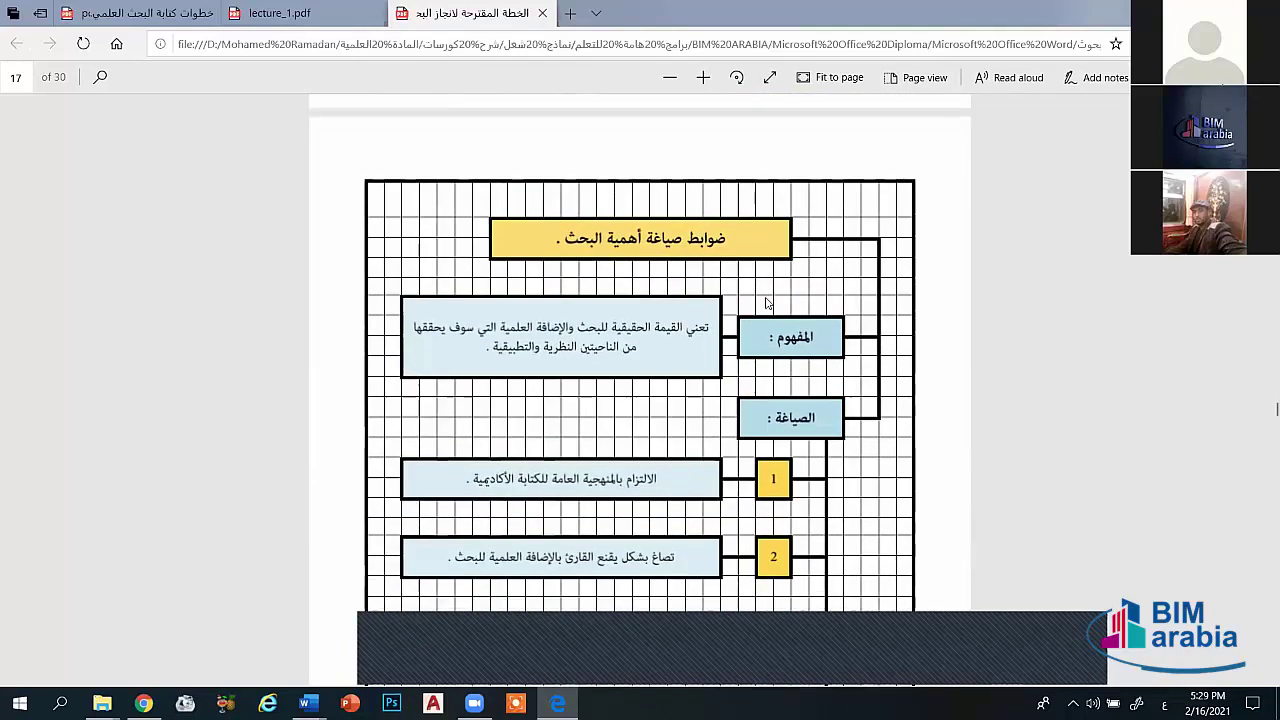
{"action": "scroll", "coordinate": [767, 303], "scroll_direction": "down", "scroll_amount": 1}
{"action": "scroll", "coordinate": [767, 303], "scroll_direction": "down", "scroll_amount": 1}
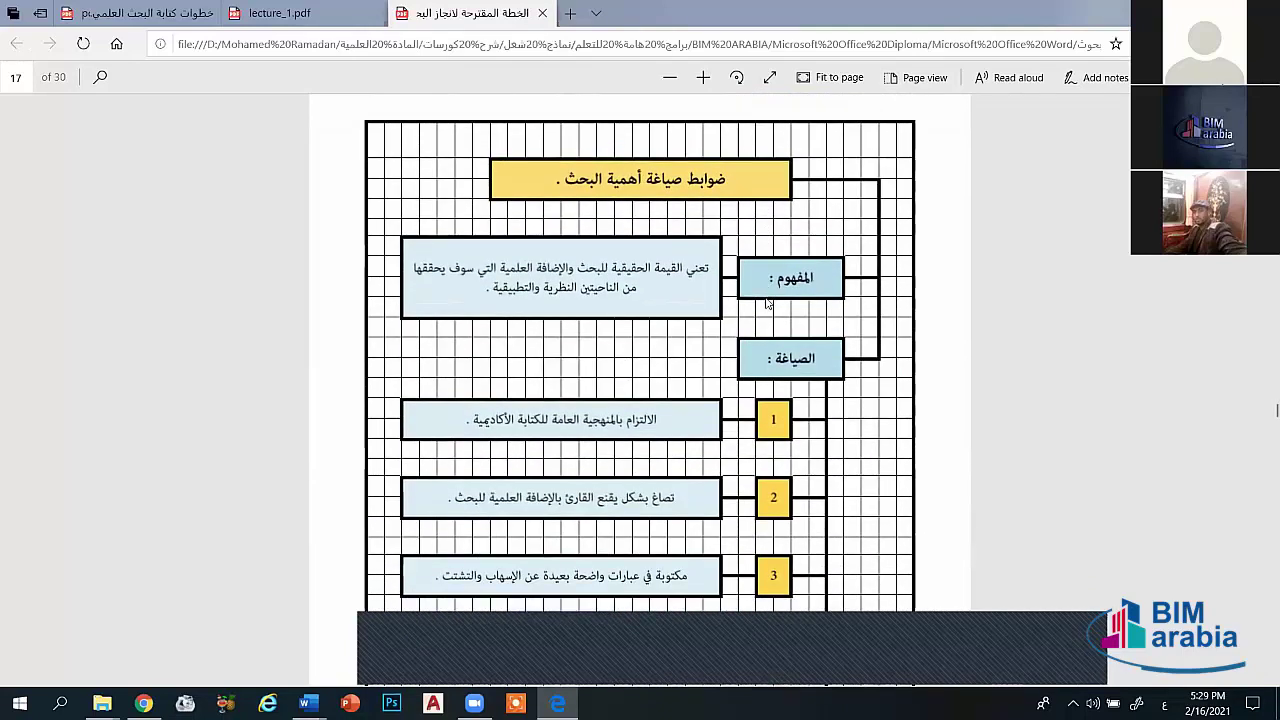
{"action": "scroll", "coordinate": [767, 303], "scroll_direction": "down", "scroll_amount": 1}
{"action": "scroll", "coordinate": [767, 303], "scroll_direction": "down", "scroll_amount": 1}
{"action": "scroll", "coordinate": [767, 303], "scroll_direction": "down", "scroll_amount": 1}
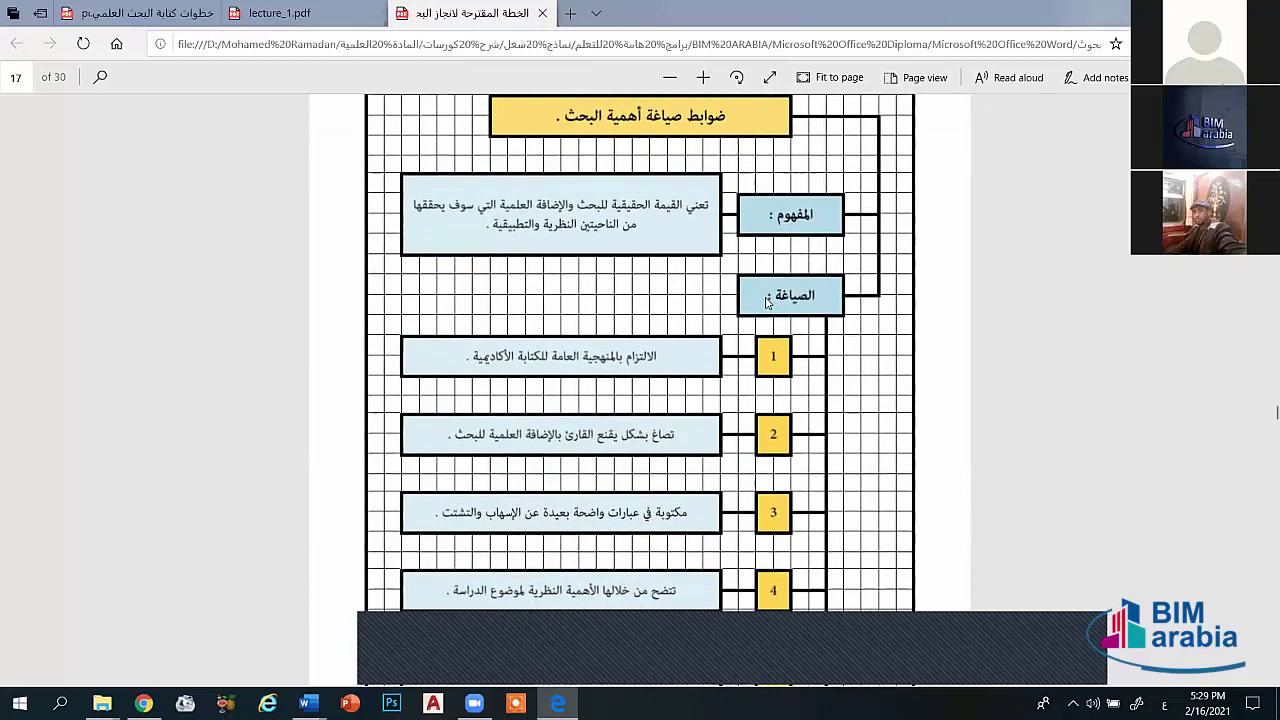
{"action": "scroll", "coordinate": [767, 303], "scroll_direction": "up", "scroll_amount": 1}
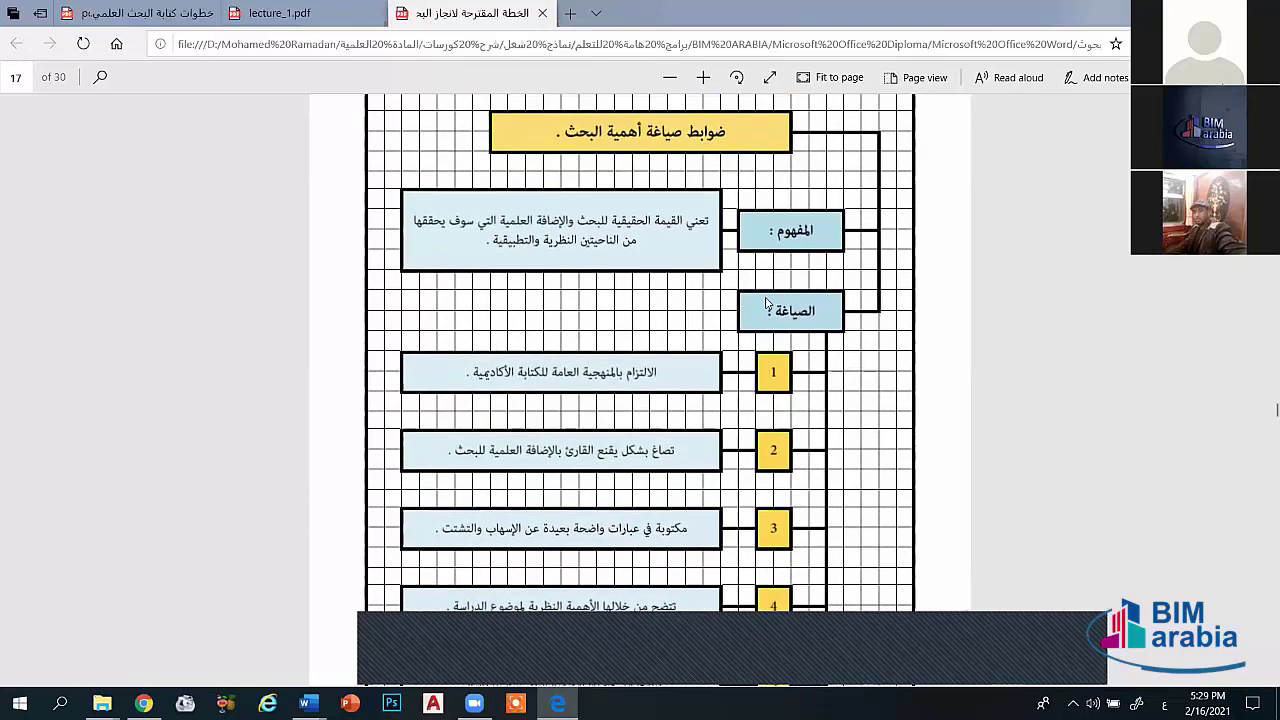
{"action": "scroll", "coordinate": [767, 303], "scroll_direction": "up", "scroll_amount": 1}
{"action": "scroll", "coordinate": [767, 303], "scroll_direction": "up", "scroll_amount": 2}
{"action": "scroll", "coordinate": [767, 303], "scroll_direction": "up", "scroll_amount": 1}
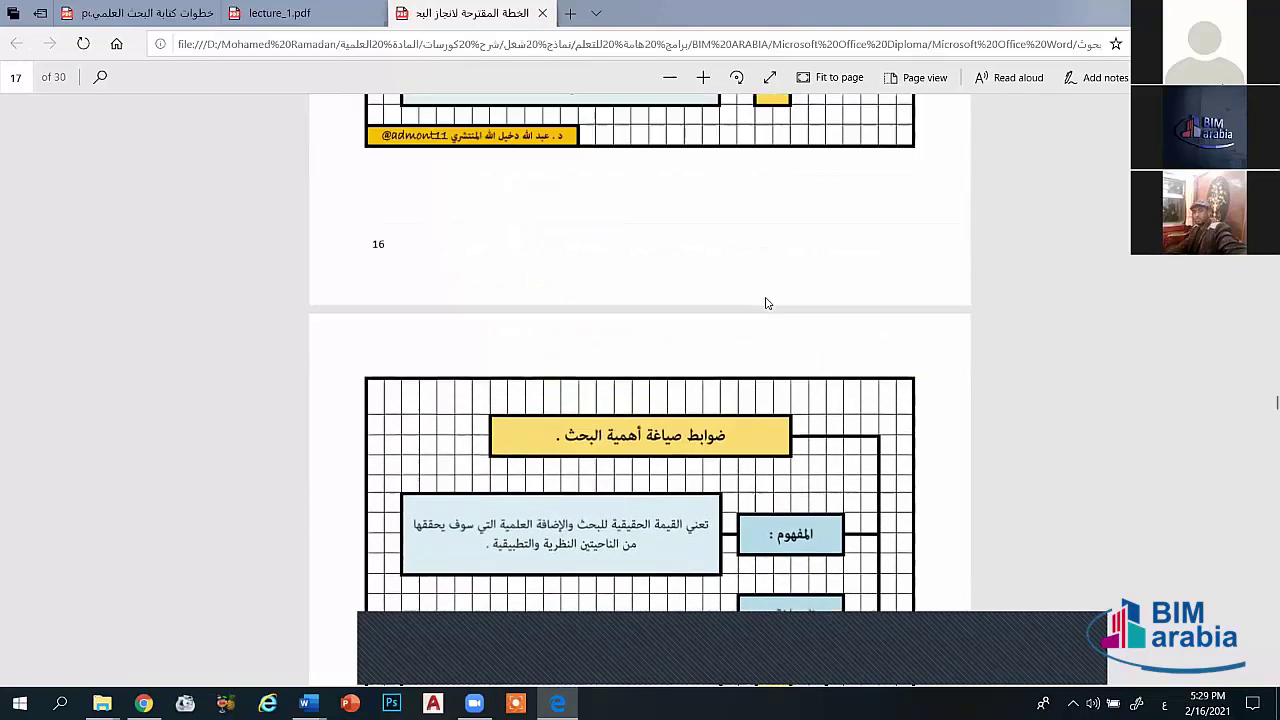
{"action": "scroll", "coordinate": [767, 303], "scroll_direction": "up", "scroll_amount": 1}
{"action": "scroll", "coordinate": [767, 303], "scroll_direction": "down", "scroll_amount": 2}
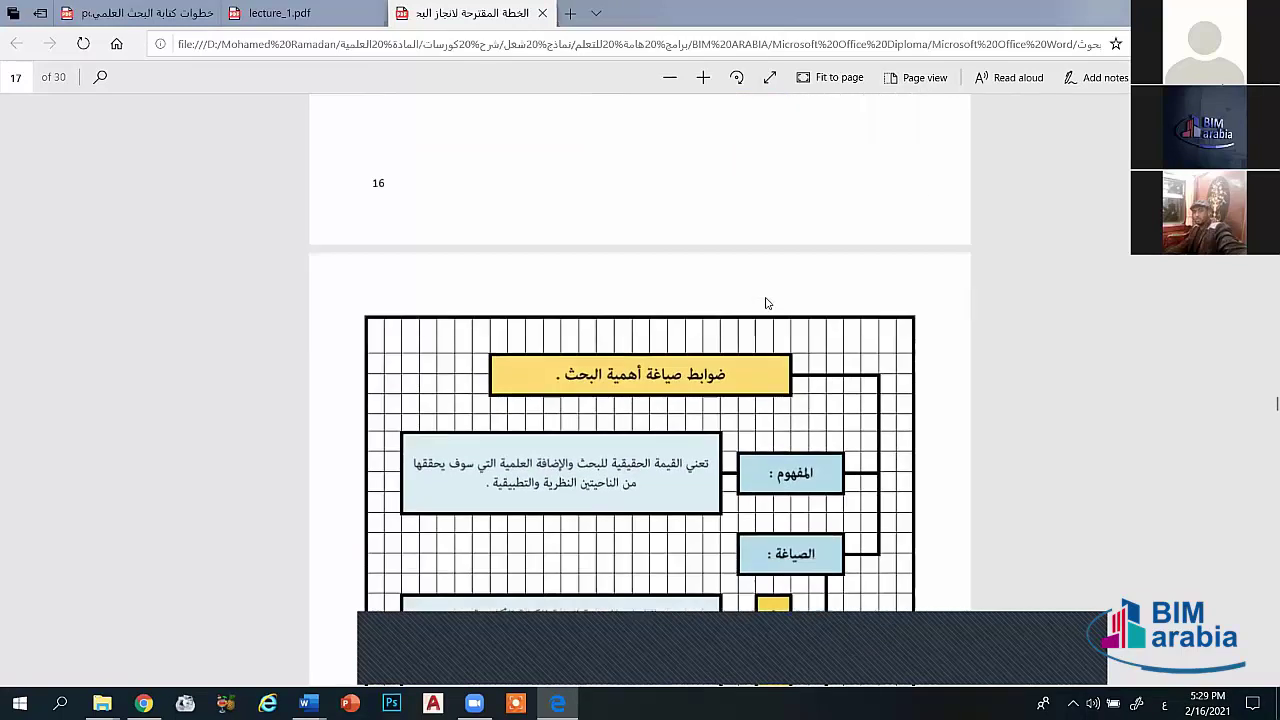
{"action": "scroll", "coordinate": [767, 303], "scroll_direction": "down", "scroll_amount": 2}
{"action": "scroll", "coordinate": [767, 303], "scroll_direction": "down", "scroll_amount": 1}
{"action": "scroll", "coordinate": [767, 303], "scroll_direction": "down", "scroll_amount": 1}
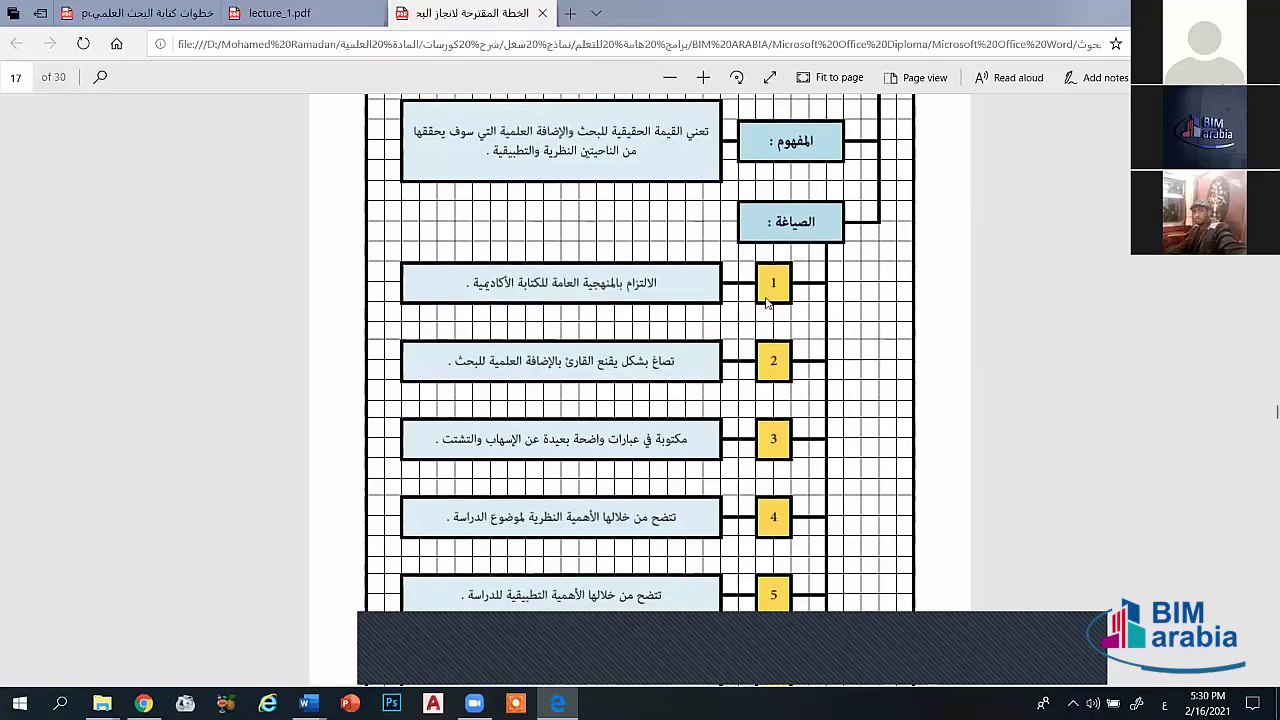
{"action": "scroll", "coordinate": [767, 302], "scroll_direction": "down", "scroll_amount": 3}
{"action": "scroll", "coordinate": [767, 302], "scroll_direction": "down", "scroll_amount": 2}
{"action": "scroll", "coordinate": [767, 302], "scroll_direction": "down", "scroll_amount": 1}
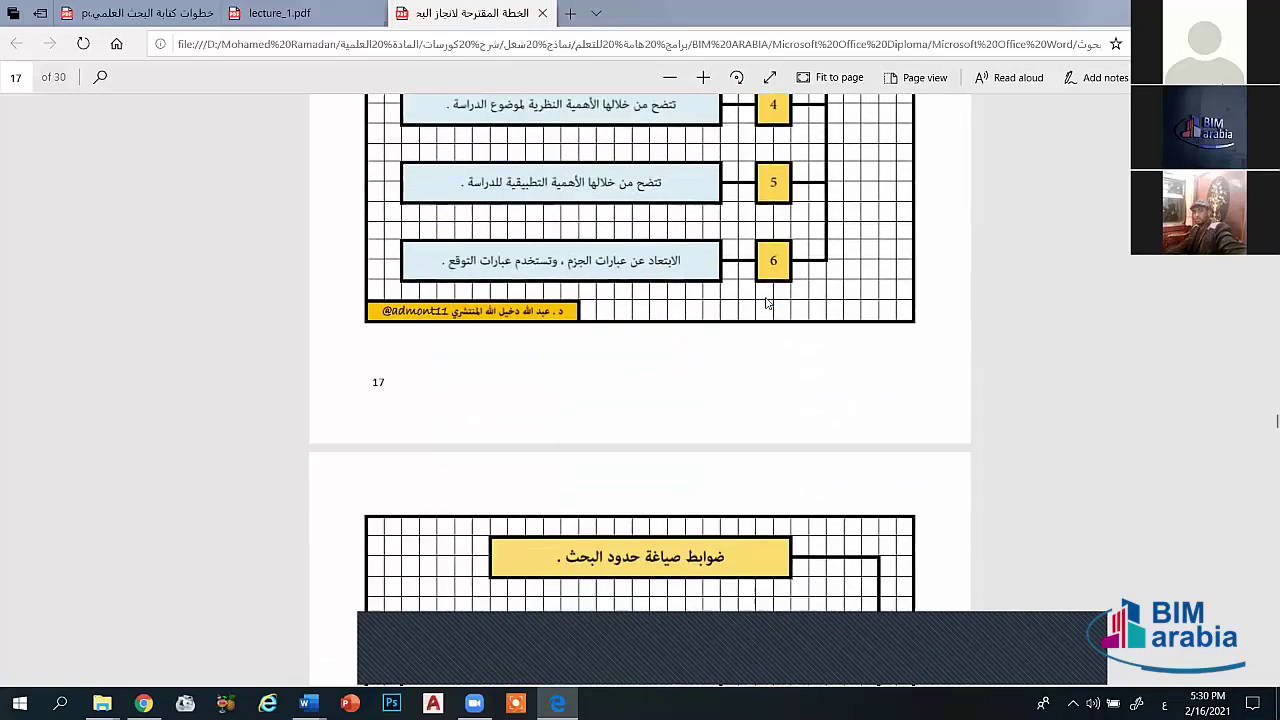
{"action": "scroll", "coordinate": [767, 302], "scroll_direction": "down", "scroll_amount": 1}
{"action": "scroll", "coordinate": [767, 302], "scroll_direction": "down", "scroll_amount": 3}
{"action": "scroll", "coordinate": [767, 302], "scroll_direction": "down", "scroll_amount": 2}
{"action": "scroll", "coordinate": [767, 302], "scroll_direction": "down", "scroll_amount": 1}
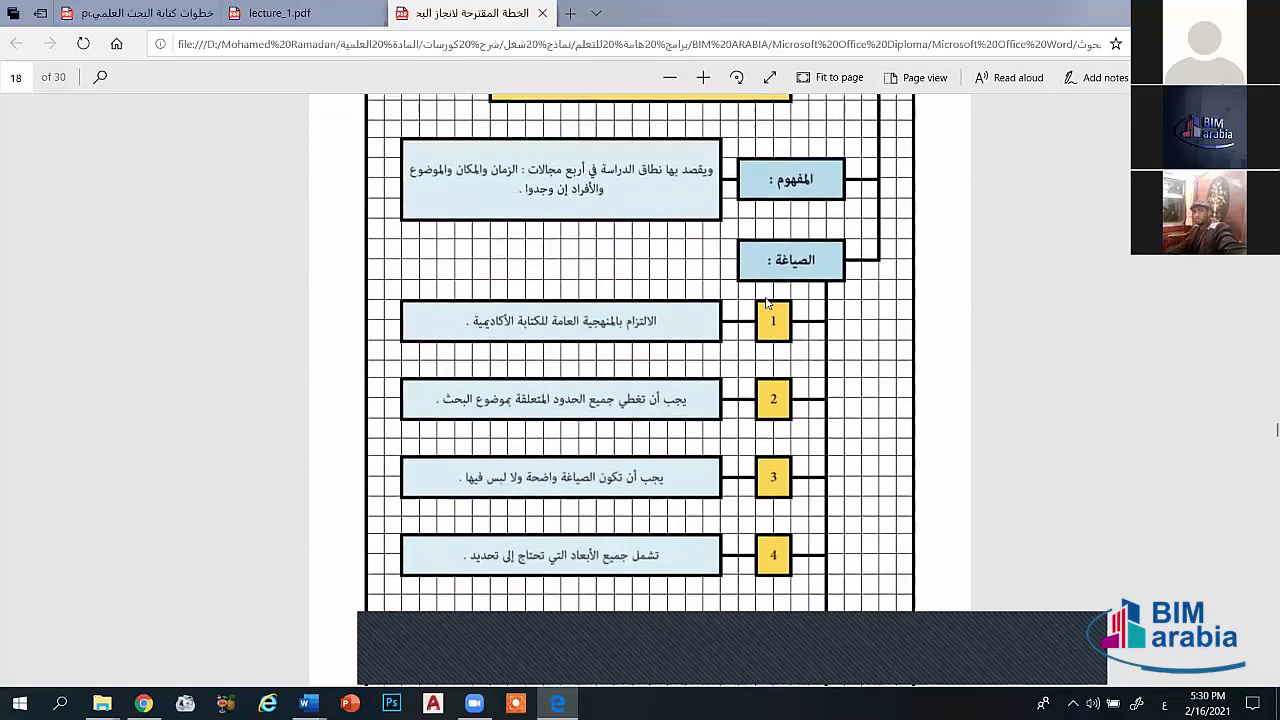
{"action": "scroll", "coordinate": [767, 302], "scroll_direction": "down", "scroll_amount": 1}
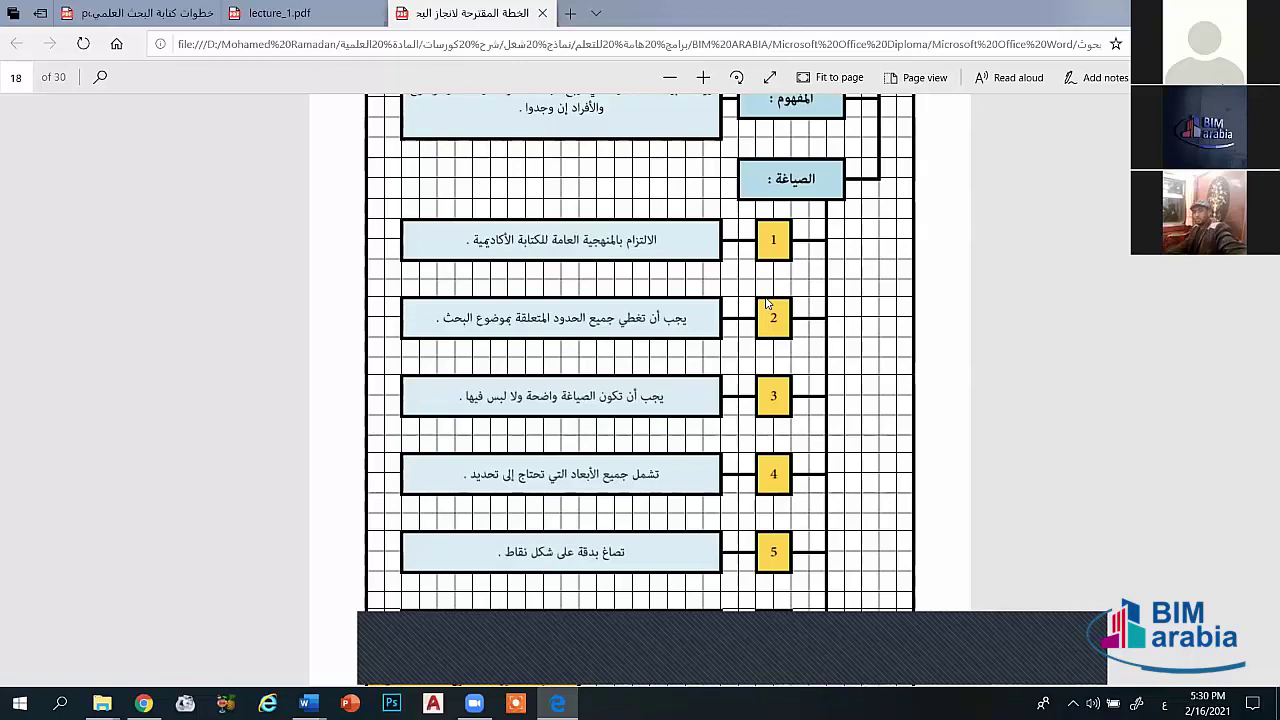
{"action": "scroll", "coordinate": [767, 303], "scroll_direction": "down", "scroll_amount": 2}
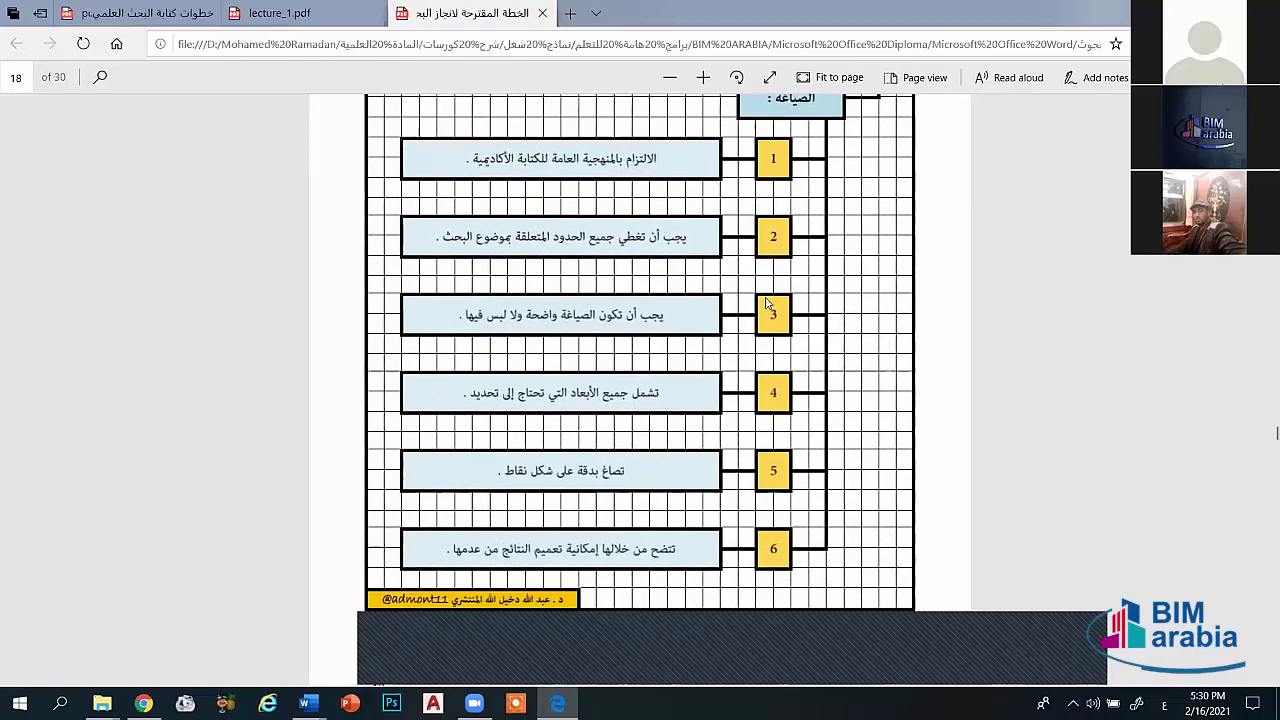
{"action": "scroll", "coordinate": [767, 303], "scroll_direction": "down", "scroll_amount": 1}
{"action": "scroll", "coordinate": [767, 303], "scroll_direction": "down", "scroll_amount": 1}
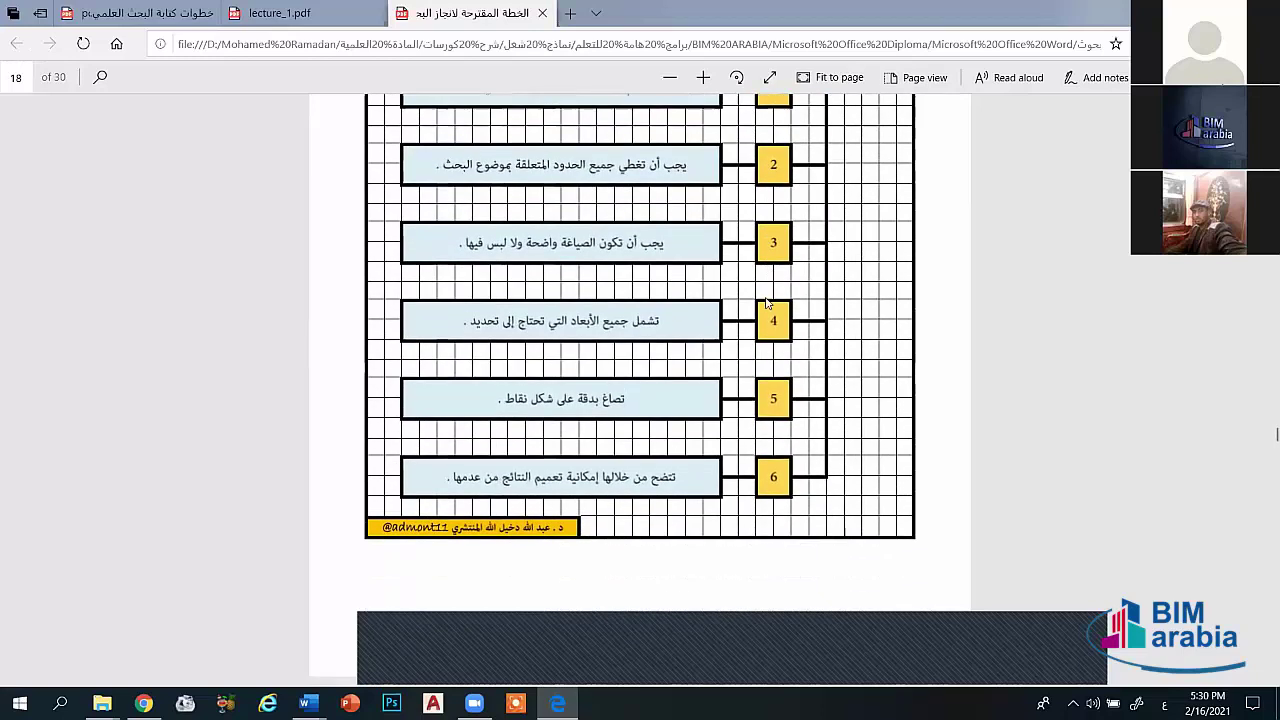
{"action": "scroll", "coordinate": [767, 303], "scroll_direction": "down", "scroll_amount": 2}
{"action": "scroll", "coordinate": [767, 303], "scroll_direction": "down", "scroll_amount": 3}
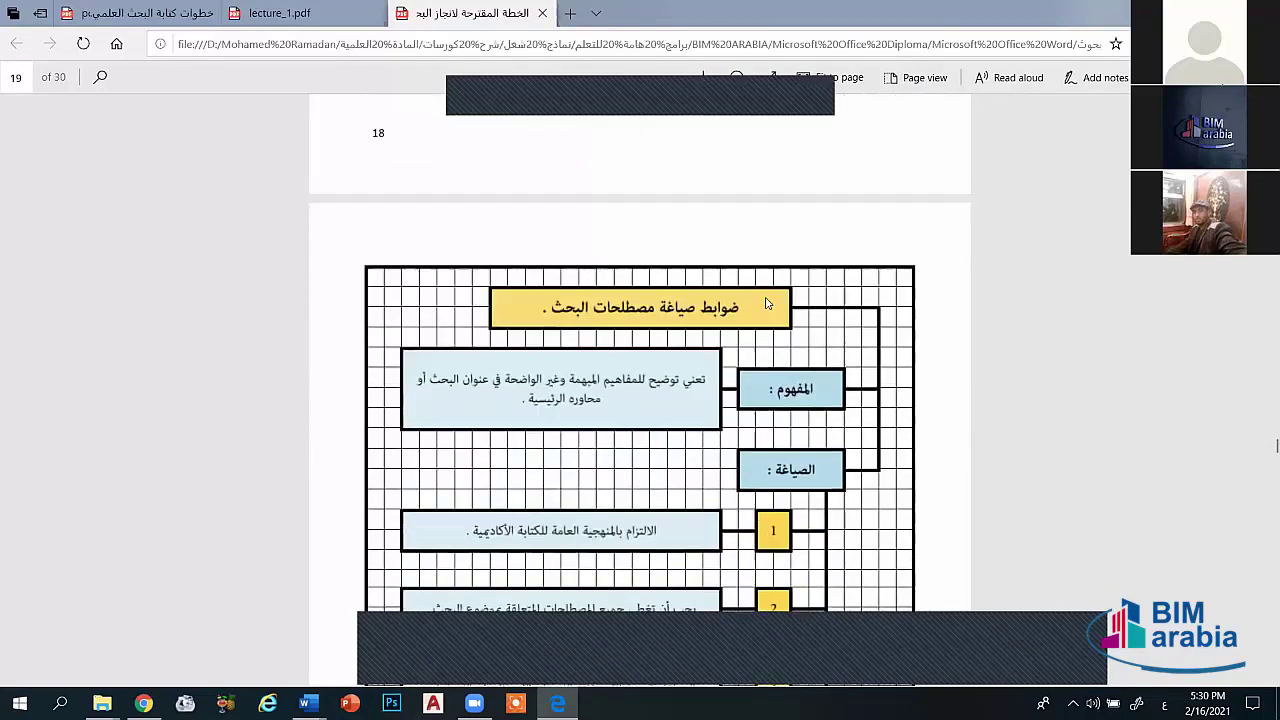
{"action": "scroll", "coordinate": [767, 303], "scroll_direction": "down", "scroll_amount": 1}
{"action": "scroll", "coordinate": [767, 303], "scroll_direction": "down", "scroll_amount": 1}
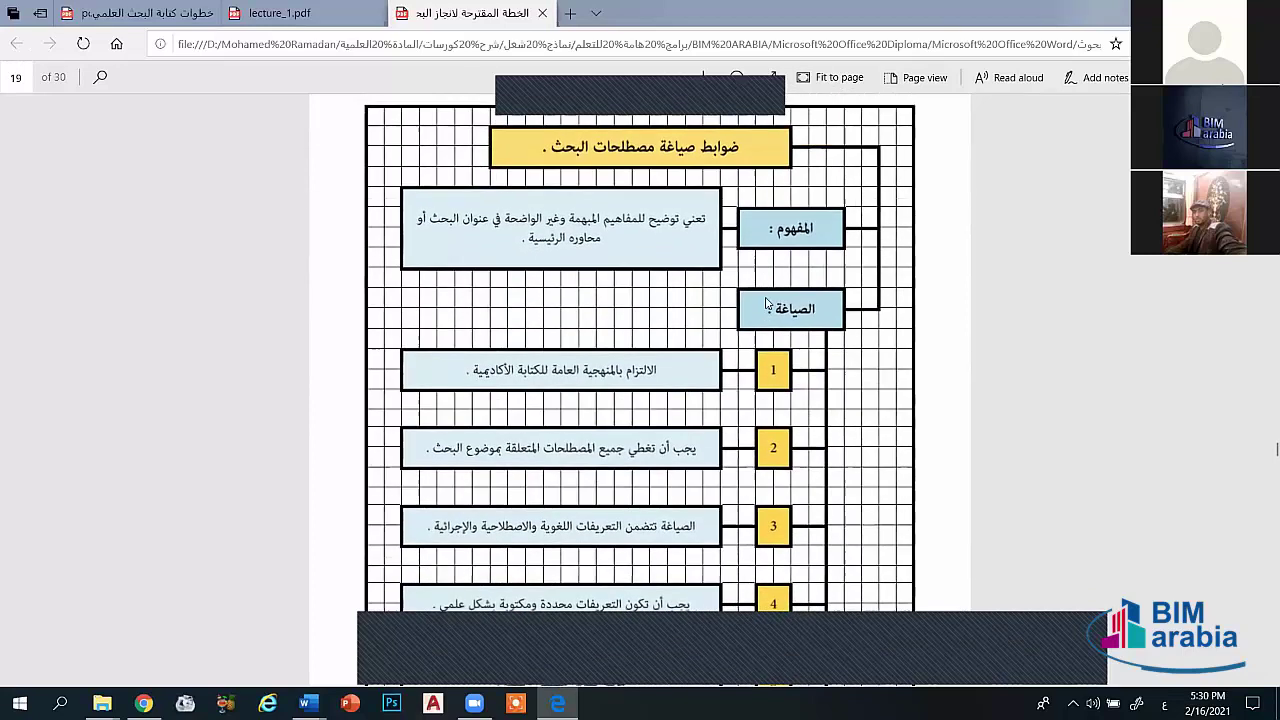
{"action": "scroll", "coordinate": [767, 303], "scroll_direction": "down", "scroll_amount": 1}
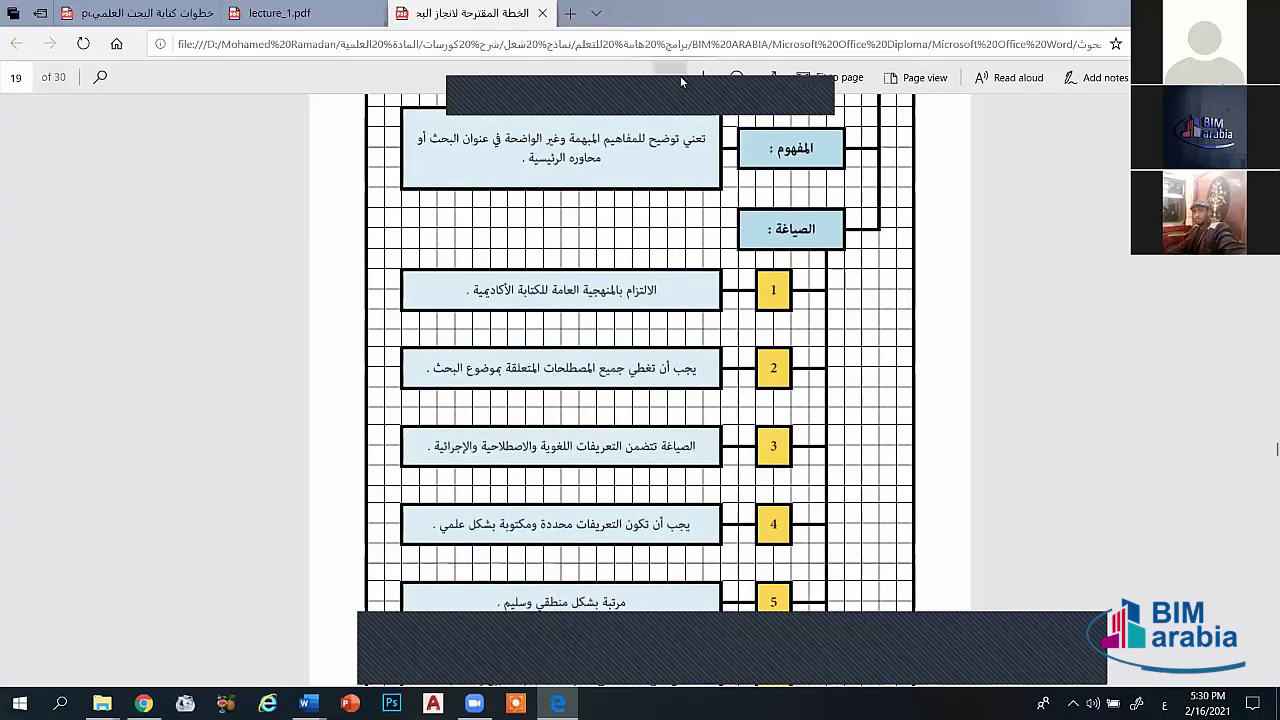
{"action": "scroll", "coordinate": [740, 360], "scroll_direction": "down", "scroll_amount": 3}
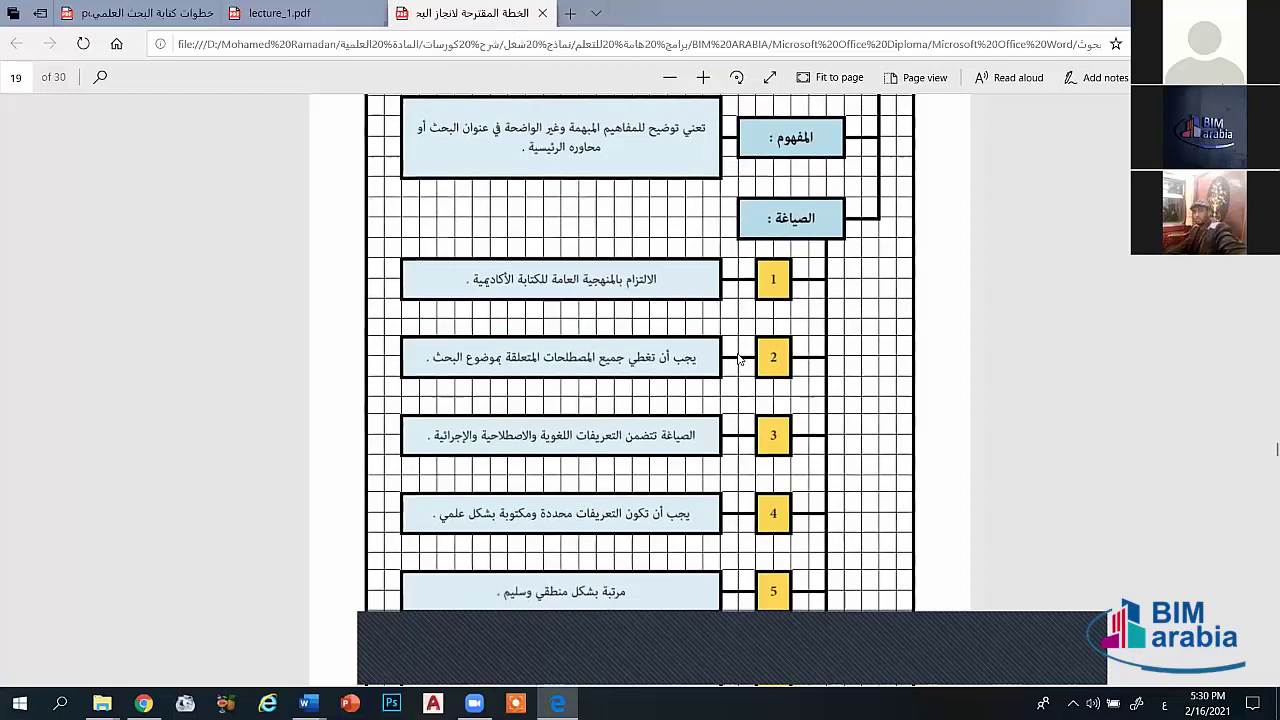
{"action": "scroll", "coordinate": [740, 360], "scroll_direction": "down", "scroll_amount": 4}
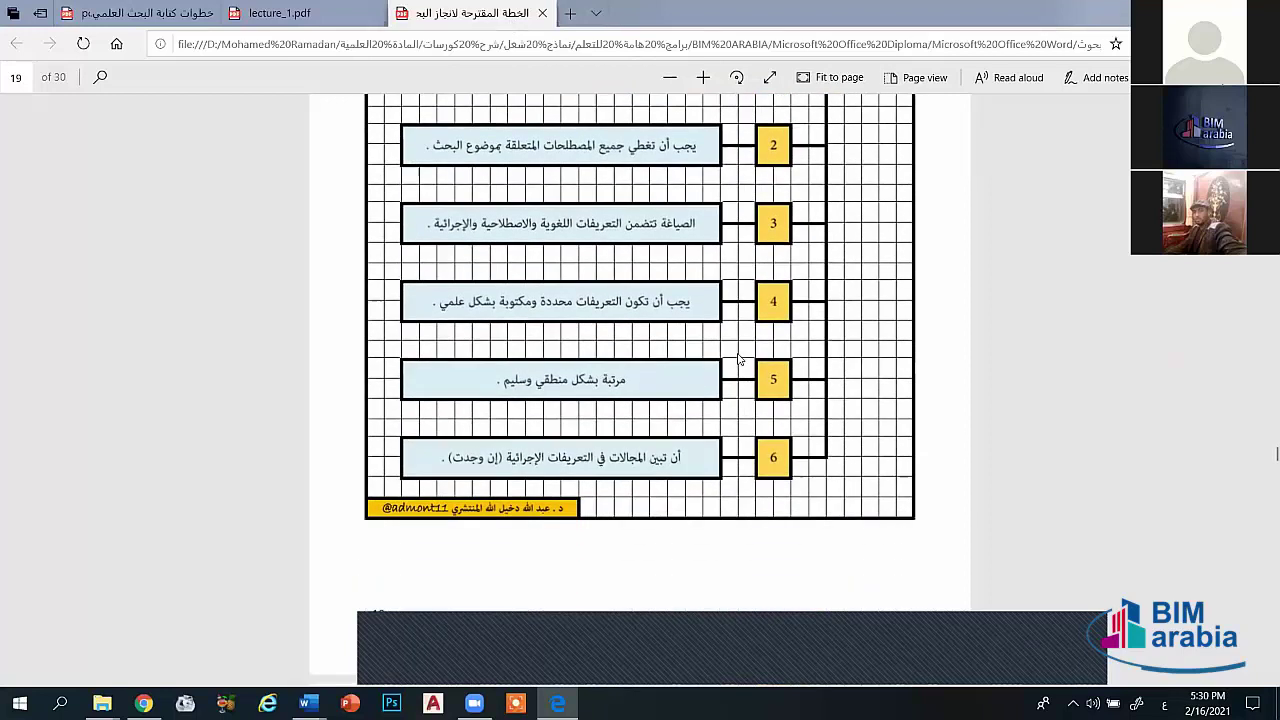
{"action": "scroll", "coordinate": [740, 360], "scroll_direction": "down", "scroll_amount": 3}
{"action": "scroll", "coordinate": [740, 360], "scroll_direction": "down", "scroll_amount": 1}
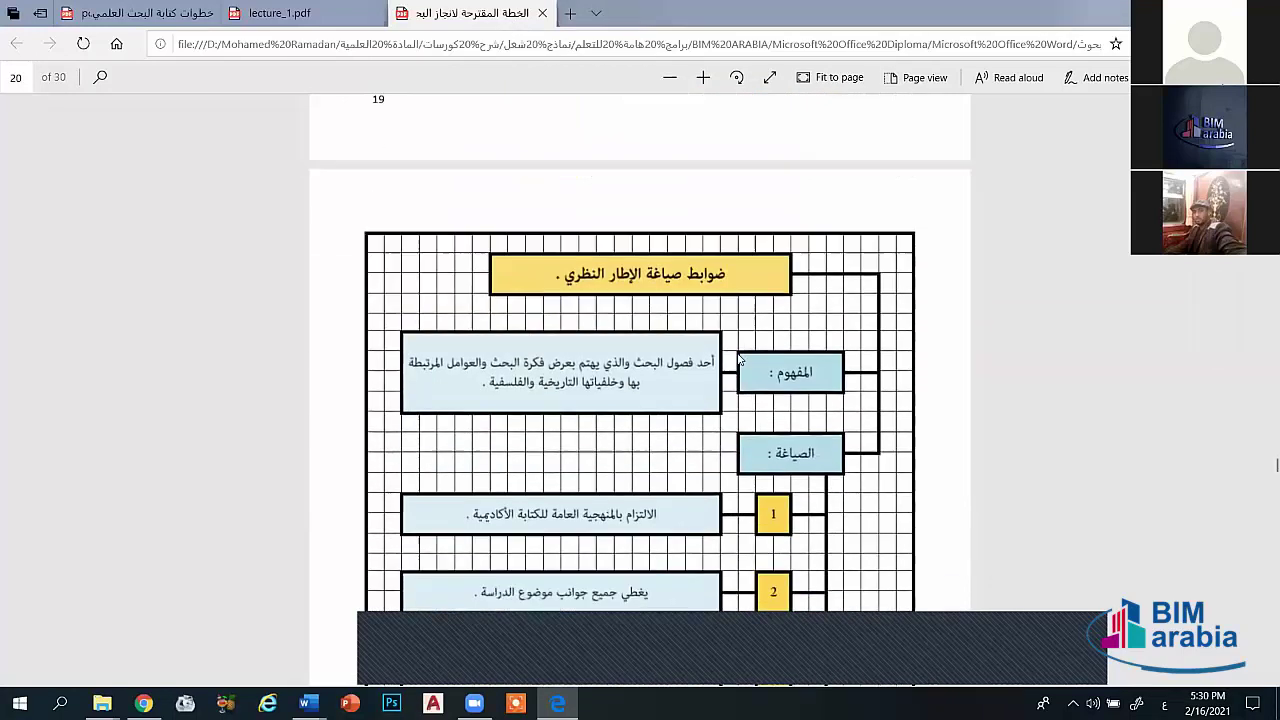
{"action": "scroll", "coordinate": [740, 360], "scroll_direction": "down", "scroll_amount": 2}
{"action": "scroll", "coordinate": [740, 360], "scroll_direction": "down", "scroll_amount": 2}
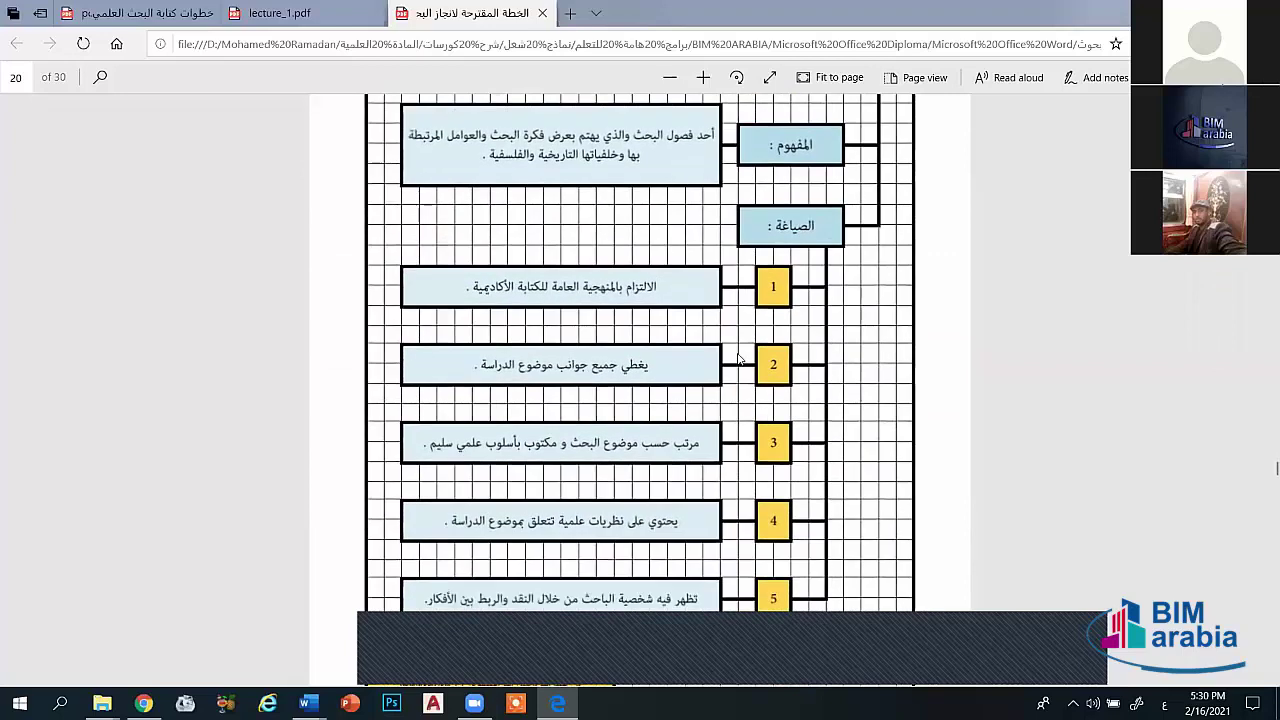
{"action": "scroll", "coordinate": [740, 360], "scroll_direction": "down", "scroll_amount": 3}
{"action": "scroll", "coordinate": [740, 360], "scroll_direction": "down", "scroll_amount": 2}
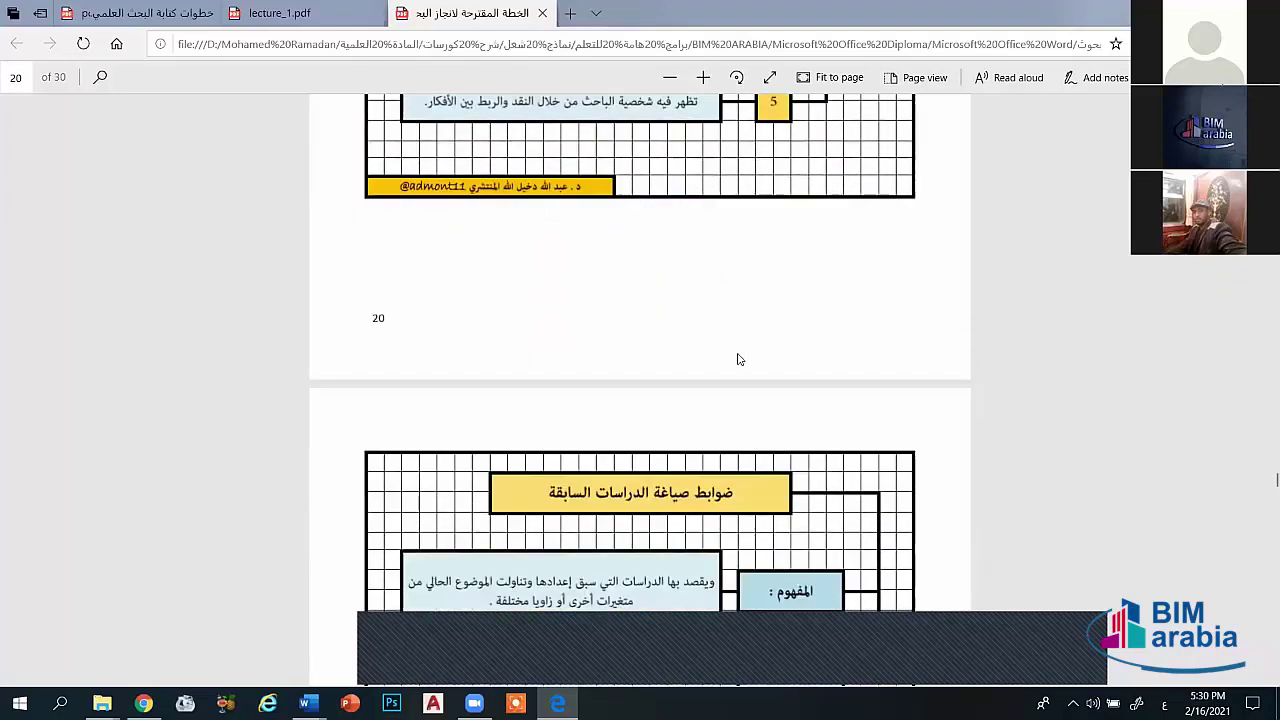
{"action": "scroll", "coordinate": [740, 360], "scroll_direction": "down", "scroll_amount": 2}
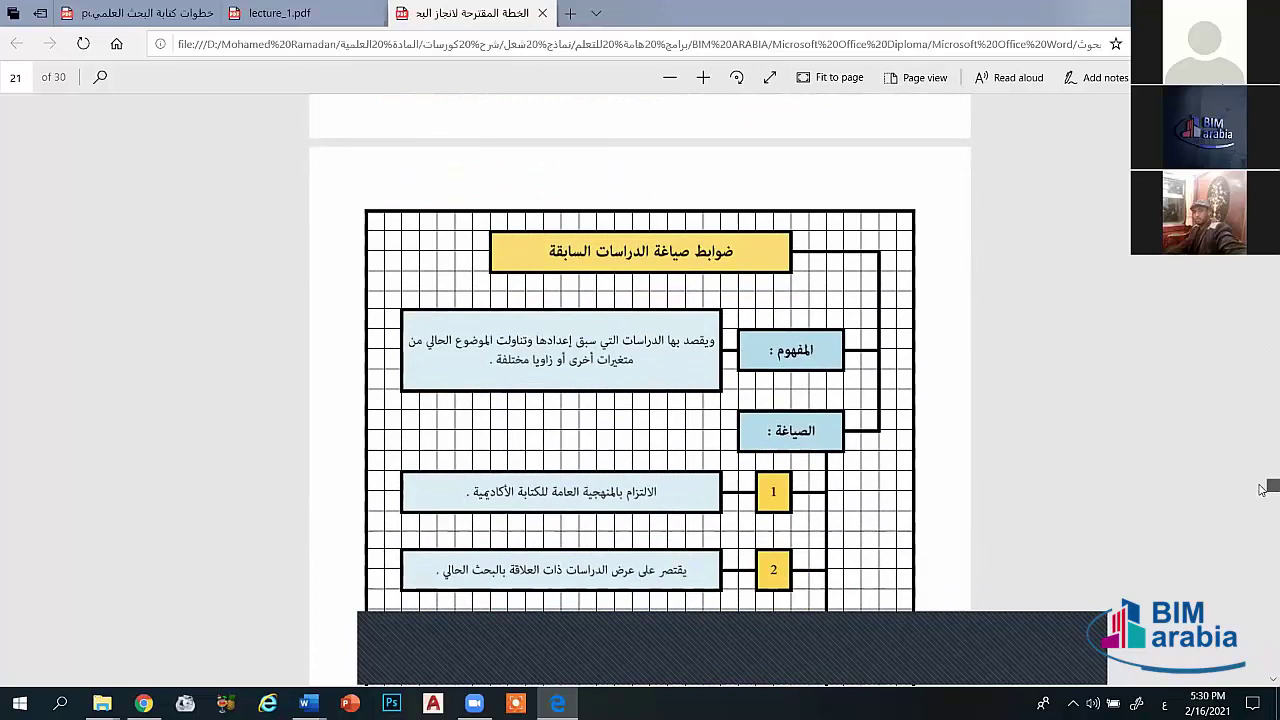
Step: Drag down to page 29 of 30, the common phrases for formulating research objectives
{"action": "left_click_drag", "start_coordinate": [1262, 488], "coordinate": [1262, 557]}
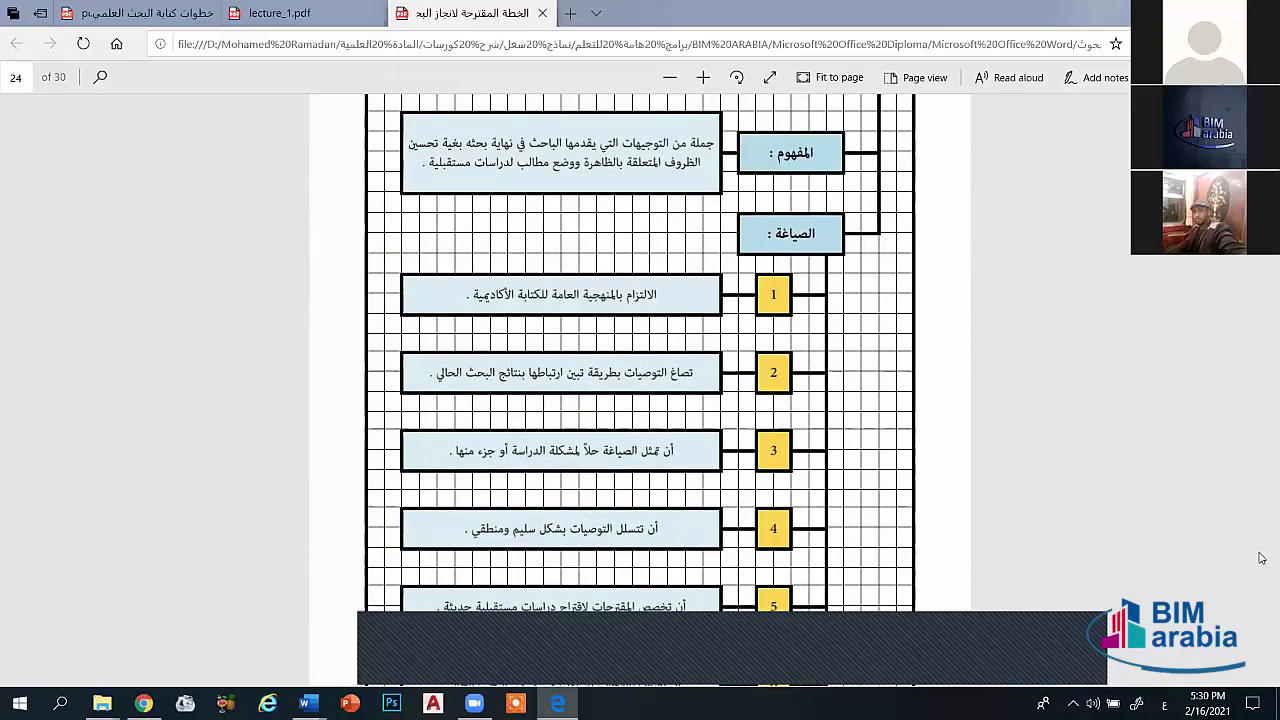
{"action": "left_click_drag", "start_coordinate": [1262, 550], "coordinate": [1262, 563]}
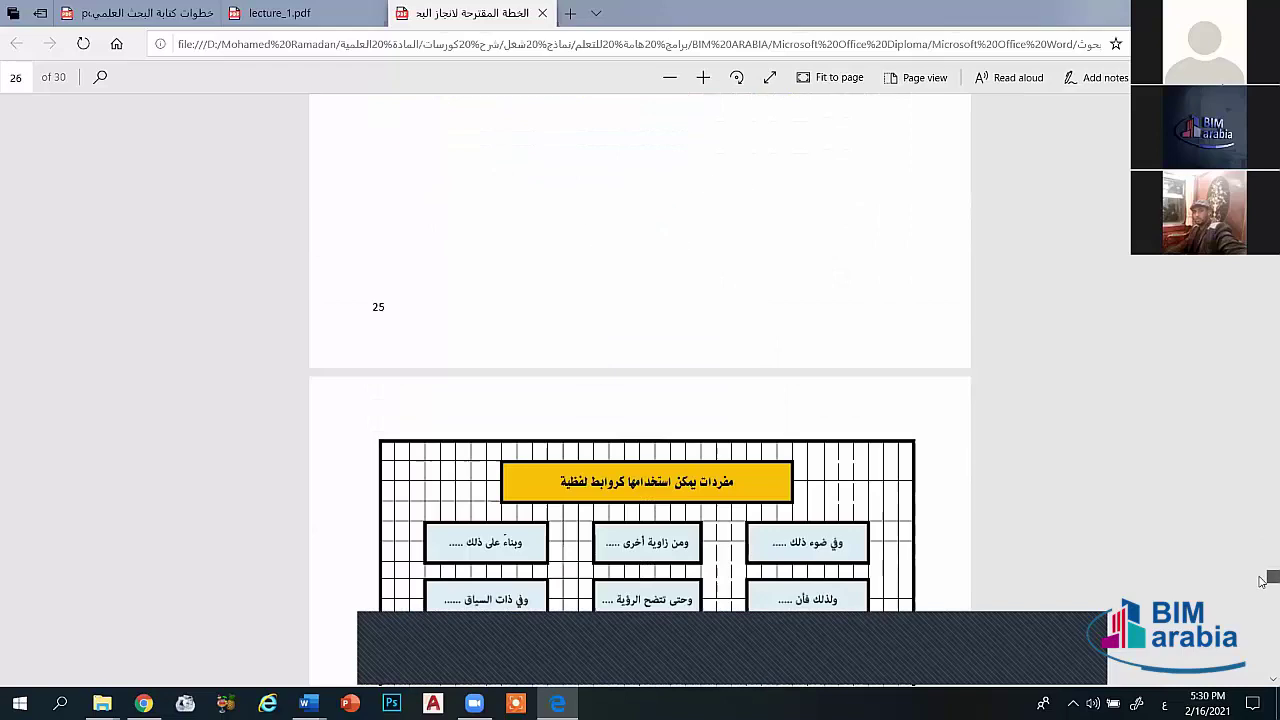
{"action": "left_click_drag", "start_coordinate": [1262, 563], "coordinate": [1262, 588]}
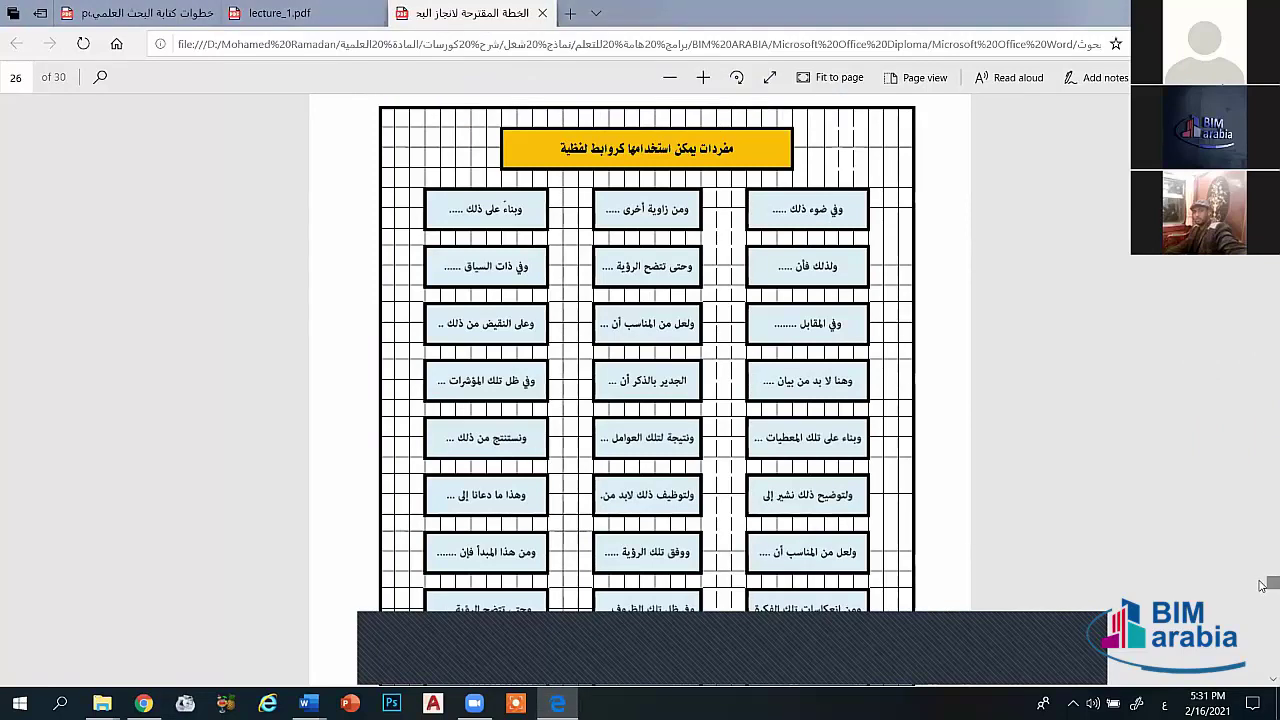
{"action": "left_click_drag", "start_coordinate": [1270, 584], "coordinate": [1262, 600]}
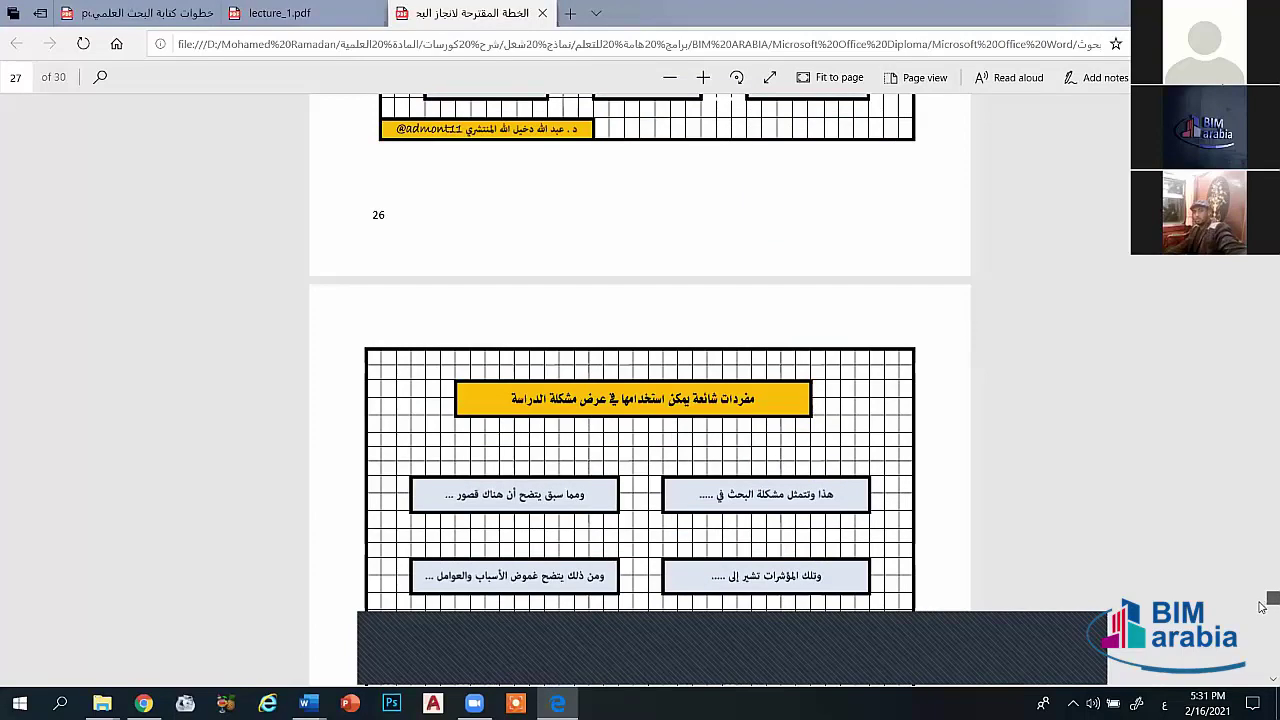
{"action": "left_click_drag", "start_coordinate": [1262, 606], "coordinate": [1262, 609]}
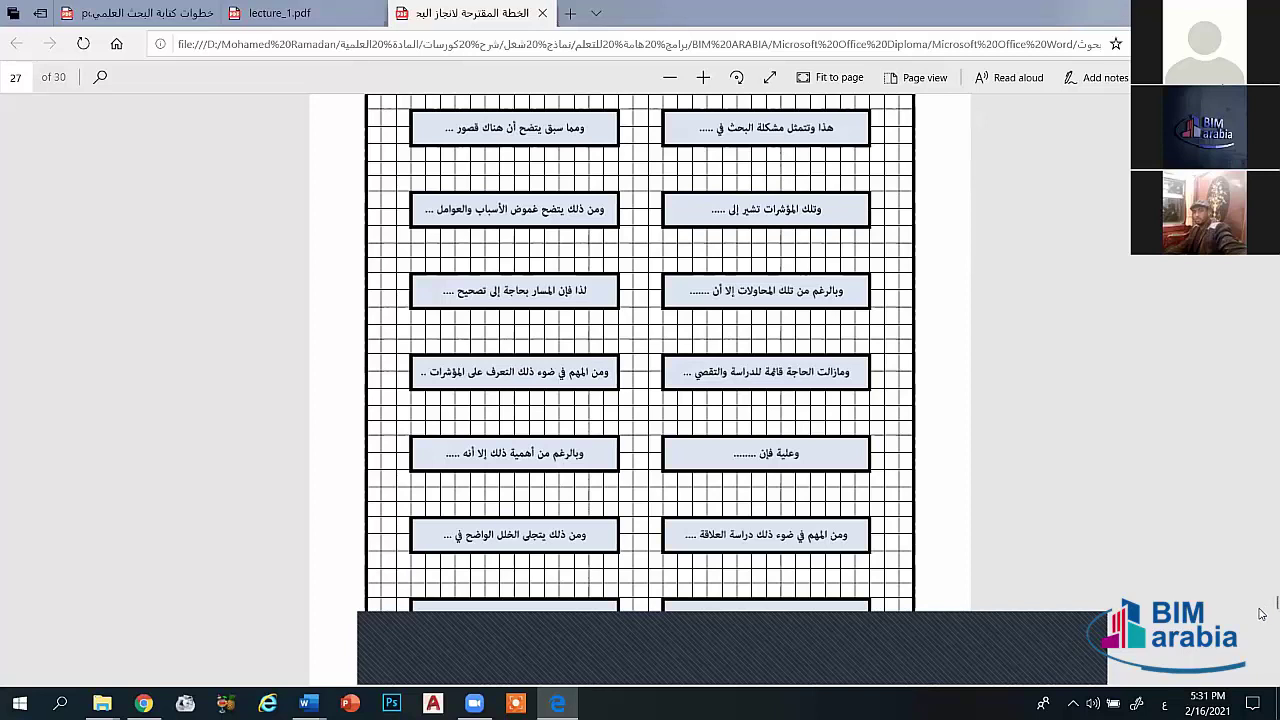
{"action": "scroll", "coordinate": [1260, 518], "scroll_direction": "up", "scroll_amount": 5}
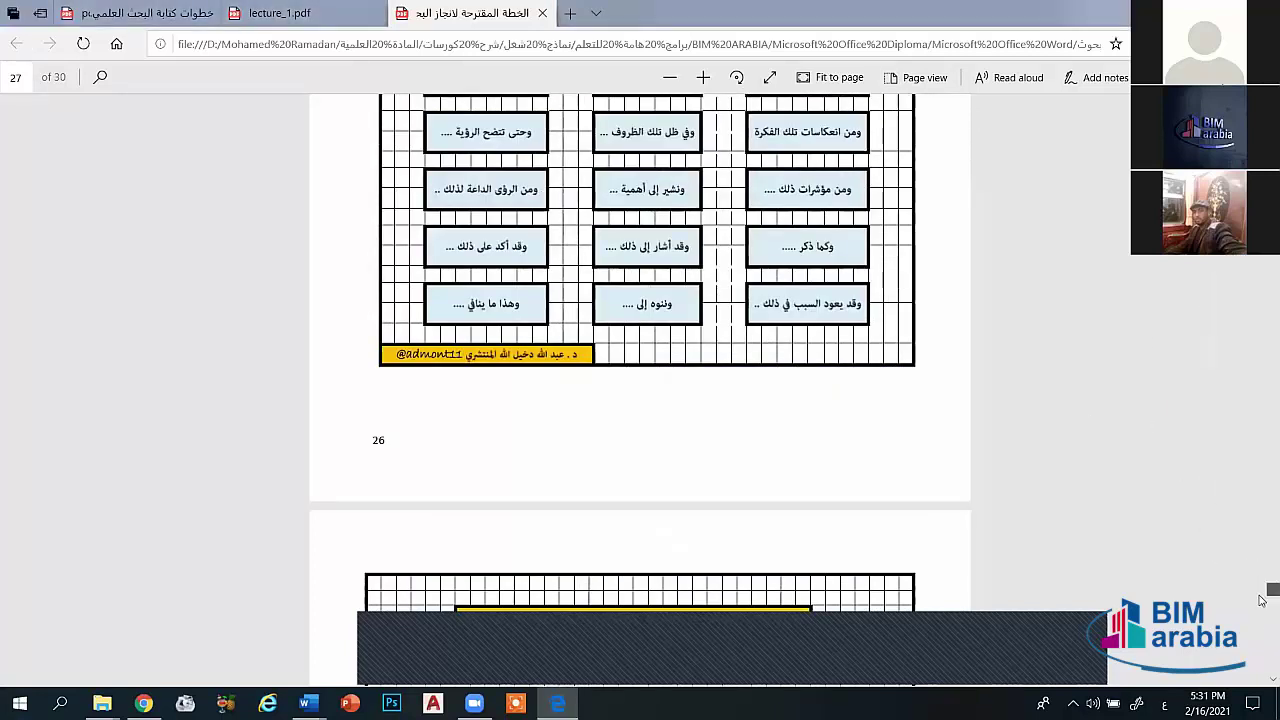
{"action": "left_click_drag", "start_coordinate": [1262, 600], "coordinate": [1262, 632]}
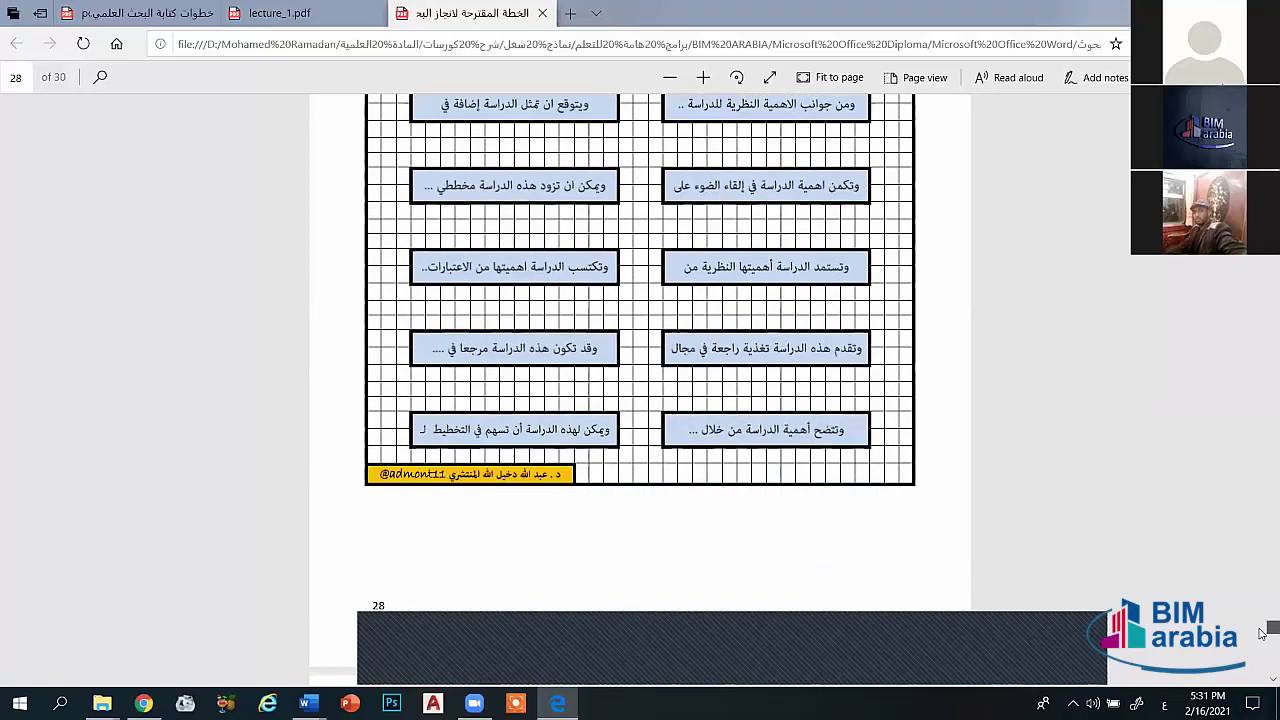
{"action": "mouse_move", "coordinate": [1262, 632]}
{"action": "left_mouse_down"}
{"action": "mouse_move", "coordinate": [1262, 682]}
{"action": "mouse_move", "coordinate": [1262, 662]}
{"action": "left_mouse_up"}
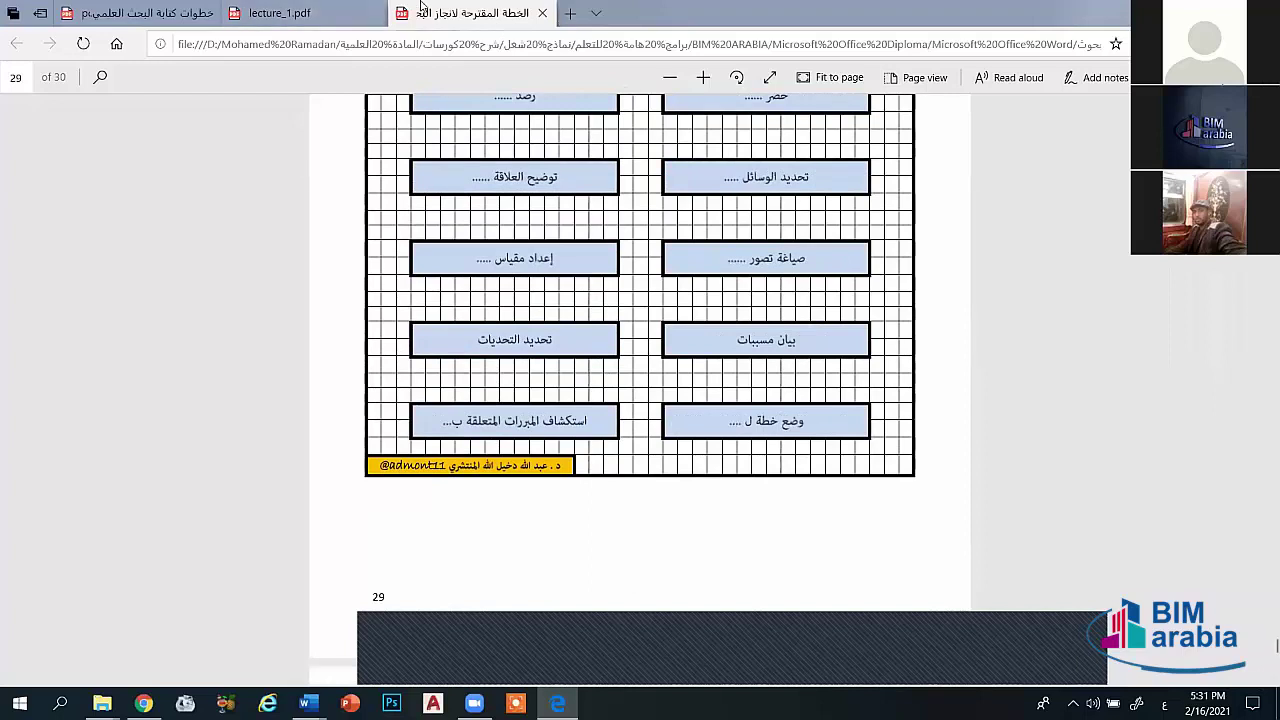
Step: Switch between the research-steps, CV lecture and research-plan PDF tabs in Edge
{"action": "left_click", "coordinate": [140, 13]}
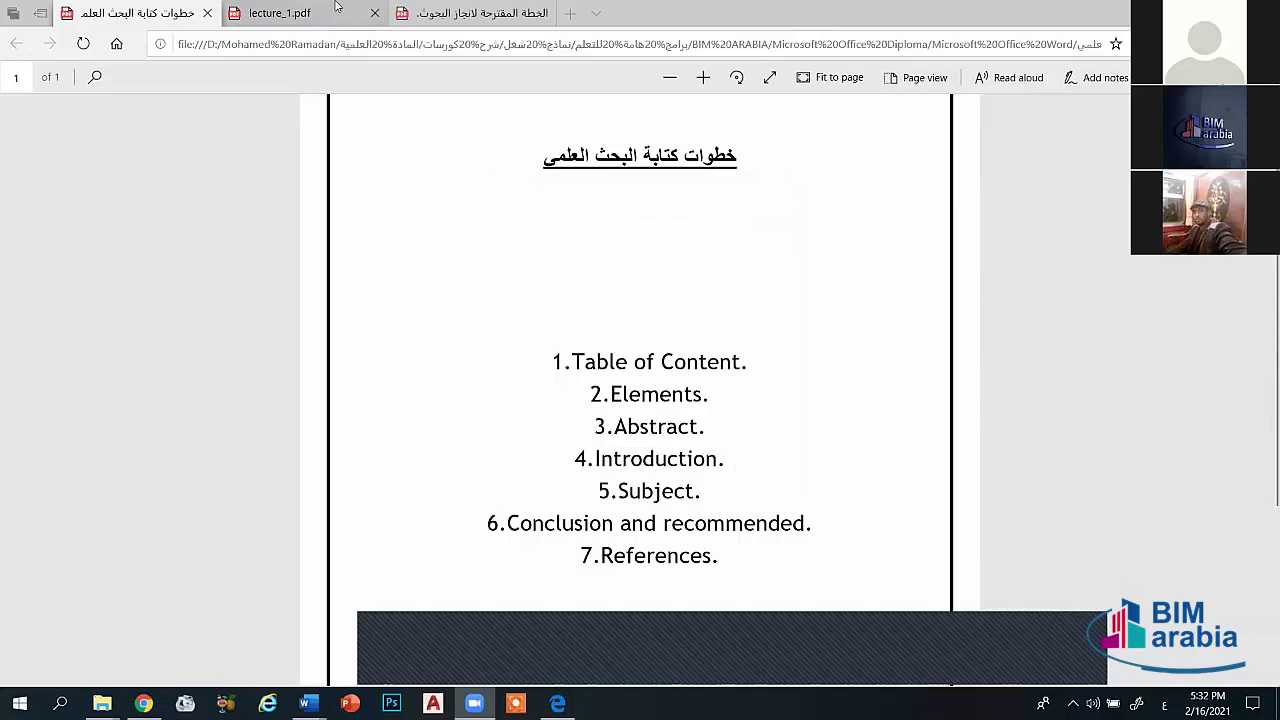
{"action": "left_click", "coordinate": [290, 13]}
{"action": "left_click", "coordinate": [470, 13]}
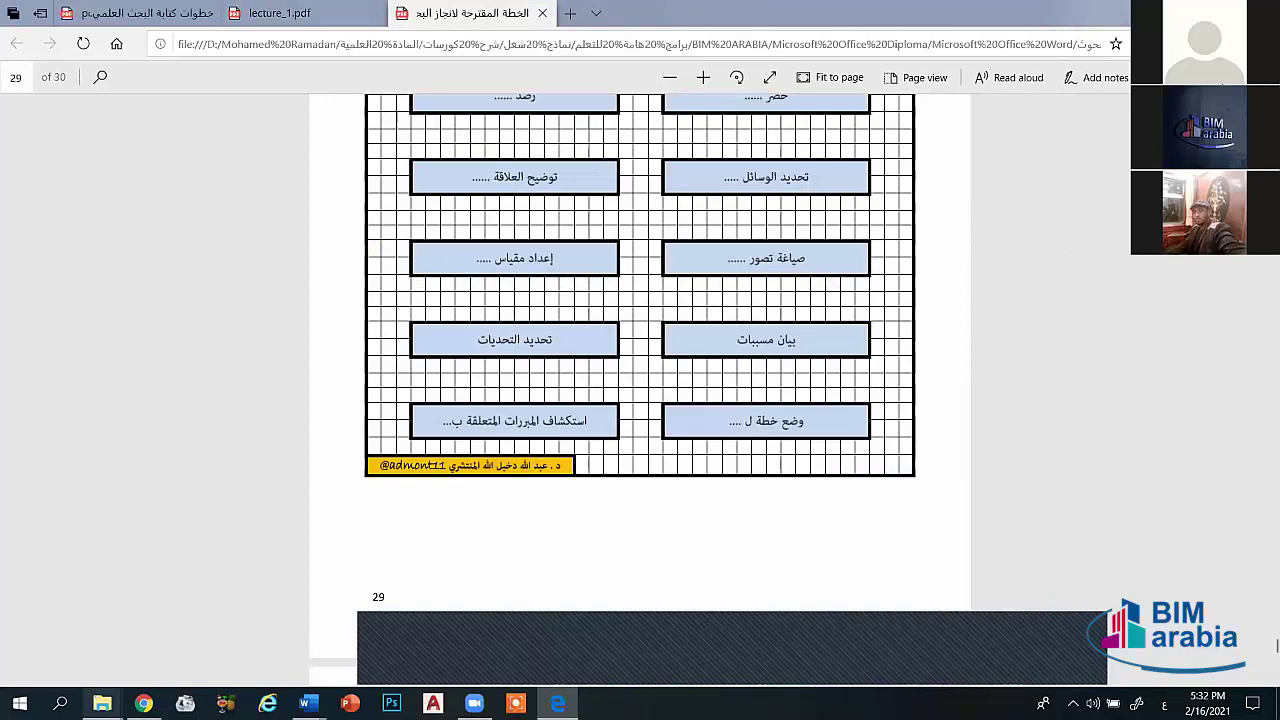
{"action": "mouse_move", "coordinate": [102, 704]}
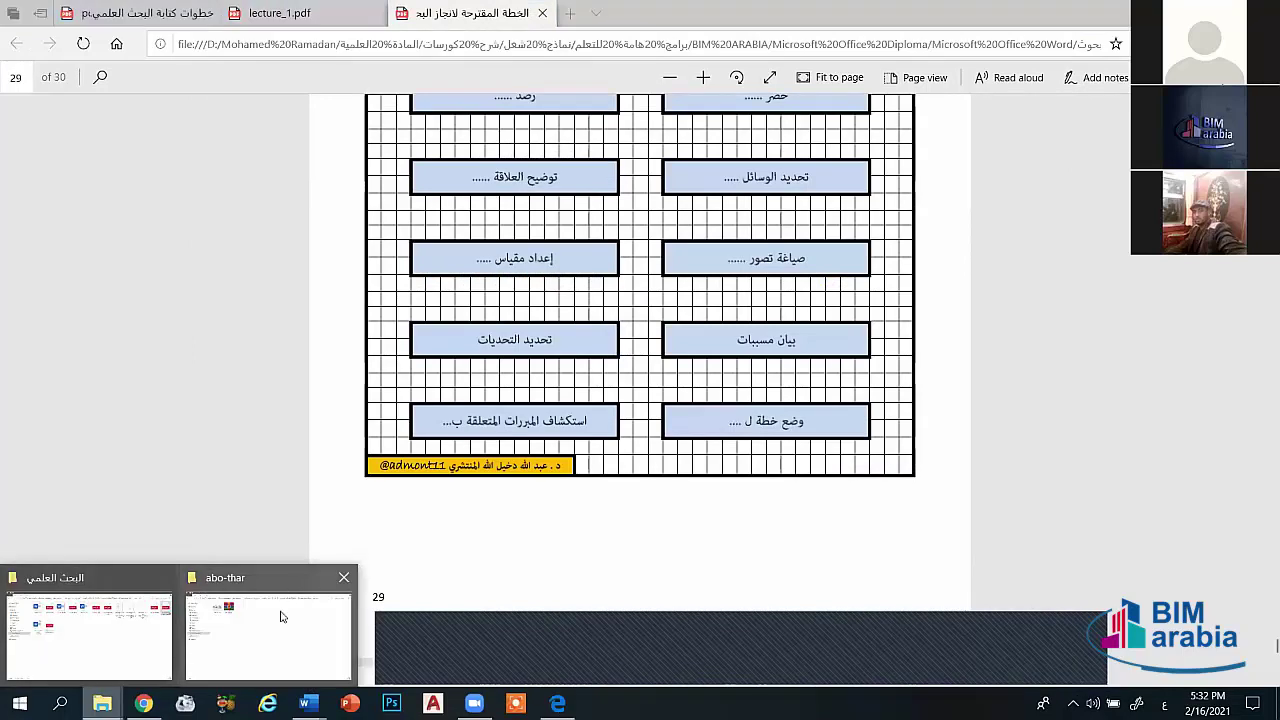
Step: Check the open folder window, then return to Edge on the lecture_1.pdf tab
{"action": "left_click", "coordinate": [281, 617]}
{"action": "key", "text": "alt+Tab"}
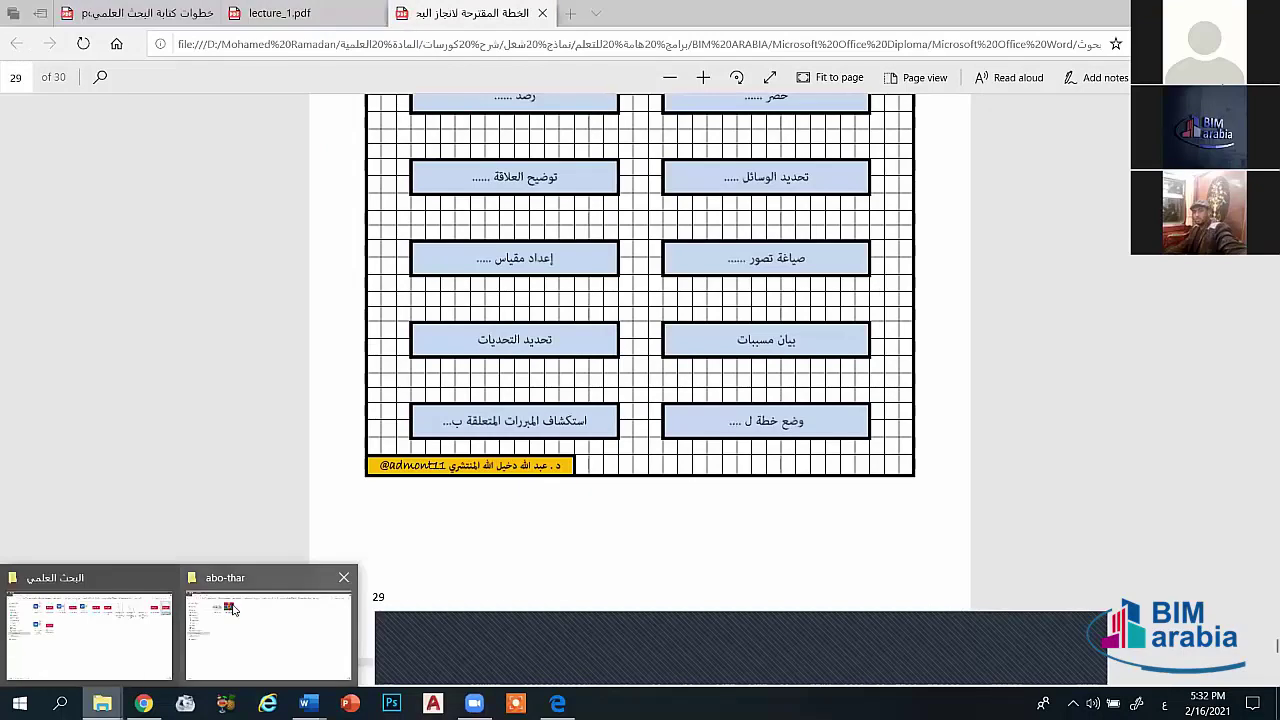
{"action": "left_click", "coordinate": [280, 13]}
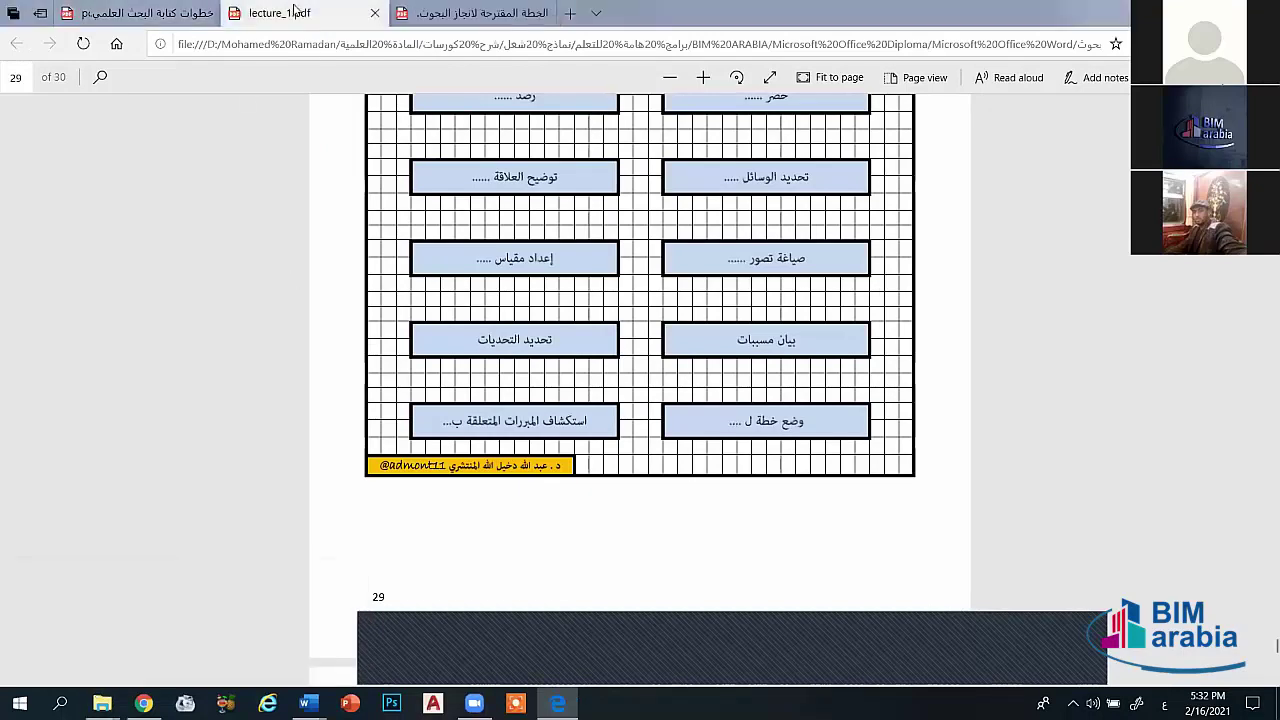
Step: Scroll lecture_1.pdf from the agenda slide to page 3 of 47, the Resume vs CV slide
{"action": "scroll", "coordinate": [989, 283], "scroll_direction": "down", "scroll_amount": 1}
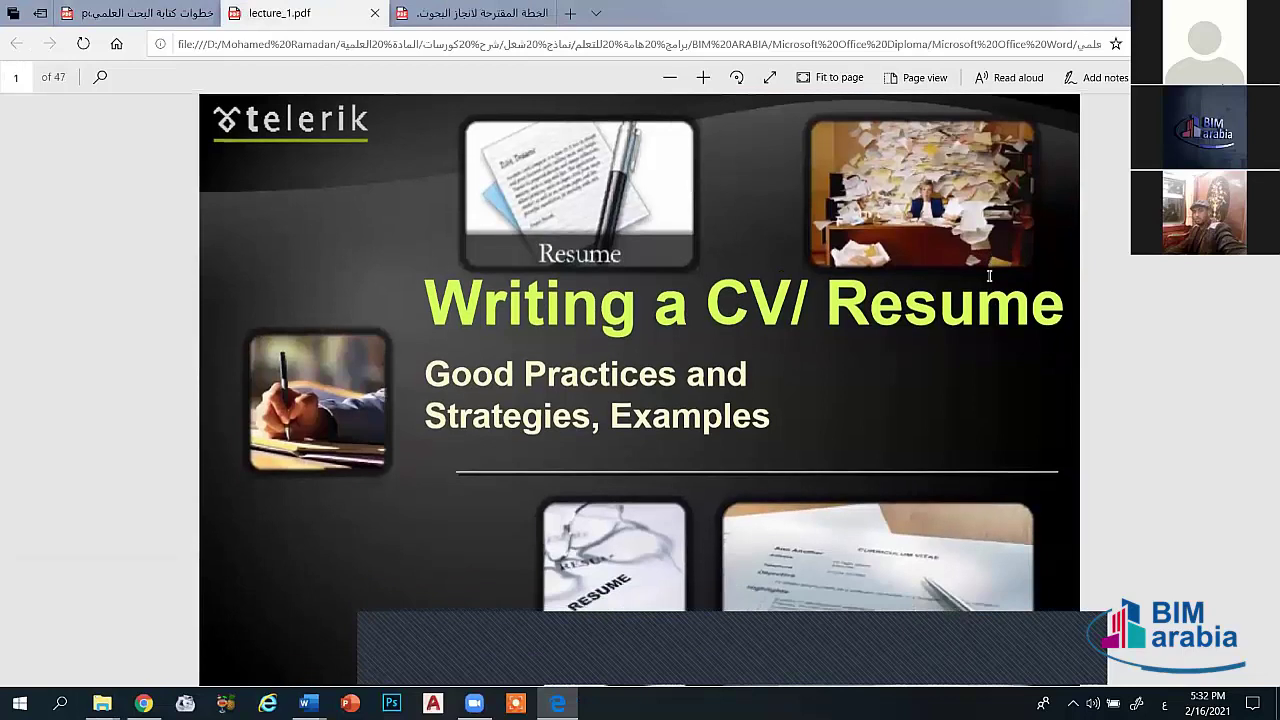
{"action": "scroll", "coordinate": [989, 280], "scroll_direction": "up", "scroll_amount": 1}
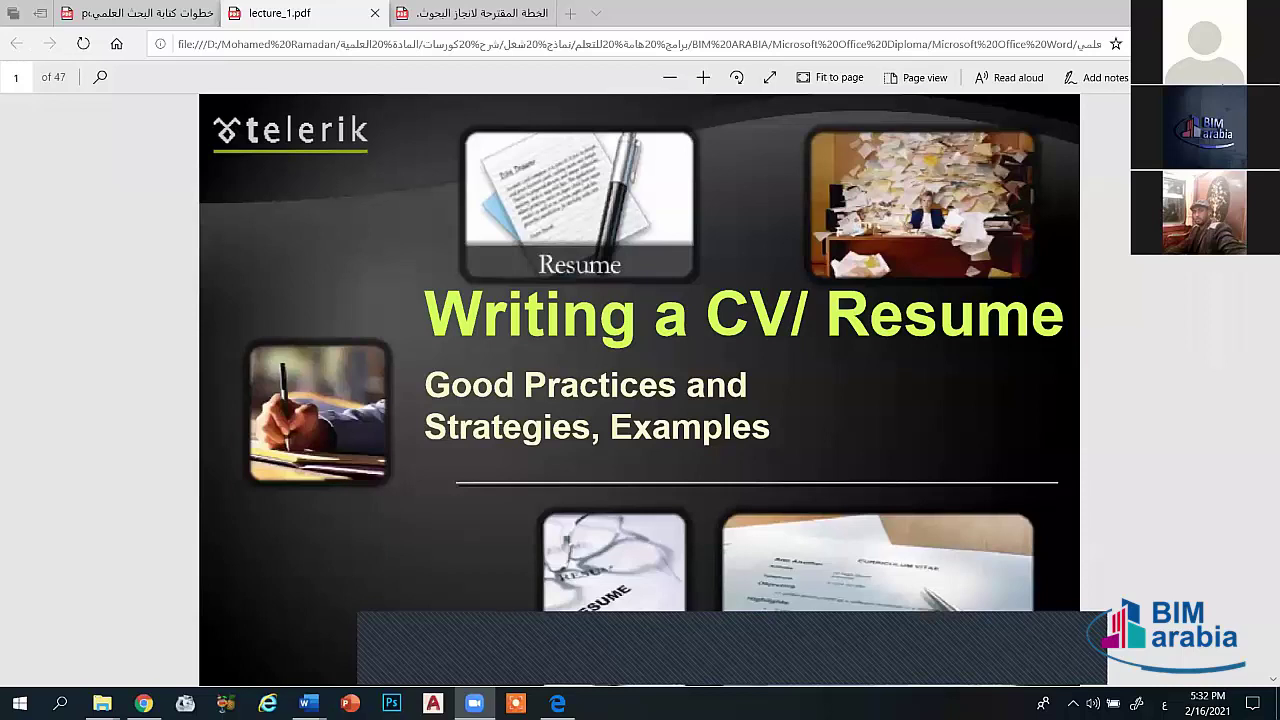
{"action": "scroll", "coordinate": [640, 390], "scroll_direction": "down", "scroll_amount": 1}
{"action": "scroll", "coordinate": [640, 390], "scroll_direction": "down", "scroll_amount": 3}
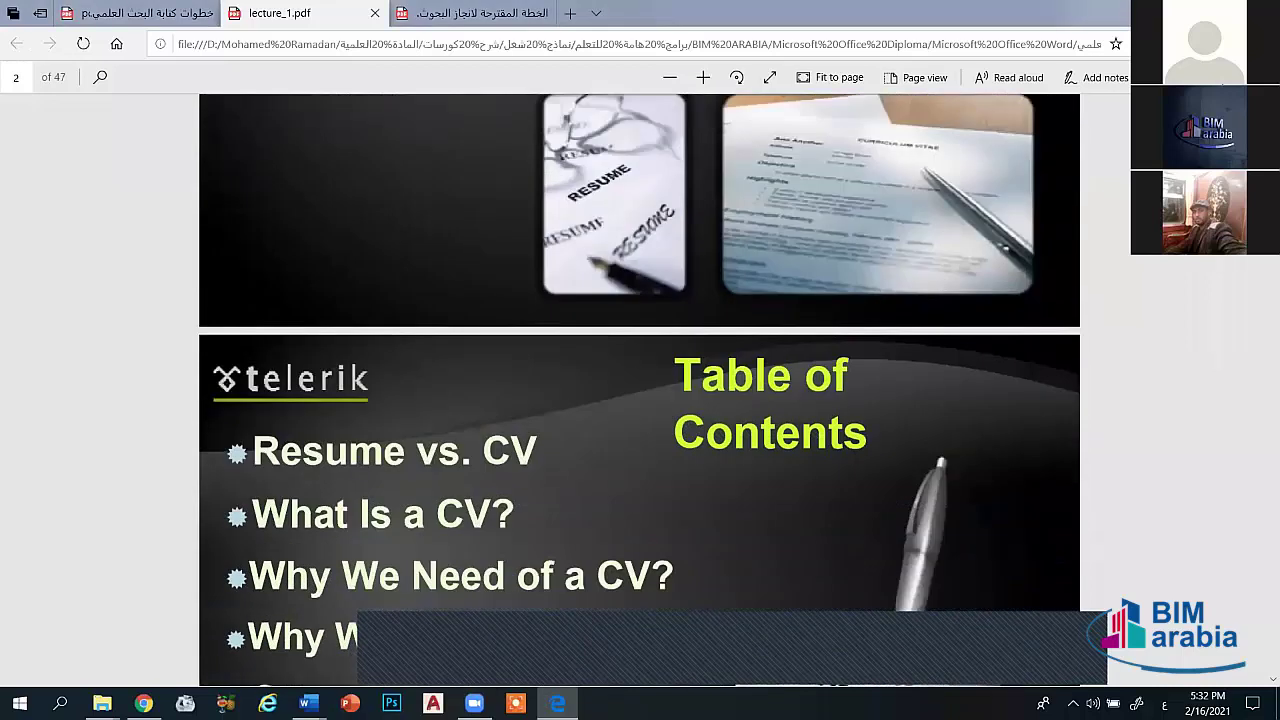
{"action": "scroll", "coordinate": [640, 390], "scroll_direction": "down", "scroll_amount": 1}
{"action": "scroll", "coordinate": [640, 390], "scroll_direction": "down", "scroll_amount": 2}
{"action": "scroll", "coordinate": [640, 390], "scroll_direction": "up", "scroll_amount": 2}
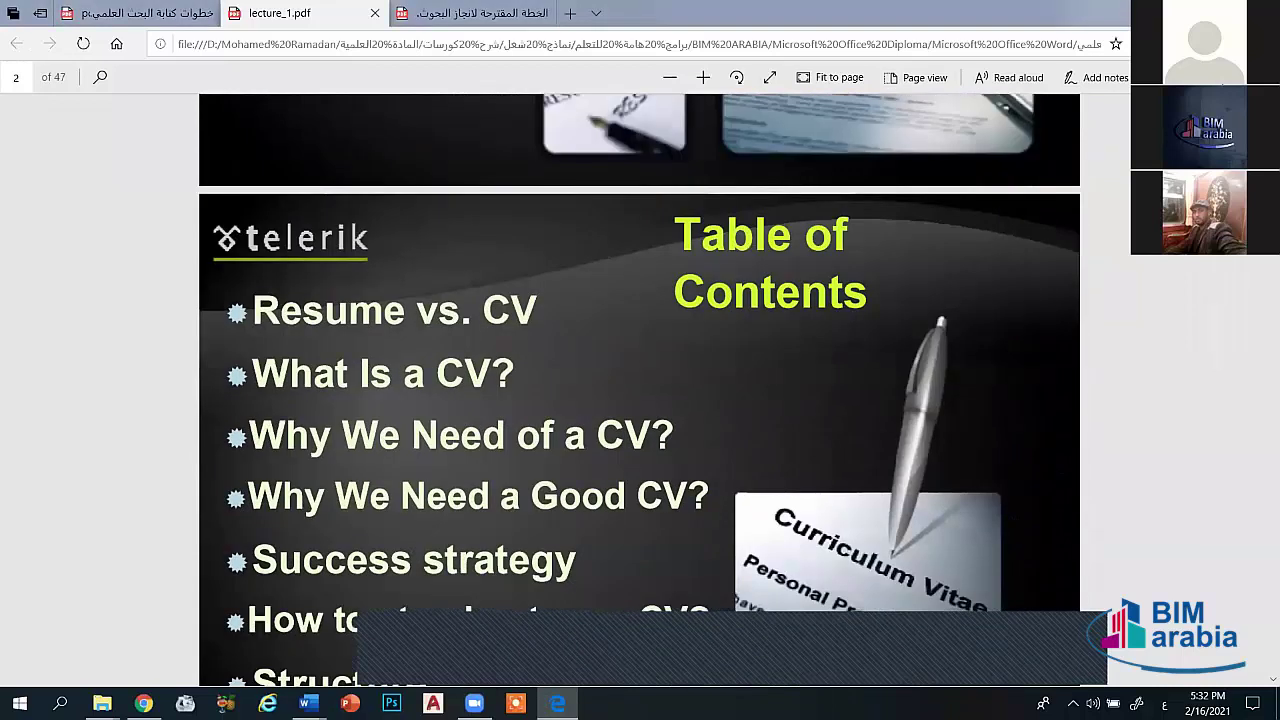
{"action": "scroll", "coordinate": [640, 390], "scroll_direction": "down", "scroll_amount": 1}
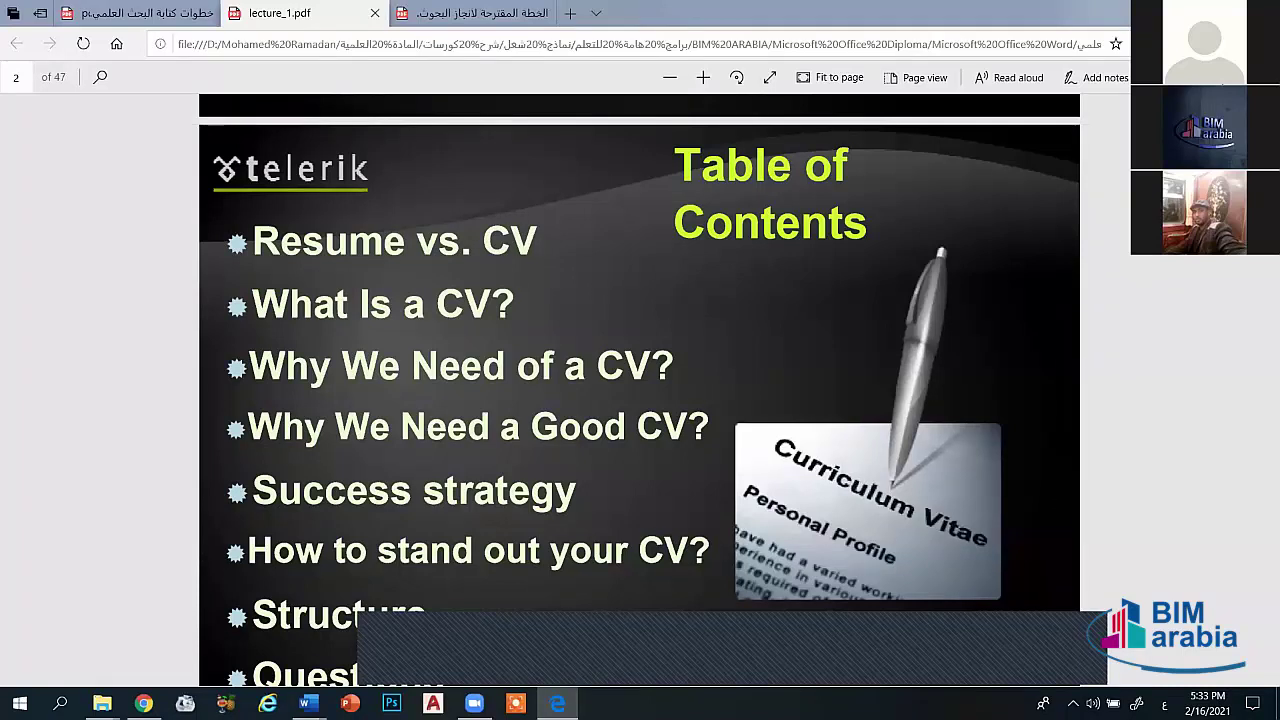
{"action": "scroll", "coordinate": [640, 390], "scroll_direction": "down", "scroll_amount": 1}
{"action": "scroll", "coordinate": [640, 390], "scroll_direction": "down", "scroll_amount": 1}
{"action": "scroll", "coordinate": [640, 390], "scroll_direction": "down", "scroll_amount": 1}
{"action": "scroll", "coordinate": [640, 390], "scroll_direction": "down", "scroll_amount": 1}
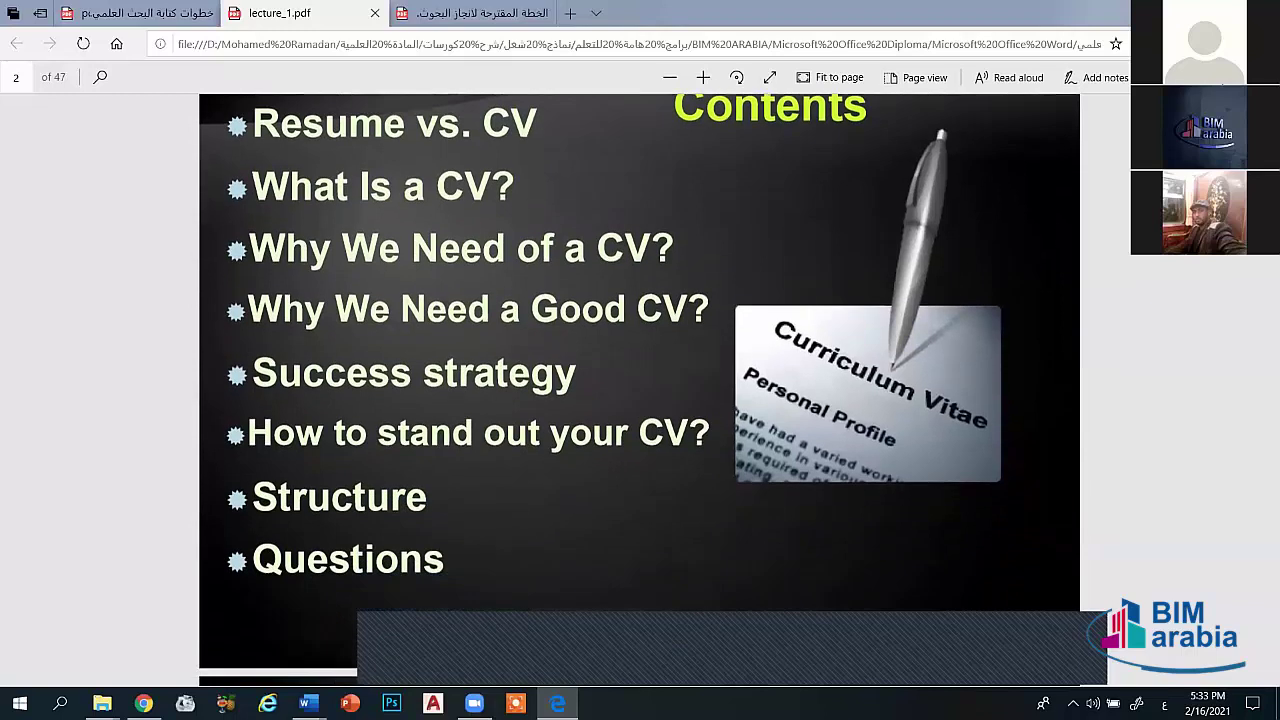
{"action": "scroll", "coordinate": [640, 390], "scroll_direction": "down", "scroll_amount": 1}
{"action": "scroll", "coordinate": [640, 390], "scroll_direction": "down", "scroll_amount": 1}
{"action": "scroll", "coordinate": [640, 390], "scroll_direction": "down", "scroll_amount": 1}
{"action": "scroll", "coordinate": [640, 390], "scroll_direction": "down", "scroll_amount": 1}
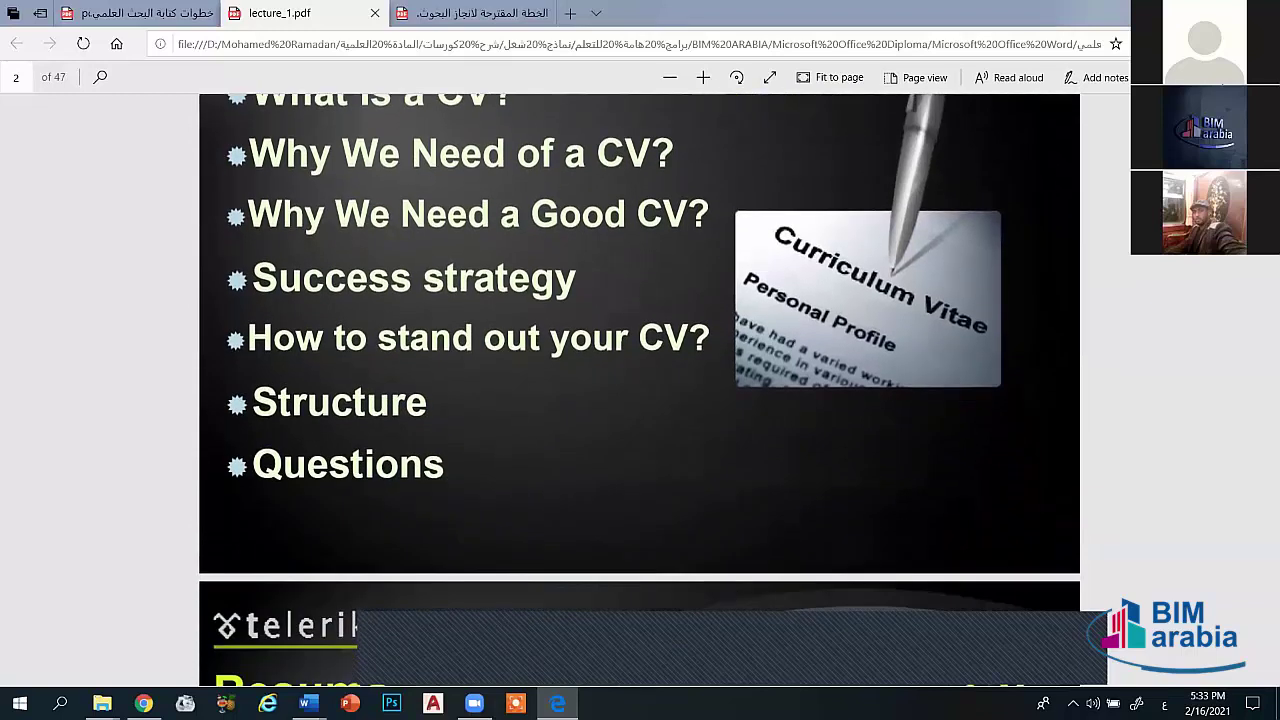
{"action": "scroll", "coordinate": [640, 390], "scroll_direction": "down", "scroll_amount": 1}
{"action": "scroll", "coordinate": [640, 390], "scroll_direction": "down", "scroll_amount": 1}
{"action": "scroll", "coordinate": [640, 390], "scroll_direction": "down", "scroll_amount": 1}
{"action": "scroll", "coordinate": [640, 390], "scroll_direction": "down", "scroll_amount": 1}
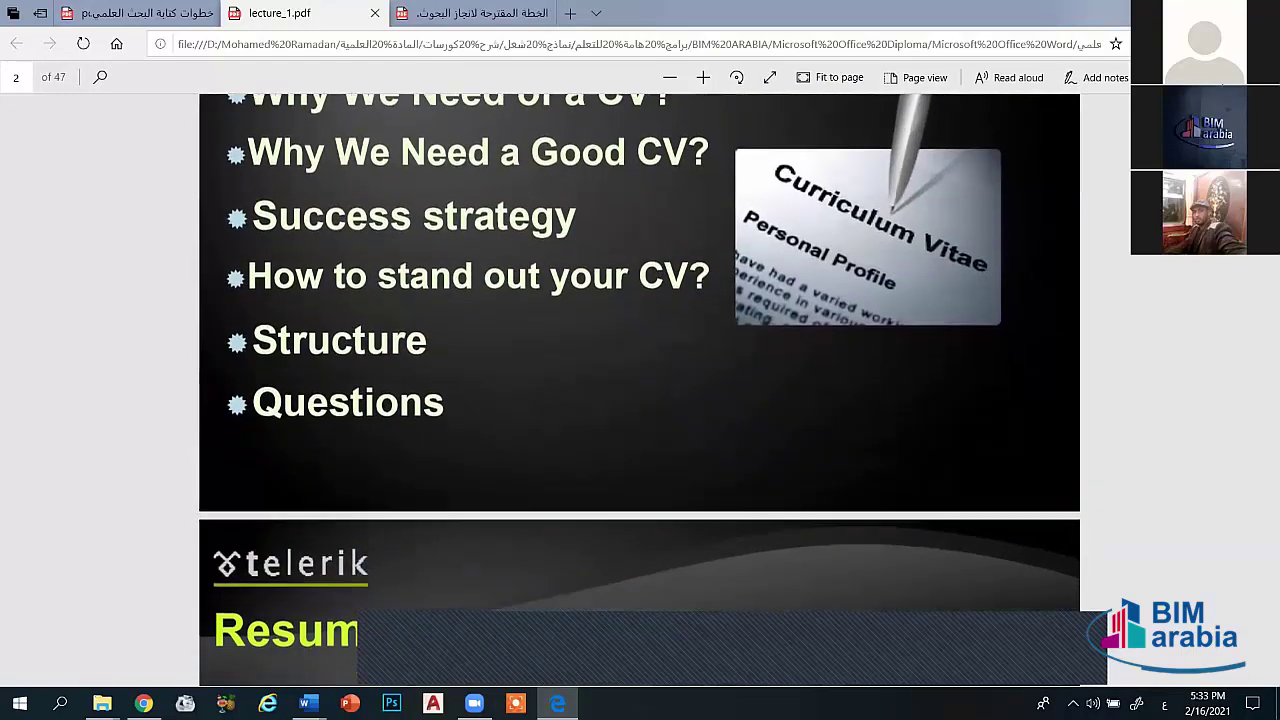
{"action": "scroll", "coordinate": [640, 390], "scroll_direction": "up", "scroll_amount": 1}
{"action": "scroll", "coordinate": [640, 390], "scroll_direction": "up", "scroll_amount": 1}
{"action": "scroll", "coordinate": [640, 390], "scroll_direction": "up", "scroll_amount": 1}
{"action": "scroll", "coordinate": [640, 390], "scroll_direction": "up", "scroll_amount": 1}
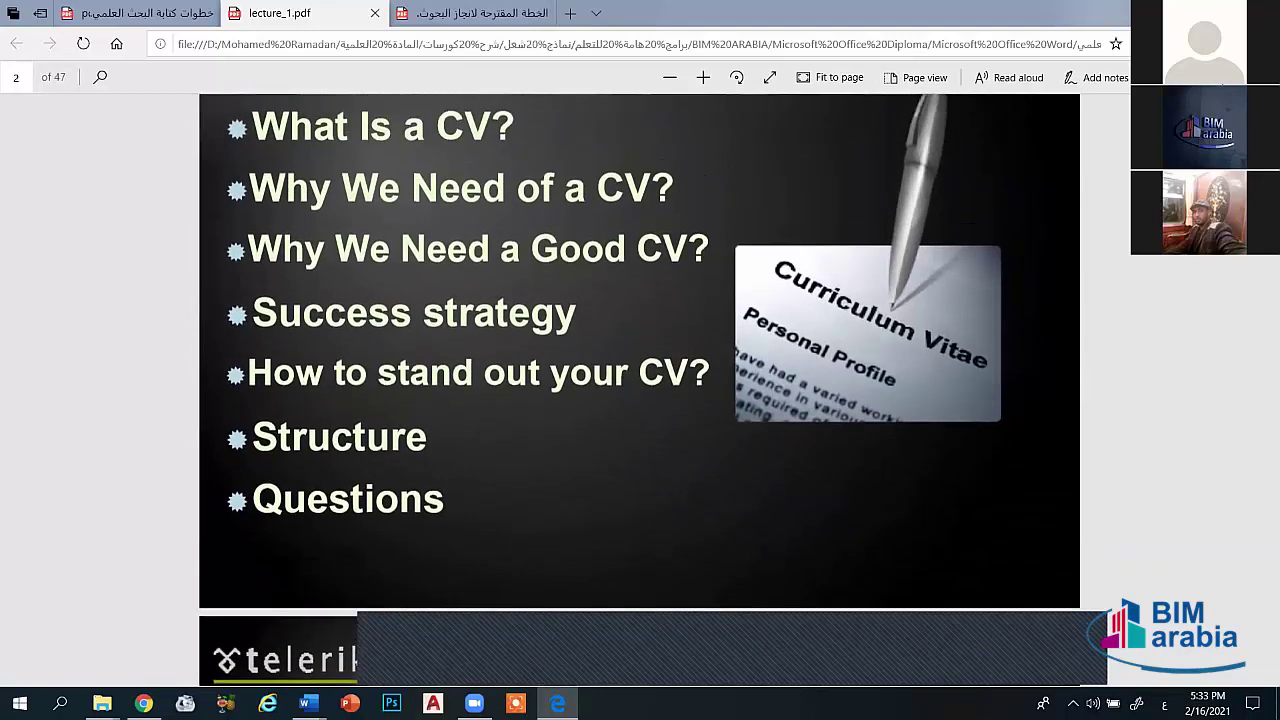
{"action": "scroll", "coordinate": [640, 390], "scroll_direction": "up", "scroll_amount": 1}
{"action": "scroll", "coordinate": [640, 390], "scroll_direction": "down", "scroll_amount": 1}
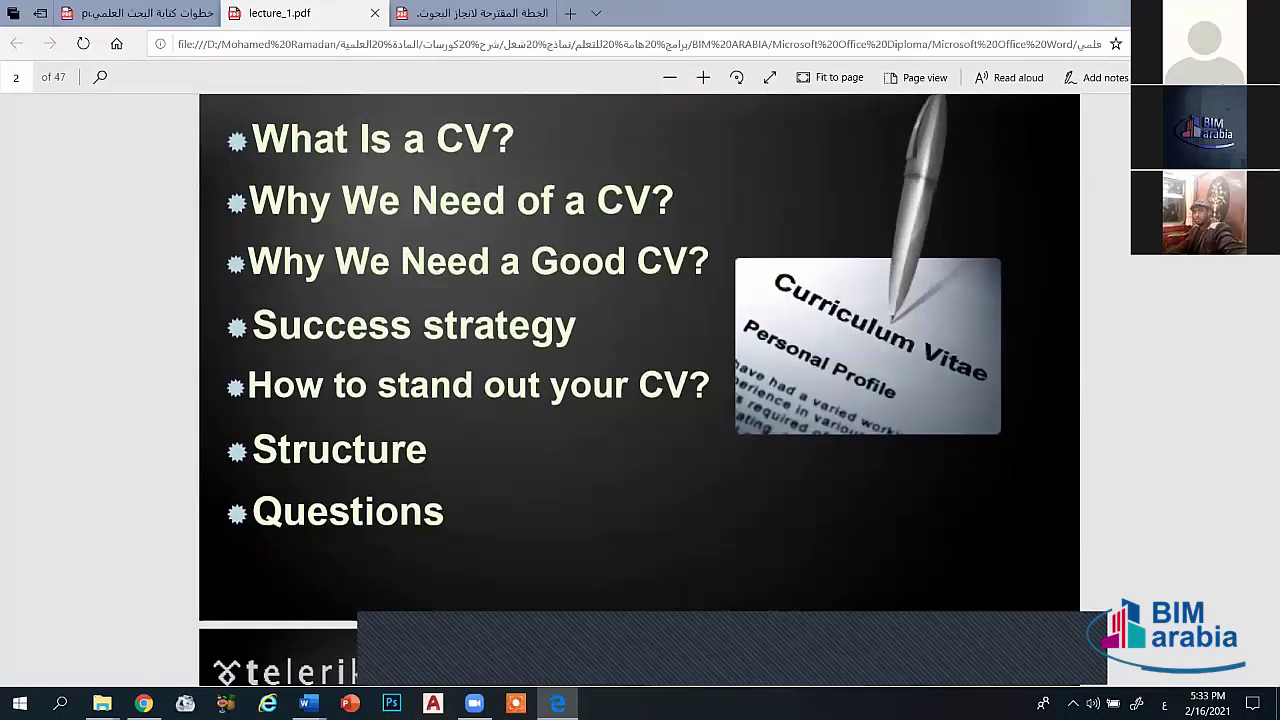
{"action": "scroll", "coordinate": [640, 390], "scroll_direction": "down", "scroll_amount": 3}
{"action": "scroll", "coordinate": [640, 390], "scroll_direction": "down", "scroll_amount": 2}
{"action": "scroll", "coordinate": [640, 390], "scroll_direction": "down", "scroll_amount": 2}
Step: Refocus Edge and fit page 3's full Length, Content and Purpose comparison on screen
{"action": "scroll", "coordinate": [640, 390], "scroll_direction": "down", "scroll_amount": 1}
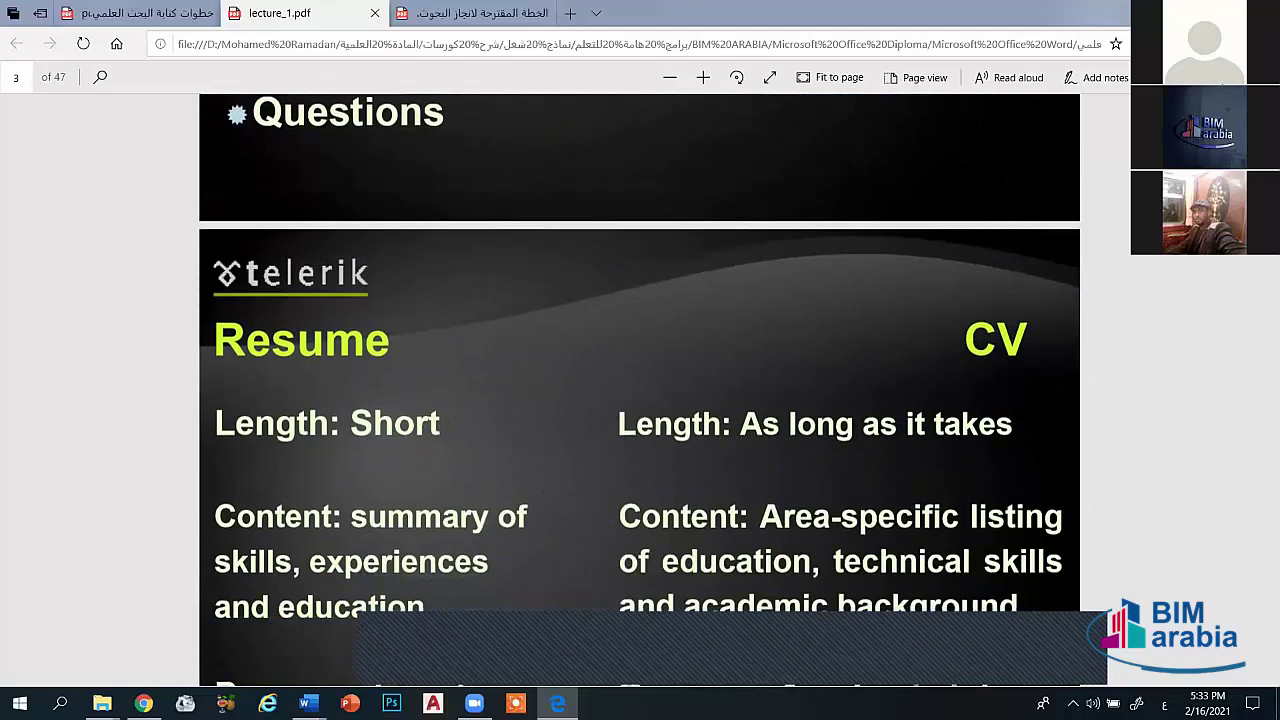
{"action": "scroll", "coordinate": [640, 390], "scroll_direction": "down", "scroll_amount": 2}
{"action": "scroll", "coordinate": [640, 390], "scroll_direction": "down", "scroll_amount": 1}
{"action": "scroll", "coordinate": [640, 390], "scroll_direction": "down", "scroll_amount": 1}
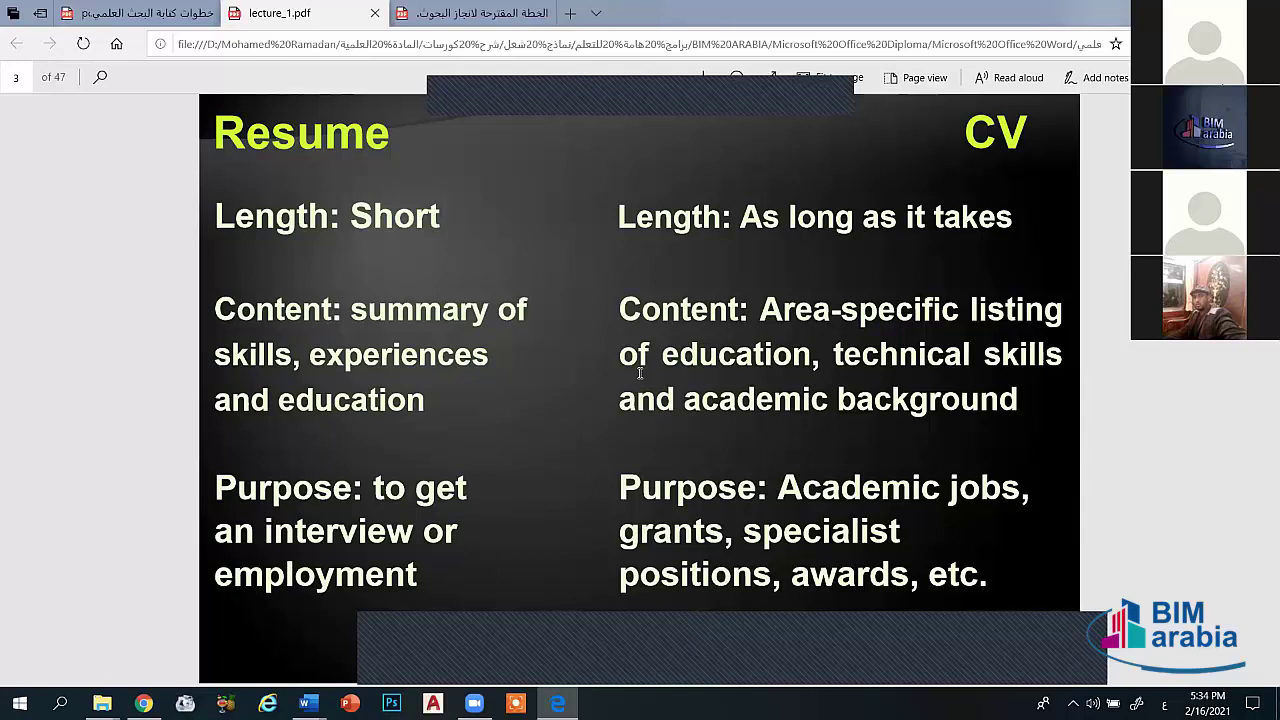
{"action": "left_click", "coordinate": [707, 97]}
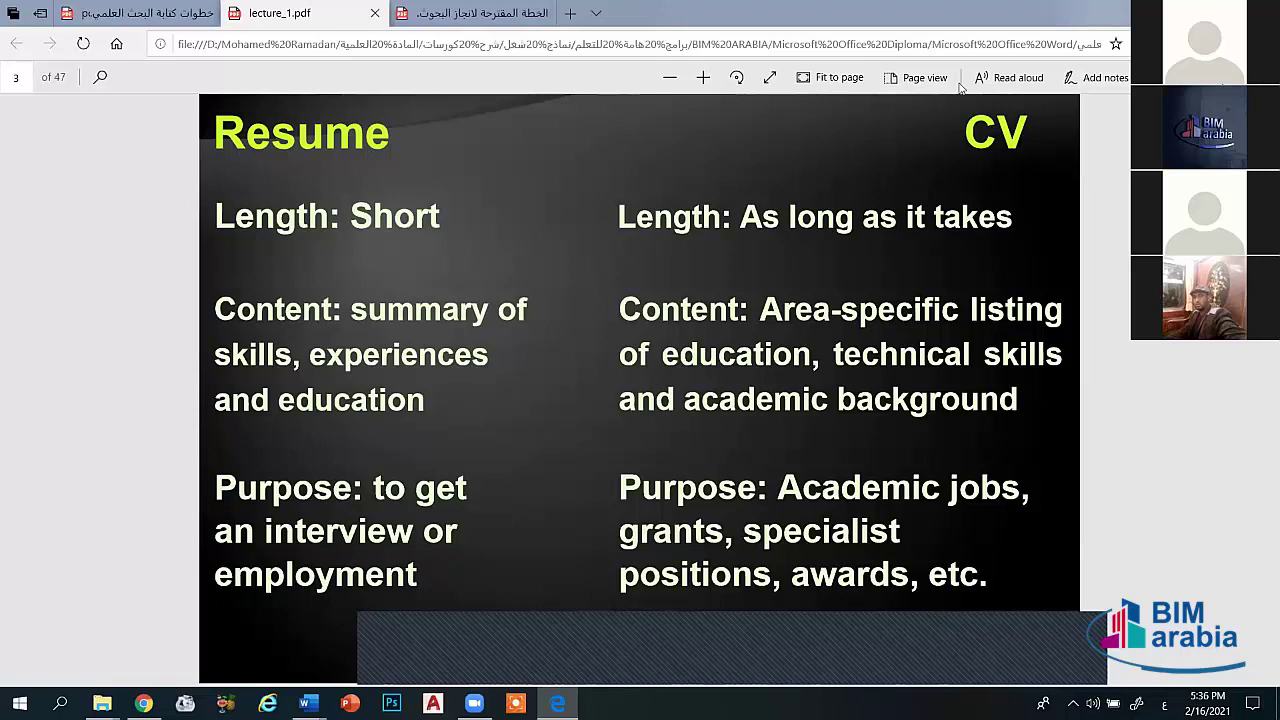
{"action": "scroll", "coordinate": [1023, 204], "scroll_direction": "down", "scroll_amount": 1}
{"action": "scroll", "coordinate": [1023, 204], "scroll_direction": "up", "scroll_amount": 1}
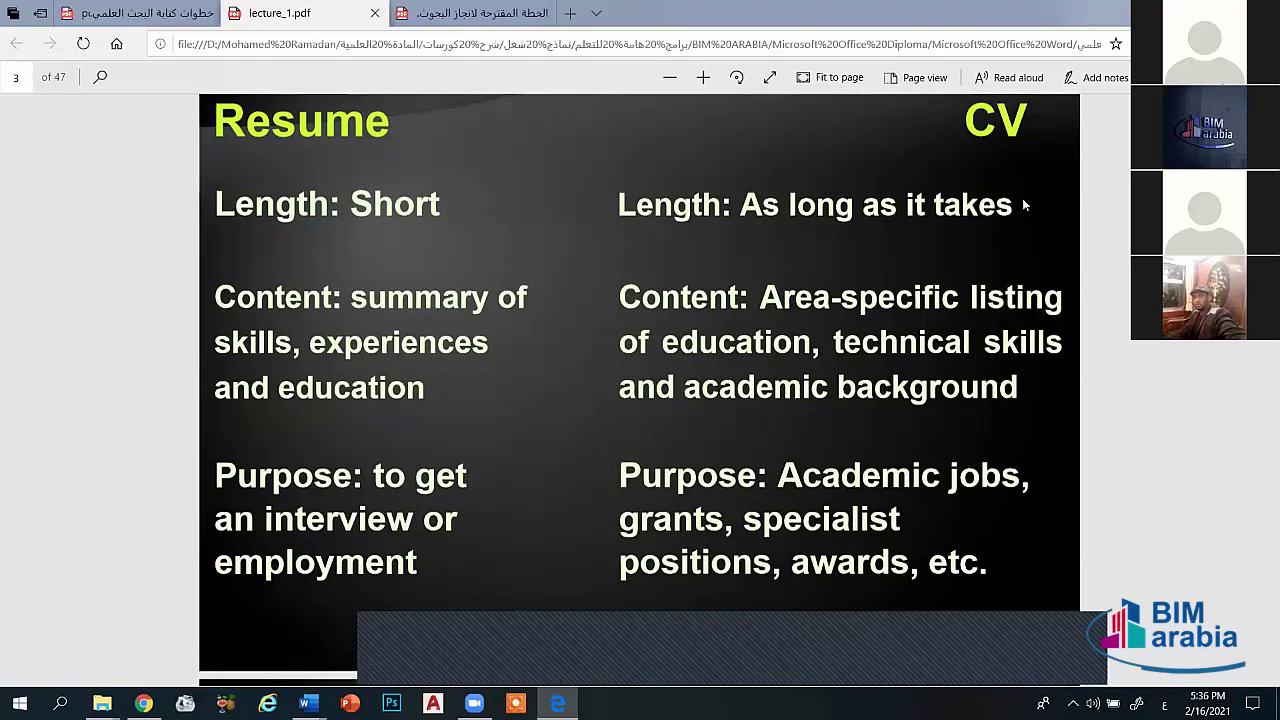
{"action": "scroll", "coordinate": [1023, 204], "scroll_direction": "down", "scroll_amount": 1}
{"action": "scroll", "coordinate": [1023, 204], "scroll_direction": "down", "scroll_amount": 2}
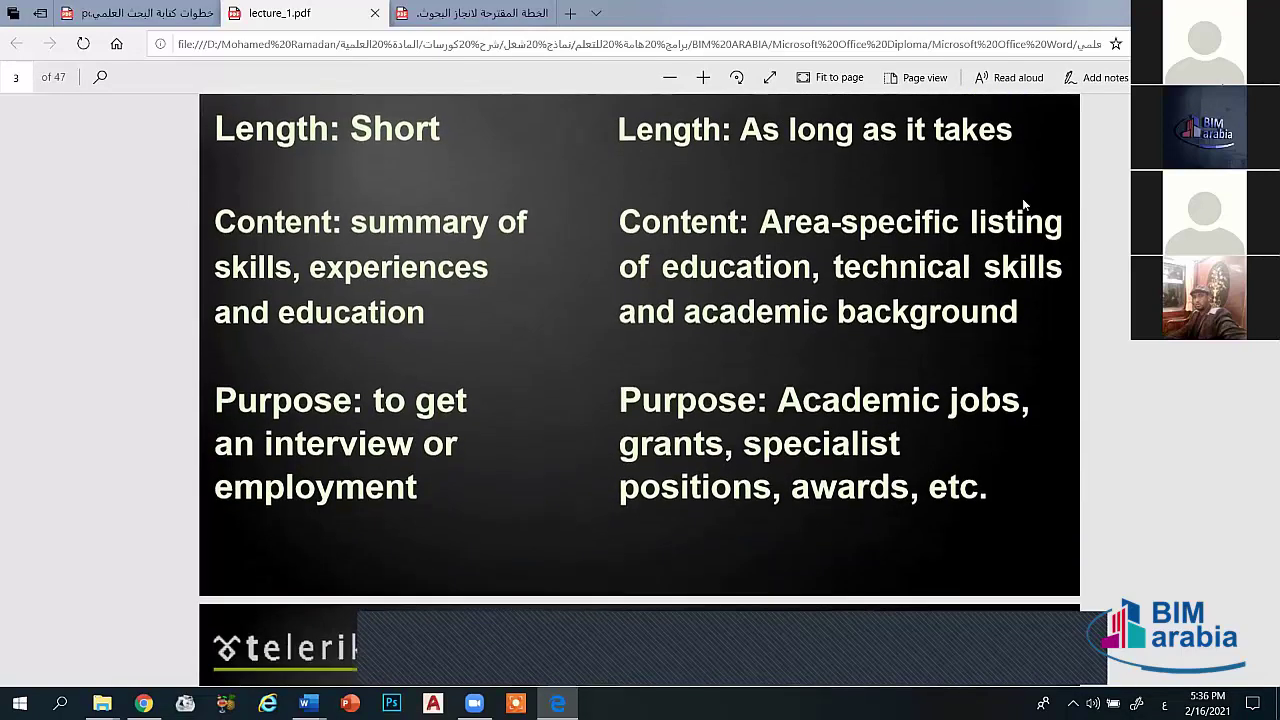
{"action": "scroll", "coordinate": [1023, 204], "scroll_direction": "up", "scroll_amount": 1}
{"action": "scroll", "coordinate": [1023, 204], "scroll_direction": "up", "scroll_amount": 1}
{"action": "scroll", "coordinate": [1023, 204], "scroll_direction": "up", "scroll_amount": 1}
{"action": "scroll", "coordinate": [1022, 198], "scroll_direction": "up", "scroll_amount": 1}
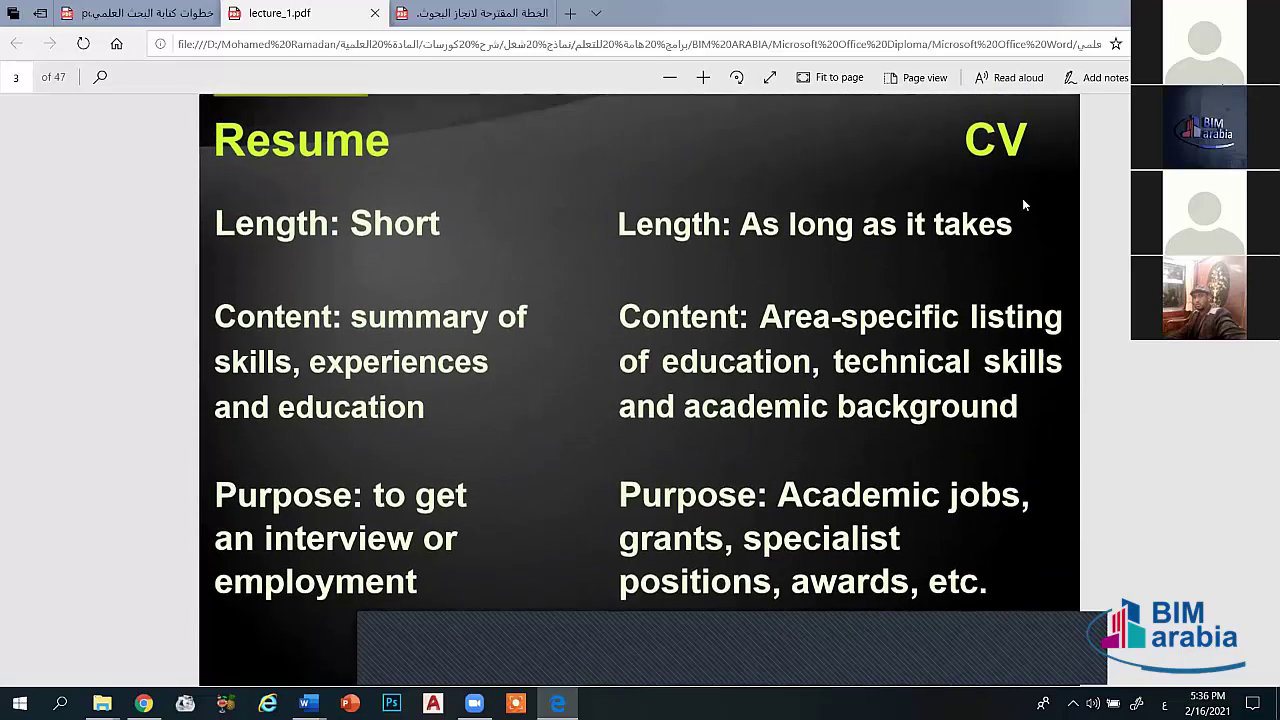
{"action": "scroll", "coordinate": [1022, 198], "scroll_direction": "down", "scroll_amount": 1}
{"action": "scroll", "coordinate": [1022, 198], "scroll_direction": "up", "scroll_amount": 1}
{"action": "scroll", "coordinate": [1022, 198], "scroll_direction": "down", "scroll_amount": 1}
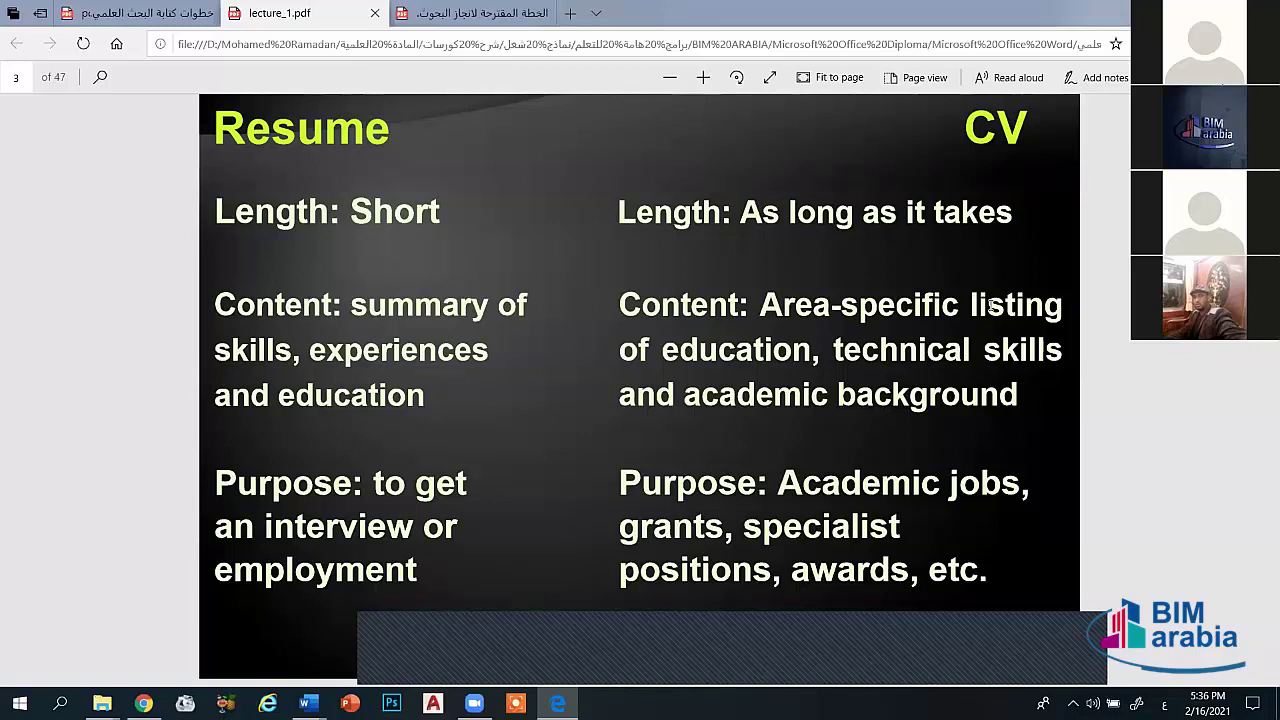
Step: Scroll lecture_1.pdf past pages 4 and 5 to page 6, 'Summary of skills and experience'
{"action": "scroll", "coordinate": [990, 306], "scroll_direction": "down", "scroll_amount": 1}
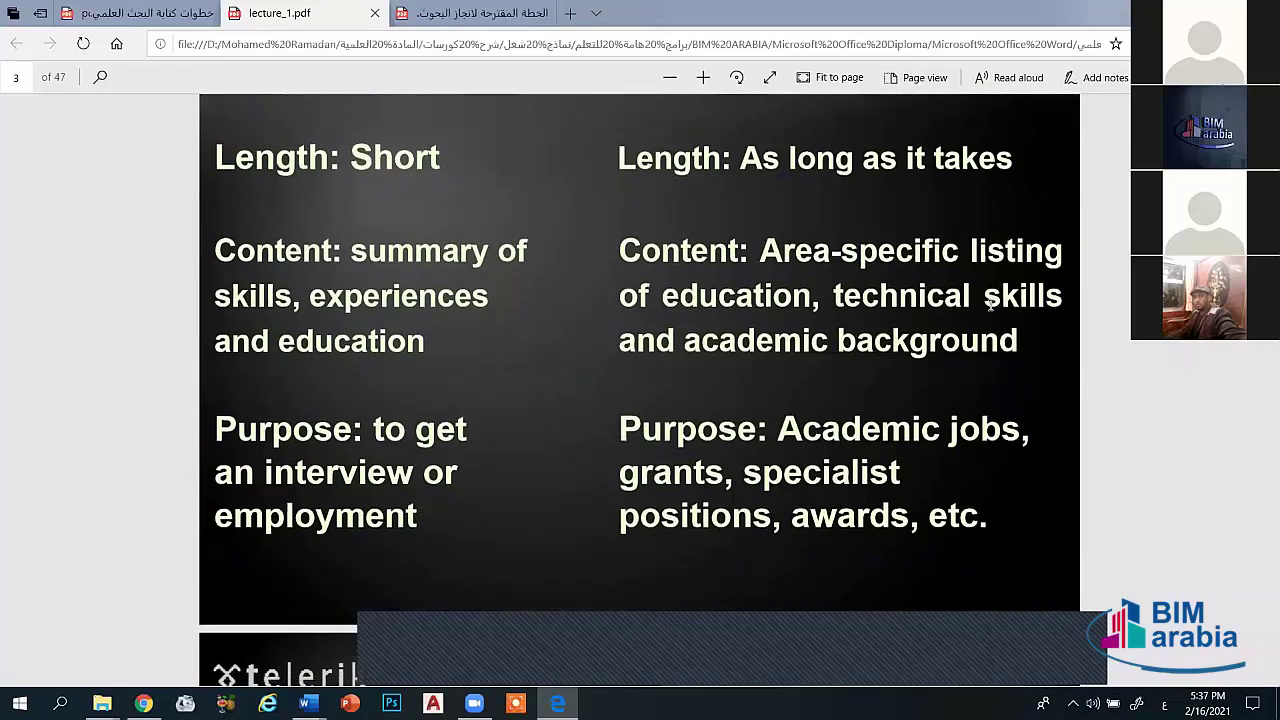
{"action": "scroll", "coordinate": [990, 306], "scroll_direction": "down", "scroll_amount": 1}
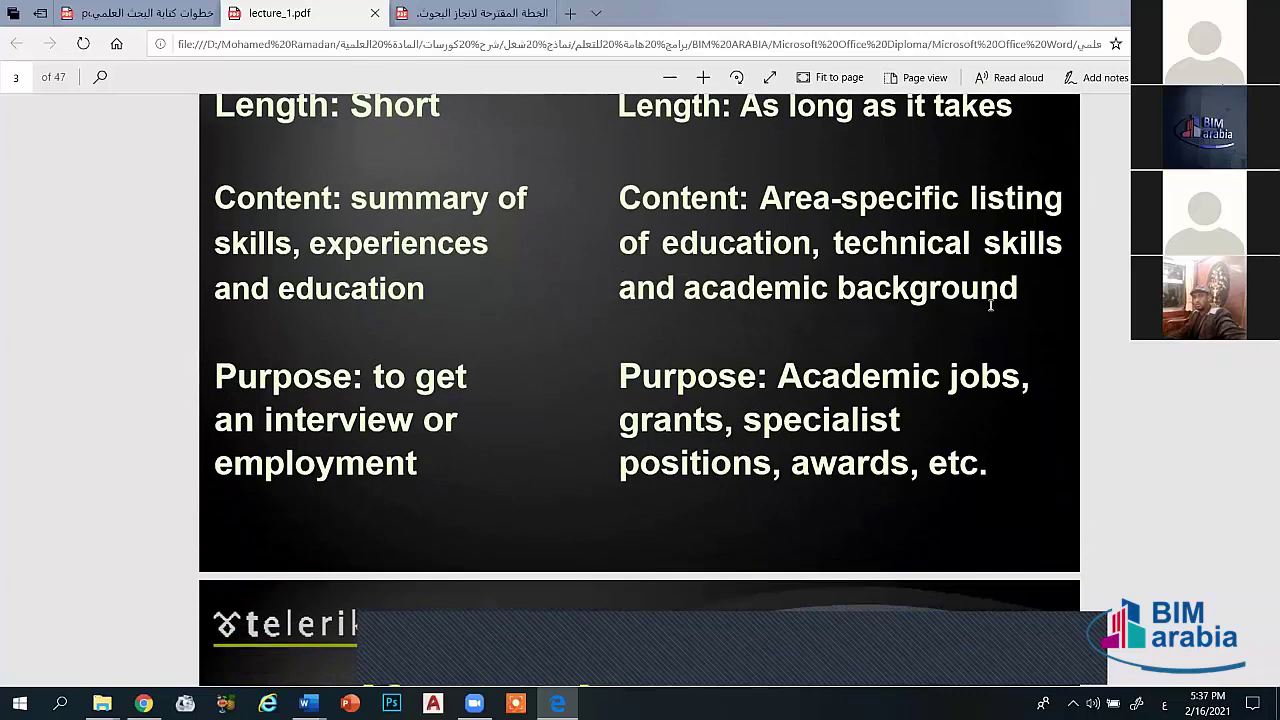
{"action": "scroll", "coordinate": [990, 305], "scroll_direction": "down", "scroll_amount": 1}
{"action": "scroll", "coordinate": [990, 305], "scroll_direction": "down", "scroll_amount": 1}
{"action": "scroll", "coordinate": [990, 305], "scroll_direction": "down", "scroll_amount": 1}
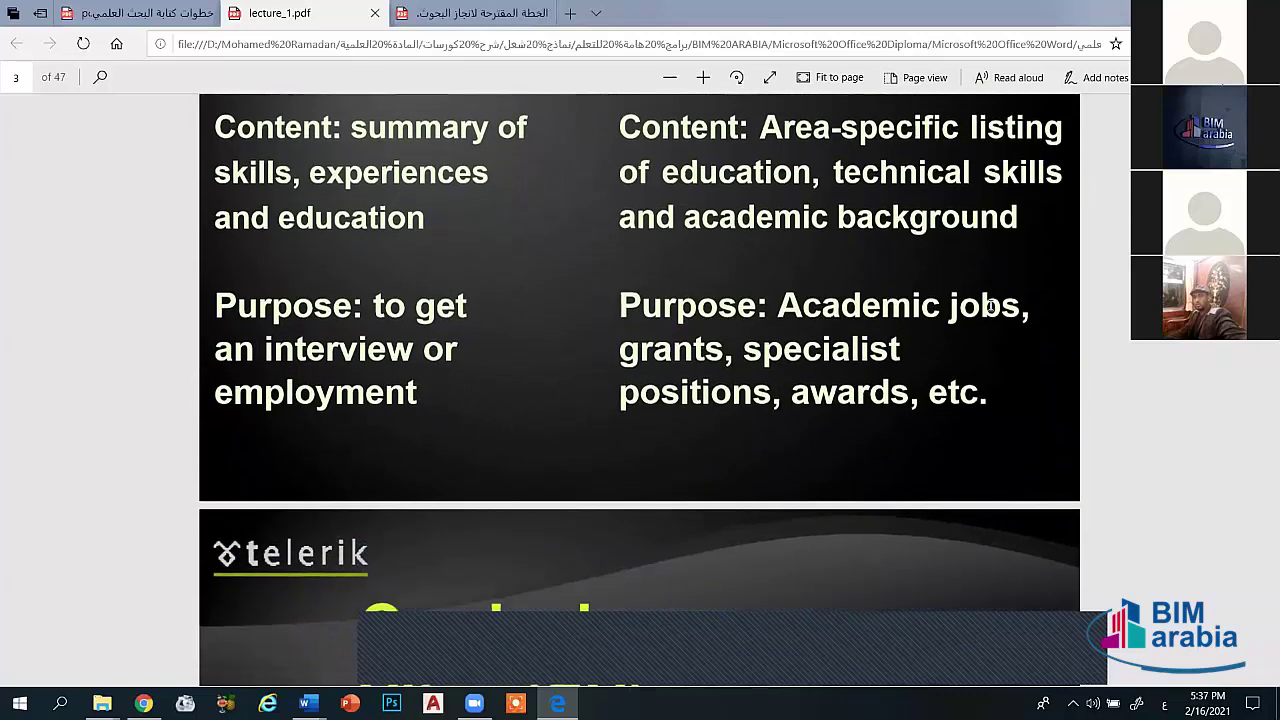
{"action": "scroll", "coordinate": [990, 305], "scroll_direction": "down", "scroll_amount": 1}
{"action": "scroll", "coordinate": [990, 305], "scroll_direction": "down", "scroll_amount": 3}
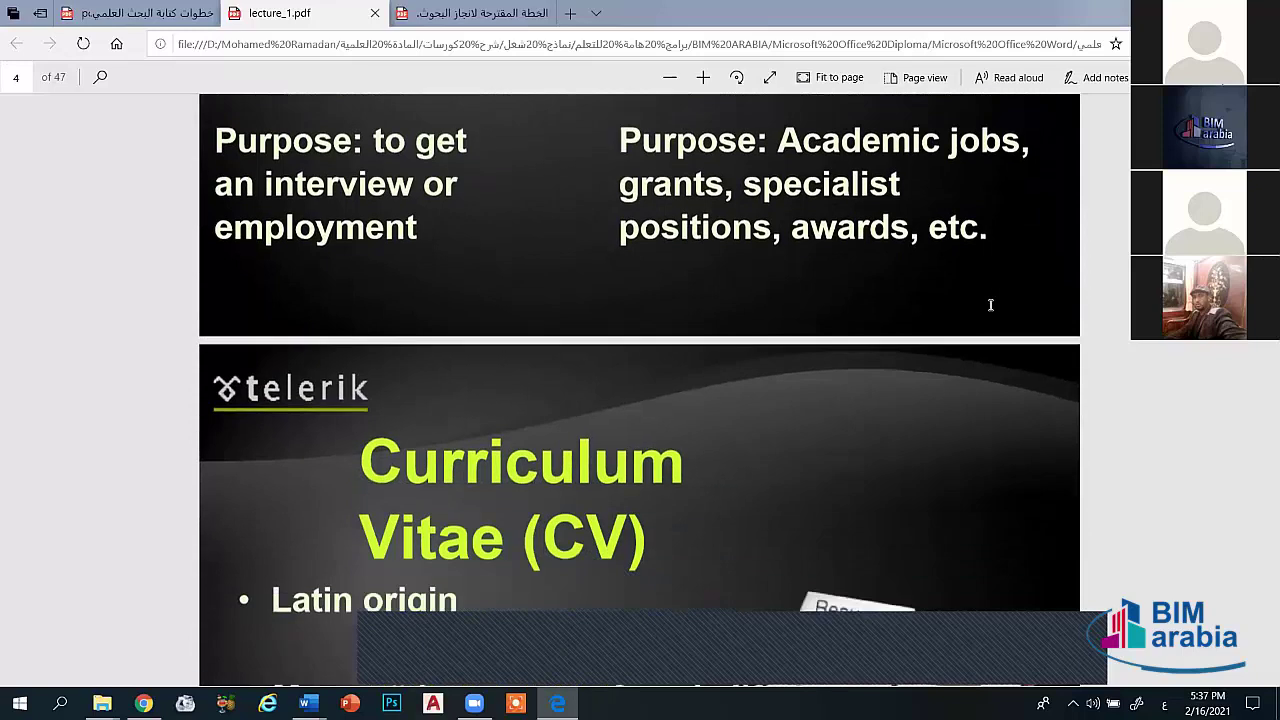
{"action": "scroll", "coordinate": [991, 310], "scroll_direction": "down", "scroll_amount": 5}
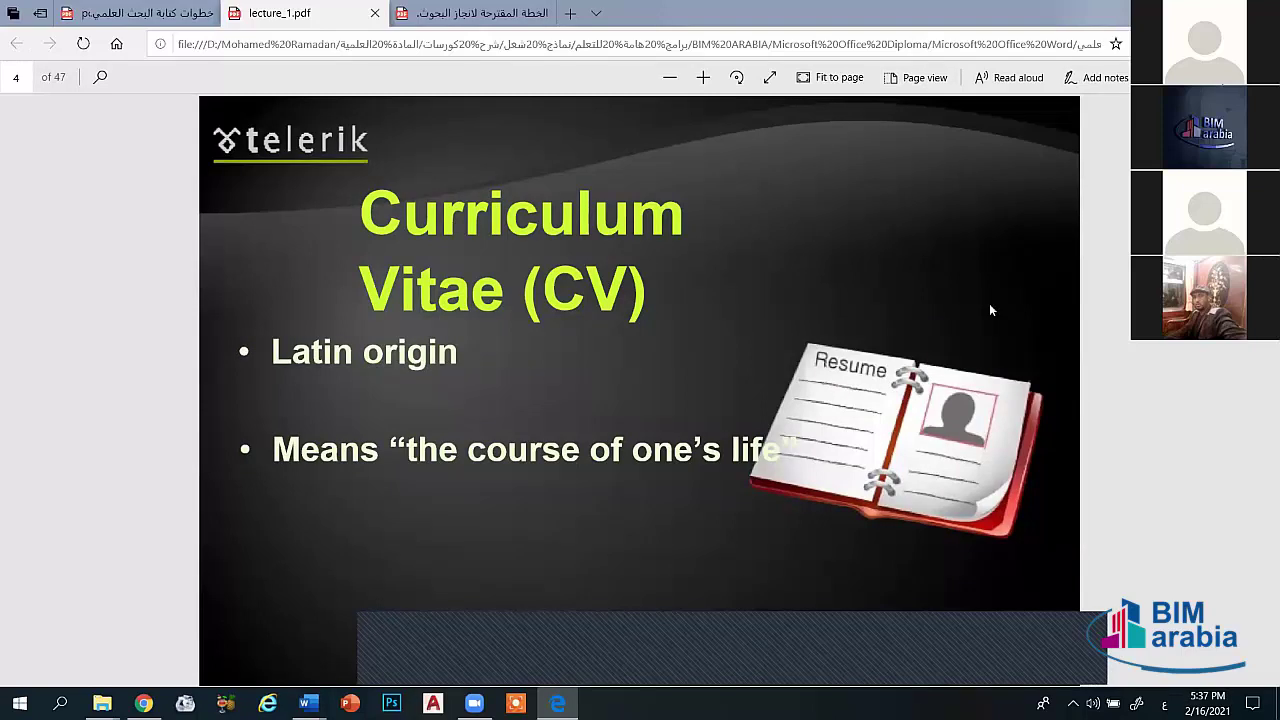
{"action": "scroll", "coordinate": [990, 310], "scroll_direction": "down", "scroll_amount": 1}
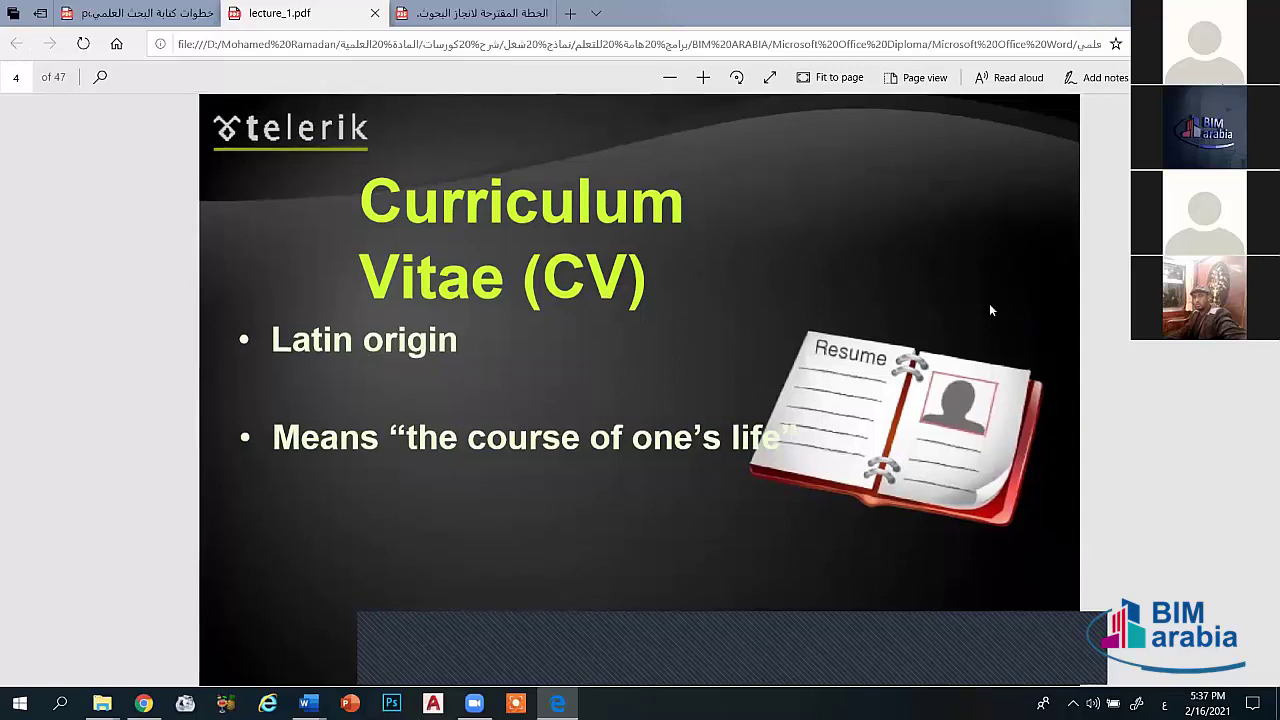
{"action": "scroll", "coordinate": [990, 310], "scroll_direction": "down", "scroll_amount": 1}
{"action": "scroll", "coordinate": [990, 310], "scroll_direction": "down", "scroll_amount": 1}
{"action": "scroll", "coordinate": [990, 310], "scroll_direction": "down", "scroll_amount": 1}
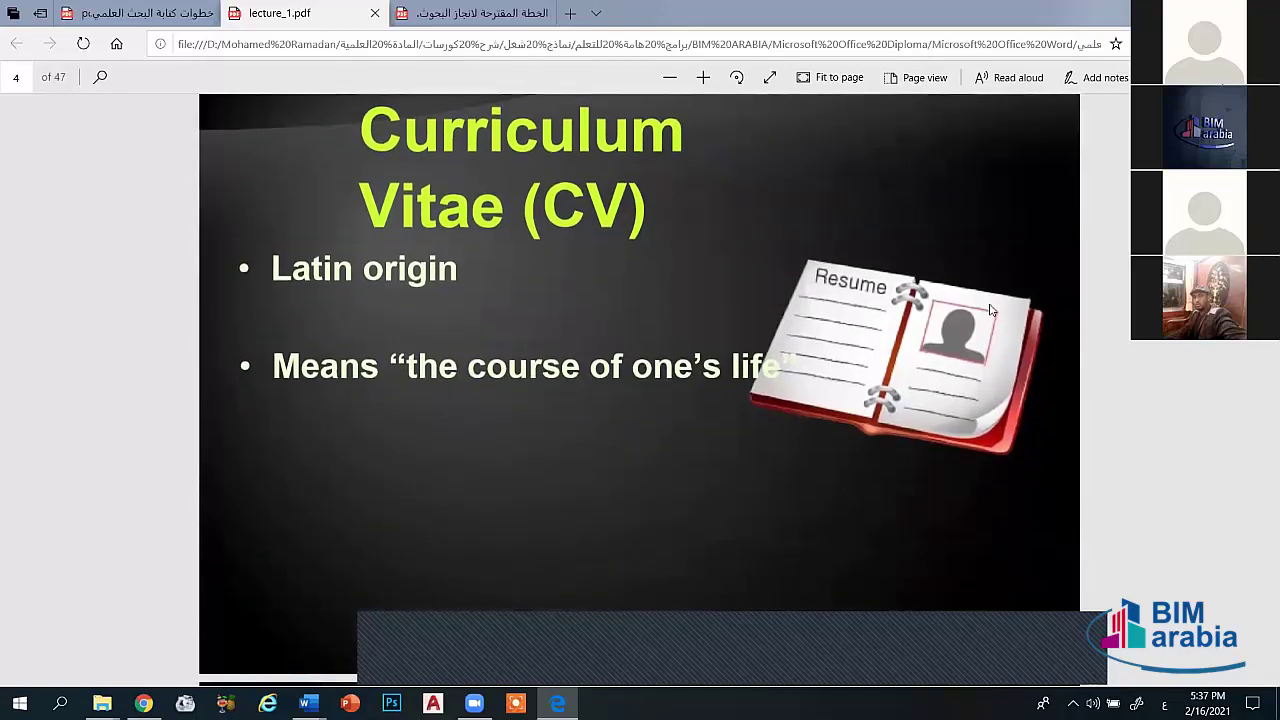
{"action": "scroll", "coordinate": [990, 310], "scroll_direction": "down", "scroll_amount": 1}
{"action": "scroll", "coordinate": [990, 310], "scroll_direction": "down", "scroll_amount": 1}
{"action": "scroll", "coordinate": [990, 310], "scroll_direction": "down", "scroll_amount": 2}
{"action": "scroll", "coordinate": [990, 310], "scroll_direction": "down", "scroll_amount": 1}
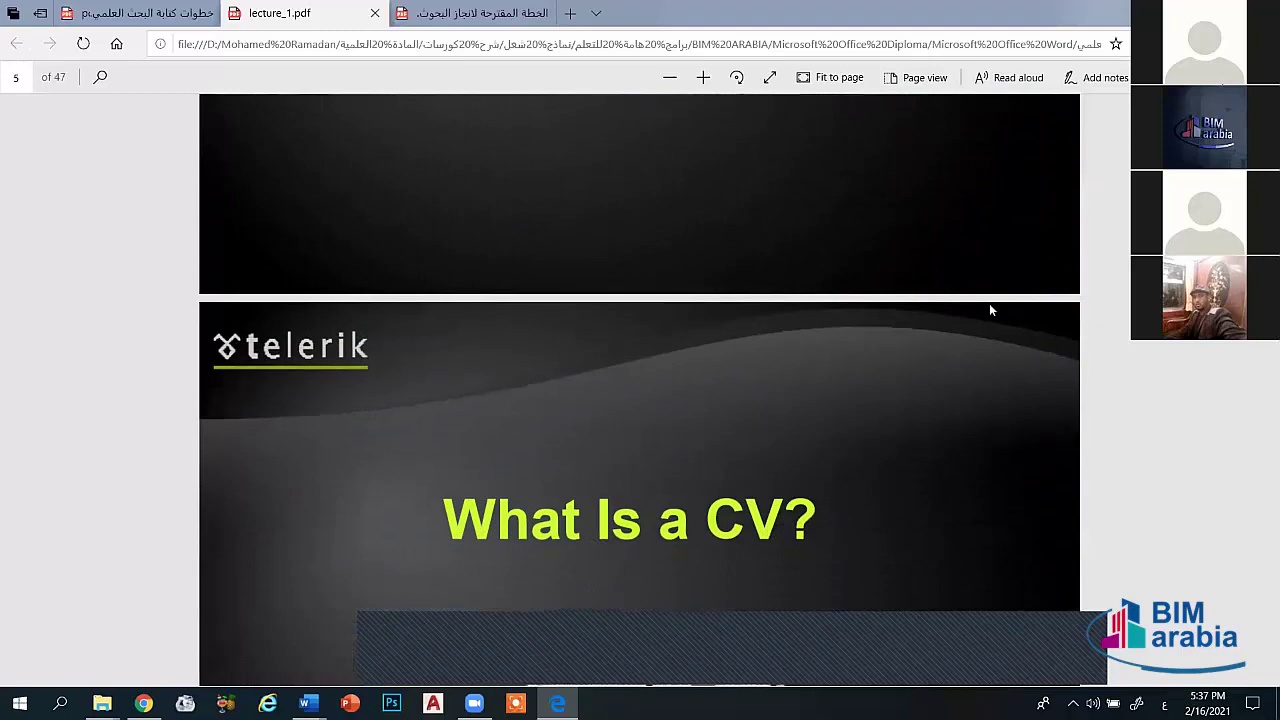
{"action": "scroll", "coordinate": [990, 310], "scroll_direction": "down", "scroll_amount": 1}
{"action": "scroll", "coordinate": [990, 310], "scroll_direction": "down", "scroll_amount": 1}
{"action": "scroll", "coordinate": [990, 310], "scroll_direction": "down", "scroll_amount": 1}
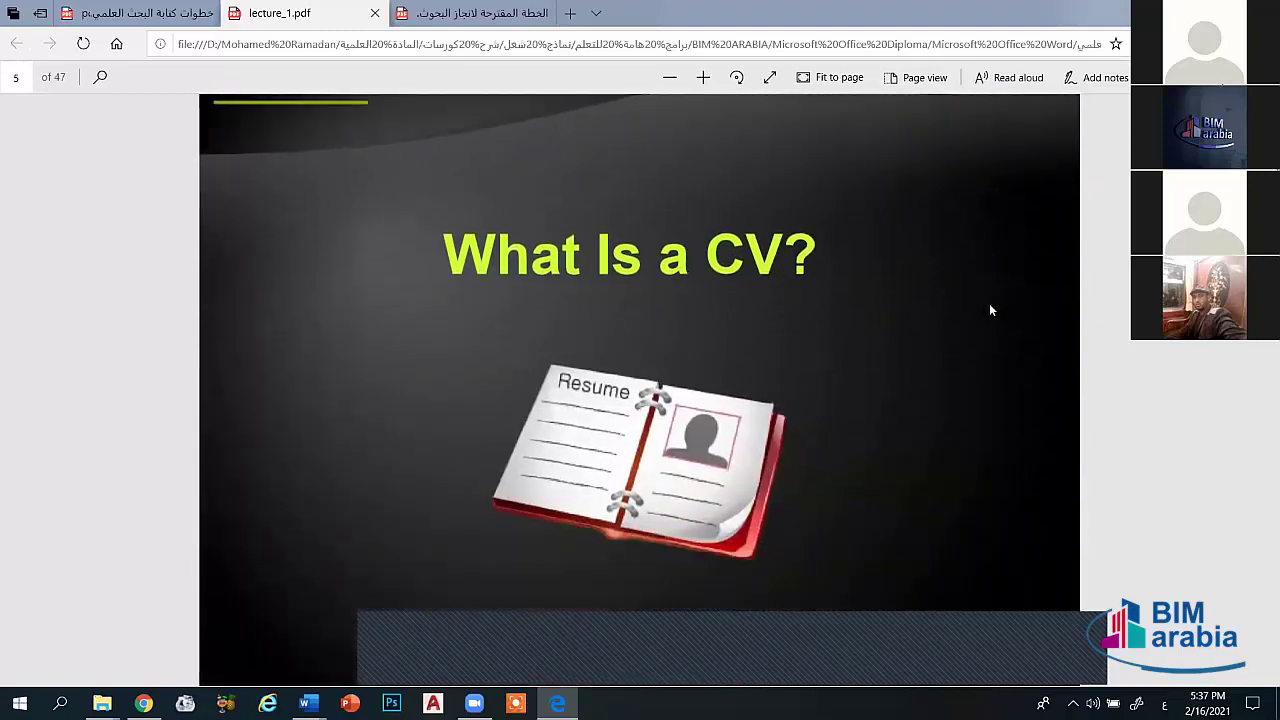
{"action": "scroll", "coordinate": [990, 310], "scroll_direction": "down", "scroll_amount": 1}
{"action": "scroll", "coordinate": [990, 310], "scroll_direction": "down", "scroll_amount": 1}
{"action": "scroll", "coordinate": [990, 310], "scroll_direction": "down", "scroll_amount": 1}
{"action": "scroll", "coordinate": [990, 310], "scroll_direction": "down", "scroll_amount": 1}
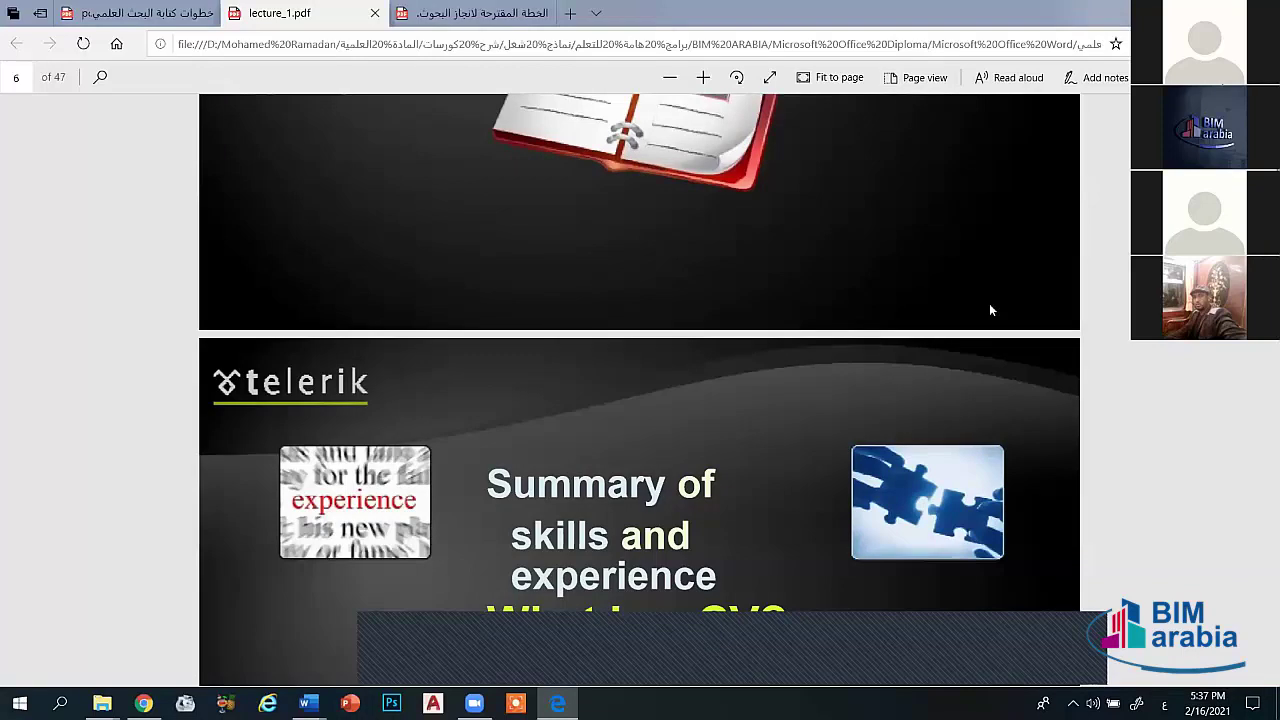
{"action": "scroll", "coordinate": [991, 310], "scroll_direction": "down", "scroll_amount": 1}
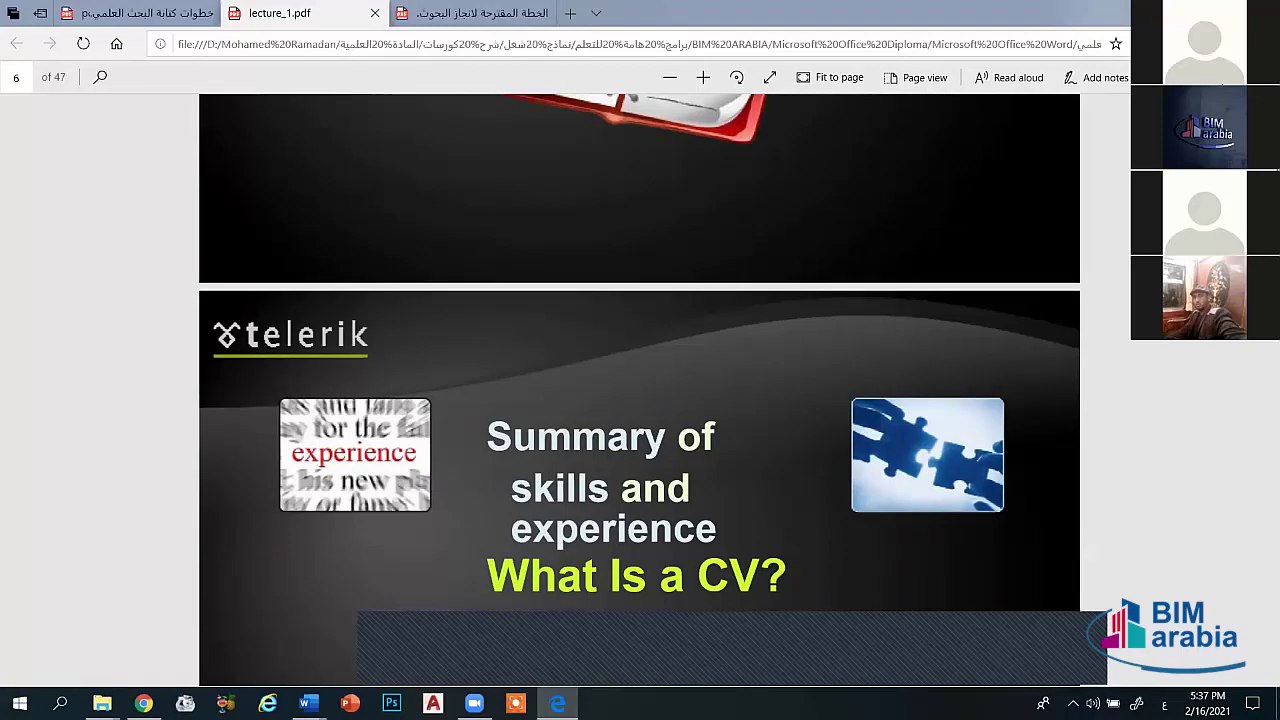
{"action": "left_click", "coordinate": [510, 10]}
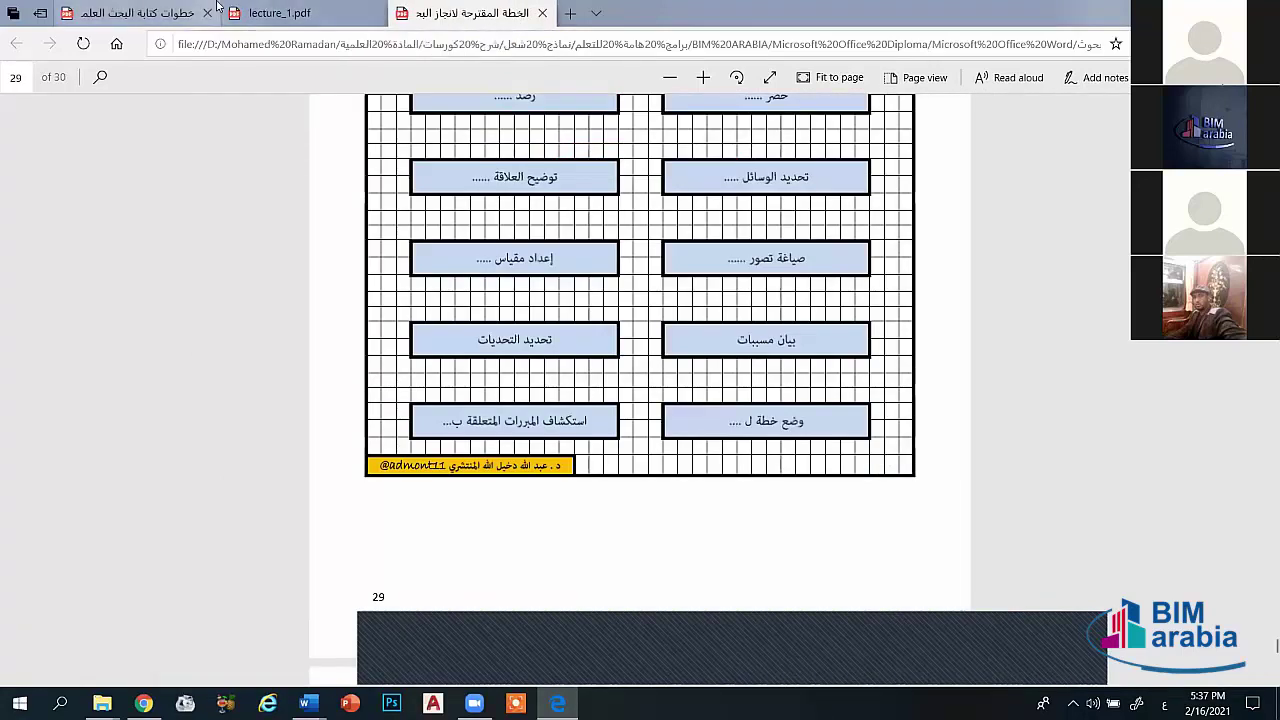
{"action": "left_click", "coordinate": [158, 12]}
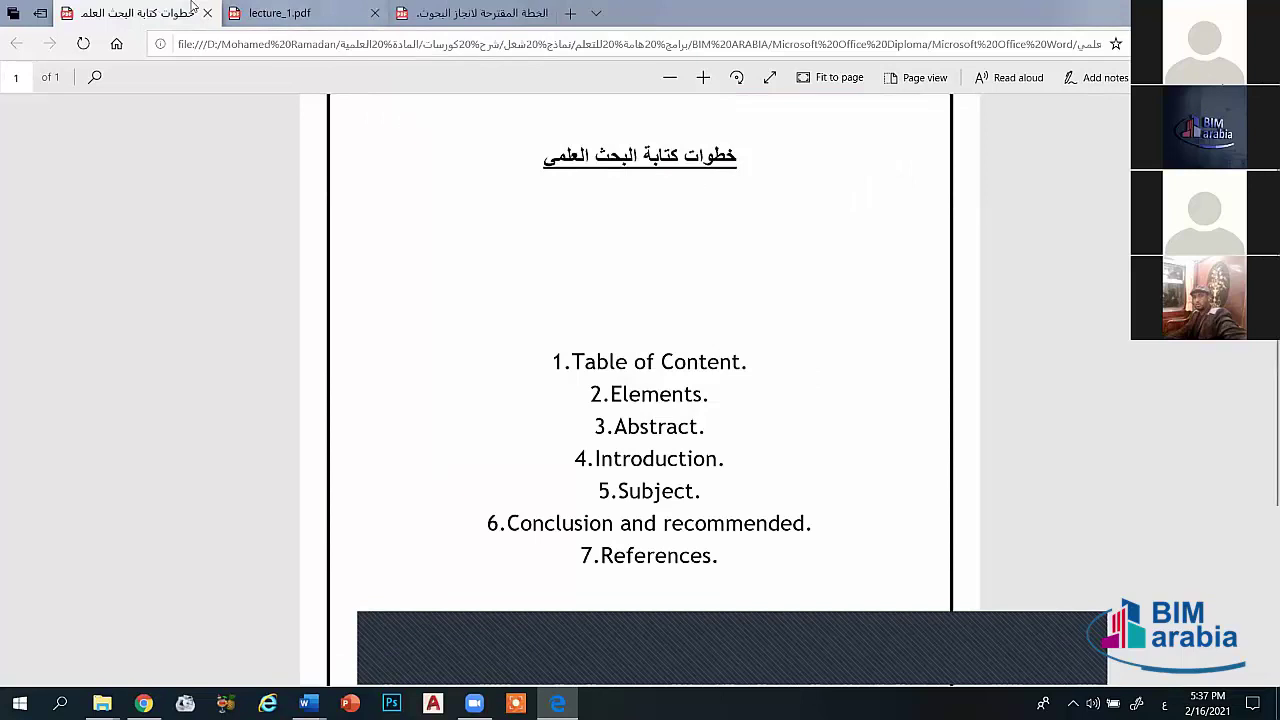
{"action": "left_click", "coordinate": [282, 13]}
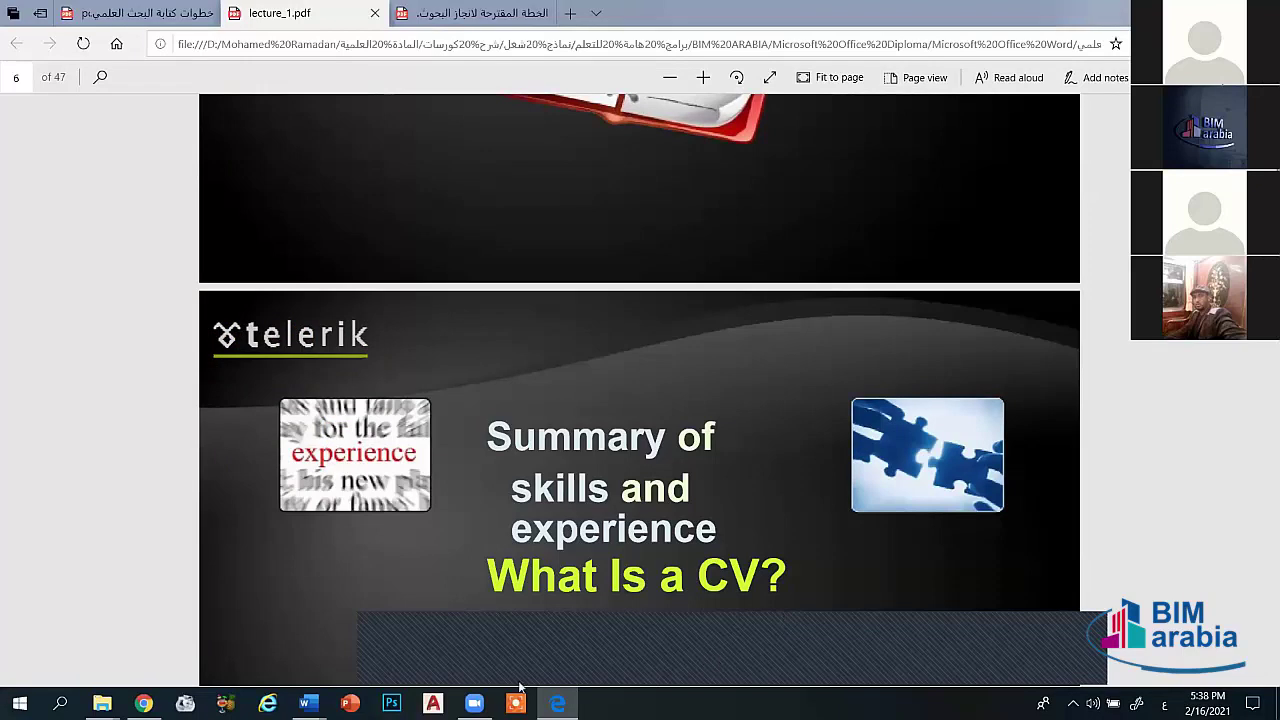
Step: Preview the open Word documents, then scroll lecture_1.pdf up to page 3, Resume versus CV
{"action": "left_click", "coordinate": [309, 702]}
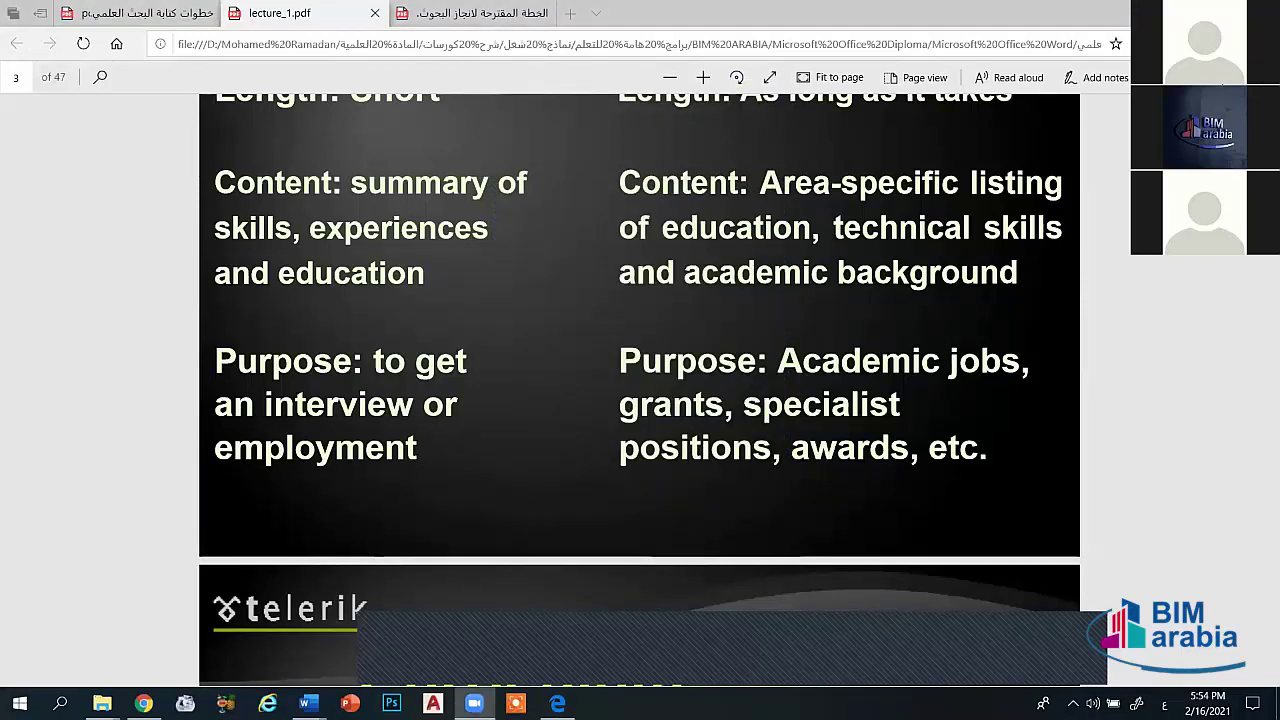
{"action": "scroll", "coordinate": [640, 390], "scroll_direction": "up", "scroll_amount": 3}
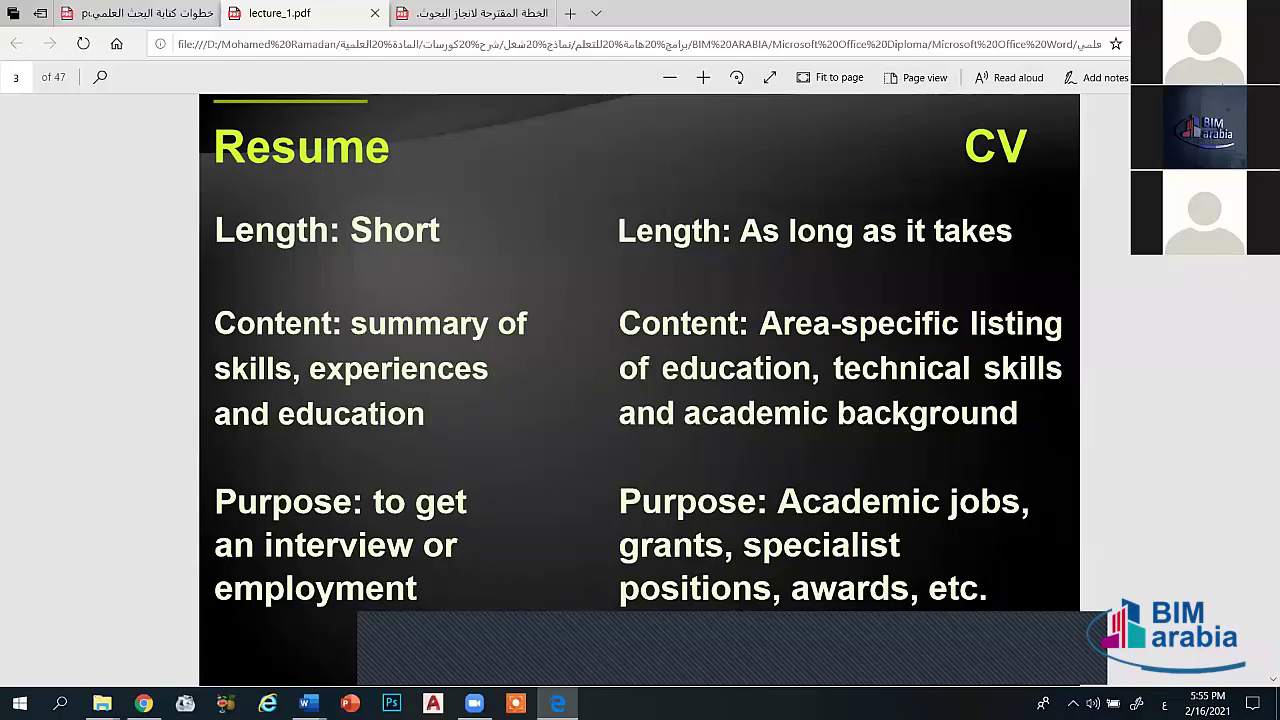
Step: Scroll lecture_1.pdf forward from page 3 to page 6, the 'What Is a CV?' skills summary
{"action": "scroll", "coordinate": [640, 390], "scroll_direction": "down", "scroll_amount": 1}
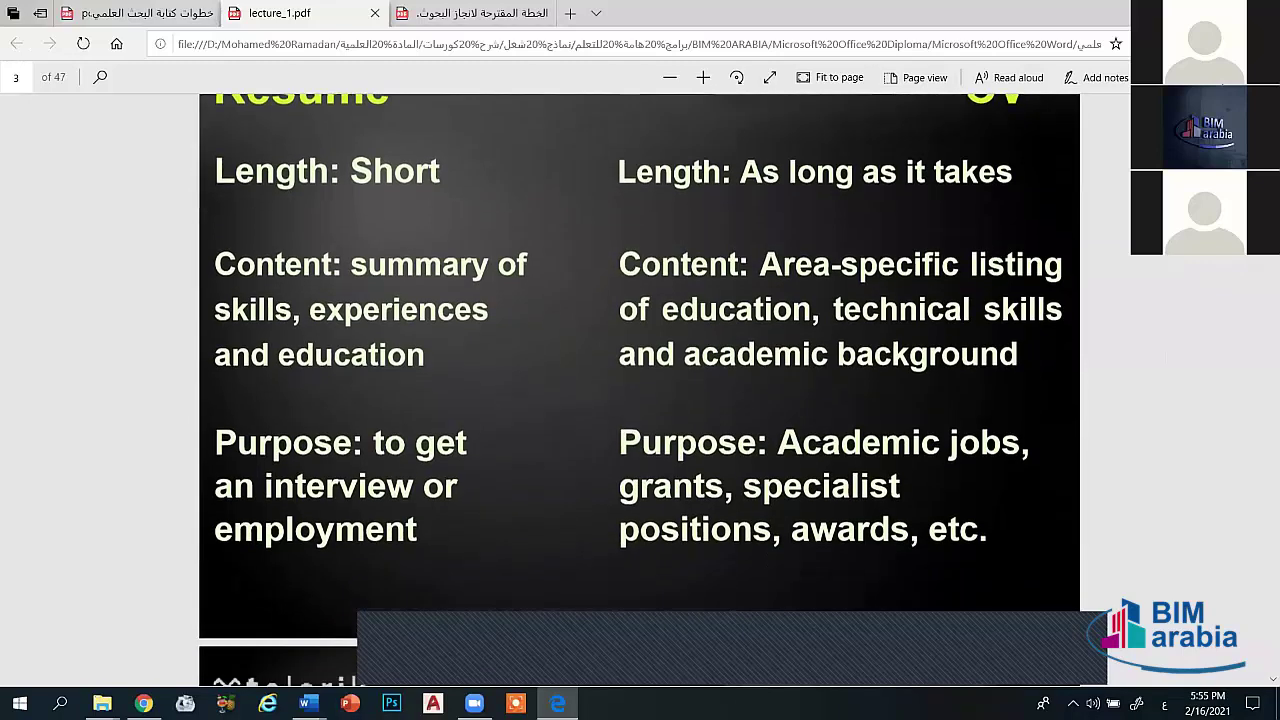
{"action": "scroll", "coordinate": [640, 390], "scroll_direction": "down", "scroll_amount": 1}
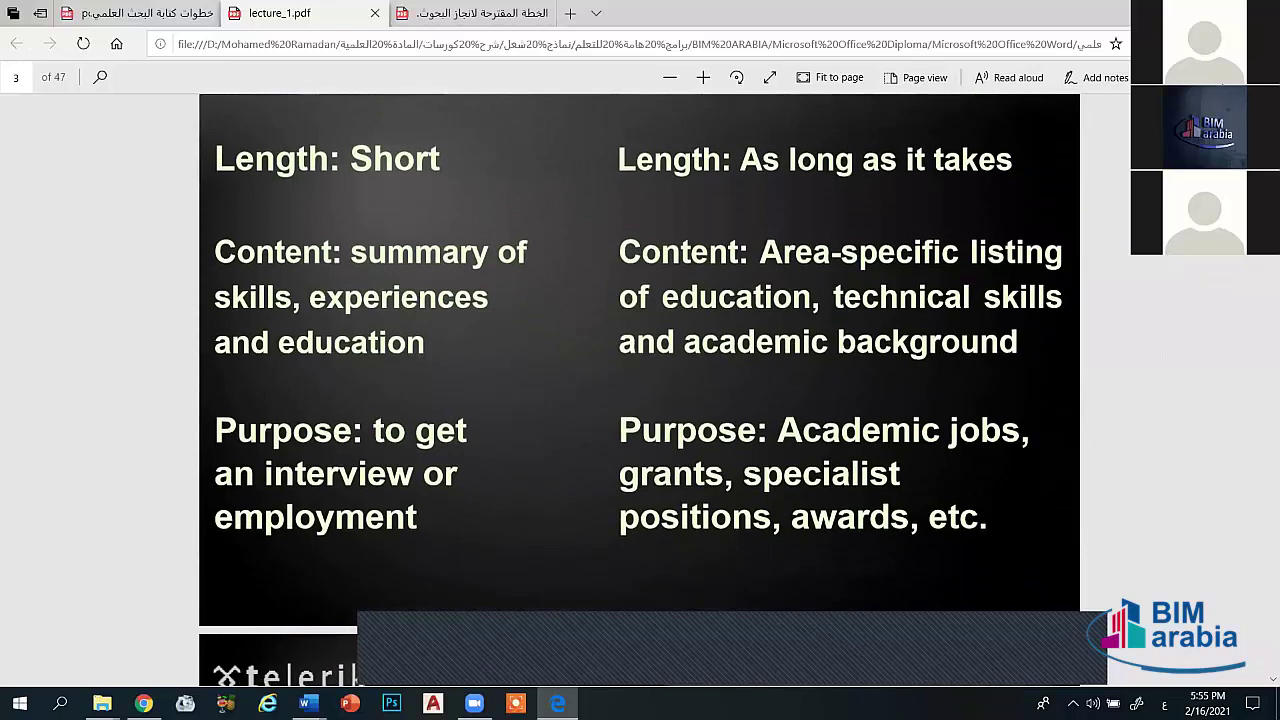
{"action": "scroll", "coordinate": [640, 390], "scroll_direction": "down", "scroll_amount": 1}
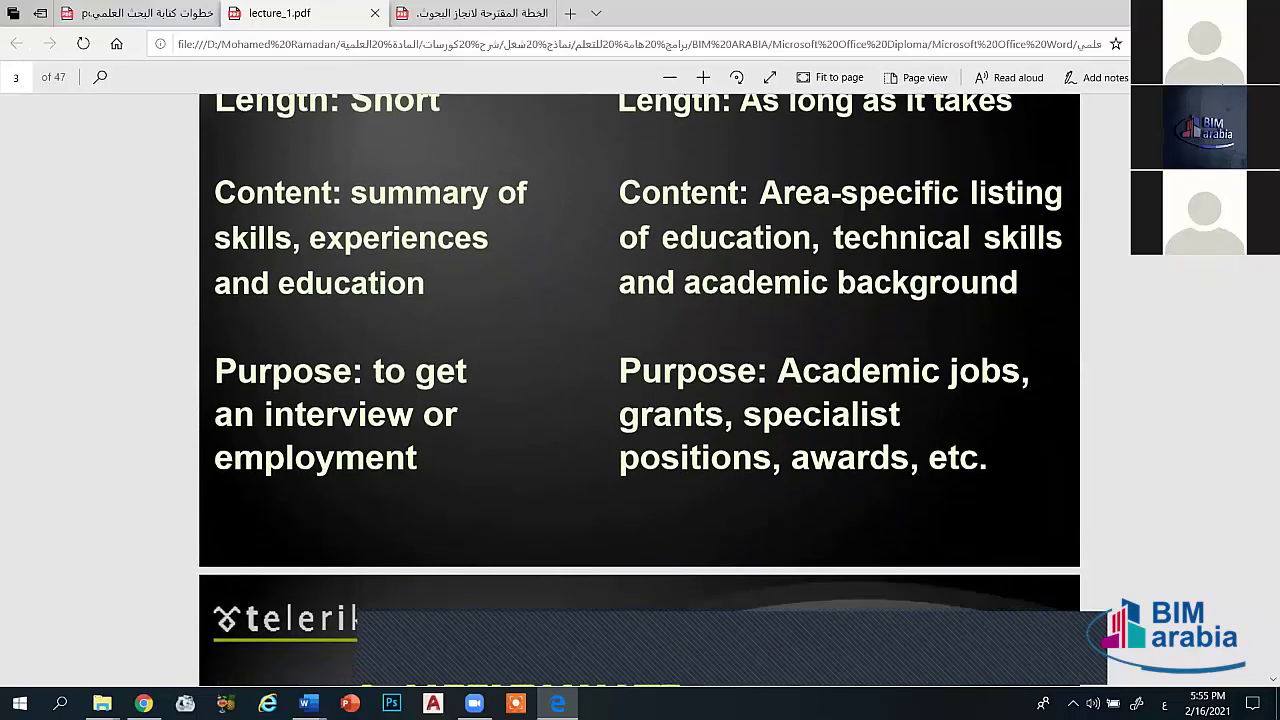
{"action": "scroll", "coordinate": [640, 390], "scroll_direction": "down", "scroll_amount": 1}
{"action": "scroll", "coordinate": [640, 390], "scroll_direction": "down", "scroll_amount": 1}
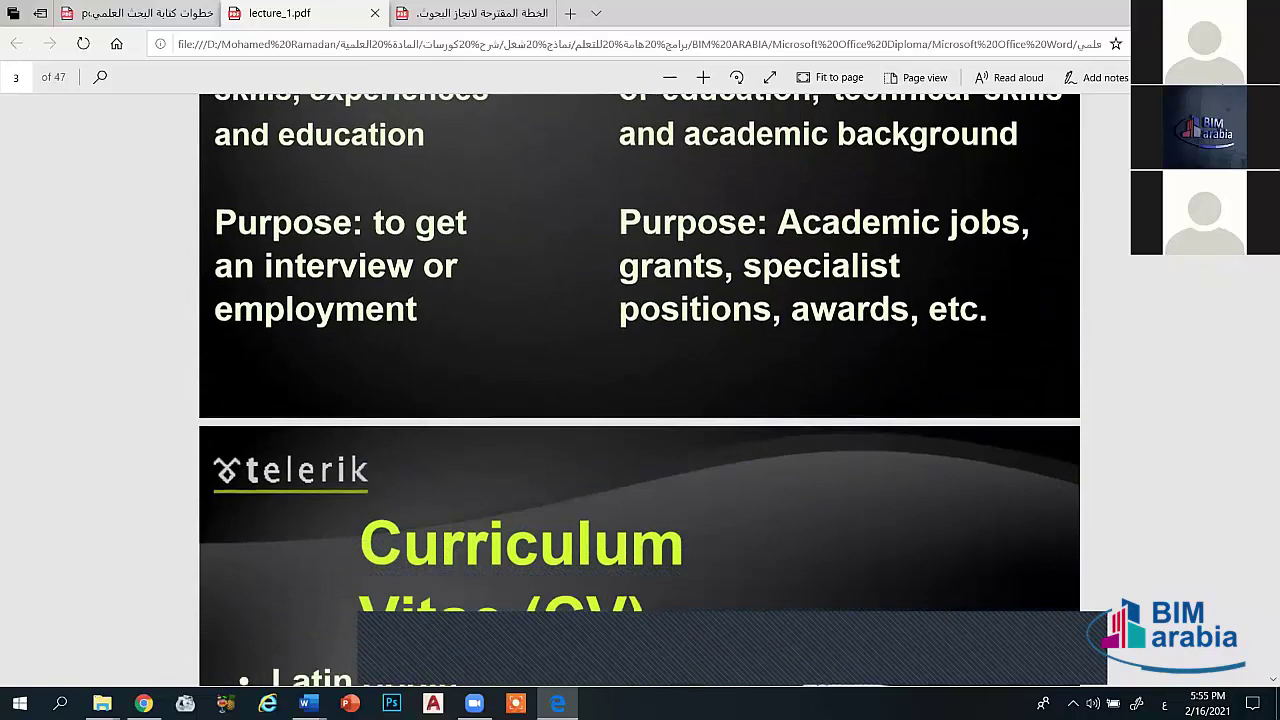
{"action": "scroll", "coordinate": [640, 390], "scroll_direction": "down", "scroll_amount": 1}
{"action": "scroll", "coordinate": [640, 390], "scroll_direction": "down", "scroll_amount": 1}
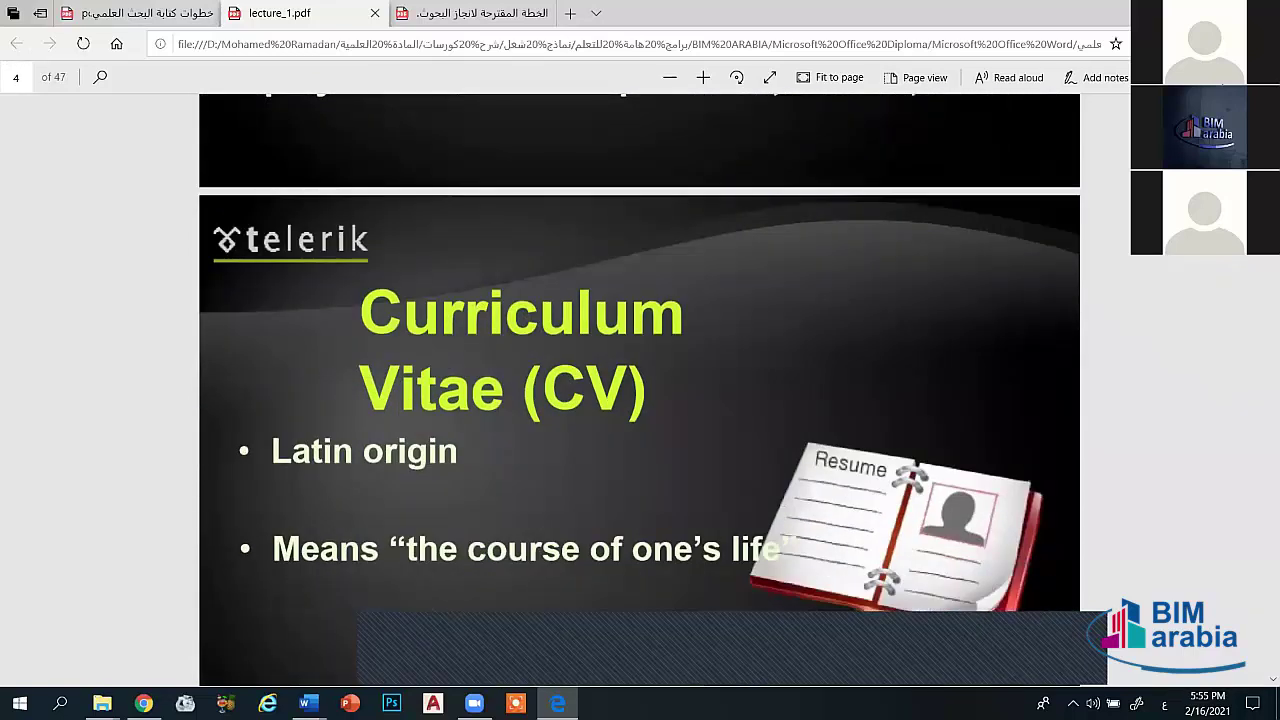
{"action": "scroll", "coordinate": [640, 390], "scroll_direction": "down", "scroll_amount": 3}
{"action": "scroll", "coordinate": [640, 390], "scroll_direction": "down", "scroll_amount": 1}
{"action": "scroll", "coordinate": [640, 390], "scroll_direction": "down", "scroll_amount": 2}
{"action": "scroll", "coordinate": [640, 390], "scroll_direction": "down", "scroll_amount": 1}
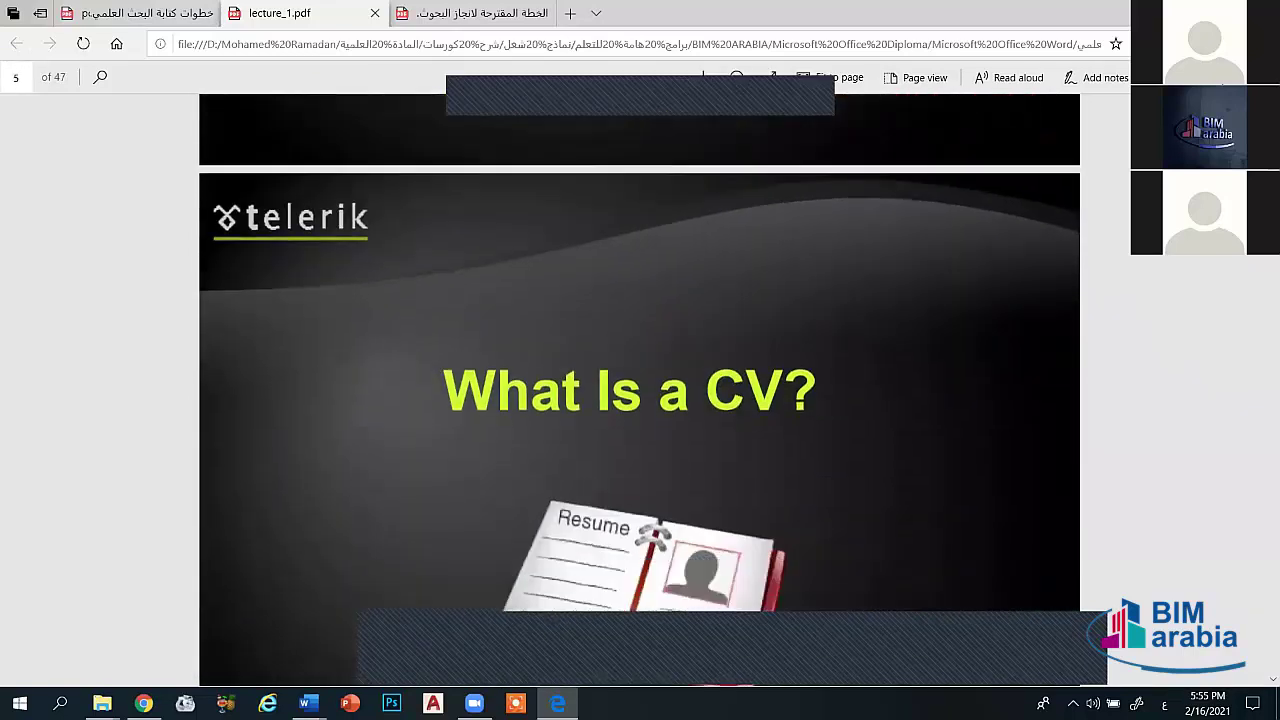
{"action": "scroll", "coordinate": [640, 390], "scroll_direction": "down", "scroll_amount": 2}
{"action": "scroll", "coordinate": [640, 390], "scroll_direction": "down", "scroll_amount": 1}
{"action": "scroll", "coordinate": [640, 390], "scroll_direction": "down", "scroll_amount": 1}
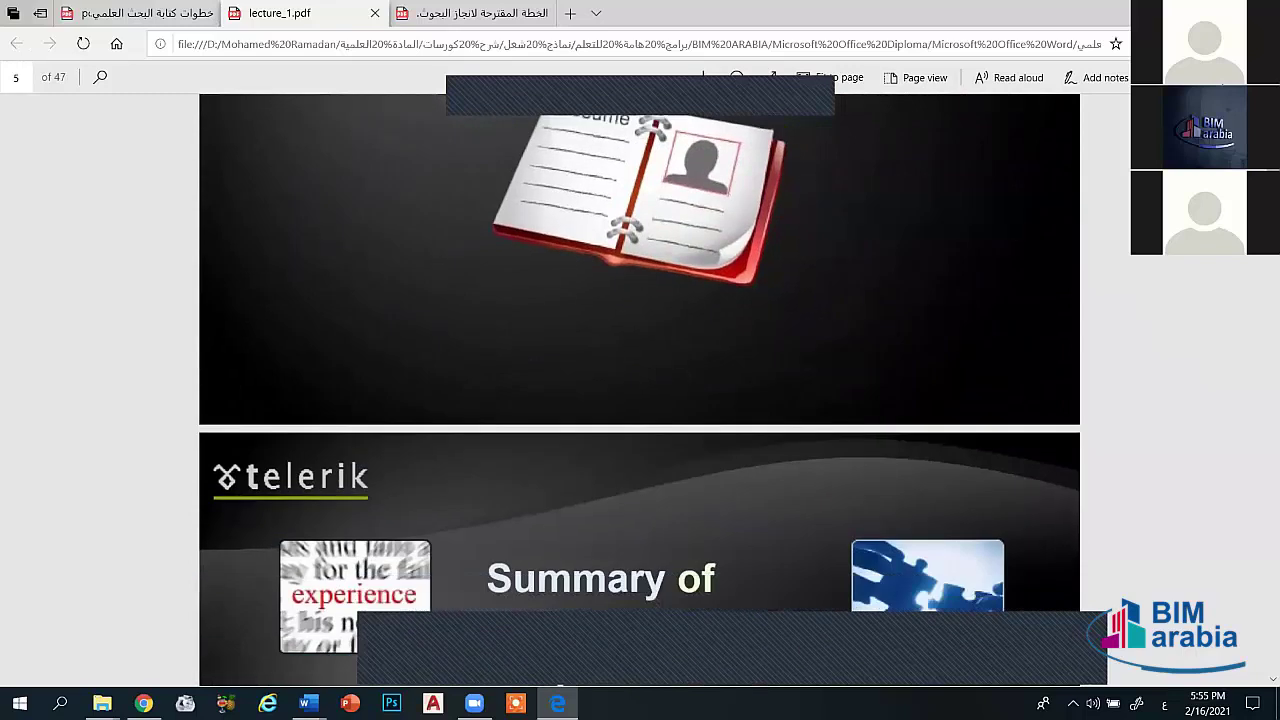
{"action": "scroll", "coordinate": [640, 390], "scroll_direction": "down", "scroll_amount": 2}
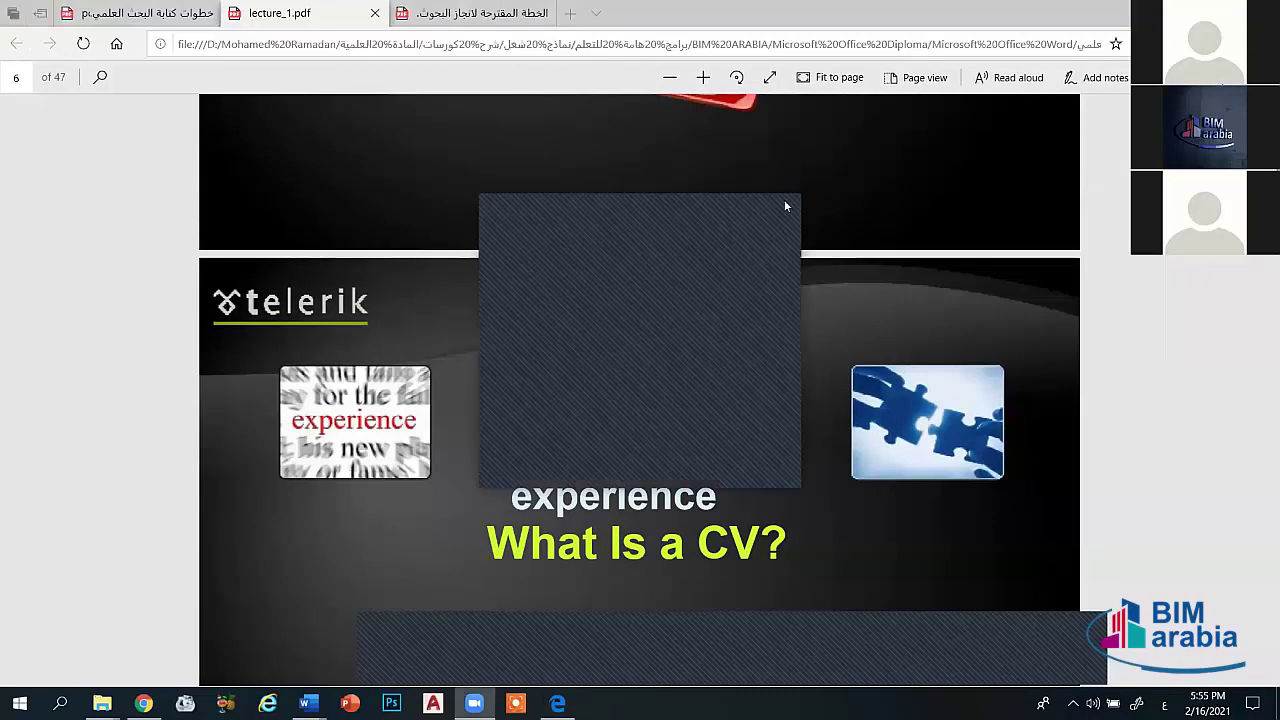
{"action": "left_click", "coordinate": [786, 204]}
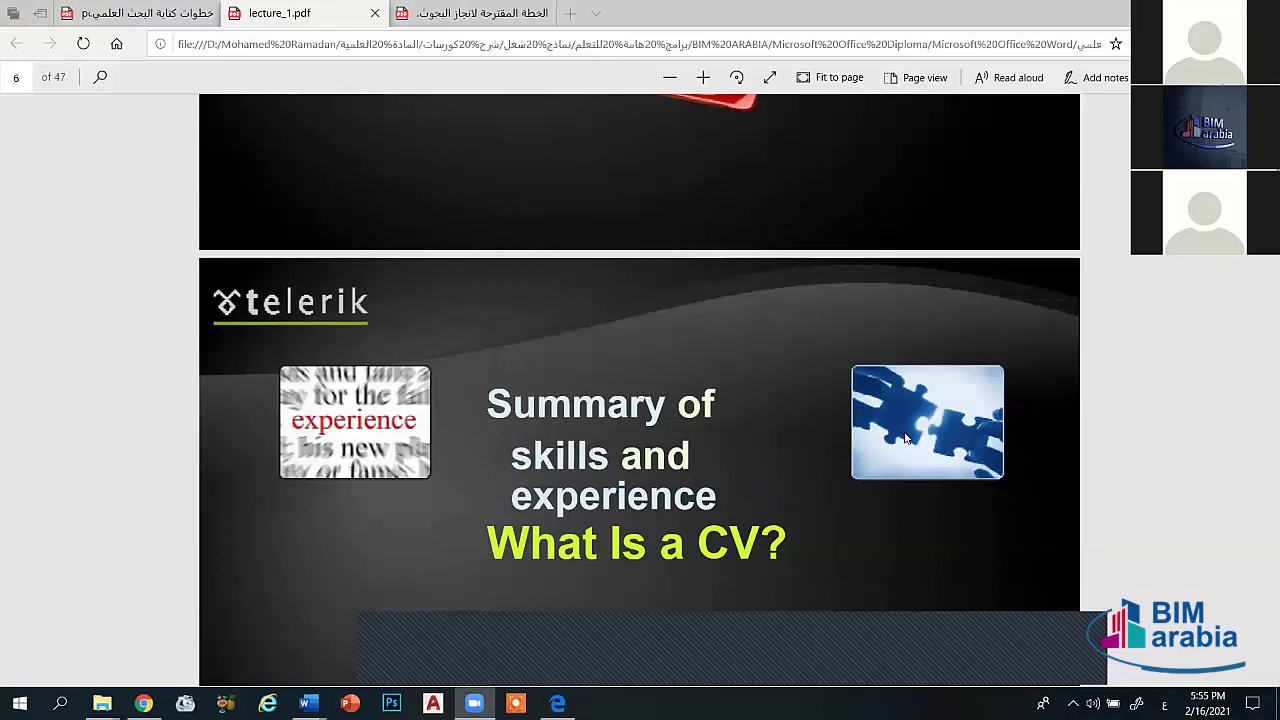
Step: Read past 'Not a biography' and 'Why We Need of a CV?' to page 12 of 47
{"action": "scroll", "coordinate": [905, 438], "scroll_direction": "down", "scroll_amount": 2}
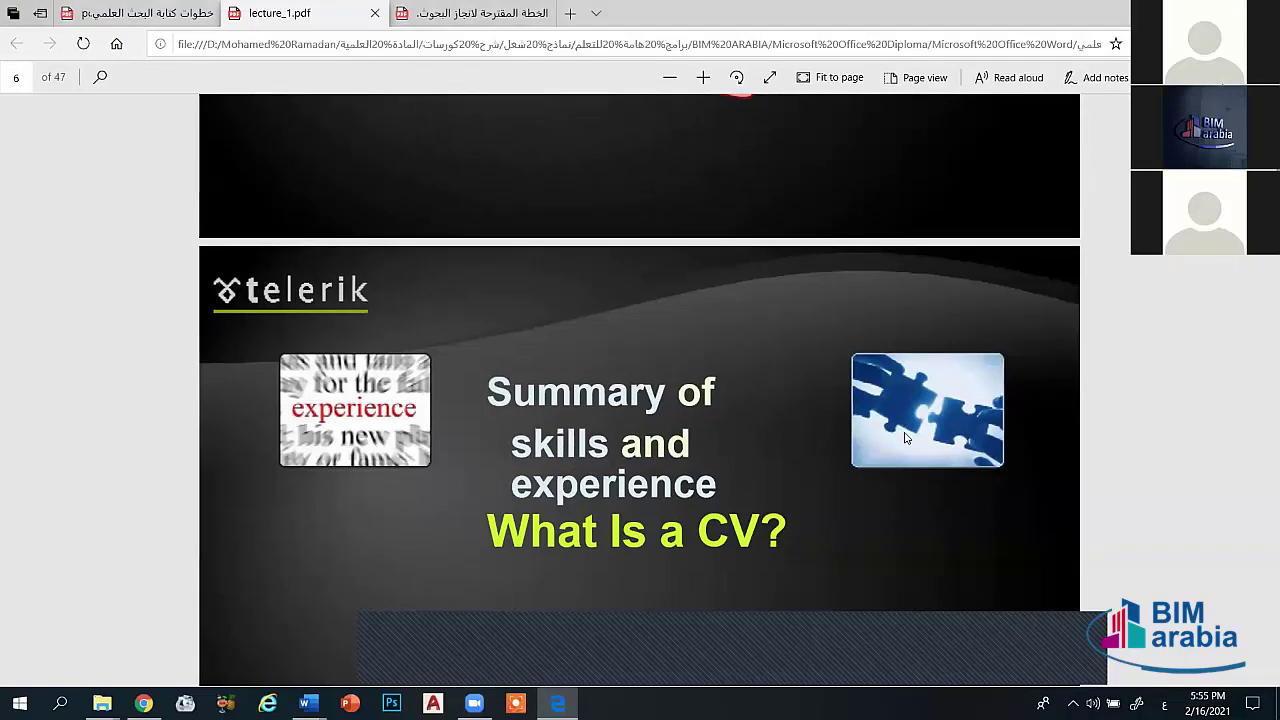
{"action": "scroll", "coordinate": [905, 438], "scroll_direction": "down", "scroll_amount": 3}
{"action": "scroll", "coordinate": [905, 438], "scroll_direction": "down", "scroll_amount": 2}
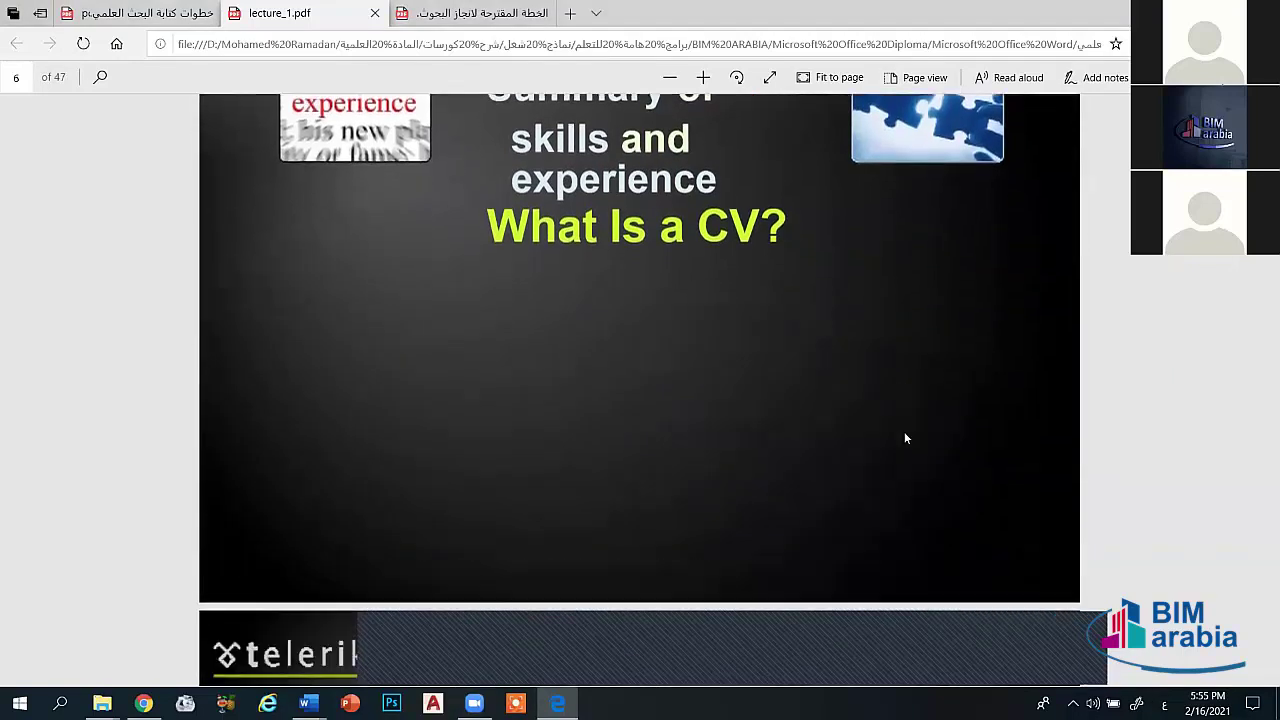
{"action": "scroll", "coordinate": [905, 438], "scroll_direction": "down", "scroll_amount": 2}
{"action": "scroll", "coordinate": [905, 438], "scroll_direction": "down", "scroll_amount": 2}
{"action": "scroll", "coordinate": [905, 438], "scroll_direction": "down", "scroll_amount": 3}
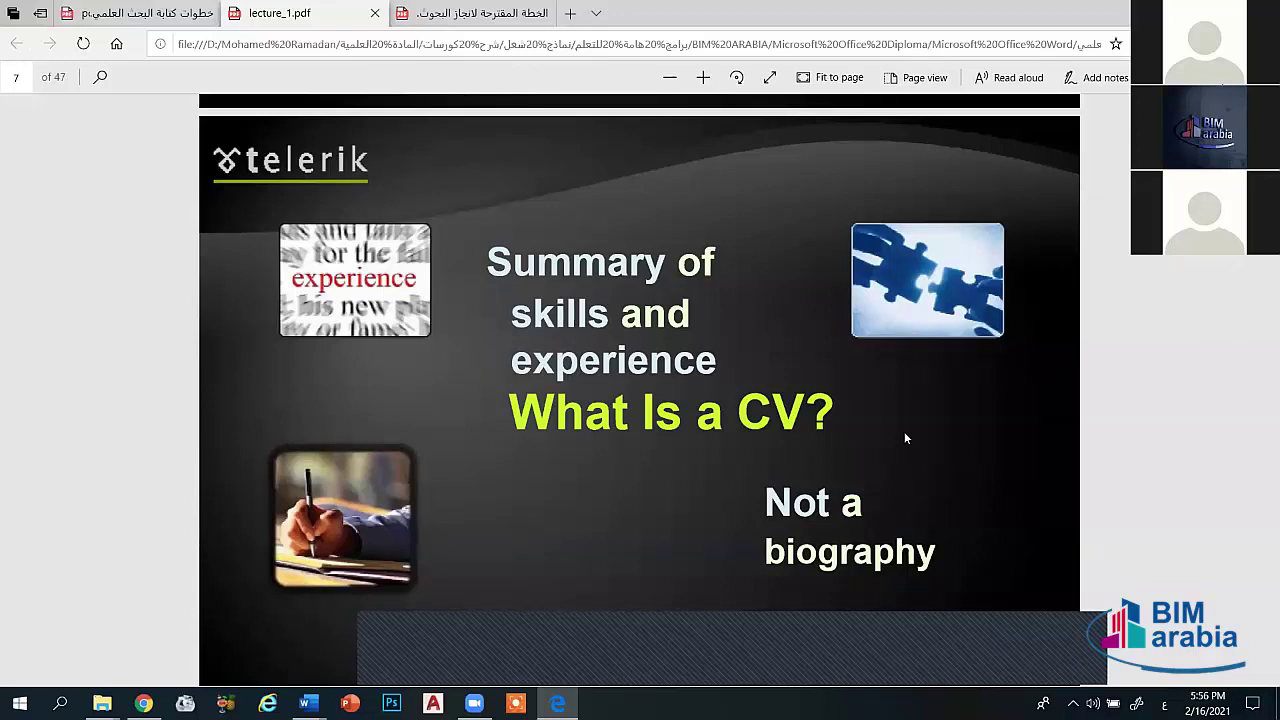
{"action": "scroll", "coordinate": [904, 438], "scroll_direction": "down", "scroll_amount": 1}
{"action": "scroll", "coordinate": [904, 438], "scroll_direction": "down", "scroll_amount": 1}
{"action": "scroll", "coordinate": [904, 438], "scroll_direction": "down", "scroll_amount": 1}
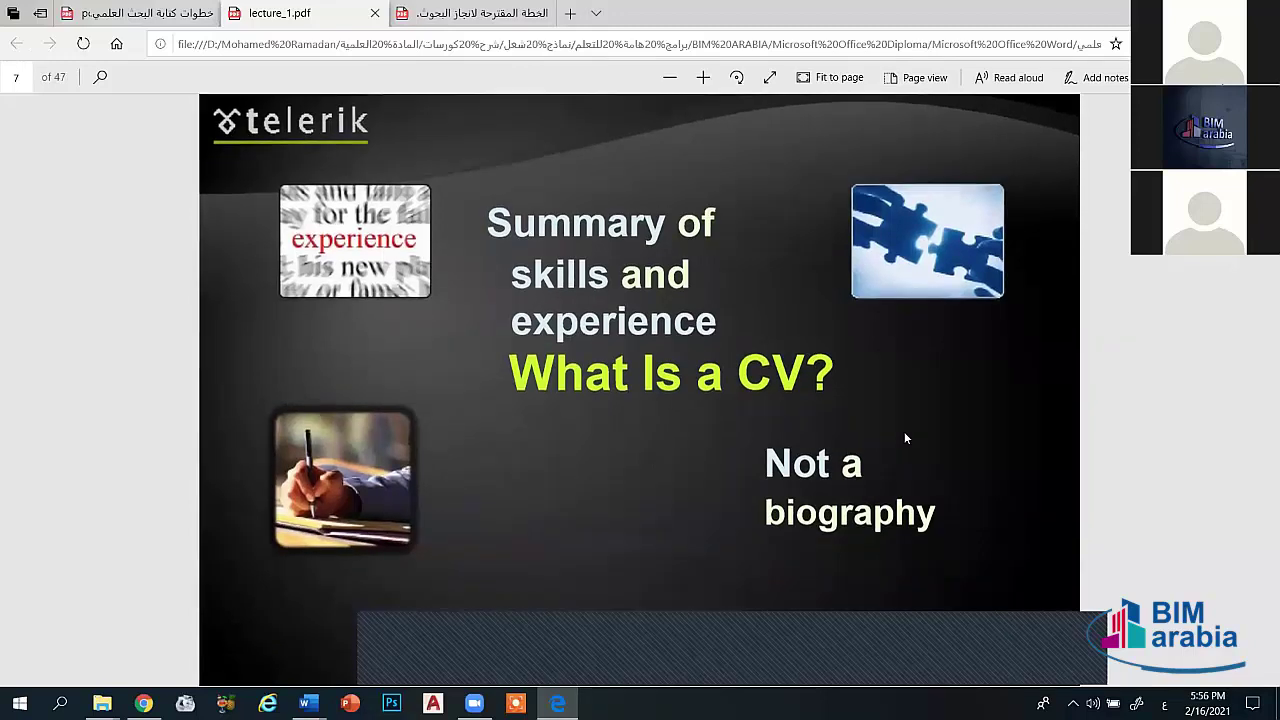
{"action": "scroll", "coordinate": [904, 438], "scroll_direction": "down", "scroll_amount": 1}
{"action": "scroll", "coordinate": [905, 437], "scroll_direction": "down", "scroll_amount": 1}
{"action": "scroll", "coordinate": [905, 437], "scroll_direction": "down", "scroll_amount": 1}
{"action": "scroll", "coordinate": [905, 437], "scroll_direction": "down", "scroll_amount": 1}
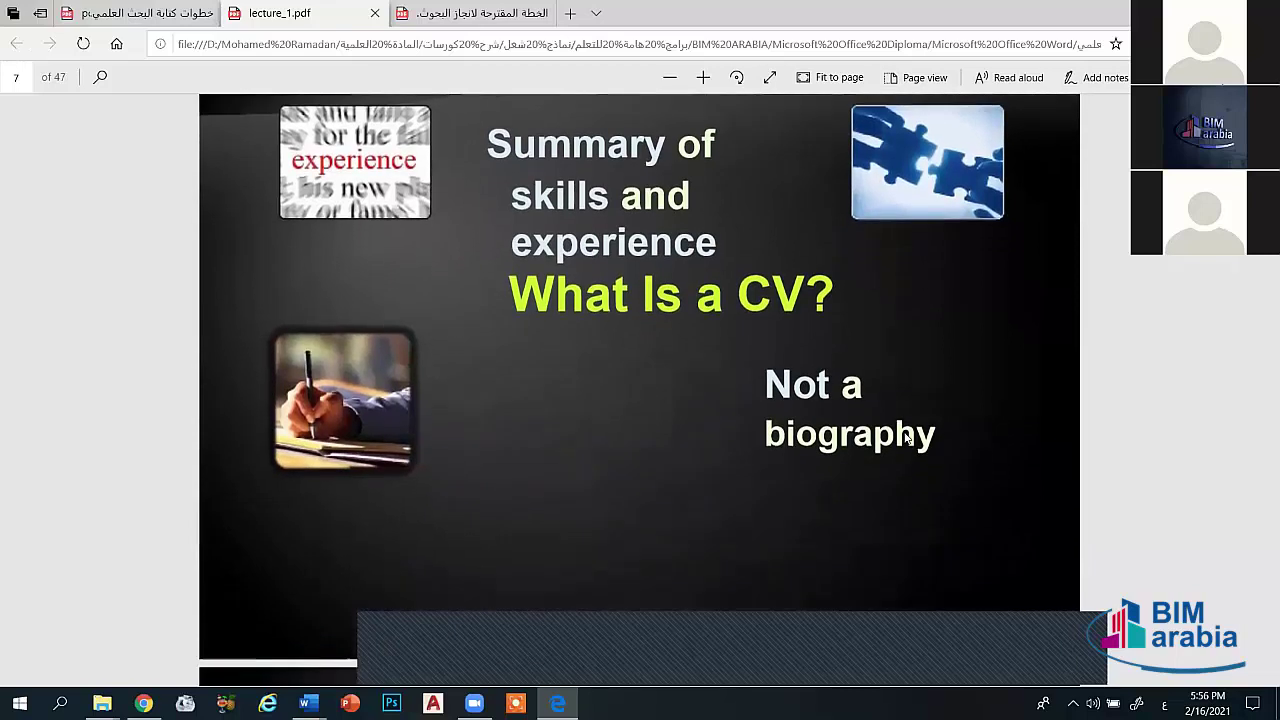
{"action": "scroll", "coordinate": [905, 437], "scroll_direction": "down", "scroll_amount": 1}
{"action": "scroll", "coordinate": [904, 437], "scroll_direction": "down", "scroll_amount": 1}
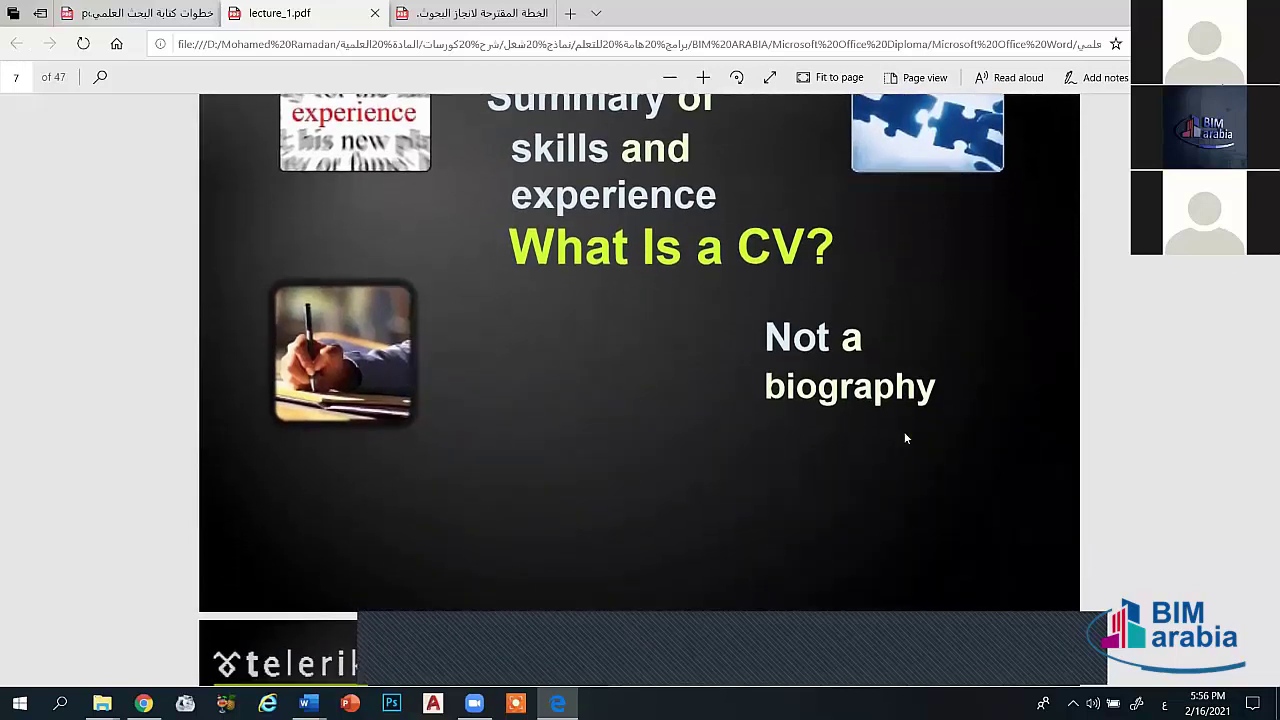
{"action": "scroll", "coordinate": [904, 437], "scroll_direction": "down", "scroll_amount": 5}
{"action": "scroll", "coordinate": [904, 438], "scroll_direction": "down", "scroll_amount": 5}
{"action": "scroll", "coordinate": [904, 438], "scroll_direction": "down", "scroll_amount": 7}
{"action": "scroll", "coordinate": [904, 438], "scroll_direction": "down", "scroll_amount": 5}
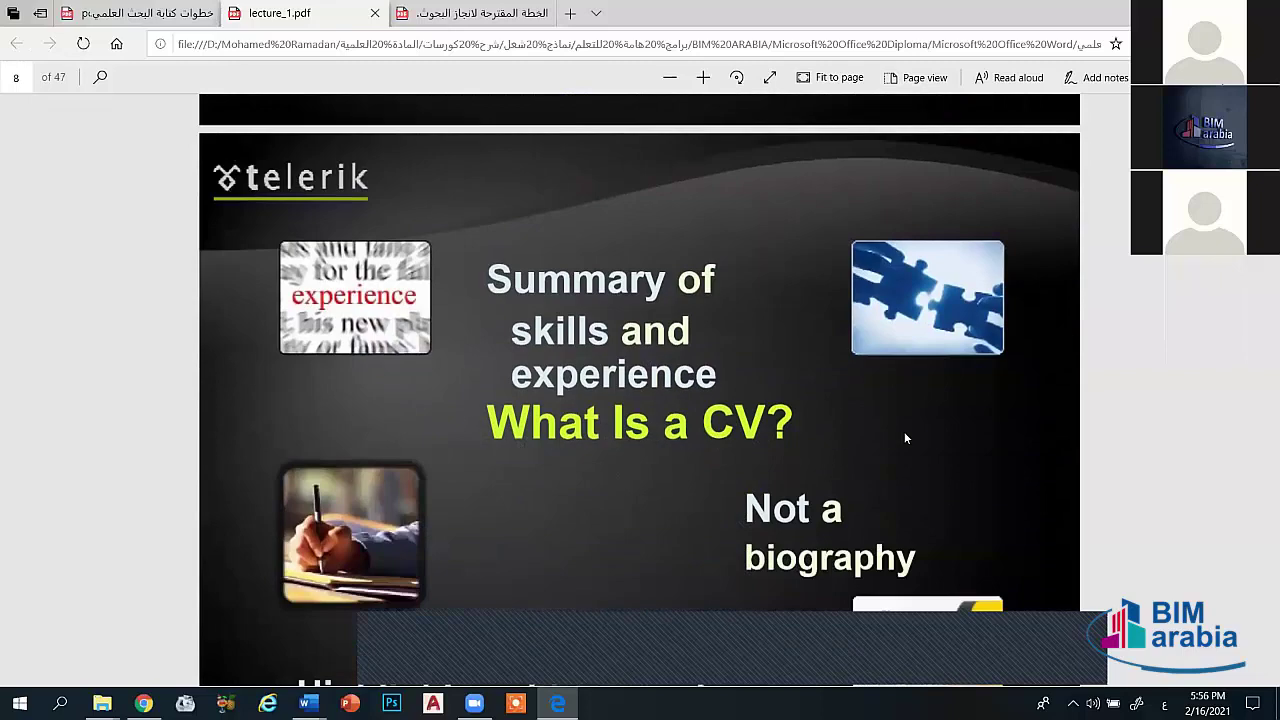
{"action": "scroll", "coordinate": [904, 438], "scroll_direction": "down", "scroll_amount": 4}
{"action": "scroll", "coordinate": [904, 437], "scroll_direction": "down", "scroll_amount": 1}
{"action": "scroll", "coordinate": [904, 437], "scroll_direction": "down", "scroll_amount": 1}
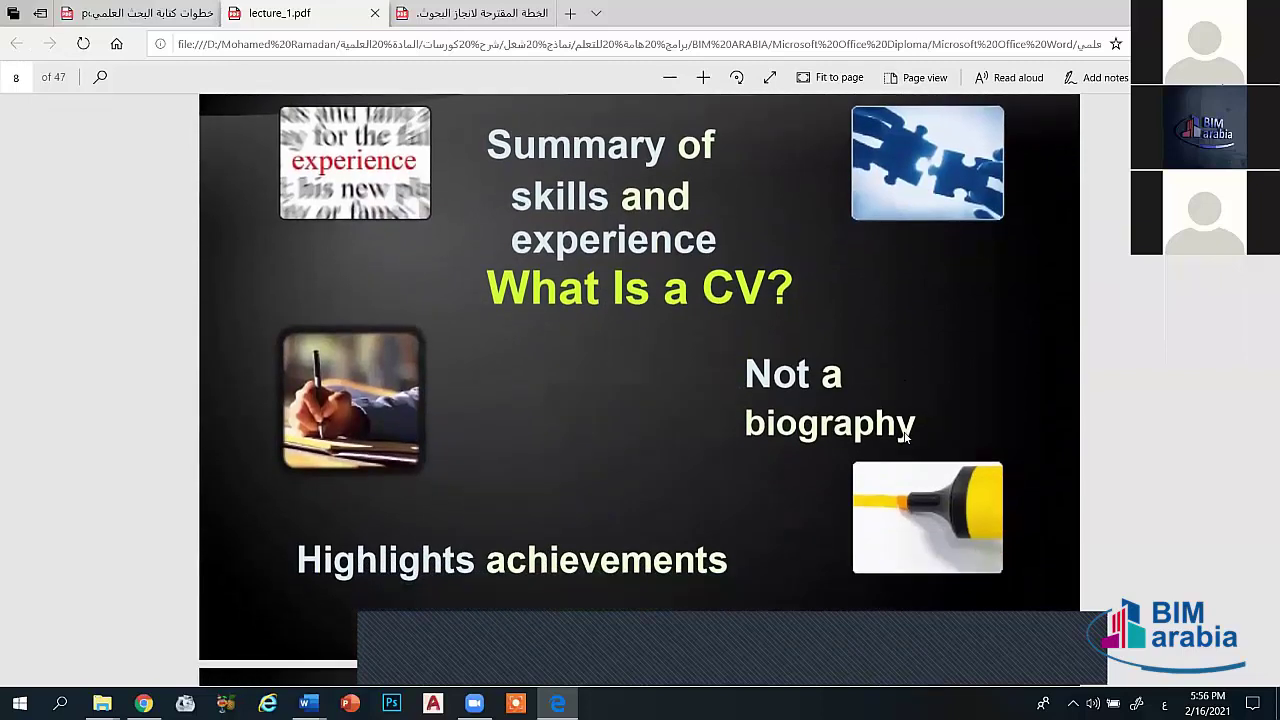
{"action": "scroll", "coordinate": [904, 437], "scroll_direction": "down", "scroll_amount": 1}
{"action": "scroll", "coordinate": [905, 437], "scroll_direction": "down", "scroll_amount": 1}
{"action": "scroll", "coordinate": [905, 437], "scroll_direction": "down", "scroll_amount": 1}
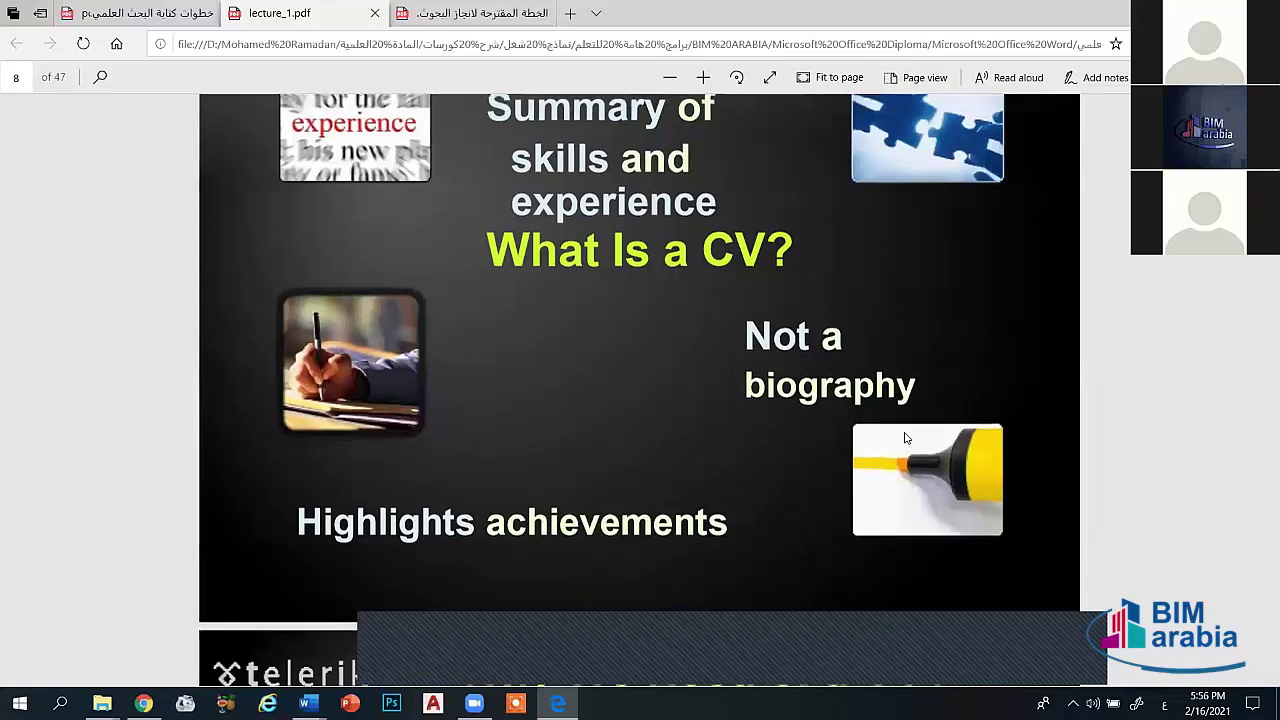
{"action": "scroll", "coordinate": [905, 437], "scroll_direction": "down", "scroll_amount": 1}
{"action": "scroll", "coordinate": [905, 437], "scroll_direction": "down", "scroll_amount": 2}
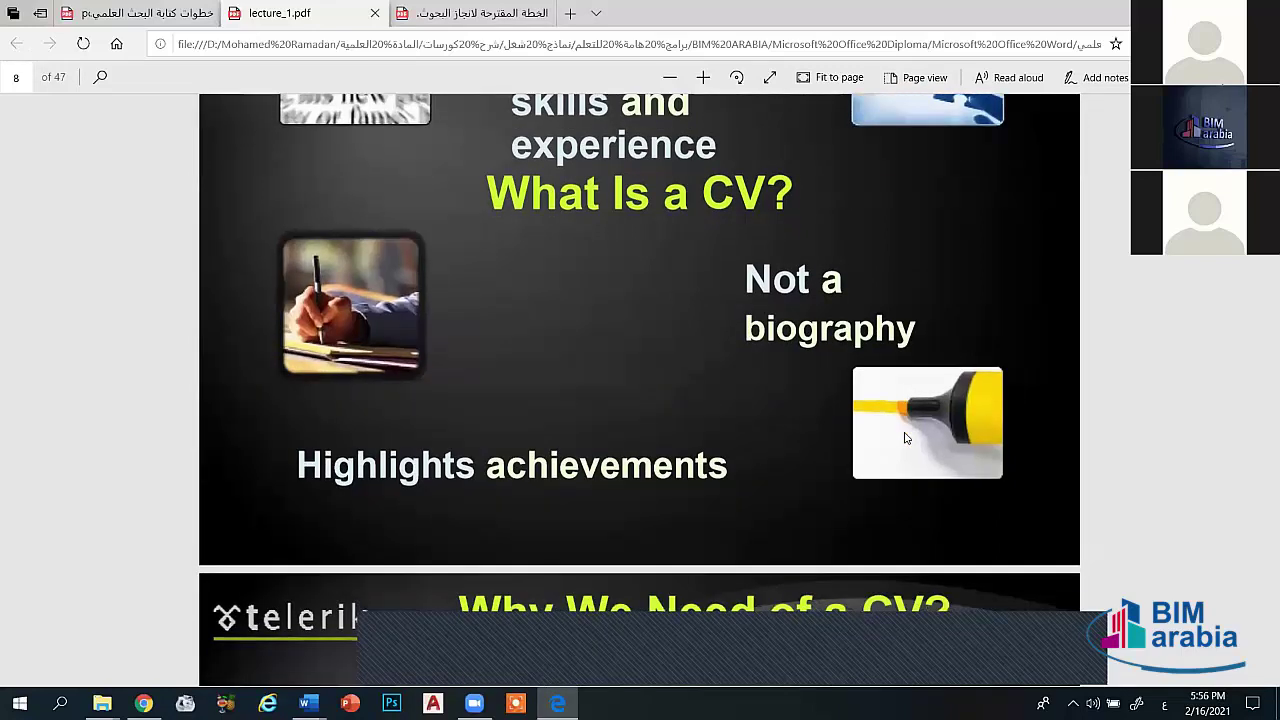
{"action": "scroll", "coordinate": [905, 437], "scroll_direction": "down", "scroll_amount": 2}
{"action": "scroll", "coordinate": [905, 437], "scroll_direction": "down", "scroll_amount": 1}
{"action": "scroll", "coordinate": [905, 437], "scroll_direction": "down", "scroll_amount": 1}
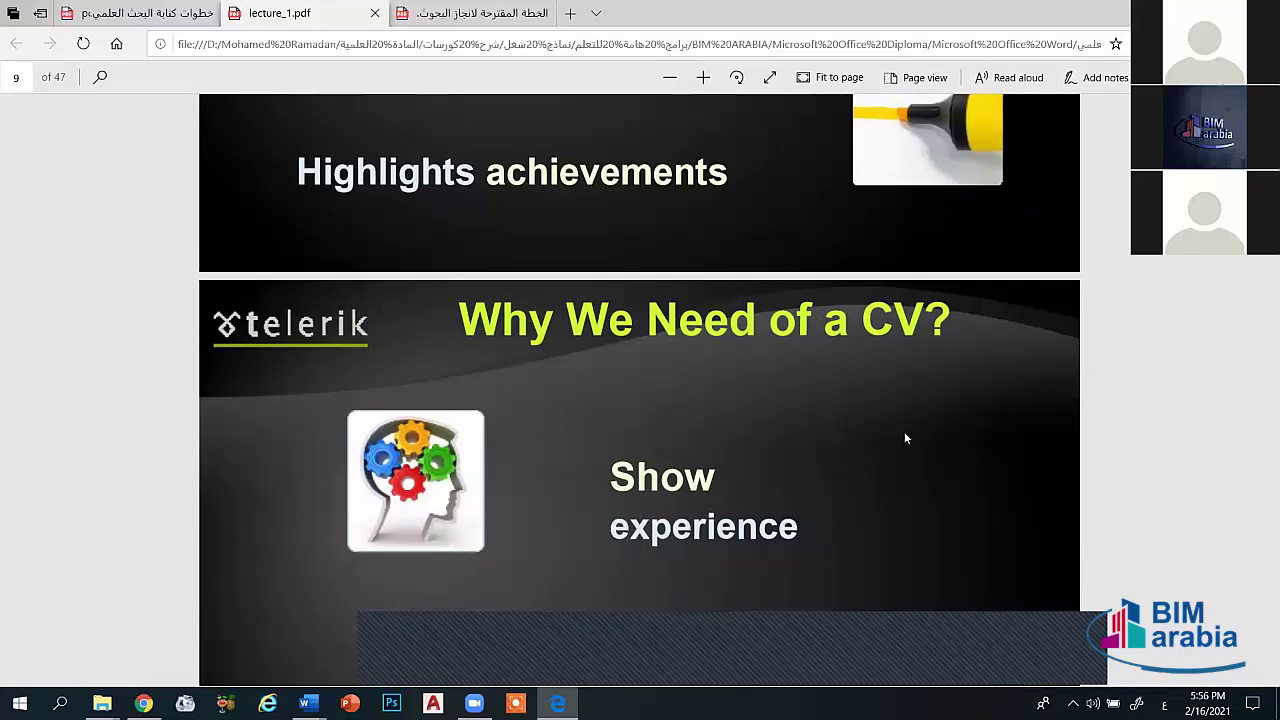
{"action": "scroll", "coordinate": [905, 438], "scroll_direction": "down", "scroll_amount": 2}
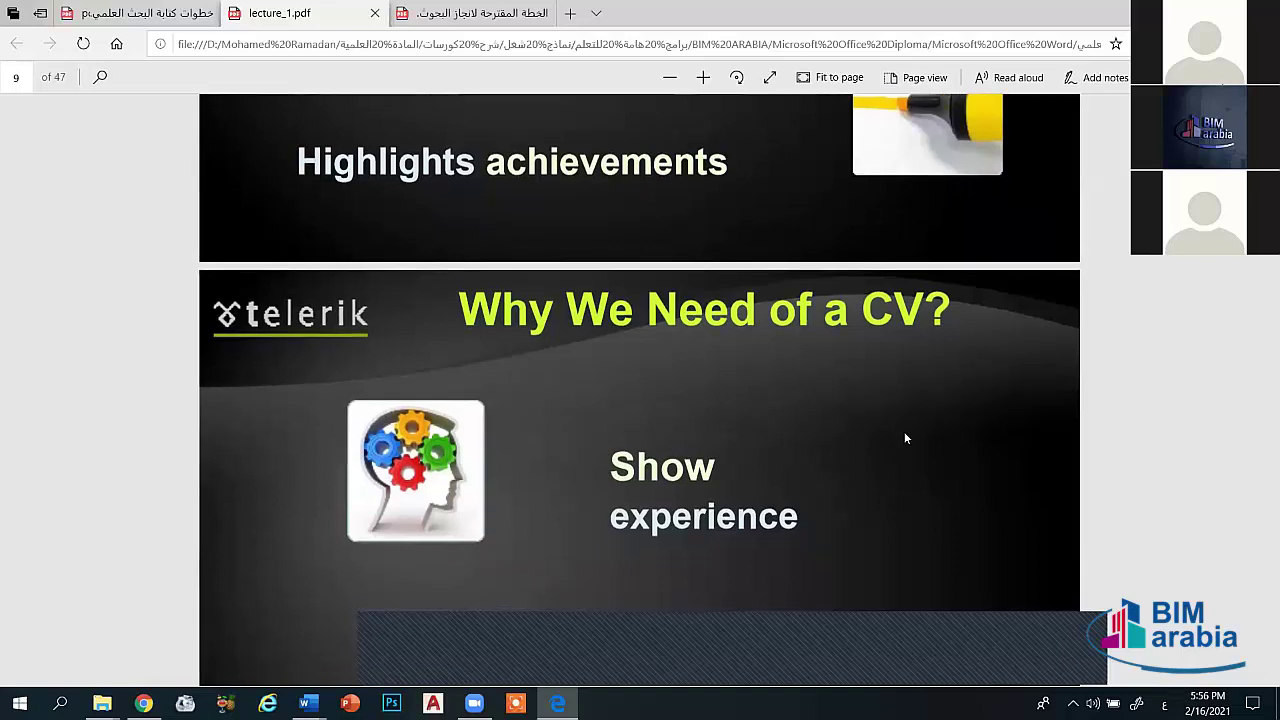
{"action": "scroll", "coordinate": [905, 438], "scroll_direction": "down", "scroll_amount": 1}
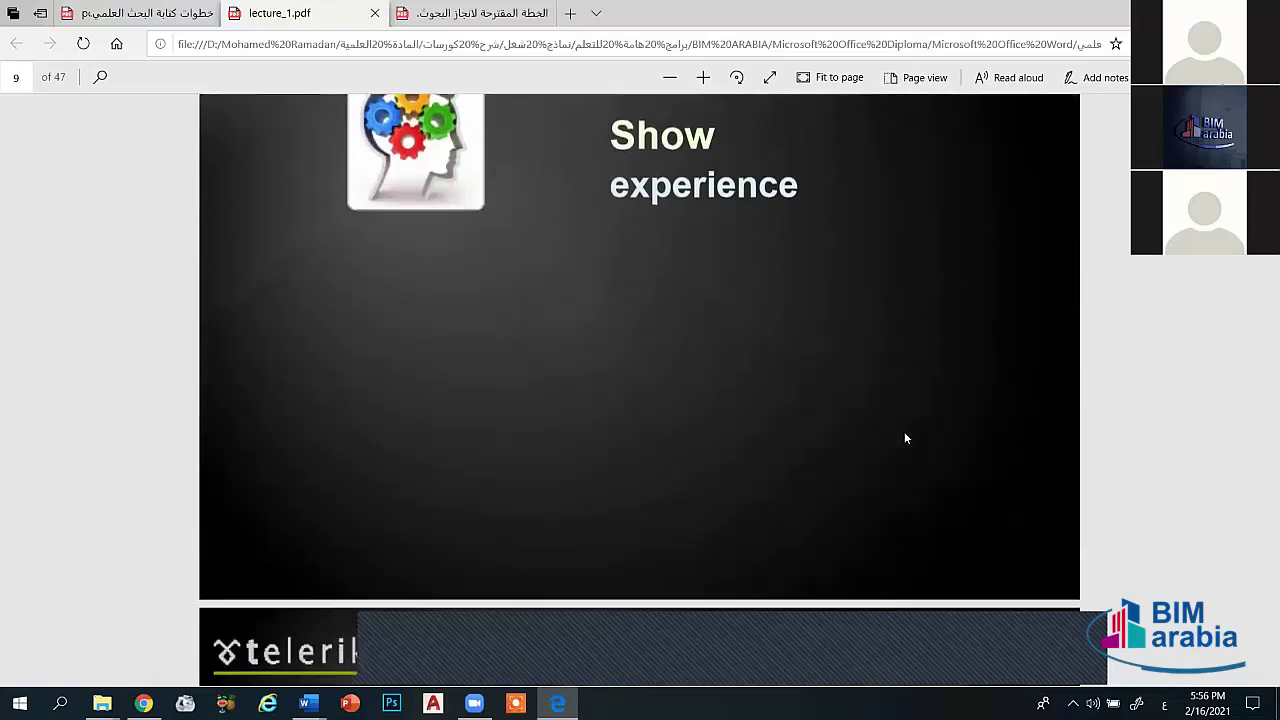
{"action": "scroll", "coordinate": [905, 438], "scroll_direction": "down", "scroll_amount": 1}
{"action": "scroll", "coordinate": [905, 438], "scroll_direction": "down", "scroll_amount": 1}
{"action": "scroll", "coordinate": [905, 431], "scroll_direction": "down", "scroll_amount": 2}
{"action": "scroll", "coordinate": [905, 431], "scroll_direction": "down", "scroll_amount": 2}
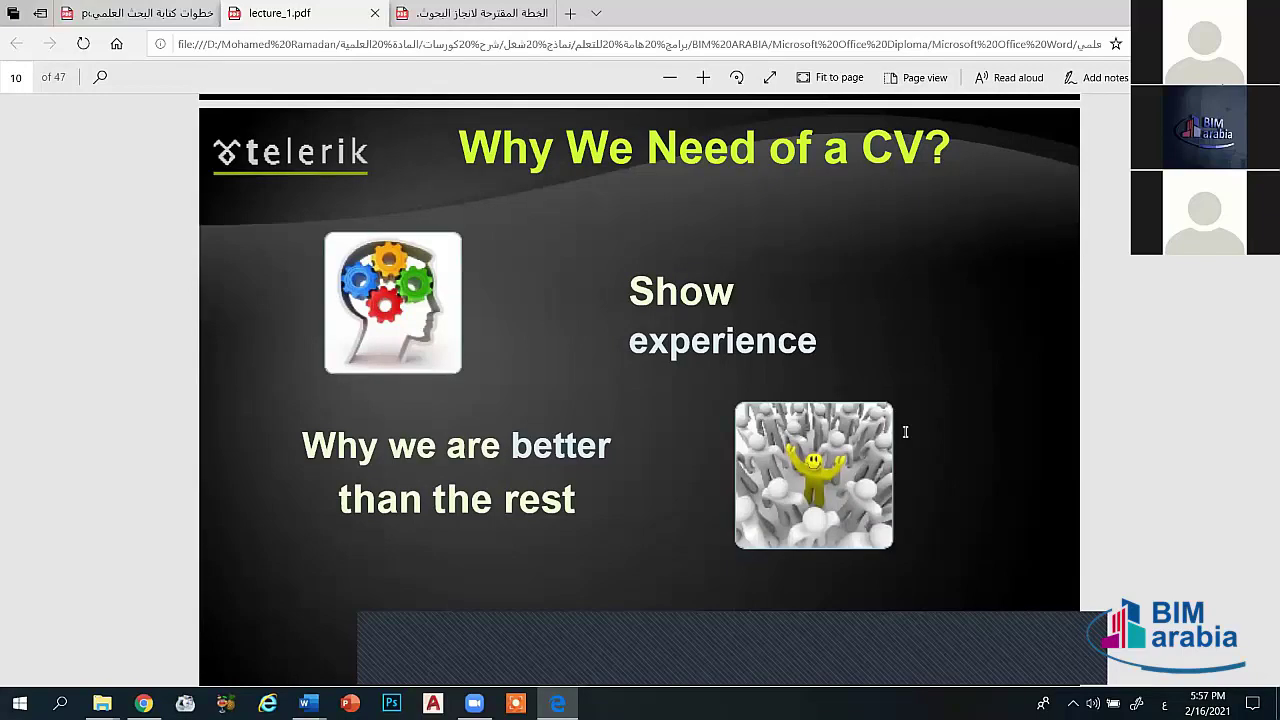
{"action": "scroll", "coordinate": [905, 432], "scroll_direction": "down", "scroll_amount": 3}
{"action": "scroll", "coordinate": [905, 432], "scroll_direction": "down", "scroll_amount": 2}
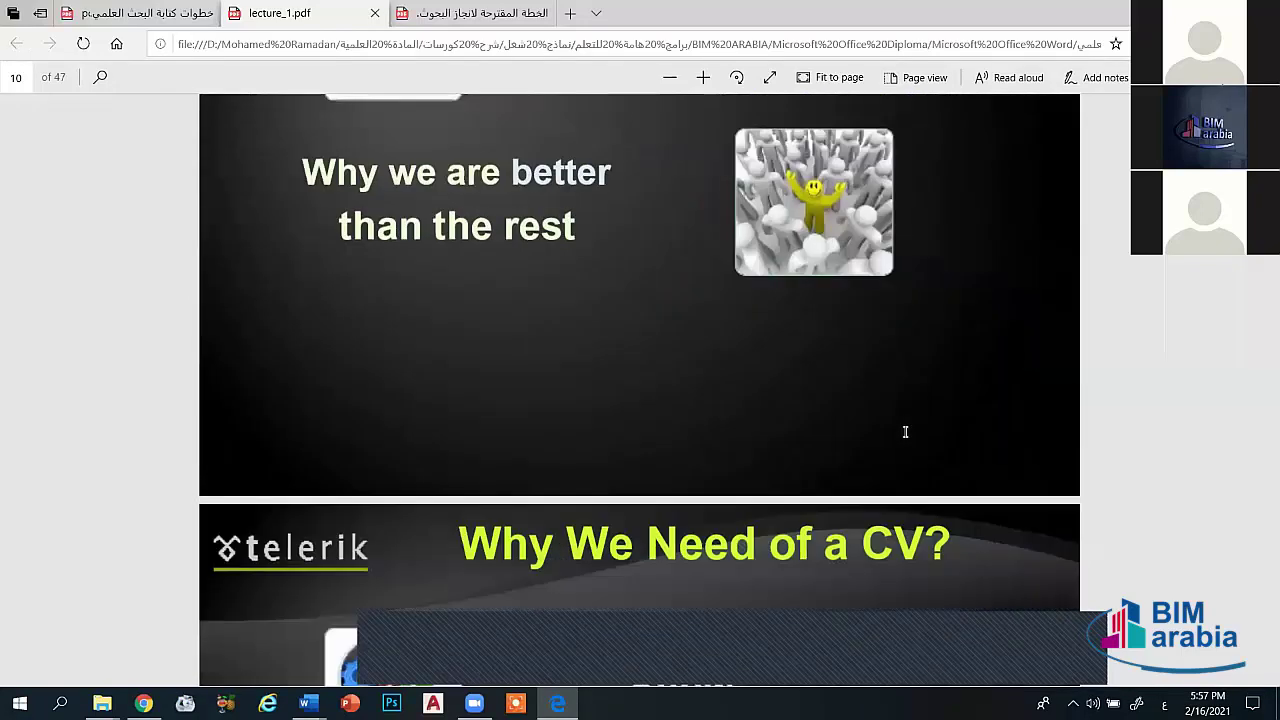
{"action": "scroll", "coordinate": [905, 432], "scroll_direction": "down", "scroll_amount": 3}
{"action": "scroll", "coordinate": [905, 432], "scroll_direction": "down", "scroll_amount": 2}
{"action": "scroll", "coordinate": [905, 432], "scroll_direction": "down", "scroll_amount": 2}
{"action": "scroll", "coordinate": [905, 432], "scroll_direction": "down", "scroll_amount": 2}
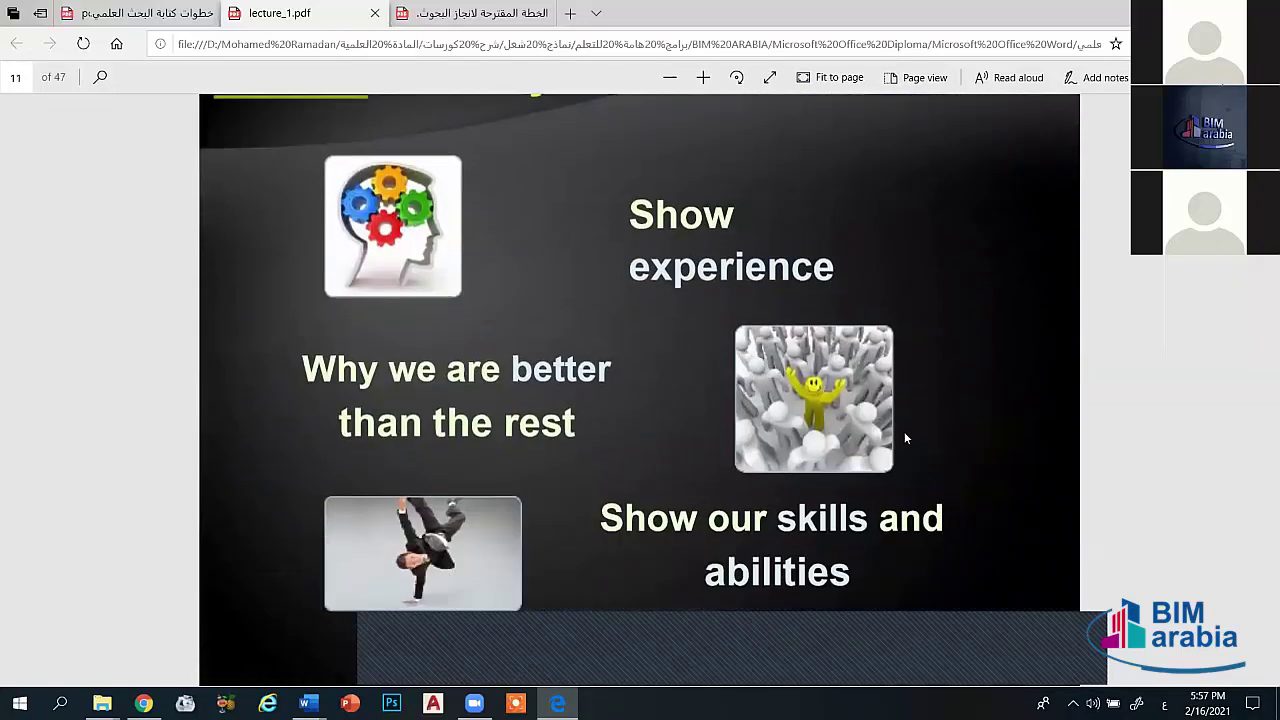
{"action": "scroll", "coordinate": [905, 437], "scroll_direction": "down", "scroll_amount": 1}
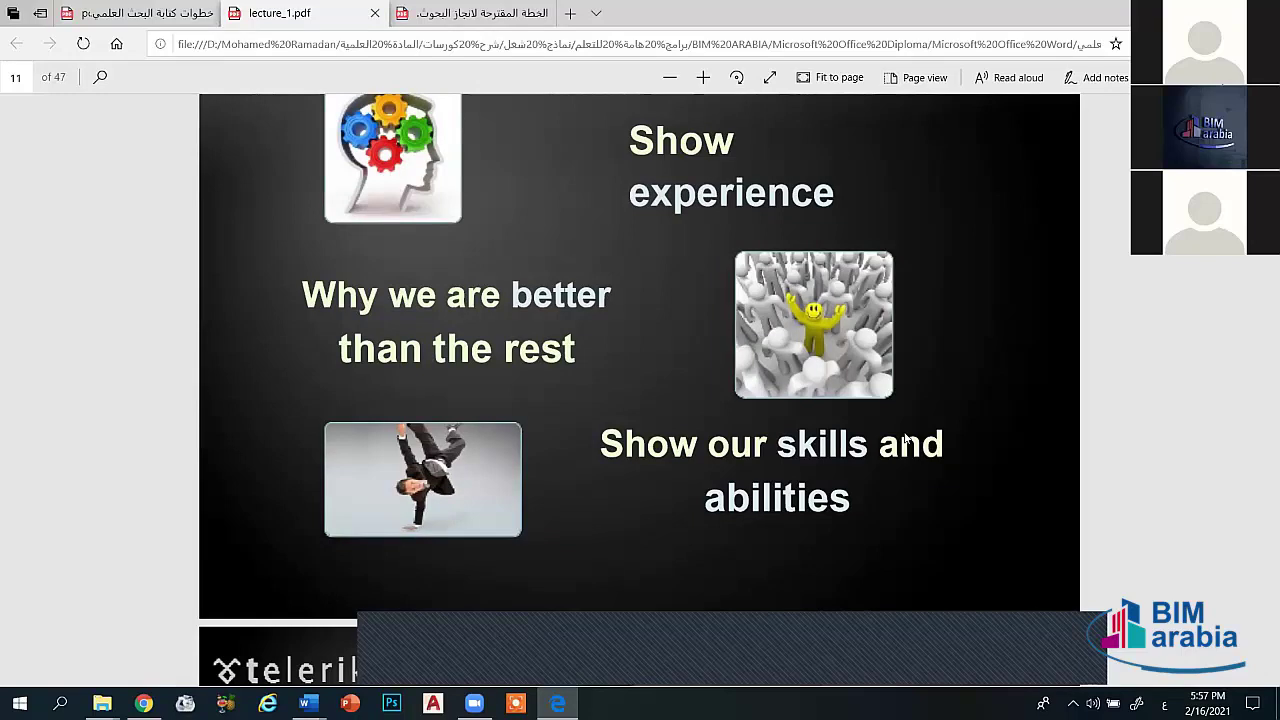
{"action": "scroll", "coordinate": [905, 438], "scroll_direction": "down", "scroll_amount": 3}
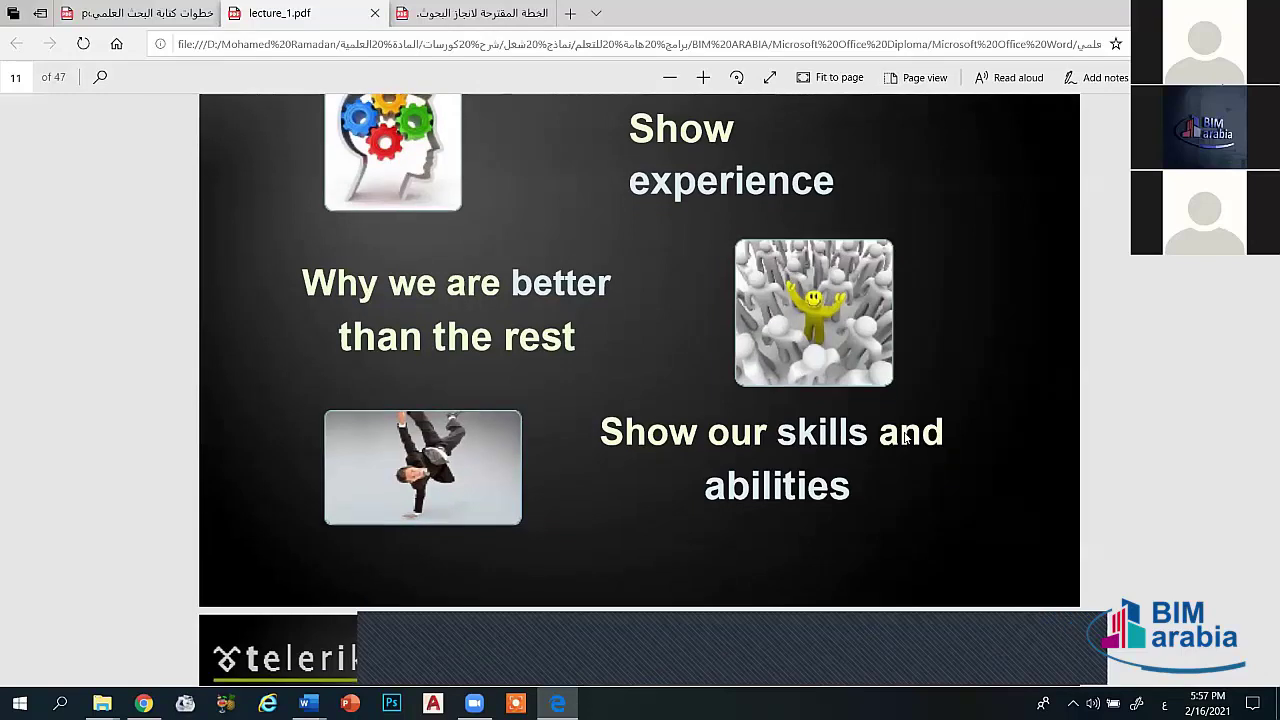
{"action": "scroll", "coordinate": [905, 438], "scroll_direction": "down", "scroll_amount": 2}
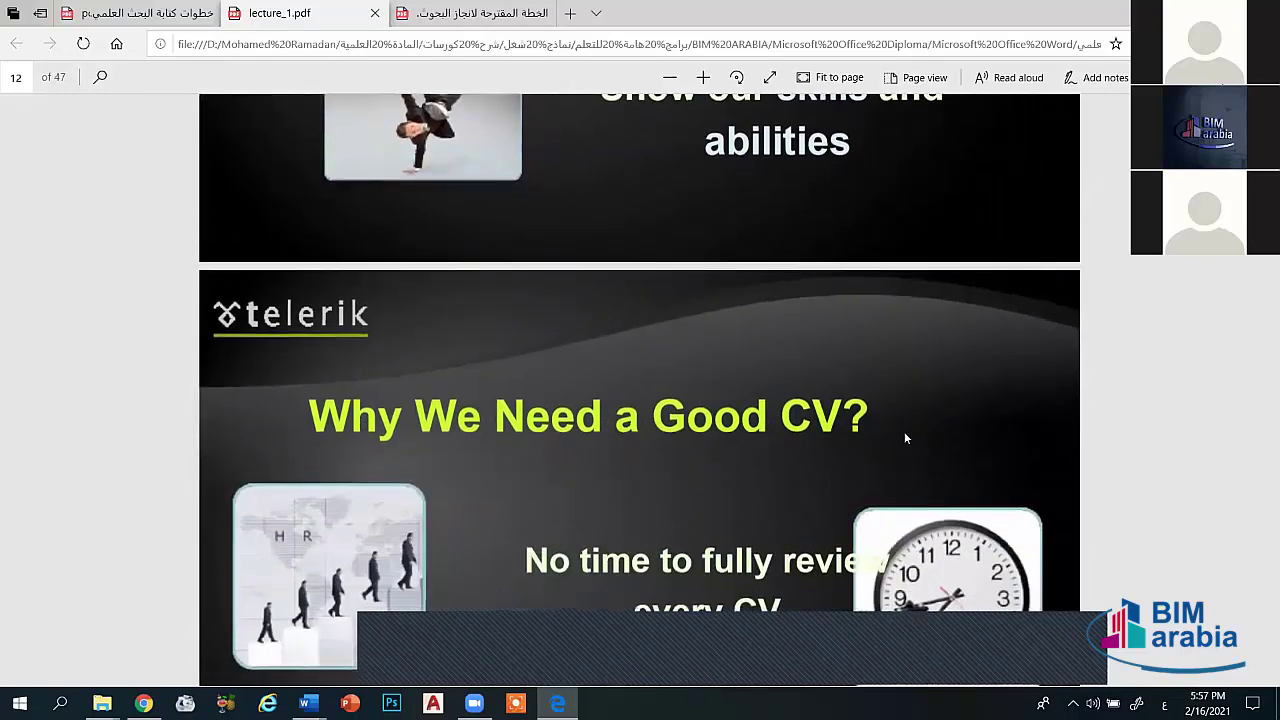
Step: Scroll lecture_1.pdf from page 12 to page 13, 'Employers: Review 100 CVs', select 1 for interview
{"action": "scroll", "coordinate": [905, 438], "scroll_direction": "up", "scroll_amount": 1}
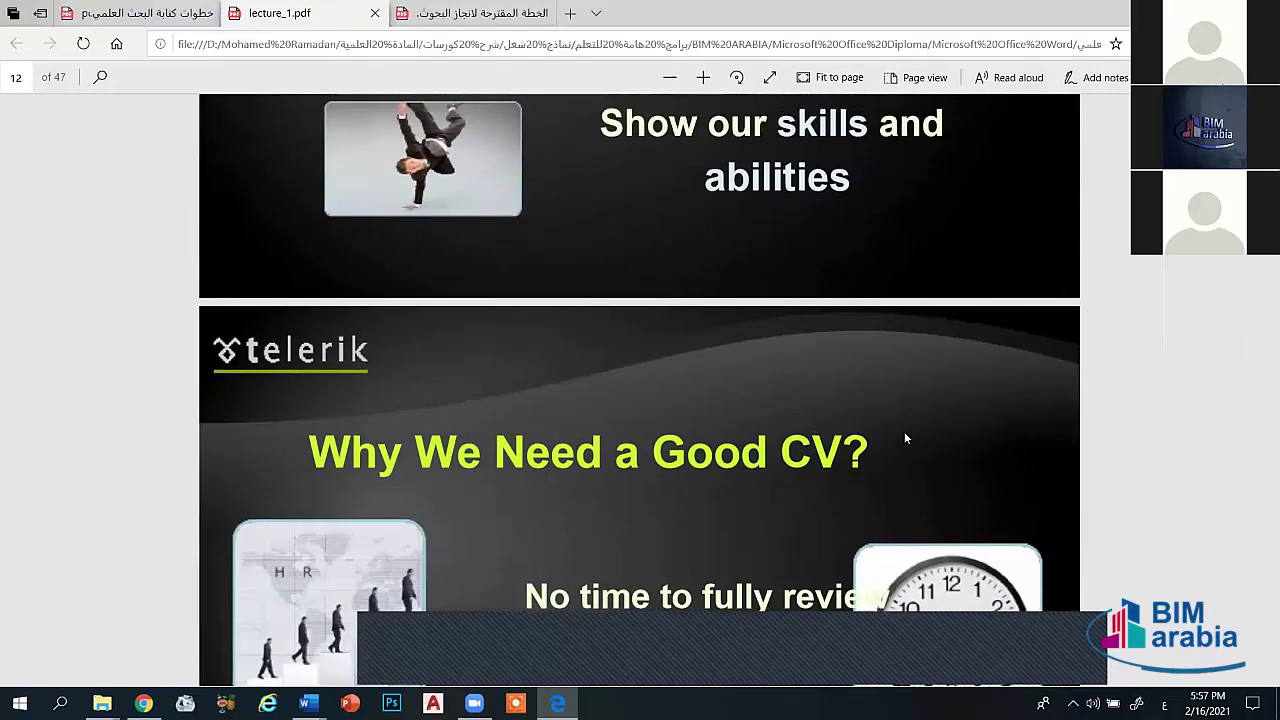
{"action": "scroll", "coordinate": [904, 438], "scroll_direction": "up", "scroll_amount": 1}
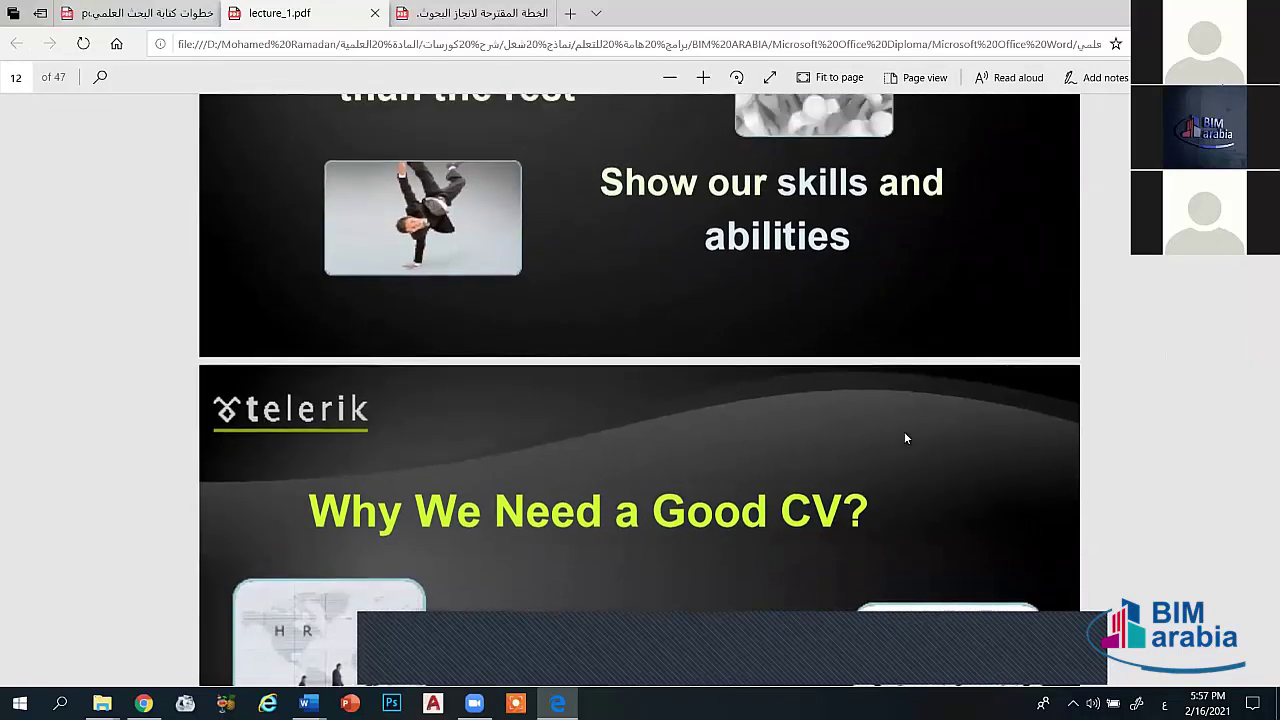
{"action": "scroll", "coordinate": [904, 438], "scroll_direction": "down", "scroll_amount": 1}
{"action": "scroll", "coordinate": [904, 438], "scroll_direction": "down", "scroll_amount": 2}
{"action": "scroll", "coordinate": [904, 438], "scroll_direction": "down", "scroll_amount": 2}
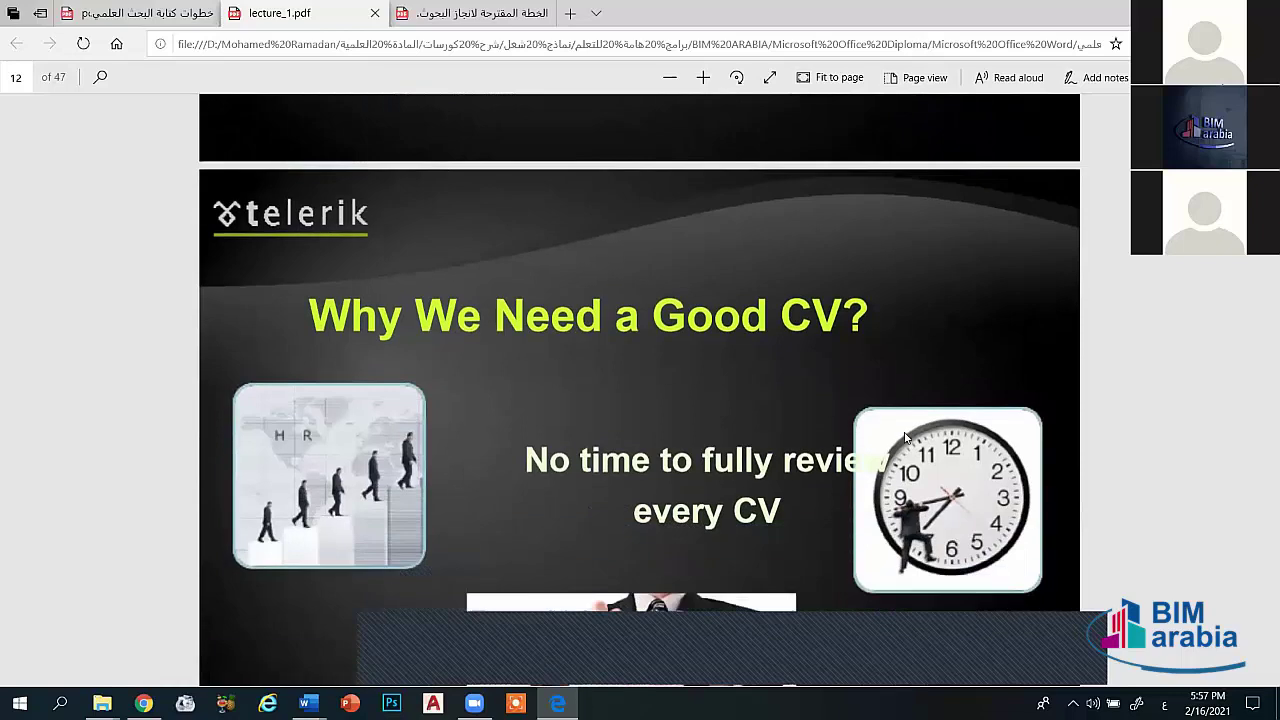
{"action": "scroll", "coordinate": [905, 438], "scroll_direction": "up", "scroll_amount": 1}
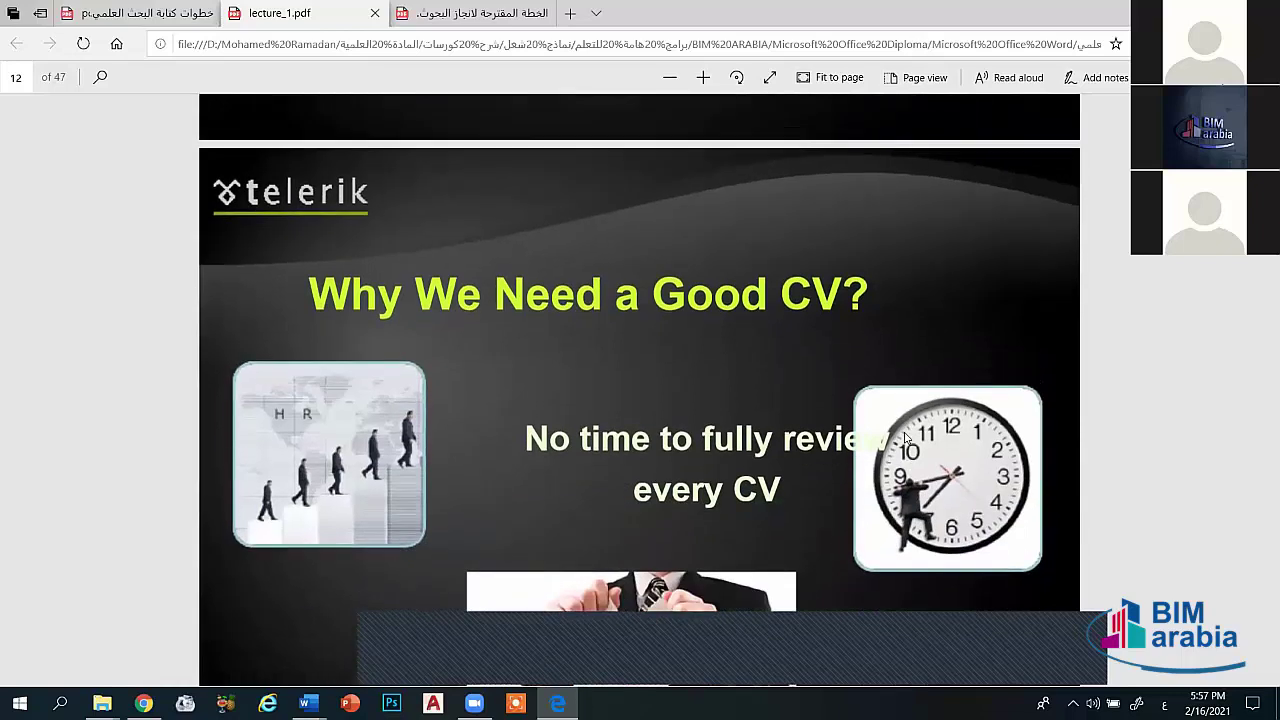
{"action": "scroll", "coordinate": [905, 438], "scroll_direction": "down", "scroll_amount": 1}
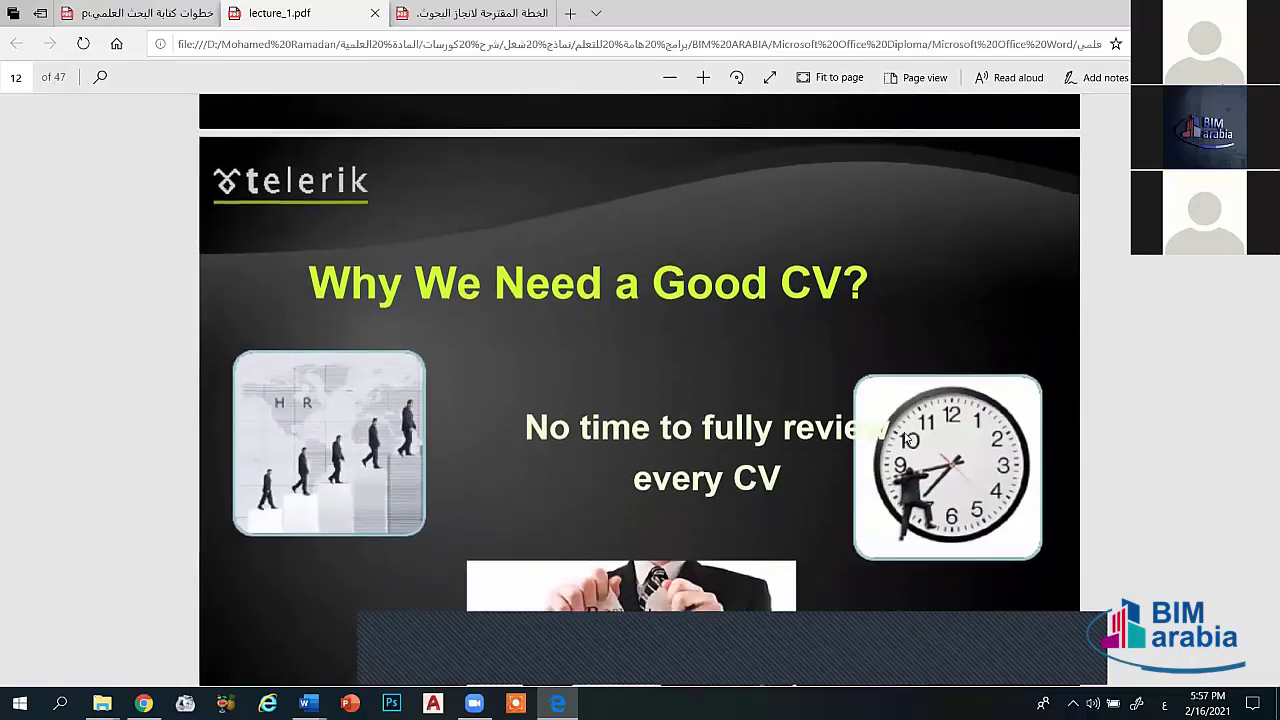
{"action": "scroll", "coordinate": [905, 438], "scroll_direction": "down", "scroll_amount": 1}
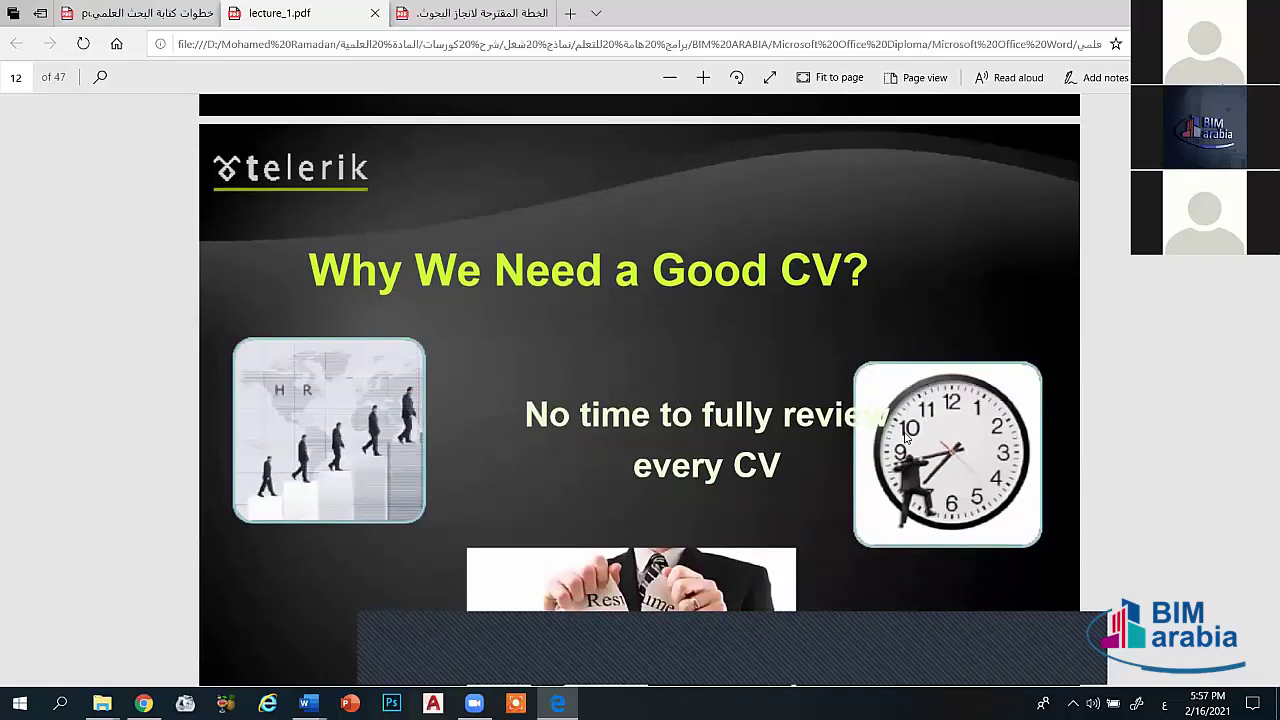
{"action": "scroll", "coordinate": [905, 438], "scroll_direction": "down", "scroll_amount": 1}
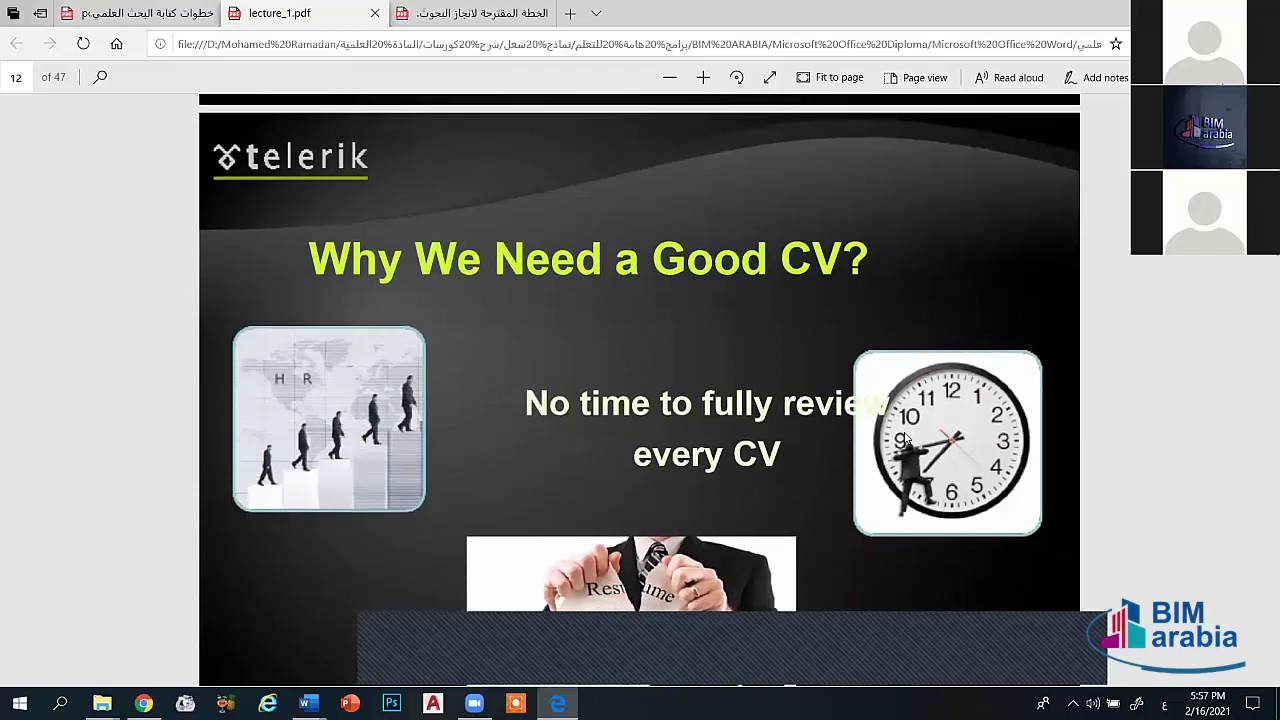
{"action": "scroll", "coordinate": [905, 438], "scroll_direction": "up", "scroll_amount": 1}
{"action": "scroll", "coordinate": [905, 438], "scroll_direction": "up", "scroll_amount": 1}
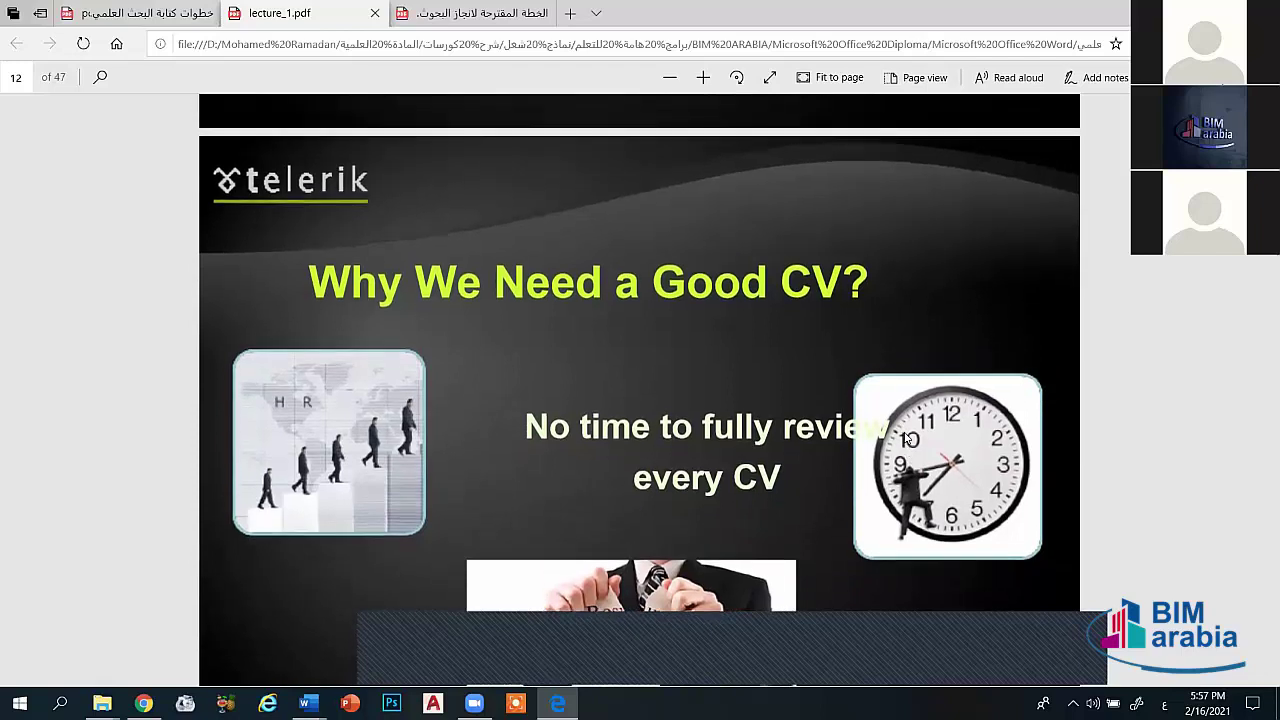
{"action": "scroll", "coordinate": [905, 438], "scroll_direction": "up", "scroll_amount": 1}
{"action": "scroll", "coordinate": [905, 438], "scroll_direction": "up", "scroll_amount": 1}
{"action": "scroll", "coordinate": [905, 438], "scroll_direction": "down", "scroll_amount": 1}
{"action": "scroll", "coordinate": [905, 438], "scroll_direction": "down", "scroll_amount": 1}
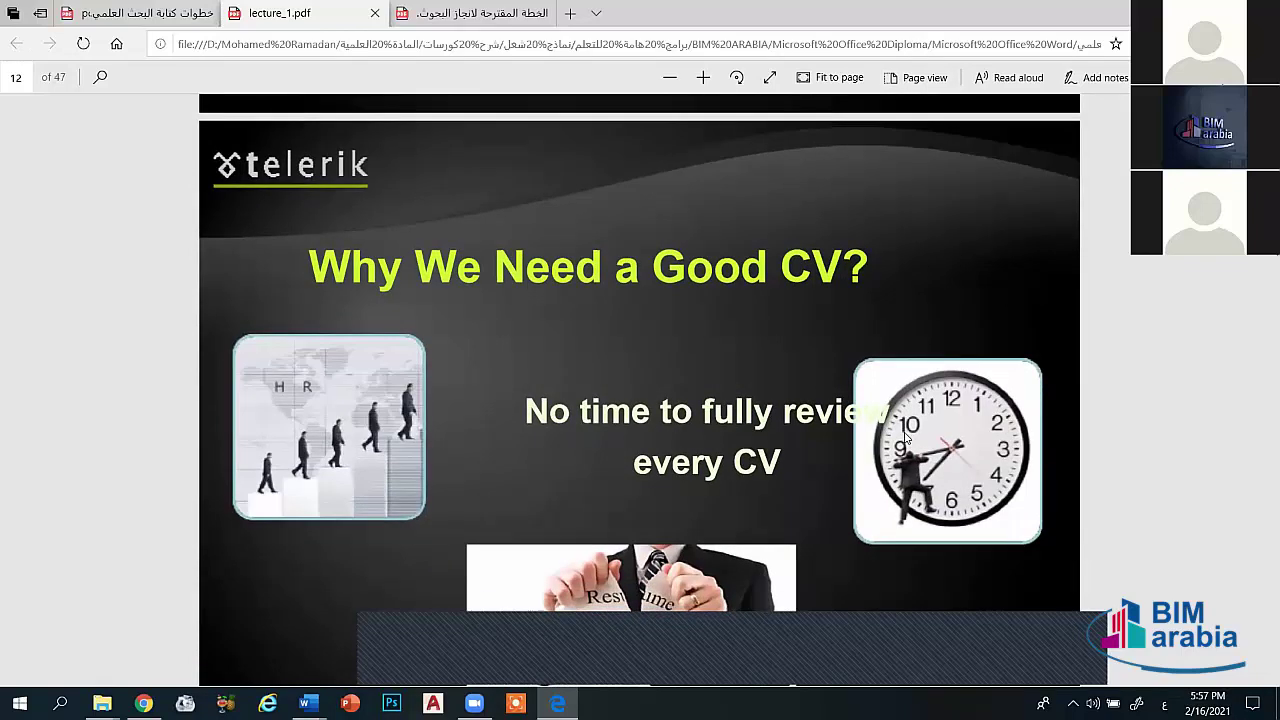
{"action": "scroll", "coordinate": [905, 438], "scroll_direction": "down", "scroll_amount": 1}
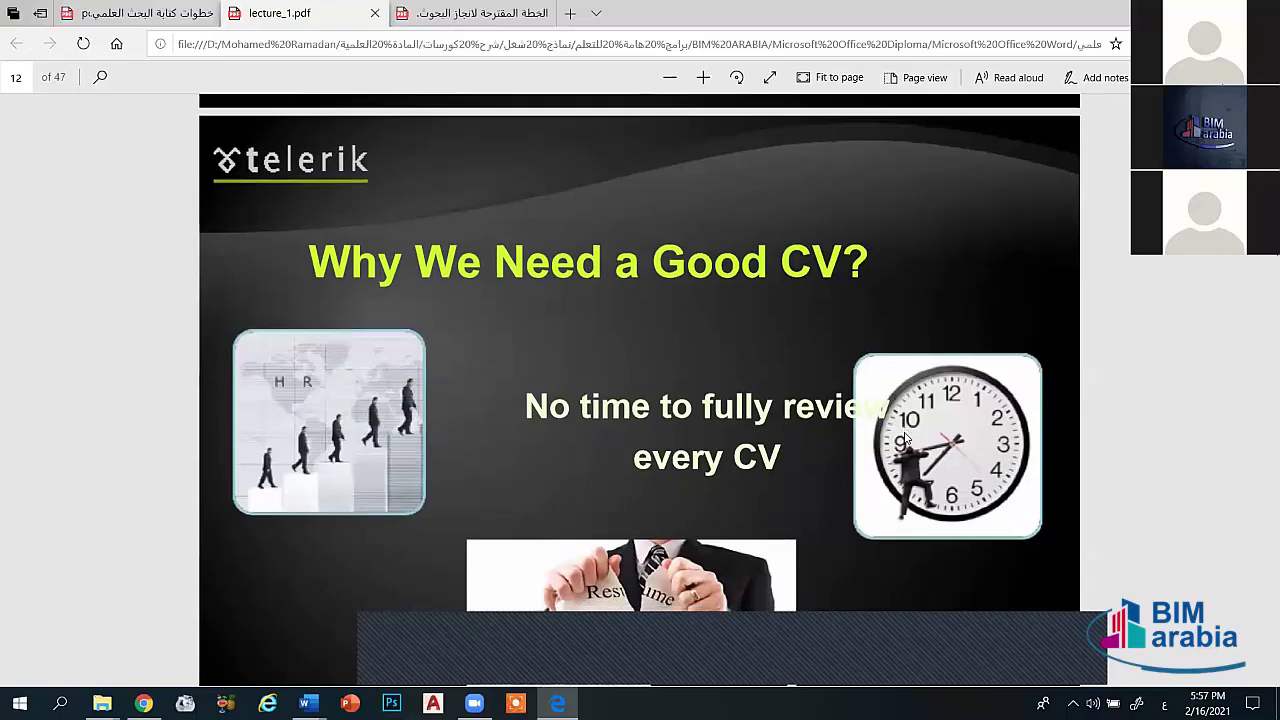
{"action": "scroll", "coordinate": [905, 438], "scroll_direction": "down", "scroll_amount": 2}
{"action": "scroll", "coordinate": [905, 438], "scroll_direction": "down", "scroll_amount": 4}
{"action": "scroll", "coordinate": [905, 438], "scroll_direction": "down", "scroll_amount": 2}
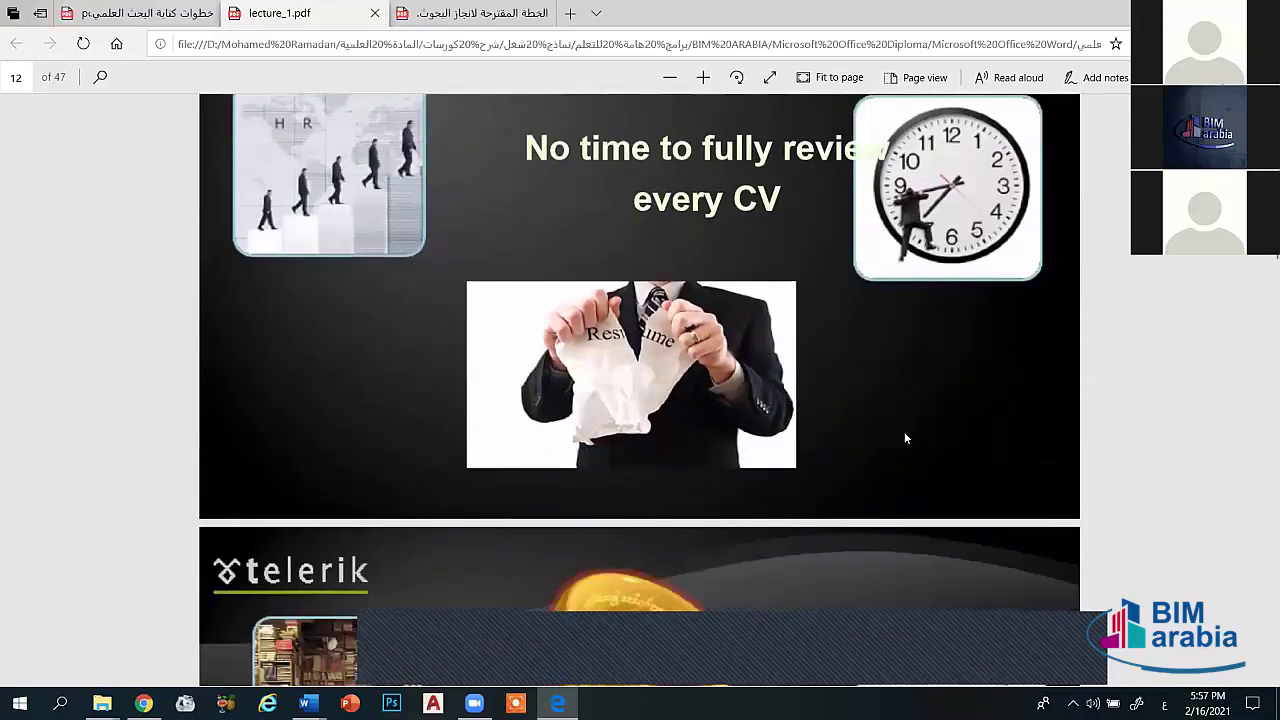
{"action": "scroll", "coordinate": [905, 438], "scroll_direction": "down", "scroll_amount": 3}
{"action": "scroll", "coordinate": [905, 438], "scroll_direction": "down", "scroll_amount": 2}
{"action": "scroll", "coordinate": [905, 438], "scroll_direction": "down", "scroll_amount": 3}
Step: Scroll through pages 13 and 14 to page 15, 'The Success Strategy?' key image
{"action": "scroll", "coordinate": [905, 438], "scroll_direction": "down", "scroll_amount": 1}
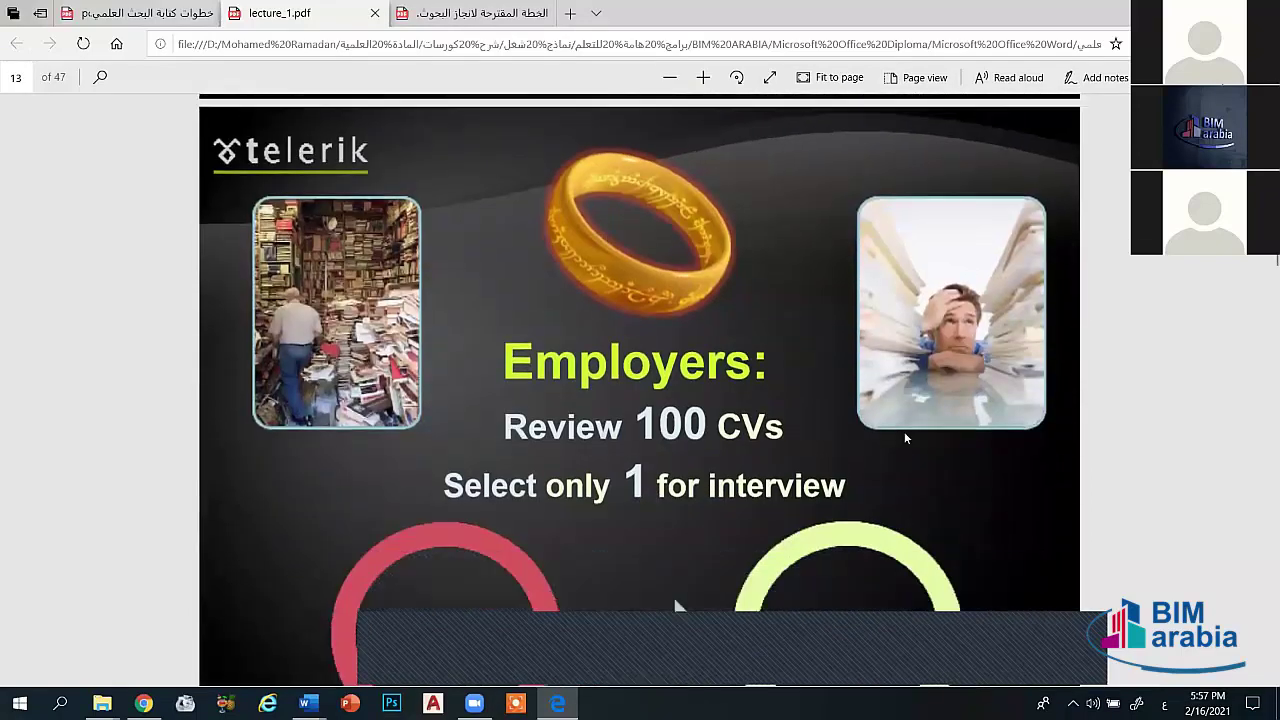
{"action": "scroll", "coordinate": [905, 438], "scroll_direction": "down", "scroll_amount": 1}
{"action": "scroll", "coordinate": [905, 438], "scroll_direction": "down", "scroll_amount": 1}
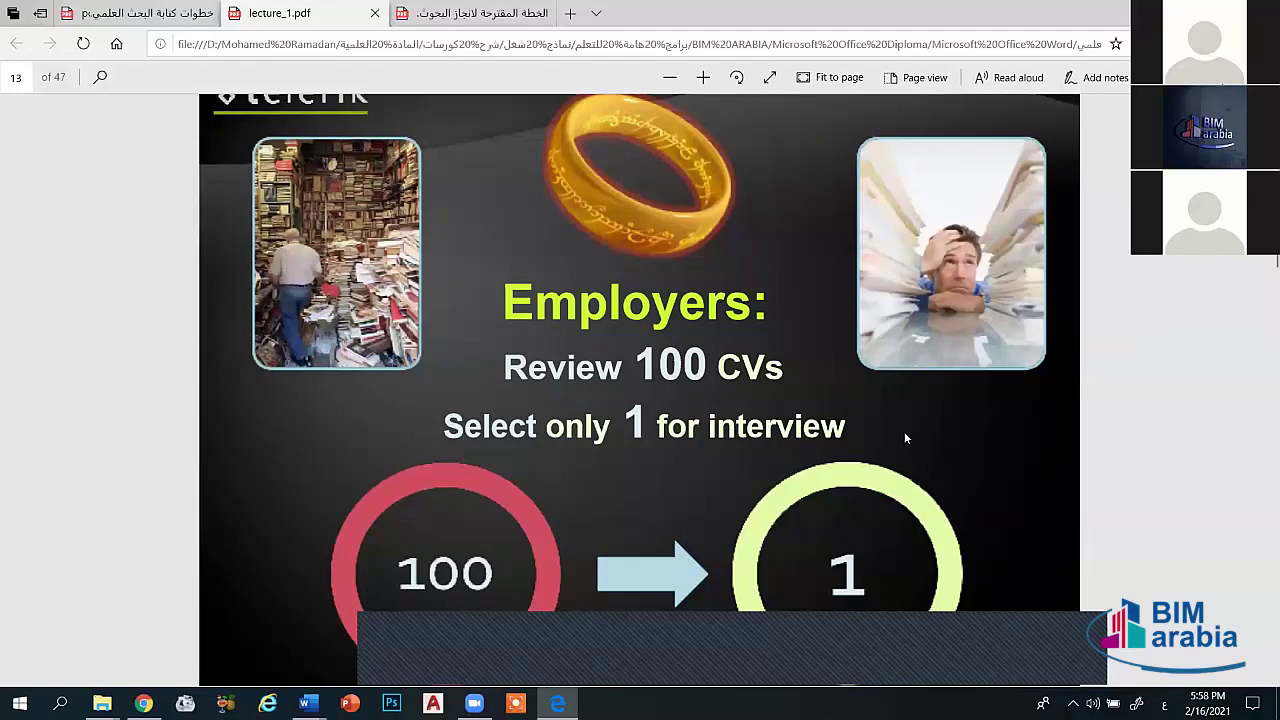
{"action": "scroll", "coordinate": [905, 438], "scroll_direction": "down", "scroll_amount": 4}
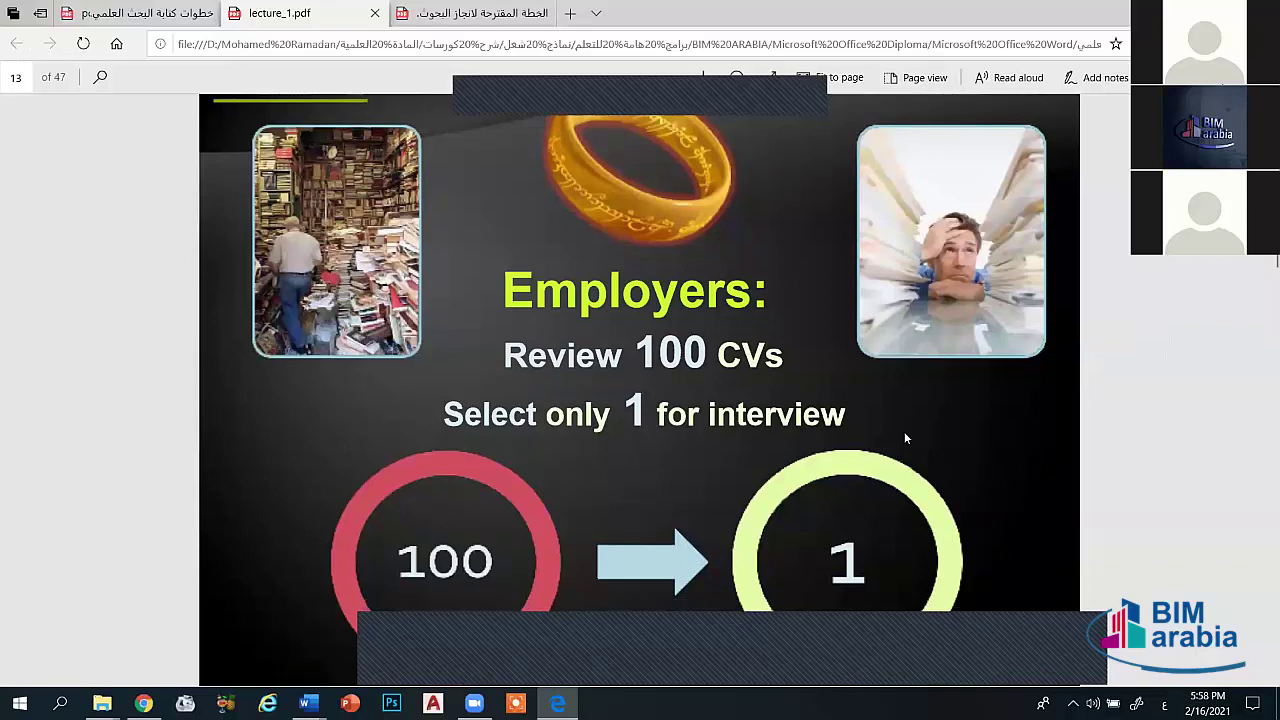
{"action": "scroll", "coordinate": [904, 437], "scroll_direction": "down", "scroll_amount": 1}
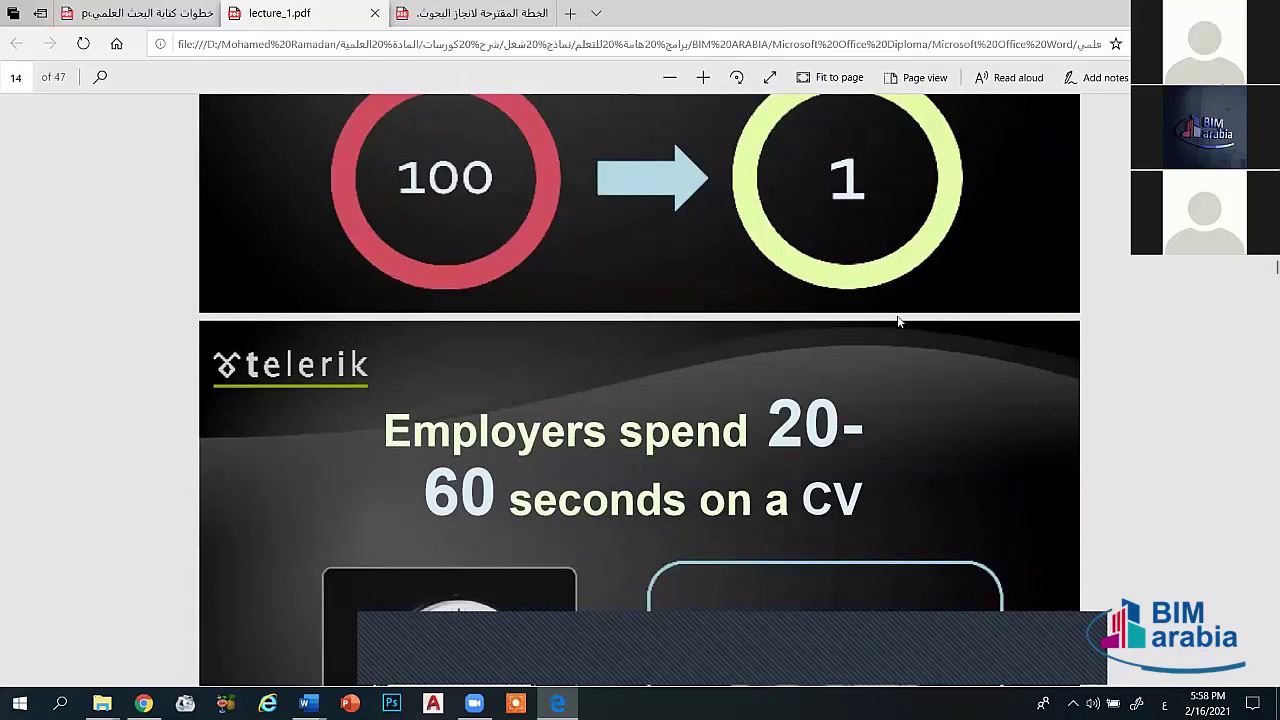
{"action": "scroll", "coordinate": [897, 322], "scroll_direction": "down", "scroll_amount": 1}
{"action": "scroll", "coordinate": [897, 322], "scroll_direction": "down", "scroll_amount": 1}
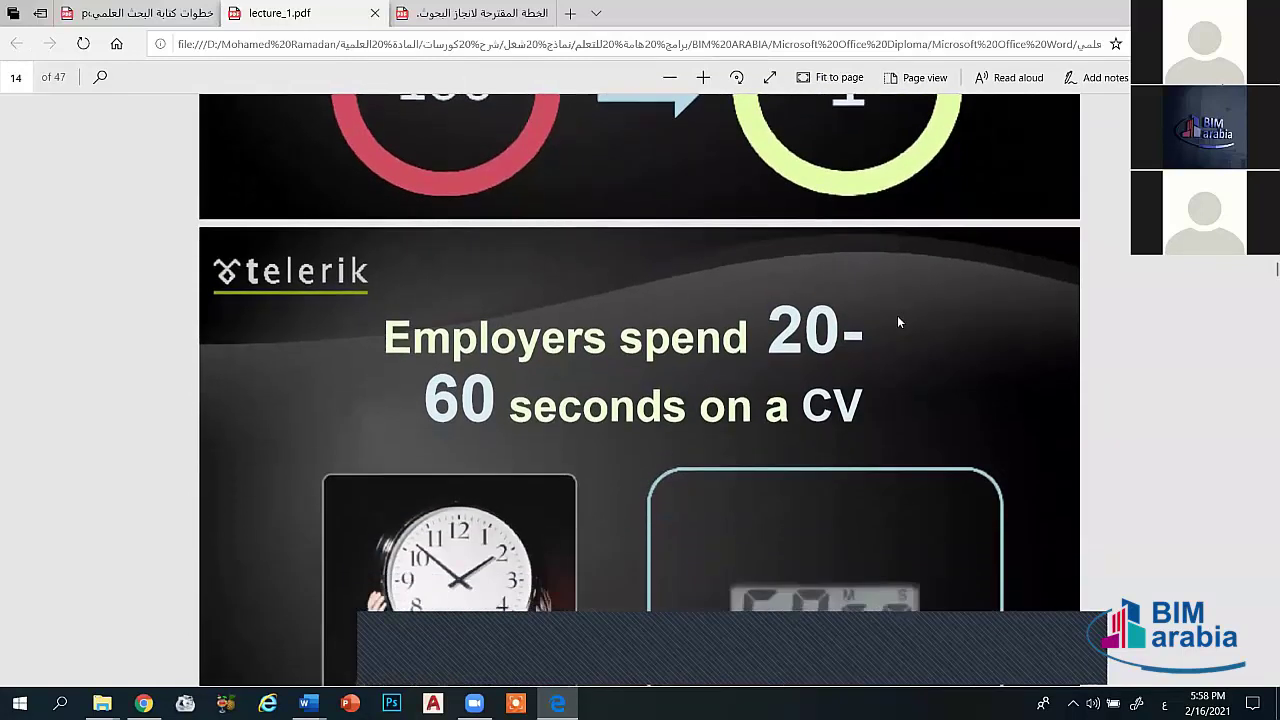
{"action": "scroll", "coordinate": [897, 322], "scroll_direction": "down", "scroll_amount": 1}
{"action": "scroll", "coordinate": [897, 322], "scroll_direction": "down", "scroll_amount": 1}
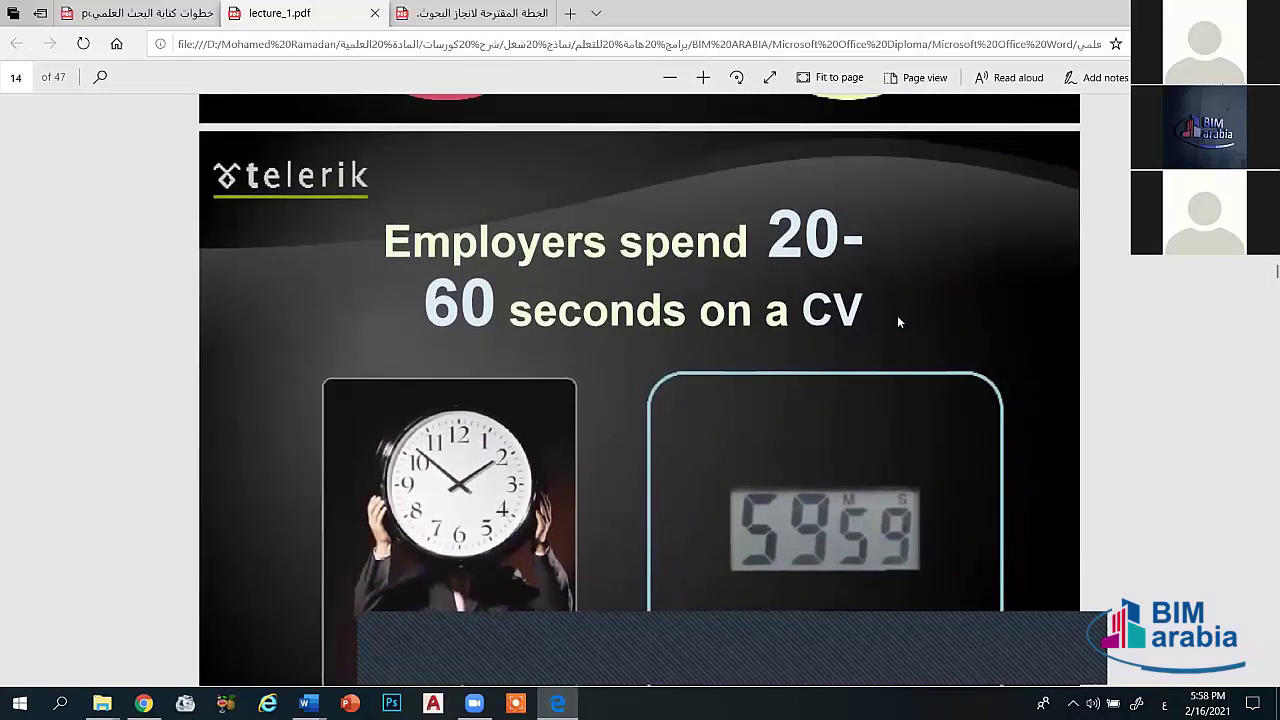
{"action": "scroll", "coordinate": [897, 322], "scroll_direction": "down", "scroll_amount": 1}
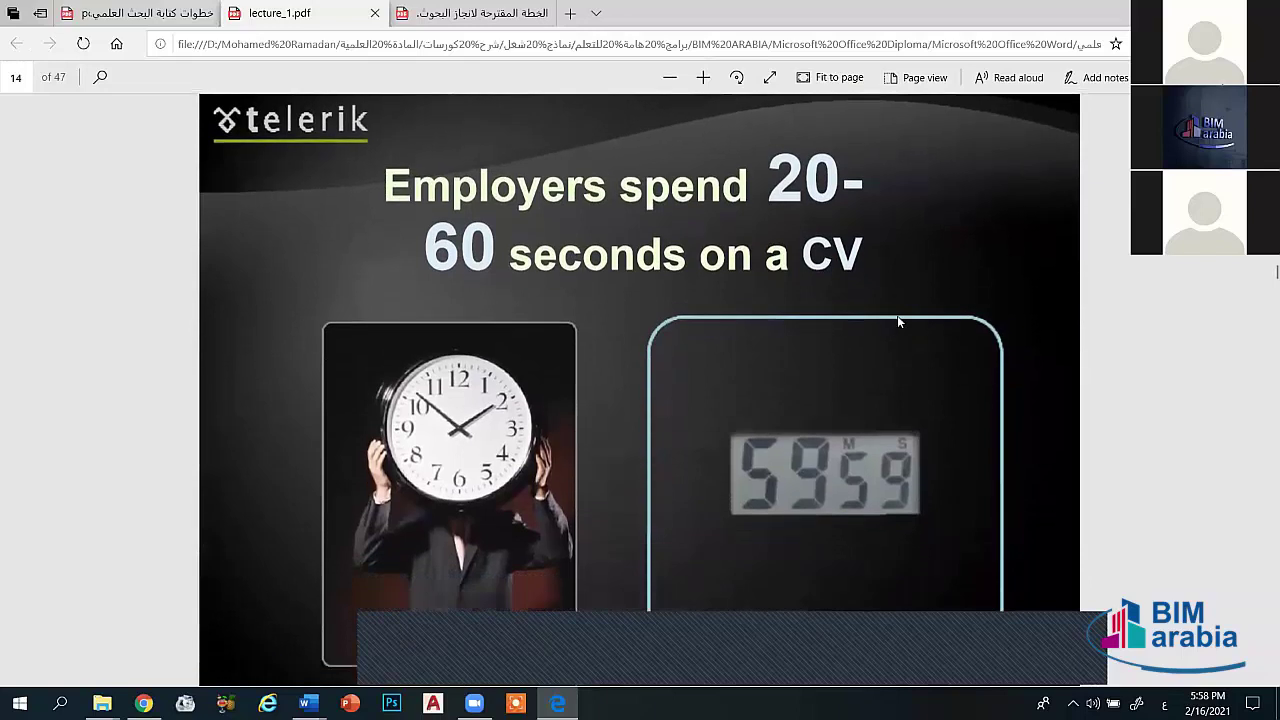
{"action": "scroll", "coordinate": [897, 322], "scroll_direction": "down", "scroll_amount": 1}
{"action": "scroll", "coordinate": [897, 322], "scroll_direction": "down", "scroll_amount": 1}
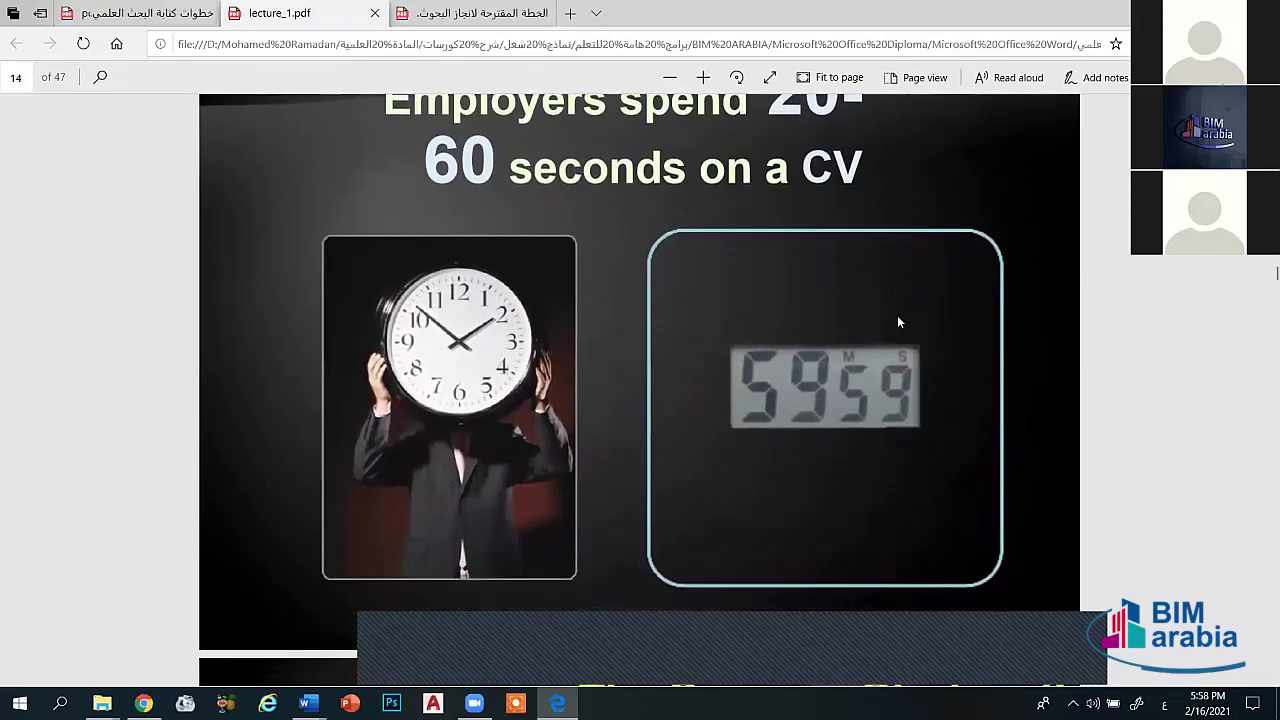
{"action": "scroll", "coordinate": [897, 322], "scroll_direction": "down", "scroll_amount": 1}
{"action": "scroll", "coordinate": [897, 322], "scroll_direction": "down", "scroll_amount": 1}
{"action": "scroll", "coordinate": [897, 322], "scroll_direction": "down", "scroll_amount": 1}
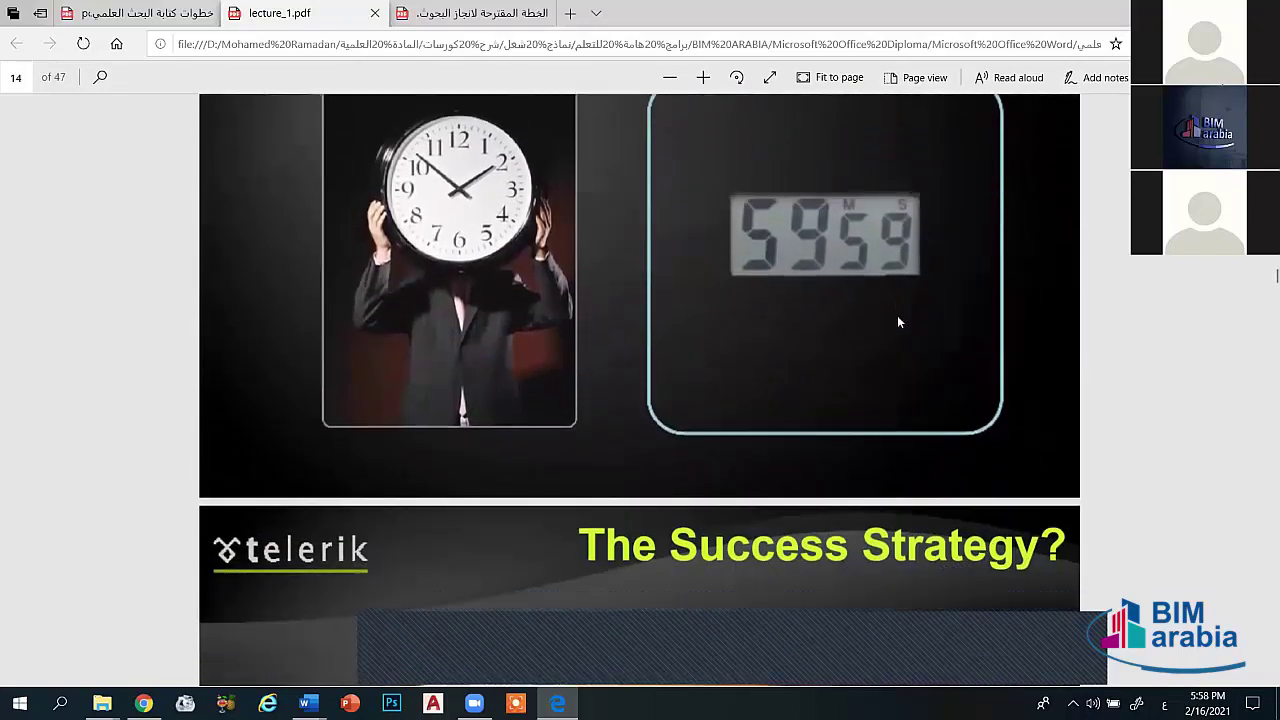
{"action": "scroll", "coordinate": [897, 322], "scroll_direction": "down", "scroll_amount": 2}
{"action": "scroll", "coordinate": [897, 322], "scroll_direction": "down", "scroll_amount": 2}
{"action": "scroll", "coordinate": [897, 322], "scroll_direction": "down", "scroll_amount": 3}
Step: Scroll lecture_1.pdf from page 15 to page 16, the 'Be unique' slide
{"action": "scroll", "coordinate": [897, 322], "scroll_direction": "down", "scroll_amount": 2}
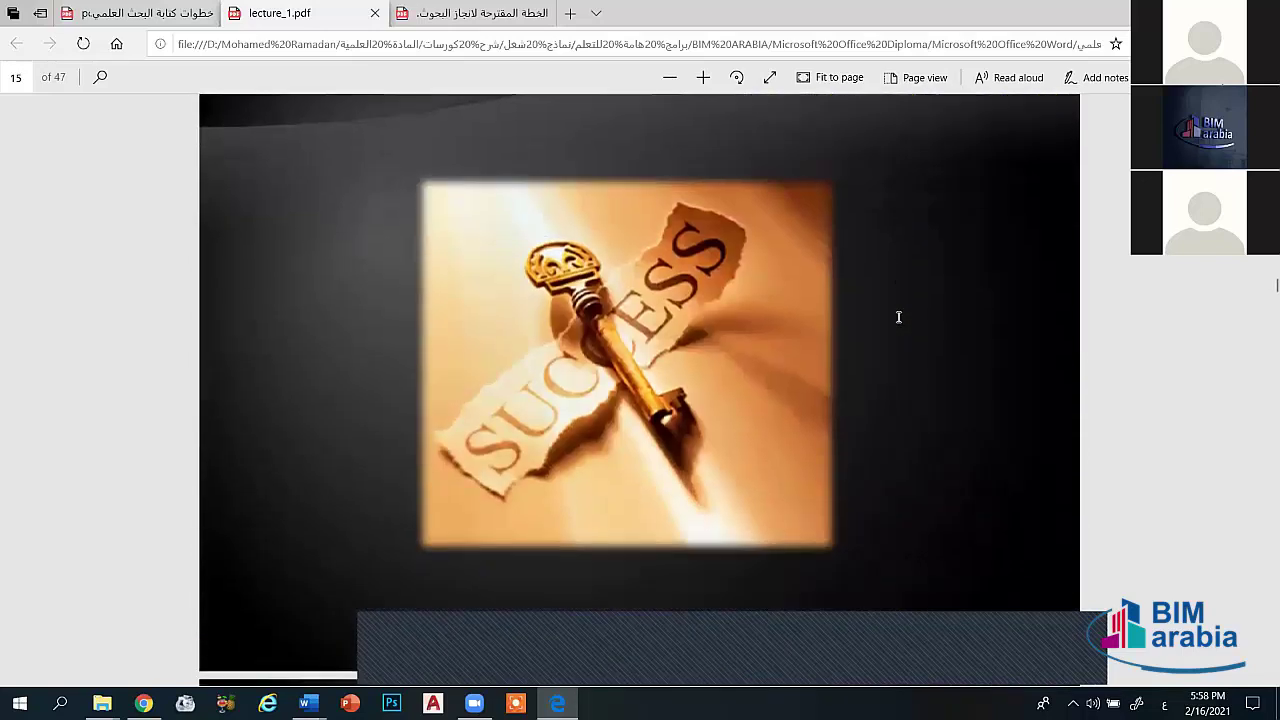
{"action": "scroll", "coordinate": [898, 317], "scroll_direction": "down", "scroll_amount": 2}
{"action": "scroll", "coordinate": [898, 317], "scroll_direction": "down", "scroll_amount": 1}
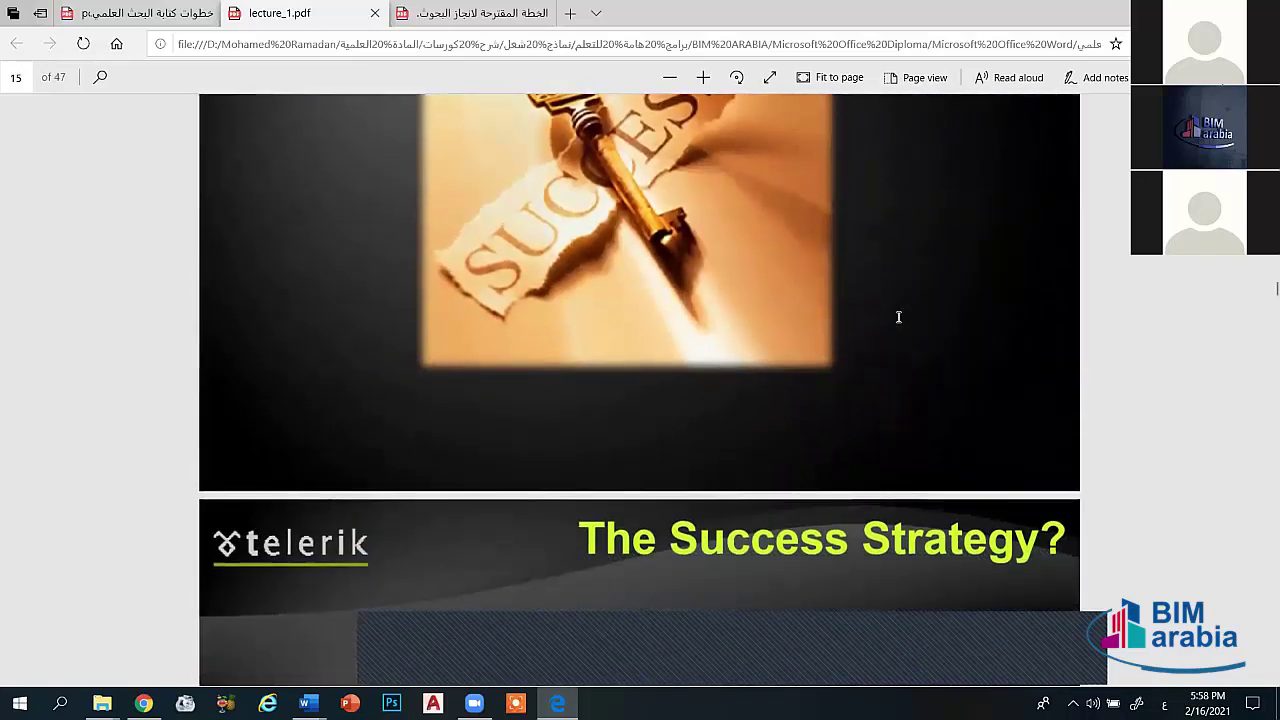
{"action": "scroll", "coordinate": [898, 317], "scroll_direction": "up", "scroll_amount": 1}
{"action": "scroll", "coordinate": [898, 317], "scroll_direction": "down", "scroll_amount": 5}
{"action": "scroll", "coordinate": [898, 317], "scroll_direction": "up", "scroll_amount": 1}
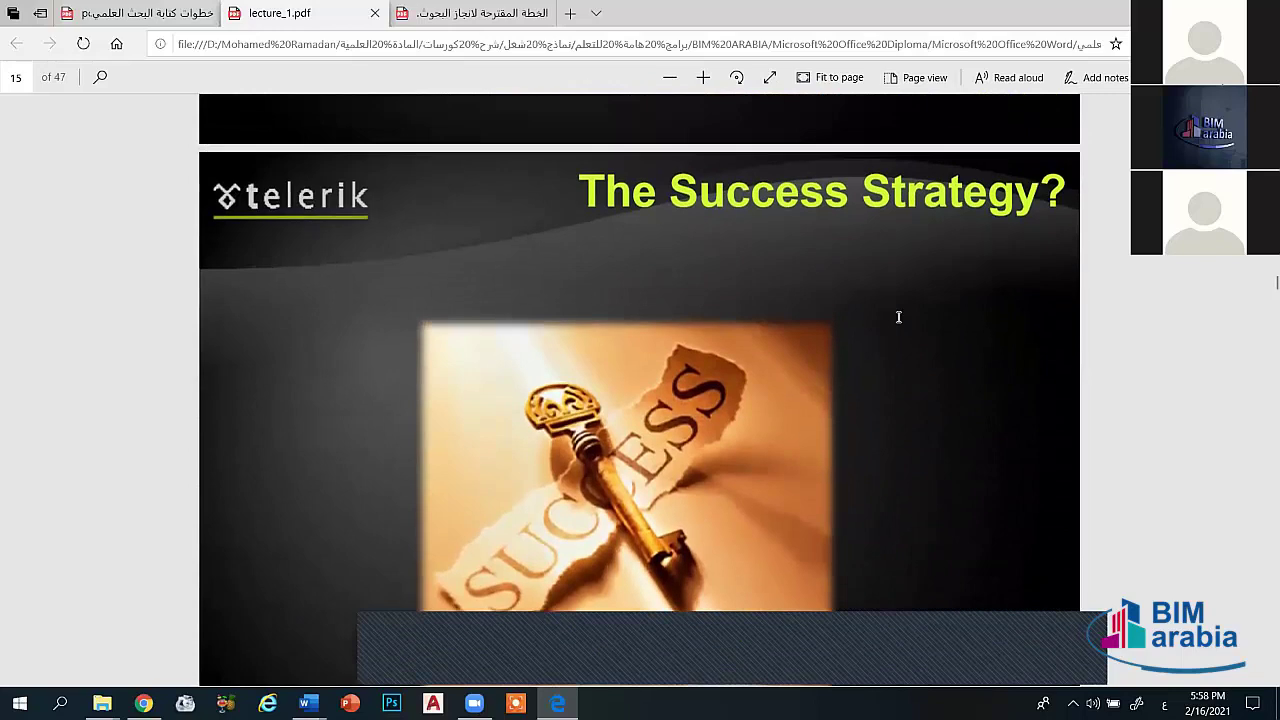
{"action": "scroll", "coordinate": [898, 317], "scroll_direction": "down", "scroll_amount": 1}
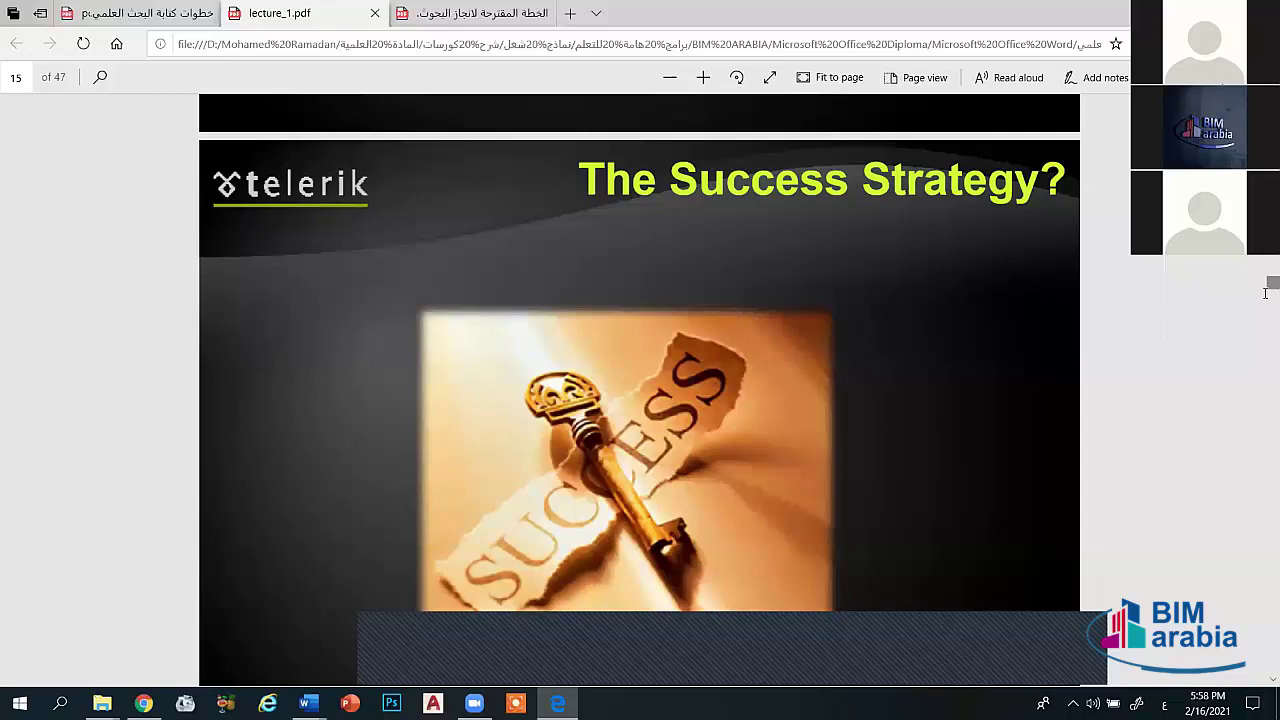
{"action": "scroll", "coordinate": [594, 270], "scroll_direction": "down", "scroll_amount": 4}
{"action": "scroll", "coordinate": [594, 270], "scroll_direction": "down", "scroll_amount": 3}
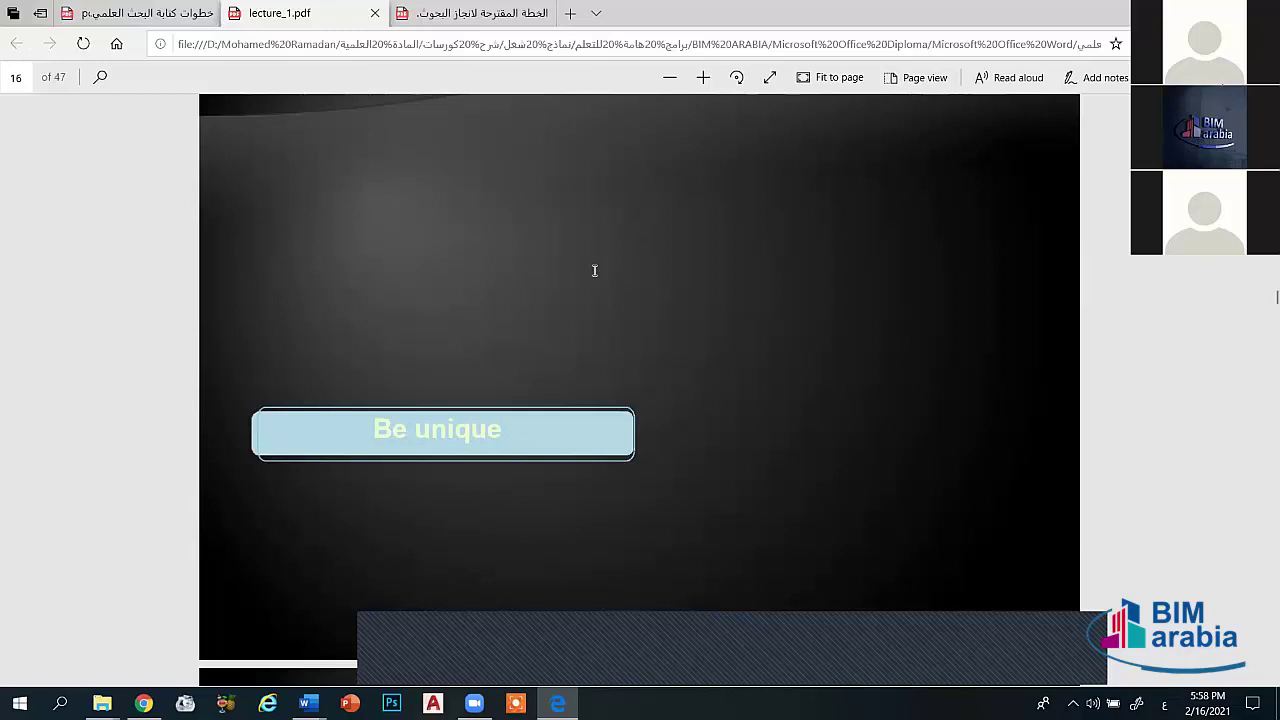
Step: Scroll lecture_1.pdf from page 20 past the 'Good presentation' staircase slide to page 22
{"action": "scroll", "coordinate": [594, 270], "scroll_direction": "down", "scroll_amount": 1}
{"action": "scroll", "coordinate": [594, 270], "scroll_direction": "down", "scroll_amount": 2}
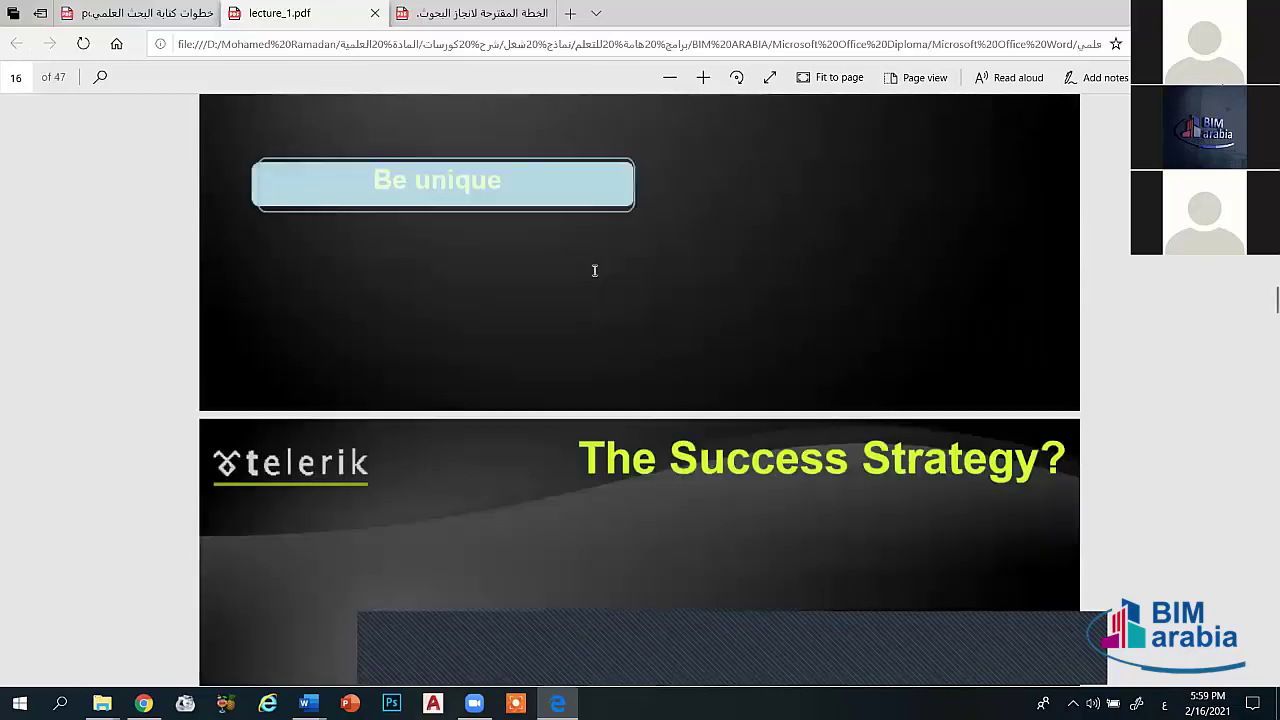
{"action": "scroll", "coordinate": [594, 270], "scroll_direction": "down", "scroll_amount": 3}
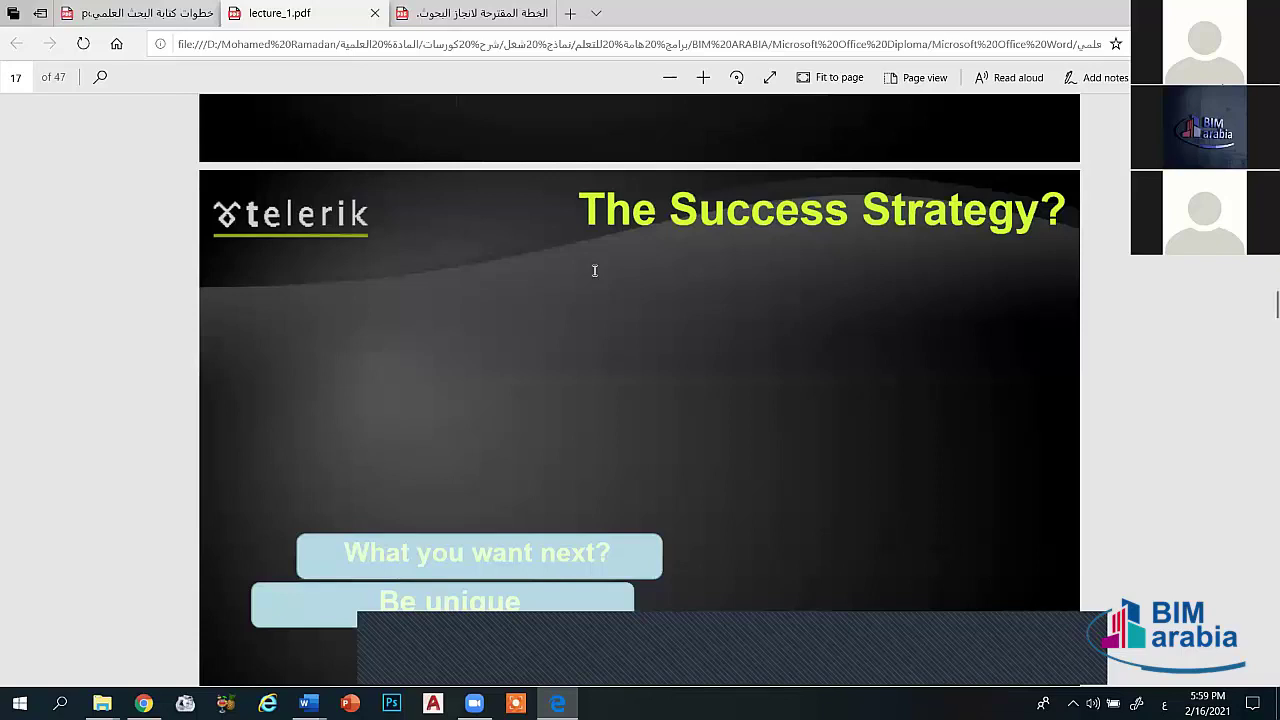
{"action": "scroll", "coordinate": [594, 270], "scroll_direction": "down", "scroll_amount": 1}
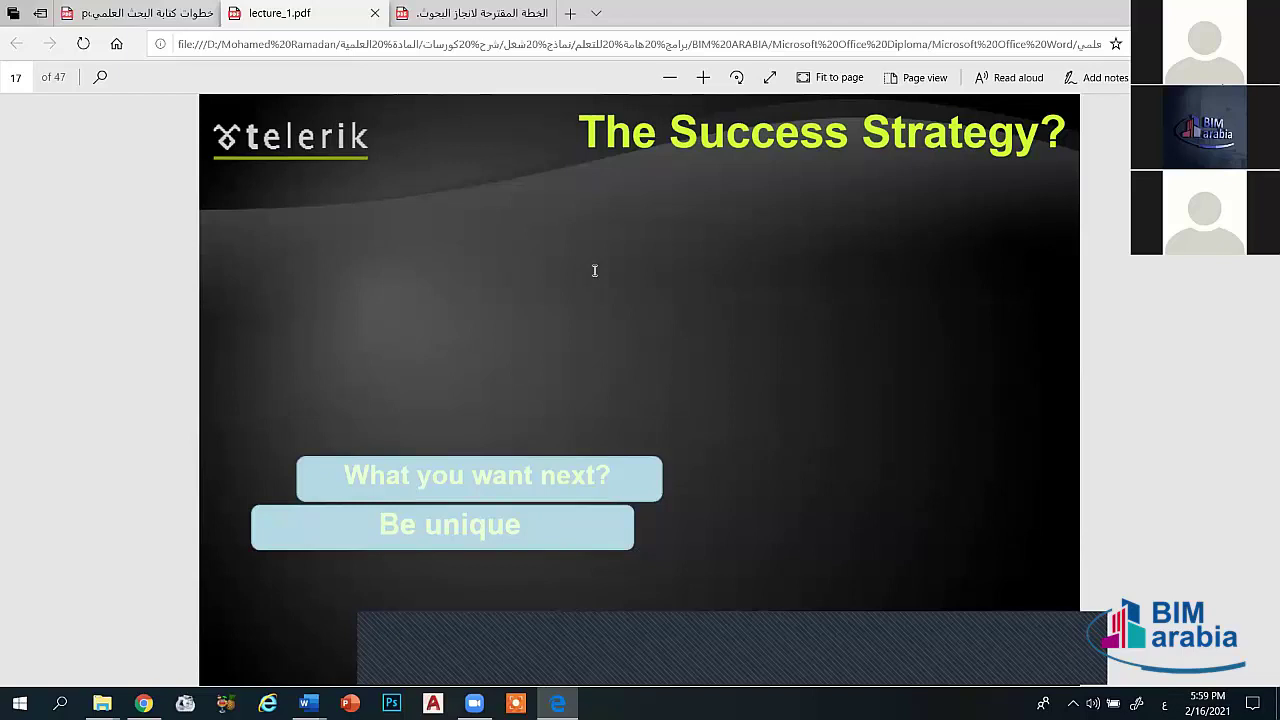
{"action": "scroll", "coordinate": [594, 270], "scroll_direction": "down", "scroll_amount": 1}
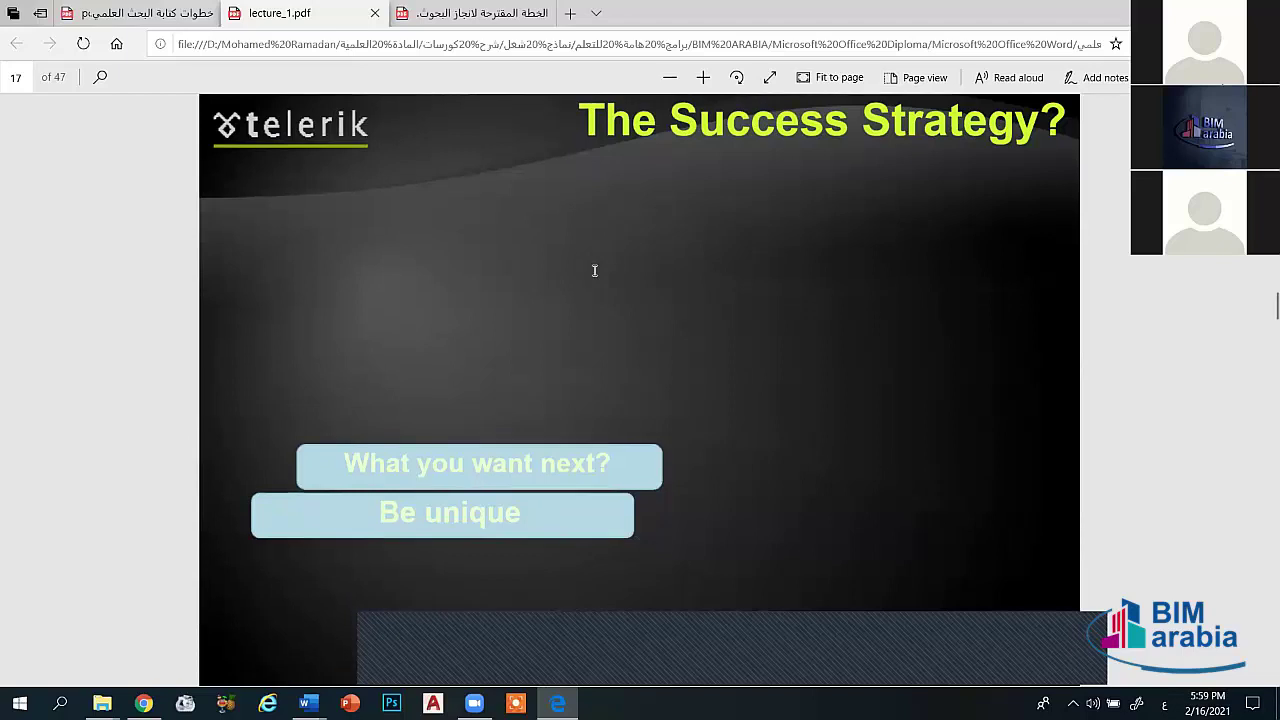
{"action": "scroll", "coordinate": [594, 270], "scroll_direction": "down", "scroll_amount": 2}
{"action": "scroll", "coordinate": [594, 270], "scroll_direction": "down", "scroll_amount": 2}
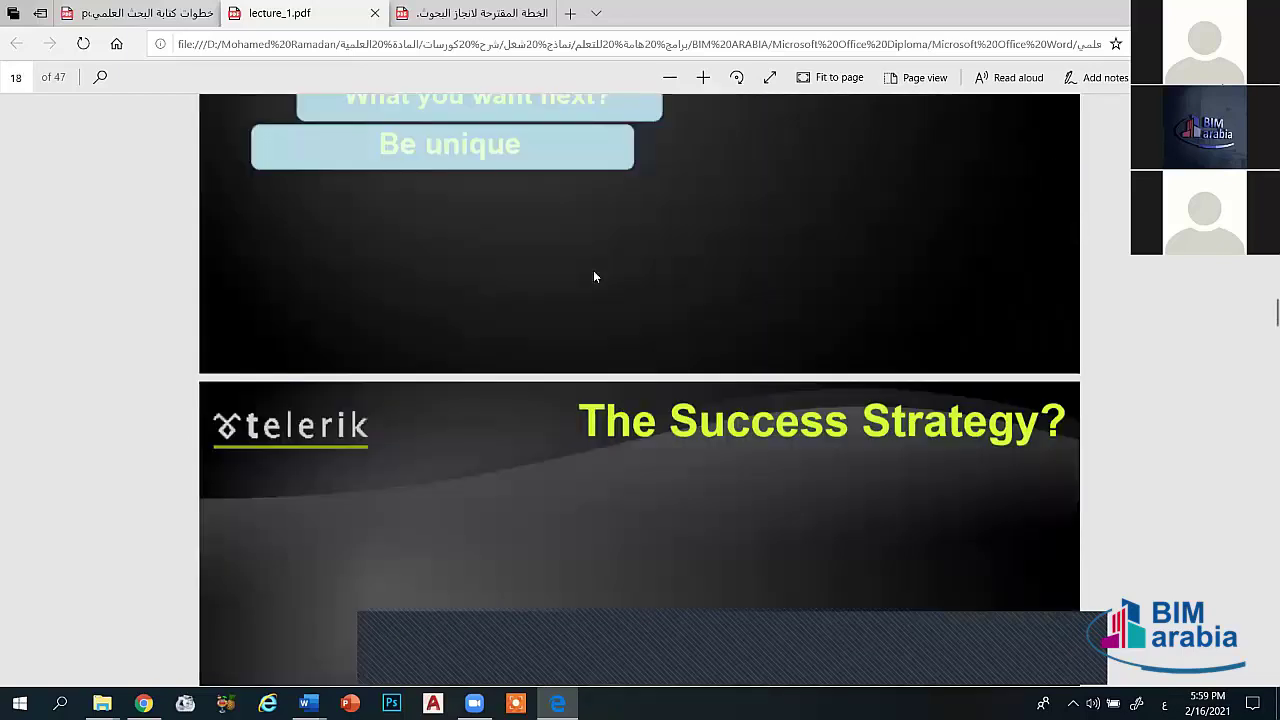
{"action": "scroll", "coordinate": [594, 277], "scroll_direction": "down", "scroll_amount": 2}
{"action": "scroll", "coordinate": [593, 277], "scroll_direction": "down", "scroll_amount": 1}
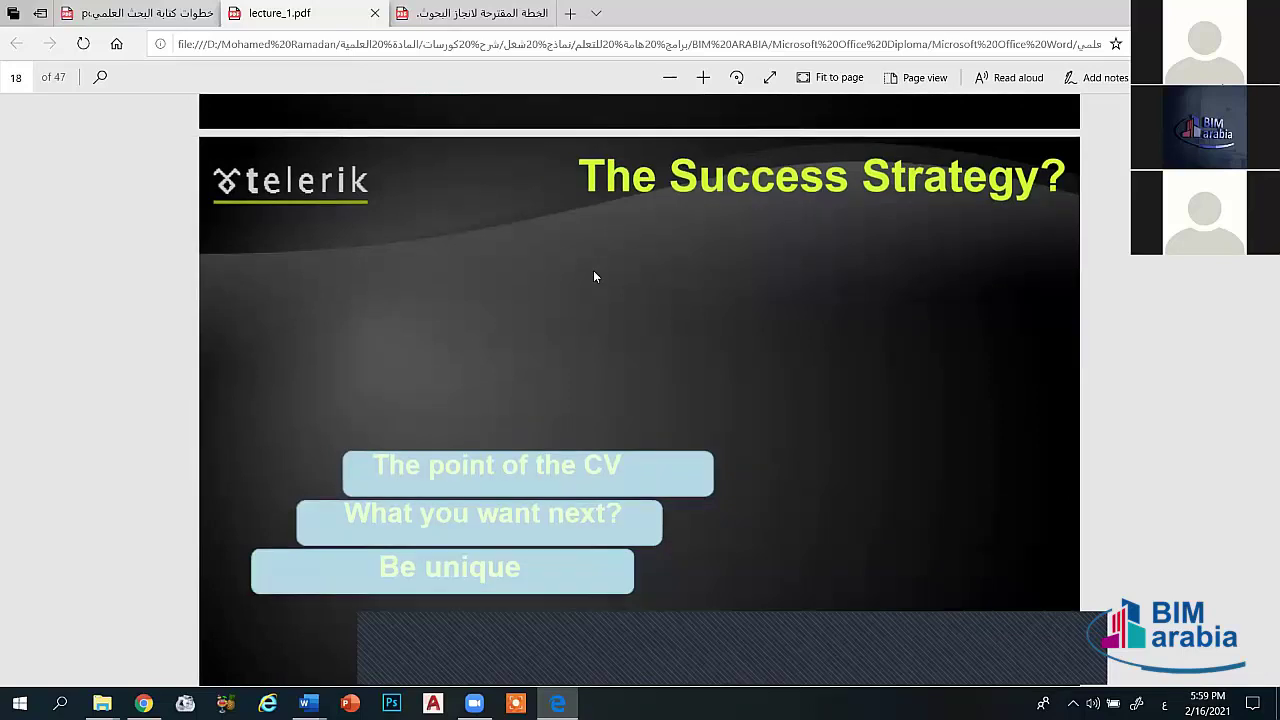
{"action": "scroll", "coordinate": [594, 277], "scroll_direction": "down", "scroll_amount": 3}
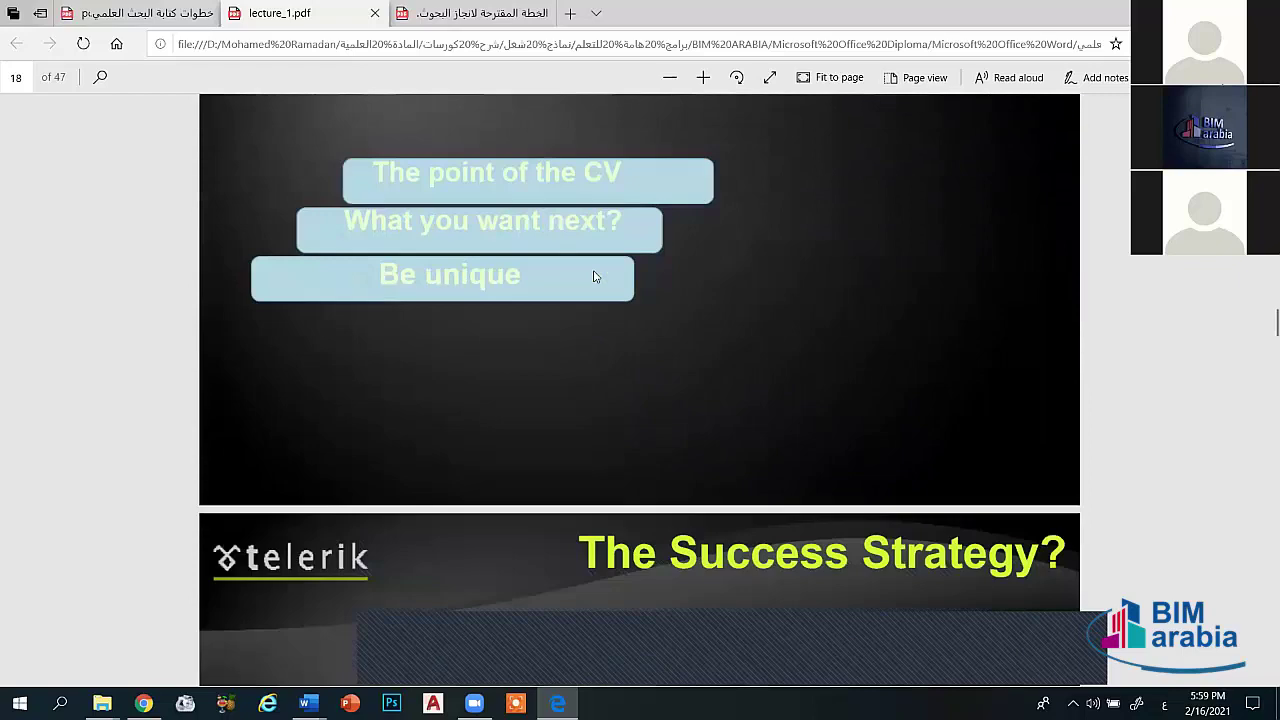
{"action": "scroll", "coordinate": [593, 277], "scroll_direction": "down", "scroll_amount": 3}
{"action": "scroll", "coordinate": [594, 270], "scroll_direction": "down", "scroll_amount": 1}
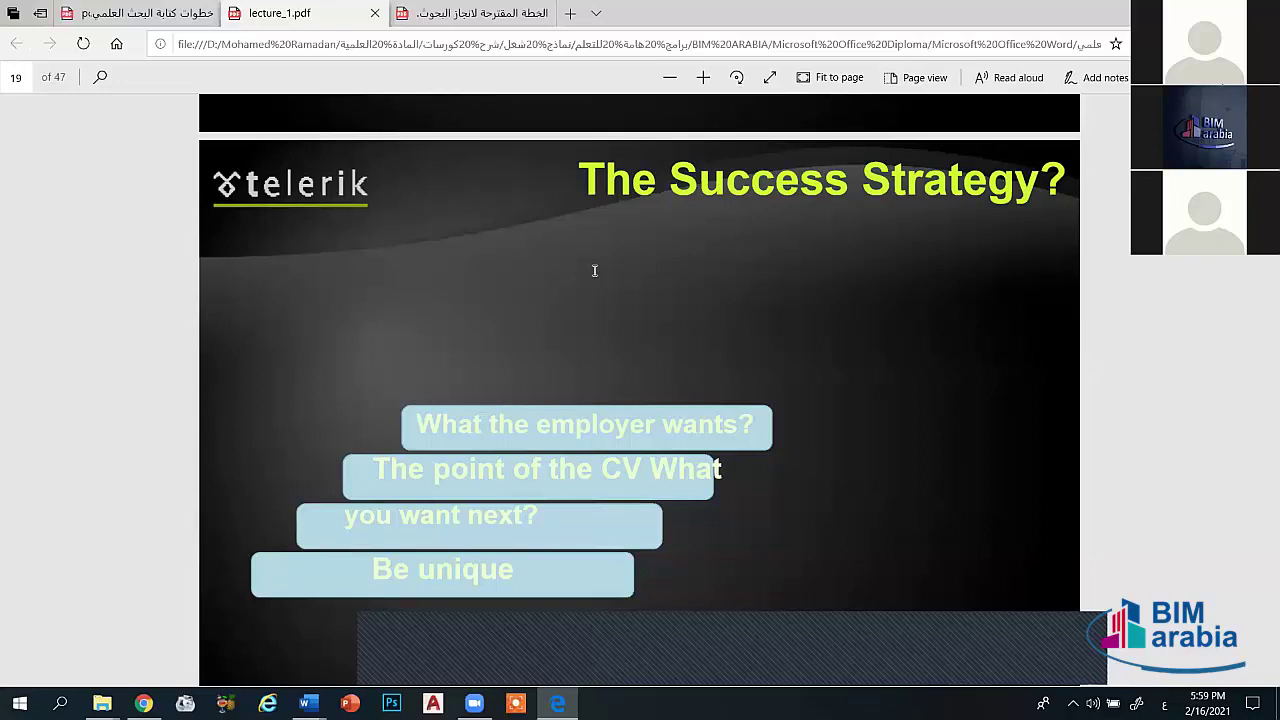
{"action": "scroll", "coordinate": [594, 270], "scroll_direction": "down", "scroll_amount": 1}
{"action": "scroll", "coordinate": [594, 270], "scroll_direction": "down", "scroll_amount": 2}
{"action": "scroll", "coordinate": [594, 270], "scroll_direction": "down", "scroll_amount": 1}
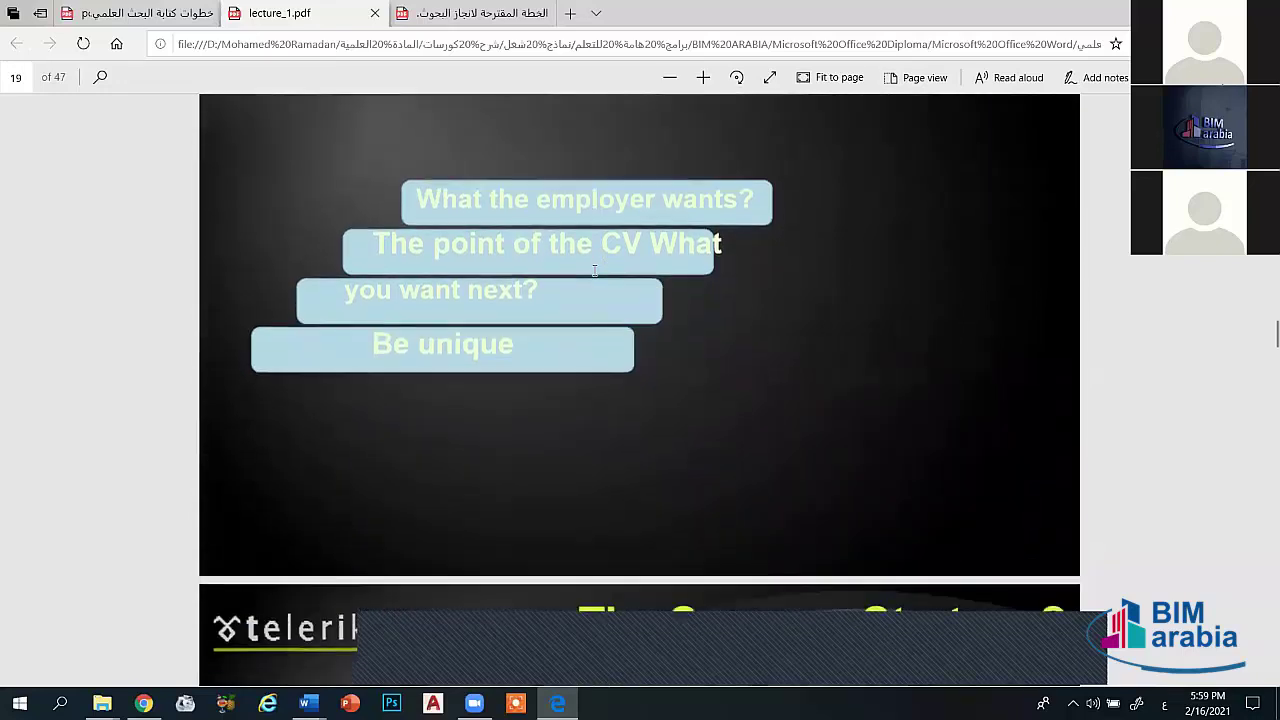
{"action": "scroll", "coordinate": [594, 270], "scroll_direction": "down", "scroll_amount": 2}
{"action": "scroll", "coordinate": [594, 270], "scroll_direction": "down", "scroll_amount": 2}
{"action": "scroll", "coordinate": [594, 270], "scroll_direction": "down", "scroll_amount": 1}
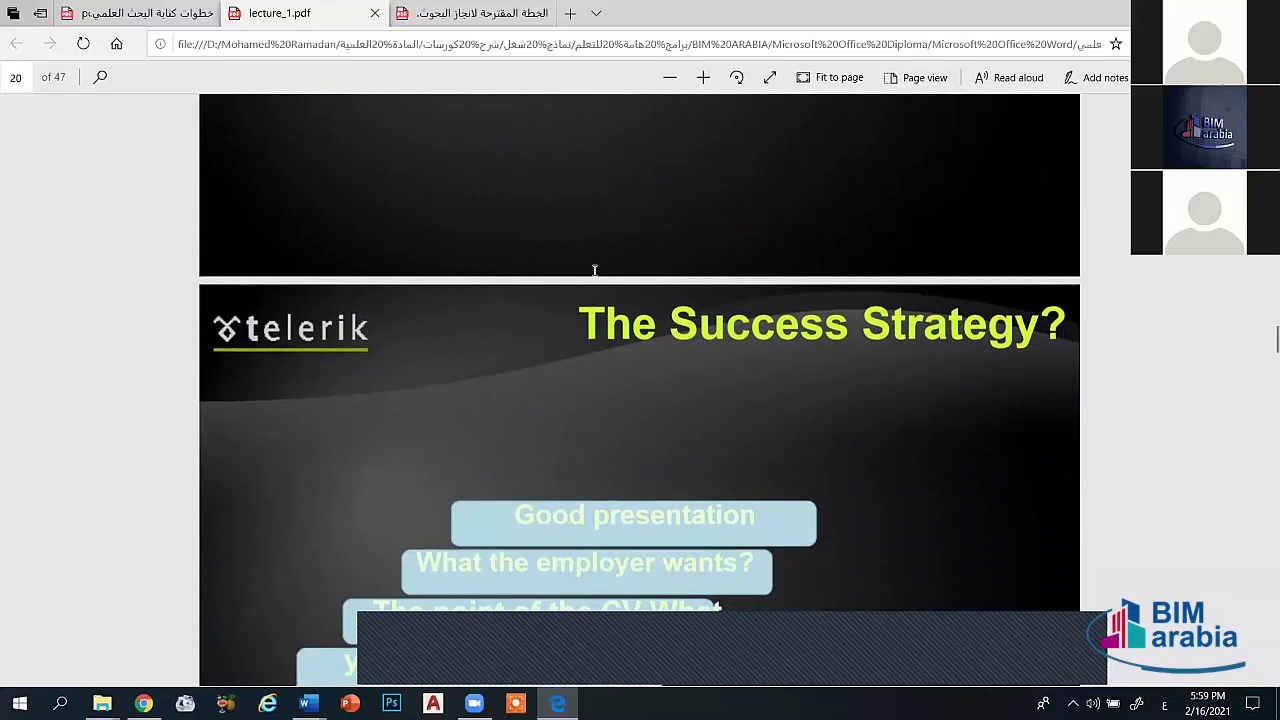
{"action": "scroll", "coordinate": [594, 270], "scroll_direction": "down", "scroll_amount": 2}
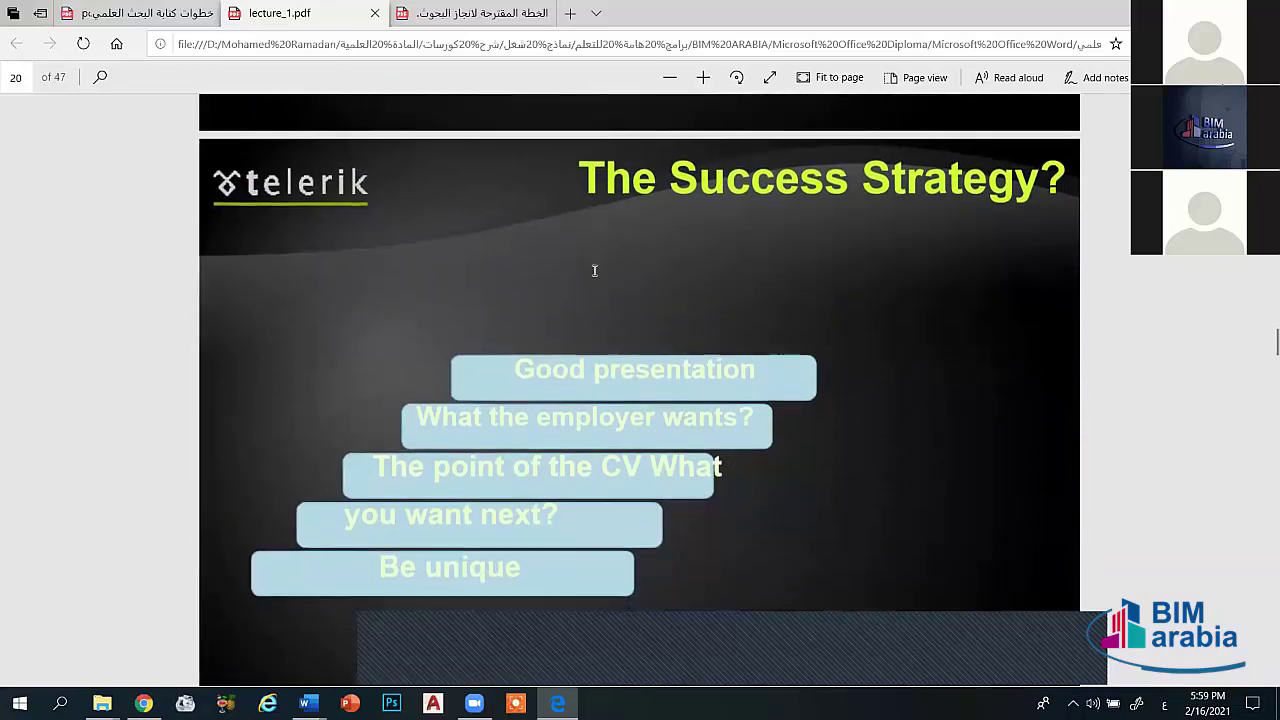
{"action": "scroll", "coordinate": [594, 270], "scroll_direction": "down", "scroll_amount": 1}
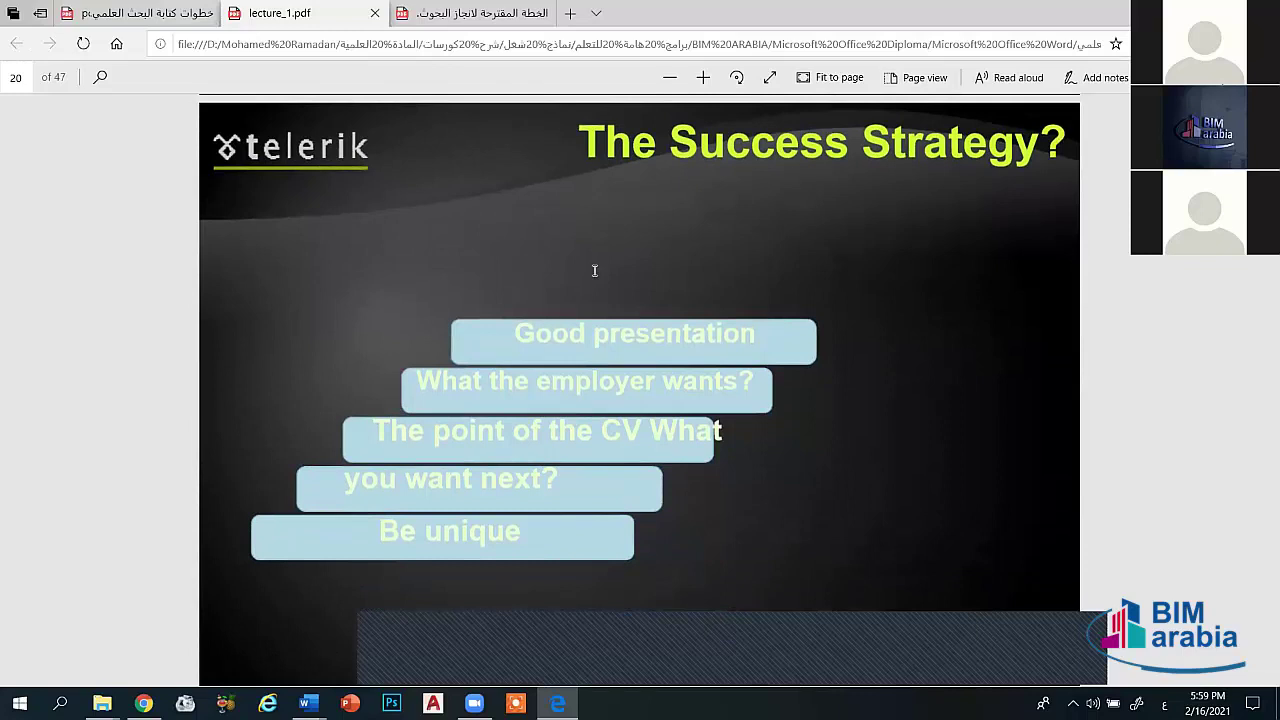
{"action": "scroll", "coordinate": [594, 270], "scroll_direction": "down", "scroll_amount": 1}
{"action": "scroll", "coordinate": [594, 270], "scroll_direction": "down", "scroll_amount": 2}
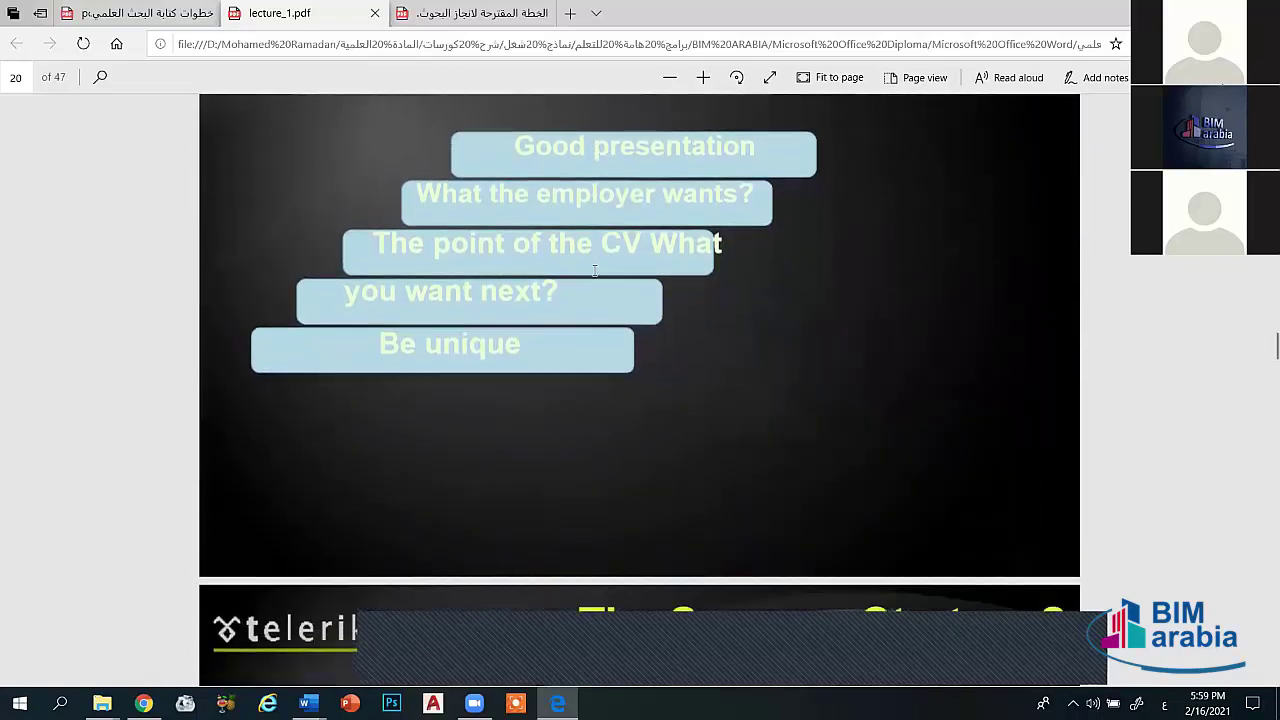
{"action": "scroll", "coordinate": [594, 270], "scroll_direction": "down", "scroll_amount": 1}
{"action": "scroll", "coordinate": [594, 270], "scroll_direction": "down", "scroll_amount": 1}
{"action": "scroll", "coordinate": [594, 270], "scroll_direction": "down", "scroll_amount": 2}
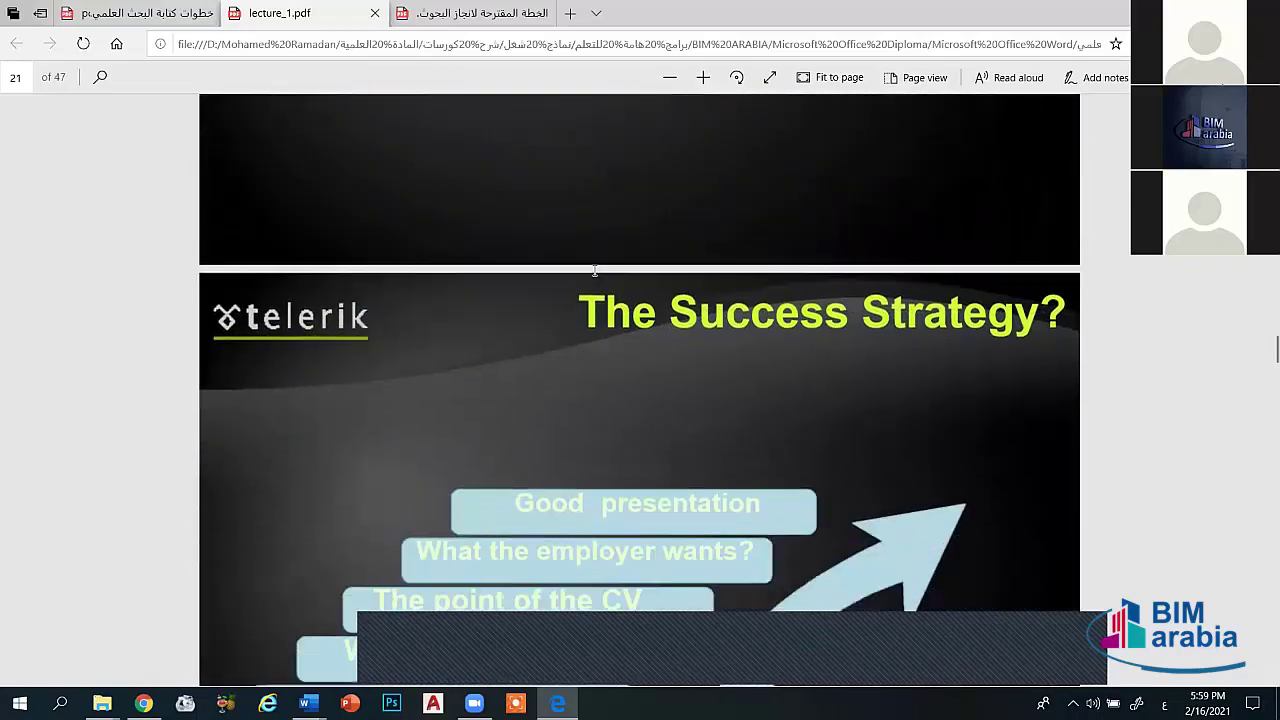
{"action": "scroll", "coordinate": [594, 270], "scroll_direction": "down", "scroll_amount": 1}
{"action": "scroll", "coordinate": [594, 270], "scroll_direction": "down", "scroll_amount": 1}
{"action": "scroll", "coordinate": [577, 270], "scroll_direction": "down", "scroll_amount": 2}
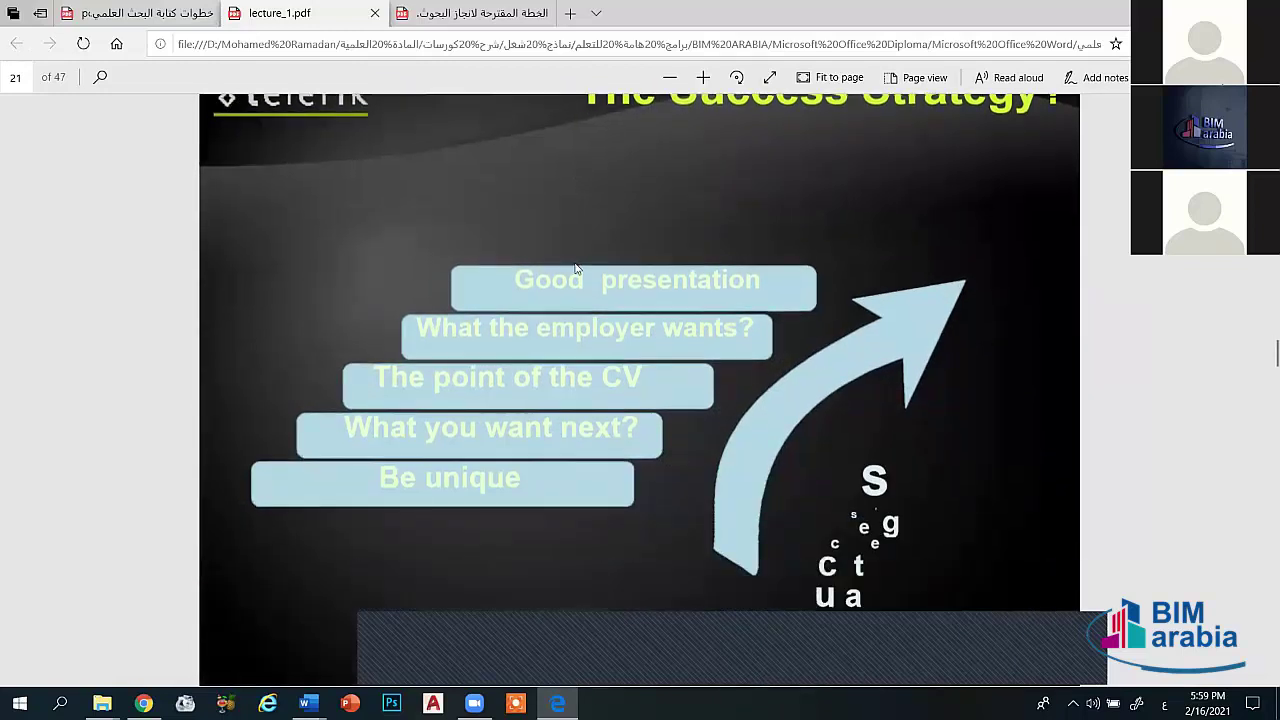
{"action": "scroll", "coordinate": [575, 268], "scroll_direction": "down", "scroll_amount": 1}
{"action": "scroll", "coordinate": [575, 268], "scroll_direction": "up", "scroll_amount": 1}
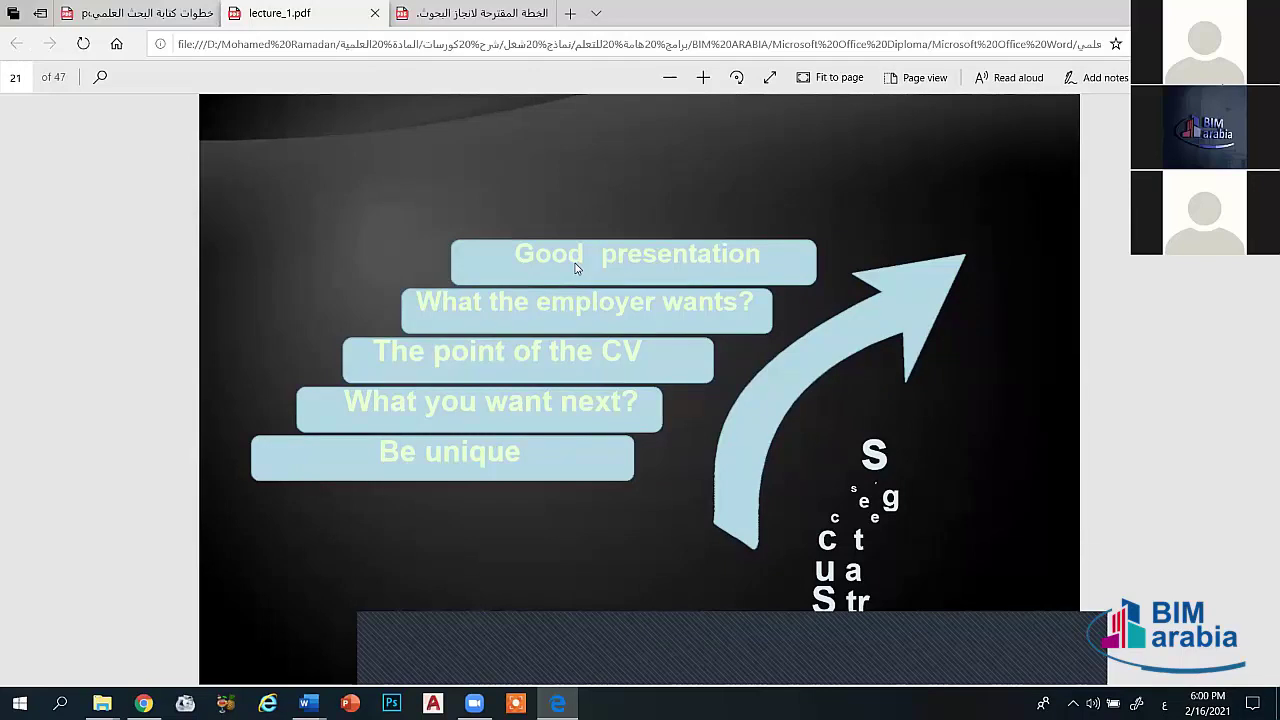
{"action": "scroll", "coordinate": [576, 267], "scroll_direction": "down", "scroll_amount": 1}
{"action": "scroll", "coordinate": [576, 267], "scroll_direction": "down", "scroll_amount": 1}
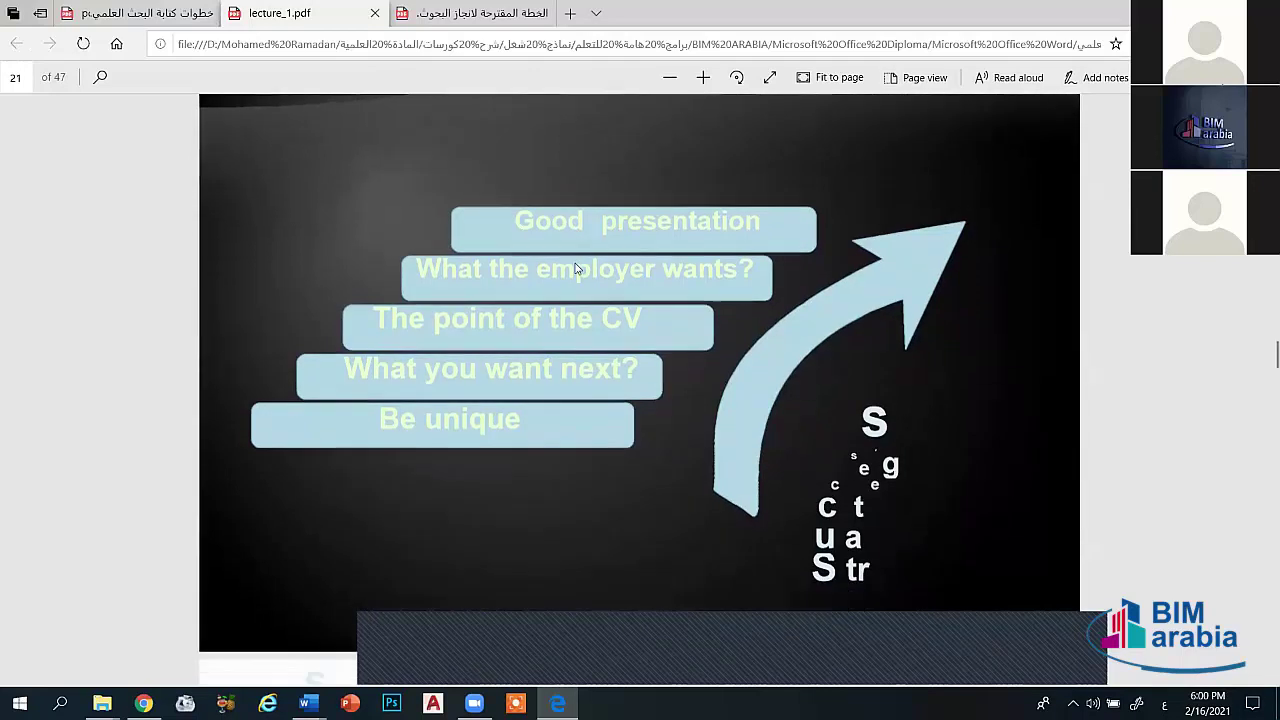
{"action": "scroll", "coordinate": [576, 267], "scroll_direction": "down", "scroll_amount": 1}
{"action": "scroll", "coordinate": [576, 267], "scroll_direction": "down", "scroll_amount": 1}
{"action": "scroll", "coordinate": [576, 268], "scroll_direction": "down", "scroll_amount": 2}
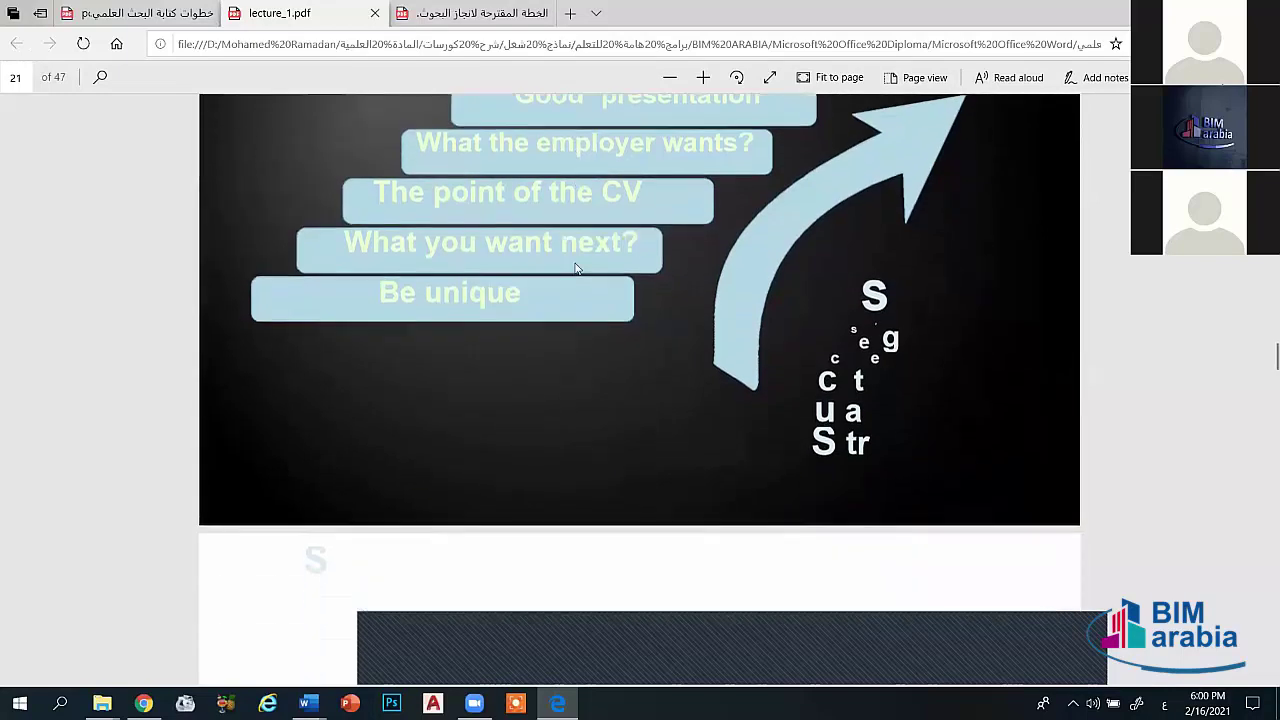
{"action": "scroll", "coordinate": [576, 268], "scroll_direction": "down", "scroll_amount": 2}
{"action": "scroll", "coordinate": [576, 268], "scroll_direction": "down", "scroll_amount": 2}
{"action": "scroll", "coordinate": [575, 268], "scroll_direction": "down", "scroll_amount": 2}
Step: Scroll through the Be Unique slides to page 25, showing 'Show creativeness' under 'Don't copy paste'
{"action": "scroll", "coordinate": [575, 268], "scroll_direction": "down", "scroll_amount": 2}
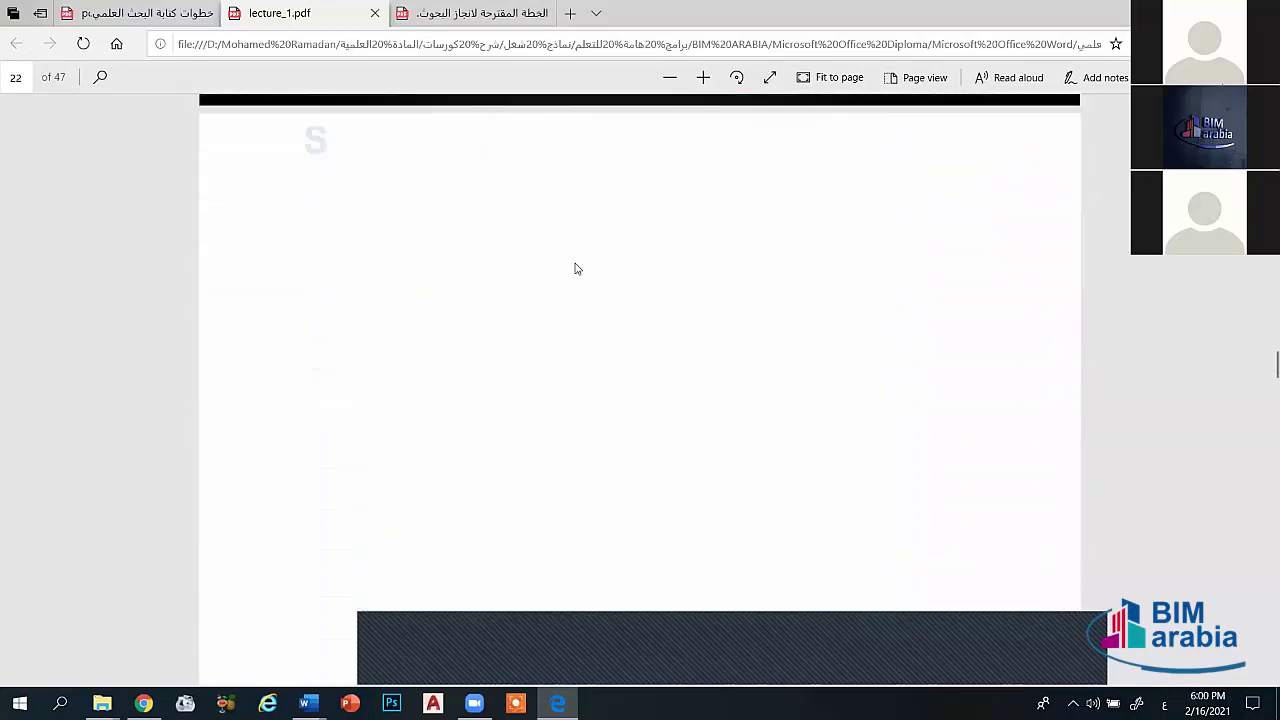
{"action": "scroll", "coordinate": [575, 268], "scroll_direction": "down", "scroll_amount": 2}
{"action": "scroll", "coordinate": [575, 268], "scroll_direction": "down", "scroll_amount": 1}
{"action": "scroll", "coordinate": [575, 268], "scroll_direction": "down", "scroll_amount": 2}
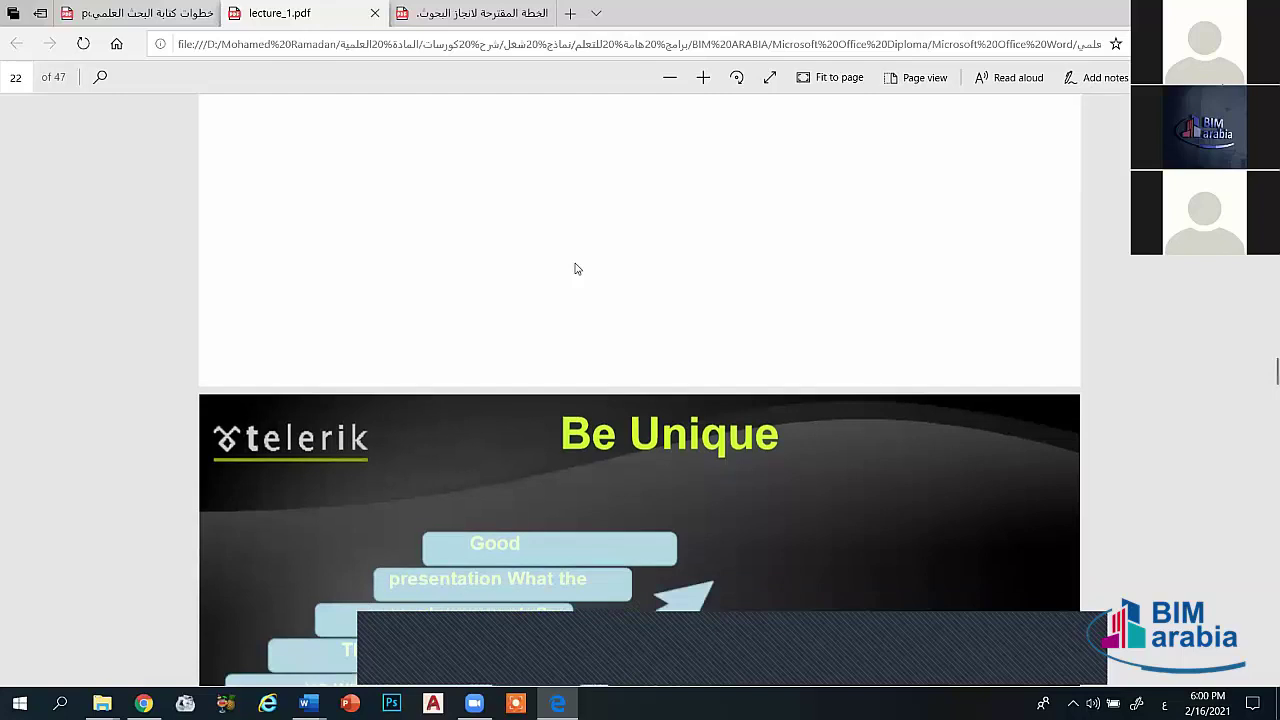
{"action": "scroll", "coordinate": [575, 268], "scroll_direction": "down", "scroll_amount": 1}
{"action": "scroll", "coordinate": [575, 268], "scroll_direction": "down", "scroll_amount": 1}
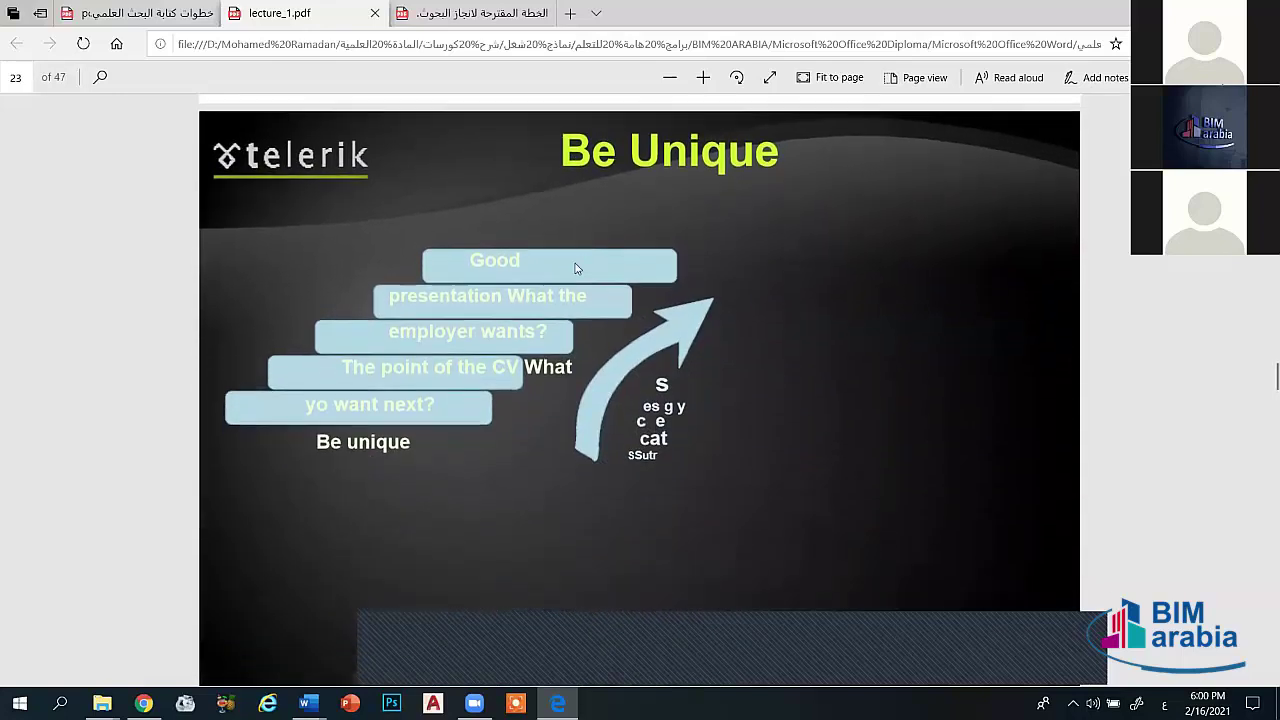
{"action": "scroll", "coordinate": [575, 268], "scroll_direction": "down", "scroll_amount": 1}
{"action": "scroll", "coordinate": [575, 268], "scroll_direction": "down", "scroll_amount": 1}
{"action": "scroll", "coordinate": [575, 268], "scroll_direction": "down", "scroll_amount": 1}
{"action": "scroll", "coordinate": [575, 268], "scroll_direction": "down", "scroll_amount": 2}
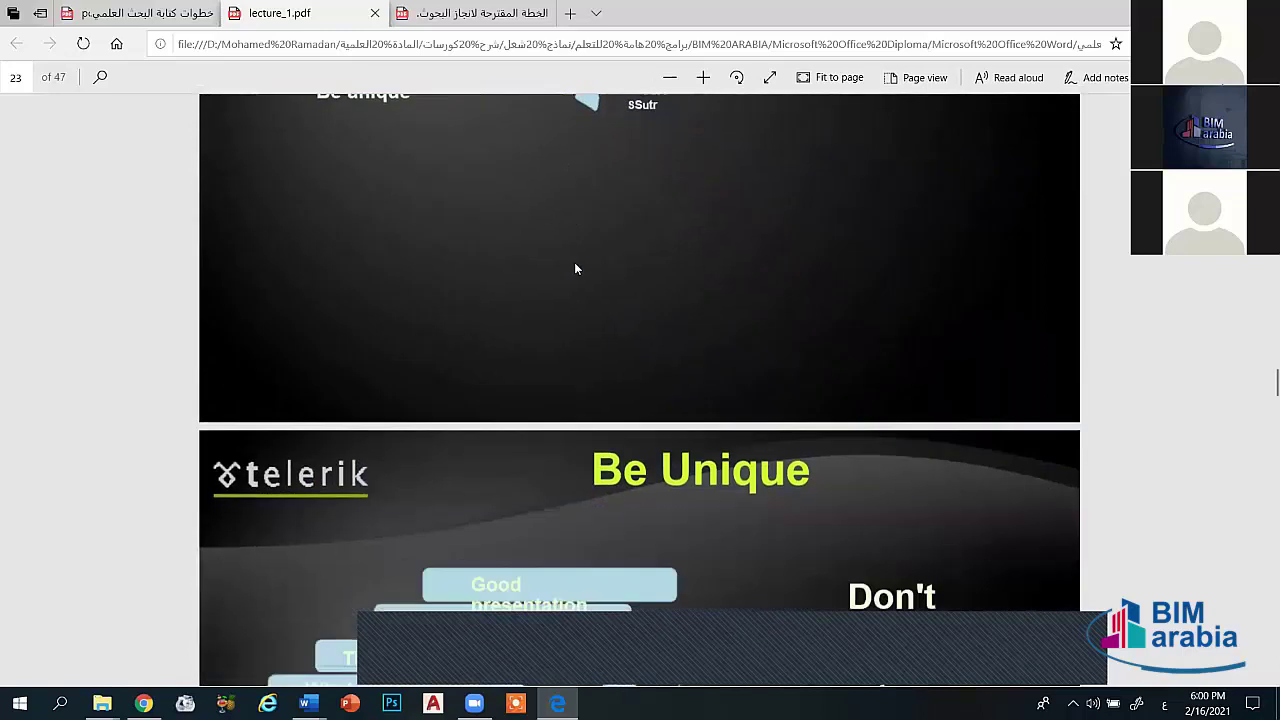
{"action": "scroll", "coordinate": [575, 268], "scroll_direction": "down", "scroll_amount": 1}
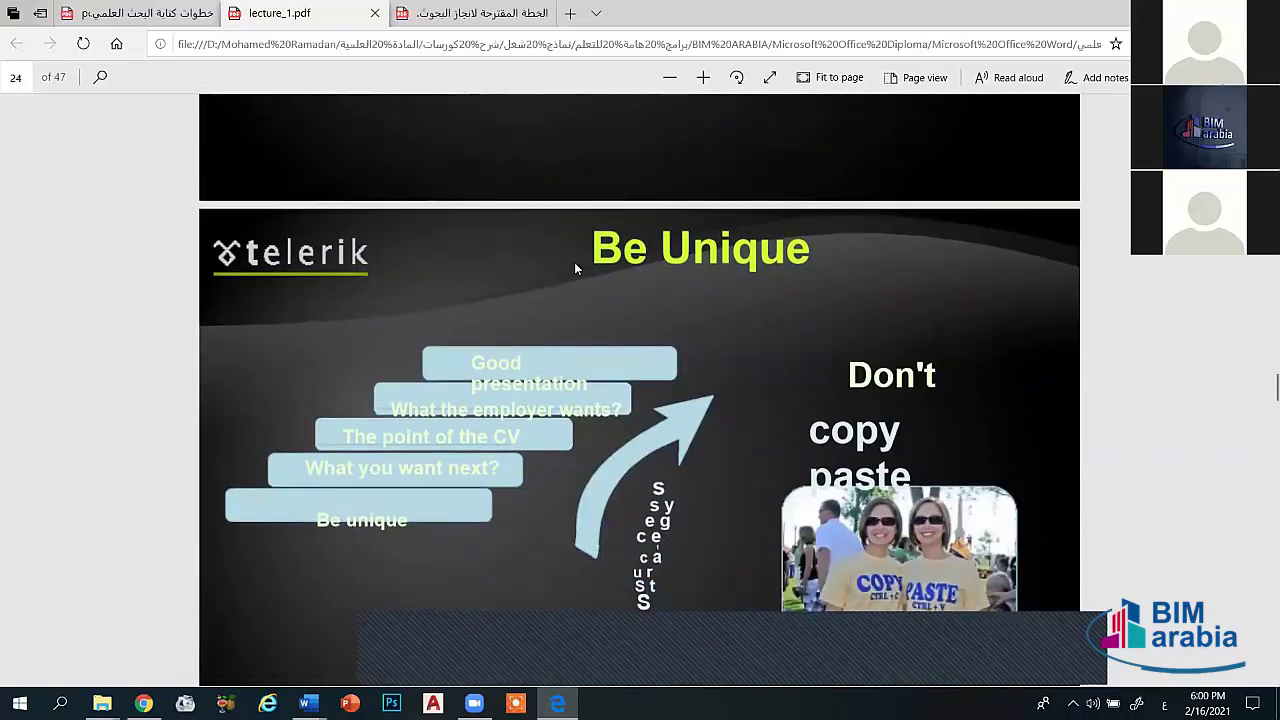
{"action": "scroll", "coordinate": [575, 268], "scroll_direction": "down", "scroll_amount": 1}
{"action": "scroll", "coordinate": [575, 268], "scroll_direction": "down", "scroll_amount": 1}
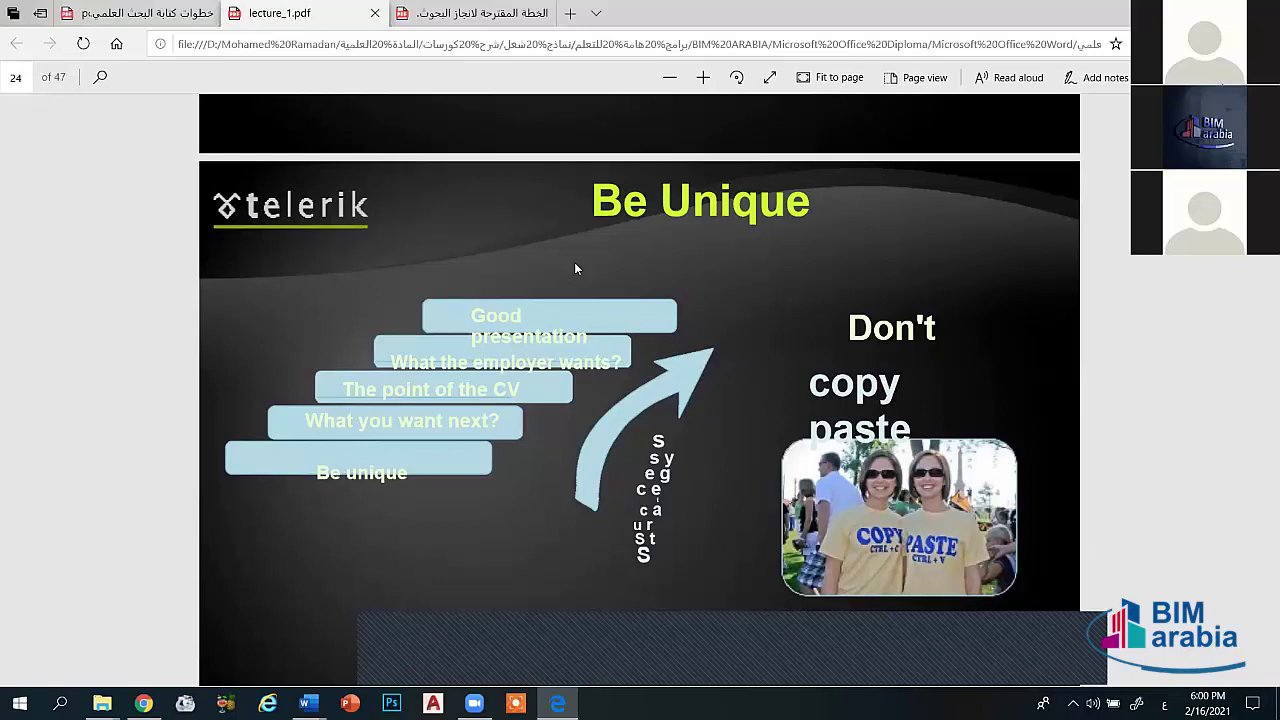
{"action": "scroll", "coordinate": [575, 265], "scroll_direction": "down", "scroll_amount": 1}
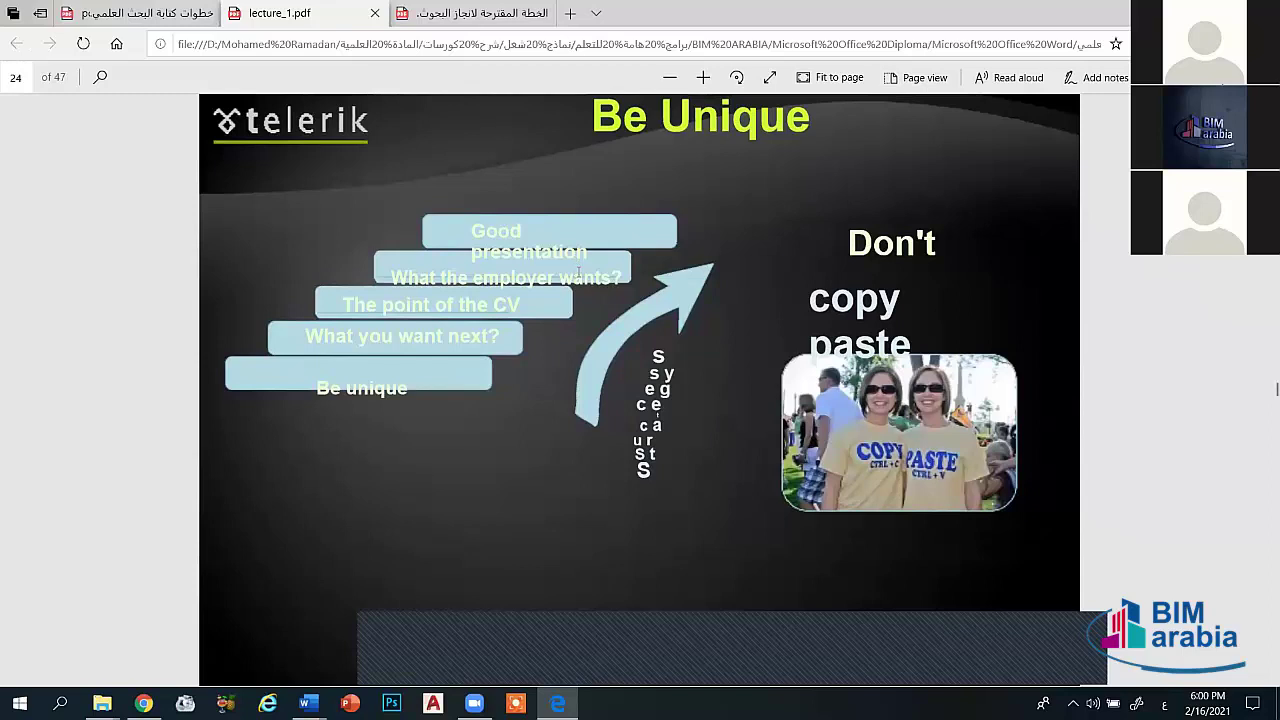
{"action": "scroll", "coordinate": [578, 272], "scroll_direction": "down", "scroll_amount": 1}
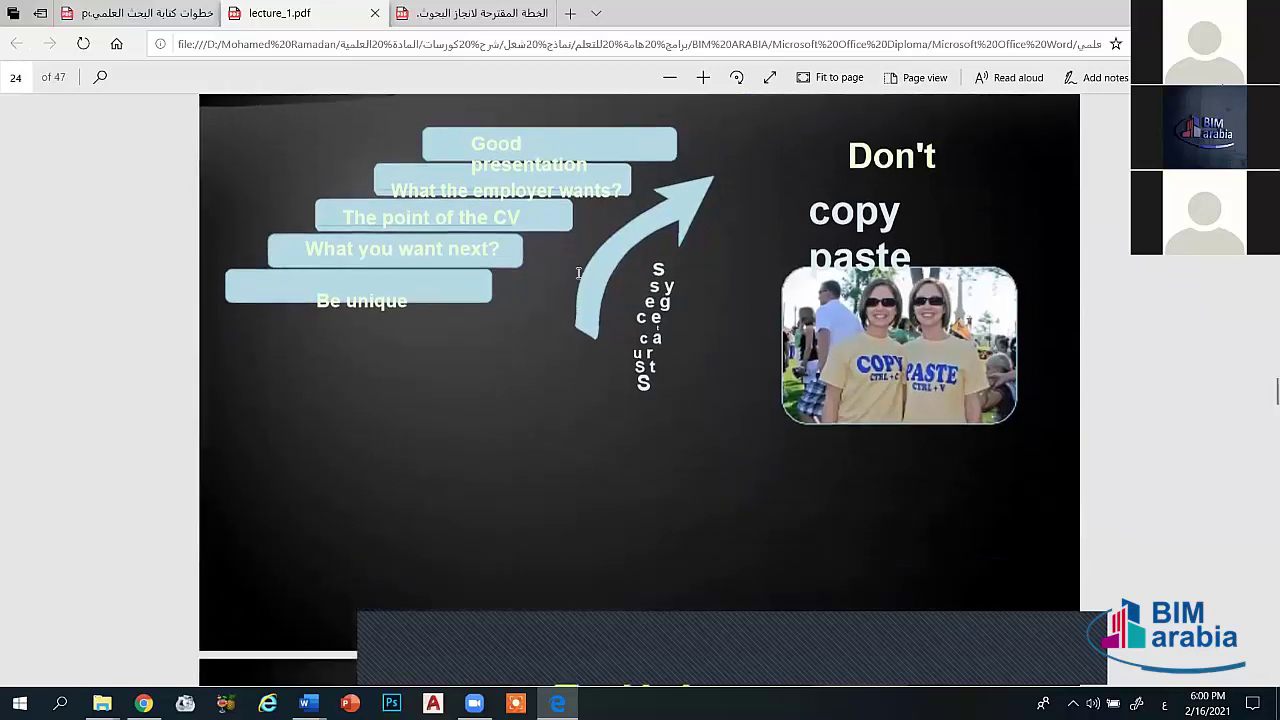
{"action": "scroll", "coordinate": [578, 272], "scroll_direction": "down", "scroll_amount": 2}
{"action": "scroll", "coordinate": [577, 273], "scroll_direction": "down", "scroll_amount": 1}
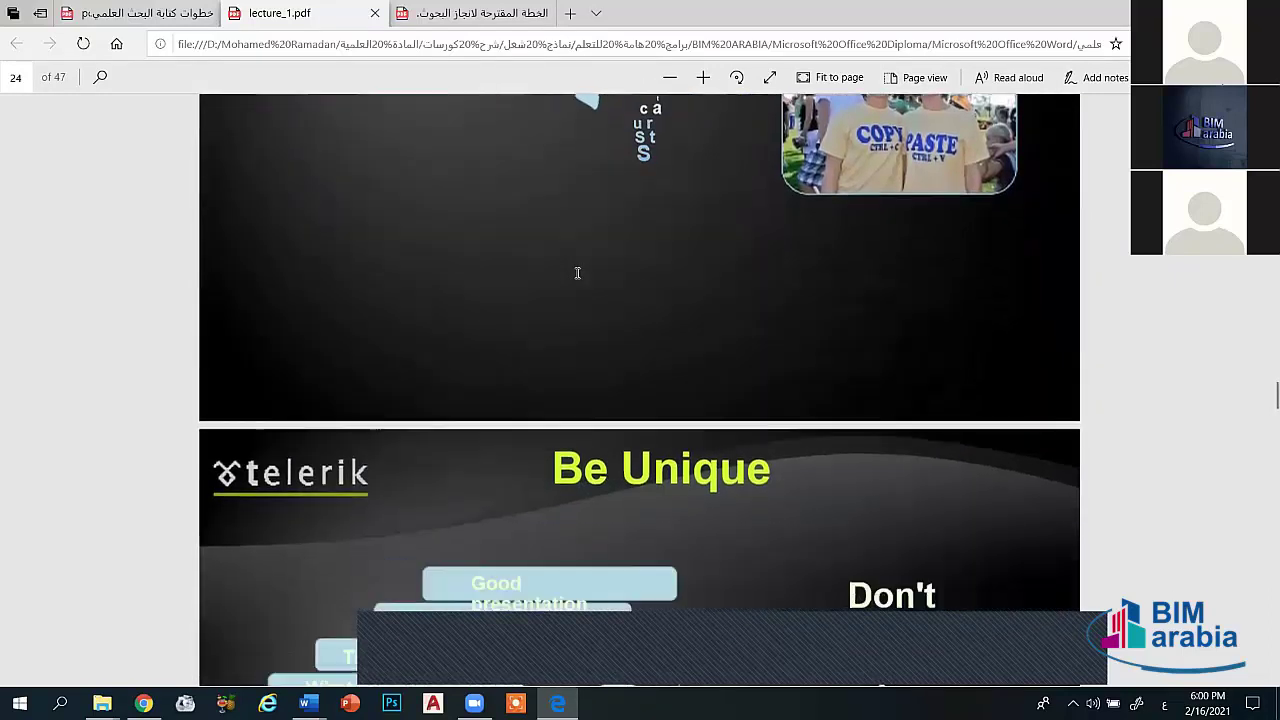
{"action": "scroll", "coordinate": [577, 273], "scroll_direction": "down", "scroll_amount": 2}
{"action": "scroll", "coordinate": [516, 182], "scroll_direction": "down", "scroll_amount": 2}
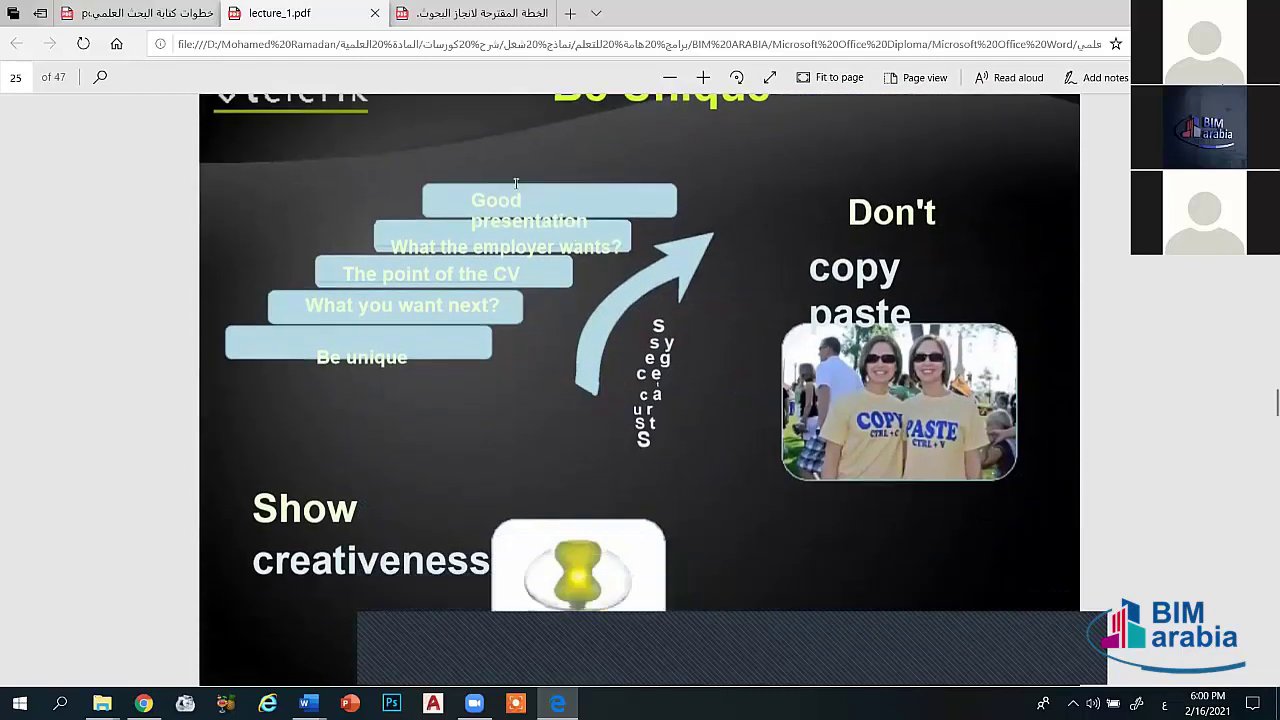
Step: Switch to the Arabic research-plan PDF tab, then return to lecture_1.pdf on page 25
{"action": "left_click", "coordinate": [401, 14]}
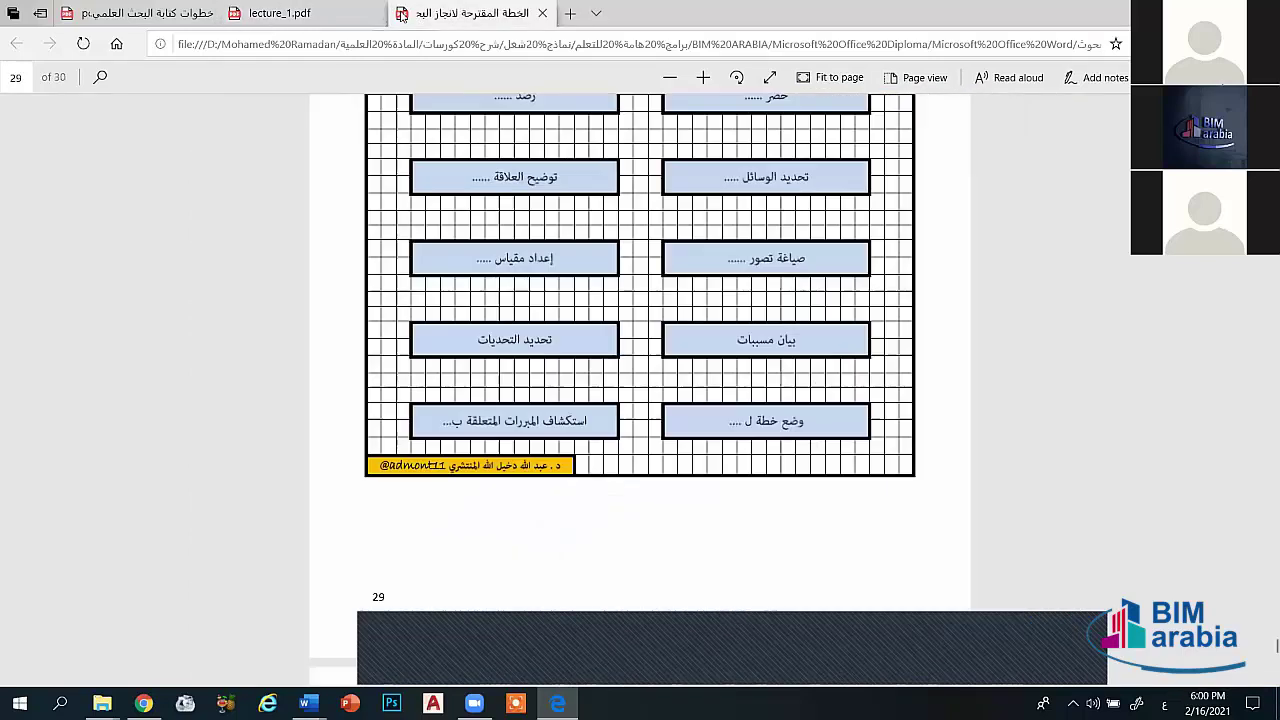
{"action": "left_click", "coordinate": [262, 8]}
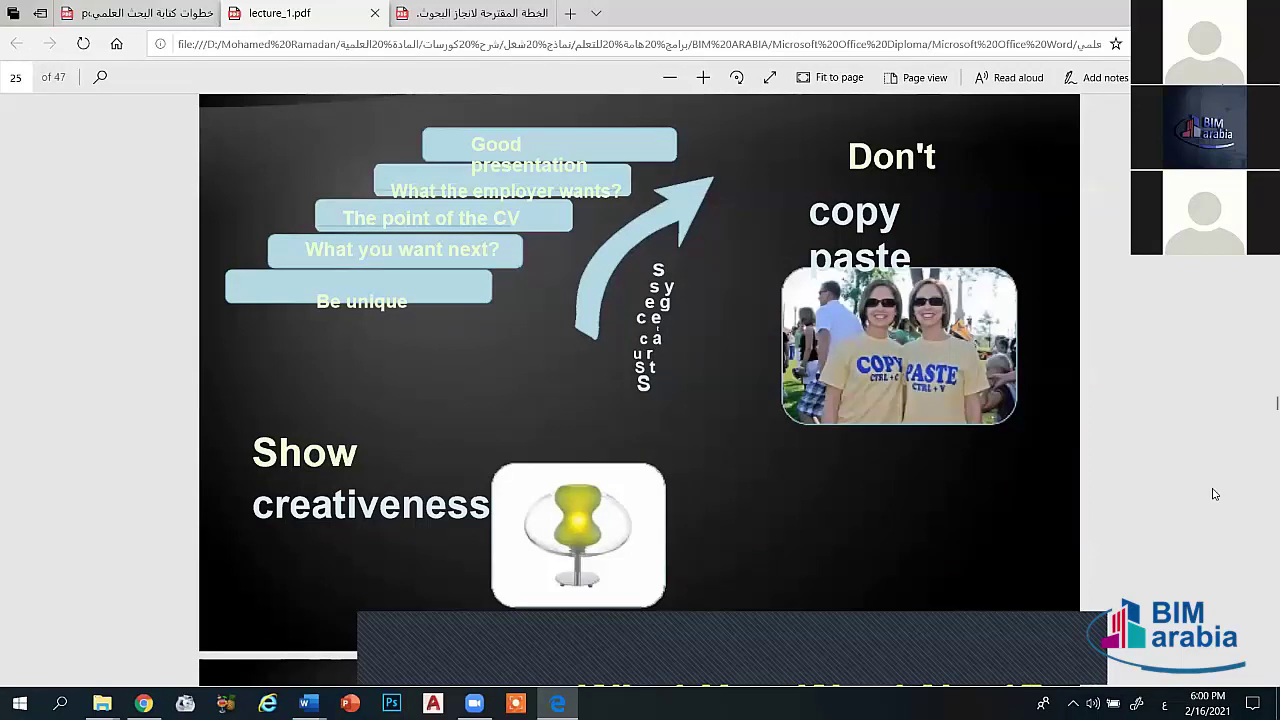
Step: Scroll lecture_1.pdf onward to page 29, the 'What the Employer Wants?' slide
{"action": "scroll", "coordinate": [906, 422], "scroll_direction": "down", "scroll_amount": 1}
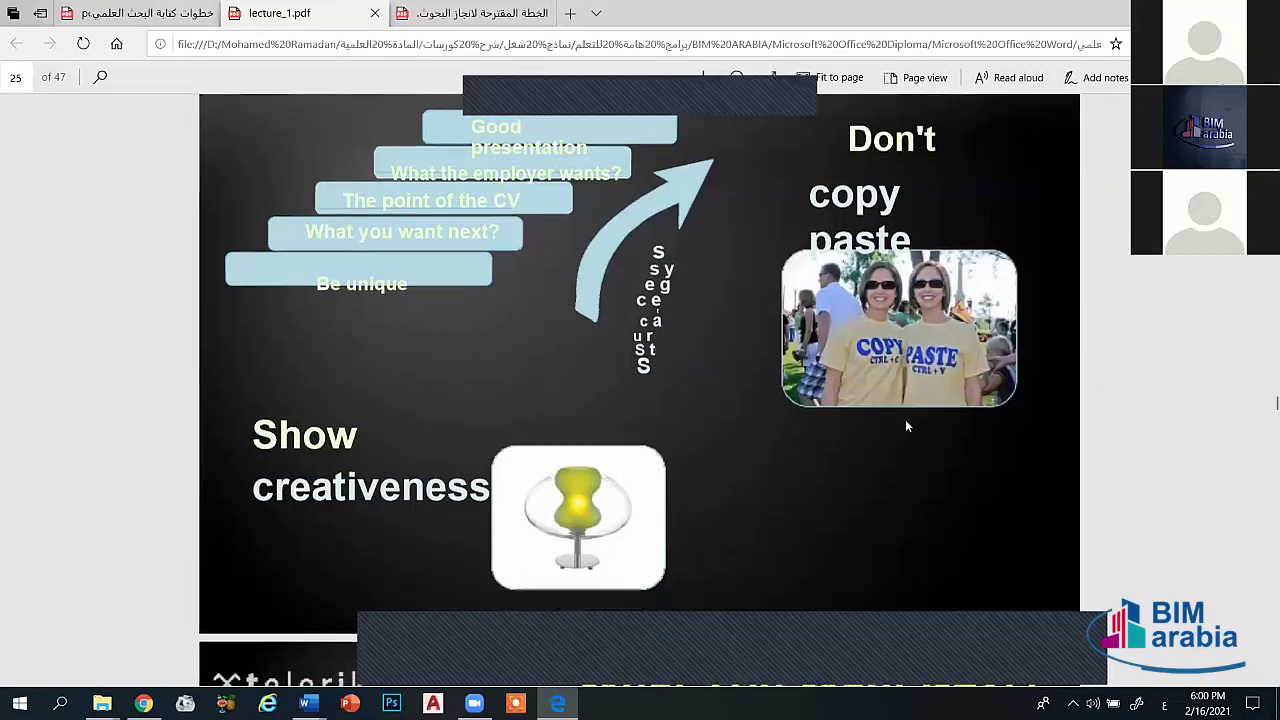
{"action": "scroll", "coordinate": [906, 426], "scroll_direction": "down", "scroll_amount": 2}
{"action": "scroll", "coordinate": [906, 426], "scroll_direction": "down", "scroll_amount": 1}
{"action": "scroll", "coordinate": [906, 426], "scroll_direction": "down", "scroll_amount": 1}
{"action": "scroll", "coordinate": [906, 426], "scroll_direction": "down", "scroll_amount": 1}
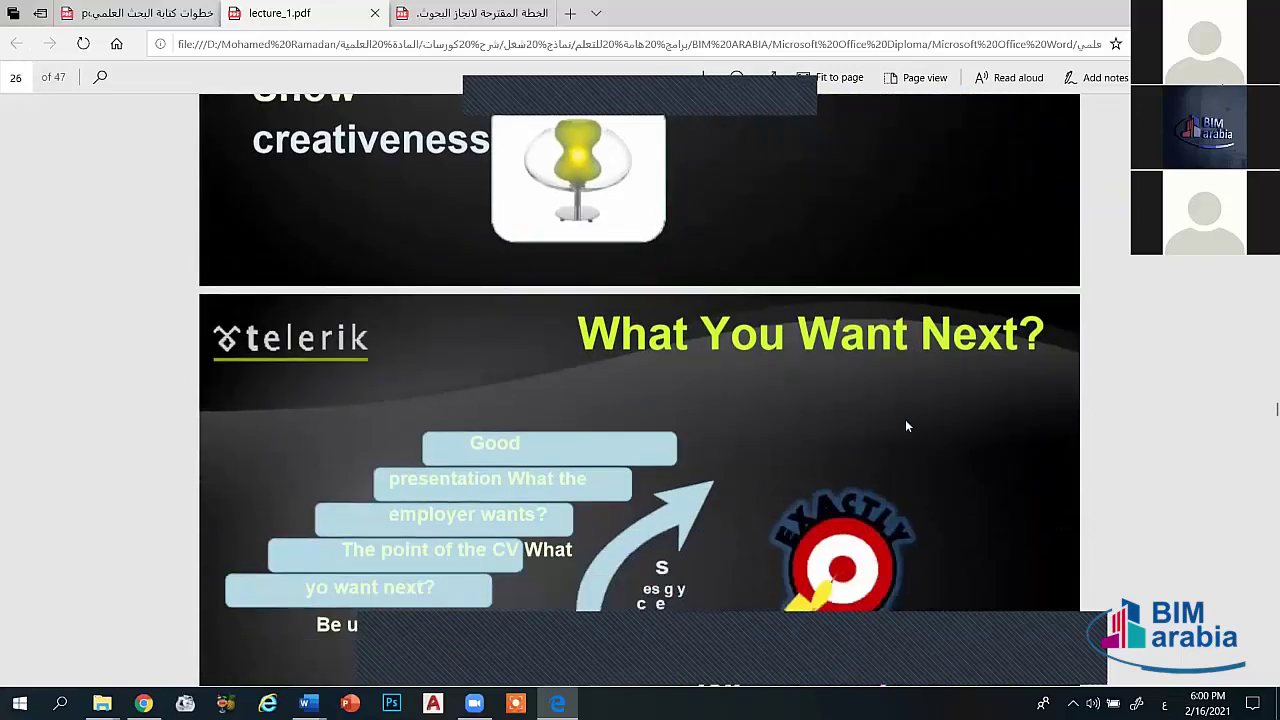
{"action": "scroll", "coordinate": [907, 427], "scroll_direction": "down", "scroll_amount": 2}
{"action": "scroll", "coordinate": [907, 427], "scroll_direction": "down", "scroll_amount": 1}
{"action": "scroll", "coordinate": [907, 427], "scroll_direction": "up", "scroll_amount": 1}
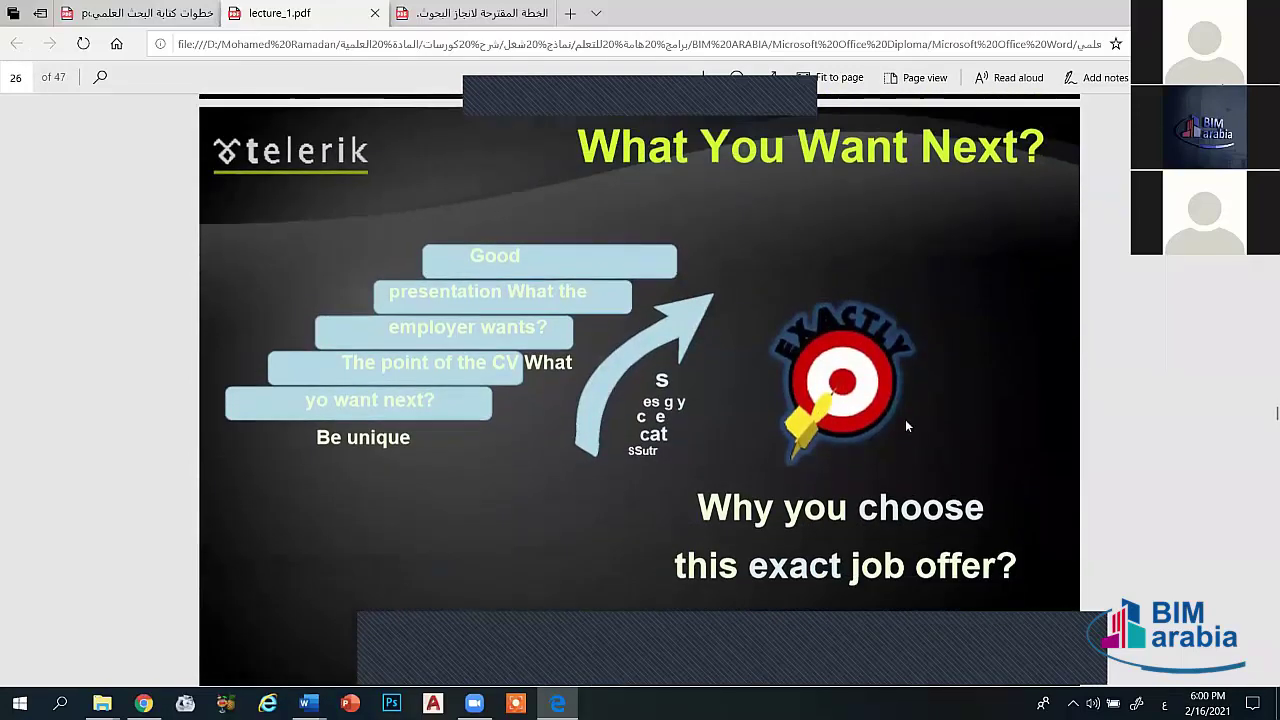
{"action": "scroll", "coordinate": [905, 427], "scroll_direction": "up", "scroll_amount": 1}
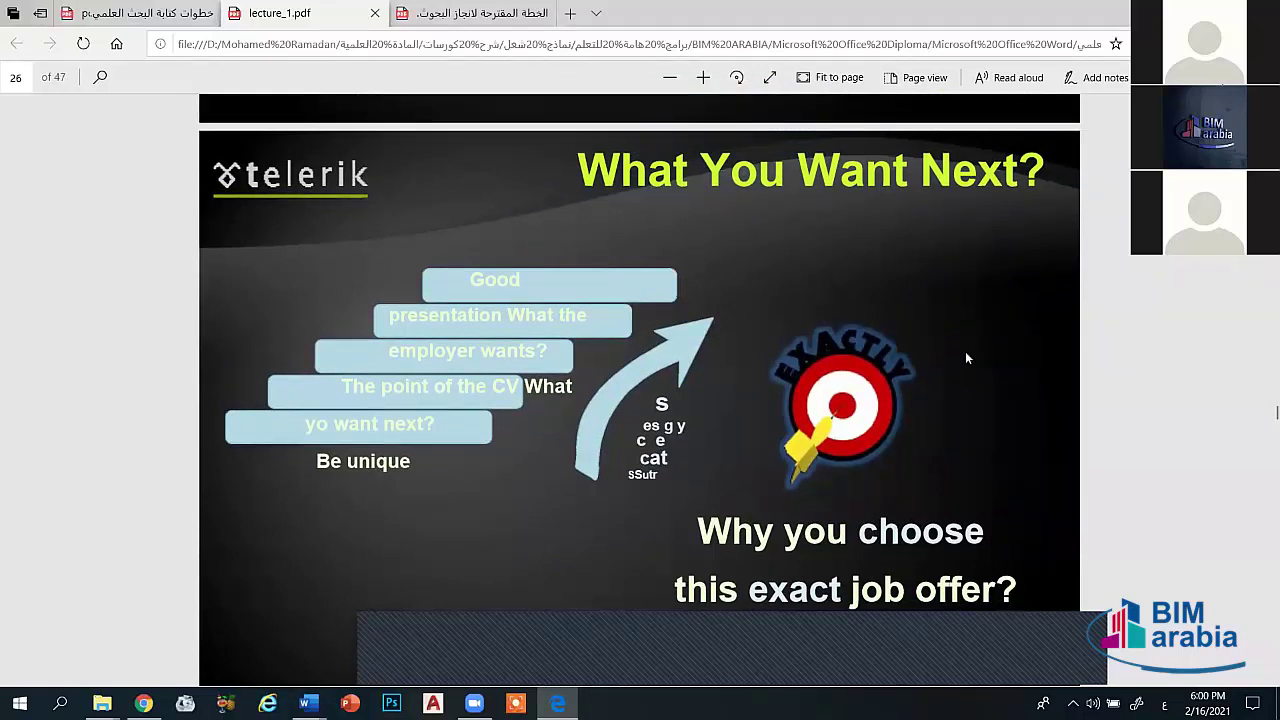
{"action": "scroll", "coordinate": [966, 358], "scroll_direction": "down", "scroll_amount": 1}
{"action": "scroll", "coordinate": [966, 358], "scroll_direction": "down", "scroll_amount": 2}
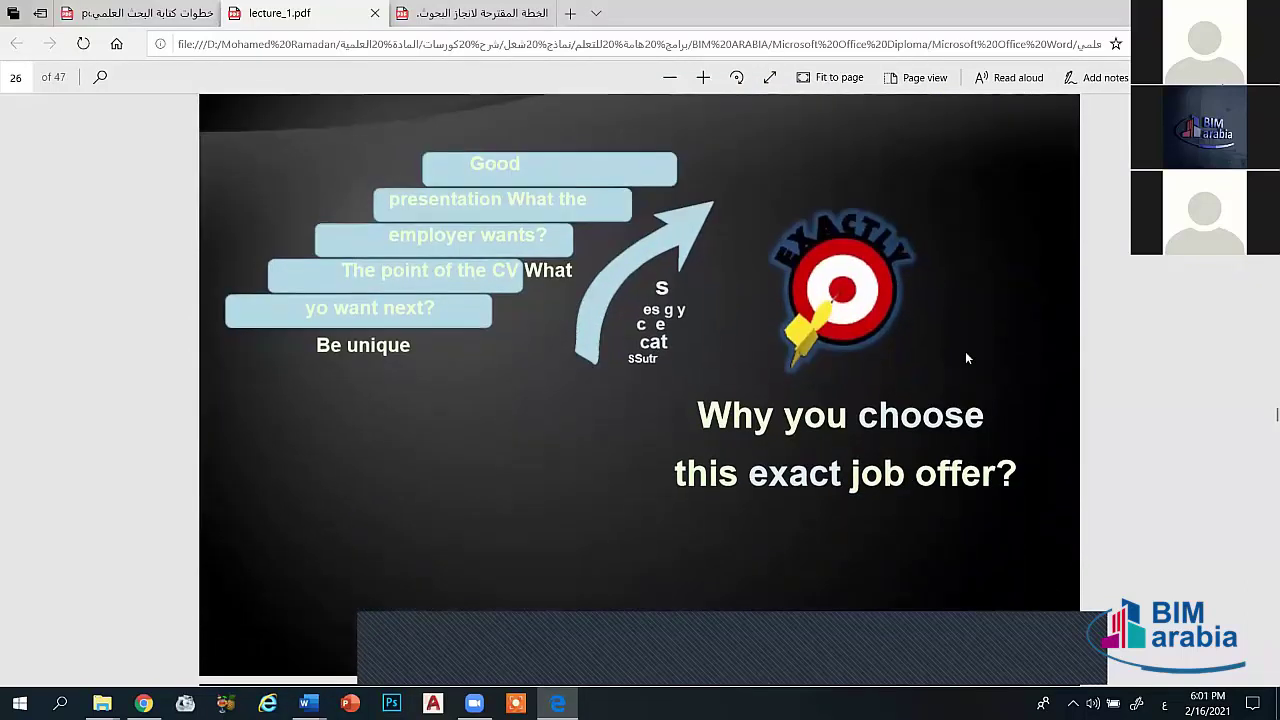
{"action": "scroll", "coordinate": [966, 358], "scroll_direction": "down", "scroll_amount": 1}
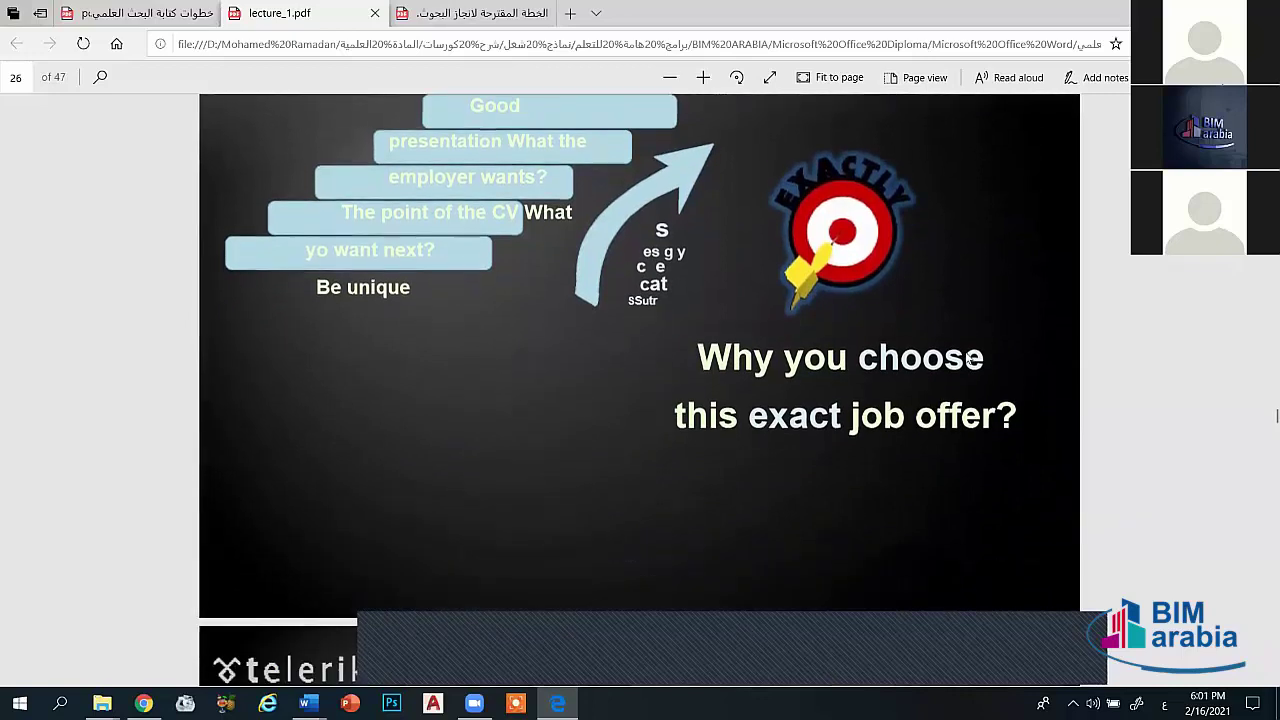
{"action": "scroll", "coordinate": [966, 358], "scroll_direction": "down", "scroll_amount": 2}
{"action": "scroll", "coordinate": [966, 358], "scroll_direction": "down", "scroll_amount": 1}
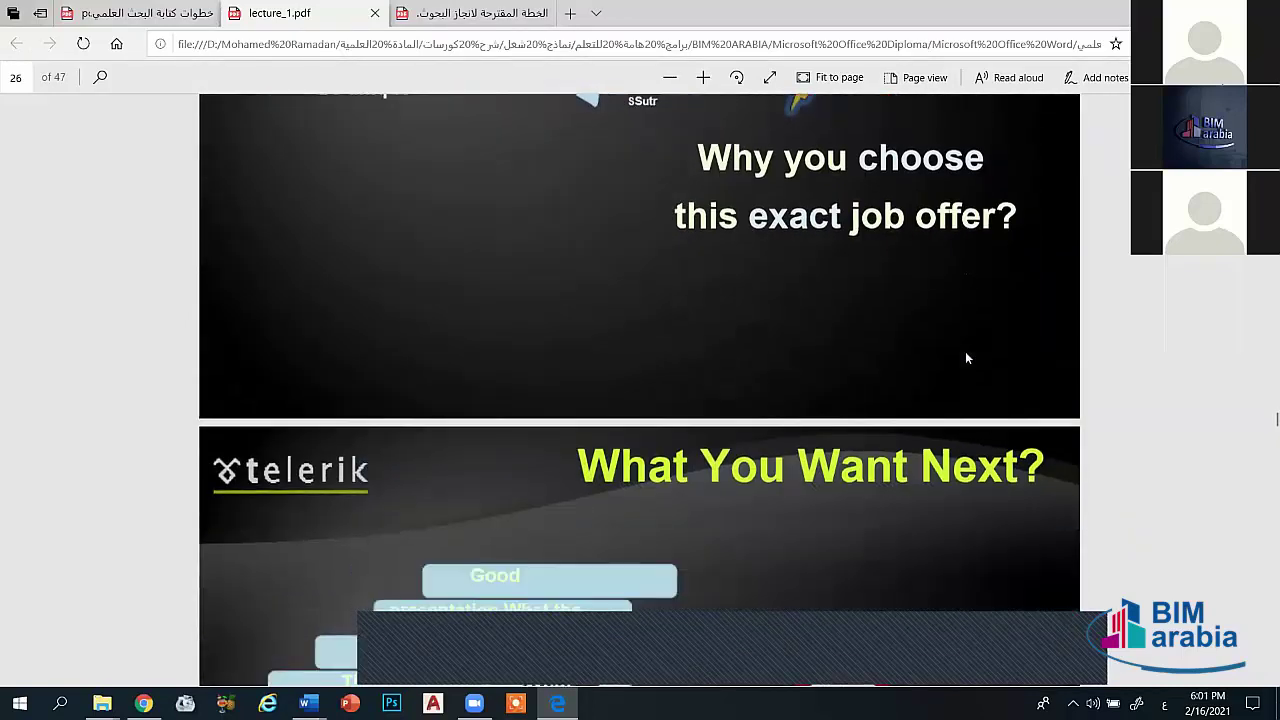
{"action": "scroll", "coordinate": [966, 358], "scroll_direction": "down", "scroll_amount": 2}
{"action": "scroll", "coordinate": [966, 358], "scroll_direction": "down", "scroll_amount": 1}
{"action": "scroll", "coordinate": [966, 358], "scroll_direction": "down", "scroll_amount": 2}
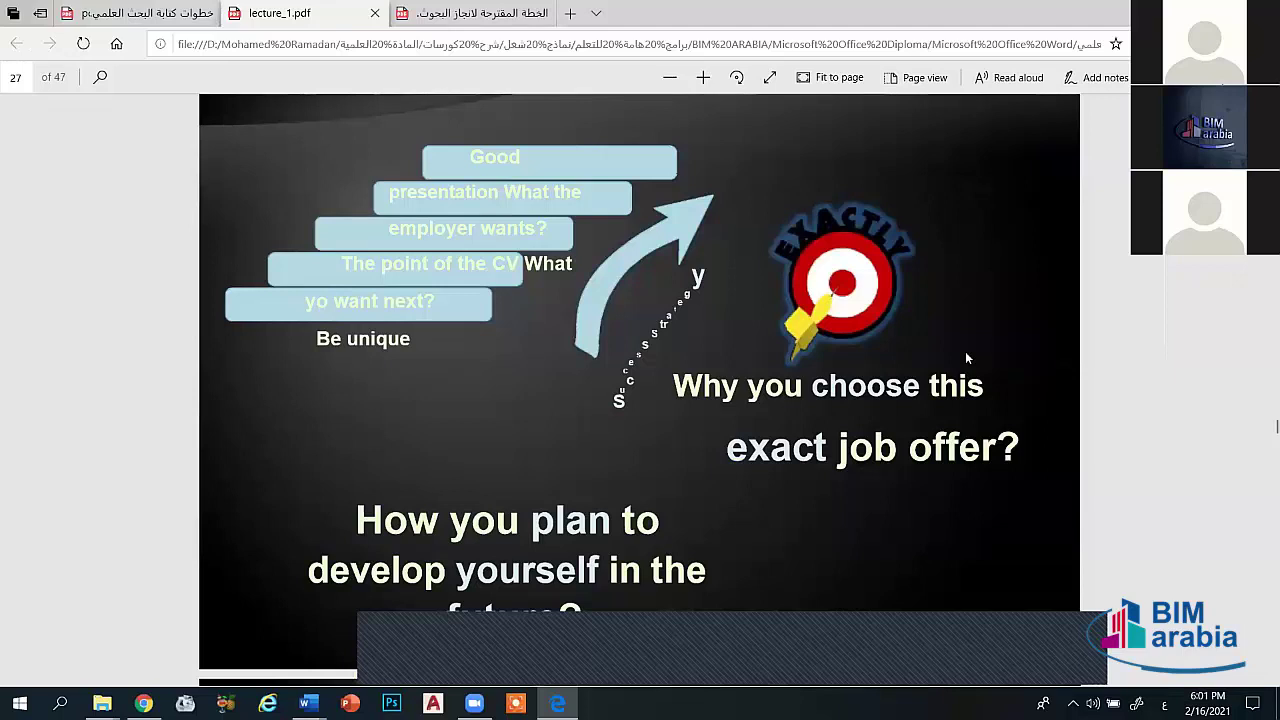
{"action": "scroll", "coordinate": [965, 356], "scroll_direction": "down", "scroll_amount": 1}
{"action": "scroll", "coordinate": [967, 358], "scroll_direction": "down", "scroll_amount": 3}
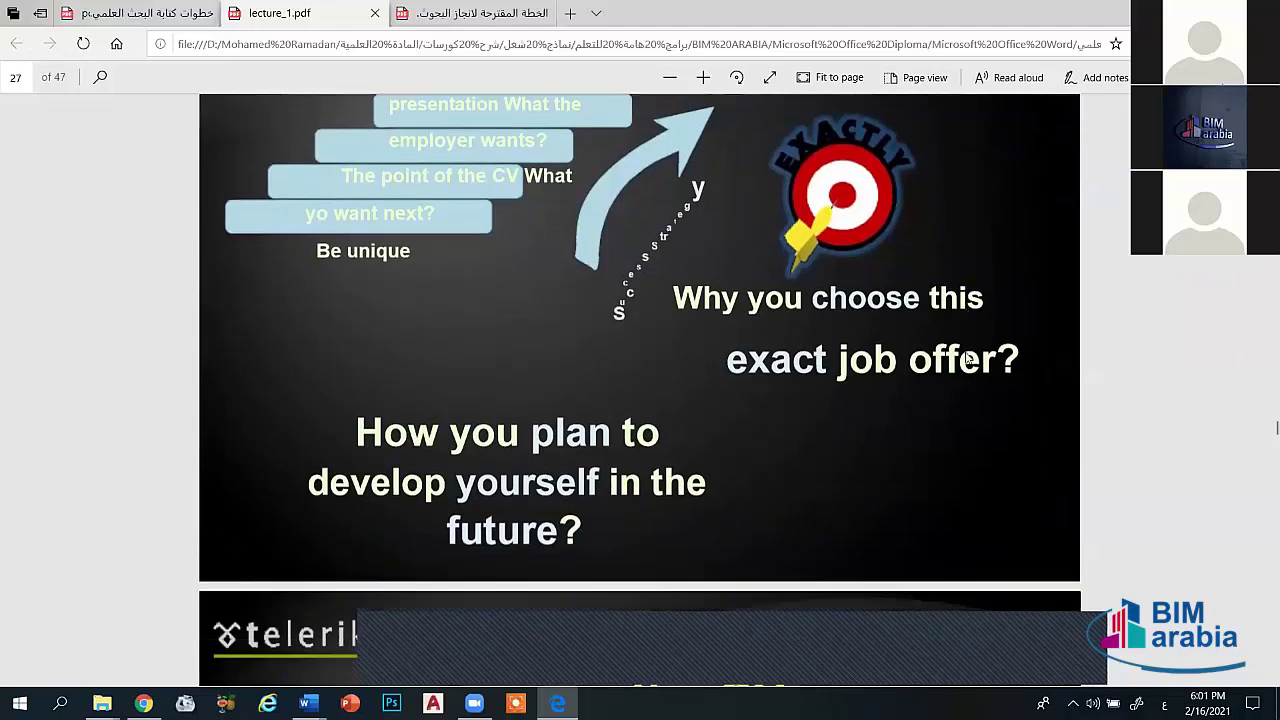
{"action": "scroll", "coordinate": [967, 358], "scroll_direction": "down", "scroll_amount": 2}
{"action": "scroll", "coordinate": [966, 358], "scroll_direction": "down", "scroll_amount": 2}
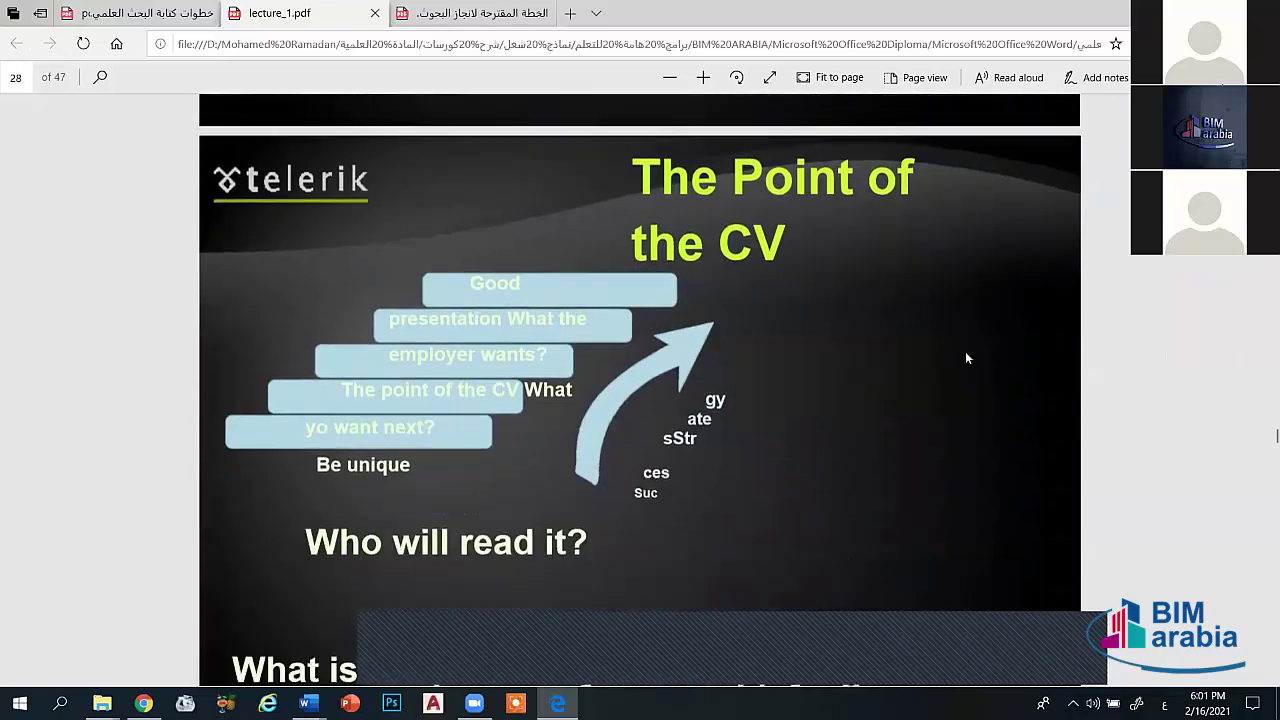
{"action": "scroll", "coordinate": [966, 358], "scroll_direction": "down", "scroll_amount": 1}
{"action": "scroll", "coordinate": [967, 358], "scroll_direction": "up", "scroll_amount": 1}
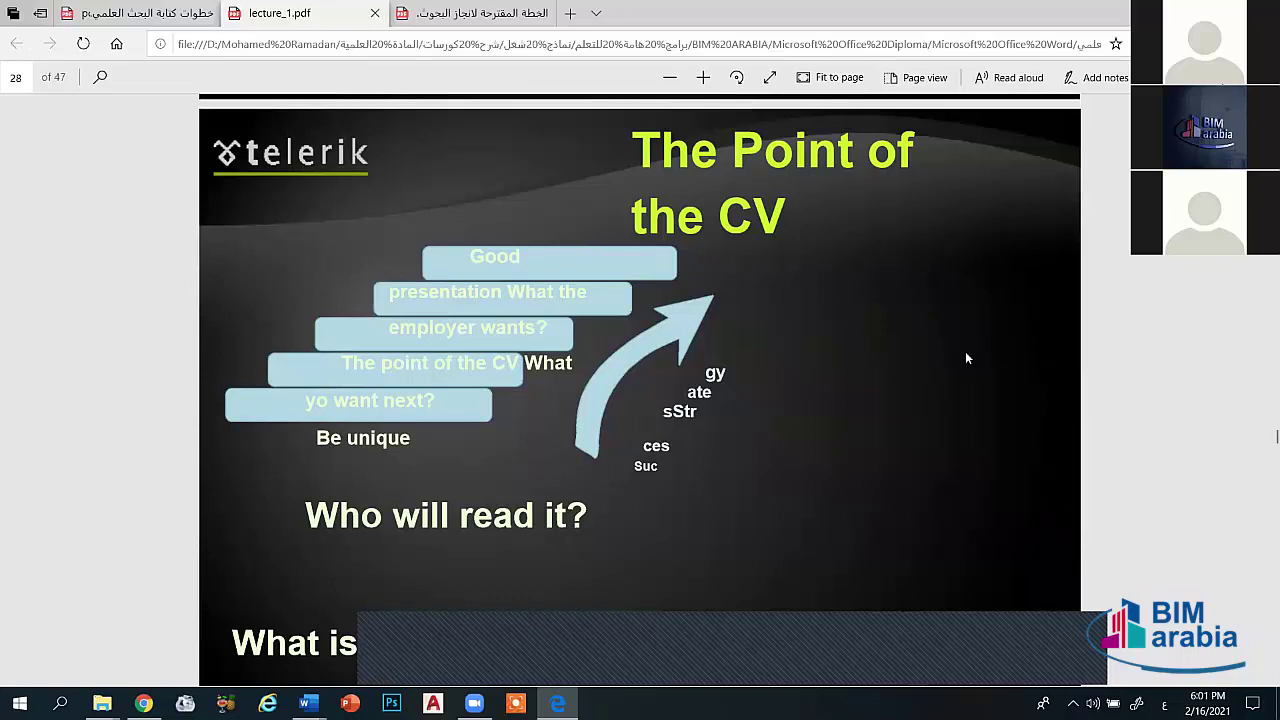
{"action": "scroll", "coordinate": [966, 358], "scroll_direction": "down", "scroll_amount": 1}
{"action": "scroll", "coordinate": [966, 358], "scroll_direction": "down", "scroll_amount": 1}
{"action": "scroll", "coordinate": [966, 358], "scroll_direction": "down", "scroll_amount": 1}
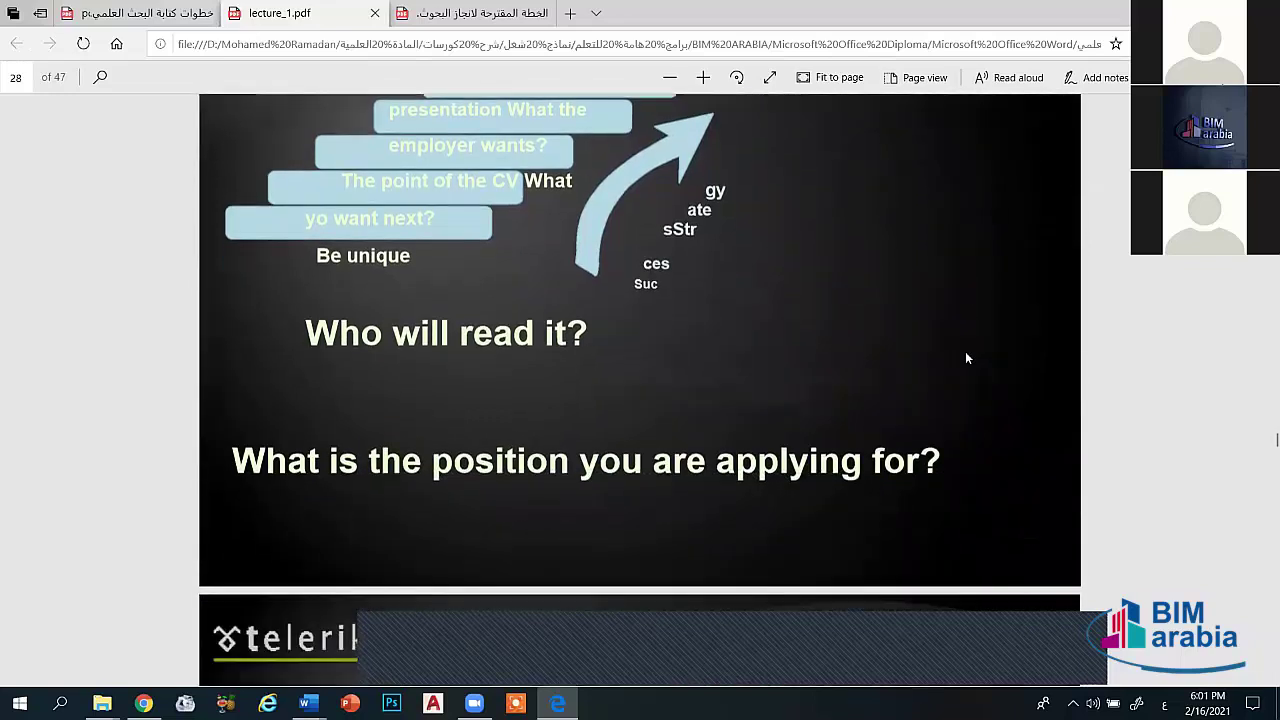
{"action": "scroll", "coordinate": [966, 358], "scroll_direction": "down", "scroll_amount": 2}
{"action": "scroll", "coordinate": [966, 358], "scroll_direction": "down", "scroll_amount": 2}
Step: Scroll lecture_1.pdf down to page 34, from 'How to stand out your CV?' to 'Structure your CV'
{"action": "scroll", "coordinate": [966, 358], "scroll_direction": "down", "scroll_amount": 1}
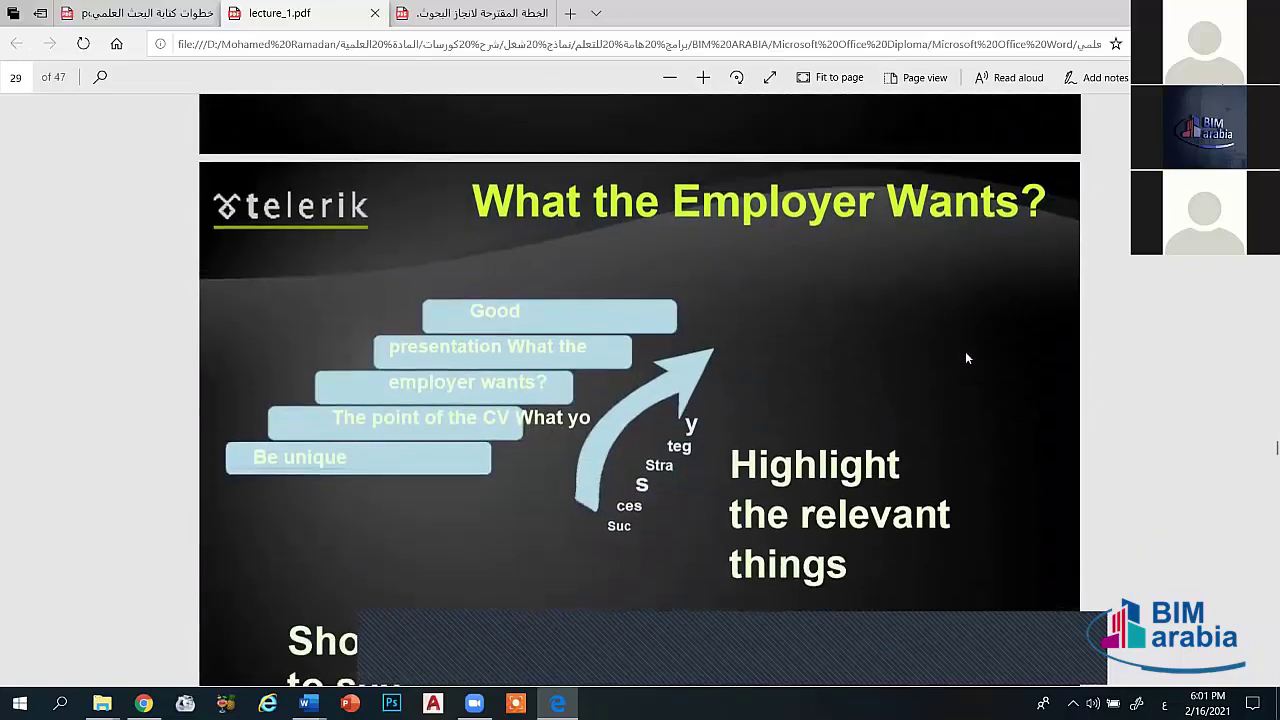
{"action": "scroll", "coordinate": [966, 358], "scroll_direction": "up", "scroll_amount": 1}
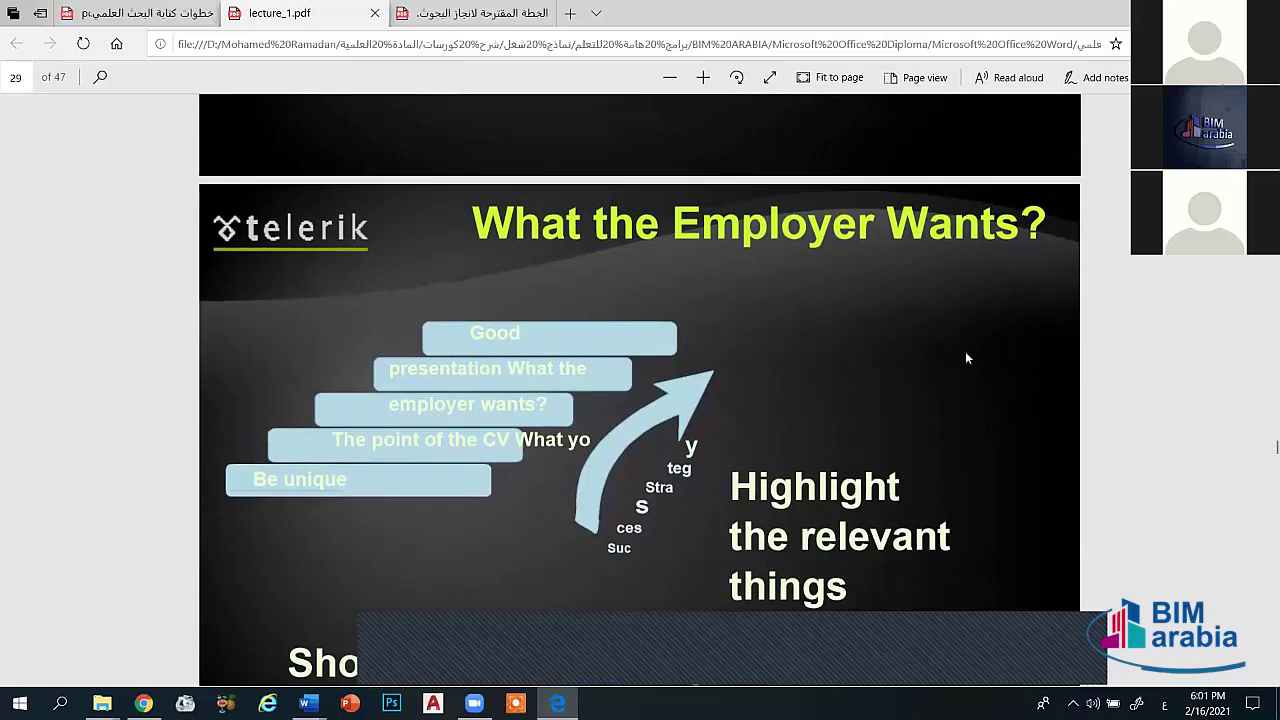
{"action": "scroll", "coordinate": [966, 358], "scroll_direction": "down", "scroll_amount": 2}
{"action": "scroll", "coordinate": [966, 358], "scroll_direction": "down", "scroll_amount": 1}
{"action": "scroll", "coordinate": [966, 358], "scroll_direction": "down", "scroll_amount": 1}
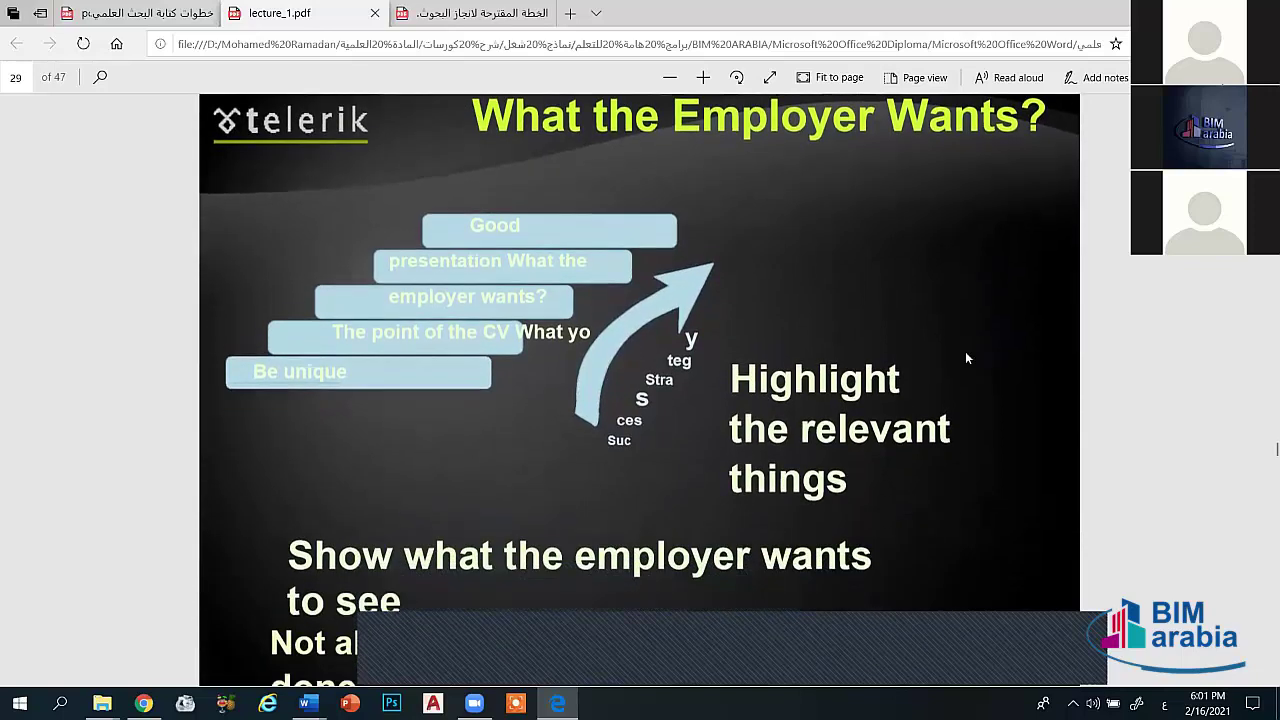
{"action": "scroll", "coordinate": [966, 358], "scroll_direction": "down", "scroll_amount": 1}
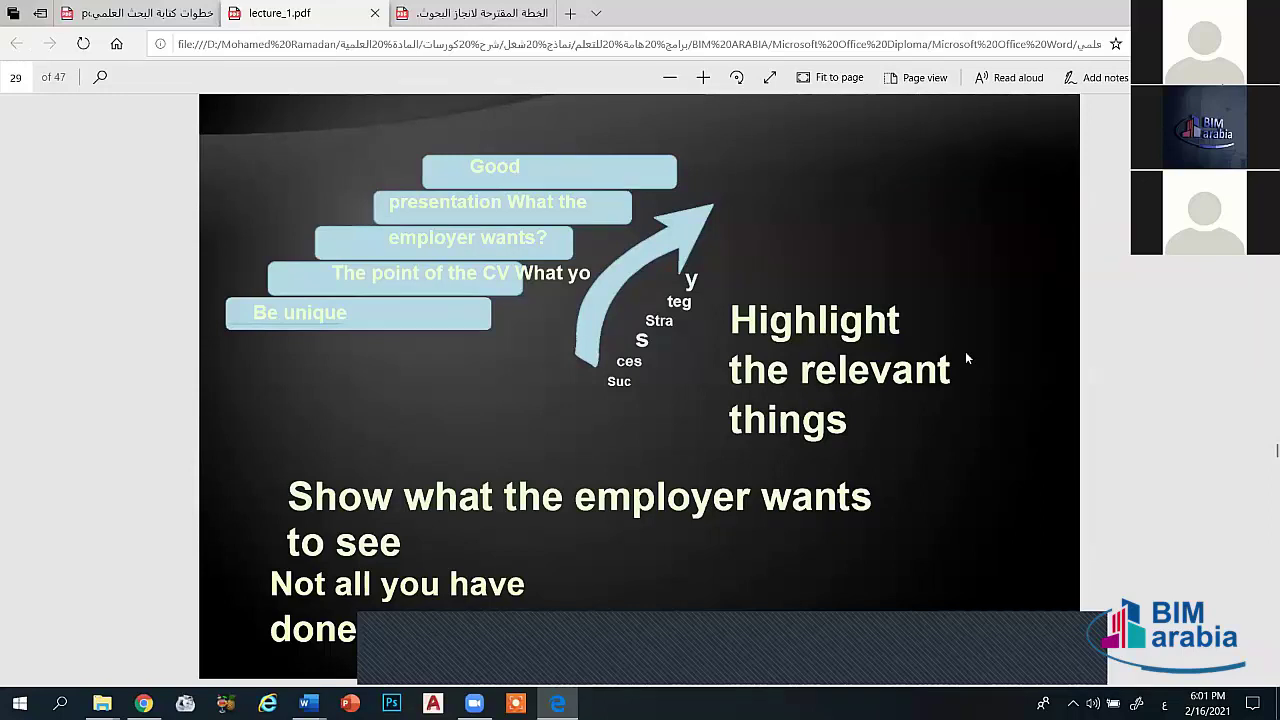
{"action": "scroll", "coordinate": [966, 358], "scroll_direction": "down", "scroll_amount": 3}
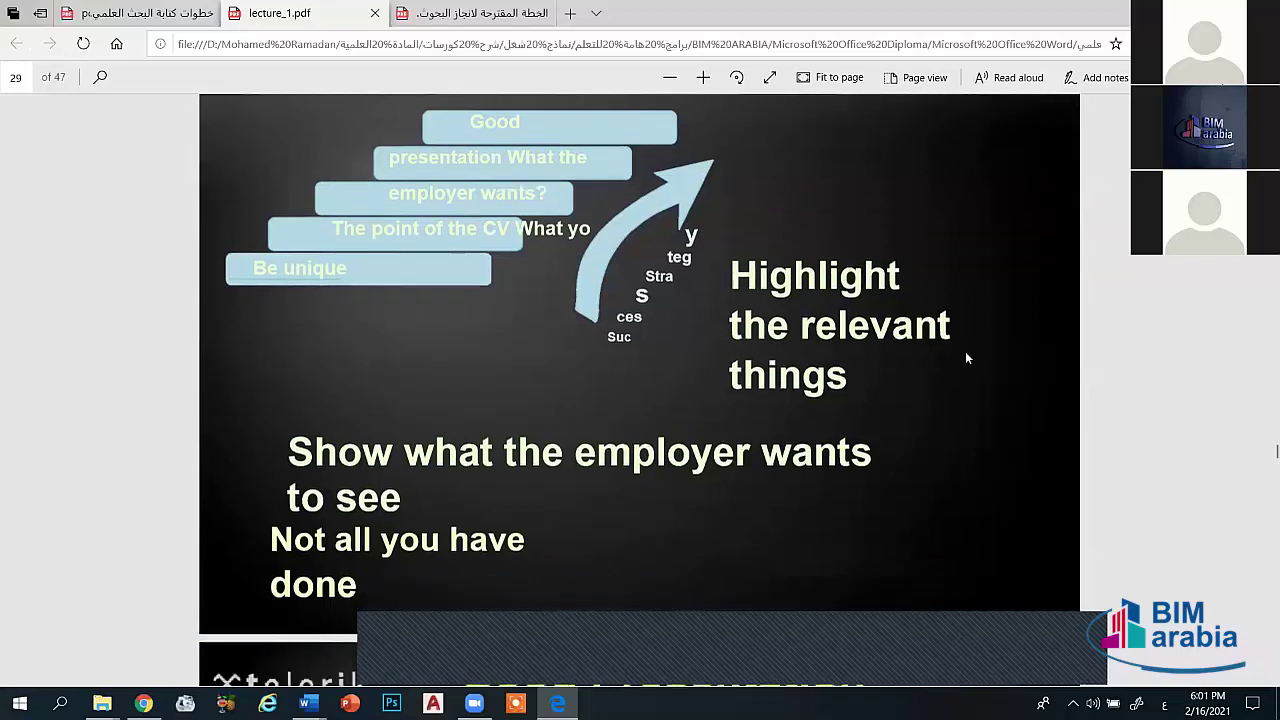
{"action": "scroll", "coordinate": [966, 358], "scroll_direction": "down", "scroll_amount": 2}
{"action": "scroll", "coordinate": [966, 358], "scroll_direction": "down", "scroll_amount": 2}
{"action": "scroll", "coordinate": [966, 358], "scroll_direction": "down", "scroll_amount": 2}
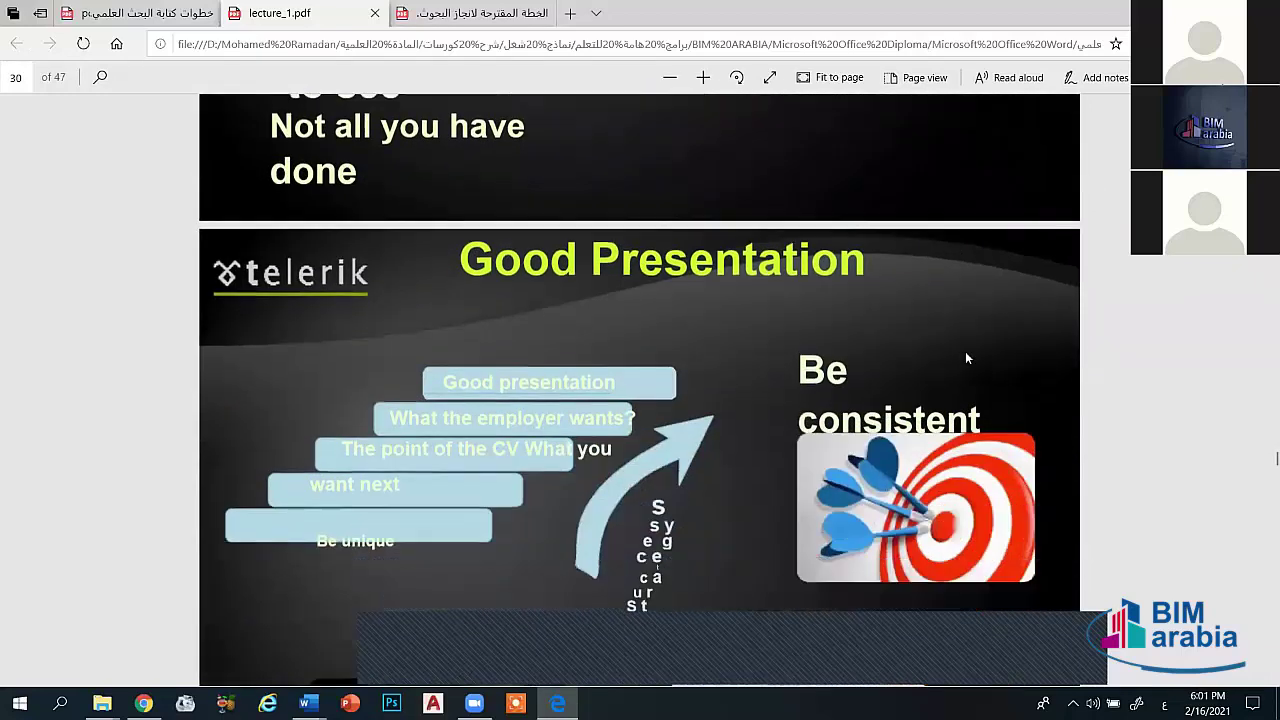
{"action": "scroll", "coordinate": [966, 358], "scroll_direction": "down", "scroll_amount": 2}
{"action": "scroll", "coordinate": [966, 358], "scroll_direction": "down", "scroll_amount": 1}
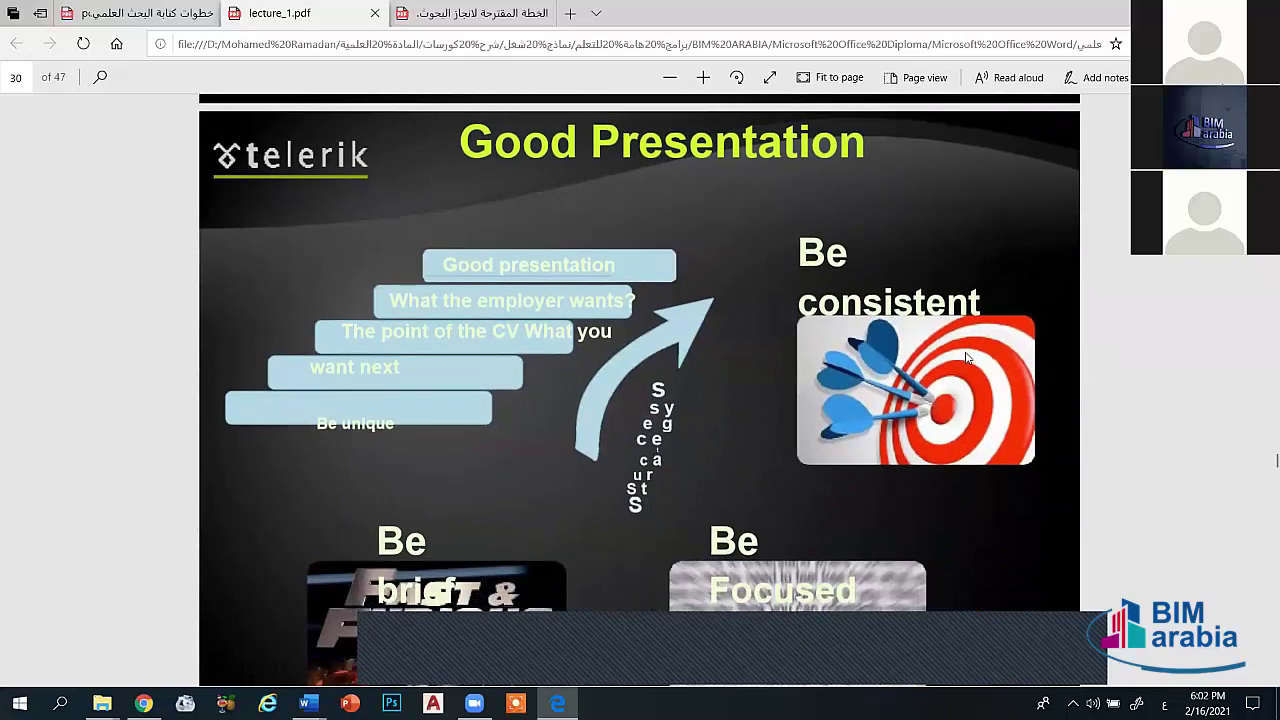
{"action": "scroll", "coordinate": [966, 358], "scroll_direction": "down", "scroll_amount": 1}
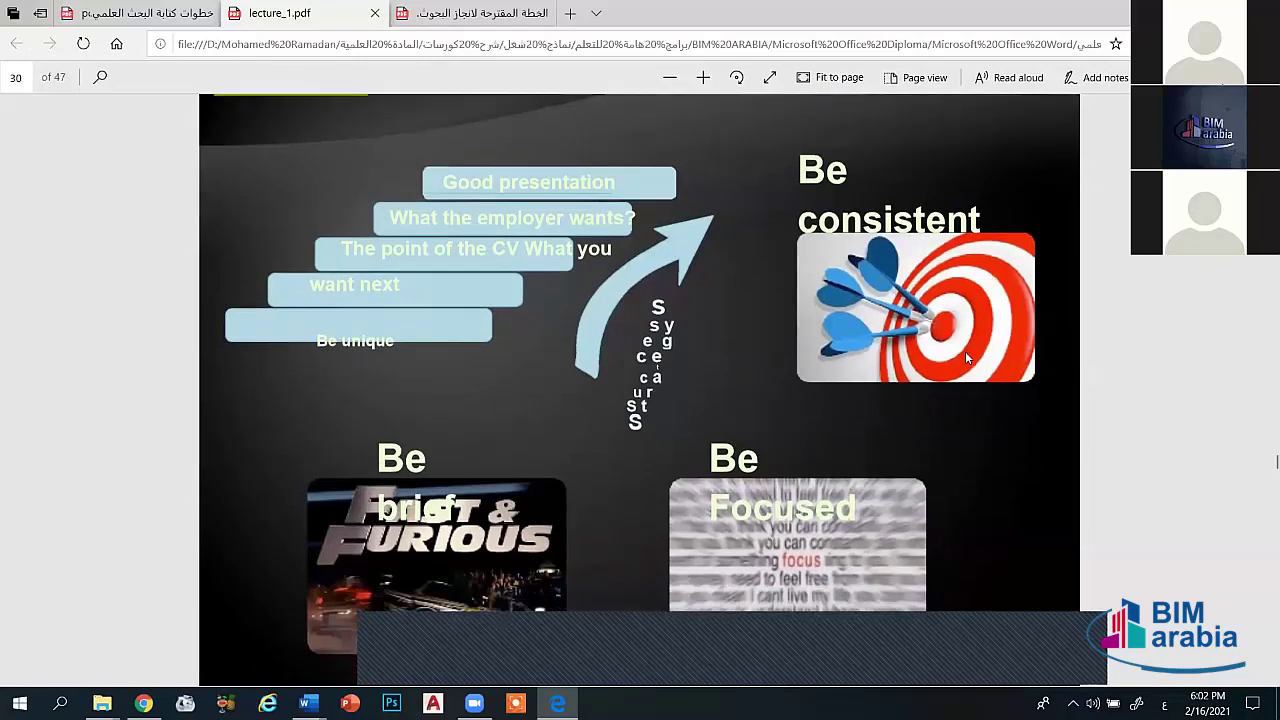
{"action": "scroll", "coordinate": [967, 358], "scroll_direction": "down", "scroll_amount": 2}
{"action": "scroll", "coordinate": [967, 358], "scroll_direction": "down", "scroll_amount": 2}
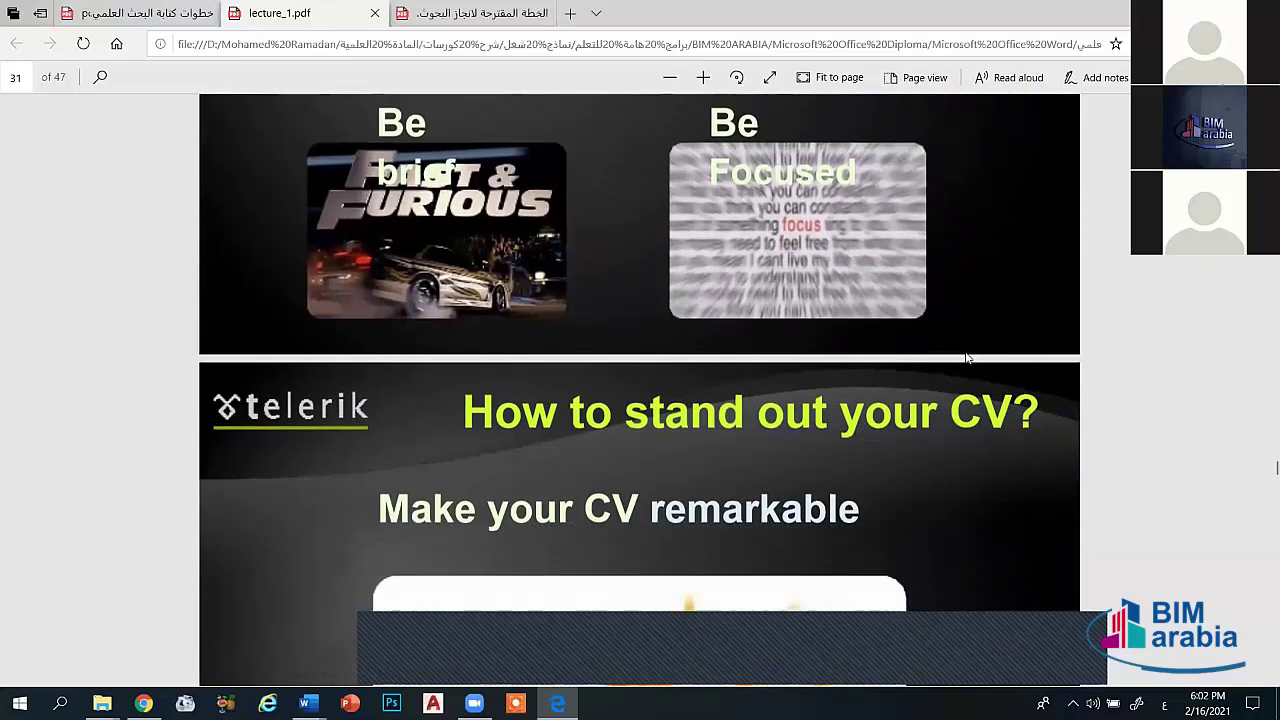
{"action": "scroll", "coordinate": [967, 358], "scroll_direction": "down", "scroll_amount": 1}
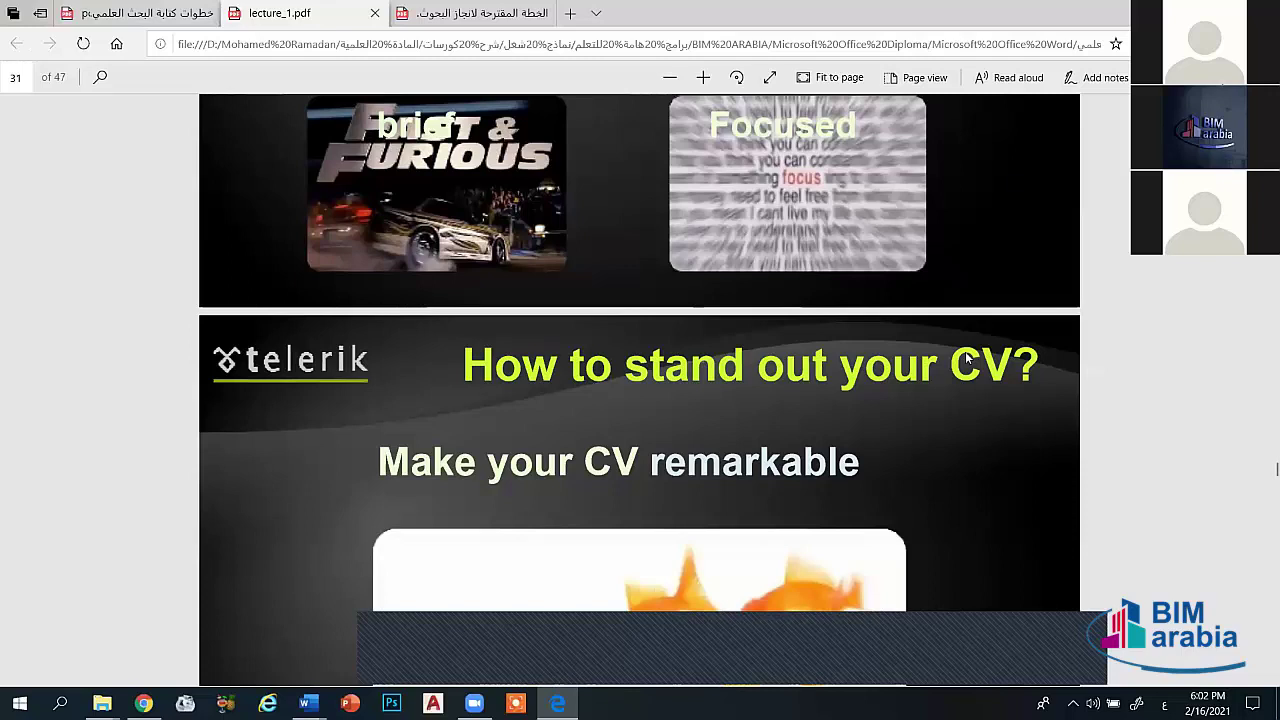
{"action": "scroll", "coordinate": [967, 358], "scroll_direction": "down", "scroll_amount": 3}
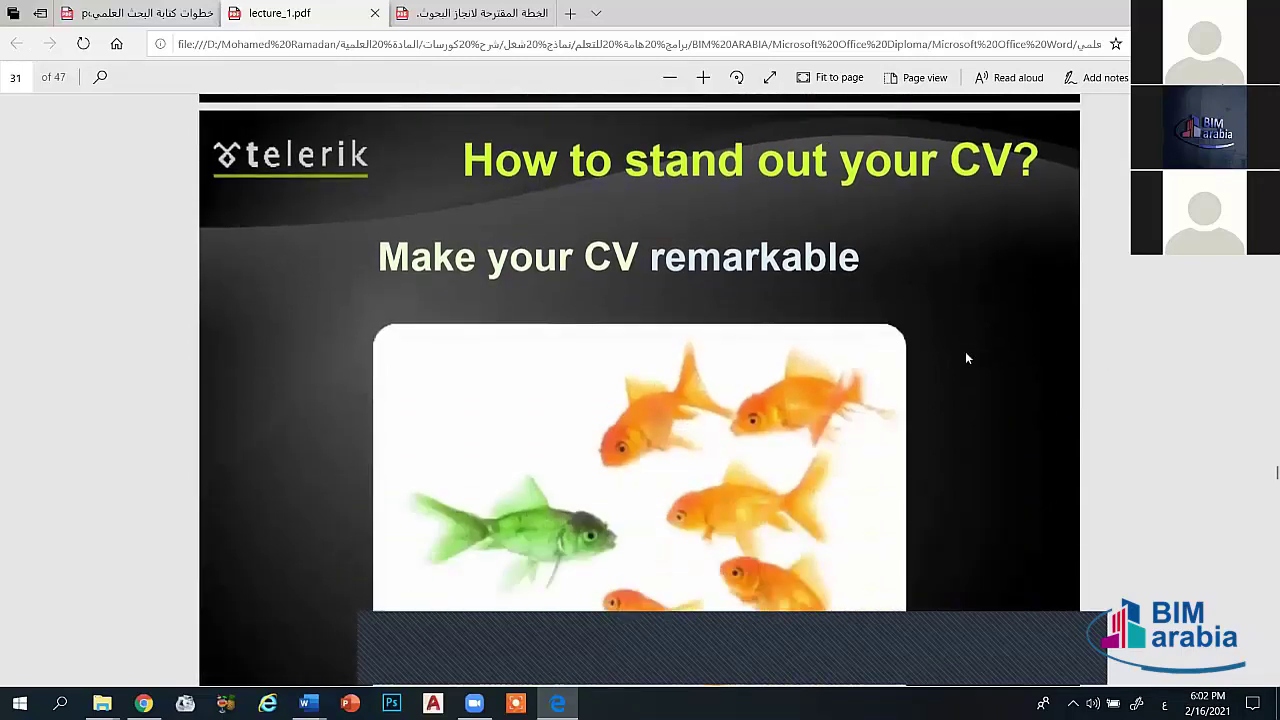
{"action": "scroll", "coordinate": [967, 358], "scroll_direction": "down", "scroll_amount": 1}
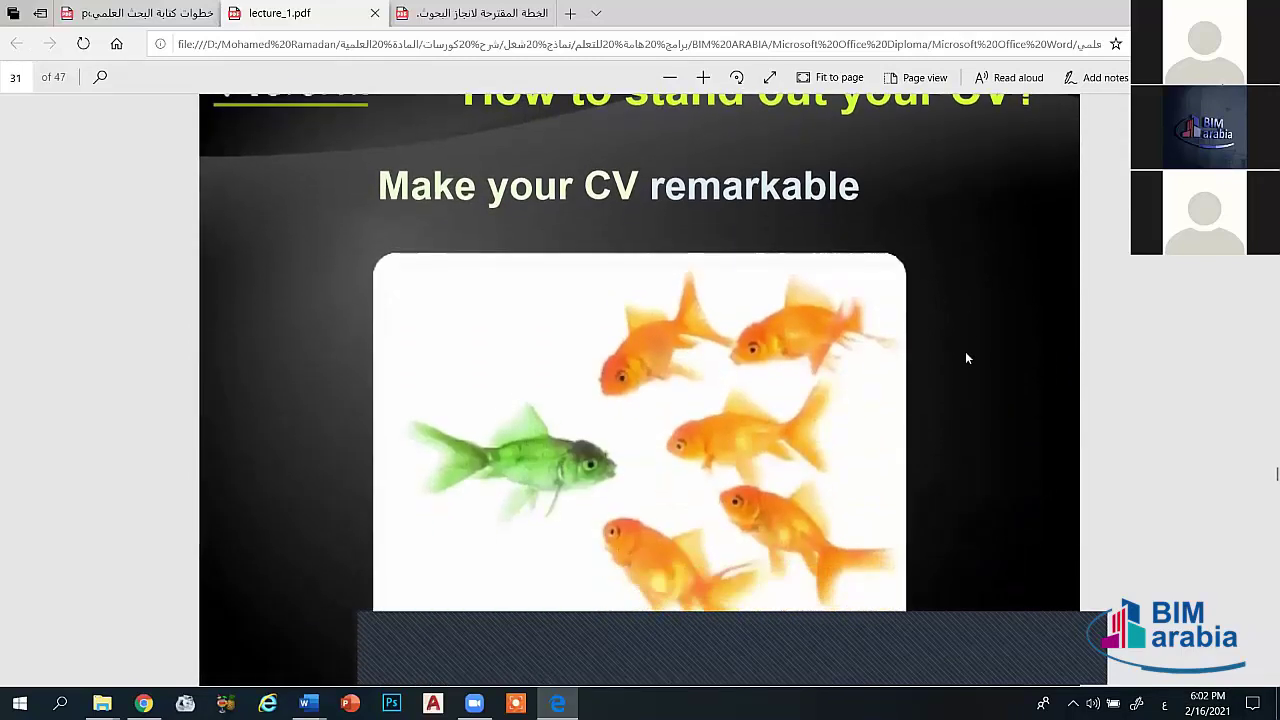
{"action": "scroll", "coordinate": [967, 358], "scroll_direction": "down", "scroll_amount": 1}
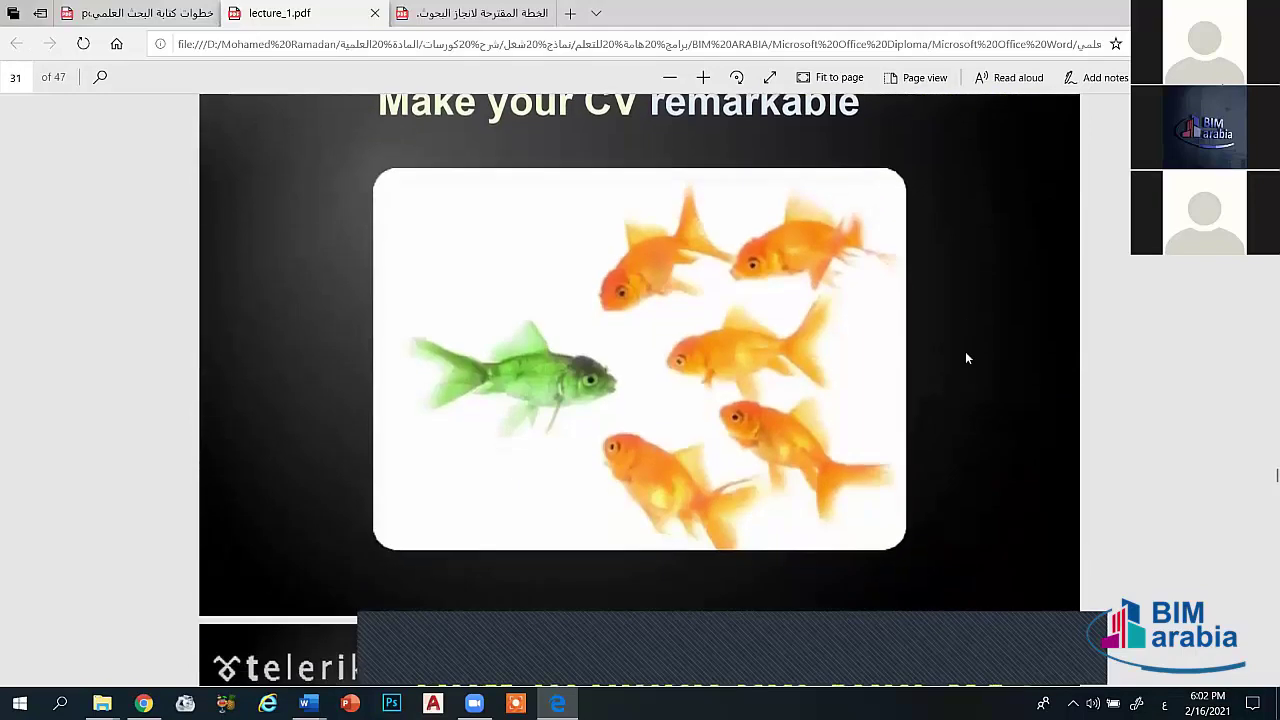
{"action": "scroll", "coordinate": [967, 358], "scroll_direction": "down", "scroll_amount": 1}
{"action": "scroll", "coordinate": [967, 358], "scroll_direction": "up", "scroll_amount": 1}
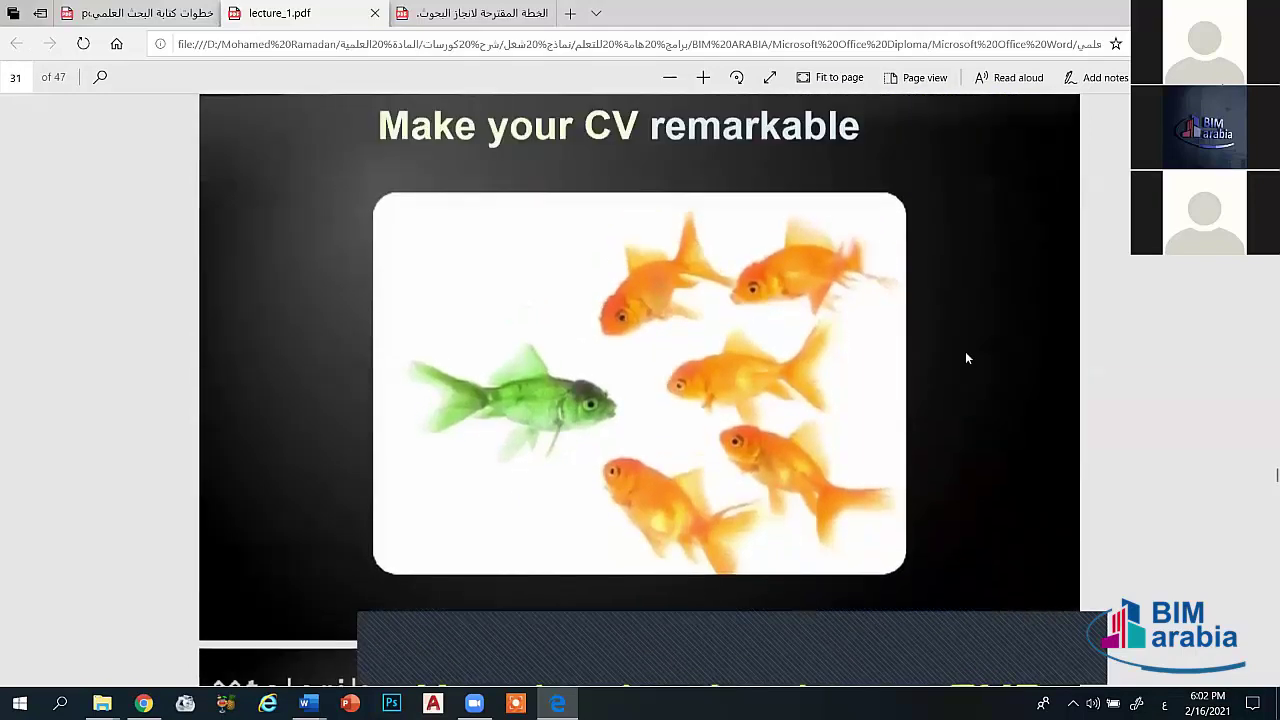
{"action": "scroll", "coordinate": [966, 358], "scroll_direction": "up", "scroll_amount": 2}
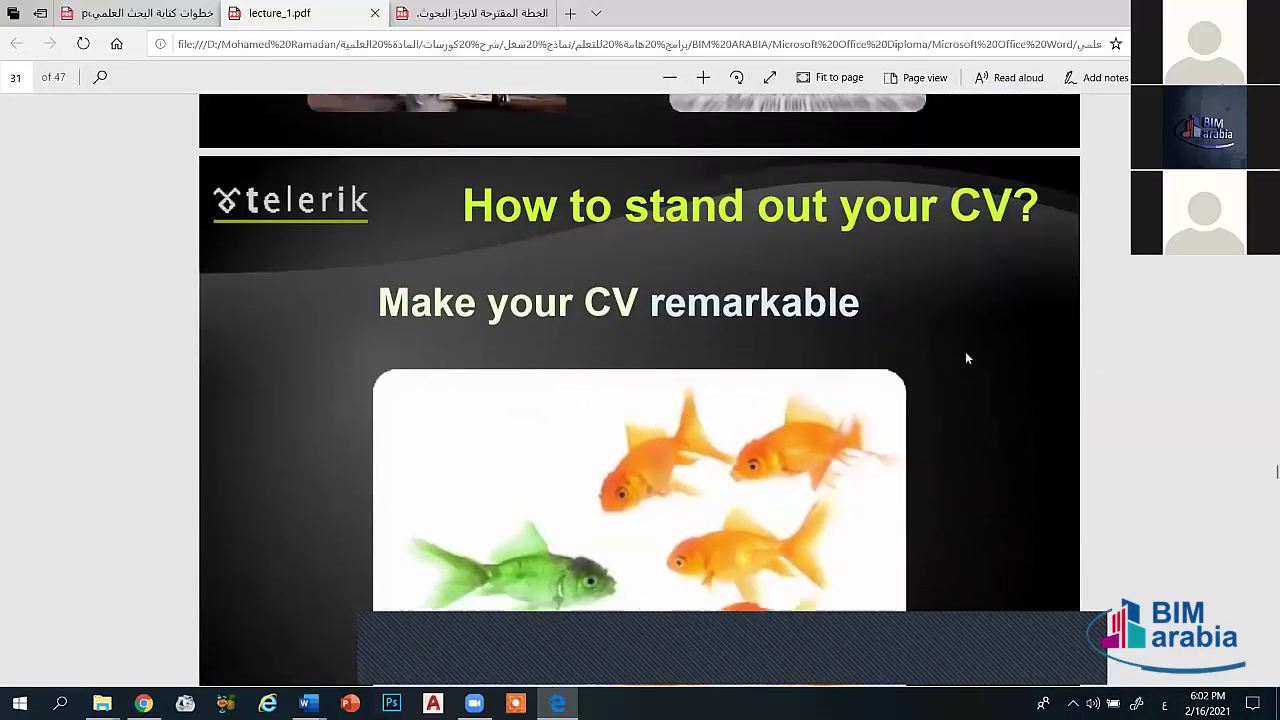
{"action": "scroll", "coordinate": [966, 358], "scroll_direction": "down", "scroll_amount": 1}
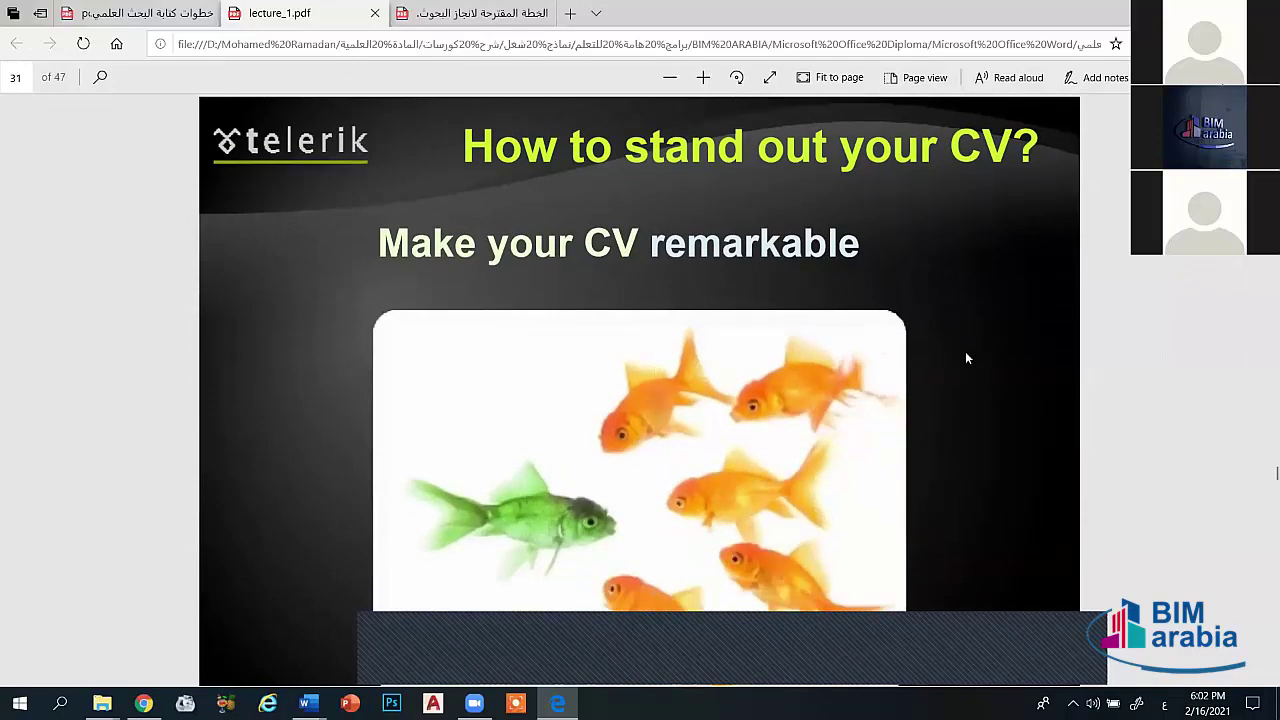
{"action": "scroll", "coordinate": [966, 358], "scroll_direction": "down", "scroll_amount": 1}
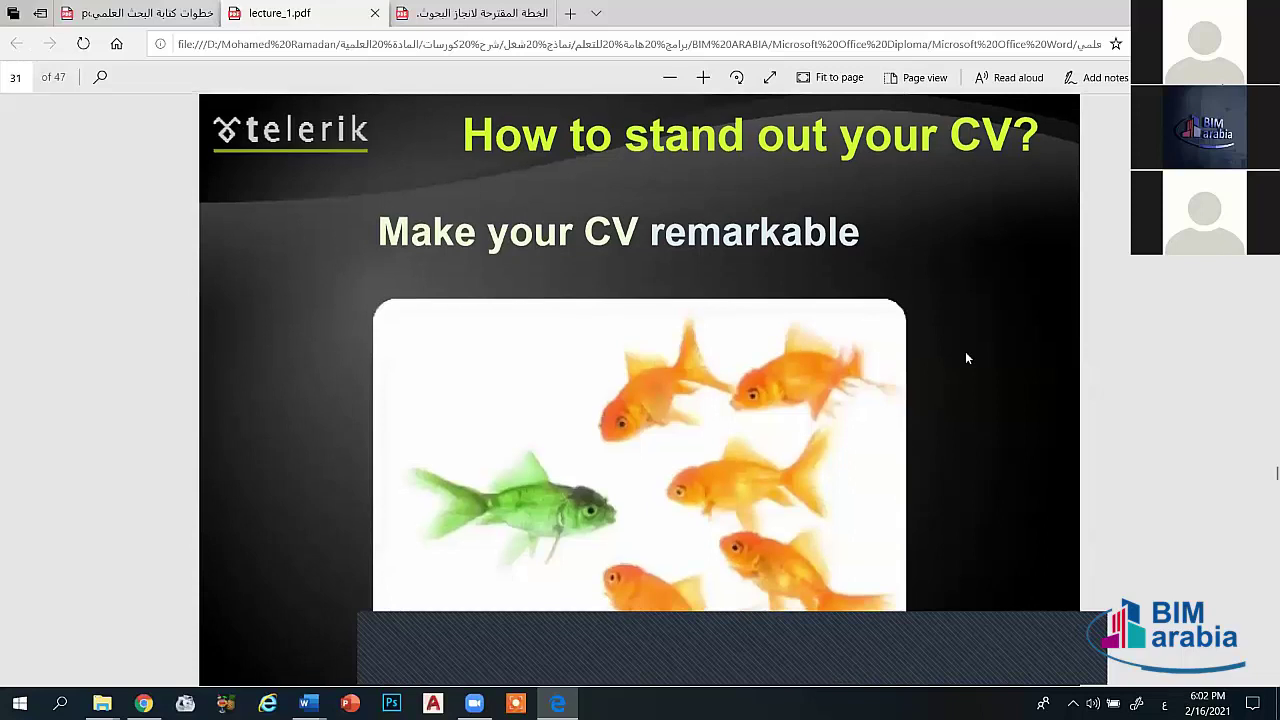
{"action": "scroll", "coordinate": [966, 358], "scroll_direction": "down", "scroll_amount": 2}
{"action": "scroll", "coordinate": [966, 358], "scroll_direction": "down", "scroll_amount": 2}
{"action": "scroll", "coordinate": [966, 358], "scroll_direction": "down", "scroll_amount": 2}
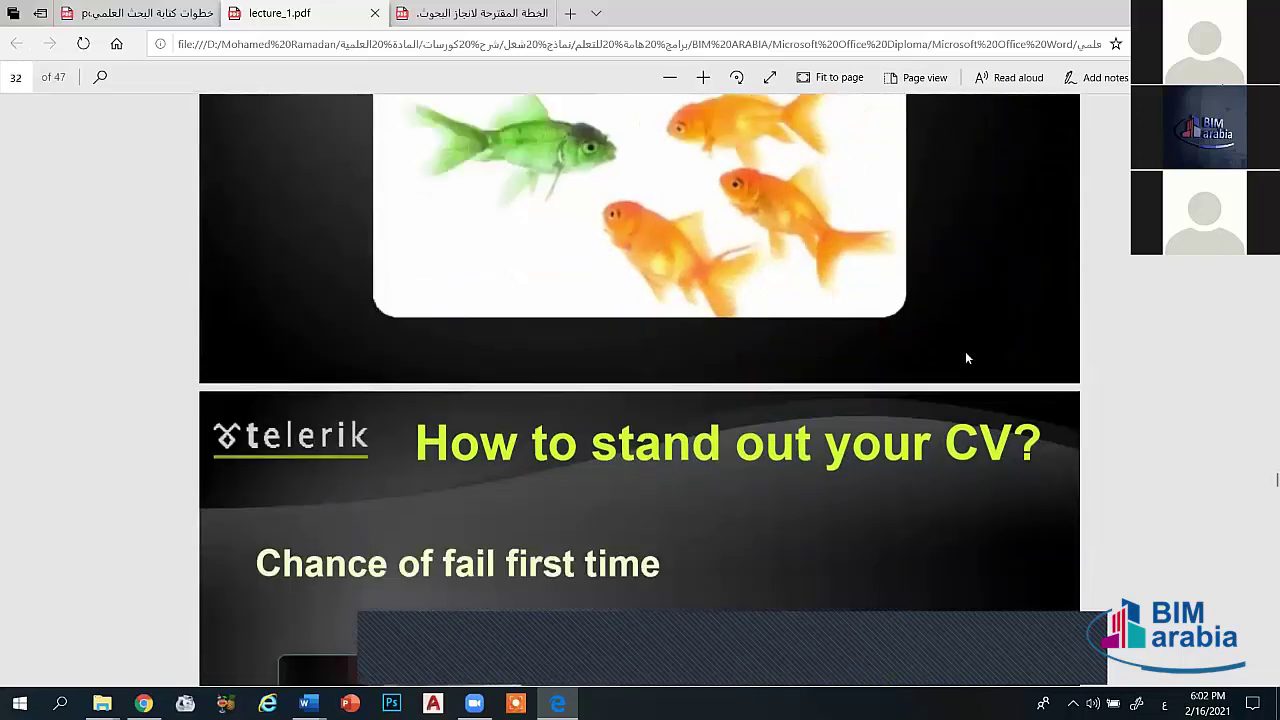
{"action": "scroll", "coordinate": [966, 358], "scroll_direction": "down", "scroll_amount": 2}
{"action": "scroll", "coordinate": [966, 353], "scroll_direction": "down", "scroll_amount": 1}
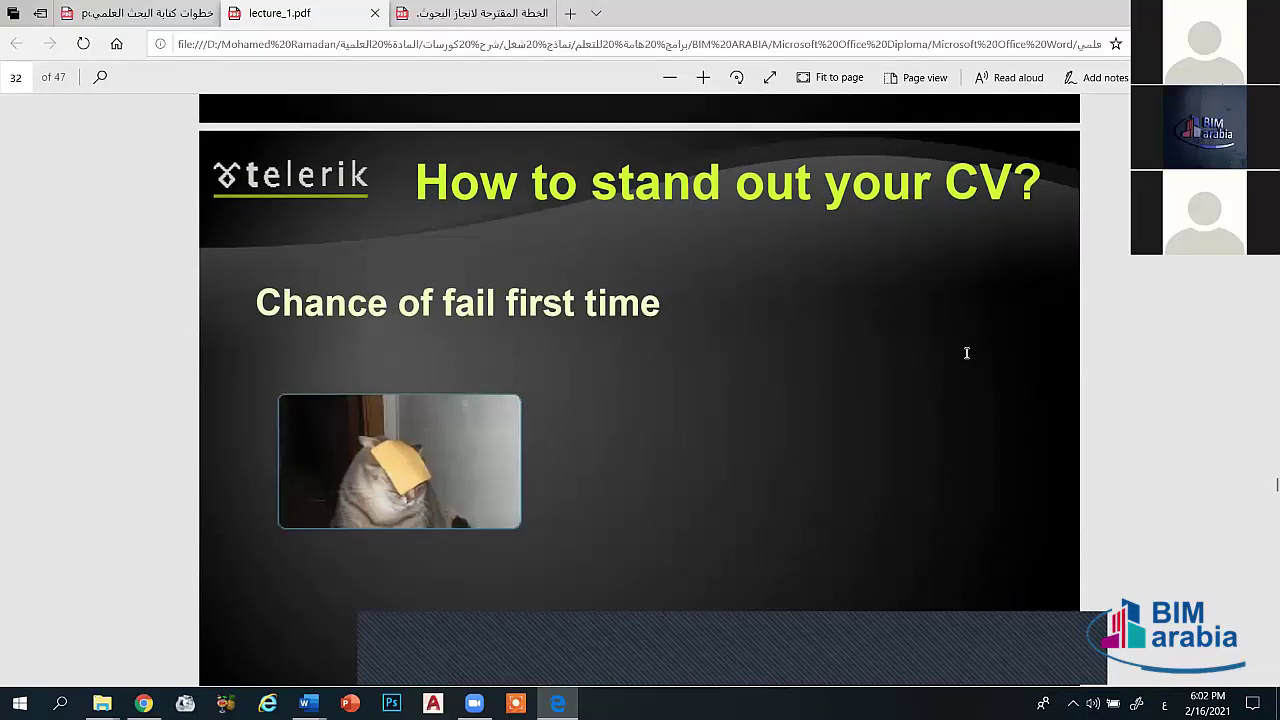
{"action": "scroll", "coordinate": [966, 353], "scroll_direction": "down", "scroll_amount": 1}
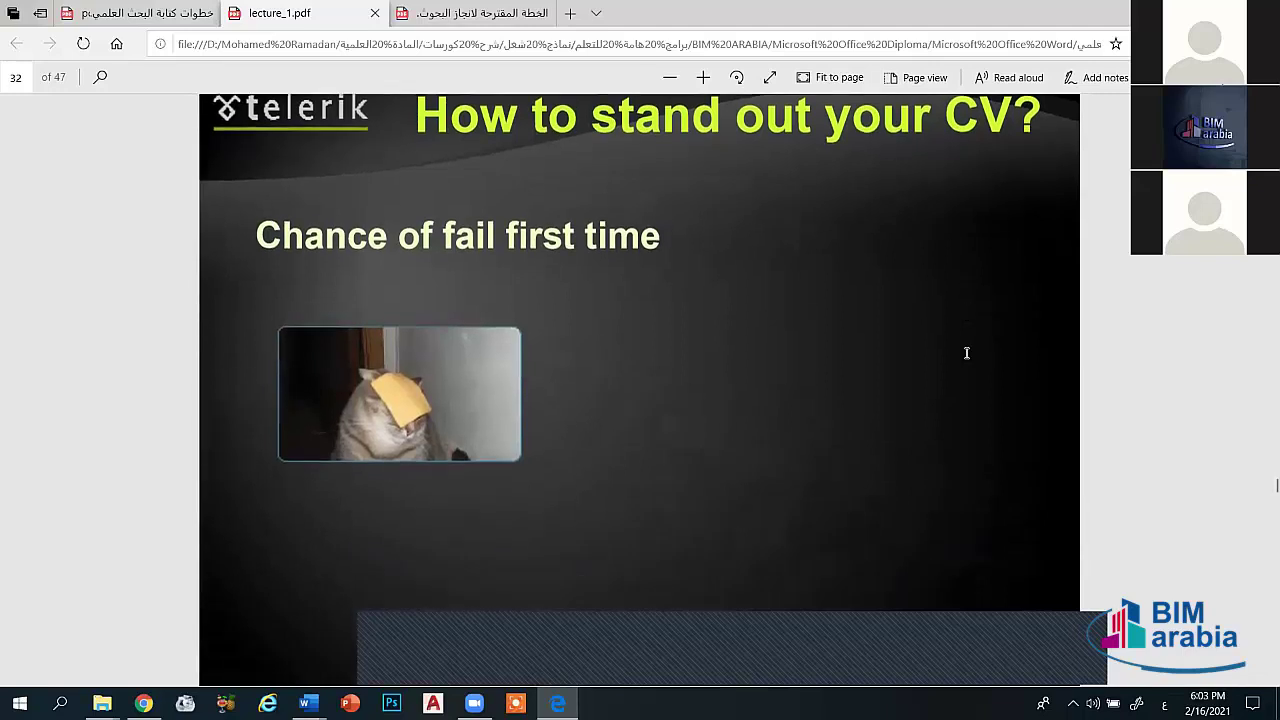
{"action": "scroll", "coordinate": [966, 353], "scroll_direction": "down", "scroll_amount": 1}
{"action": "scroll", "coordinate": [966, 353], "scroll_direction": "up", "scroll_amount": 1}
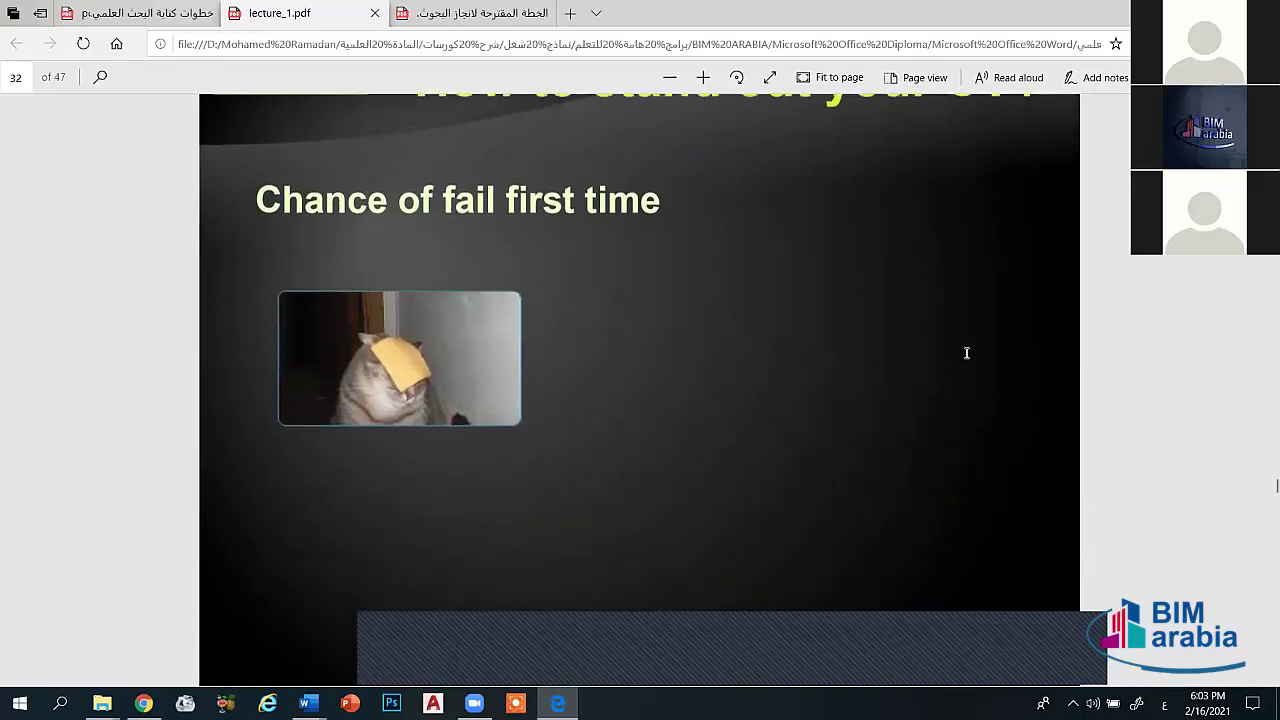
{"action": "scroll", "coordinate": [966, 353], "scroll_direction": "up", "scroll_amount": 1}
{"action": "scroll", "coordinate": [966, 353], "scroll_direction": "up", "scroll_amount": 1}
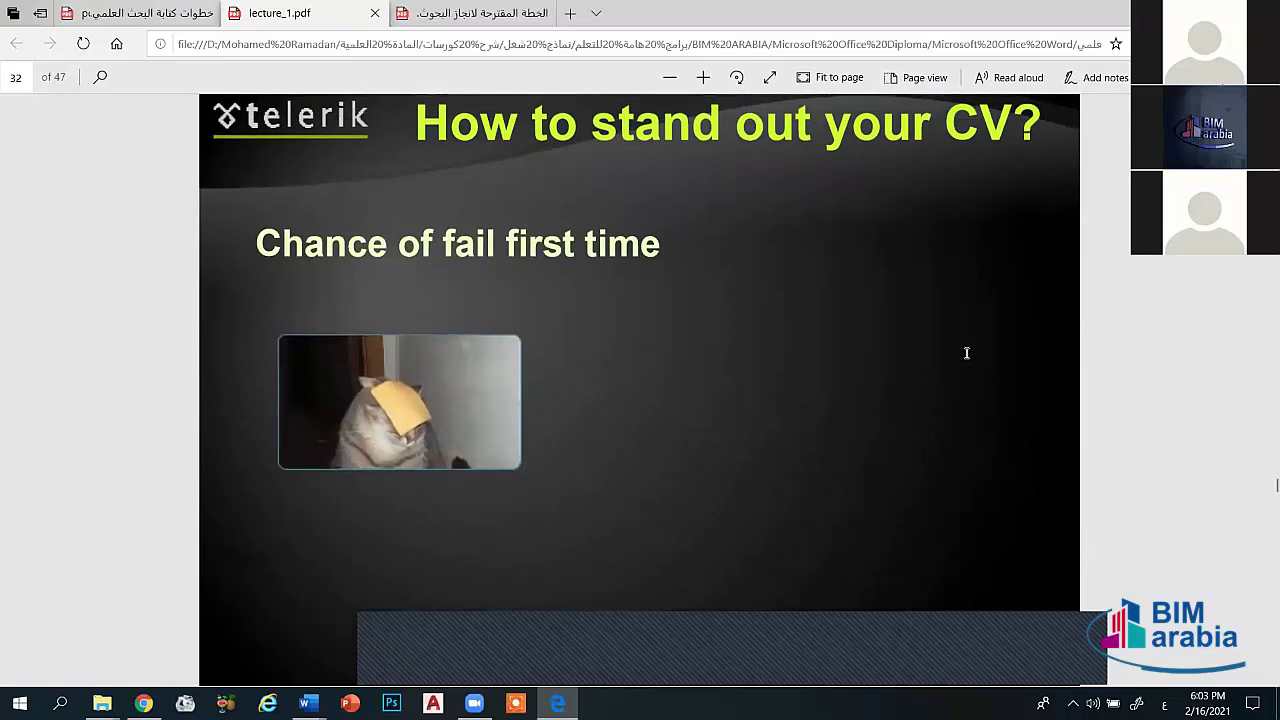
{"action": "scroll", "coordinate": [966, 353], "scroll_direction": "up", "scroll_amount": 1}
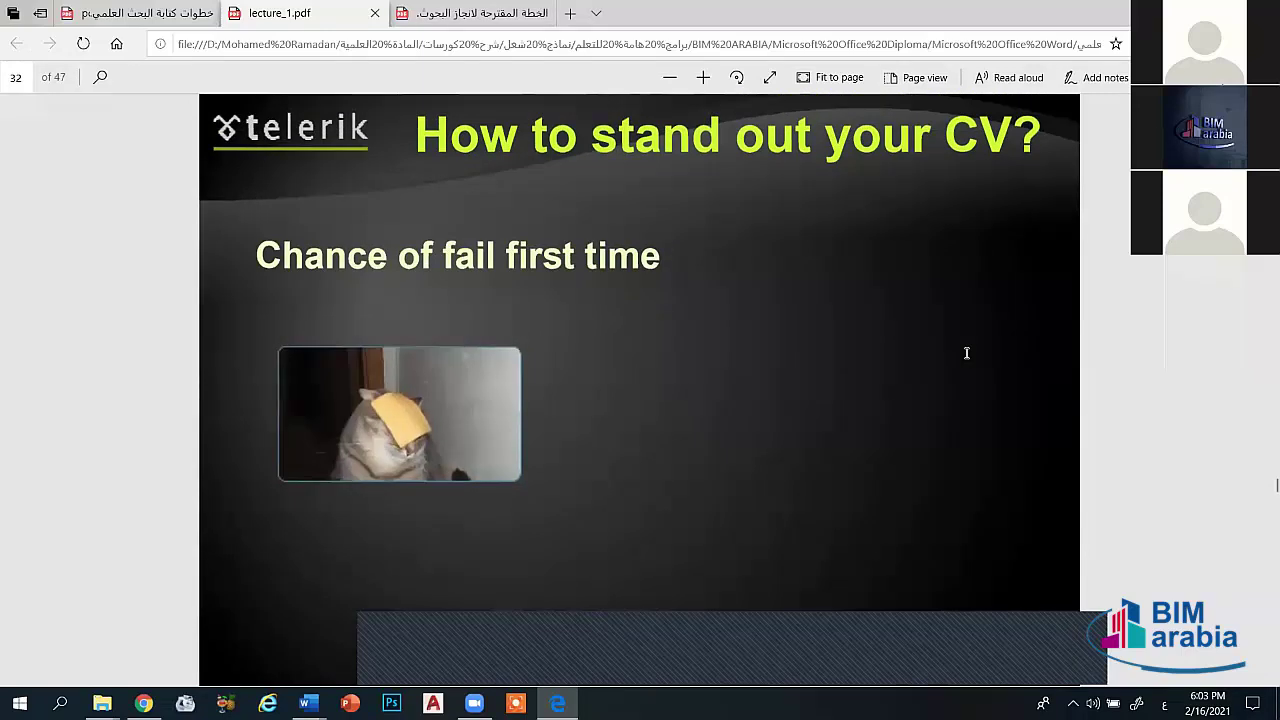
{"action": "scroll", "coordinate": [966, 353], "scroll_direction": "up", "scroll_amount": 1}
{"action": "scroll", "coordinate": [966, 353], "scroll_direction": "up", "scroll_amount": 1}
{"action": "scroll", "coordinate": [966, 353], "scroll_direction": "down", "scroll_amount": 1}
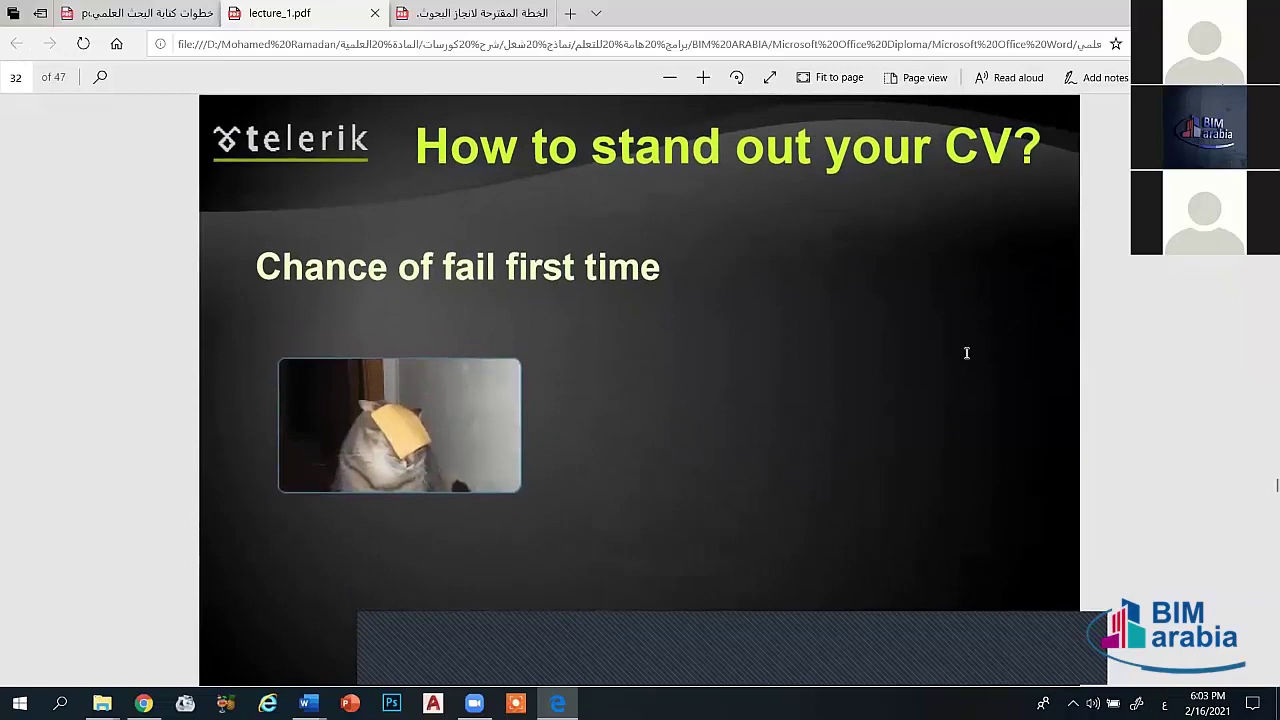
{"action": "scroll", "coordinate": [966, 353], "scroll_direction": "down", "scroll_amount": 1}
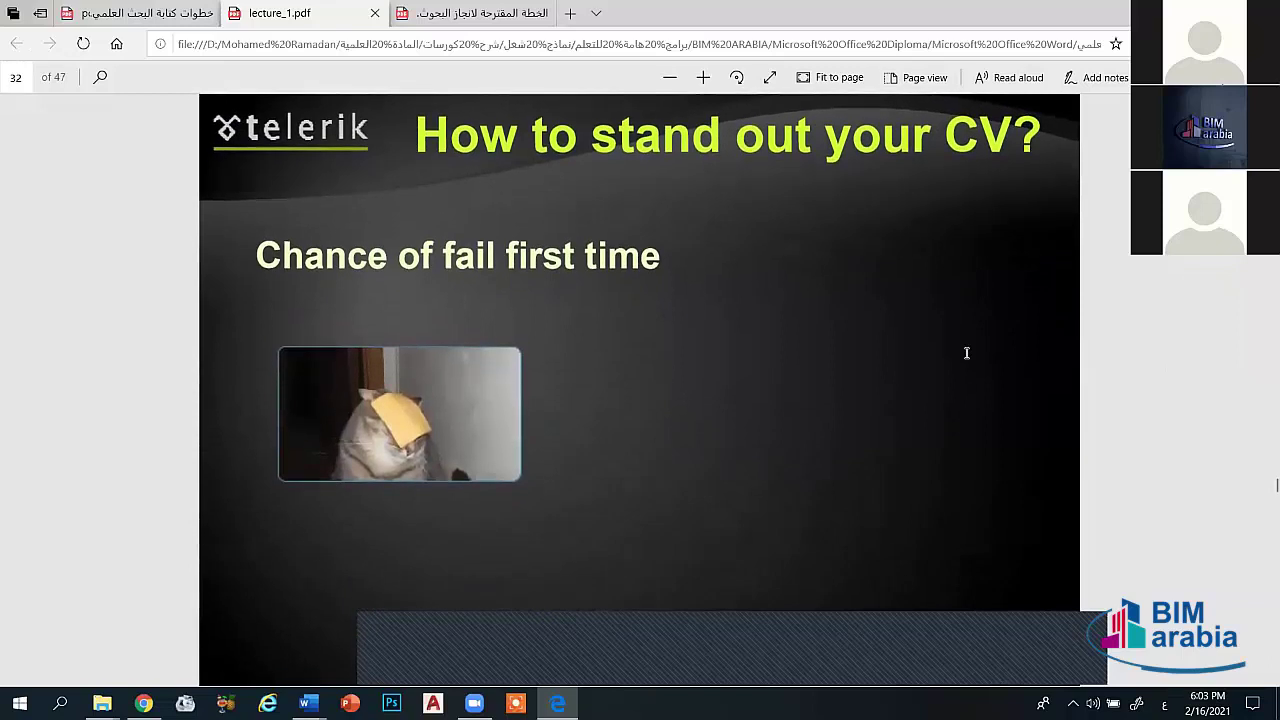
{"action": "scroll", "coordinate": [966, 353], "scroll_direction": "down", "scroll_amount": 1}
{"action": "scroll", "coordinate": [966, 353], "scroll_direction": "down", "scroll_amount": 1}
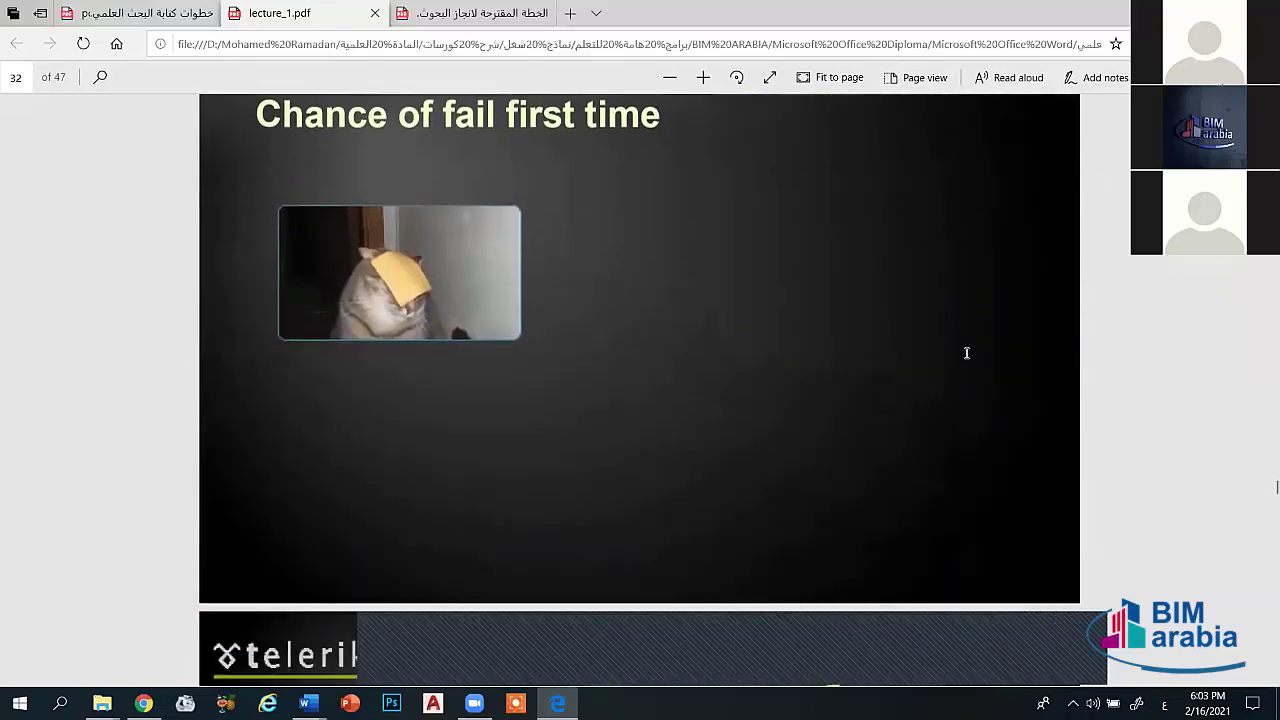
{"action": "scroll", "coordinate": [966, 353], "scroll_direction": "down", "scroll_amount": 1}
{"action": "scroll", "coordinate": [966, 353], "scroll_direction": "down", "scroll_amount": 1}
{"action": "scroll", "coordinate": [966, 353], "scroll_direction": "down", "scroll_amount": 1}
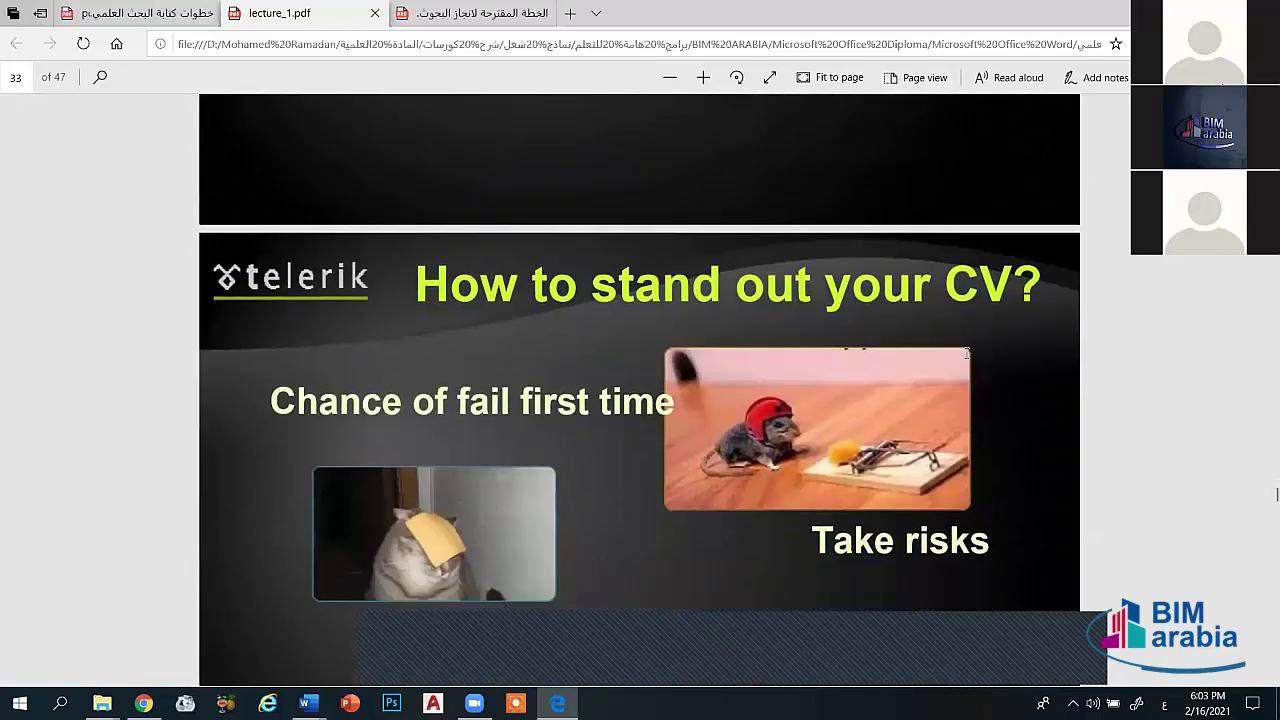
{"action": "scroll", "coordinate": [966, 353], "scroll_direction": "down", "scroll_amount": 1}
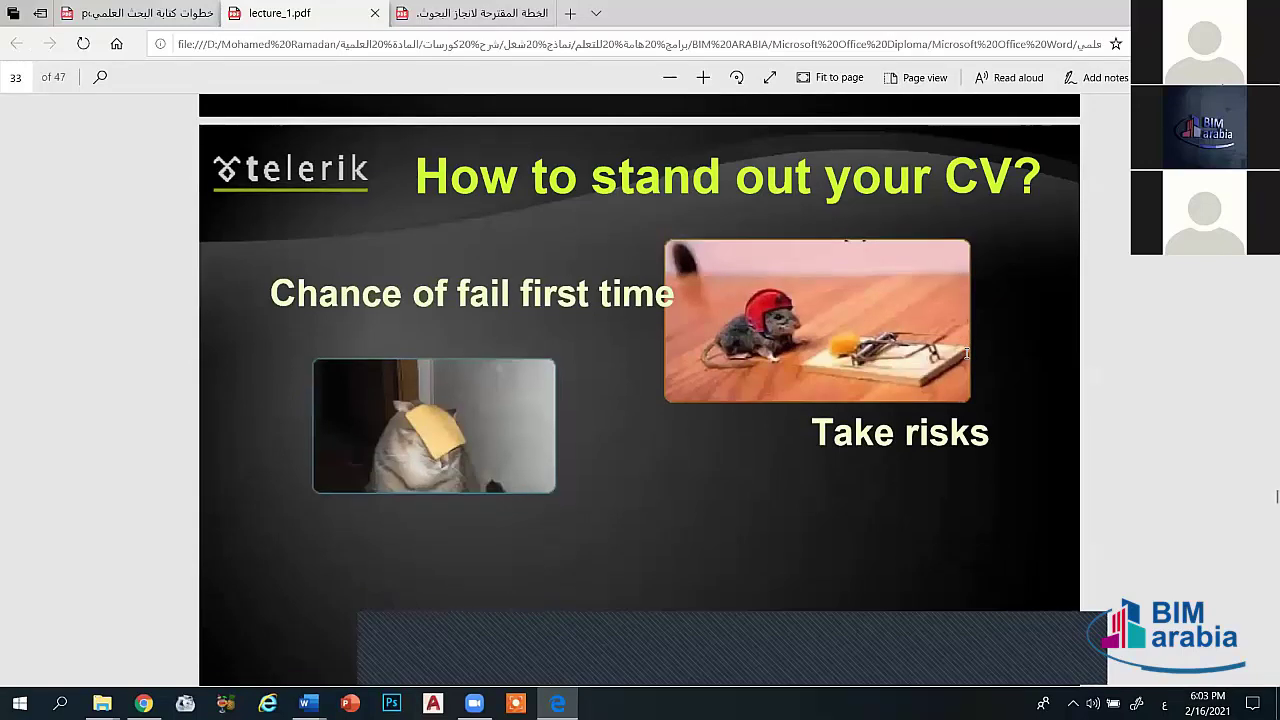
{"action": "scroll", "coordinate": [966, 352], "scroll_direction": "down", "scroll_amount": 2}
{"action": "scroll", "coordinate": [966, 352], "scroll_direction": "down", "scroll_amount": 1}
{"action": "scroll", "coordinate": [966, 352], "scroll_direction": "down", "scroll_amount": 1}
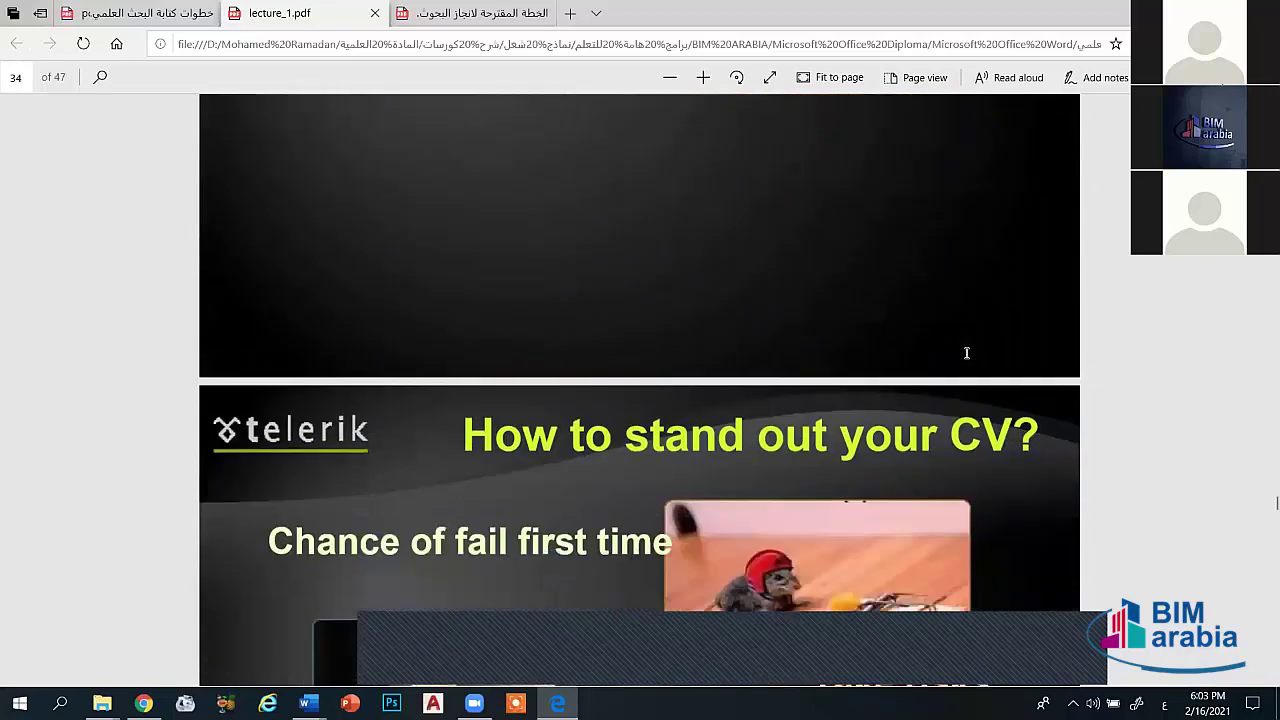
{"action": "scroll", "coordinate": [966, 355], "scroll_direction": "down", "scroll_amount": 1}
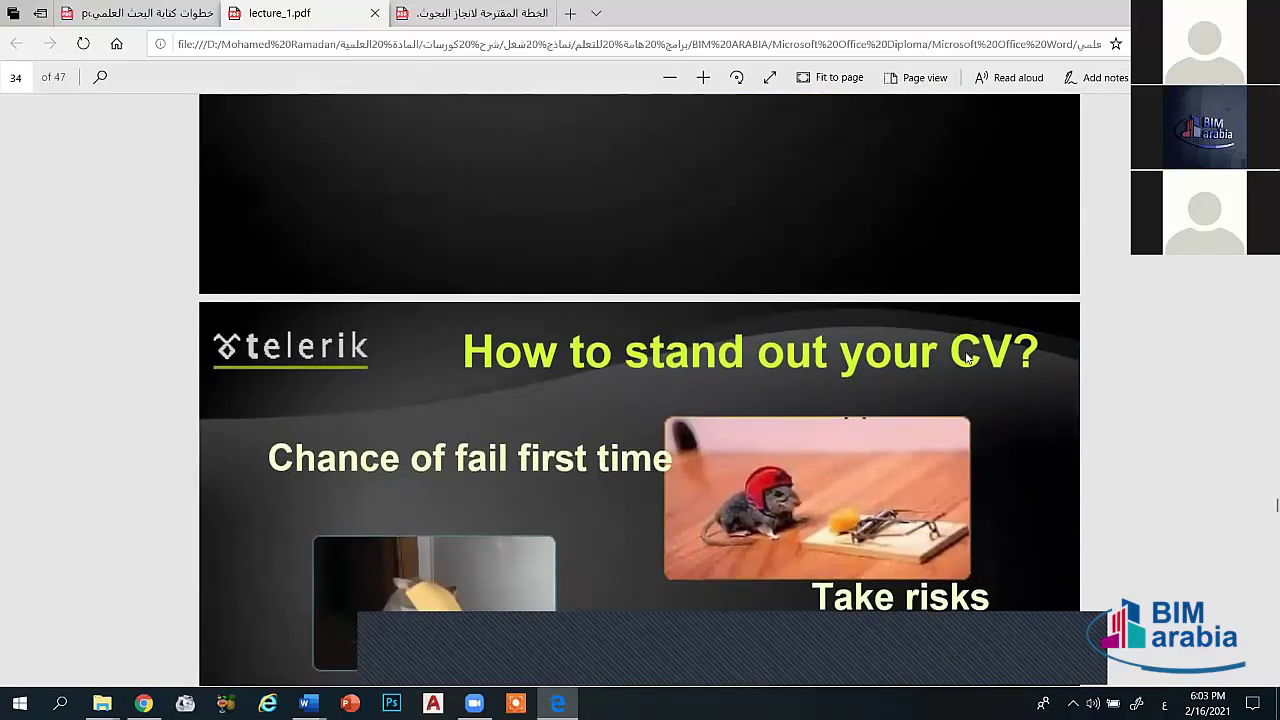
{"action": "scroll", "coordinate": [966, 356], "scroll_direction": "down", "scroll_amount": 1}
{"action": "scroll", "coordinate": [966, 358], "scroll_direction": "down", "scroll_amount": 4}
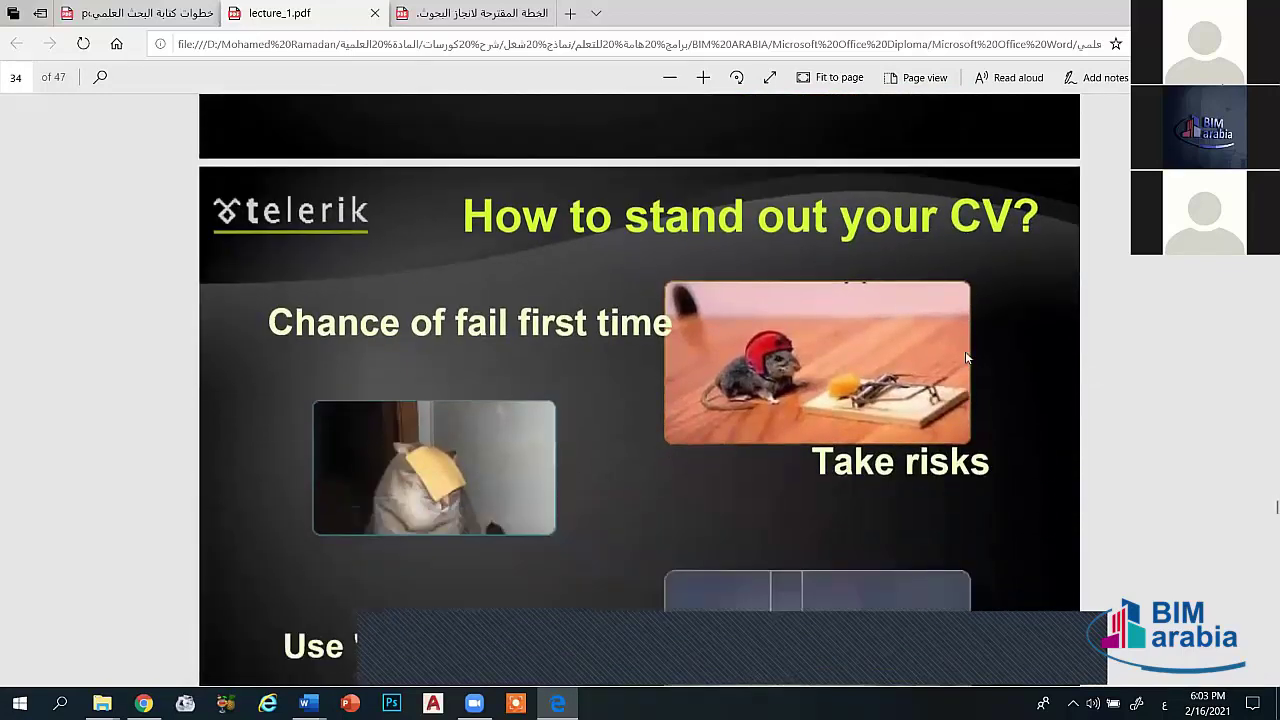
{"action": "scroll", "coordinate": [966, 358], "scroll_direction": "down", "scroll_amount": 1}
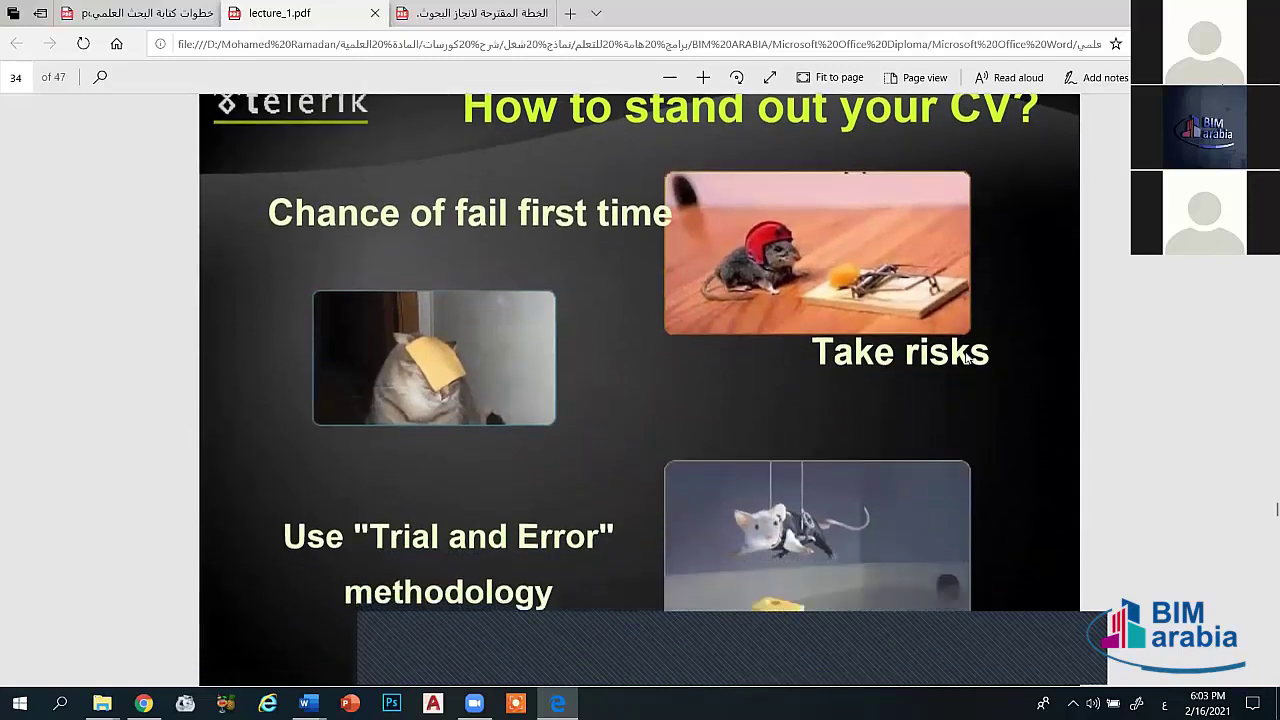
{"action": "scroll", "coordinate": [966, 358], "scroll_direction": "down", "scroll_amount": 1}
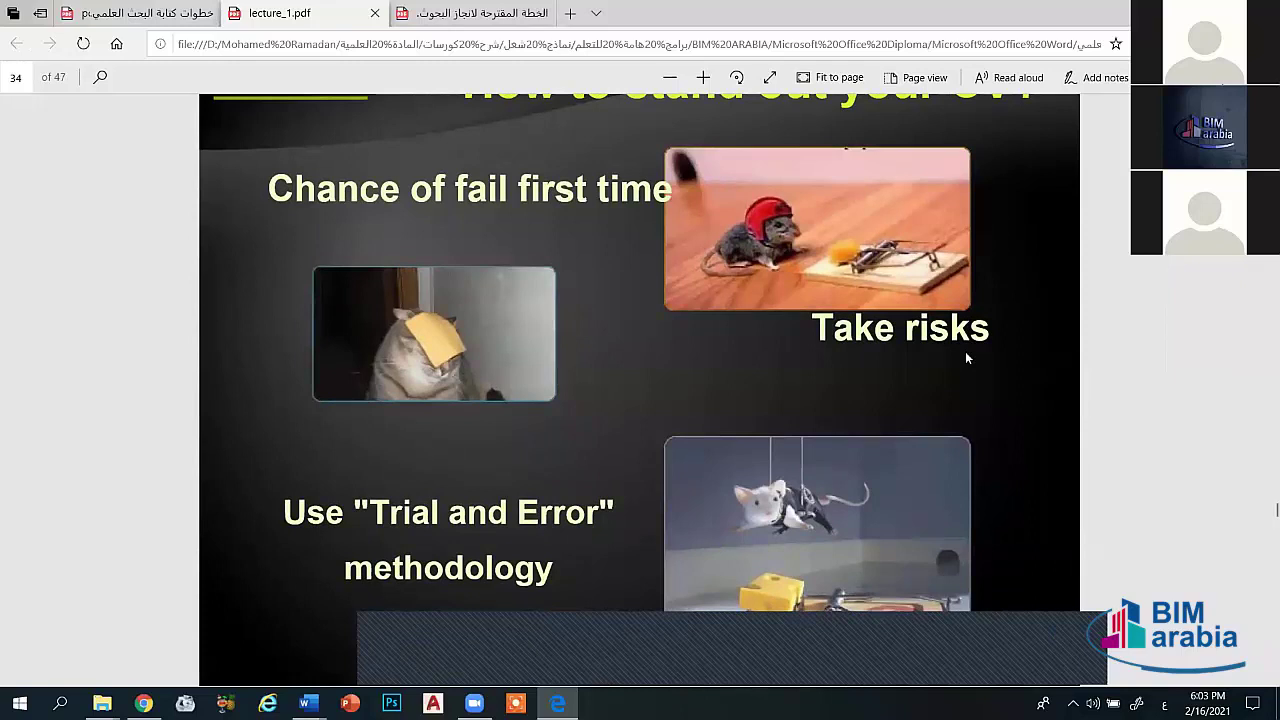
{"action": "scroll", "coordinate": [966, 358], "scroll_direction": "down", "scroll_amount": 1}
{"action": "scroll", "coordinate": [966, 358], "scroll_direction": "down", "scroll_amount": 2}
Step: Scroll the PDF past pages 35 and 36 to page 37, the 'Personal Information' slide
{"action": "scroll", "coordinate": [966, 358], "scroll_direction": "down", "scroll_amount": 2}
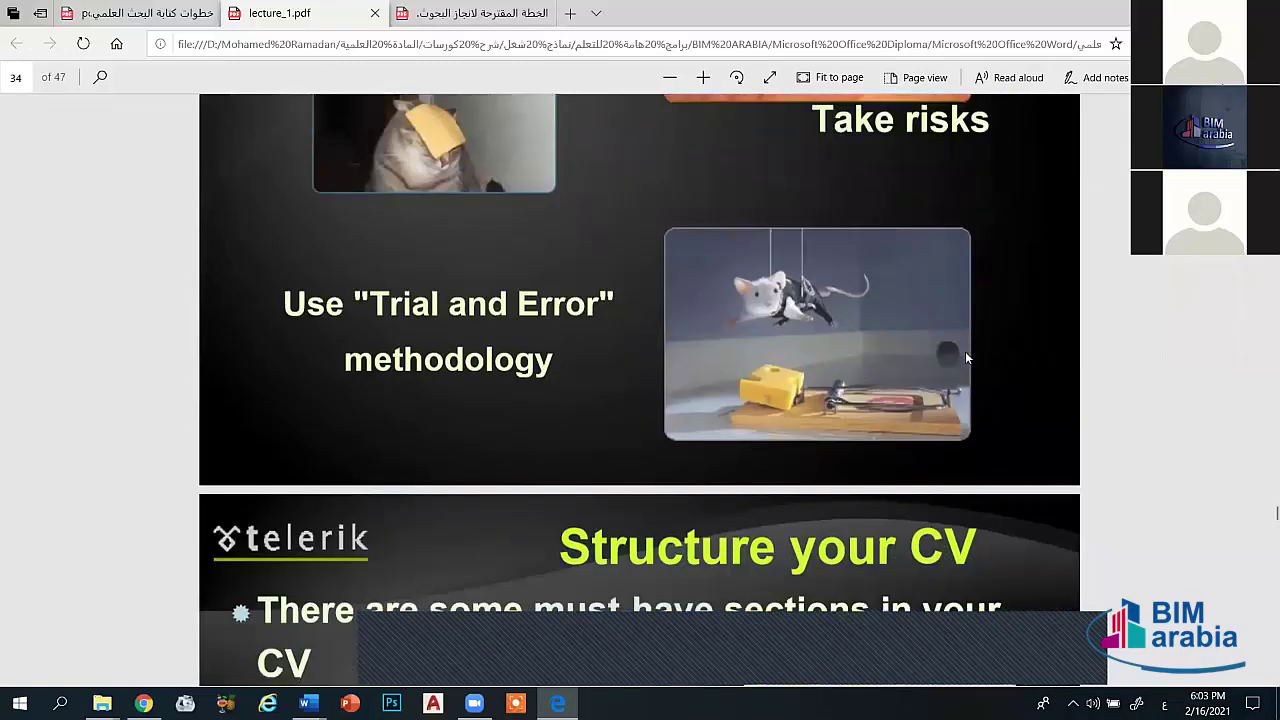
{"action": "scroll", "coordinate": [966, 358], "scroll_direction": "down", "scroll_amount": 3}
{"action": "scroll", "coordinate": [966, 358], "scroll_direction": "down", "scroll_amount": 2}
{"action": "scroll", "coordinate": [966, 352], "scroll_direction": "down", "scroll_amount": 1}
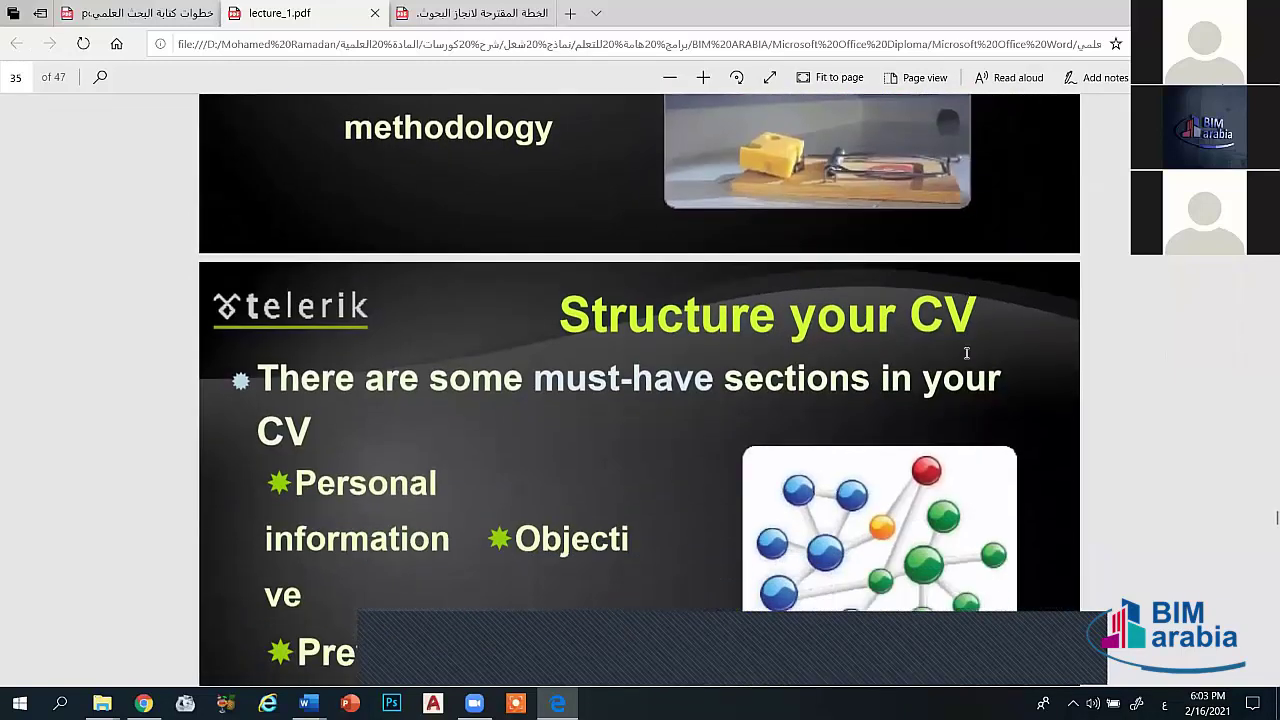
{"action": "scroll", "coordinate": [966, 352], "scroll_direction": "down", "scroll_amount": 2}
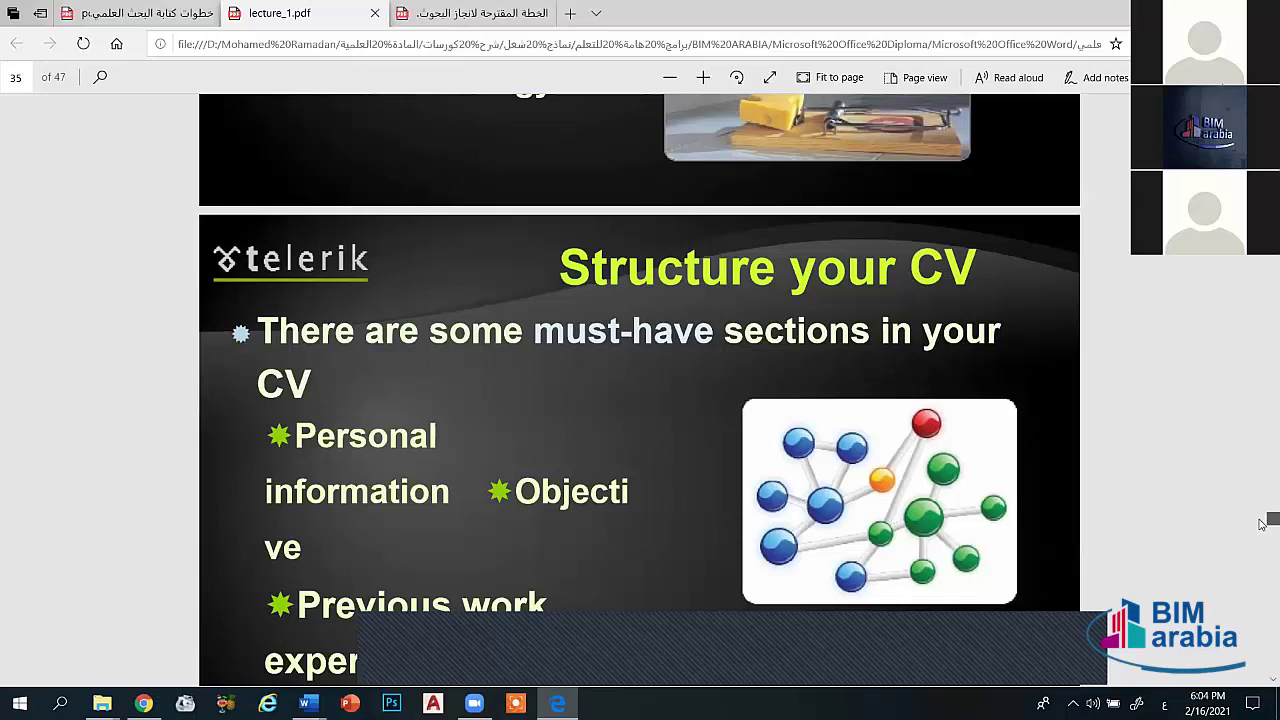
{"action": "scroll", "coordinate": [1265, 520], "scroll_direction": "down", "scroll_amount": 1}
{"action": "scroll", "coordinate": [1261, 528], "scroll_direction": "down", "scroll_amount": 2}
{"action": "scroll", "coordinate": [1261, 528], "scroll_direction": "up", "scroll_amount": 2}
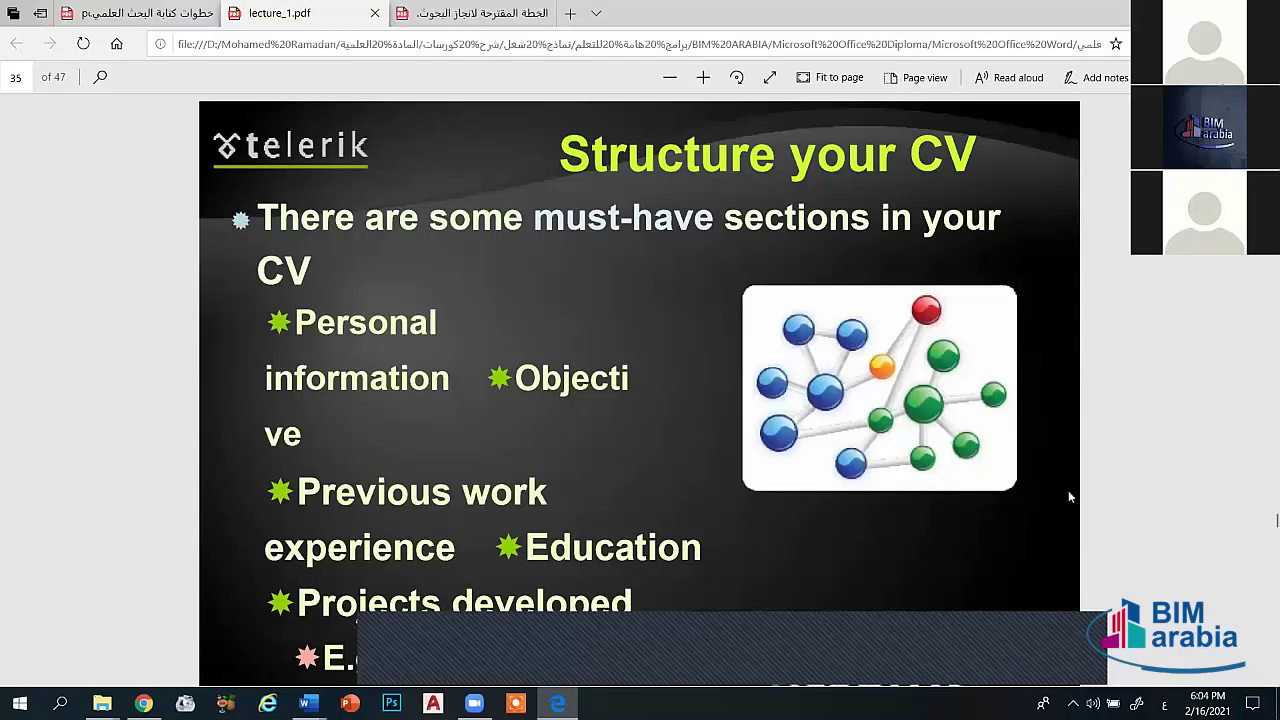
{"action": "scroll", "coordinate": [1213, 482], "scroll_direction": "down", "scroll_amount": 1}
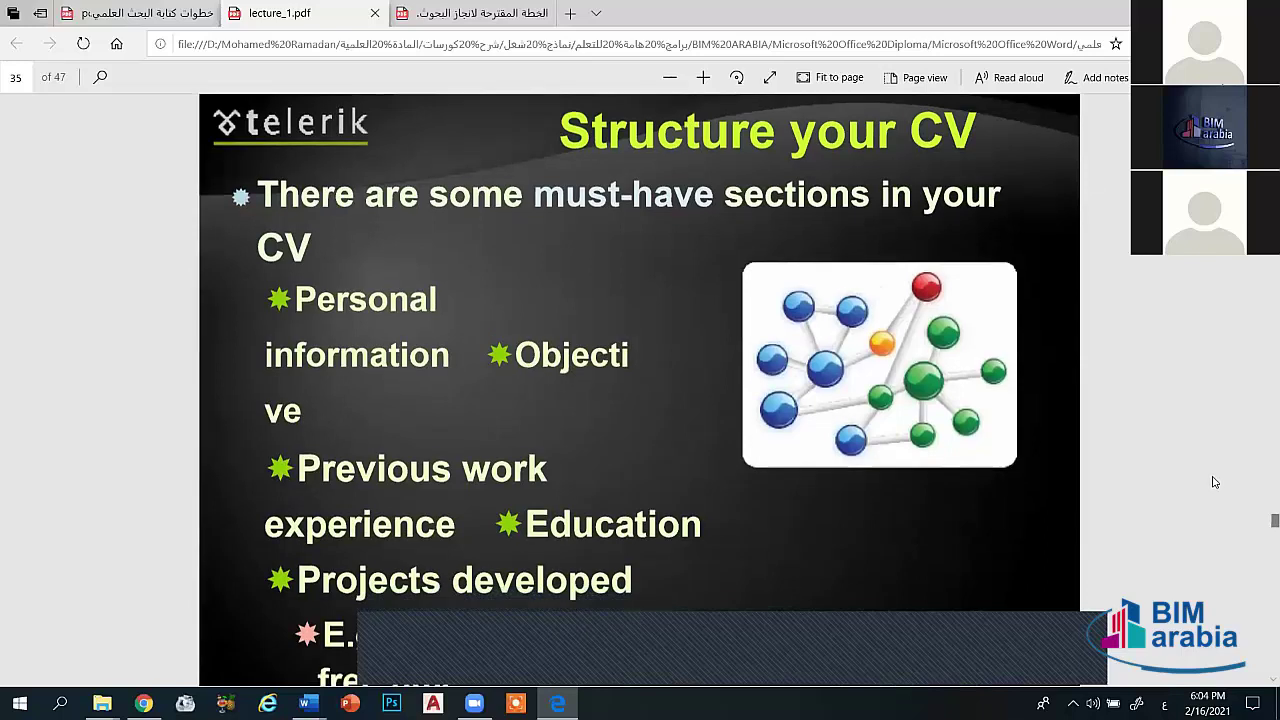
{"action": "scroll", "coordinate": [1213, 482], "scroll_direction": "down", "scroll_amount": 1}
{"action": "scroll", "coordinate": [1213, 482], "scroll_direction": "down", "scroll_amount": 1}
{"action": "scroll", "coordinate": [1213, 482], "scroll_direction": "down", "scroll_amount": 1}
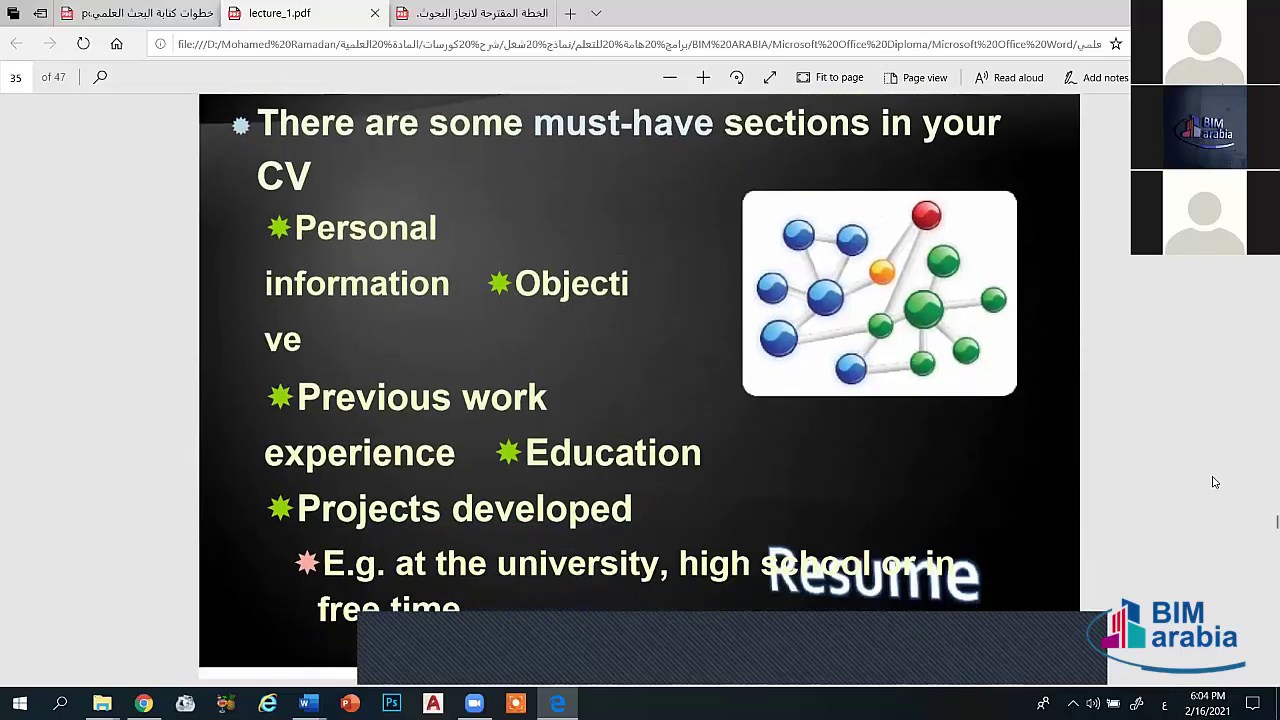
{"action": "scroll", "coordinate": [1213, 482], "scroll_direction": "down", "scroll_amount": 1}
{"action": "scroll", "coordinate": [1213, 482], "scroll_direction": "down", "scroll_amount": 1}
{"action": "scroll", "coordinate": [1213, 482], "scroll_direction": "down", "scroll_amount": 1}
{"action": "scroll", "coordinate": [1213, 482], "scroll_direction": "down", "scroll_amount": 1}
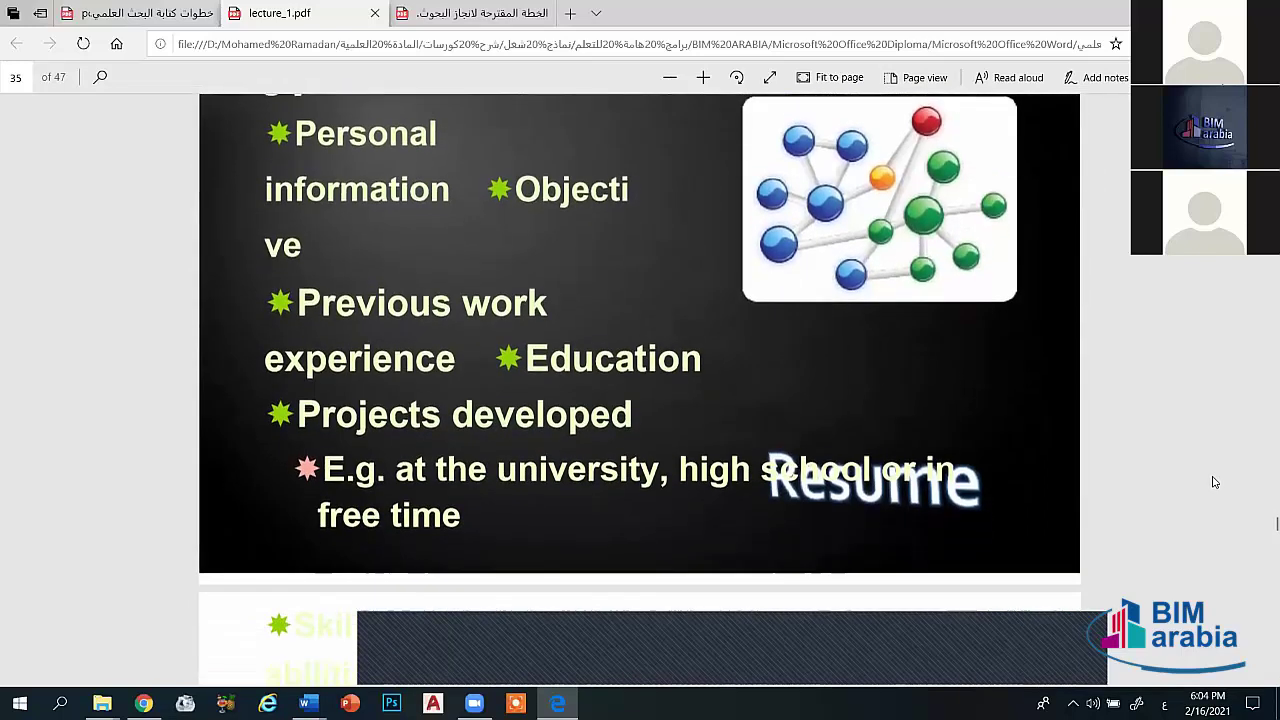
{"action": "scroll", "coordinate": [1213, 482], "scroll_direction": "down", "scroll_amount": 1}
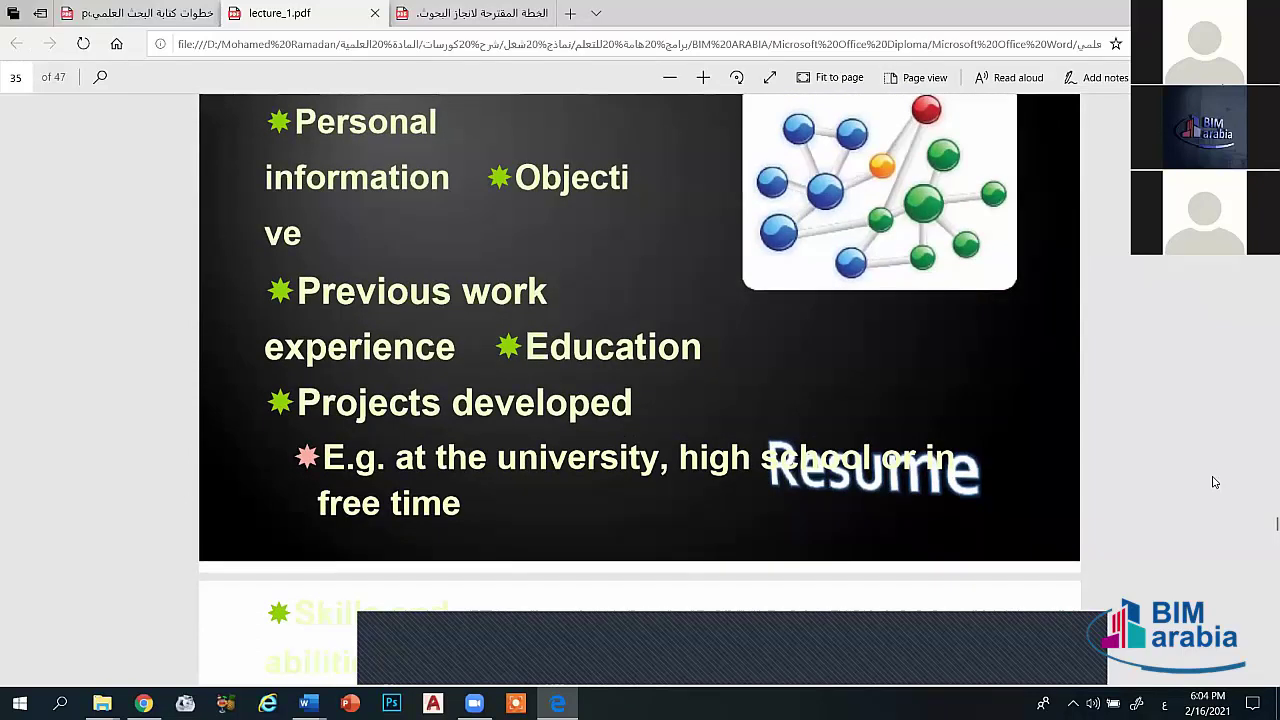
{"action": "scroll", "coordinate": [1213, 482], "scroll_direction": "down", "scroll_amount": 2}
{"action": "scroll", "coordinate": [1213, 482], "scroll_direction": "down", "scroll_amount": 1}
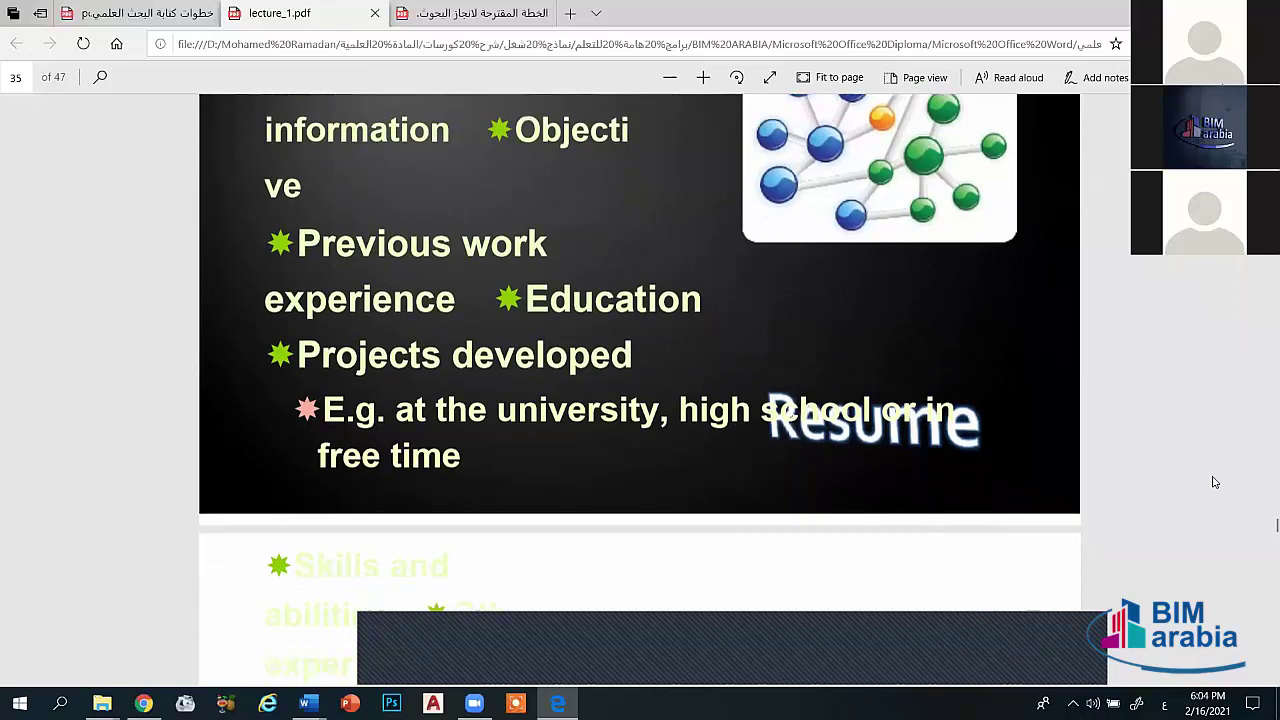
{"action": "scroll", "coordinate": [1213, 482], "scroll_direction": "down", "scroll_amount": 2}
{"action": "scroll", "coordinate": [1213, 482], "scroll_direction": "down", "scroll_amount": 3}
{"action": "scroll", "coordinate": [1213, 482], "scroll_direction": "down", "scroll_amount": 1}
{"action": "scroll", "coordinate": [1213, 482], "scroll_direction": "down", "scroll_amount": 1}
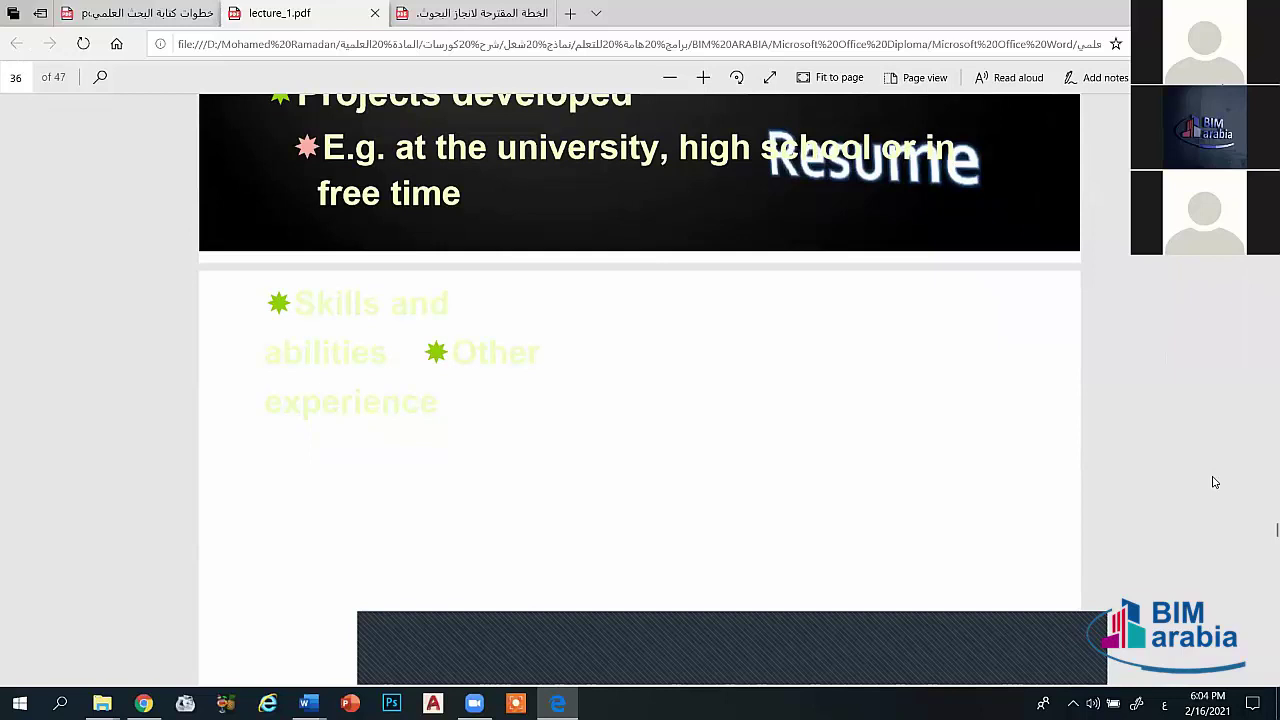
{"action": "scroll", "coordinate": [1213, 482], "scroll_direction": "down", "scroll_amount": 1}
{"action": "scroll", "coordinate": [1213, 482], "scroll_direction": "down", "scroll_amount": 3}
{"action": "scroll", "coordinate": [1213, 482], "scroll_direction": "down", "scroll_amount": 2}
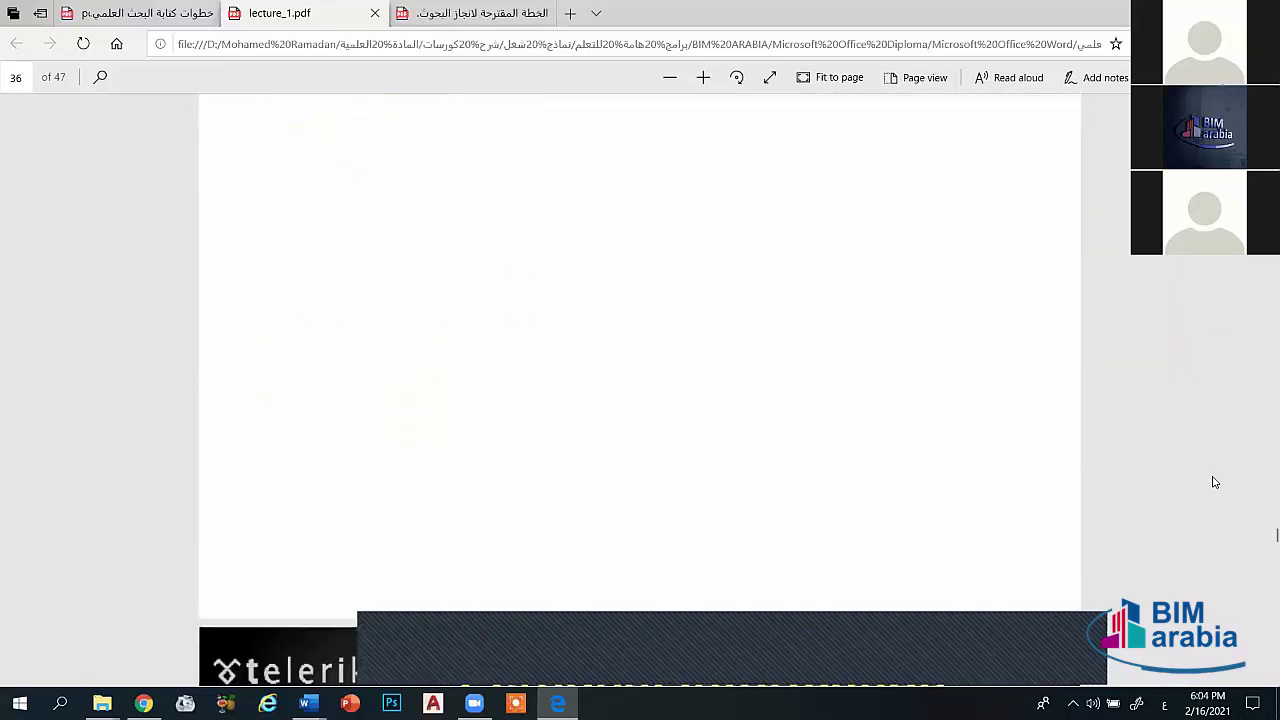
{"action": "scroll", "coordinate": [1213, 482], "scroll_direction": "down", "scroll_amount": 1}
{"action": "scroll", "coordinate": [1213, 482], "scroll_direction": "down", "scroll_amount": 1}
{"action": "scroll", "coordinate": [1213, 482], "scroll_direction": "down", "scroll_amount": 1}
Step: Scroll page 37 slightly so the email address, telephone number and home address bullets are visible
{"action": "scroll", "coordinate": [1213, 482], "scroll_direction": "down", "scroll_amount": 1}
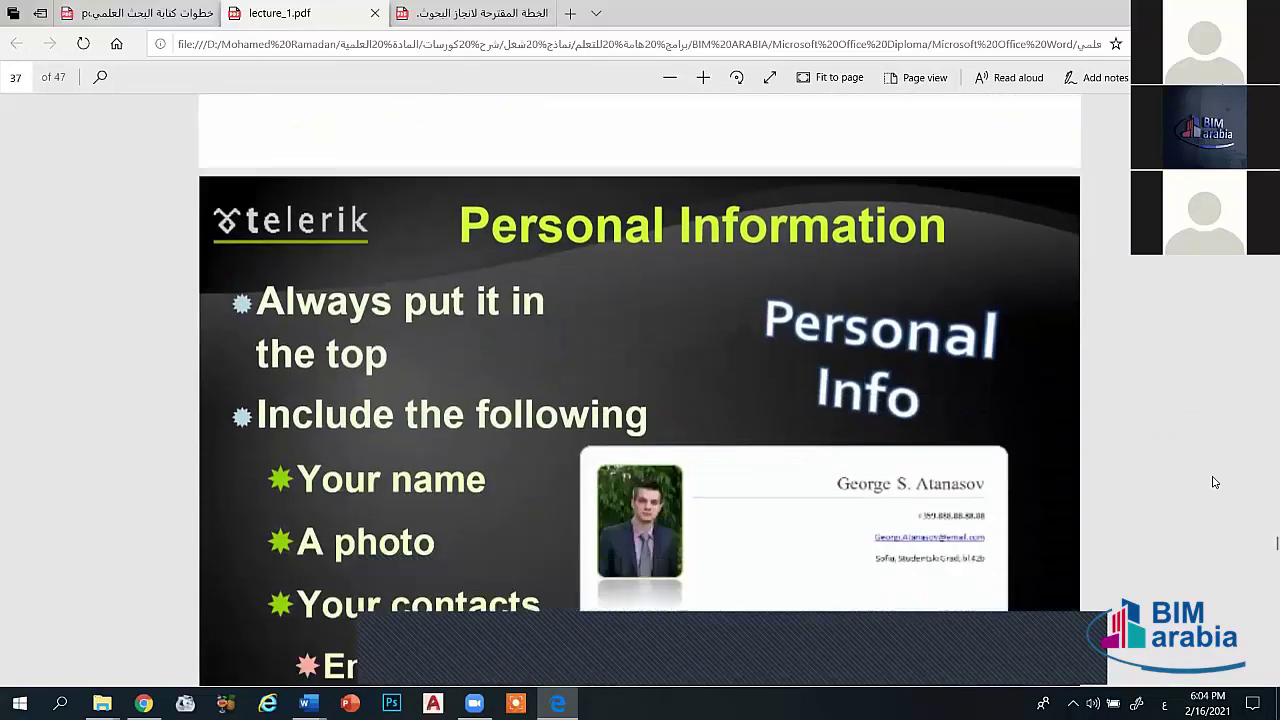
{"action": "scroll", "coordinate": [1213, 482], "scroll_direction": "down", "scroll_amount": 1}
{"action": "scroll", "coordinate": [1213, 482], "scroll_direction": "down", "scroll_amount": 1}
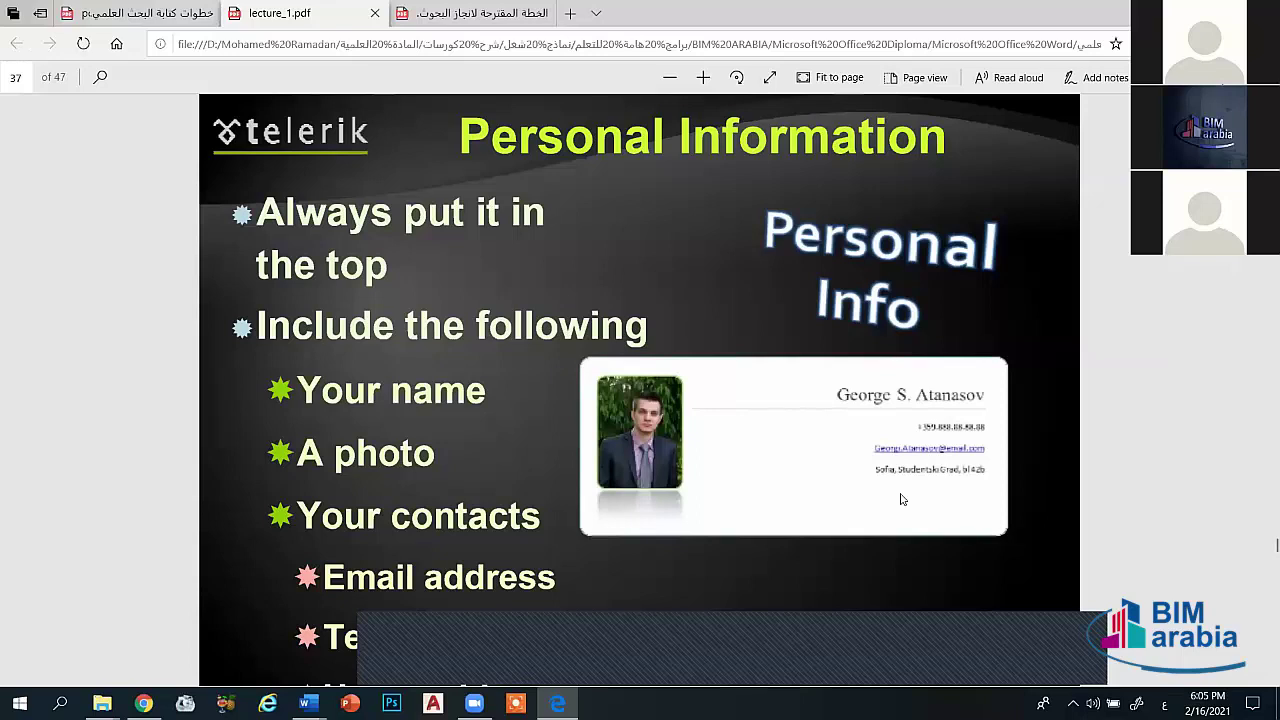
{"action": "scroll", "coordinate": [903, 499], "scroll_direction": "down", "scroll_amount": 1}
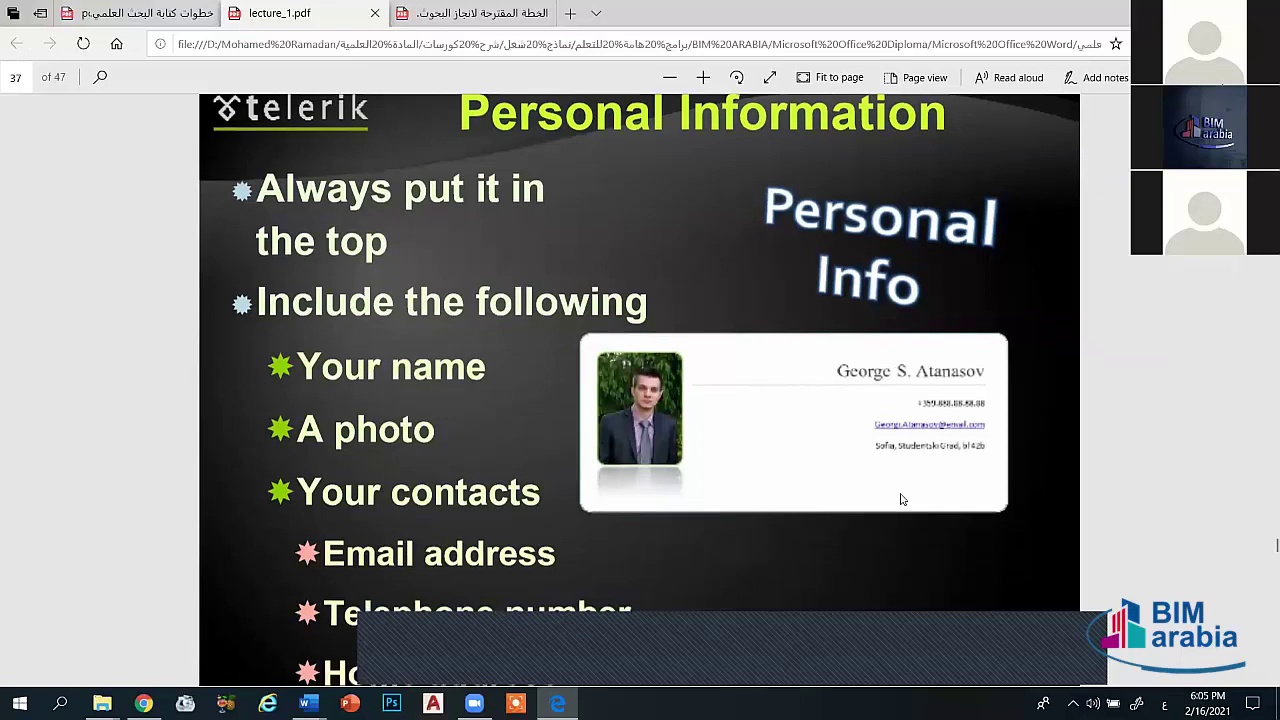
{"action": "scroll", "coordinate": [901, 498], "scroll_direction": "down", "scroll_amount": 3}
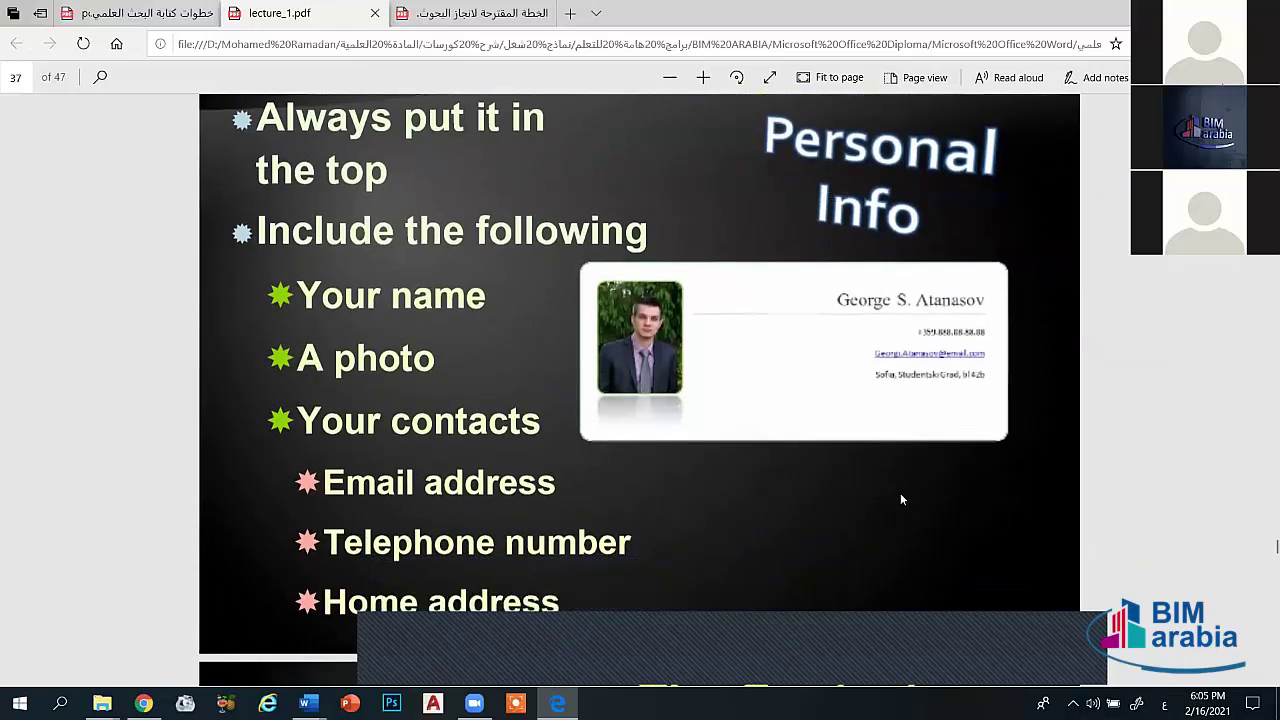
{"action": "scroll", "coordinate": [900, 499], "scroll_direction": "down", "scroll_amount": 1}
{"action": "scroll", "coordinate": [900, 499], "scroll_direction": "up", "scroll_amount": 1}
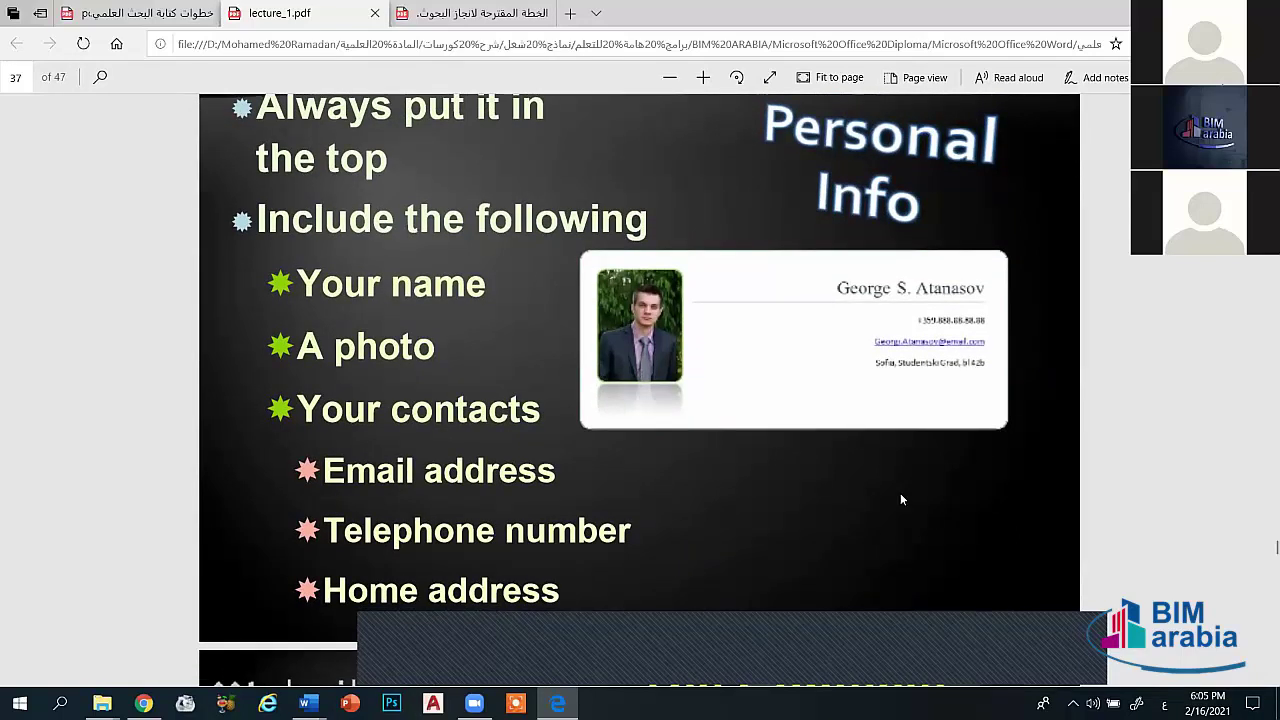
{"action": "scroll", "coordinate": [900, 497], "scroll_direction": "down", "scroll_amount": 1}
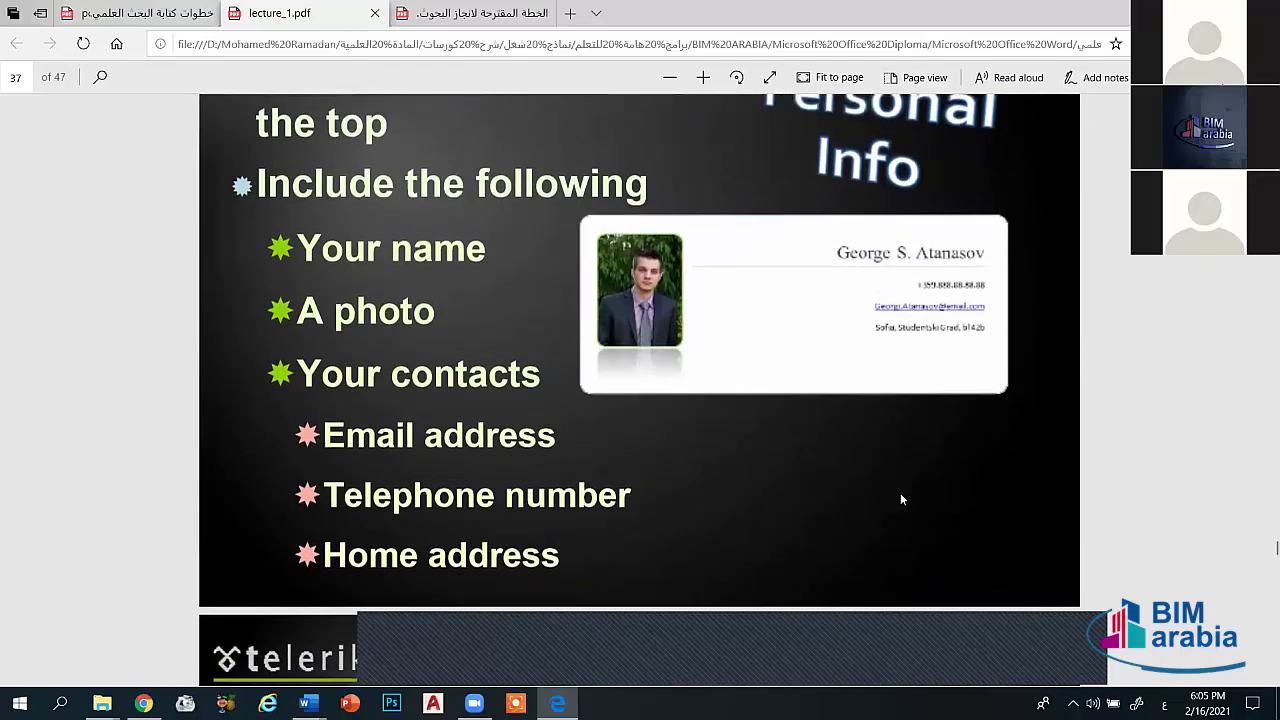
{"action": "scroll", "coordinate": [900, 497], "scroll_direction": "up", "scroll_amount": 1}
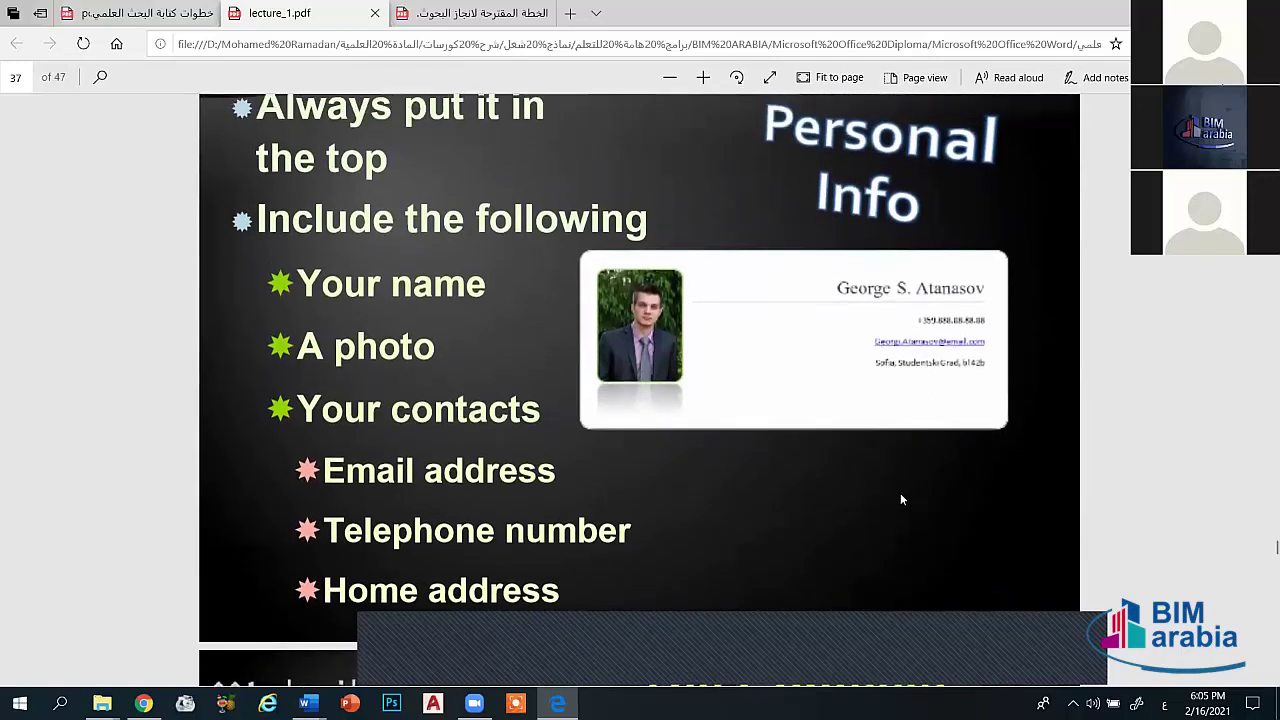
{"action": "scroll", "coordinate": [900, 497], "scroll_direction": "down", "scroll_amount": 1}
{"action": "scroll", "coordinate": [900, 497], "scroll_direction": "down", "scroll_amount": 1}
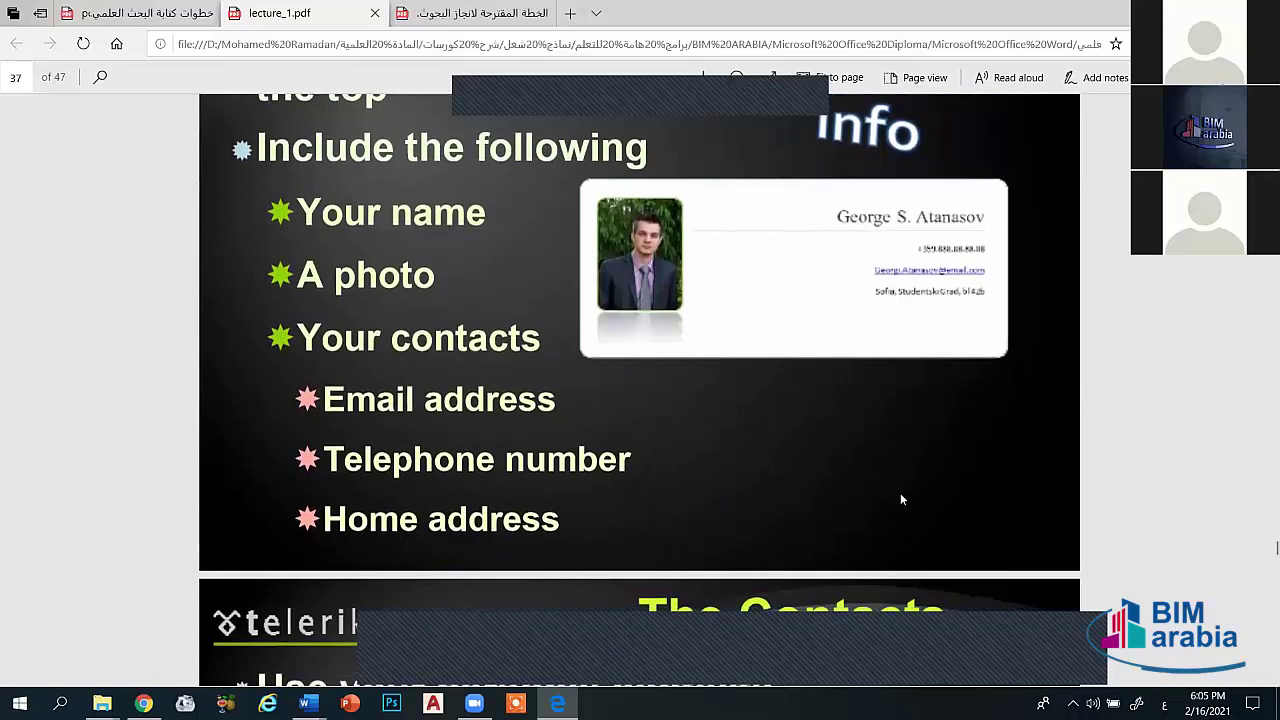
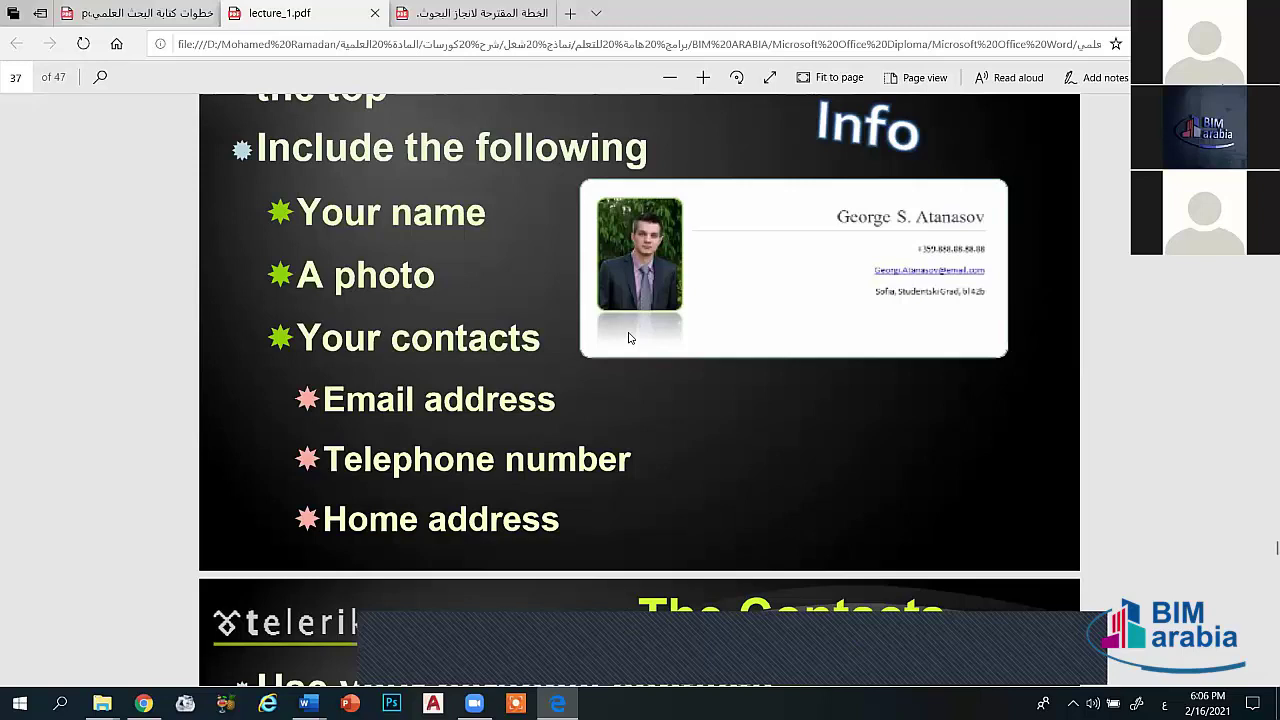
Step: Scroll lecture_1.pdf past the personal-information slide to The Contacts slide on page 38
{"action": "scroll", "coordinate": [629, 339], "scroll_direction": "down", "scroll_amount": 1}
{"action": "scroll", "coordinate": [629, 338], "scroll_direction": "down", "scroll_amount": 1}
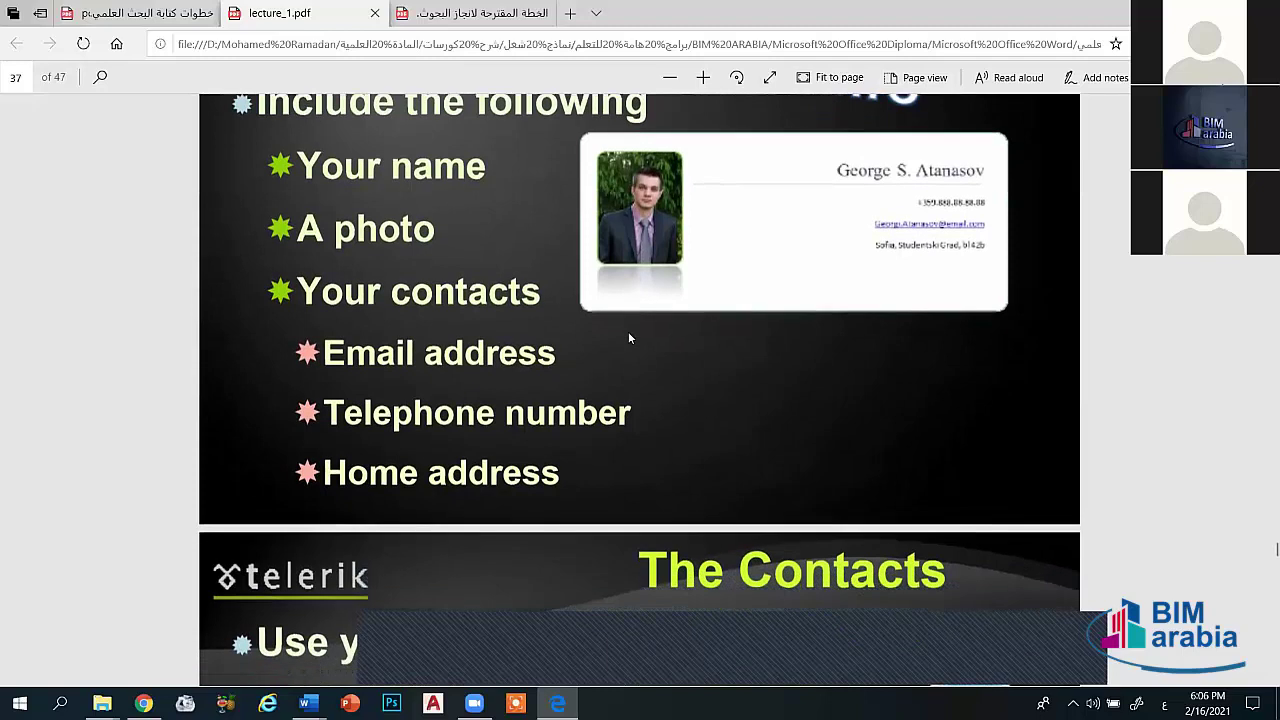
{"action": "scroll", "coordinate": [628, 338], "scroll_direction": "down", "scroll_amount": 1}
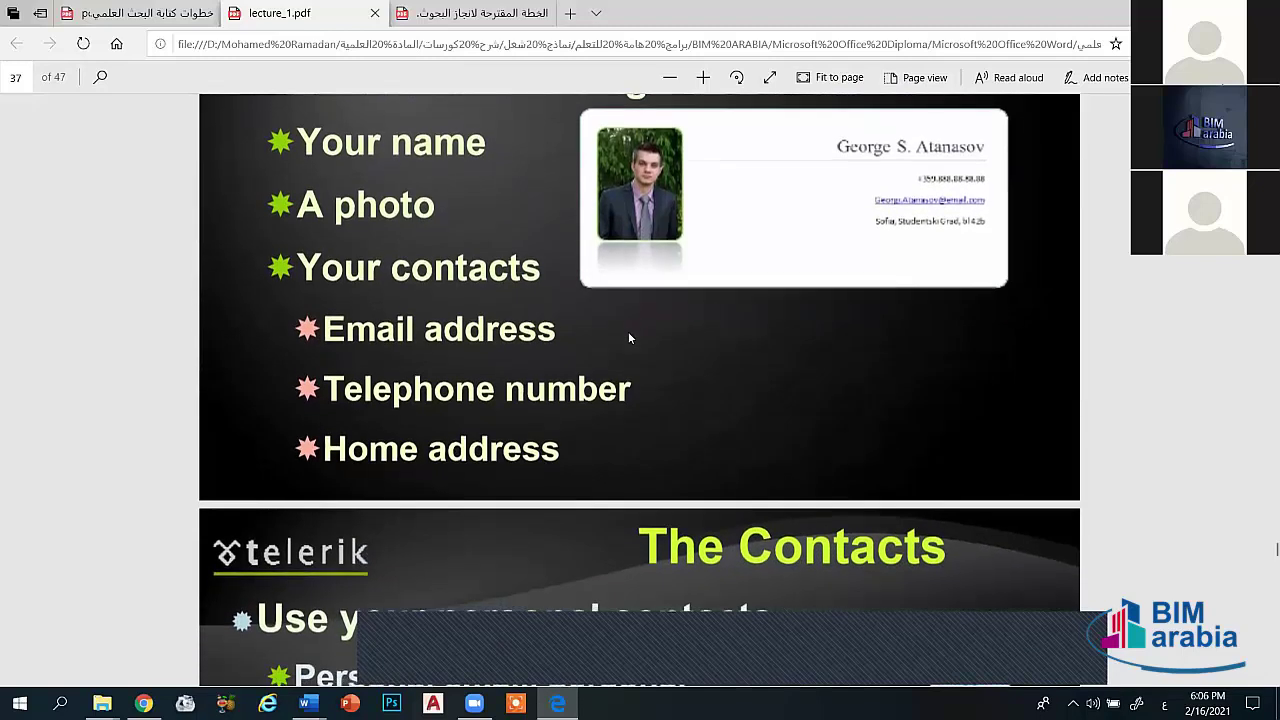
{"action": "scroll", "coordinate": [629, 338], "scroll_direction": "down", "scroll_amount": 1}
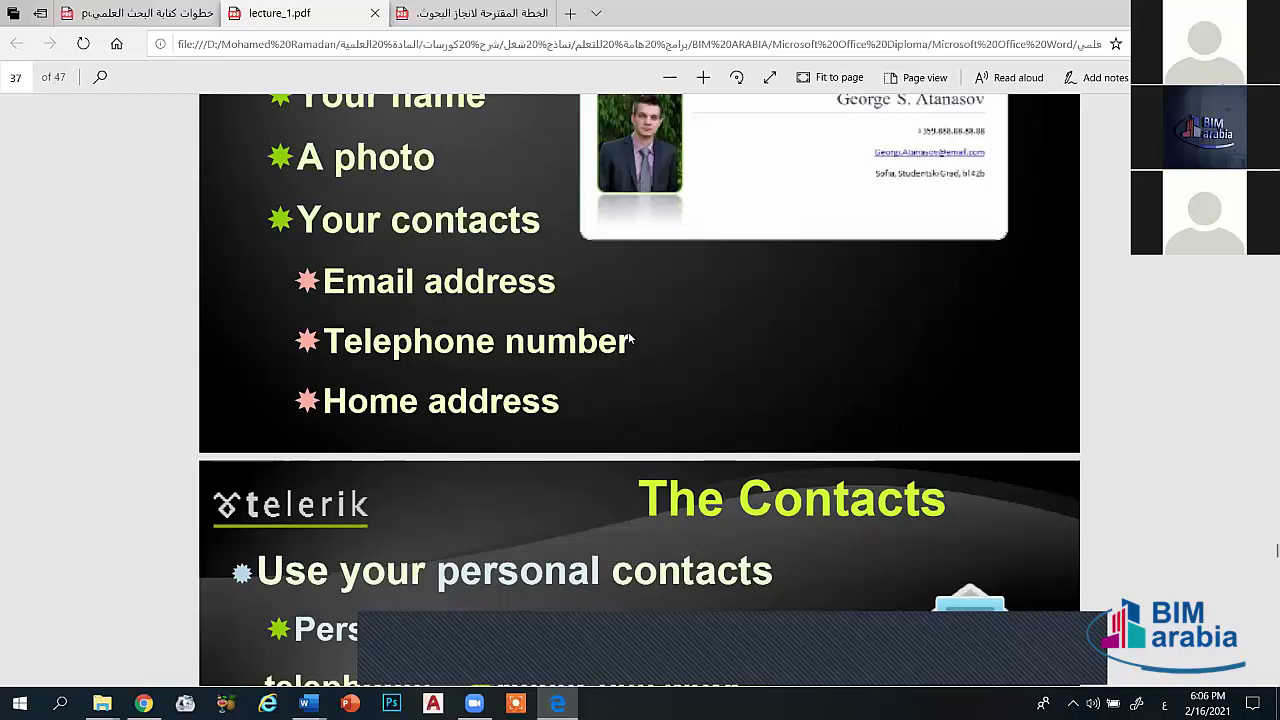
{"action": "scroll", "coordinate": [630, 340], "scroll_direction": "down", "scroll_amount": 1}
{"action": "scroll", "coordinate": [630, 340], "scroll_direction": "down", "scroll_amount": 1}
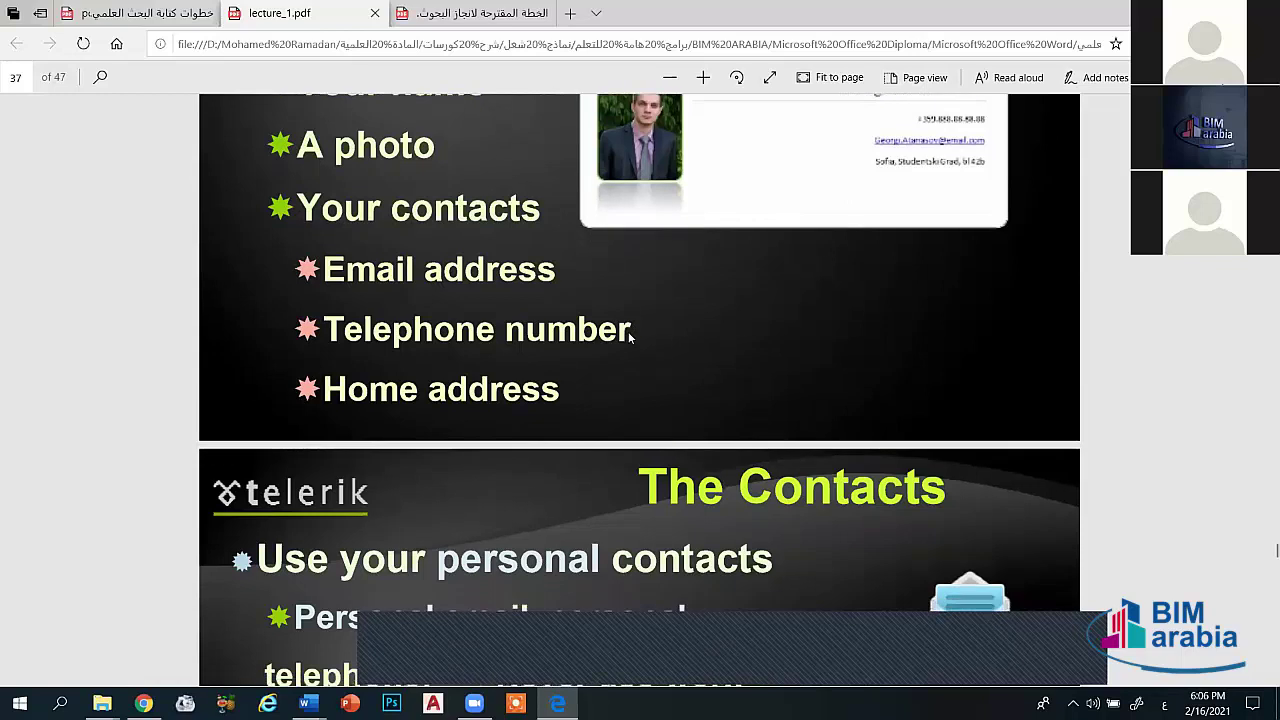
{"action": "scroll", "coordinate": [630, 338], "scroll_direction": "down", "scroll_amount": 3}
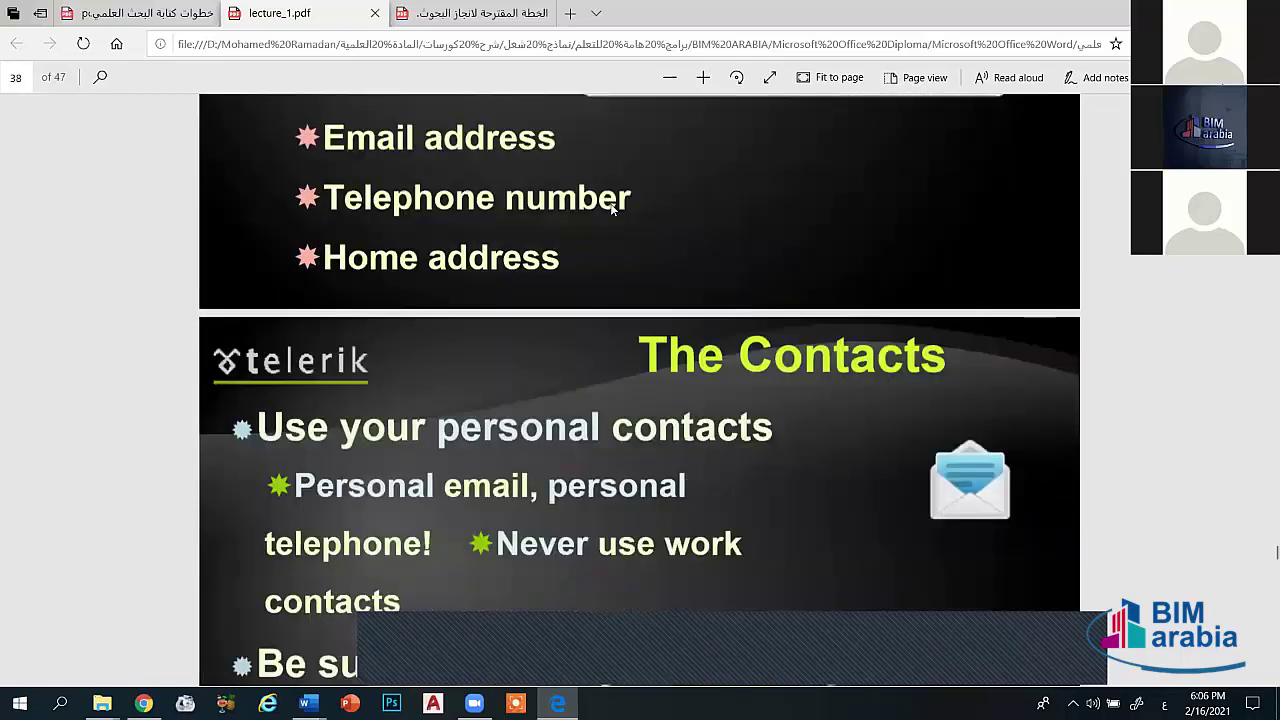
Step: Scroll past The Contacts slide and page 39 to the Objective slide on page 40
{"action": "scroll", "coordinate": [612, 209], "scroll_direction": "down", "scroll_amount": 2}
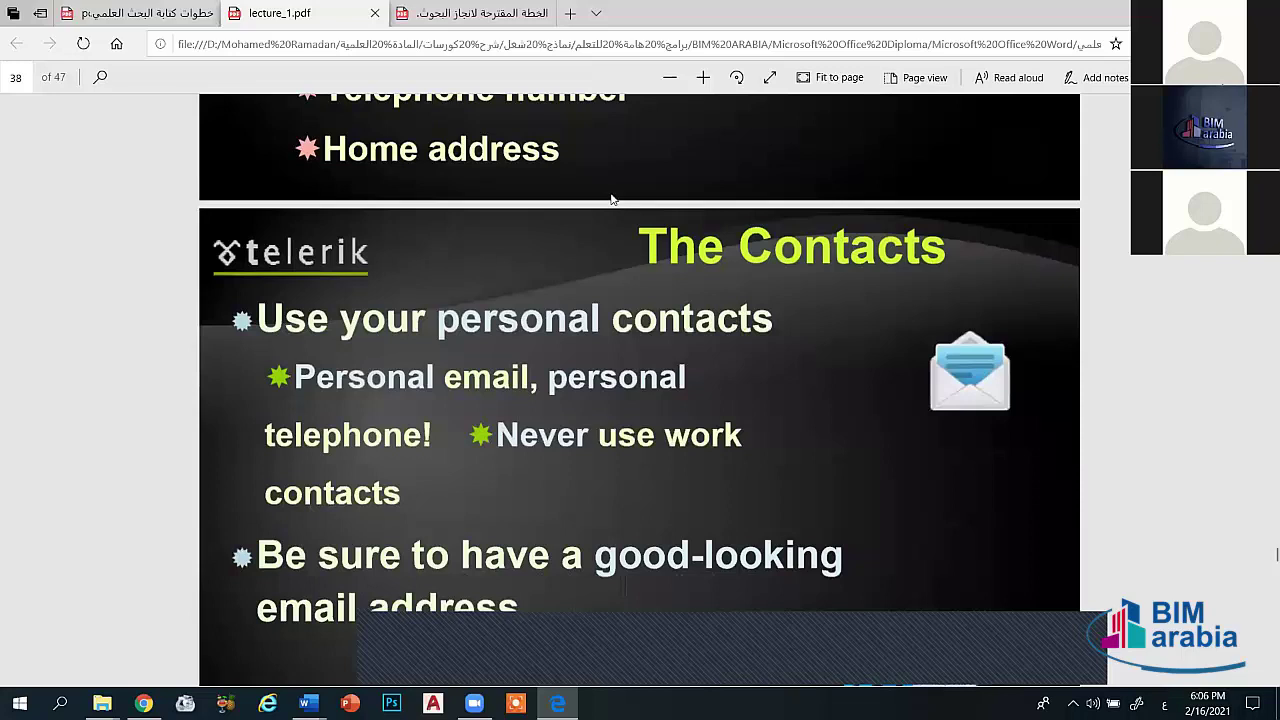
{"action": "scroll", "coordinate": [615, 182], "scroll_direction": "down", "scroll_amount": 1}
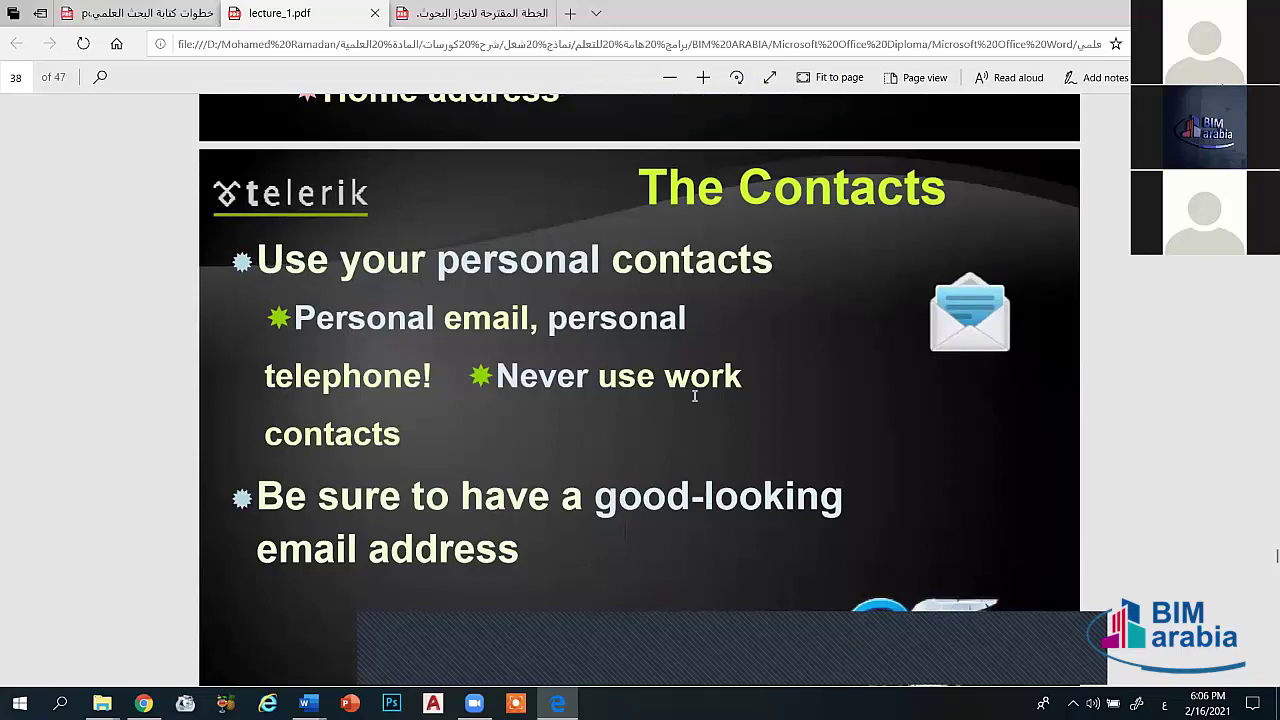
{"action": "scroll", "coordinate": [694, 396], "scroll_direction": "down", "scroll_amount": 1}
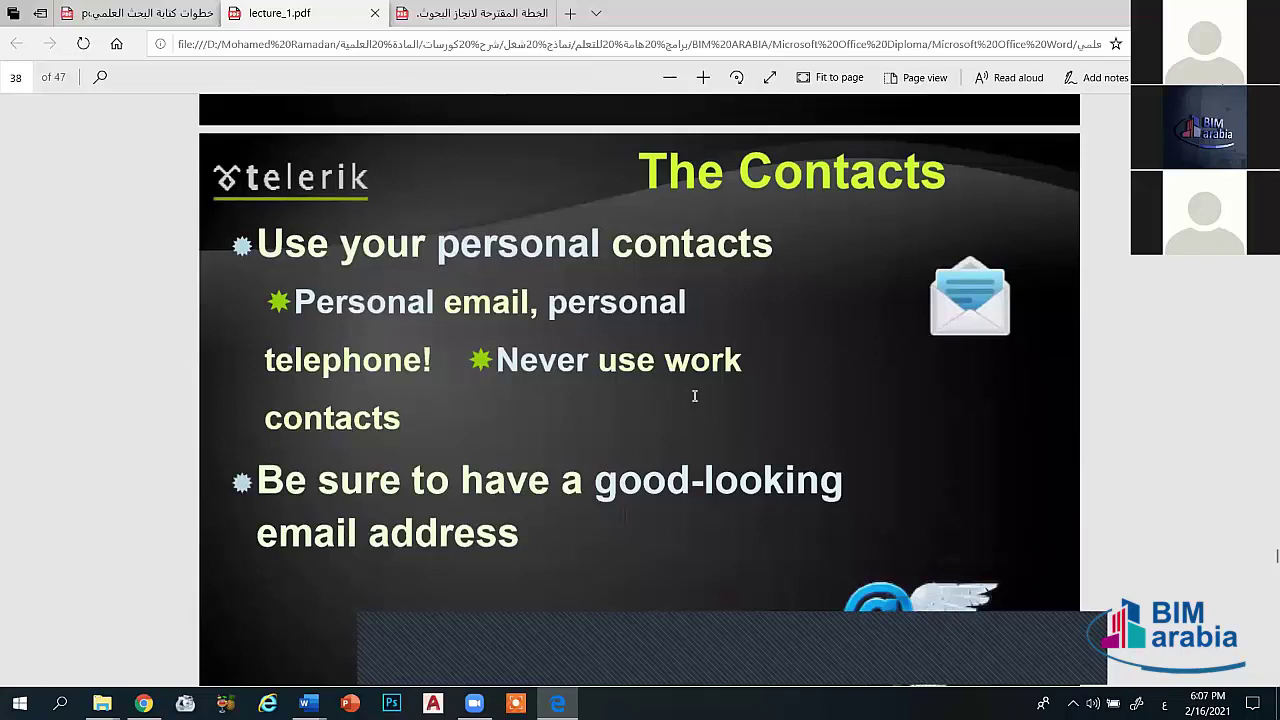
{"action": "scroll", "coordinate": [694, 396], "scroll_direction": "down", "scroll_amount": 1}
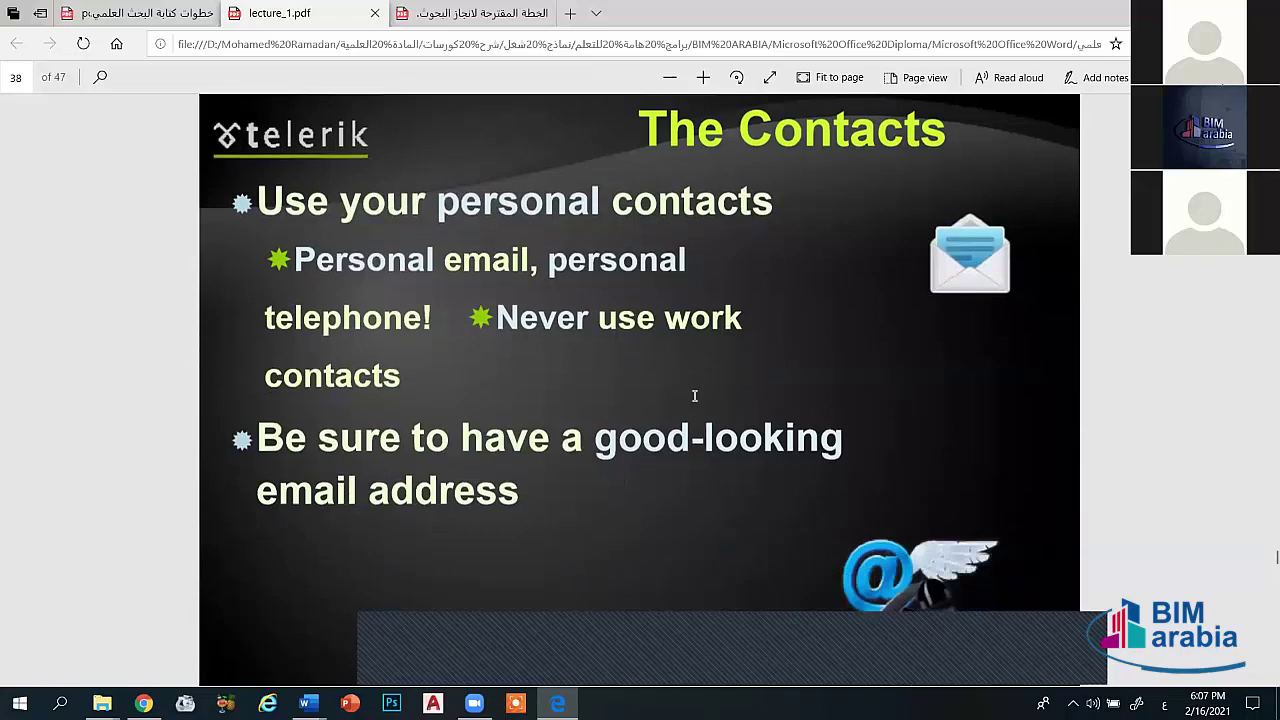
{"action": "scroll", "coordinate": [694, 396], "scroll_direction": "down", "scroll_amount": 3}
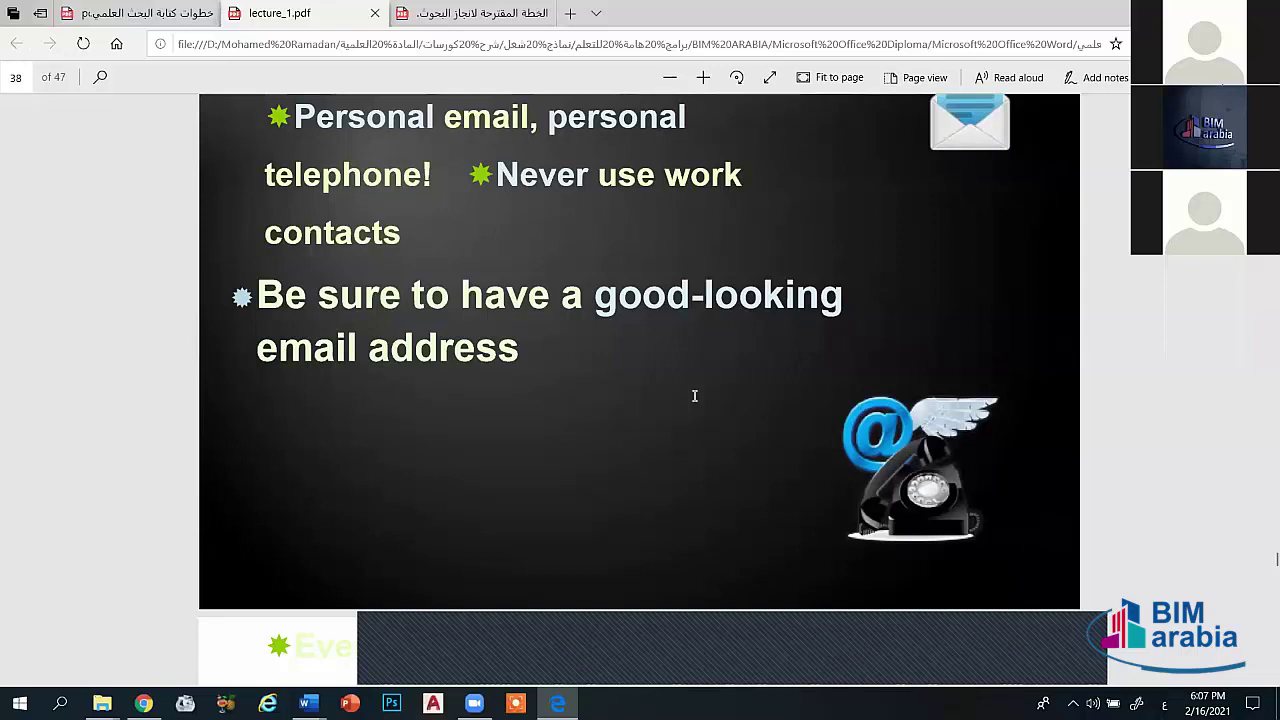
{"action": "scroll", "coordinate": [694, 396], "scroll_direction": "down", "scroll_amount": 8}
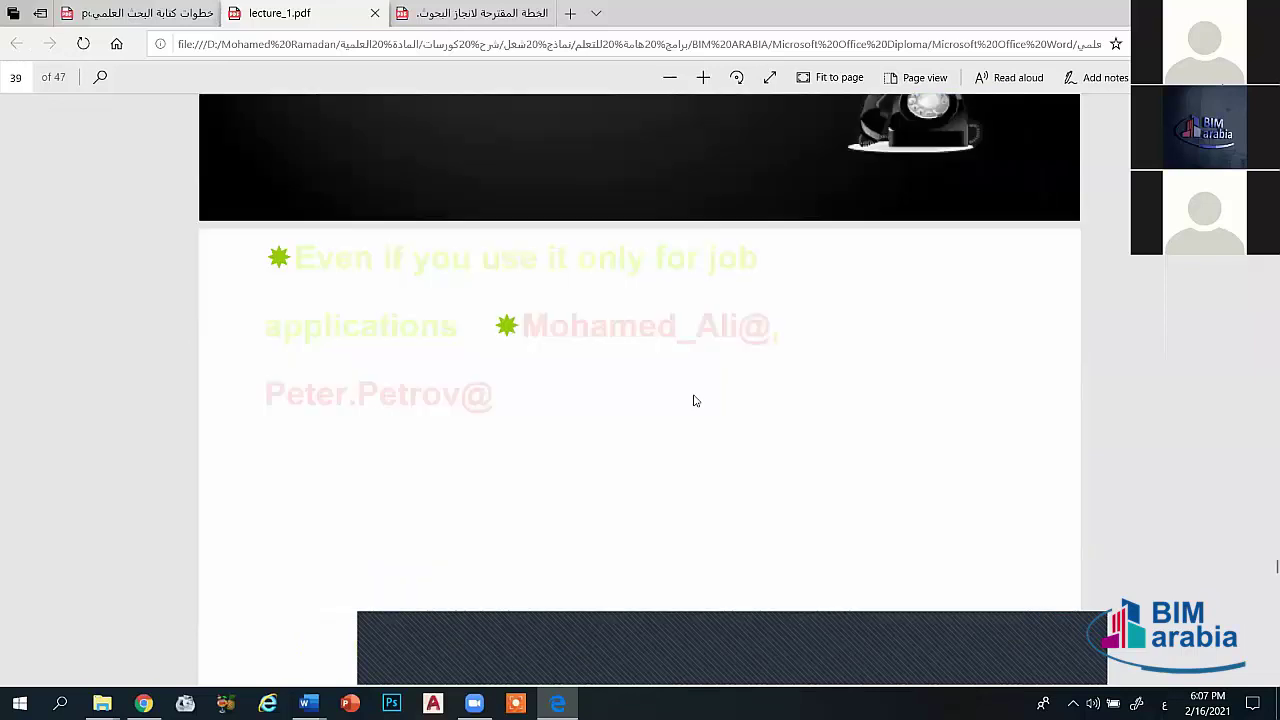
{"action": "scroll", "coordinate": [696, 400], "scroll_direction": "down", "scroll_amount": 7}
Step: Scroll down the Objective slide to read its example box
{"action": "scroll", "coordinate": [695, 400], "scroll_direction": "down", "scroll_amount": 5}
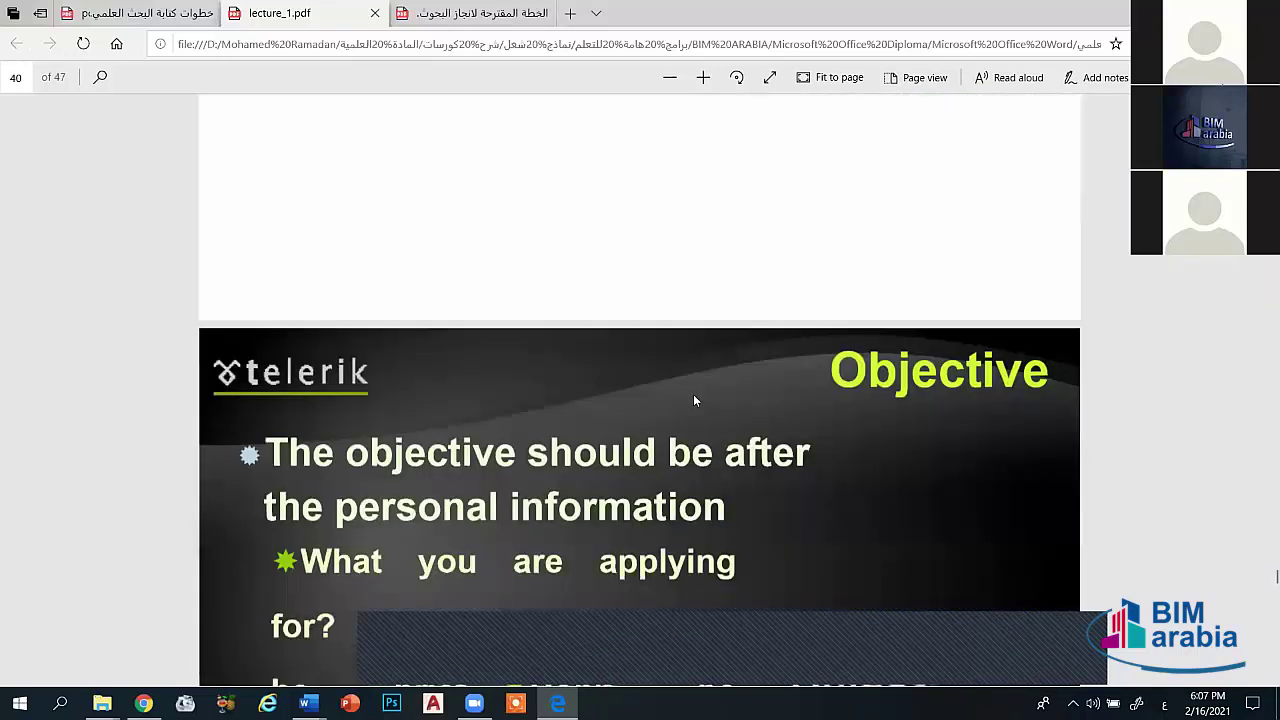
{"action": "scroll", "coordinate": [694, 396], "scroll_direction": "down", "scroll_amount": 5}
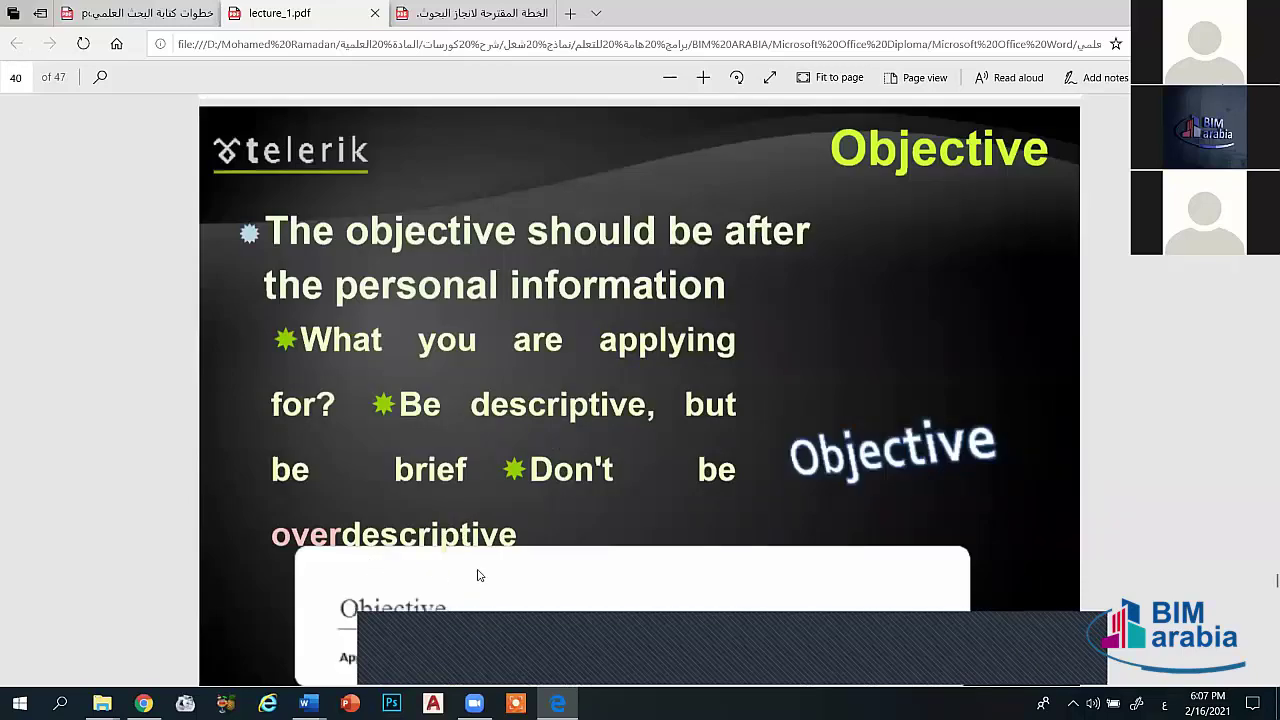
{"action": "scroll", "coordinate": [495, 572], "scroll_direction": "down", "scroll_amount": 1}
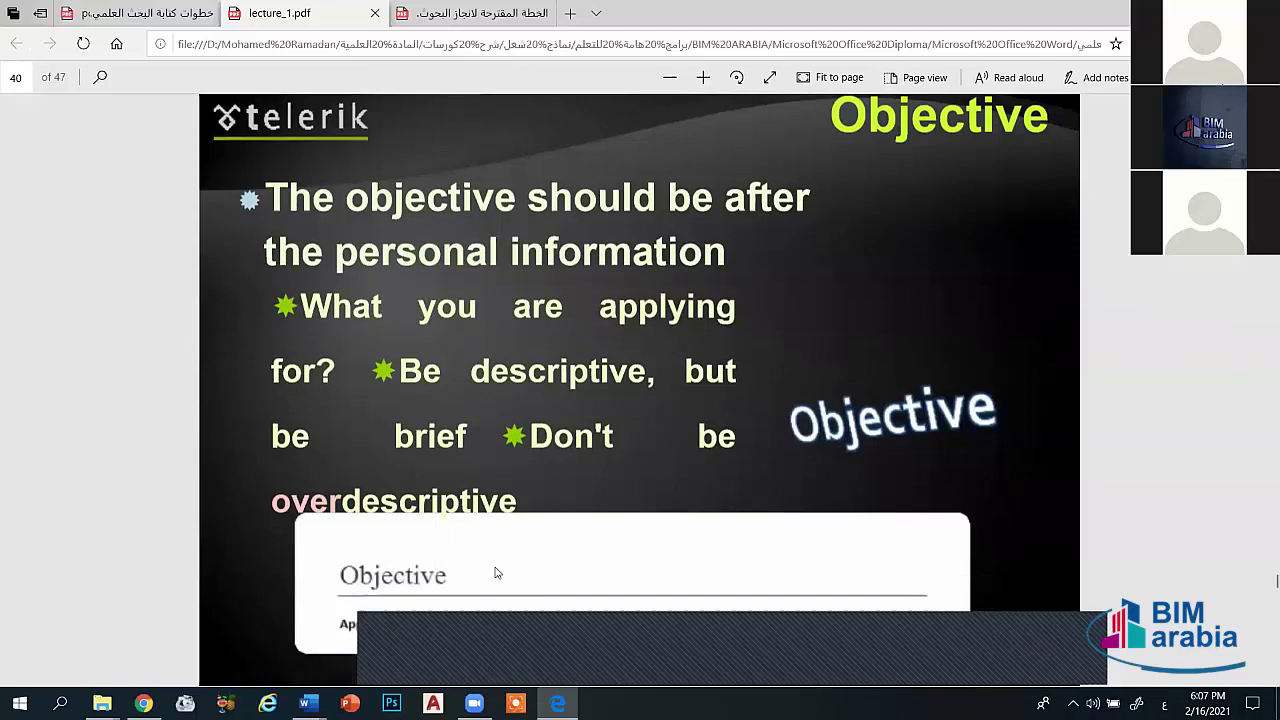
{"action": "scroll", "coordinate": [495, 572], "scroll_direction": "down", "scroll_amount": 2}
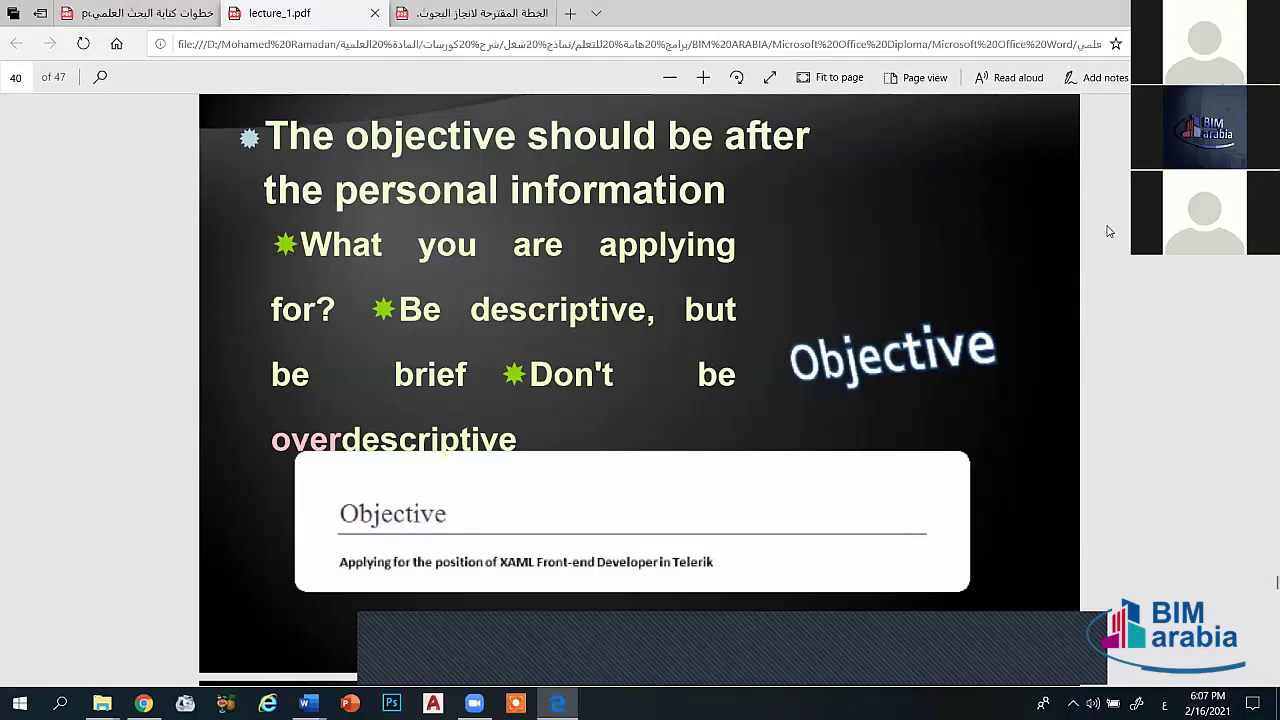
Step: Continue scrolling until the Previous Work Experience slide comes into view
{"action": "scroll", "coordinate": [1108, 231], "scroll_direction": "down", "scroll_amount": 1}
{"action": "scroll", "coordinate": [1108, 231], "scroll_direction": "down", "scroll_amount": 1}
{"action": "scroll", "coordinate": [1108, 231], "scroll_direction": "down", "scroll_amount": 1}
{"action": "scroll", "coordinate": [1108, 231], "scroll_direction": "down", "scroll_amount": 1}
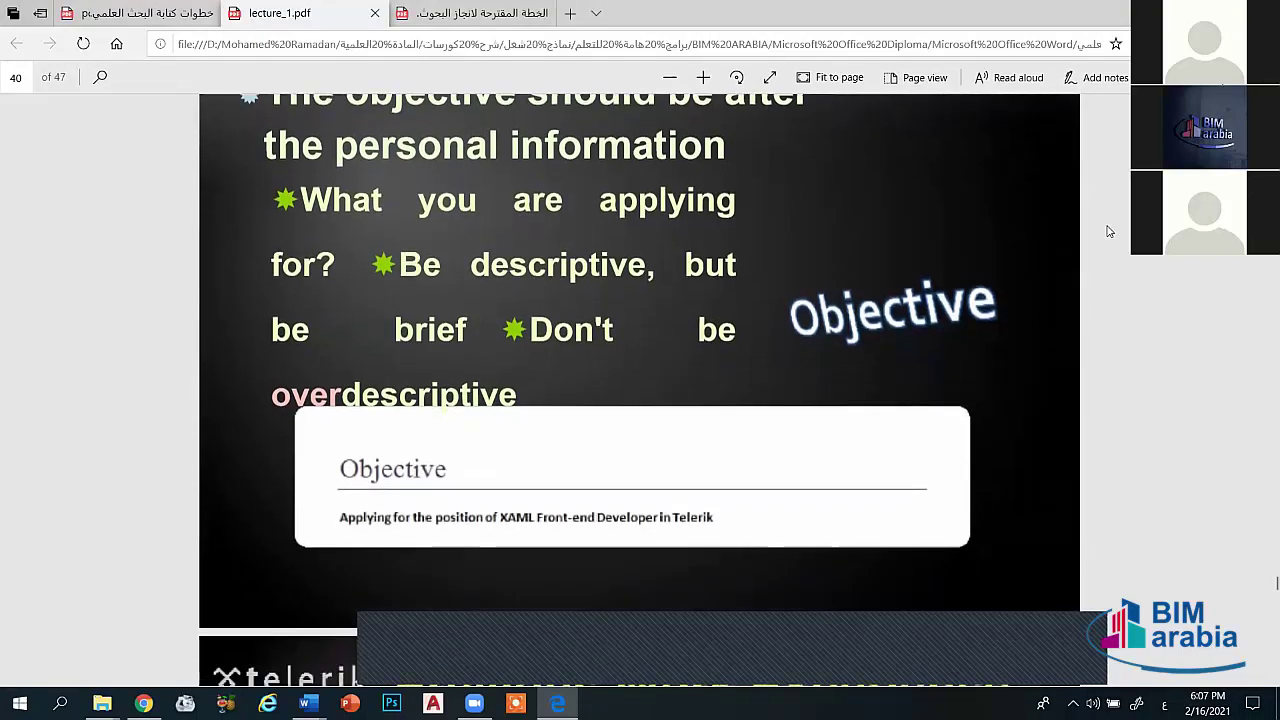
{"action": "scroll", "coordinate": [1108, 231], "scroll_direction": "down", "scroll_amount": 1}
{"action": "scroll", "coordinate": [1108, 231], "scroll_direction": "down", "scroll_amount": 1}
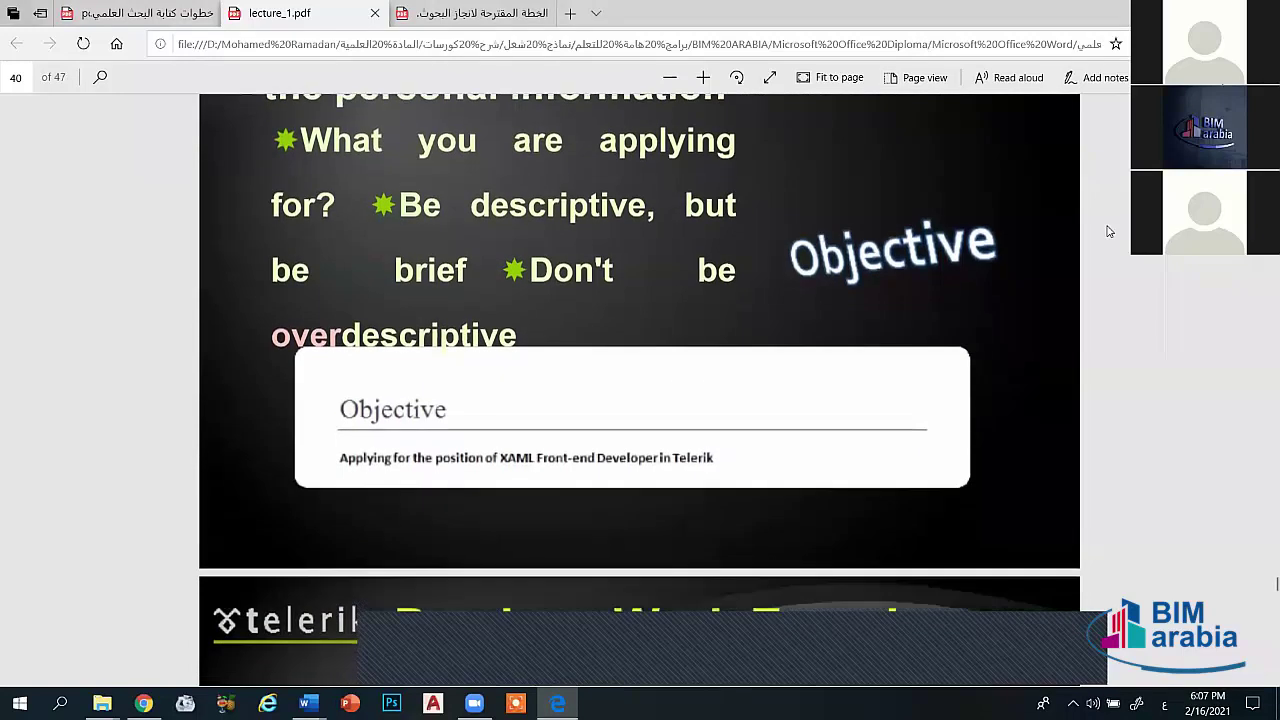
{"action": "scroll", "coordinate": [1108, 231], "scroll_direction": "down", "scroll_amount": 1}
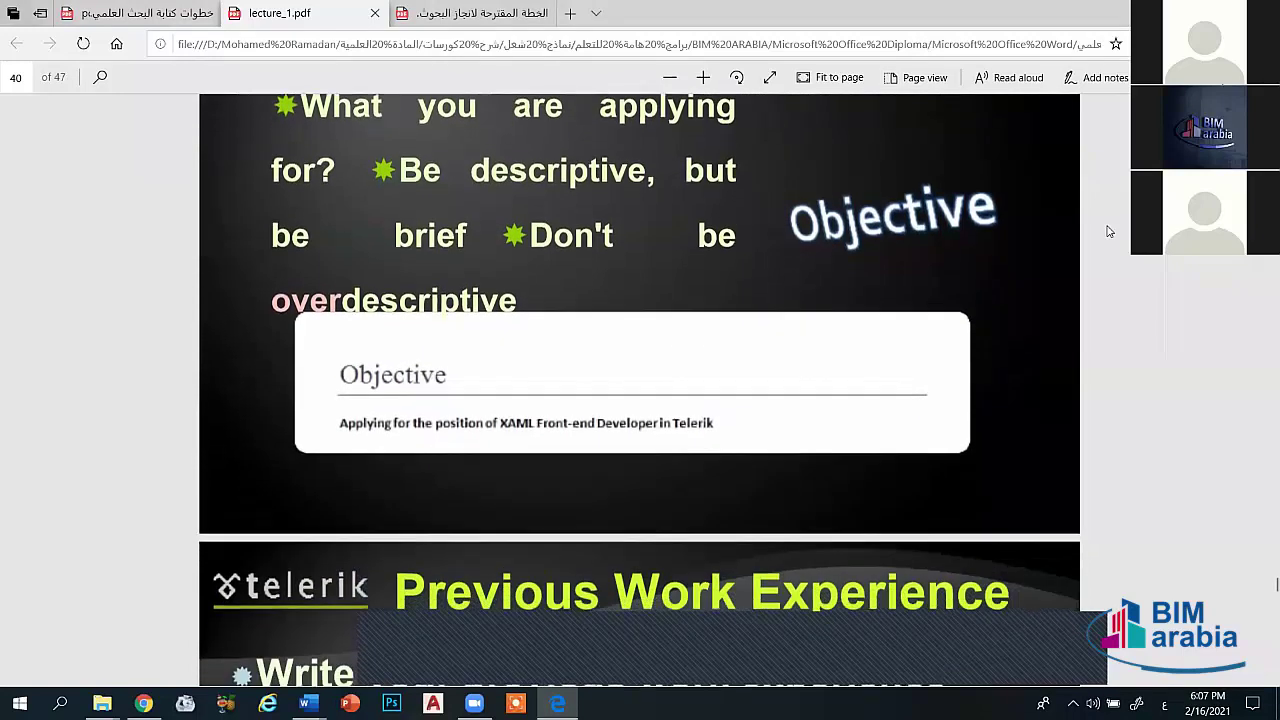
{"action": "scroll", "coordinate": [1108, 231], "scroll_direction": "down", "scroll_amount": 3}
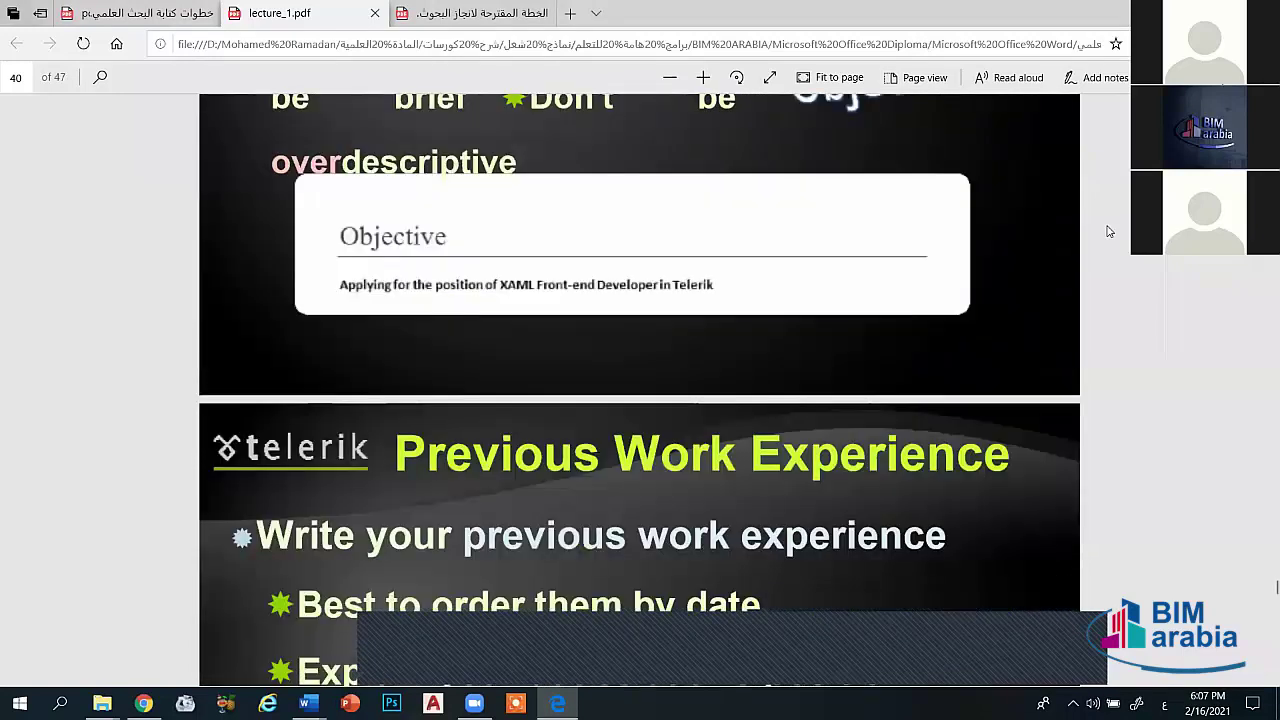
Step: Read through the Previous Work Experience slide on page 41, scrolling back to recheck it
{"action": "scroll", "coordinate": [1108, 231], "scroll_direction": "down", "scroll_amount": 5}
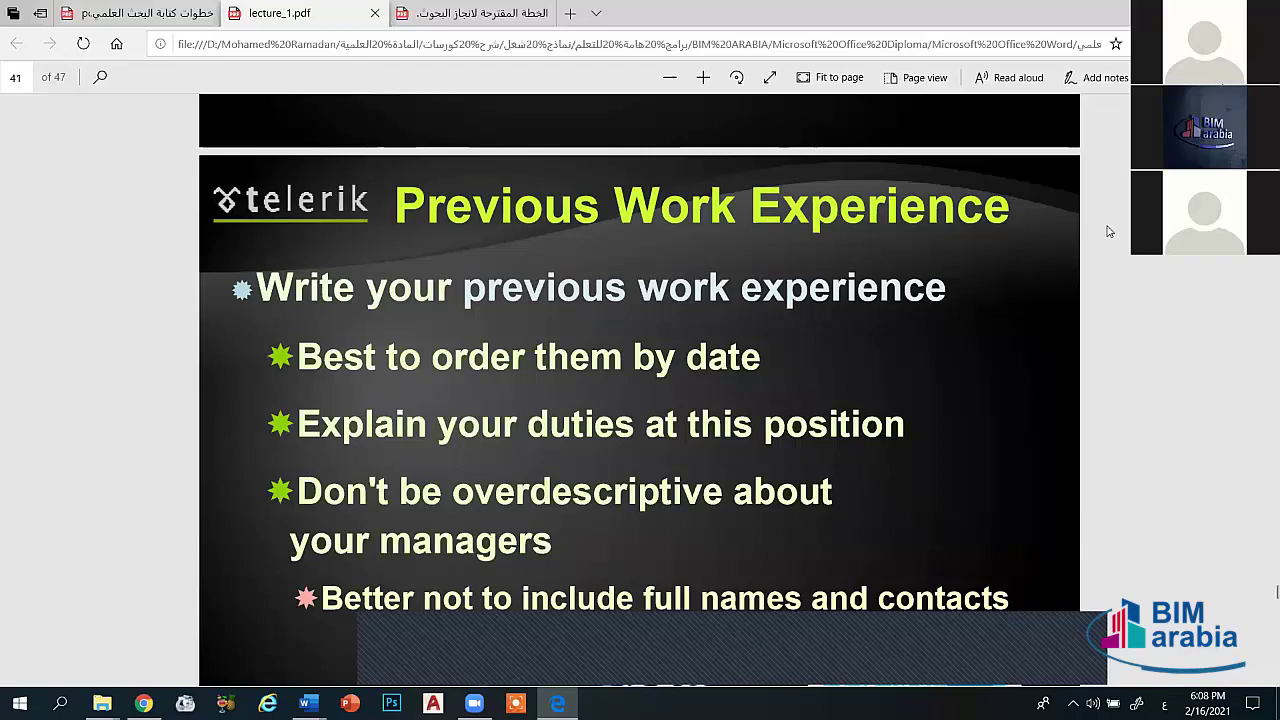
{"action": "scroll", "coordinate": [1107, 231], "scroll_direction": "down", "scroll_amount": 1}
{"action": "scroll", "coordinate": [1107, 231], "scroll_direction": "down", "scroll_amount": 2}
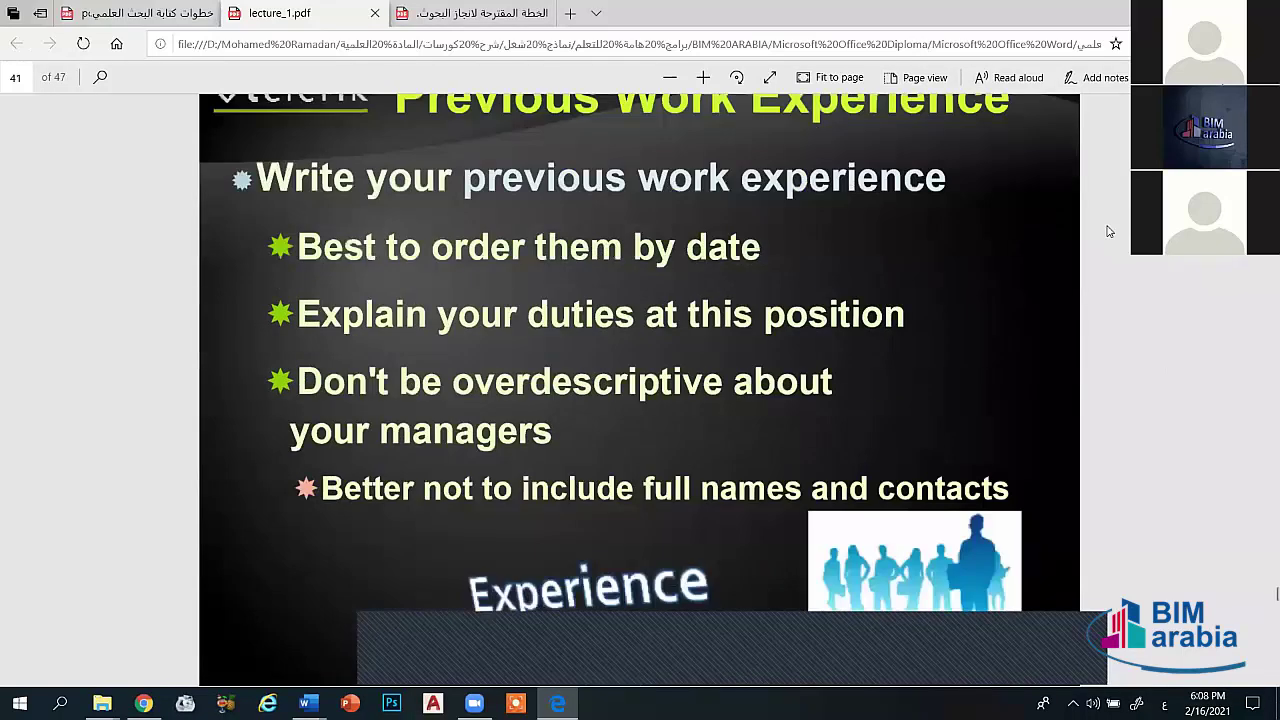
{"action": "scroll", "coordinate": [1107, 231], "scroll_direction": "down", "scroll_amount": 5}
{"action": "scroll", "coordinate": [1107, 231], "scroll_direction": "down", "scroll_amount": 1}
{"action": "scroll", "coordinate": [1107, 231], "scroll_direction": "up", "scroll_amount": 2}
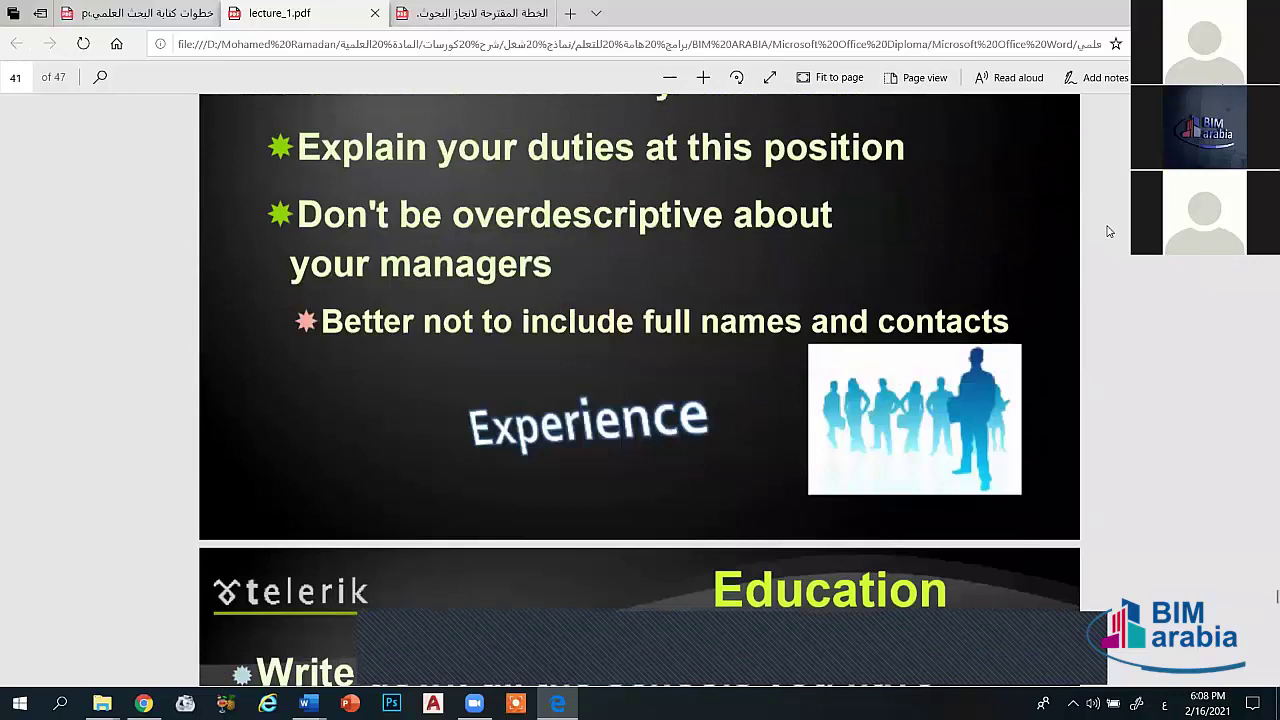
{"action": "scroll", "coordinate": [1107, 231], "scroll_direction": "up", "scroll_amount": 4}
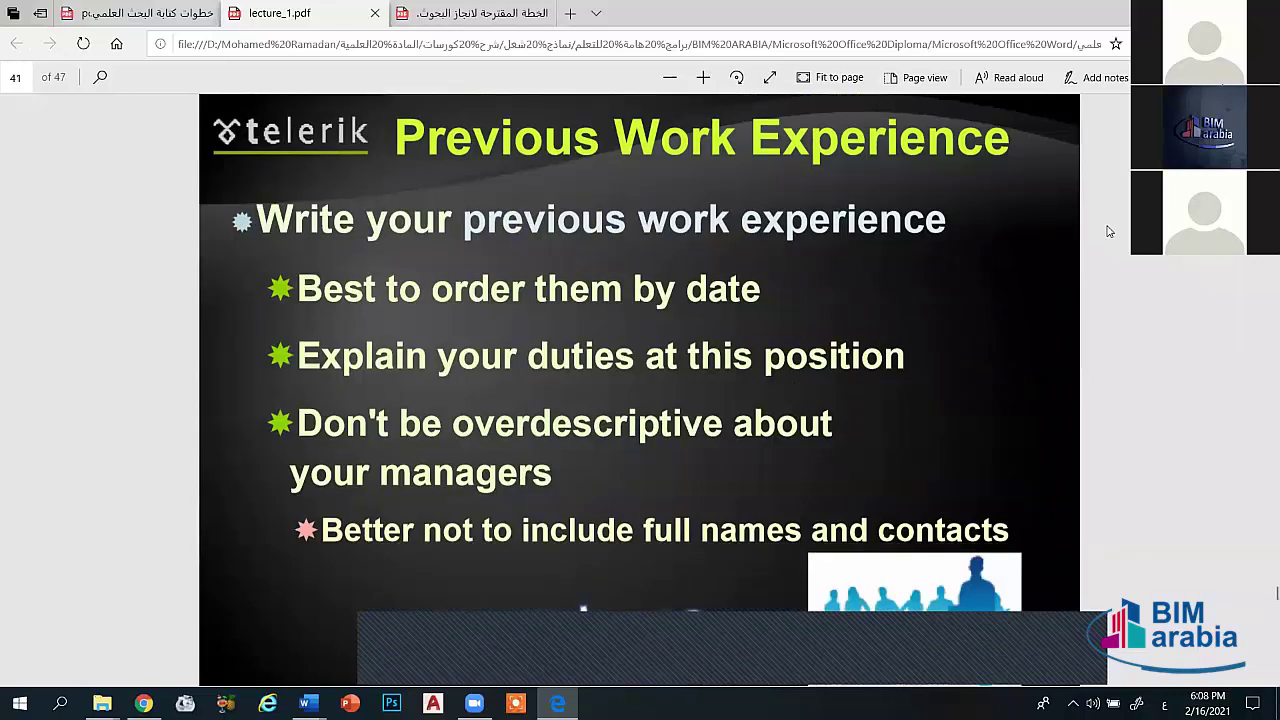
{"action": "scroll", "coordinate": [1107, 231], "scroll_direction": "up", "scroll_amount": 1}
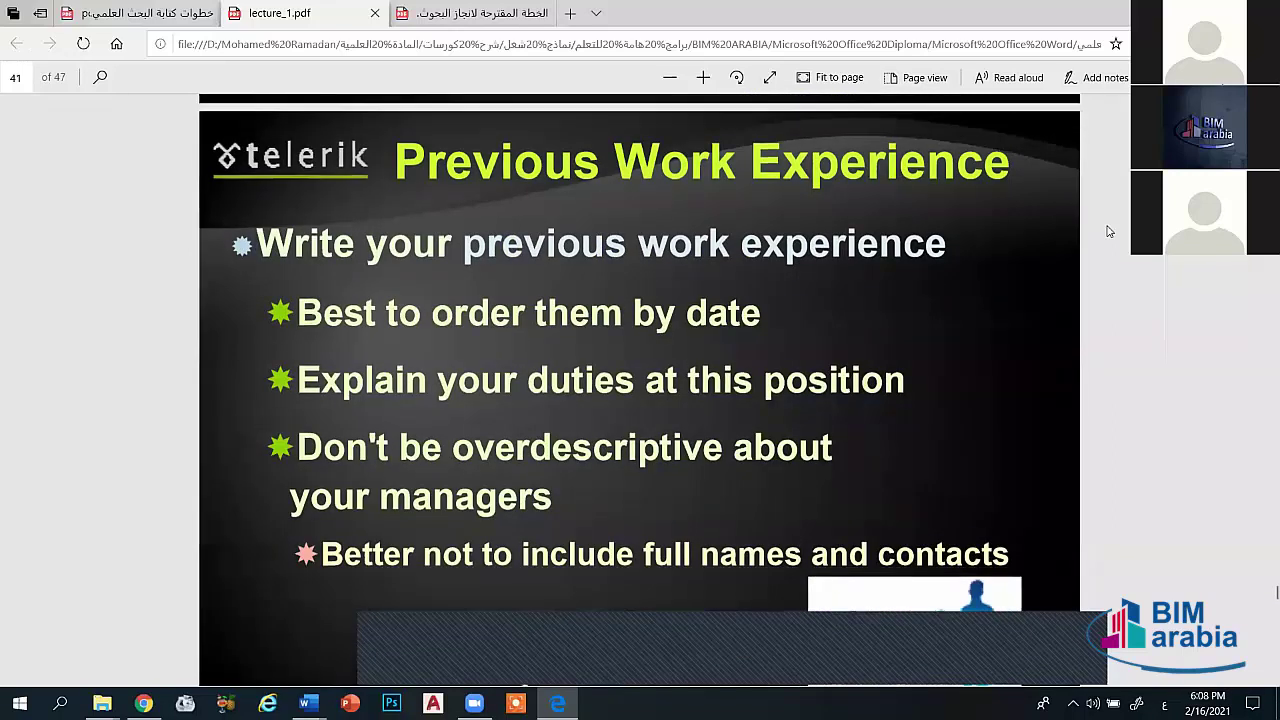
Step: Scroll down to the Education slide on page 42
{"action": "scroll", "coordinate": [1107, 231], "scroll_direction": "down", "scroll_amount": 1}
{"action": "scroll", "coordinate": [1107, 231], "scroll_direction": "down", "scroll_amount": 3}
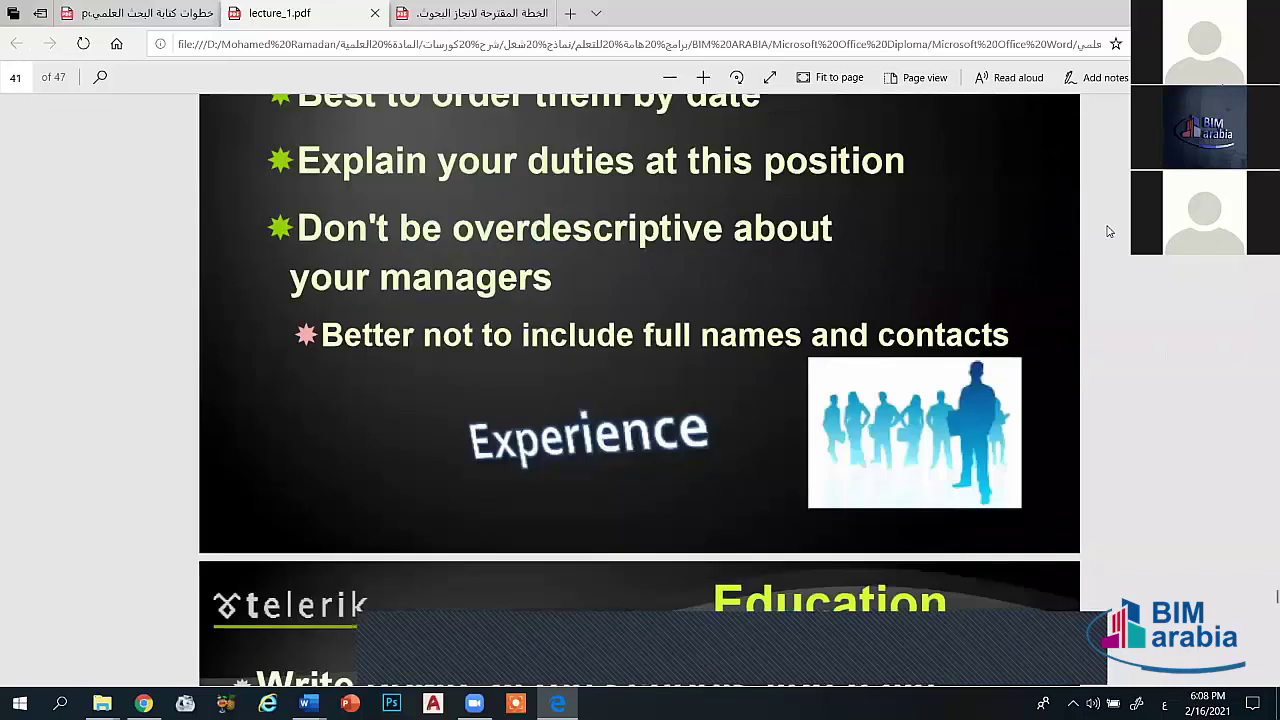
{"action": "scroll", "coordinate": [1107, 231], "scroll_direction": "down", "scroll_amount": 3}
{"action": "scroll", "coordinate": [1107, 231], "scroll_direction": "down", "scroll_amount": 1}
Step: Scroll past the Education slide until the Projects Developed slide starts to appear
{"action": "scroll", "coordinate": [1107, 231], "scroll_direction": "down", "scroll_amount": 3}
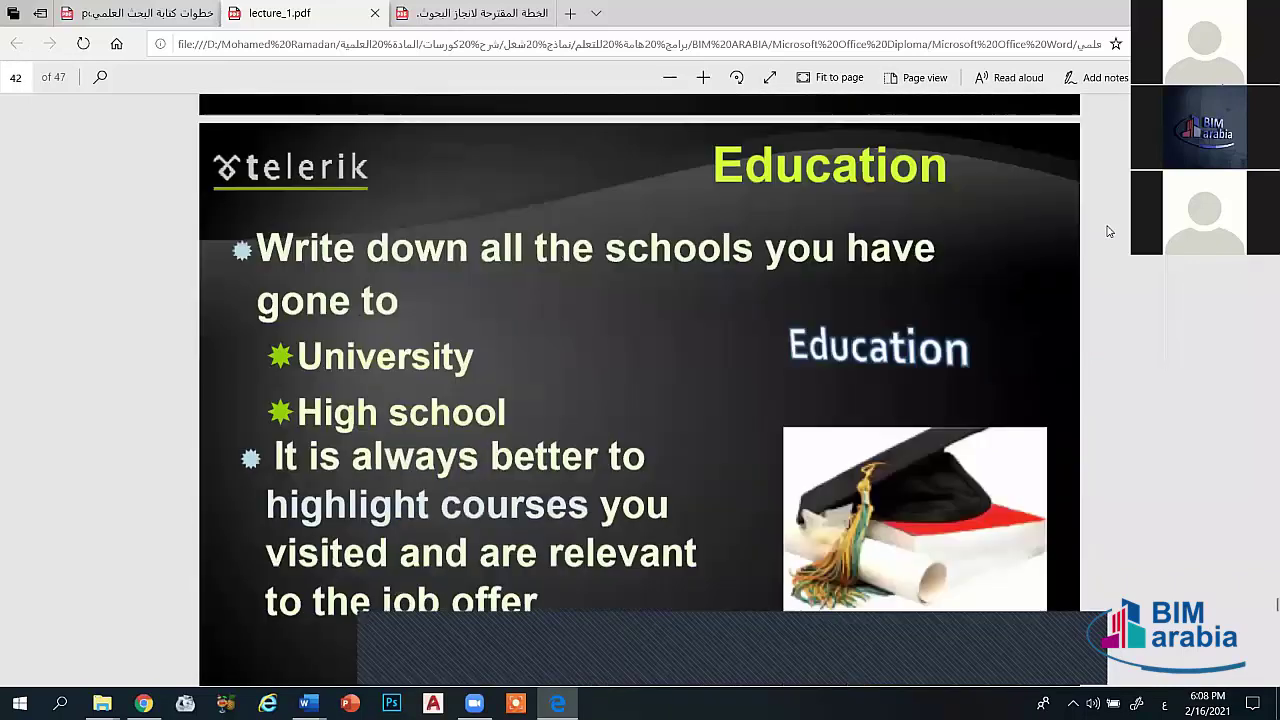
{"action": "scroll", "coordinate": [1107, 231], "scroll_direction": "up", "scroll_amount": 1}
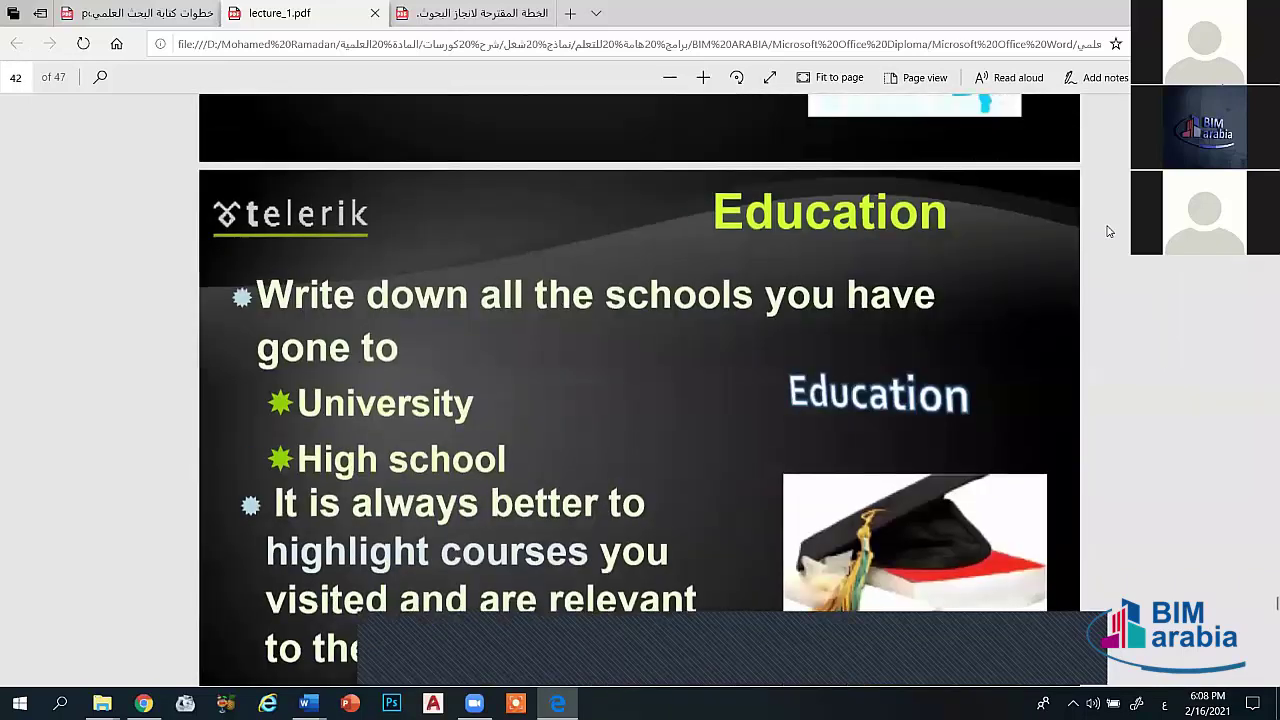
{"action": "scroll", "coordinate": [1107, 231], "scroll_direction": "down", "scroll_amount": 1}
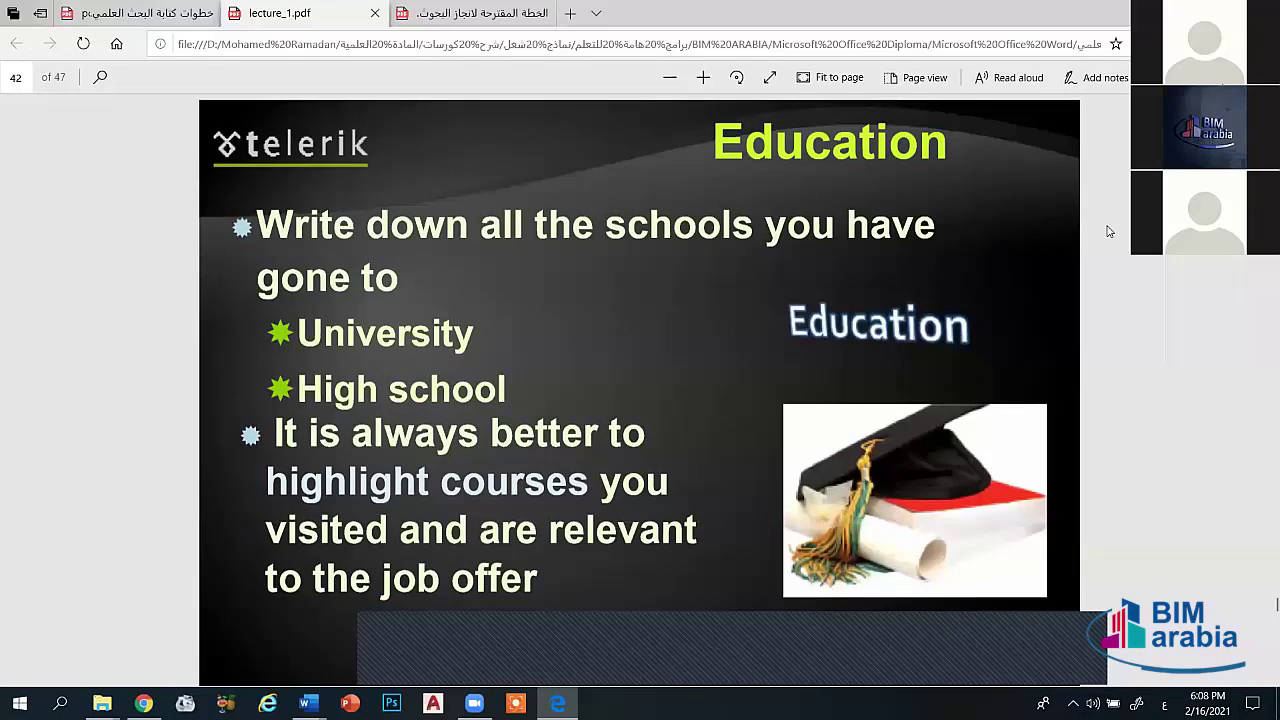
{"action": "scroll", "coordinate": [1107, 231], "scroll_direction": "down", "scroll_amount": 1}
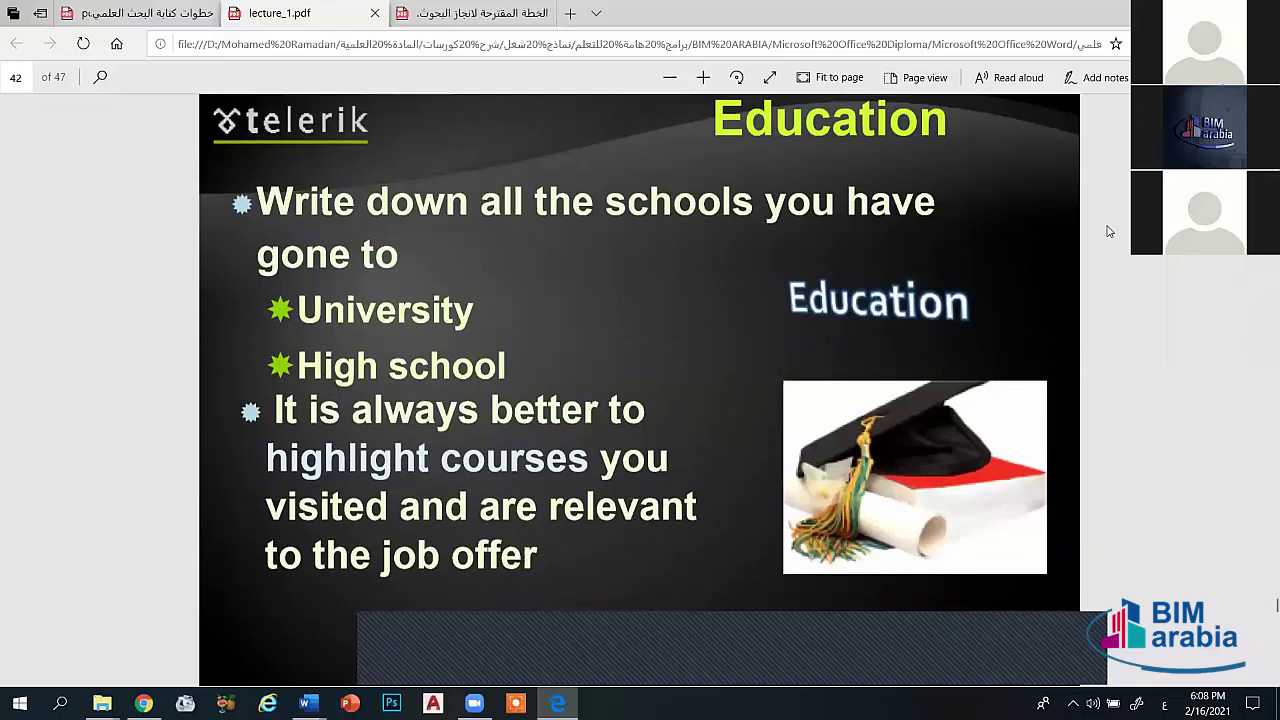
{"action": "scroll", "coordinate": [1107, 231], "scroll_direction": "down", "scroll_amount": 2}
{"action": "scroll", "coordinate": [1107, 231], "scroll_direction": "up", "scroll_amount": 1}
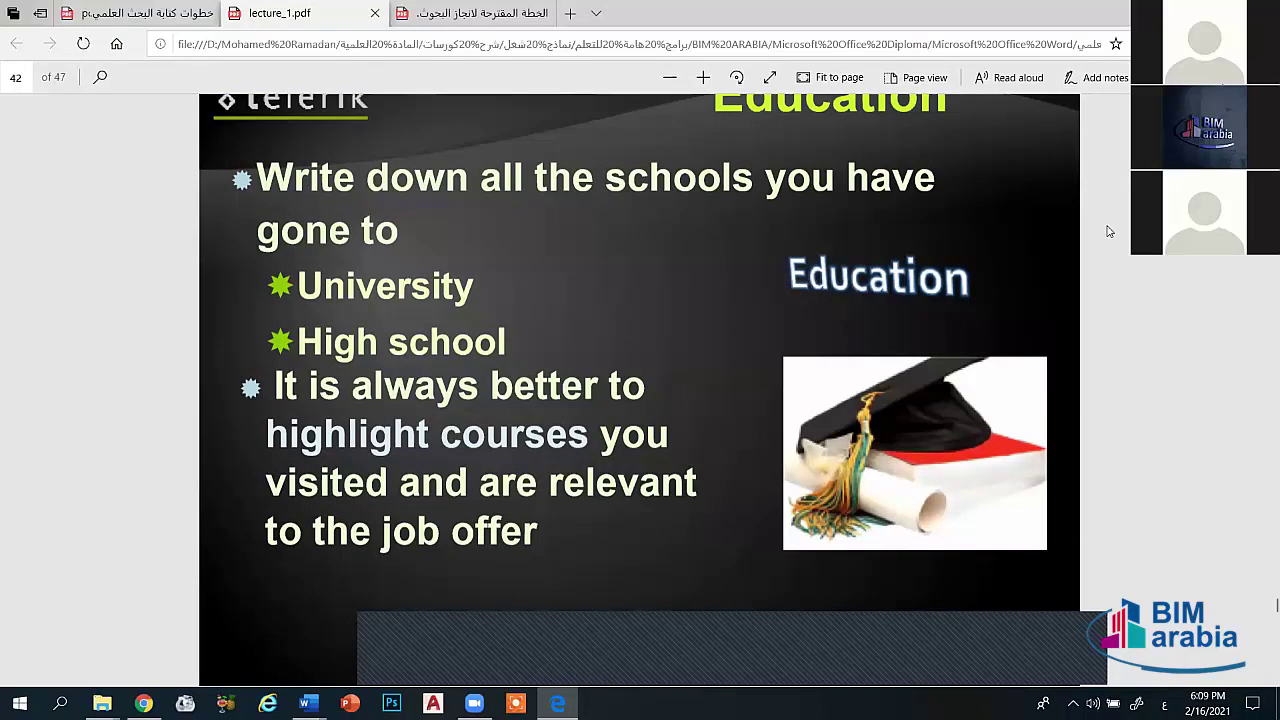
{"action": "scroll", "coordinate": [1107, 231], "scroll_direction": "down", "scroll_amount": 1}
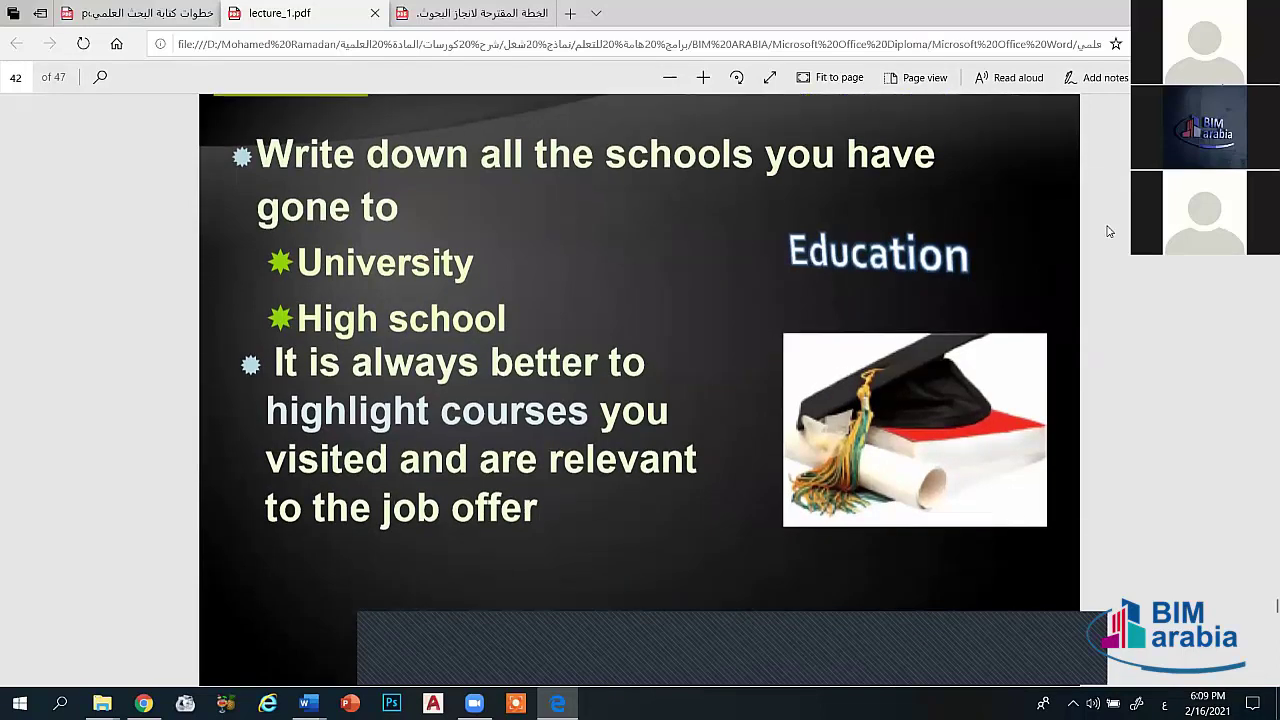
{"action": "scroll", "coordinate": [1107, 231], "scroll_direction": "down", "scroll_amount": 5}
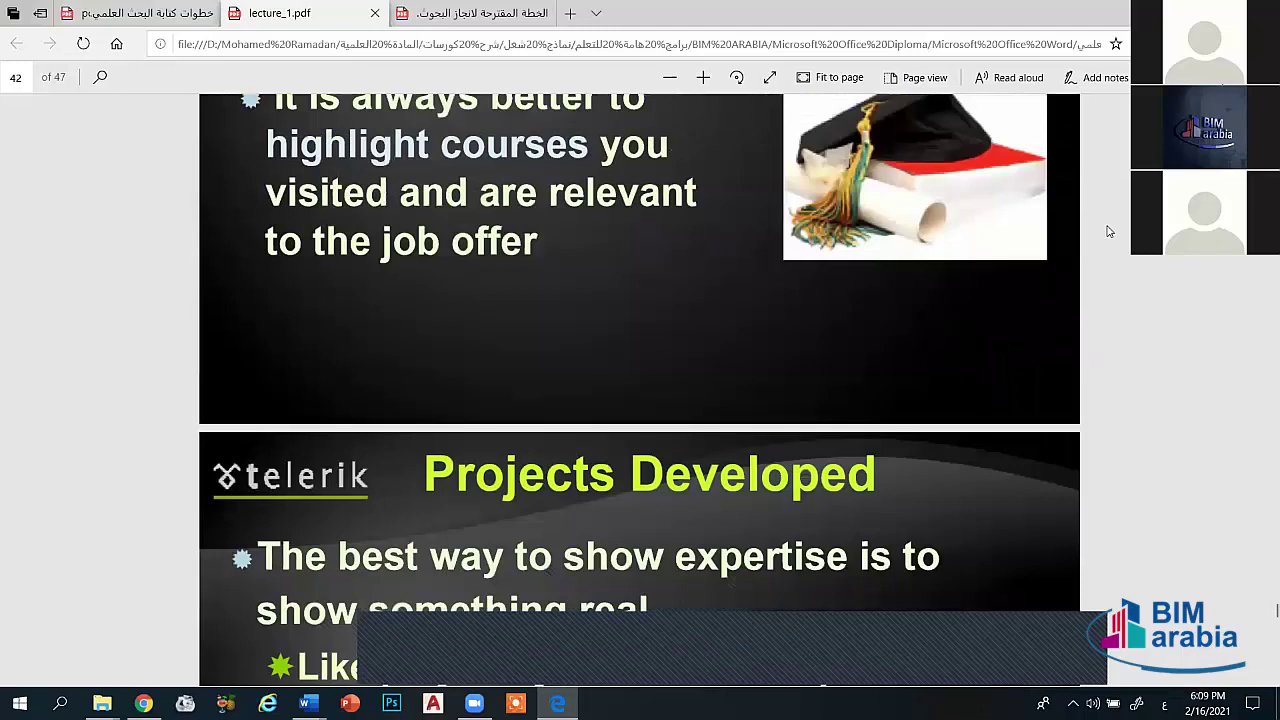
Step: Read through the Projects Developed slide on page 43, scrolling back up to review it
{"action": "scroll", "coordinate": [1107, 231], "scroll_direction": "down", "scroll_amount": 2}
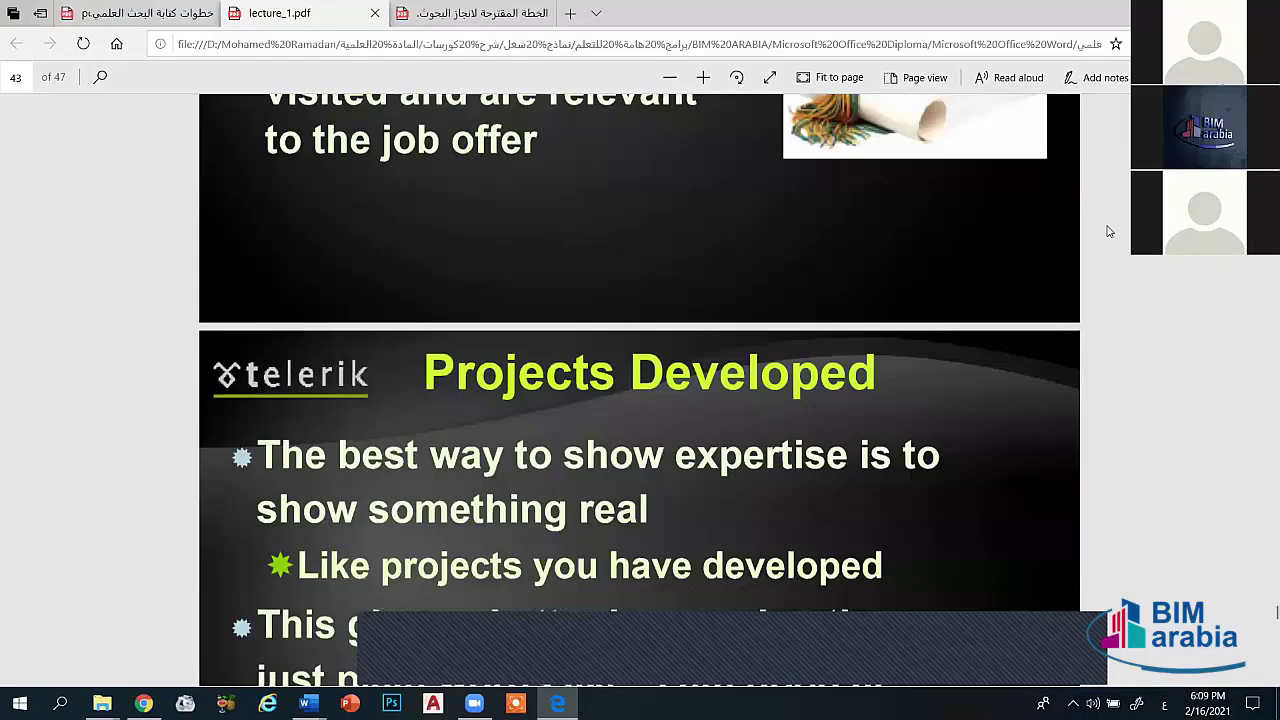
{"action": "scroll", "coordinate": [1107, 231], "scroll_direction": "down", "scroll_amount": 3}
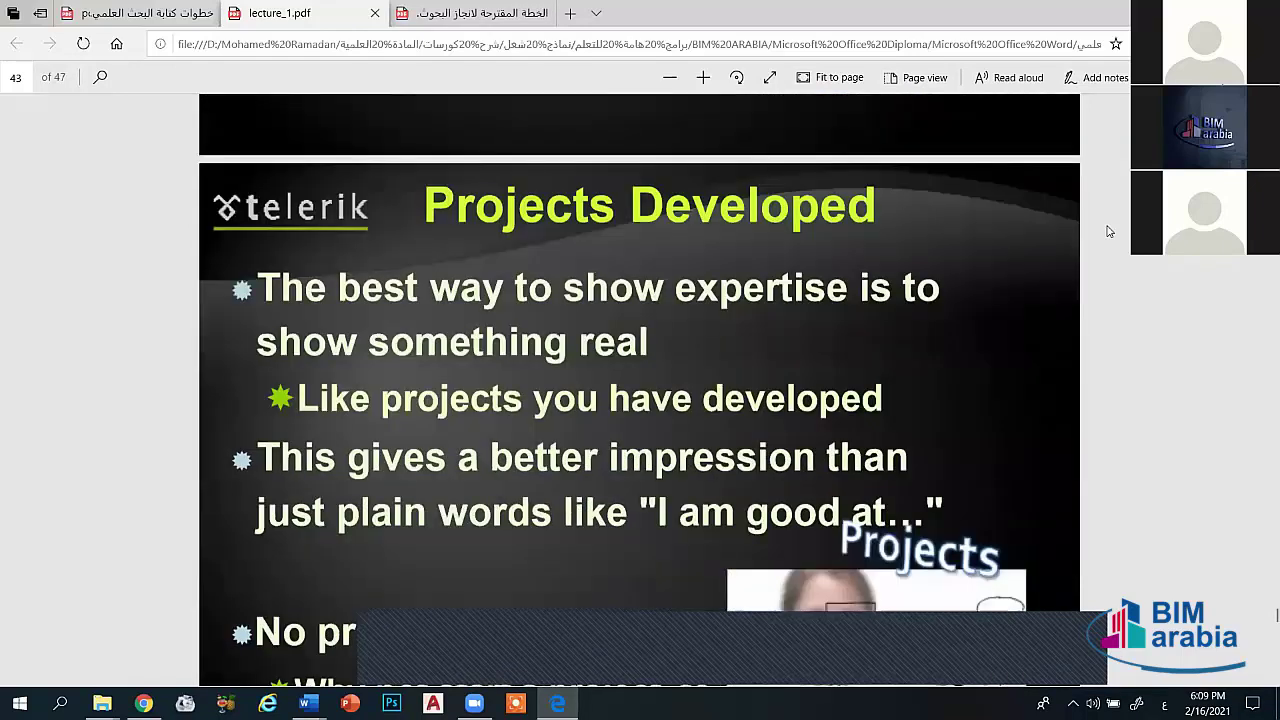
{"action": "scroll", "coordinate": [1107, 231], "scroll_direction": "down", "scroll_amount": 1}
{"action": "scroll", "coordinate": [1107, 231], "scroll_direction": "down", "scroll_amount": 1}
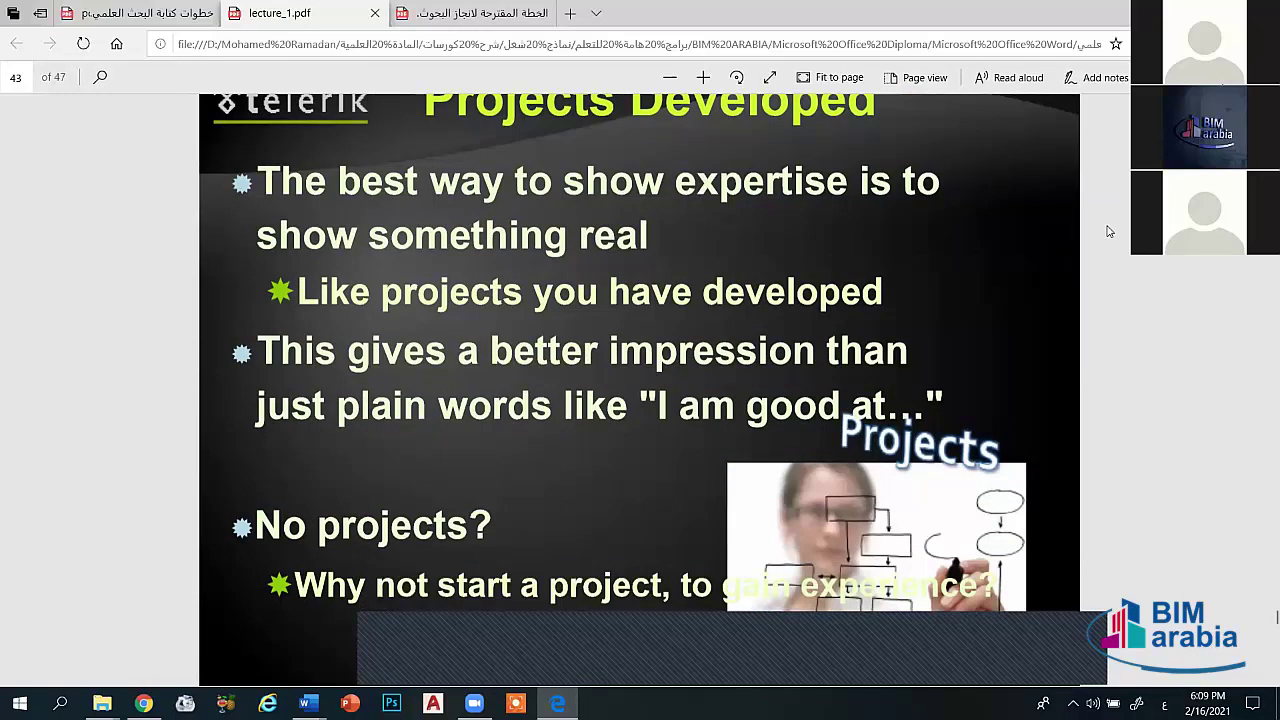
{"action": "scroll", "coordinate": [1107, 231], "scroll_direction": "up", "scroll_amount": 1}
{"action": "scroll", "coordinate": [1107, 231], "scroll_direction": "up", "scroll_amount": 1}
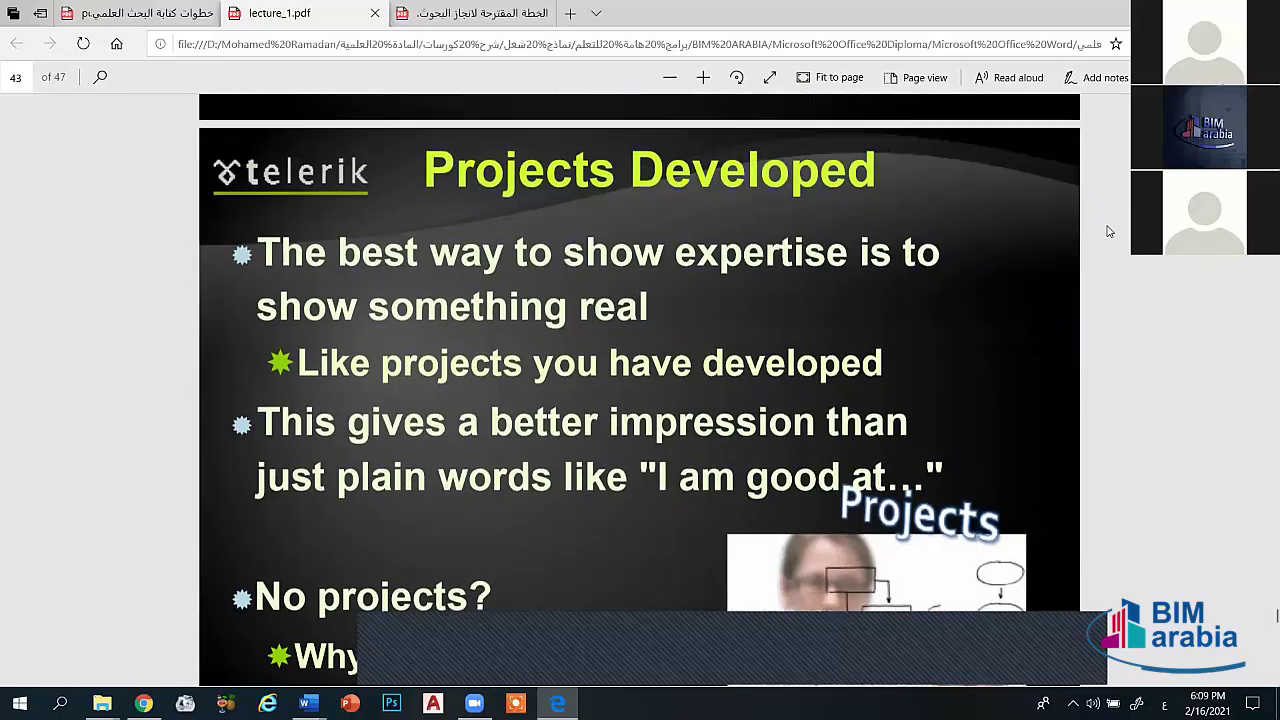
{"action": "scroll", "coordinate": [1107, 231], "scroll_direction": "up", "scroll_amount": 1}
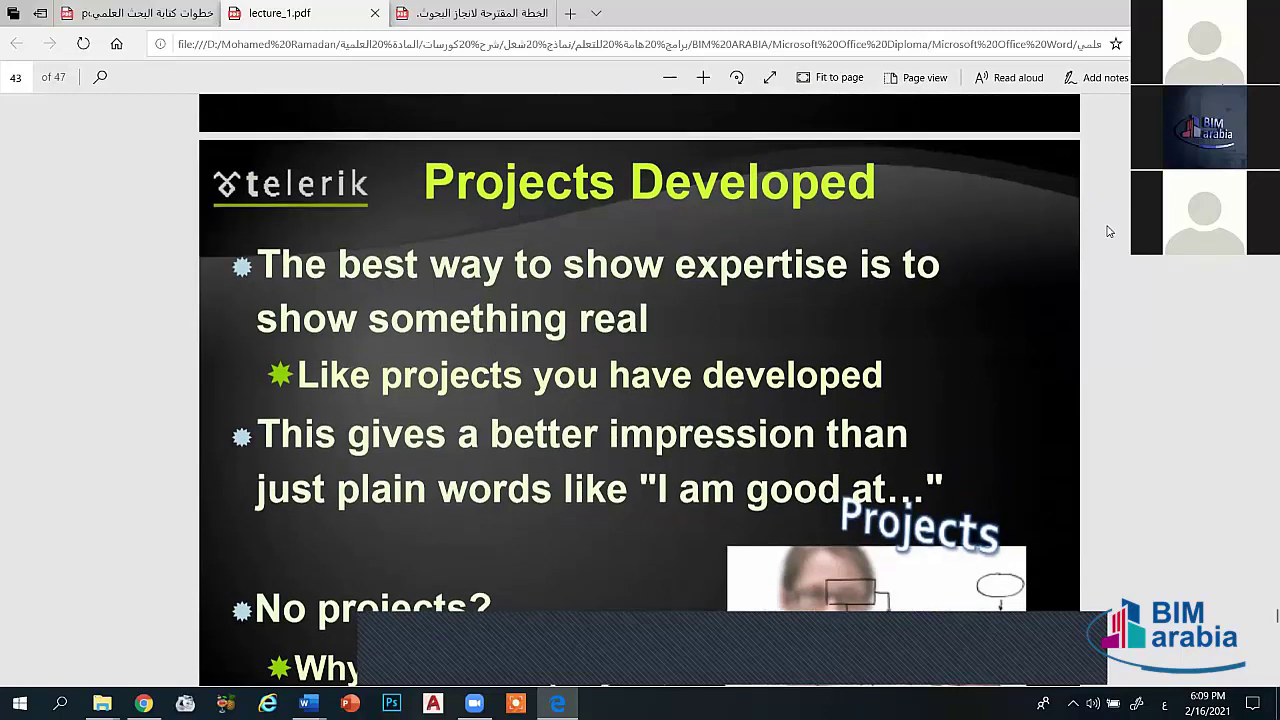
{"action": "scroll", "coordinate": [1107, 231], "scroll_direction": "up", "scroll_amount": 1}
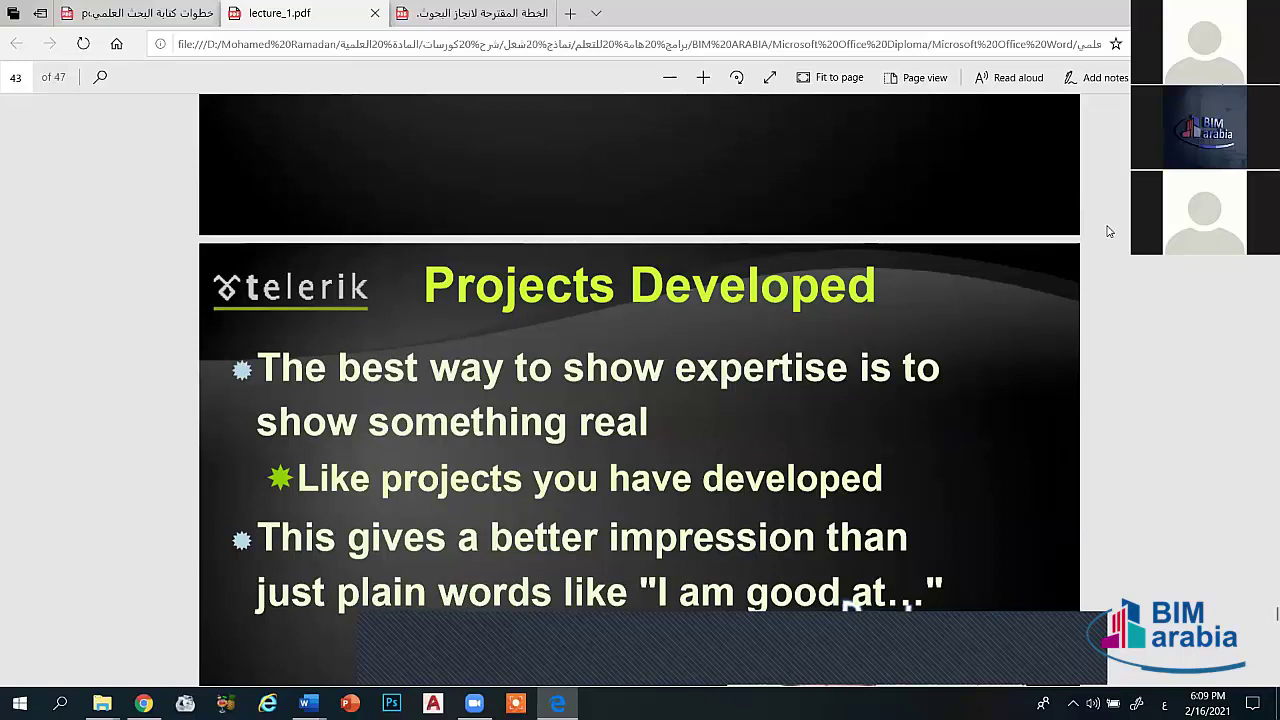
{"action": "scroll", "coordinate": [1107, 231], "scroll_direction": "up", "scroll_amount": 1}
{"action": "scroll", "coordinate": [1107, 231], "scroll_direction": "up", "scroll_amount": 1}
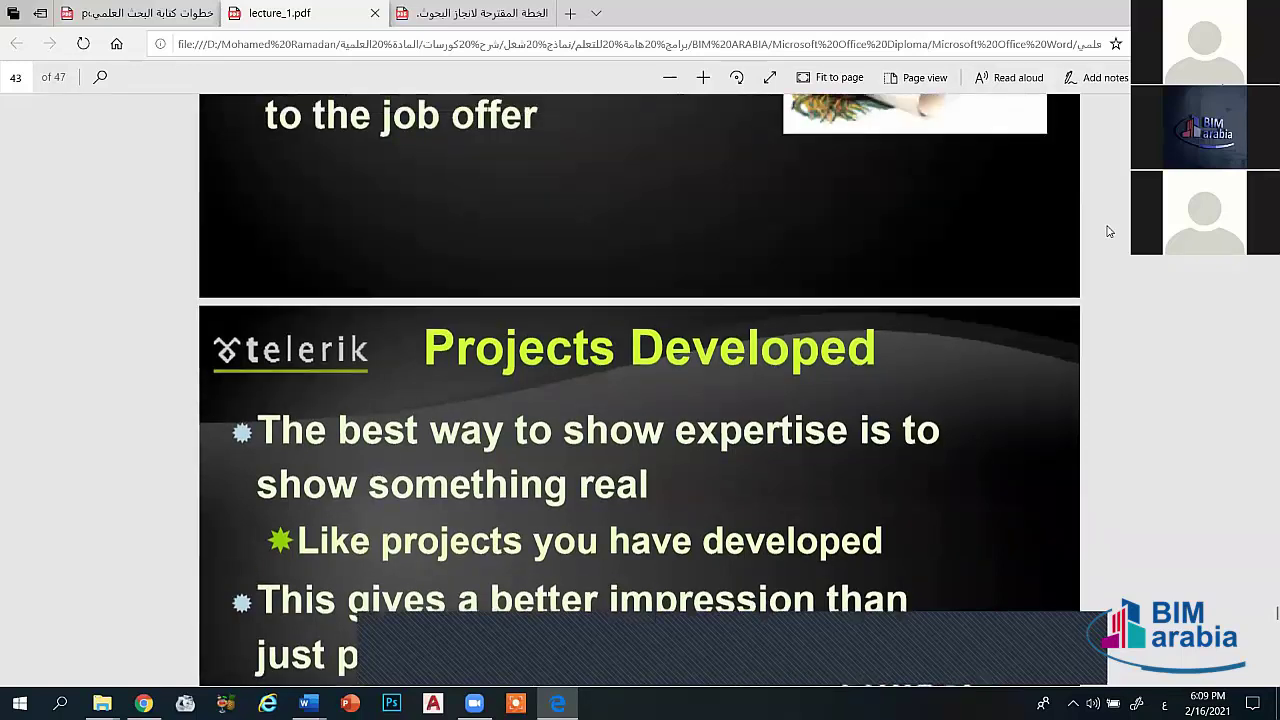
Step: Scroll down to the Skills and Abilities slide on page 44
{"action": "scroll", "coordinate": [1107, 231], "scroll_direction": "down", "scroll_amount": 1}
{"action": "scroll", "coordinate": [1107, 231], "scroll_direction": "down", "scroll_amount": 1}
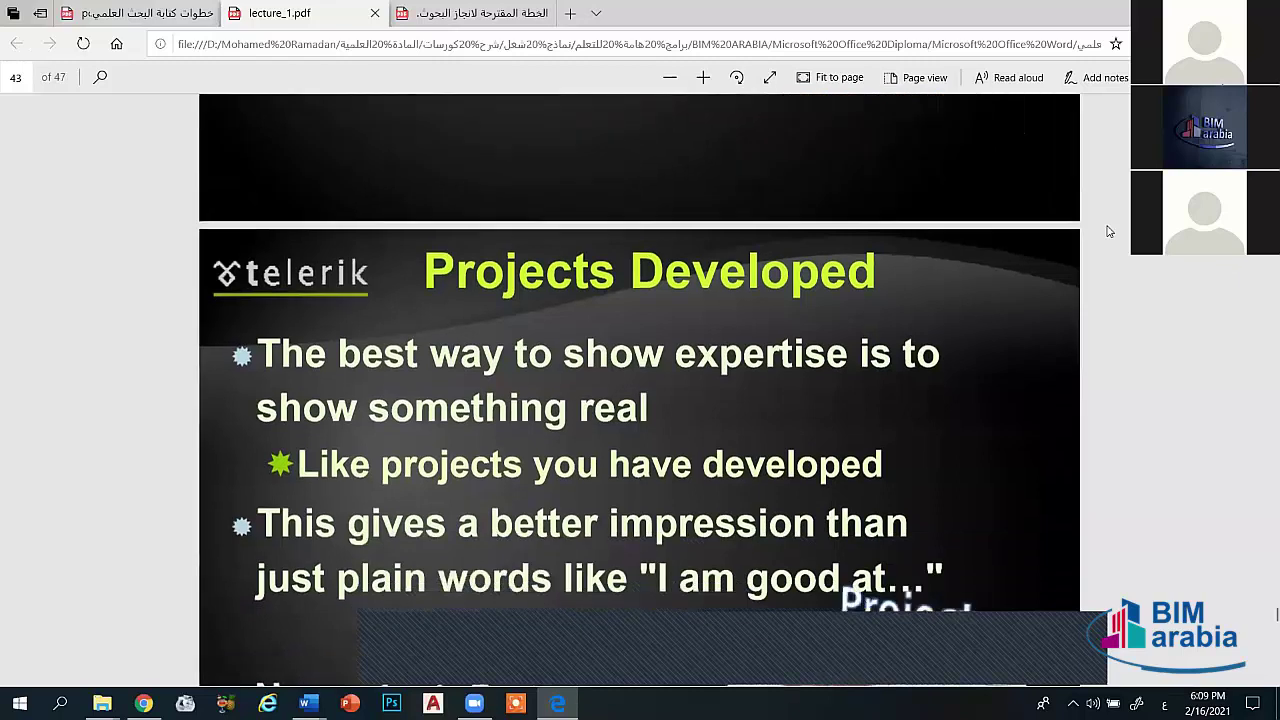
{"action": "scroll", "coordinate": [1107, 231], "scroll_direction": "down", "scroll_amount": 3}
{"action": "scroll", "coordinate": [1107, 231], "scroll_direction": "up", "scroll_amount": 1}
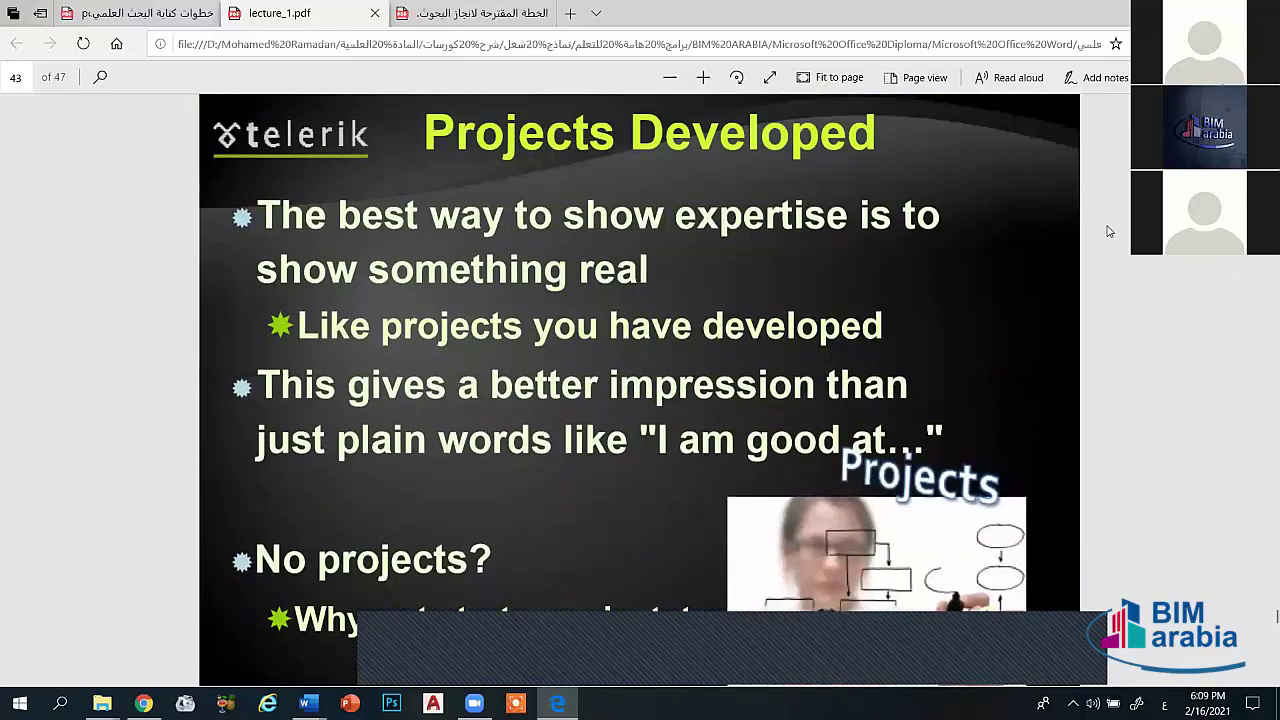
{"action": "scroll", "coordinate": [1107, 231], "scroll_direction": "down", "scroll_amount": 1}
{"action": "scroll", "coordinate": [1107, 231], "scroll_direction": "down", "scroll_amount": 3}
{"action": "scroll", "coordinate": [1107, 231], "scroll_direction": "down", "scroll_amount": 1}
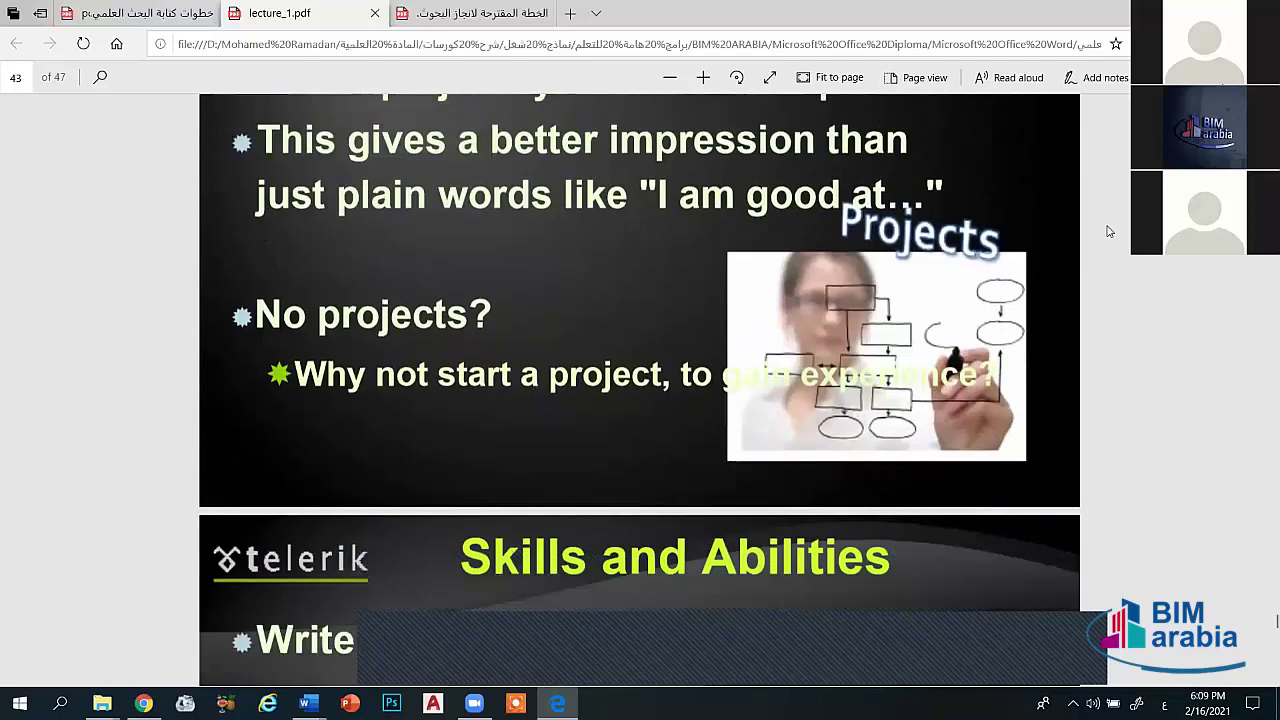
{"action": "scroll", "coordinate": [1107, 231], "scroll_direction": "down", "scroll_amount": 1}
{"action": "scroll", "coordinate": [1107, 231], "scroll_direction": "down", "scroll_amount": 2}
{"action": "scroll", "coordinate": [1107, 231], "scroll_direction": "down", "scroll_amount": 2}
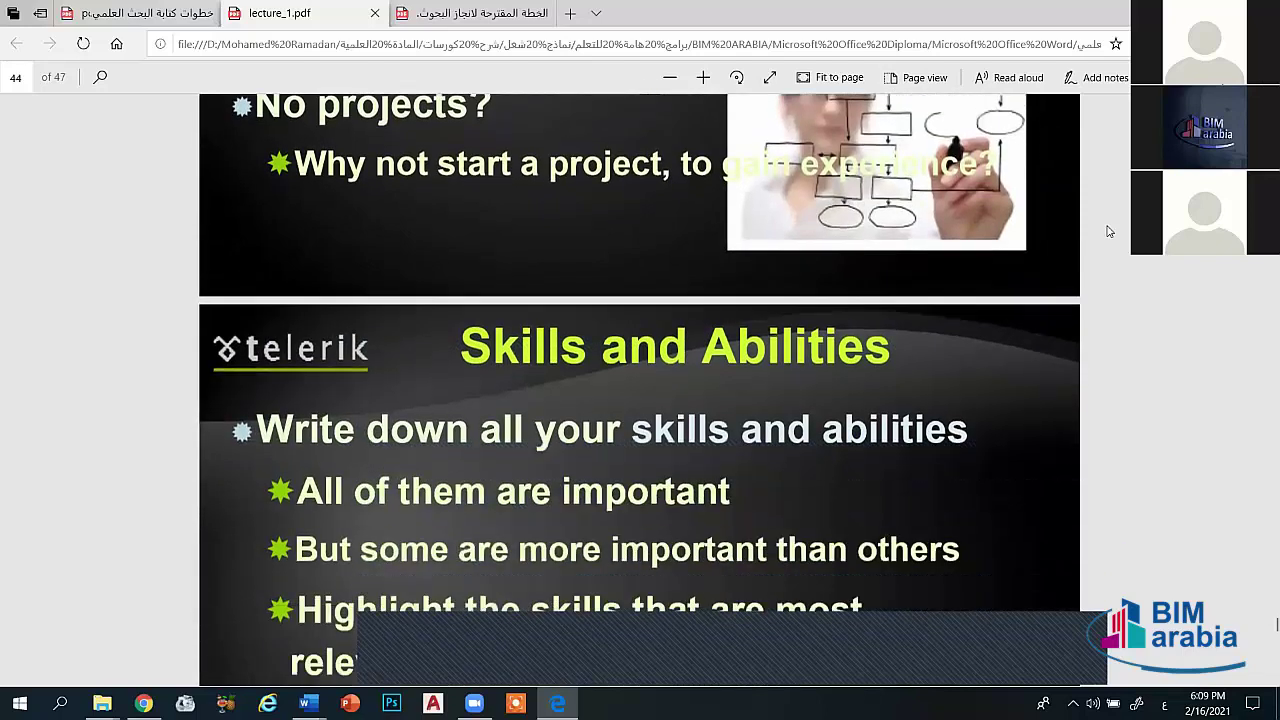
{"action": "scroll", "coordinate": [1107, 231], "scroll_direction": "down", "scroll_amount": 1}
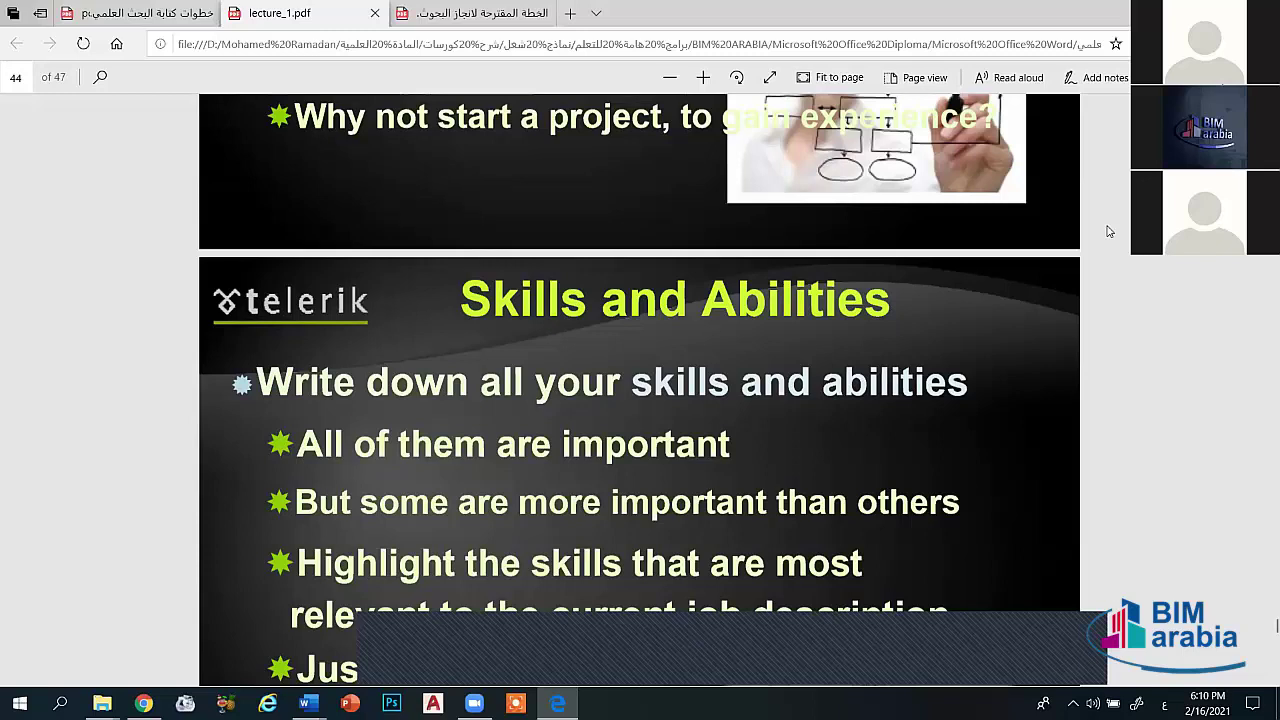
{"action": "scroll", "coordinate": [1108, 231], "scroll_direction": "down", "scroll_amount": 1}
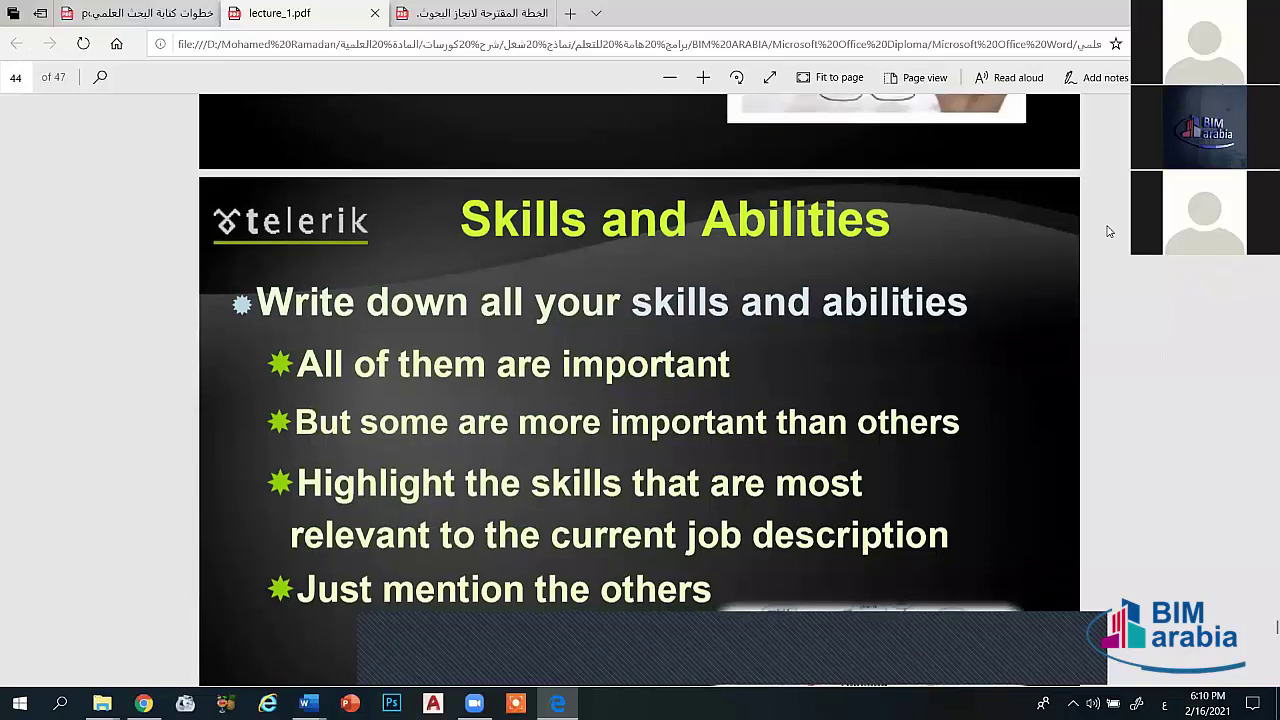
Step: Scroll down through the Other Experience slide
{"action": "scroll", "coordinate": [1108, 231], "scroll_direction": "down", "scroll_amount": 2}
{"action": "scroll", "coordinate": [1108, 231], "scroll_direction": "down", "scroll_amount": 1}
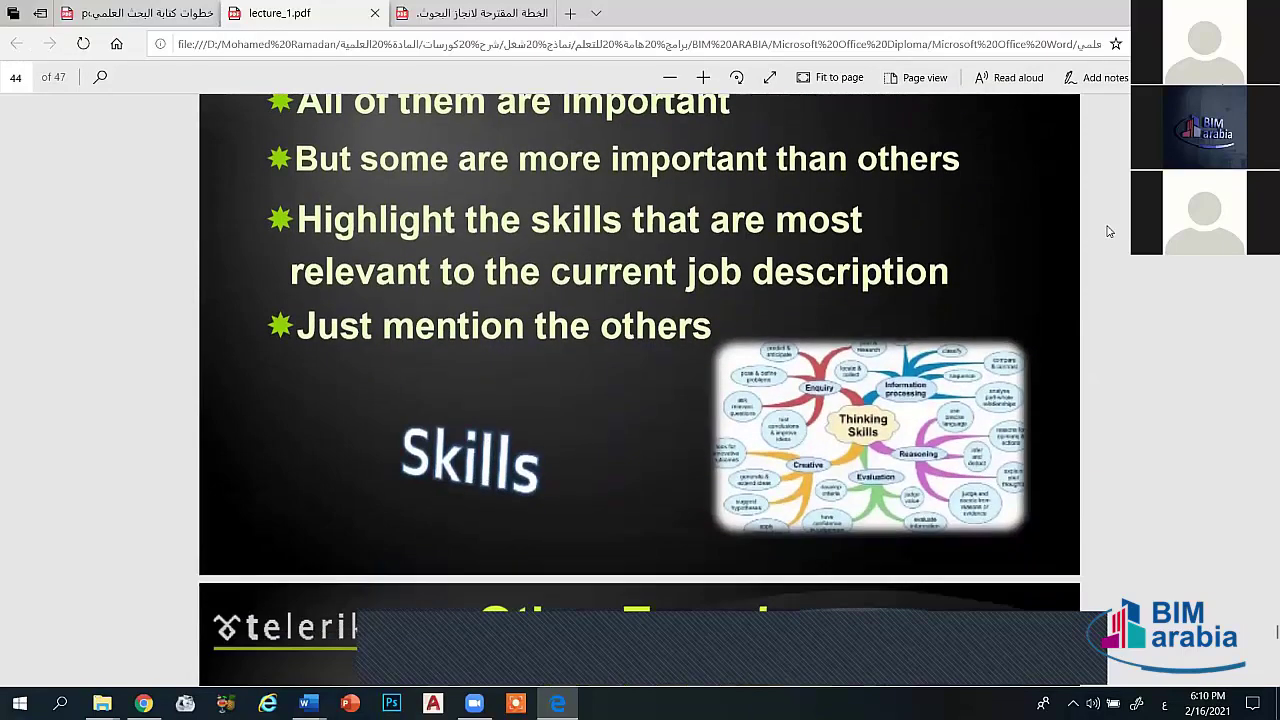
{"action": "scroll", "coordinate": [1108, 231], "scroll_direction": "down", "scroll_amount": 2}
{"action": "scroll", "coordinate": [1108, 231], "scroll_direction": "down", "scroll_amount": 1}
{"action": "scroll", "coordinate": [1108, 231], "scroll_direction": "down", "scroll_amount": 1}
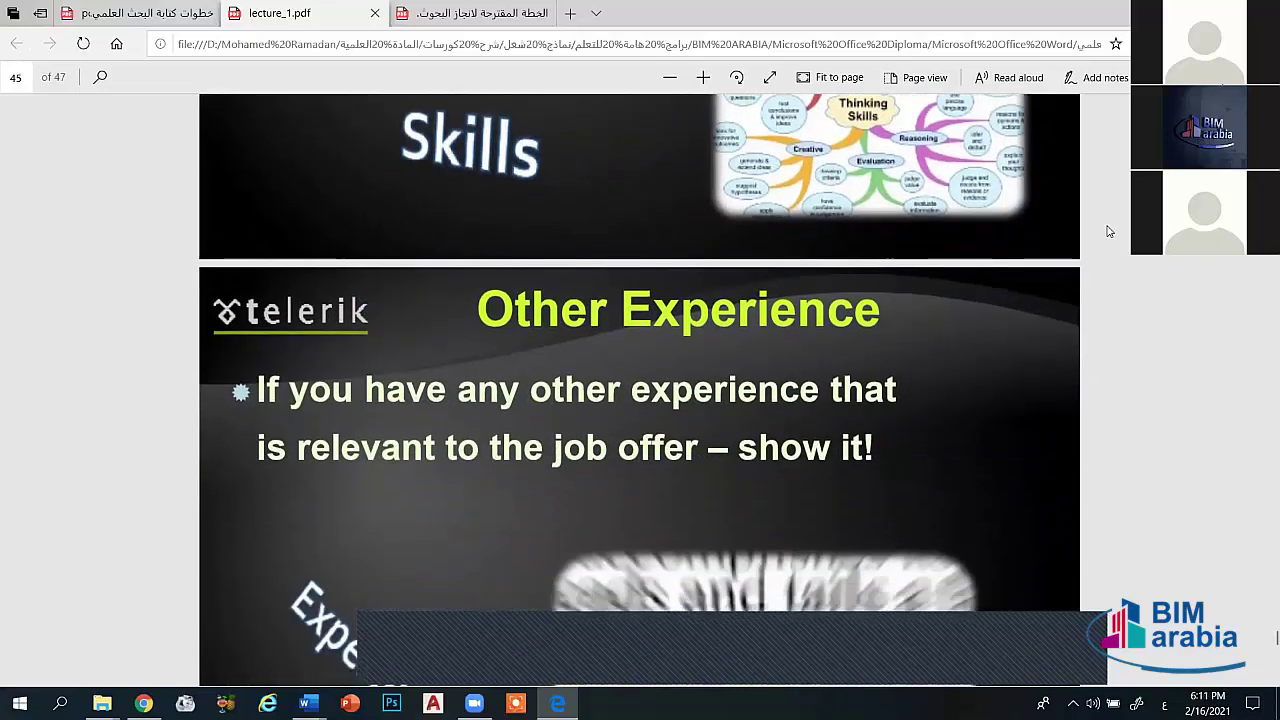
{"action": "scroll", "coordinate": [1108, 231], "scroll_direction": "down", "scroll_amount": 1}
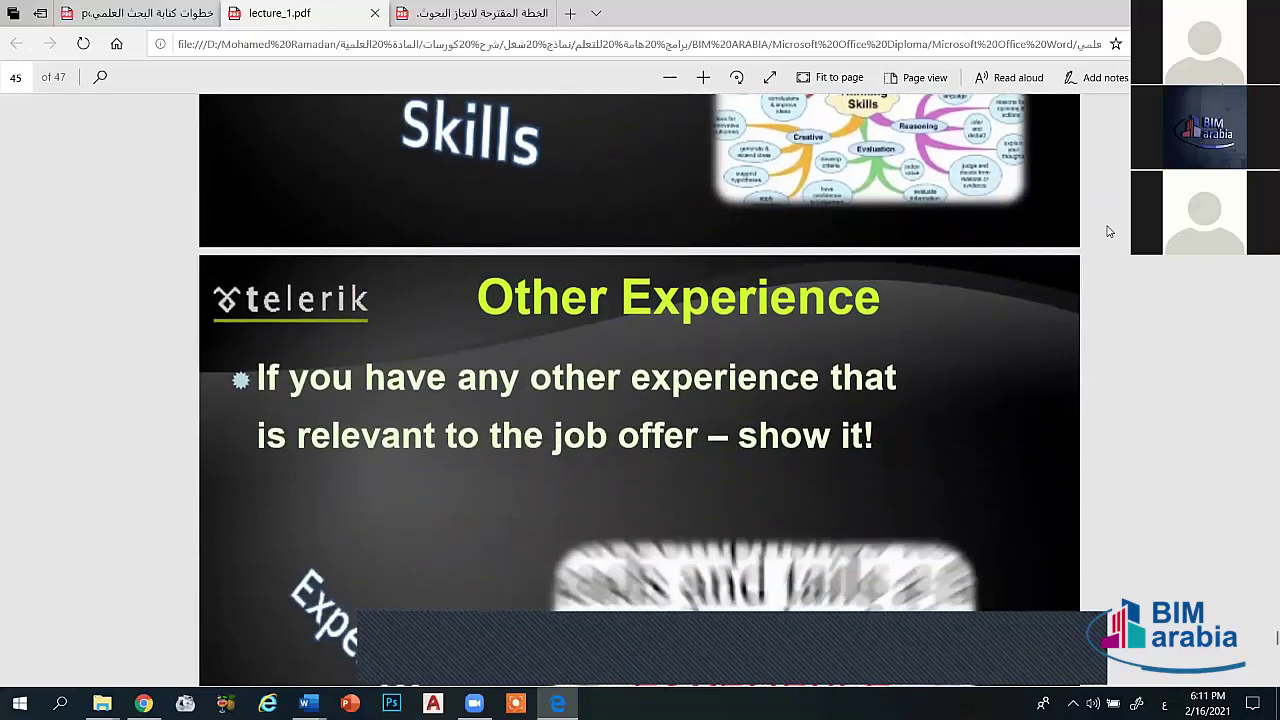
Step: Continue to the closing Questions? slide on page 46 of 47
{"action": "scroll", "coordinate": [1108, 231], "scroll_direction": "down", "scroll_amount": 1}
{"action": "scroll", "coordinate": [1108, 231], "scroll_direction": "down", "scroll_amount": 1}
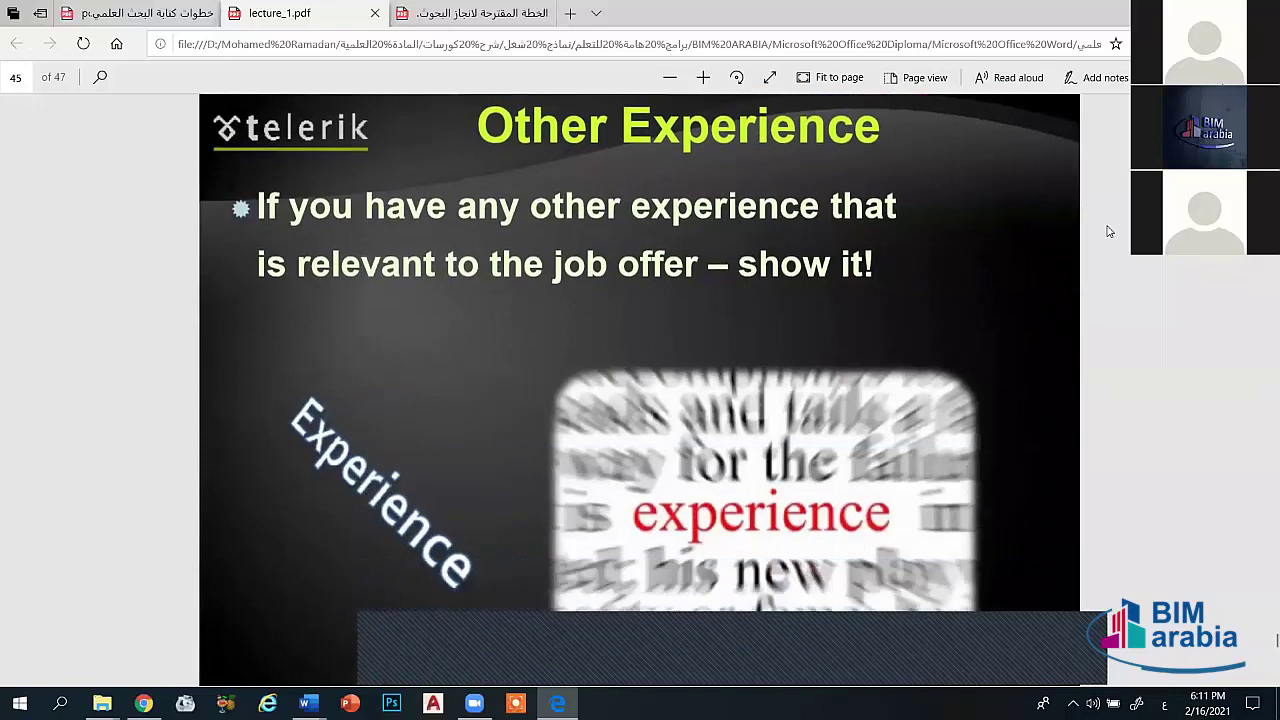
{"action": "scroll", "coordinate": [1108, 231], "scroll_direction": "down", "scroll_amount": 2}
{"action": "scroll", "coordinate": [1108, 231], "scroll_direction": "down", "scroll_amount": 1}
{"action": "scroll", "coordinate": [1108, 231], "scroll_direction": "down", "scroll_amount": 1}
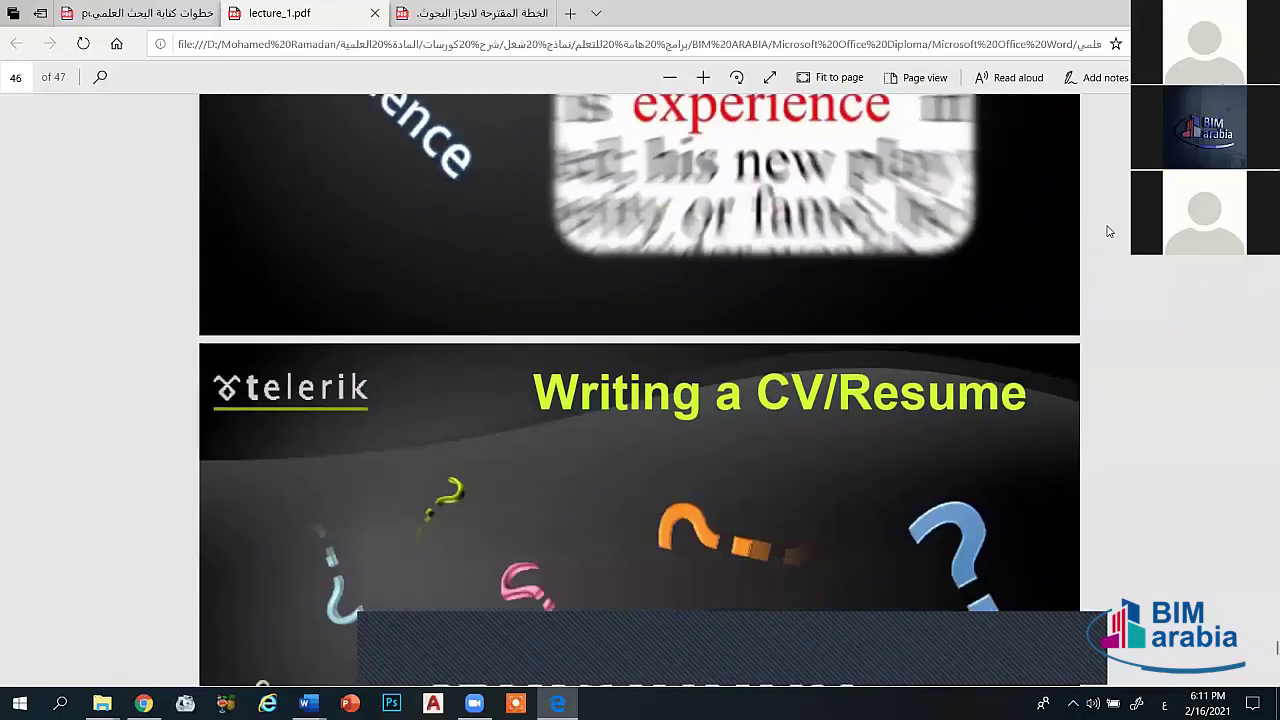
{"action": "scroll", "coordinate": [1108, 231], "scroll_direction": "down", "scroll_amount": 1}
{"action": "scroll", "coordinate": [1108, 231], "scroll_direction": "down", "scroll_amount": 1}
{"action": "scroll", "coordinate": [1108, 231], "scroll_direction": "down", "scroll_amount": 1}
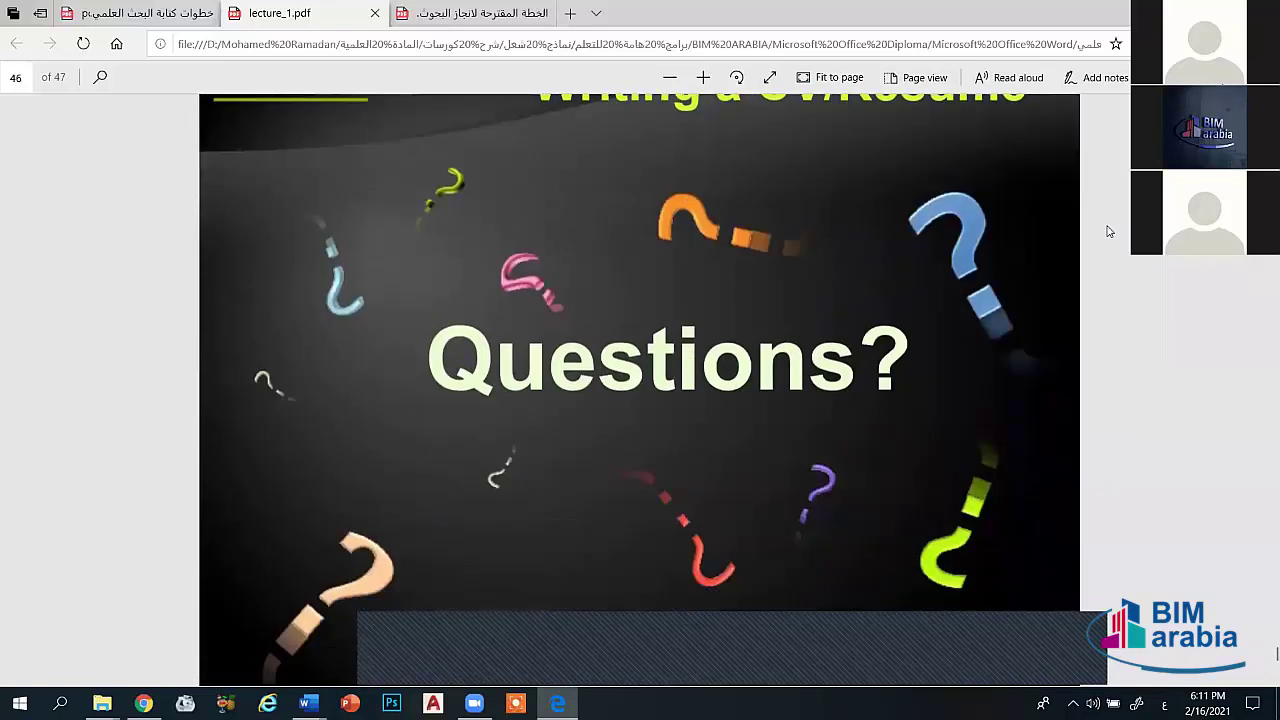
{"action": "scroll", "coordinate": [1108, 231], "scroll_direction": "up", "scroll_amount": 1}
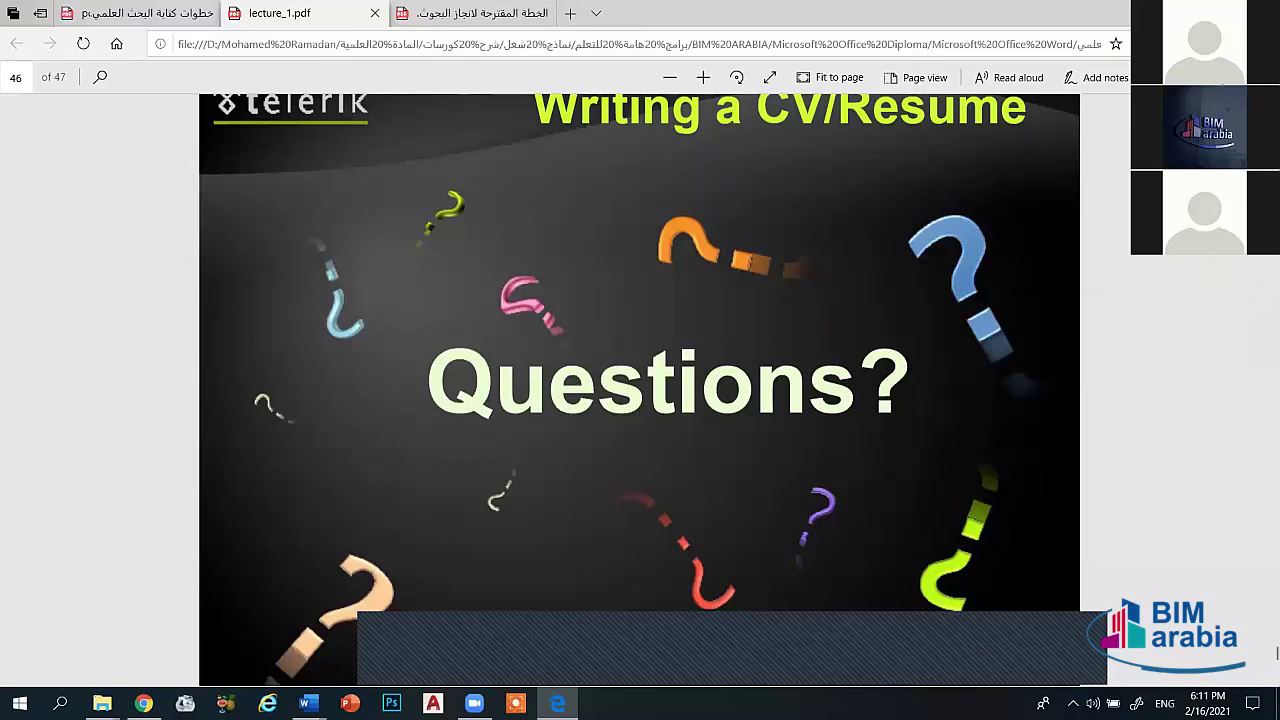
Step: Open Lecture 2.pdf from File Explorer in Edge, then switch to the blank Word Document4
{"action": "left_click", "coordinate": [1165, 13]}
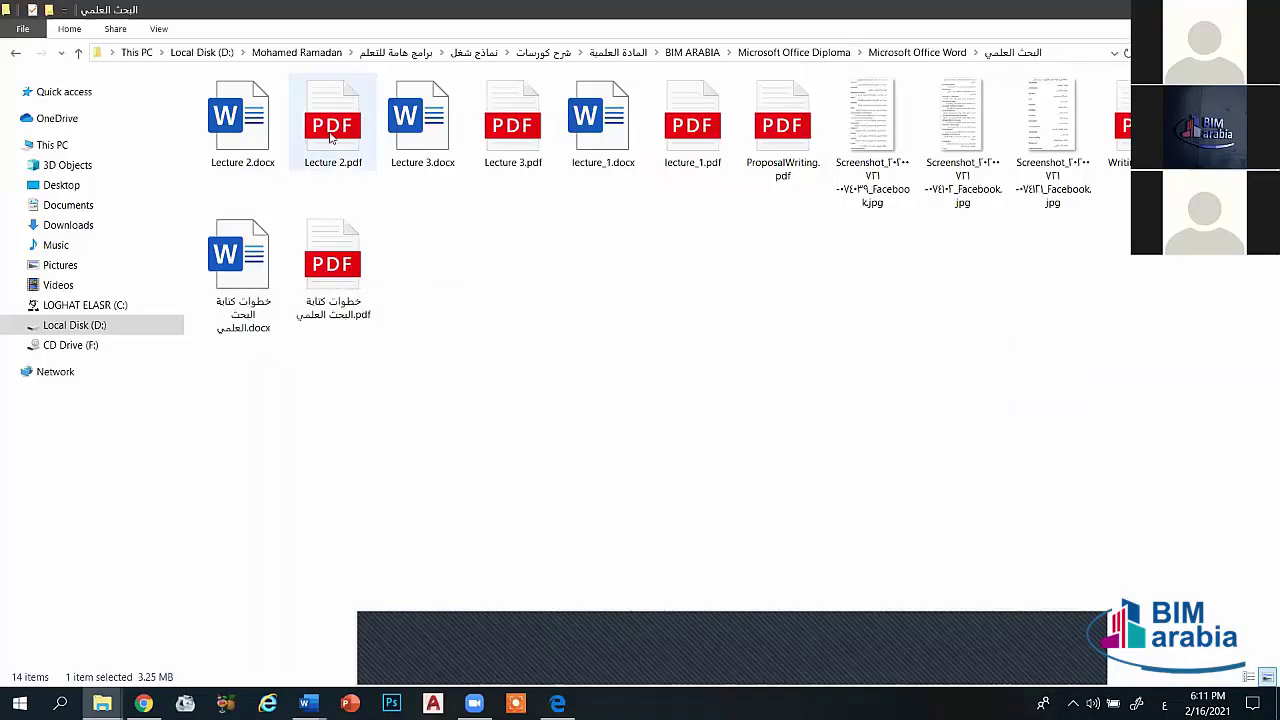
{"action": "double_click", "coordinate": [333, 125]}
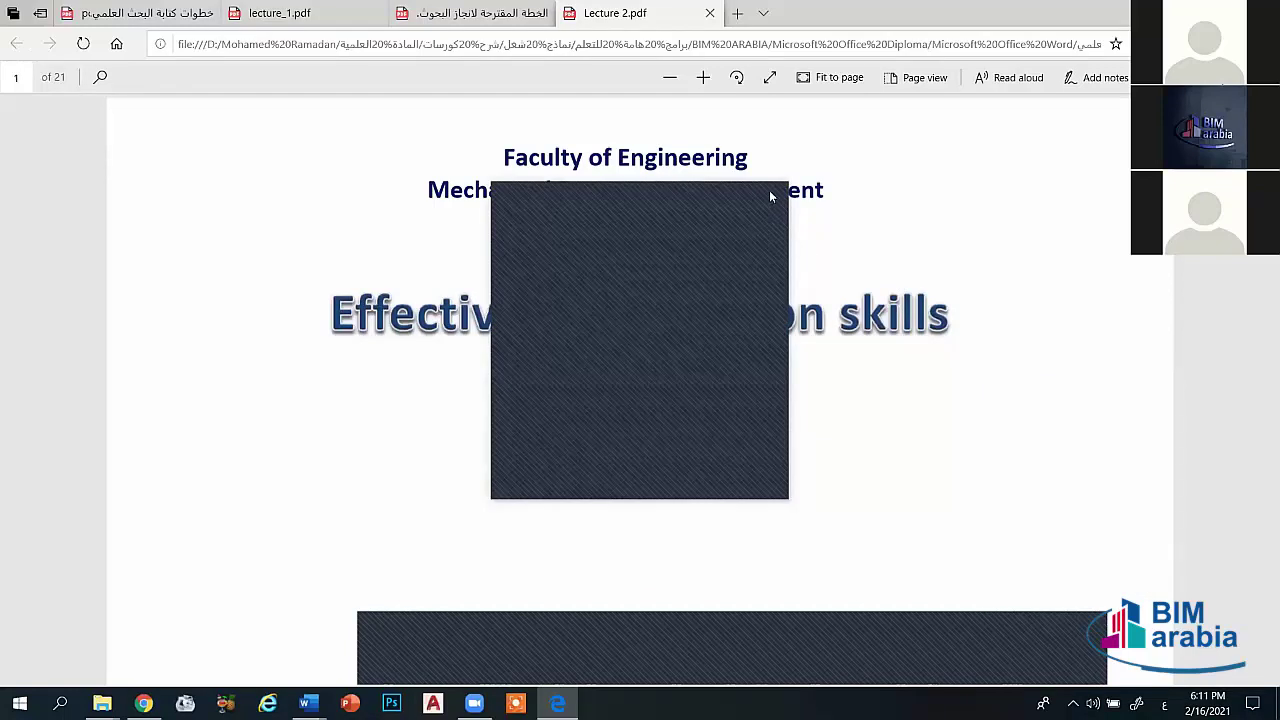
{"action": "left_click", "coordinate": [770, 197]}
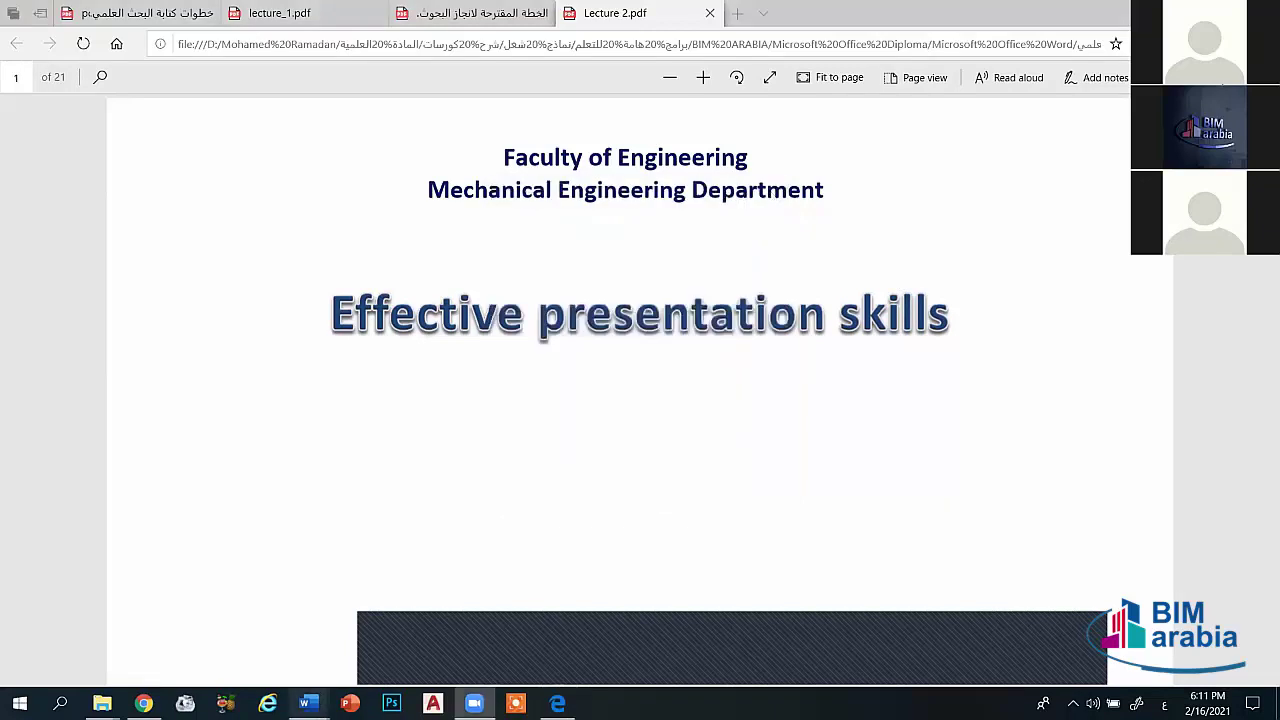
{"action": "mouse_move", "coordinate": [308, 703]}
{"action": "left_click", "coordinate": [360, 663]}
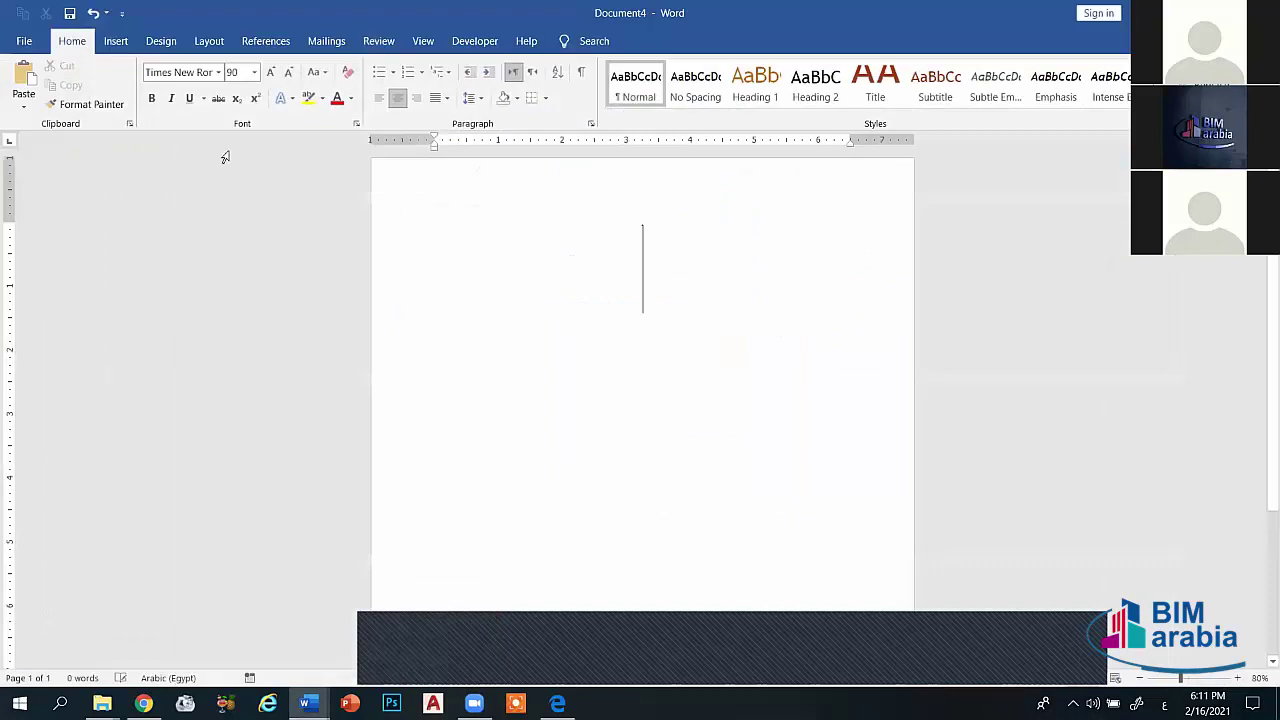
Step: Browse Word's Resumes and Cover Letters templates under File > New
{"action": "left_click", "coordinate": [22, 41]}
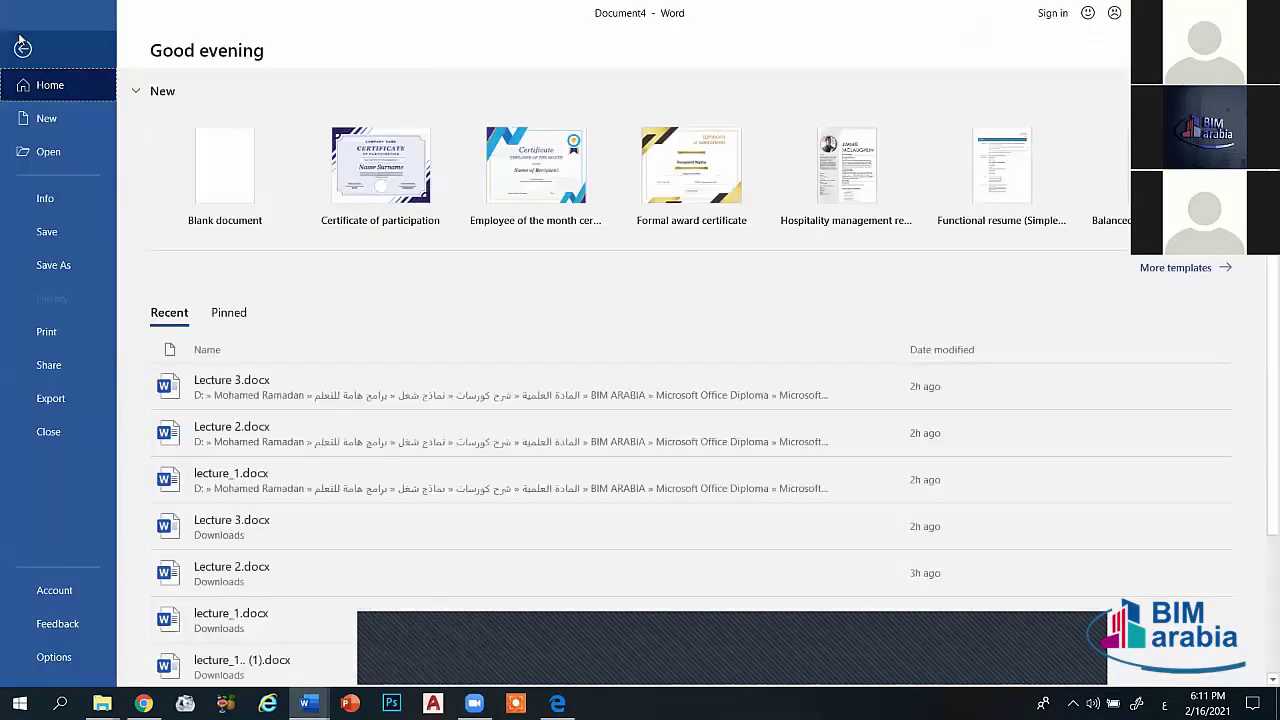
{"action": "left_click", "coordinate": [37, 118]}
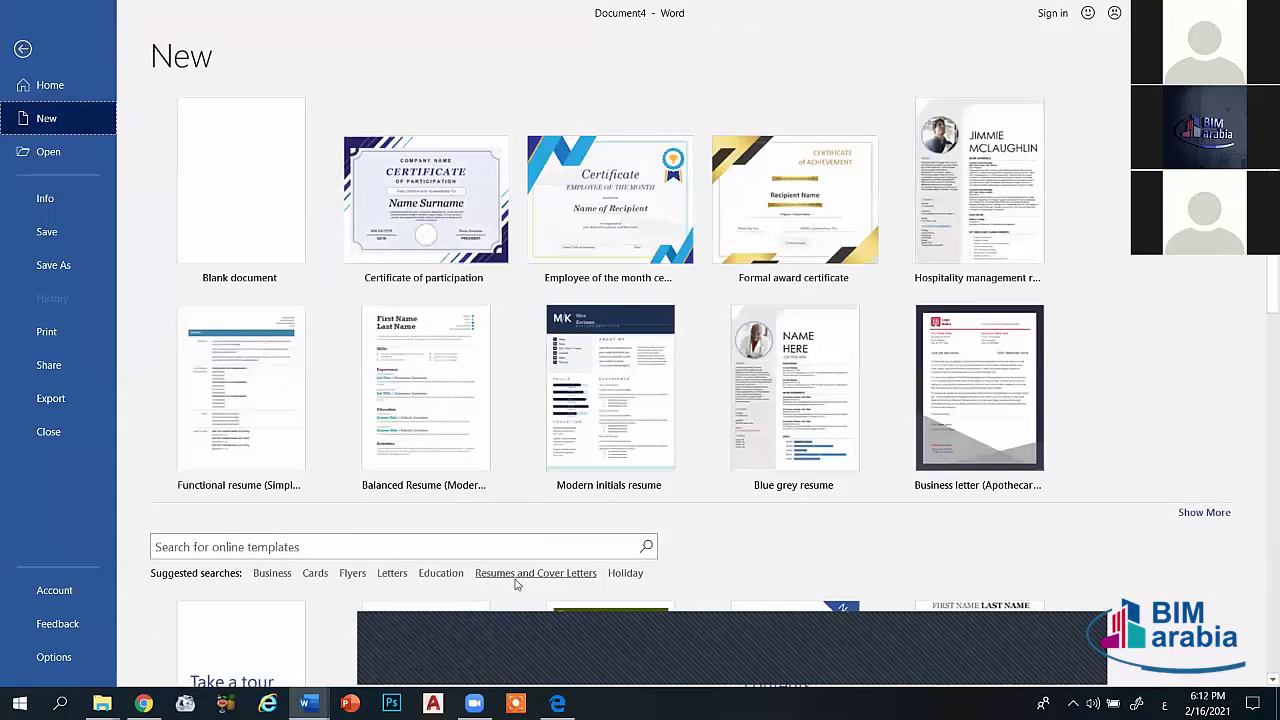
{"action": "left_click", "coordinate": [556, 576]}
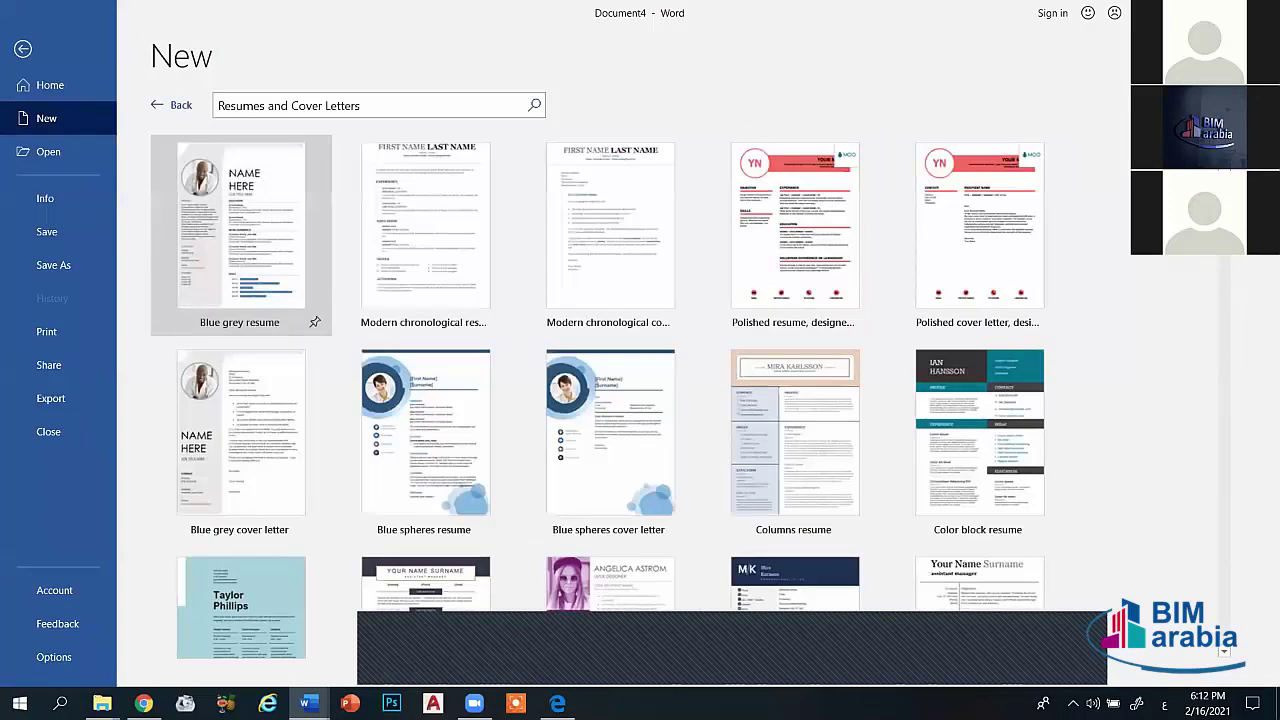
Step: Look through the resume templates and create a document from Blue grey resume
{"action": "scroll", "coordinate": [1229, 337], "scroll_direction": "down", "scroll_amount": 3}
{"action": "scroll", "coordinate": [1229, 337], "scroll_direction": "down", "scroll_amount": 3}
{"action": "scroll", "coordinate": [1229, 337], "scroll_direction": "down", "scroll_amount": 3}
{"action": "scroll", "coordinate": [1229, 337], "scroll_direction": "down", "scroll_amount": 3}
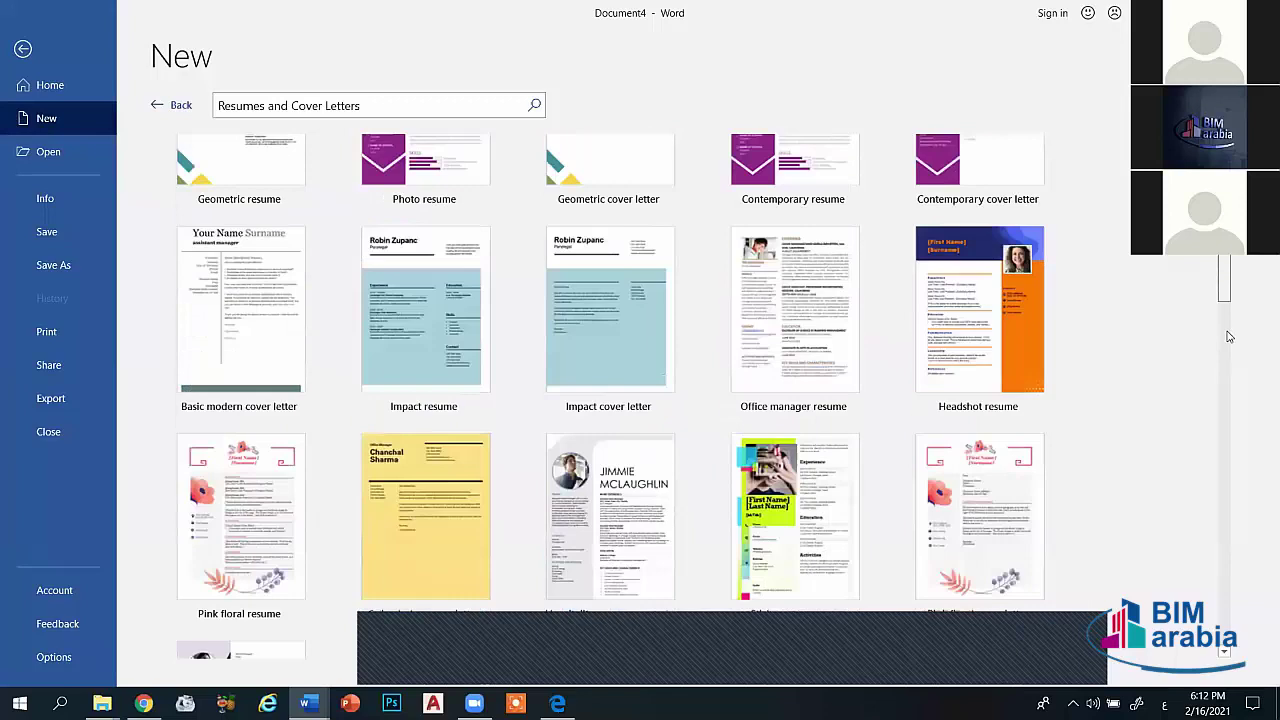
{"action": "scroll", "coordinate": [1230, 350], "scroll_direction": "down", "scroll_amount": 4}
{"action": "scroll", "coordinate": [1232, 365], "scroll_direction": "down", "scroll_amount": 1}
{"action": "scroll", "coordinate": [1234, 385], "scroll_direction": "down", "scroll_amount": 4}
{"action": "scroll", "coordinate": [1236, 399], "scroll_direction": "down", "scroll_amount": 1}
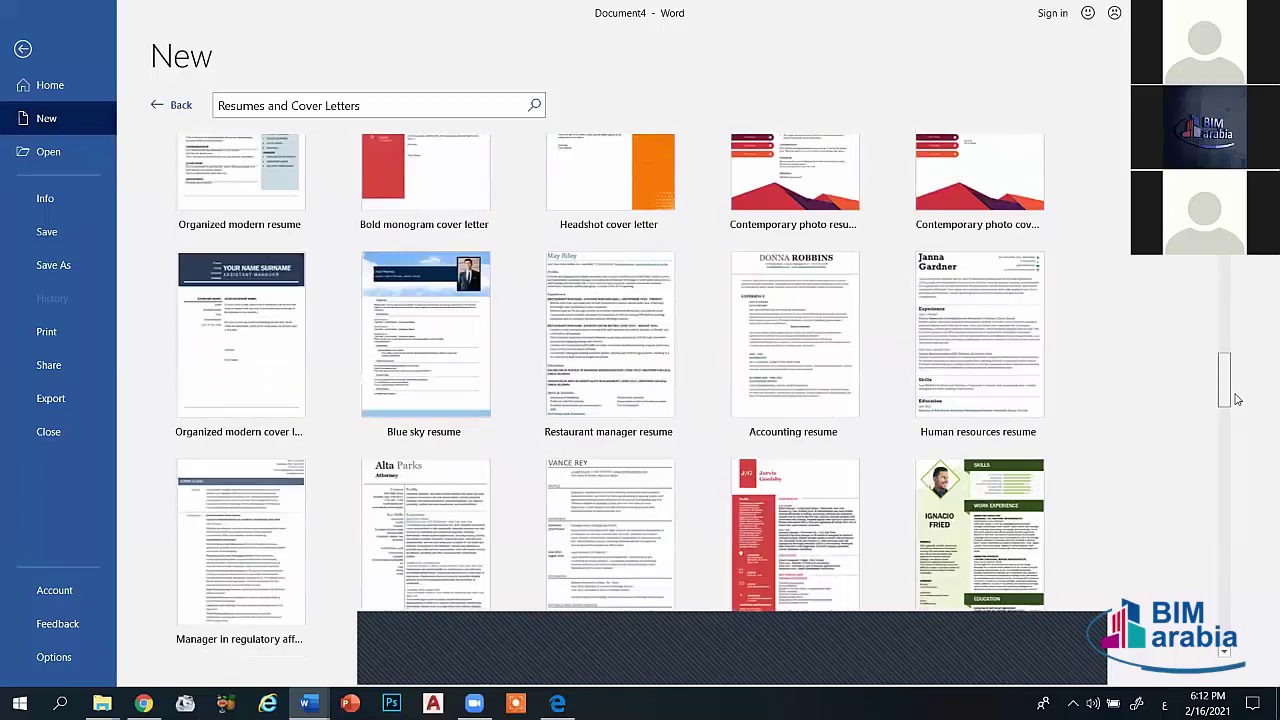
{"action": "scroll", "coordinate": [1226, 380], "scroll_direction": "up", "scroll_amount": 2}
{"action": "scroll", "coordinate": [1226, 380], "scroll_direction": "up", "scroll_amount": 2}
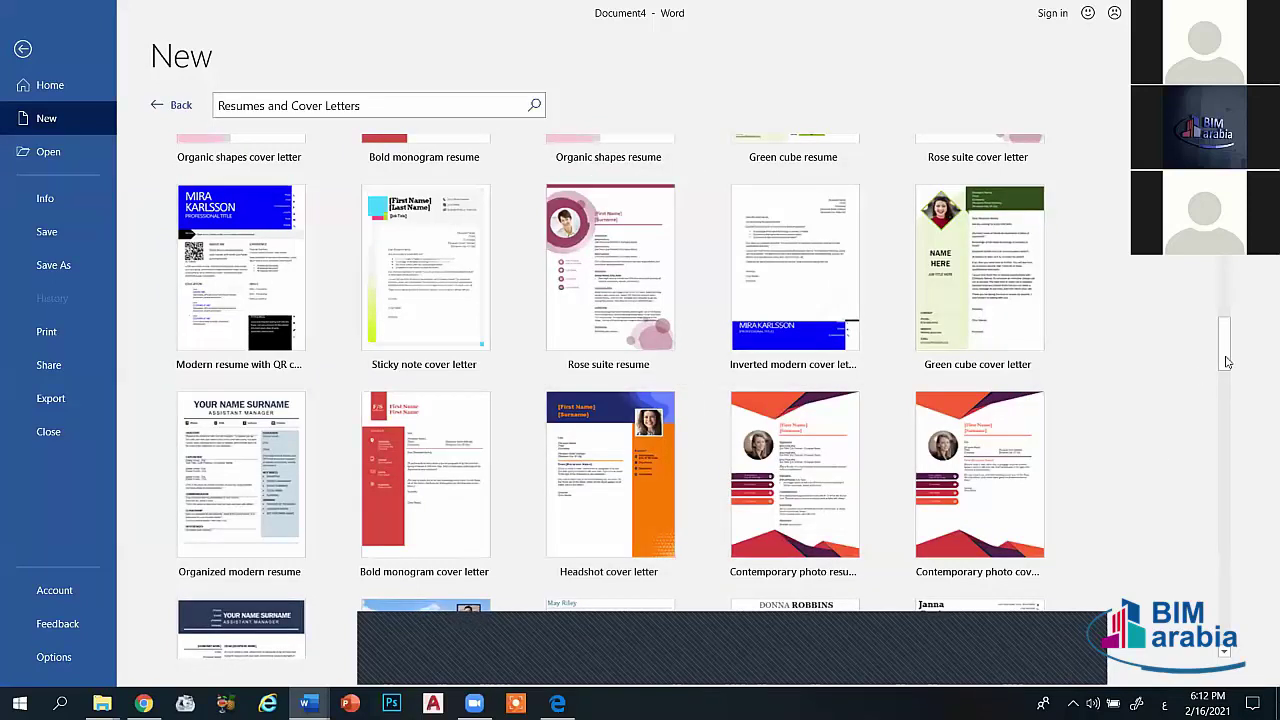
{"action": "scroll", "coordinate": [1227, 362], "scroll_direction": "up", "scroll_amount": 2}
{"action": "scroll", "coordinate": [1227, 362], "scroll_direction": "up", "scroll_amount": 3}
{"action": "scroll", "coordinate": [1227, 362], "scroll_direction": "up", "scroll_amount": 3}
{"action": "scroll", "coordinate": [1227, 362], "scroll_direction": "up", "scroll_amount": 3}
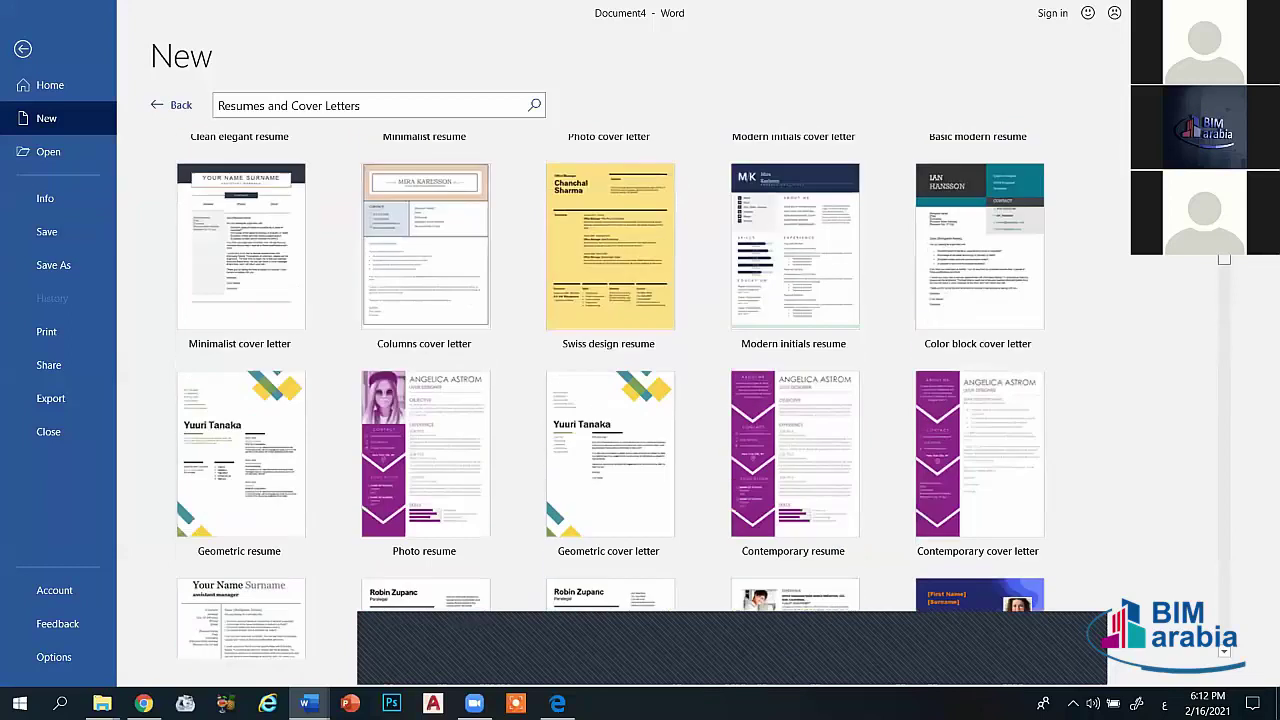
{"action": "scroll", "coordinate": [1224, 259], "scroll_direction": "up", "scroll_amount": 3}
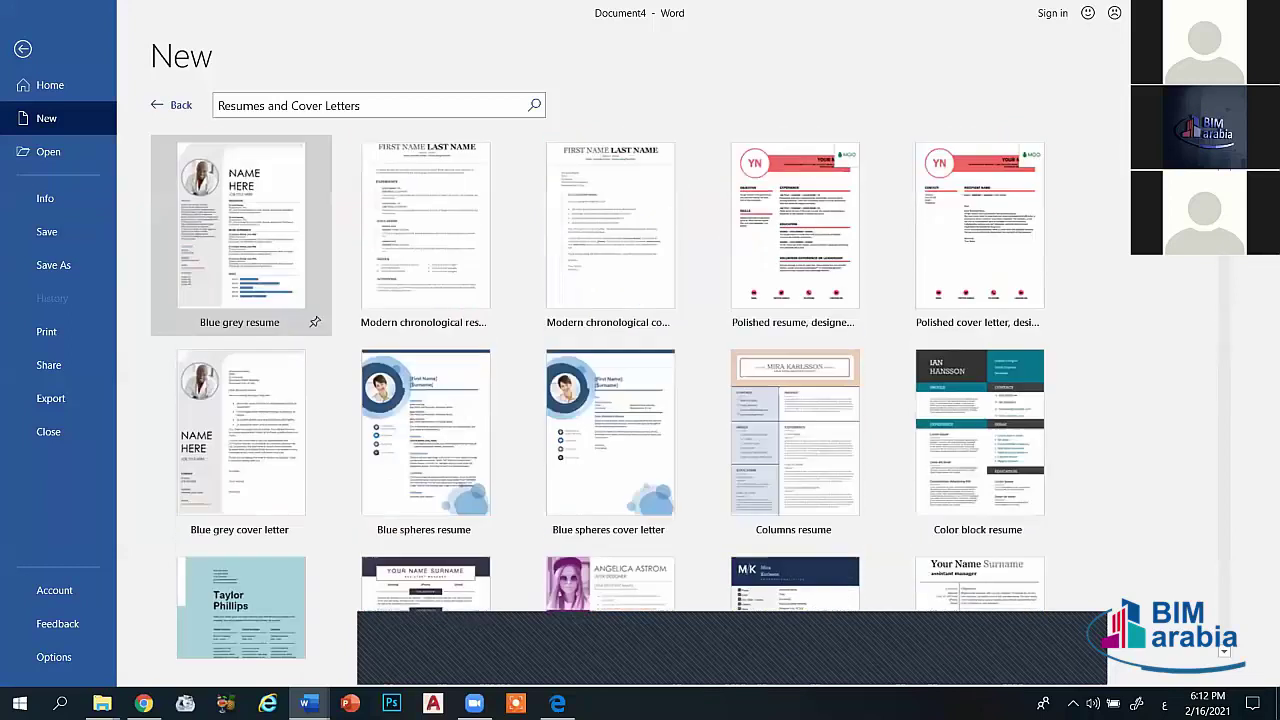
{"action": "left_click", "coordinate": [237, 247]}
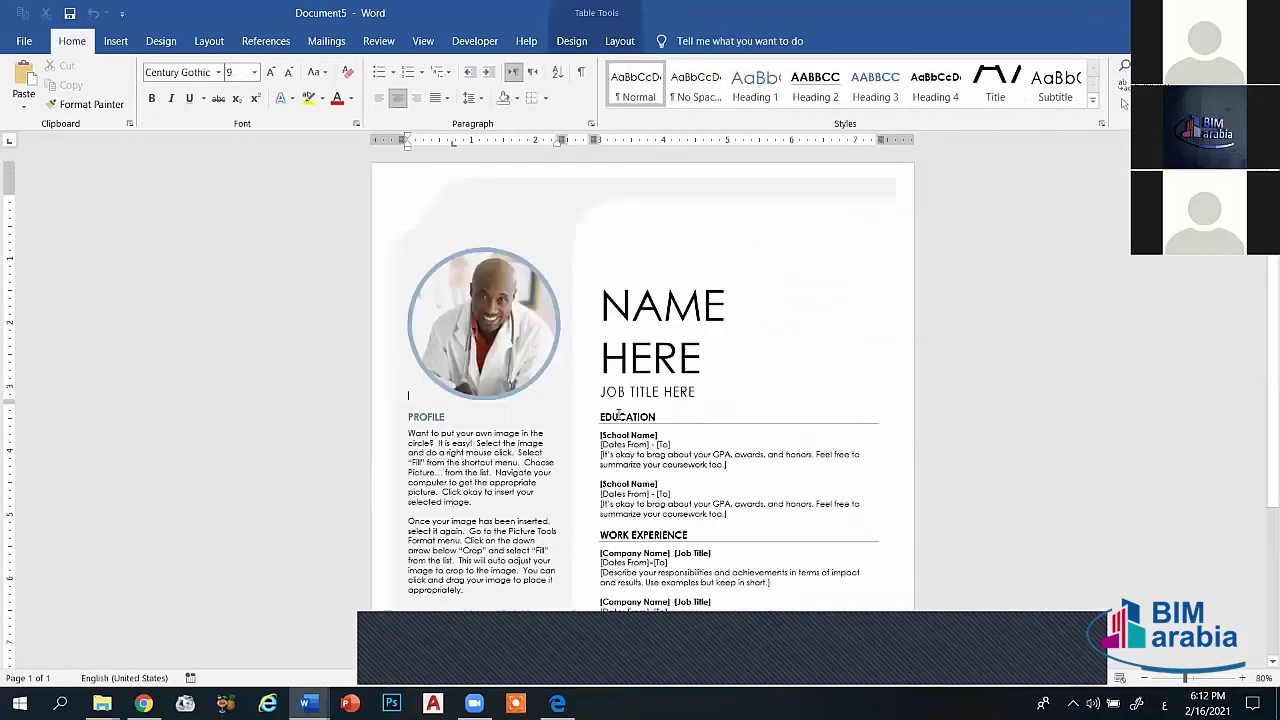
Step: Look over the NAME HERE and section placeholders, then close Document5 with Ctrl+W
{"action": "left_click", "coordinate": [685, 335]}
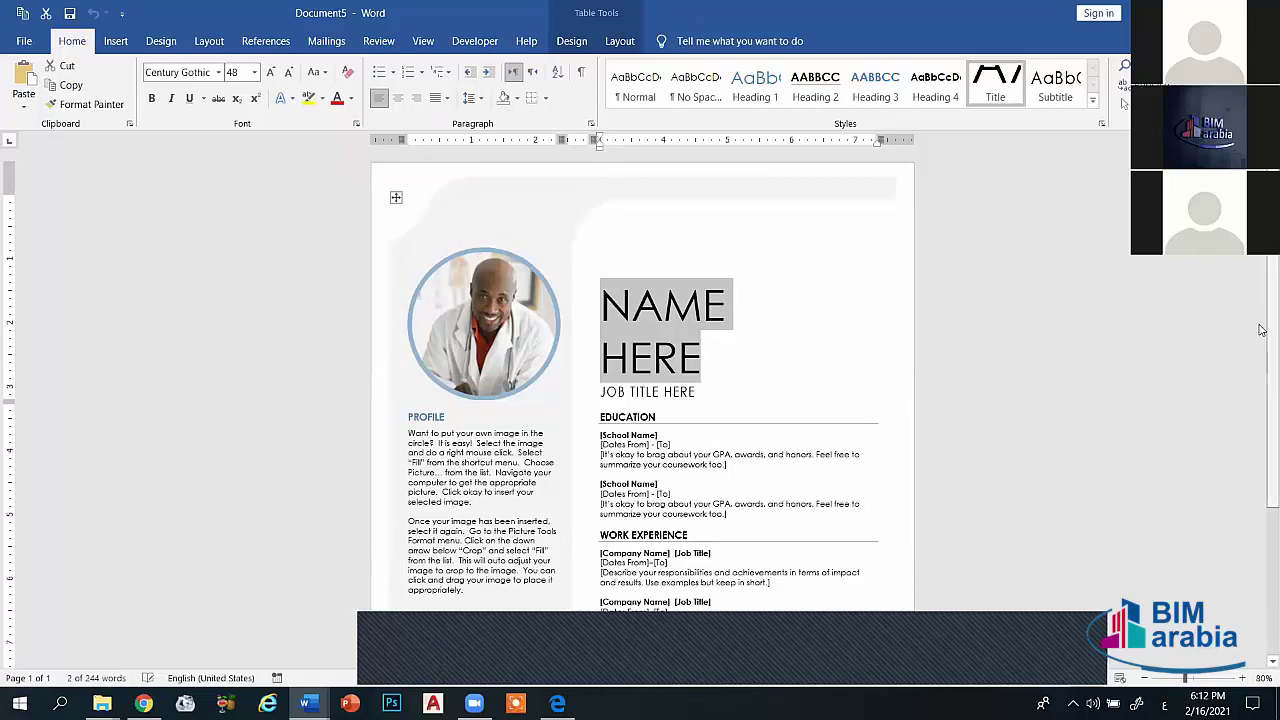
{"action": "scroll", "coordinate": [1262, 390], "scroll_direction": "down", "scroll_amount": 2}
{"action": "scroll", "coordinate": [1262, 390], "scroll_direction": "down", "scroll_amount": 3}
{"action": "scroll", "coordinate": [1262, 370], "scroll_direction": "up", "scroll_amount": 3}
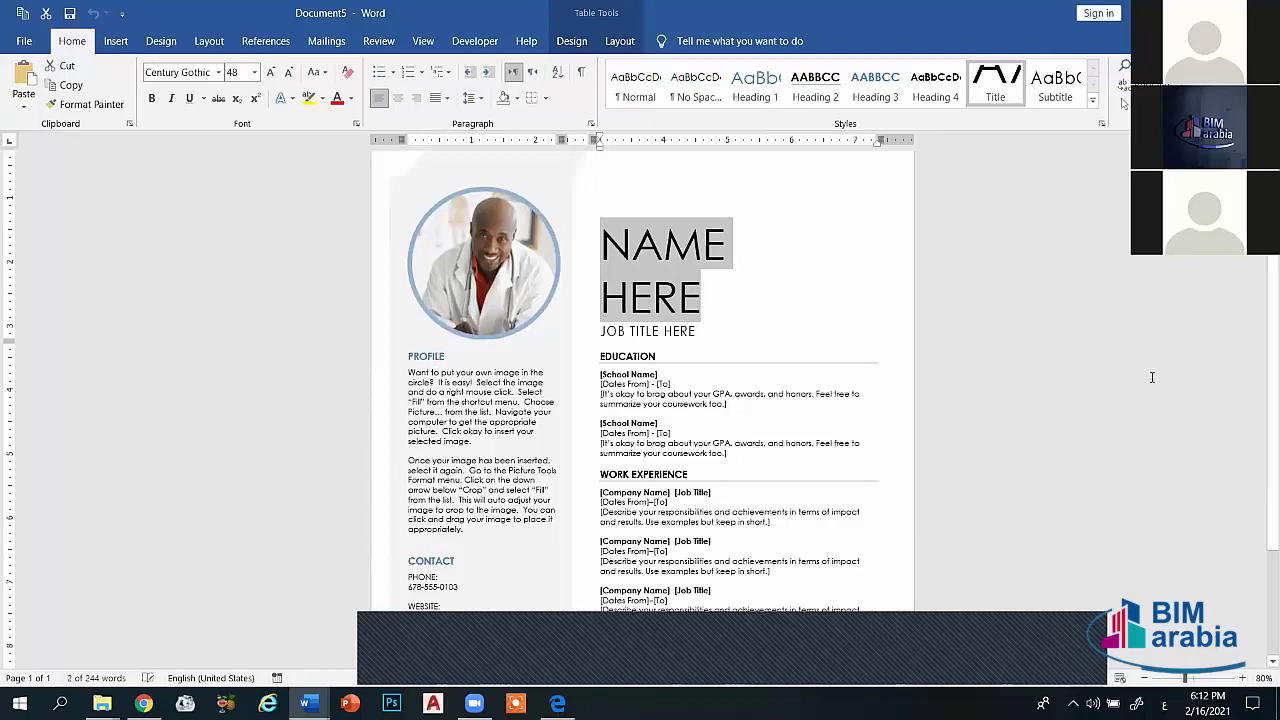
{"action": "scroll", "coordinate": [1261, 398], "scroll_direction": "down", "scroll_amount": 2}
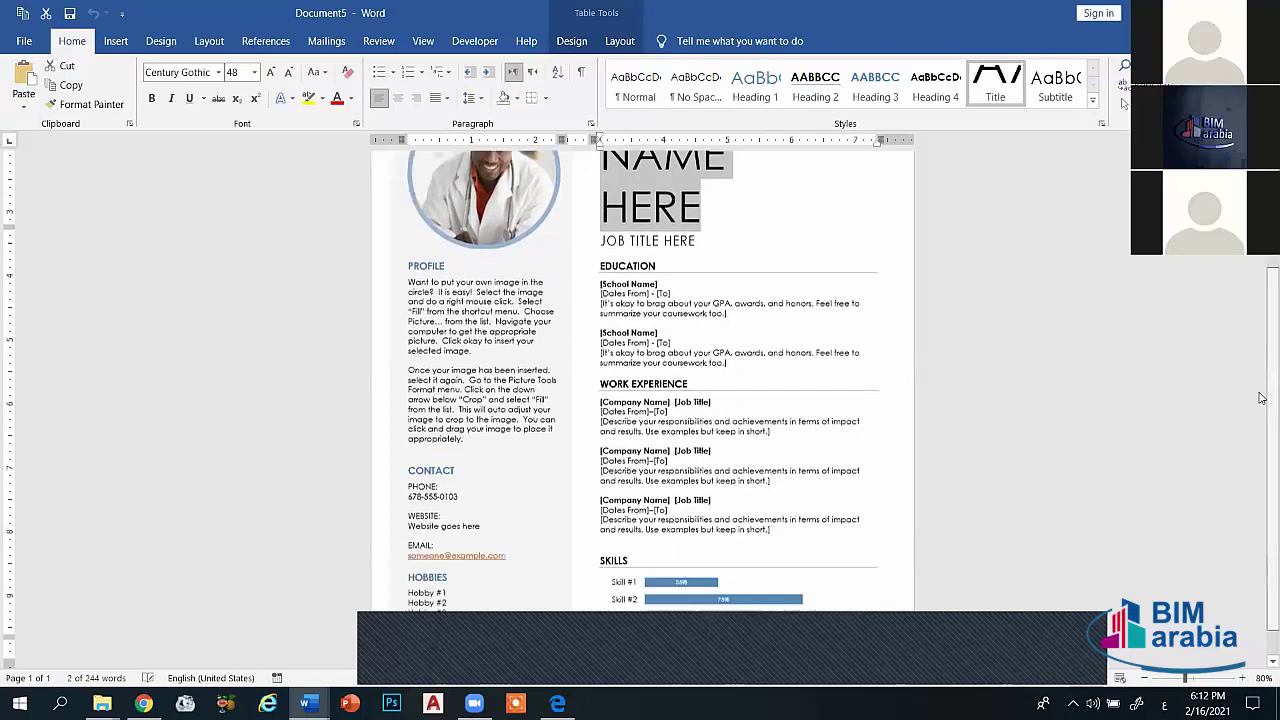
{"action": "scroll", "coordinate": [1261, 398], "scroll_direction": "down", "scroll_amount": 1}
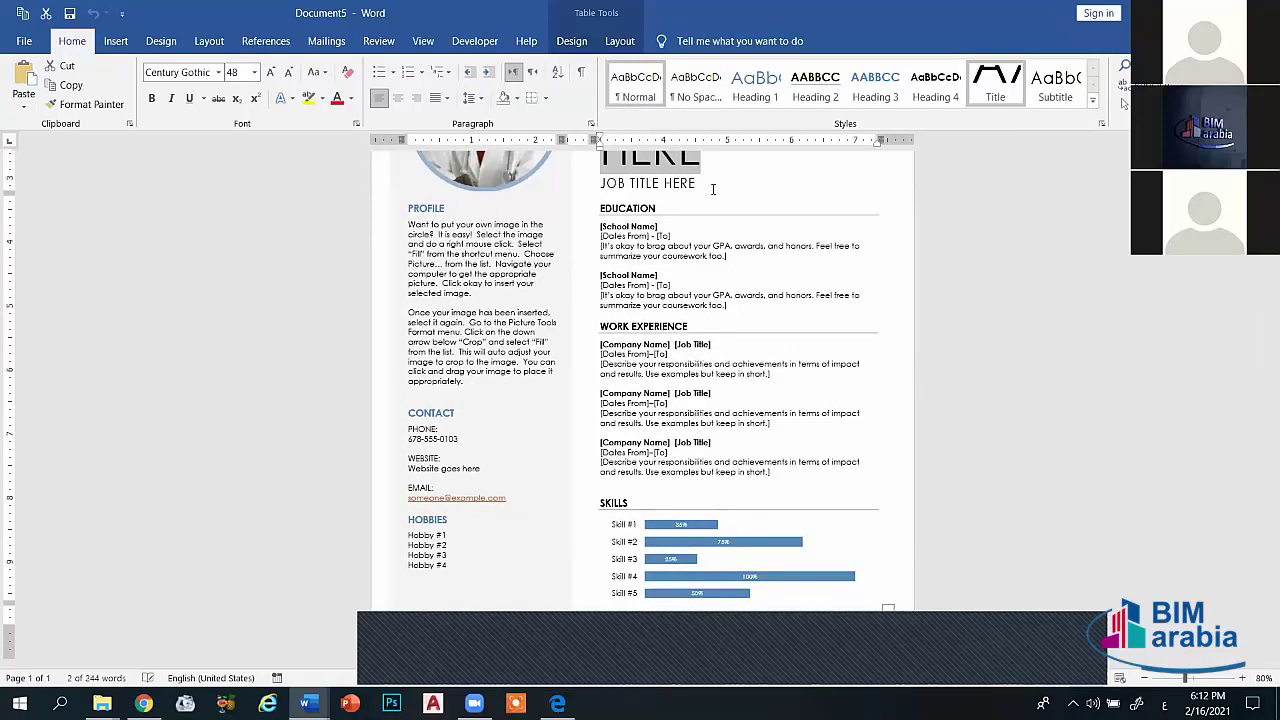
{"action": "key", "text": "ctrl+w"}
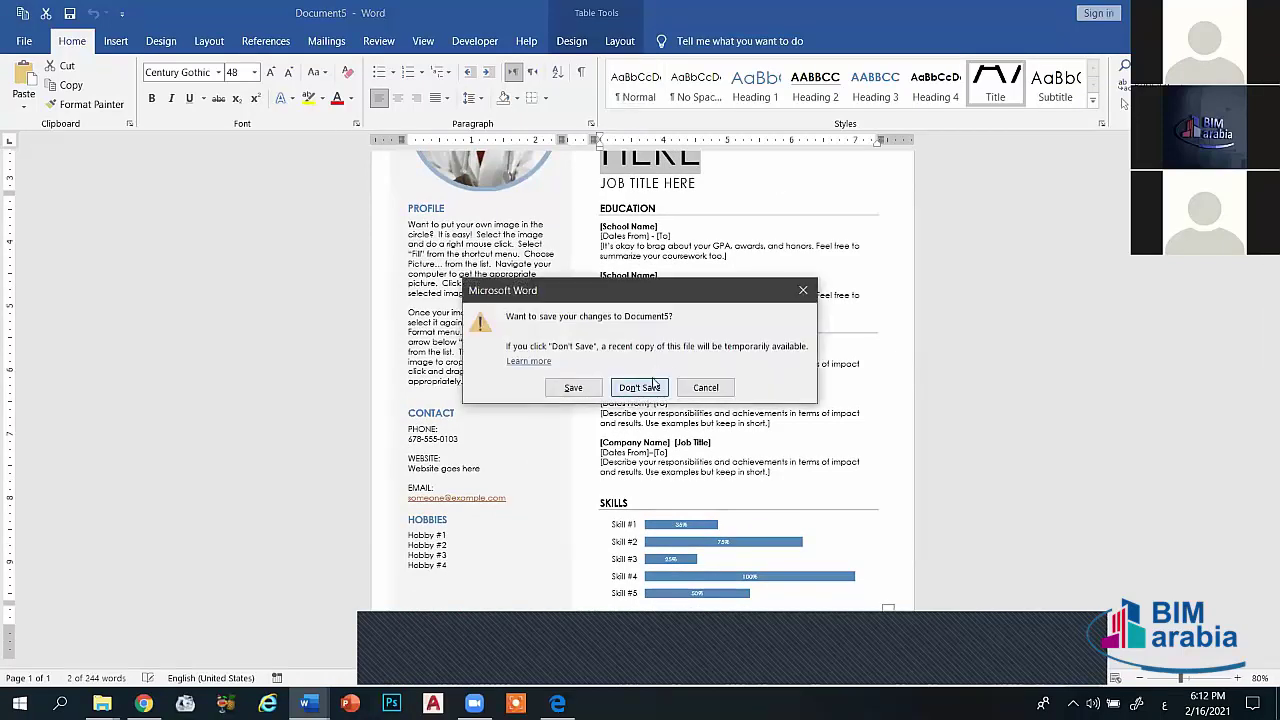
Step: Close the resume without saving and draw a rectangle from the blank page's top-left corner
{"action": "left_click", "coordinate": [654, 384]}
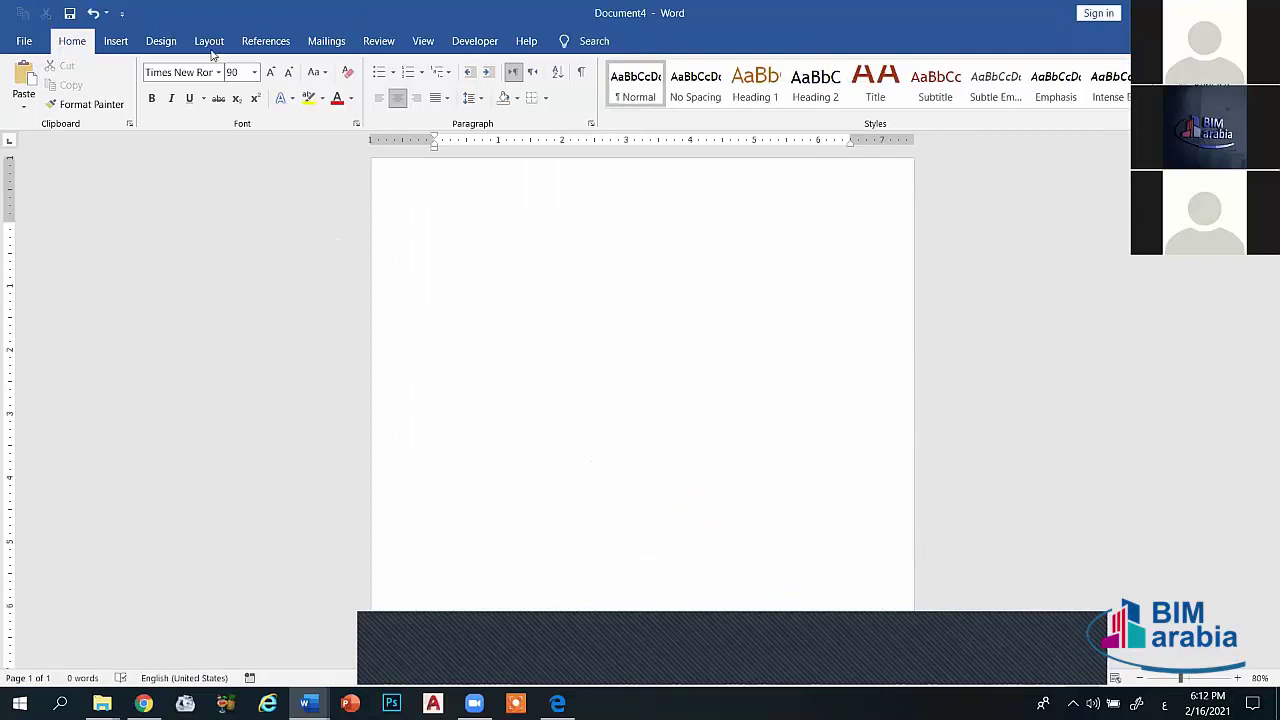
{"action": "left_click", "coordinate": [118, 43]}
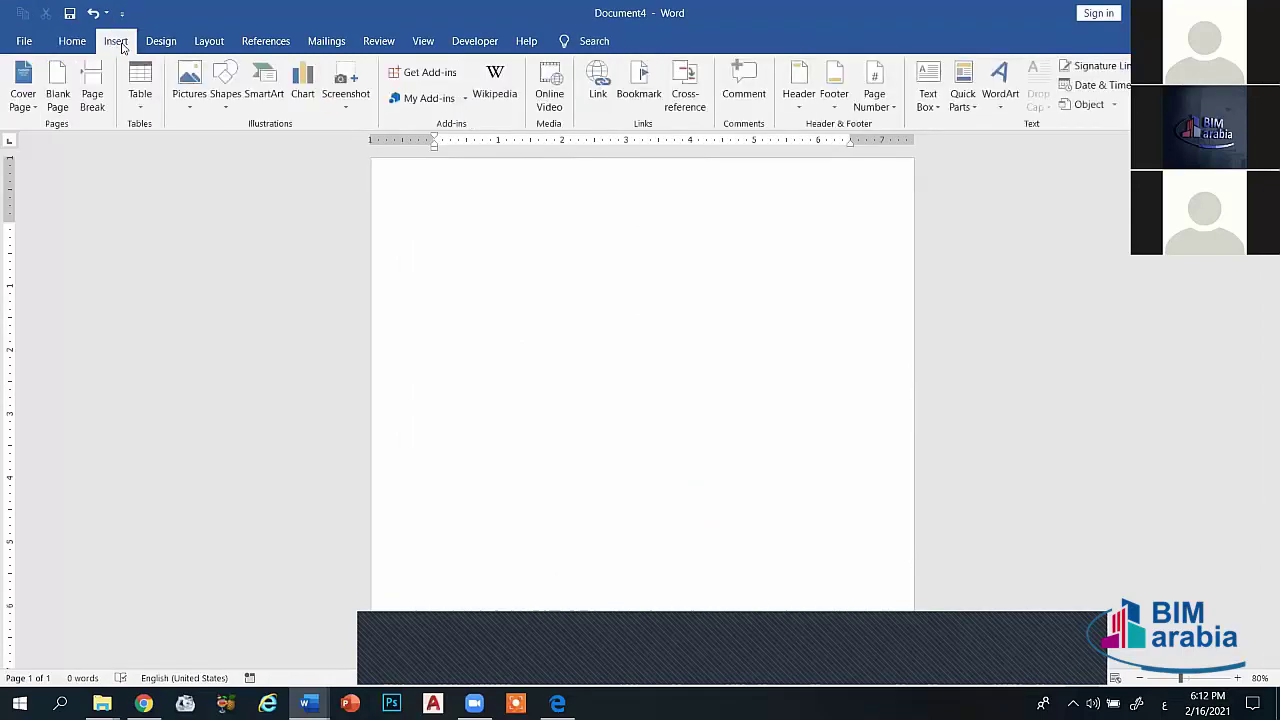
{"action": "left_click", "coordinate": [224, 98]}
{"action": "left_click", "coordinate": [267, 146]}
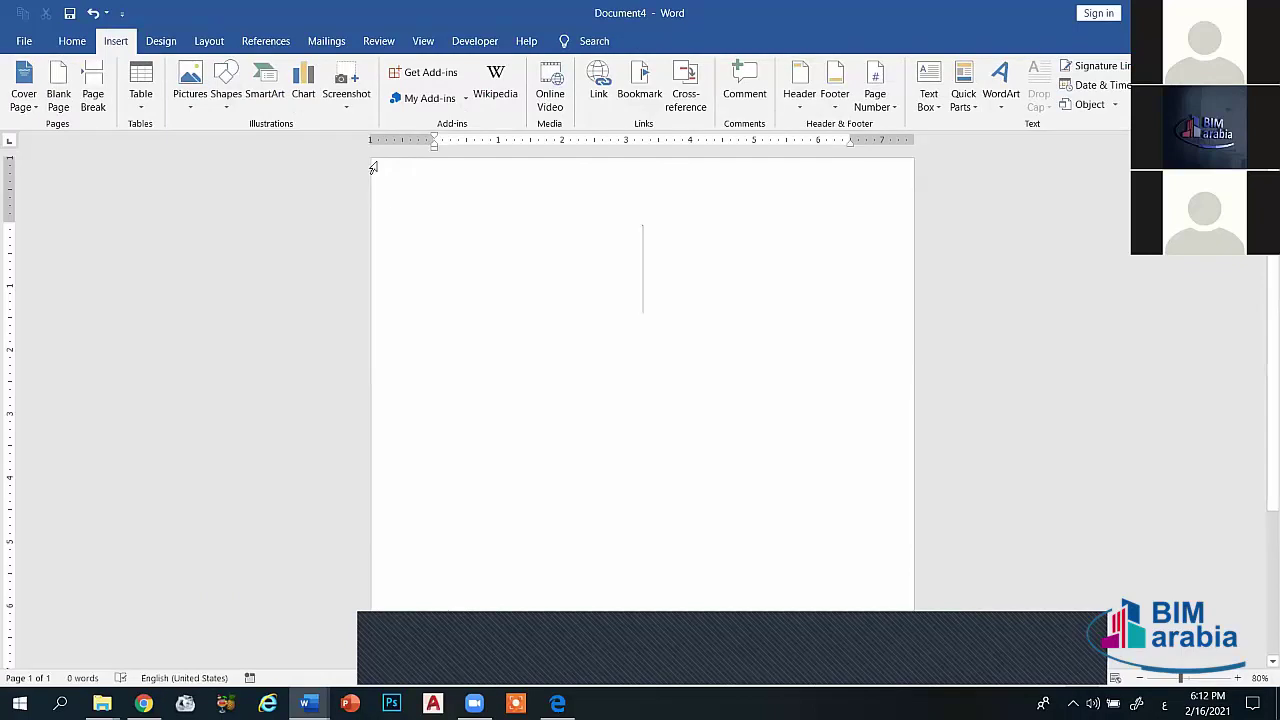
{"action": "left_click", "coordinate": [226, 98]}
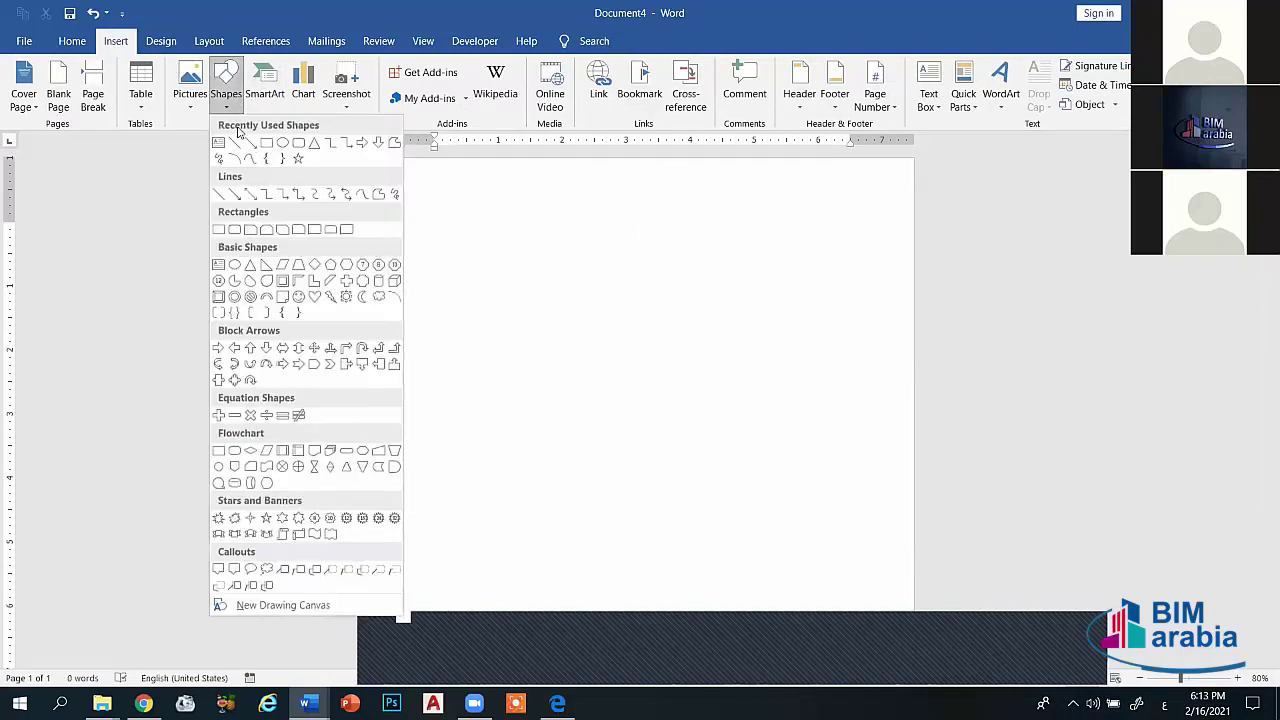
{"action": "left_click", "coordinate": [267, 143]}
{"action": "left_click_drag", "start_coordinate": [377, 164], "coordinate": [544, 470]}
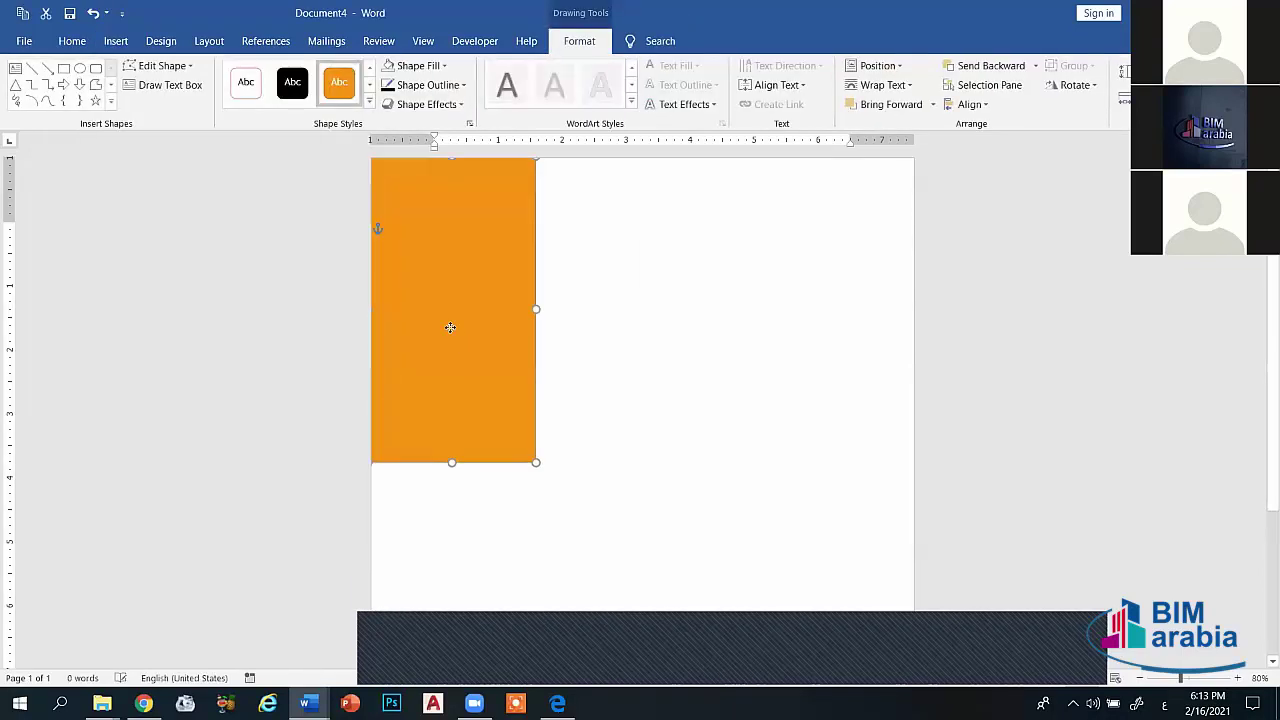
Step: Stretch the orange rectangle into a tall bar down the page's left edge
{"action": "mouse_move", "coordinate": [460, 343]}
{"action": "left_mouse_down"}
{"action": "mouse_move", "coordinate": [471, 352]}
{"action": "mouse_move", "coordinate": [450, 330]}
{"action": "left_mouse_up"}
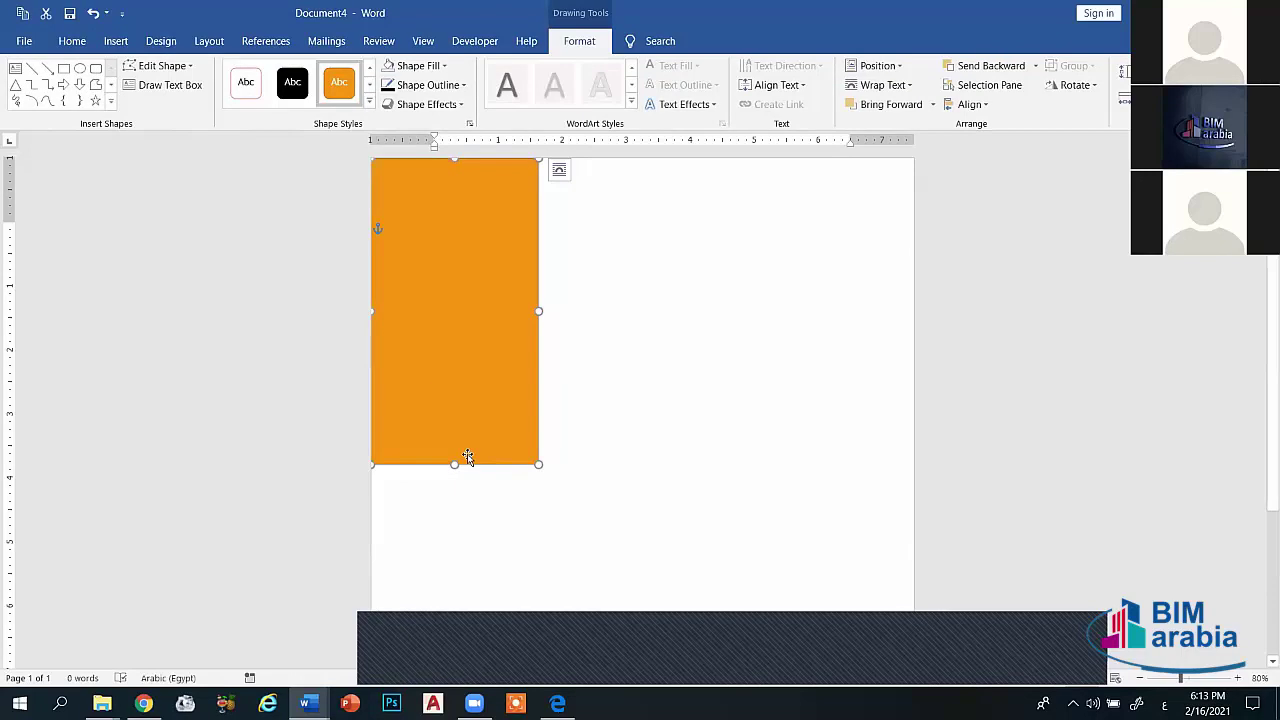
{"action": "left_click_drag", "start_coordinate": [455, 462], "coordinate": [453, 692]}
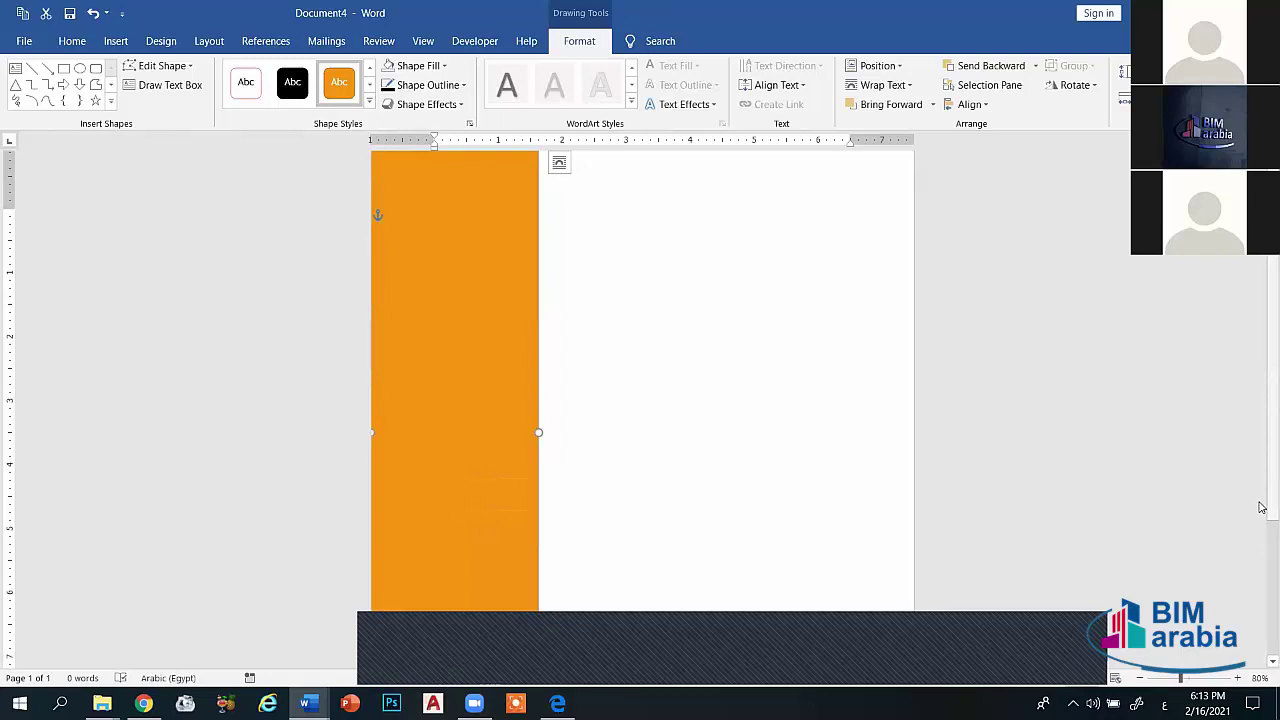
{"action": "left_click_drag", "start_coordinate": [1262, 507], "coordinate": [1262, 600]}
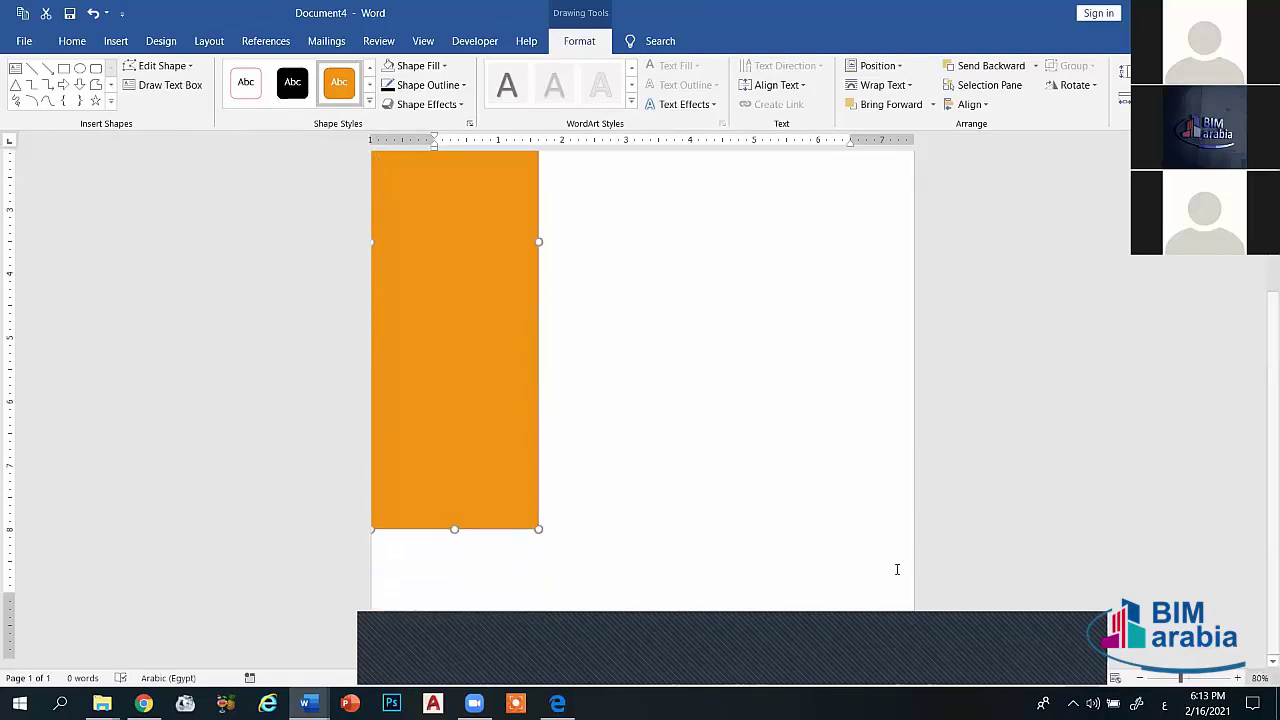
{"action": "left_click_drag", "start_coordinate": [454, 529], "coordinate": [437, 654]}
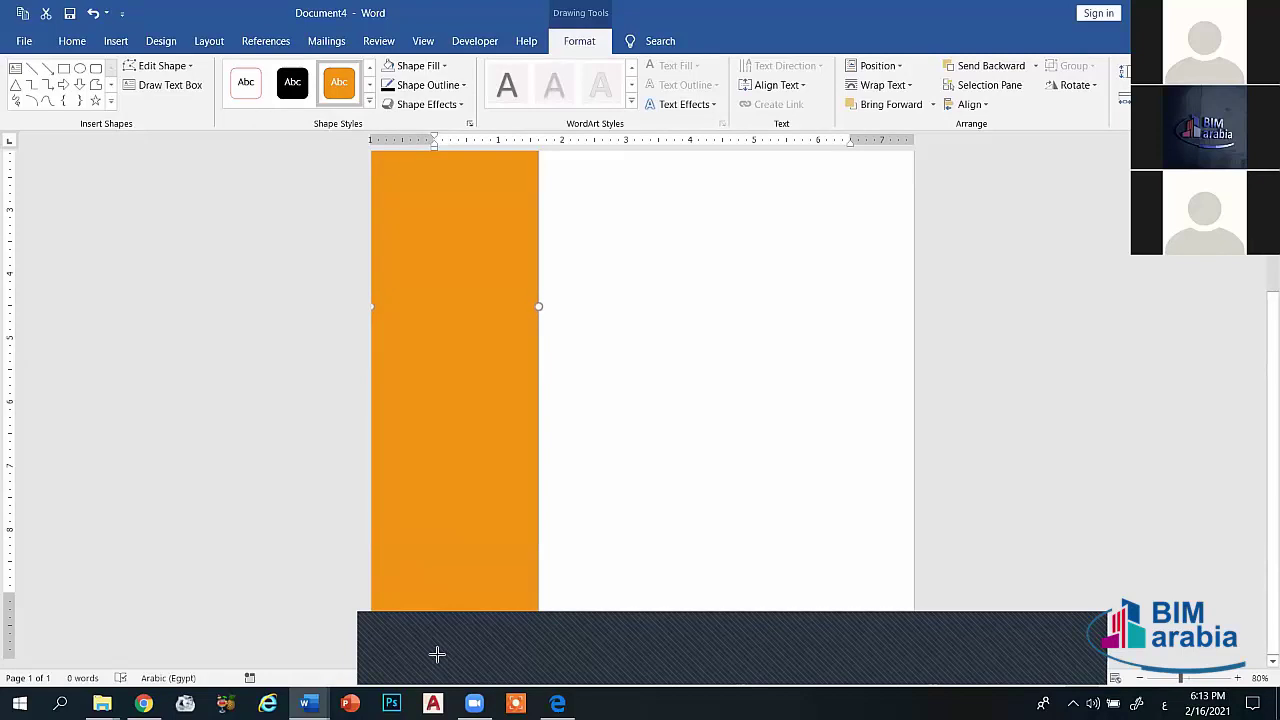
{"action": "left_click", "coordinate": [717, 498]}
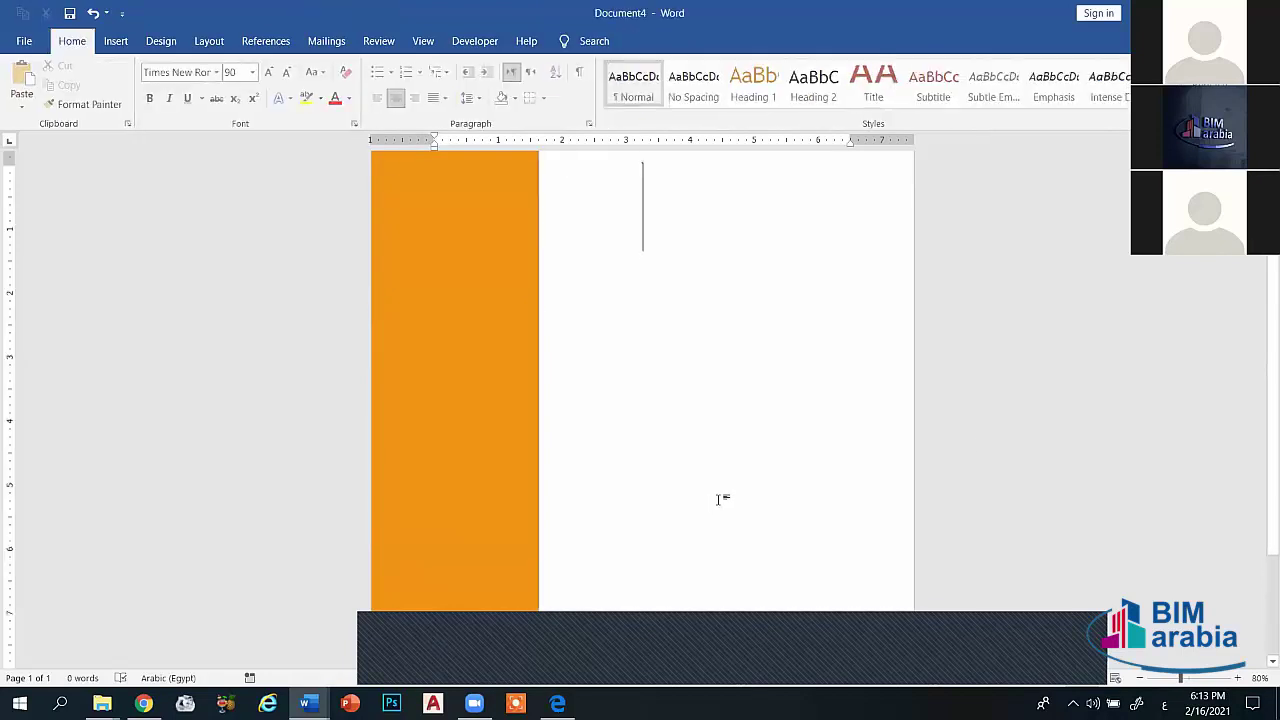
{"action": "key", "text": "alt+shift"}
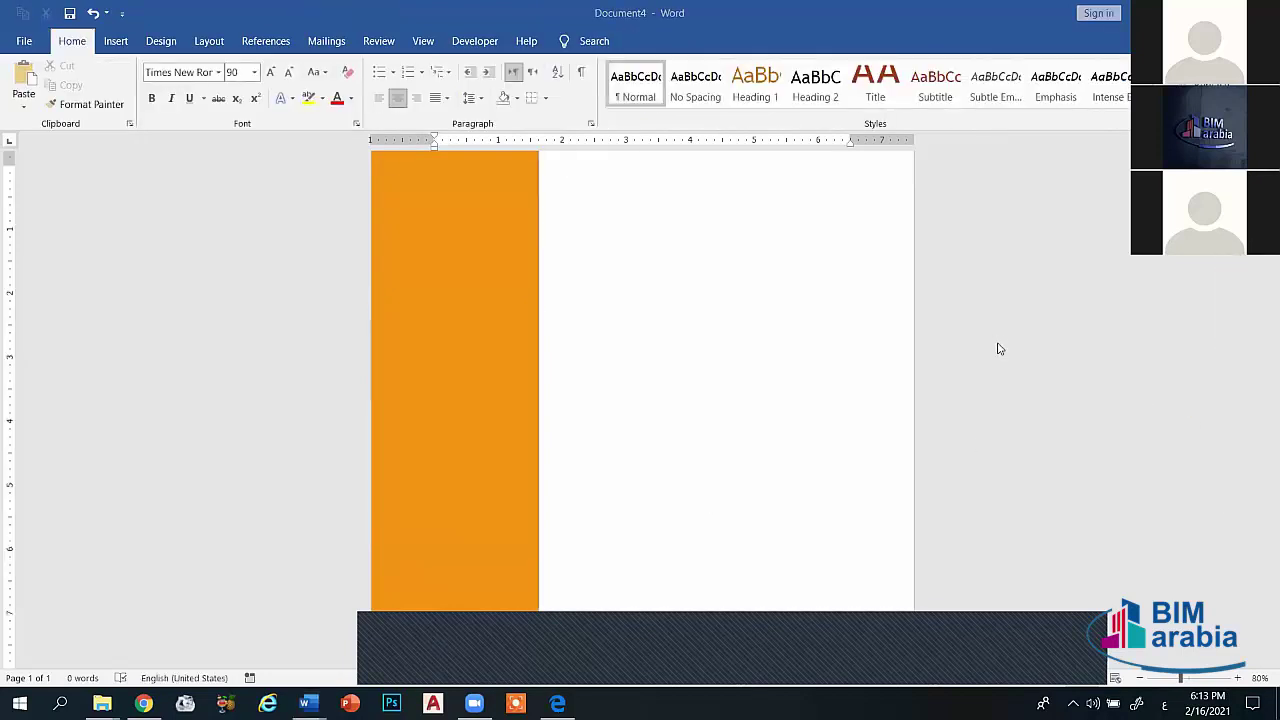
{"action": "scroll", "coordinate": [1260, 300], "scroll_direction": "up", "scroll_amount": 1}
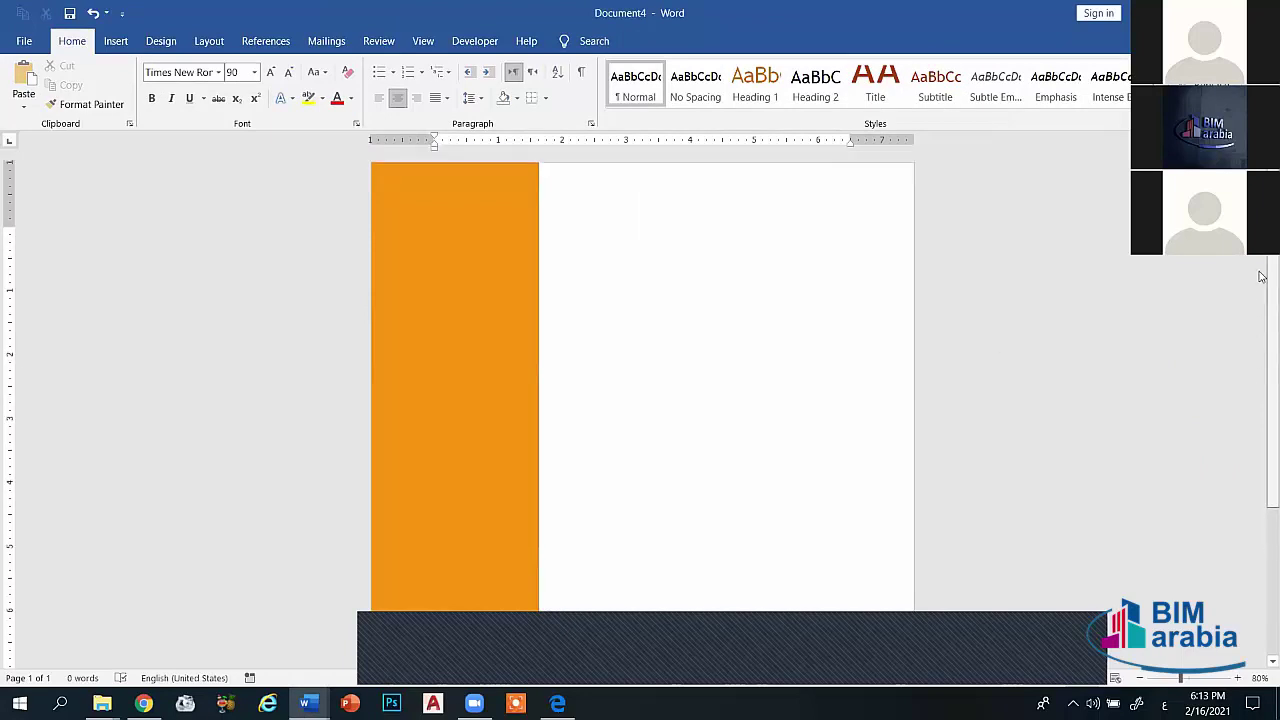
Step: Select the orange side bar and delete it
{"action": "left_click", "coordinate": [470, 401]}
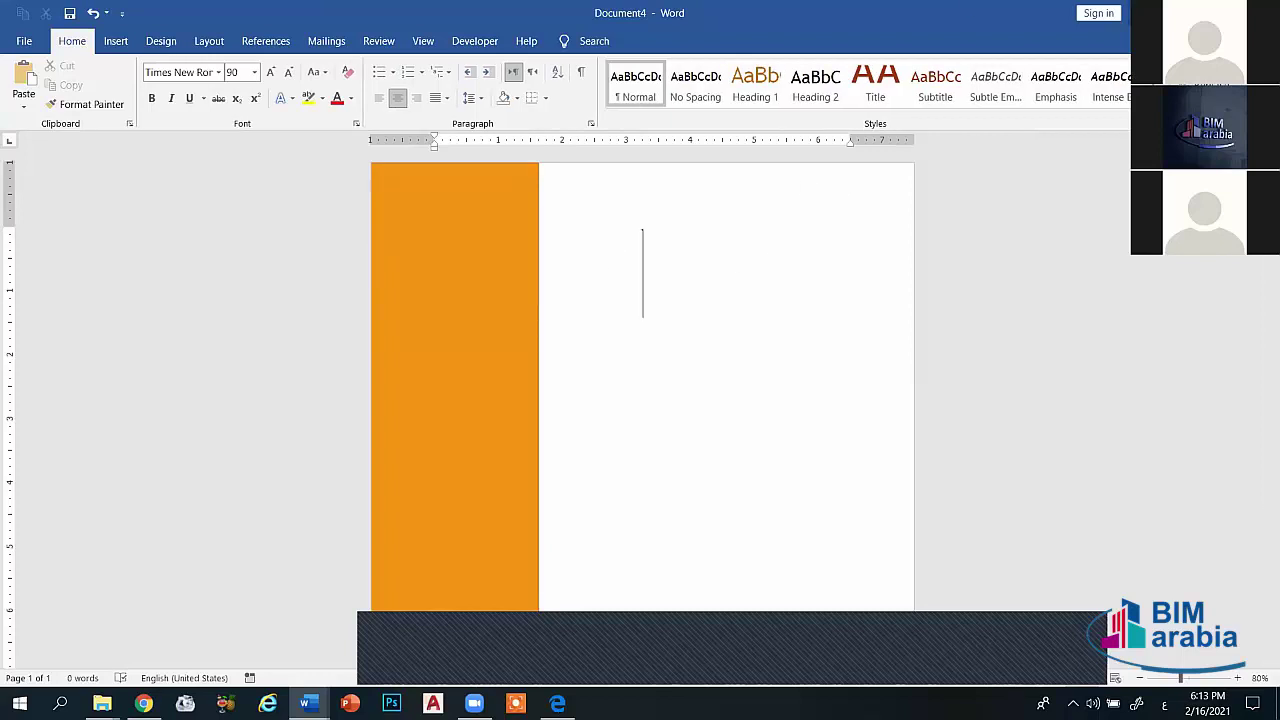
{"action": "left_click", "coordinate": [439, 360]}
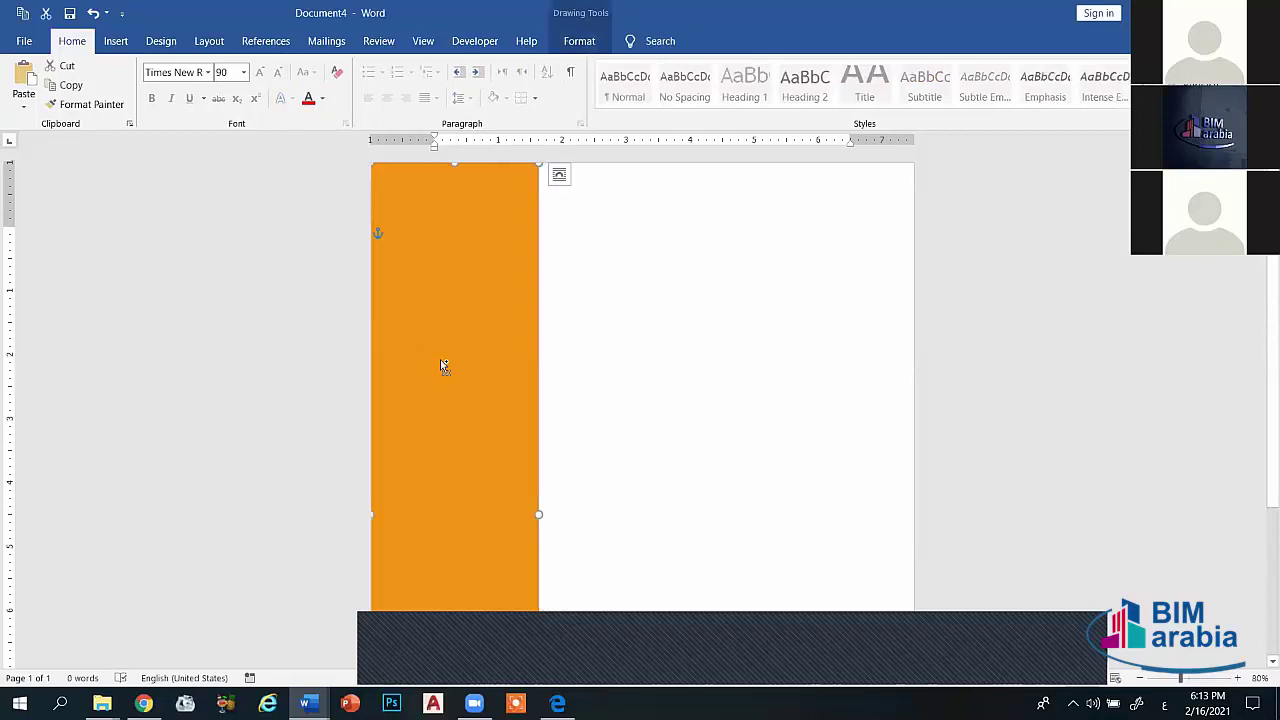
{"action": "key", "text": "Delete"}
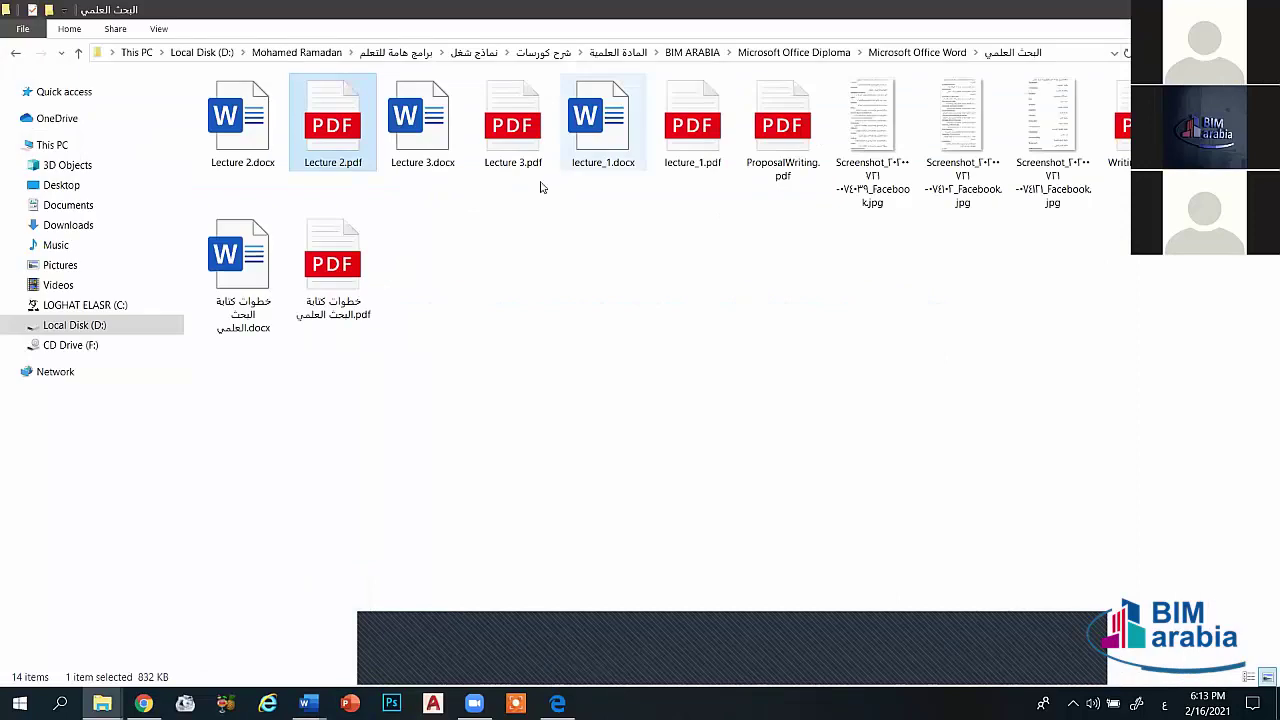
Step: Select Lecture 3.pdf, Lecture 2.pdf and the Arabic-named PDF to compare sizes, then show the desktop
{"action": "left_click", "coordinate": [697, 143]}
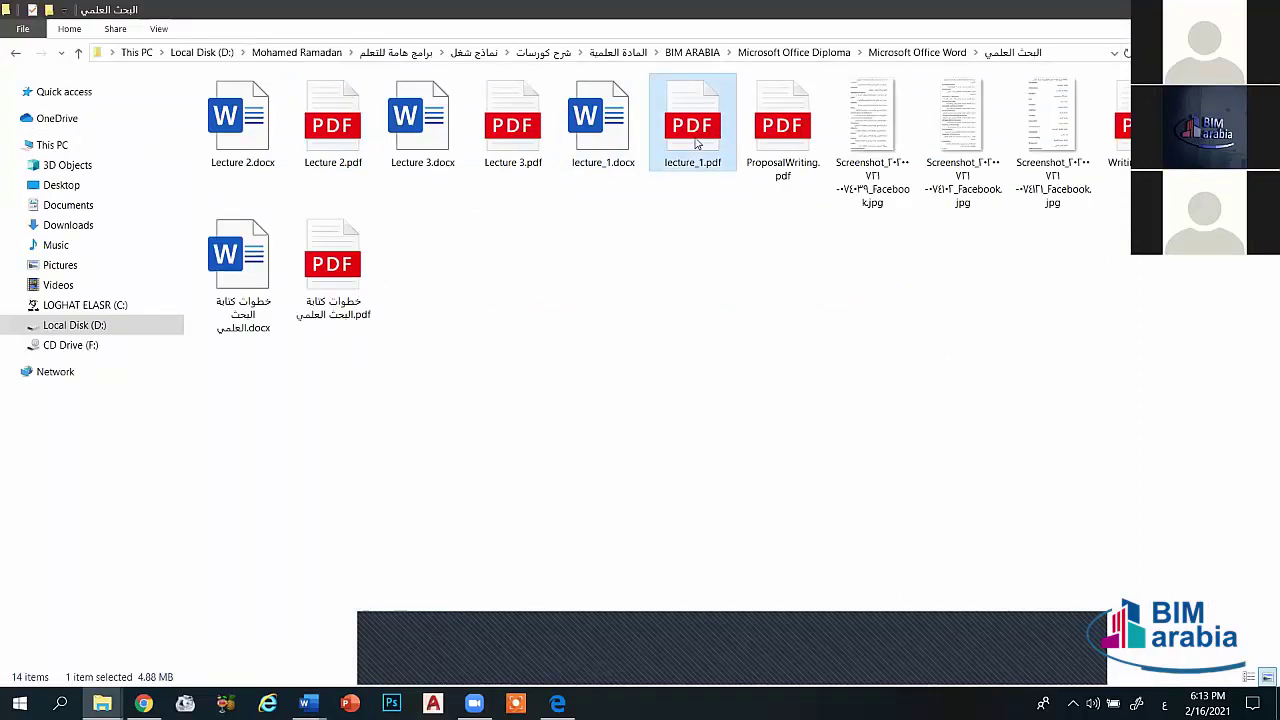
{"action": "left_click", "coordinate": [527, 158]}
{"action": "left_click", "coordinate": [333, 130]}
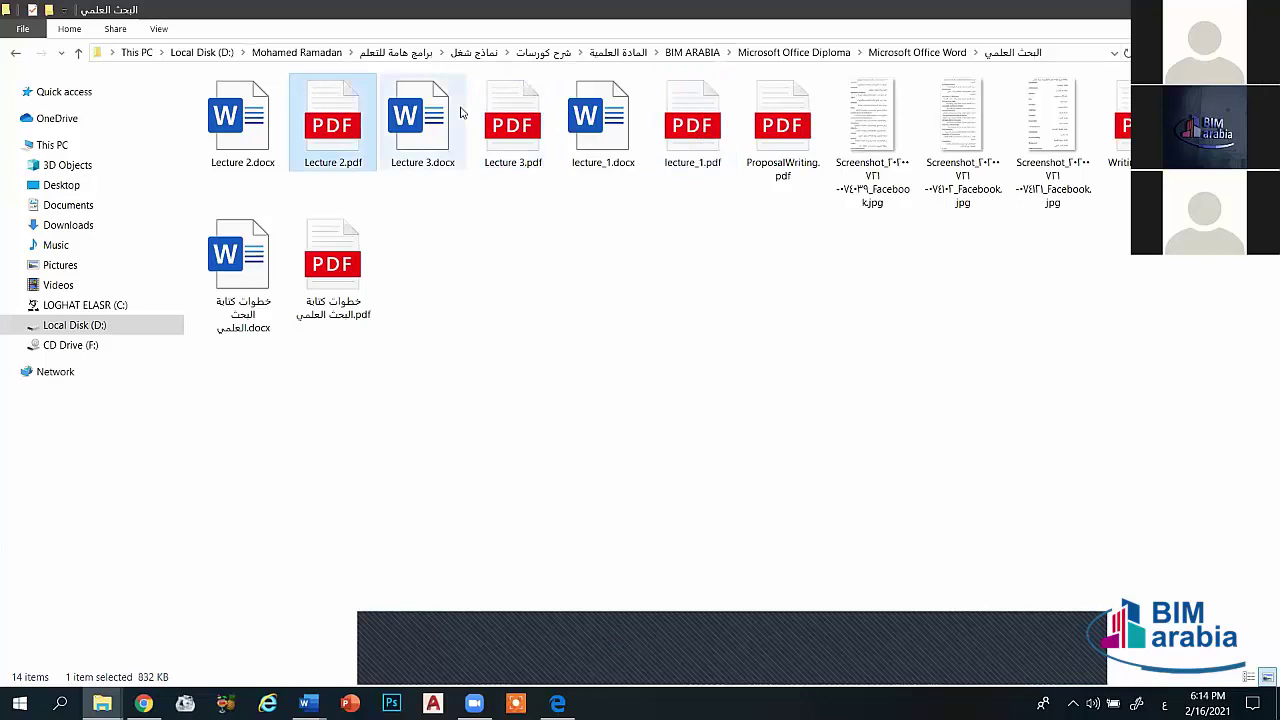
{"action": "left_click", "coordinate": [512, 135]}
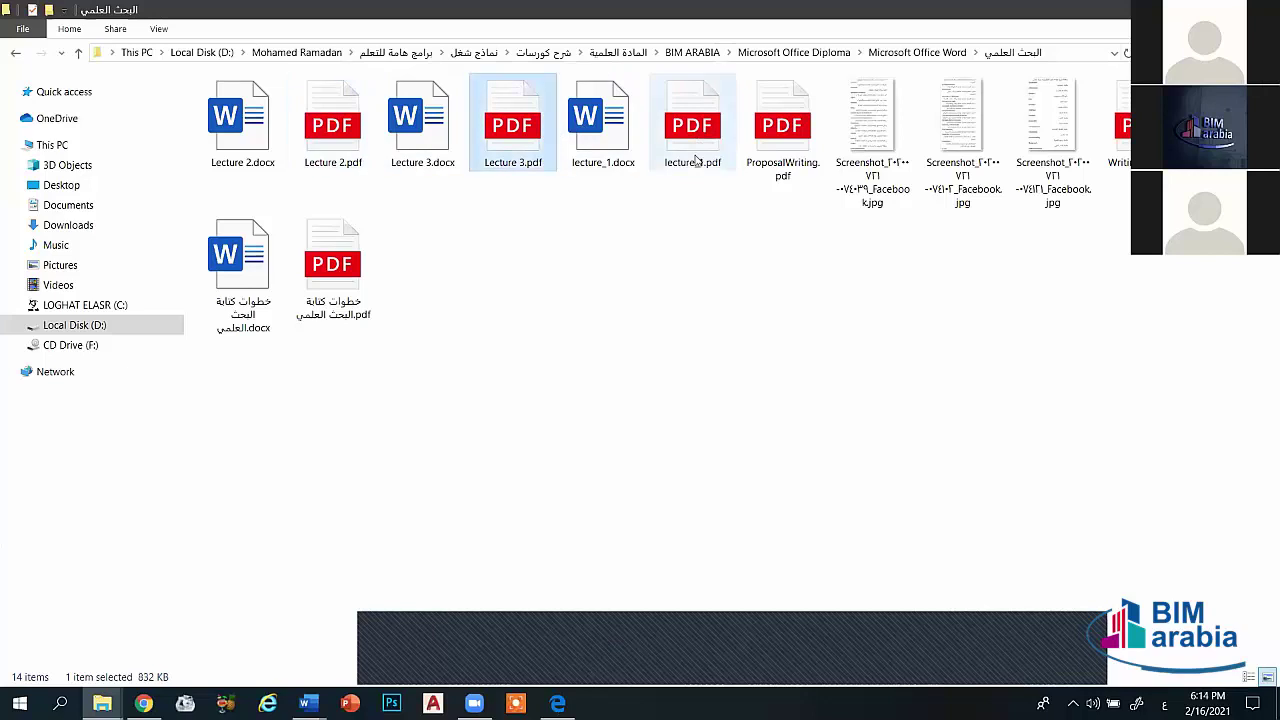
{"action": "left_click", "coordinate": [350, 290]}
{"action": "left_click", "coordinate": [1118, 125]}
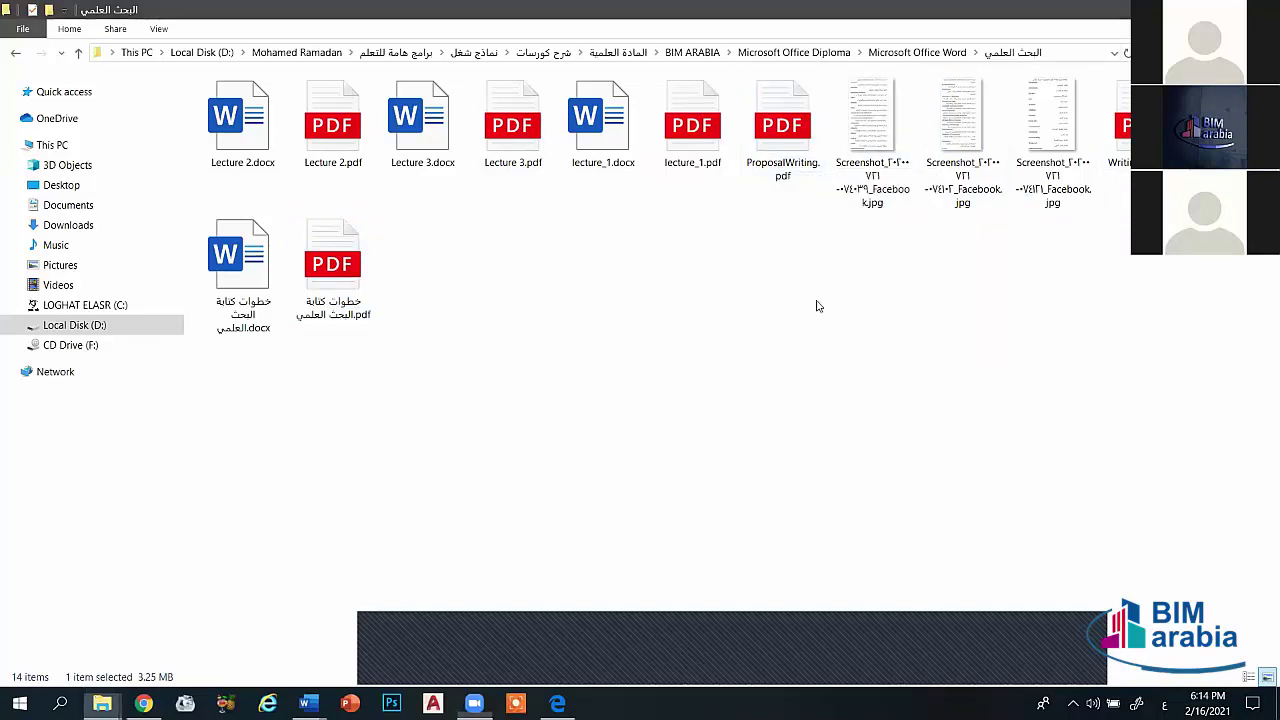
{"action": "key", "text": "super+d"}
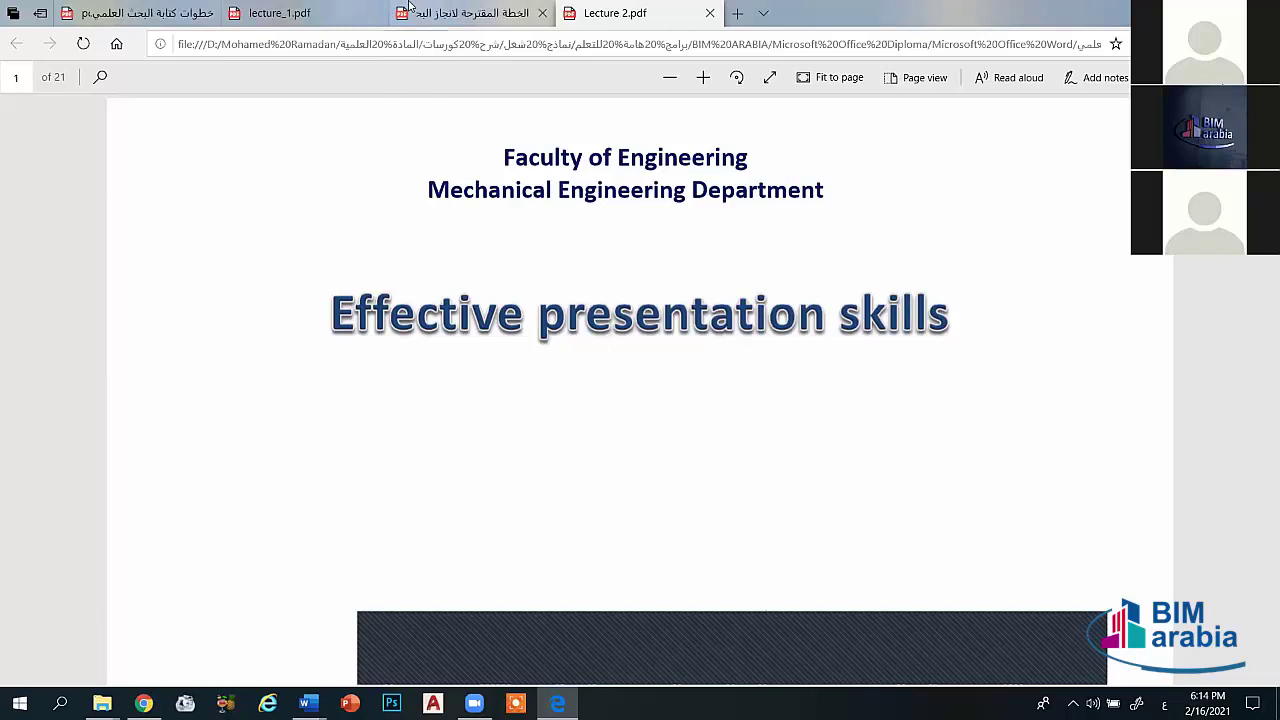
Step: Go from the lecture_1.pdf tab to Lecture 2.pdf and scroll to page 2, Presentation Outline
{"action": "left_click", "coordinate": [372, 10]}
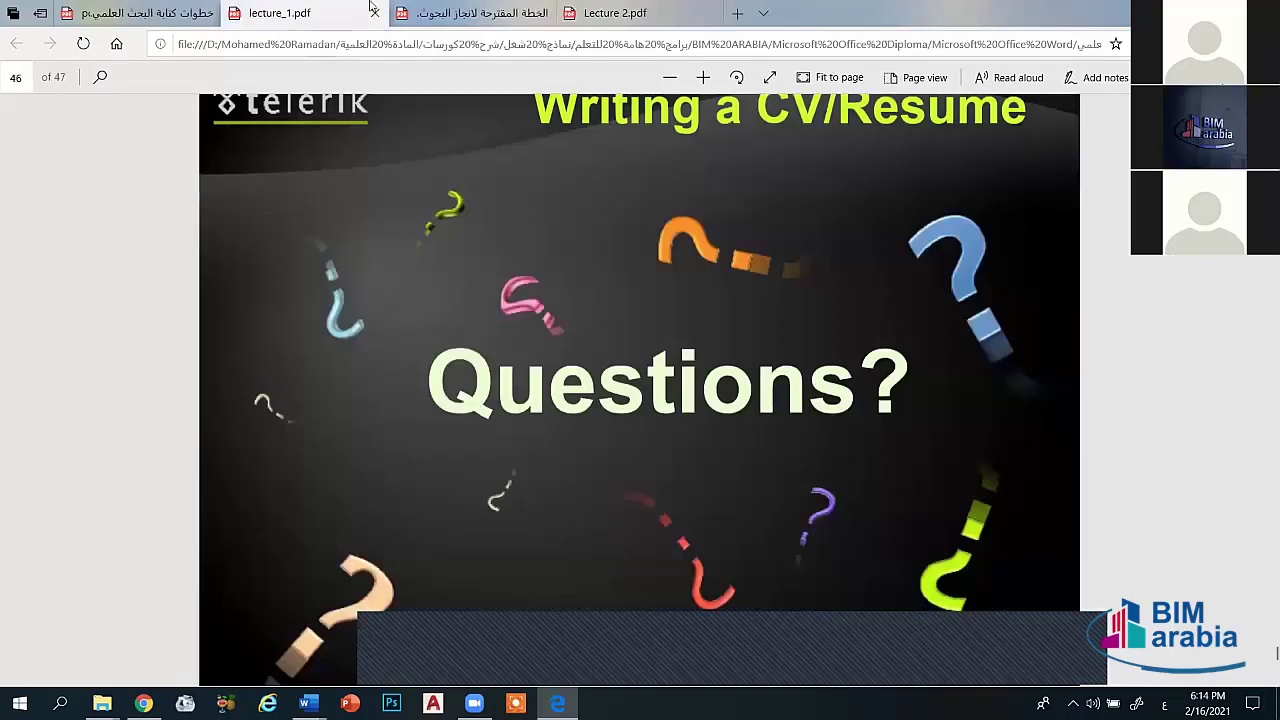
{"action": "mouse_move", "coordinate": [470, 12]}
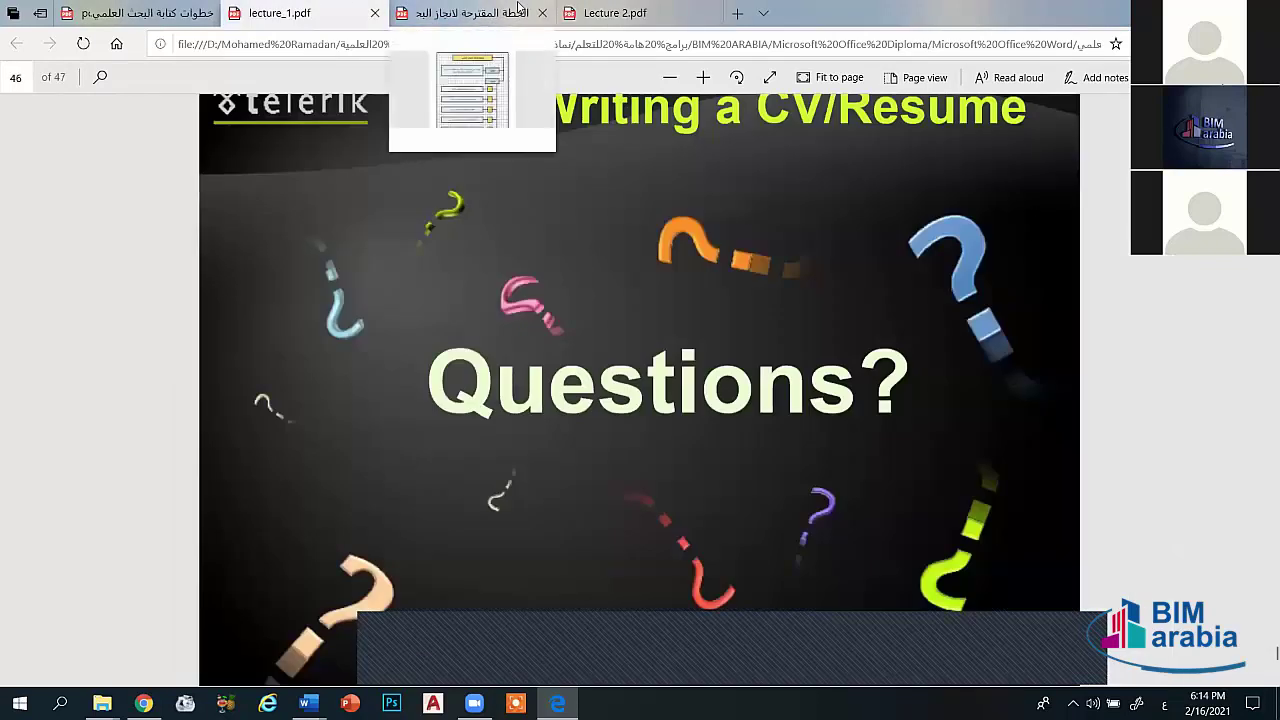
{"action": "left_click", "coordinate": [627, 10]}
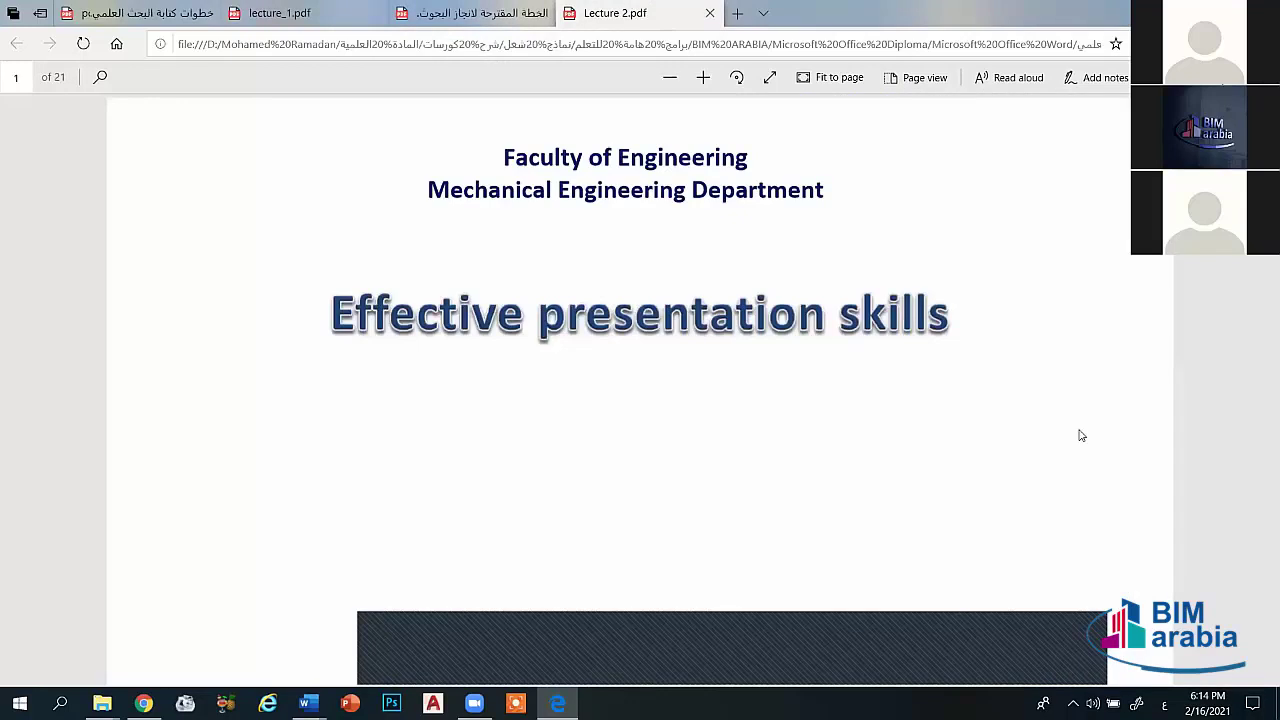
{"action": "scroll", "coordinate": [1081, 435], "scroll_direction": "down", "scroll_amount": 1}
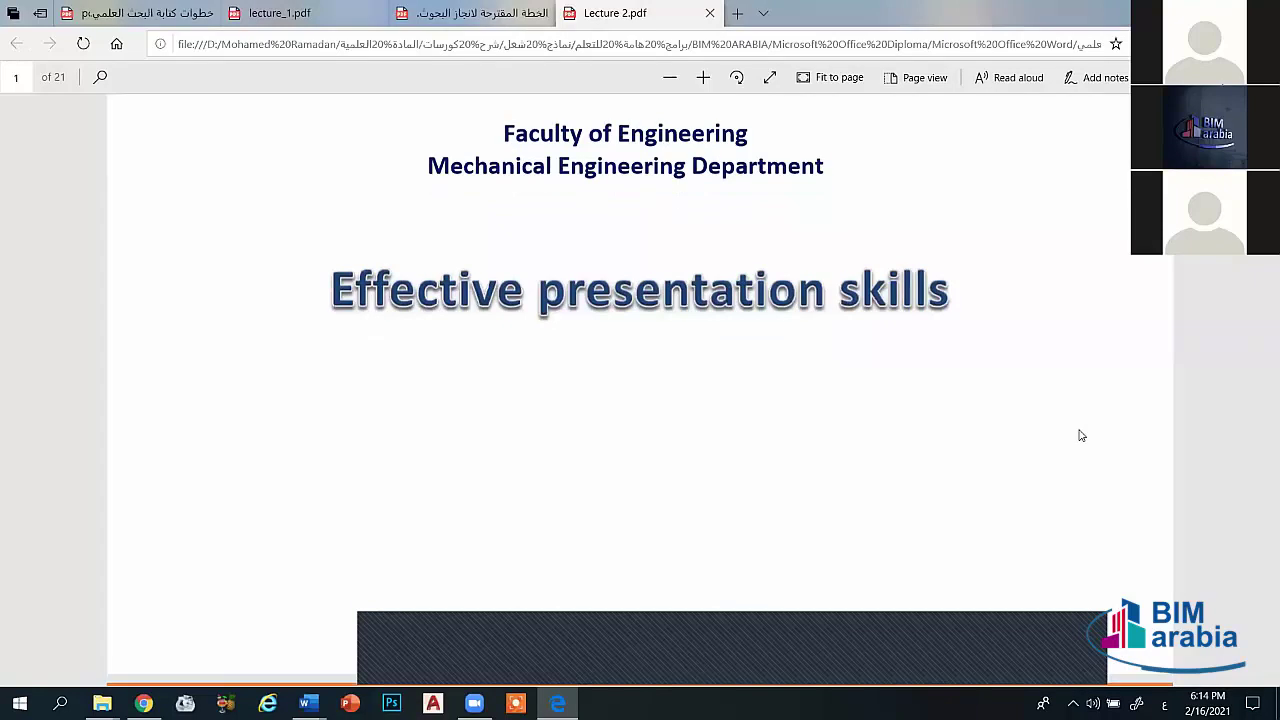
{"action": "scroll", "coordinate": [1081, 435], "scroll_direction": "down", "scroll_amount": 1}
{"action": "scroll", "coordinate": [1081, 435], "scroll_direction": "down", "scroll_amount": 1}
{"action": "scroll", "coordinate": [1081, 435], "scroll_direction": "down", "scroll_amount": 1}
{"action": "scroll", "coordinate": [1081, 435], "scroll_direction": "down", "scroll_amount": 1}
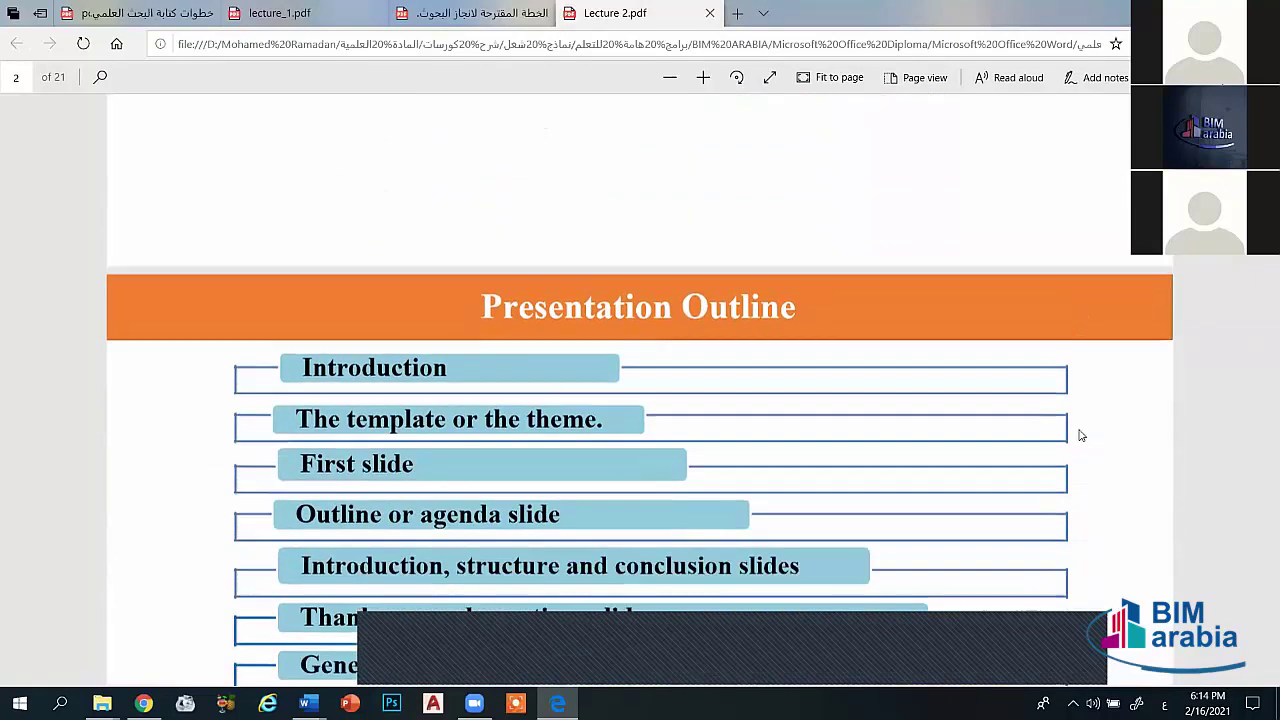
{"action": "scroll", "coordinate": [1081, 435], "scroll_direction": "down", "scroll_amount": 1}
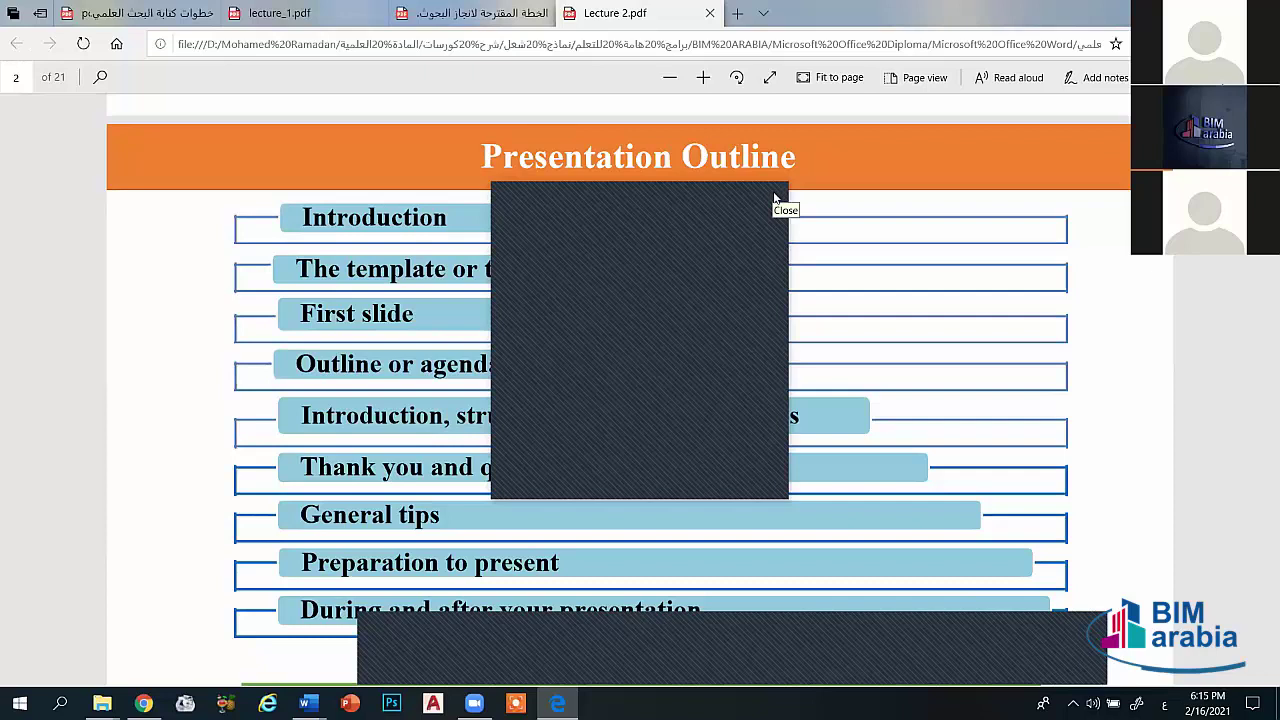
Step: Dismiss the overlay, read down to page 3 Introduction of Lecture 2.pdf, then minimize Edge
{"action": "left_click", "coordinate": [775, 198]}
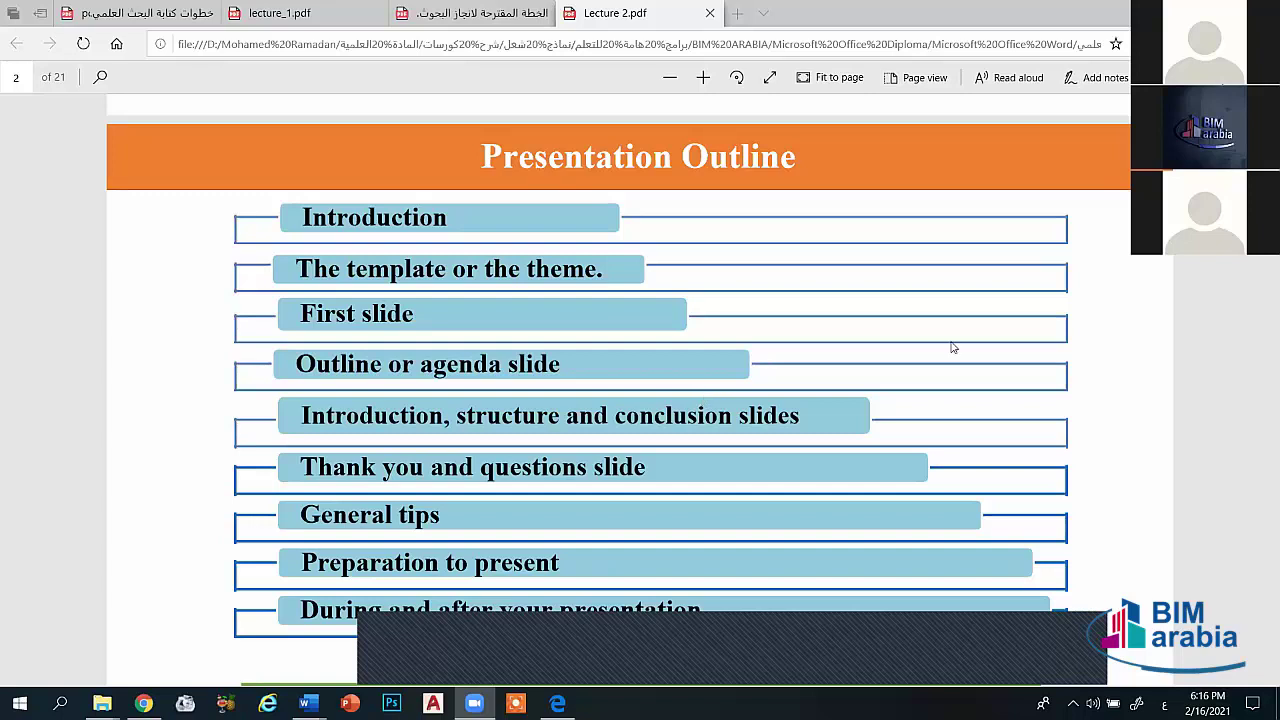
{"action": "scroll", "coordinate": [1018, 358], "scroll_direction": "down", "scroll_amount": 1}
{"action": "scroll", "coordinate": [1018, 358], "scroll_direction": "down", "scroll_amount": 2}
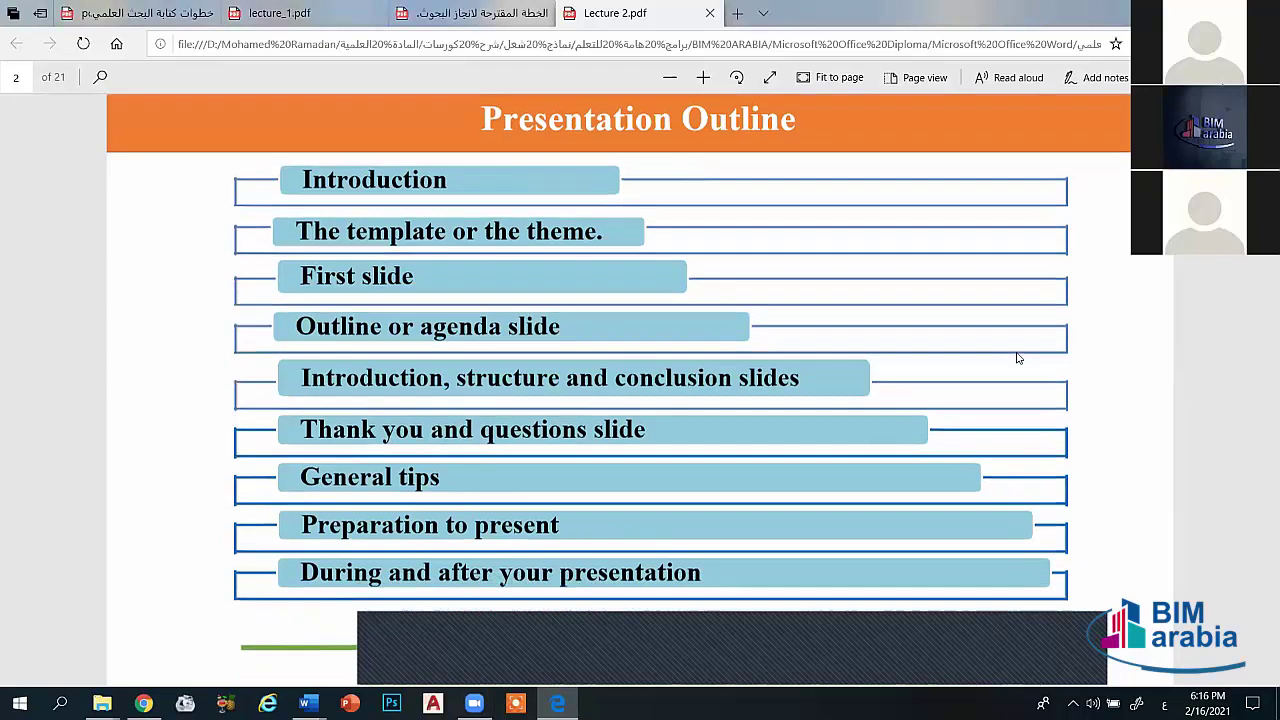
{"action": "scroll", "coordinate": [1018, 358], "scroll_direction": "down", "scroll_amount": 1}
{"action": "scroll", "coordinate": [1018, 358], "scroll_direction": "down", "scroll_amount": 2}
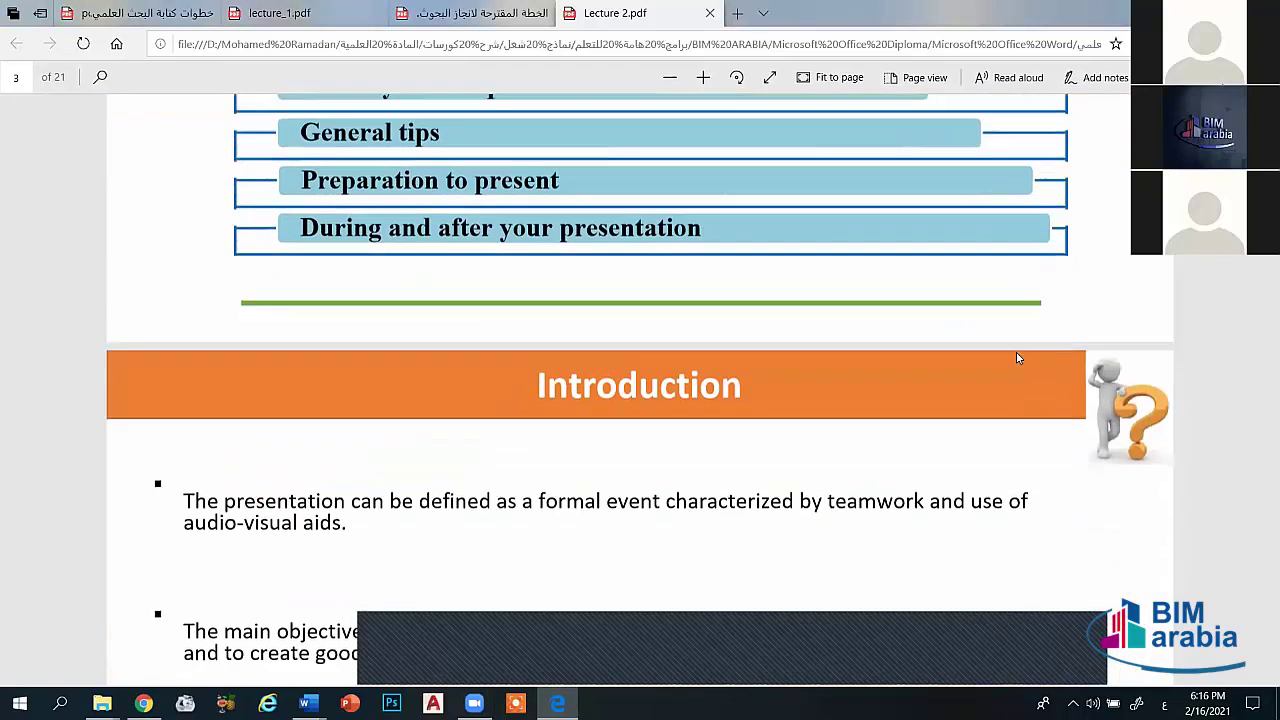
{"action": "scroll", "coordinate": [1016, 355], "scroll_direction": "down", "scroll_amount": 1}
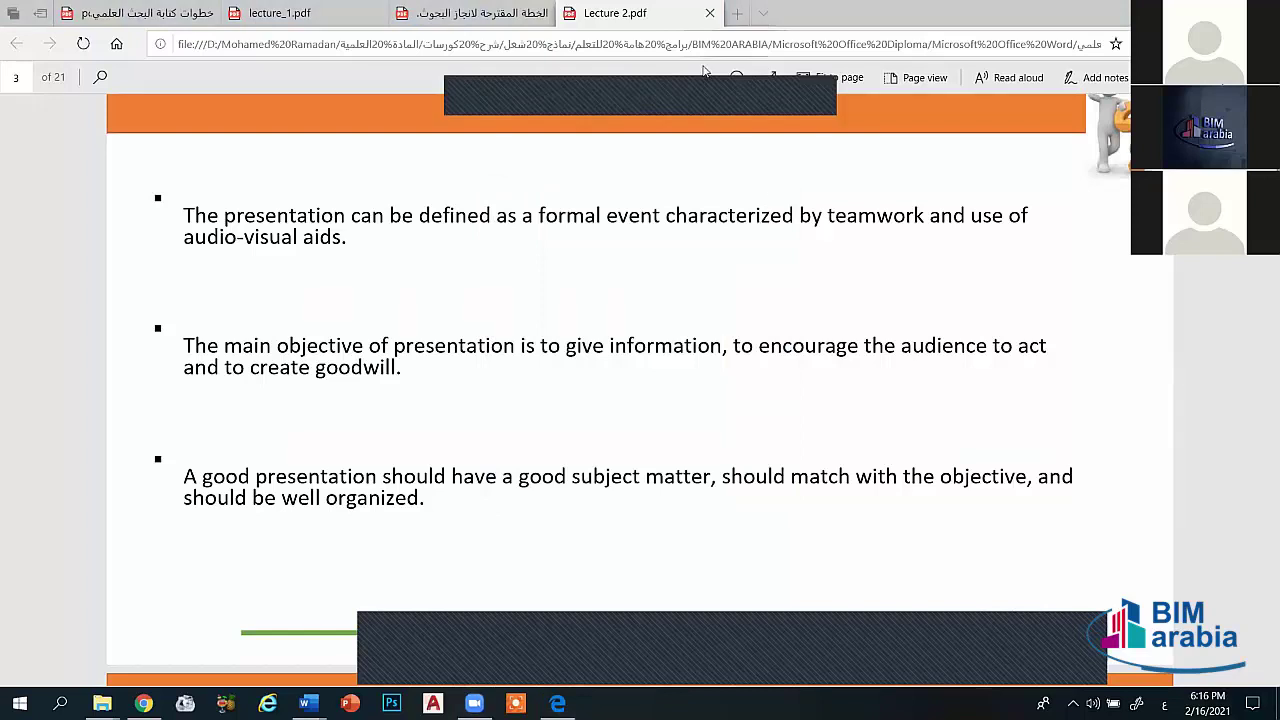
{"action": "left_click", "coordinate": [692, 98]}
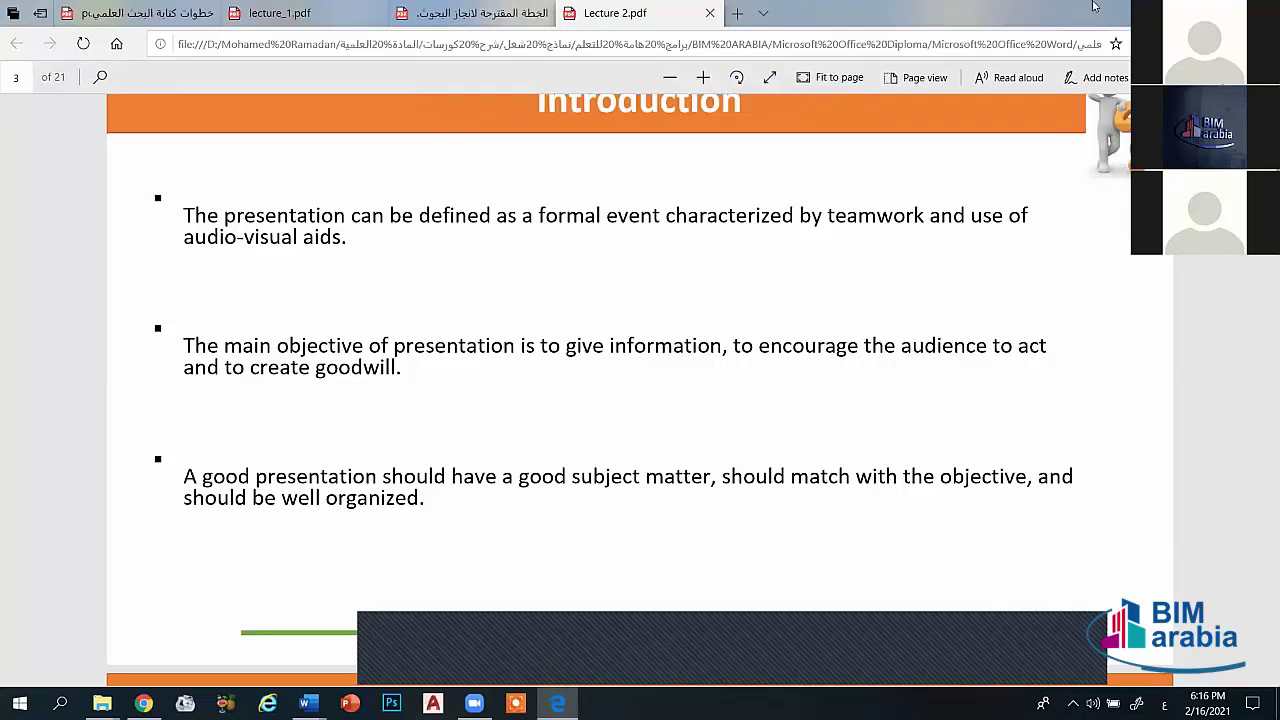
{"action": "key", "text": "super+d"}
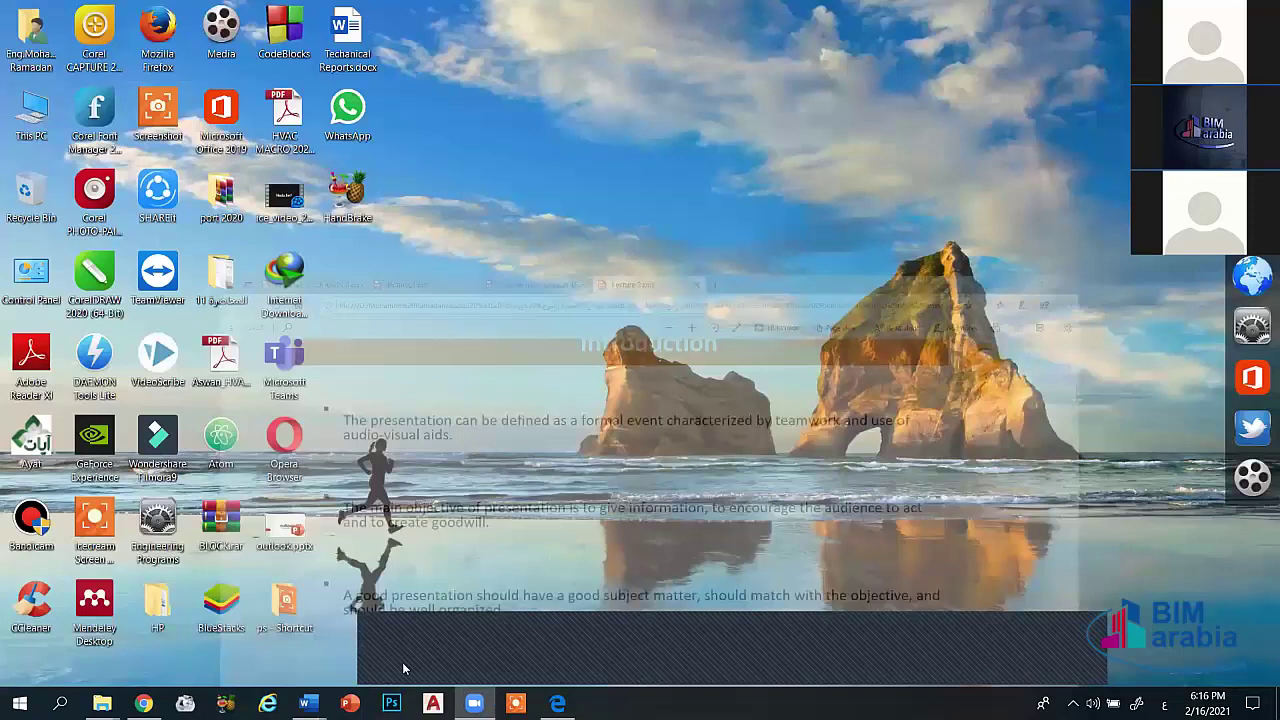
{"action": "mouse_move", "coordinate": [308, 704]}
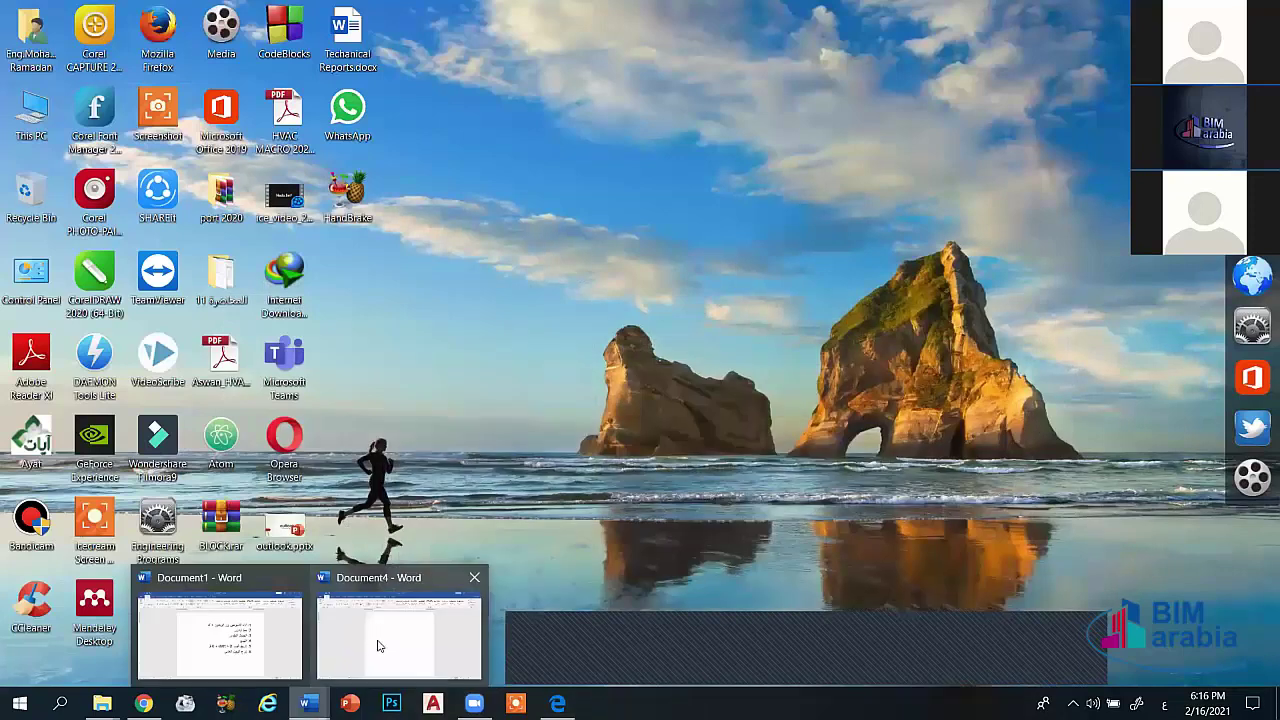
Step: Restore Word's empty Document4 from the taskbar and dismiss the covering panel
{"action": "left_click", "coordinate": [405, 615]}
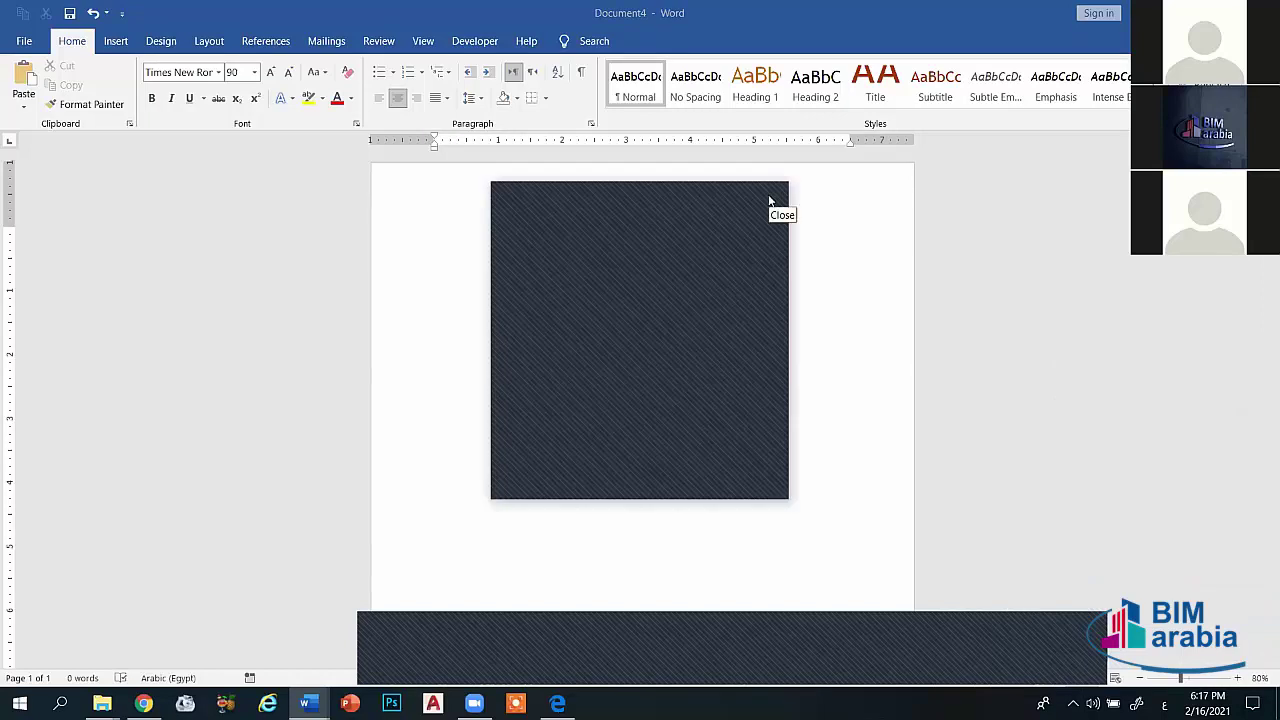
{"action": "left_click", "coordinate": [770, 201]}
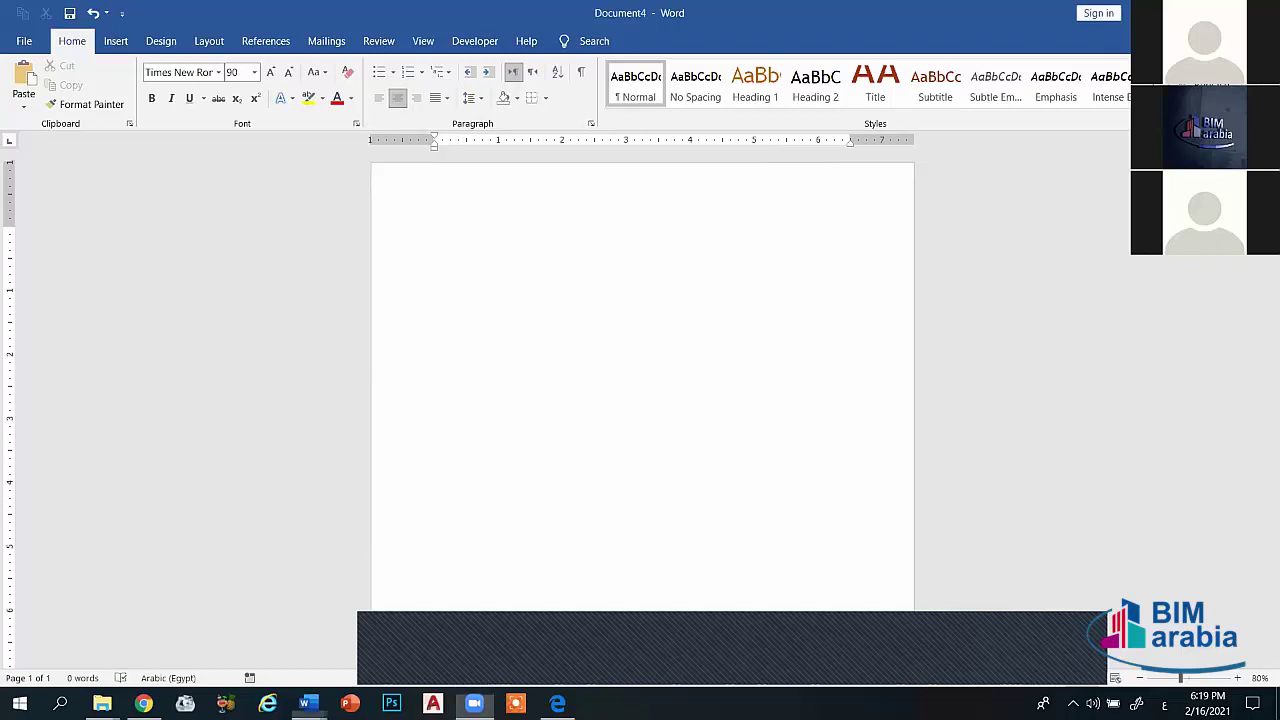
Step: Minimize Word and launch PowerPoint from the taskbar
{"action": "left_click", "coordinate": [1165, 12]}
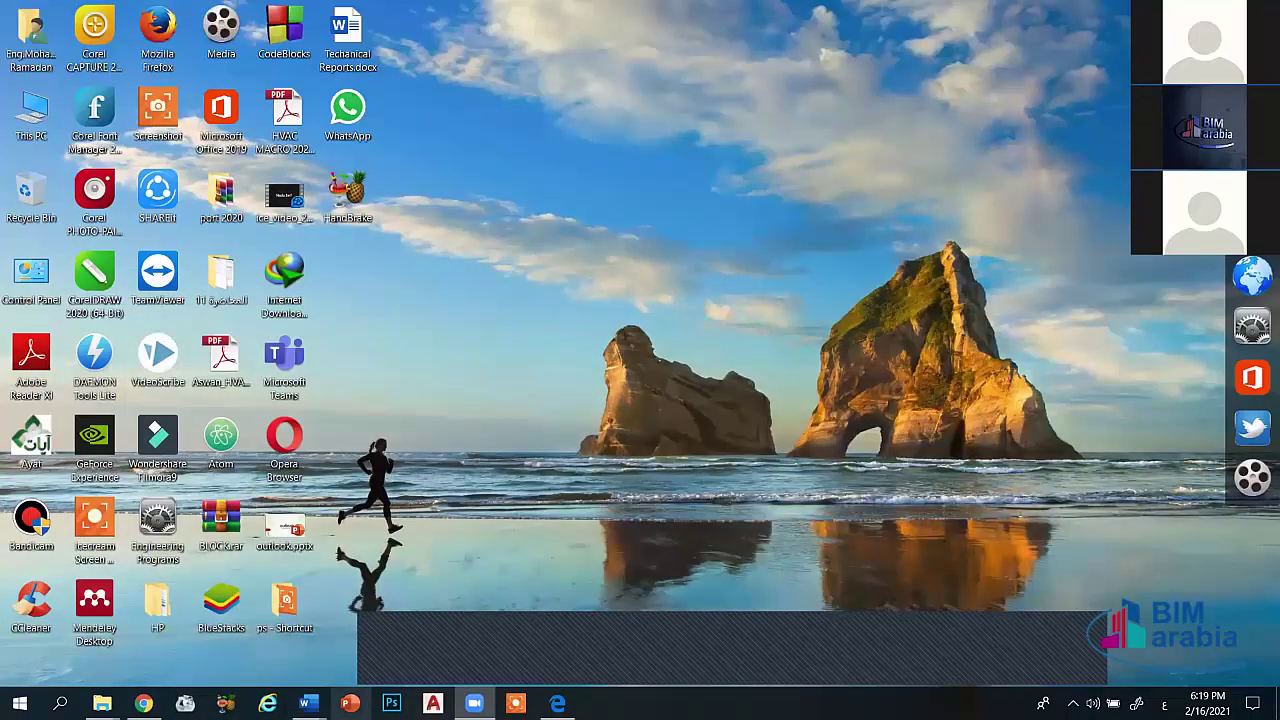
{"action": "left_click", "coordinate": [349, 703]}
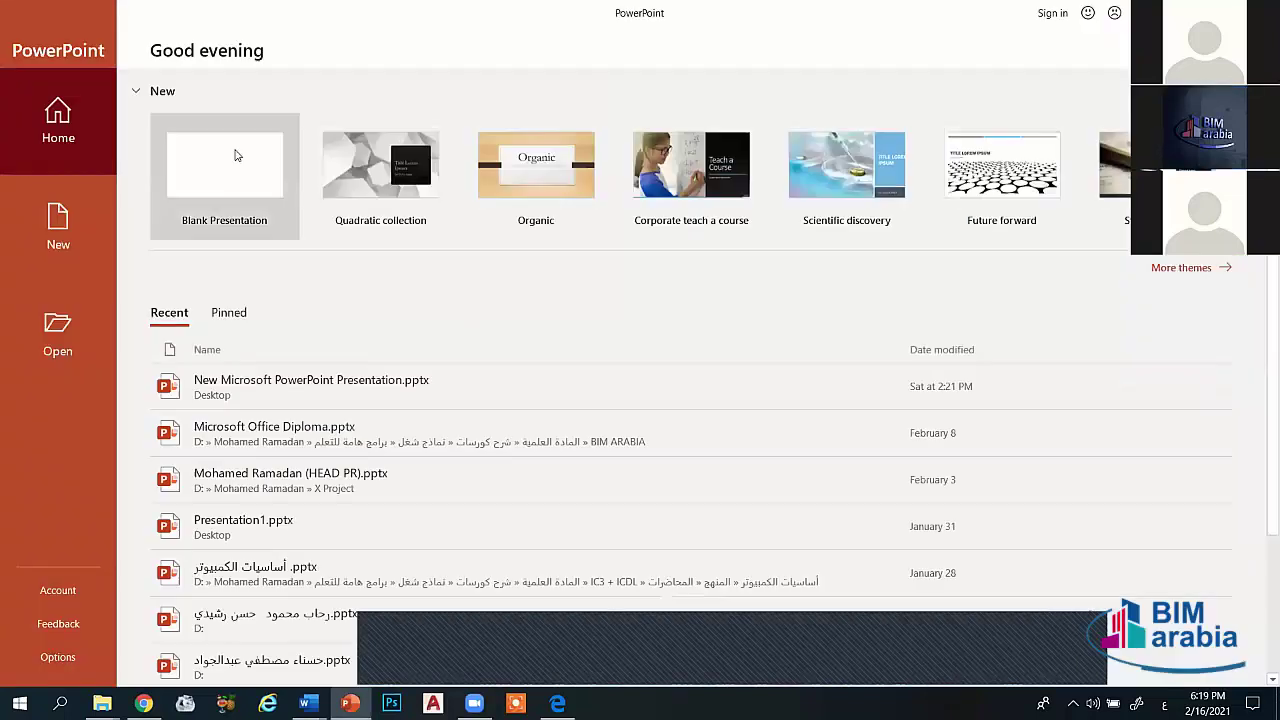
Step: Create blank Presentation1 with one empty title slide, then minimize it to the desktop
{"action": "left_click", "coordinate": [237, 155]}
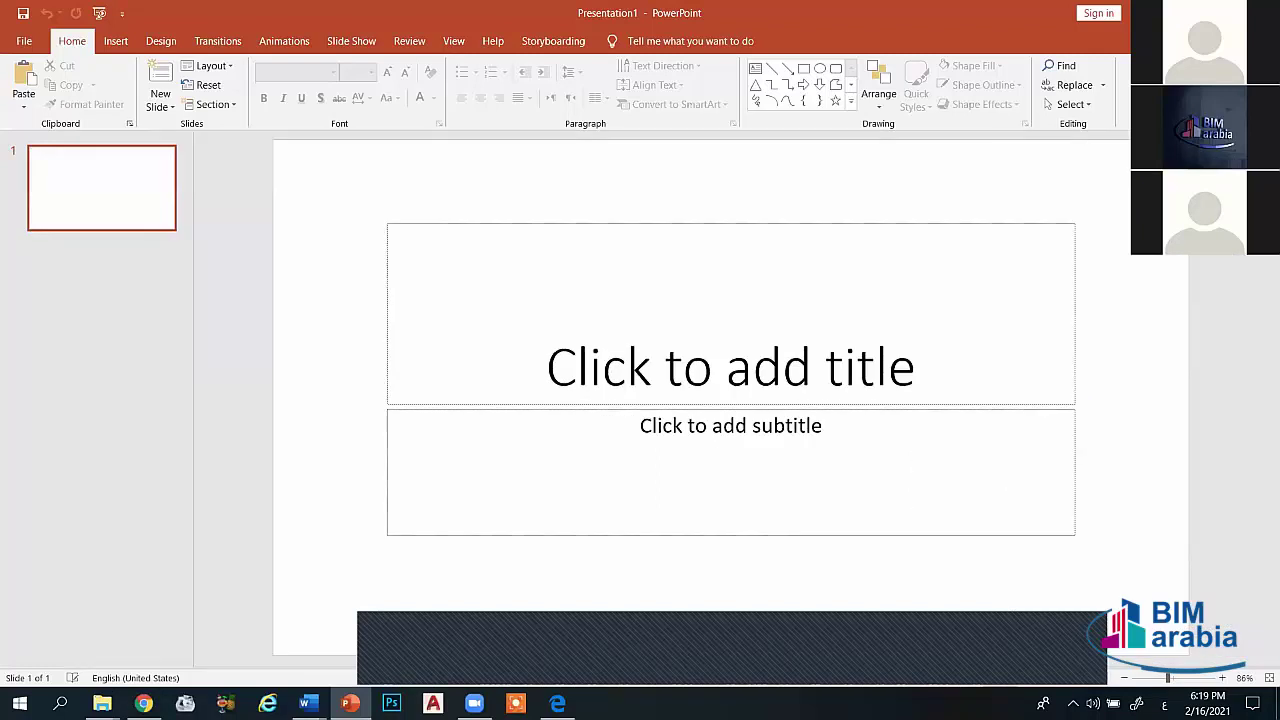
{"action": "key", "text": "super+d"}
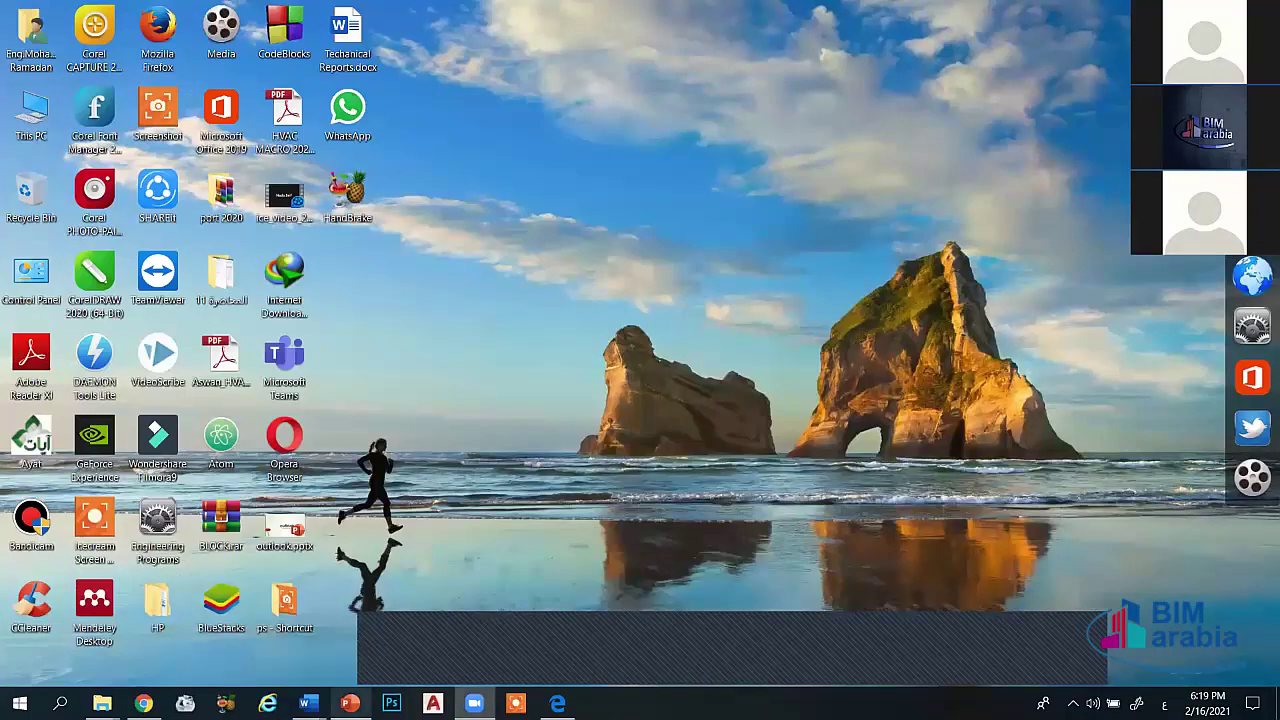
Step: Restore Presentation1, click into its subtitle and title placeholders, then minimize it again
{"action": "left_click", "coordinate": [349, 703]}
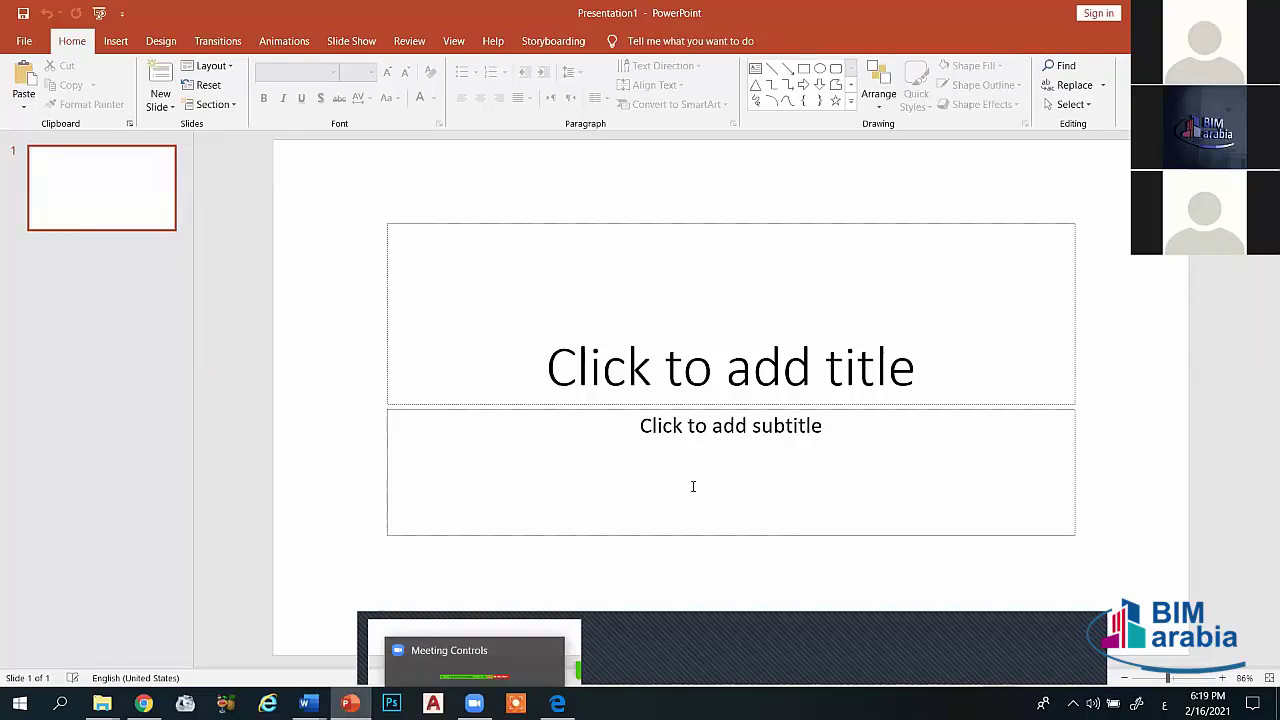
{"action": "left_click", "coordinate": [610, 355]}
{"action": "left_click", "coordinate": [611, 425]}
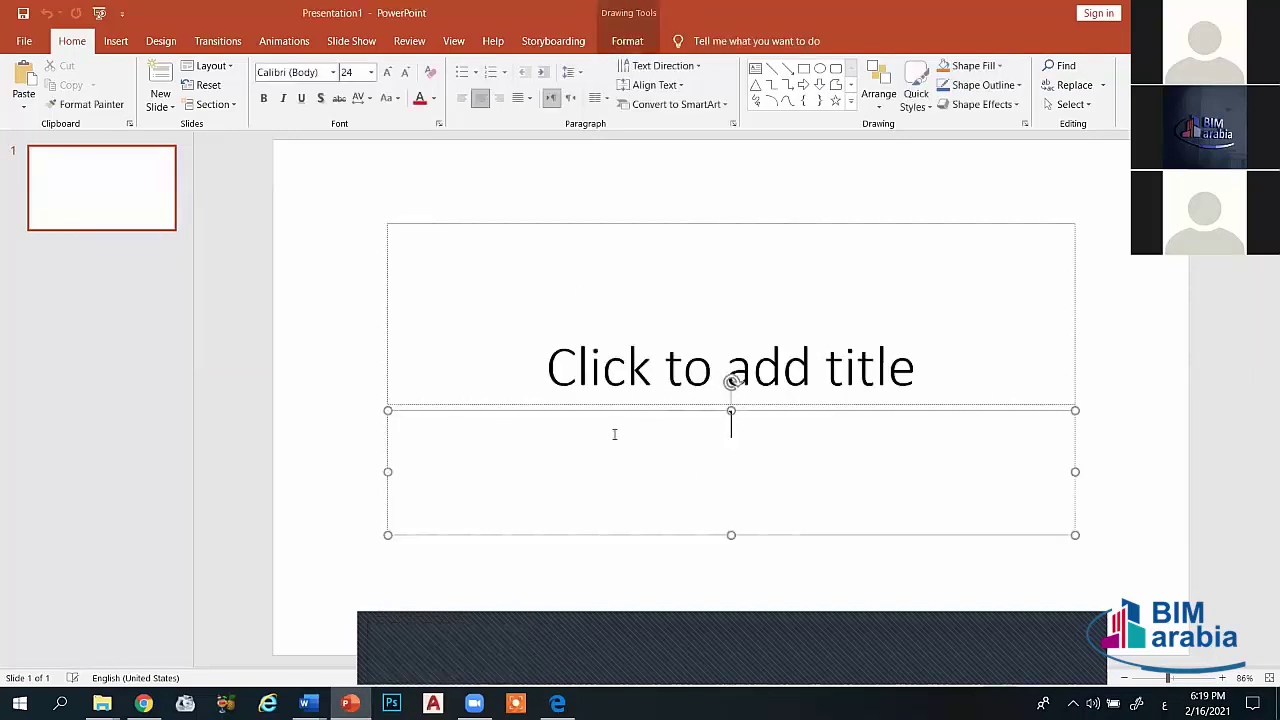
{"action": "left_click", "coordinate": [366, 355]}
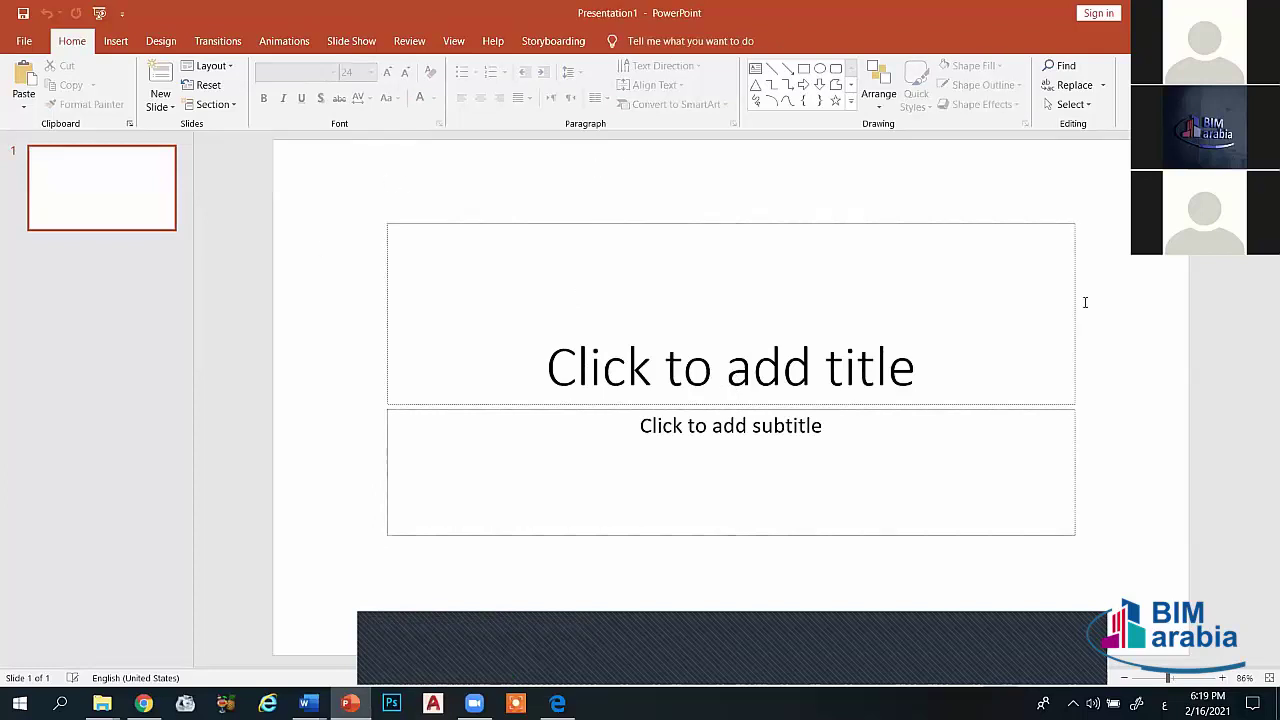
{"action": "left_click", "coordinate": [771, 362]}
{"action": "left_click", "coordinate": [688, 425]}
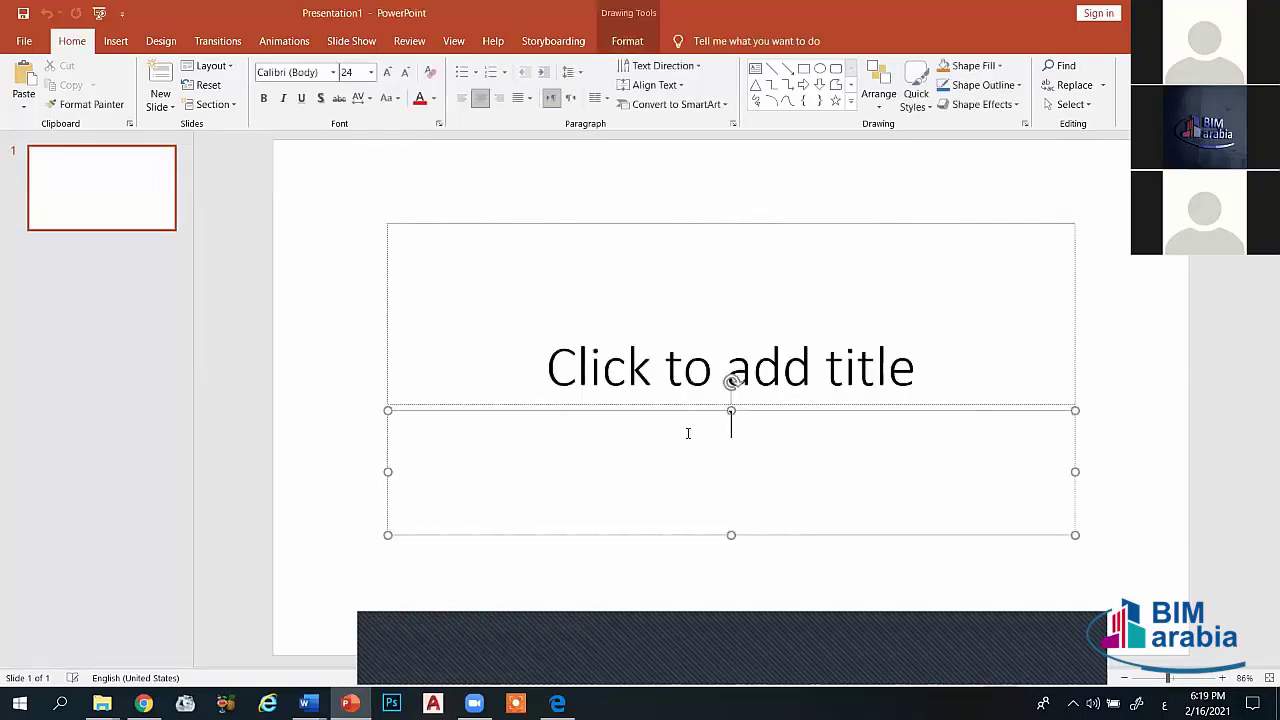
{"action": "left_click", "coordinate": [683, 346]}
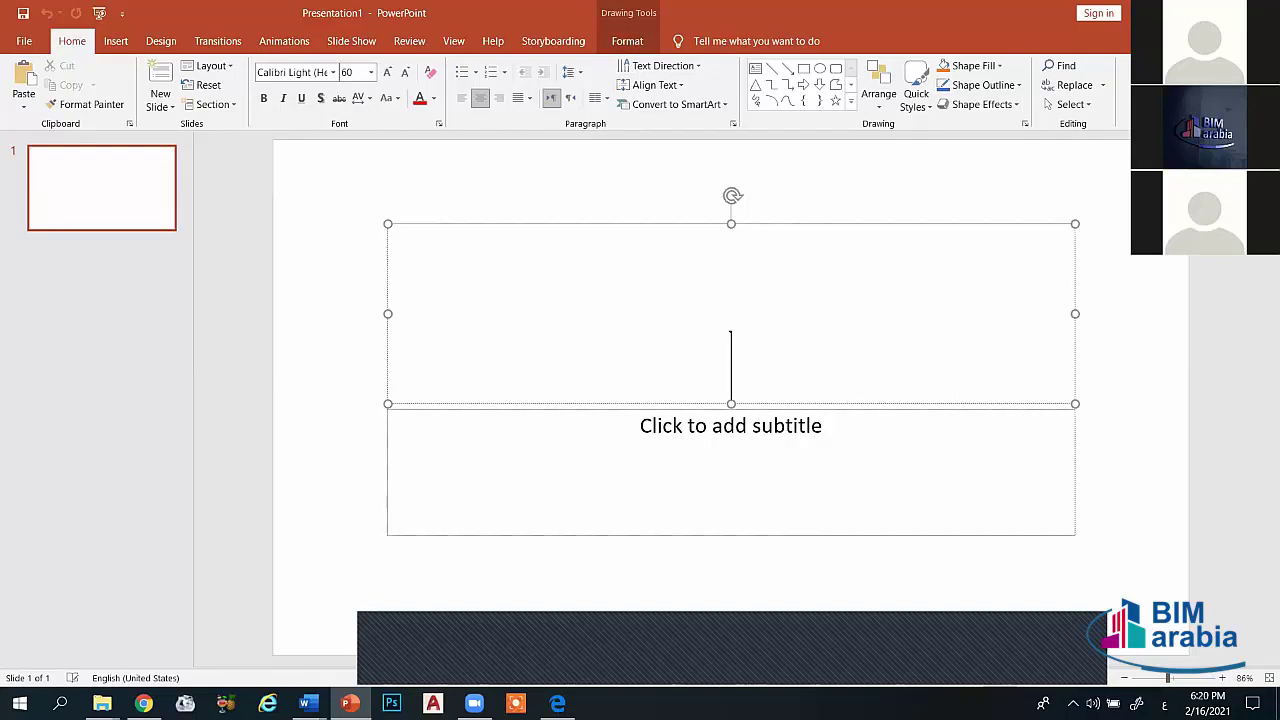
{"action": "key", "text": "super+d"}
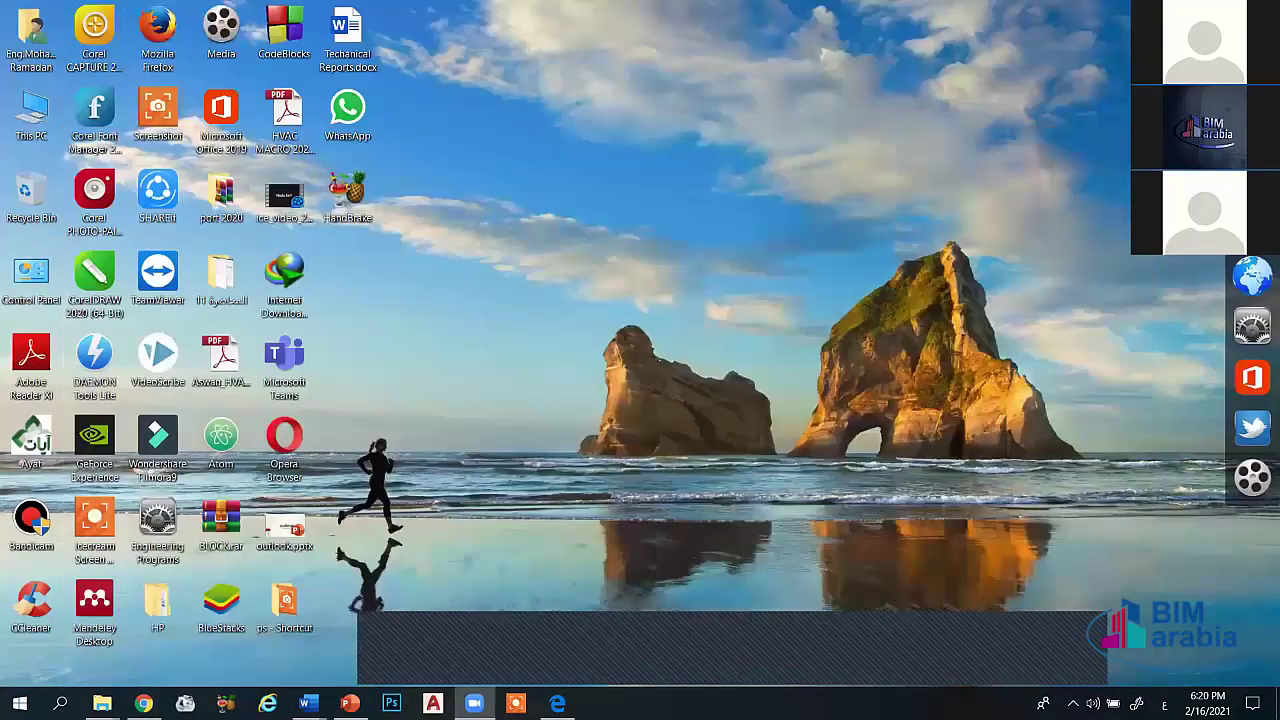
Step: Restore Edge showing Lecture 2.pdf at the page 3 Introduction slide
{"action": "left_click", "coordinate": [557, 703]}
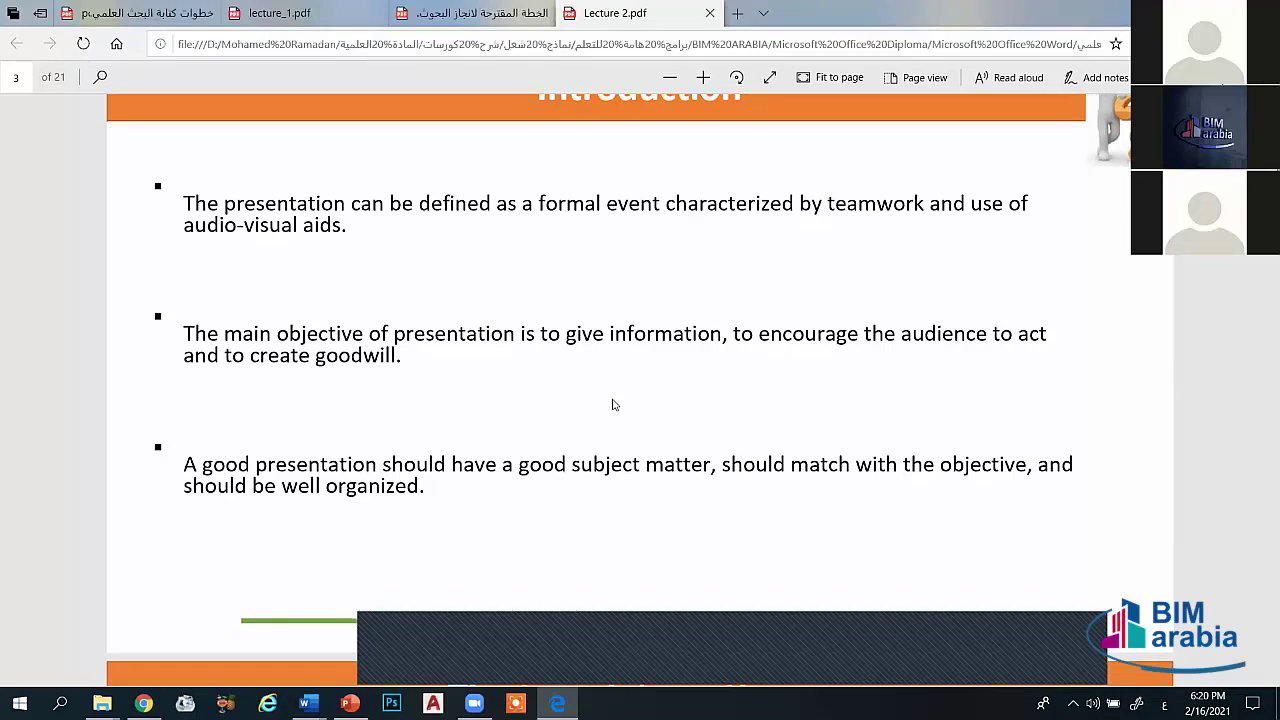
Step: Scroll Lecture 2.pdf to page 4, 'The template or theme' and 'First slide'
{"action": "scroll", "coordinate": [614, 404], "scroll_direction": "down", "scroll_amount": 2}
{"action": "scroll", "coordinate": [614, 404], "scroll_direction": "down", "scroll_amount": 3}
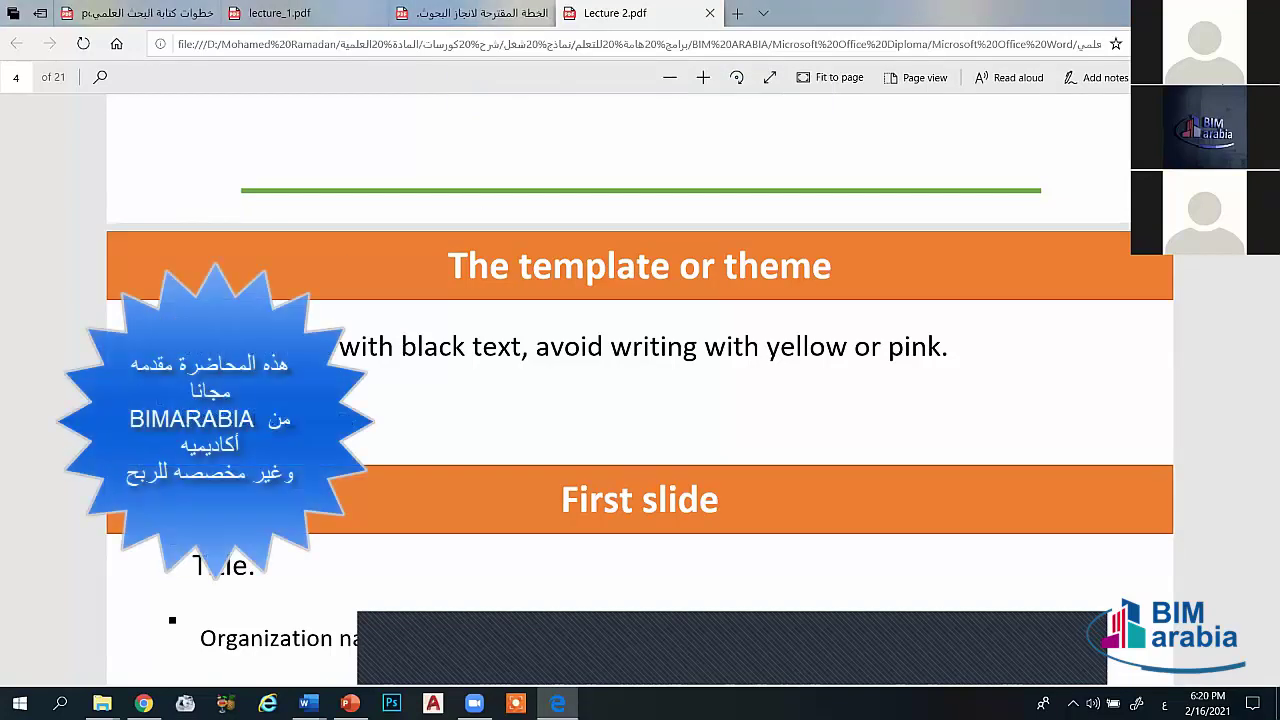
Step: Preview the teal Ion and purple Ion Boardroom themes, then apply the blue diagonal-line theme
{"action": "key", "text": "alt+Tab"}
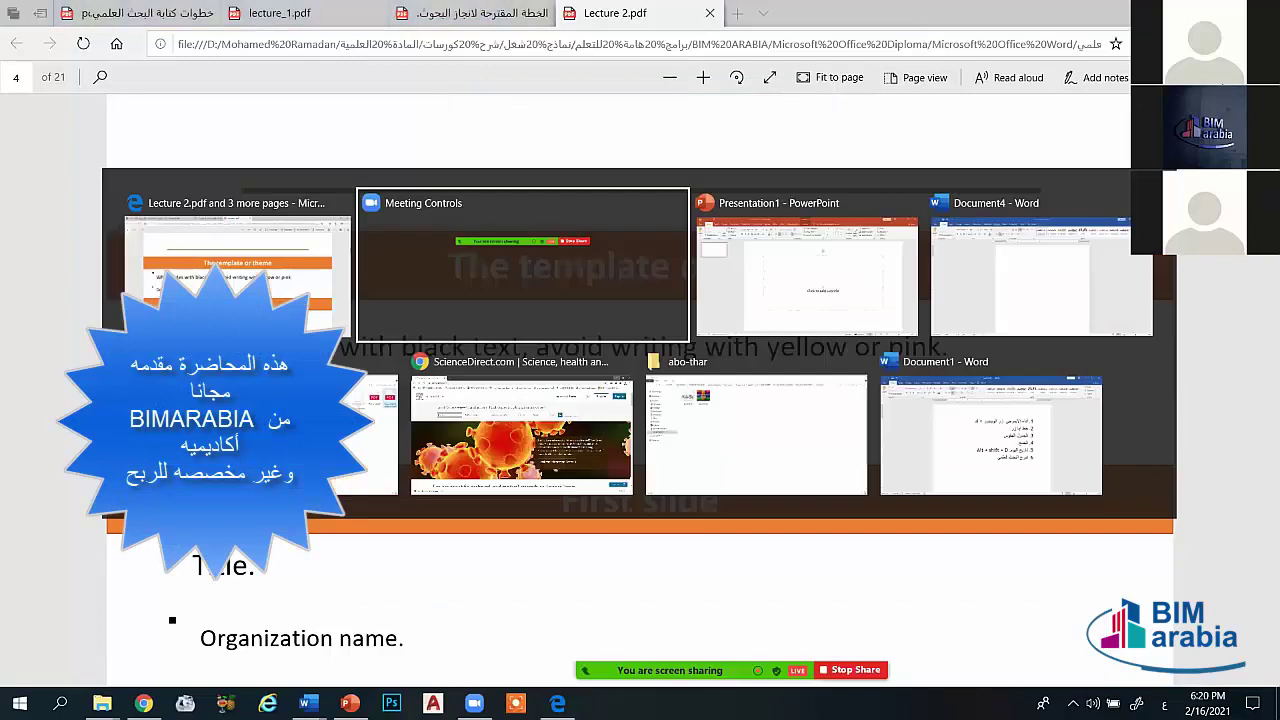
{"action": "key", "text": "alt+Tab"}
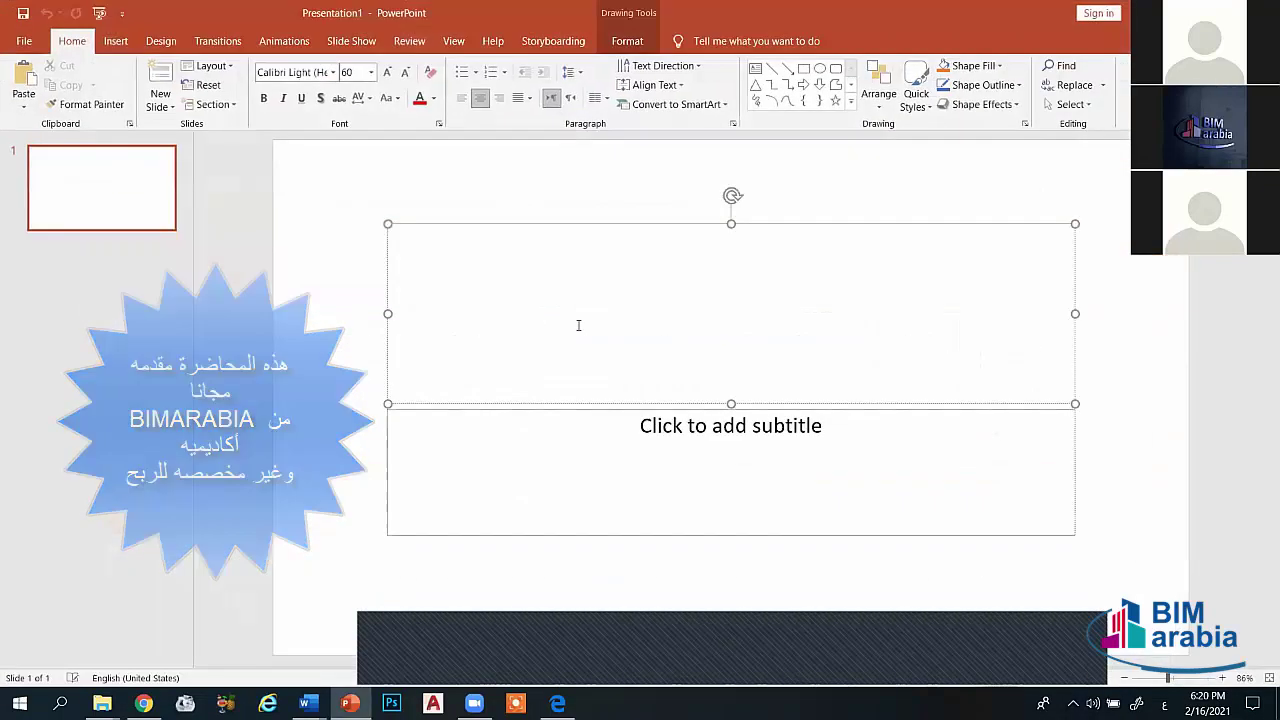
{"action": "left_click", "coordinate": [160, 42]}
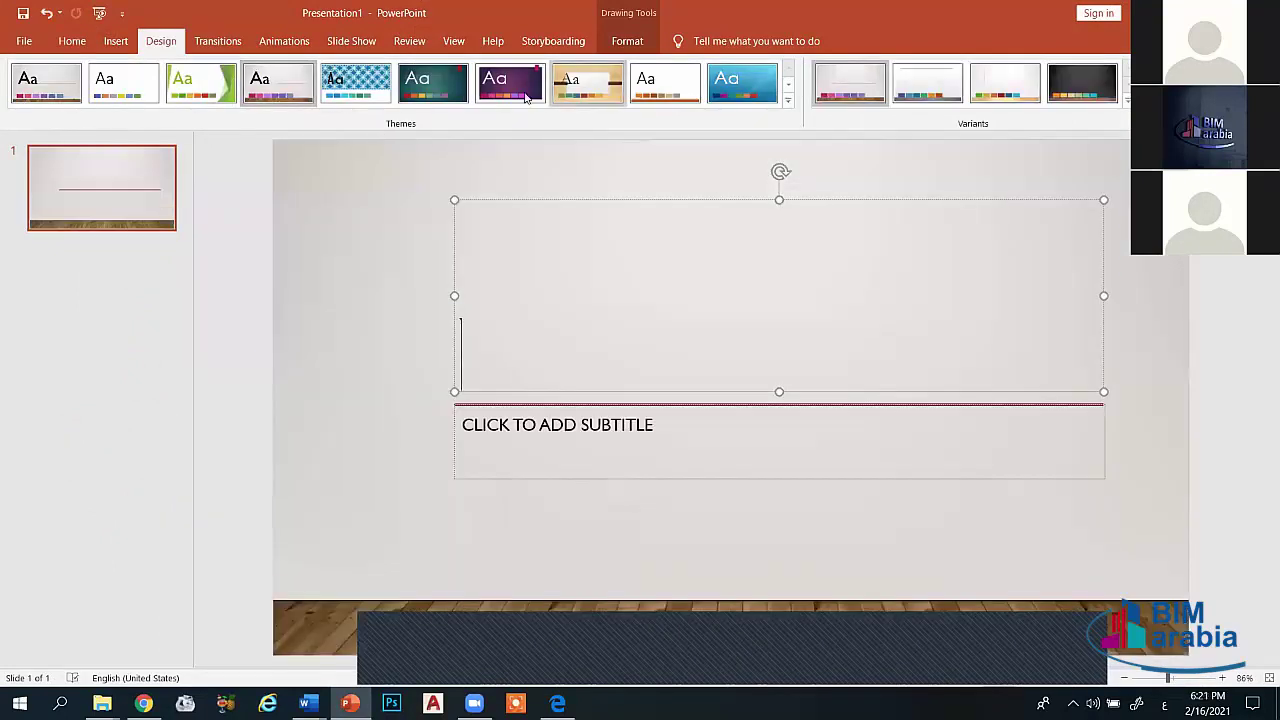
{"action": "left_click", "coordinate": [440, 90]}
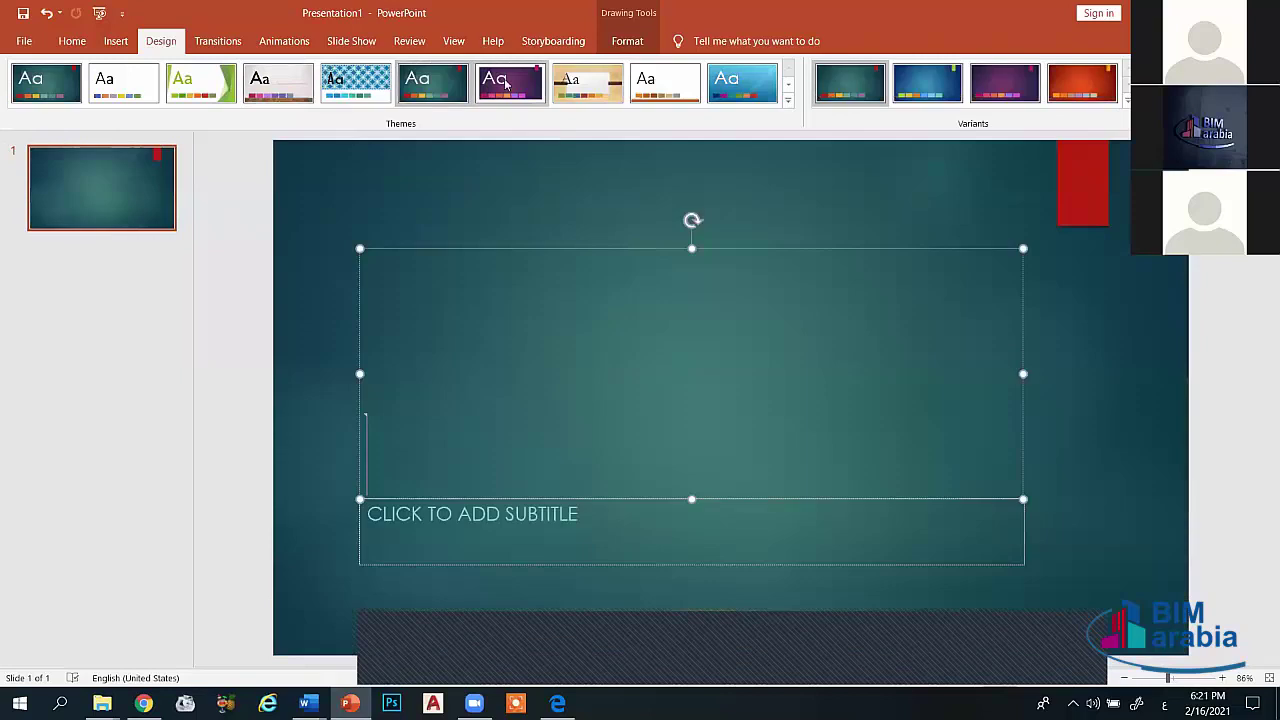
{"action": "left_click", "coordinate": [506, 86]}
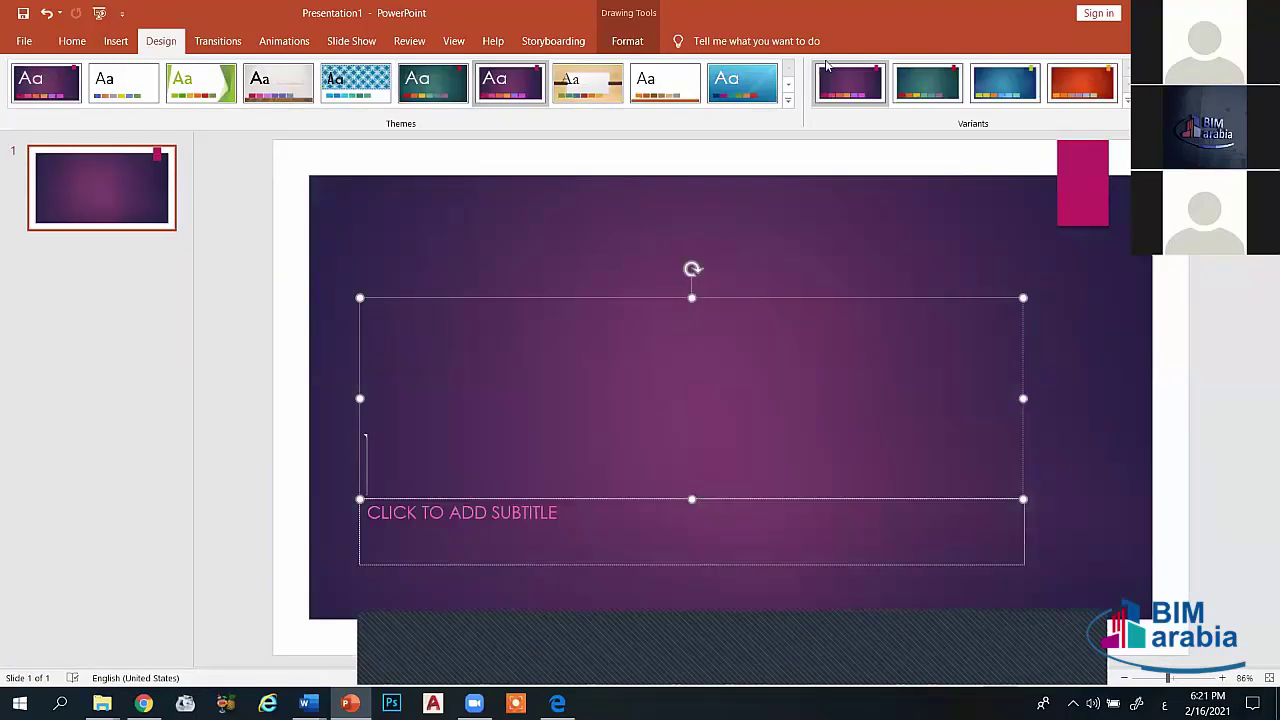
{"action": "left_click", "coordinate": [742, 82]}
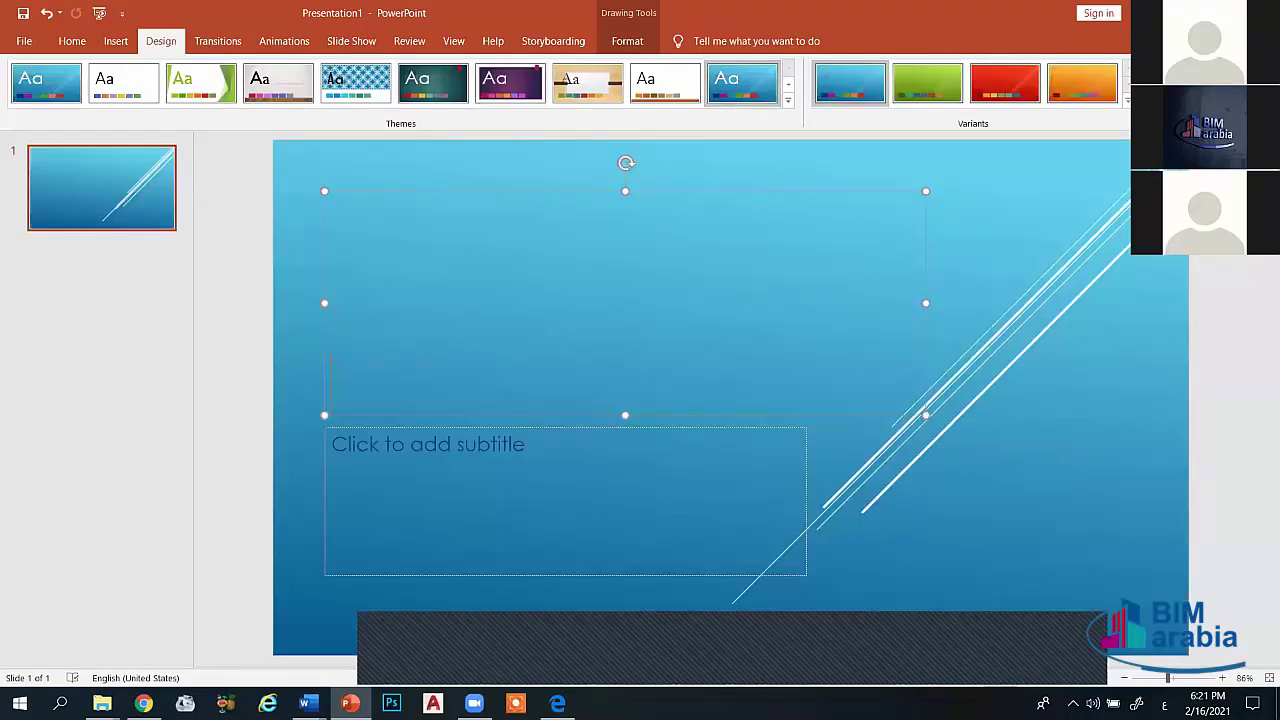
{"action": "key", "text": "alt+Tab"}
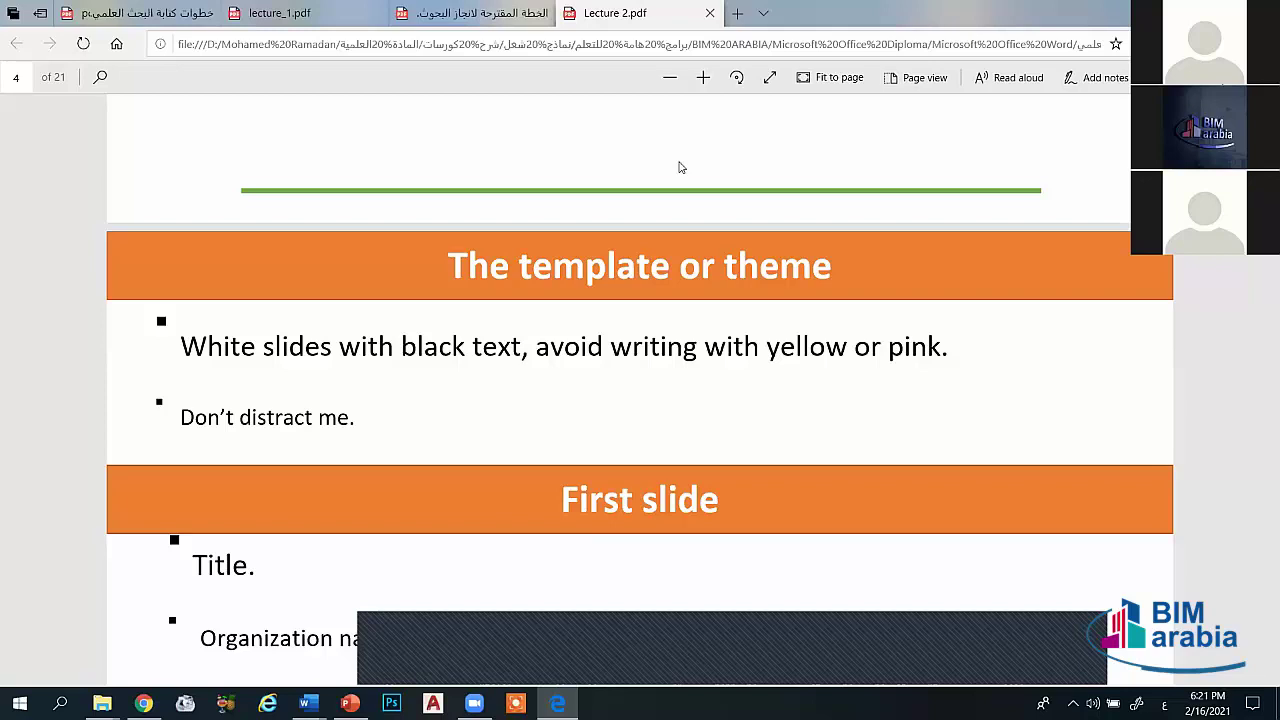
Step: Scroll down Lecture 2.pdf past the First slide guidelines on page 4
{"action": "scroll", "coordinate": [679, 167], "scroll_direction": "down", "scroll_amount": 2}
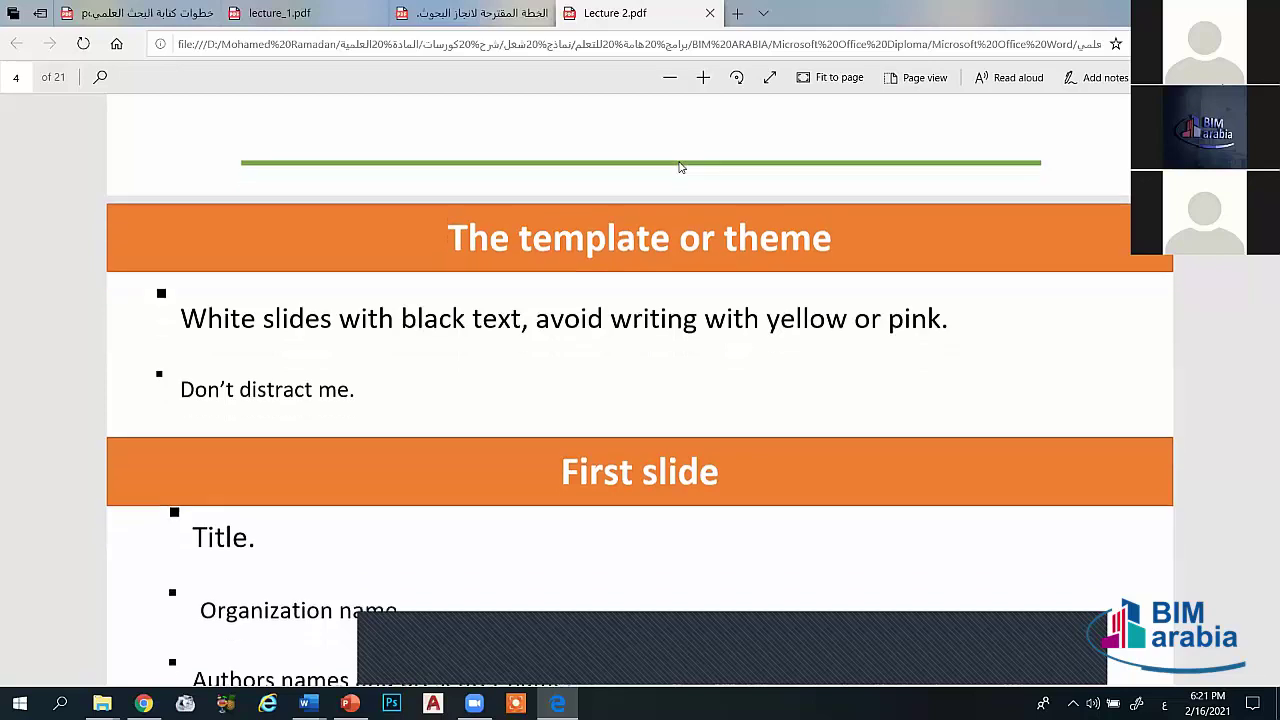
{"action": "scroll", "coordinate": [679, 167], "scroll_direction": "down", "scroll_amount": 2}
{"action": "scroll", "coordinate": [680, 158], "scroll_direction": "down", "scroll_amount": 1}
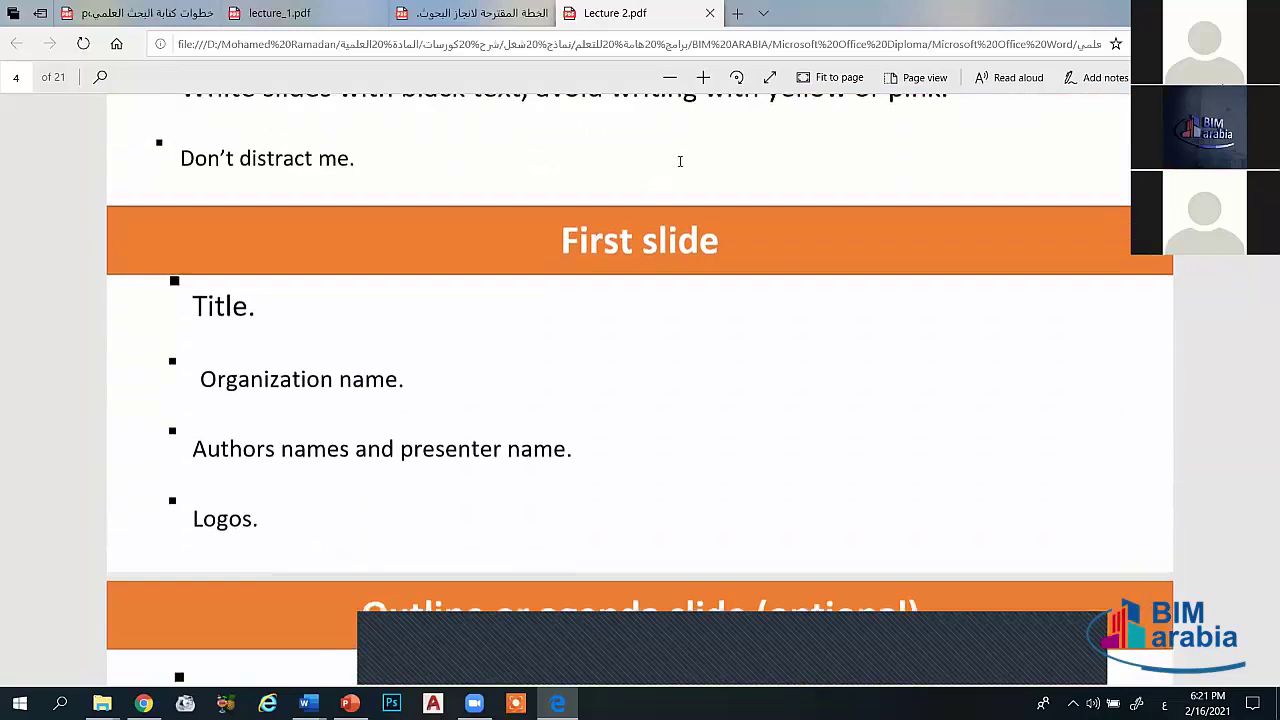
{"action": "scroll", "coordinate": [680, 158], "scroll_direction": "down", "scroll_amount": 2}
{"action": "scroll", "coordinate": [680, 161], "scroll_direction": "up", "scroll_amount": 1}
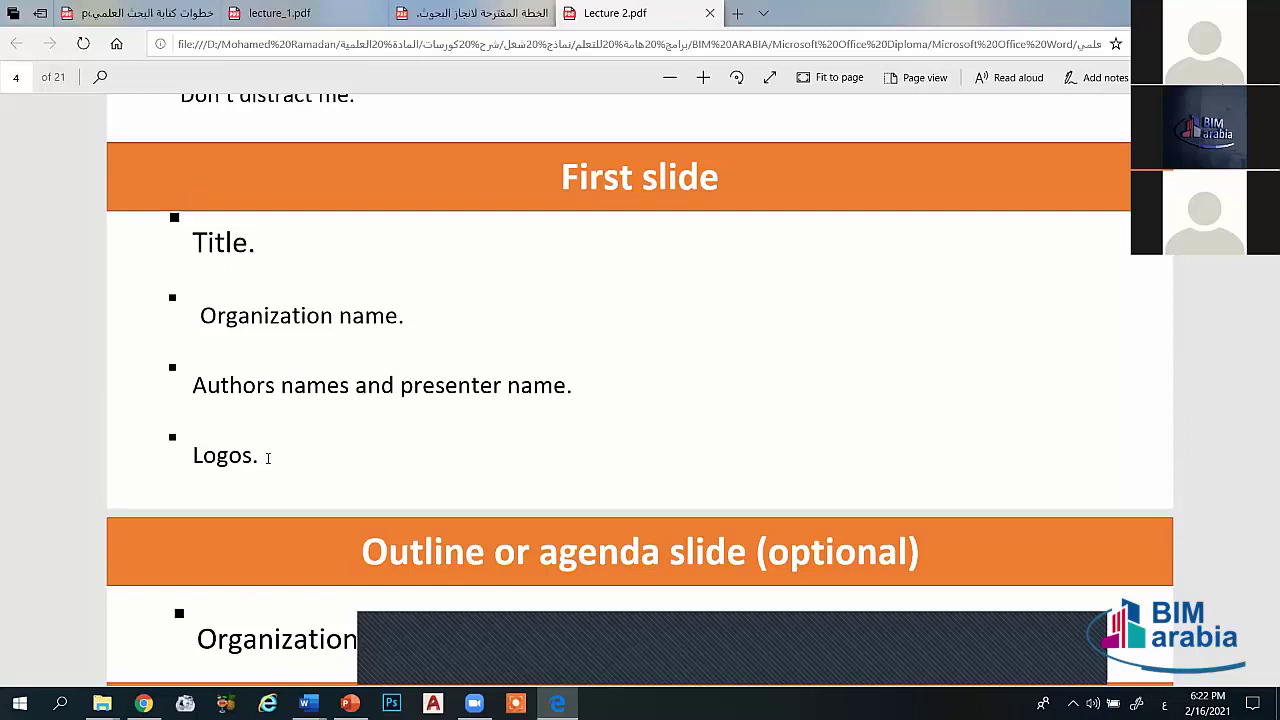
{"action": "scroll", "coordinate": [268, 460], "scroll_direction": "down", "scroll_amount": 1}
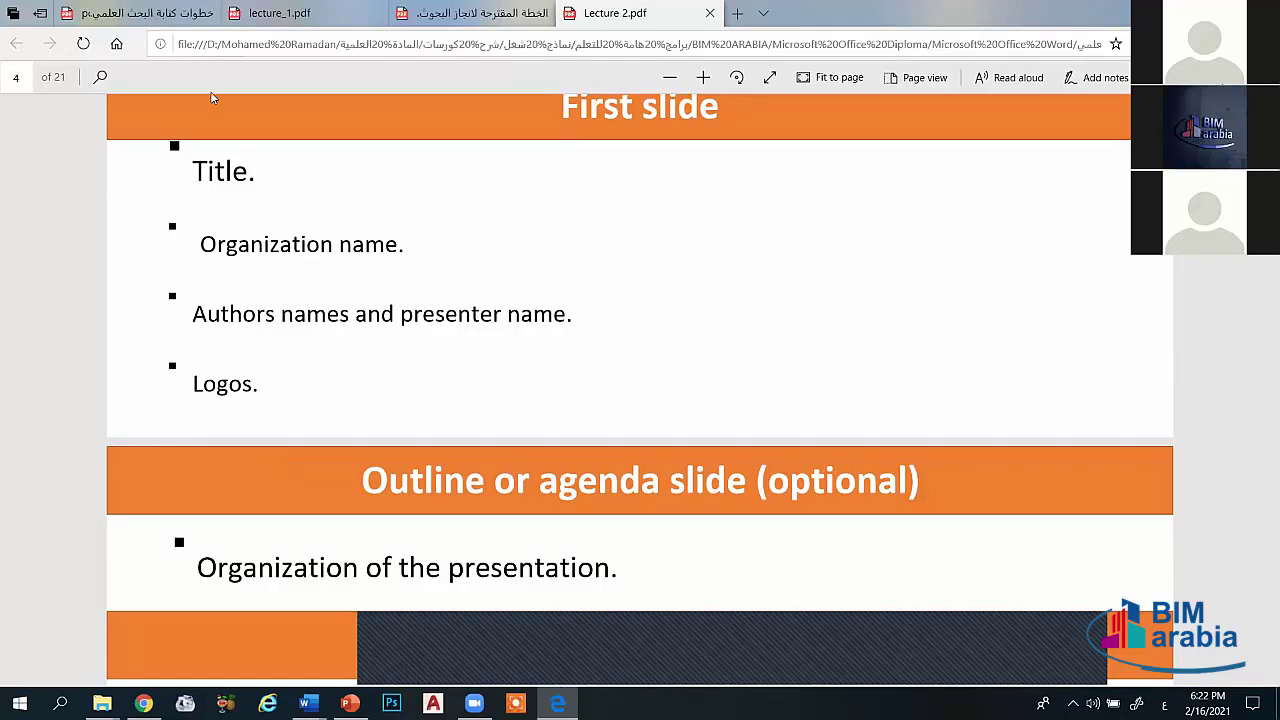
Step: Glance at the research-writing steps PDF and the desktop, then return to Lecture 2 page 5
{"action": "left_click", "coordinate": [140, 13]}
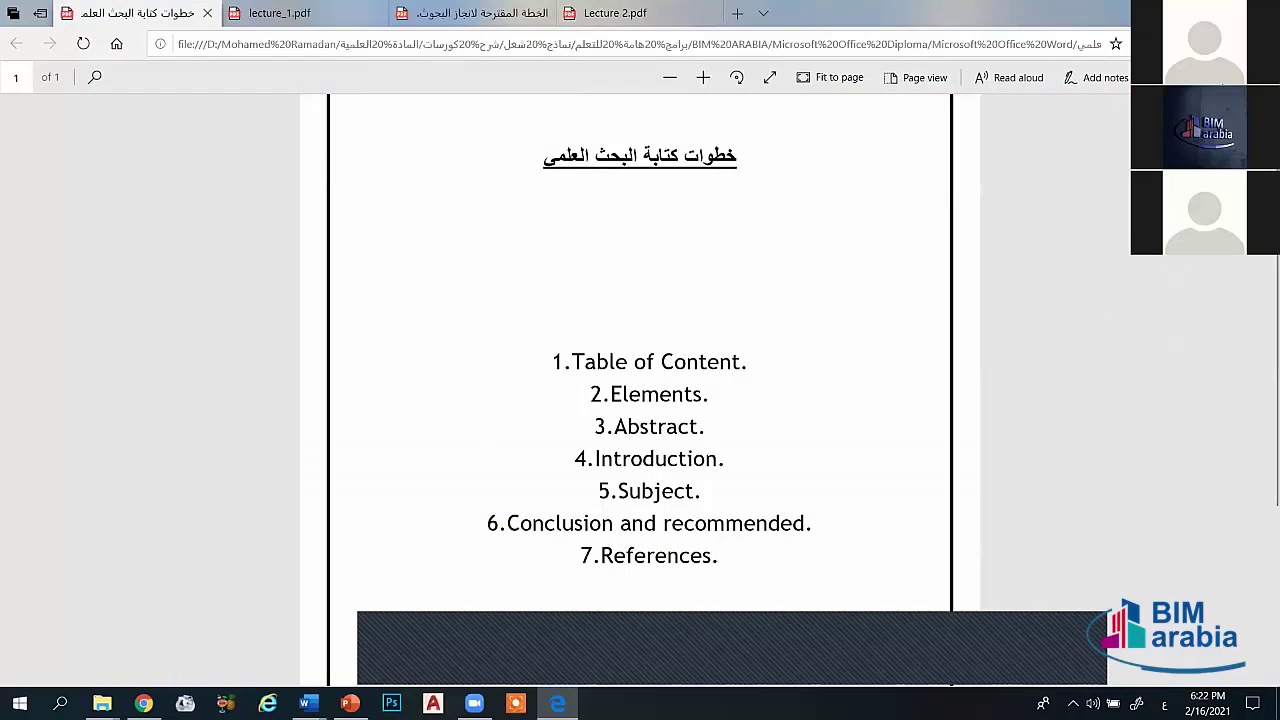
{"action": "key", "text": "super+d"}
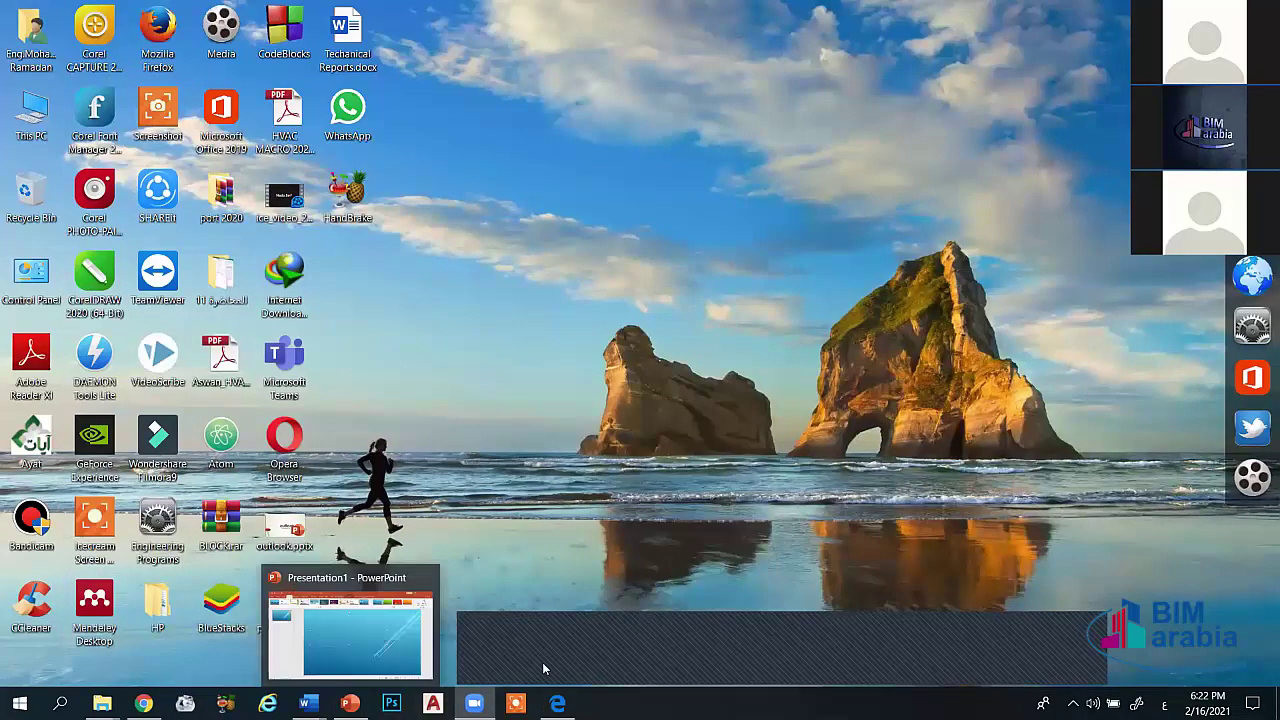
{"action": "key", "text": "super+d"}
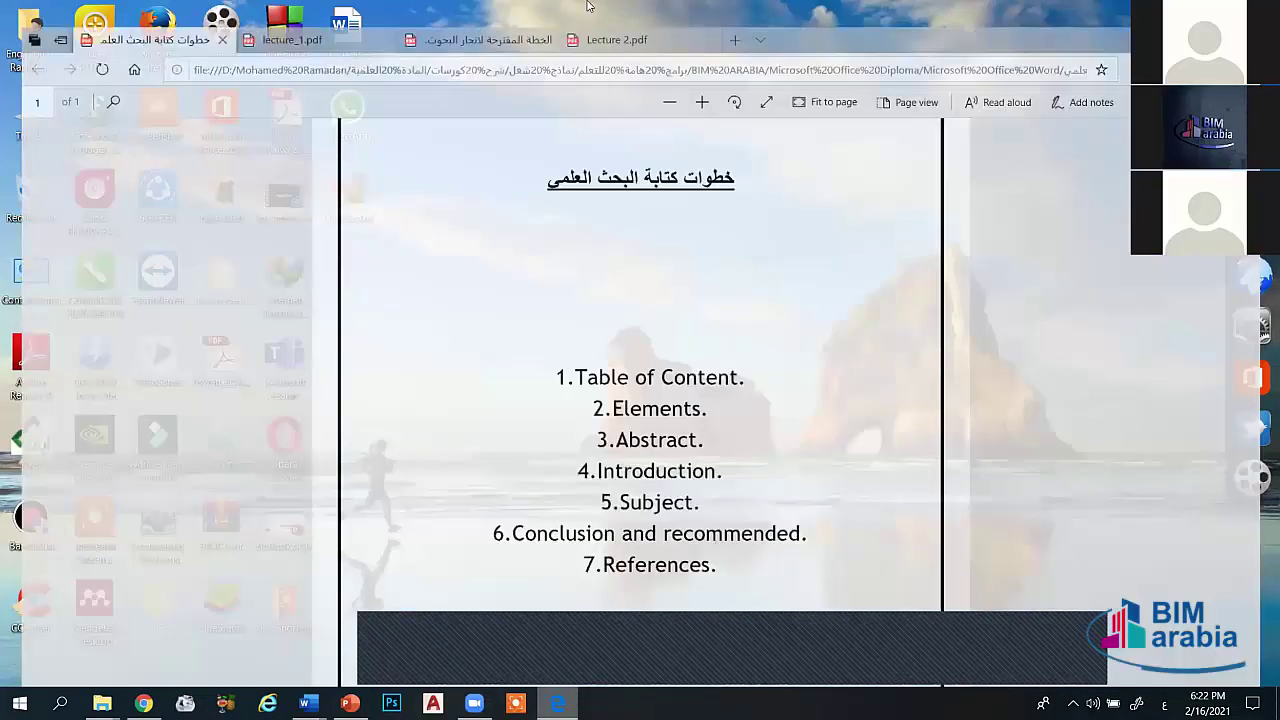
{"action": "key", "text": "ctrl+shift+Tab"}
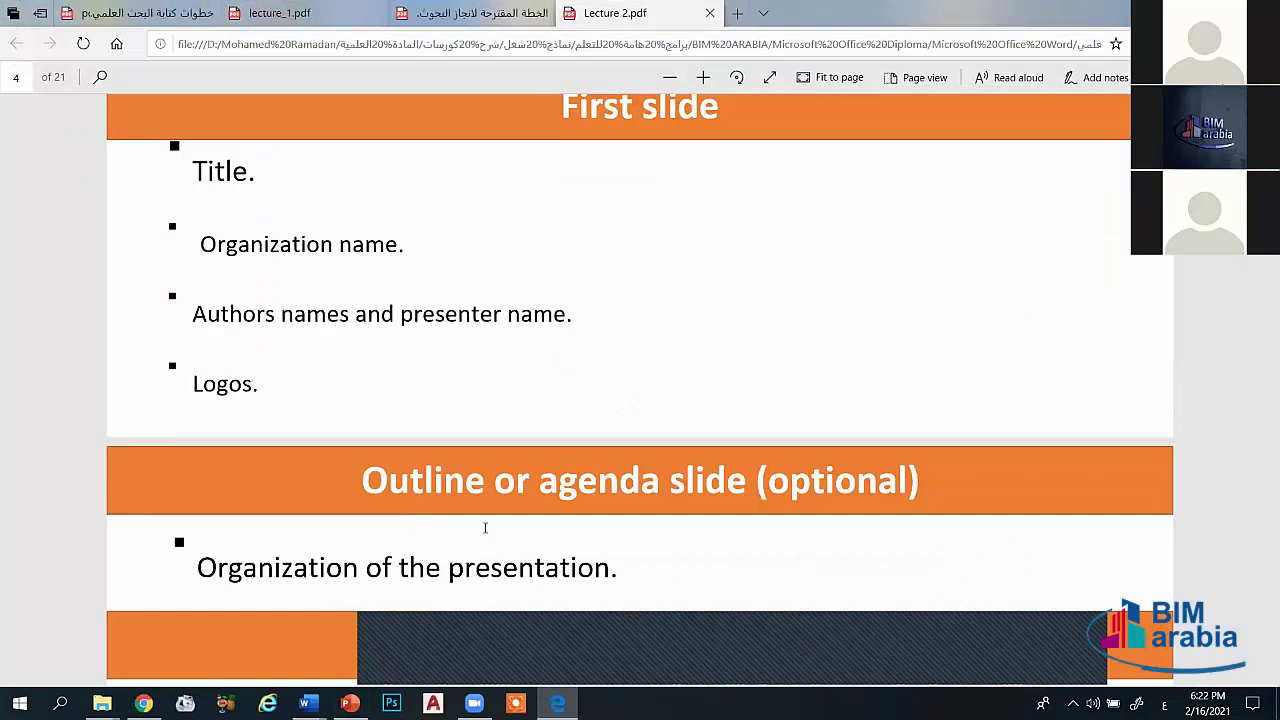
{"action": "scroll", "coordinate": [485, 528], "scroll_direction": "down", "scroll_amount": 3}
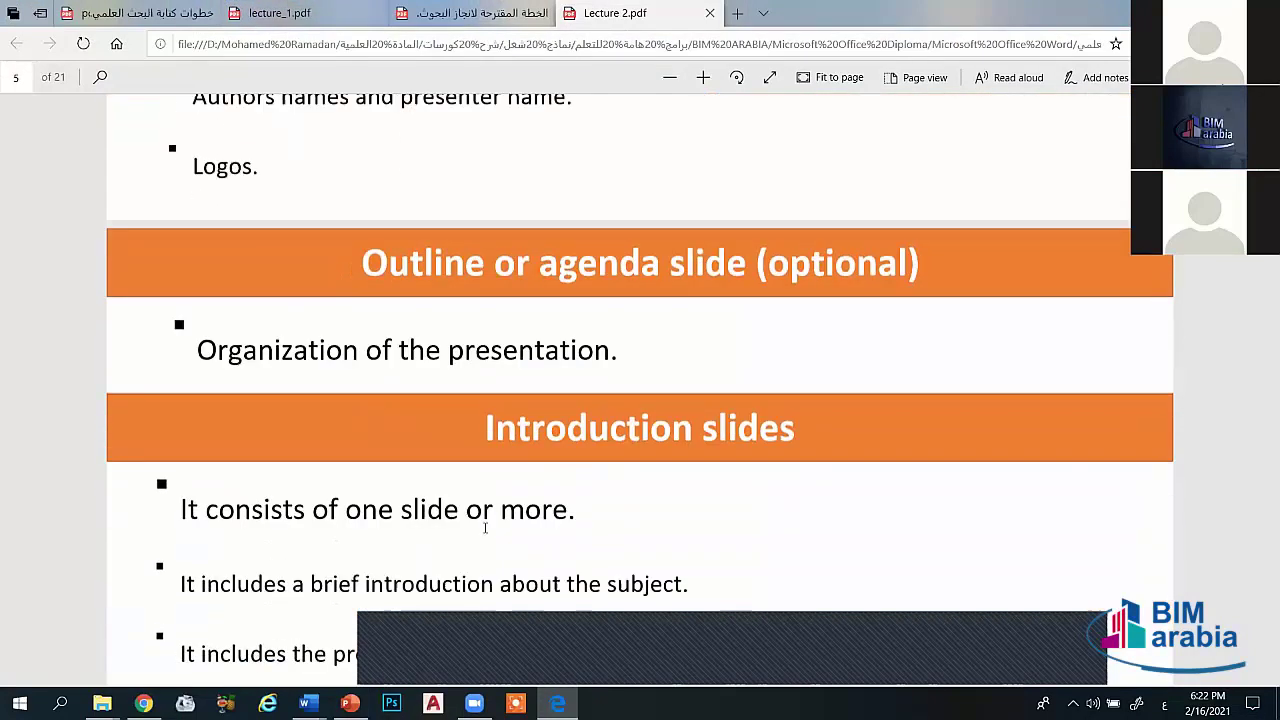
Step: Scroll Lecture 2.pdf to page 6, the Structure slides advice against busy, wordy slides
{"action": "scroll", "coordinate": [485, 528], "scroll_direction": "down", "scroll_amount": 3}
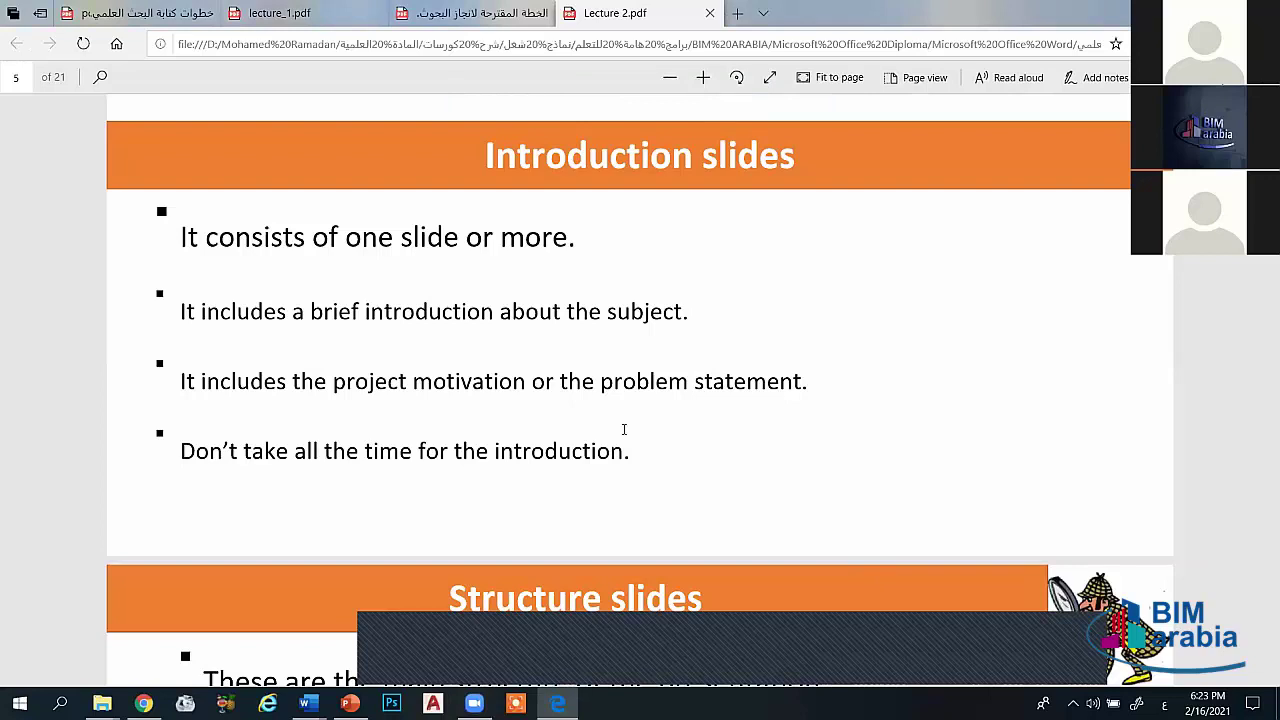
{"action": "scroll", "coordinate": [624, 429], "scroll_direction": "down", "scroll_amount": 1}
{"action": "scroll", "coordinate": [624, 429], "scroll_direction": "down", "scroll_amount": 2}
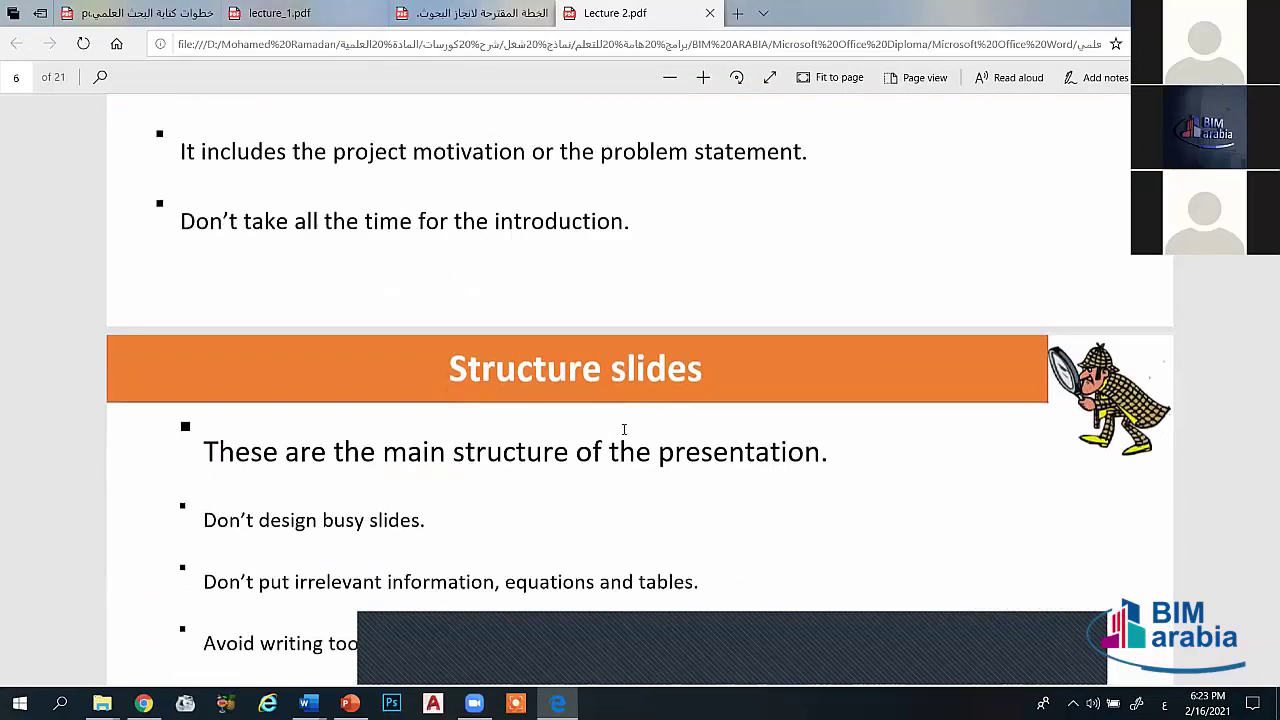
{"action": "scroll", "coordinate": [624, 429], "scroll_direction": "down", "scroll_amount": 2}
{"action": "scroll", "coordinate": [624, 429], "scroll_direction": "down", "scroll_amount": 1}
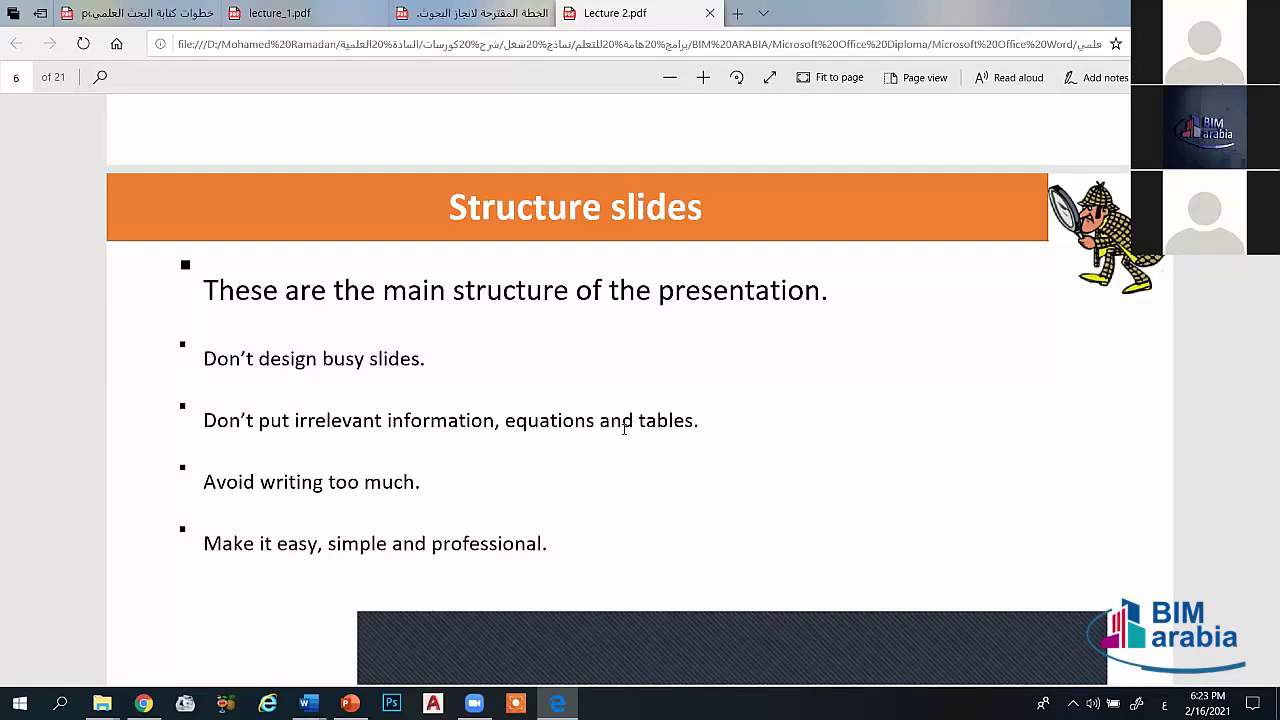
{"action": "key", "text": "alt+Tab"}
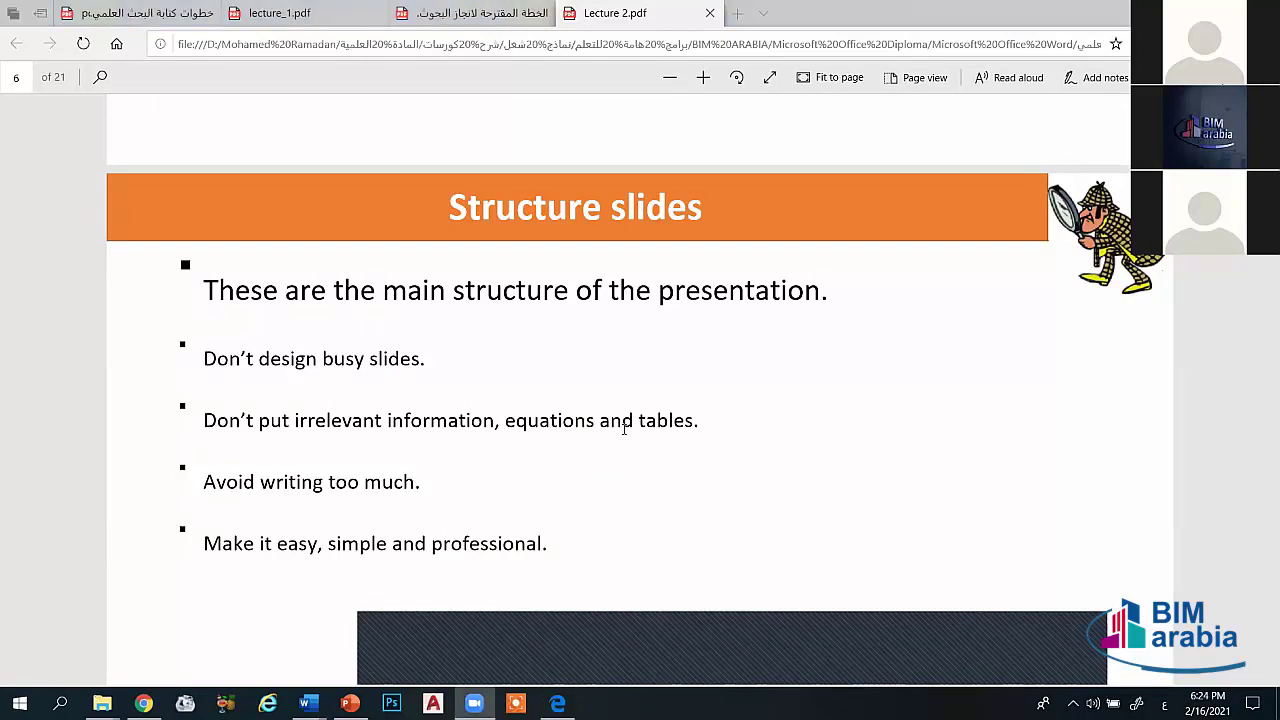
{"action": "key", "text": "alt+Tab"}
{"action": "key", "text": "Tab"}
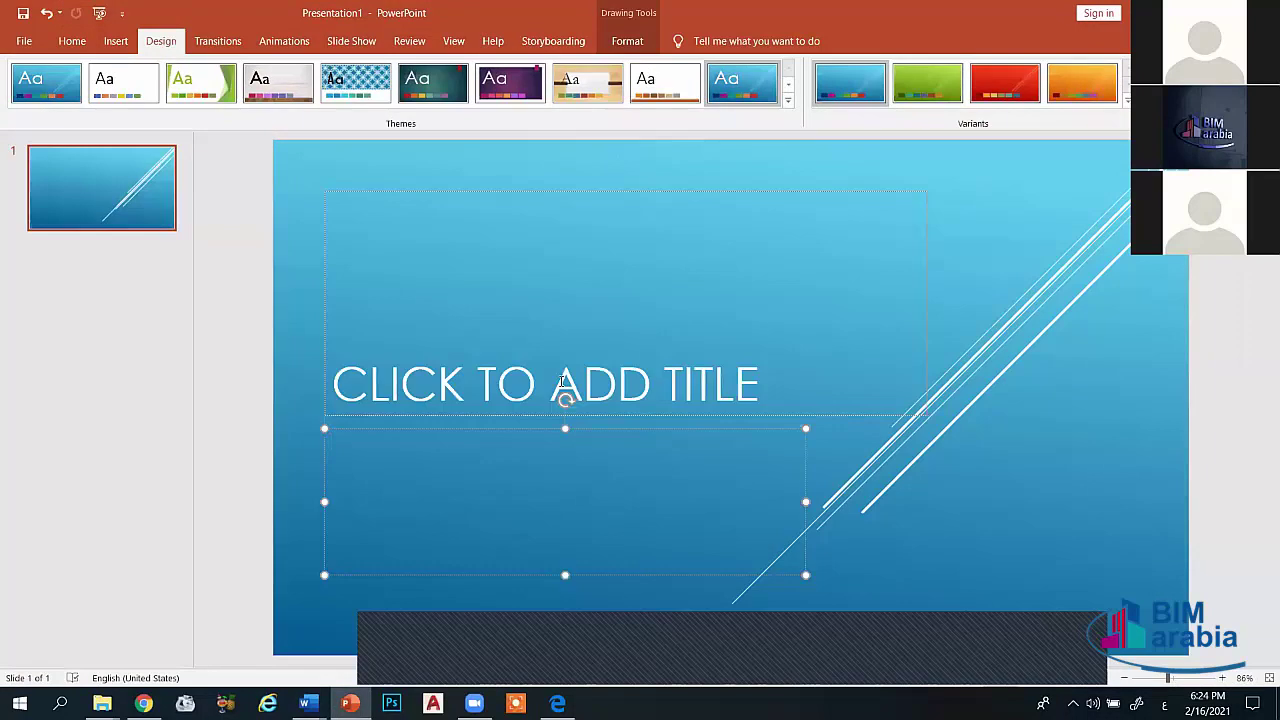
{"action": "left_click", "coordinate": [562, 381]}
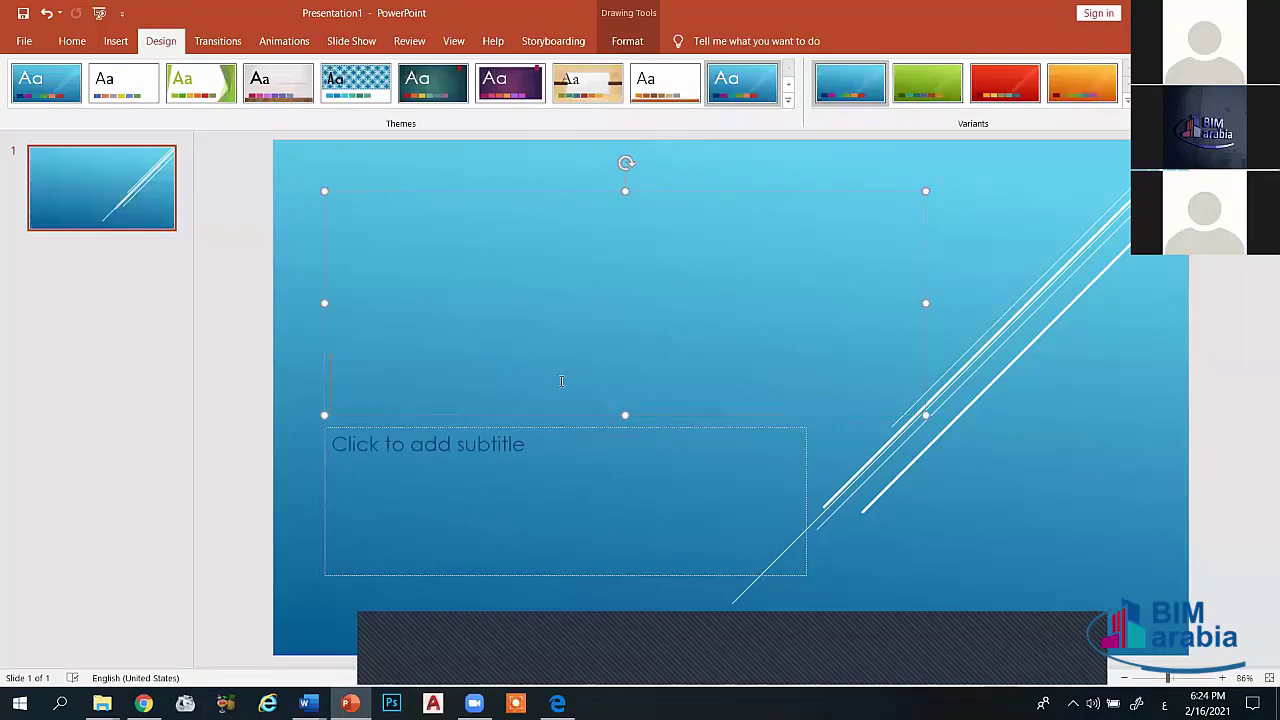
{"action": "key", "text": "alt+Tab"}
{"action": "key", "text": "alt+Tab"}
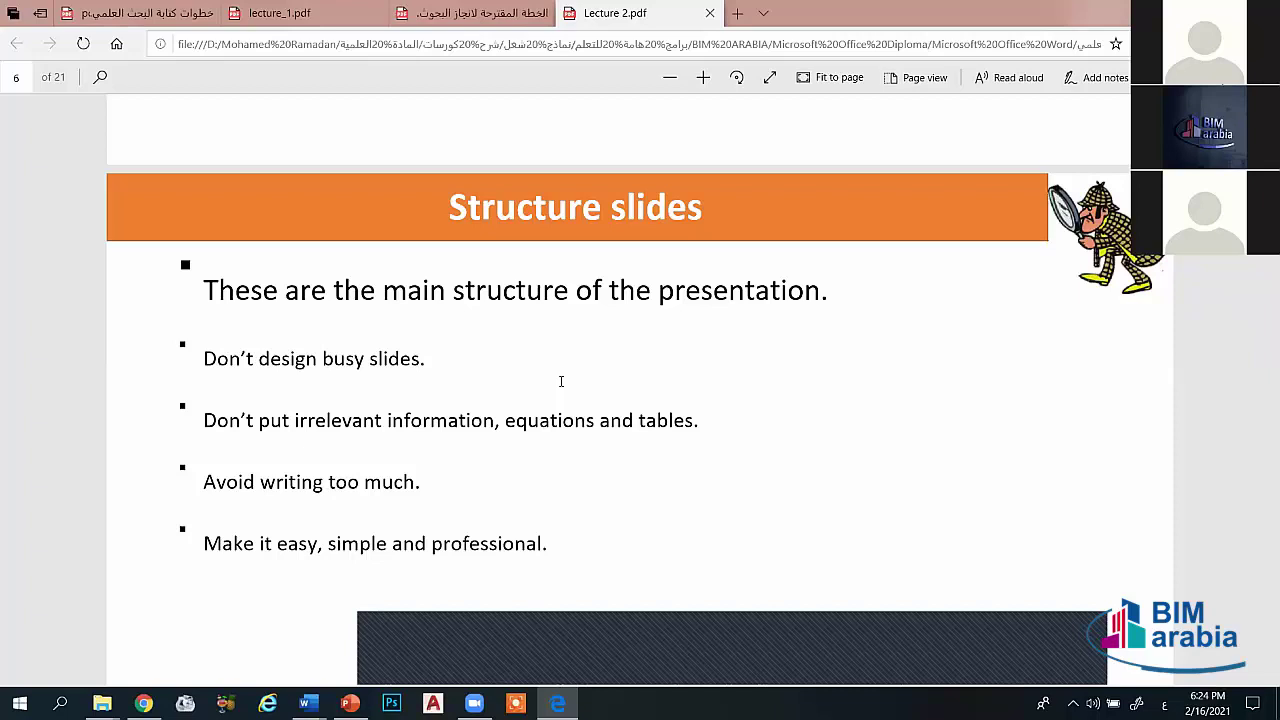
Step: Scroll Lecture 2.pdf down to page 7, the Conclusion slide on strong closings
{"action": "scroll", "coordinate": [561, 381], "scroll_direction": "down", "scroll_amount": 1}
{"action": "scroll", "coordinate": [561, 381], "scroll_direction": "down", "scroll_amount": 1}
{"action": "scroll", "coordinate": [561, 381], "scroll_direction": "down", "scroll_amount": 1}
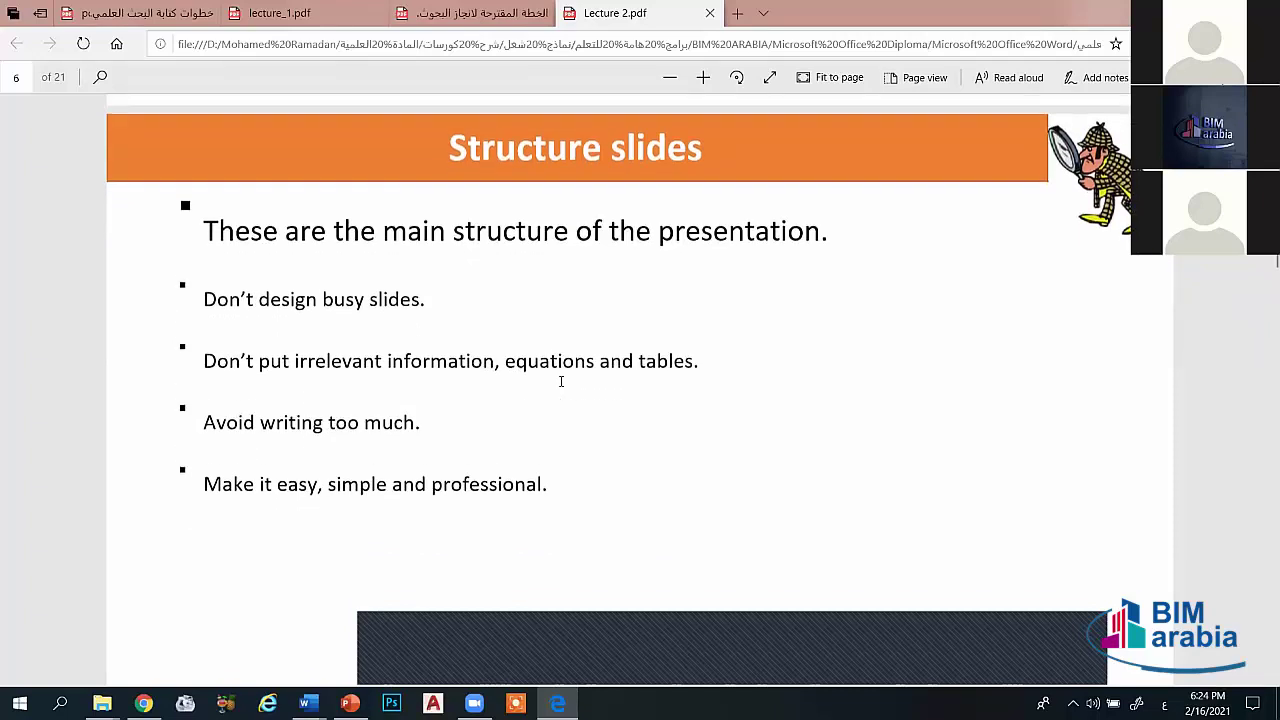
{"action": "scroll", "coordinate": [561, 381], "scroll_direction": "down", "scroll_amount": 1}
{"action": "scroll", "coordinate": [561, 381], "scroll_direction": "down", "scroll_amount": 1}
{"action": "scroll", "coordinate": [561, 381], "scroll_direction": "down", "scroll_amount": 1}
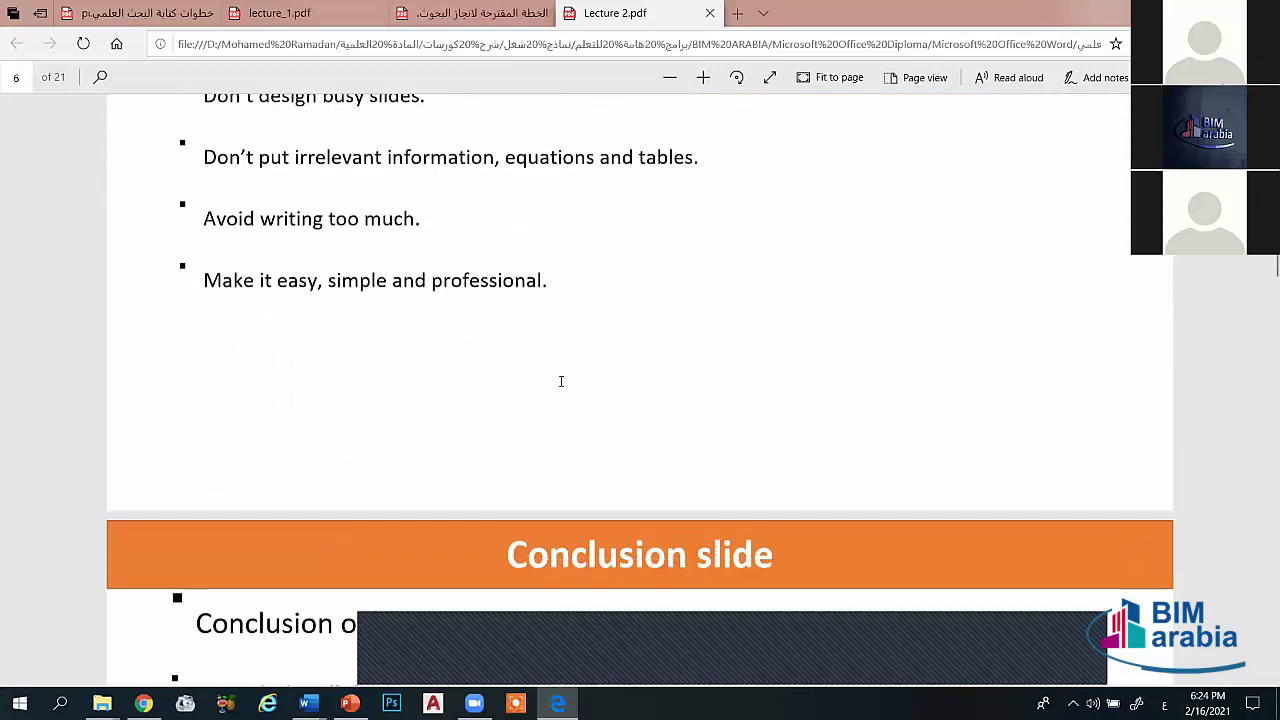
{"action": "scroll", "coordinate": [561, 381], "scroll_direction": "down", "scroll_amount": 1}
{"action": "scroll", "coordinate": [561, 381], "scroll_direction": "down", "scroll_amount": 1}
{"action": "scroll", "coordinate": [561, 381], "scroll_direction": "down", "scroll_amount": 1}
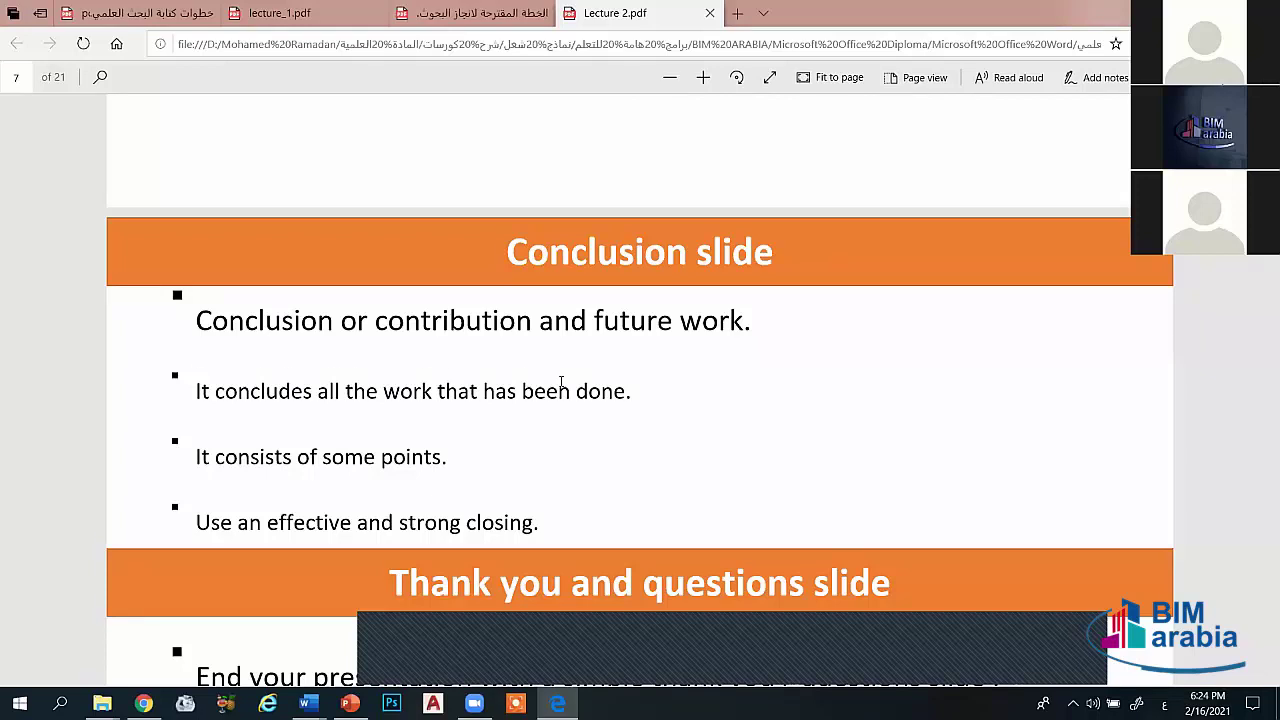
Step: Scroll through General Tips pages 8 and 9 until the page 10 Fonts slide appears
{"action": "scroll", "coordinate": [561, 383], "scroll_direction": "down", "scroll_amount": 5}
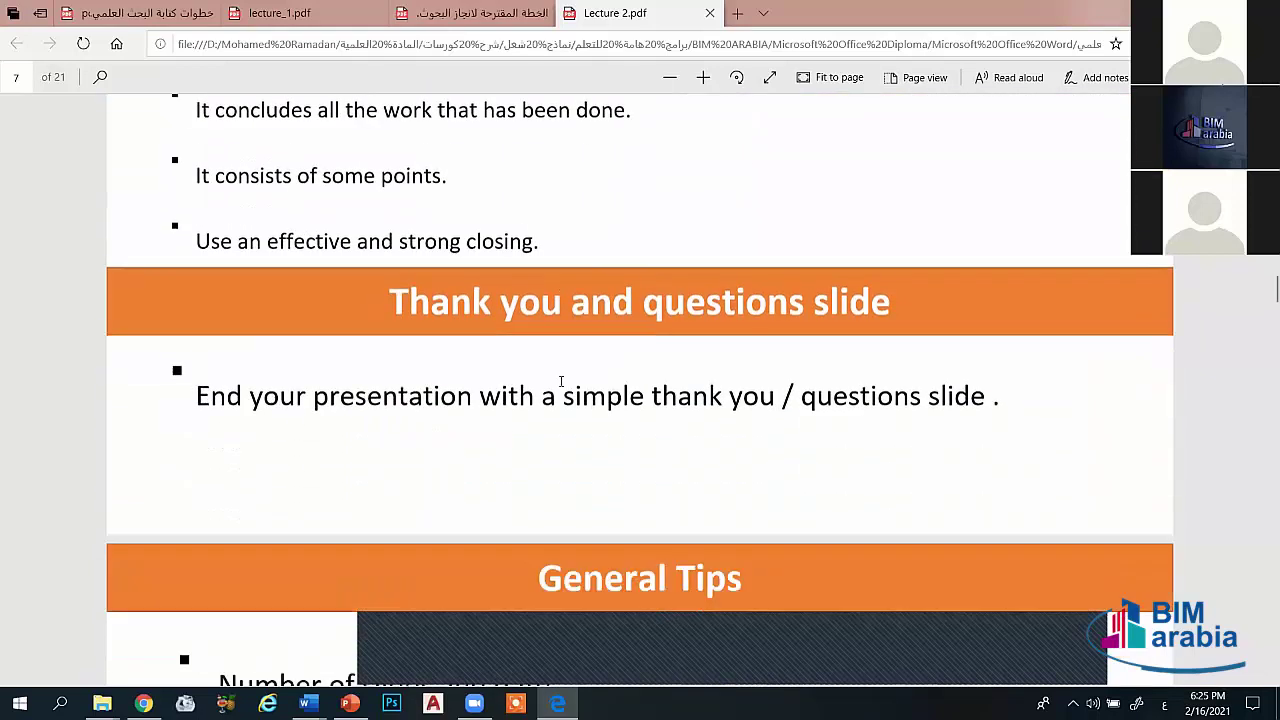
{"action": "scroll", "coordinate": [561, 381], "scroll_direction": "down", "scroll_amount": 1}
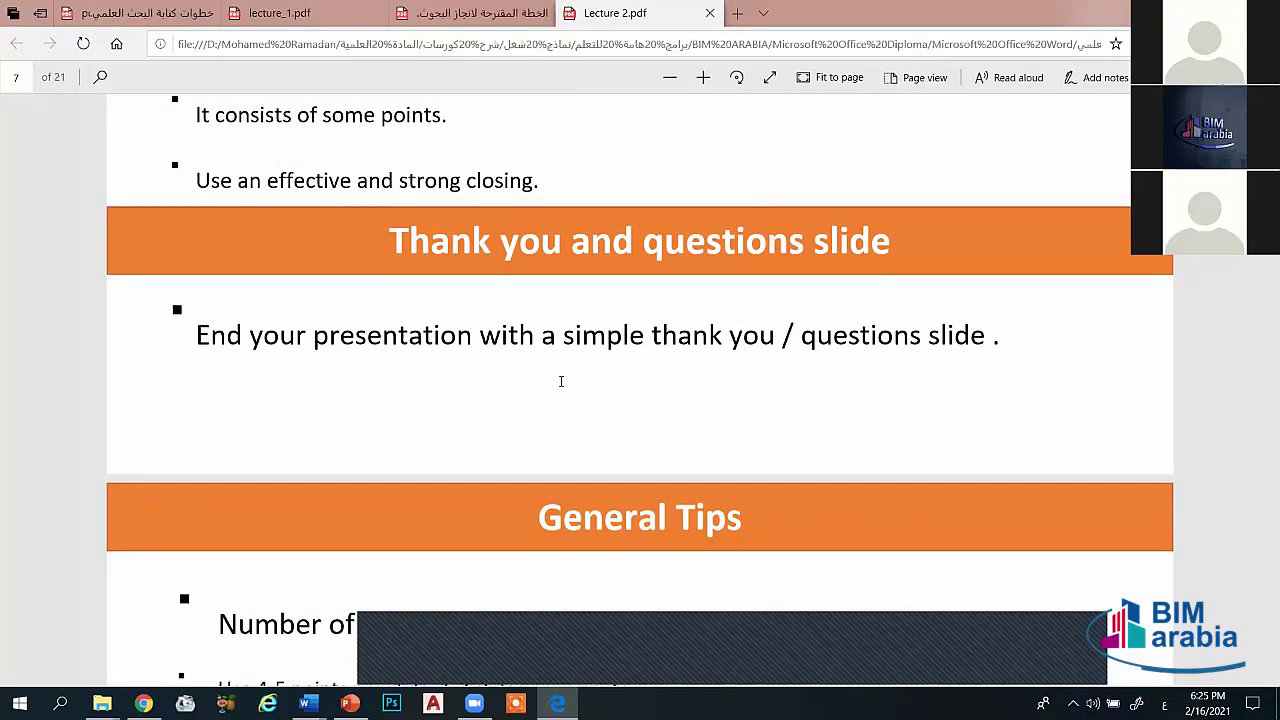
{"action": "scroll", "coordinate": [561, 381], "scroll_direction": "down", "scroll_amount": 3}
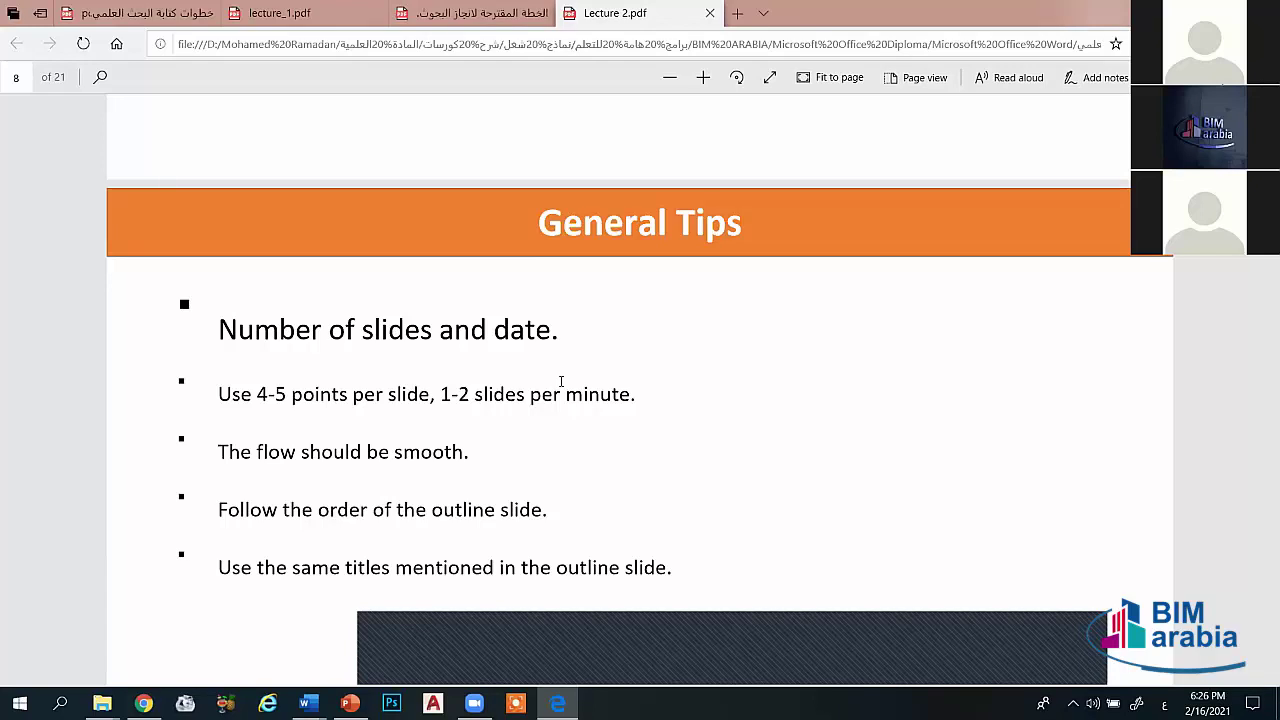
{"action": "scroll", "coordinate": [561, 381], "scroll_direction": "down", "scroll_amount": 3}
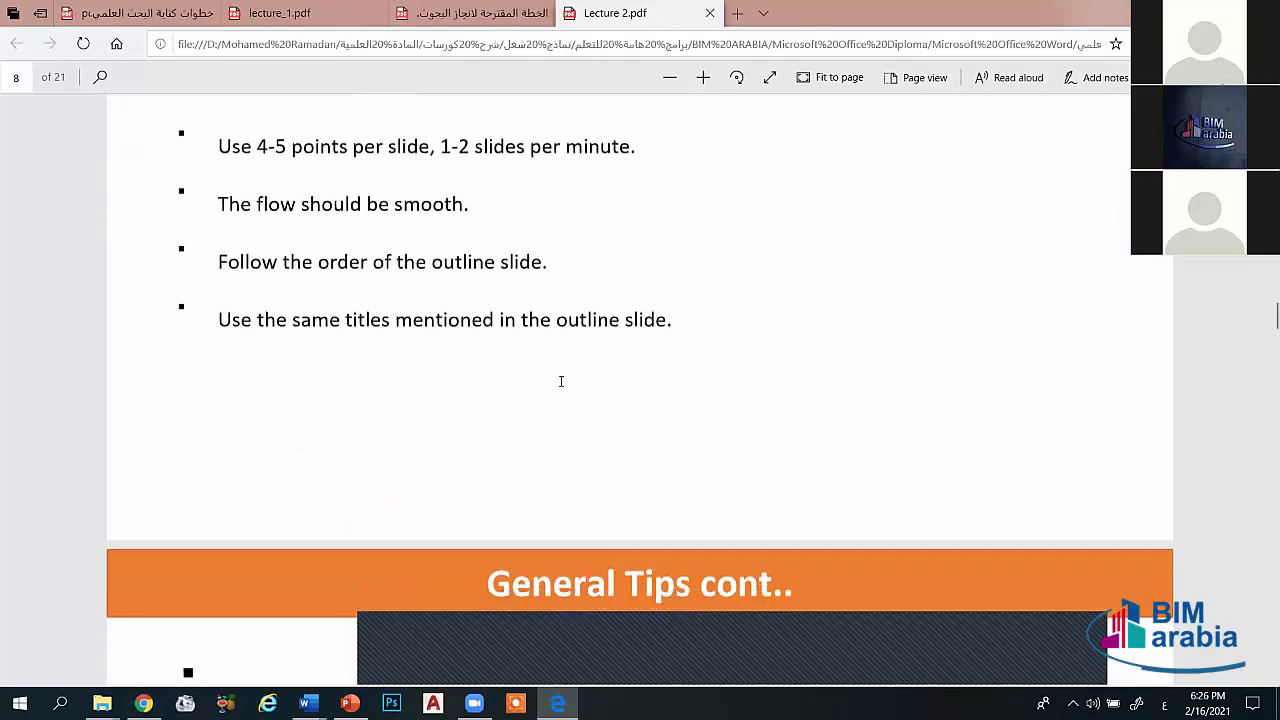
{"action": "scroll", "coordinate": [561, 381], "scroll_direction": "down", "scroll_amount": 2}
{"action": "scroll", "coordinate": [561, 381], "scroll_direction": "down", "scroll_amount": 1}
{"action": "scroll", "coordinate": [561, 381], "scroll_direction": "down", "scroll_amount": 1}
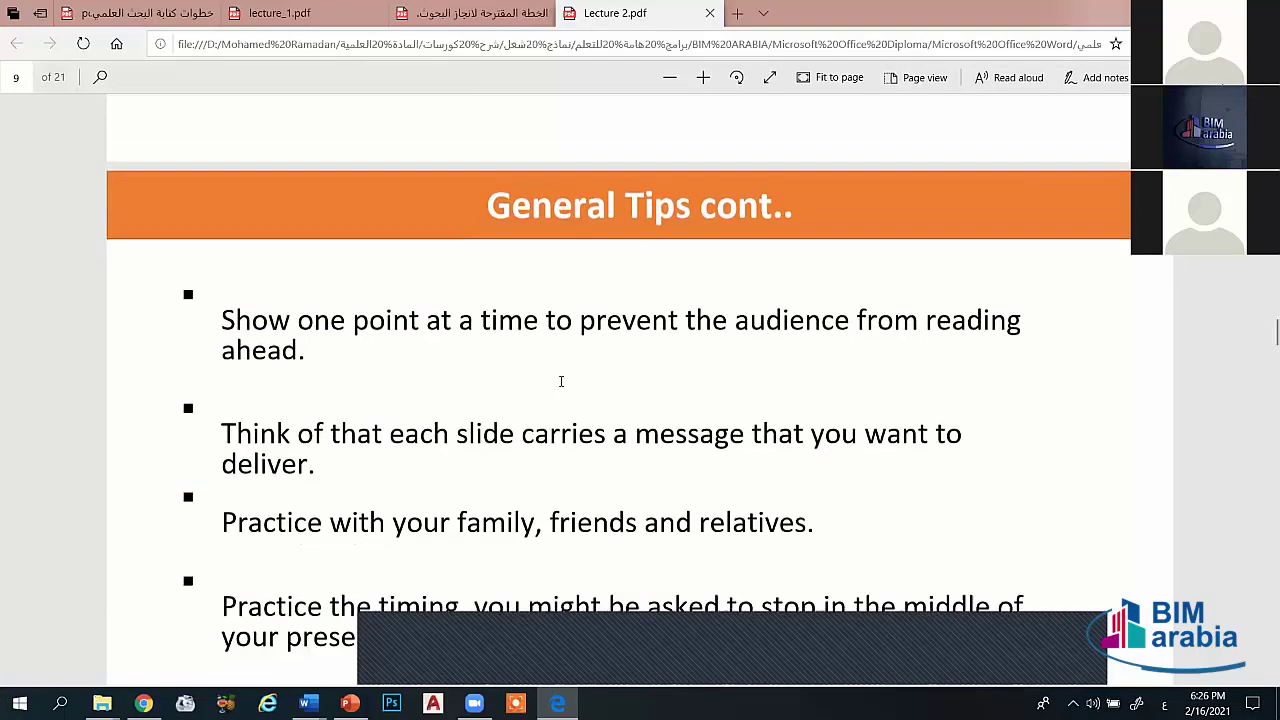
{"action": "scroll", "coordinate": [561, 381], "scroll_direction": "down", "scroll_amount": 1}
{"action": "scroll", "coordinate": [561, 381], "scroll_direction": "down", "scroll_amount": 1}
{"action": "scroll", "coordinate": [561, 381], "scroll_direction": "down", "scroll_amount": 1}
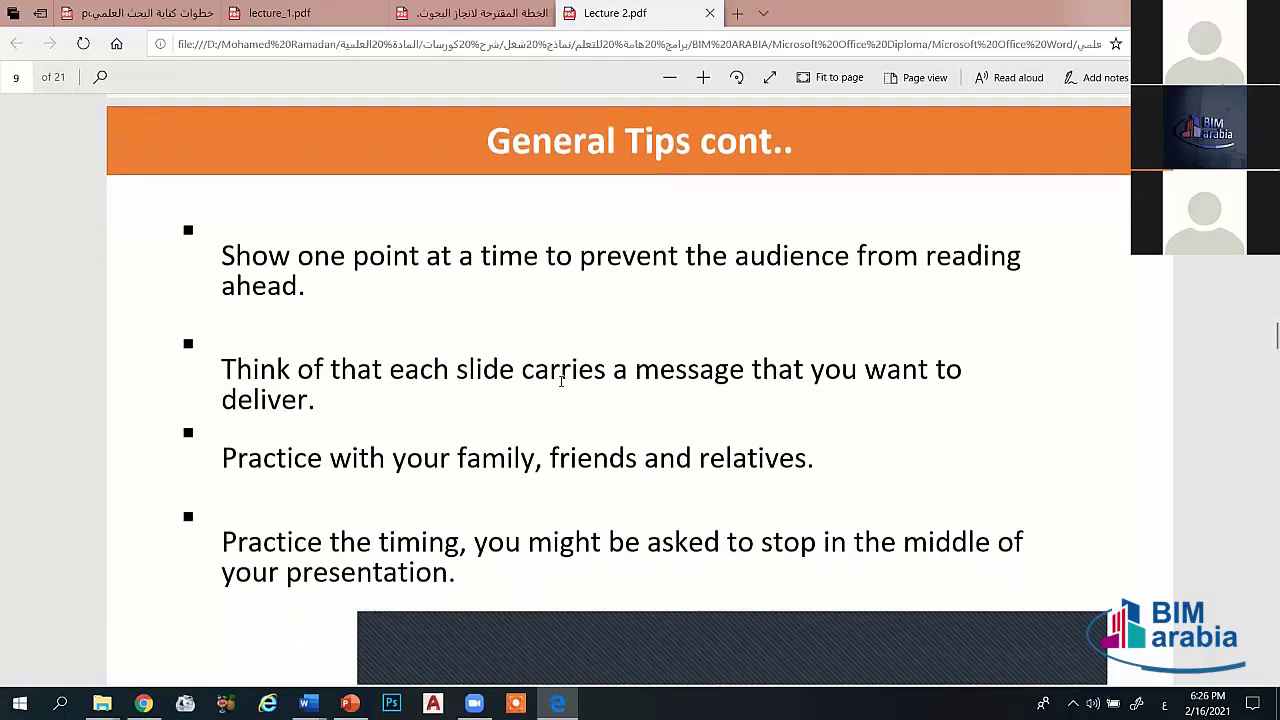
{"action": "scroll", "coordinate": [561, 381], "scroll_direction": "down", "scroll_amount": 1}
{"action": "scroll", "coordinate": [561, 381], "scroll_direction": "down", "scroll_amount": 1}
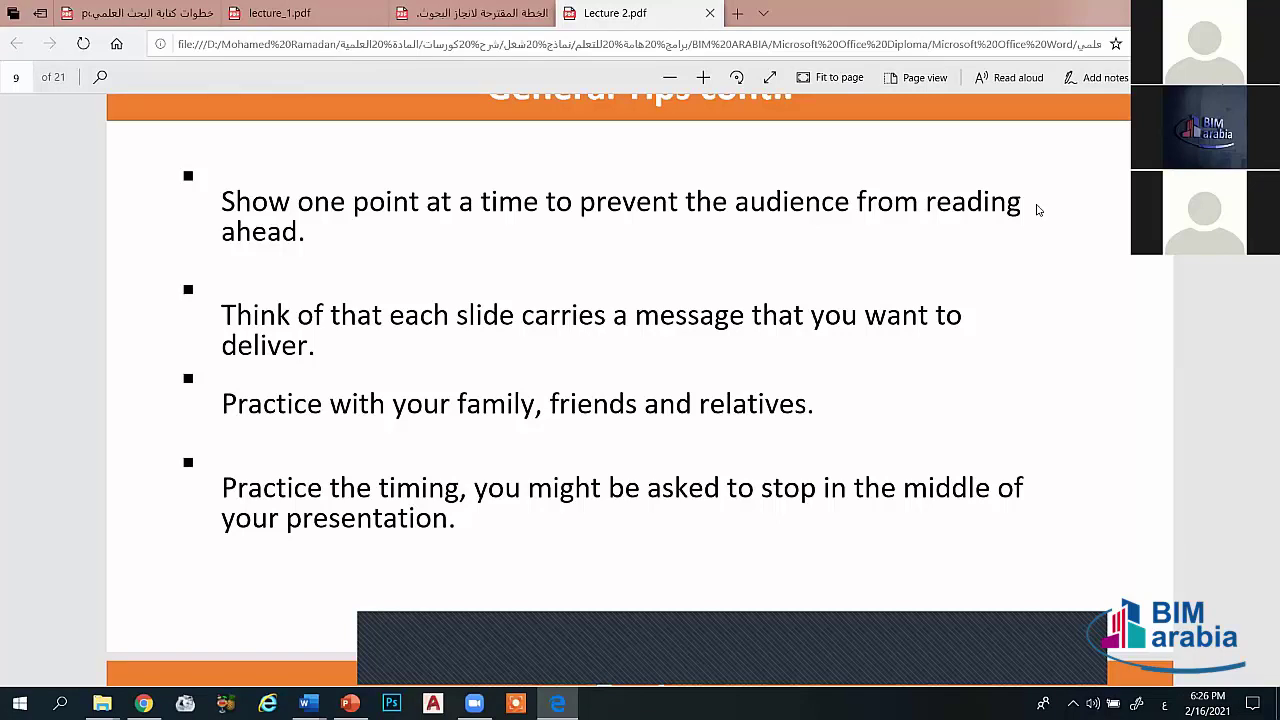
{"action": "scroll", "coordinate": [1037, 209], "scroll_direction": "down", "scroll_amount": 2}
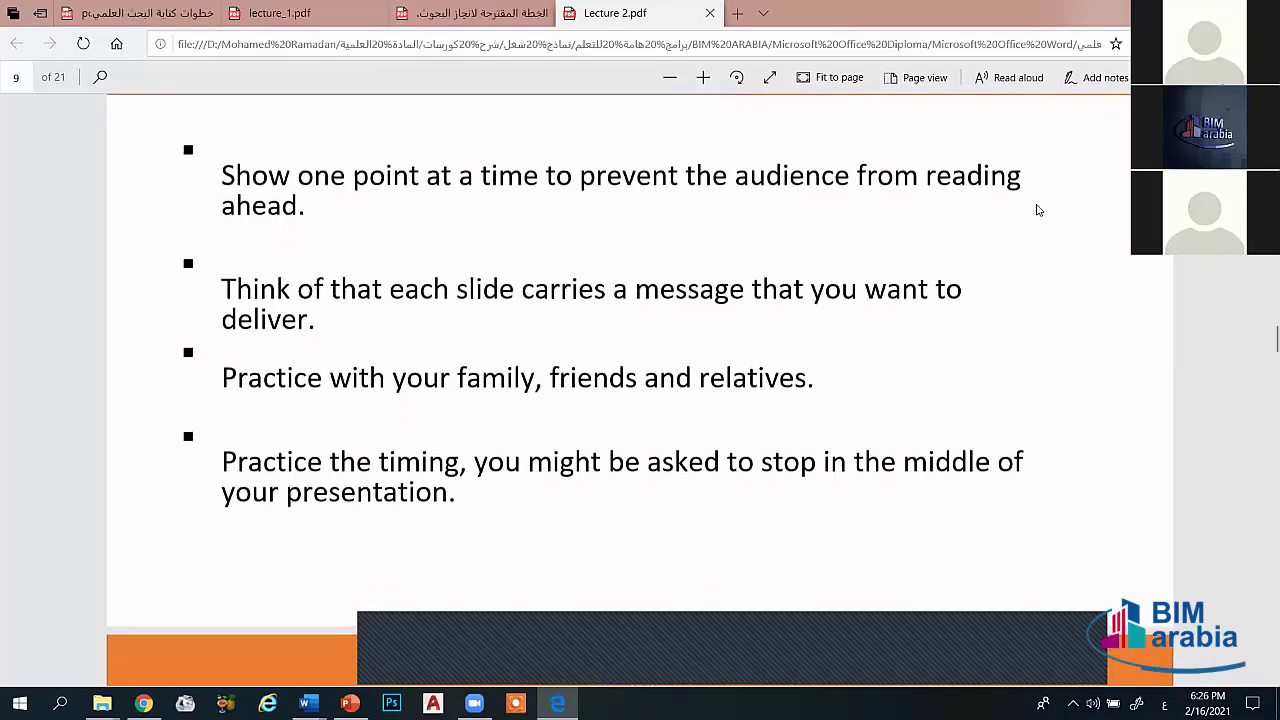
{"action": "scroll", "coordinate": [1038, 210], "scroll_direction": "down", "scroll_amount": 1}
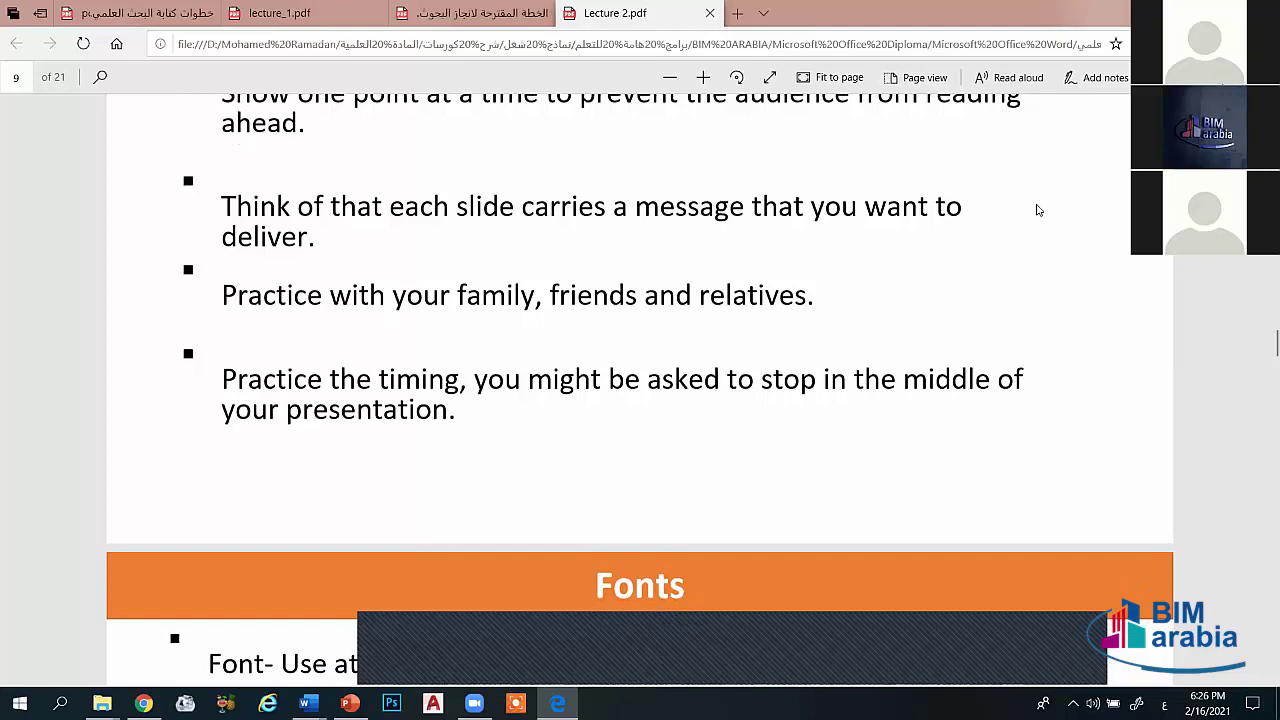
{"action": "scroll", "coordinate": [1038, 210], "scroll_direction": "down", "scroll_amount": 2}
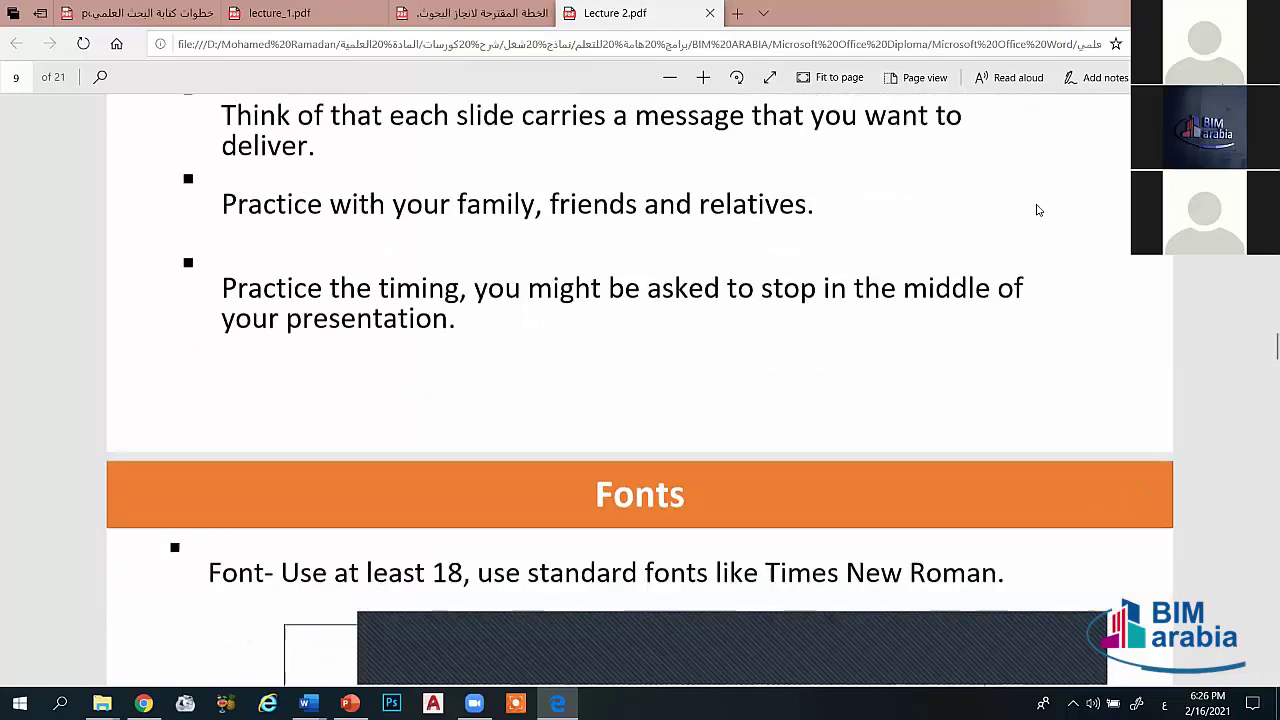
{"action": "scroll", "coordinate": [1038, 210], "scroll_direction": "down", "scroll_amount": 2}
{"action": "scroll", "coordinate": [1038, 210], "scroll_direction": "down", "scroll_amount": 1}
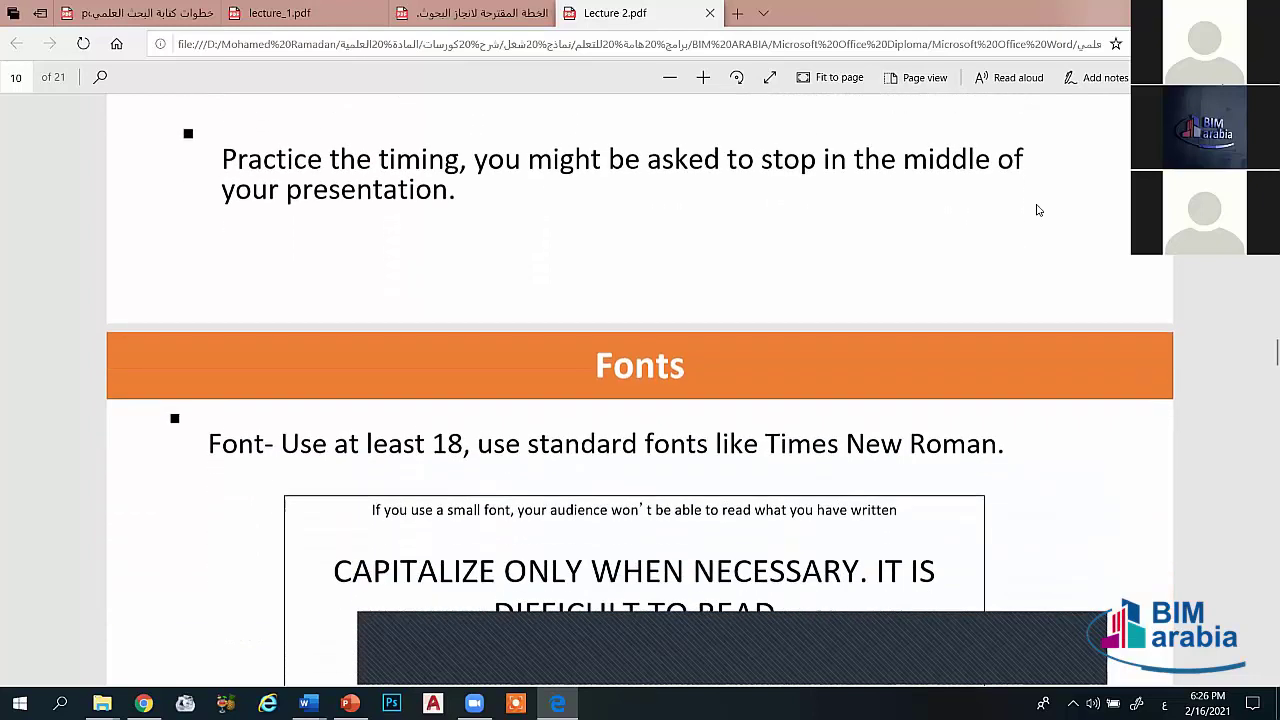
Step: Highlight 'Times New Roman' and the minimum size 18 on the Fonts slide, then deselect
{"action": "scroll", "coordinate": [1038, 210], "scroll_direction": "down", "scroll_amount": 1}
{"action": "scroll", "coordinate": [1038, 210], "scroll_direction": "down", "scroll_amount": 1}
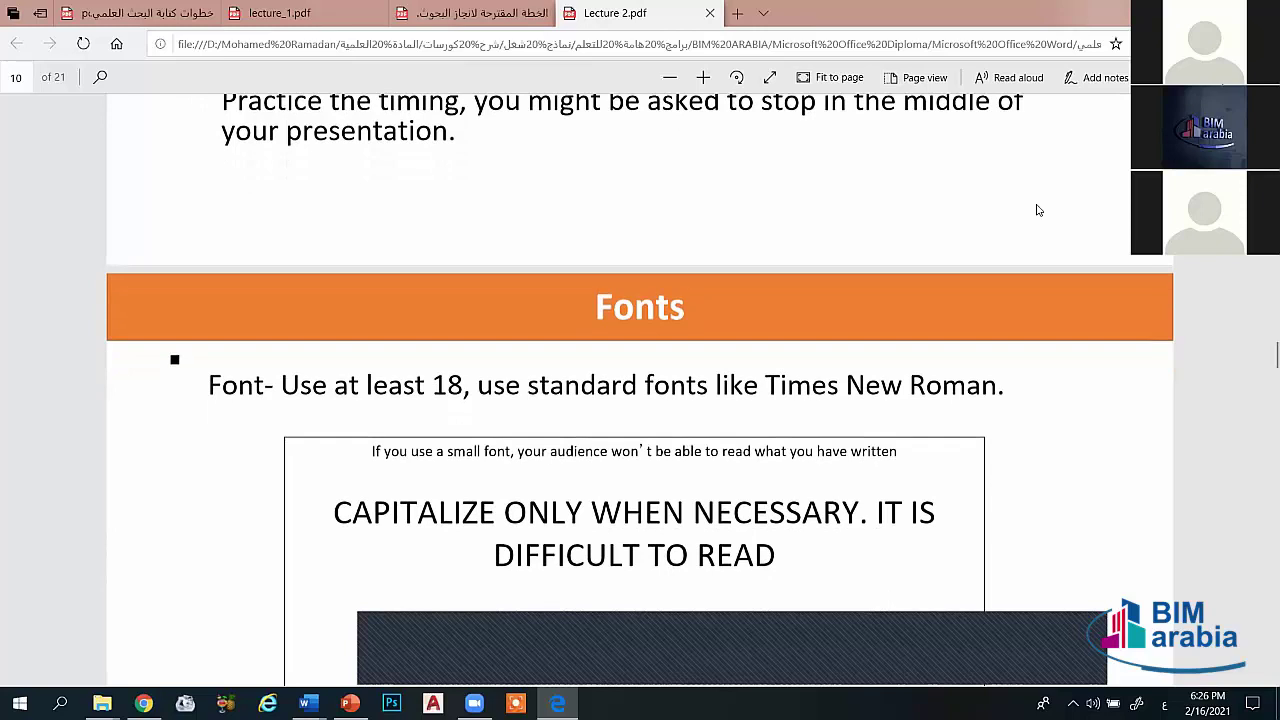
{"action": "scroll", "coordinate": [1038, 210], "scroll_direction": "down", "scroll_amount": 1}
{"action": "scroll", "coordinate": [1038, 210], "scroll_direction": "down", "scroll_amount": 1}
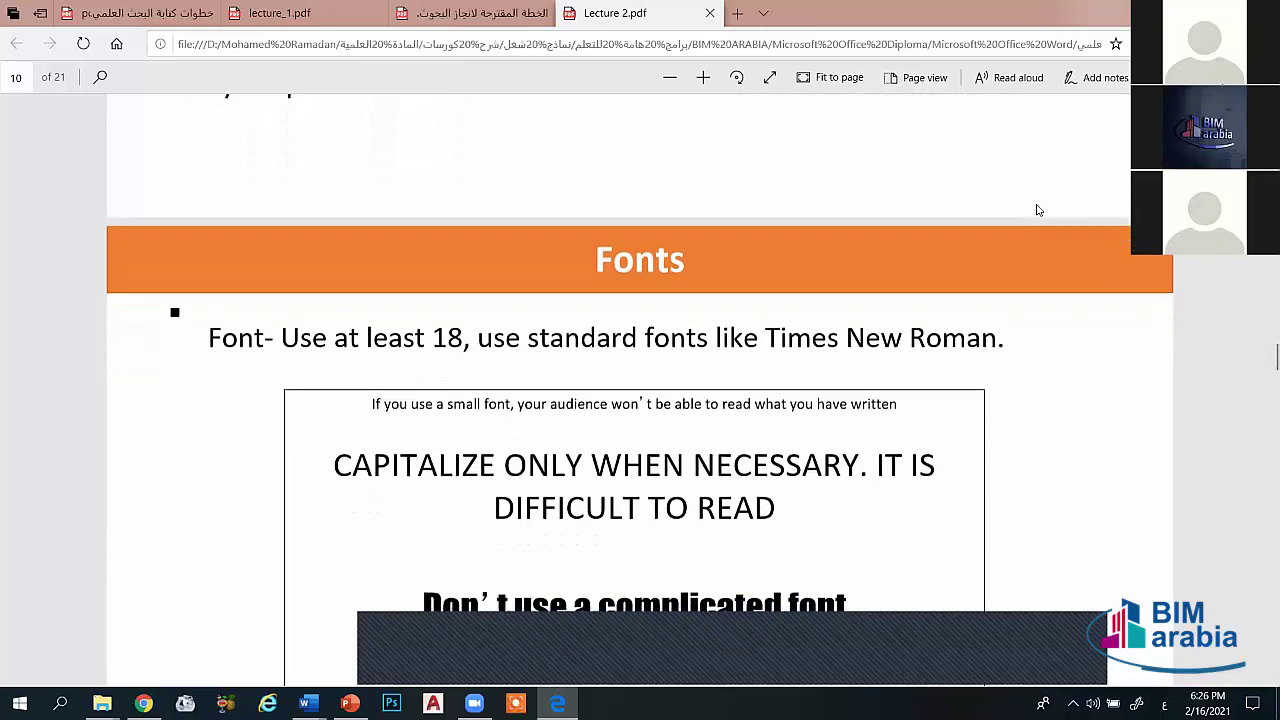
{"action": "scroll", "coordinate": [1036, 210], "scroll_direction": "down", "scroll_amount": 1}
{"action": "scroll", "coordinate": [1036, 210], "scroll_direction": "down", "scroll_amount": 1}
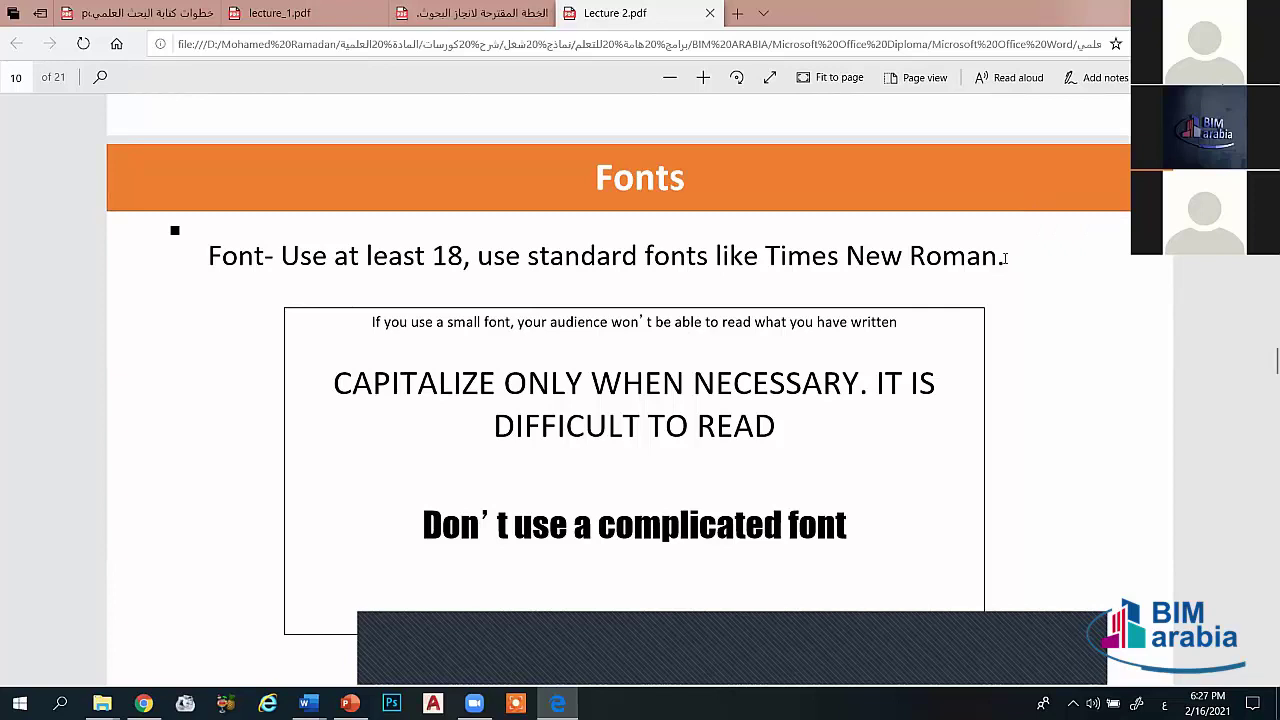
{"action": "left_click_drag", "start_coordinate": [1004, 257], "coordinate": [764, 257]}
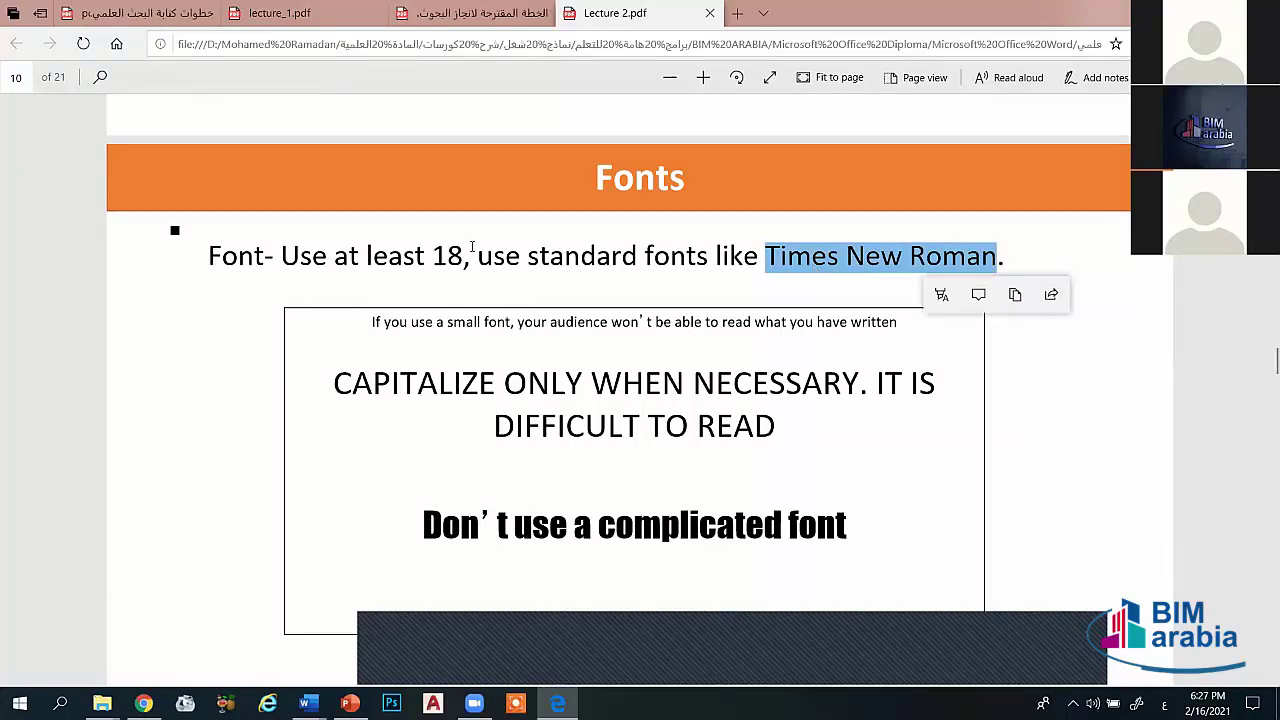
{"action": "left_click_drag", "start_coordinate": [429, 256], "coordinate": [463, 258]}
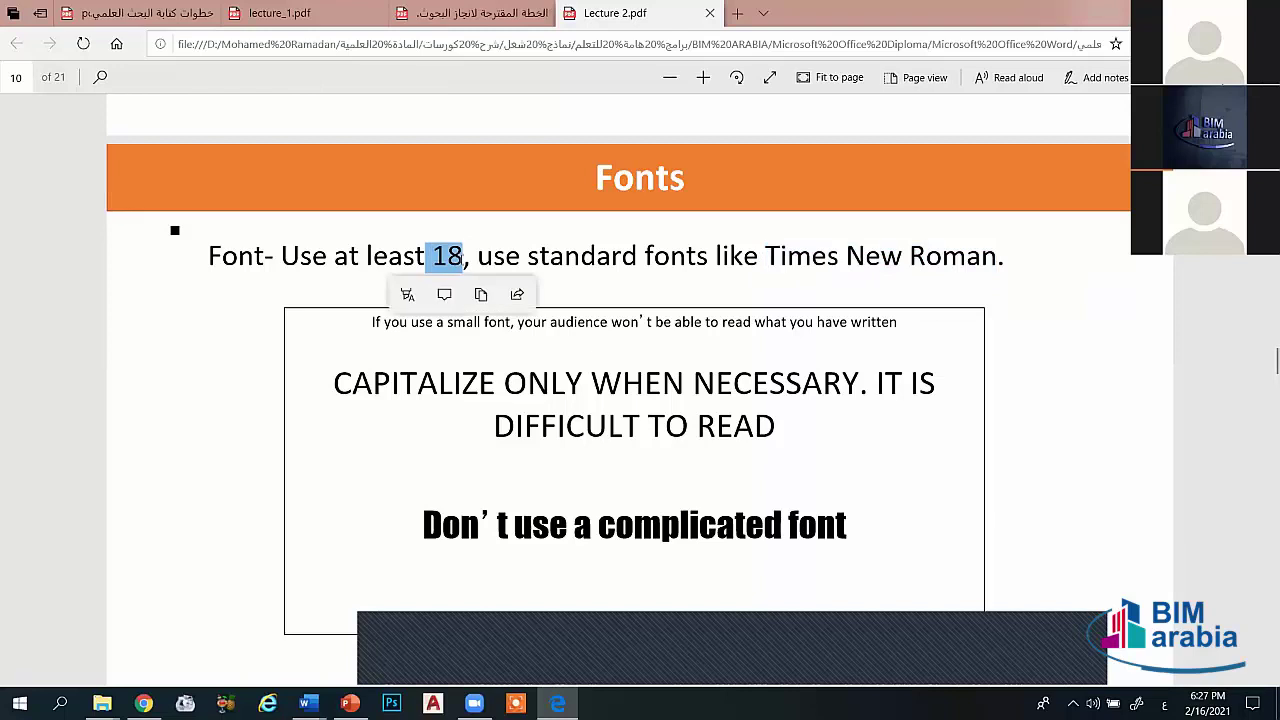
{"action": "left_click", "coordinate": [750, 428]}
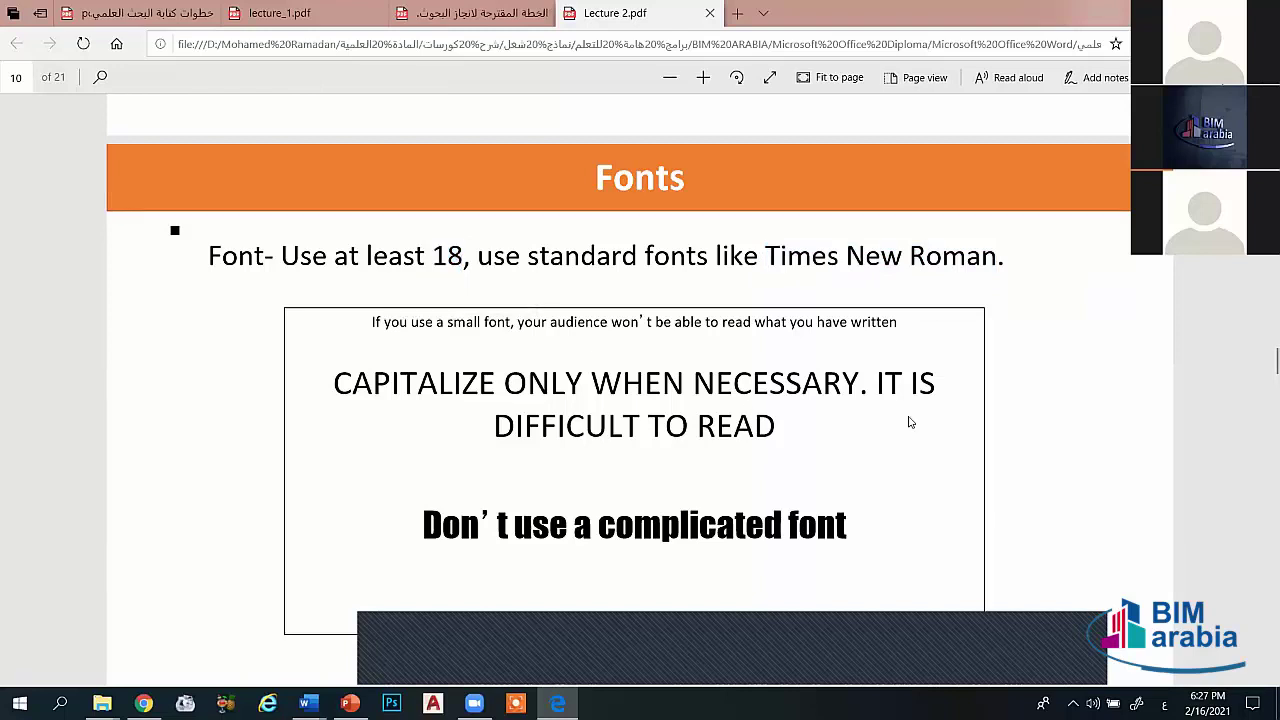
Step: Scroll down to page 11, the Color slide on low-contrast and decorative colours
{"action": "scroll", "coordinate": [909, 422], "scroll_direction": "down", "scroll_amount": 1}
{"action": "scroll", "coordinate": [909, 422], "scroll_direction": "down", "scroll_amount": 2}
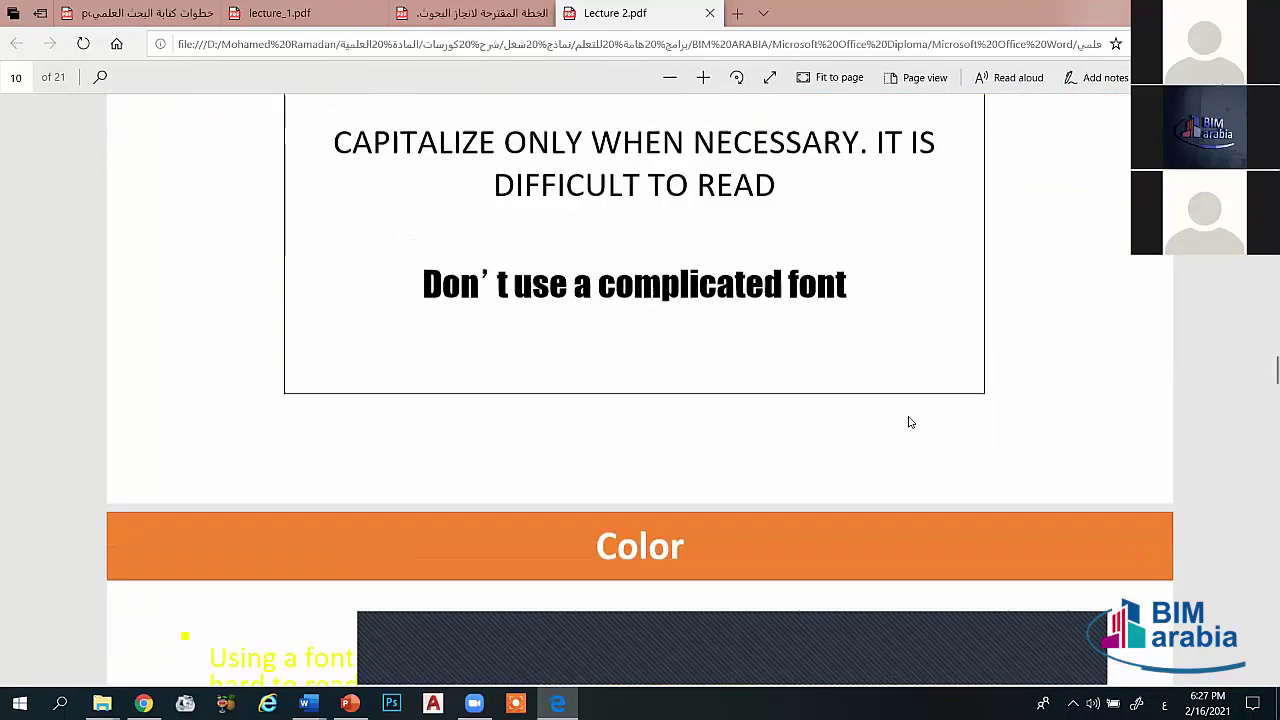
{"action": "scroll", "coordinate": [909, 420], "scroll_direction": "down", "scroll_amount": 2}
{"action": "scroll", "coordinate": [909, 420], "scroll_direction": "down", "scroll_amount": 1}
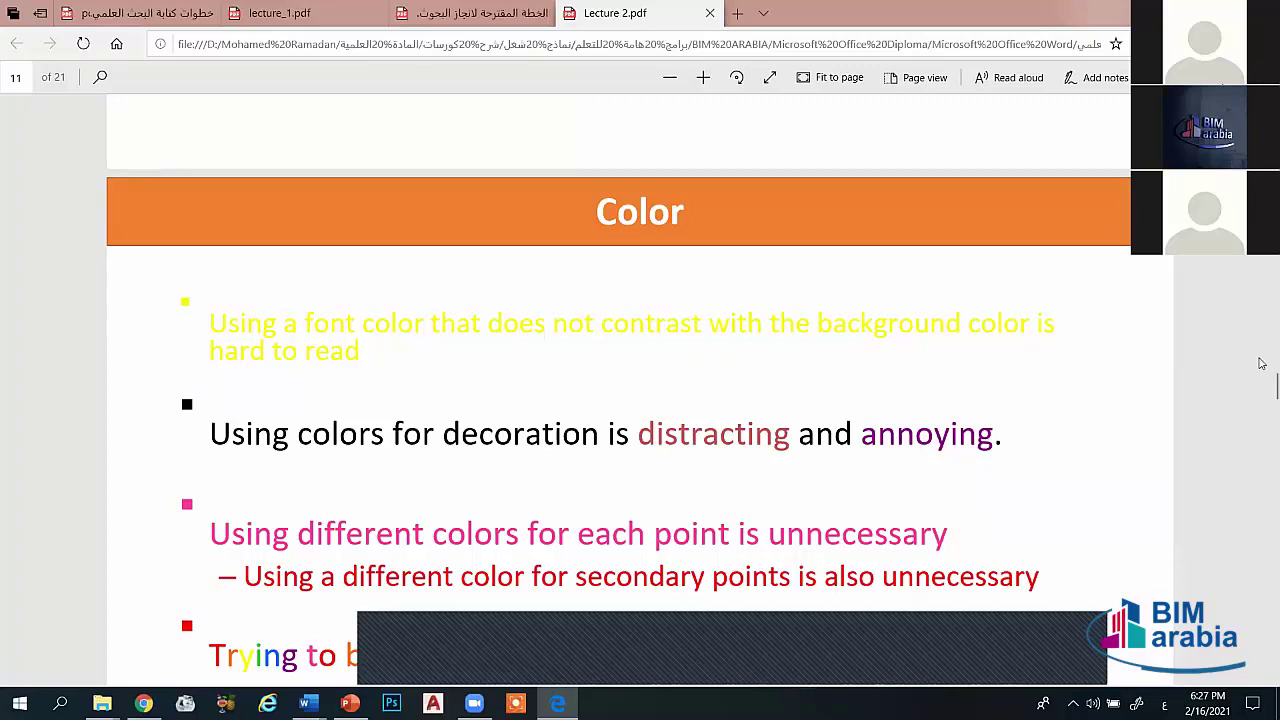
Step: Highlight the rainbow-coloured bullet and the multicoloured word 'creative' on the Color slide
{"action": "scroll", "coordinate": [1261, 380], "scroll_direction": "down", "scroll_amount": 3}
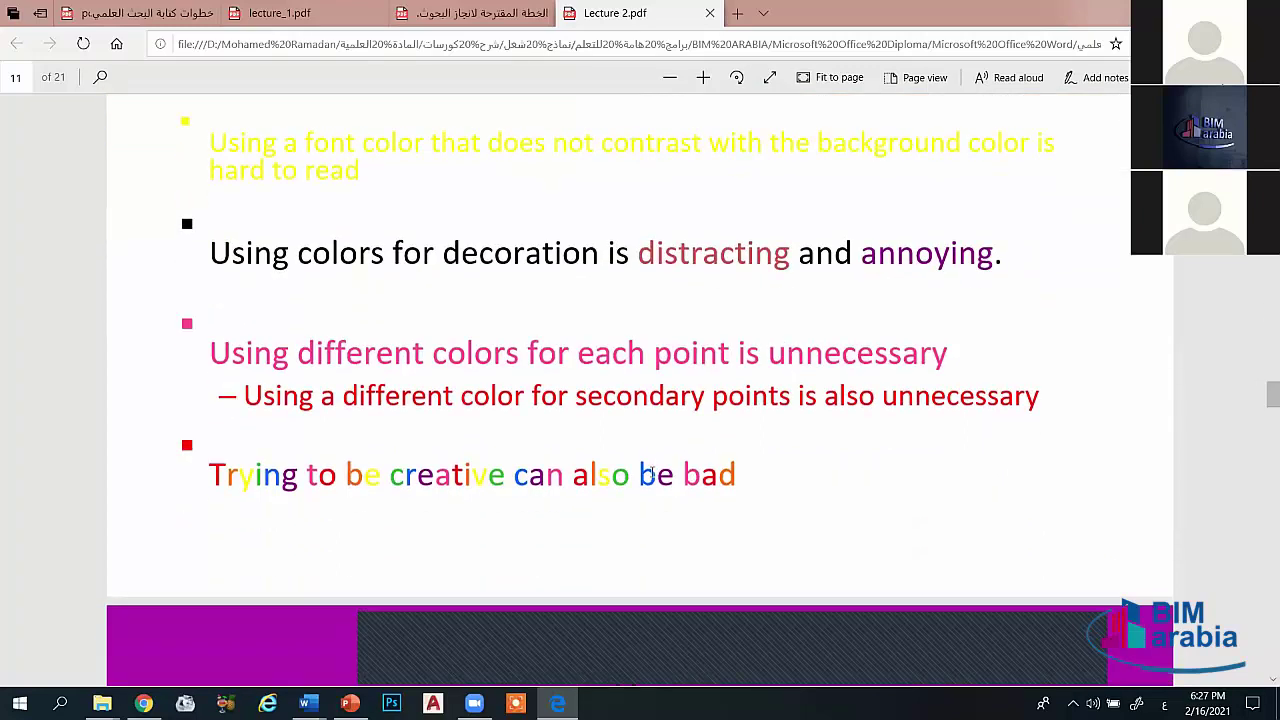
{"action": "left_click_drag", "start_coordinate": [600, 476], "coordinate": [277, 476]}
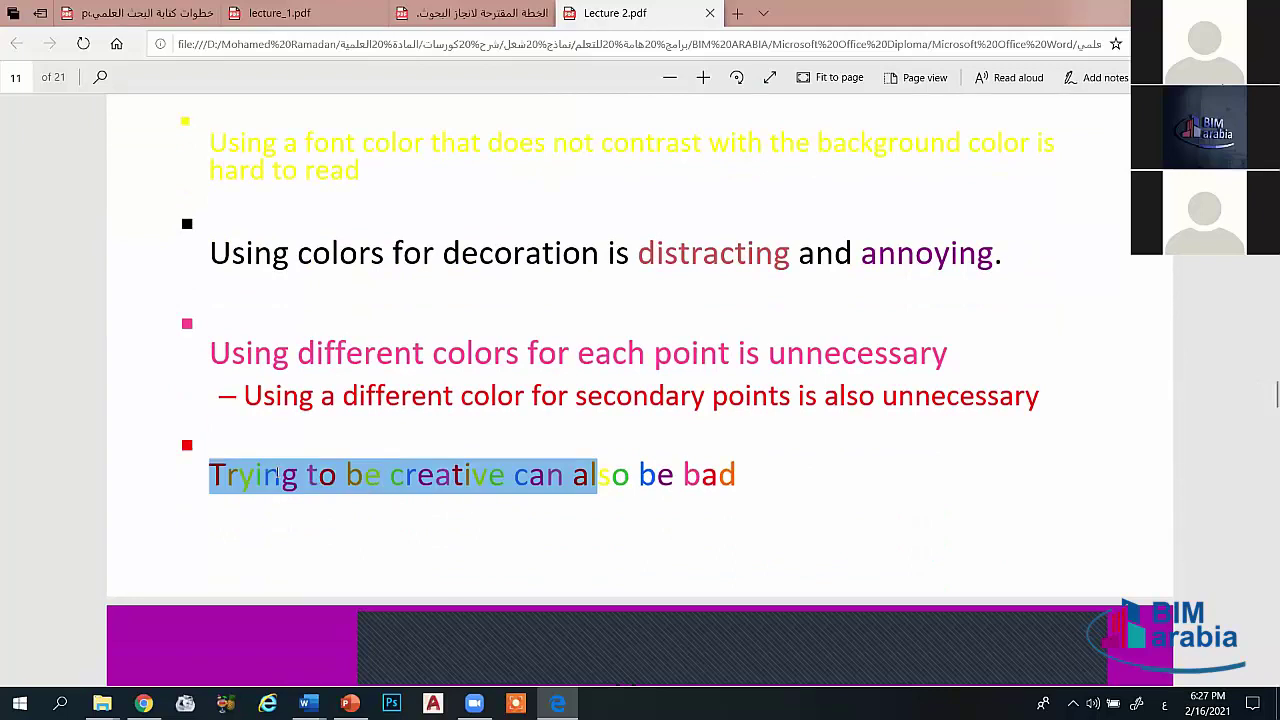
{"action": "left_click_drag", "start_coordinate": [593, 504], "coordinate": [623, 511]}
{"action": "left_click_drag", "start_coordinate": [518, 500], "coordinate": [740, 480]}
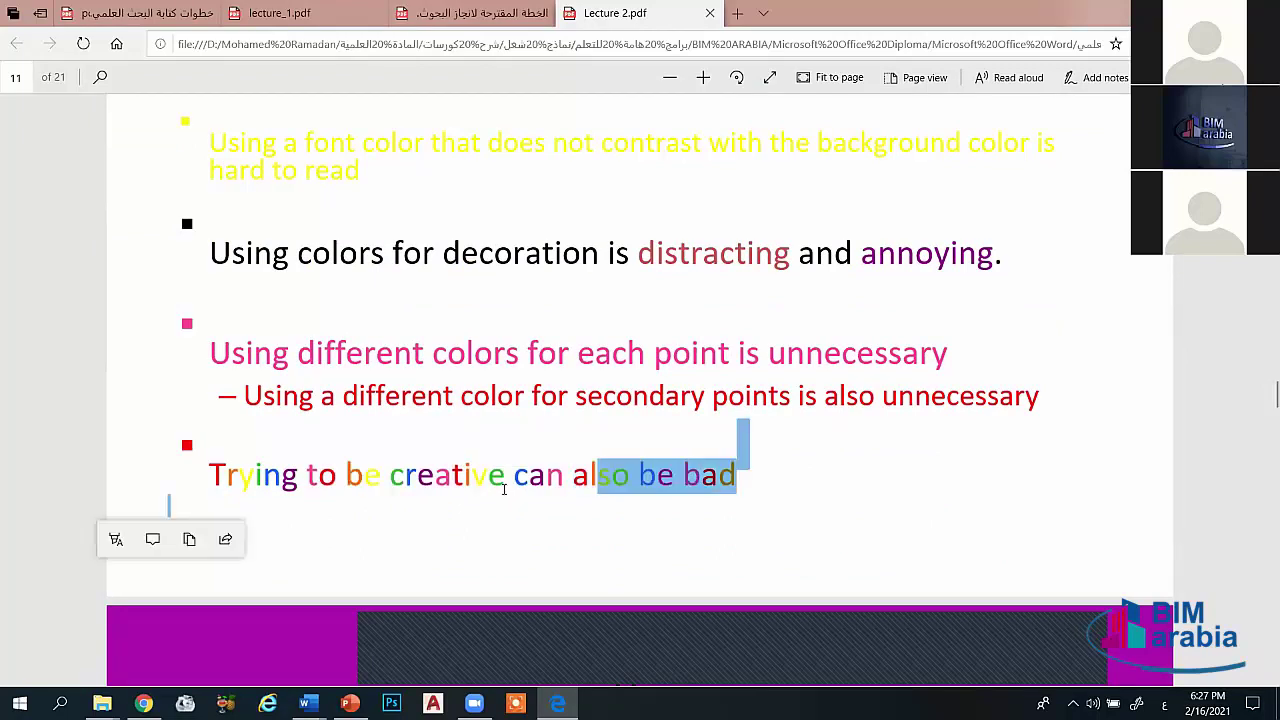
{"action": "left_click_drag", "start_coordinate": [488, 477], "coordinate": [400, 478]}
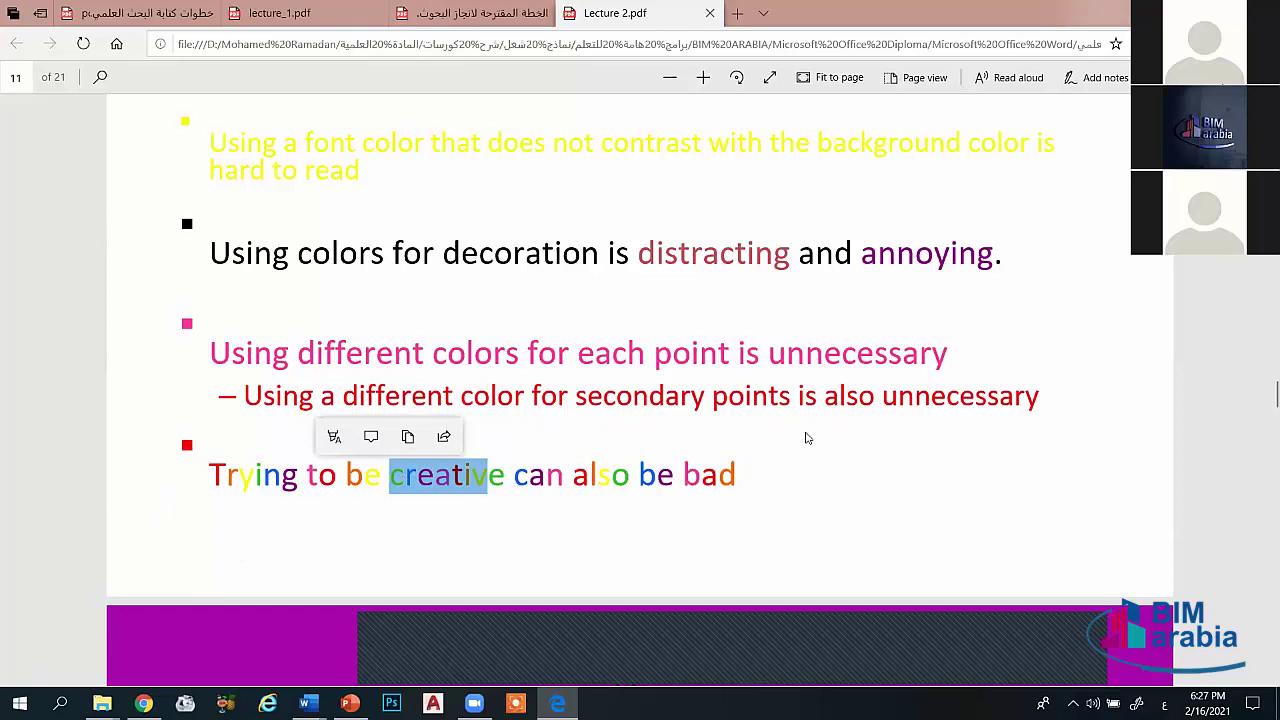
{"action": "left_click", "coordinate": [507, 476]}
{"action": "left_click_drag", "start_coordinate": [495, 477], "coordinate": [420, 486]}
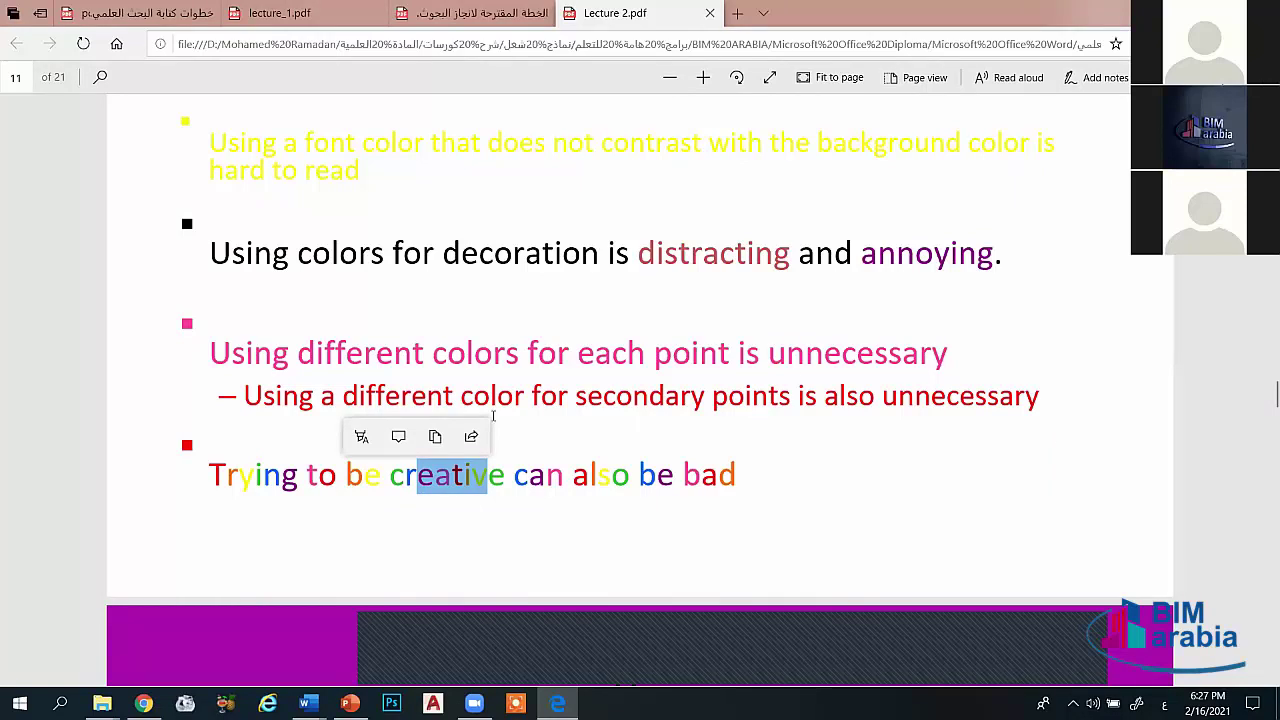
{"action": "left_click", "coordinate": [978, 494]}
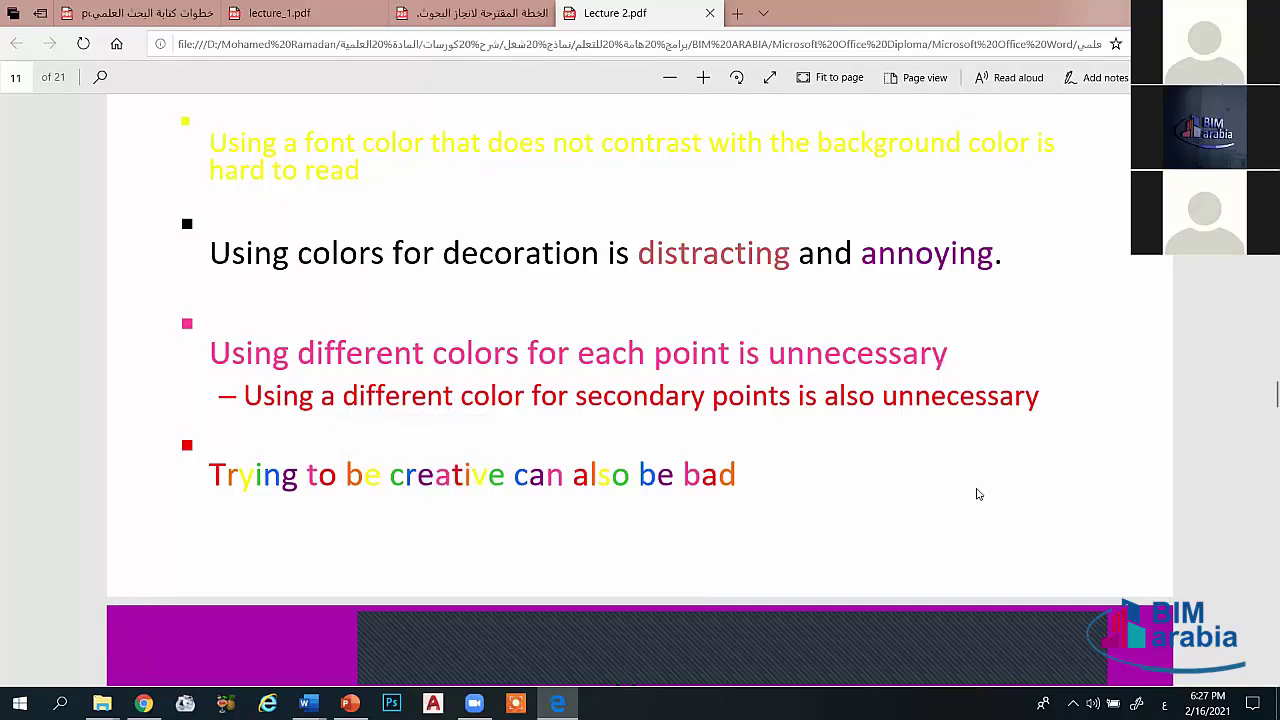
Step: Move to the Background slide and highlight its title and first bullet
{"action": "scroll", "coordinate": [978, 494], "scroll_direction": "down", "scroll_amount": 1}
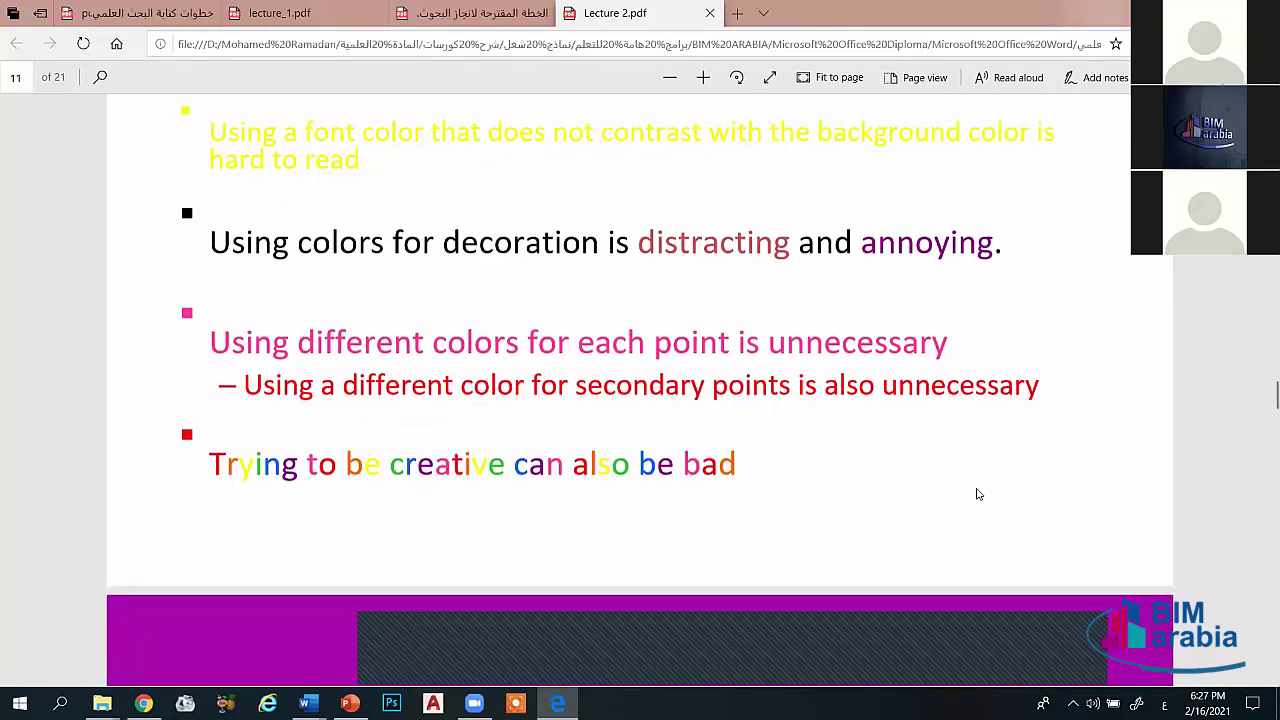
{"action": "scroll", "coordinate": [978, 494], "scroll_direction": "down", "scroll_amount": 1}
{"action": "scroll", "coordinate": [978, 494], "scroll_direction": "down", "scroll_amount": 1}
{"action": "scroll", "coordinate": [978, 494], "scroll_direction": "down", "scroll_amount": 2}
{"action": "scroll", "coordinate": [978, 494], "scroll_direction": "down", "scroll_amount": 1}
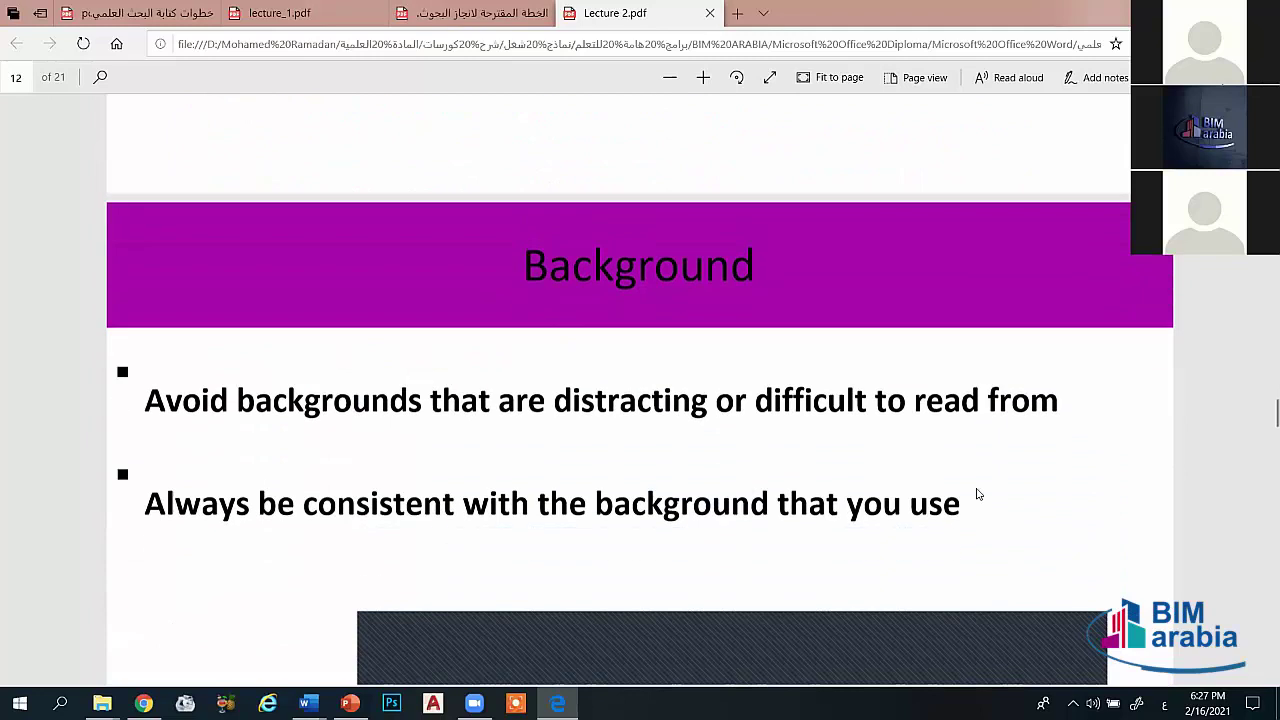
{"action": "scroll", "coordinate": [978, 494], "scroll_direction": "down", "scroll_amount": 1}
{"action": "scroll", "coordinate": [978, 494], "scroll_direction": "down", "scroll_amount": 1}
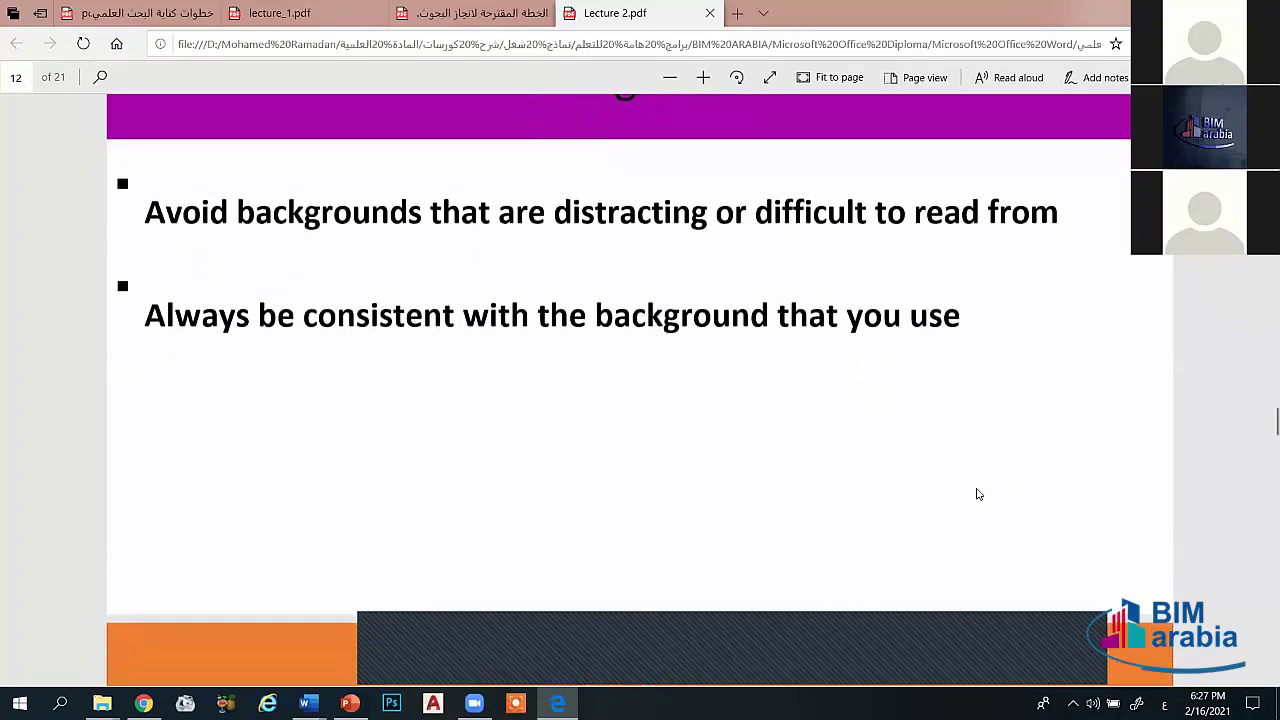
{"action": "scroll", "coordinate": [978, 494], "scroll_direction": "up", "scroll_amount": 1}
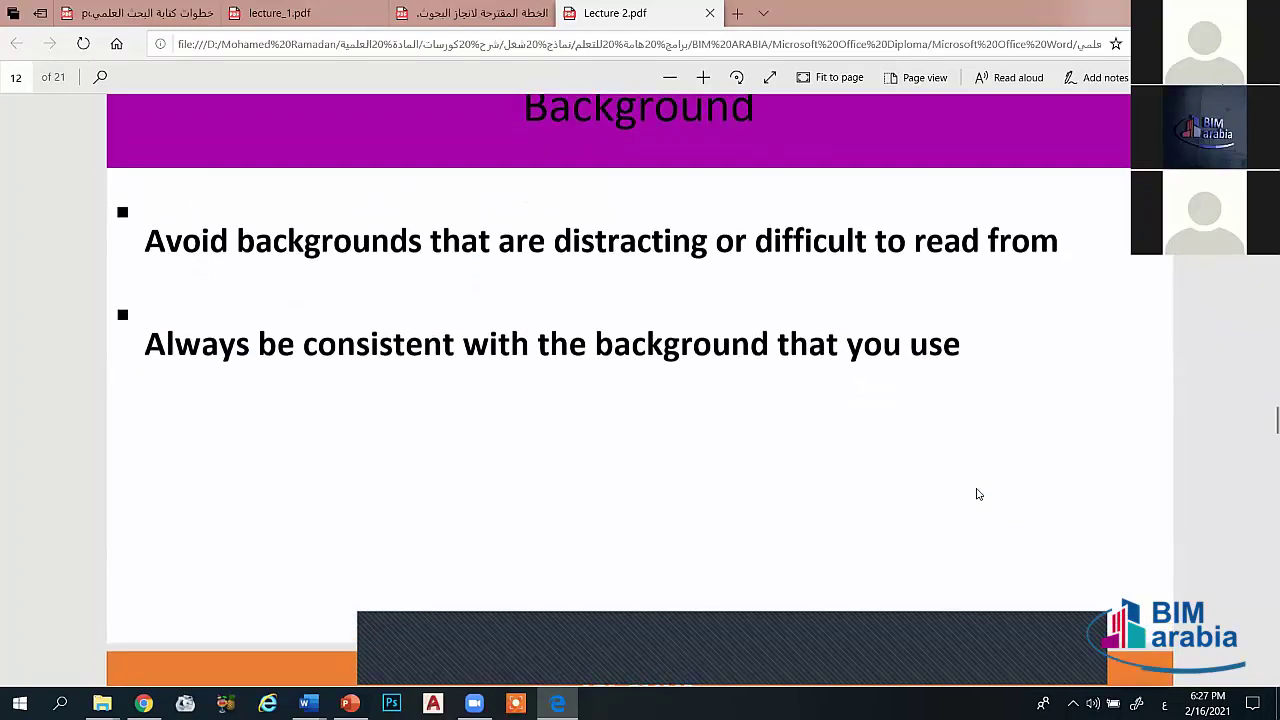
{"action": "scroll", "coordinate": [978, 494], "scroll_direction": "up", "scroll_amount": 1}
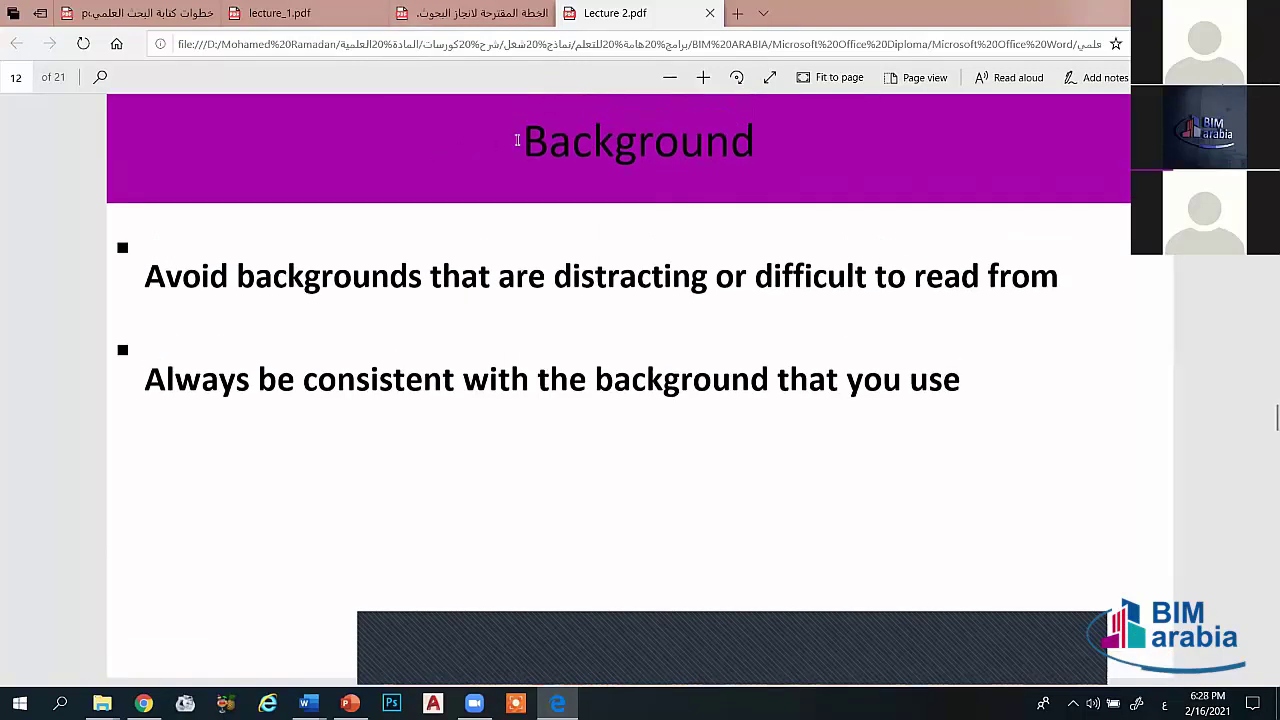
{"action": "left_click_drag", "start_coordinate": [527, 140], "coordinate": [572, 148]}
{"action": "left_click_drag", "start_coordinate": [710, 276], "coordinate": [118, 276]}
{"action": "left_click", "coordinate": [564, 321]}
Step: Scroll down to page 13, the Graphs slide on titles and readable axes
{"action": "scroll", "coordinate": [758, 414], "scroll_direction": "down", "scroll_amount": 3}
{"action": "scroll", "coordinate": [758, 416], "scroll_direction": "down", "scroll_amount": 1}
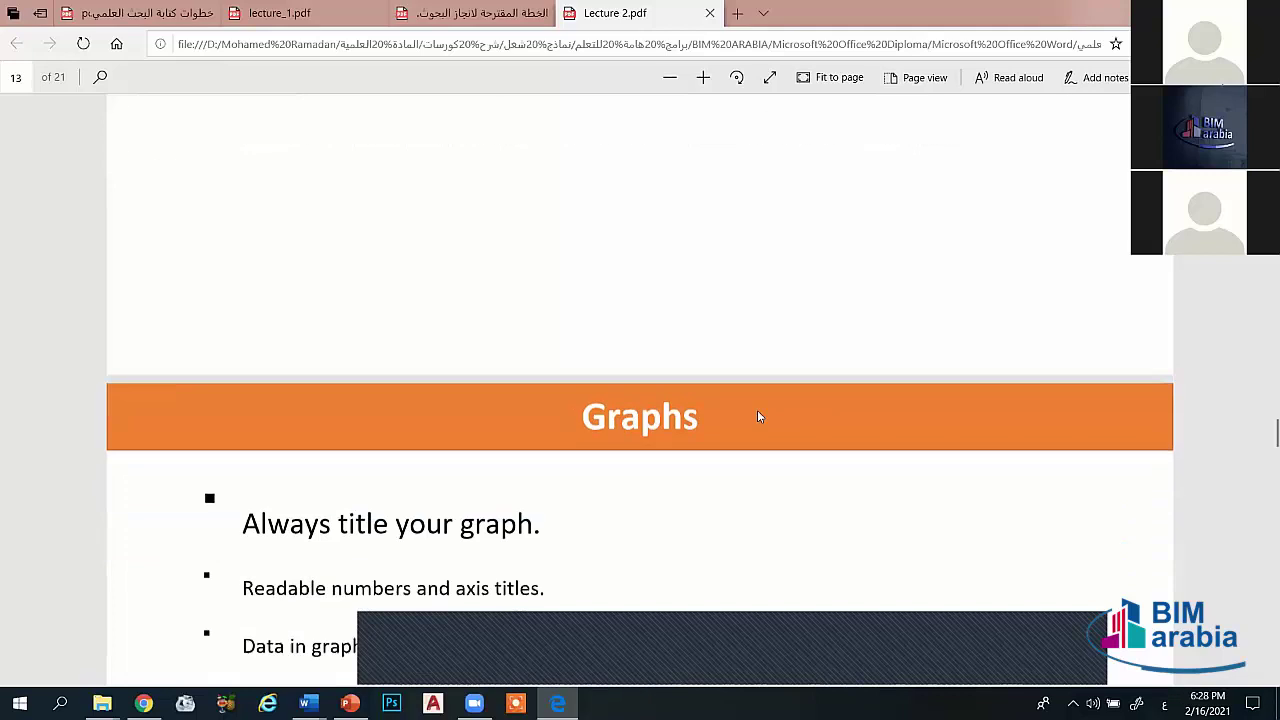
{"action": "scroll", "coordinate": [758, 416], "scroll_direction": "down", "scroll_amount": 1}
{"action": "scroll", "coordinate": [758, 416], "scroll_direction": "down", "scroll_amount": 1}
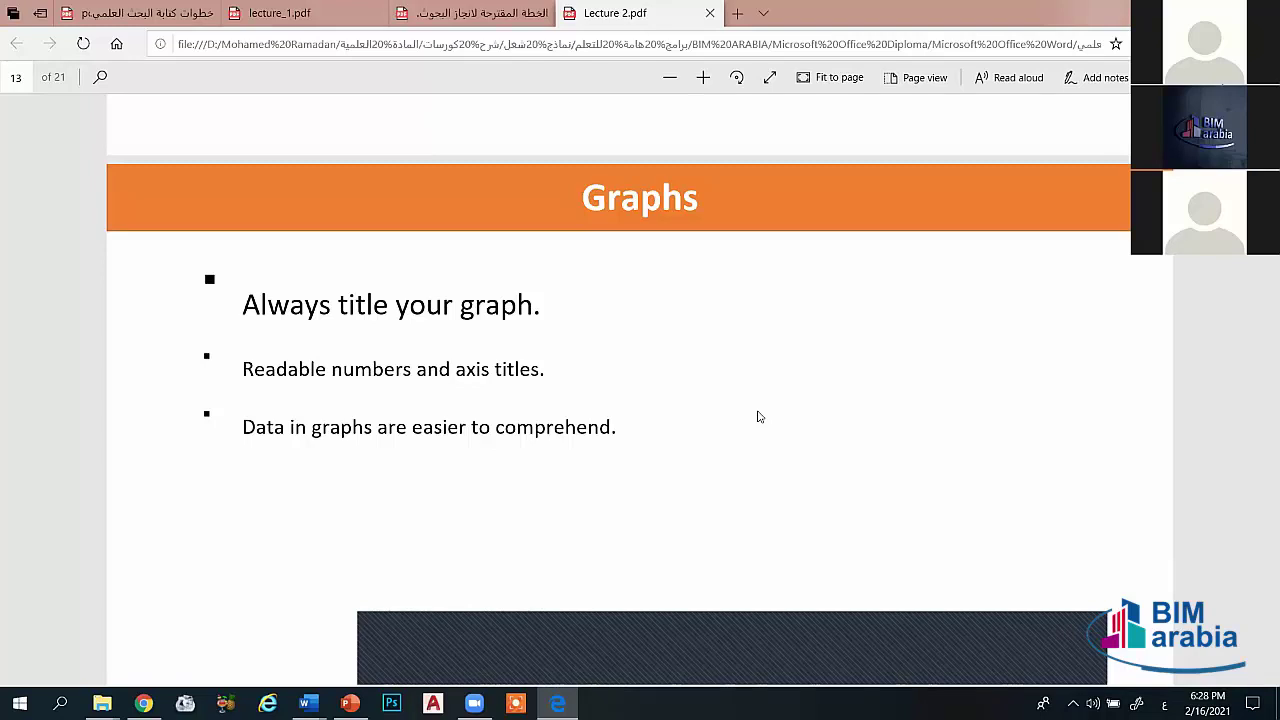
Step: Apply the plain white Office theme and insert a 100% stacked column chart of sample data
{"action": "left_click", "coordinate": [350, 703]}
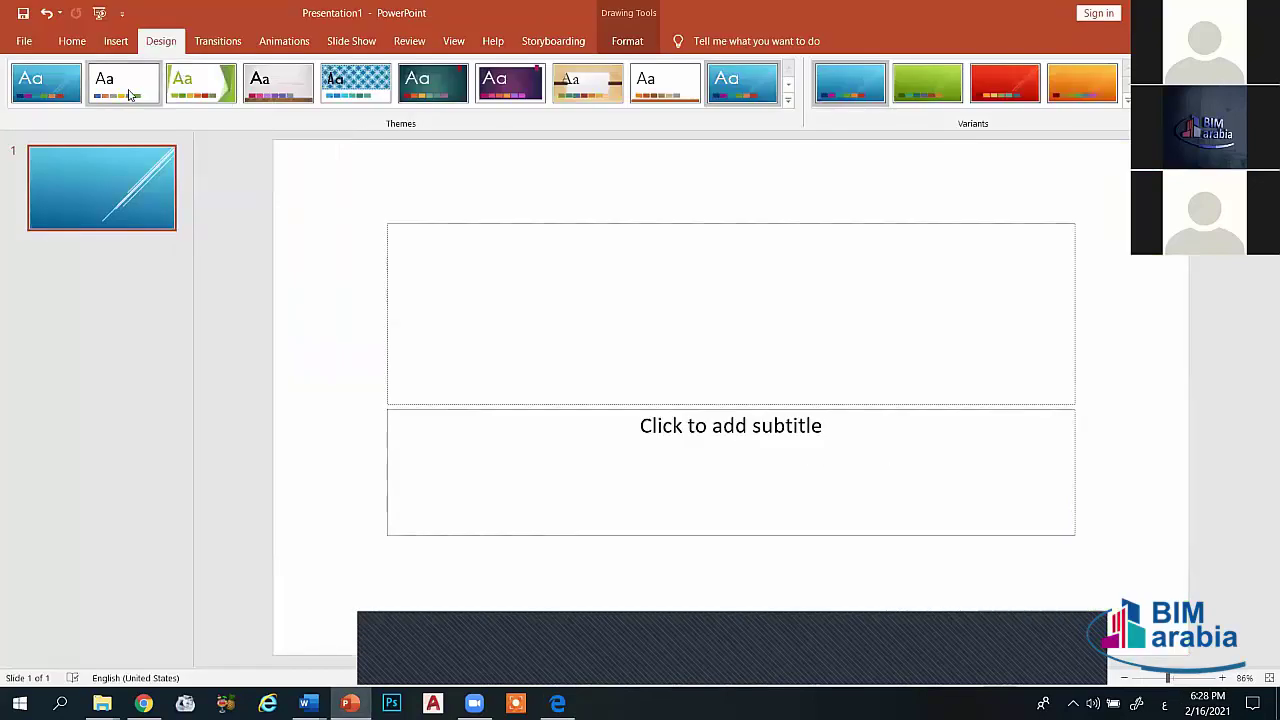
{"action": "left_click", "coordinate": [128, 90]}
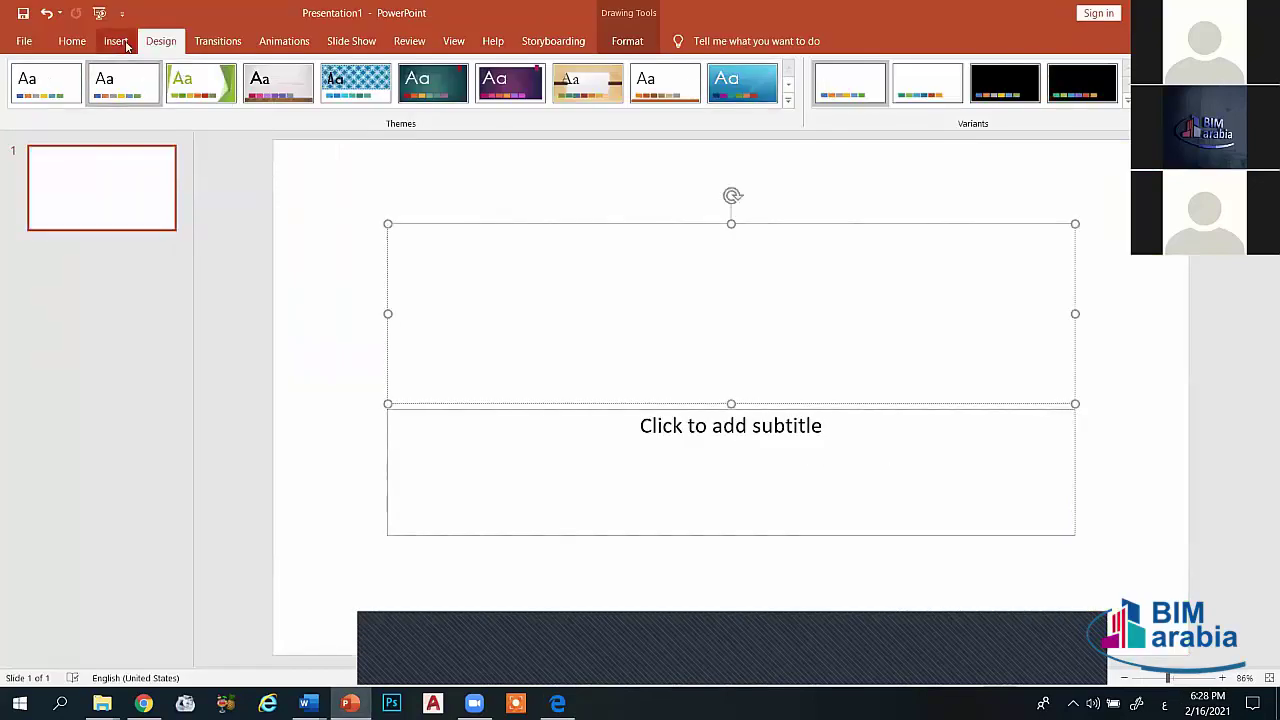
{"action": "left_click", "coordinate": [117, 41]}
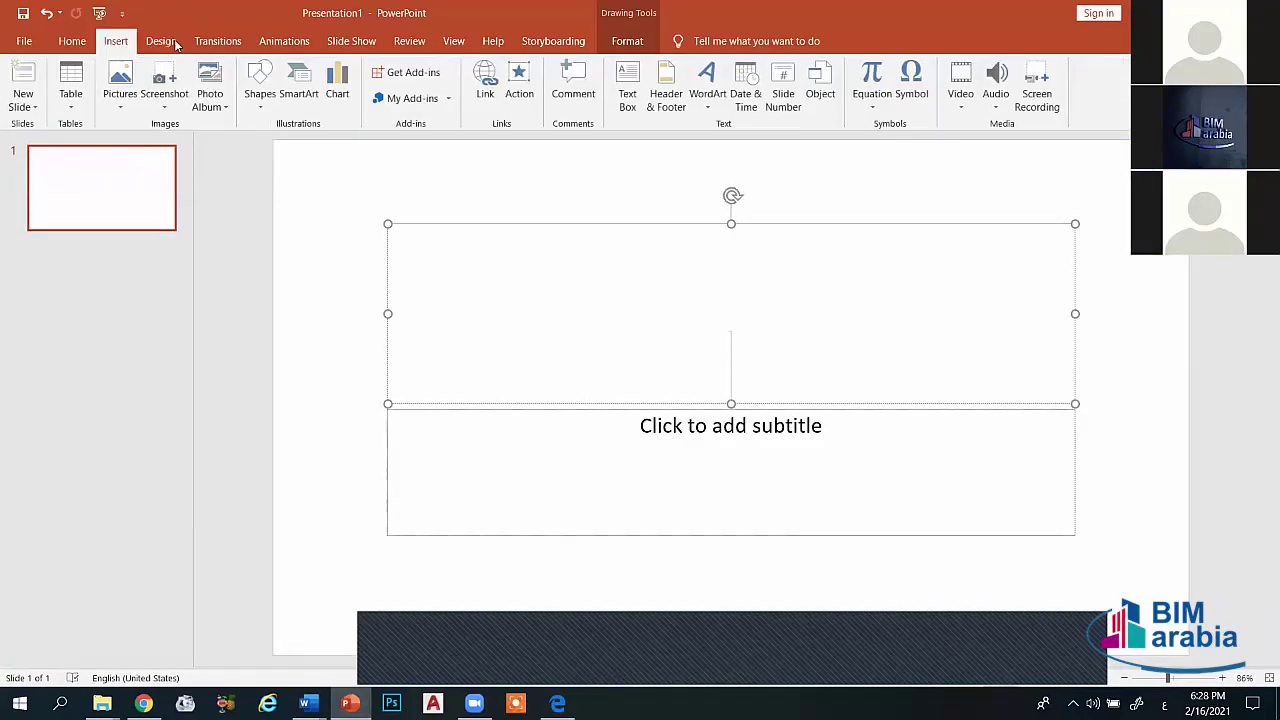
{"action": "left_click", "coordinate": [335, 98]}
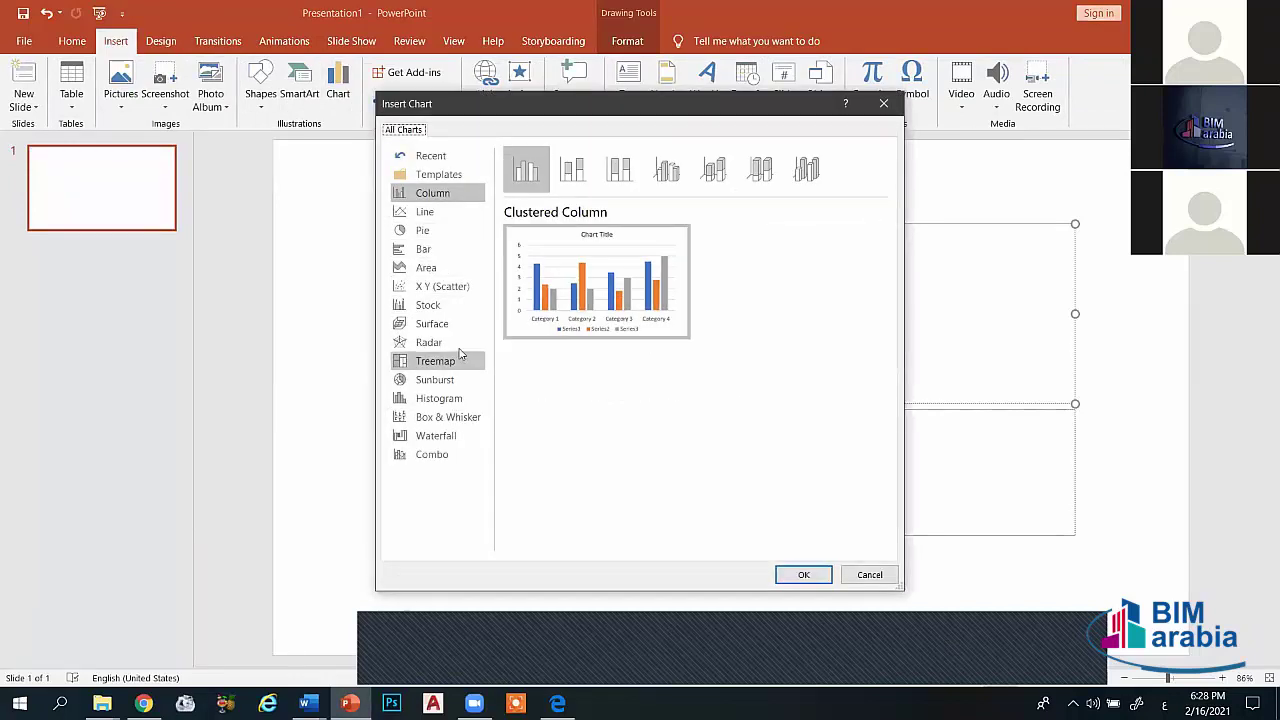
{"action": "left_click", "coordinate": [628, 160]}
{"action": "left_click", "coordinate": [803, 574]}
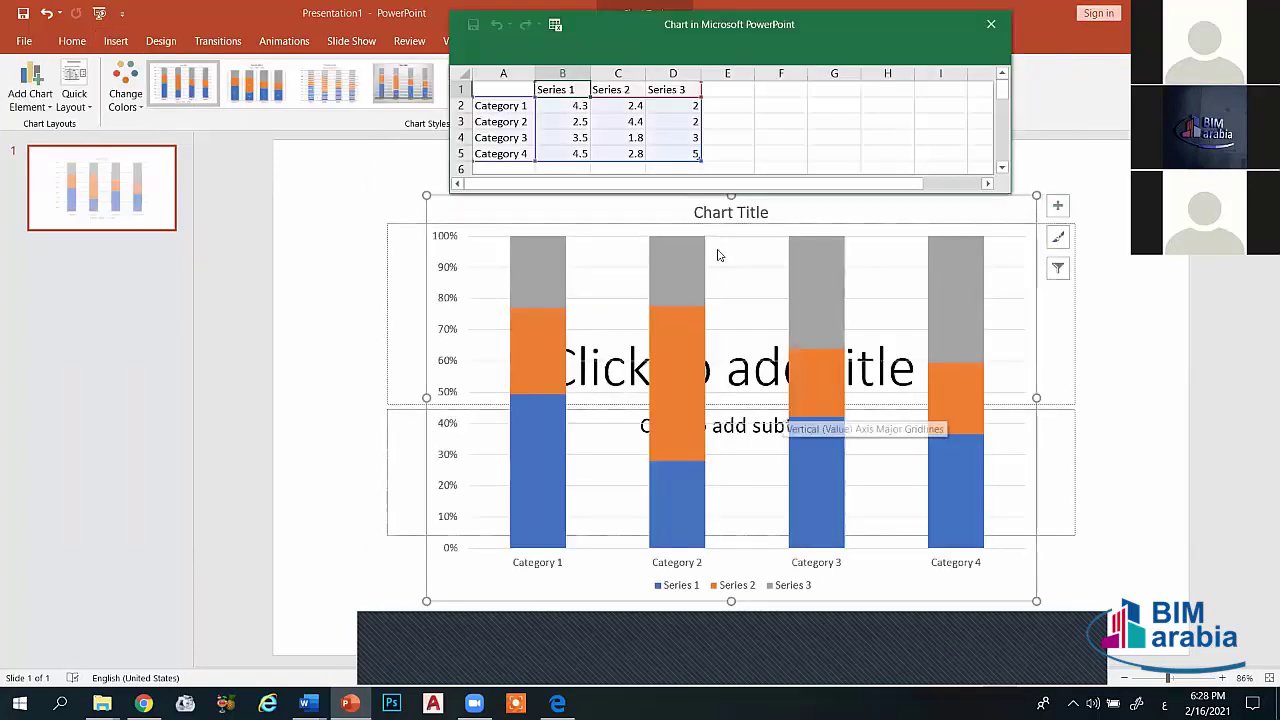
{"action": "left_click", "coordinate": [991, 23]}
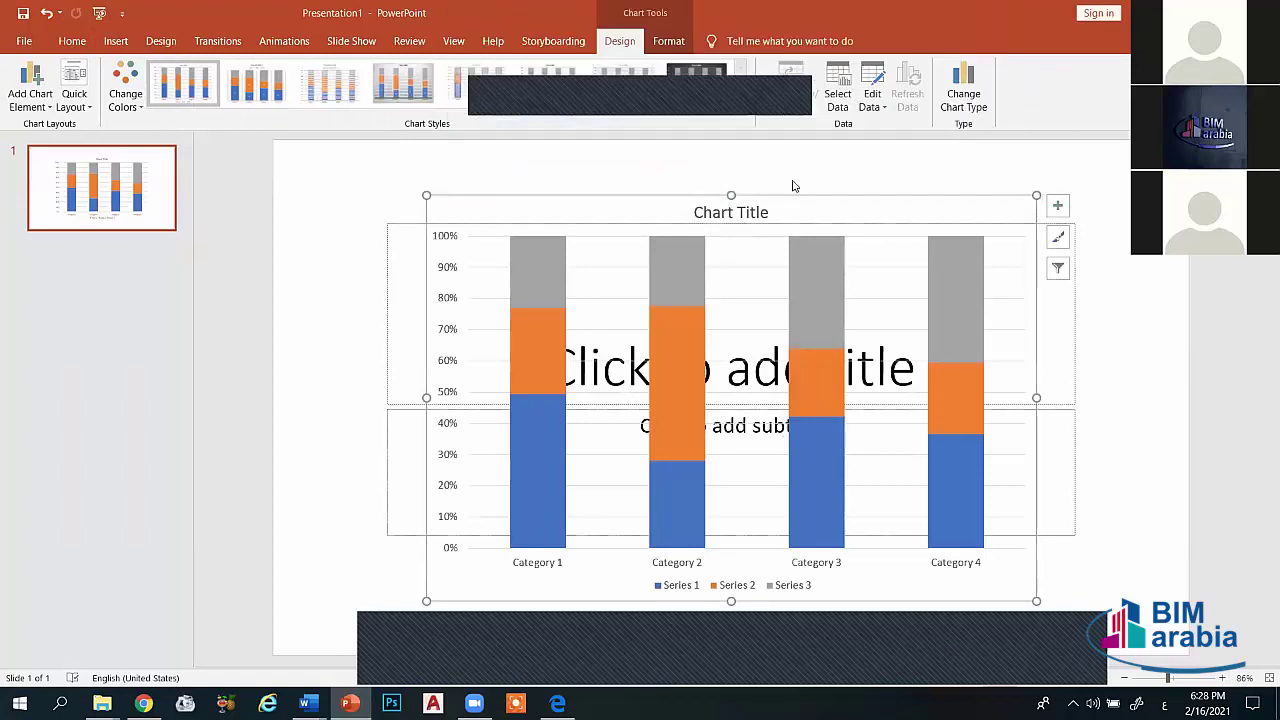
Step: Select the Chart Title and open, then close, its formatting options
{"action": "left_click", "coordinate": [749, 212]}
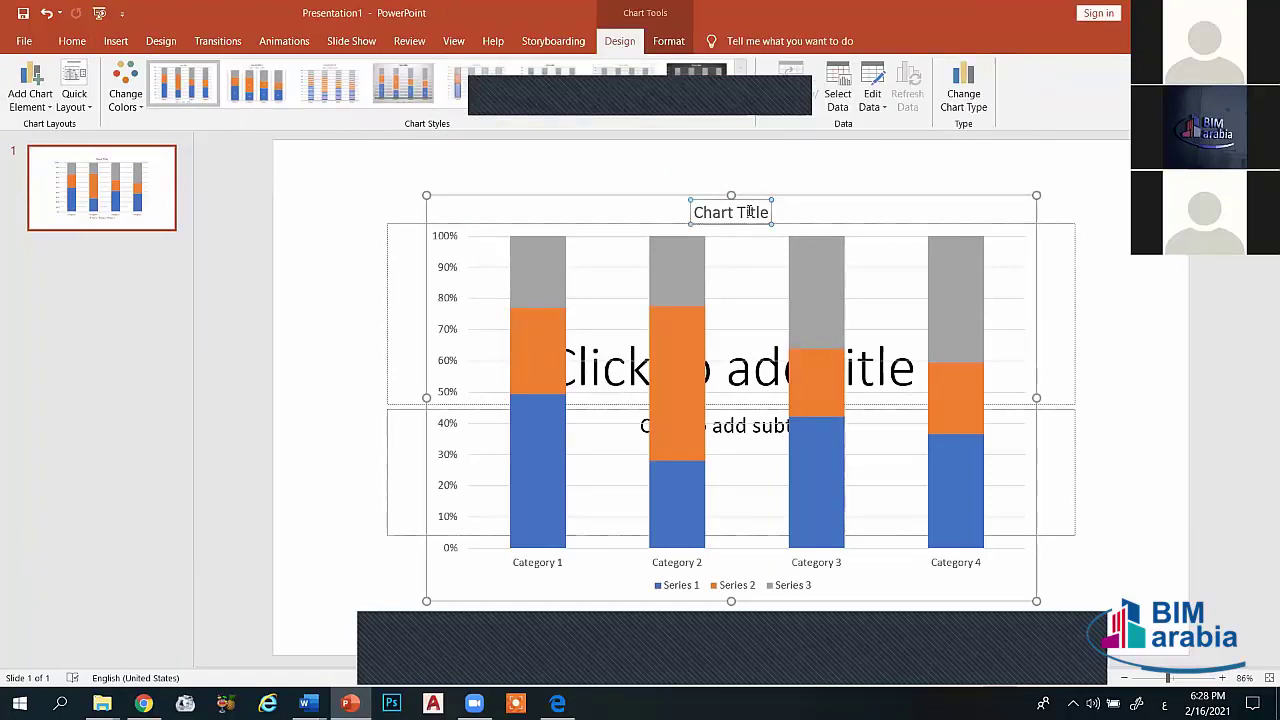
{"action": "double_click", "coordinate": [749, 212]}
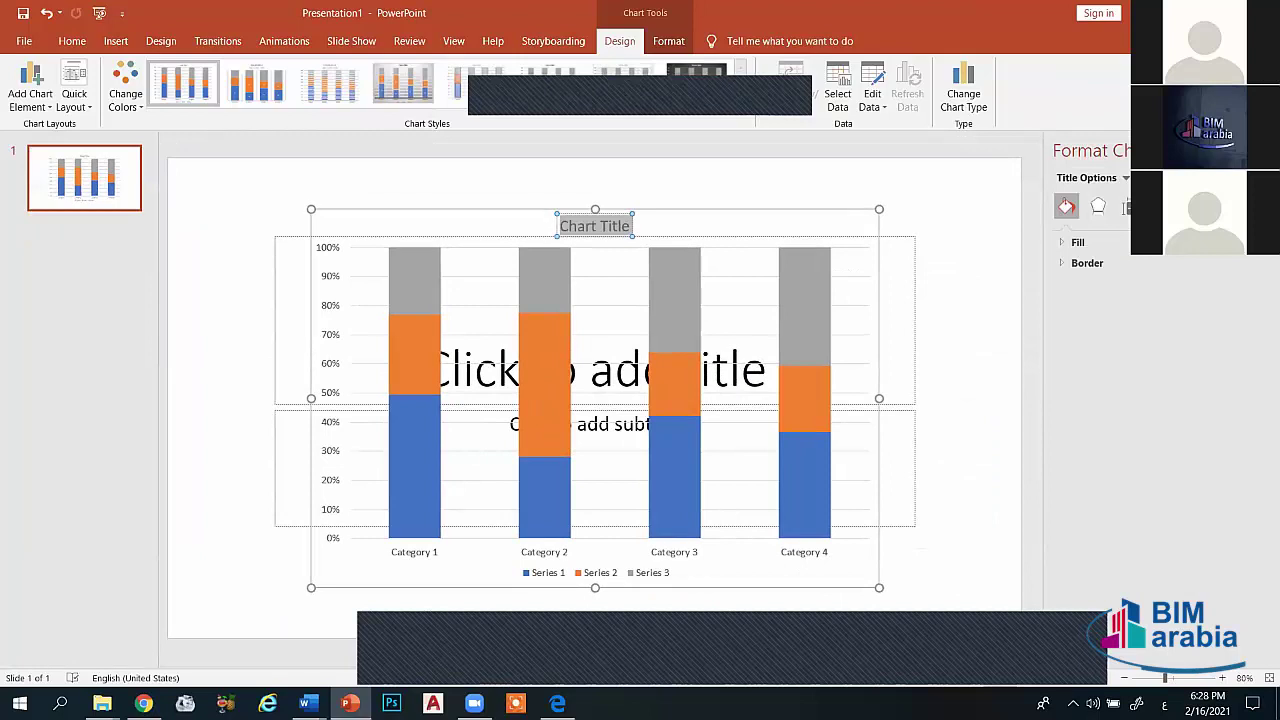
{"action": "left_click", "coordinate": [1265, 150]}
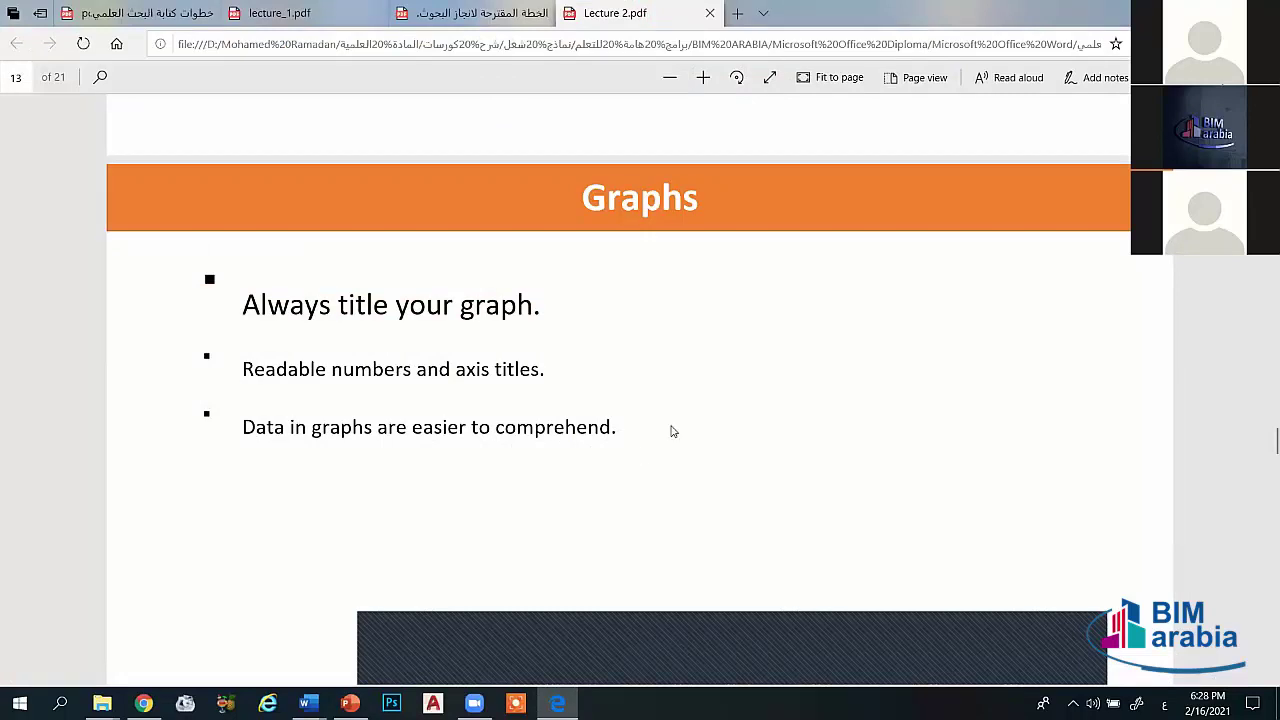
Step: Scroll from page 13 through the good and bad graph examples to page 16
{"action": "scroll", "coordinate": [710, 459], "scroll_direction": "down", "scroll_amount": 3}
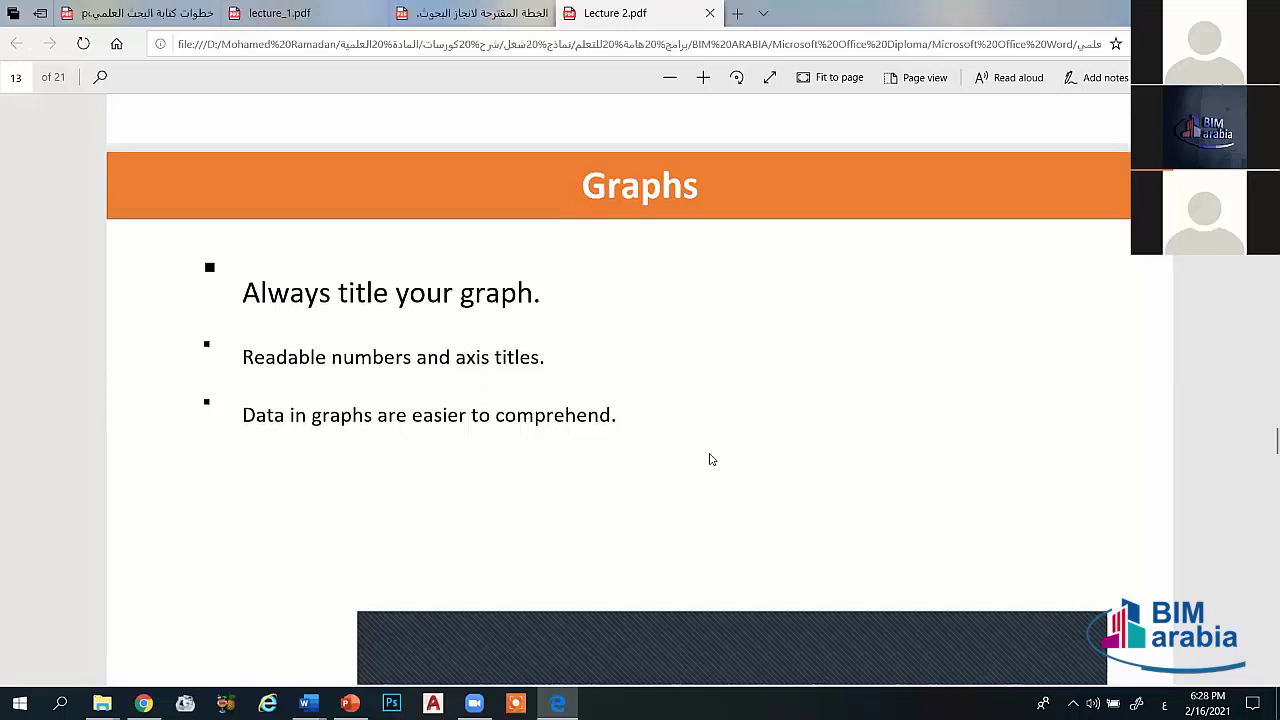
{"action": "scroll", "coordinate": [710, 459], "scroll_direction": "down", "scroll_amount": 1}
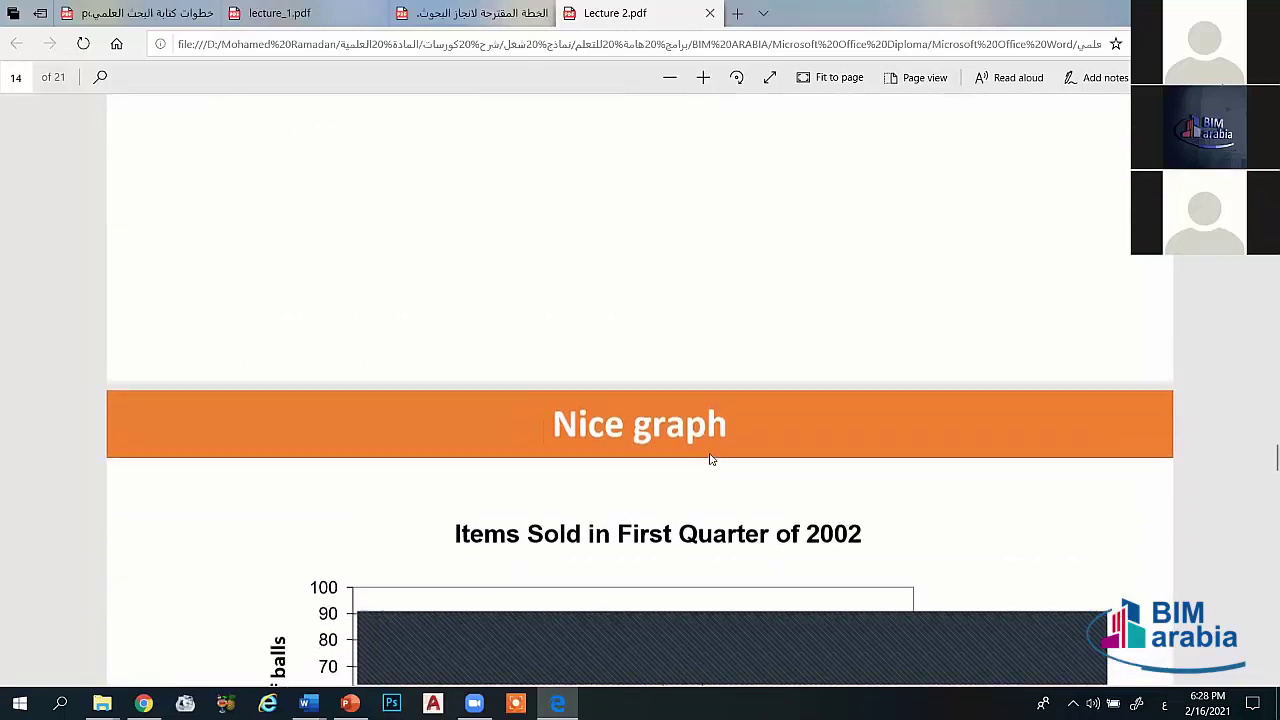
{"action": "scroll", "coordinate": [710, 459], "scroll_direction": "down", "scroll_amount": 1}
{"action": "scroll", "coordinate": [710, 459], "scroll_direction": "down", "scroll_amount": 1}
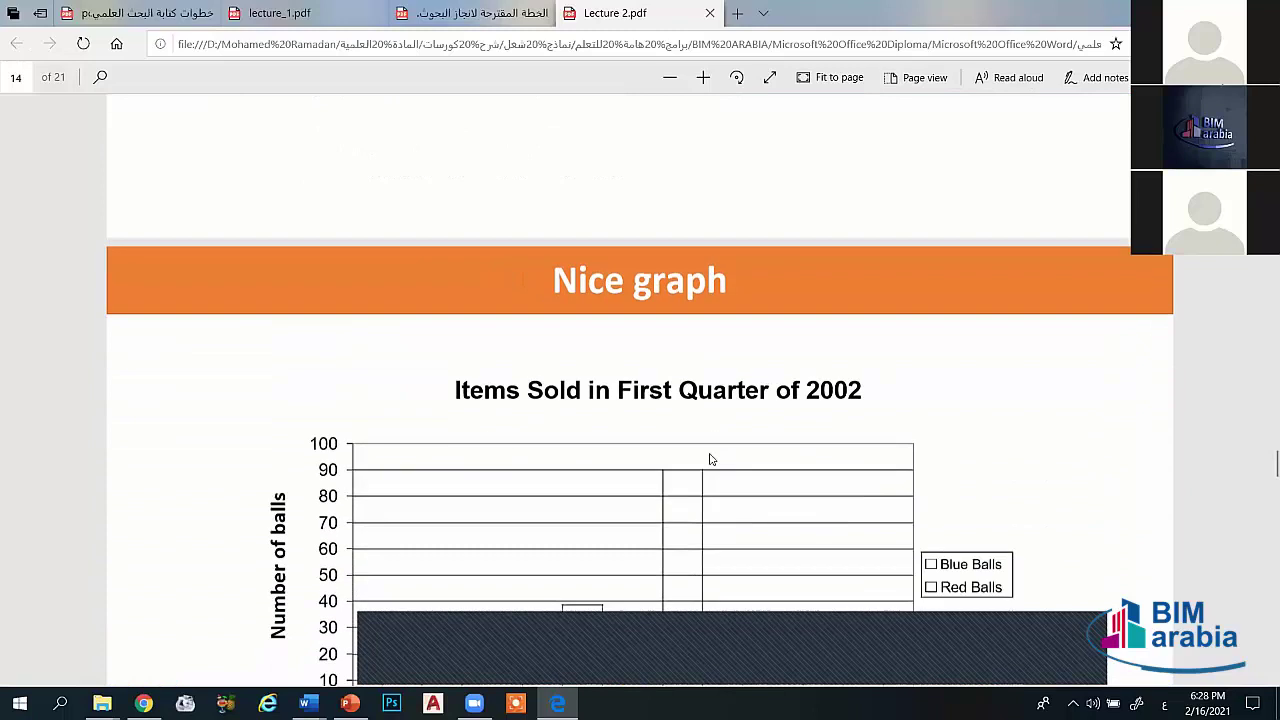
{"action": "scroll", "coordinate": [710, 459], "scroll_direction": "down", "scroll_amount": 2}
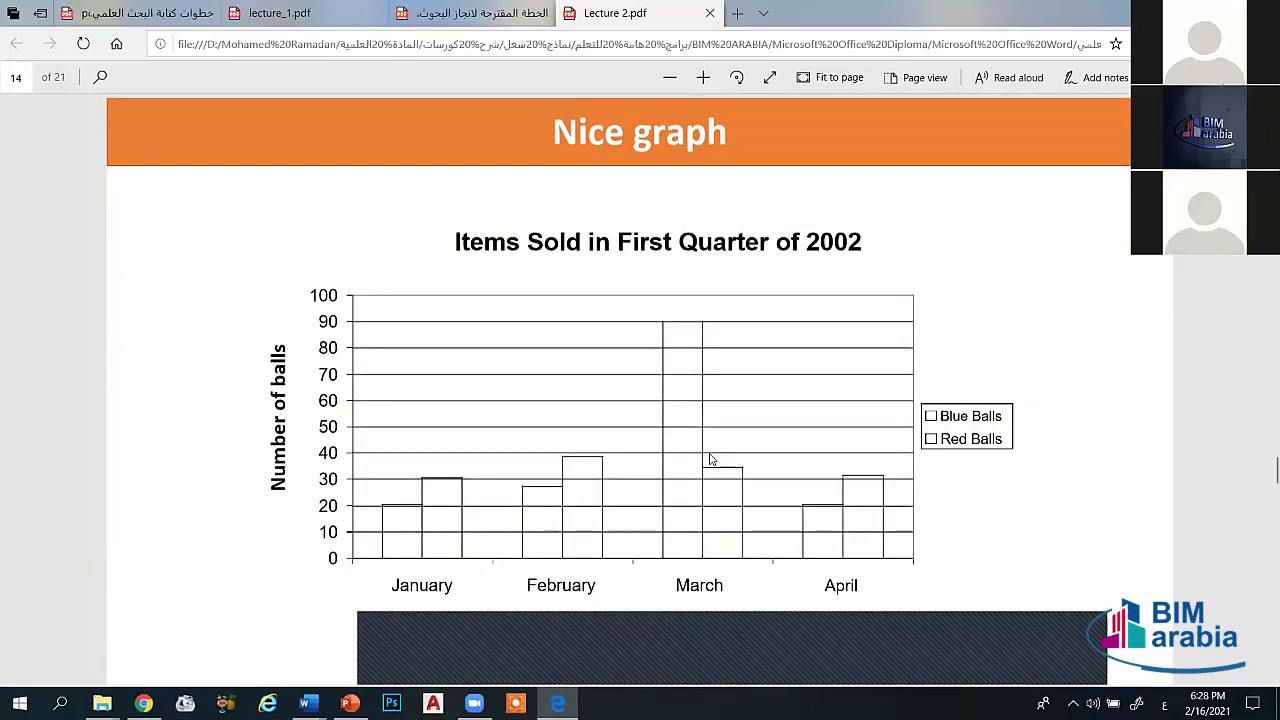
{"action": "scroll", "coordinate": [710, 459], "scroll_direction": "up", "scroll_amount": 1}
{"action": "scroll", "coordinate": [710, 459], "scroll_direction": "up", "scroll_amount": 1}
{"action": "scroll", "coordinate": [710, 459], "scroll_direction": "up", "scroll_amount": 2}
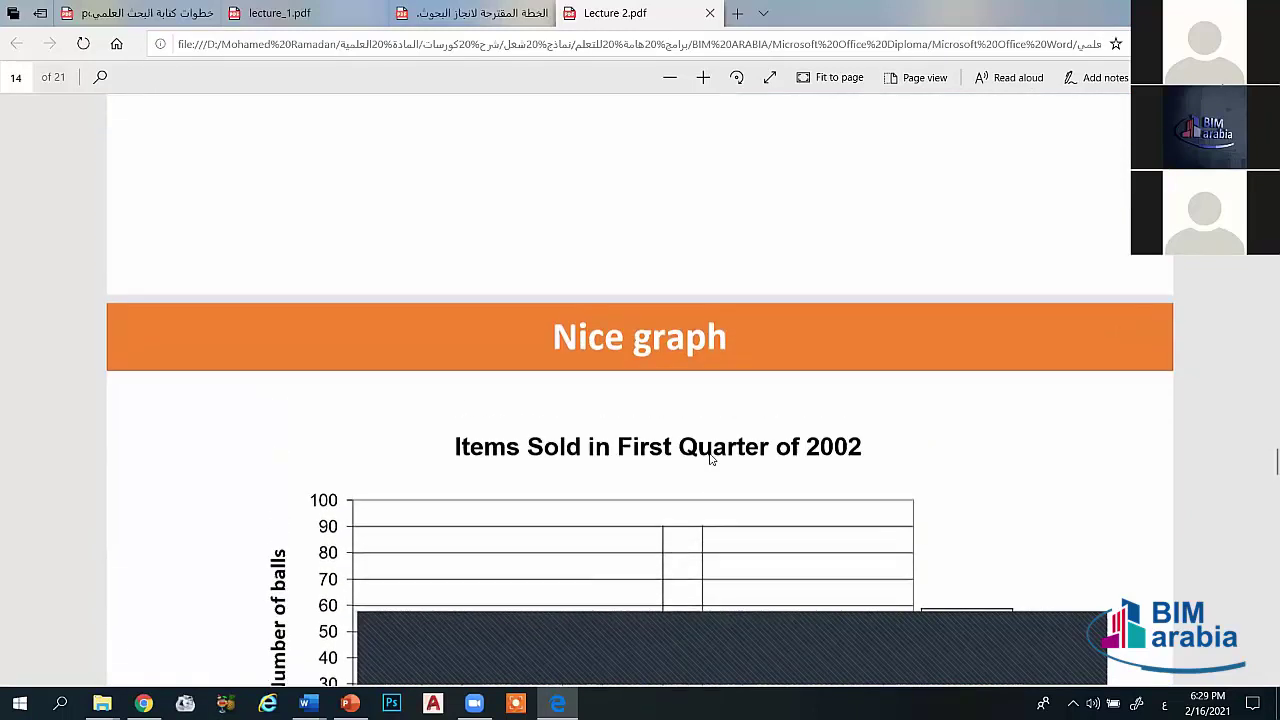
{"action": "scroll", "coordinate": [710, 459], "scroll_direction": "up", "scroll_amount": 1}
{"action": "scroll", "coordinate": [710, 459], "scroll_direction": "down", "scroll_amount": 2}
{"action": "scroll", "coordinate": [710, 459], "scroll_direction": "down", "scroll_amount": 1}
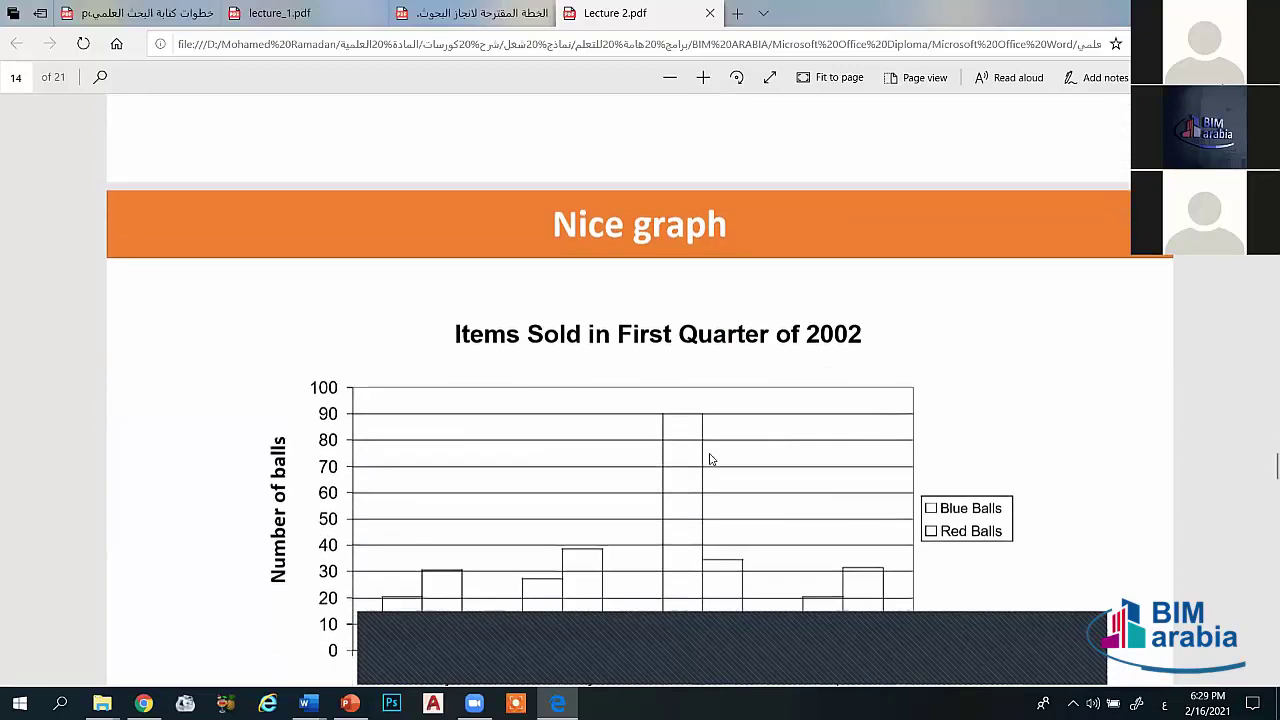
{"action": "scroll", "coordinate": [710, 459], "scroll_direction": "down", "scroll_amount": 1}
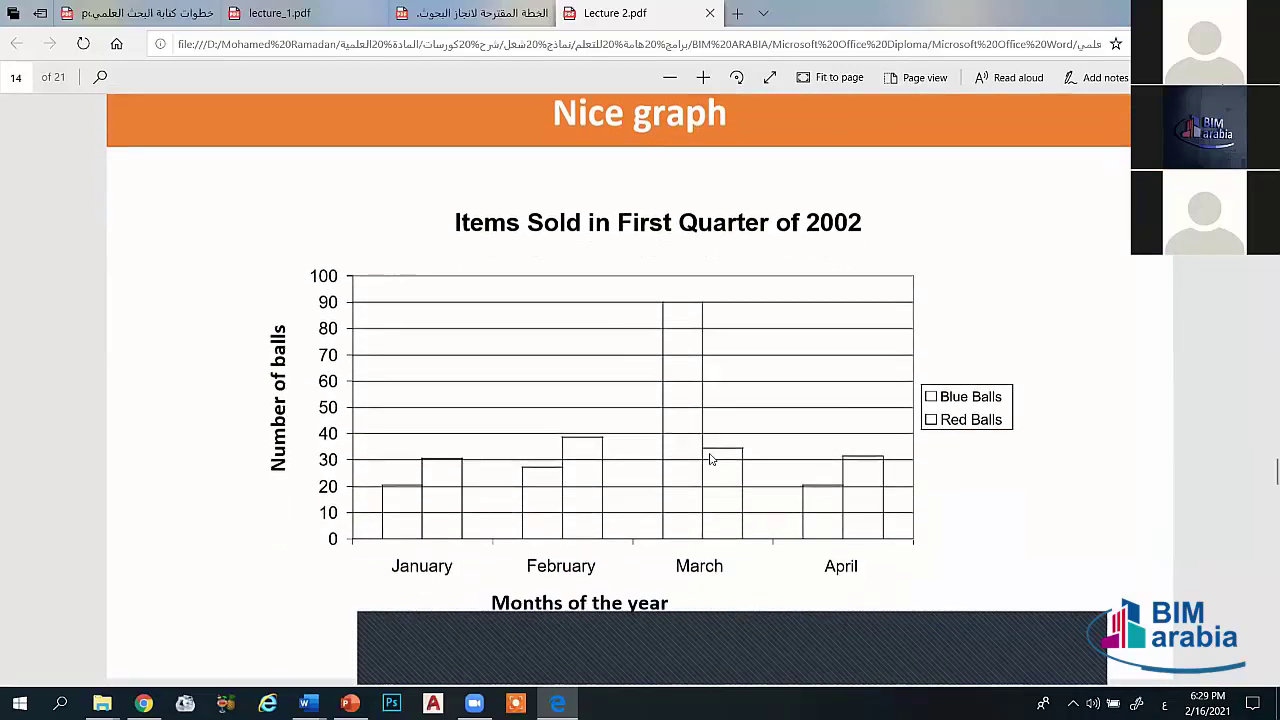
{"action": "scroll", "coordinate": [710, 459], "scroll_direction": "down", "scroll_amount": 1}
{"action": "scroll", "coordinate": [710, 459], "scroll_direction": "down", "scroll_amount": 1}
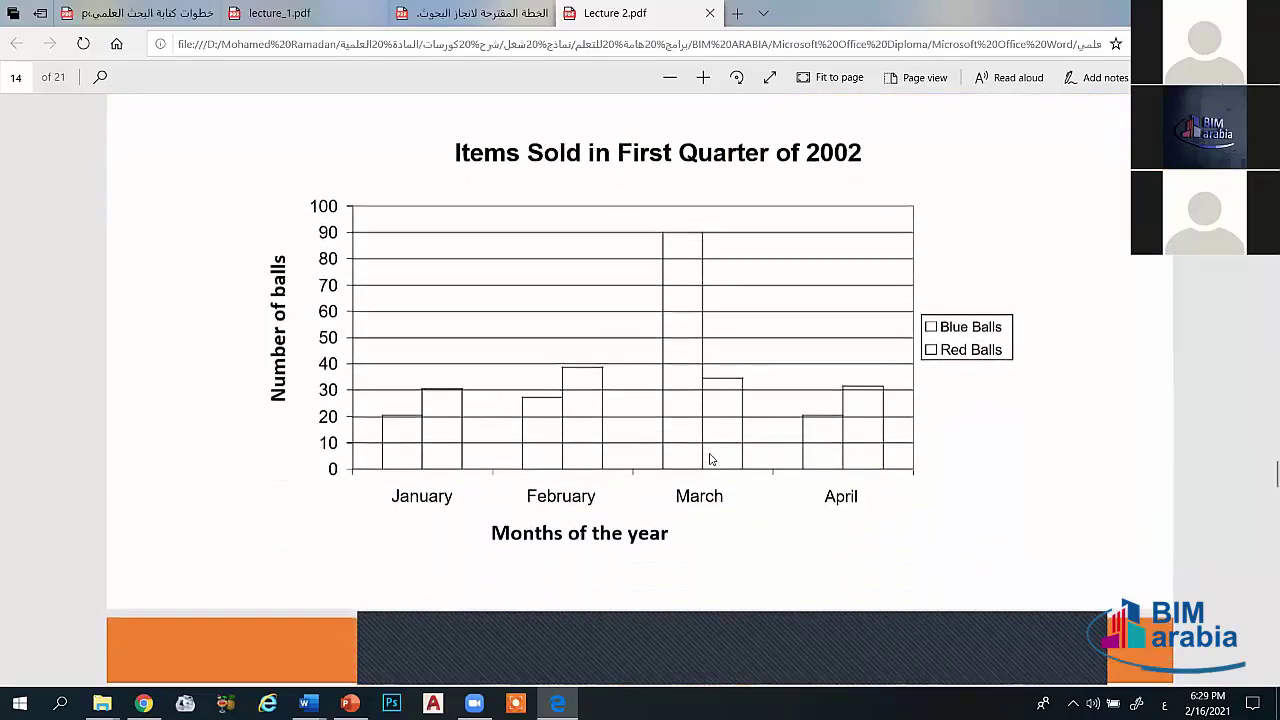
{"action": "scroll", "coordinate": [710, 459], "scroll_direction": "down", "scroll_amount": 1}
{"action": "scroll", "coordinate": [710, 459], "scroll_direction": "down", "scroll_amount": 1}
{"action": "scroll", "coordinate": [710, 455], "scroll_direction": "down", "scroll_amount": 1}
{"action": "scroll", "coordinate": [710, 455], "scroll_direction": "down", "scroll_amount": 1}
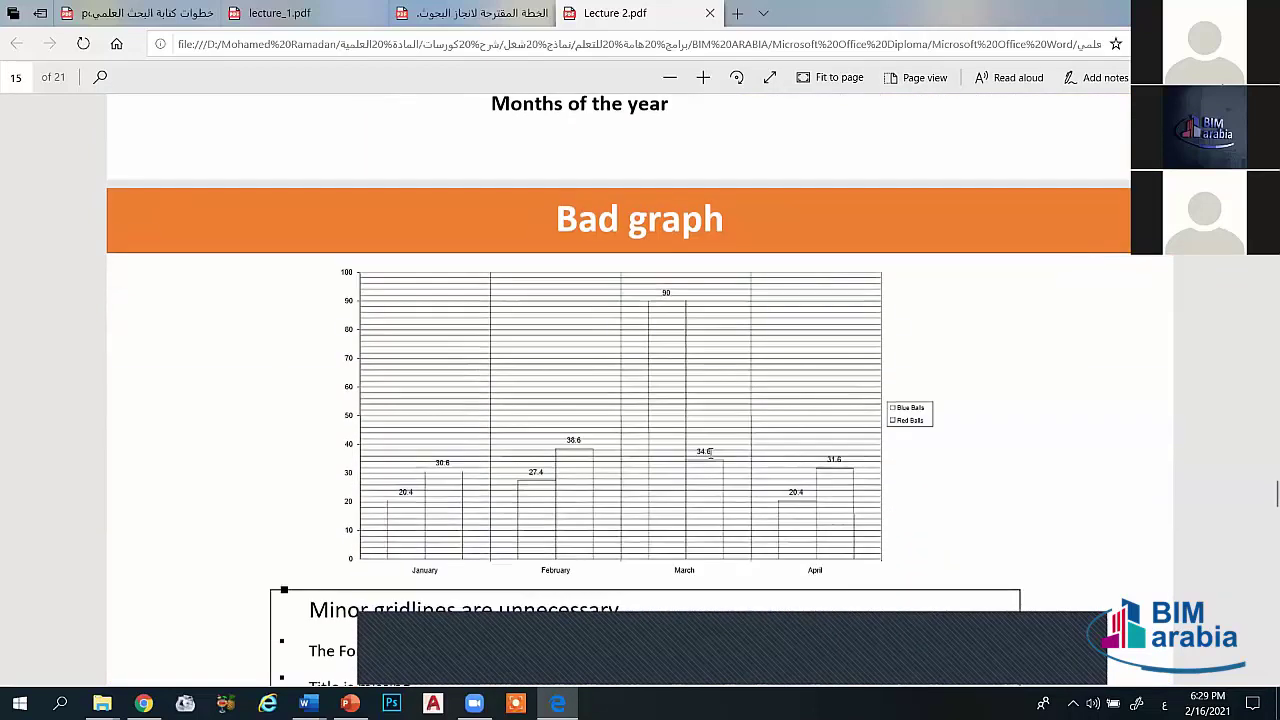
{"action": "scroll", "coordinate": [710, 451], "scroll_direction": "up", "scroll_amount": 1}
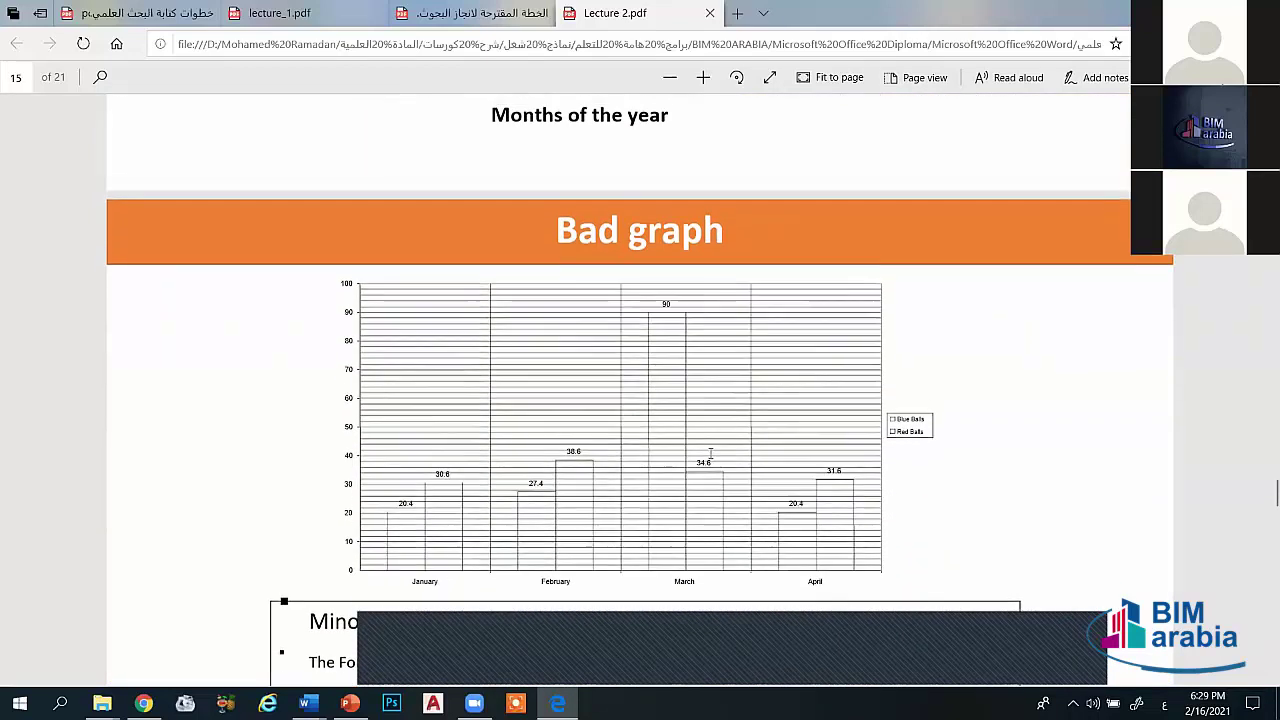
{"action": "scroll", "coordinate": [710, 452], "scroll_direction": "down", "scroll_amount": 1}
{"action": "scroll", "coordinate": [710, 453], "scroll_direction": "down", "scroll_amount": 1}
{"action": "scroll", "coordinate": [710, 455], "scroll_direction": "down", "scroll_amount": 1}
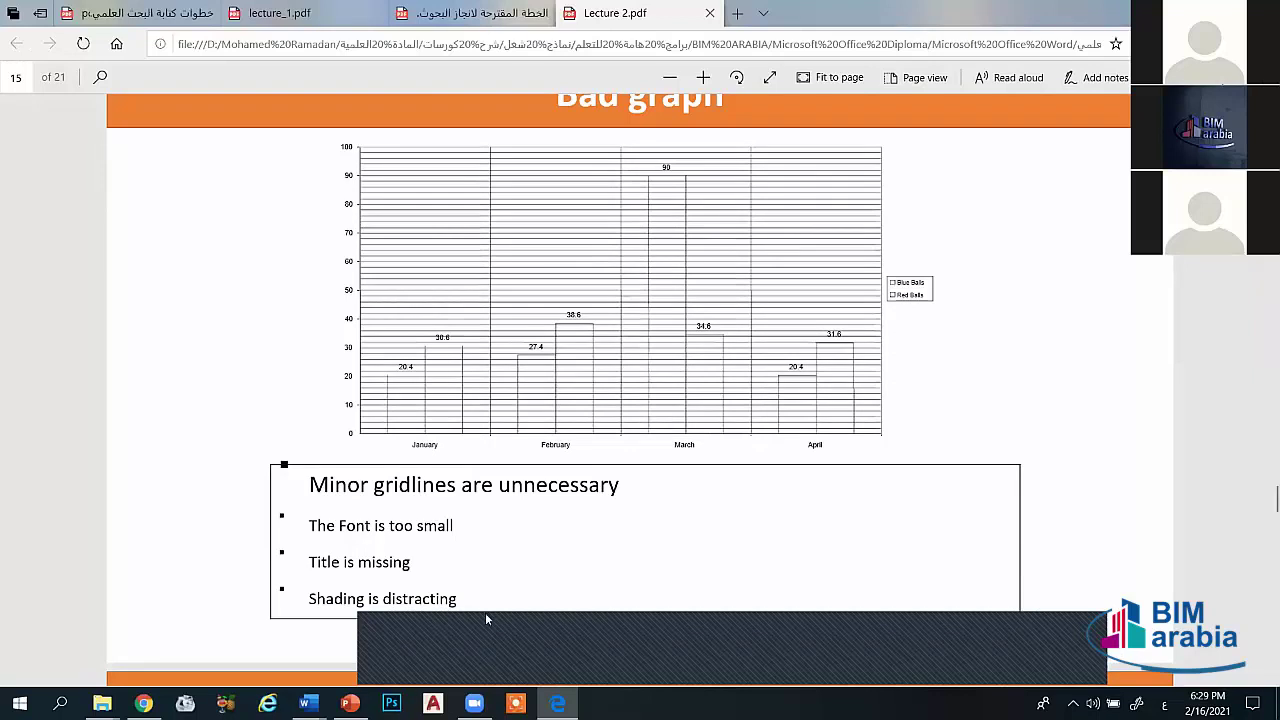
{"action": "scroll", "coordinate": [733, 670], "scroll_direction": "down", "scroll_amount": 1}
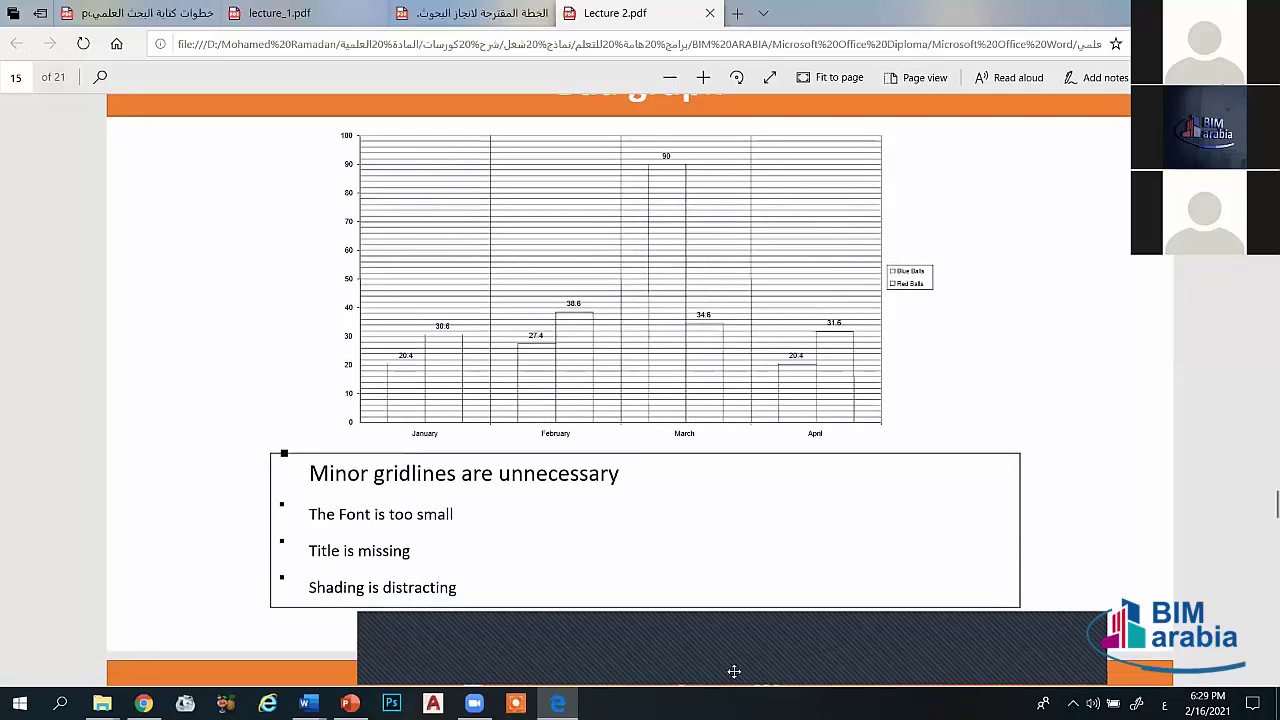
{"action": "scroll", "coordinate": [733, 670], "scroll_direction": "down", "scroll_amount": 1}
{"action": "scroll", "coordinate": [733, 670], "scroll_direction": "down", "scroll_amount": 1}
{"action": "scroll", "coordinate": [733, 670], "scroll_direction": "down", "scroll_amount": 2}
{"action": "scroll", "coordinate": [733, 670], "scroll_direction": "down", "scroll_amount": 1}
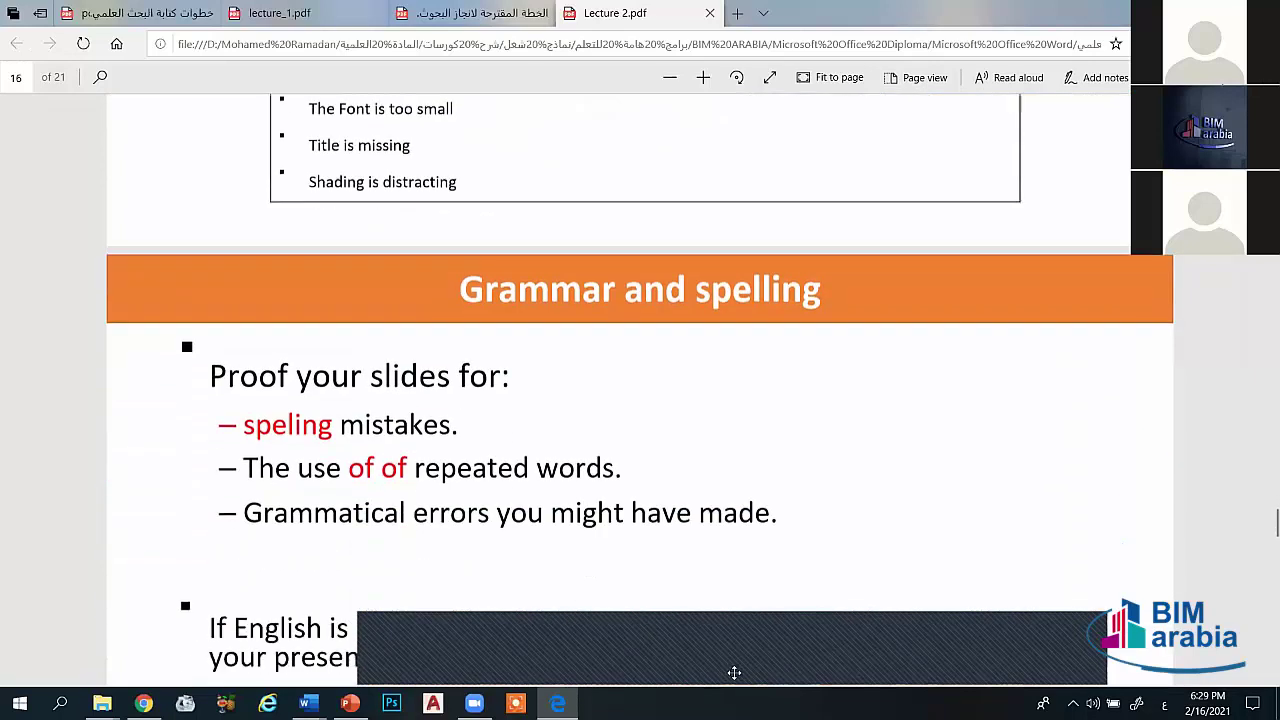
{"action": "scroll", "coordinate": [733, 672], "scroll_direction": "down", "scroll_amount": 1}
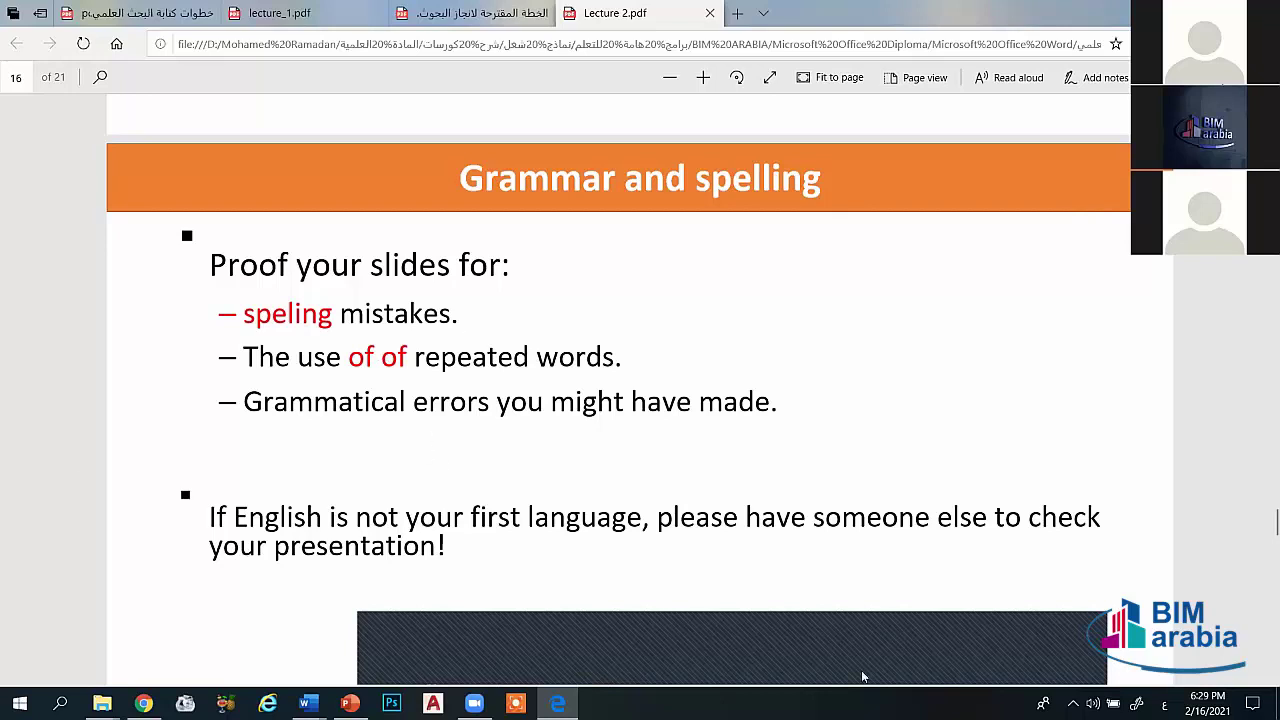
{"action": "scroll", "coordinate": [796, 633], "scroll_direction": "down", "scroll_amount": 1}
{"action": "scroll", "coordinate": [797, 639], "scroll_direction": "down", "scroll_amount": 1}
Step: Scroll the Lecture 2 PDF down to page 18's voice, eye-contact and body-language tips
{"action": "scroll", "coordinate": [797, 639], "scroll_direction": "down", "scroll_amount": 1}
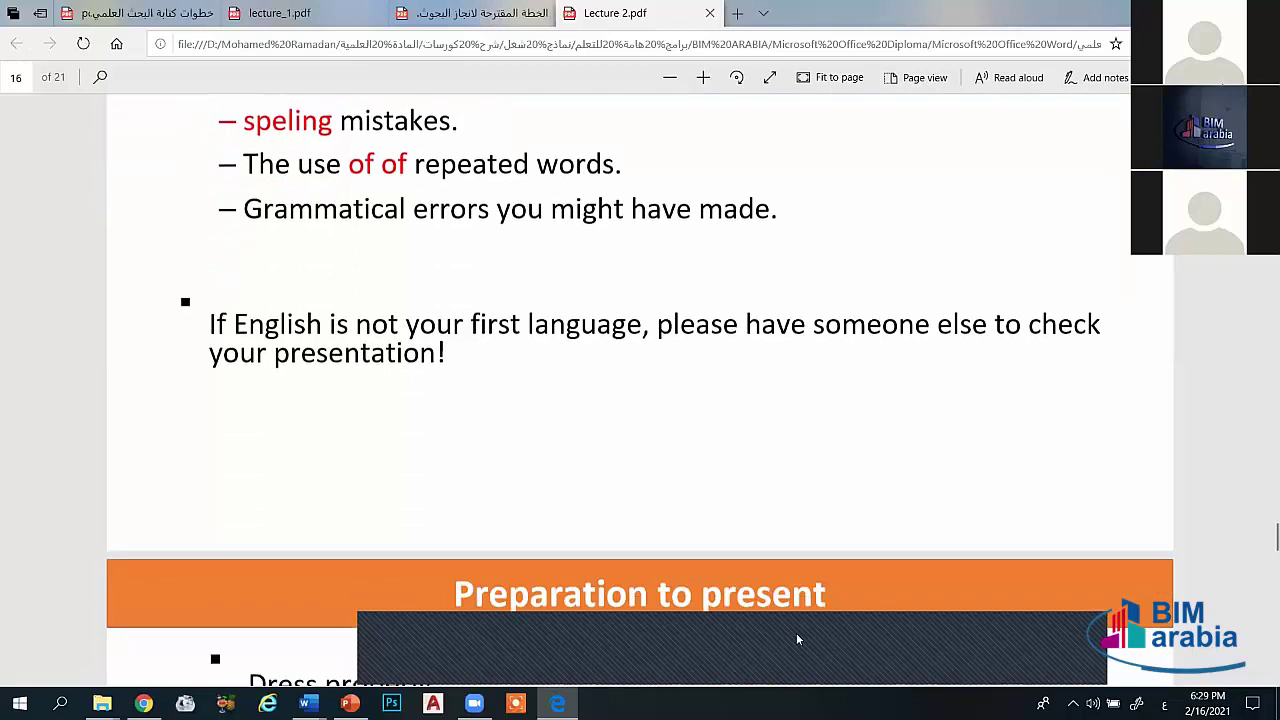
{"action": "scroll", "coordinate": [797, 639], "scroll_direction": "down", "scroll_amount": 1}
{"action": "scroll", "coordinate": [797, 639], "scroll_direction": "down", "scroll_amount": 1}
{"action": "scroll", "coordinate": [797, 637], "scroll_direction": "down", "scroll_amount": 1}
{"action": "scroll", "coordinate": [797, 637], "scroll_direction": "down", "scroll_amount": 1}
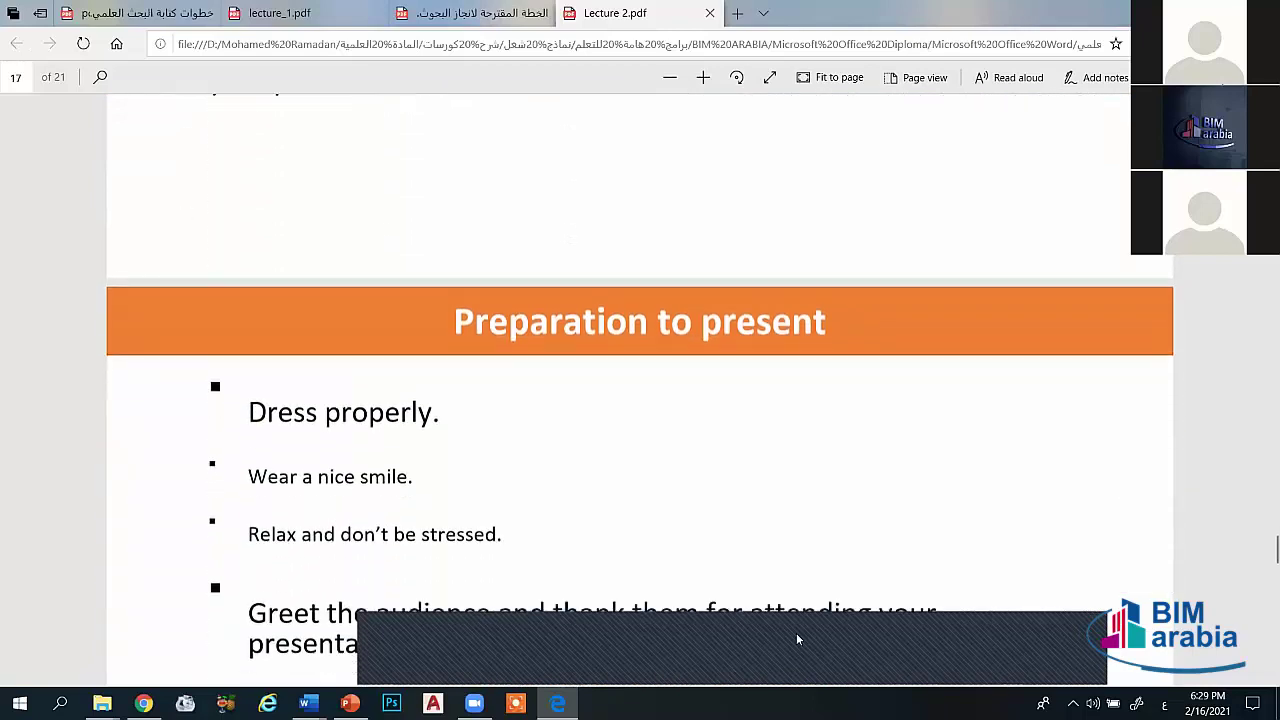
{"action": "scroll", "coordinate": [797, 637], "scroll_direction": "down", "scroll_amount": 1}
{"action": "scroll", "coordinate": [797, 637], "scroll_direction": "down", "scroll_amount": 1}
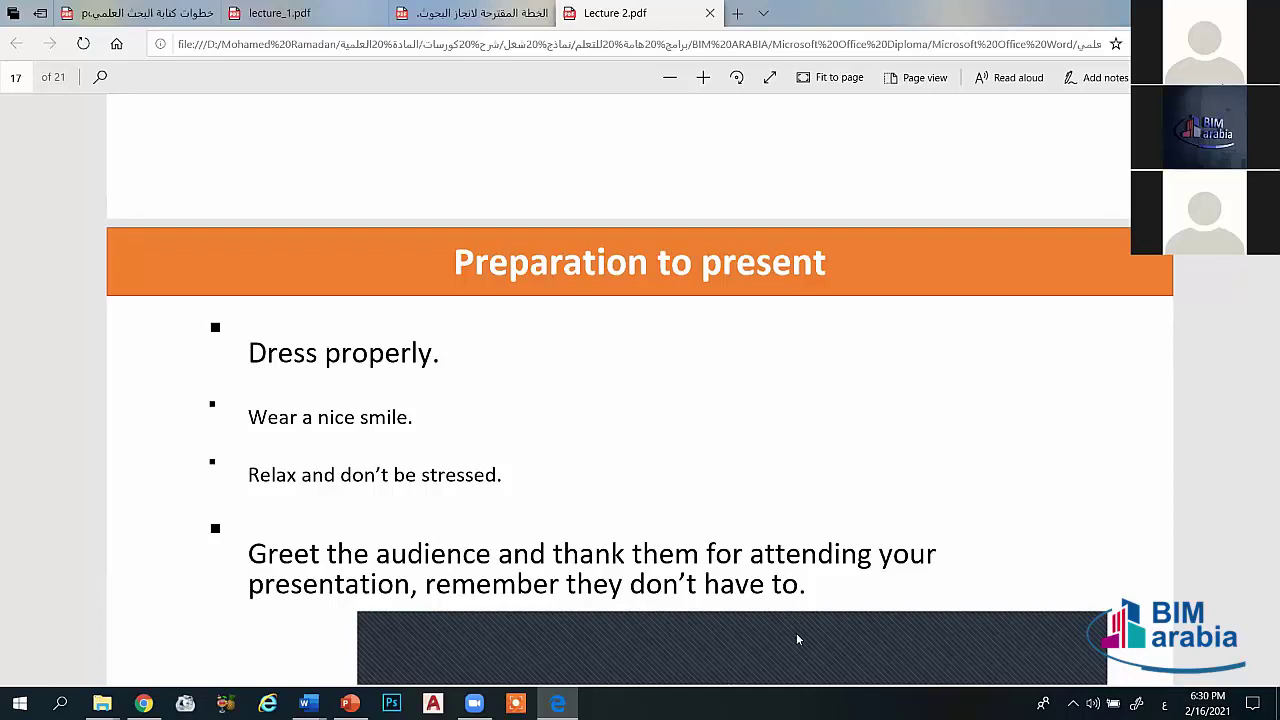
{"action": "scroll", "coordinate": [797, 638], "scroll_direction": "down", "scroll_amount": 1}
{"action": "scroll", "coordinate": [797, 638], "scroll_direction": "down", "scroll_amount": 1}
{"action": "scroll", "coordinate": [797, 638], "scroll_direction": "down", "scroll_amount": 1}
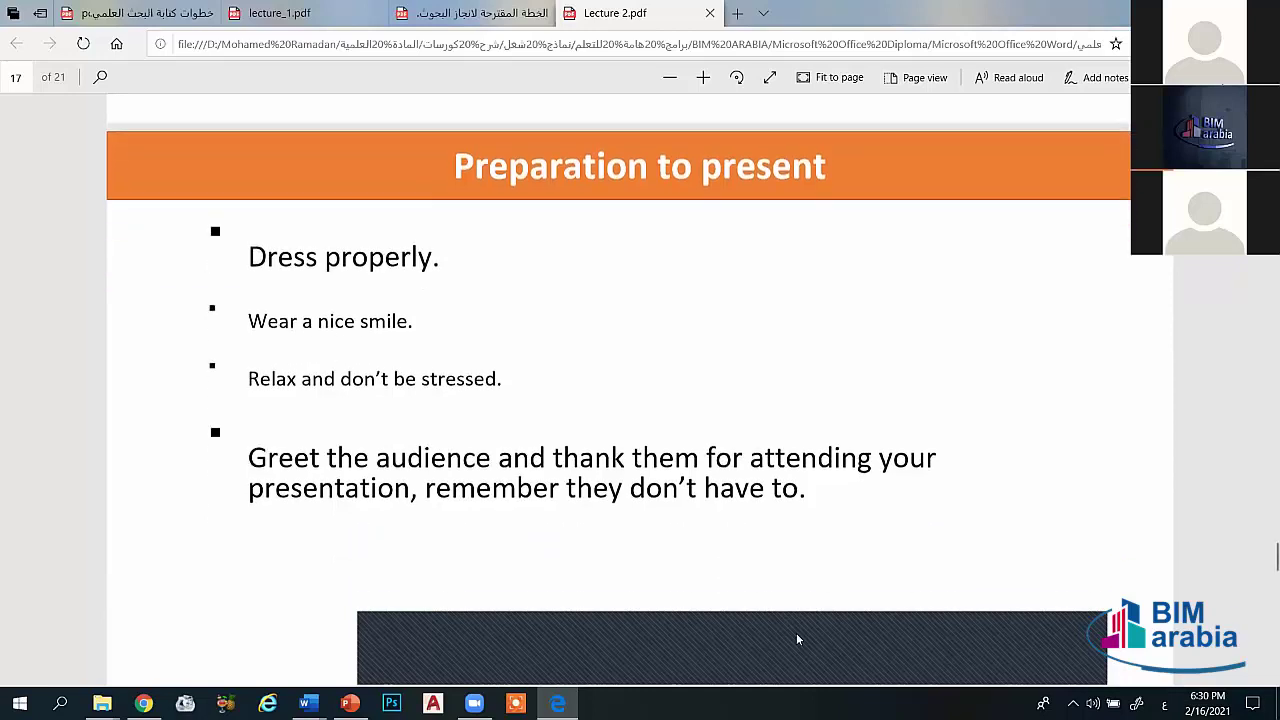
{"action": "scroll", "coordinate": [797, 638], "scroll_direction": "down", "scroll_amount": 1}
{"action": "scroll", "coordinate": [797, 638], "scroll_direction": "down", "scroll_amount": 1}
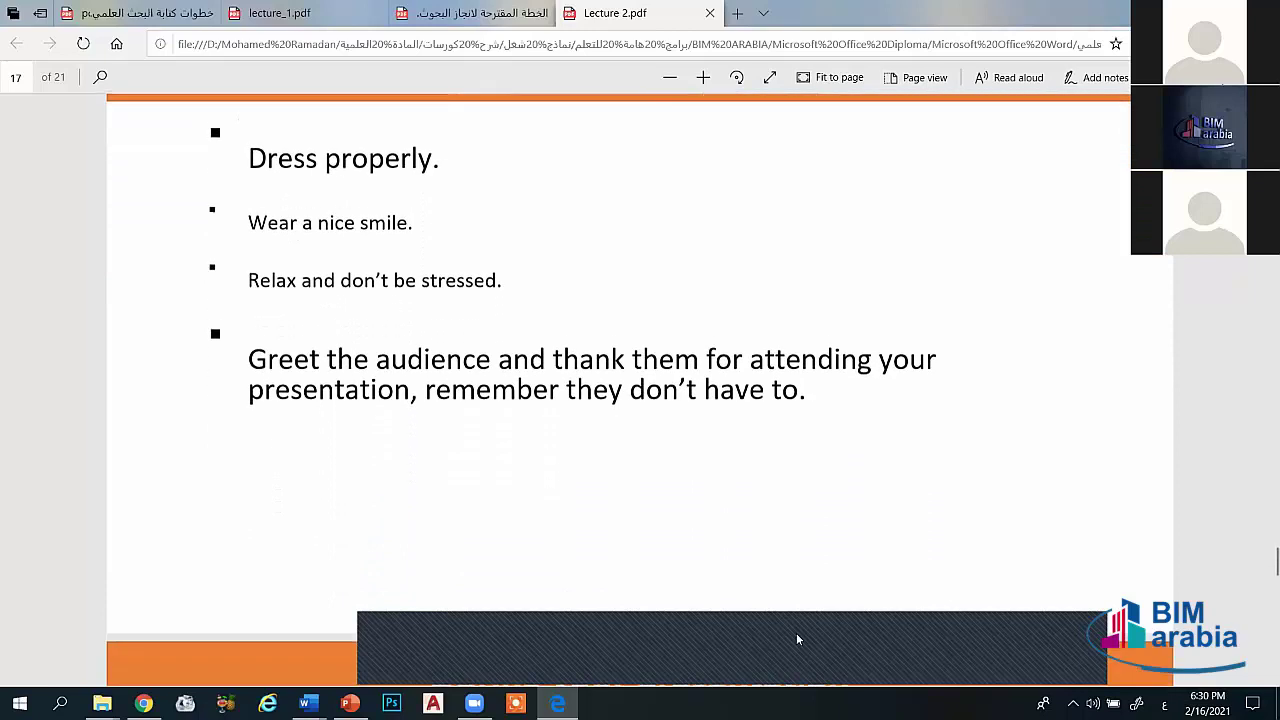
{"action": "scroll", "coordinate": [797, 635], "scroll_direction": "down", "scroll_amount": 1}
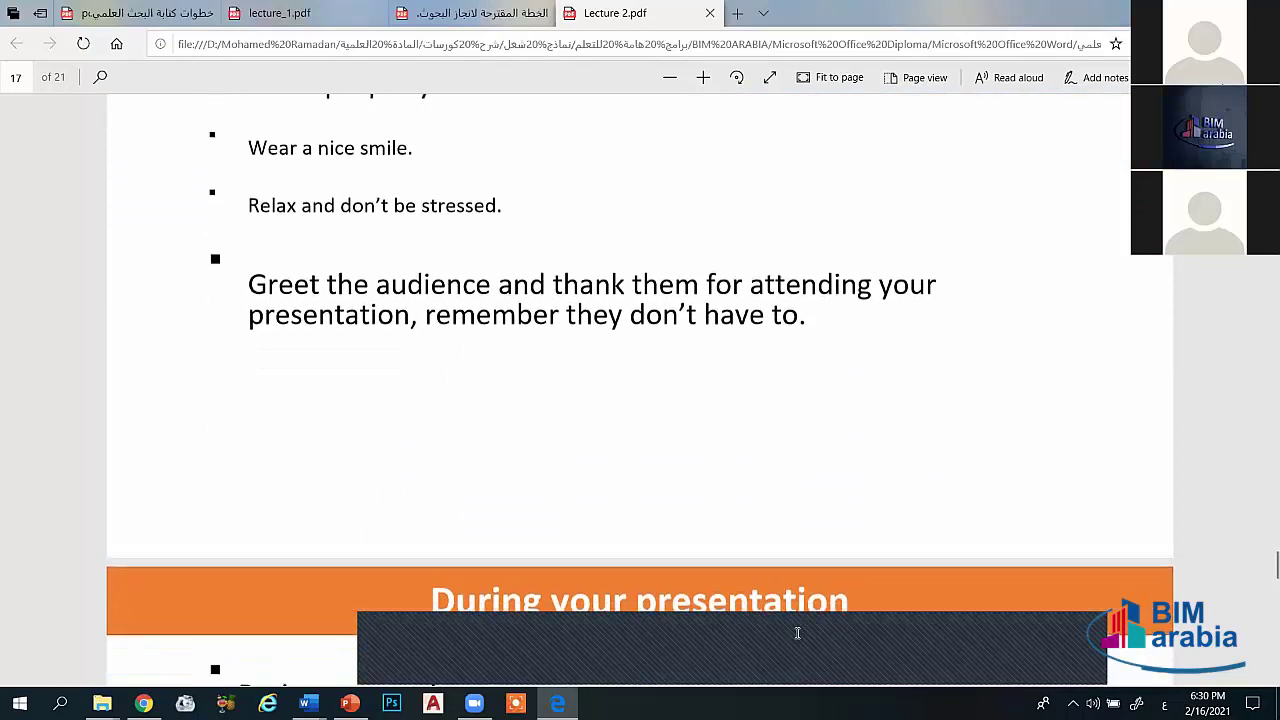
{"action": "scroll", "coordinate": [797, 633], "scroll_direction": "up", "scroll_amount": 2}
{"action": "scroll", "coordinate": [797, 635], "scroll_direction": "up", "scroll_amount": 1}
{"action": "scroll", "coordinate": [797, 638], "scroll_direction": "down", "scroll_amount": 1}
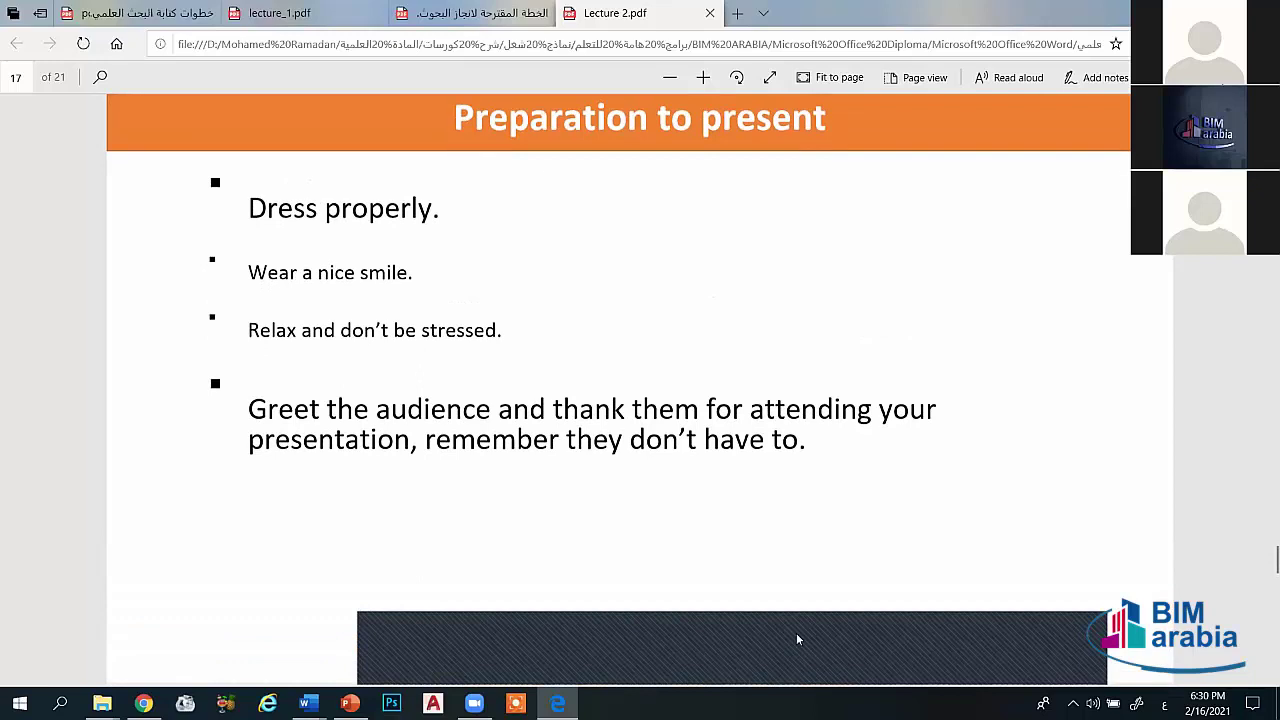
{"action": "scroll", "coordinate": [797, 638], "scroll_direction": "down", "scroll_amount": 1}
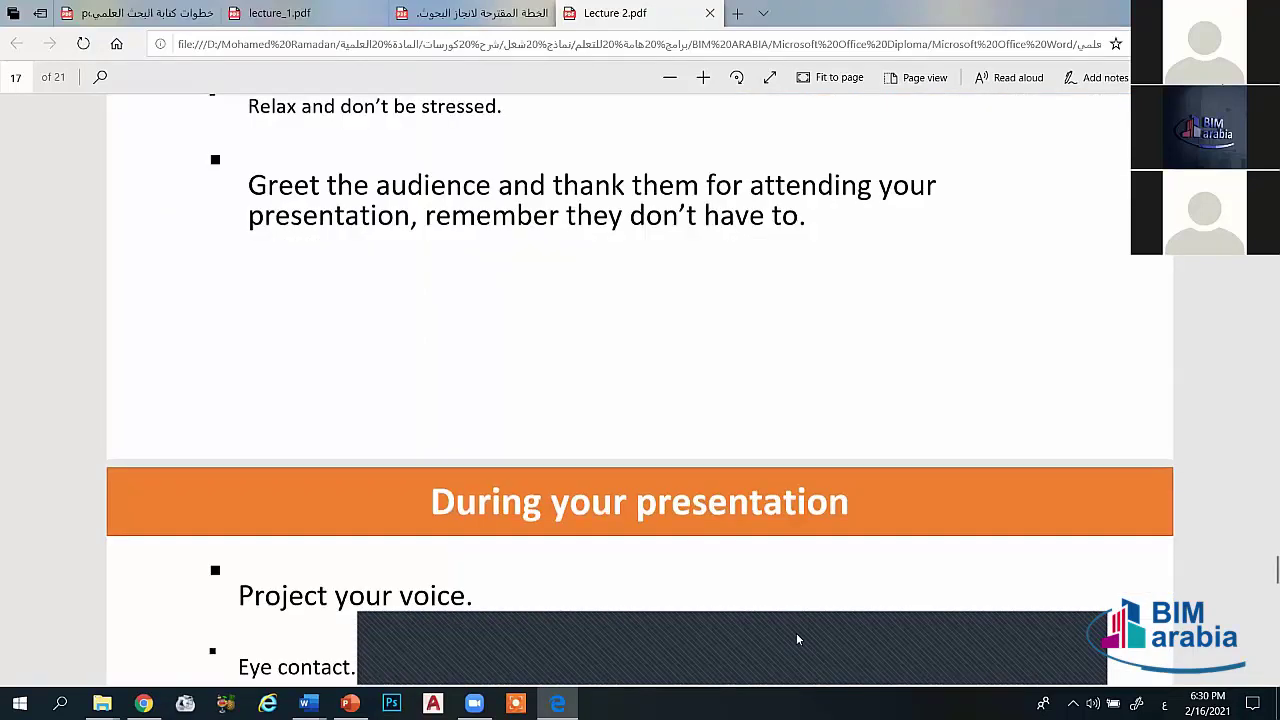
{"action": "scroll", "coordinate": [797, 638], "scroll_direction": "down", "scroll_amount": 1}
{"action": "scroll", "coordinate": [796, 638], "scroll_direction": "down", "scroll_amount": 1}
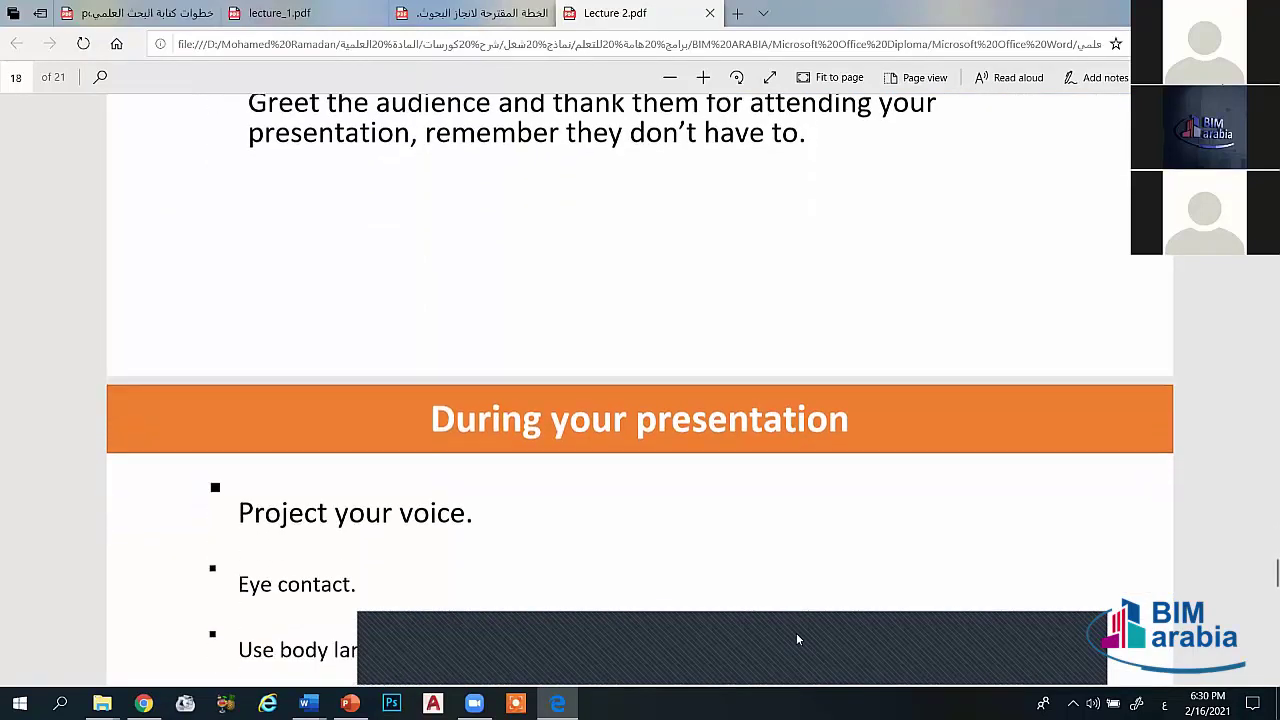
{"action": "scroll", "coordinate": [796, 638], "scroll_direction": "down", "scroll_amount": 1}
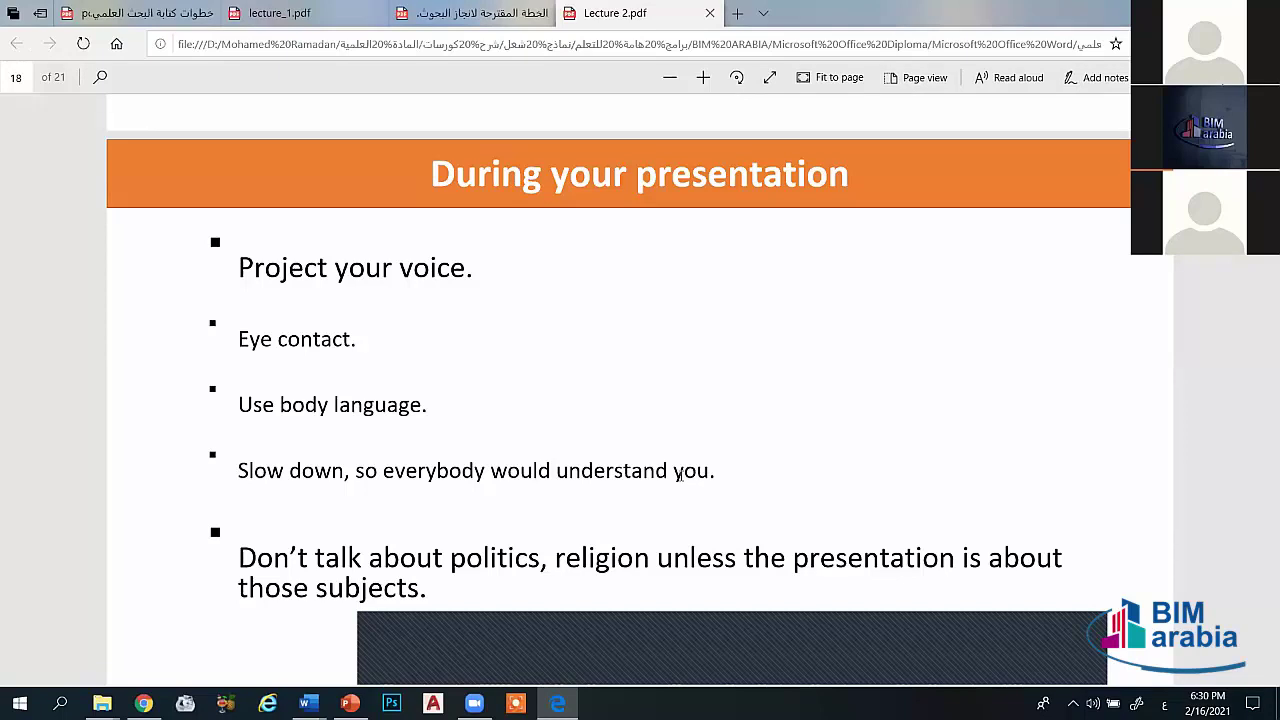
{"action": "scroll", "coordinate": [679, 476], "scroll_direction": "down", "scroll_amount": 2}
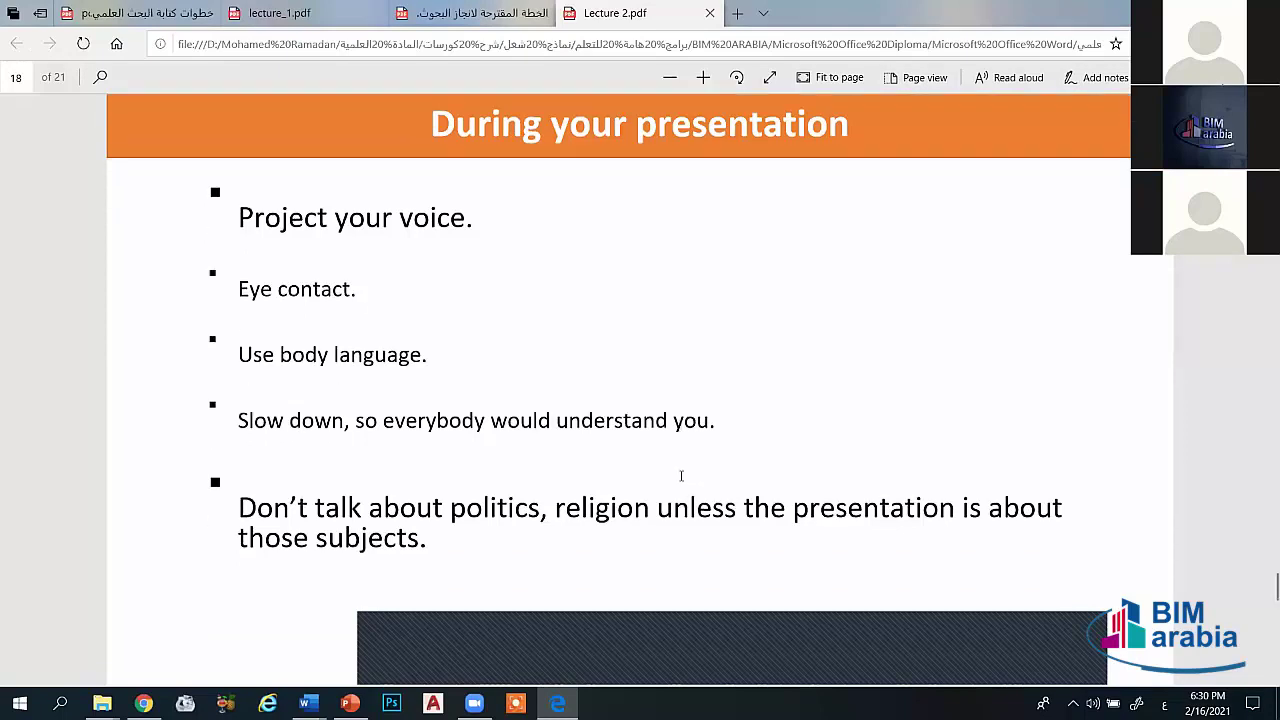
{"action": "scroll", "coordinate": [680, 476], "scroll_direction": "down", "scroll_amount": 3}
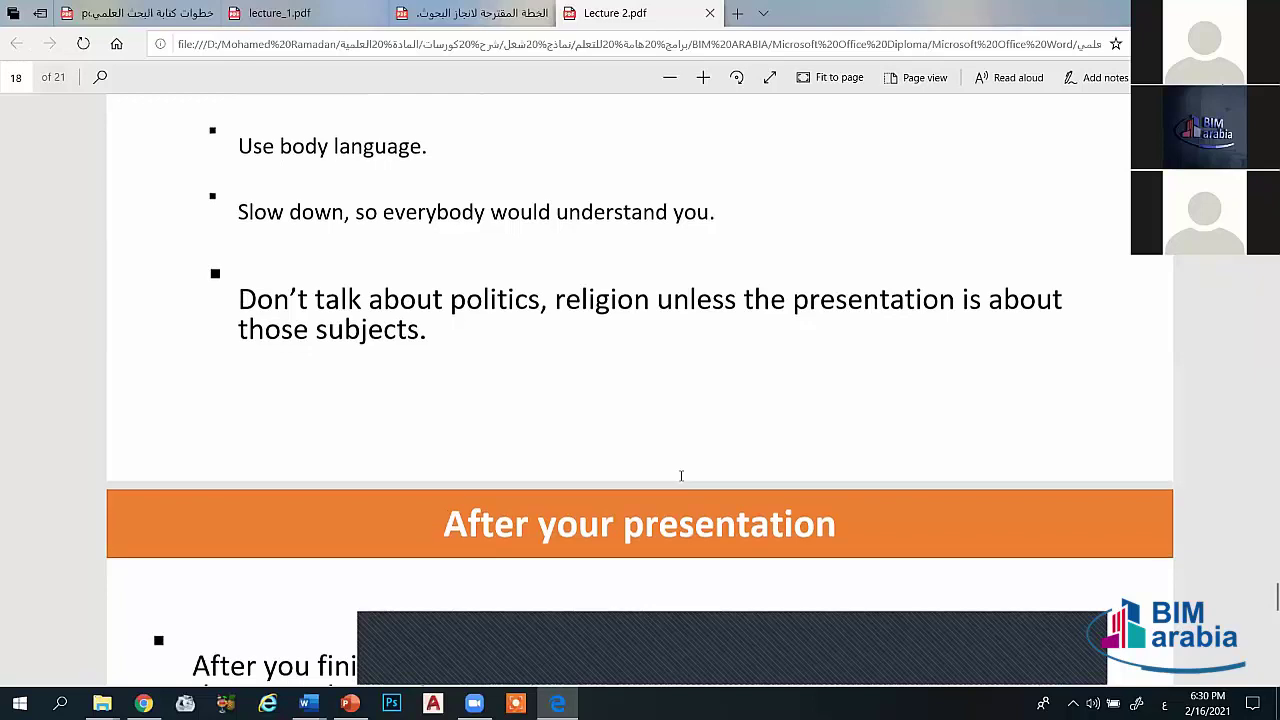
Step: Read the Lecture 2 PDF through the Conclusion to the closing Thank you page 21
{"action": "scroll", "coordinate": [681, 476], "scroll_direction": "down", "scroll_amount": 3}
{"action": "scroll", "coordinate": [680, 481], "scroll_direction": "down", "scroll_amount": 2}
{"action": "scroll", "coordinate": [680, 481], "scroll_direction": "down", "scroll_amount": 2}
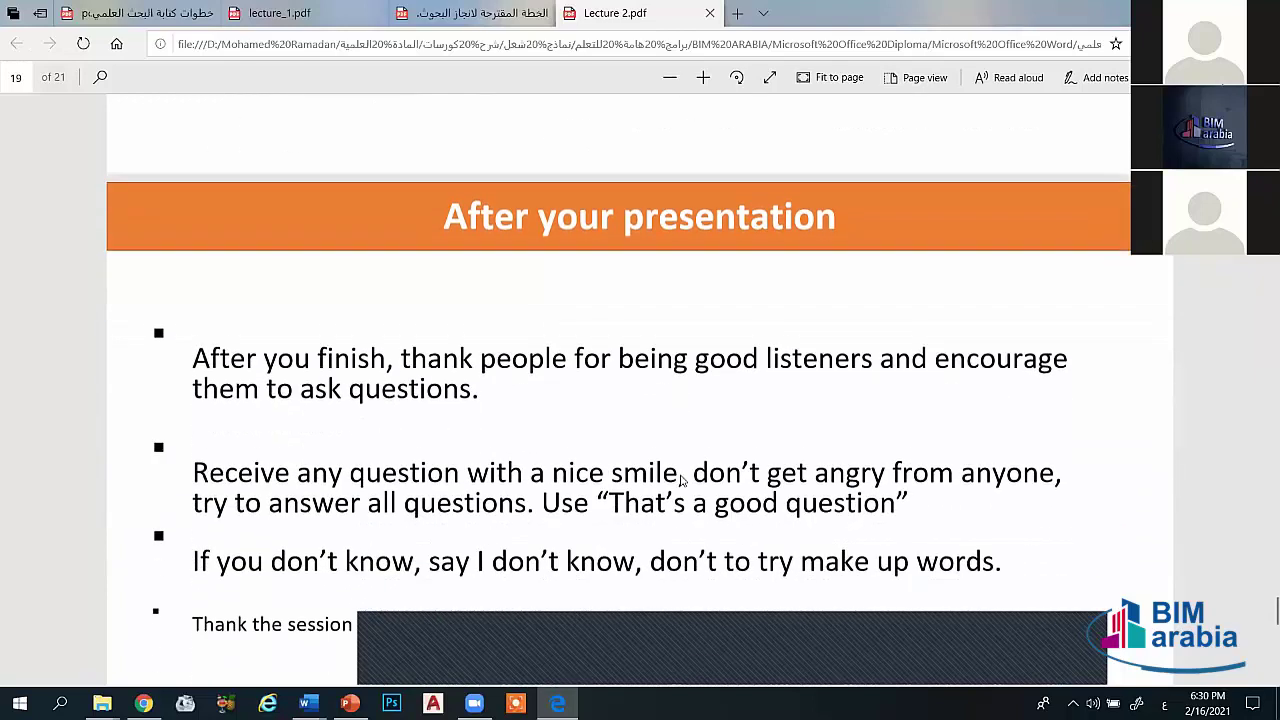
{"action": "scroll", "coordinate": [680, 481], "scroll_direction": "down", "scroll_amount": 1}
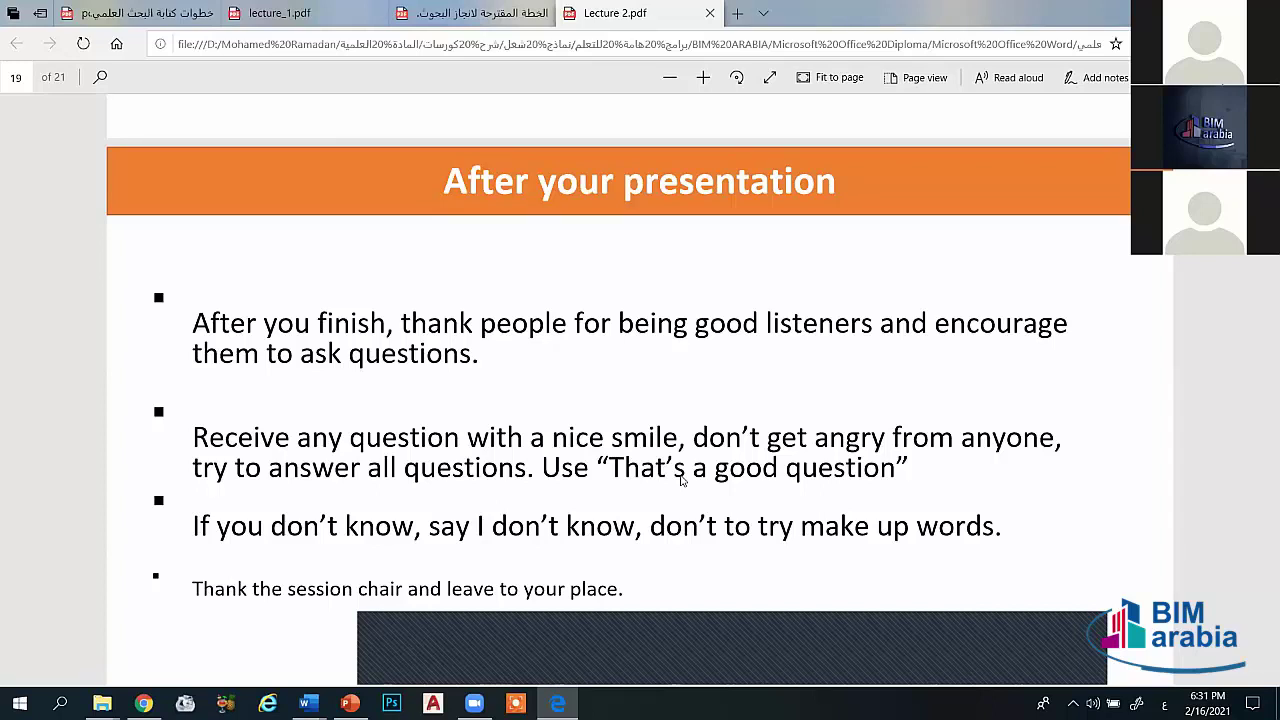
{"action": "scroll", "coordinate": [682, 480], "scroll_direction": "down", "scroll_amount": 1}
{"action": "scroll", "coordinate": [682, 480], "scroll_direction": "down", "scroll_amount": 2}
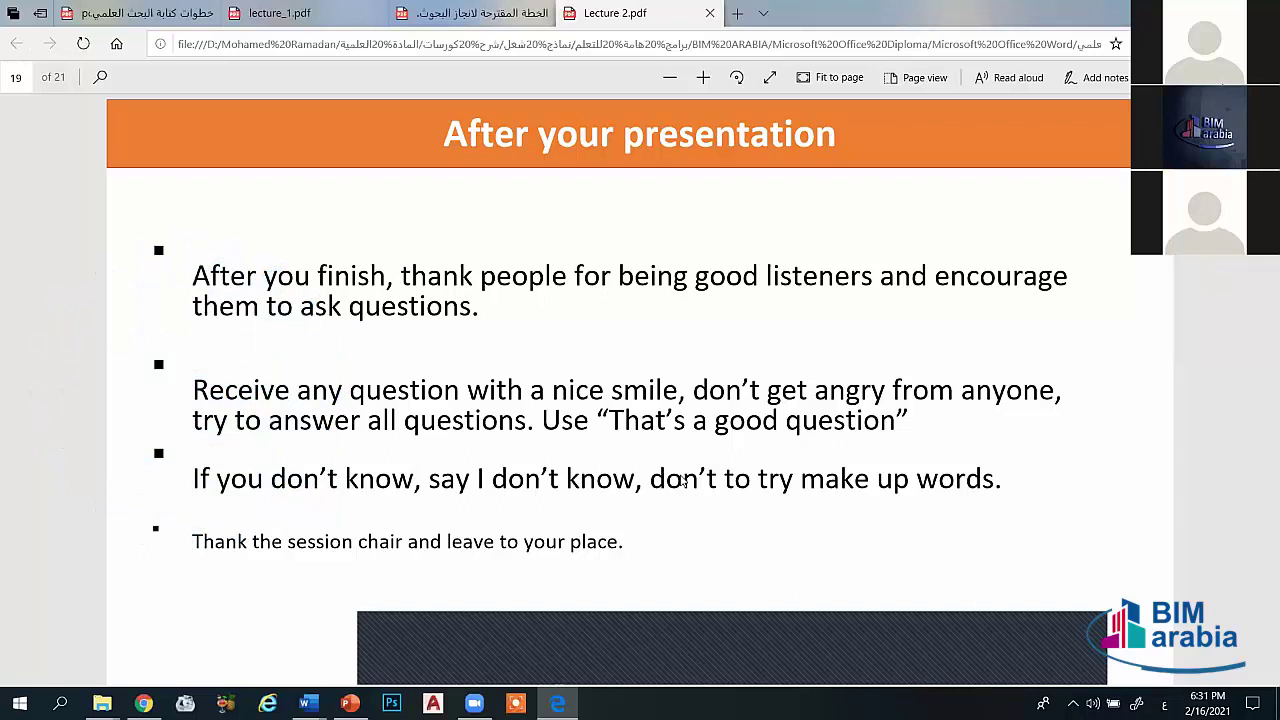
{"action": "scroll", "coordinate": [683, 481], "scroll_direction": "down", "scroll_amount": 2}
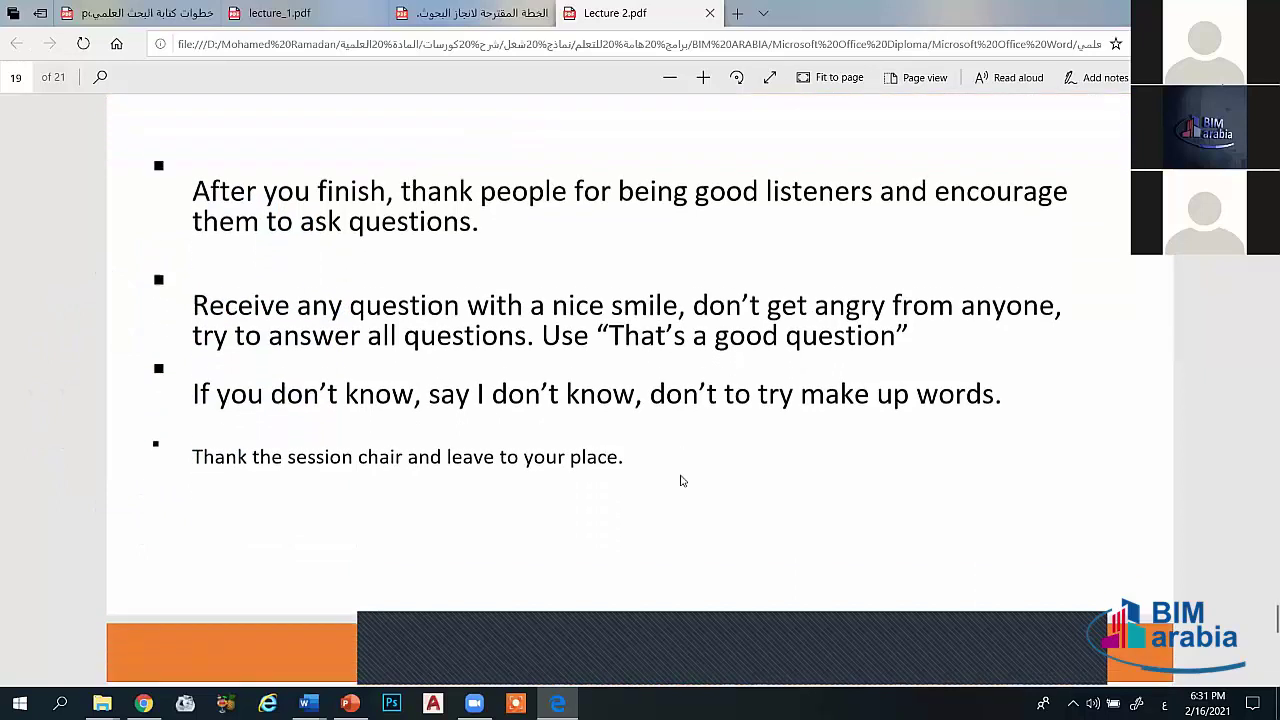
{"action": "scroll", "coordinate": [680, 481], "scroll_direction": "down", "scroll_amount": 1}
{"action": "scroll", "coordinate": [680, 481], "scroll_direction": "down", "scroll_amount": 2}
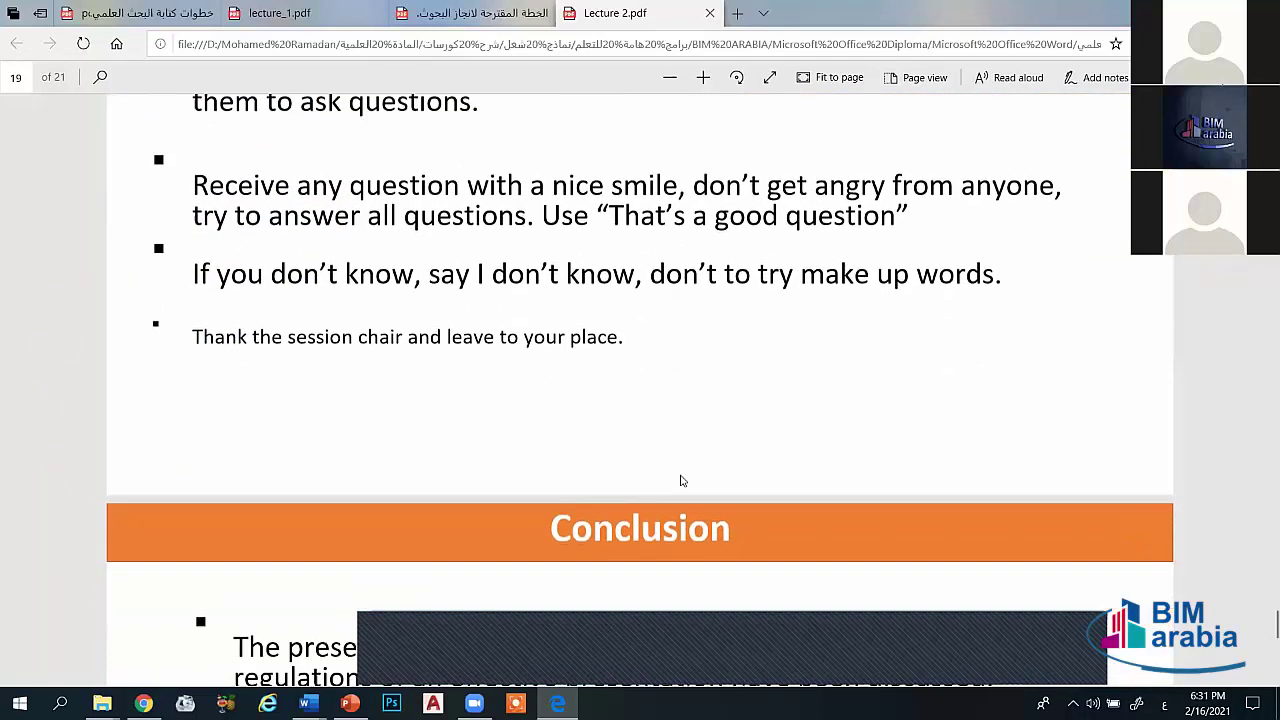
{"action": "scroll", "coordinate": [680, 481], "scroll_direction": "down", "scroll_amount": 3}
{"action": "scroll", "coordinate": [680, 481], "scroll_direction": "down", "scroll_amount": 3}
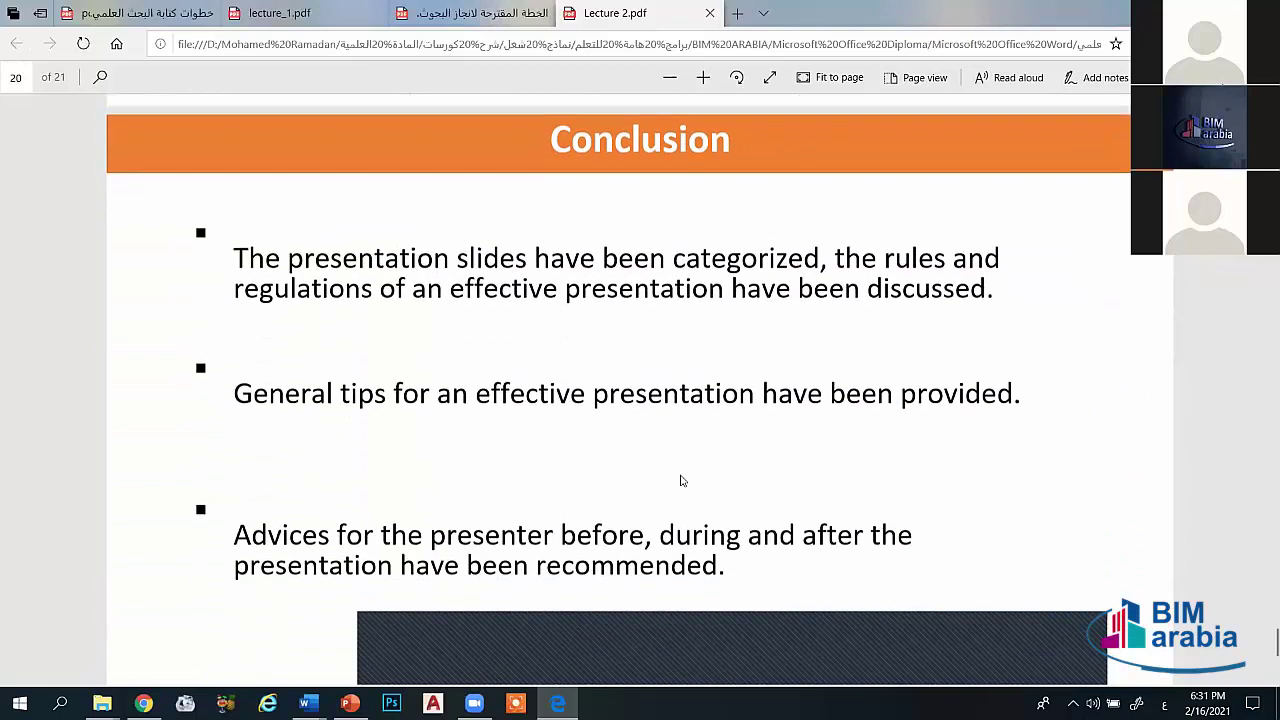
{"action": "scroll", "coordinate": [680, 481], "scroll_direction": "up", "scroll_amount": 1}
{"action": "scroll", "coordinate": [680, 481], "scroll_direction": "up", "scroll_amount": 1}
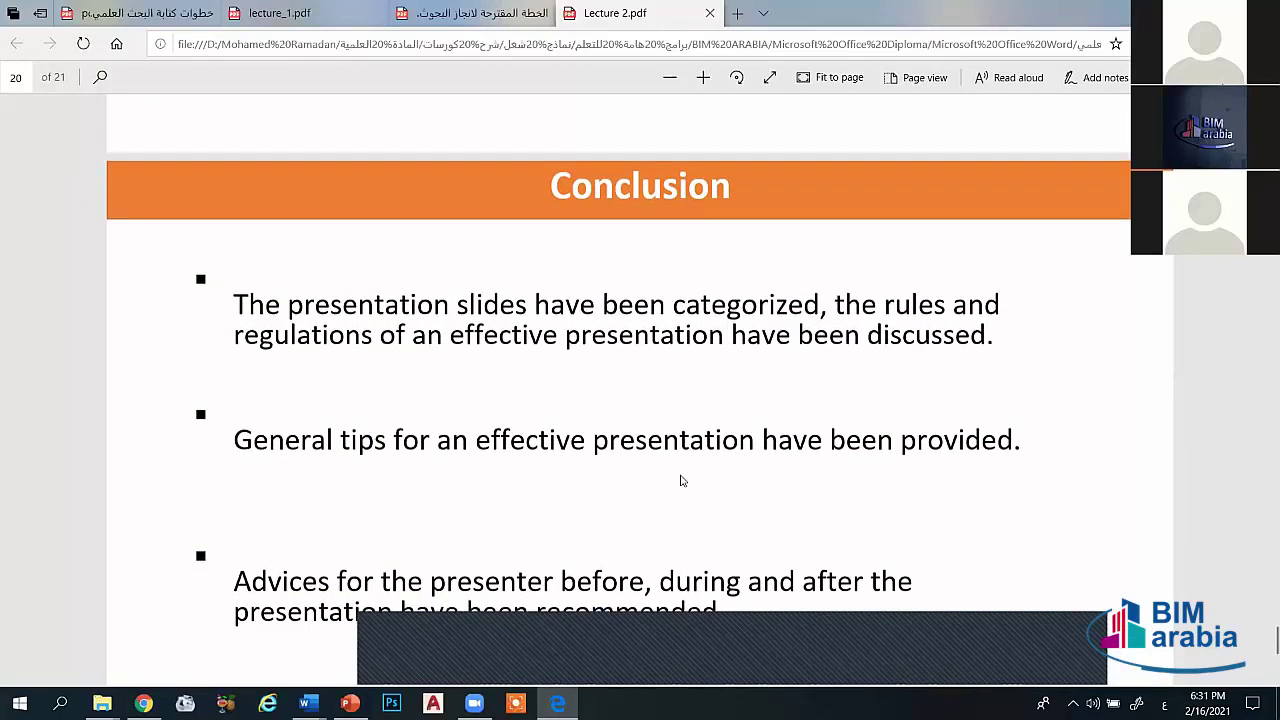
{"action": "scroll", "coordinate": [680, 481], "scroll_direction": "down", "scroll_amount": 1}
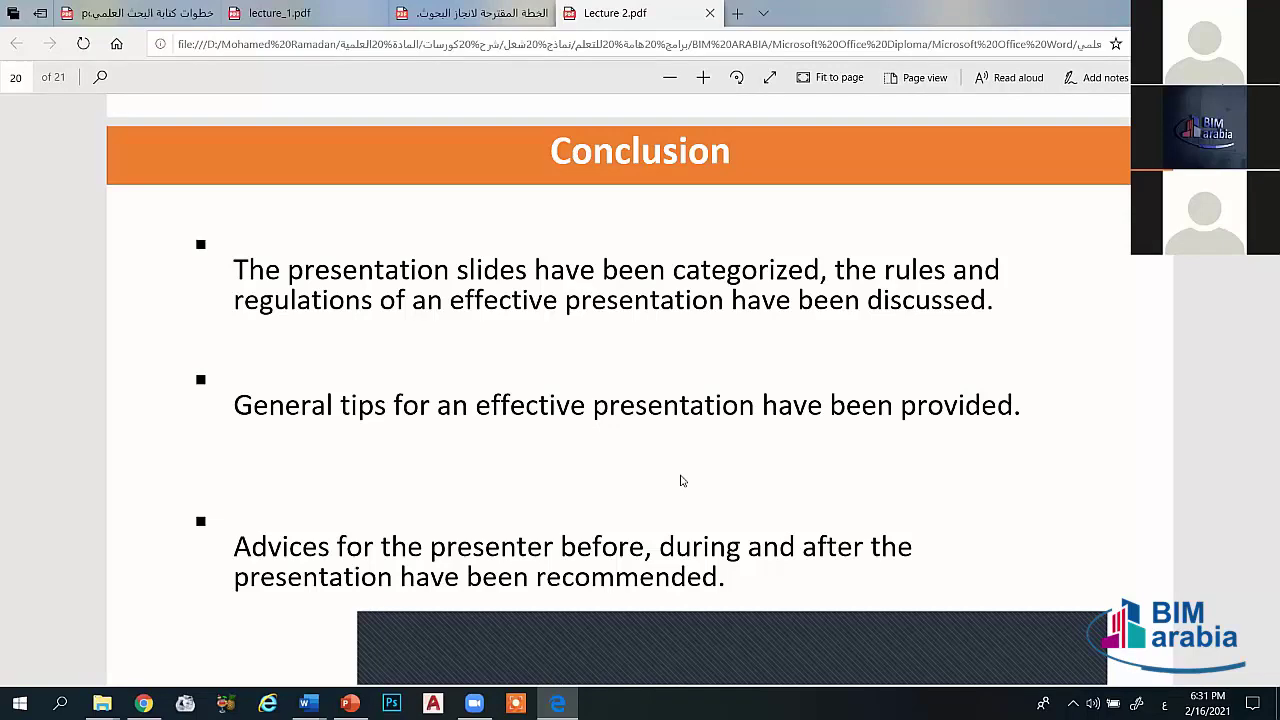
{"action": "scroll", "coordinate": [680, 481], "scroll_direction": "down", "scroll_amount": 1}
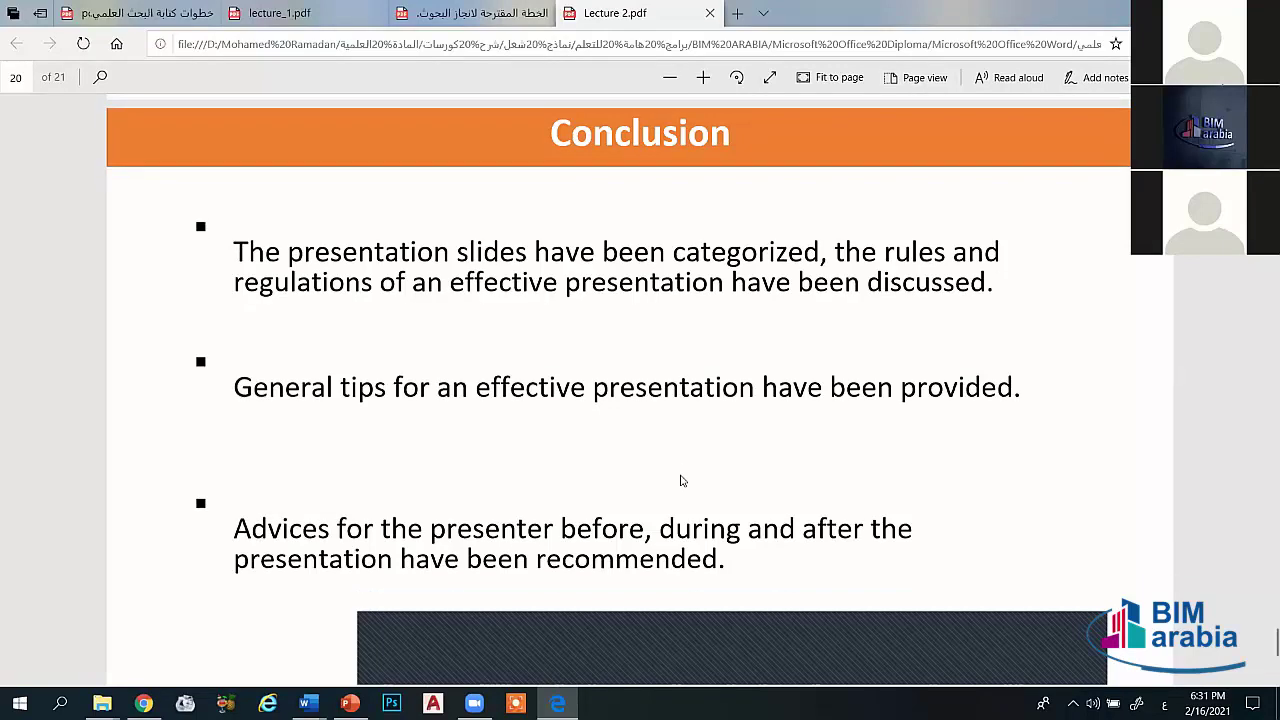
{"action": "scroll", "coordinate": [680, 481], "scroll_direction": "down", "scroll_amount": 1}
{"action": "scroll", "coordinate": [680, 481], "scroll_direction": "down", "scroll_amount": 3}
{"action": "scroll", "coordinate": [680, 481], "scroll_direction": "down", "scroll_amount": 3}
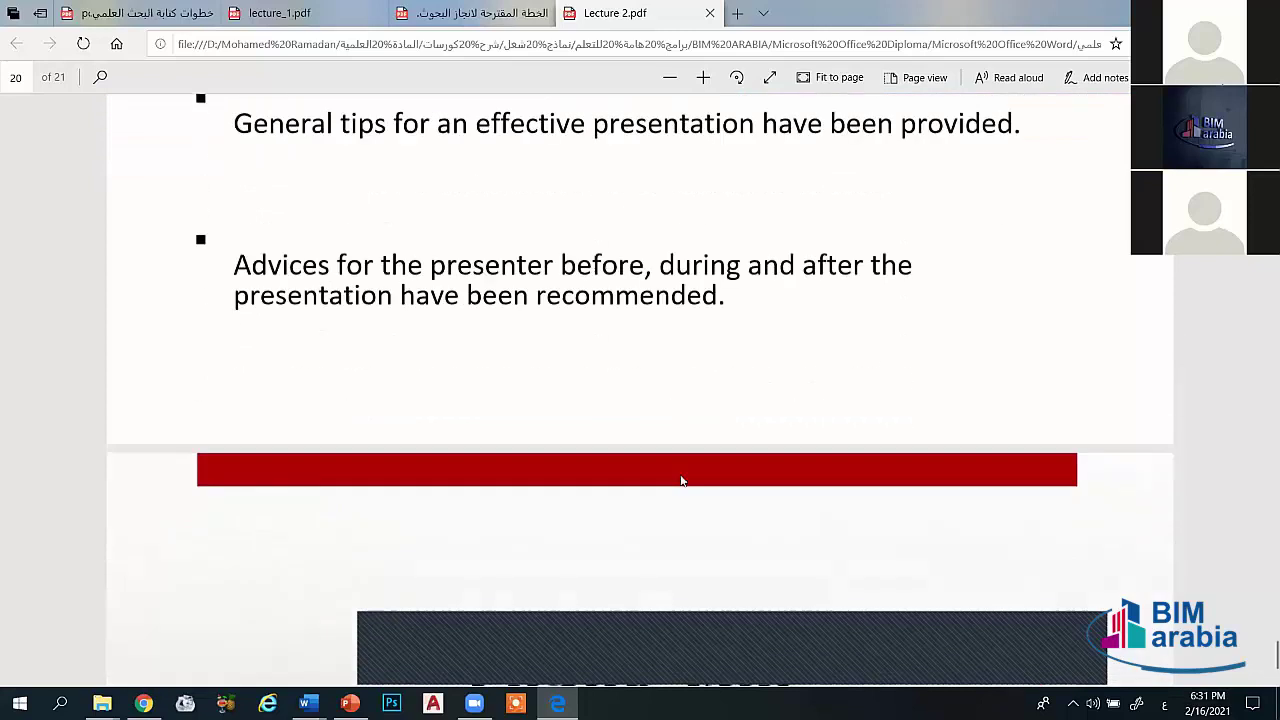
{"action": "scroll", "coordinate": [680, 481], "scroll_direction": "down", "scroll_amount": 4}
{"action": "scroll", "coordinate": [680, 481], "scroll_direction": "down", "scroll_amount": 3}
Step: Scroll back up to page 19, "After your presentation"
{"action": "scroll", "coordinate": [680, 481], "scroll_direction": "up", "scroll_amount": 1}
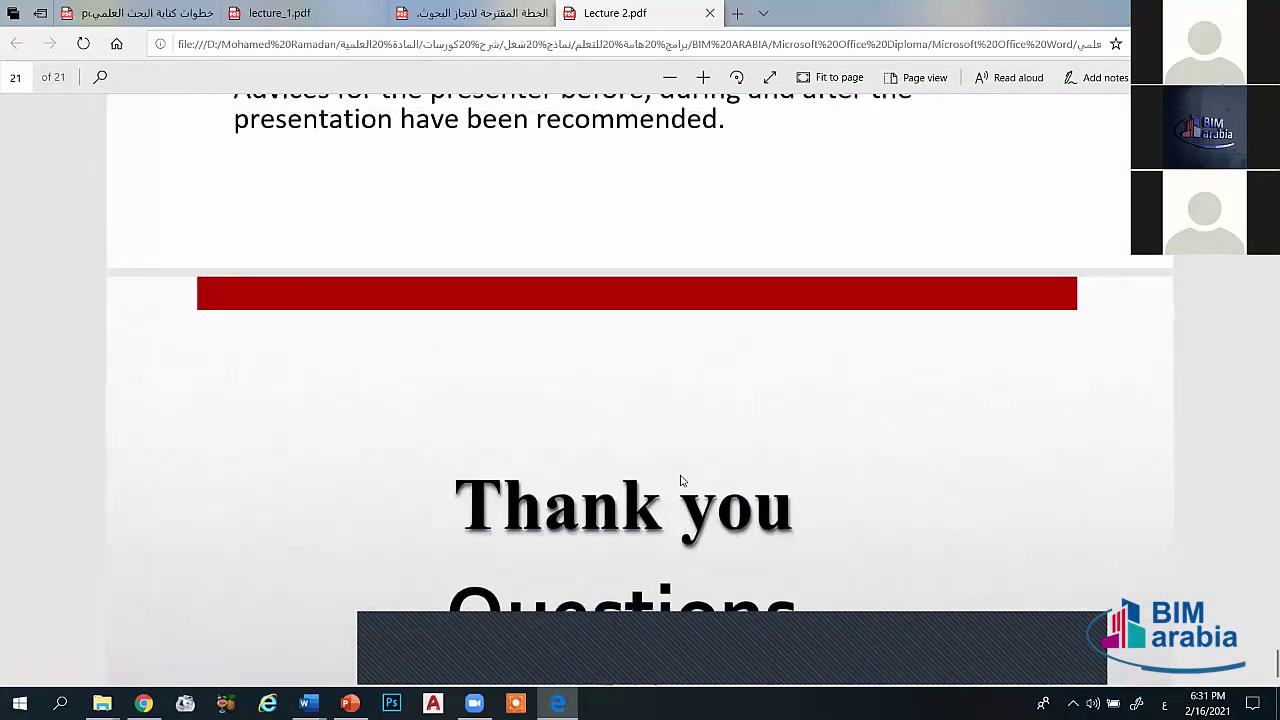
{"action": "scroll", "coordinate": [680, 481], "scroll_direction": "up", "scroll_amount": 3}
{"action": "scroll", "coordinate": [680, 481], "scroll_direction": "up", "scroll_amount": 2}
{"action": "scroll", "coordinate": [680, 481], "scroll_direction": "up", "scroll_amount": 3}
{"action": "scroll", "coordinate": [680, 481], "scroll_direction": "up", "scroll_amount": 2}
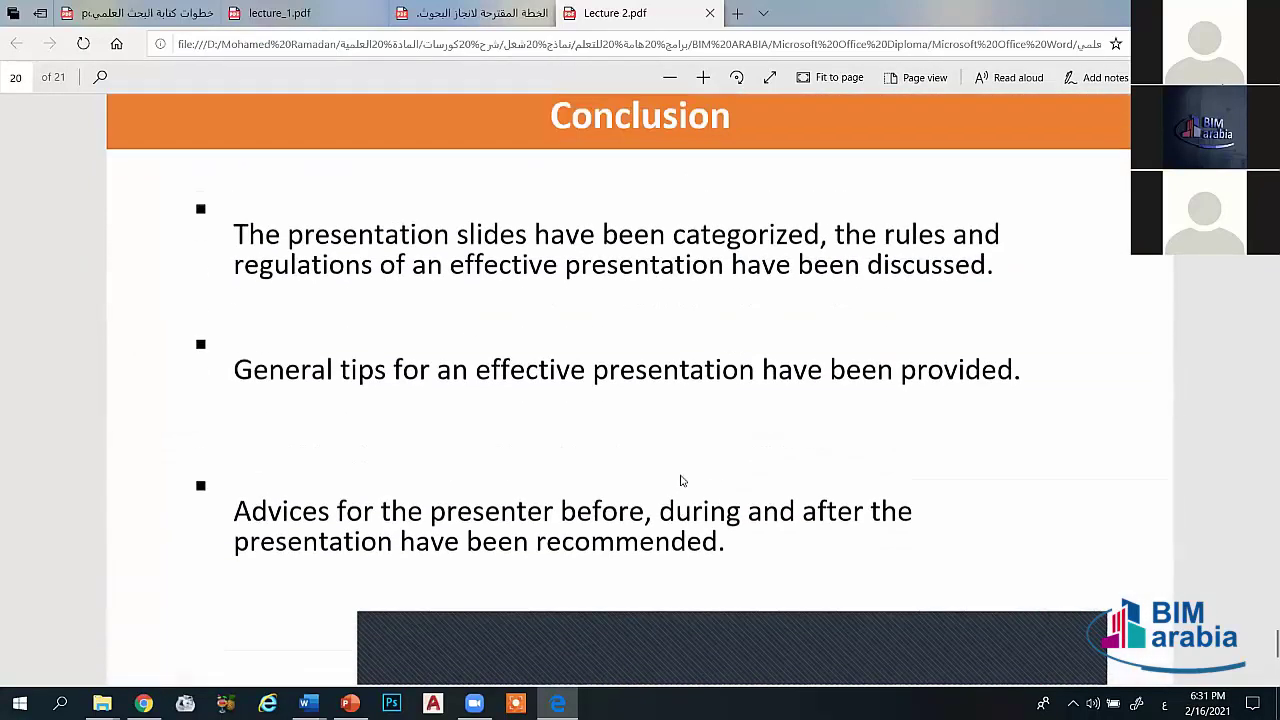
{"action": "scroll", "coordinate": [680, 481], "scroll_direction": "up", "scroll_amount": 3}
{"action": "scroll", "coordinate": [680, 481], "scroll_direction": "up", "scroll_amount": 2}
{"action": "scroll", "coordinate": [683, 481], "scroll_direction": "up", "scroll_amount": 3}
{"action": "scroll", "coordinate": [683, 481], "scroll_direction": "up", "scroll_amount": 4}
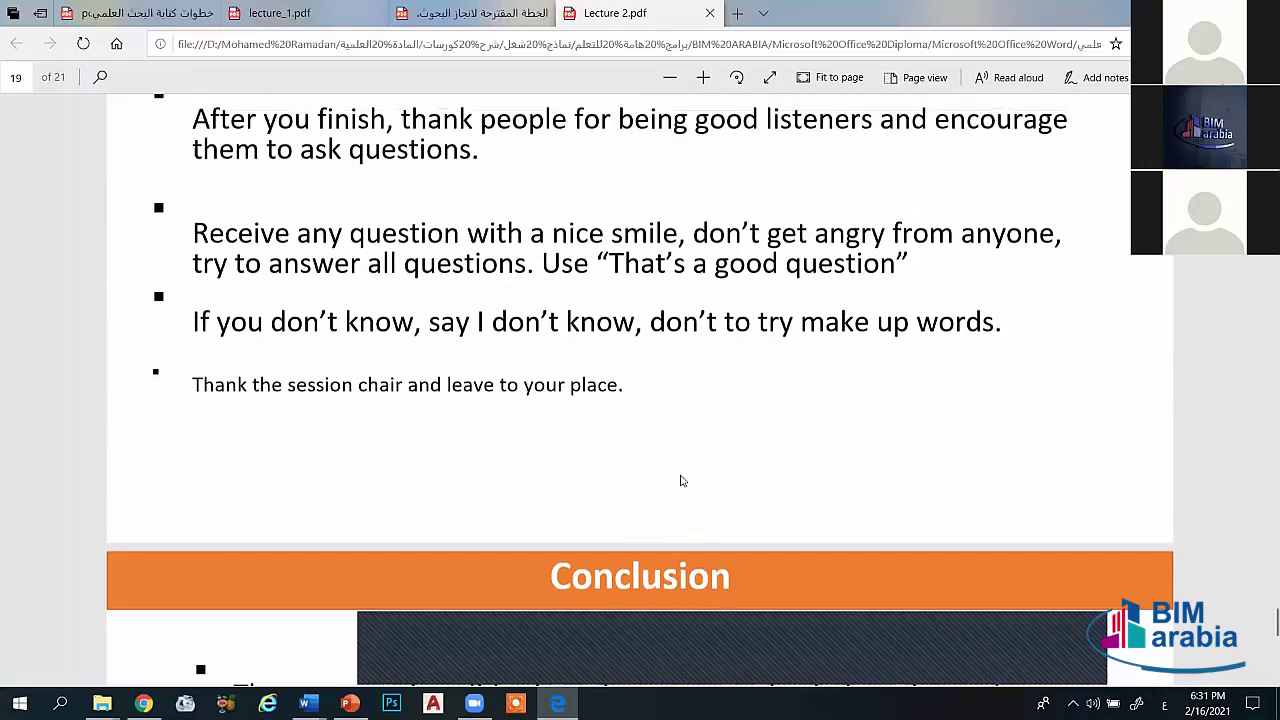
{"action": "scroll", "coordinate": [683, 481], "scroll_direction": "up", "scroll_amount": 1}
{"action": "scroll", "coordinate": [683, 481], "scroll_direction": "up", "scroll_amount": 2}
{"action": "scroll", "coordinate": [683, 481], "scroll_direction": "up", "scroll_amount": 3}
{"action": "scroll", "coordinate": [683, 481], "scroll_direction": "up", "scroll_amount": 1}
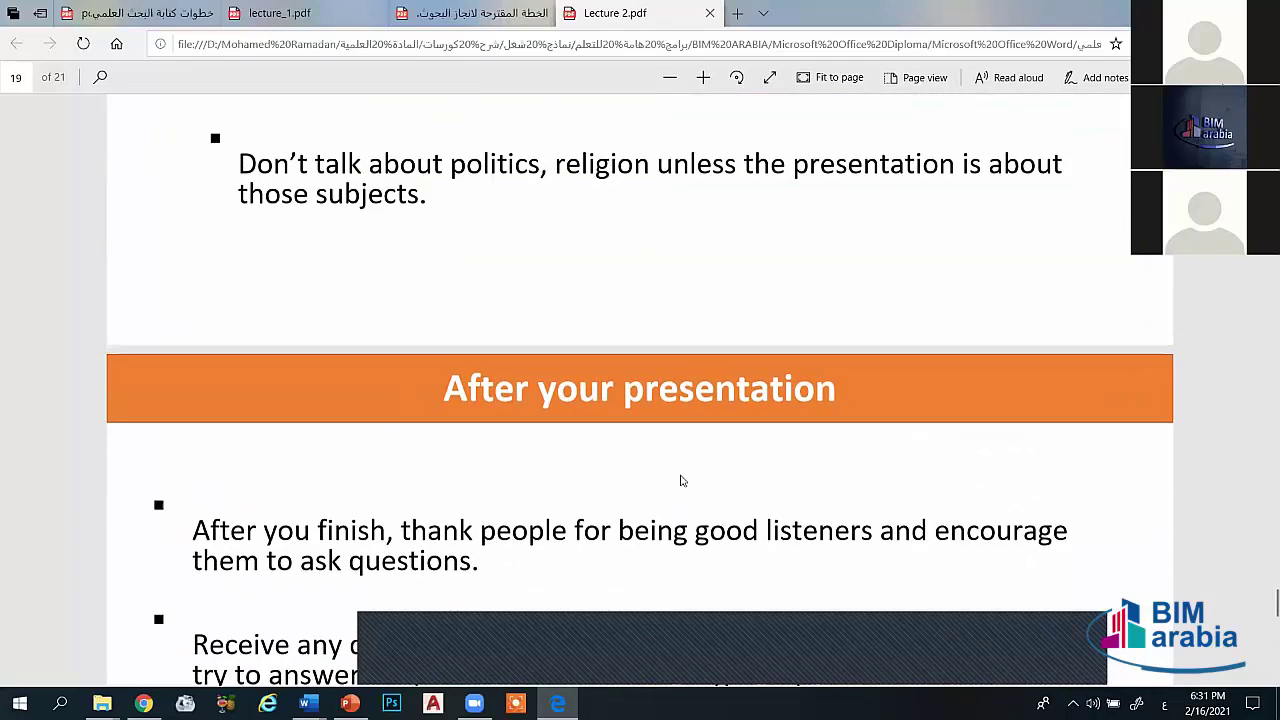
Step: Glance at the first lecture PDF, then bring the blank Word Document4 to the front
{"action": "left_click", "coordinate": [290, 12]}
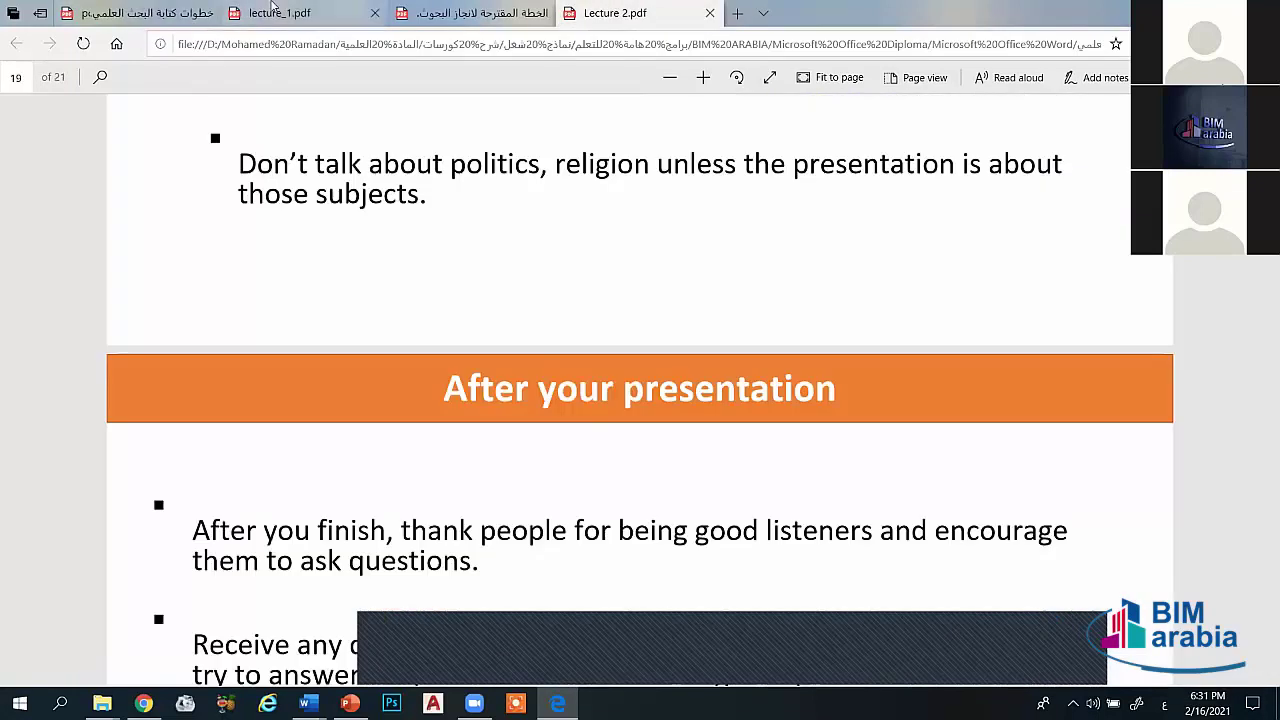
{"action": "left_click", "coordinate": [343, 12]}
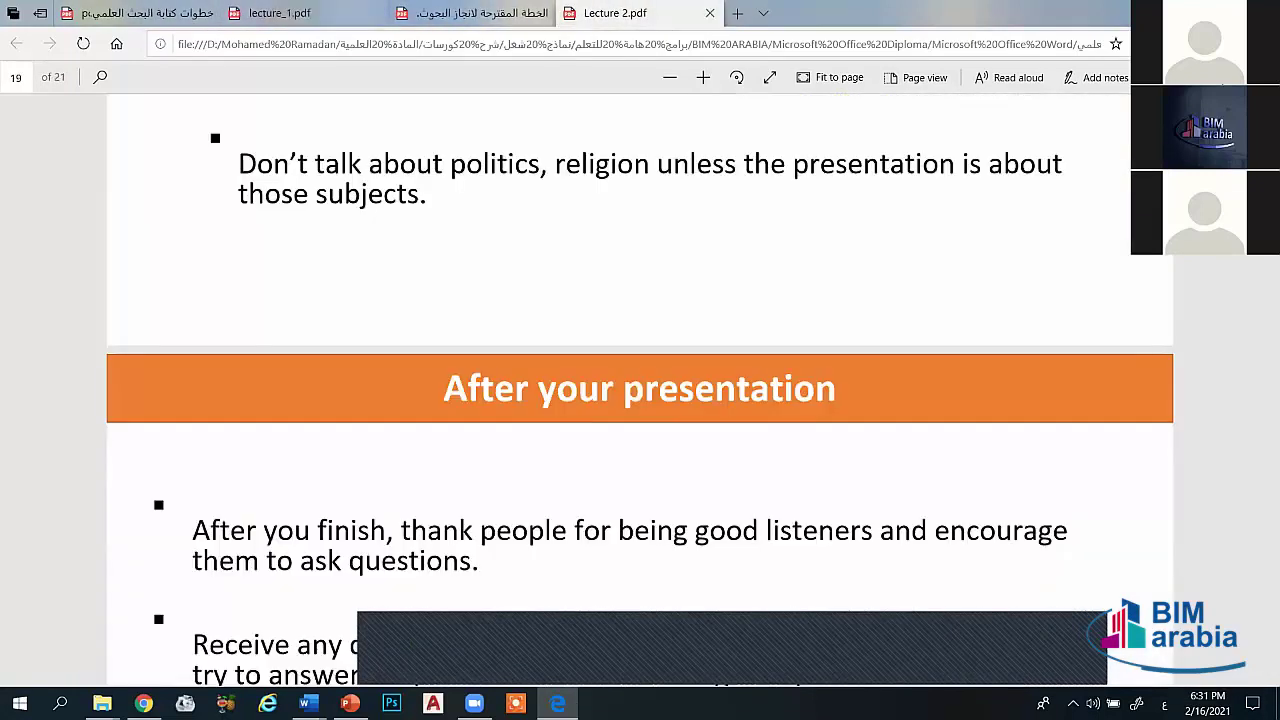
{"action": "key", "text": "super+d"}
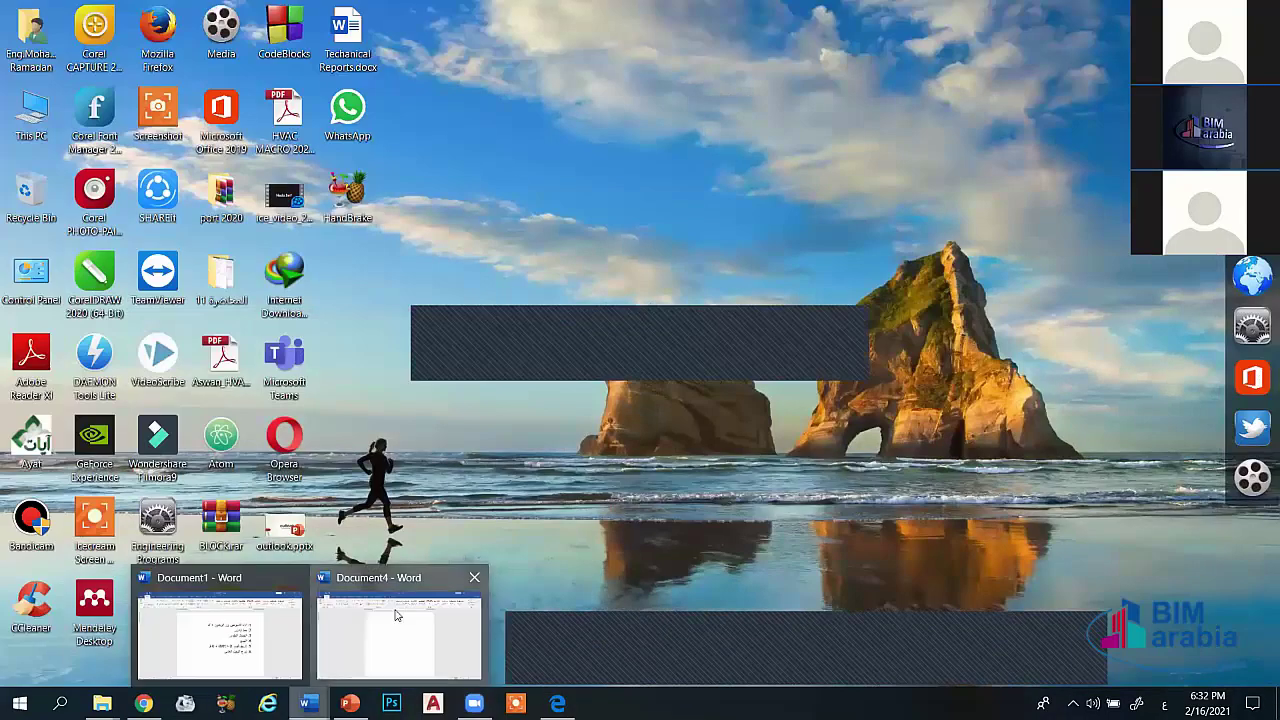
{"action": "left_click", "coordinate": [394, 614]}
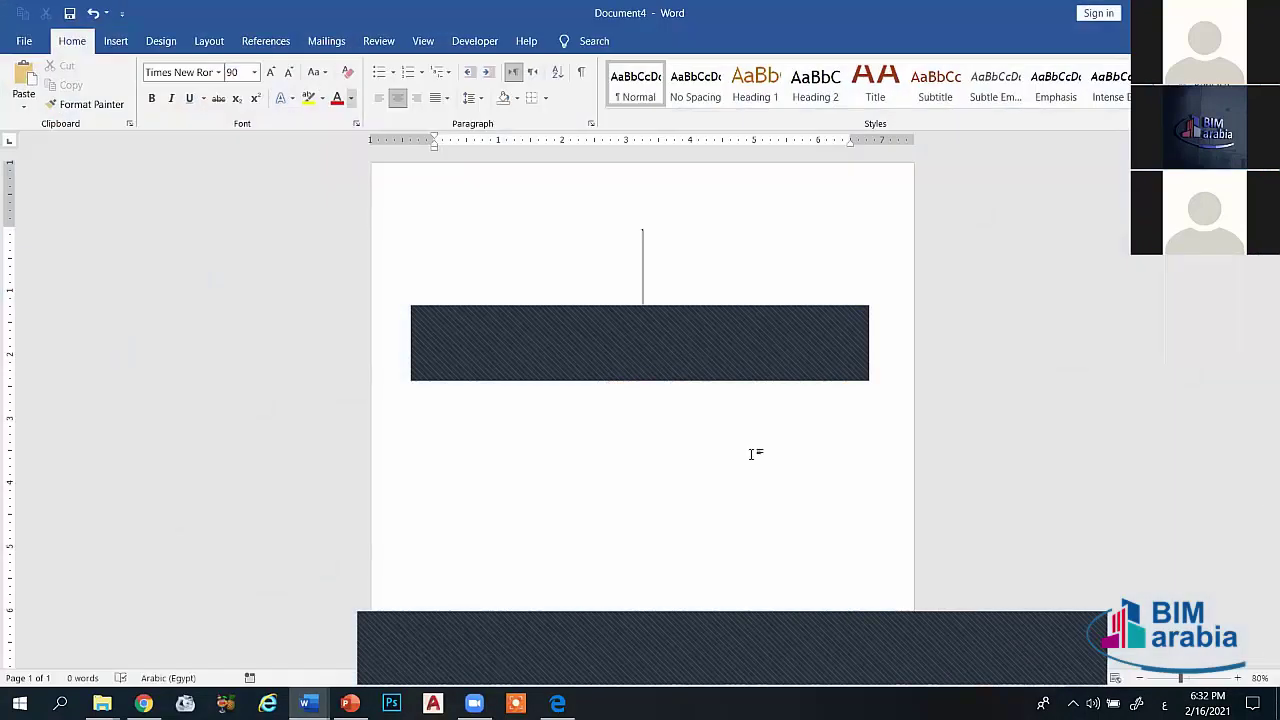
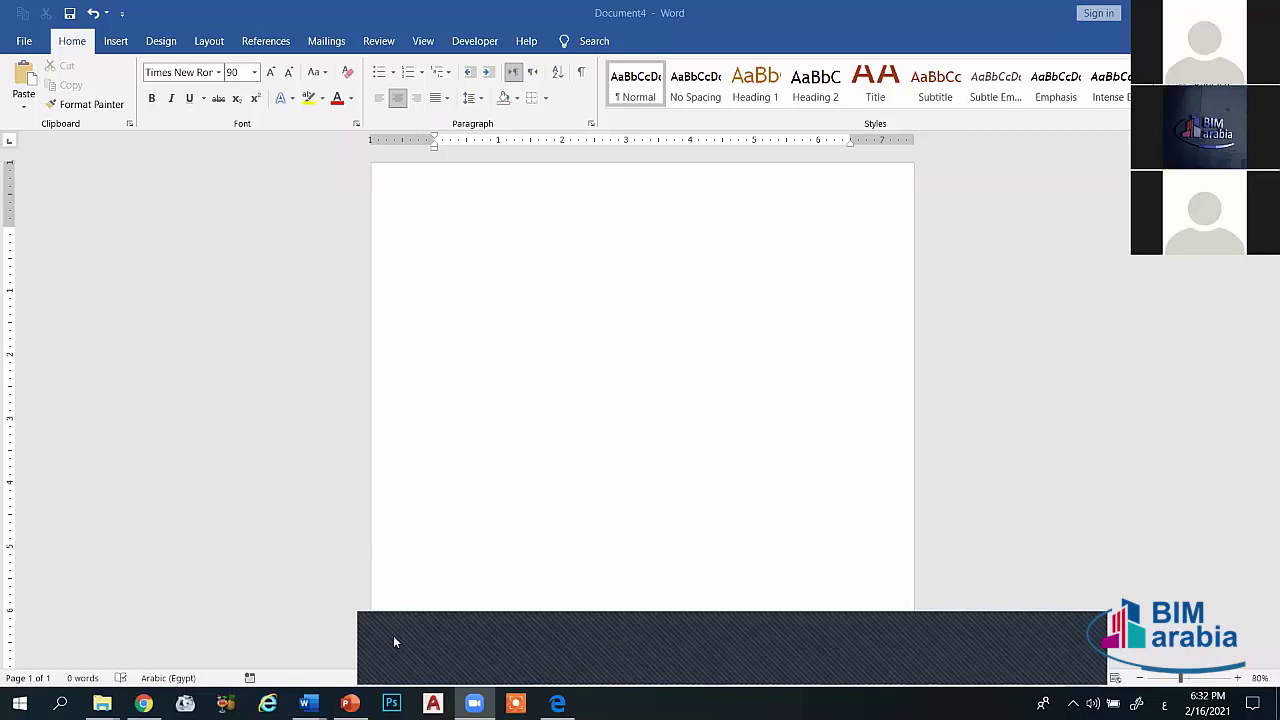
Step: Make 36 the current Times New Roman font size in the blank Document4
{"action": "left_click", "coordinate": [446, 558]}
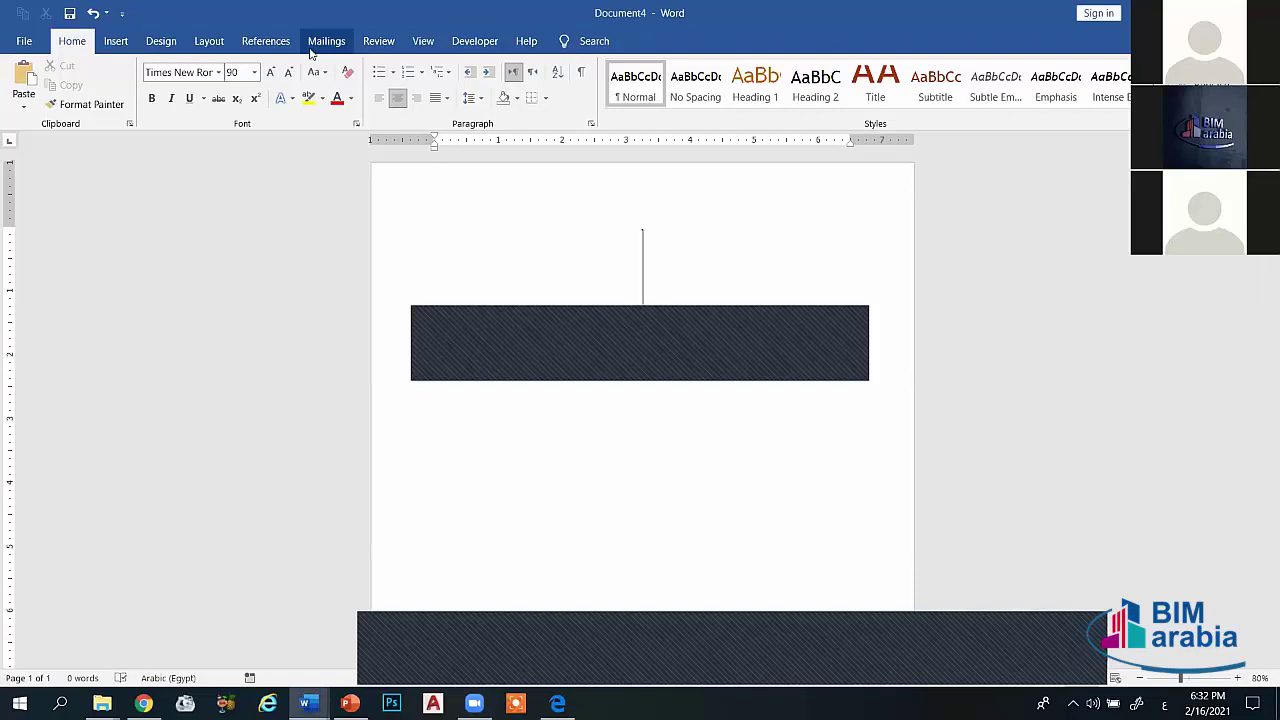
{"action": "left_click", "coordinate": [288, 72]}
{"action": "left_click", "coordinate": [288, 72]}
{"action": "left_click", "coordinate": [288, 72]}
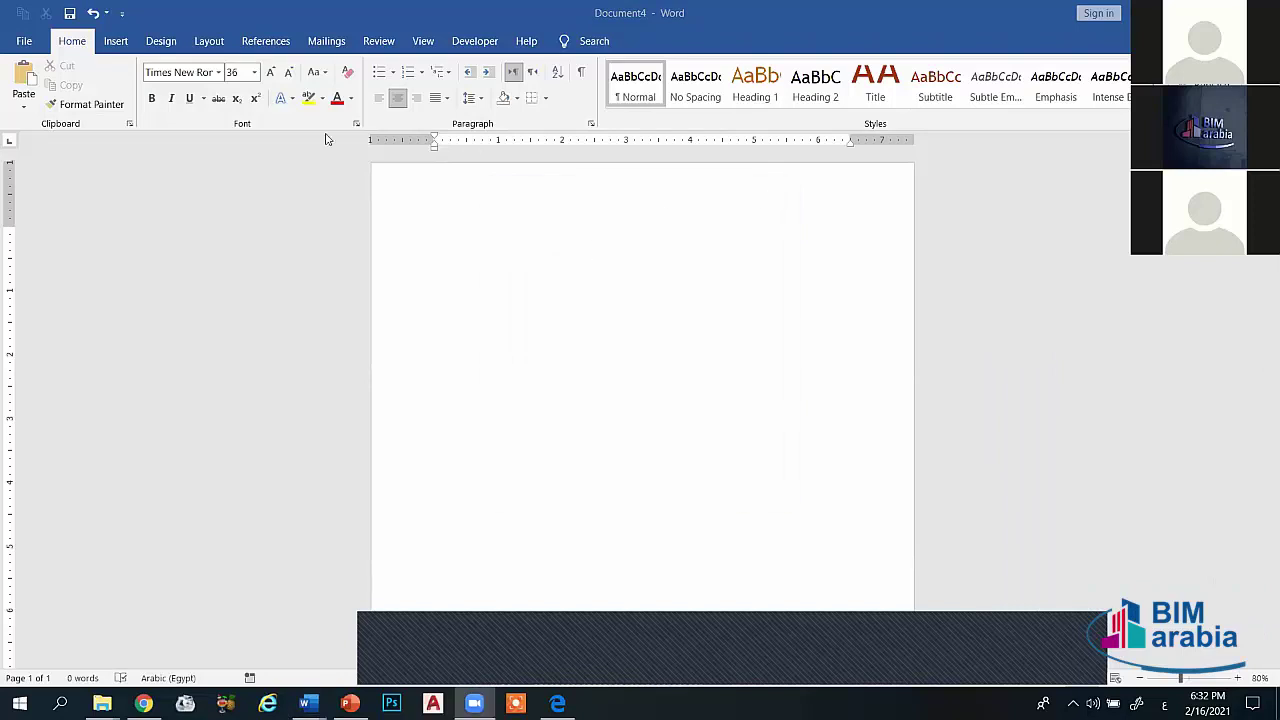
Step: Set a custom paper size of 15 wide by 21 high, letting Word fix the margins
{"action": "left_click", "coordinate": [215, 48]}
{"action": "left_click", "coordinate": [116, 82]}
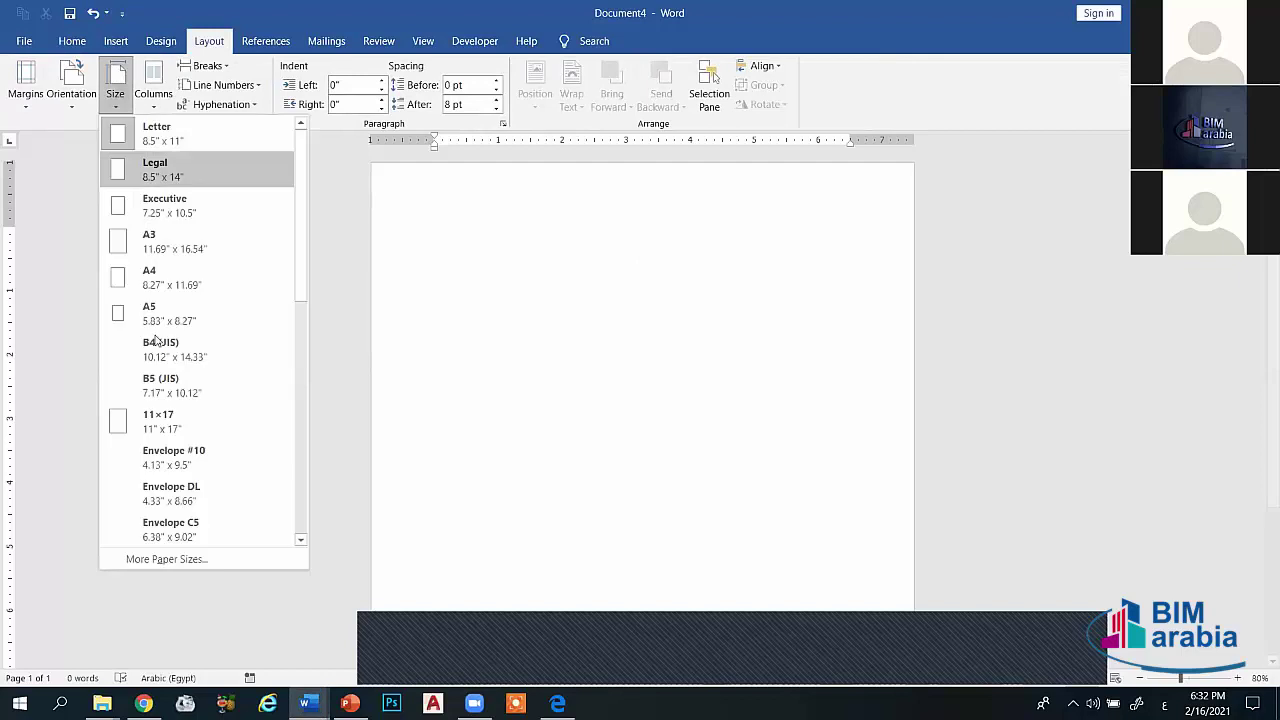
{"action": "left_click", "coordinate": [160, 558]}
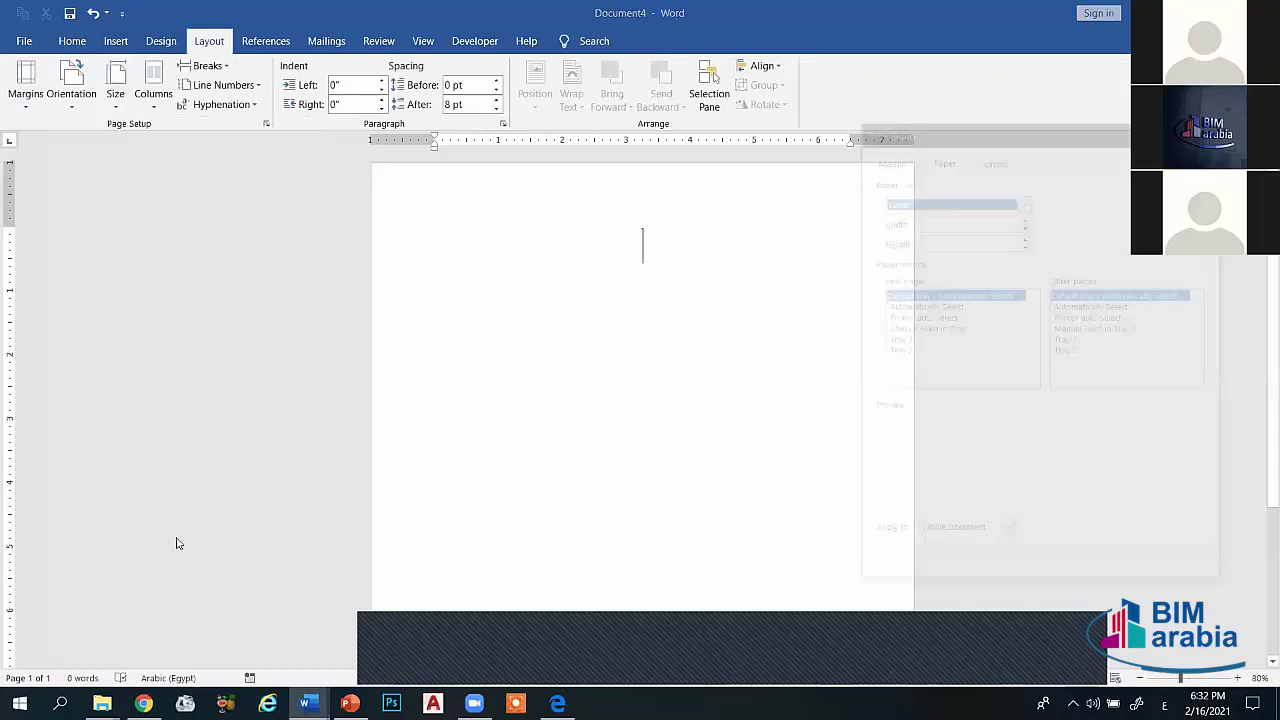
{"action": "double_click", "coordinate": [940, 217]}
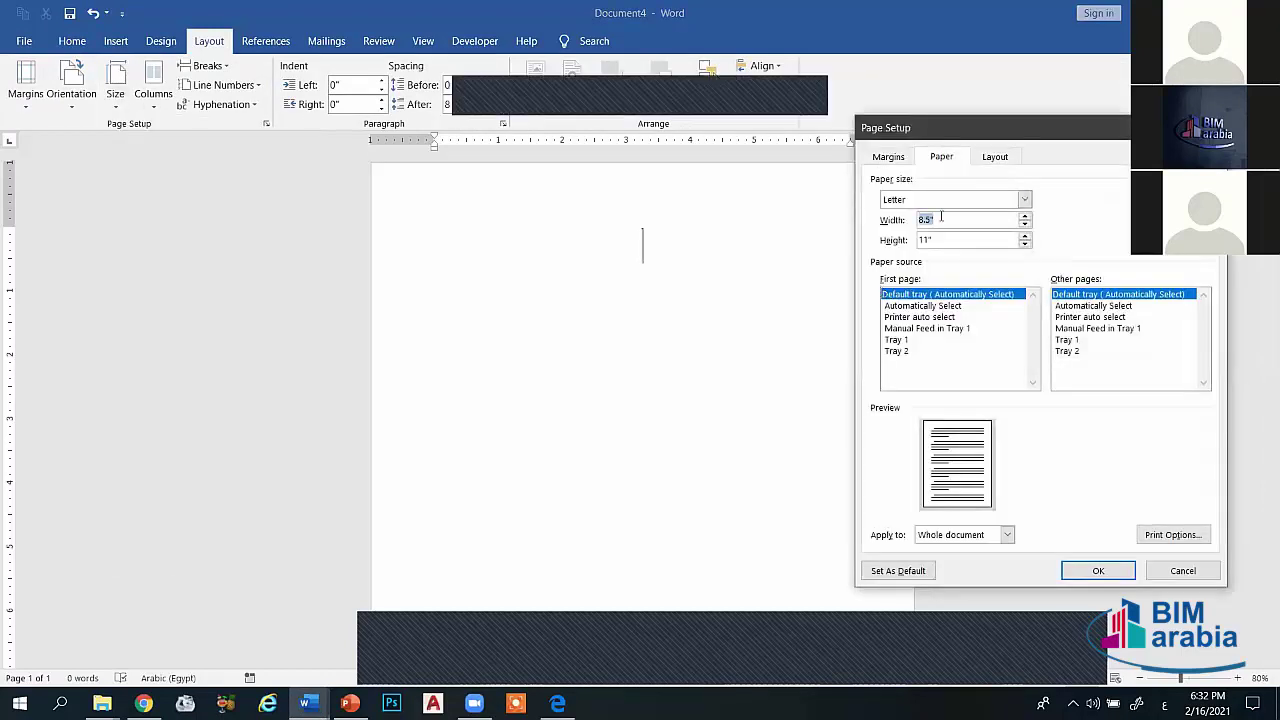
{"action": "type", "text": "15"}
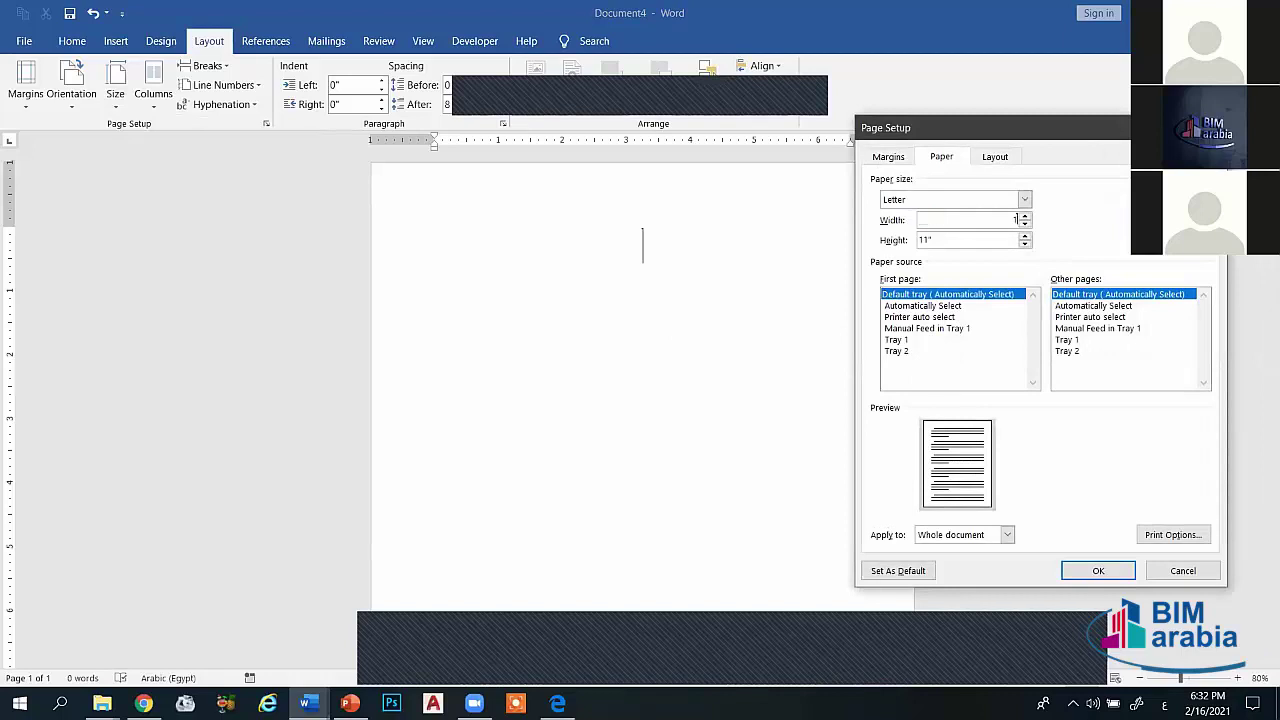
{"action": "double_click", "coordinate": [924, 240]}
{"action": "type", "text": "21"}
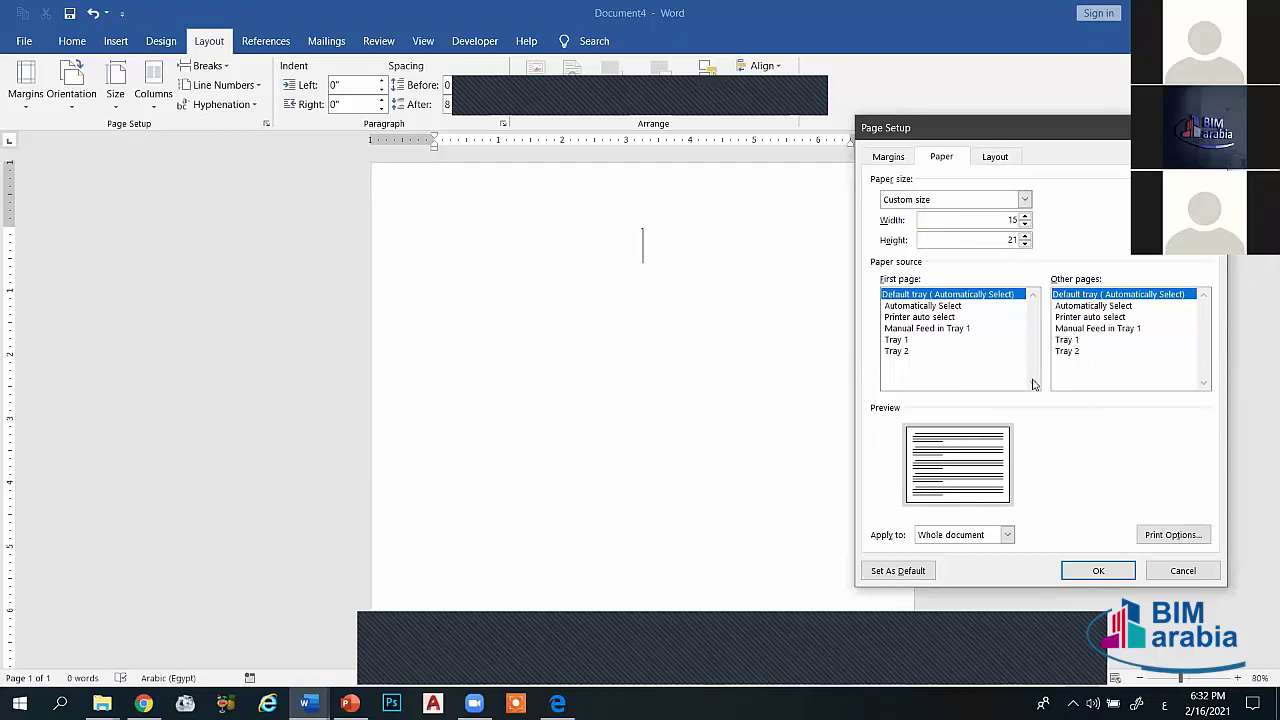
{"action": "left_click", "coordinate": [1096, 570]}
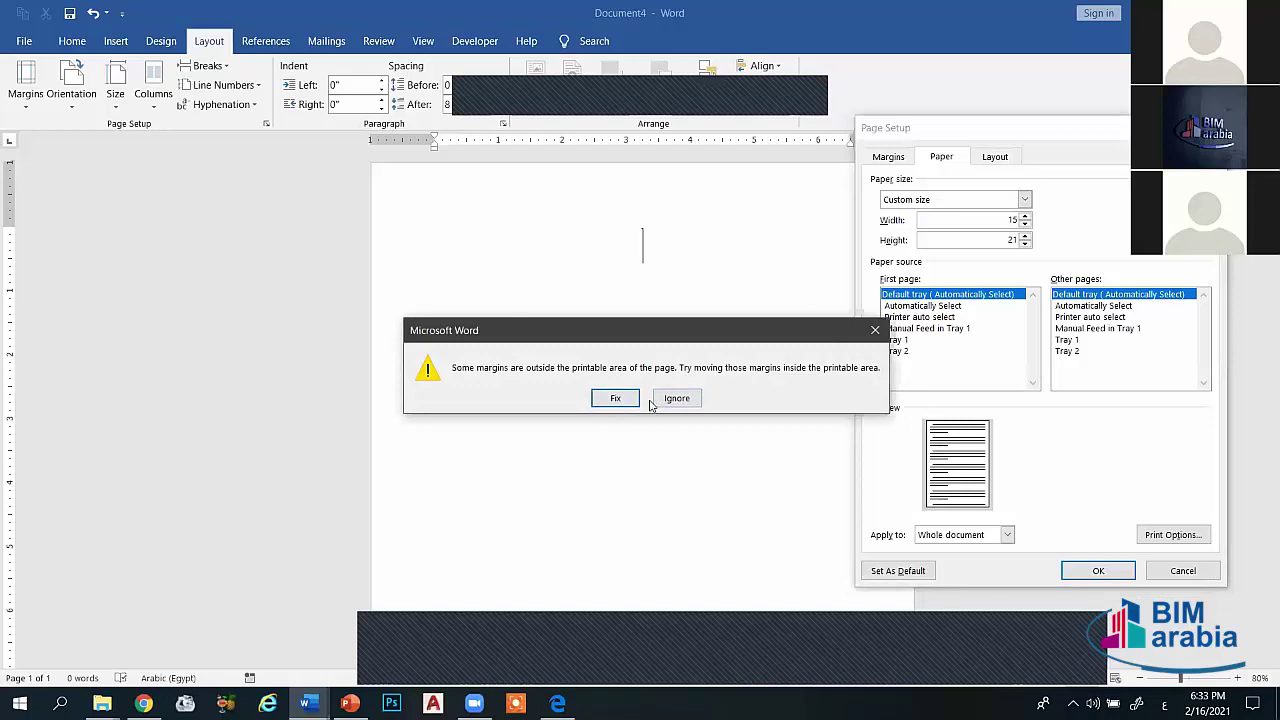
{"action": "left_click", "coordinate": [615, 398]}
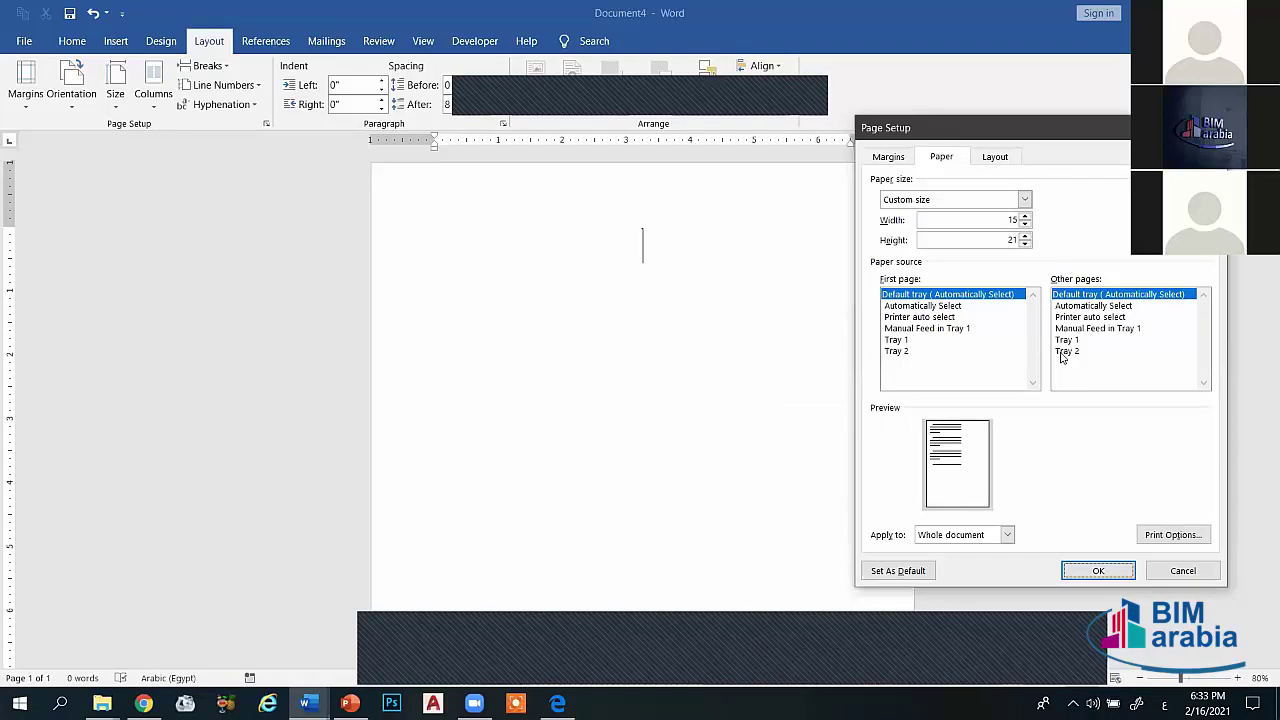
{"action": "left_click", "coordinate": [1097, 570]}
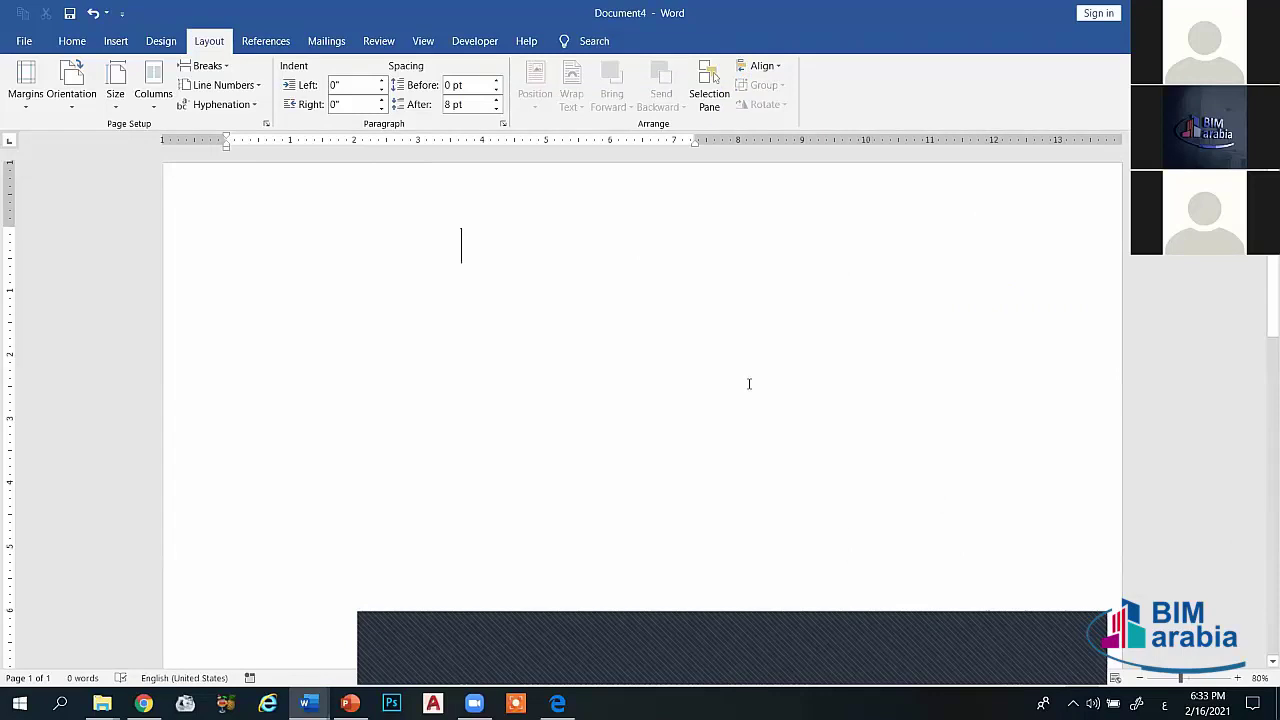
Step: Zoom out to about 40% so the whole 15 by 21 page fits on screen
{"action": "scroll", "coordinate": [748, 383], "scroll_direction": "down", "scroll_amount": 2}
{"action": "scroll", "coordinate": [748, 383], "scroll_direction": "down", "scroll_amount": 5}
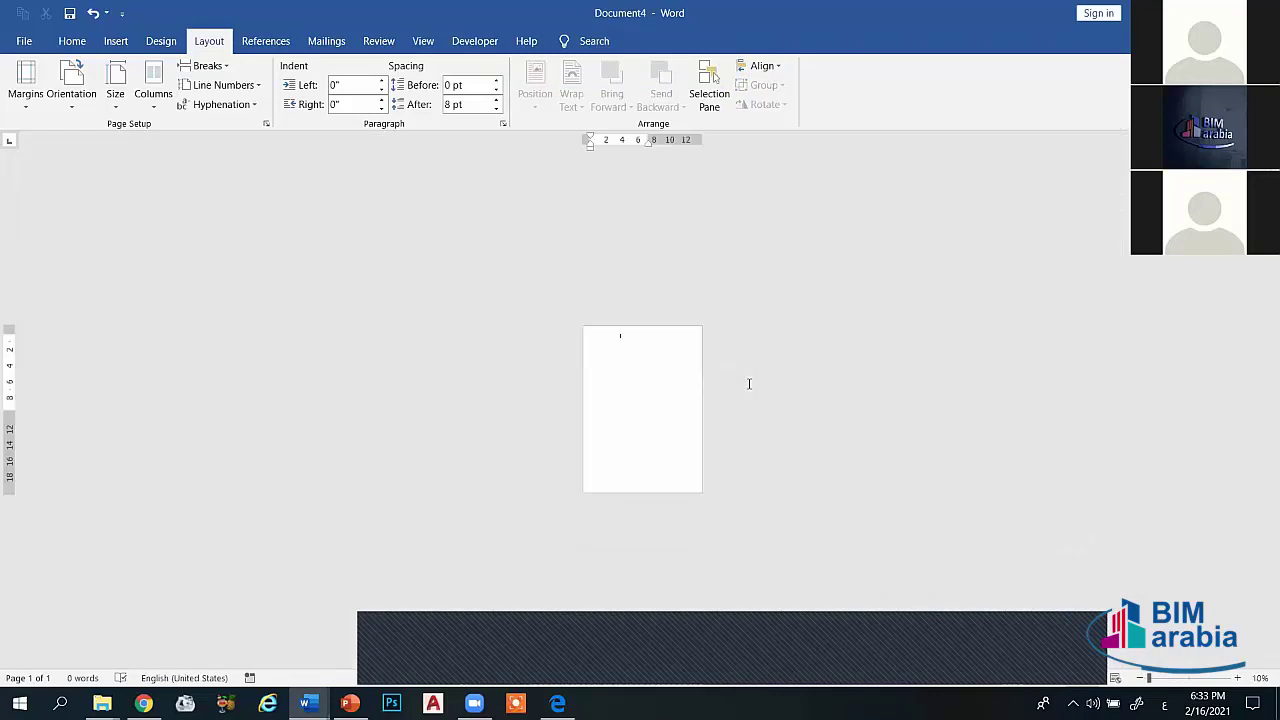
{"action": "left_click", "coordinate": [396, 662]}
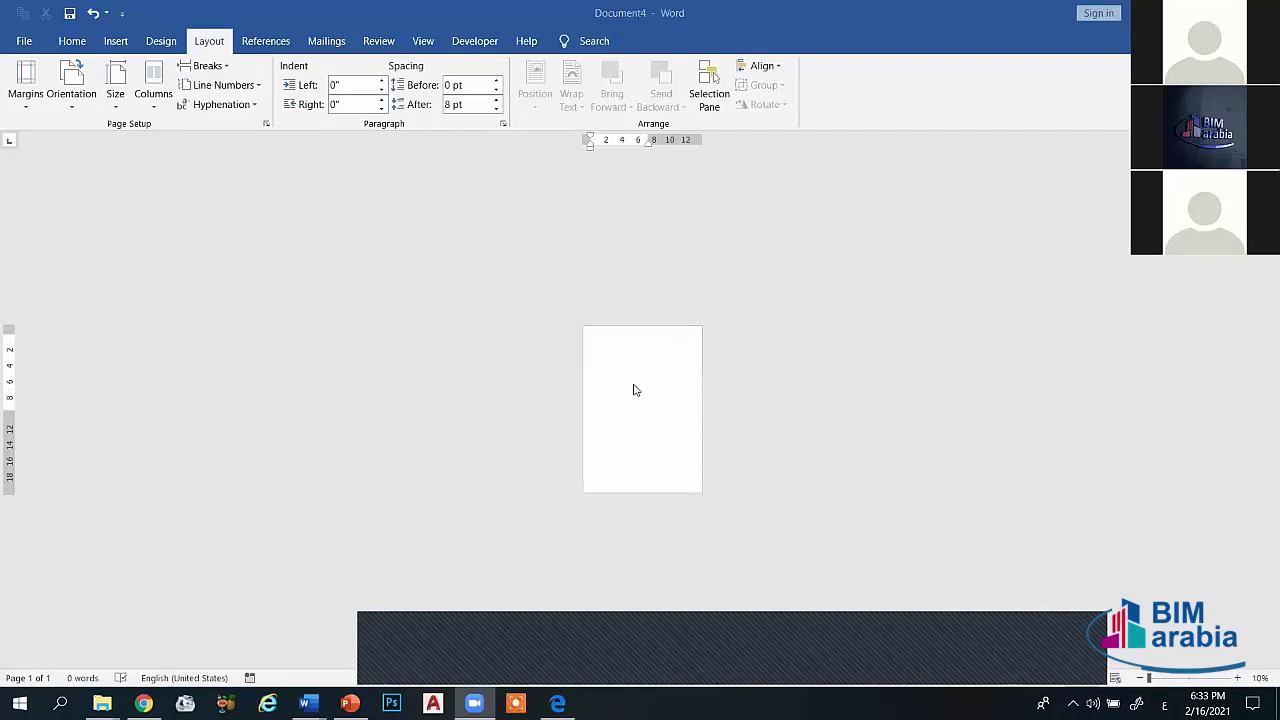
{"action": "left_click", "coordinate": [1155, 680]}
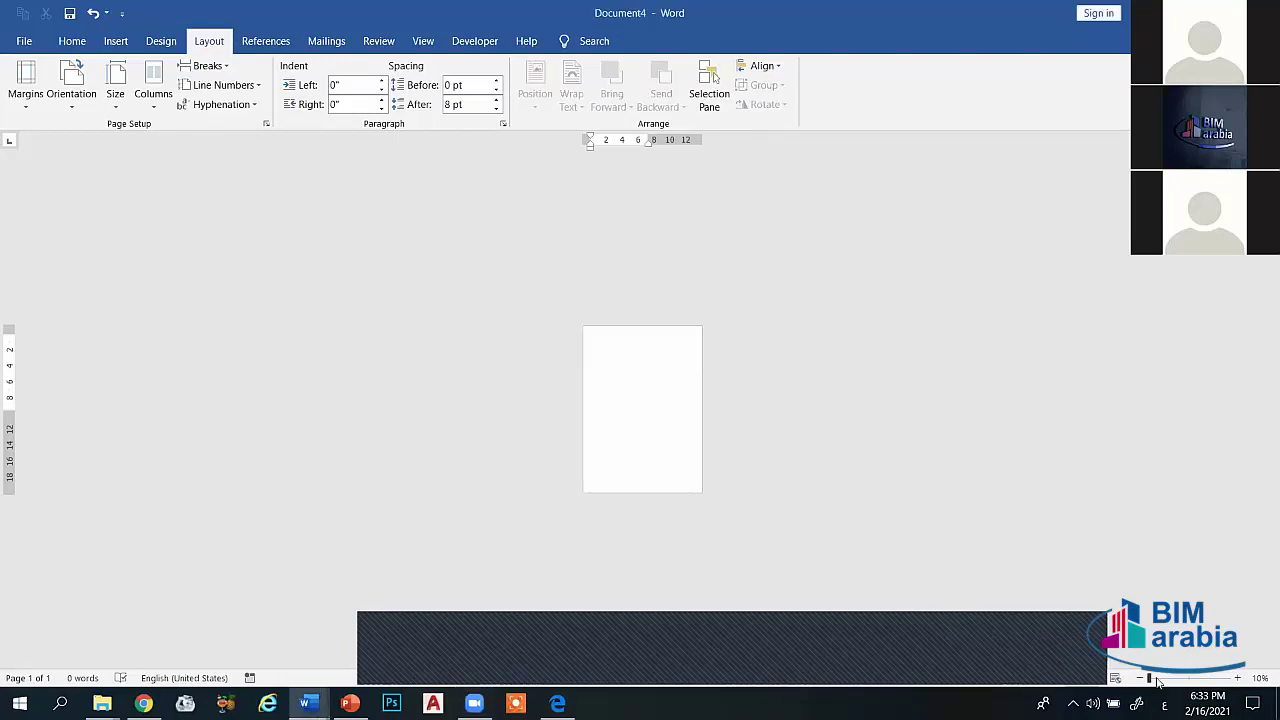
{"action": "left_click_drag", "start_coordinate": [1150, 680], "coordinate": [1161, 680]}
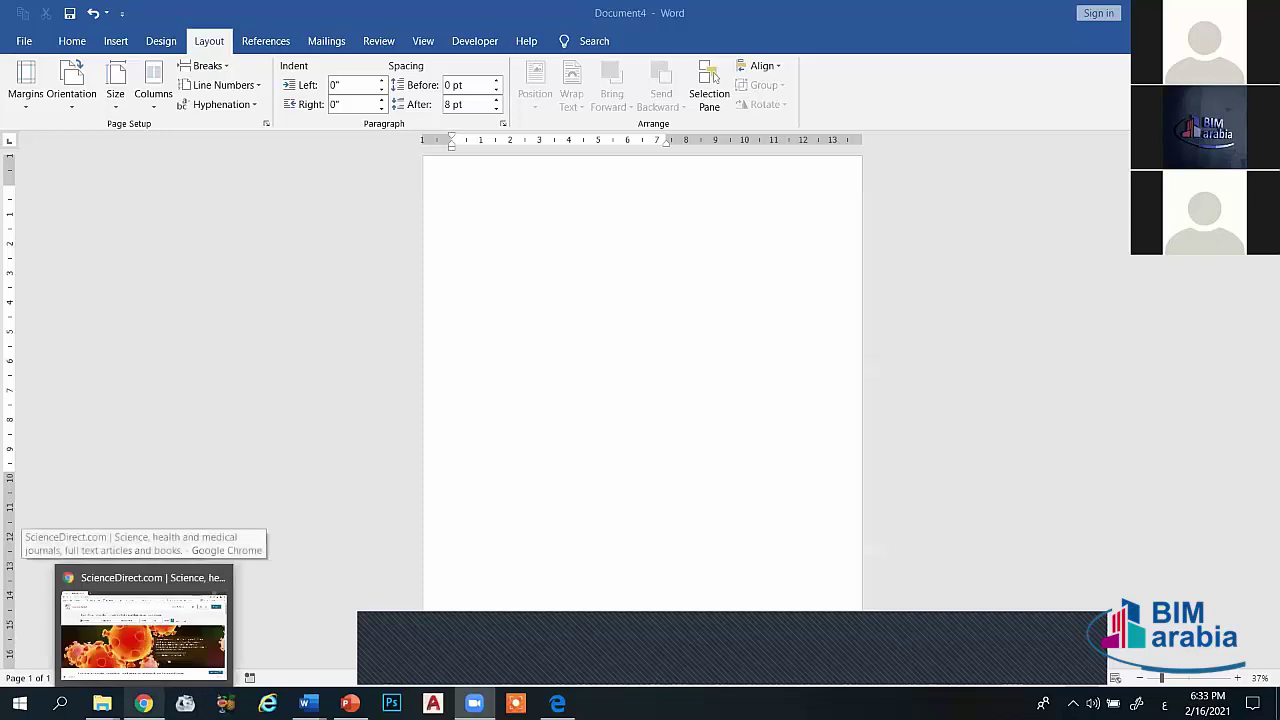
Step: Run a ScienceDirect keyword search for 'mep'
{"action": "left_click", "coordinate": [143, 703]}
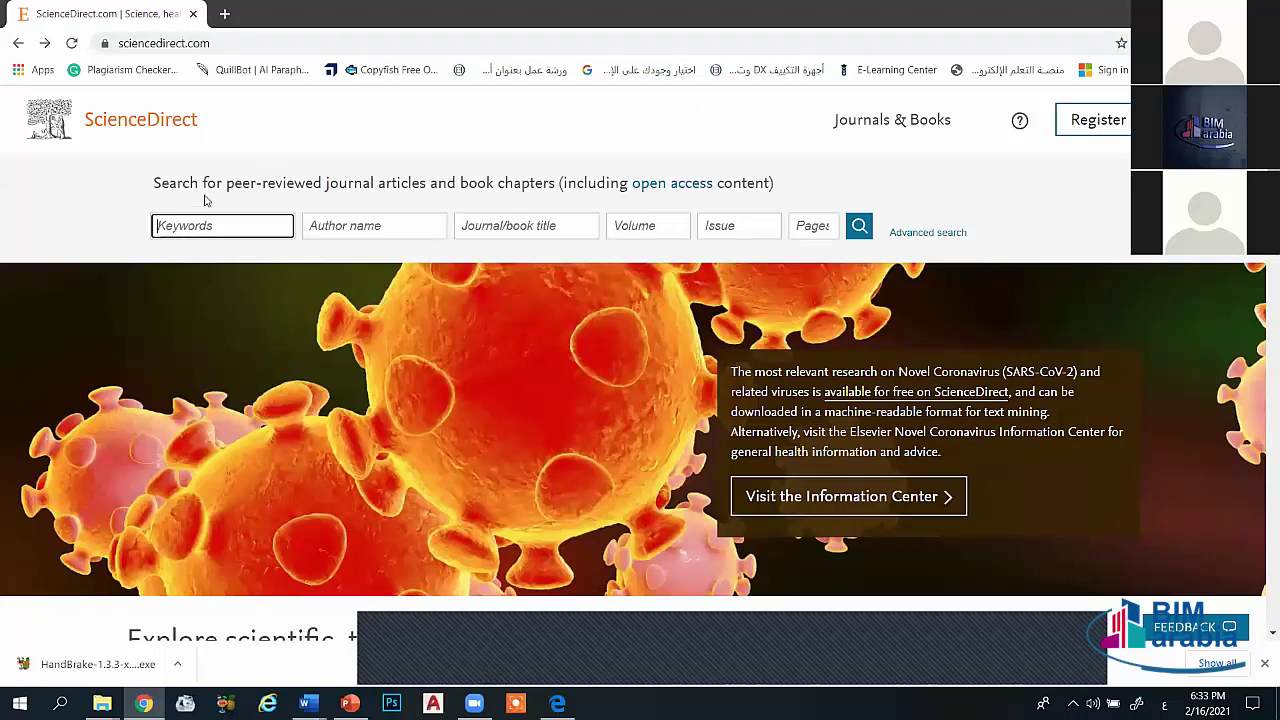
{"action": "left_click", "coordinate": [205, 225]}
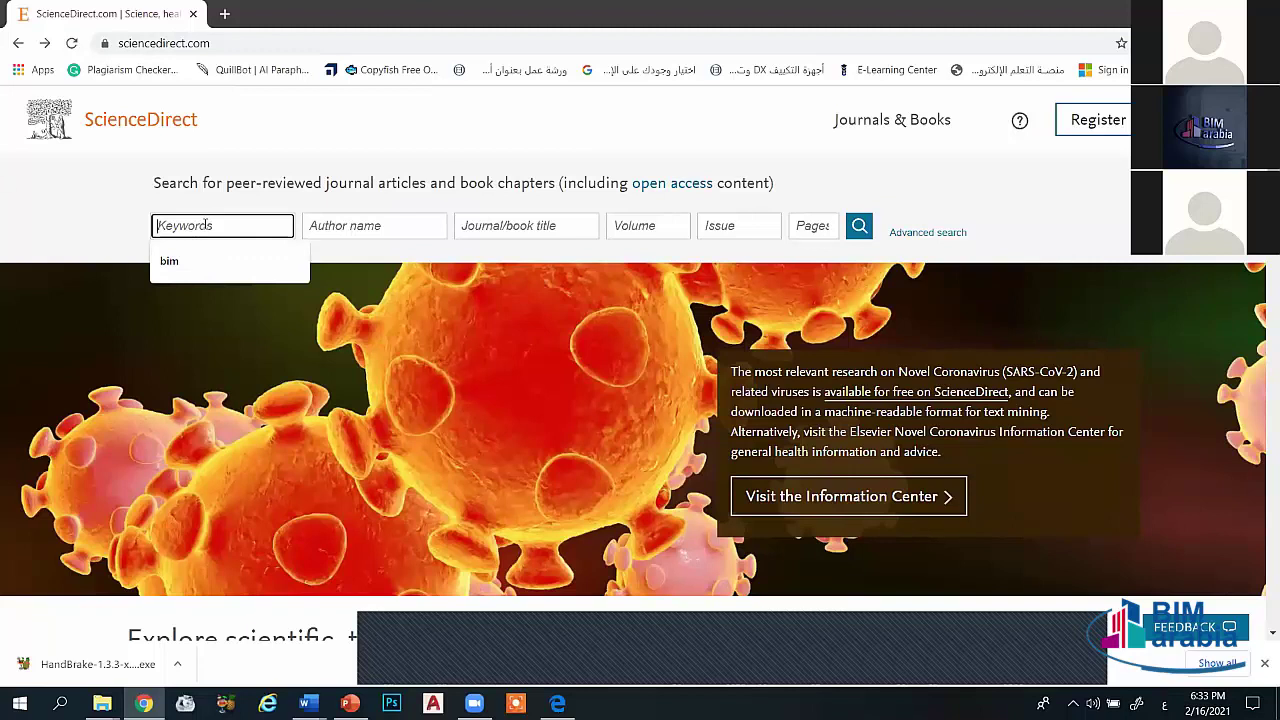
{"action": "left_click", "coordinate": [205, 225]}
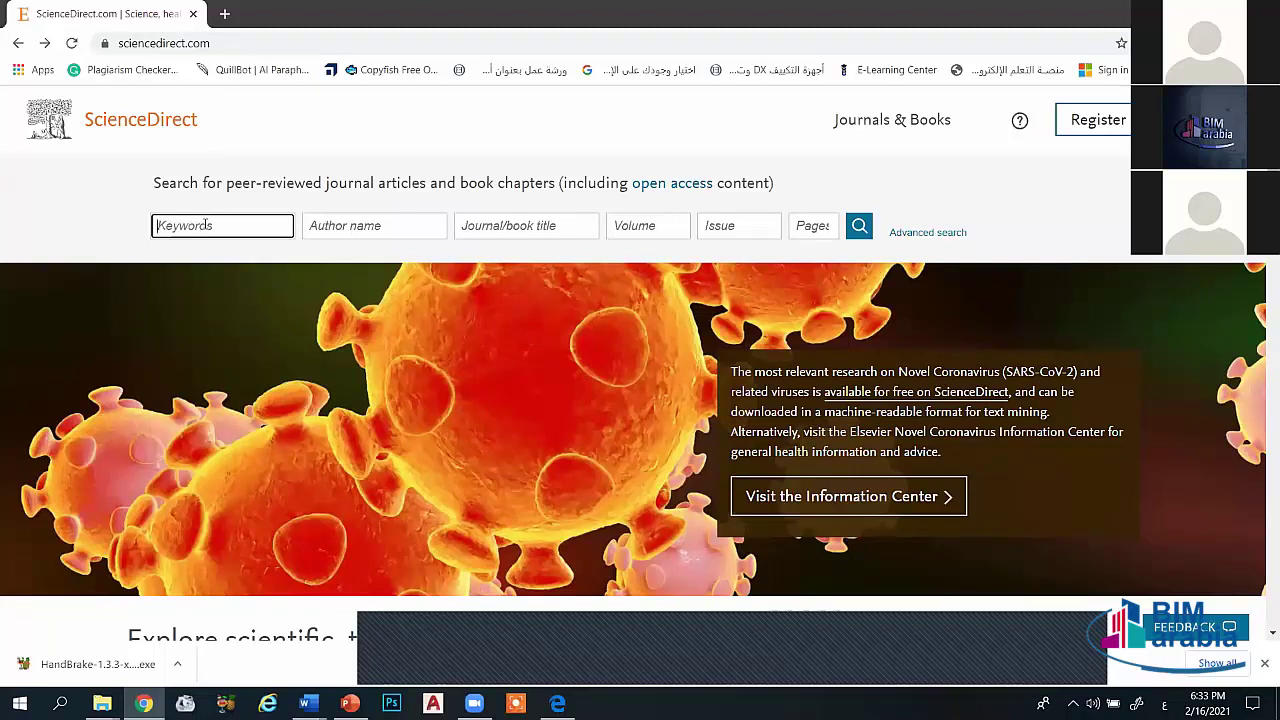
{"action": "key", "text": "alt+shift"}
{"action": "type", "text": "mep"}
{"action": "left_click", "coordinate": [859, 226]}
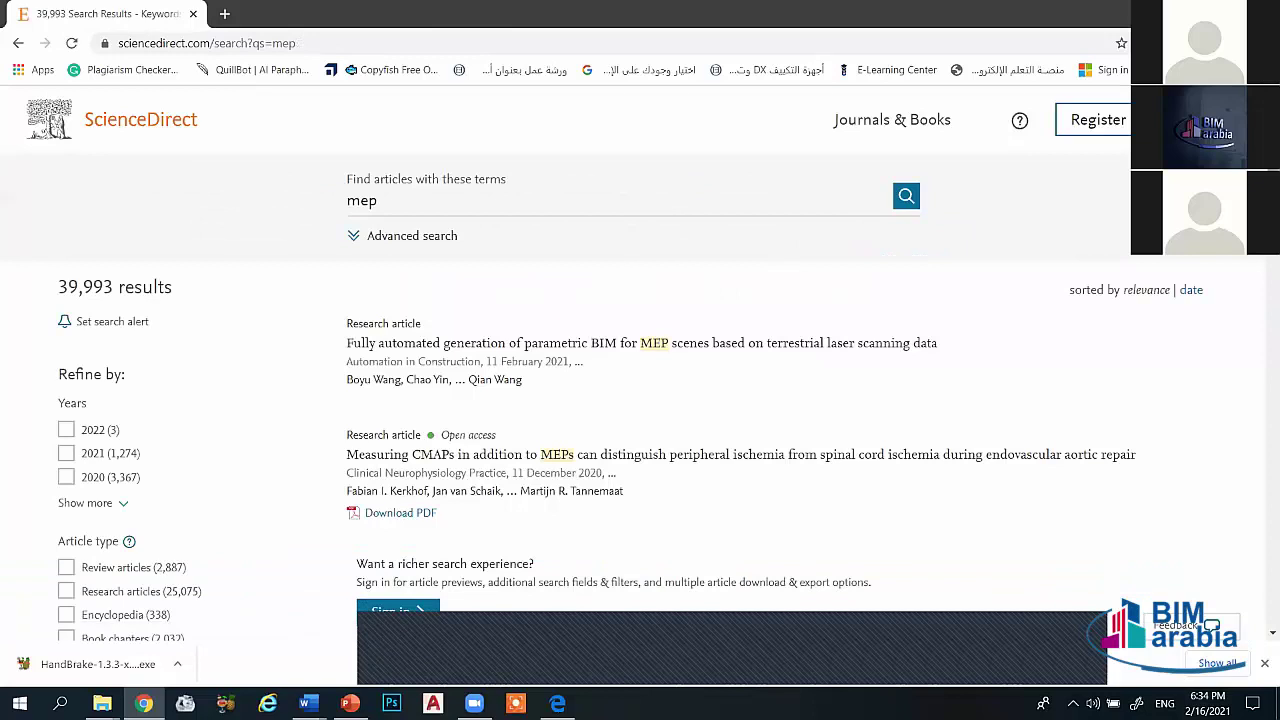
Step: Scroll through the 39,993 'mep' results and back to the top
{"action": "scroll", "coordinate": [640, 400], "scroll_direction": "down", "scroll_amount": 1}
{"action": "scroll", "coordinate": [640, 400], "scroll_direction": "down", "scroll_amount": 2}
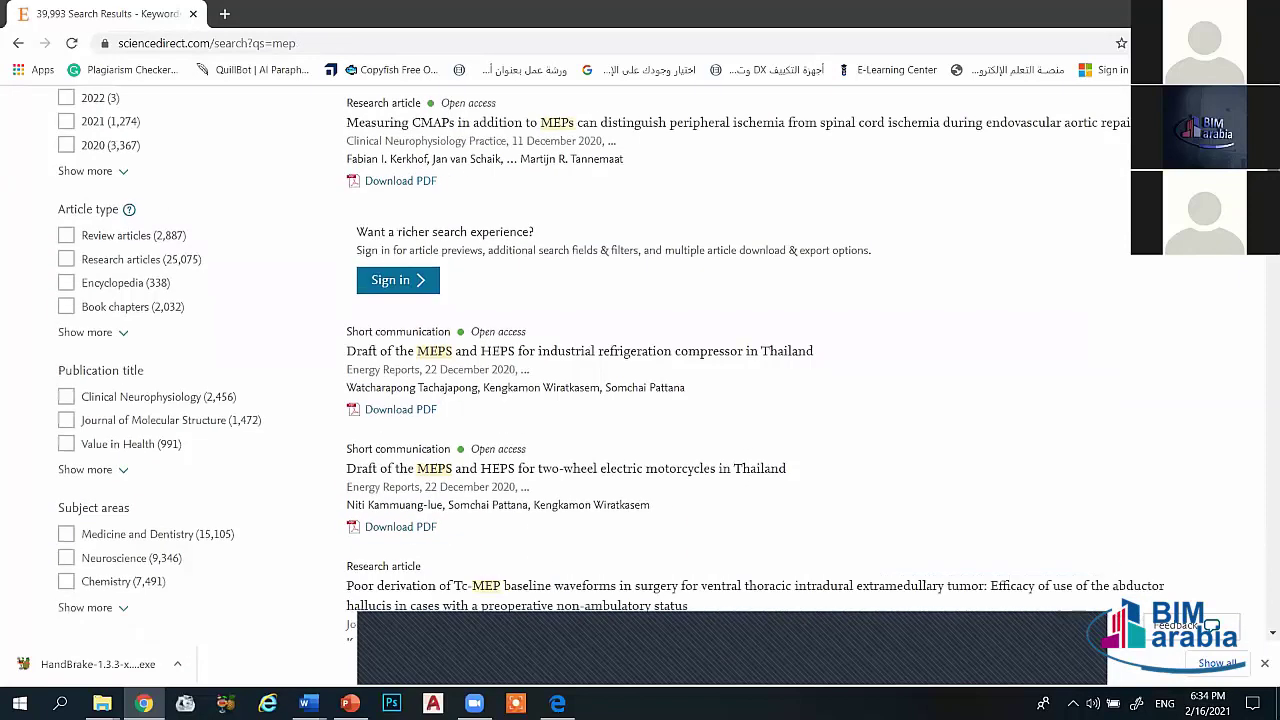
{"action": "scroll", "coordinate": [640, 400], "scroll_direction": "down", "scroll_amount": 2}
{"action": "scroll", "coordinate": [640, 400], "scroll_direction": "down", "scroll_amount": 1}
{"action": "scroll", "coordinate": [640, 400], "scroll_direction": "down", "scroll_amount": 2}
{"action": "scroll", "coordinate": [640, 400], "scroll_direction": "up", "scroll_amount": 3}
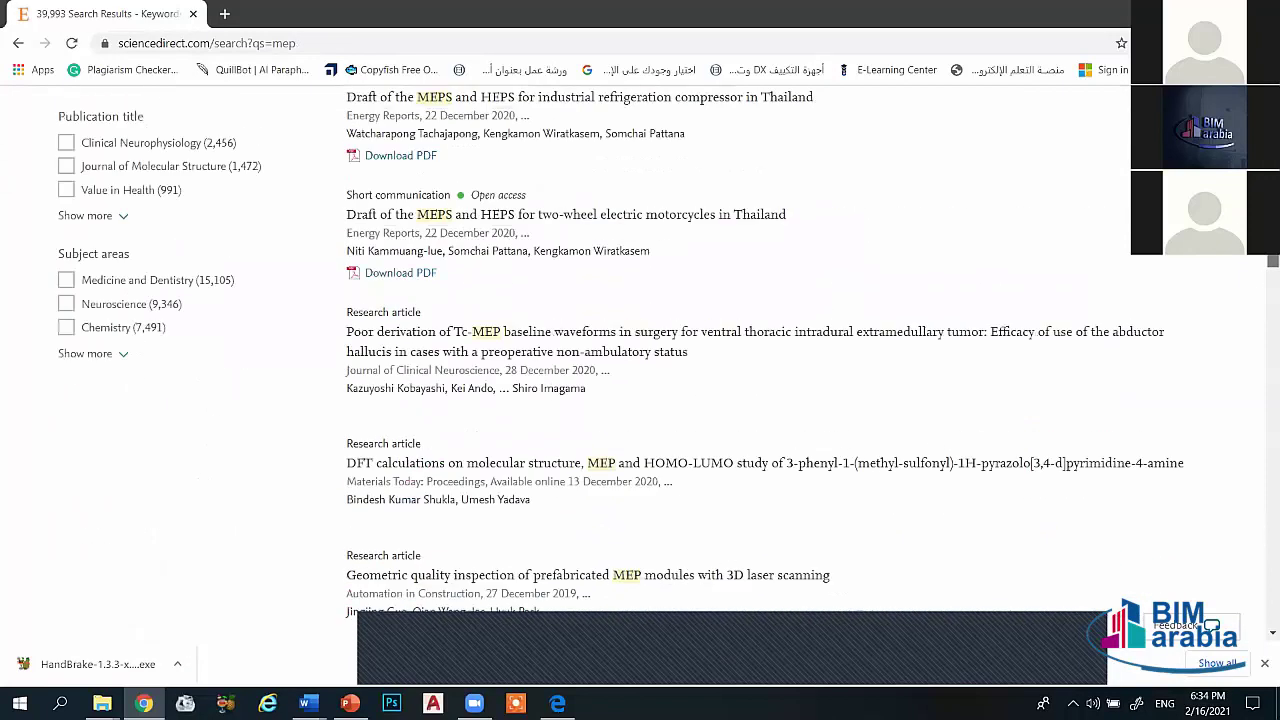
{"action": "scroll", "coordinate": [524, 285], "scroll_direction": "up", "scroll_amount": 2}
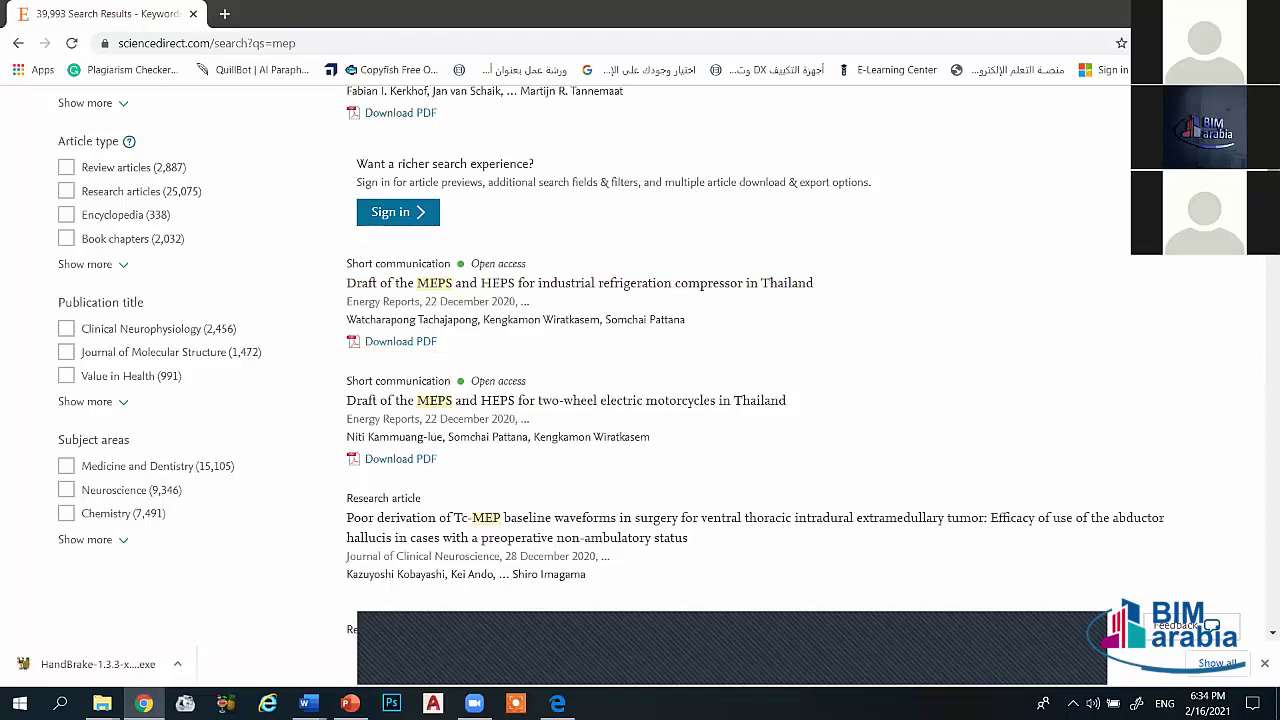
{"action": "scroll", "coordinate": [169, 152], "scroll_direction": "up", "scroll_amount": 4}
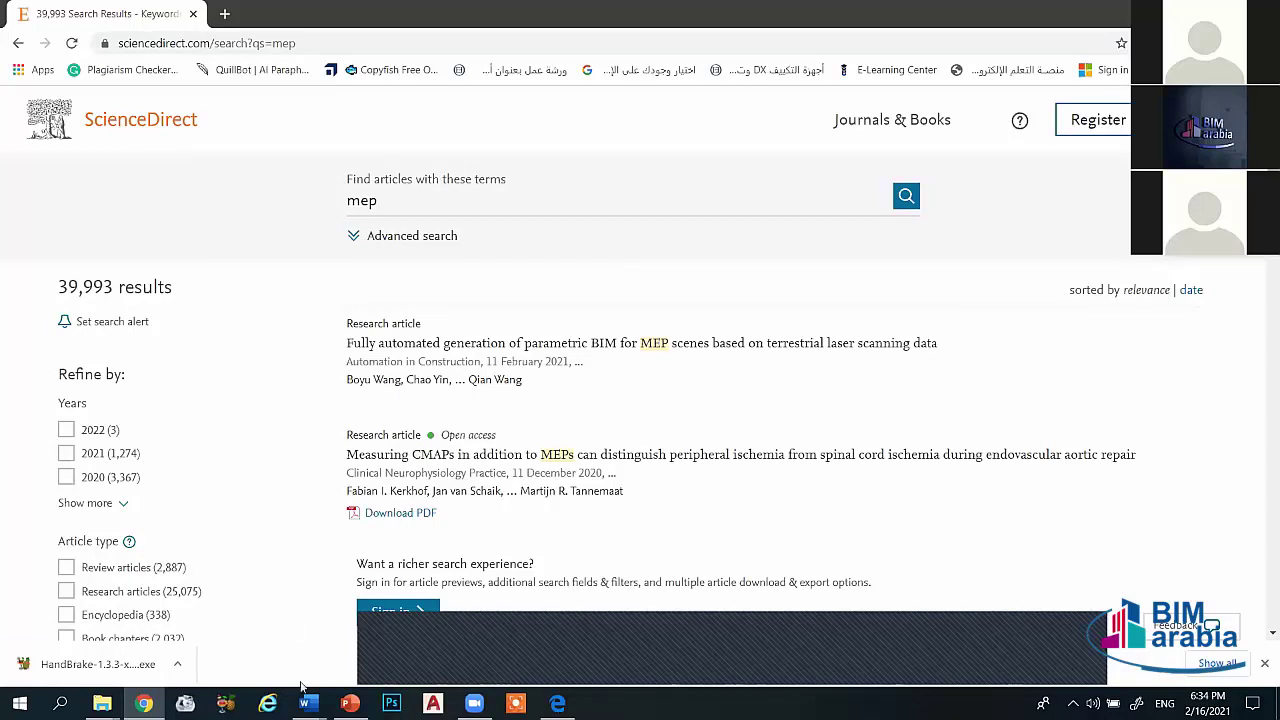
Step: Back in Word, confirm in Page Setup that the paper is still 15 by 21, changing nothing
{"action": "mouse_move", "coordinate": [307, 703]}
{"action": "left_click", "coordinate": [393, 630]}
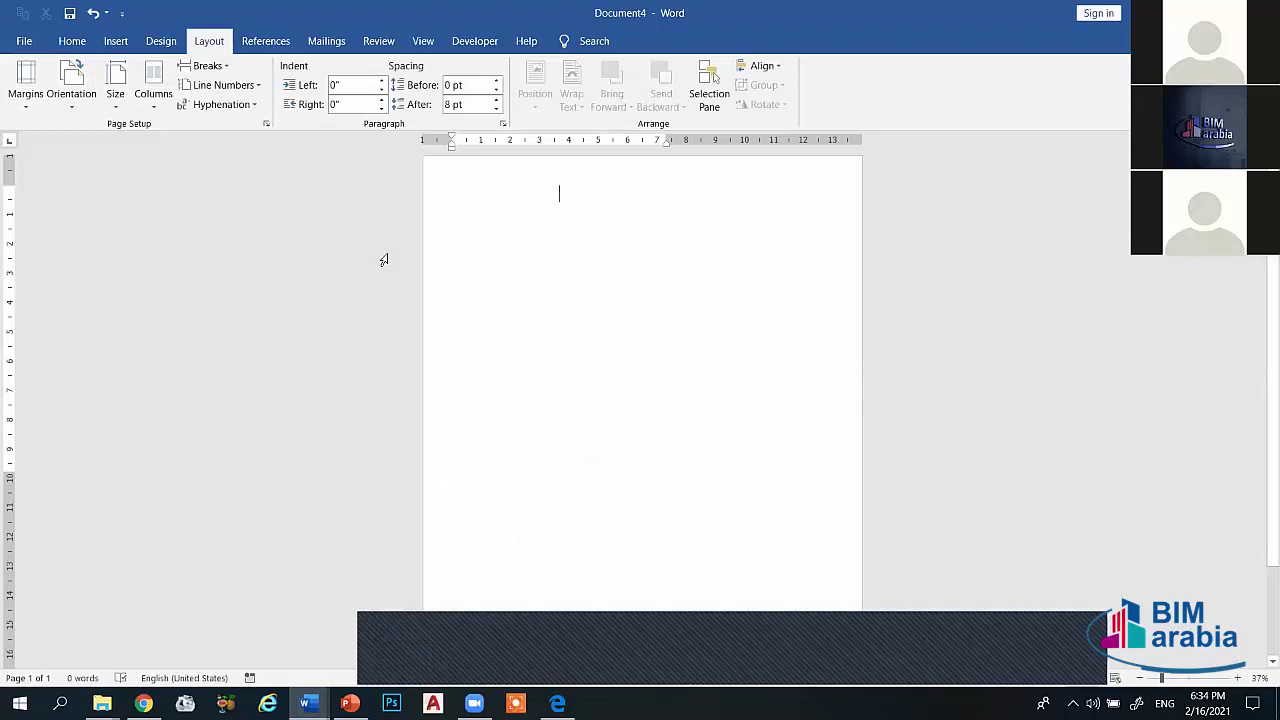
{"action": "left_click", "coordinate": [130, 108]}
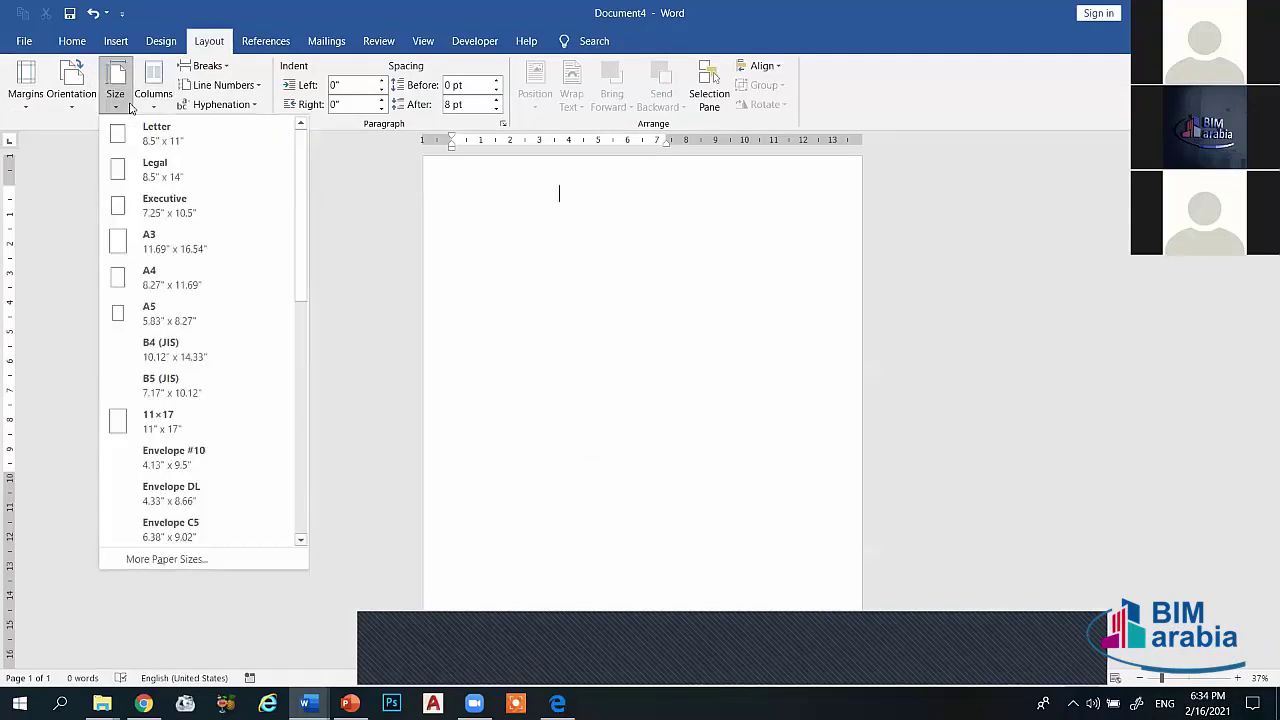
{"action": "left_click", "coordinate": [222, 559]}
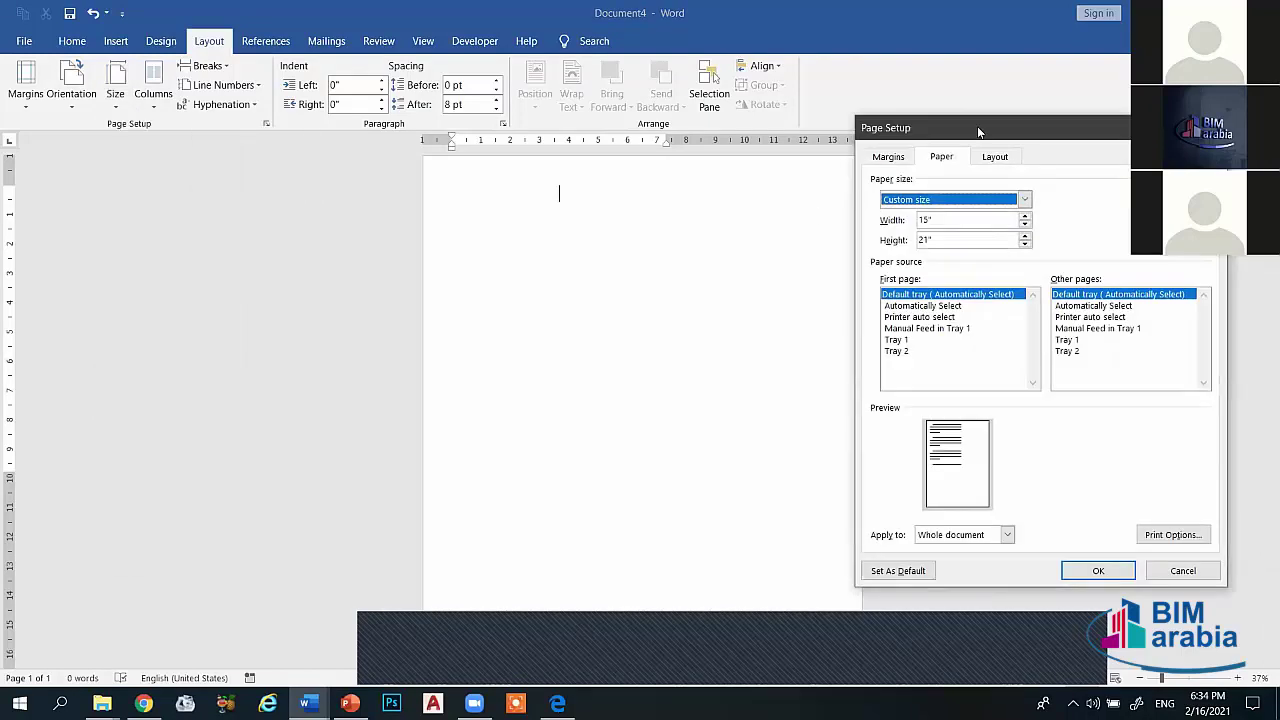
{"action": "left_click_drag", "start_coordinate": [979, 132], "coordinate": [717, 138]}
{"action": "left_click", "coordinate": [690, 229]}
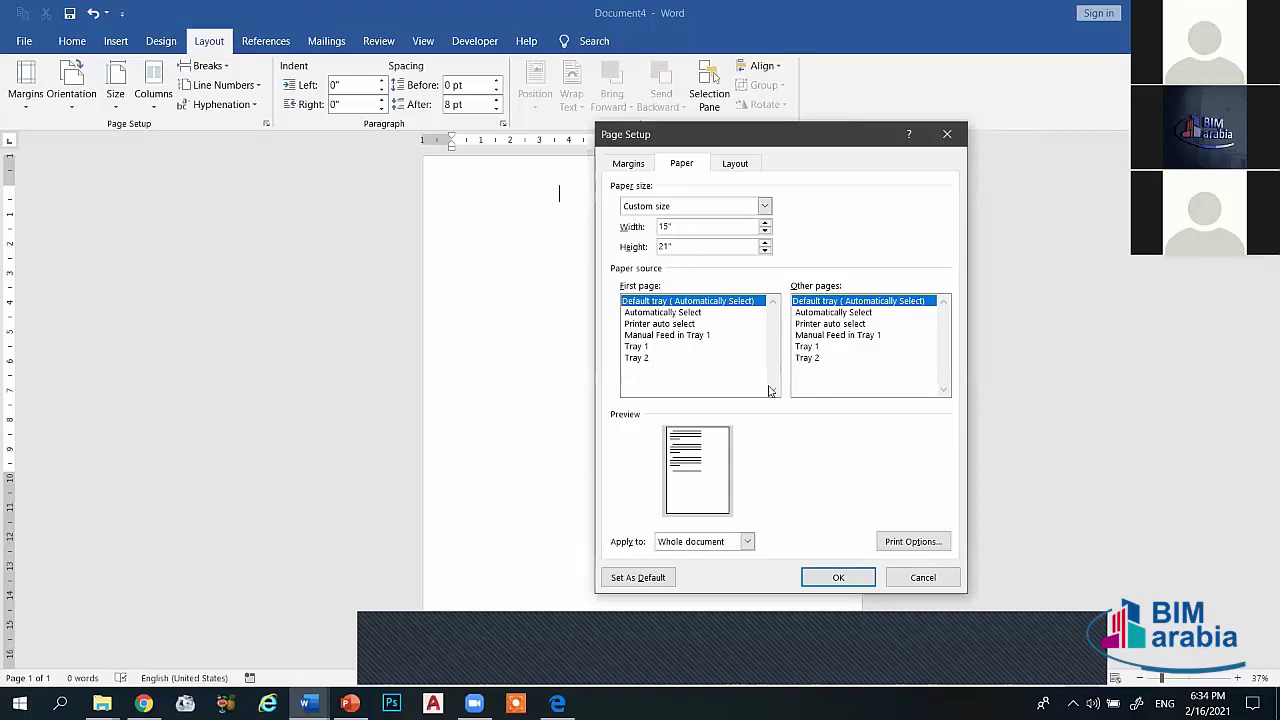
{"action": "left_click", "coordinate": [910, 578]}
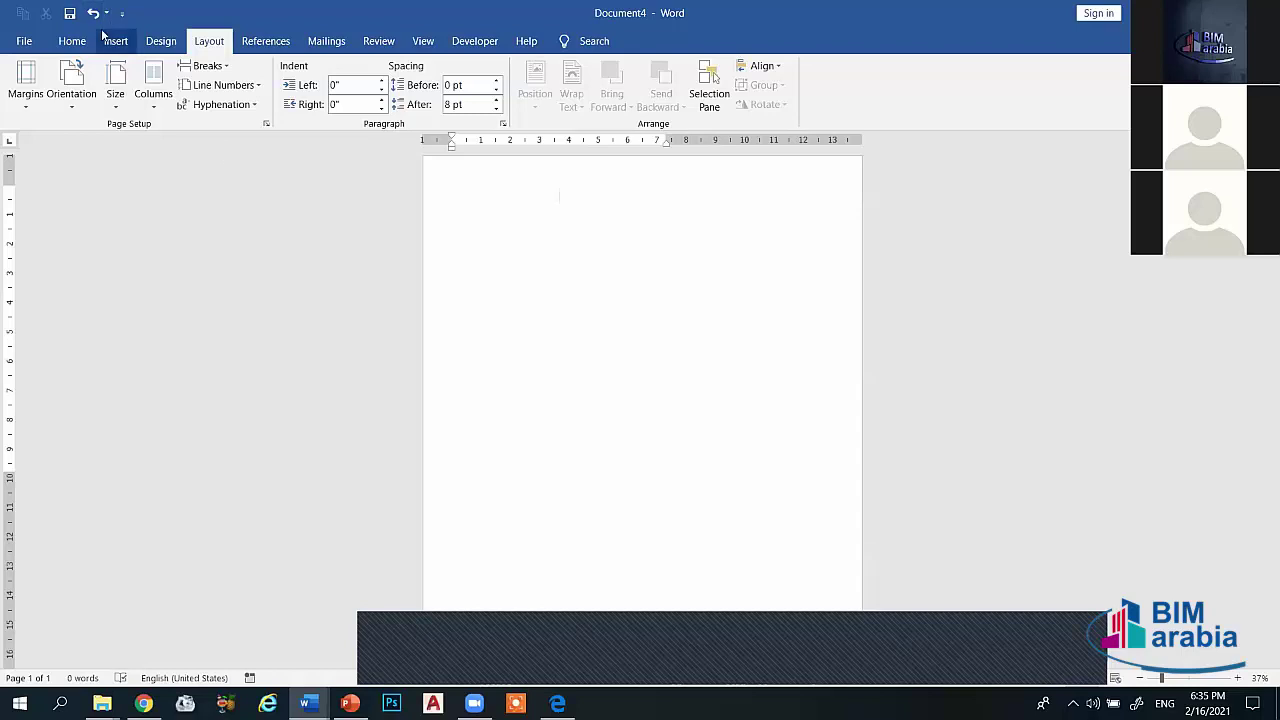
Step: Draw a rectangle across the top of the page and stretch it to the left page edge
{"action": "left_click", "coordinate": [115, 41]}
{"action": "left_click", "coordinate": [228, 102]}
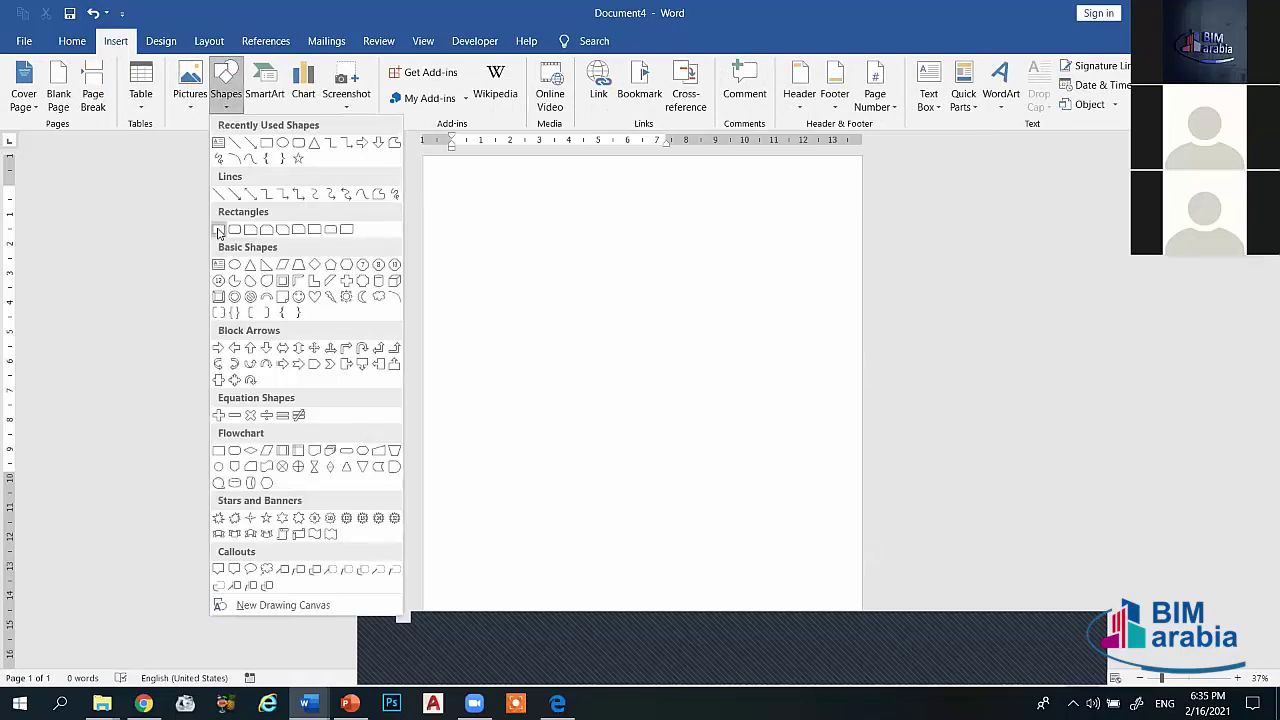
{"action": "left_click", "coordinate": [219, 230]}
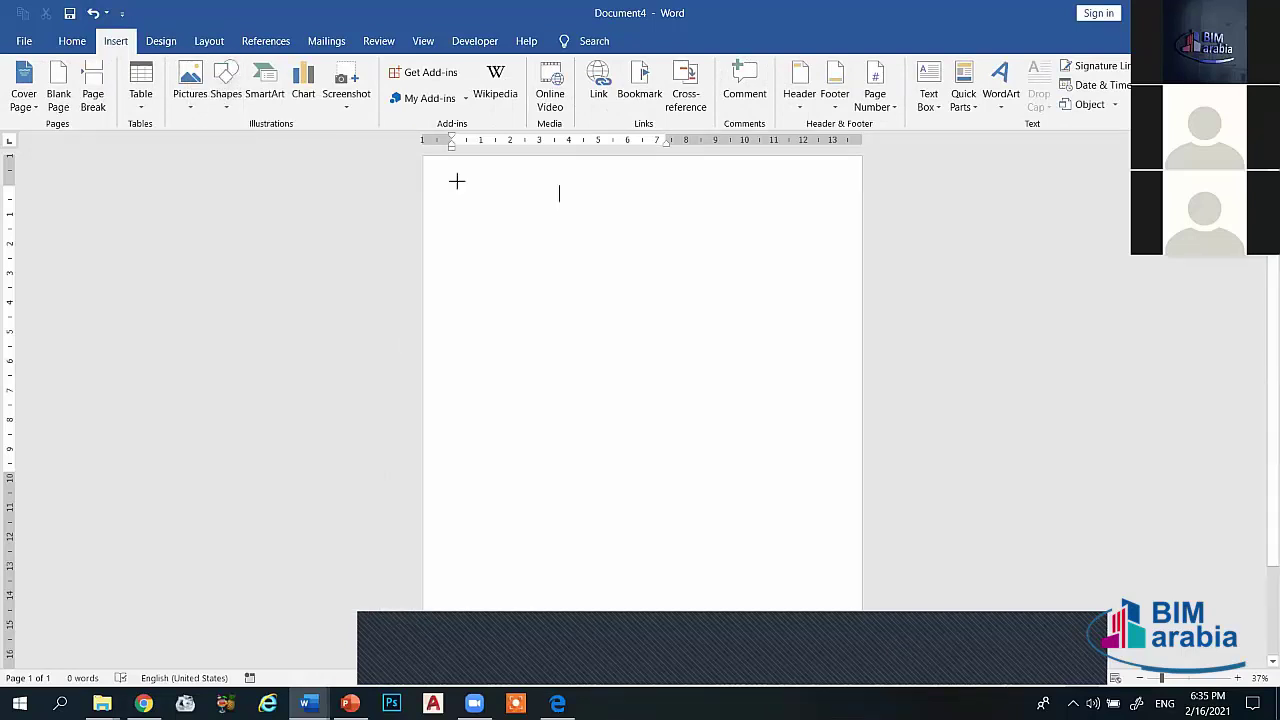
{"action": "mouse_move", "coordinate": [432, 166]}
{"action": "left_mouse_down"}
{"action": "mouse_move", "coordinate": [856, 281]}
{"action": "mouse_move", "coordinate": [838, 246]}
{"action": "left_mouse_up"}
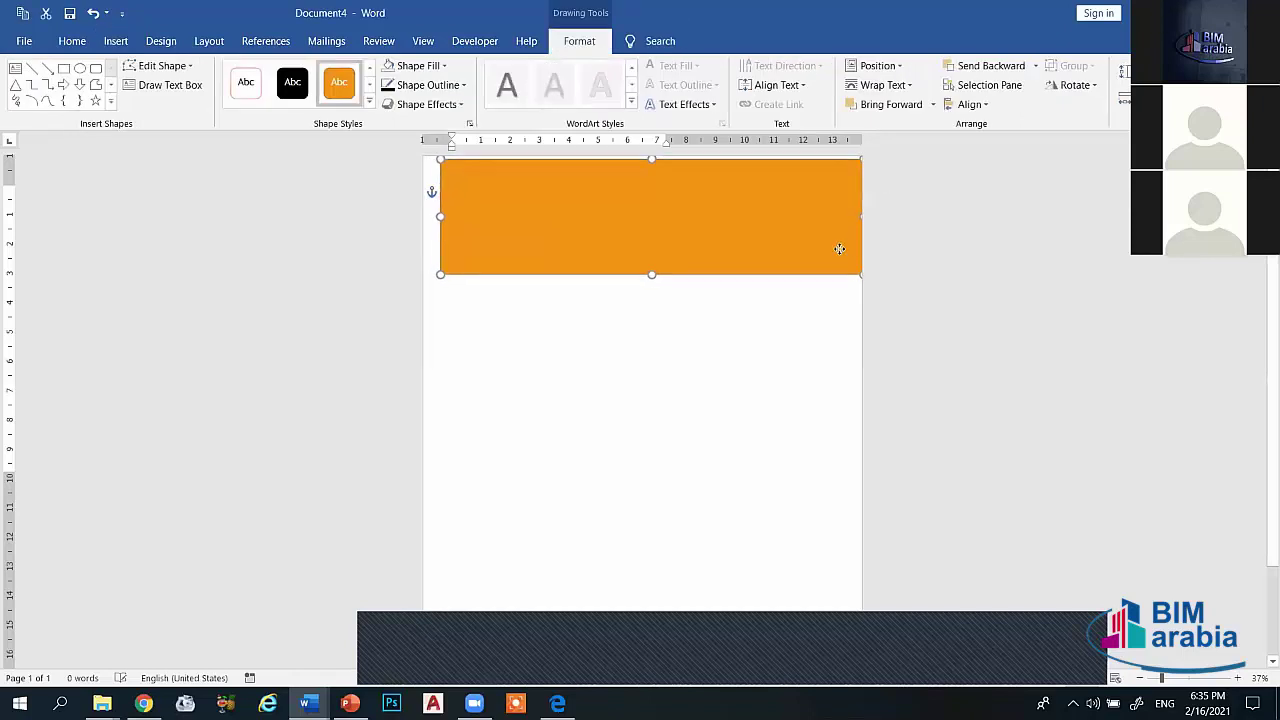
{"action": "key", "text": "alt+shift"}
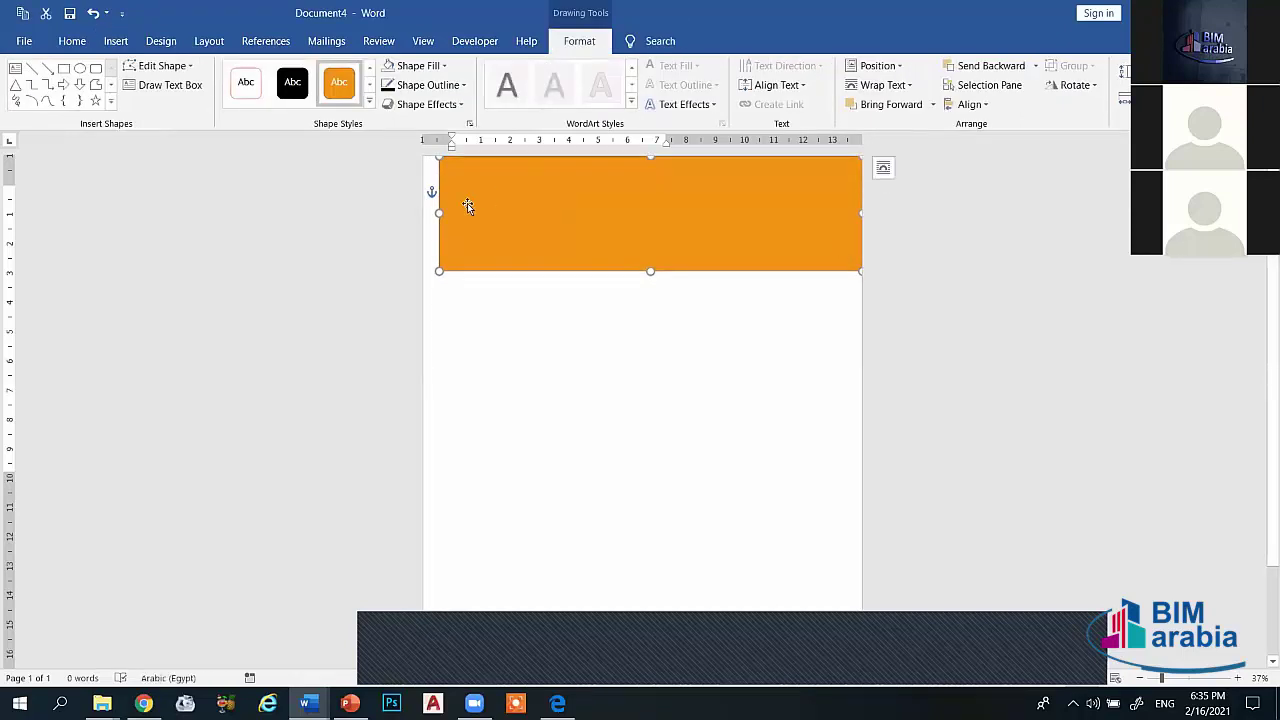
{"action": "left_click_drag", "start_coordinate": [440, 212], "coordinate": [424, 212]}
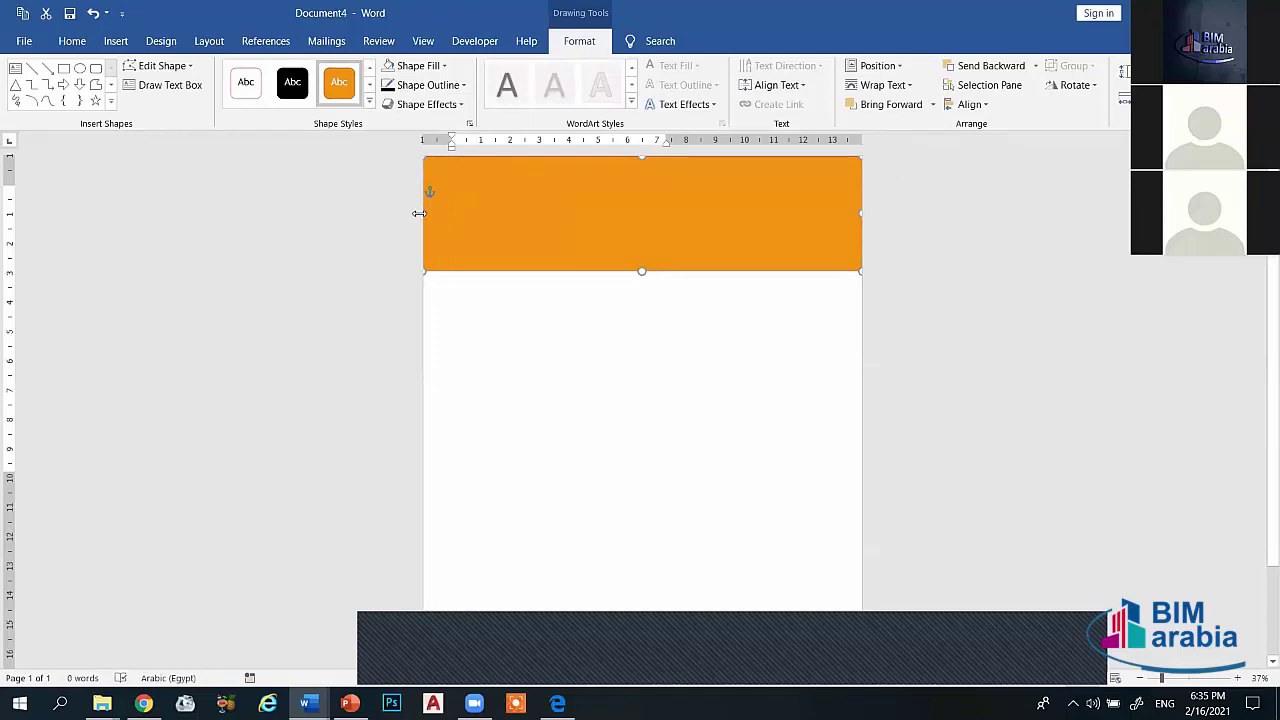
{"action": "right_click", "coordinate": [776, 263]}
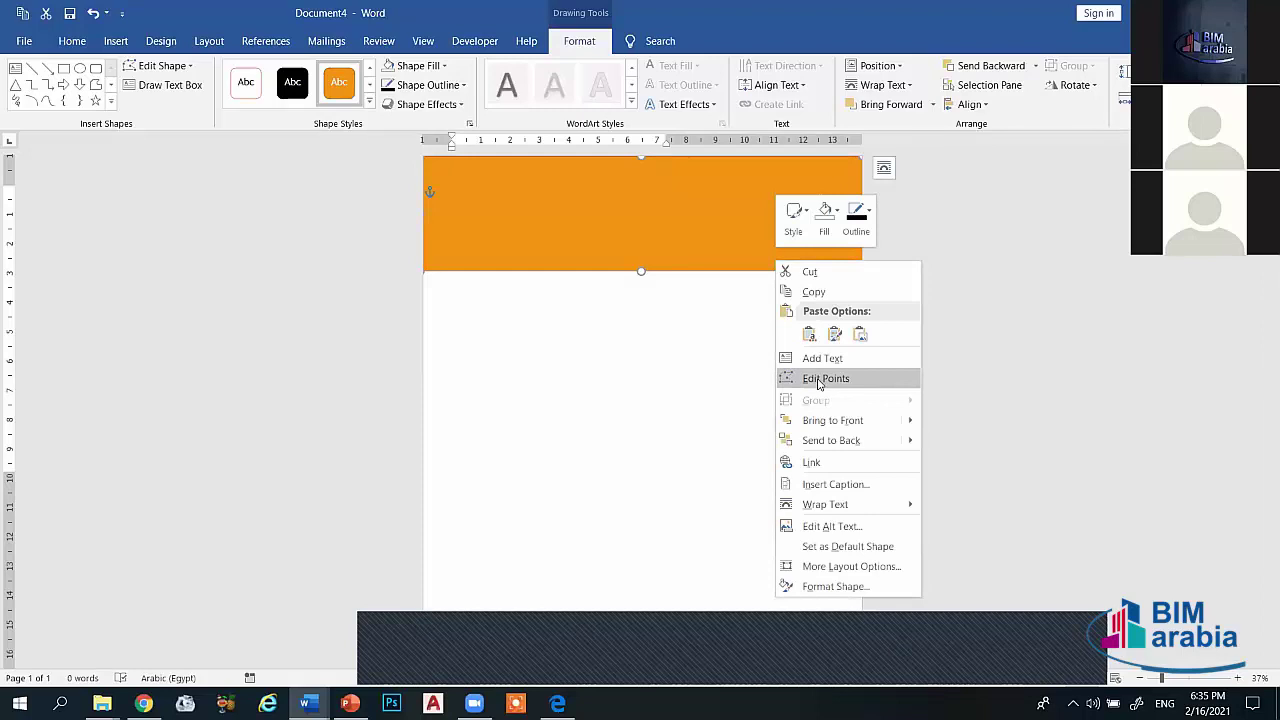
{"action": "left_click", "coordinate": [822, 379]}
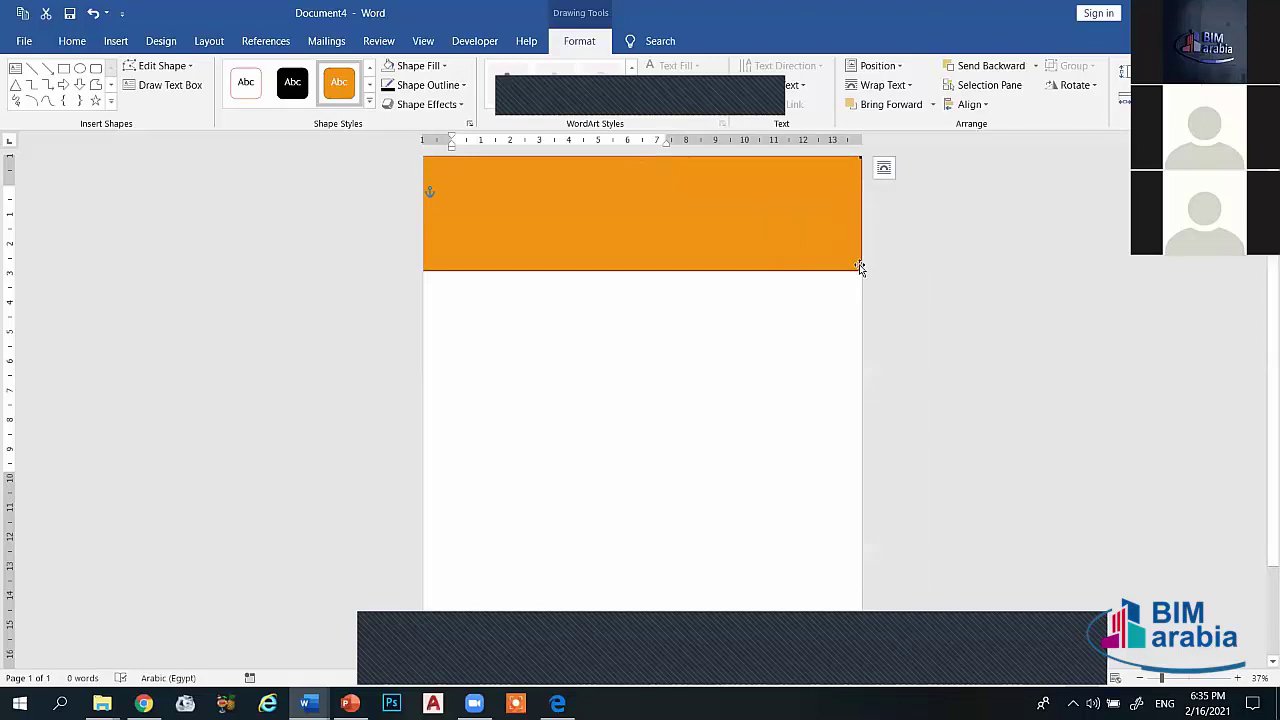
{"action": "mouse_move", "coordinate": [860, 268]}
{"action": "left_mouse_down"}
{"action": "mouse_move", "coordinate": [837, 240]}
{"action": "mouse_move", "coordinate": [778, 221]}
{"action": "left_mouse_up"}
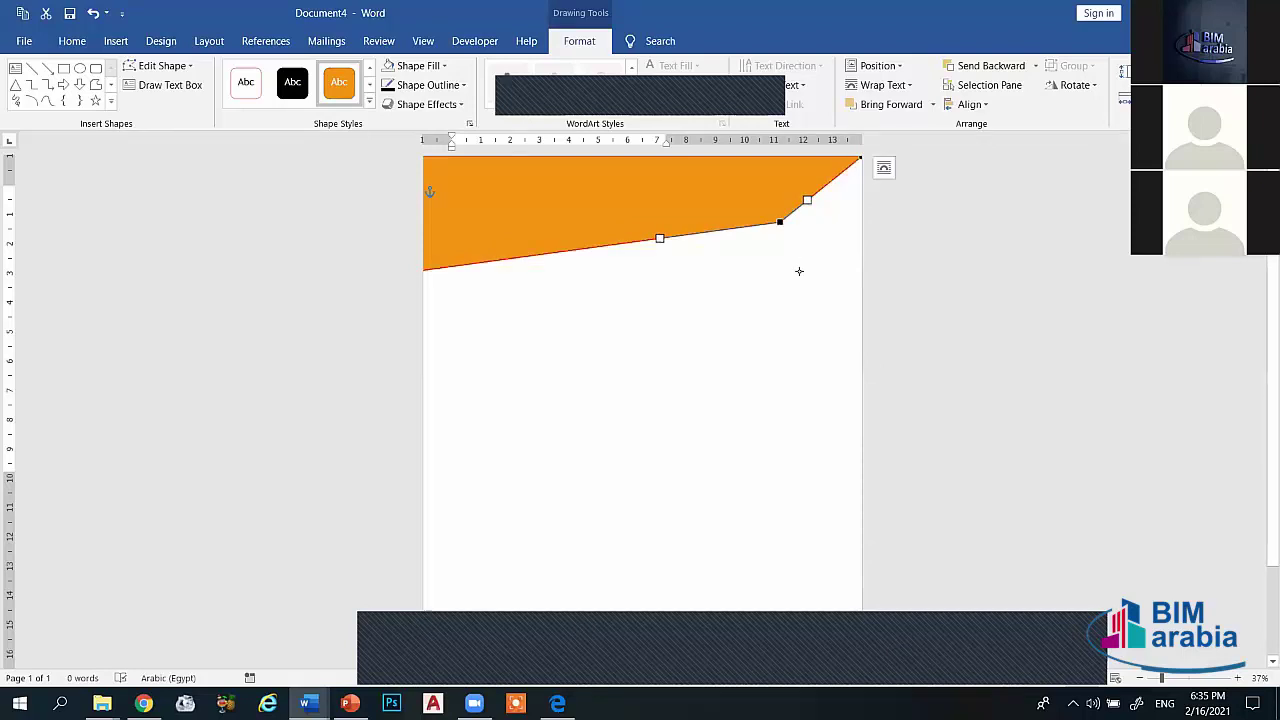
{"action": "key", "text": "ctrl+z"}
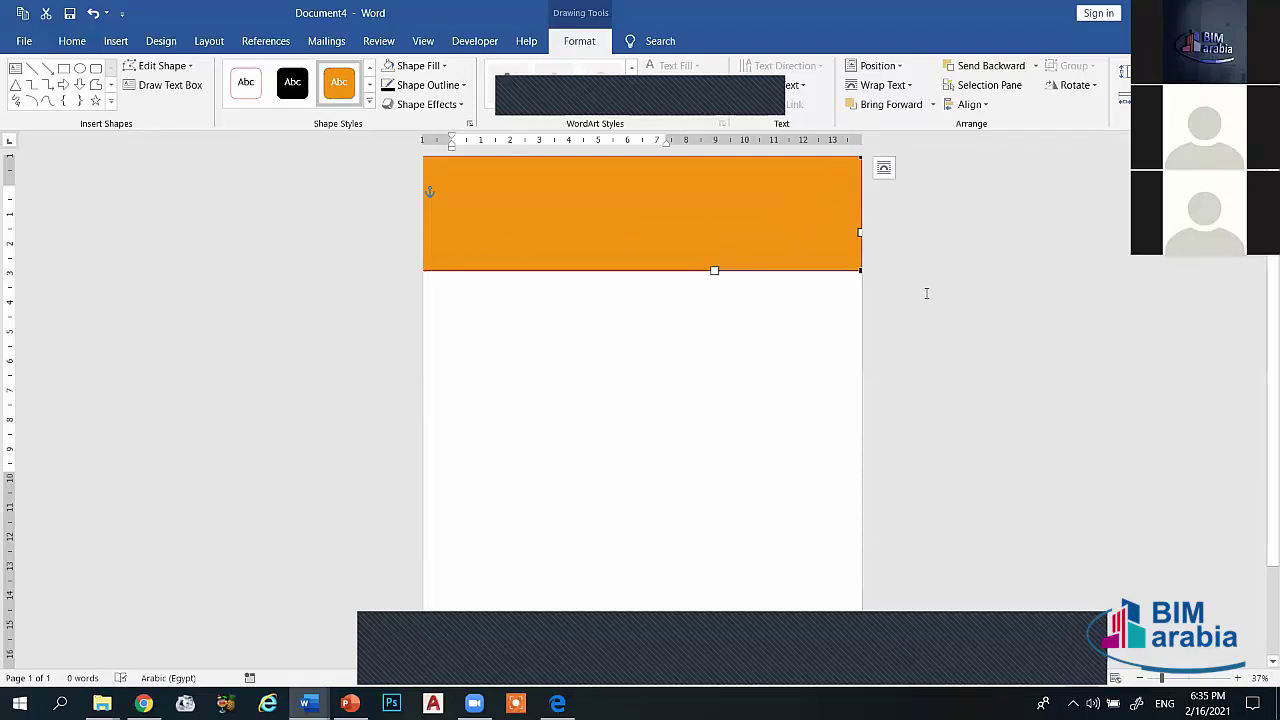
{"action": "left_click", "coordinate": [884, 167]}
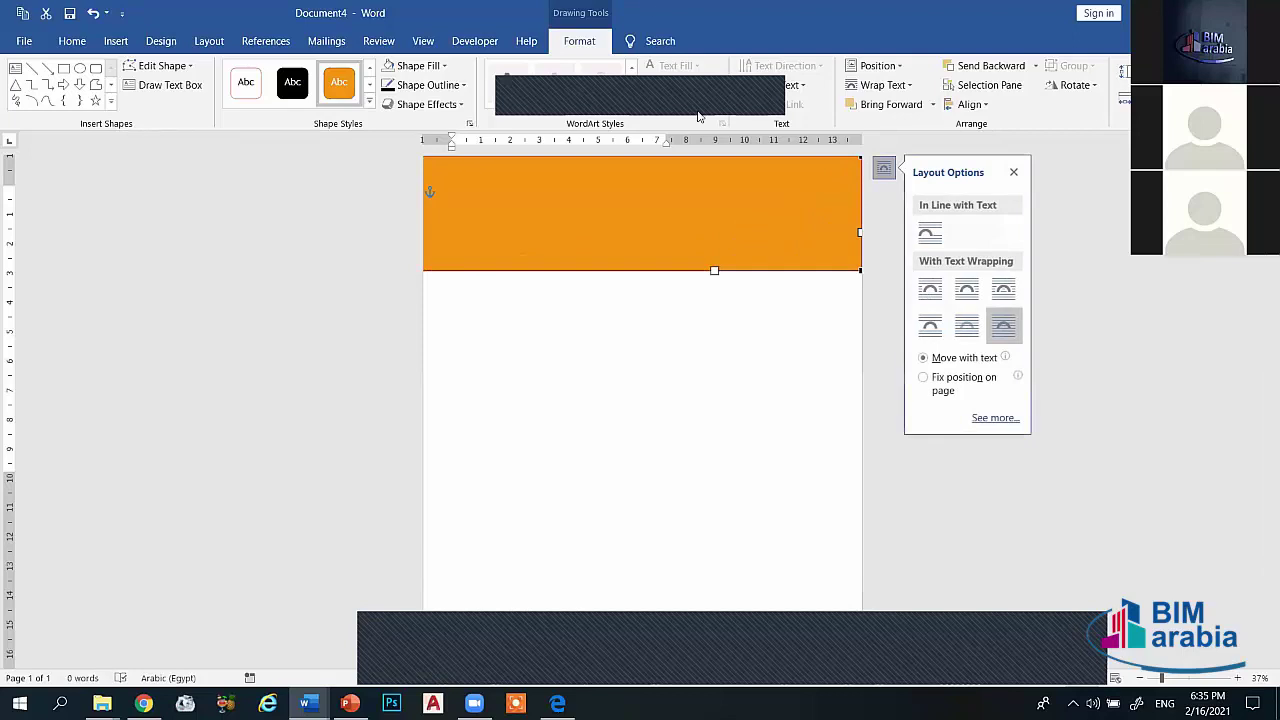
{"action": "key", "text": "Escape"}
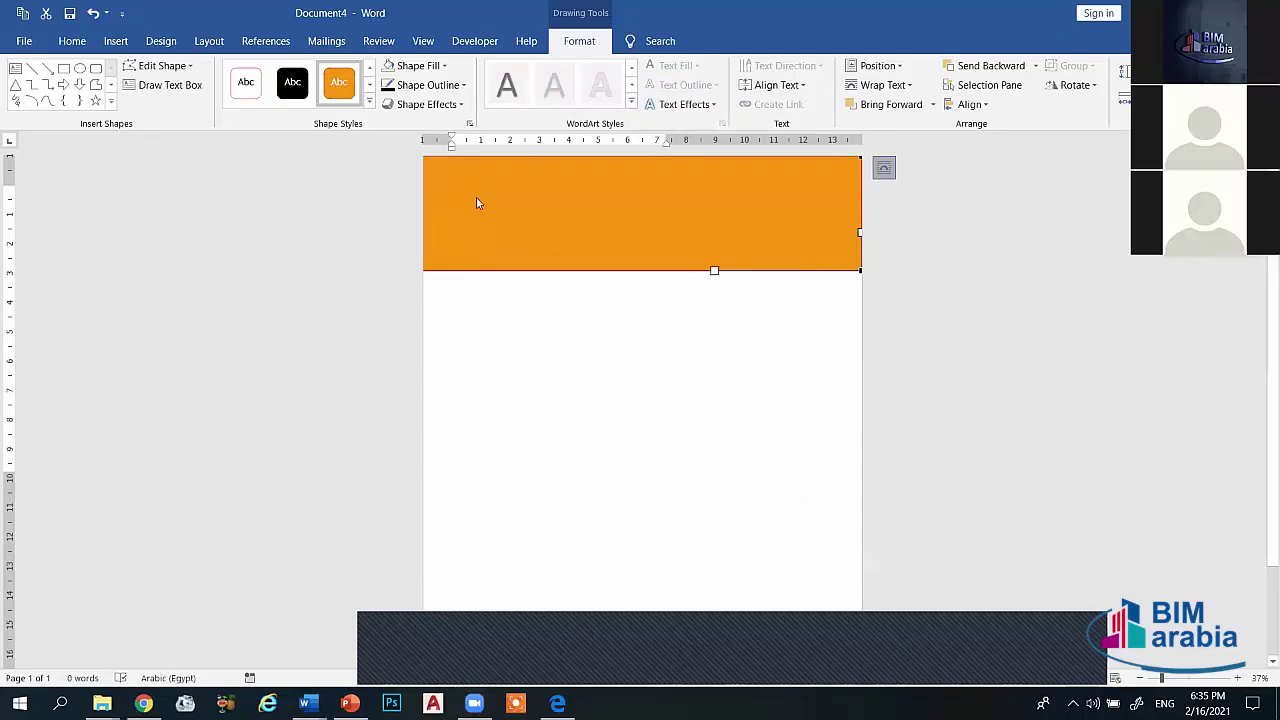
{"action": "left_click", "coordinate": [636, 464]}
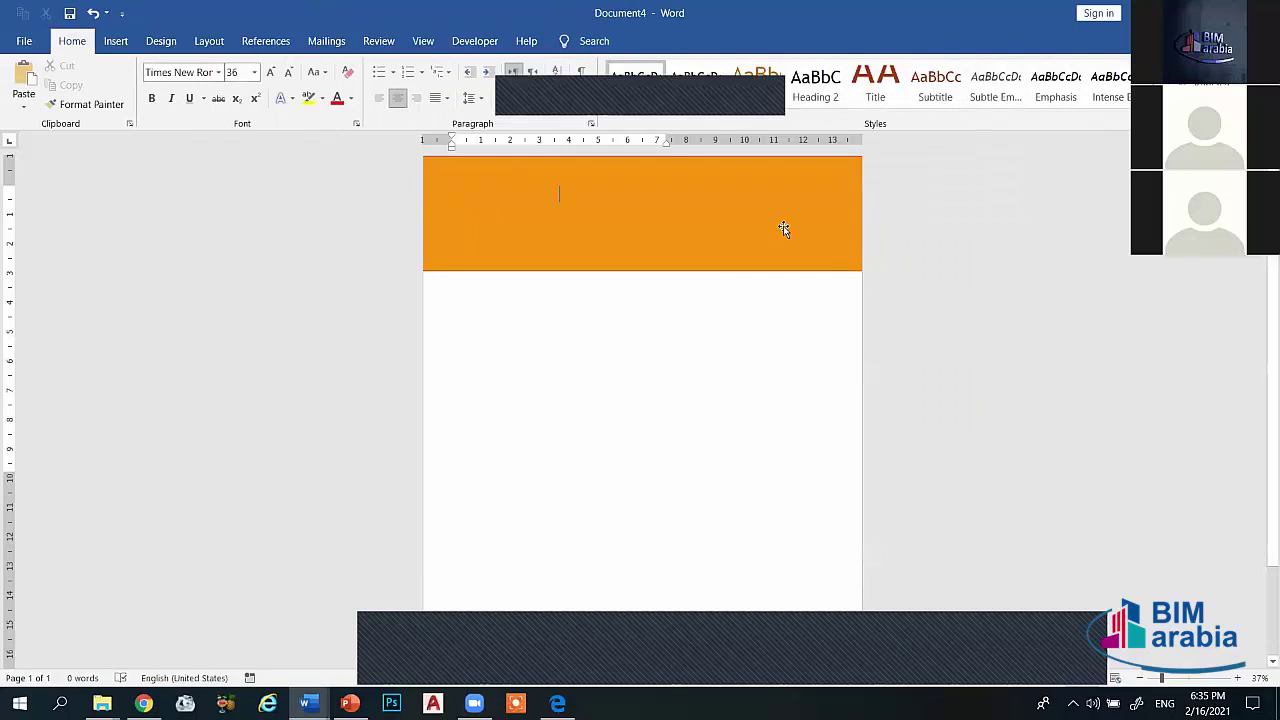
{"action": "left_click", "coordinate": [826, 218]}
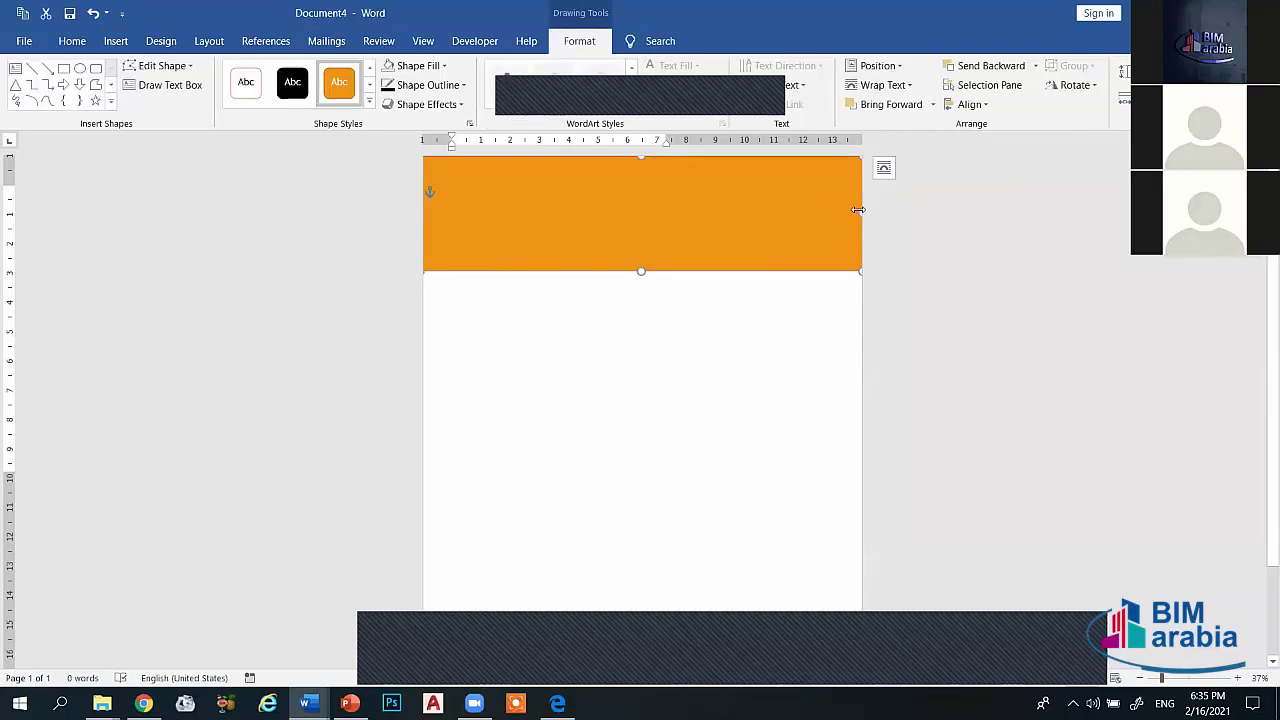
{"action": "left_click_drag", "start_coordinate": [858, 210], "coordinate": [851, 210]}
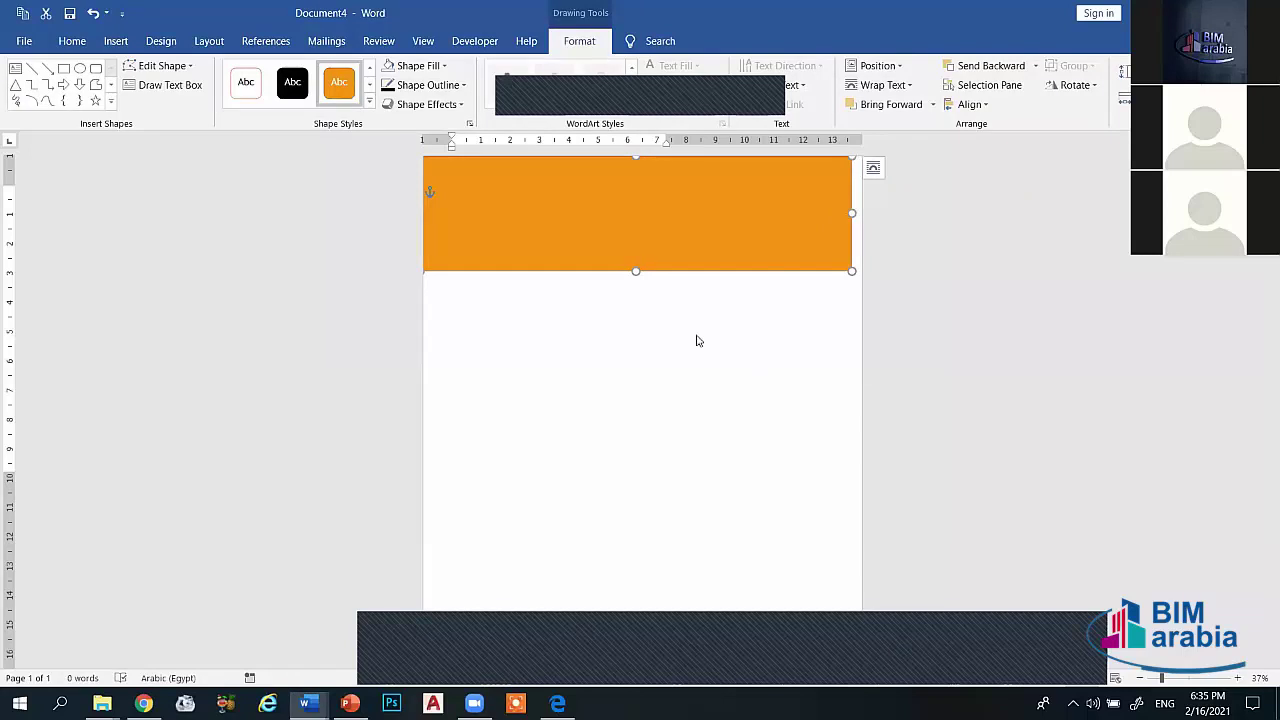
{"action": "left_click", "coordinate": [810, 256]}
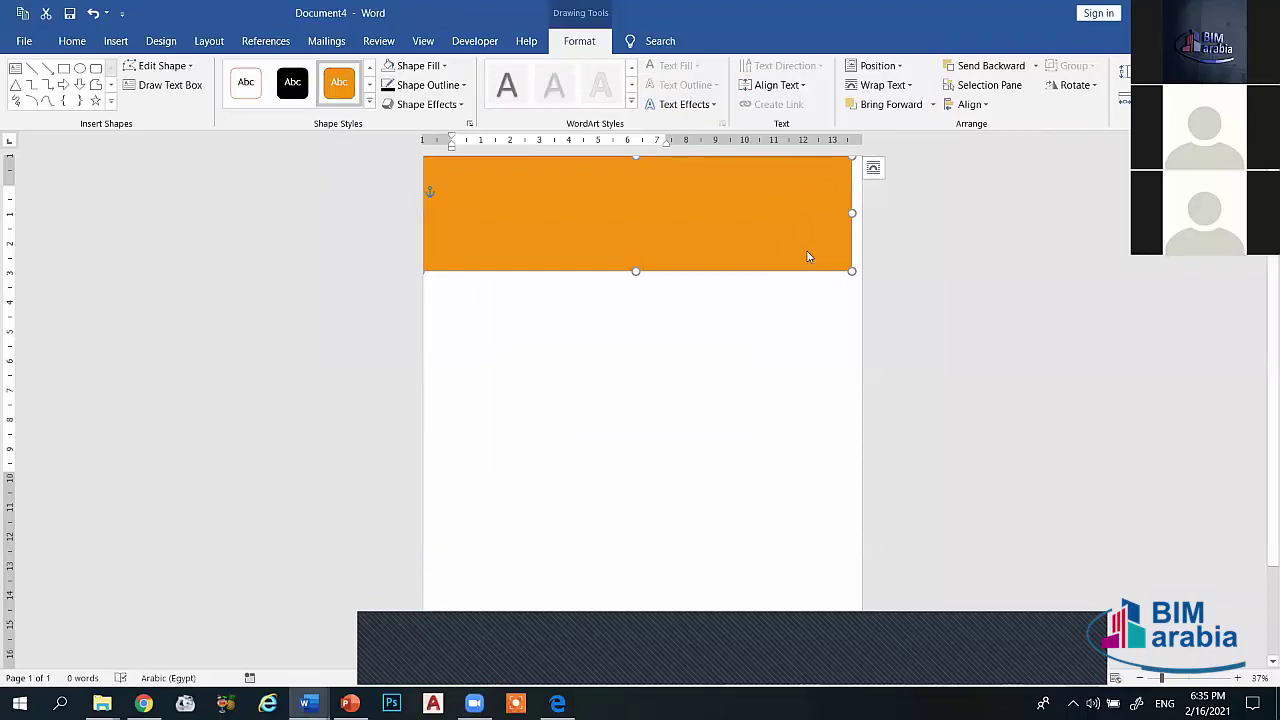
{"action": "right_click", "coordinate": [808, 256]}
{"action": "left_click", "coordinate": [857, 368]}
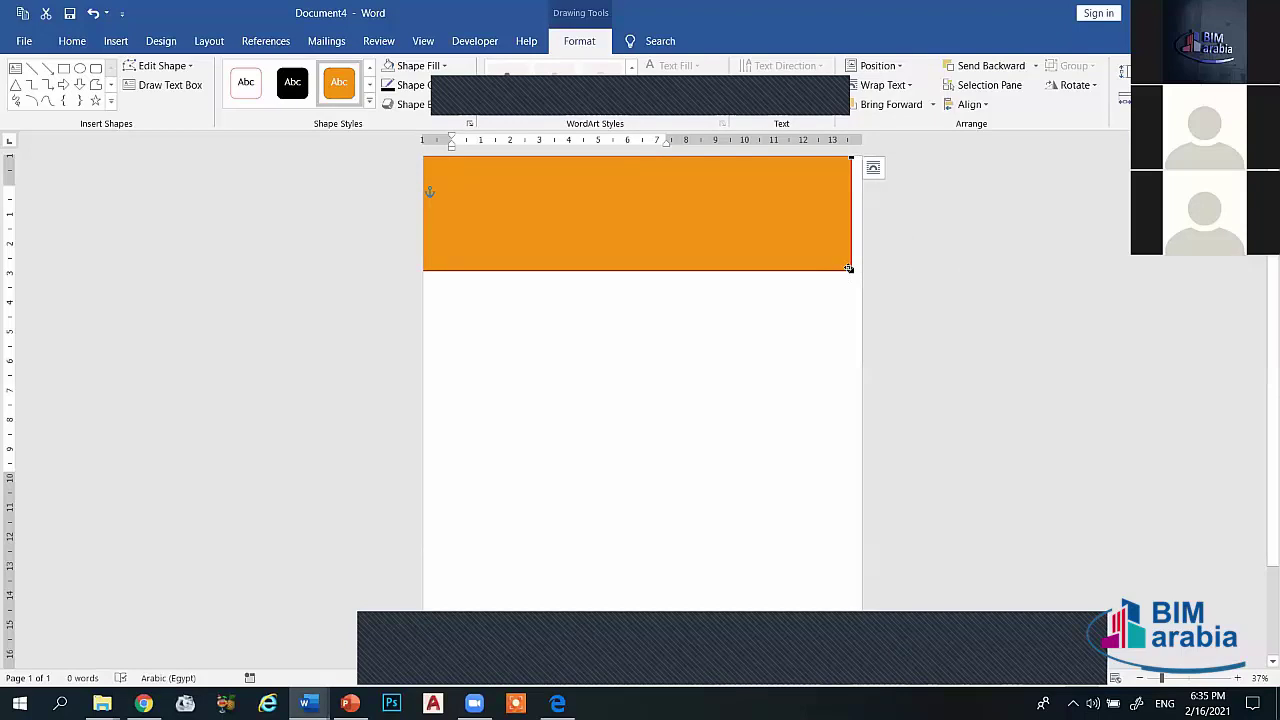
{"action": "left_click_drag", "start_coordinate": [850, 270], "coordinate": [835, 250]}
{"action": "key", "text": "ctrl+z"}
{"action": "mouse_move", "coordinate": [840, 270]}
{"action": "left_mouse_down"}
{"action": "mouse_move", "coordinate": [795, 219]}
{"action": "mouse_move", "coordinate": [872, 185]}
{"action": "left_mouse_up"}
{"action": "key", "text": "ctrl+z"}
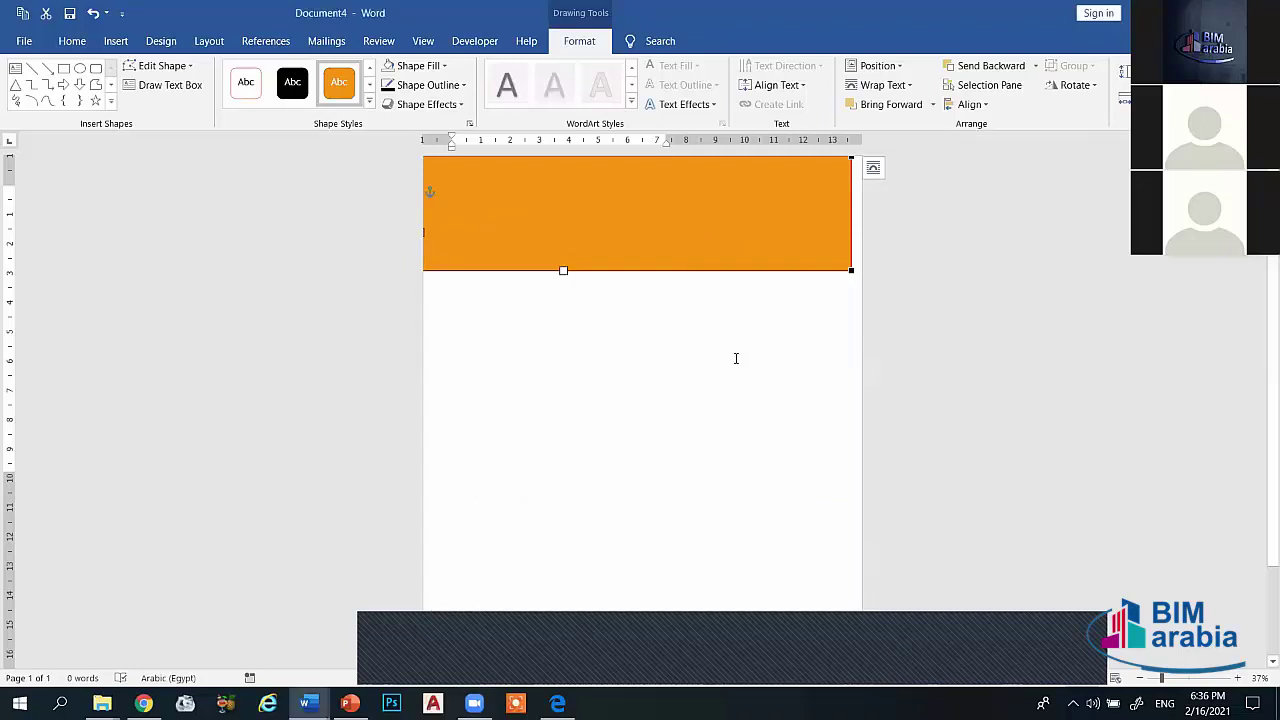
{"action": "right_click", "coordinate": [734, 357]}
{"action": "left_click", "coordinate": [793, 255]}
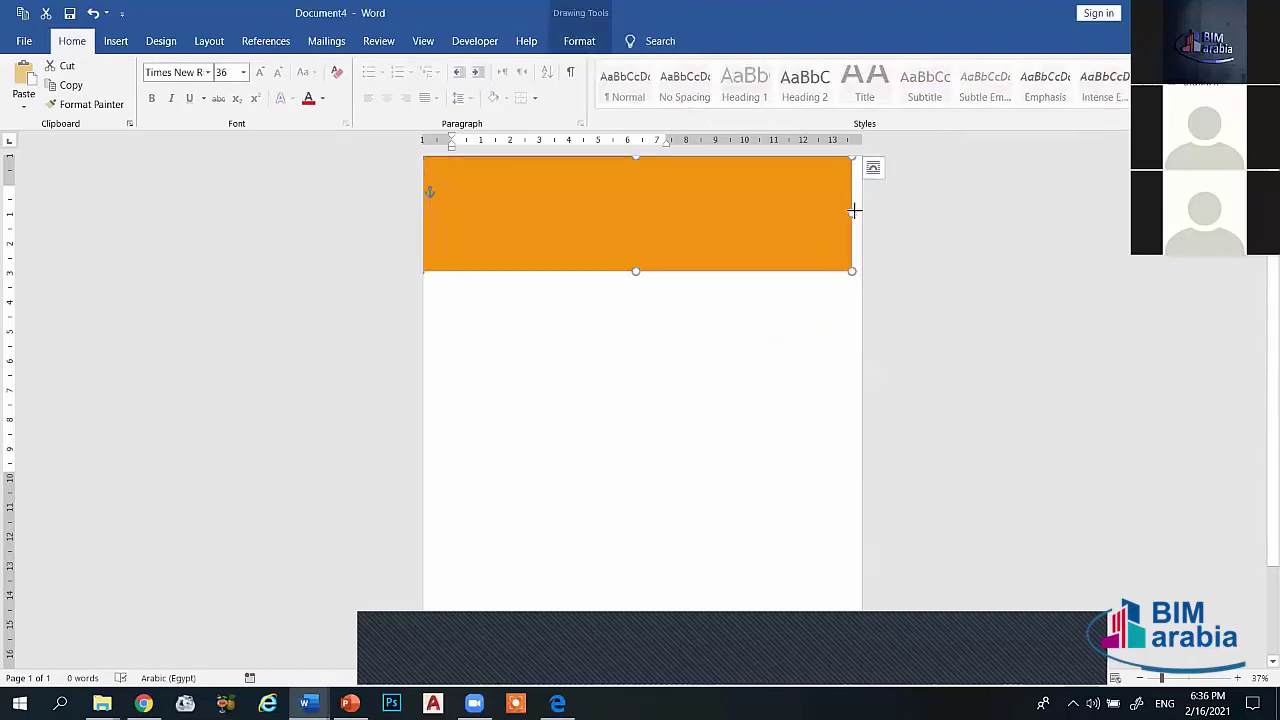
{"action": "left_click_drag", "start_coordinate": [854, 210], "coordinate": [864, 210]}
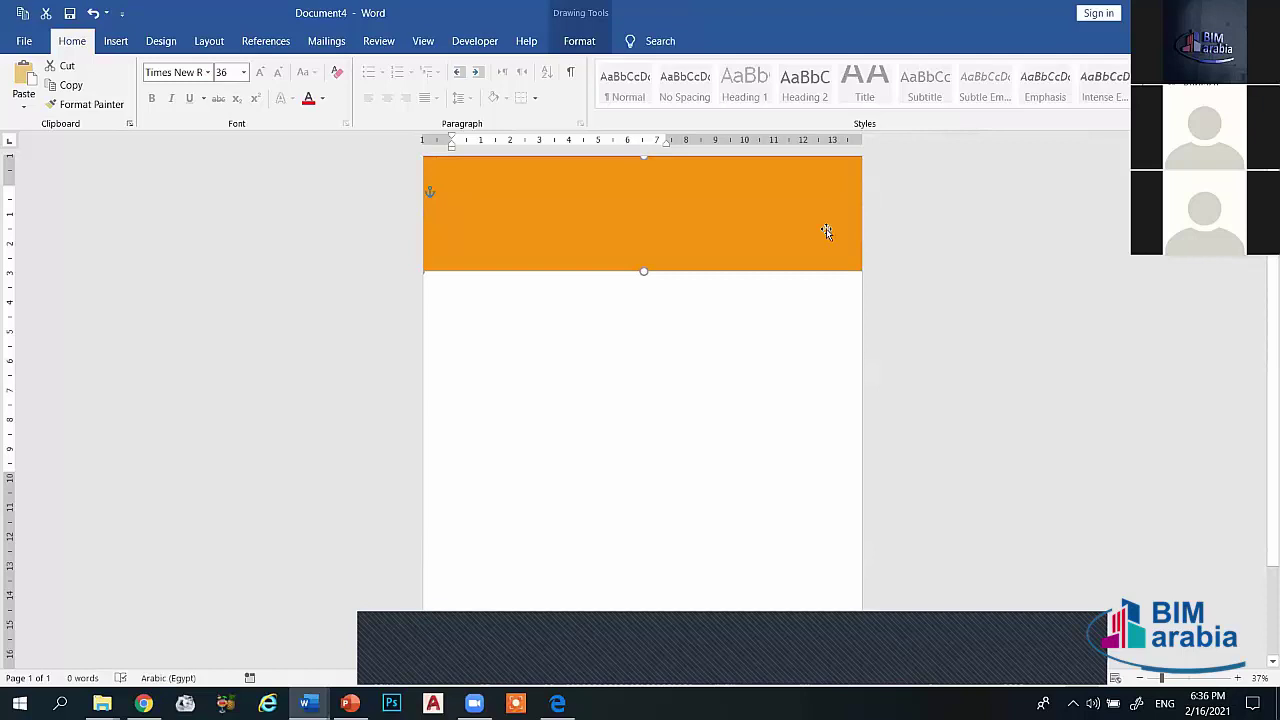
Step: Raise the rectangle's bottom-right vertex so its bottom edge slants up to the right
{"action": "right_click", "coordinate": [826, 232]}
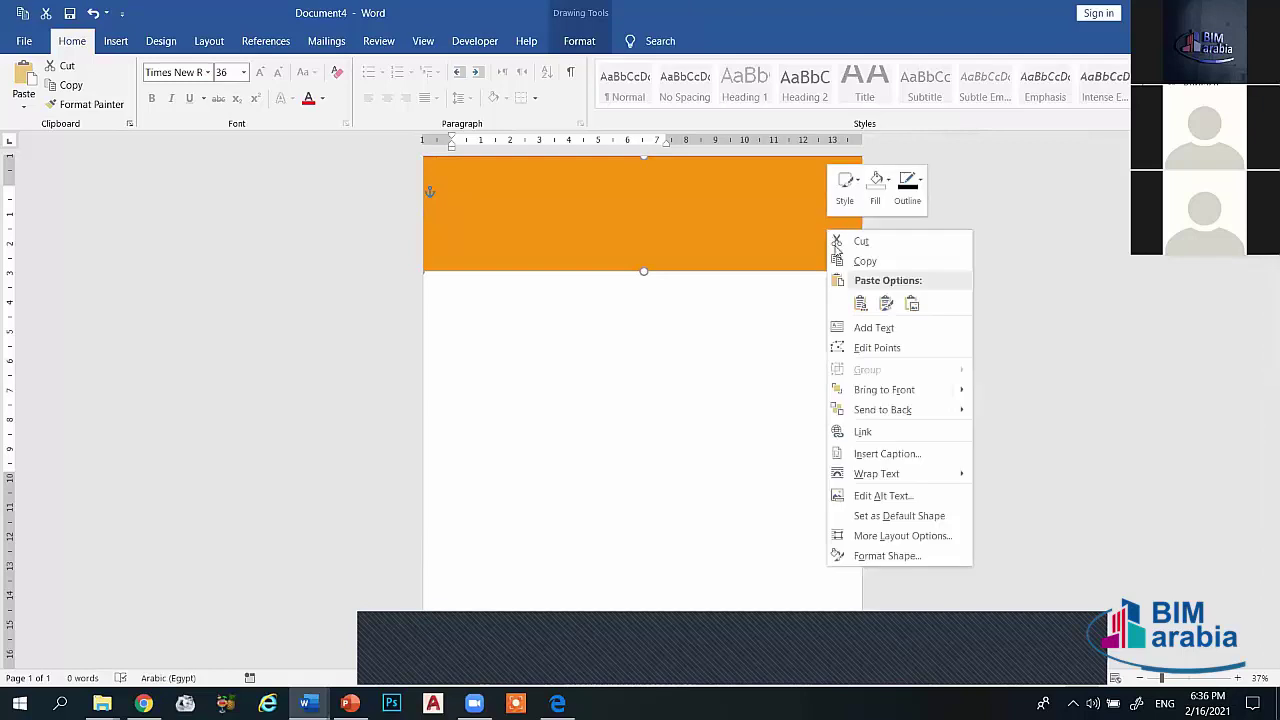
{"action": "left_click", "coordinate": [868, 347]}
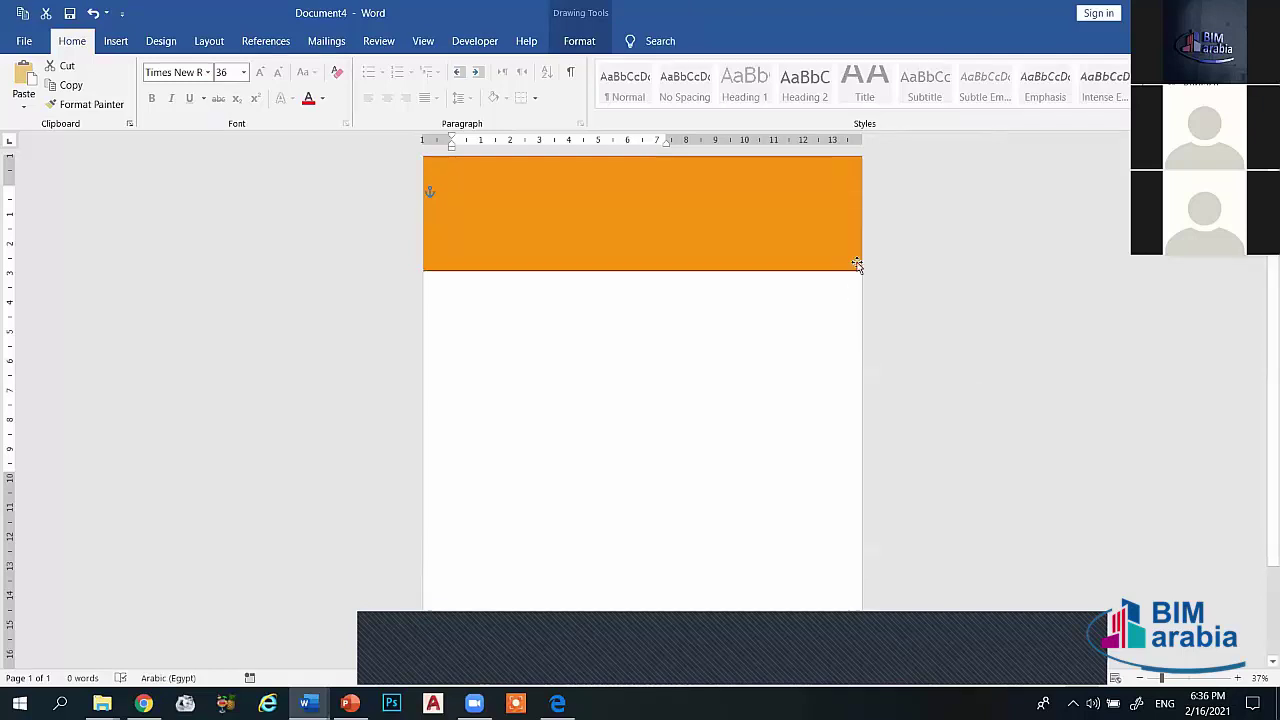
{"action": "left_click", "coordinate": [763, 242]}
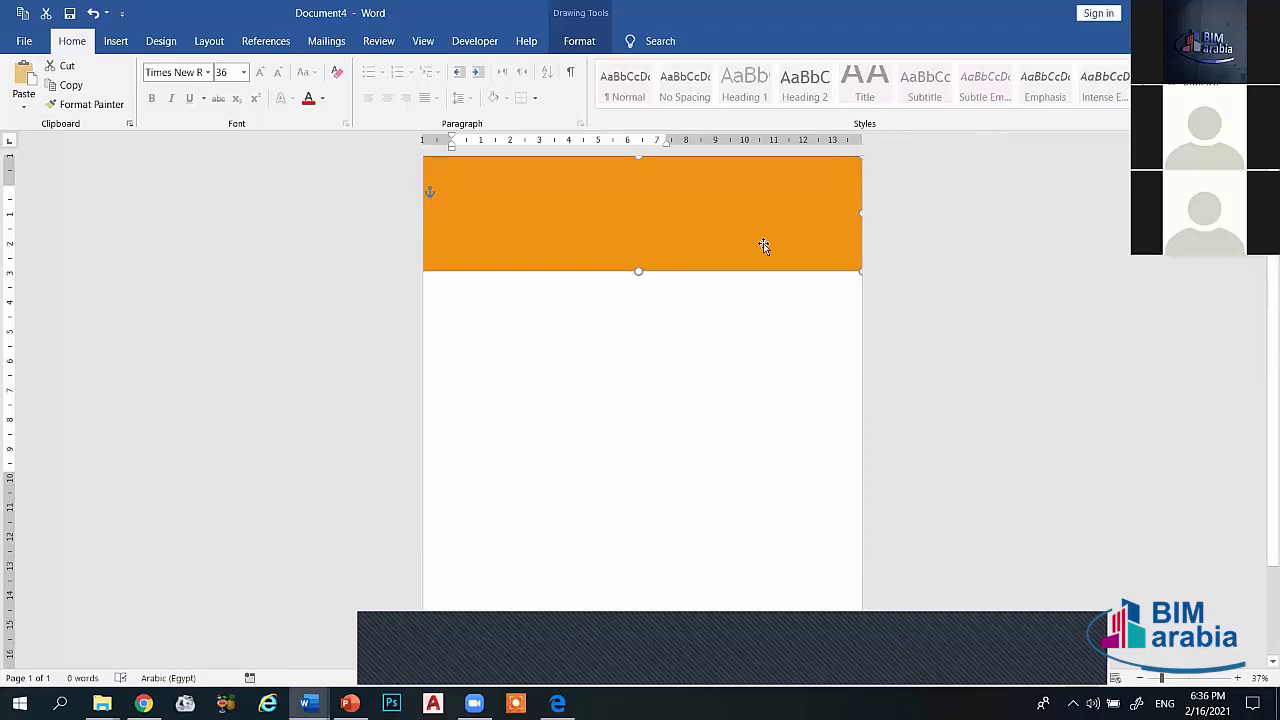
{"action": "right_click", "coordinate": [763, 245]}
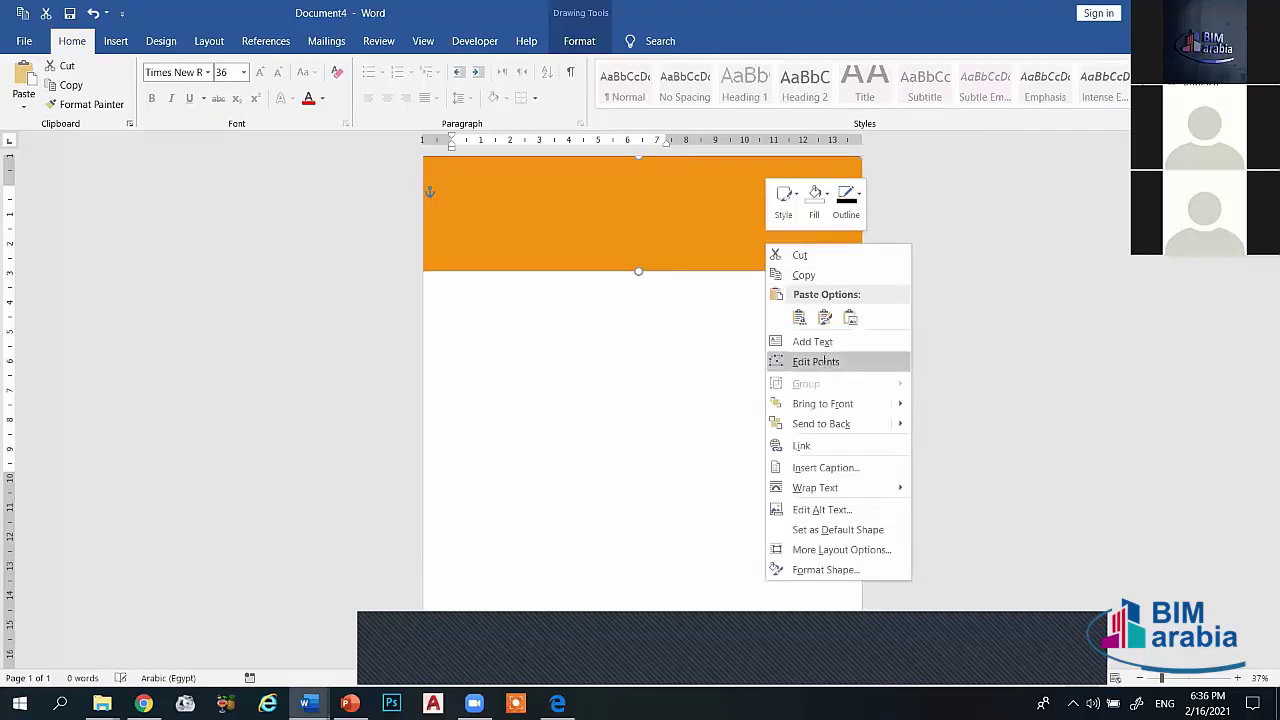
{"action": "left_click", "coordinate": [816, 361]}
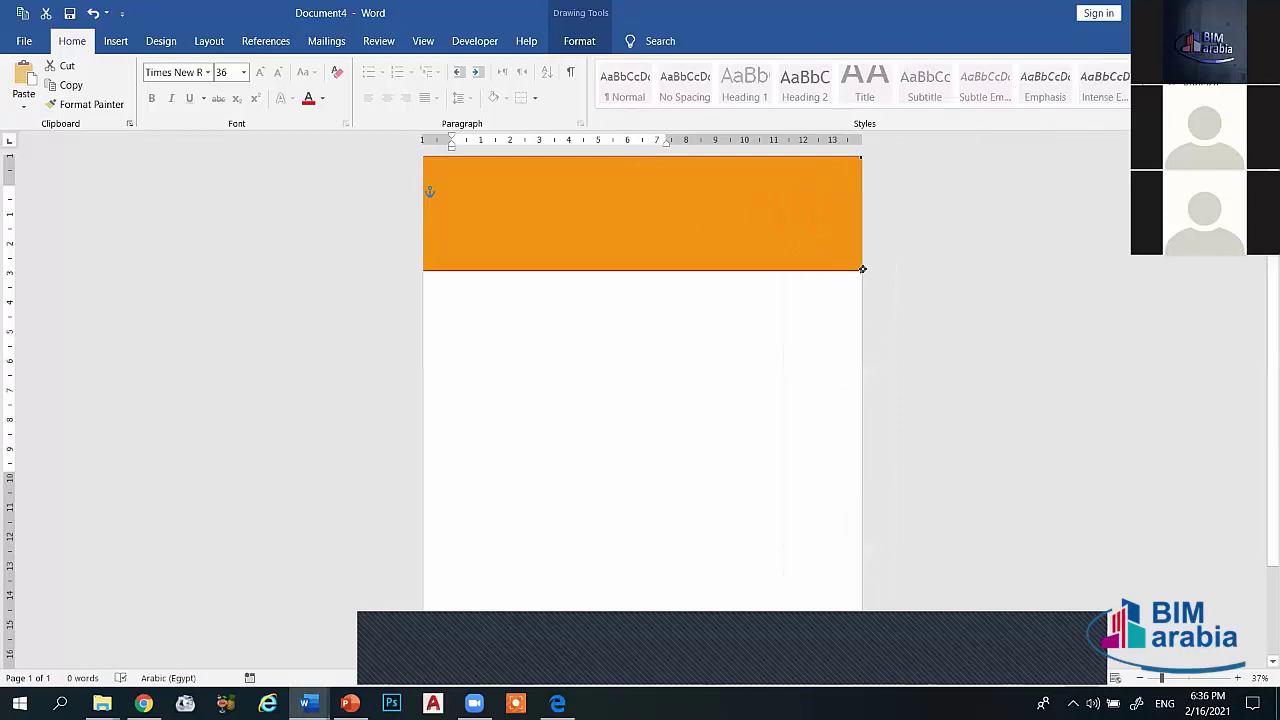
{"action": "left_click_drag", "start_coordinate": [862, 269], "coordinate": [866, 211]}
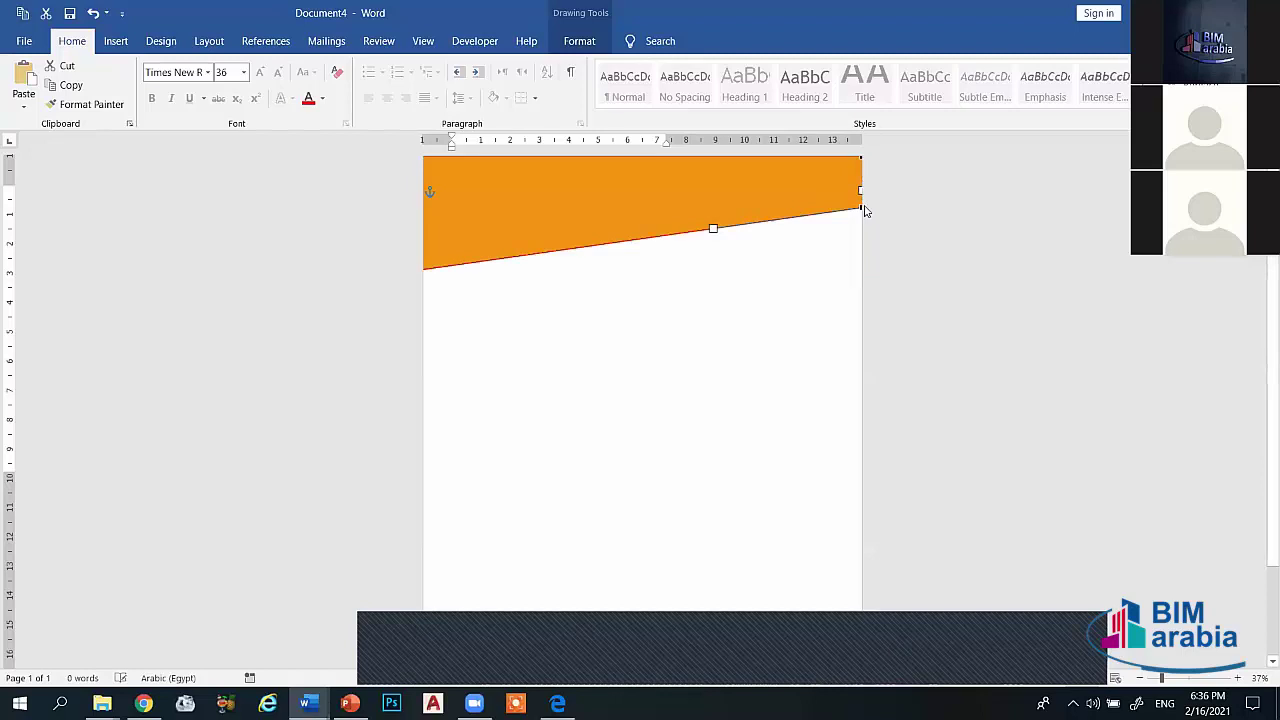
{"action": "left_click", "coordinate": [755, 290]}
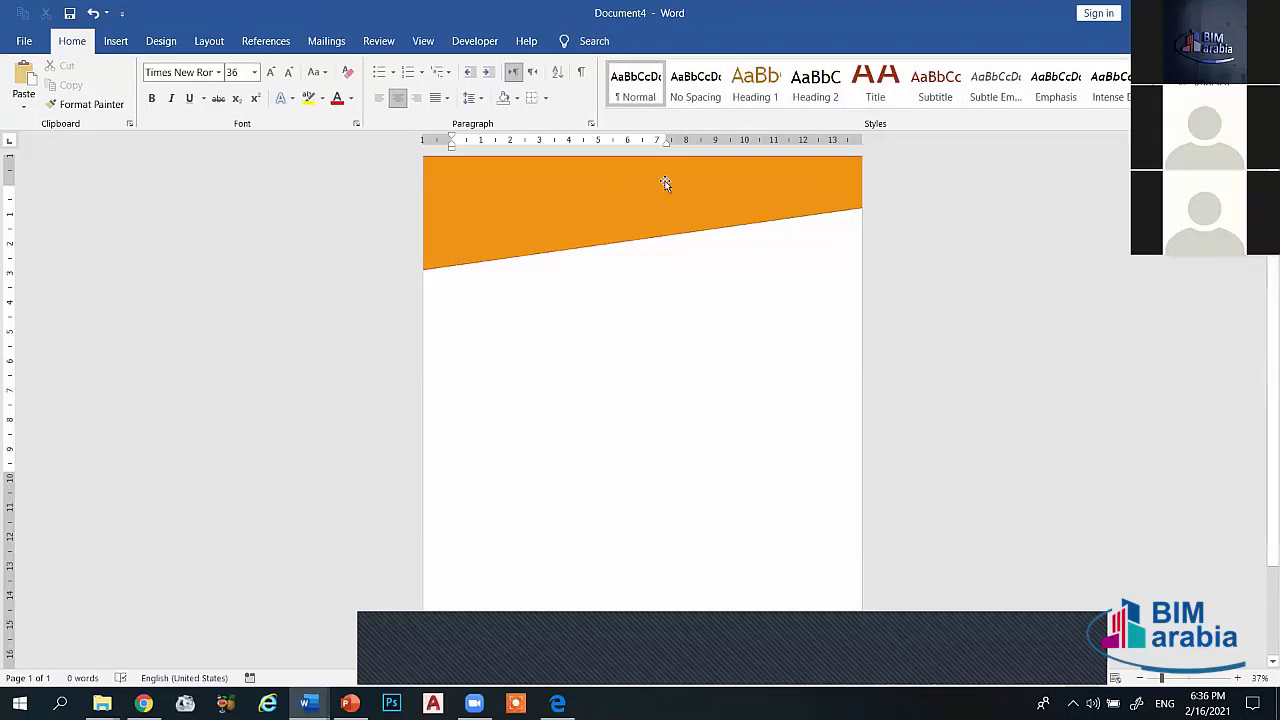
Step: Undo trial vertex edits on the band, then drag a copy of it lower down
{"action": "left_click", "coordinate": [726, 200]}
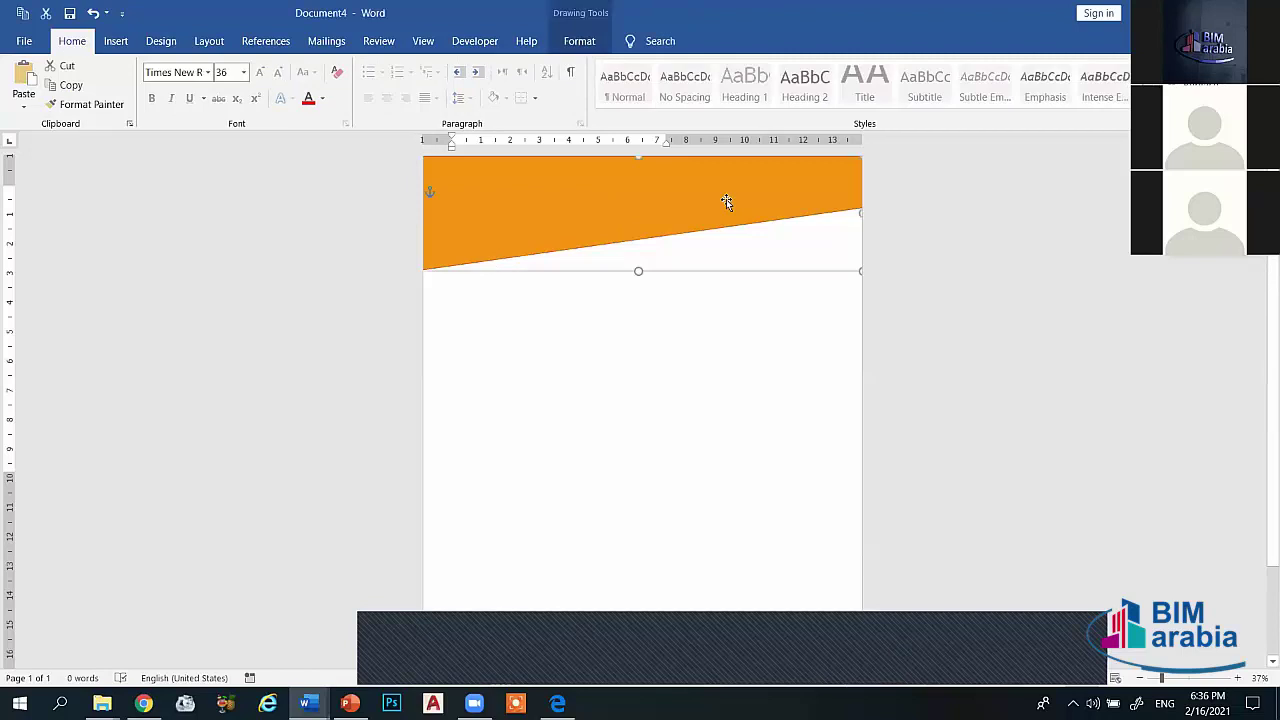
{"action": "right_click", "coordinate": [726, 199]}
{"action": "left_click", "coordinate": [762, 318]}
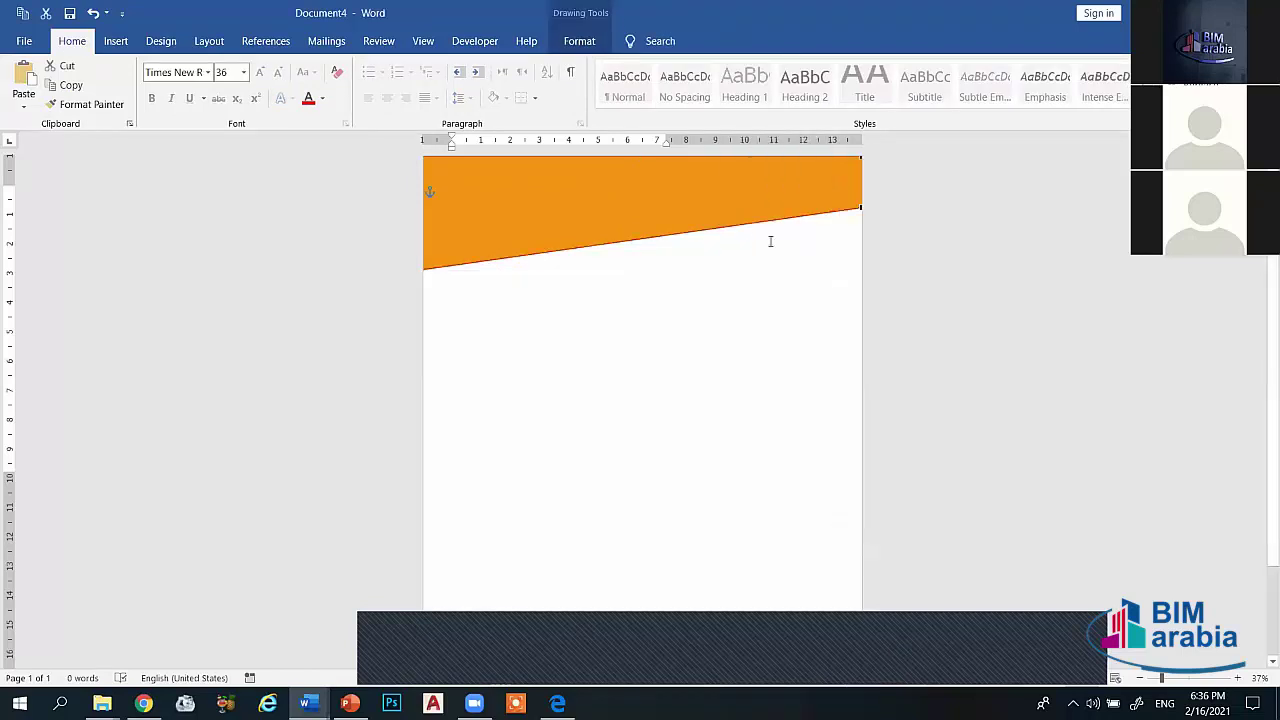
{"action": "mouse_move", "coordinate": [759, 221]}
{"action": "left_mouse_down"}
{"action": "mouse_move", "coordinate": [759, 201]}
{"action": "mouse_move", "coordinate": [759, 221]}
{"action": "mouse_move", "coordinate": [808, 191]}
{"action": "left_mouse_up"}
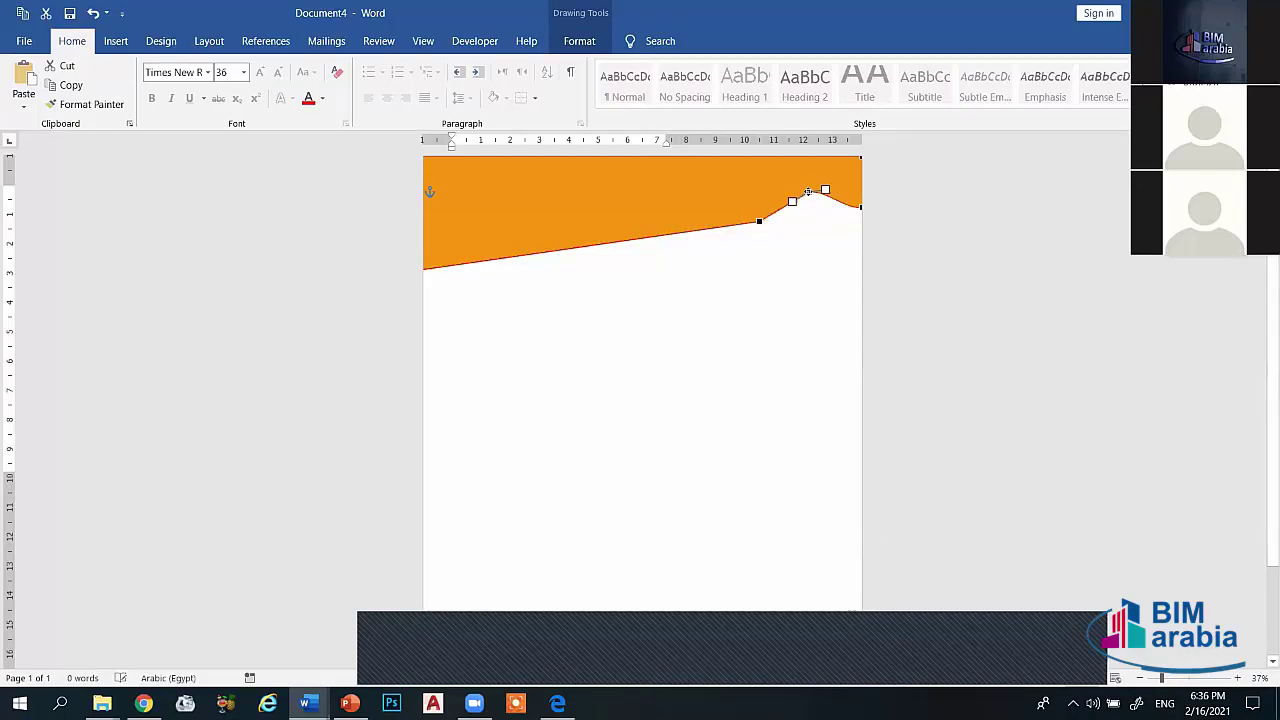
{"action": "key", "text": "ctrl+z"}
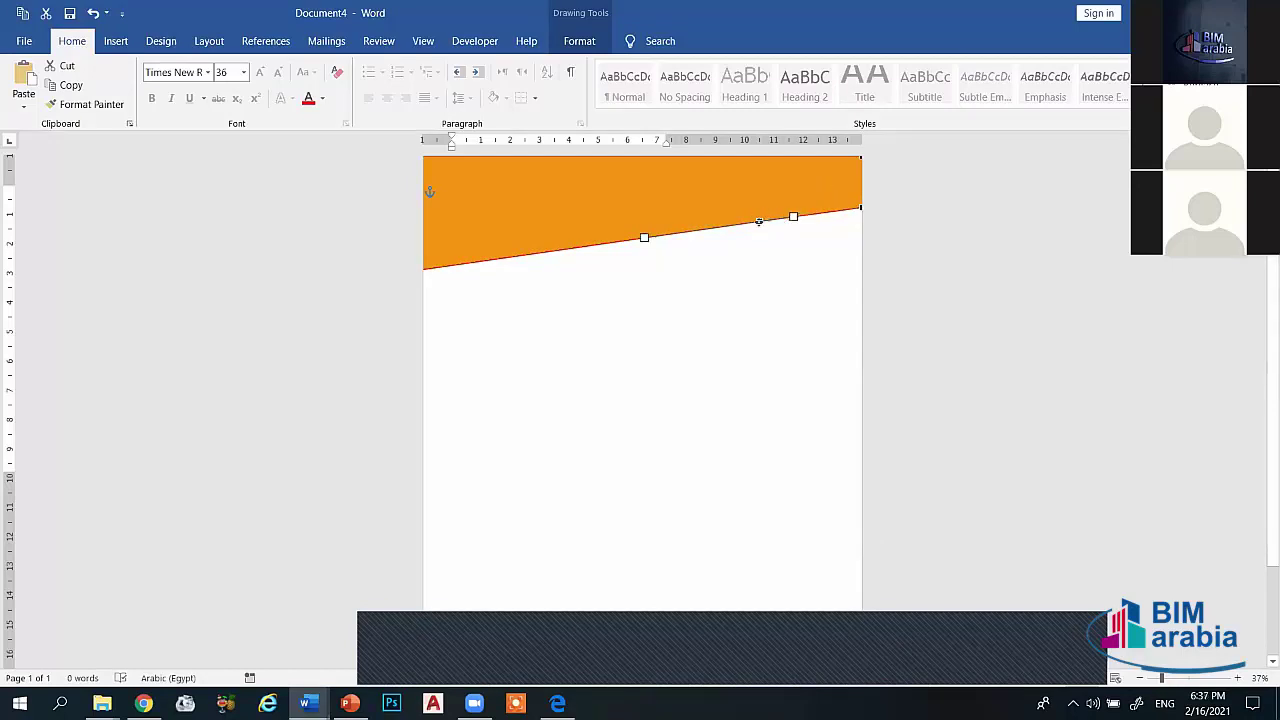
{"action": "left_click_drag", "start_coordinate": [759, 221], "coordinate": [767, 203]}
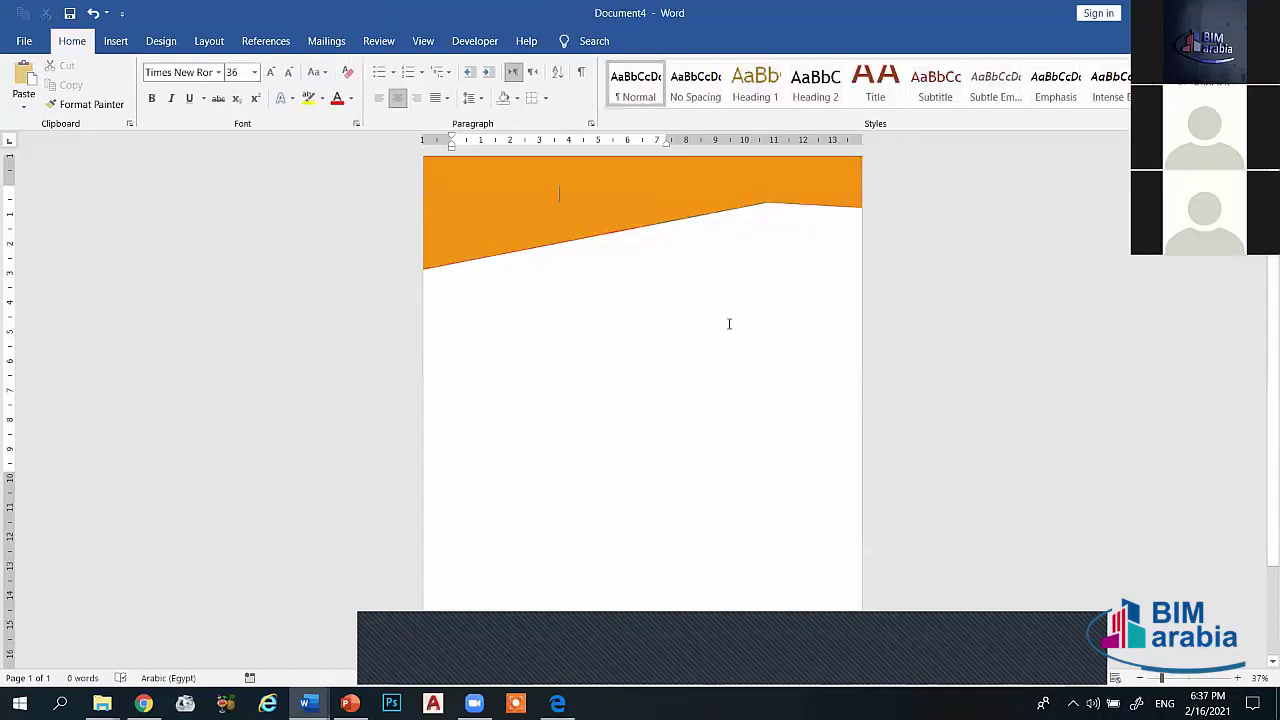
{"action": "key", "text": "ctrl+z"}
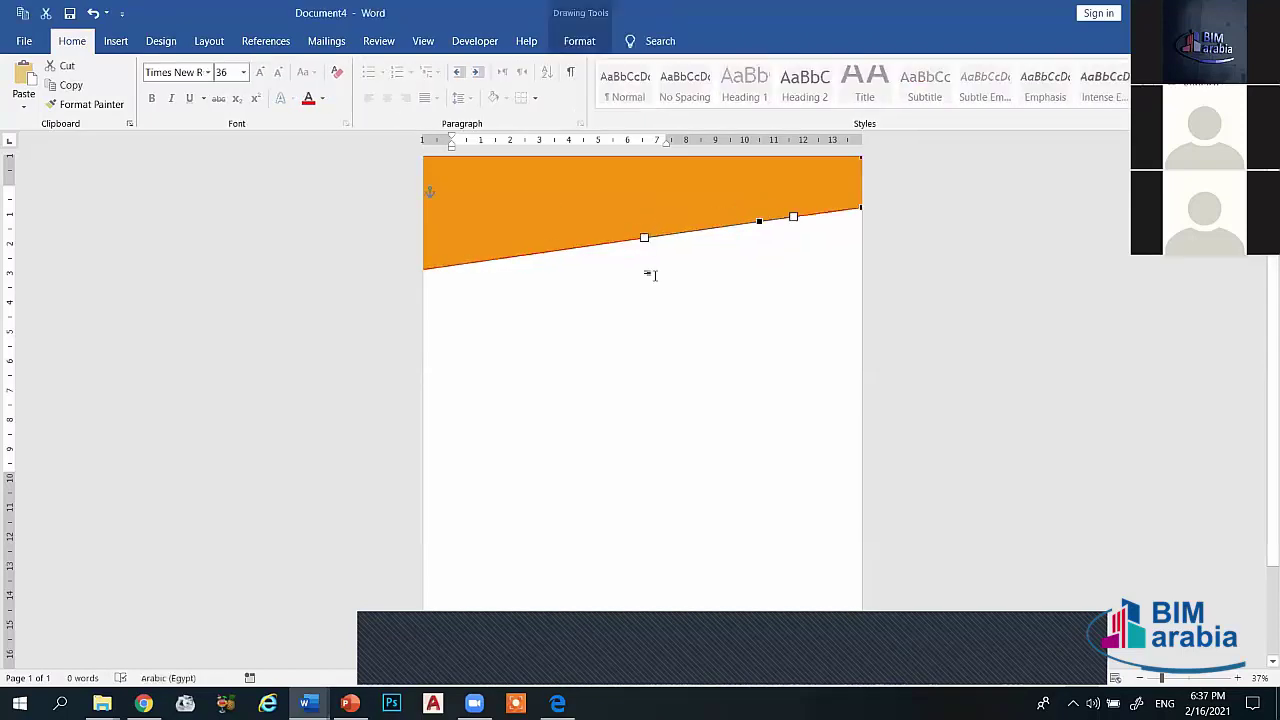
{"action": "left_click", "coordinate": [651, 275]}
{"action": "left_click", "coordinate": [577, 198]}
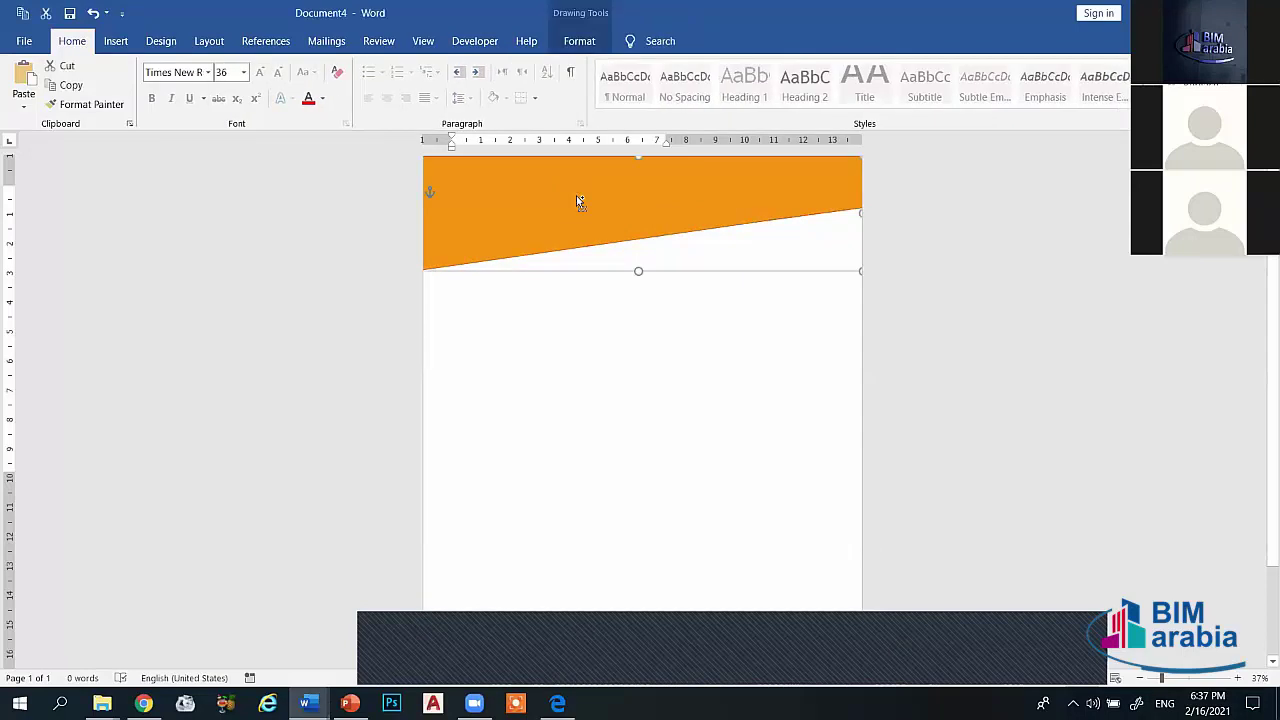
{"action": "left_click_drag", "start_coordinate": [577, 203], "coordinate": [578, 239]}
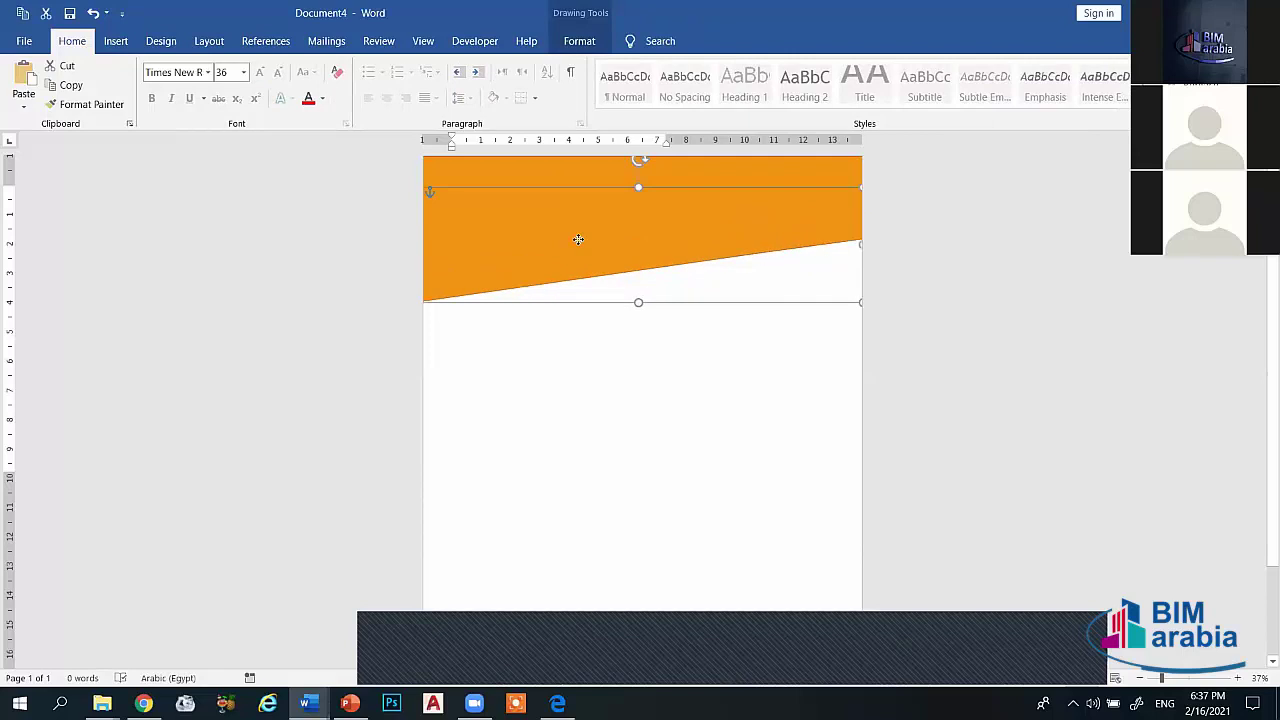
Step: Color the lower band black and move it up over the orange band at the page top
{"action": "left_click", "coordinate": [579, 40]}
{"action": "left_click", "coordinate": [293, 88]}
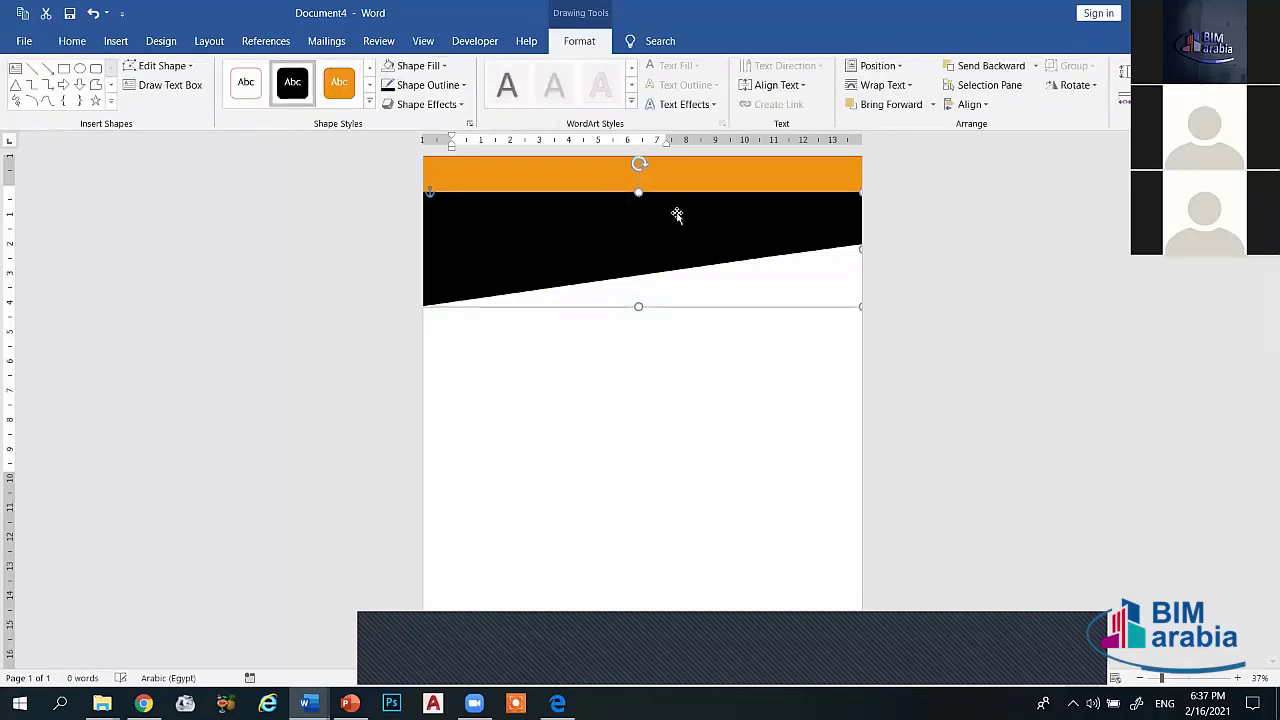
{"action": "mouse_move", "coordinate": [675, 227]}
{"action": "left_mouse_down"}
{"action": "mouse_move", "coordinate": [653, 146]}
{"action": "mouse_move", "coordinate": [672, 143]}
{"action": "left_mouse_up"}
{"action": "mouse_move", "coordinate": [662, 217]}
{"action": "left_mouse_down"}
{"action": "mouse_move", "coordinate": [660, 138]}
{"action": "mouse_move", "coordinate": [600, 194]}
{"action": "mouse_move", "coordinate": [599, 156]}
{"action": "left_mouse_up"}
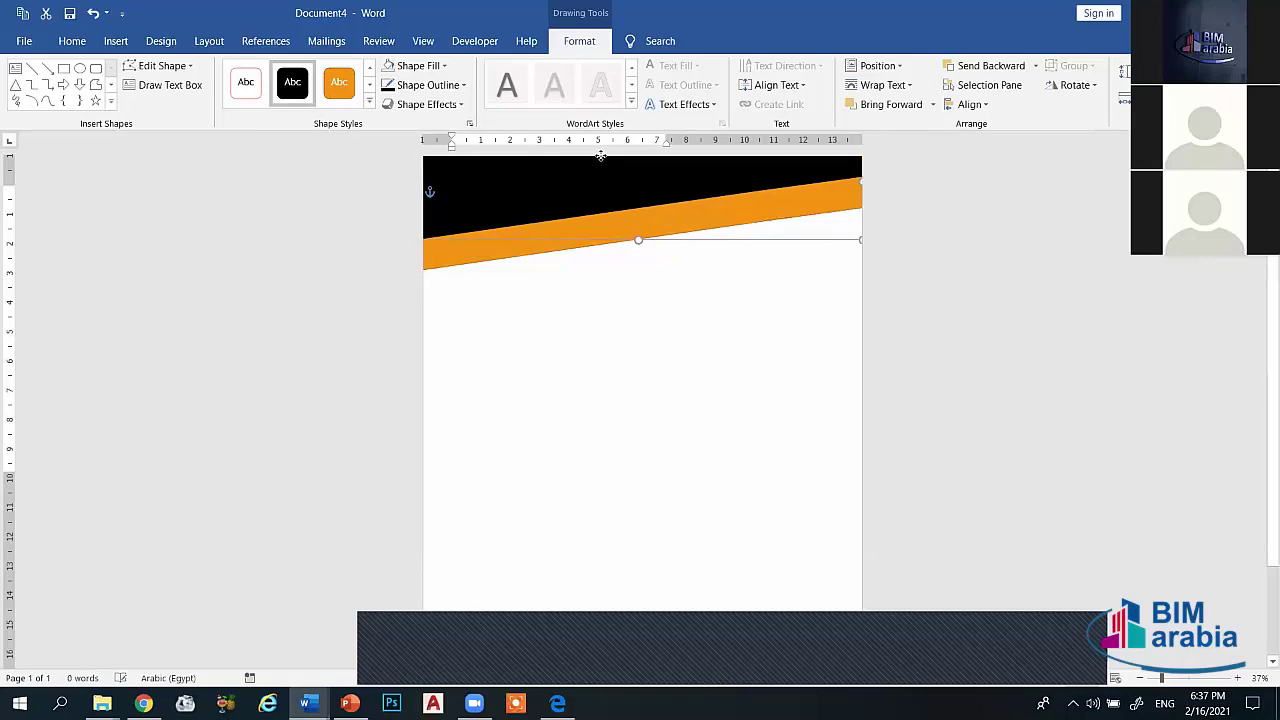
{"action": "left_click", "coordinate": [578, 325]}
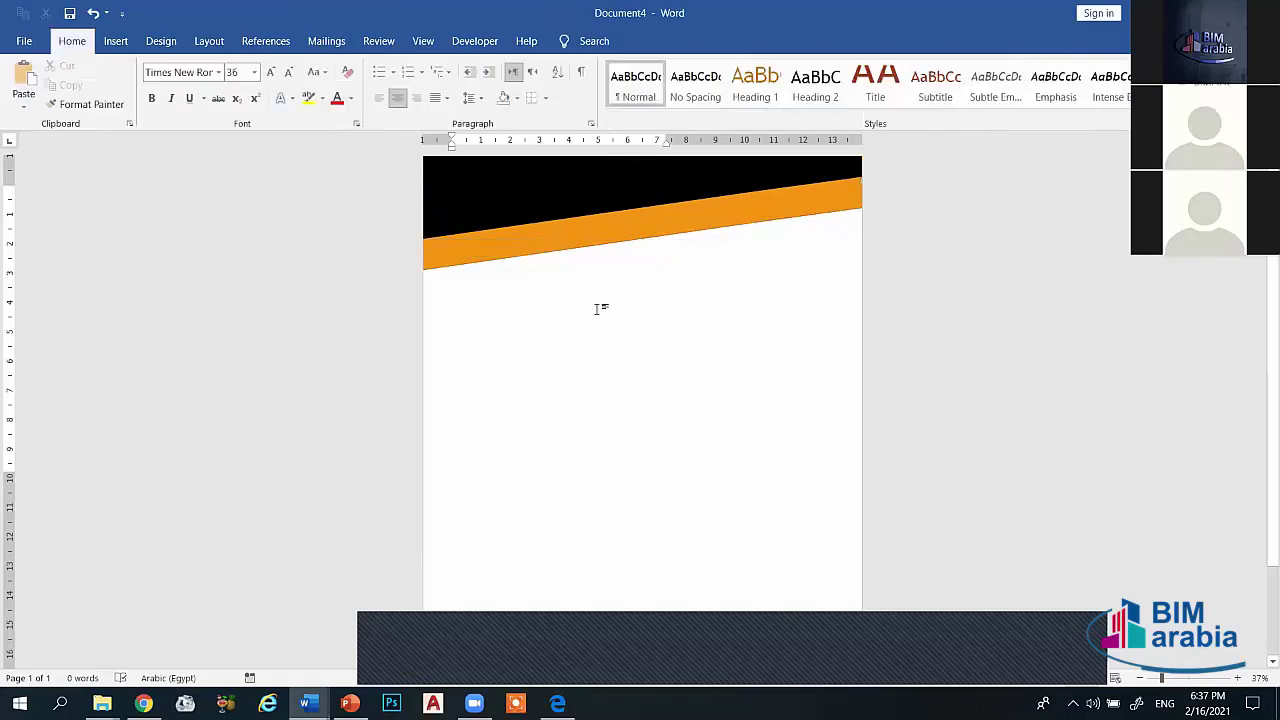
{"action": "left_click", "coordinate": [601, 258]}
Step: Copy the orange band to make another duplicate
{"action": "left_click", "coordinate": [589, 243]}
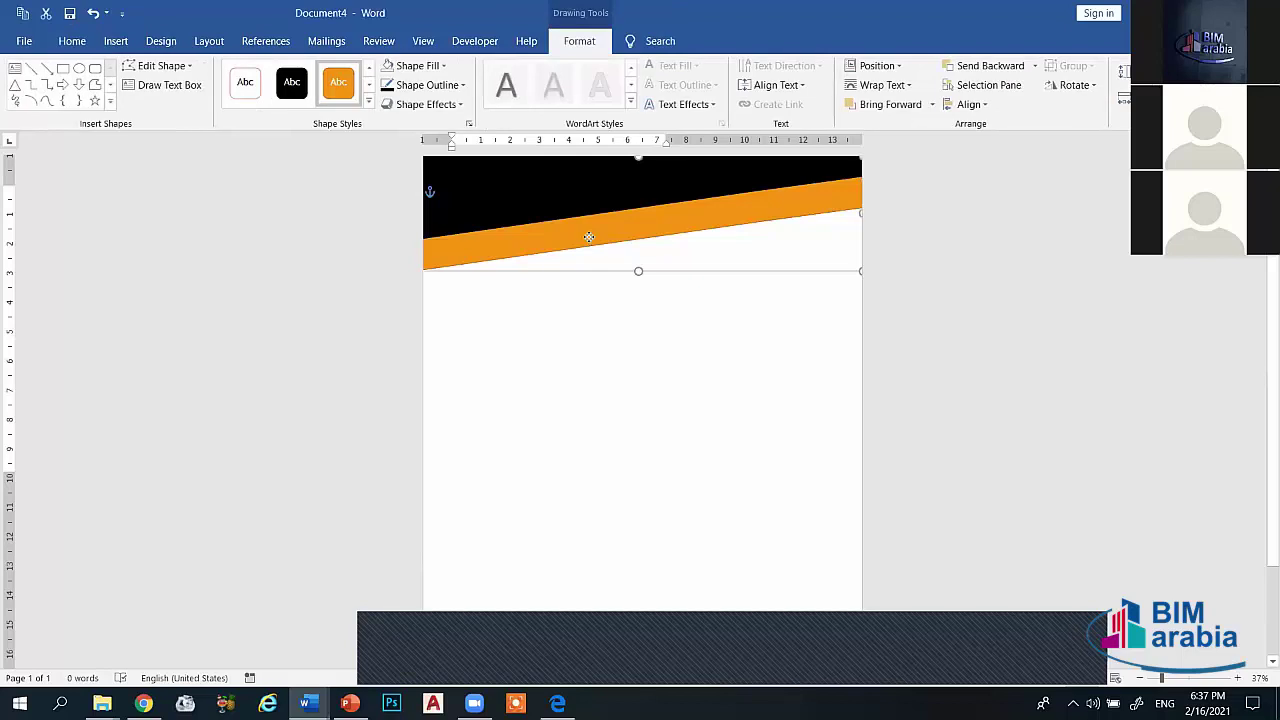
{"action": "right_click", "coordinate": [590, 240]}
{"action": "key", "text": "Escape"}
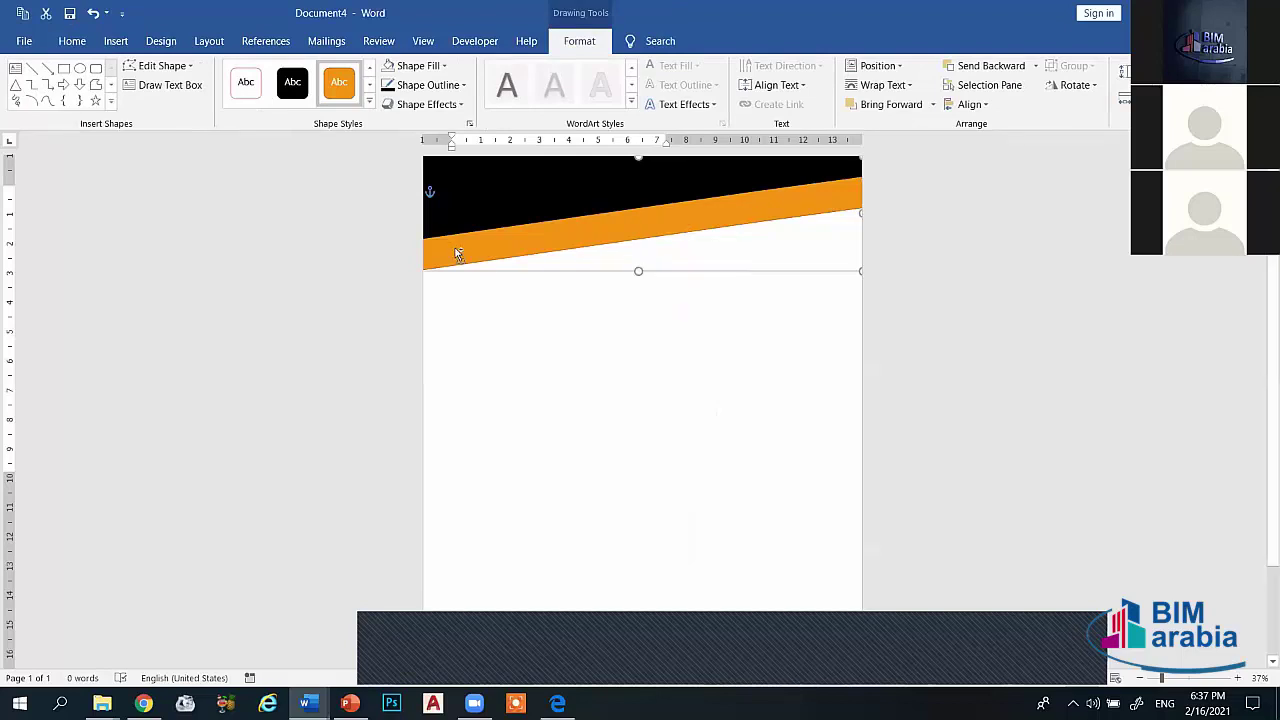
Step: Move the copy below the bands, tilt it to match, and apply a gray shape style
{"action": "left_click_drag", "start_coordinate": [513, 233], "coordinate": [519, 310]}
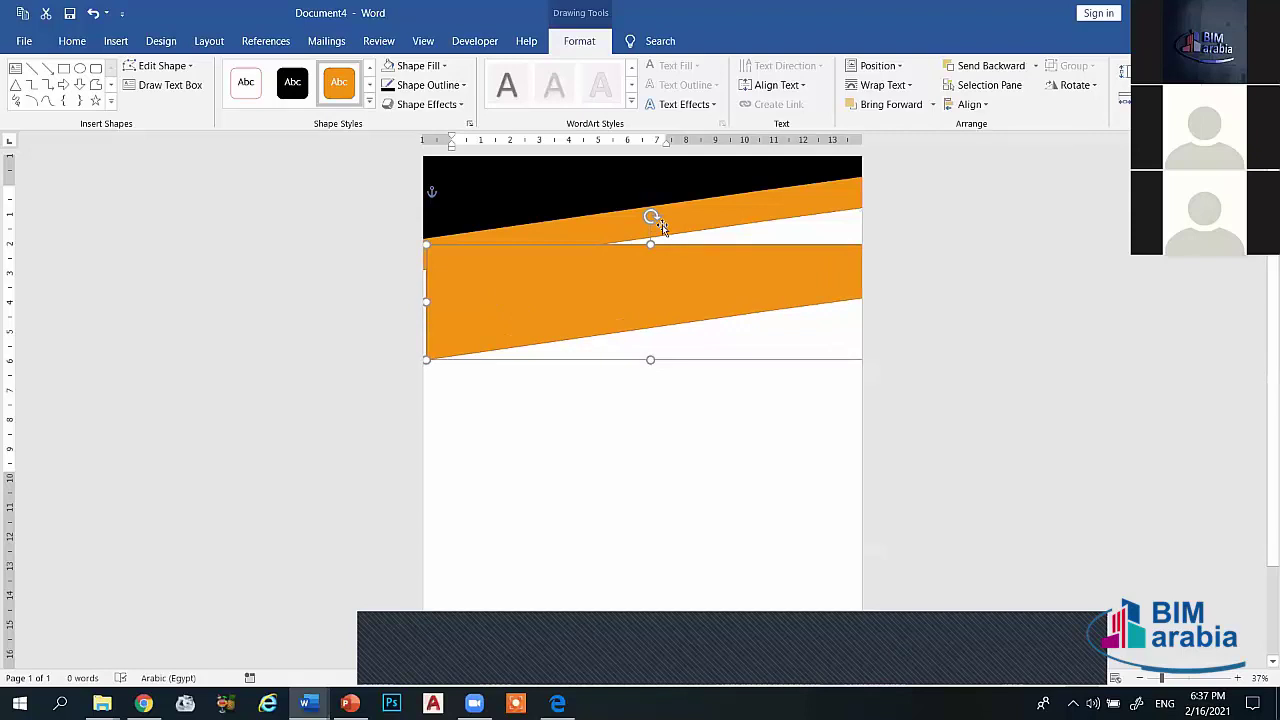
{"action": "left_click_drag", "start_coordinate": [652, 217], "coordinate": [641, 212]}
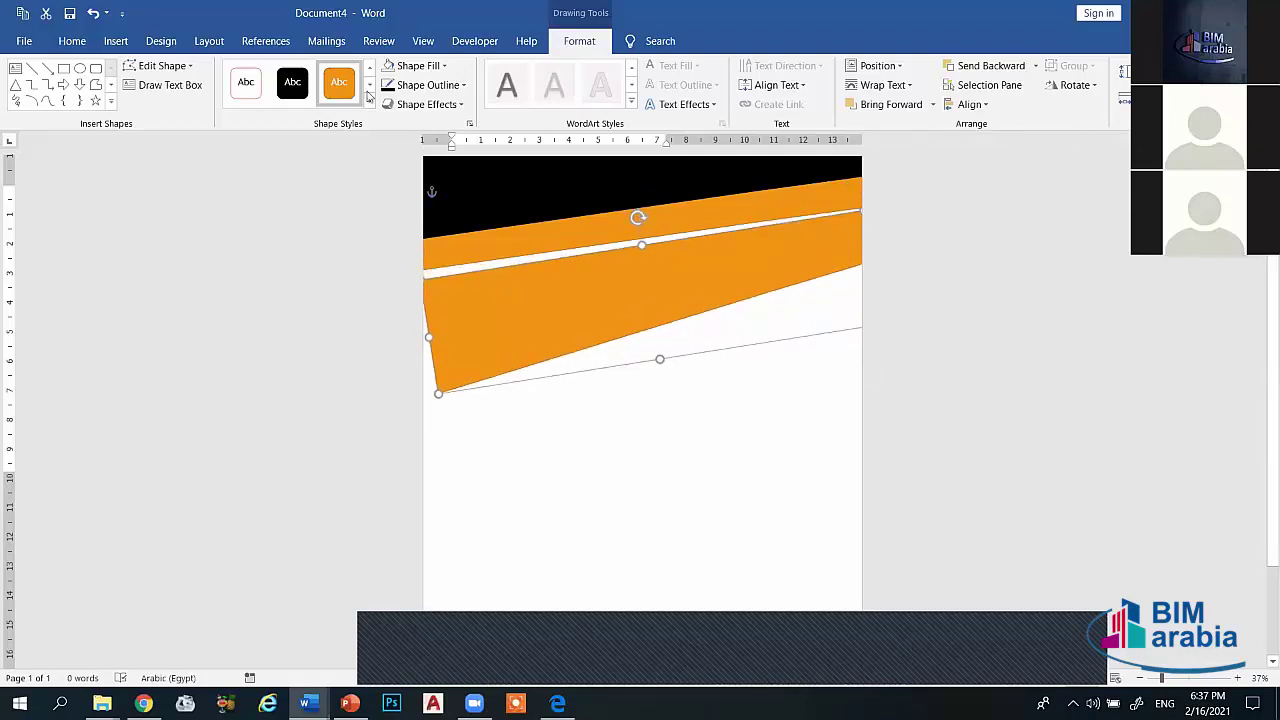
{"action": "left_click", "coordinate": [370, 88]}
{"action": "left_click", "coordinate": [370, 88]}
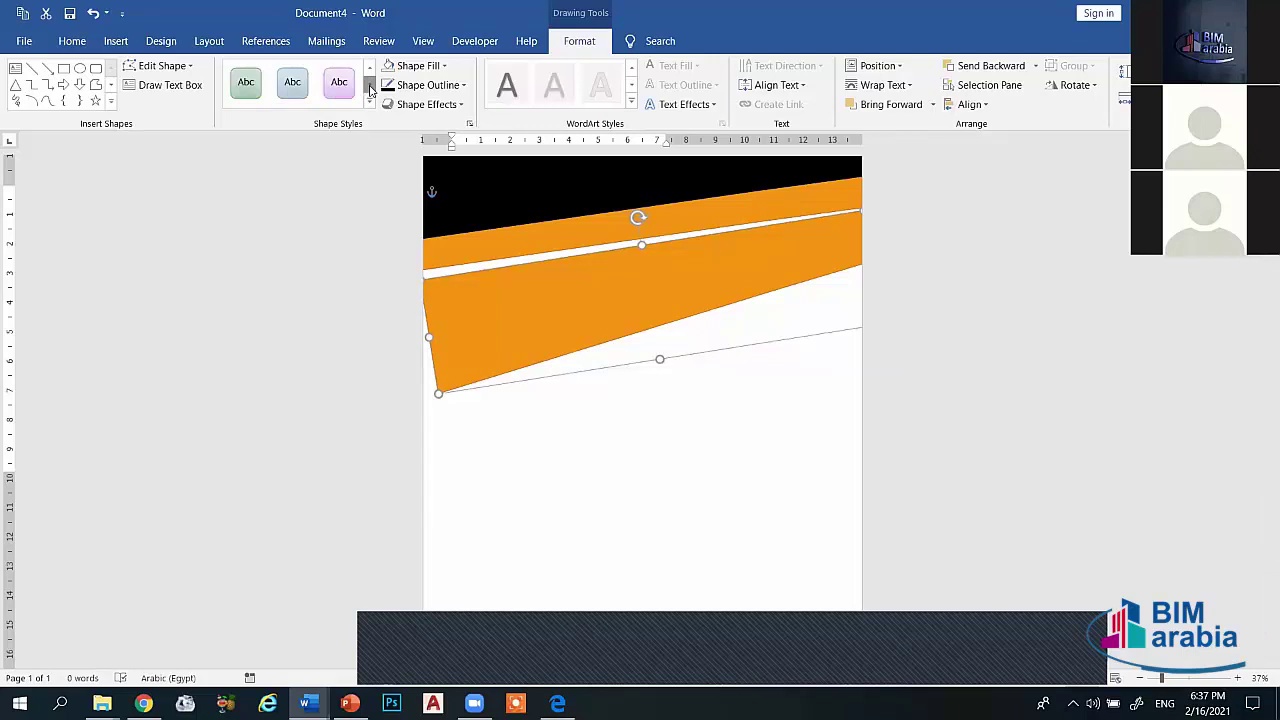
{"action": "left_click", "coordinate": [369, 68]}
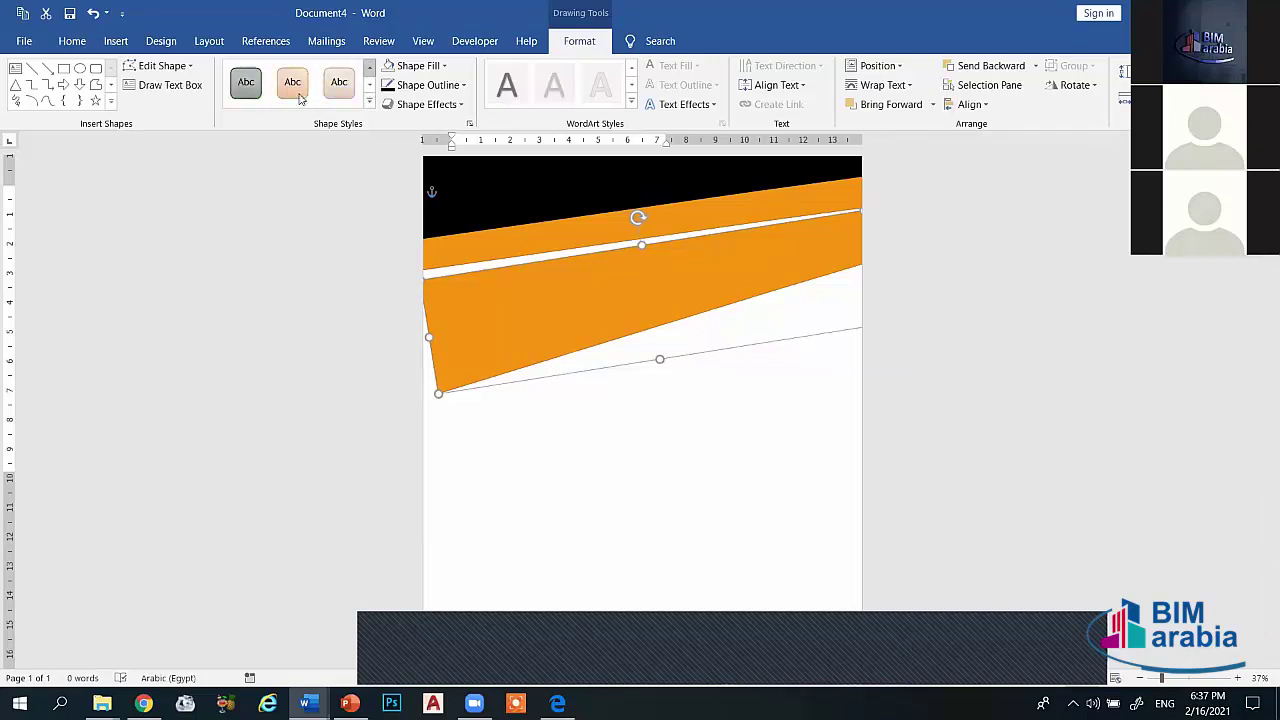
{"action": "left_click", "coordinate": [246, 82]}
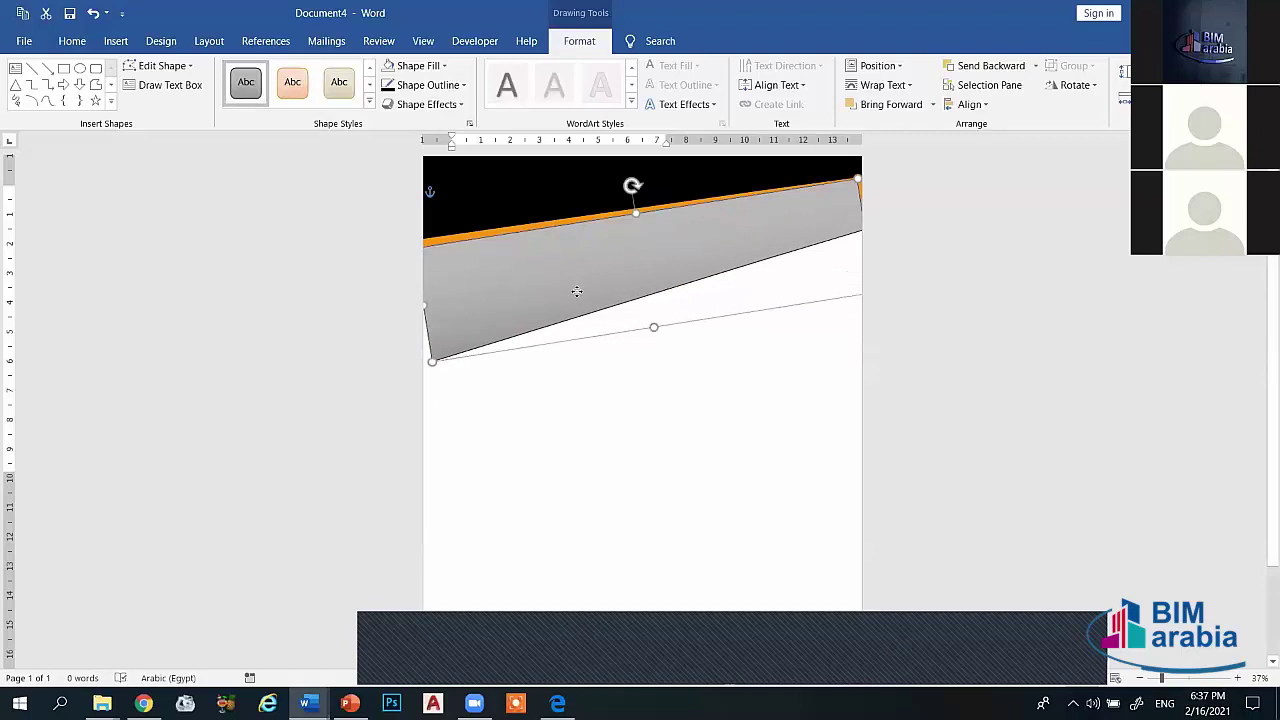
Step: Send the gray band to the back and position it just beneath the orange stripe
{"action": "left_click_drag", "start_coordinate": [585, 323], "coordinate": [585, 286]}
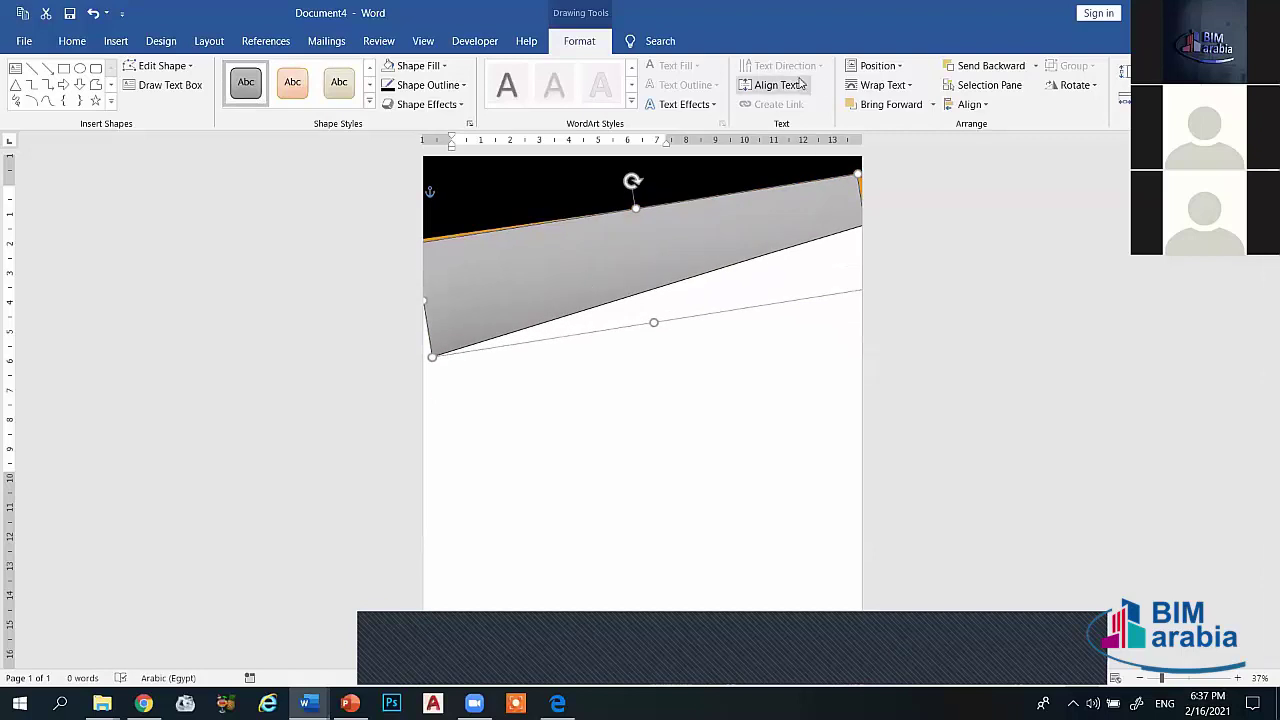
{"action": "left_click", "coordinate": [1035, 66]}
{"action": "left_click", "coordinate": [1010, 106]}
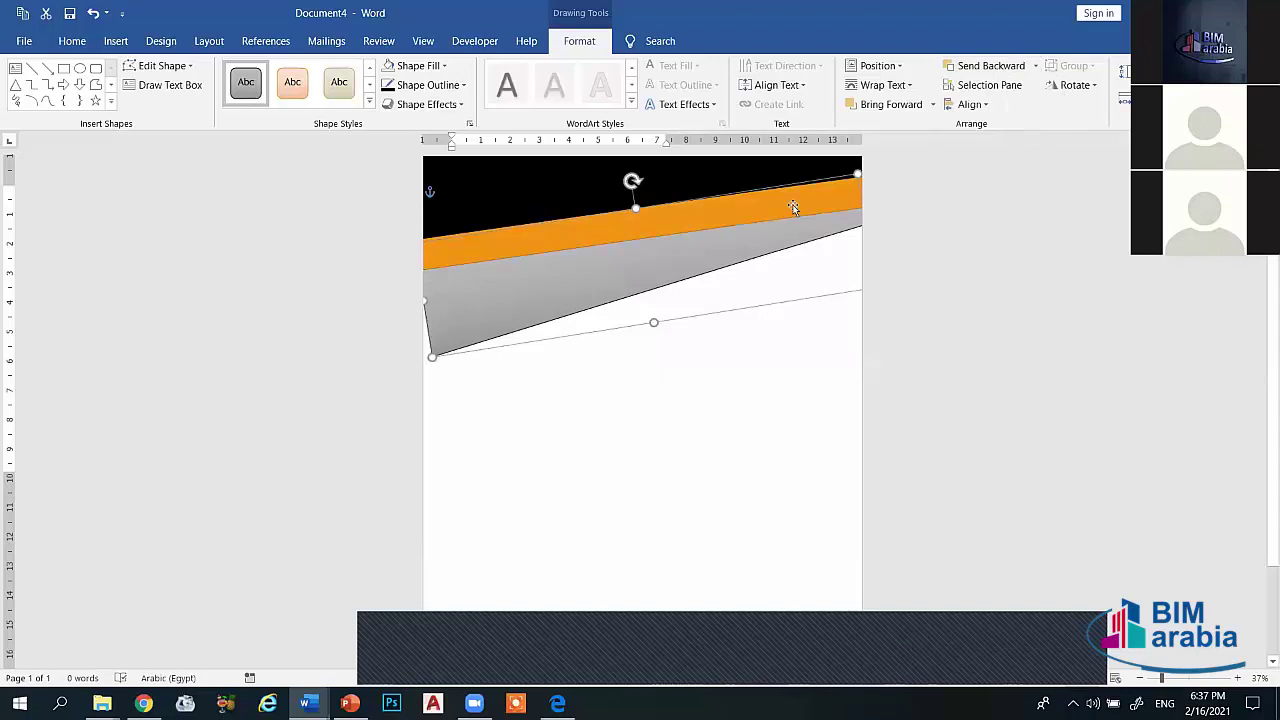
{"action": "left_click_drag", "start_coordinate": [498, 319], "coordinate": [495, 325]}
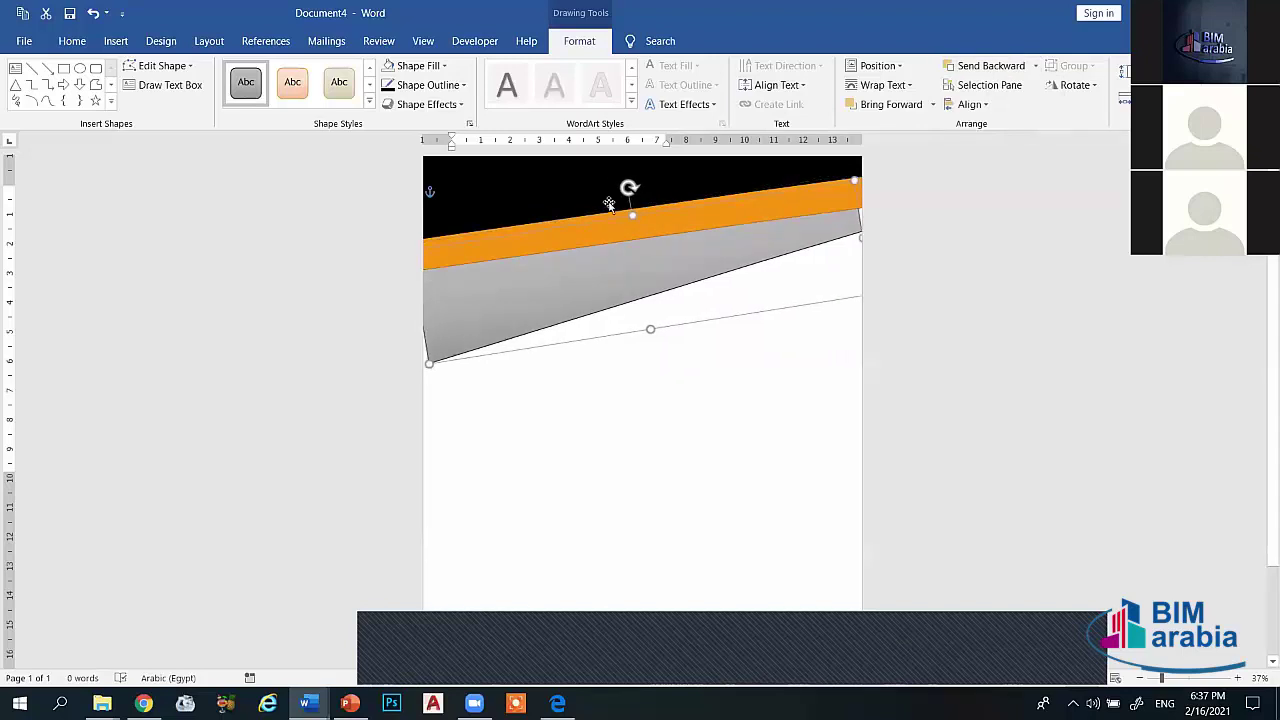
{"action": "left_click_drag", "start_coordinate": [631, 188], "coordinate": [636, 188]}
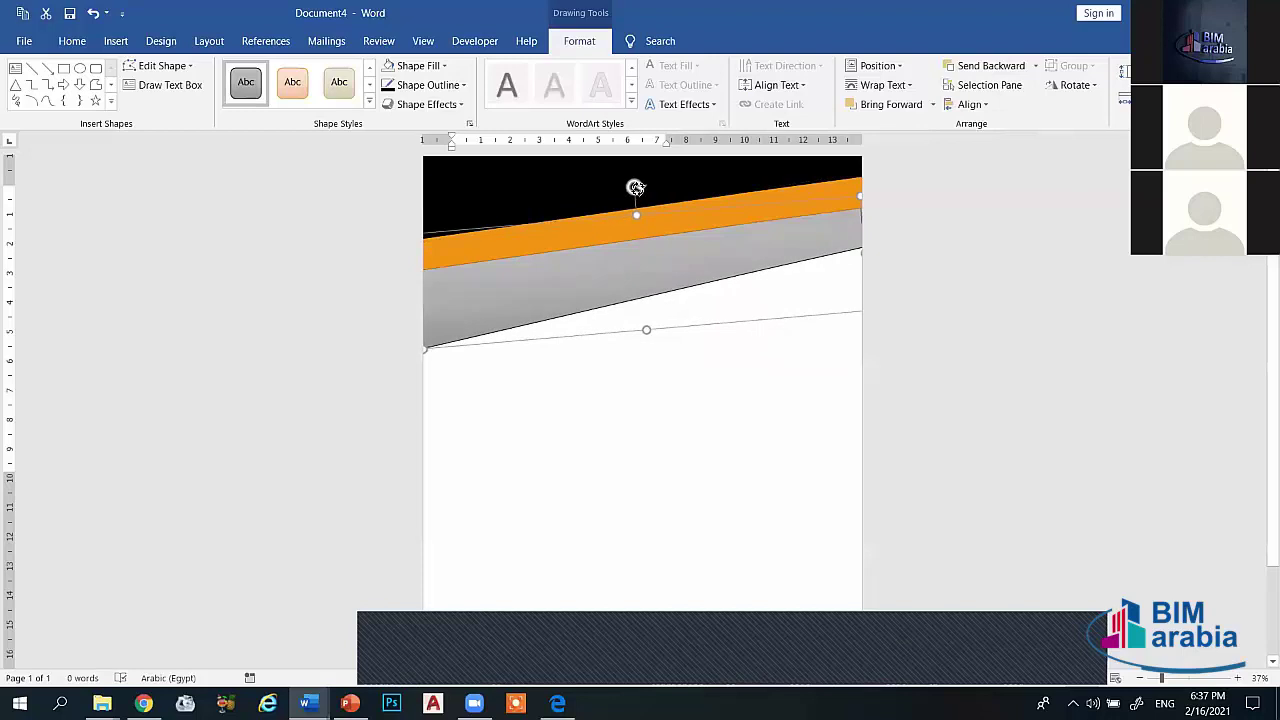
{"action": "left_click_drag", "start_coordinate": [602, 278], "coordinate": [600, 236]}
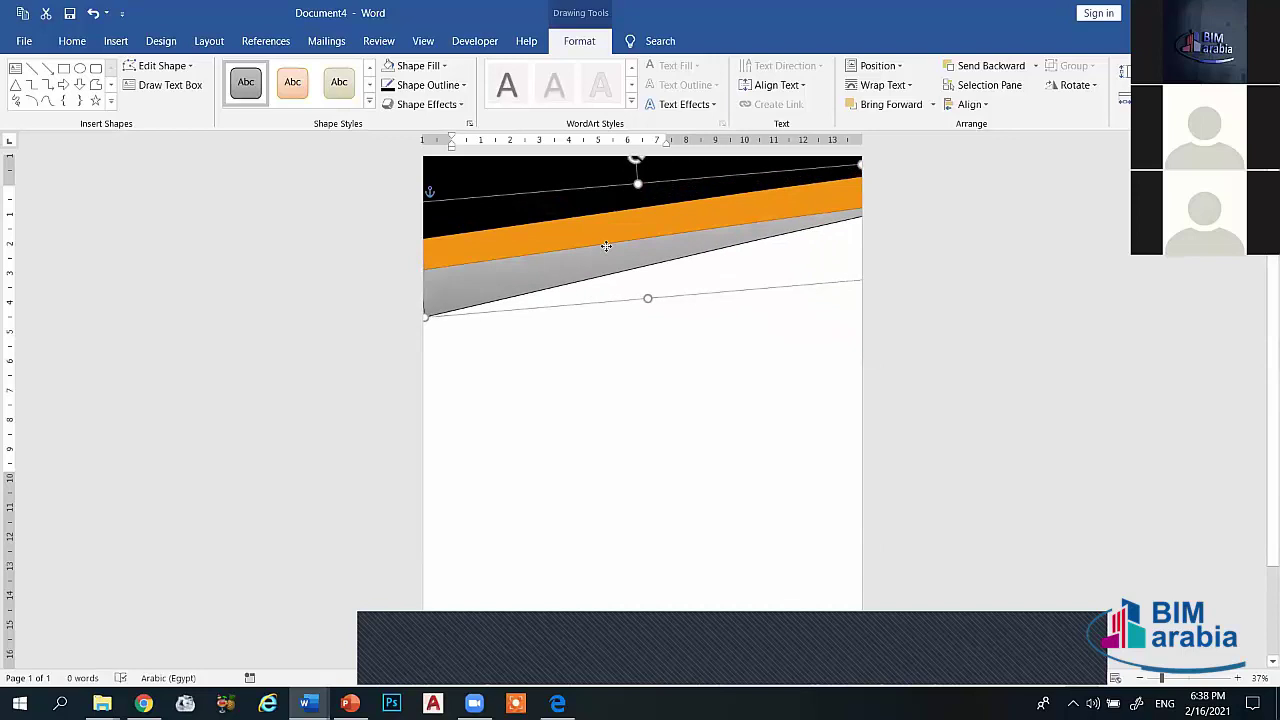
{"action": "left_click", "coordinate": [565, 380]}
{"action": "left_click", "coordinate": [594, 258]}
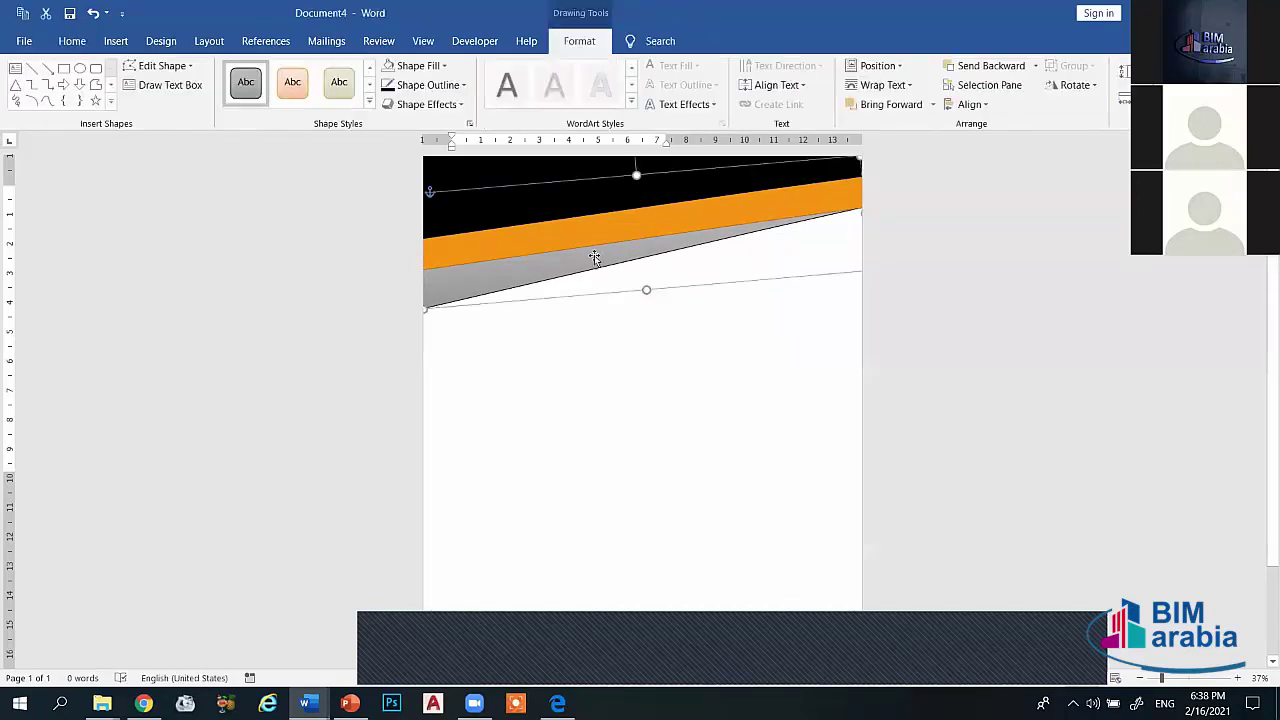
Step: Group the black, orange and gray bands into one object and shift it slightly lower
{"action": "left_click", "coordinate": [461, 172], "text": "shift"}
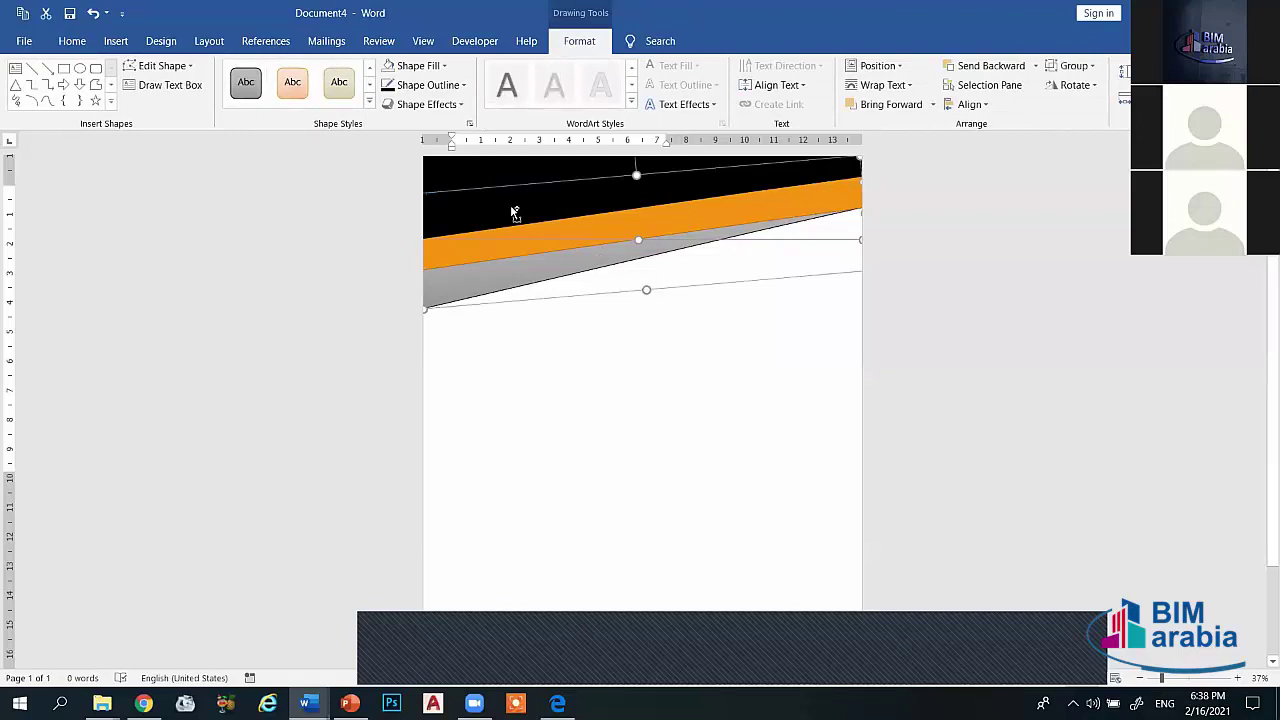
{"action": "left_click", "coordinate": [565, 230], "text": "shift"}
{"action": "left_click", "coordinate": [1090, 66]}
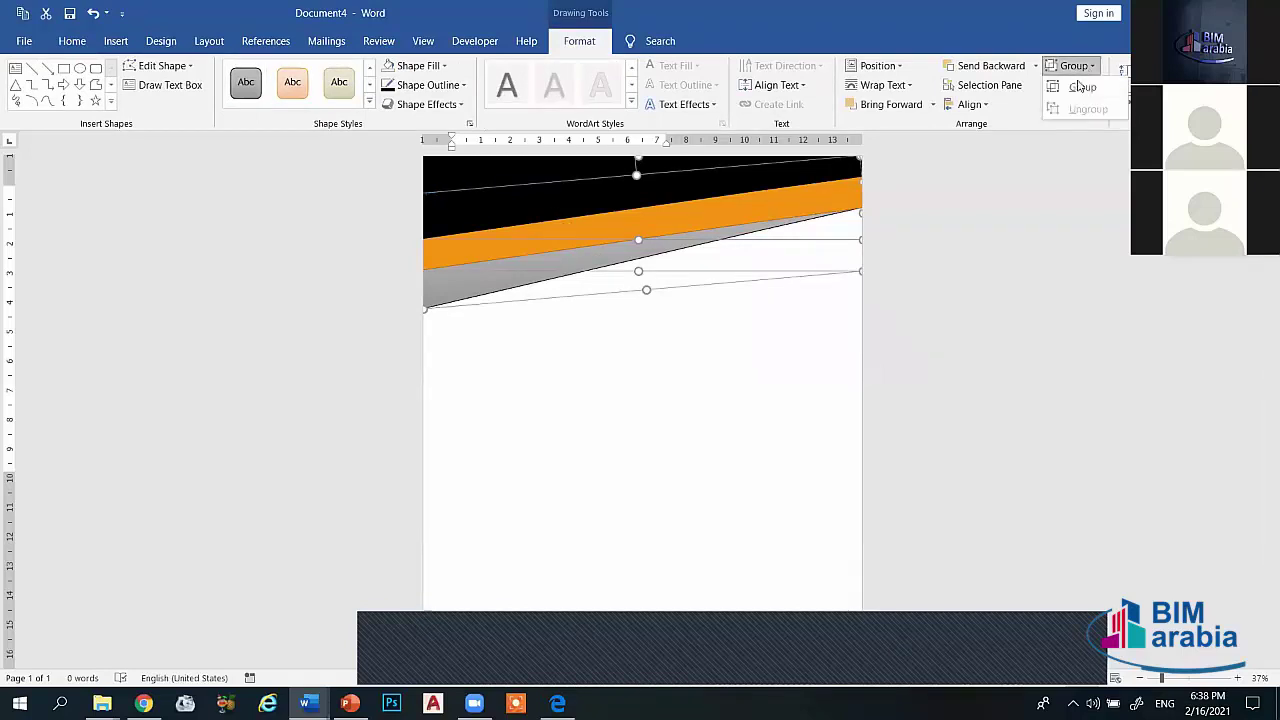
{"action": "left_click", "coordinate": [1082, 87]}
{"action": "left_click", "coordinate": [563, 236]}
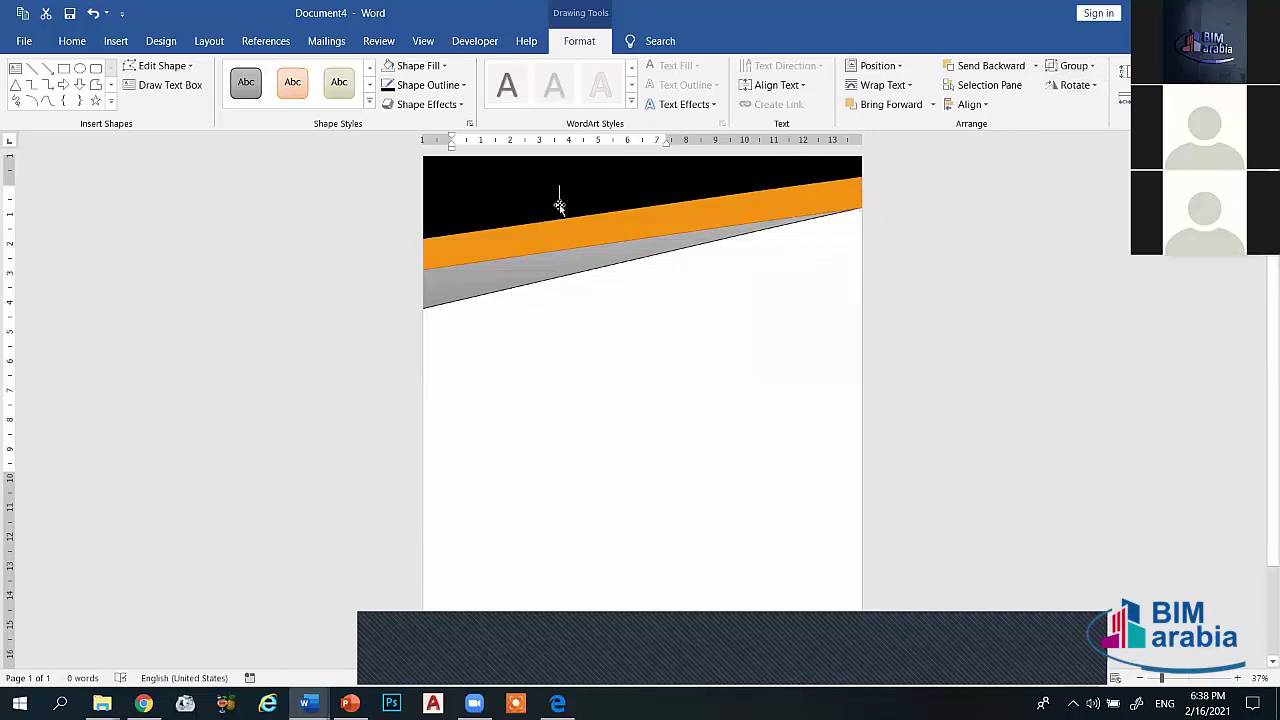
{"action": "left_click", "coordinate": [546, 220]}
{"action": "mouse_move", "coordinate": [561, 334]}
{"action": "left_mouse_down"}
{"action": "mouse_move", "coordinate": [551, 262]}
{"action": "mouse_move", "coordinate": [539, 263]}
{"action": "left_mouse_up"}
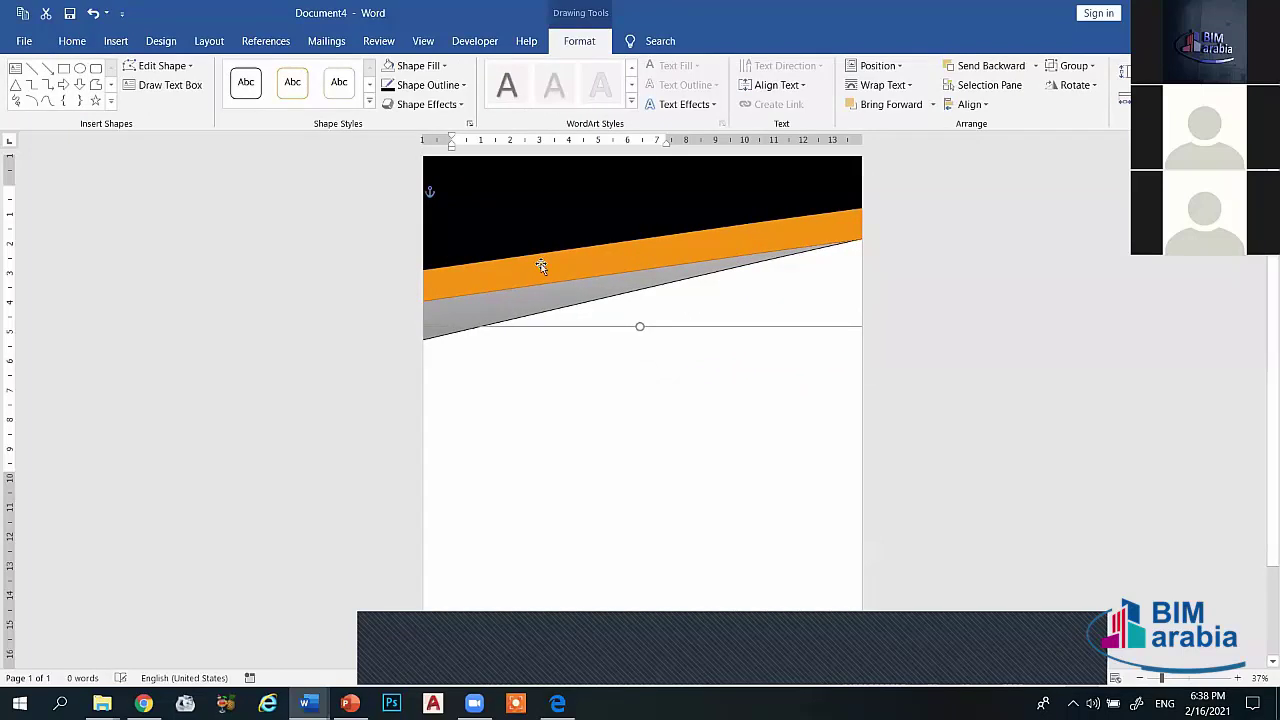
{"action": "left_click", "coordinate": [622, 482]}
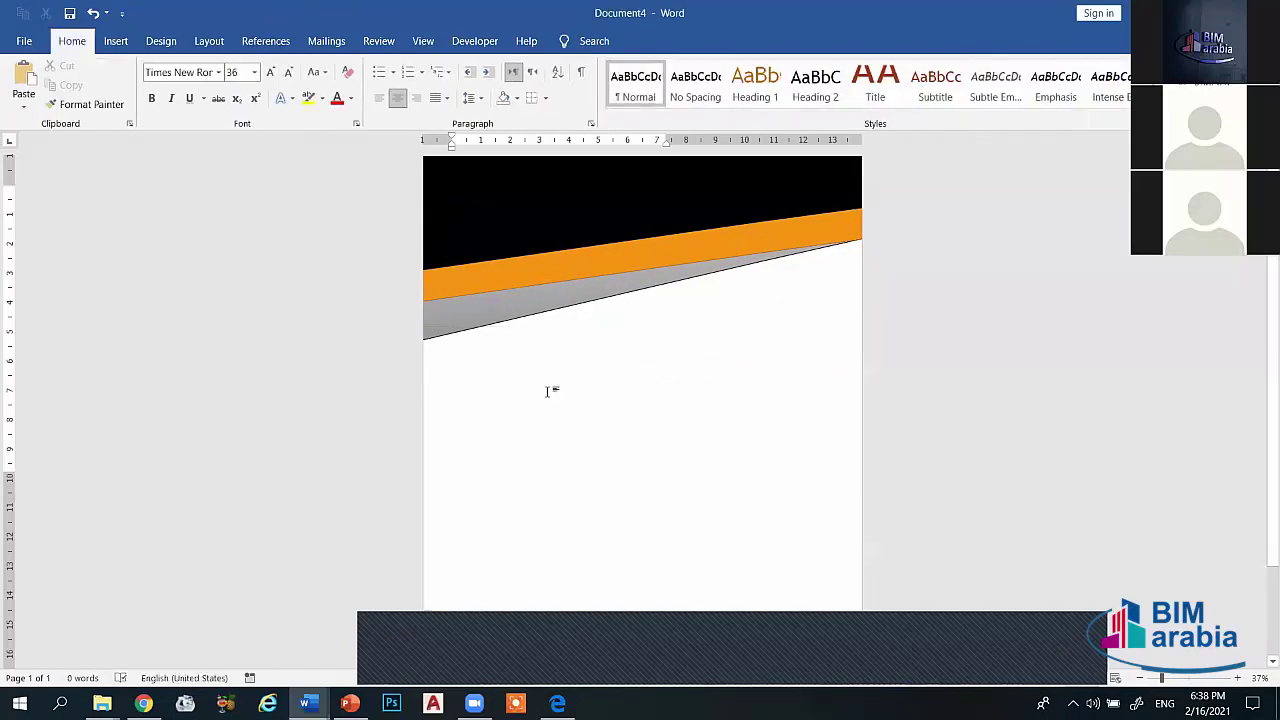
Step: Draw an oval circle overlapping the left end of the orange and gray bands
{"action": "left_click", "coordinate": [115, 41]}
{"action": "left_click", "coordinate": [226, 95]}
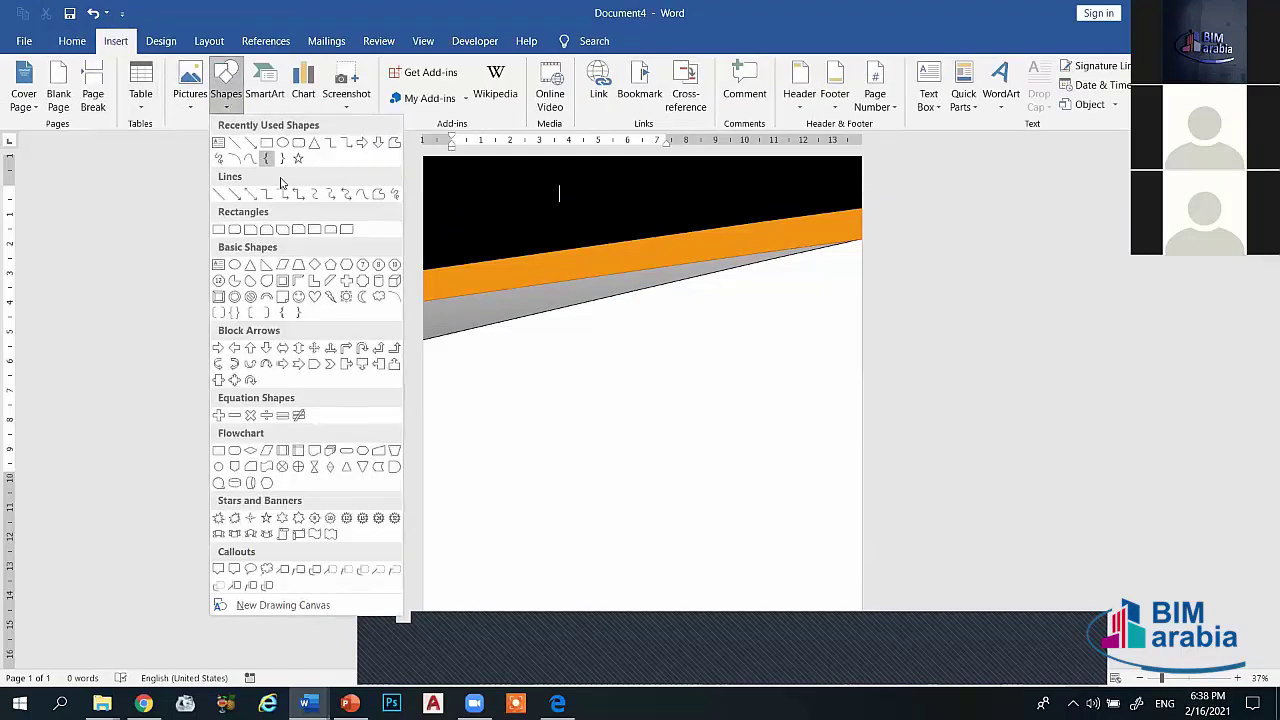
{"action": "left_click", "coordinate": [269, 156]}
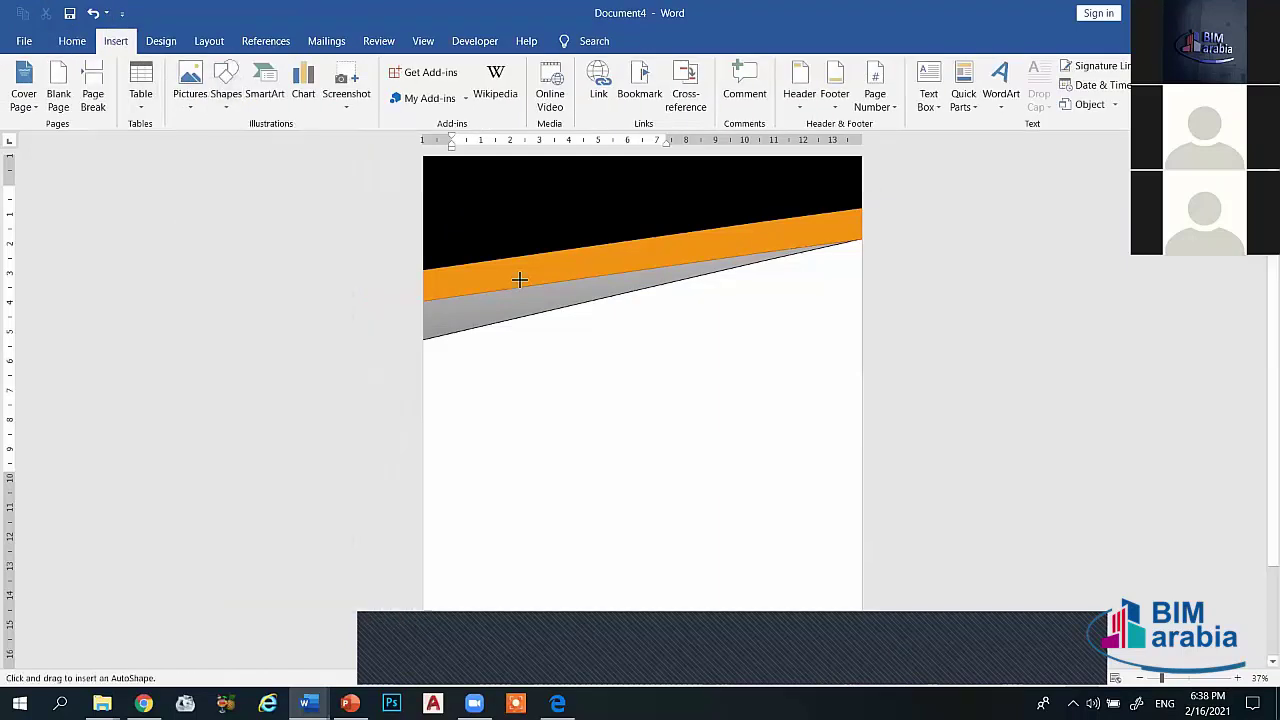
{"action": "mouse_move", "coordinate": [508, 278]}
{"action": "left_mouse_down"}
{"action": "mouse_move", "coordinate": [577, 366]}
{"action": "mouse_move", "coordinate": [548, 311]}
{"action": "left_mouse_up"}
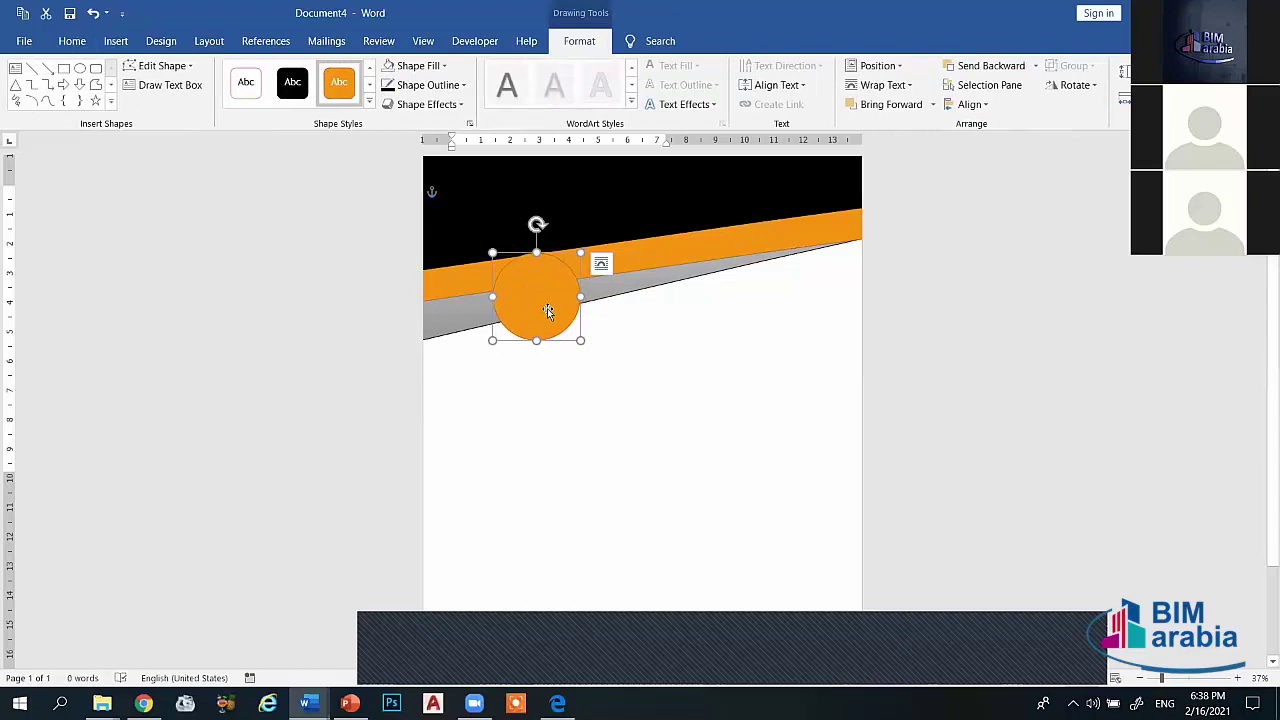
Step: Give the circle a thicker black outline
{"action": "left_click", "coordinate": [440, 85]}
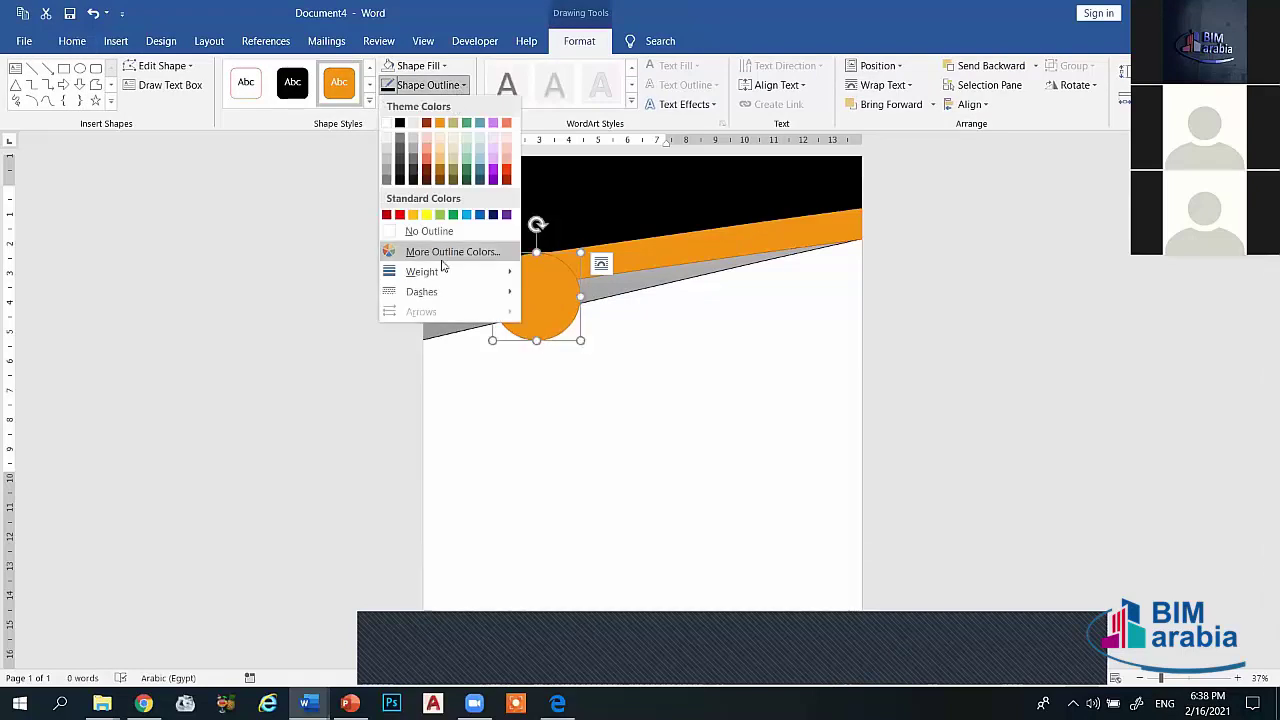
{"action": "mouse_move", "coordinate": [422, 272]}
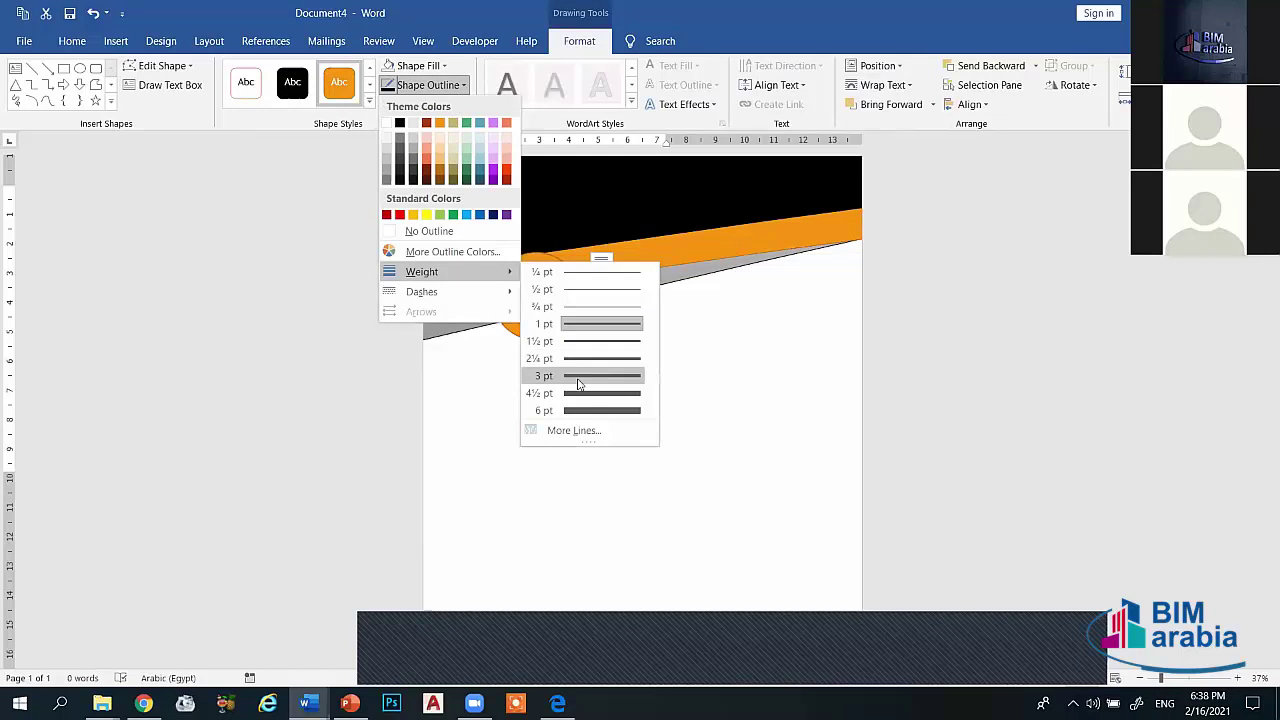
{"action": "left_click", "coordinate": [580, 394]}
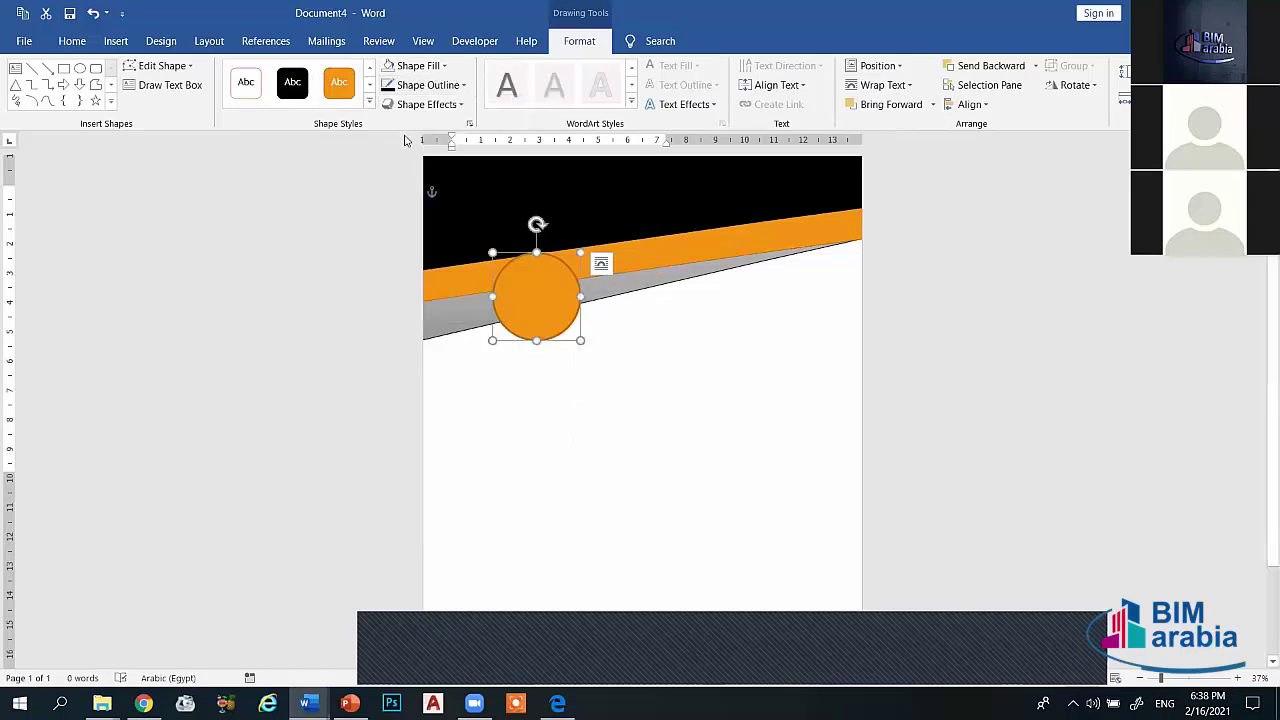
{"action": "left_click", "coordinate": [445, 85]}
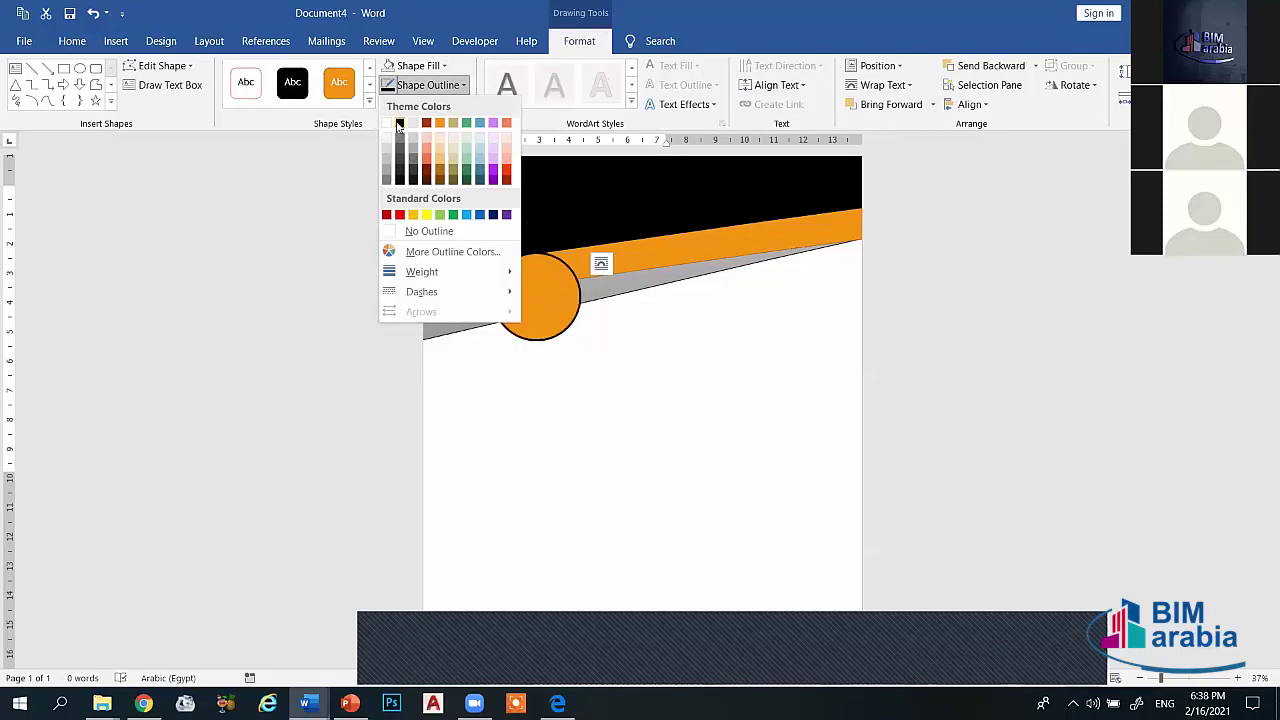
{"action": "left_click", "coordinate": [399, 124]}
Step: Fill the circle with the WhatsApp Image 2020-11-11 picture from the D drive's أكاديمية فكرة folder
{"action": "left_click", "coordinate": [443, 66]}
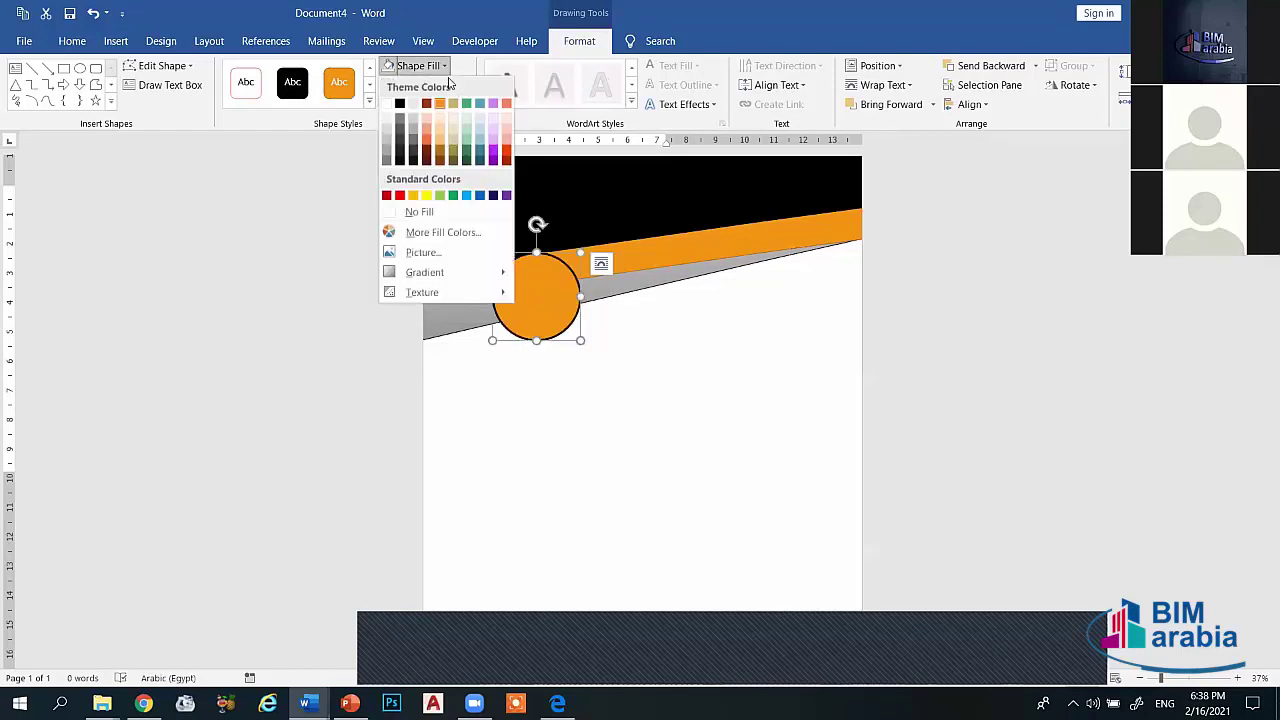
{"action": "left_click", "coordinate": [437, 254]}
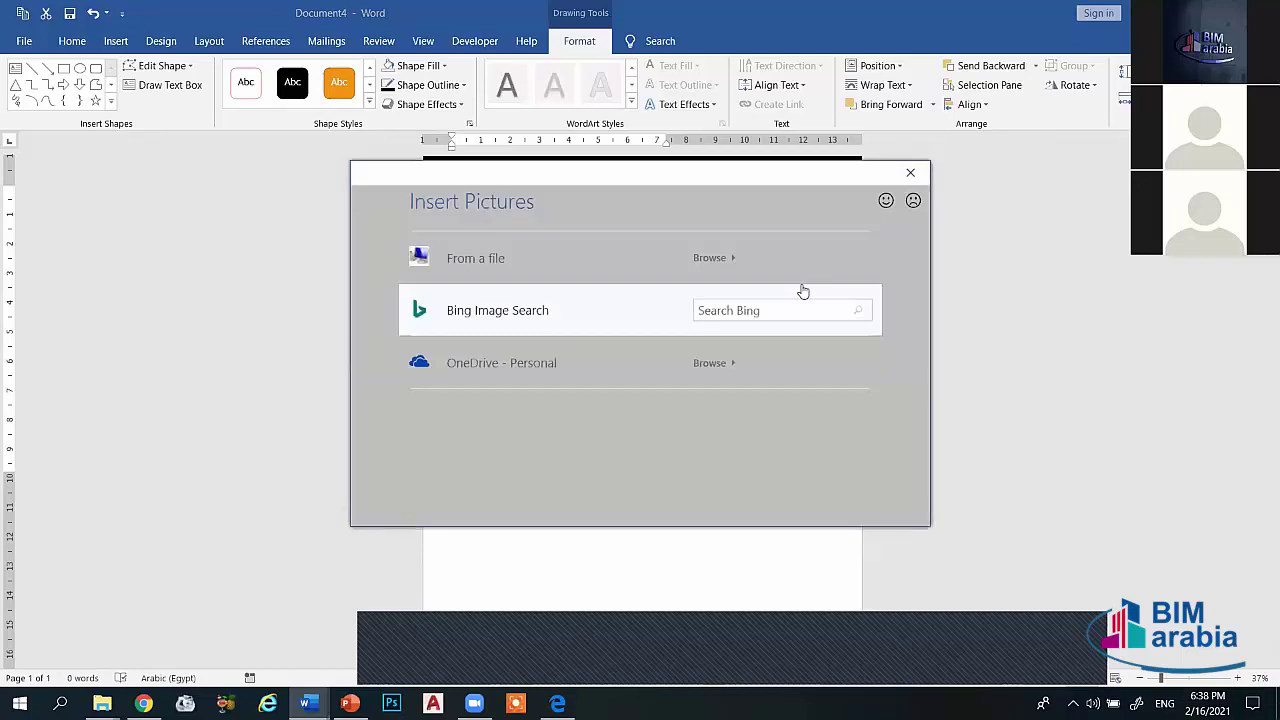
{"action": "left_click", "coordinate": [712, 258]}
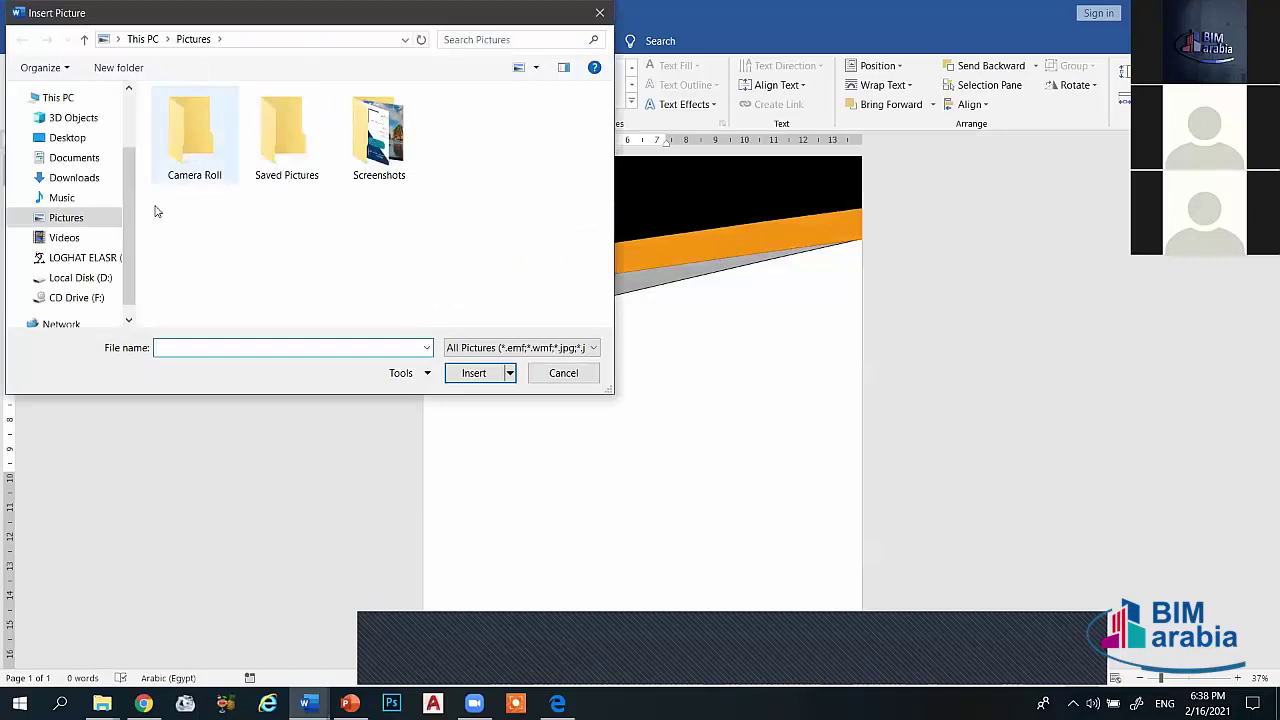
{"action": "left_click", "coordinate": [100, 279]}
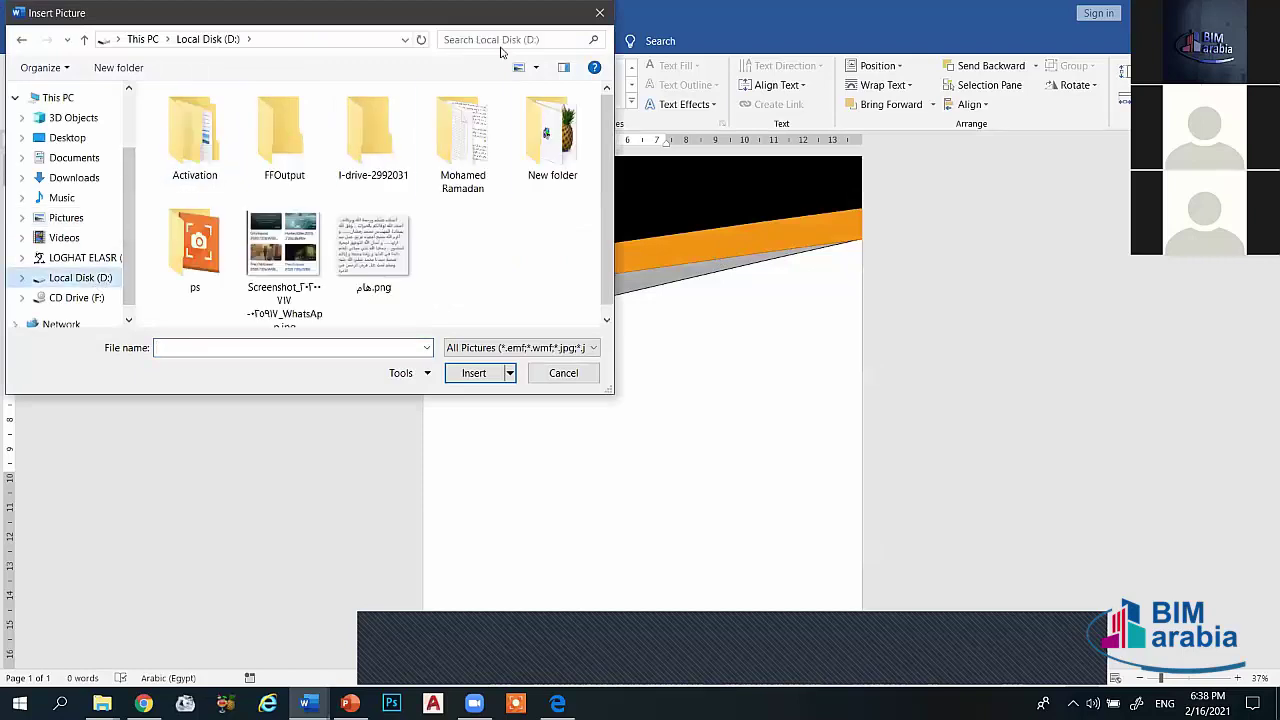
{"action": "double_click", "coordinate": [450, 162]}
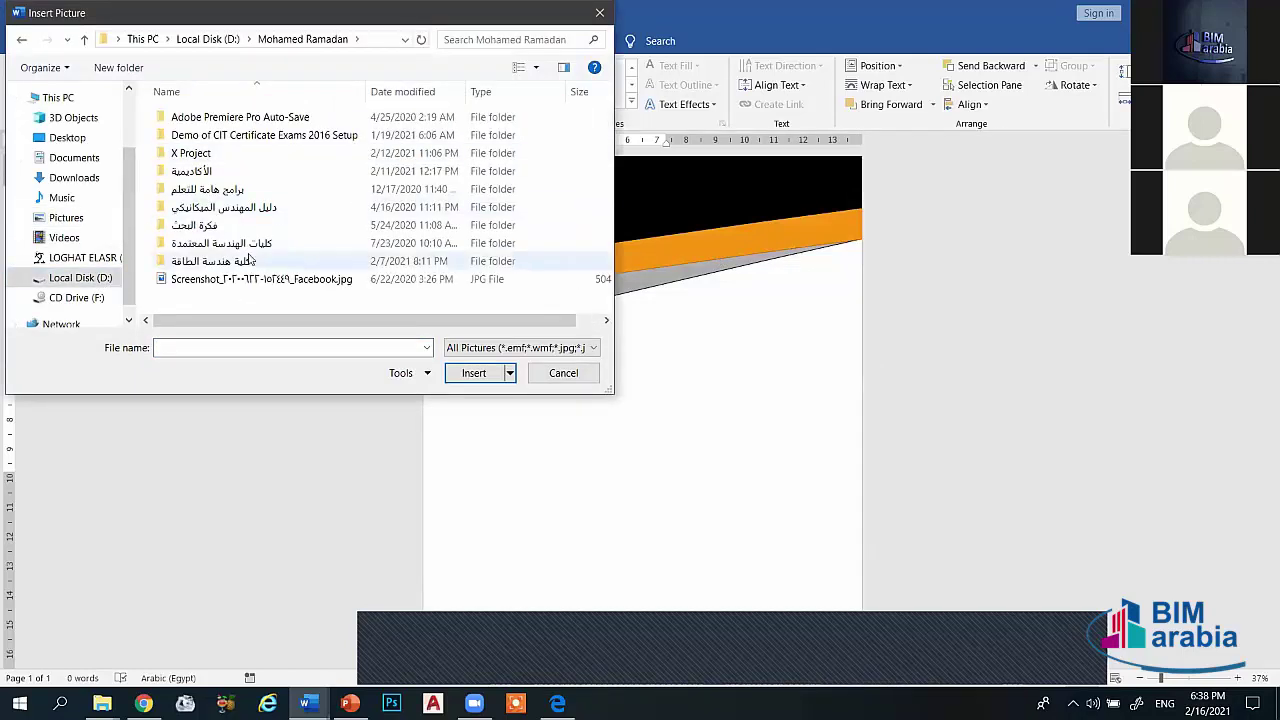
{"action": "left_click", "coordinate": [214, 177]}
{"action": "double_click", "coordinate": [214, 177]}
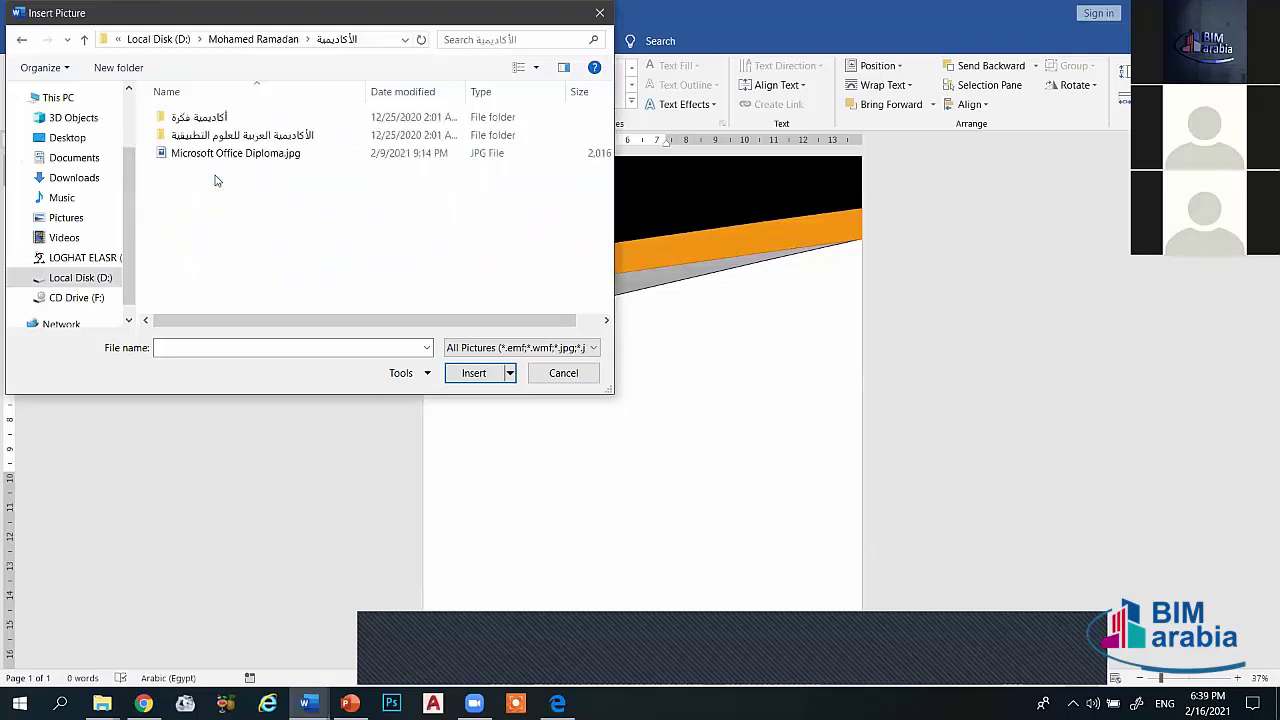
{"action": "double_click", "coordinate": [227, 121]}
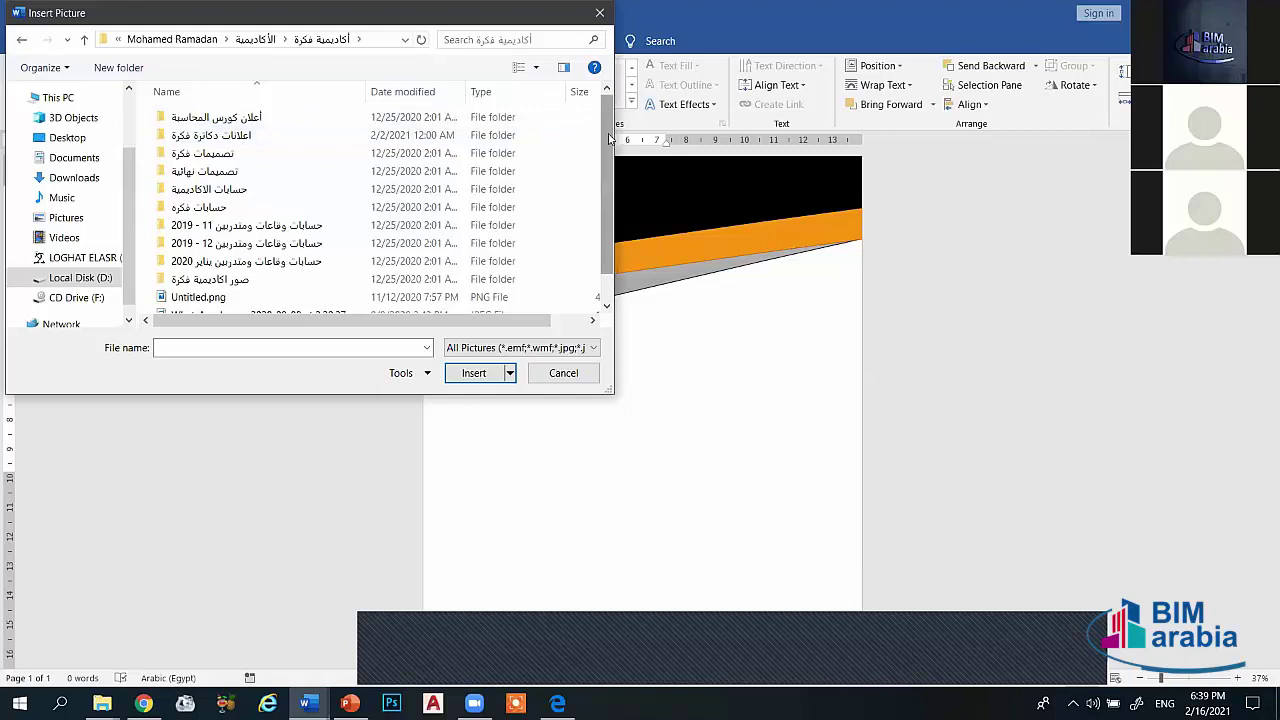
{"action": "scroll", "coordinate": [602, 219], "scroll_direction": "down", "scroll_amount": 1}
{"action": "left_click", "coordinate": [365, 305]}
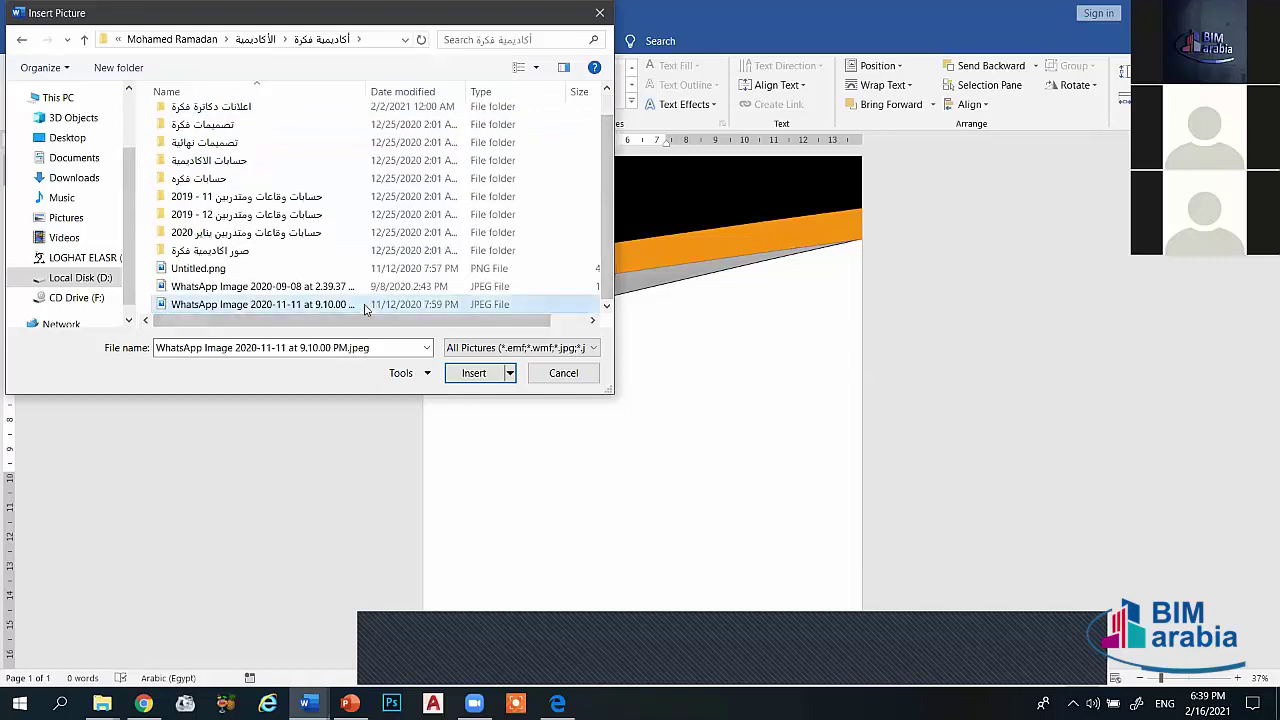
{"action": "left_click", "coordinate": [473, 372]}
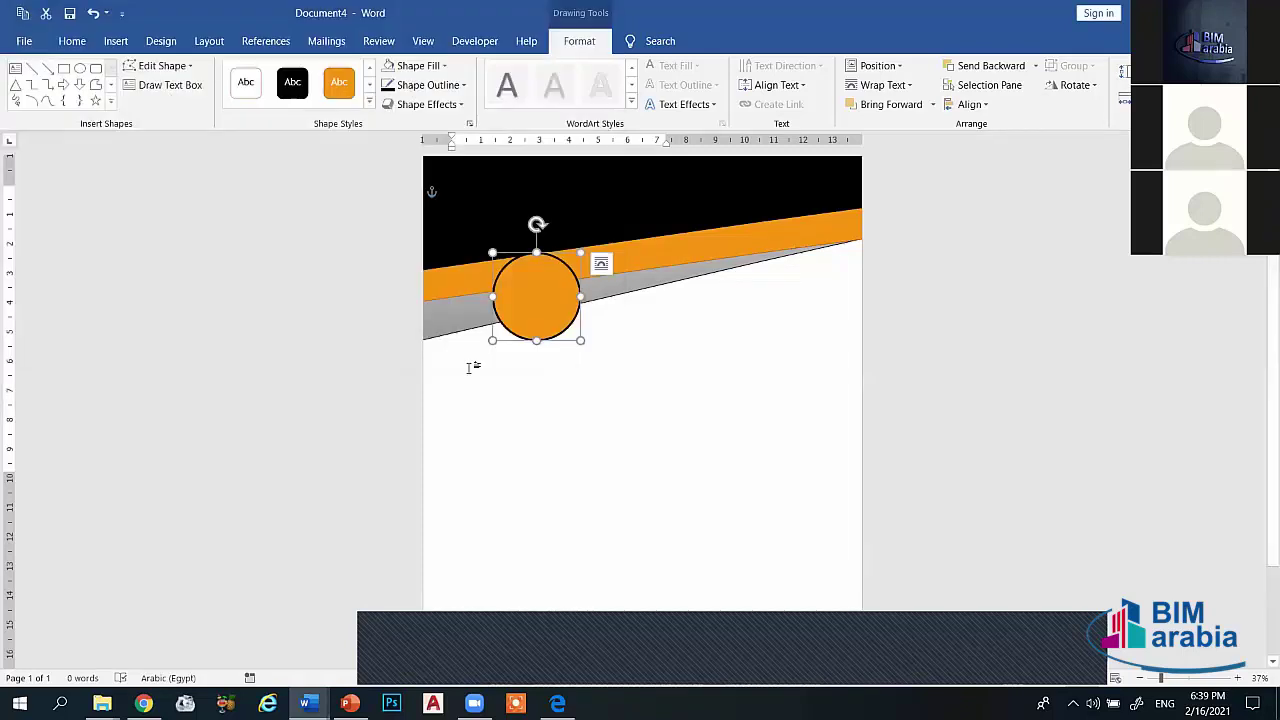
Step: Undo that fill and refill the circle with the logo image file instead
{"action": "key", "text": "ctrl+z"}
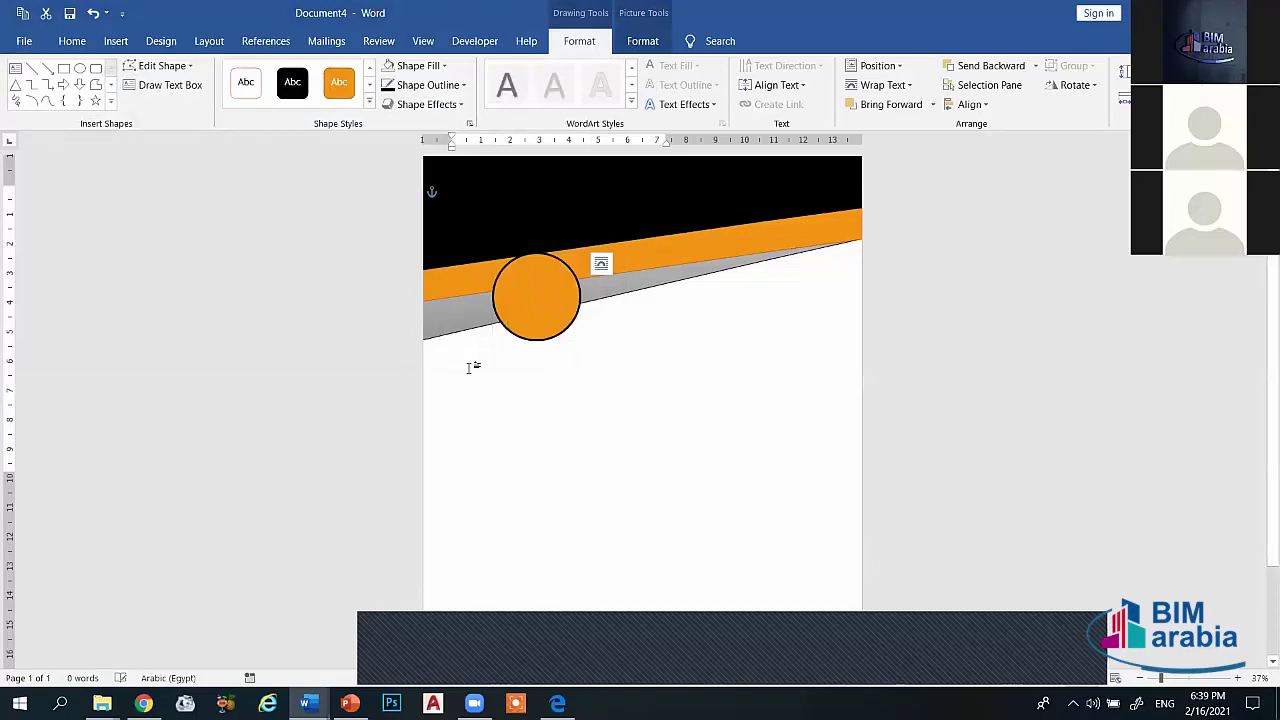
{"action": "left_click", "coordinate": [443, 66]}
{"action": "left_click", "coordinate": [480, 259]}
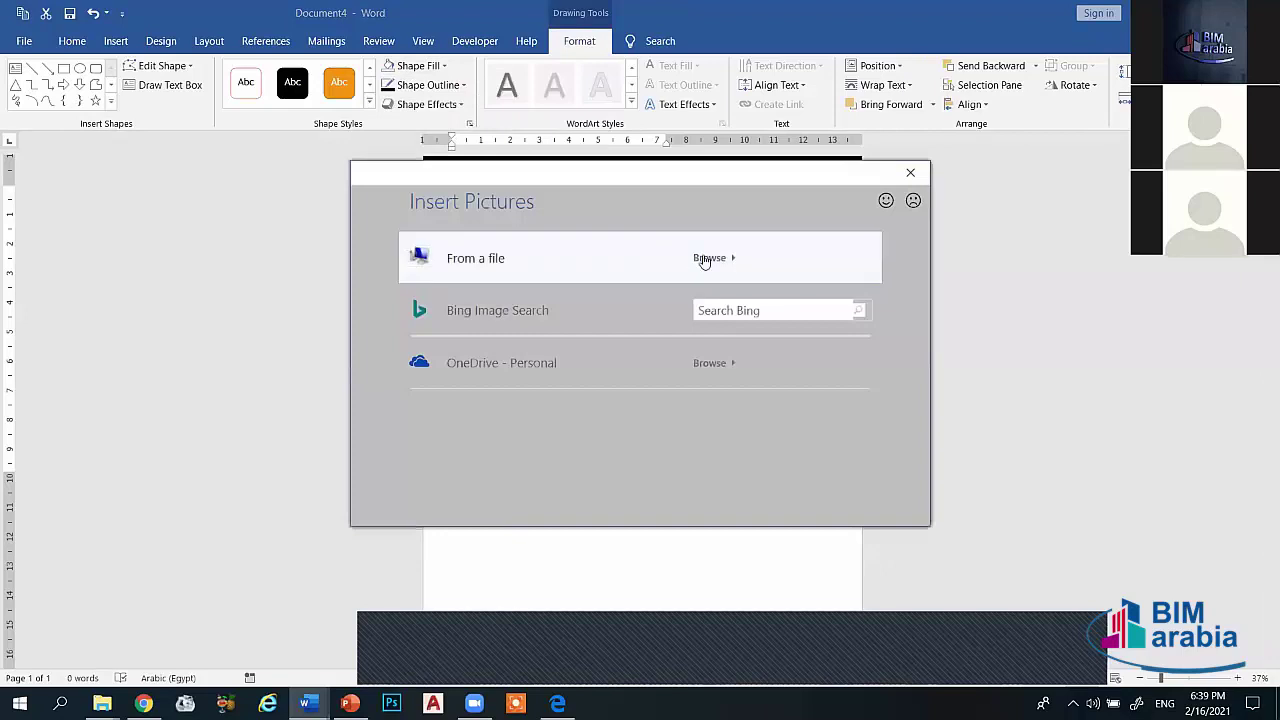
{"action": "left_click", "coordinate": [705, 260]}
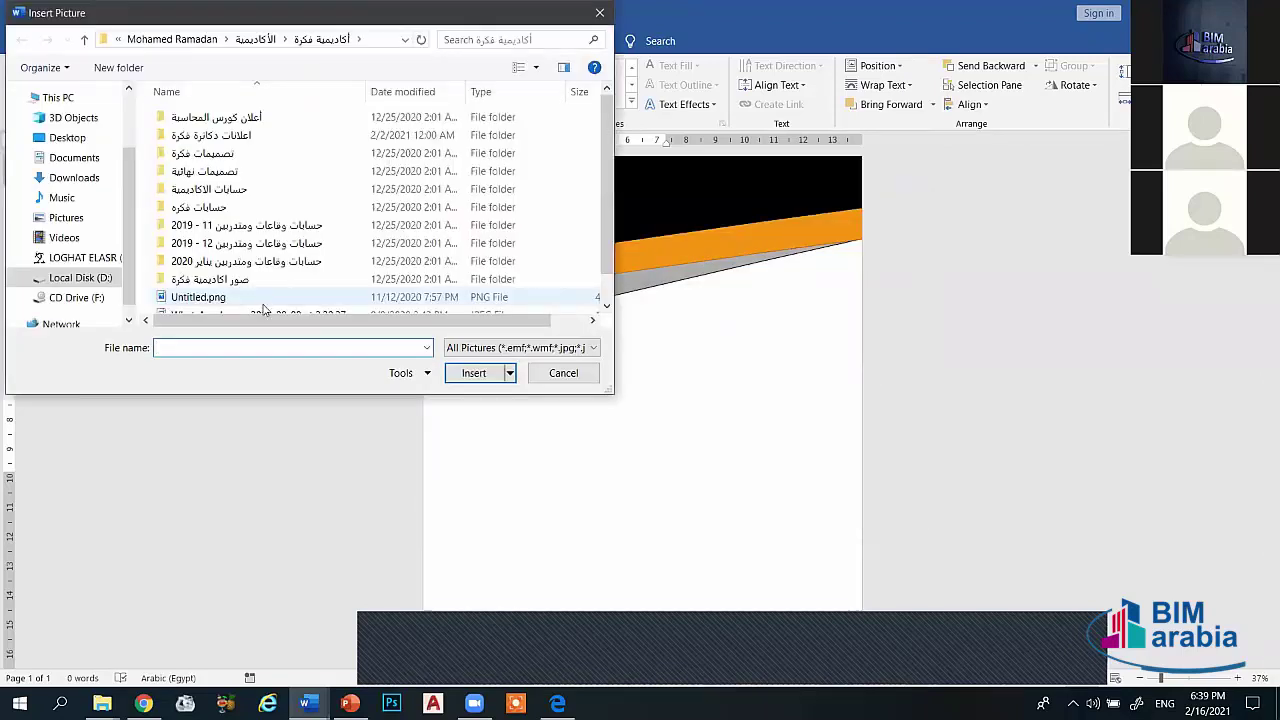
{"action": "left_click", "coordinate": [265, 312]}
{"action": "left_click", "coordinate": [470, 373]}
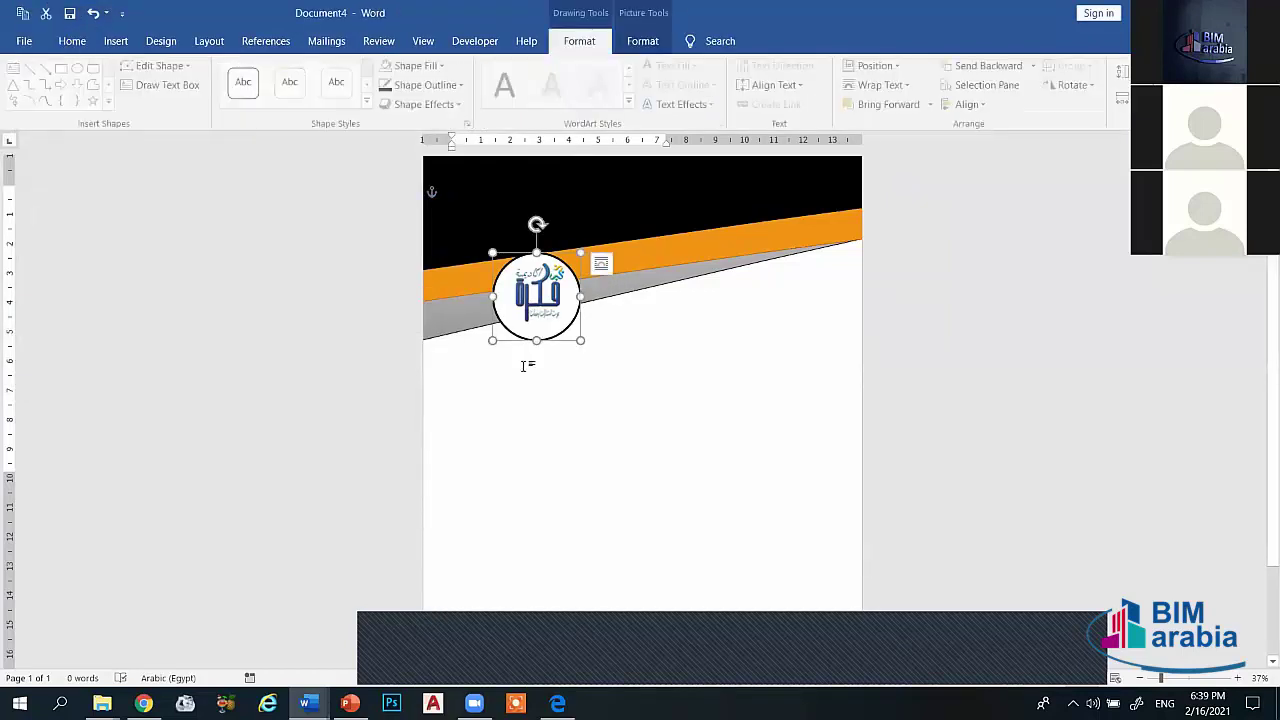
Step: Nudge the logo circle upward and enlarge it slightly taller and wider to the left
{"action": "key", "text": "Escape"}
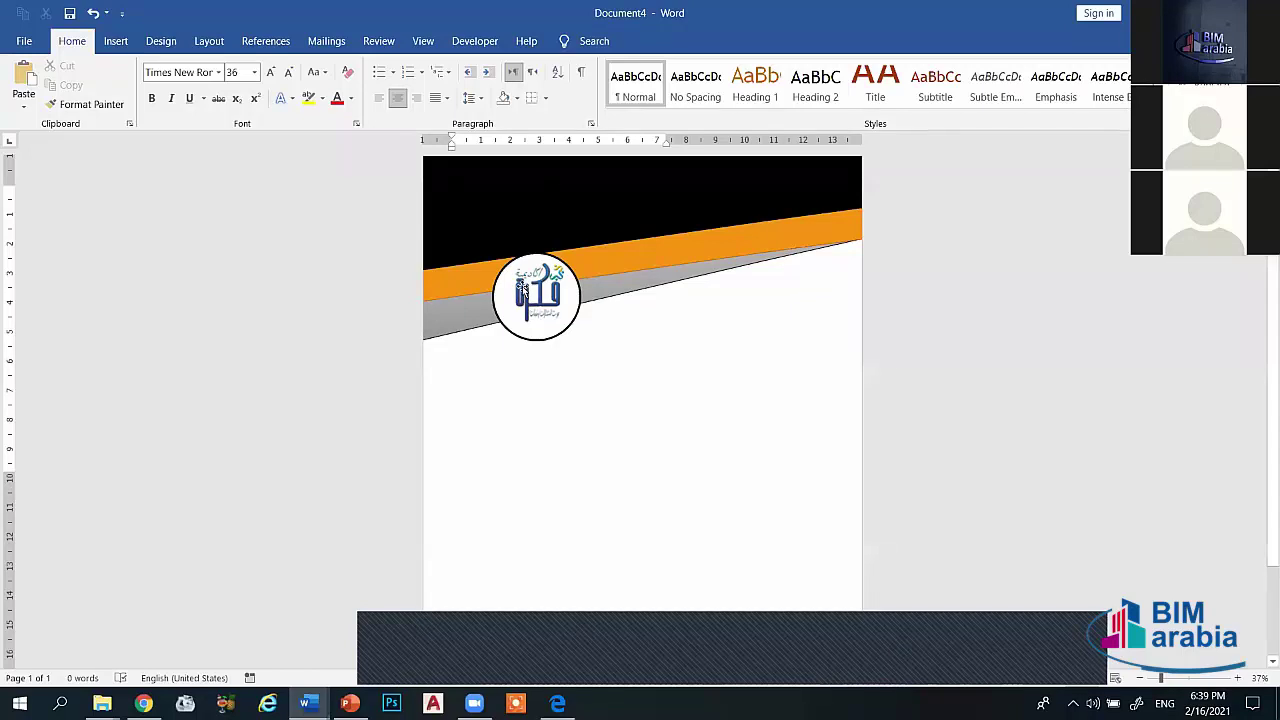
{"action": "left_click", "coordinate": [523, 273]}
{"action": "left_click_drag", "start_coordinate": [525, 268], "coordinate": [529, 248]}
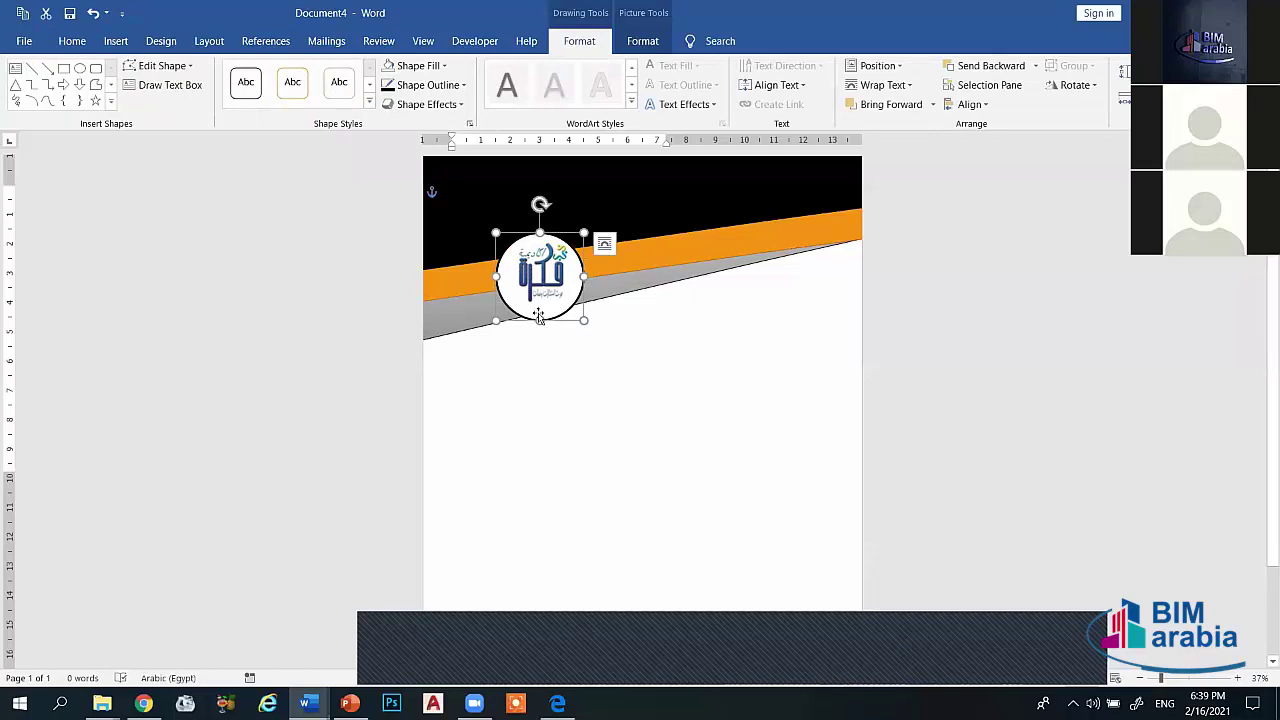
{"action": "mouse_move", "coordinate": [540, 320]}
{"action": "left_mouse_down"}
{"action": "mouse_move", "coordinate": [539, 344]}
{"action": "mouse_move", "coordinate": [541, 323]}
{"action": "left_mouse_up"}
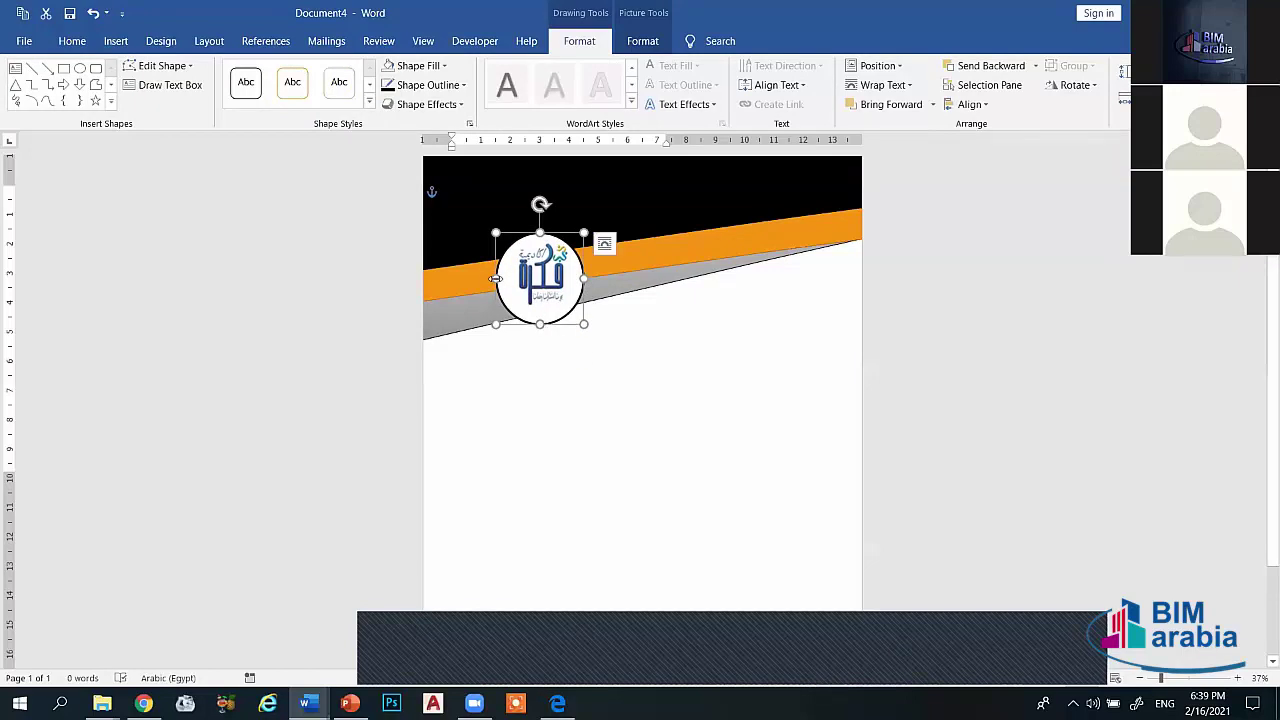
{"action": "left_click_drag", "start_coordinate": [495, 279], "coordinate": [486, 280]}
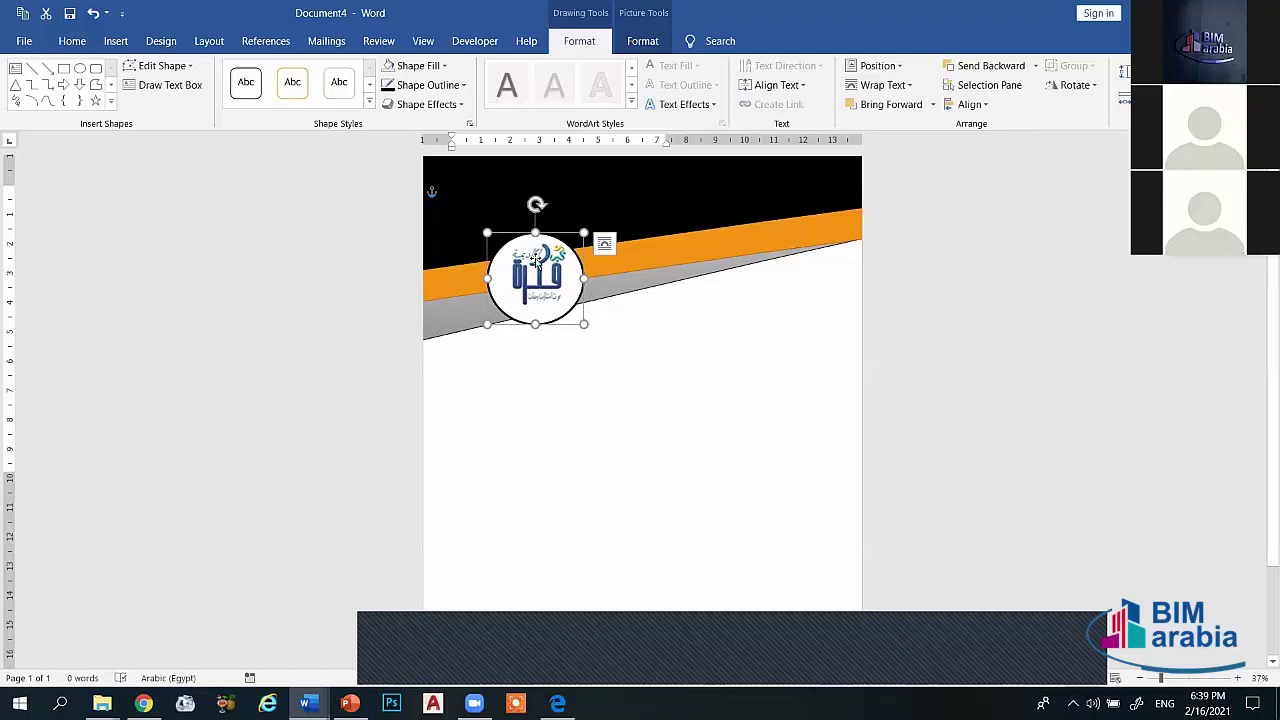
{"action": "left_click", "coordinate": [520, 392]}
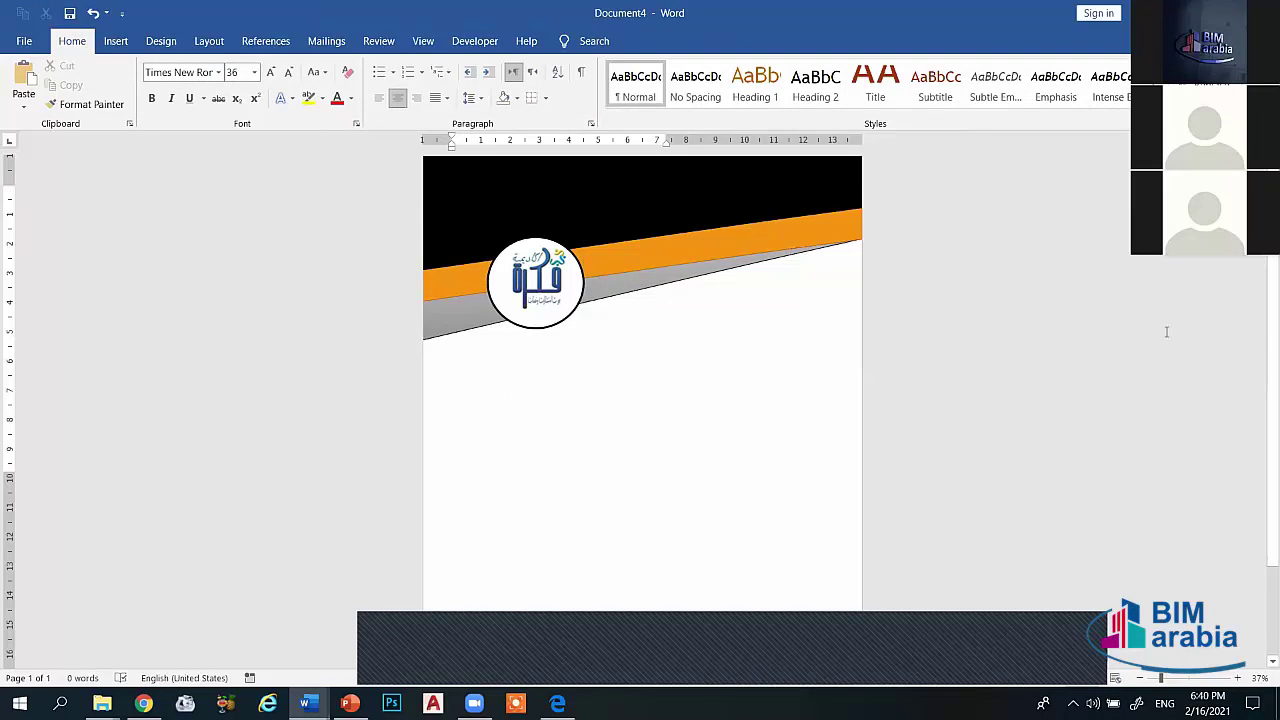
Step: Duplicate the slanted band shape and drag the copy further down the page
{"action": "left_click", "coordinate": [640, 245]}
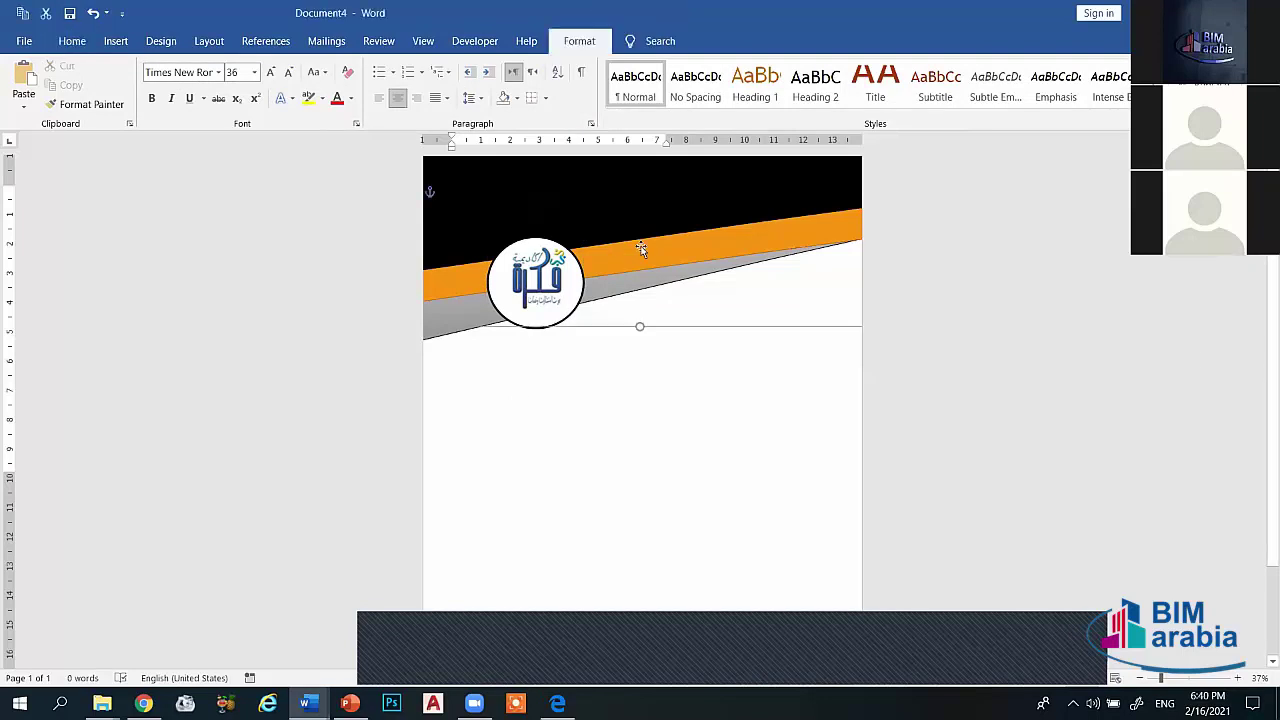
{"action": "left_click_drag", "start_coordinate": [640, 246], "coordinate": [613, 513]}
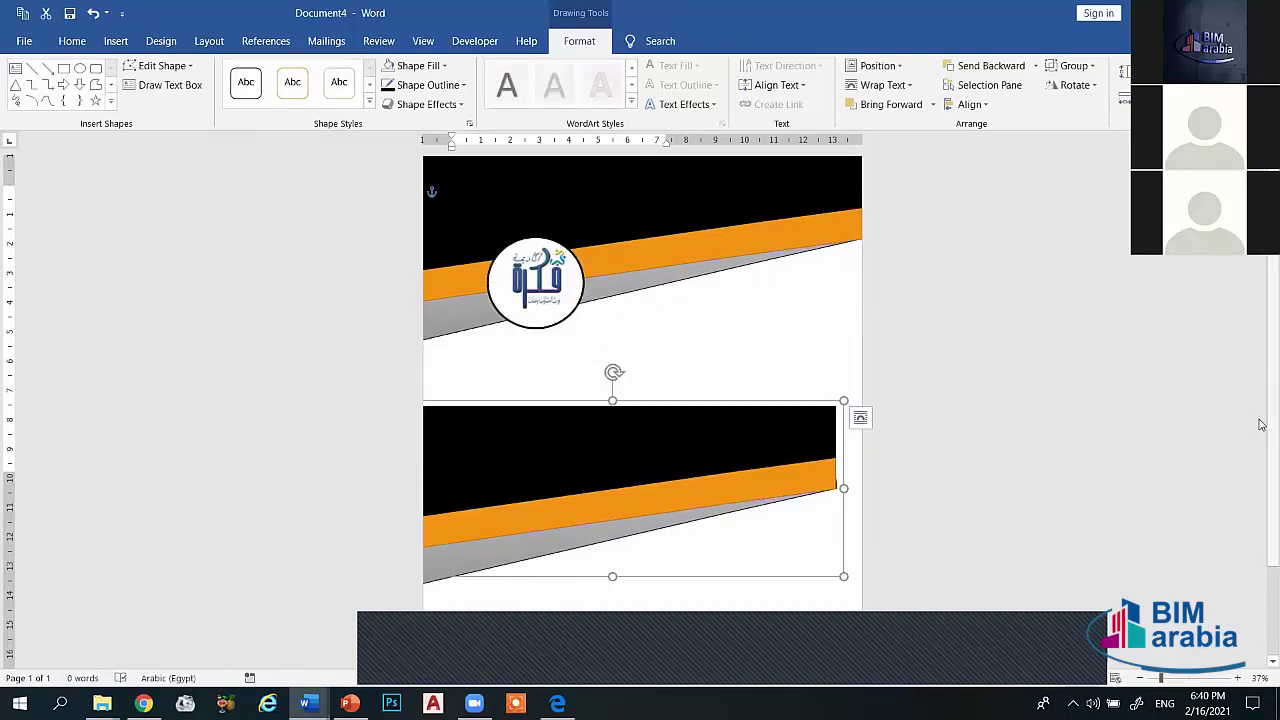
{"action": "scroll", "coordinate": [1260, 480], "scroll_direction": "down", "scroll_amount": 3}
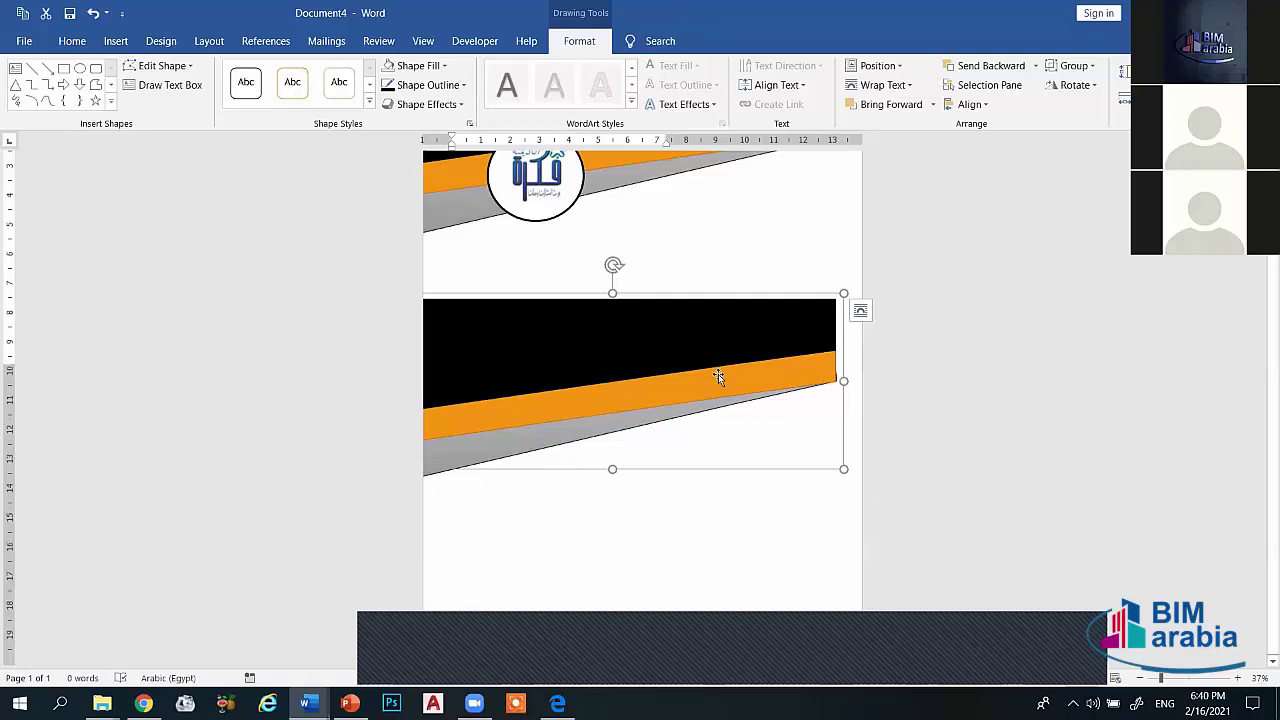
{"action": "left_click_drag", "start_coordinate": [720, 377], "coordinate": [738, 501]}
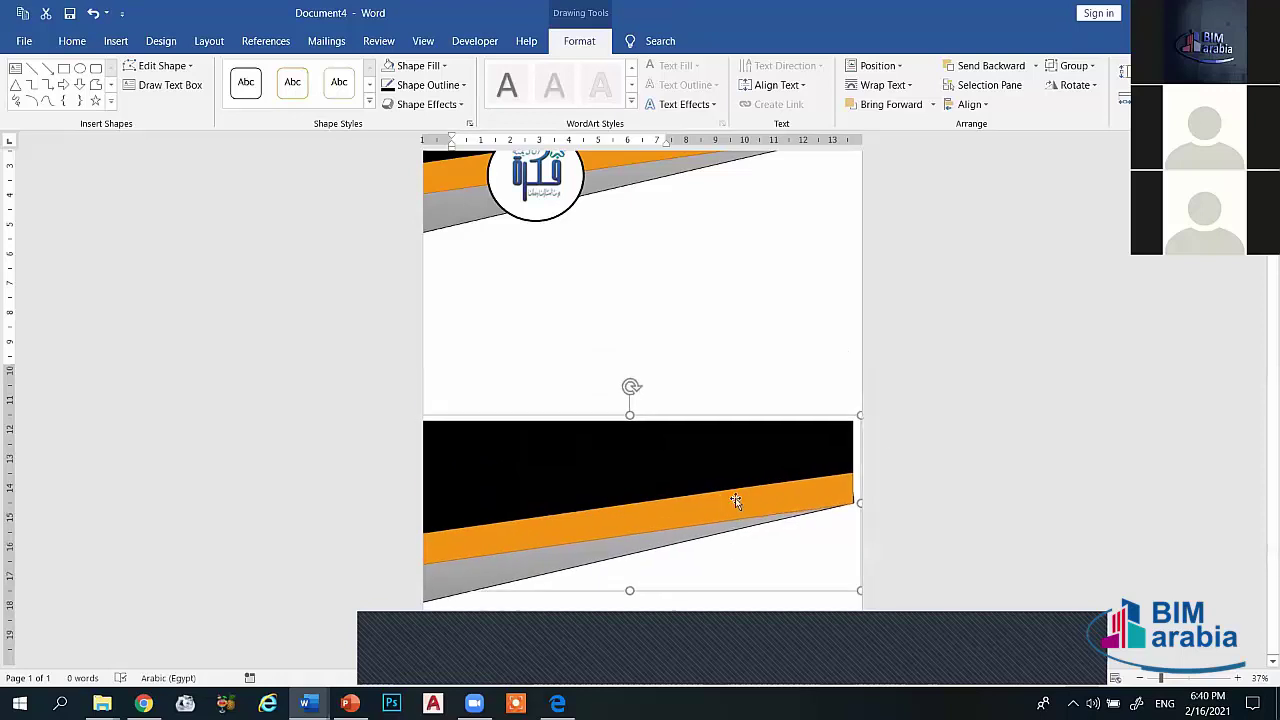
Step: Rotate the copied bands 180°, set them at the bottom page edge, and check the print preview
{"action": "left_click", "coordinate": [1080, 85]}
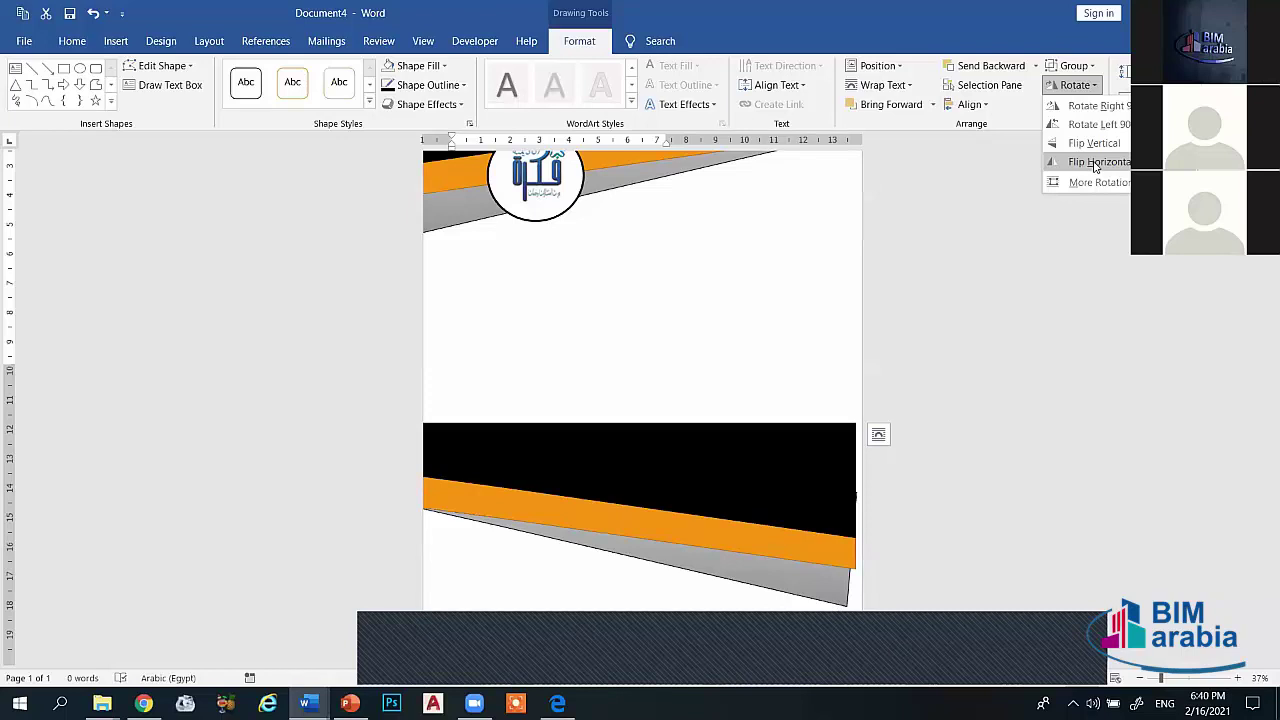
{"action": "left_click", "coordinate": [769, 407]}
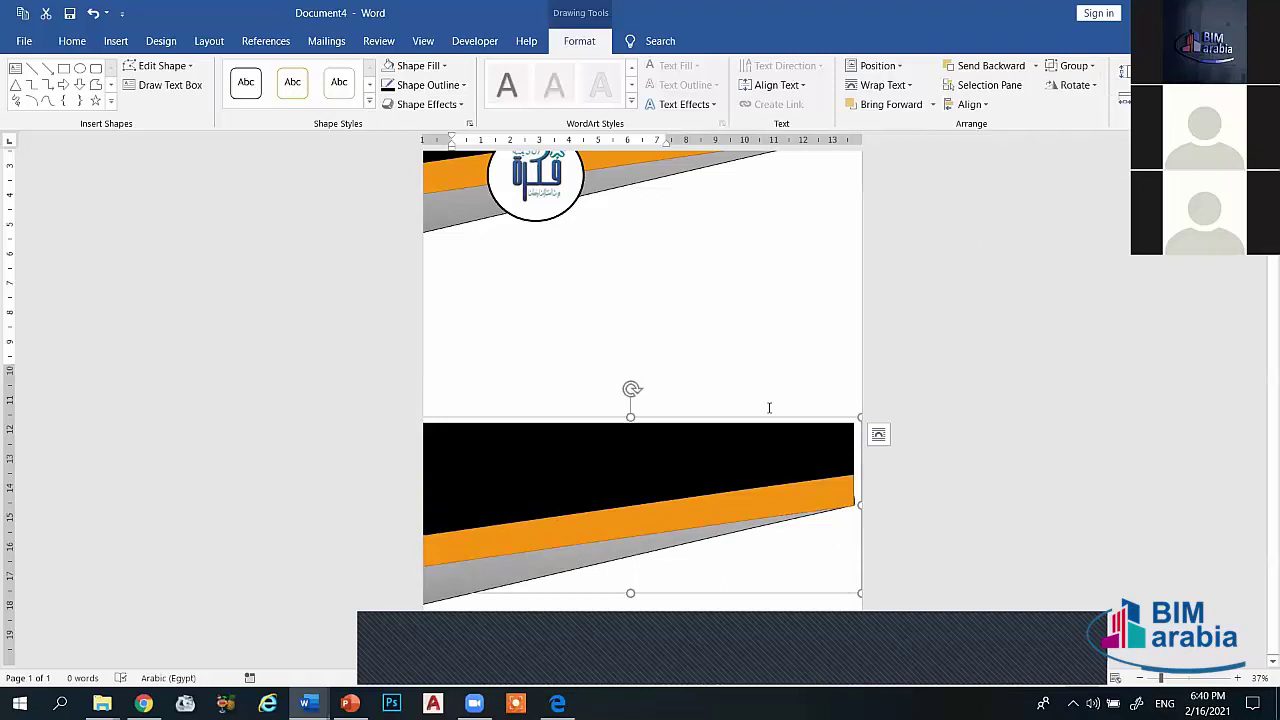
{"action": "mouse_move", "coordinate": [659, 404]}
{"action": "left_mouse_down"}
{"action": "mouse_move", "coordinate": [620, 634]}
{"action": "mouse_move", "coordinate": [632, 640]}
{"action": "left_mouse_up"}
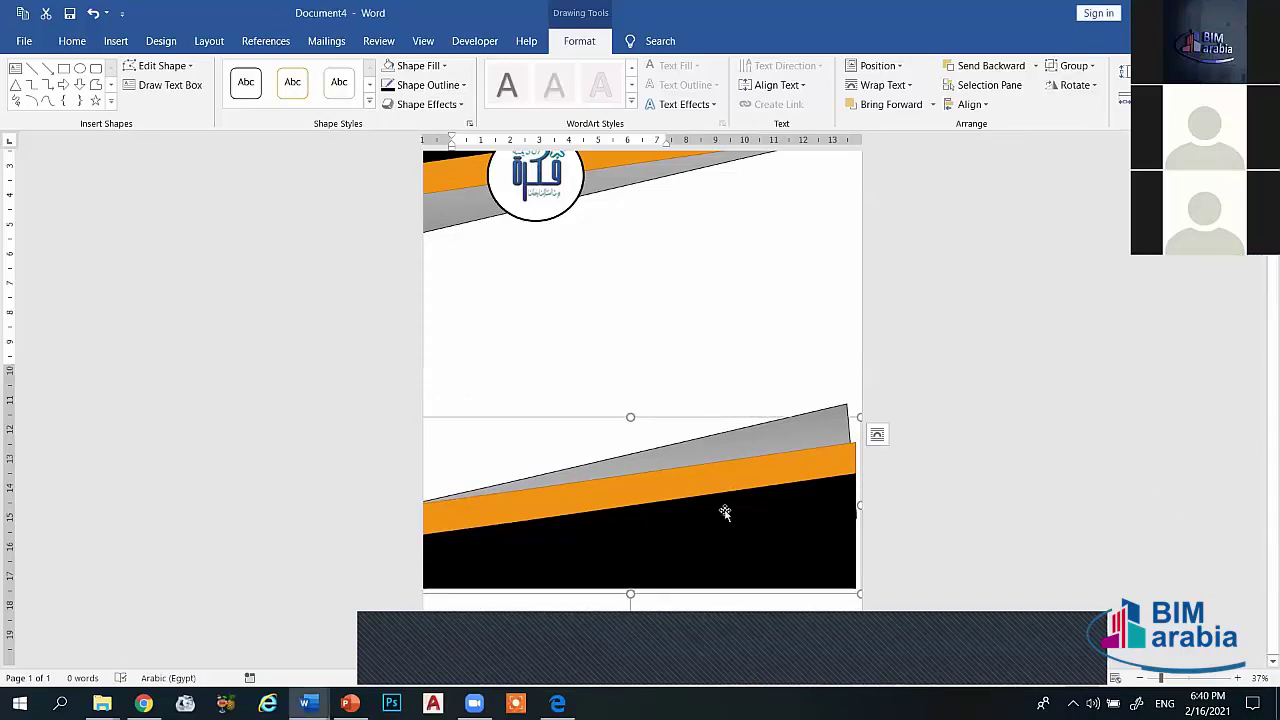
{"action": "left_click_drag", "start_coordinate": [725, 513], "coordinate": [750, 612]}
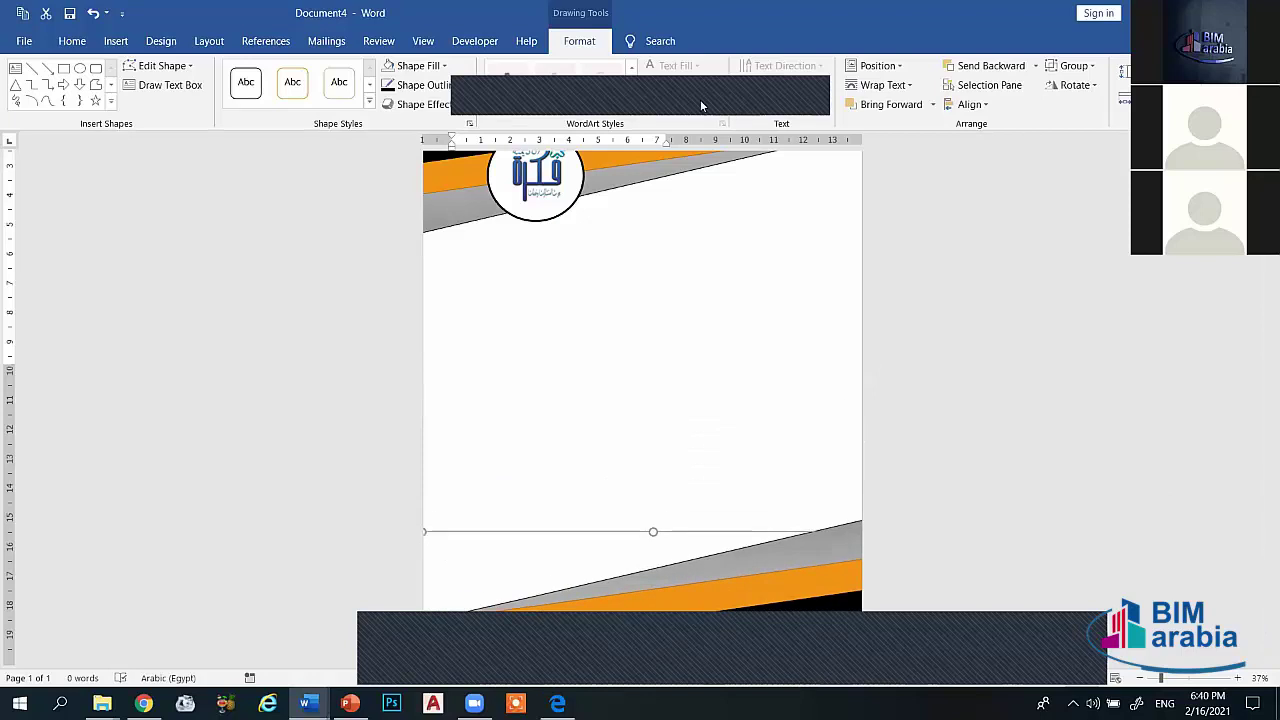
{"action": "key", "text": "Escape"}
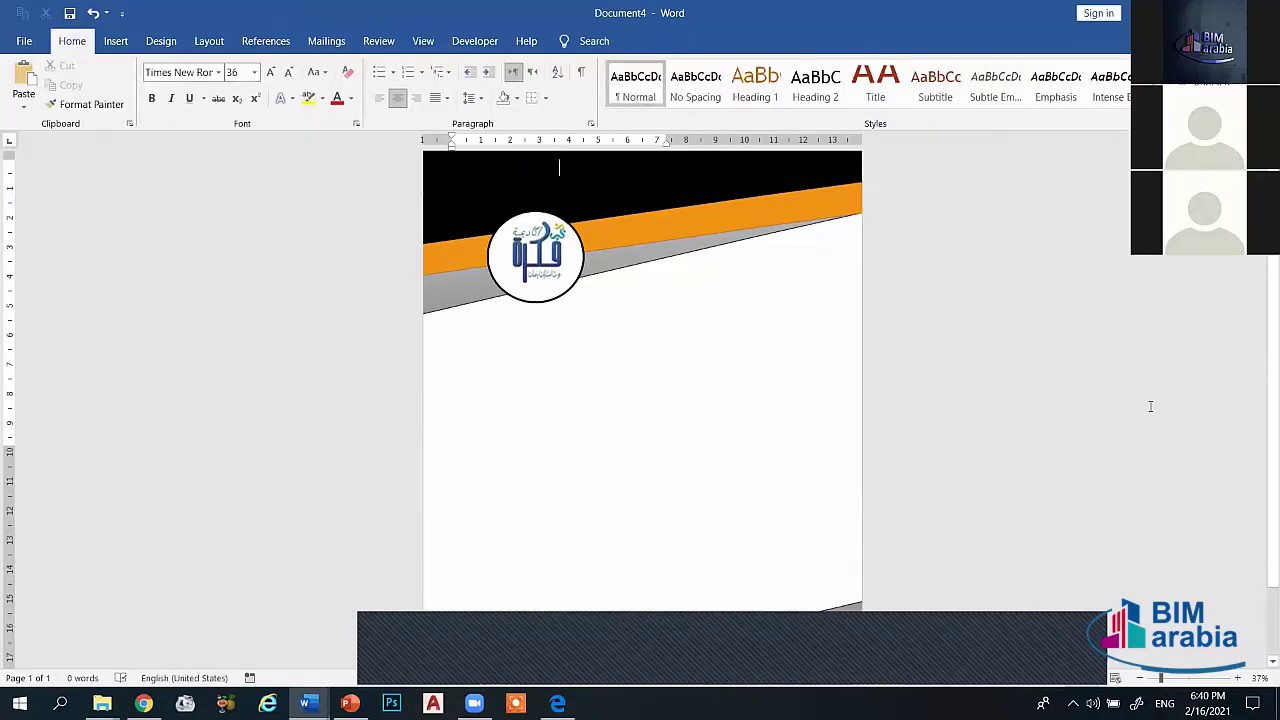
{"action": "scroll", "coordinate": [1262, 460], "scroll_direction": "down", "scroll_amount": 2}
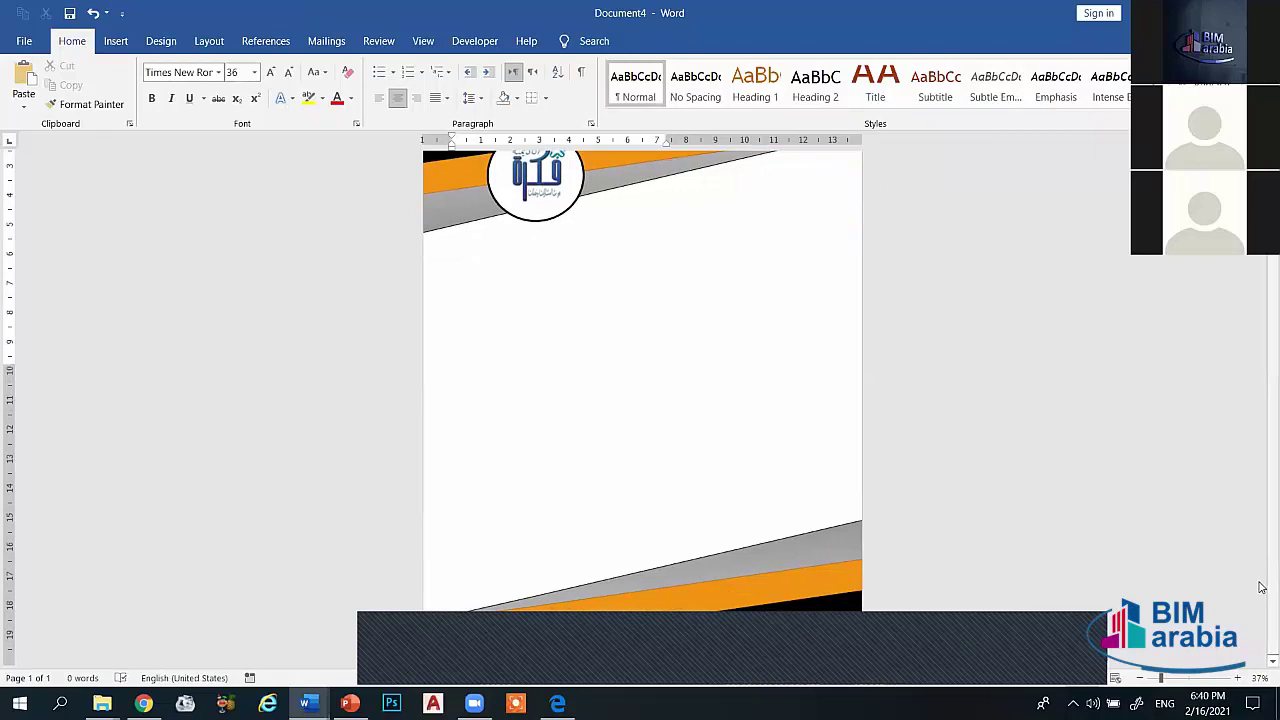
{"action": "mouse_move", "coordinate": [805, 565]}
{"action": "left_mouse_down"}
{"action": "mouse_move", "coordinate": [870, 610]}
{"action": "mouse_move", "coordinate": [858, 602]}
{"action": "left_mouse_up"}
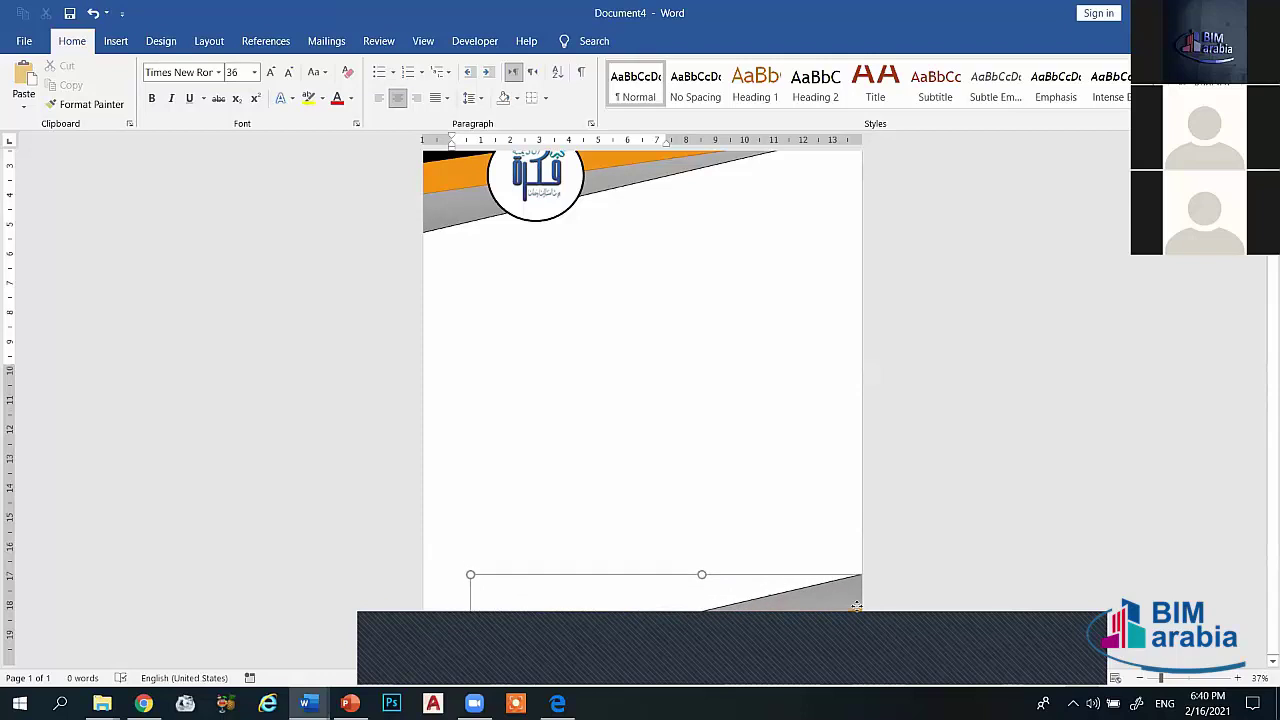
{"action": "mouse_move", "coordinate": [858, 602]}
{"action": "left_mouse_down"}
{"action": "mouse_move", "coordinate": [844, 597]}
{"action": "mouse_move", "coordinate": [903, 607]}
{"action": "left_mouse_up"}
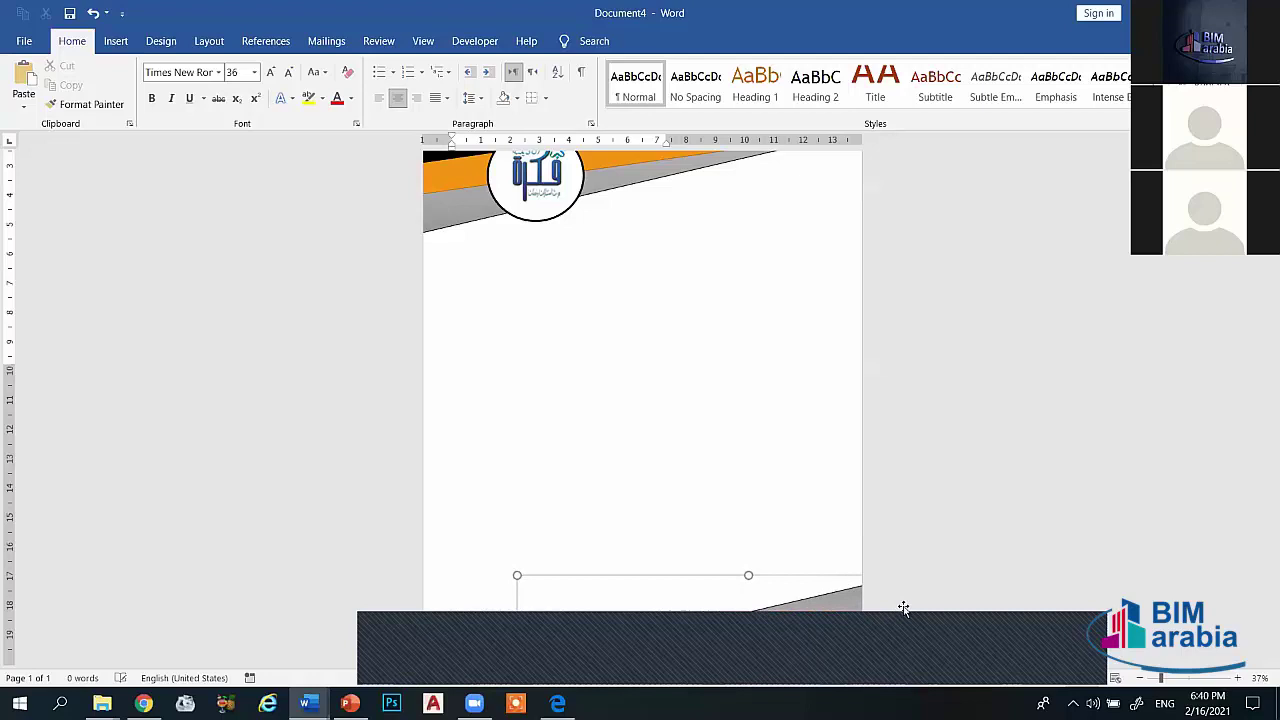
{"action": "left_click", "coordinate": [828, 503]}
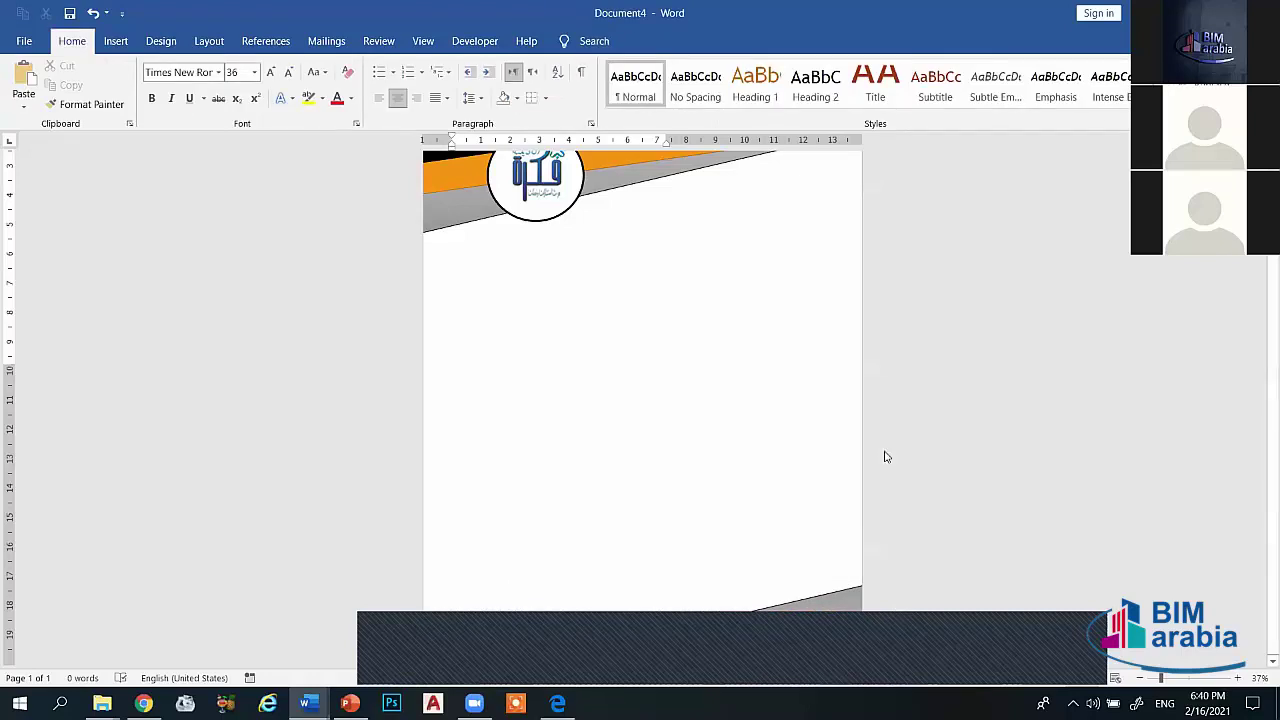
{"action": "key", "text": "ctrl+p"}
{"action": "key", "text": "Escape"}
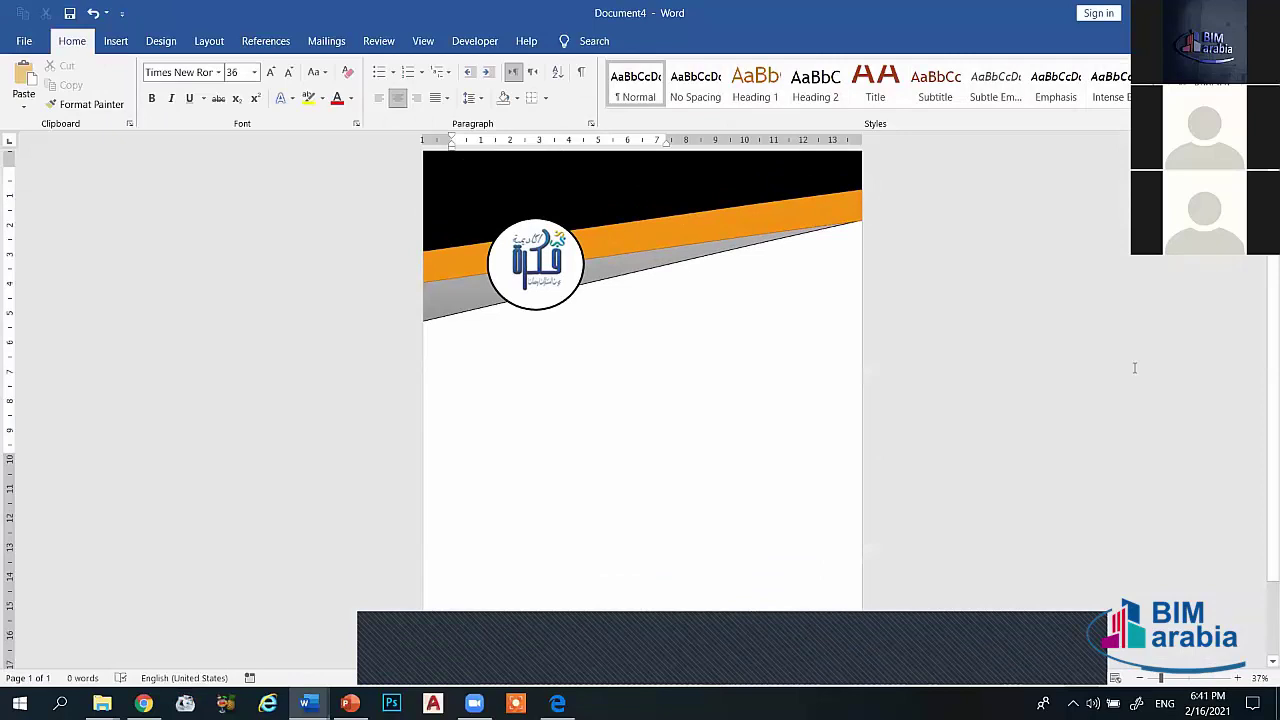
Step: Draw a text box right of the logo under the bands and enter the word المهندس
{"action": "left_click", "coordinate": [114, 41]}
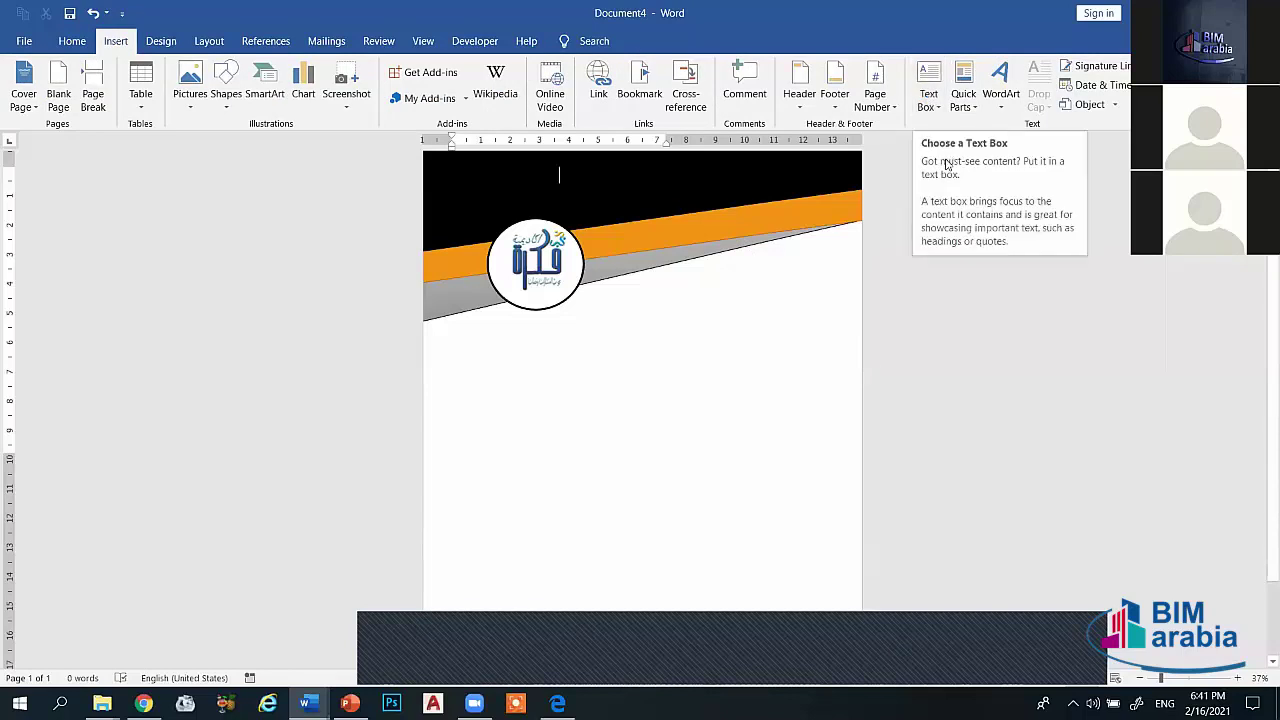
{"action": "left_click", "coordinate": [936, 106]}
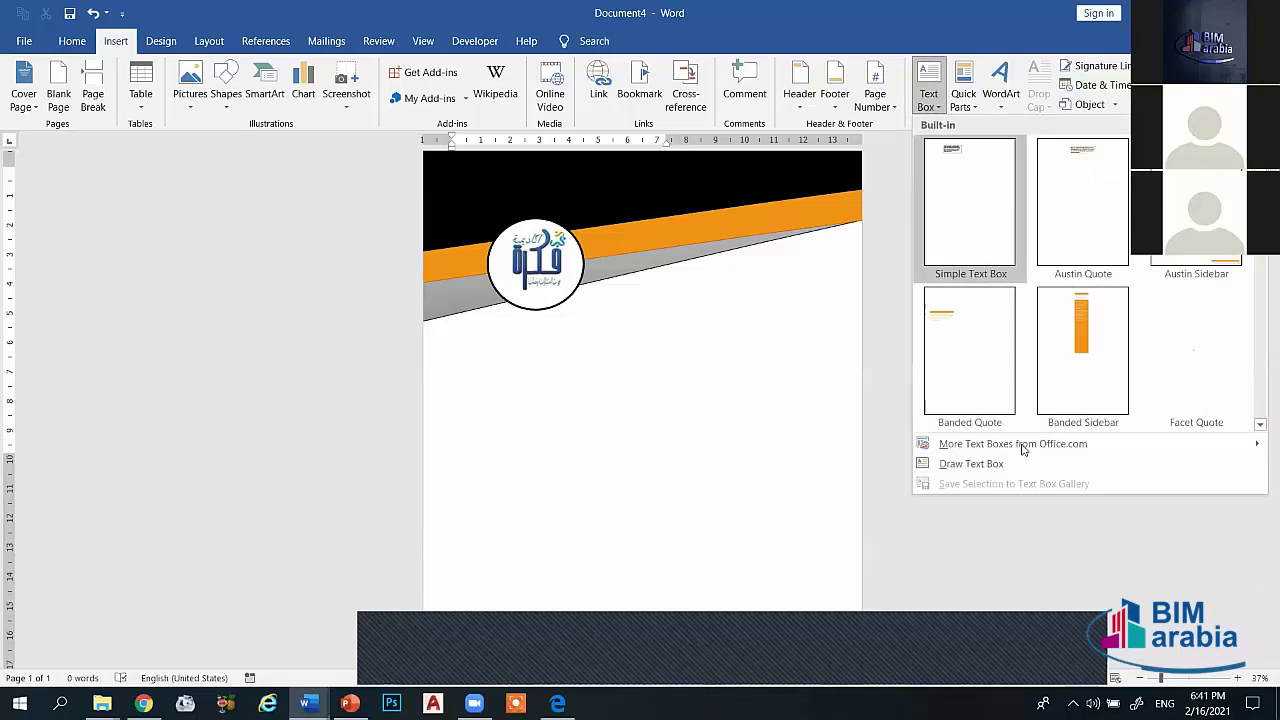
{"action": "left_click", "coordinate": [969, 464]}
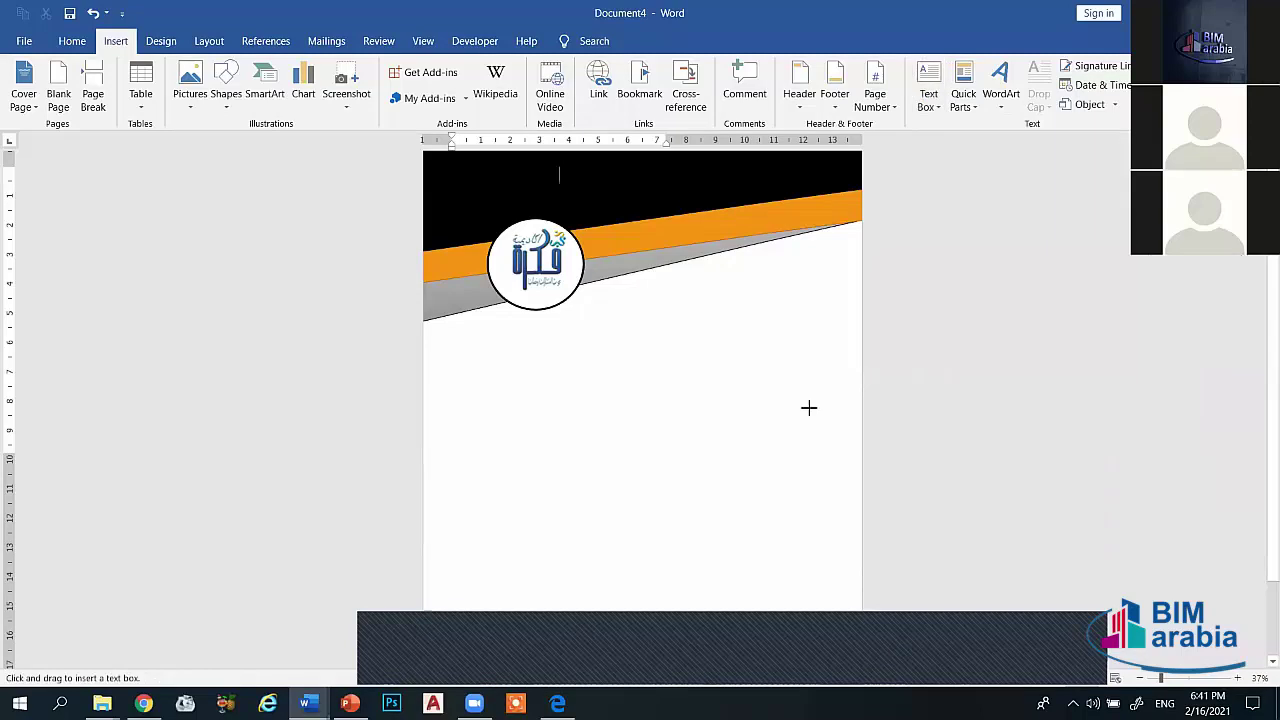
{"action": "left_click_drag", "start_coordinate": [704, 270], "coordinate": [844, 303]}
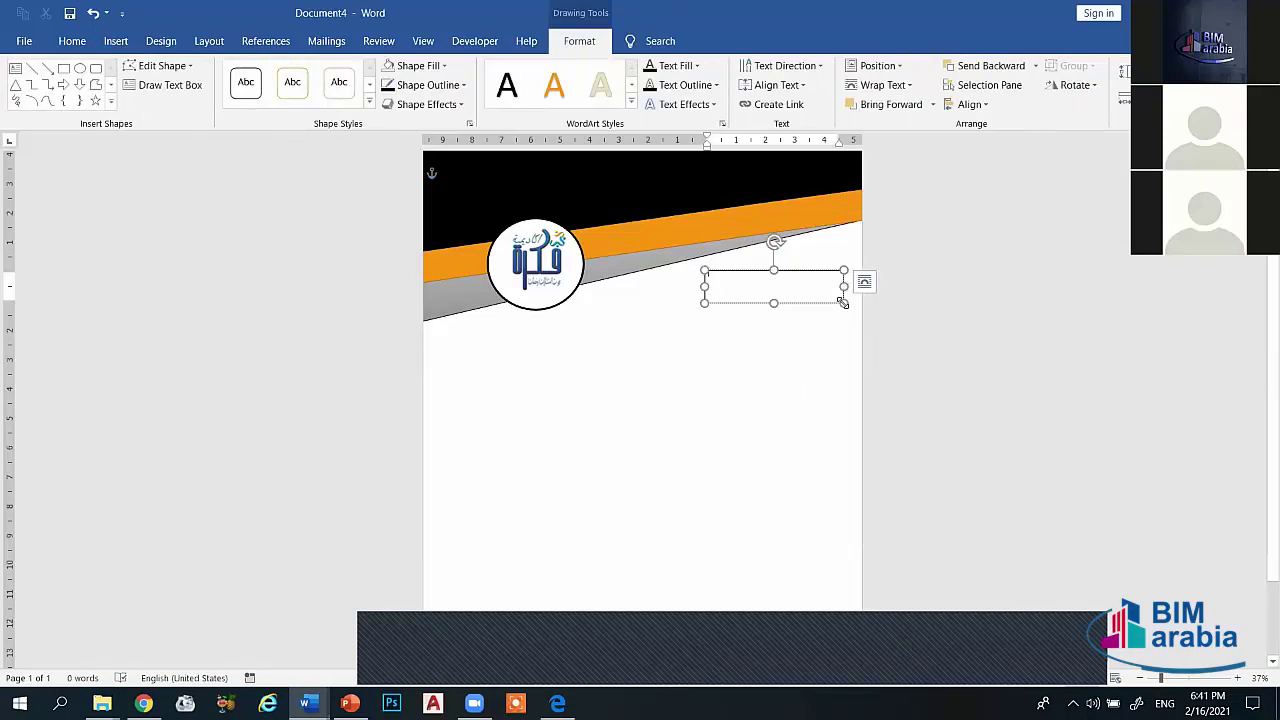
{"action": "type", "text": "a"}
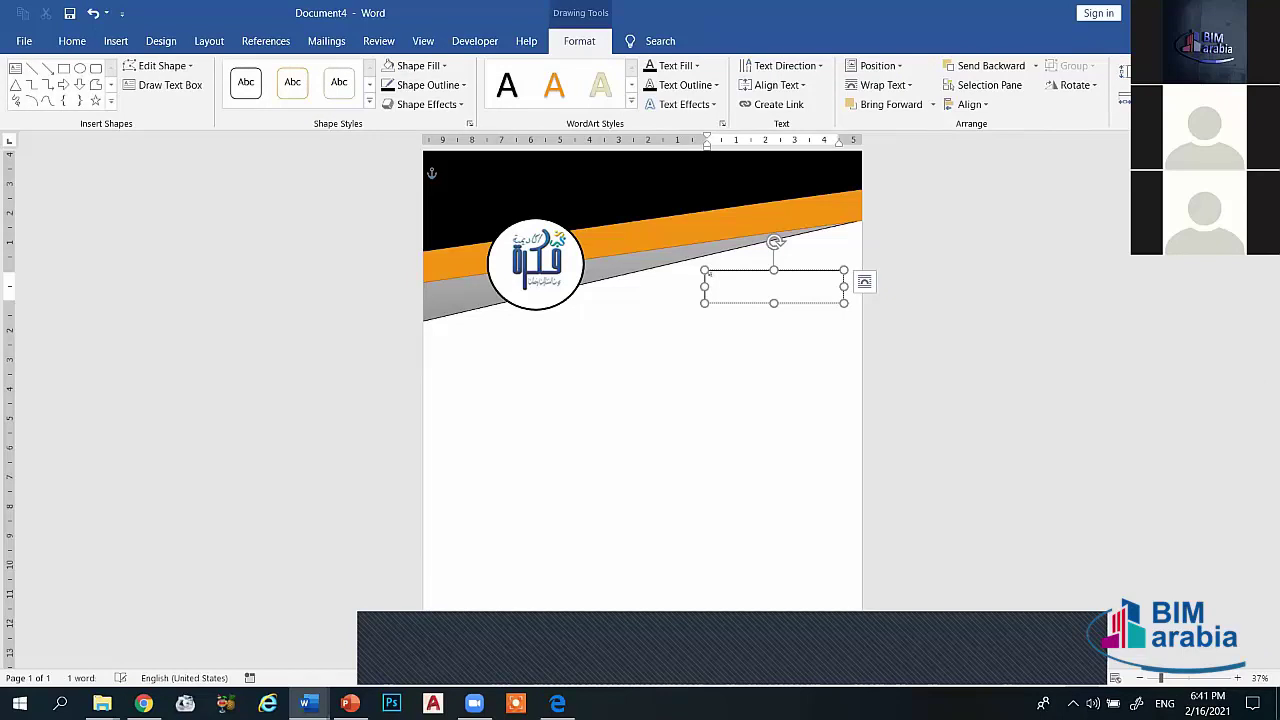
{"action": "key", "text": "alt+shift"}
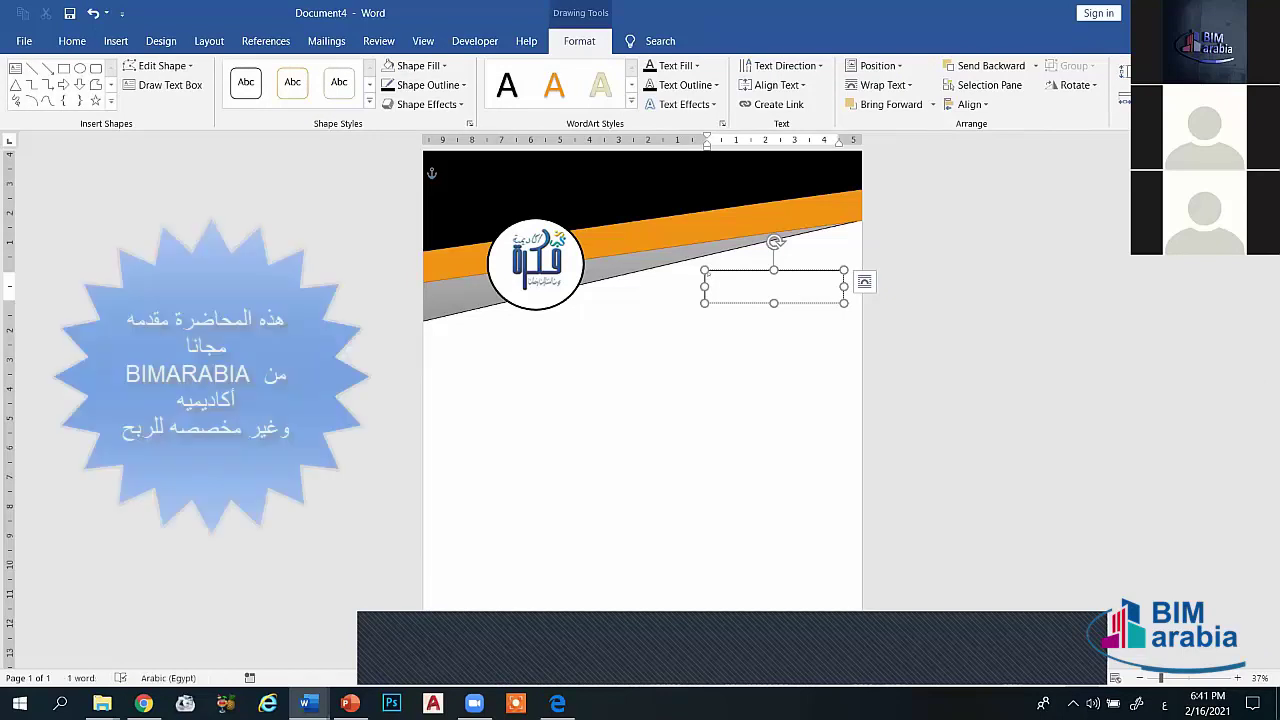
{"action": "double_click", "coordinate": [710, 278]}
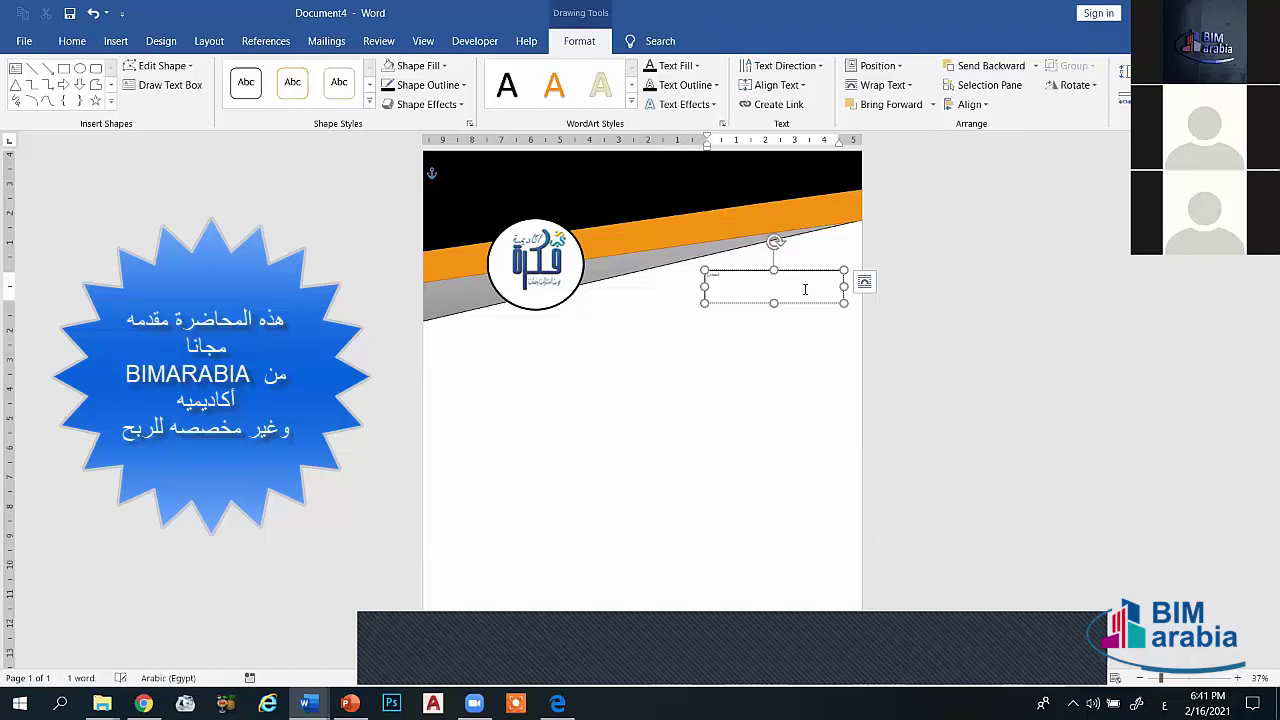
Step: Format المهندس as size 80, bold and red
{"action": "left_click", "coordinate": [73, 42]}
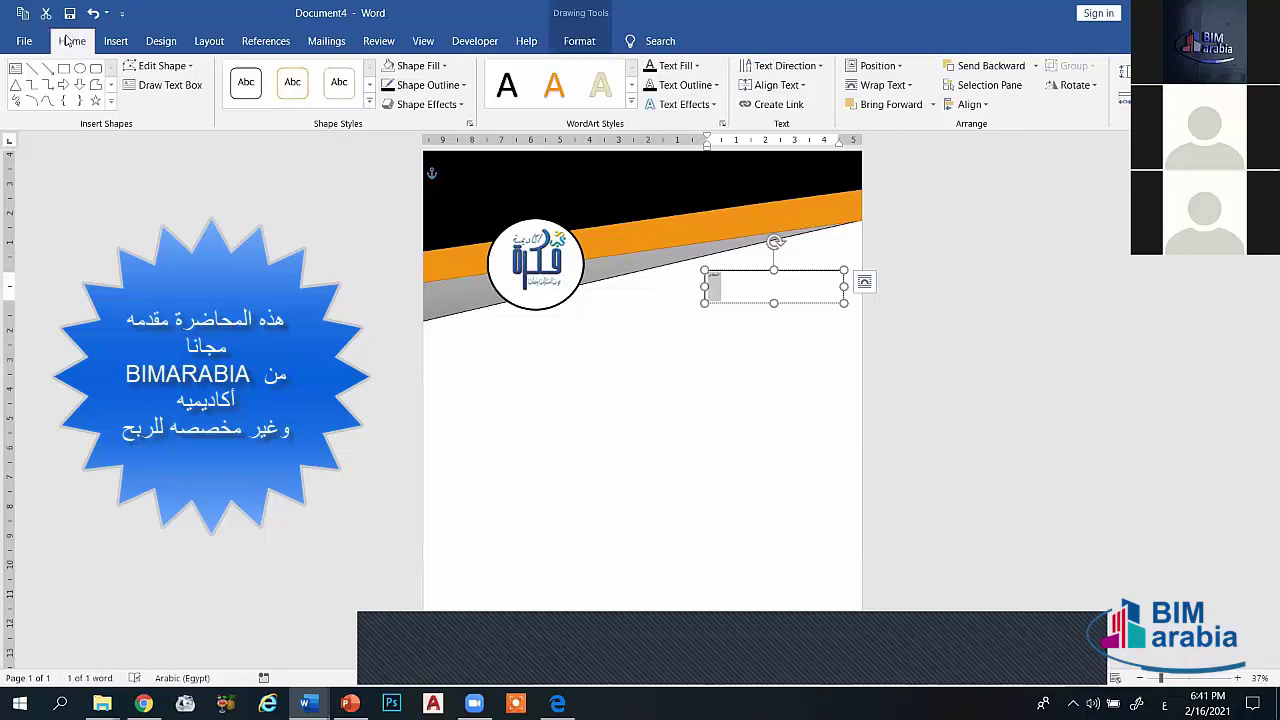
{"action": "left_click", "coordinate": [270, 74]}
{"action": "left_click", "coordinate": [270, 74]}
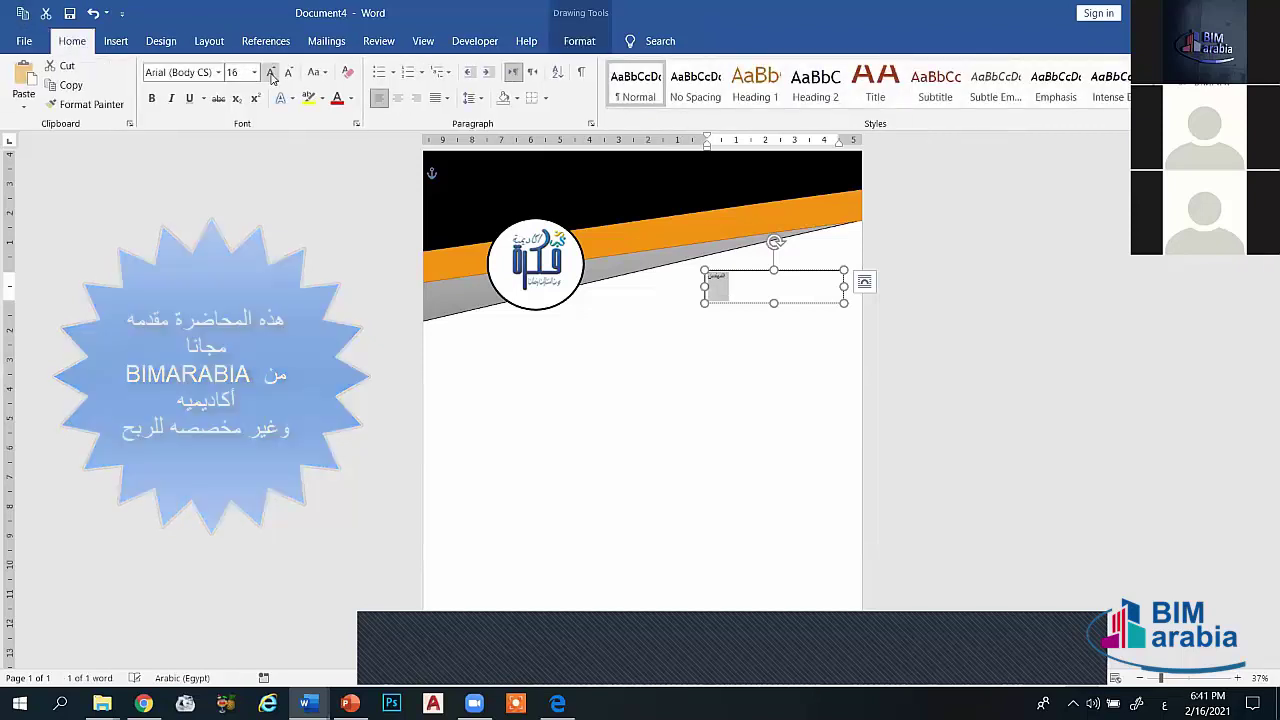
{"action": "left_click", "coordinate": [270, 74]}
{"action": "left_click", "coordinate": [270, 74]}
{"action": "left_click", "coordinate": [270, 74]}
{"action": "left_click", "coordinate": [270, 74]}
{"action": "left_click", "coordinate": [270, 74]}
{"action": "left_click", "coordinate": [270, 74]}
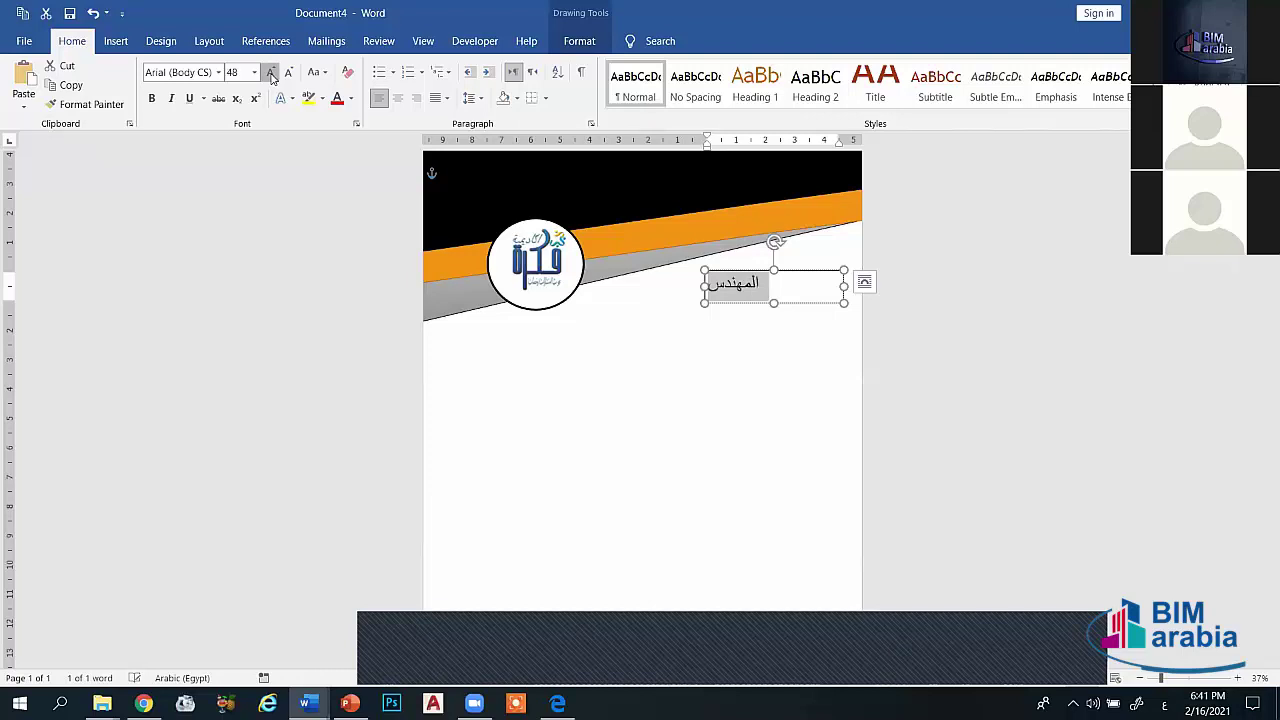
{"action": "left_click", "coordinate": [270, 74]}
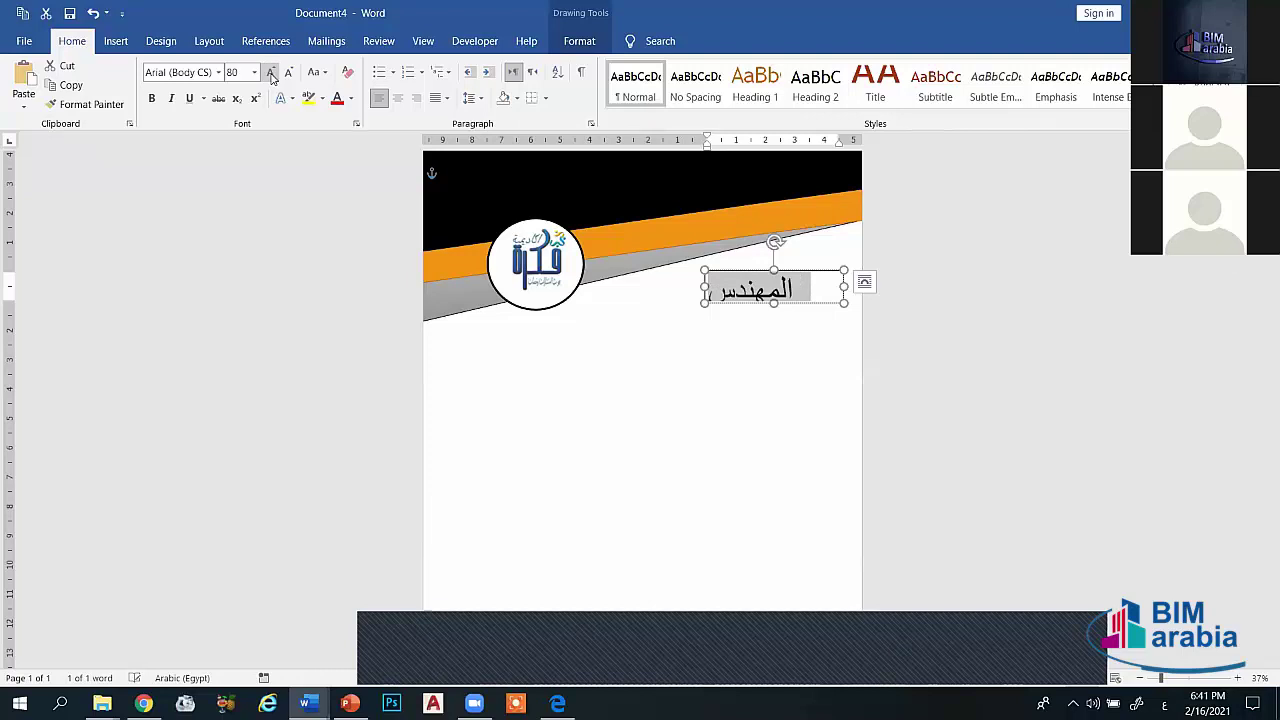
{"action": "left_click", "coordinate": [152, 98]}
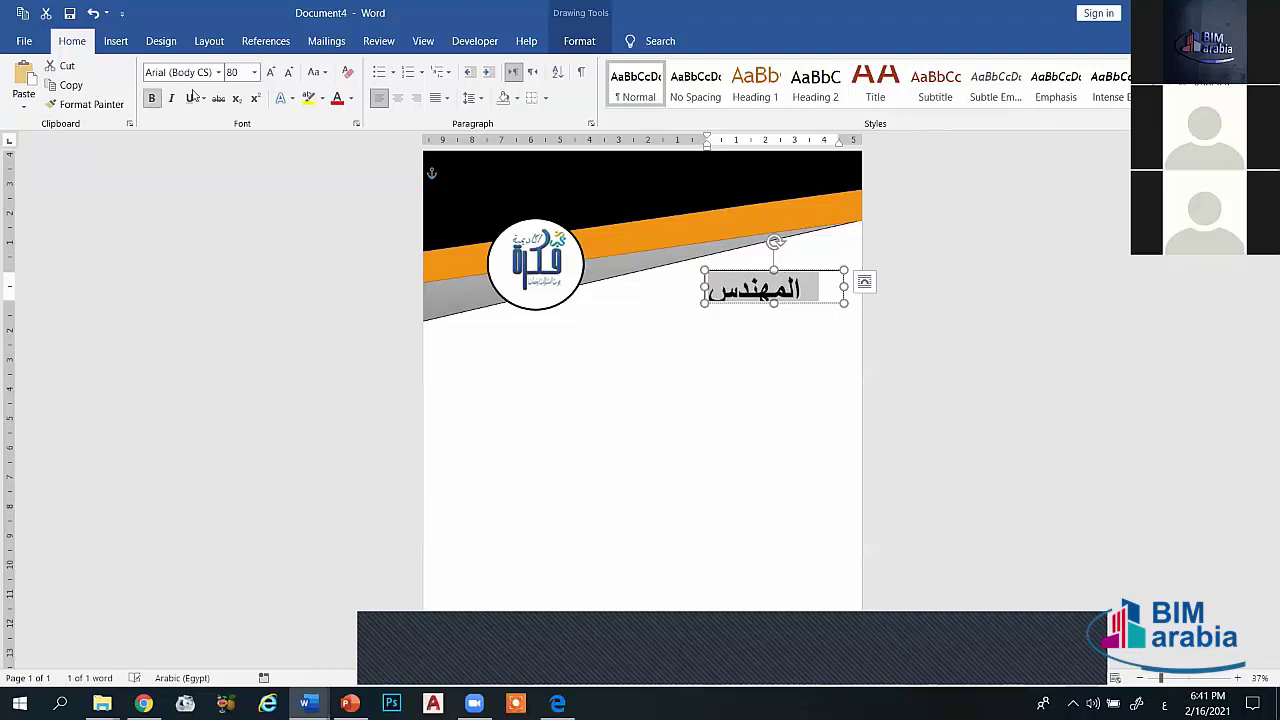
{"action": "left_click", "coordinate": [337, 98]}
{"action": "left_click", "coordinate": [812, 265]}
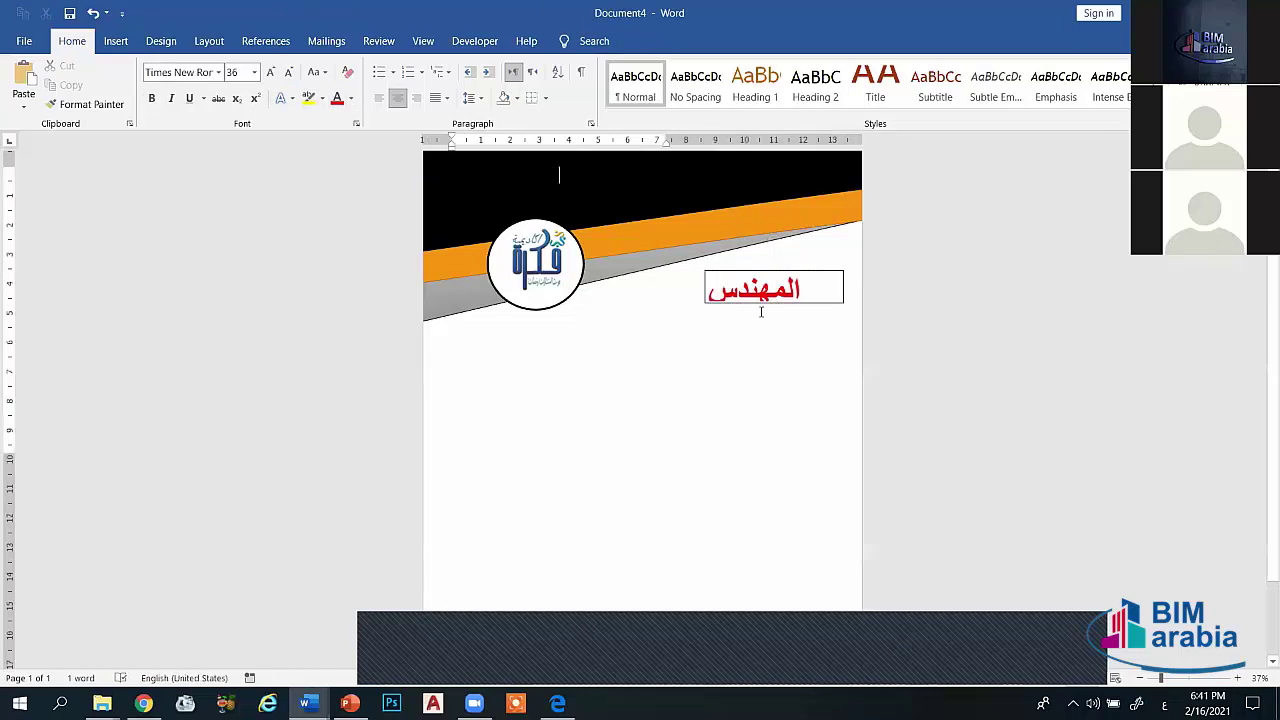
Step: Remove the text box outline and move المهندس toward the page's upper right
{"action": "left_click", "coordinate": [775, 292]}
{"action": "left_click_drag", "start_coordinate": [773, 302], "coordinate": [773, 310]}
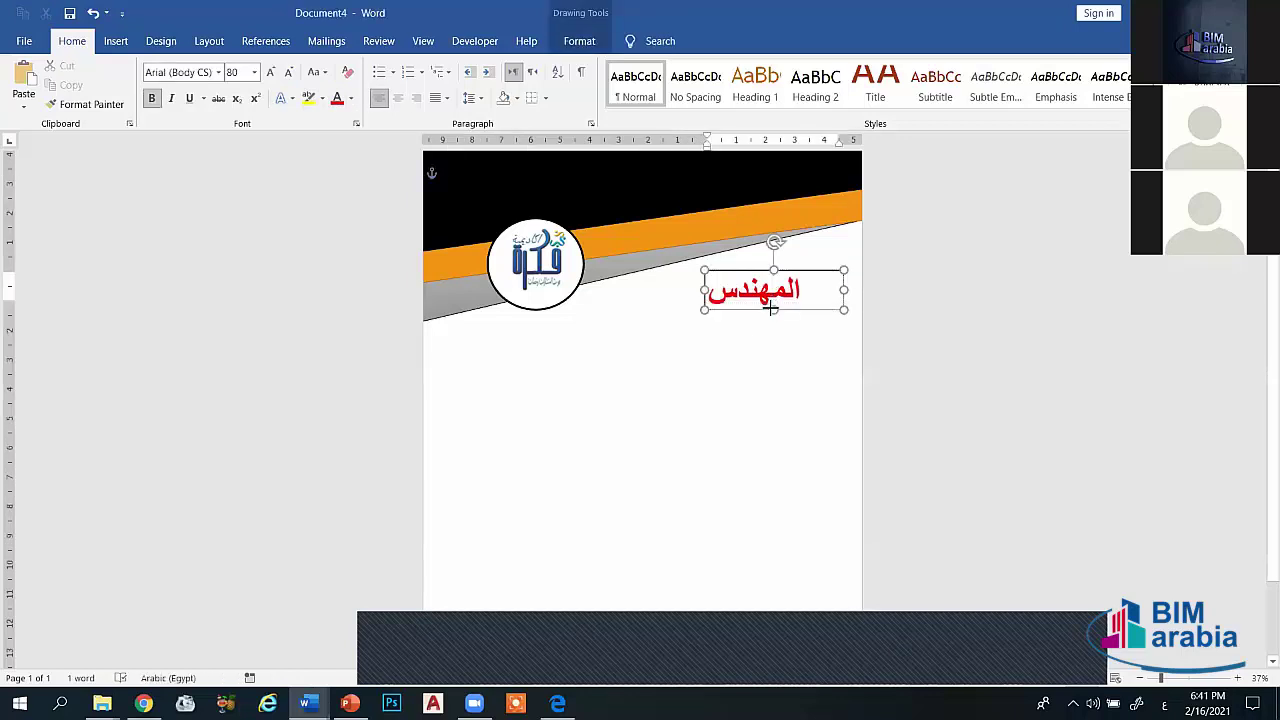
{"action": "left_click", "coordinate": [579, 41]}
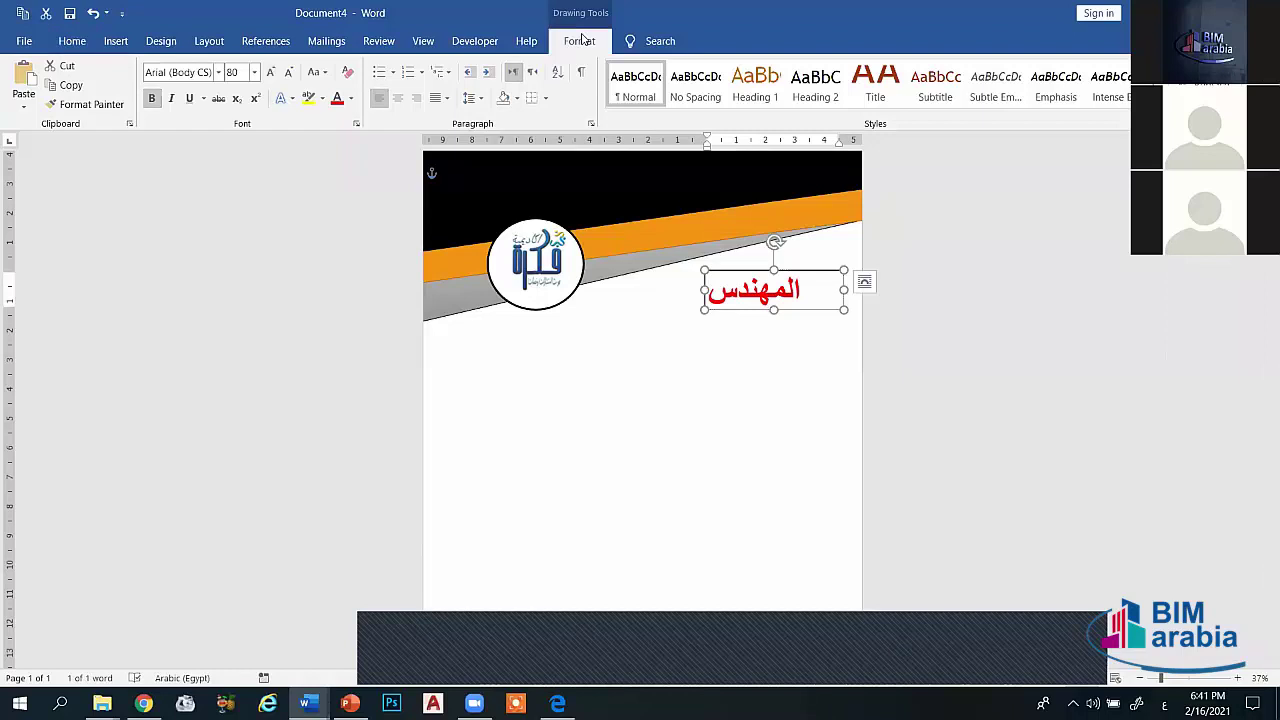
{"action": "left_click", "coordinate": [447, 66]}
{"action": "left_click", "coordinate": [447, 68]}
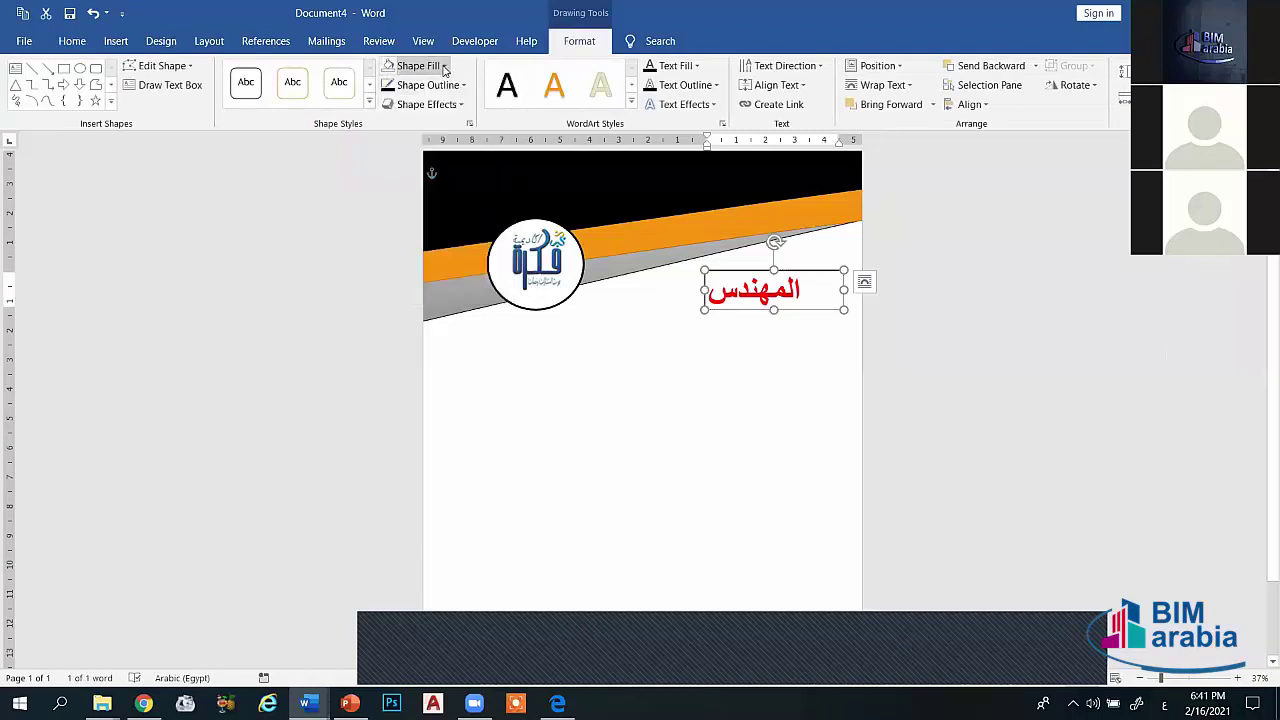
{"action": "left_click", "coordinate": [457, 86]}
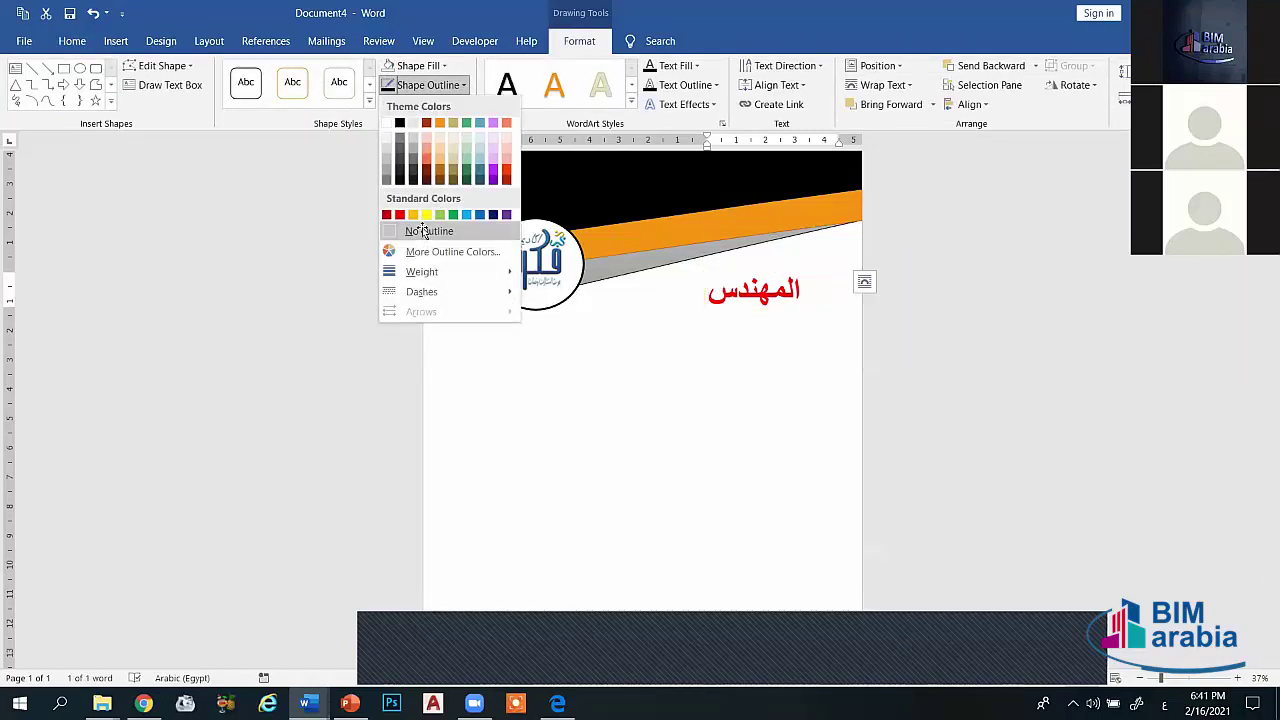
{"action": "left_click", "coordinate": [420, 231]}
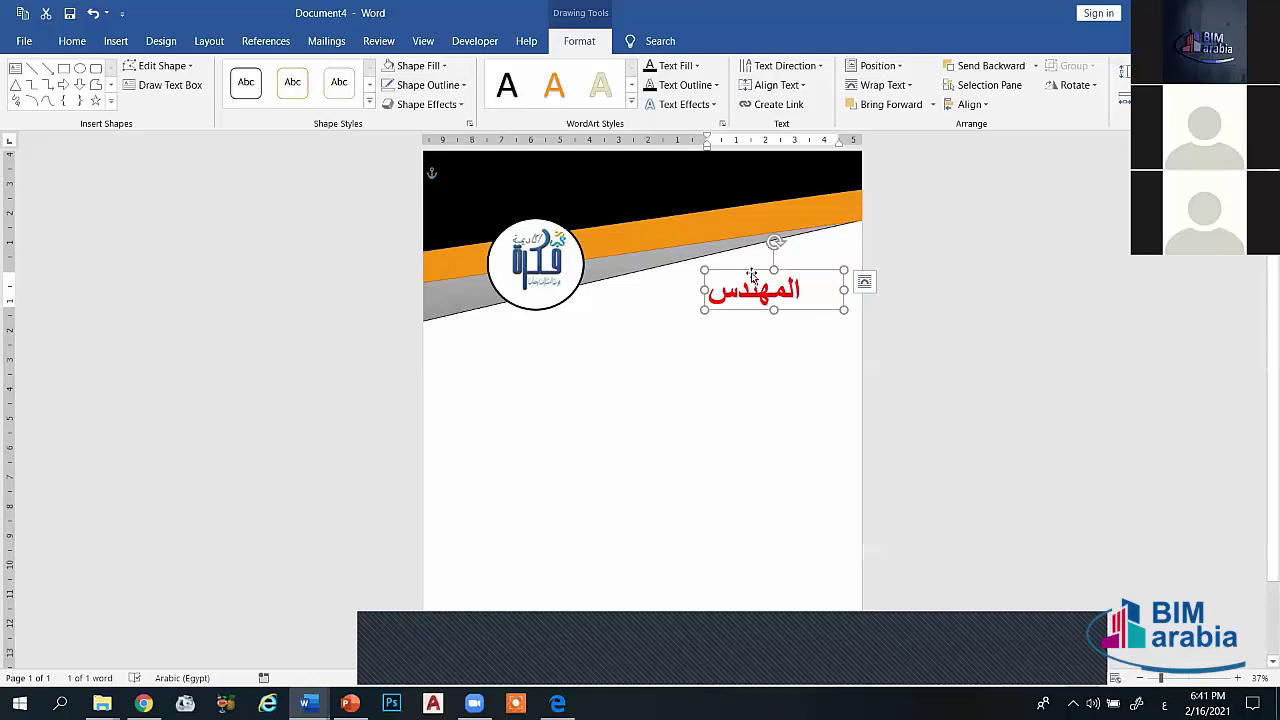
{"action": "left_click_drag", "start_coordinate": [748, 313], "coordinate": [794, 294]}
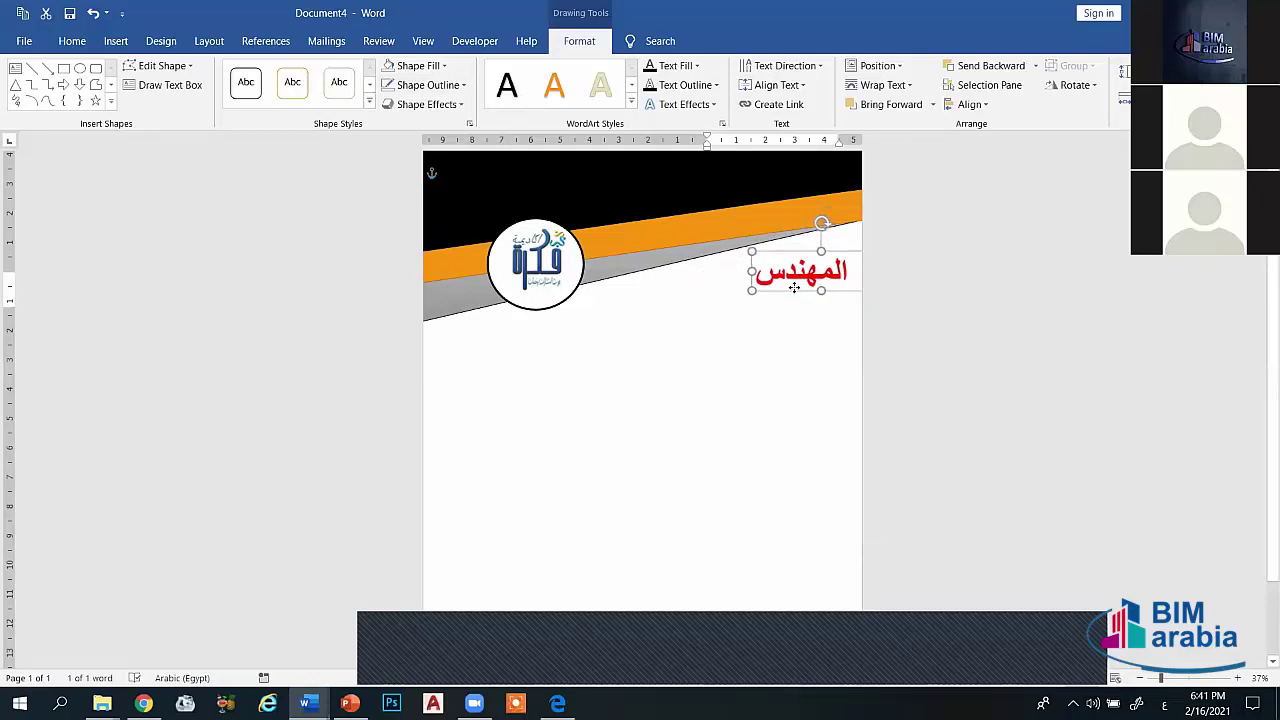
{"action": "left_click", "coordinate": [793, 333]}
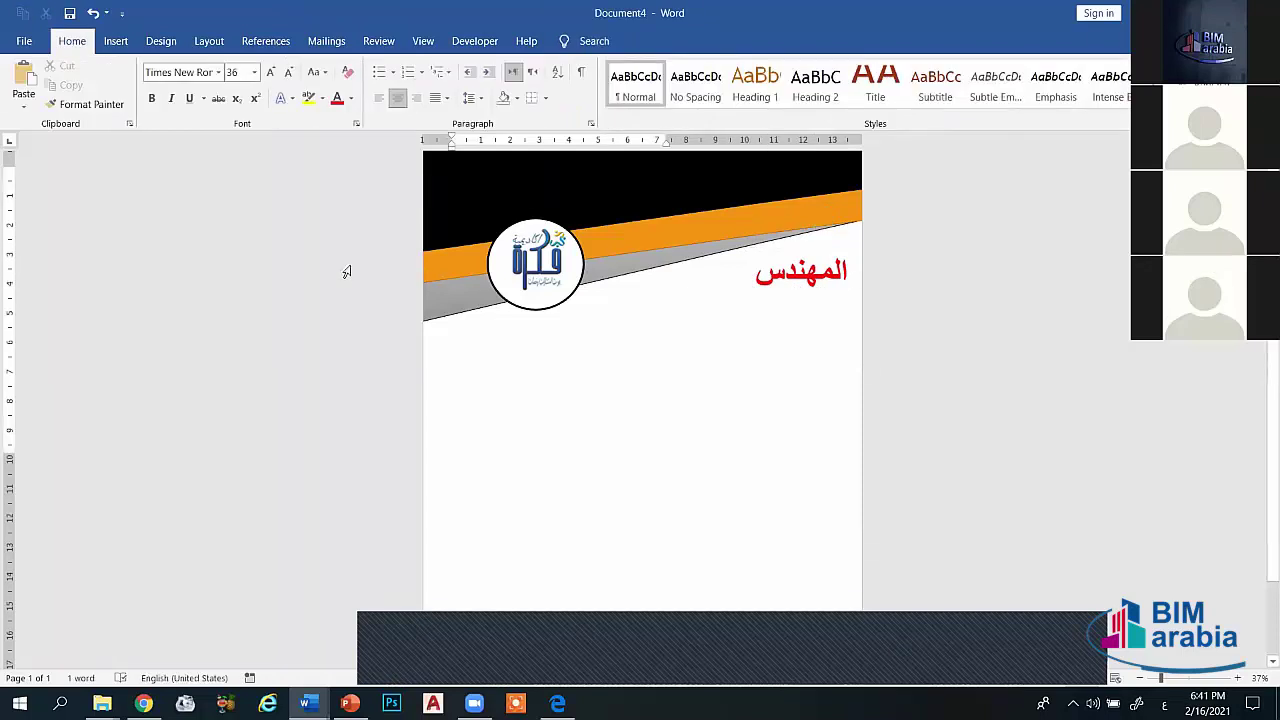
{"action": "left_click", "coordinate": [116, 40]}
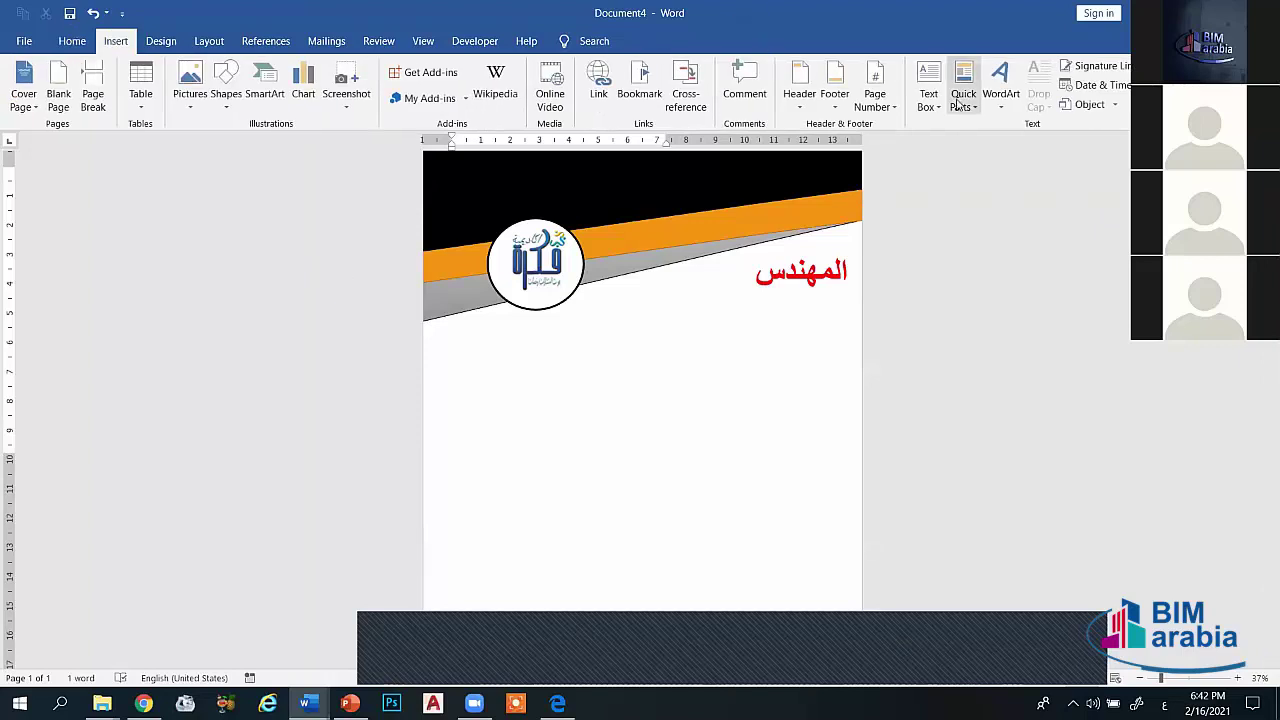
Step: Draw a new text box below المهندس and type the engineer's name
{"action": "left_click", "coordinate": [934, 104]}
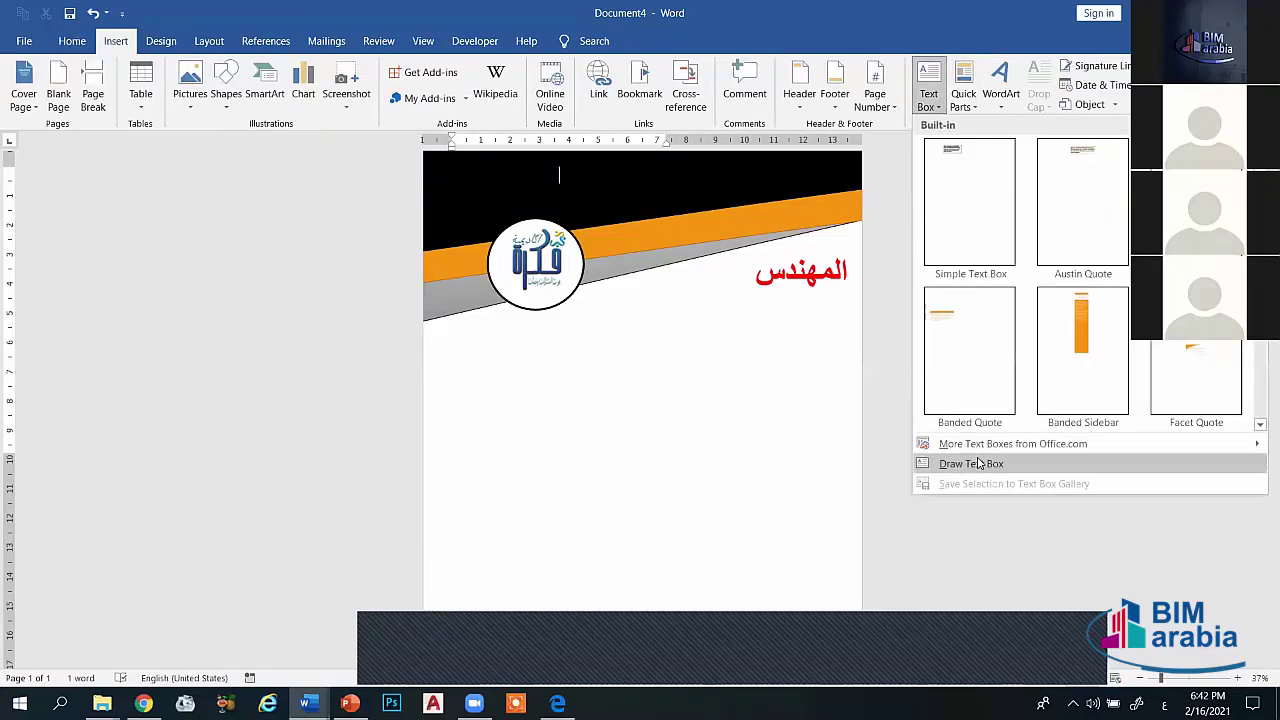
{"action": "left_click", "coordinate": [945, 463]}
{"action": "left_click_drag", "start_coordinate": [659, 296], "coordinate": [856, 342]}
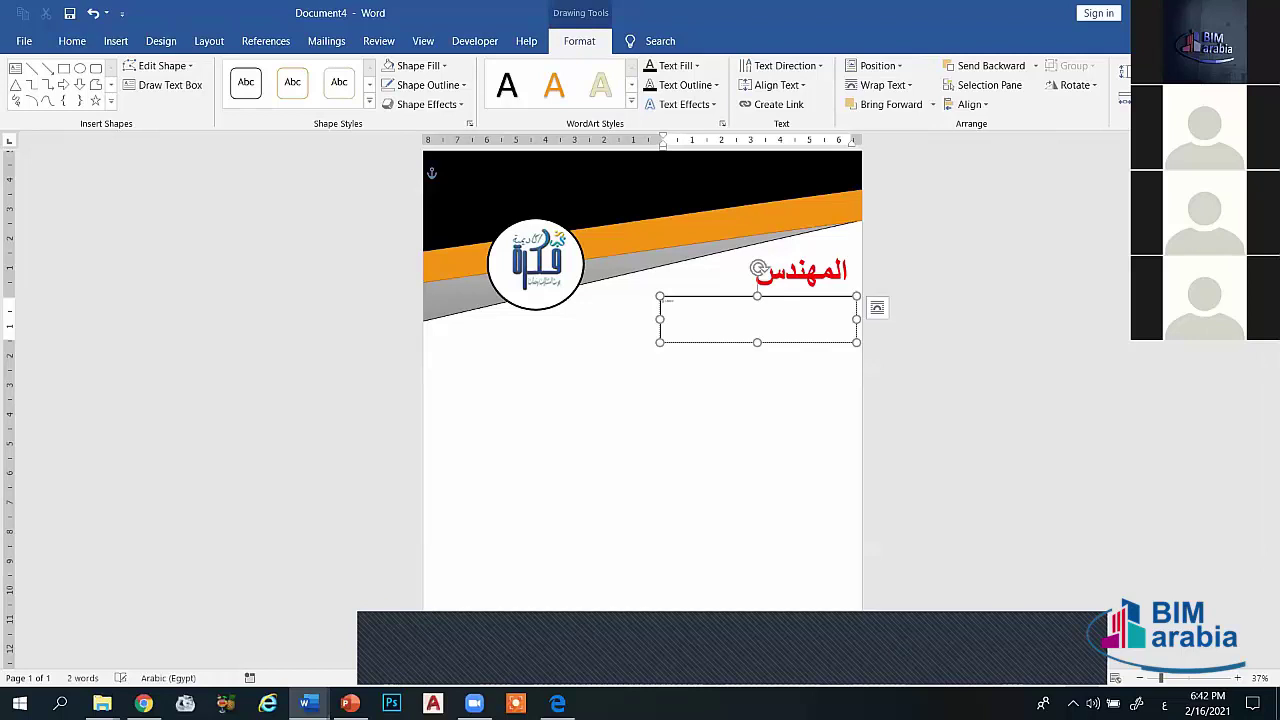
{"action": "type", "text": "محمد"}
{"action": "key", "text": "ctrl+a"}
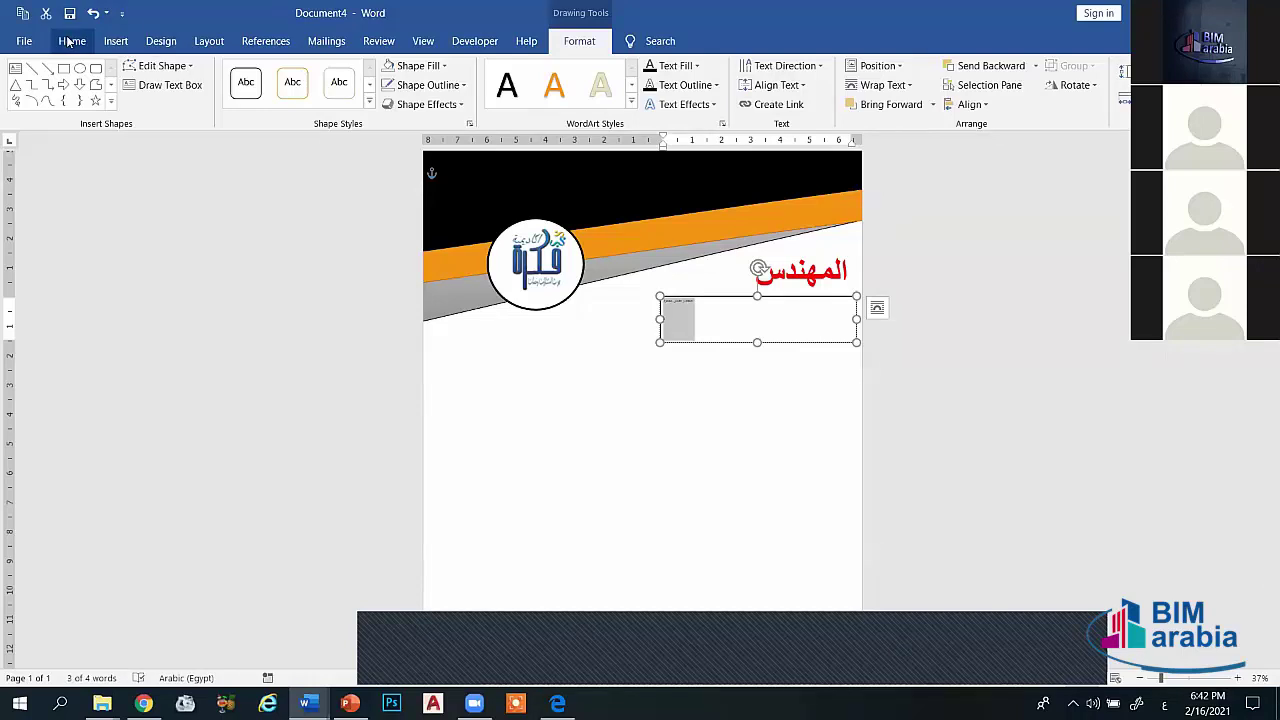
Step: Make the name size 80, centred, bold and red, and widen its box leftward
{"action": "left_click", "coordinate": [70, 42]}
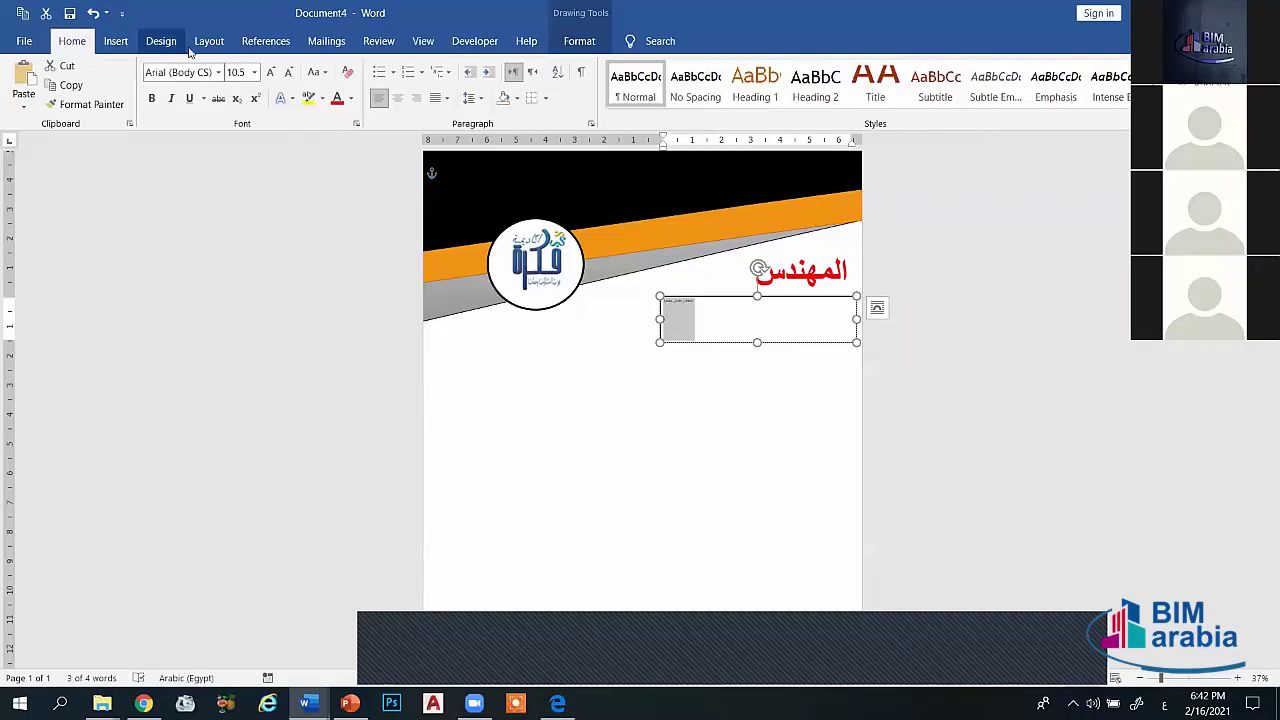
{"action": "left_click", "coordinate": [271, 73]}
{"action": "left_click", "coordinate": [271, 73]}
{"action": "left_click", "coordinate": [271, 73]}
{"action": "left_click", "coordinate": [271, 73]}
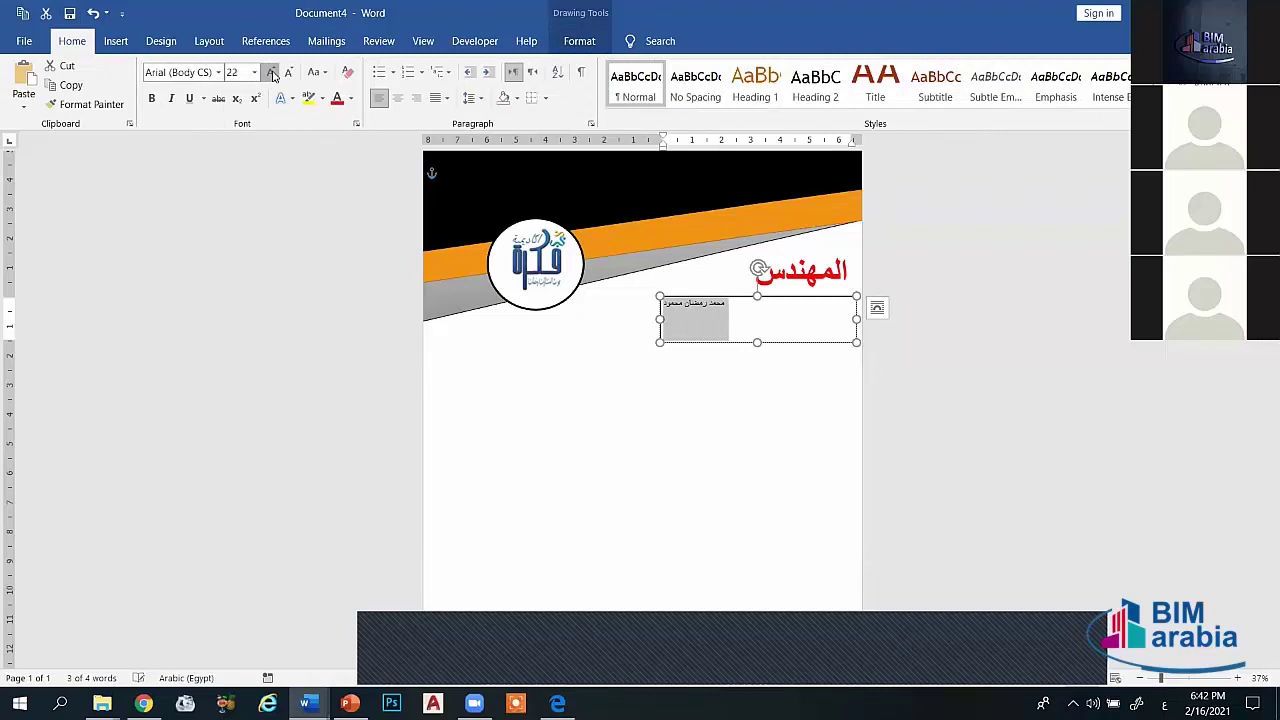
{"action": "left_click", "coordinate": [271, 73]}
{"action": "left_click", "coordinate": [271, 73]}
{"action": "left_click", "coordinate": [271, 73]}
{"action": "left_click", "coordinate": [271, 73]}
{"action": "left_click", "coordinate": [271, 73]}
{"action": "left_click", "coordinate": [271, 73]}
{"action": "left_click", "coordinate": [271, 73]}
{"action": "left_click", "coordinate": [271, 73]}
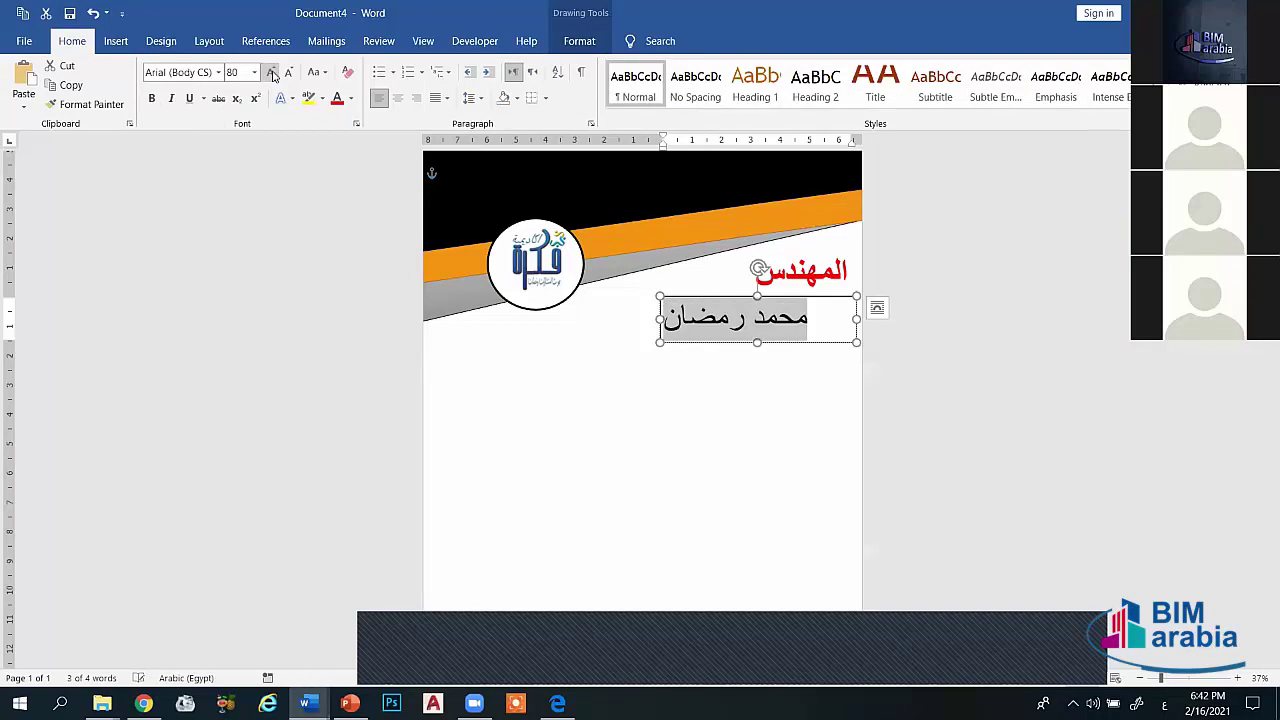
{"action": "left_click", "coordinate": [289, 73]}
{"action": "left_click", "coordinate": [289, 73]}
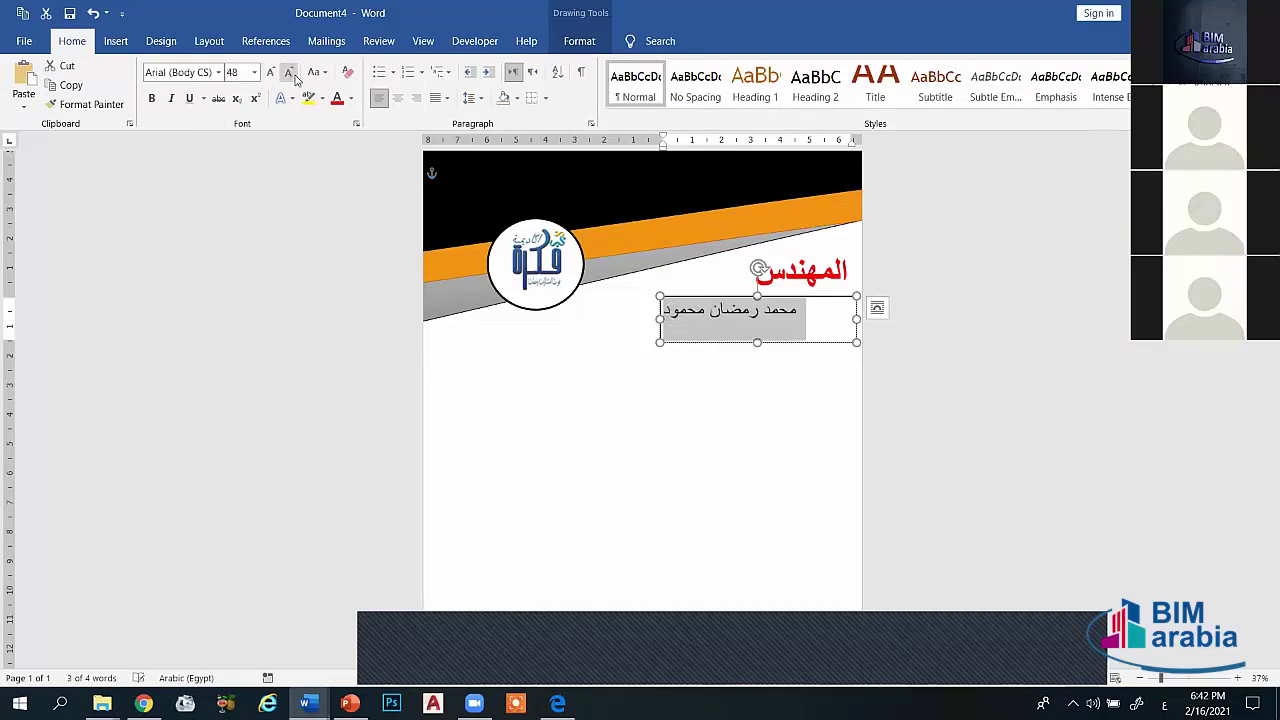
{"action": "left_click", "coordinate": [397, 98]}
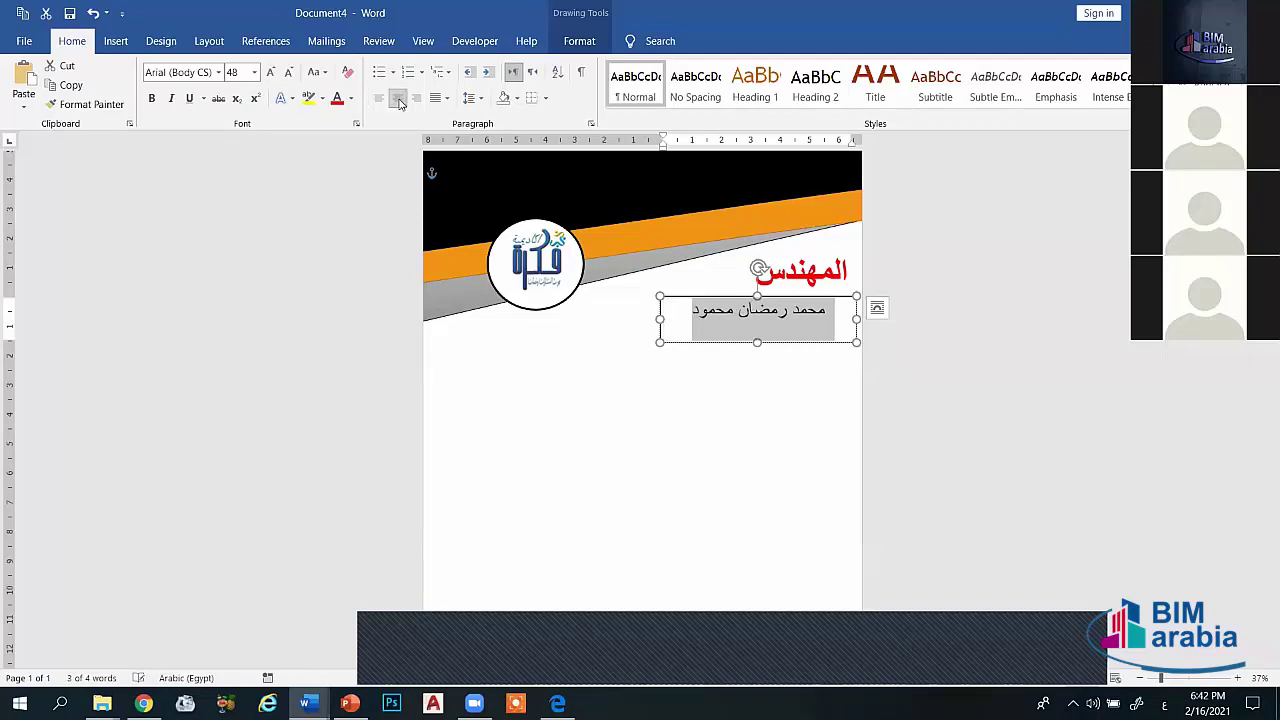
{"action": "left_click", "coordinate": [151, 98]}
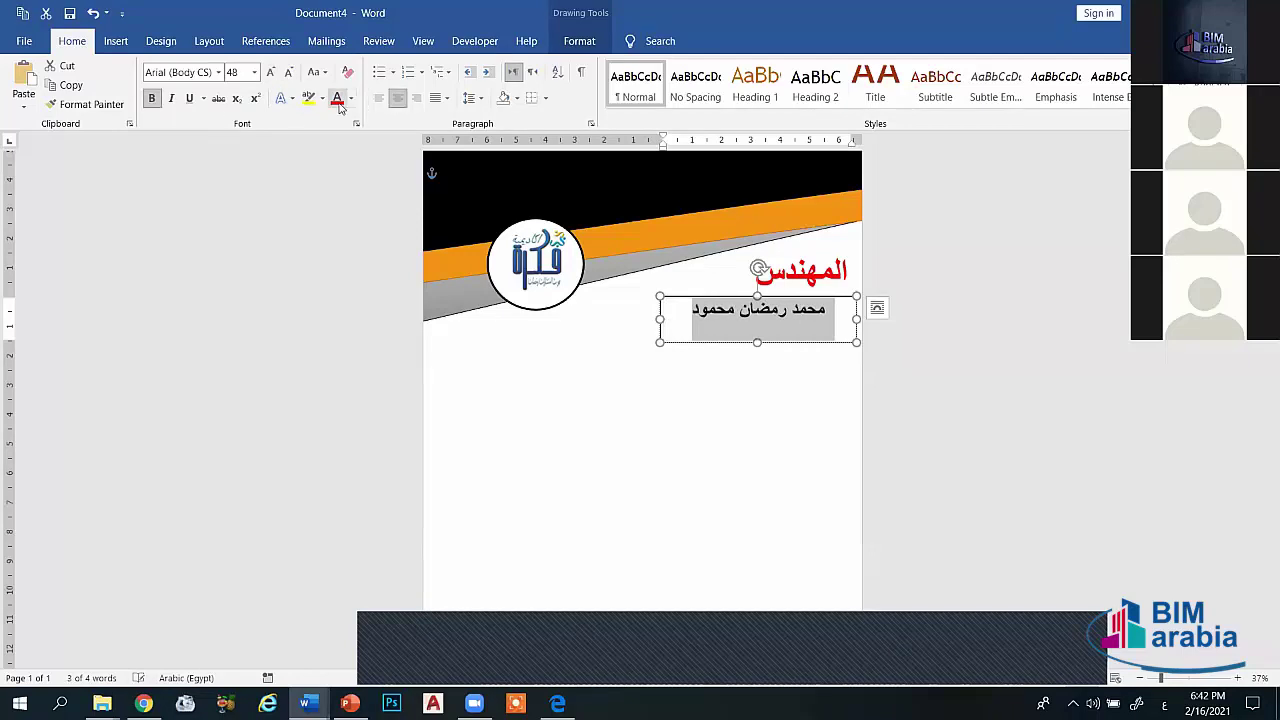
{"action": "left_click", "coordinate": [271, 73]}
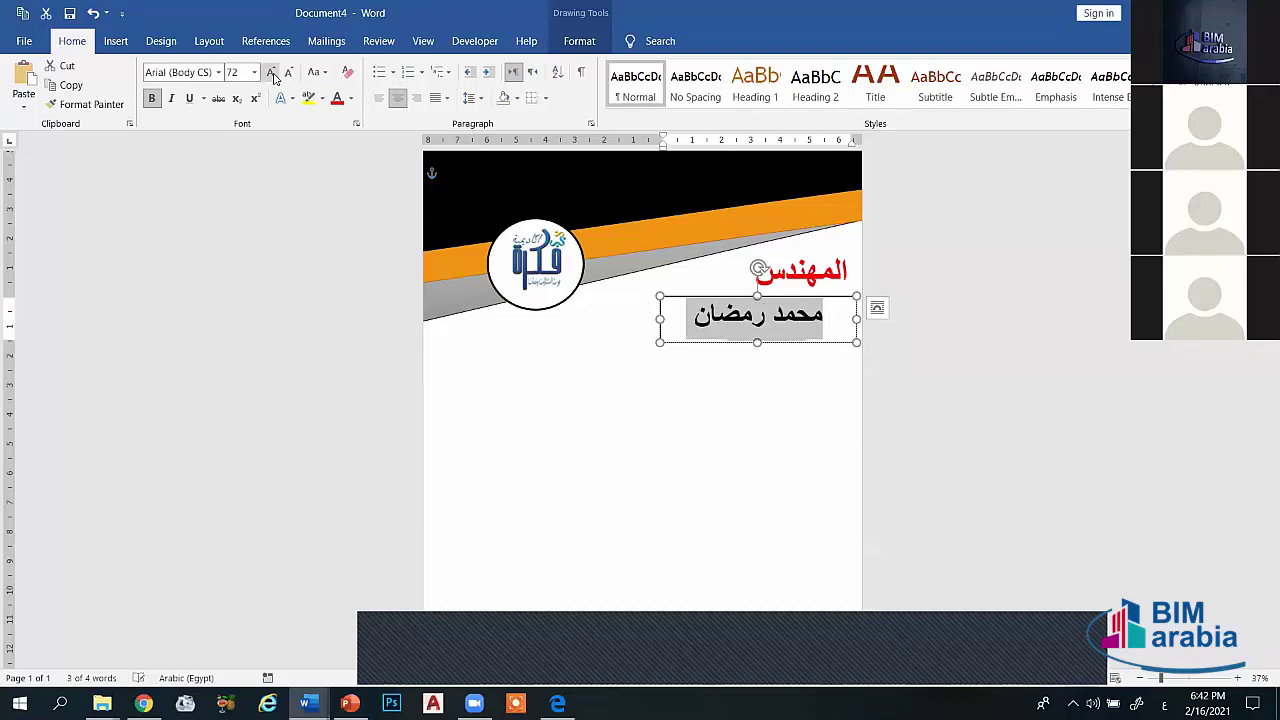
{"action": "left_click", "coordinate": [271, 73]}
{"action": "left_click", "coordinate": [337, 98]}
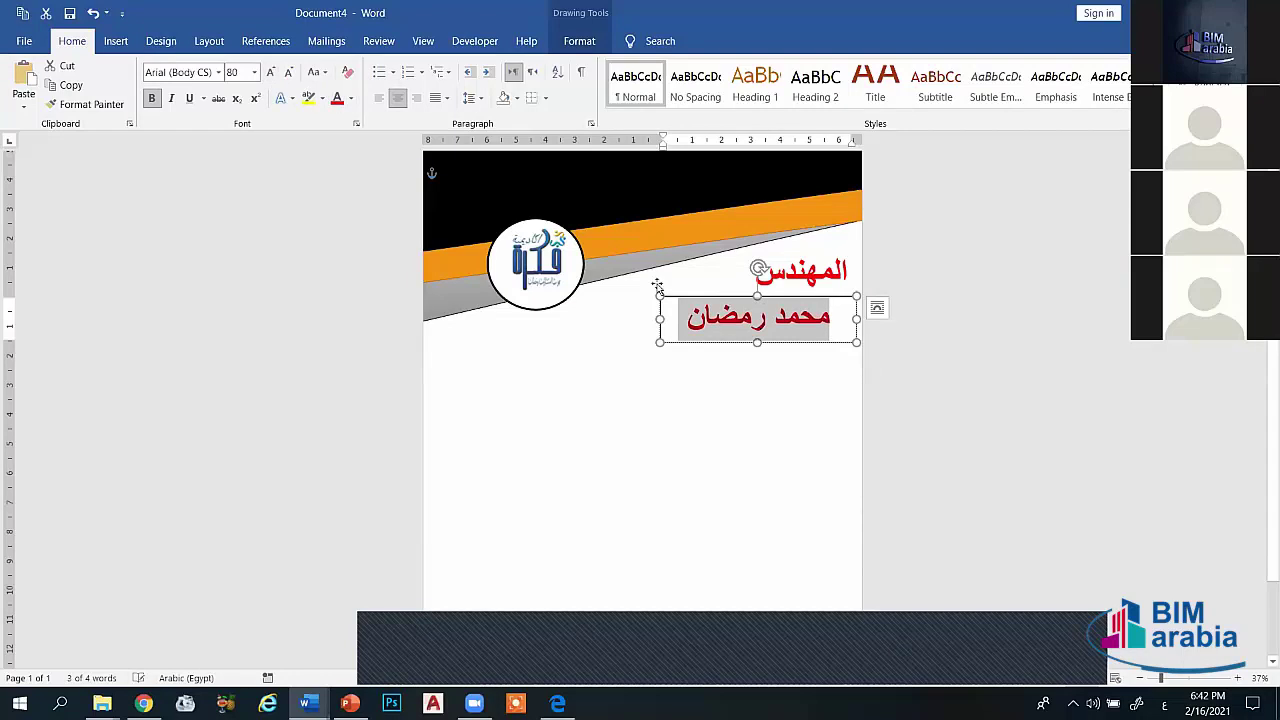
{"action": "left_click_drag", "start_coordinate": [659, 320], "coordinate": [595, 320]}
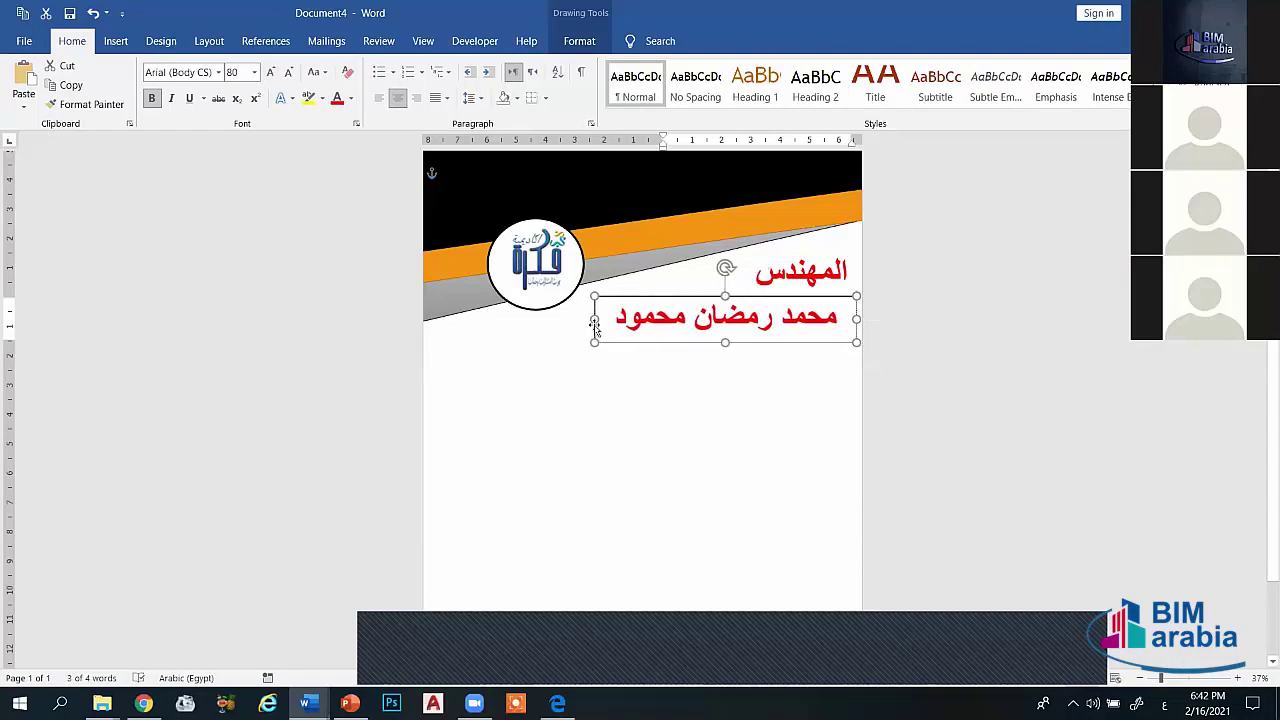
{"action": "double_click", "coordinate": [778, 274]}
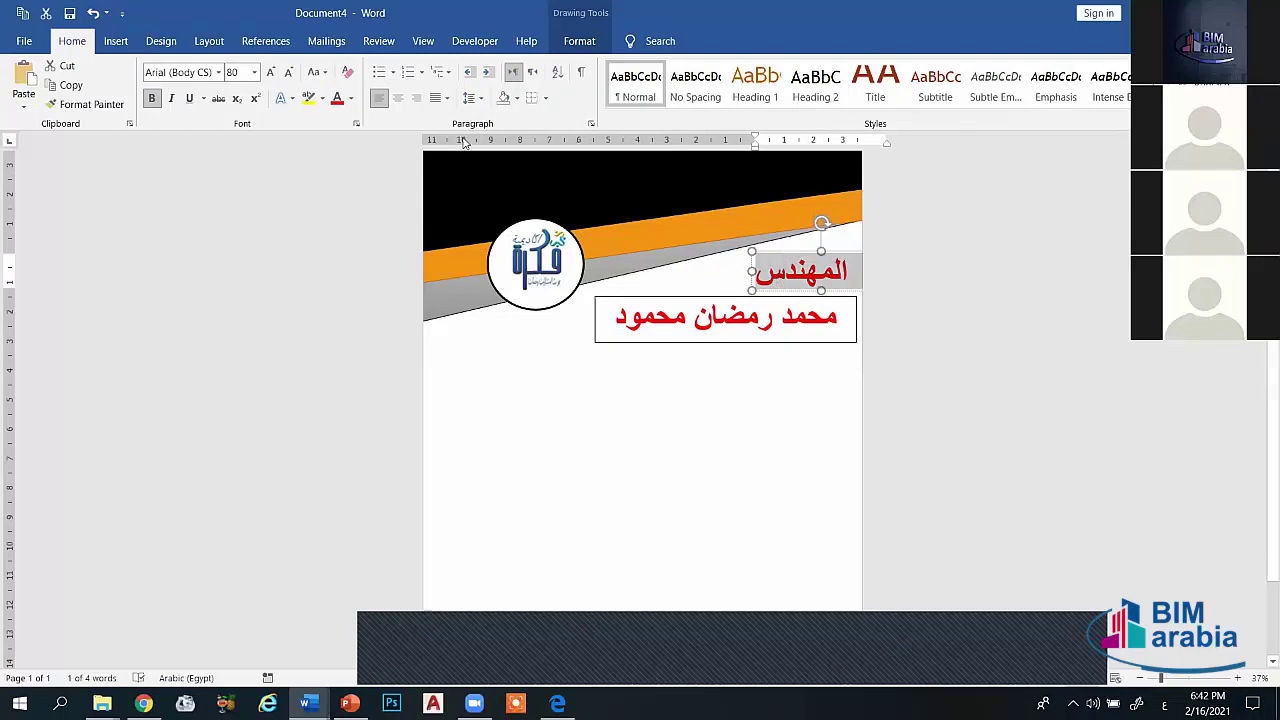
{"action": "left_click", "coordinate": [351, 98]}
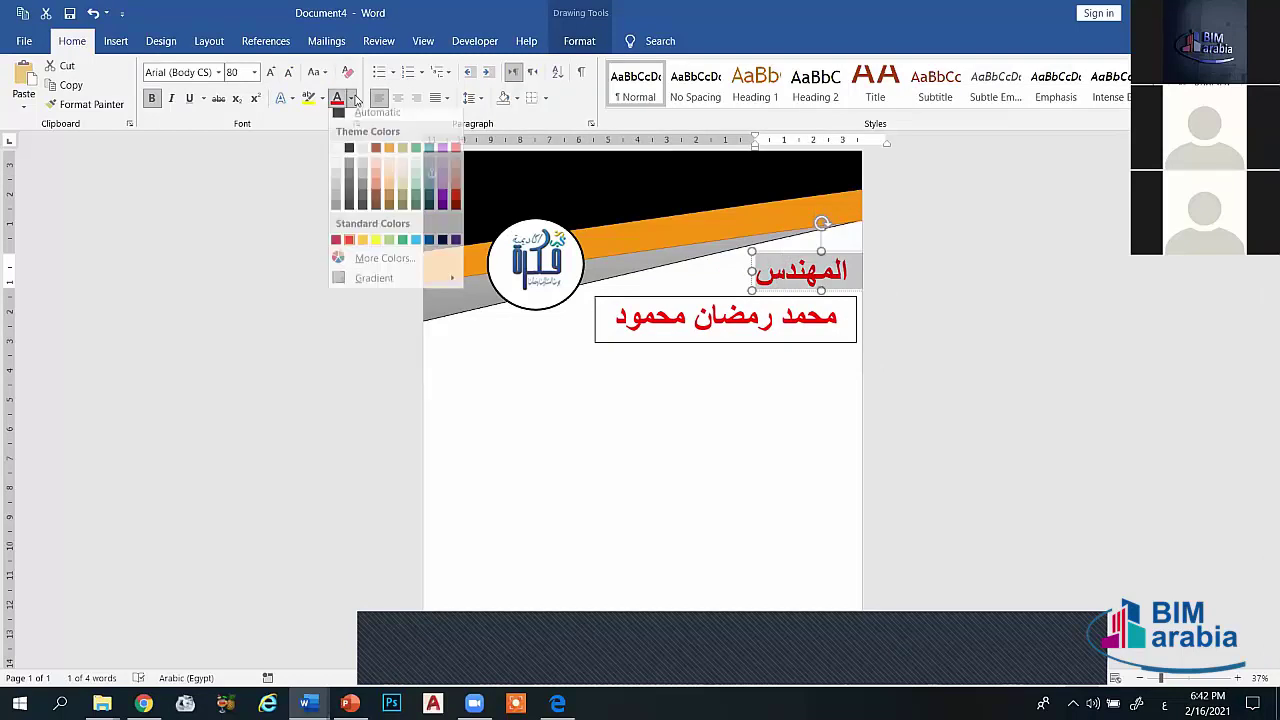
{"action": "left_click", "coordinate": [349, 155]}
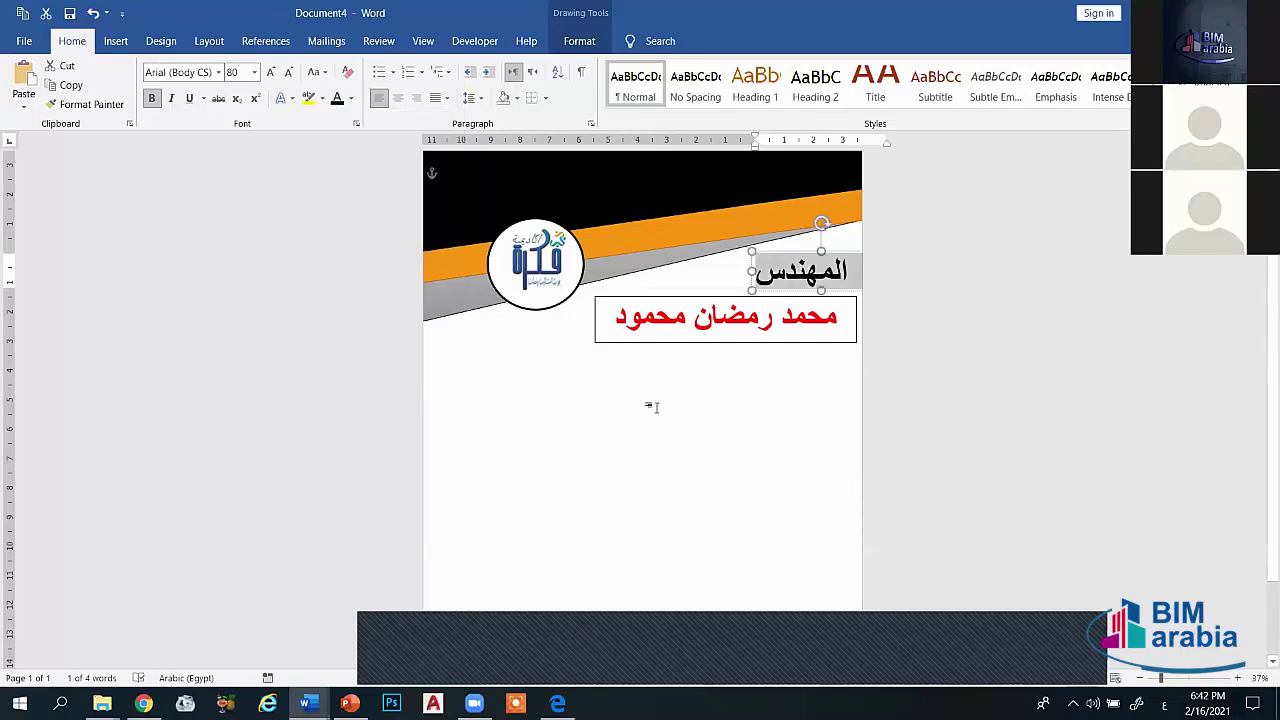
{"action": "left_click", "coordinate": [648, 404]}
{"action": "left_click", "coordinate": [680, 318]}
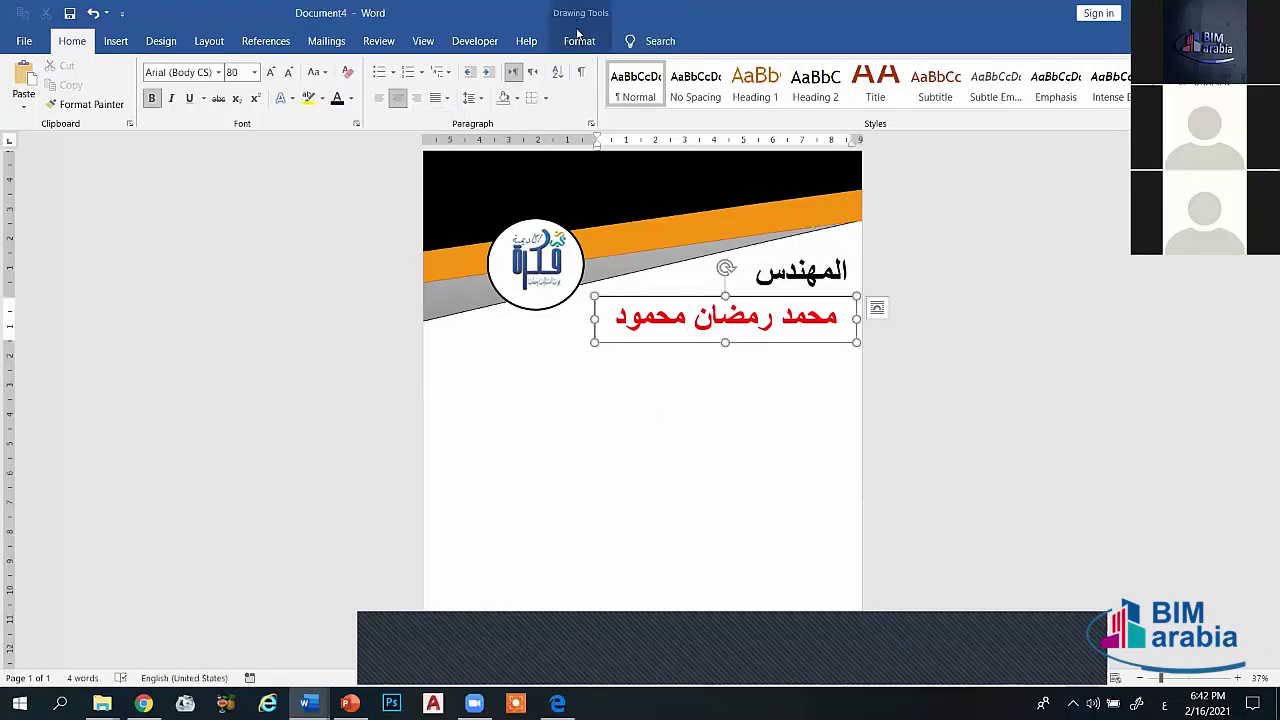
{"action": "left_click", "coordinate": [576, 42]}
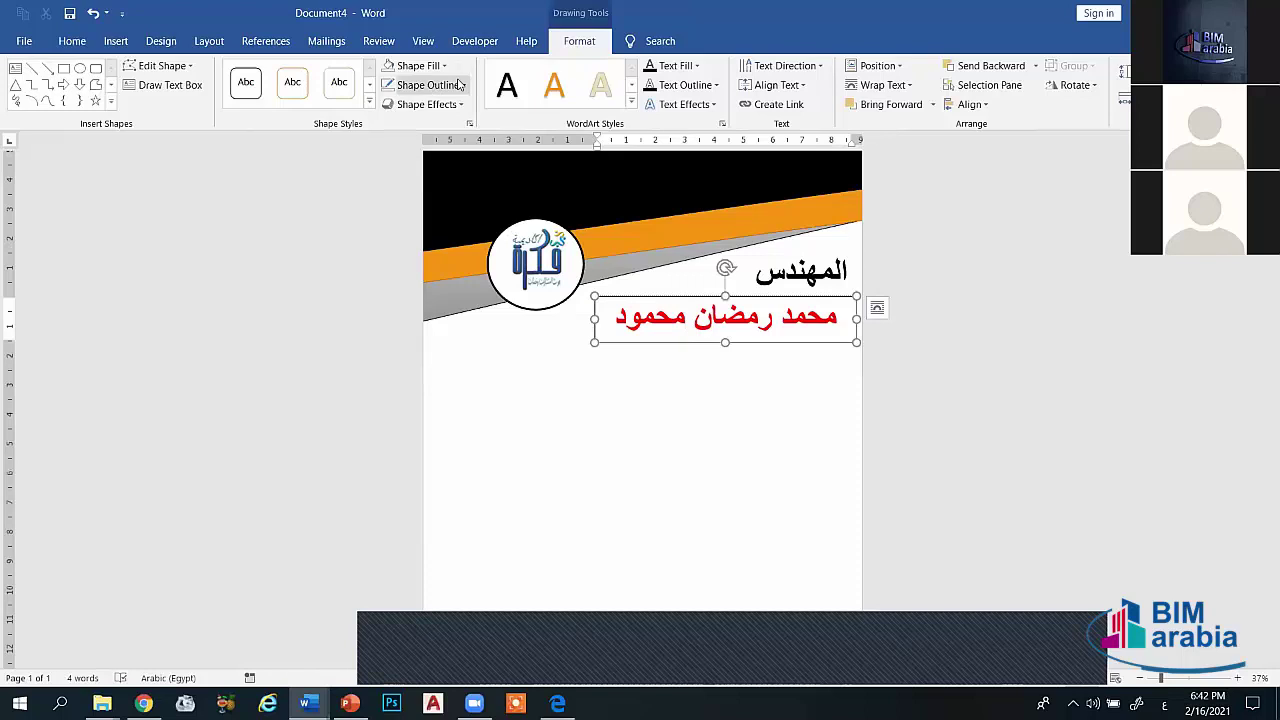
{"action": "left_click", "coordinate": [461, 85]}
{"action": "left_click", "coordinate": [428, 231]}
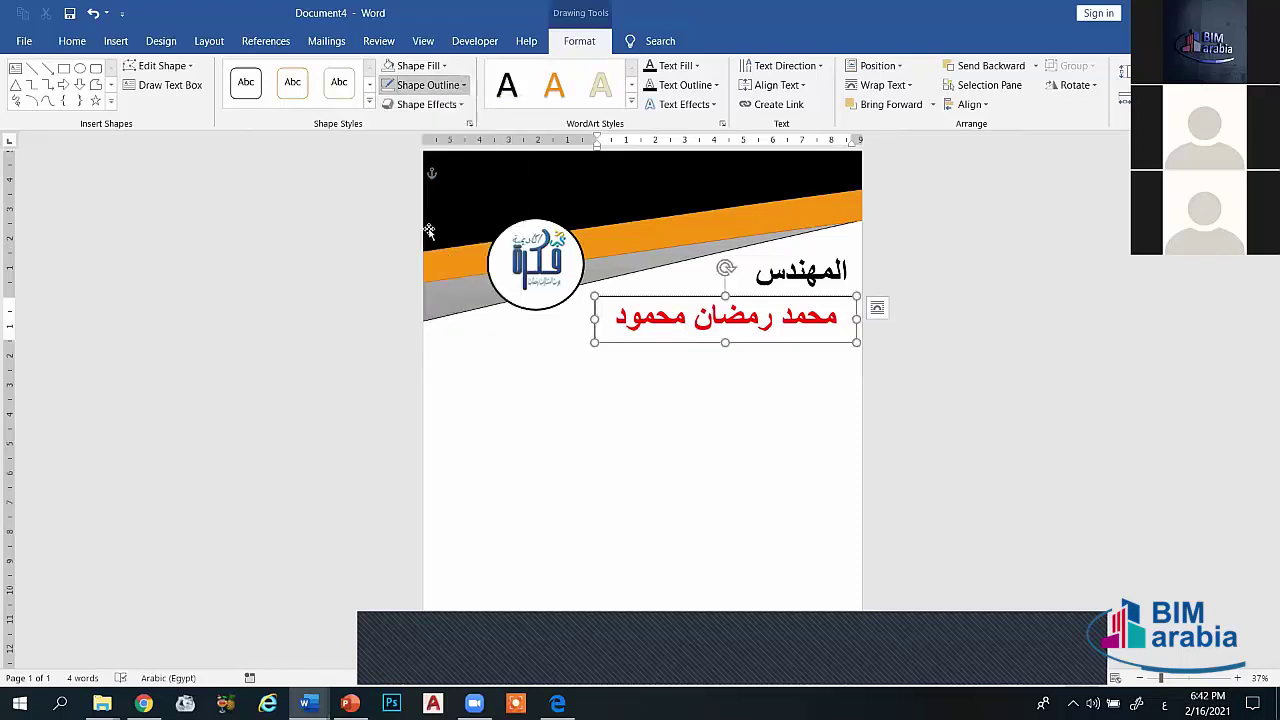
{"action": "left_click", "coordinate": [628, 388]}
{"action": "left_click", "coordinate": [756, 320]}
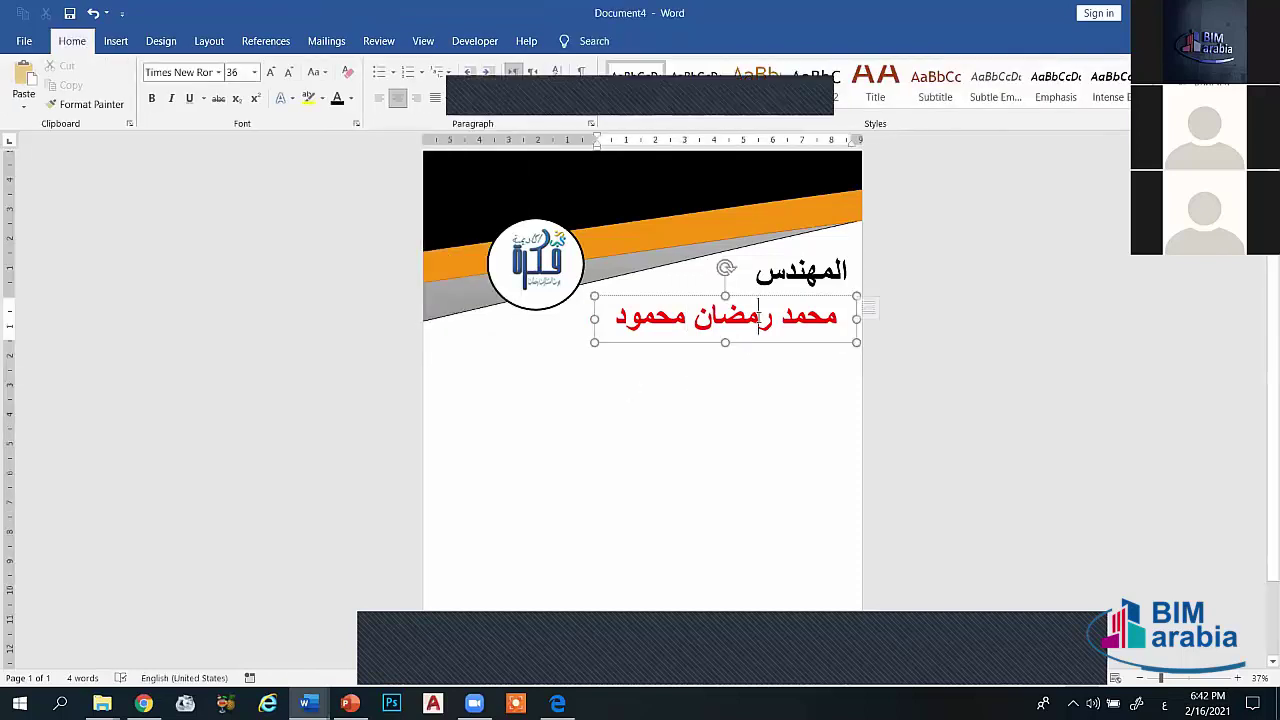
{"action": "left_click_drag", "start_coordinate": [746, 347], "coordinate": [762, 343]}
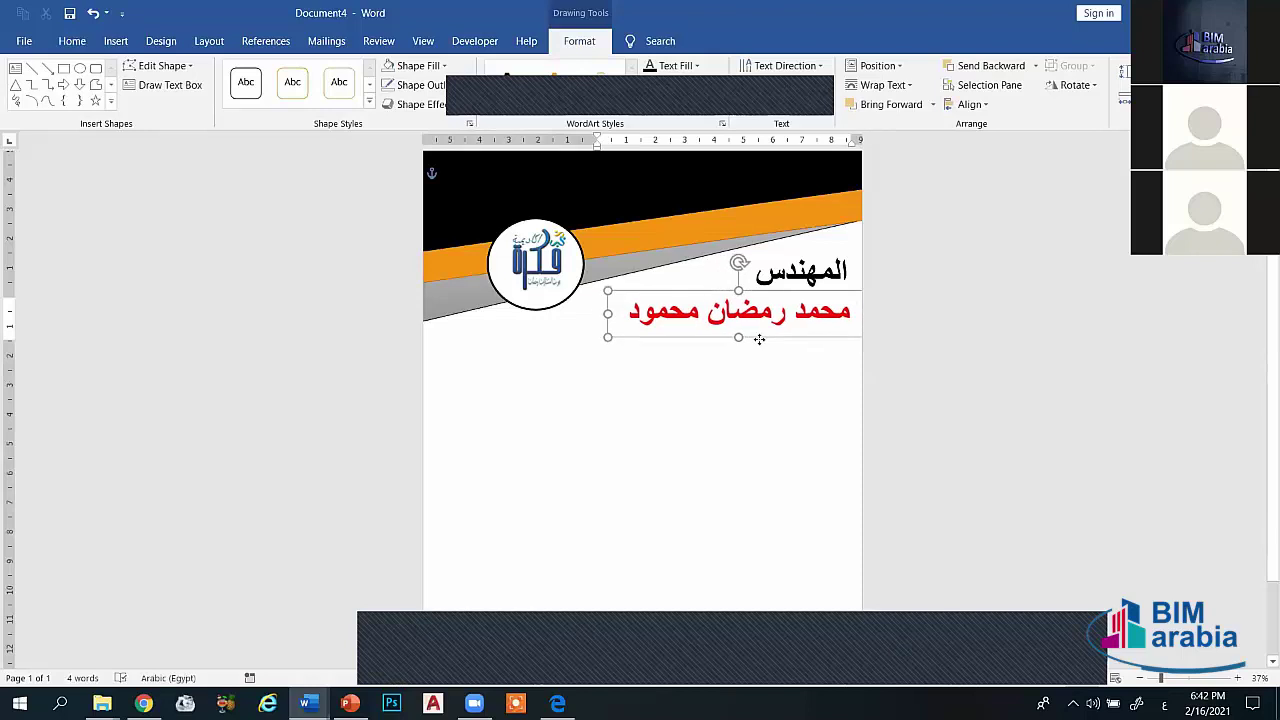
{"action": "left_click", "coordinate": [757, 366]}
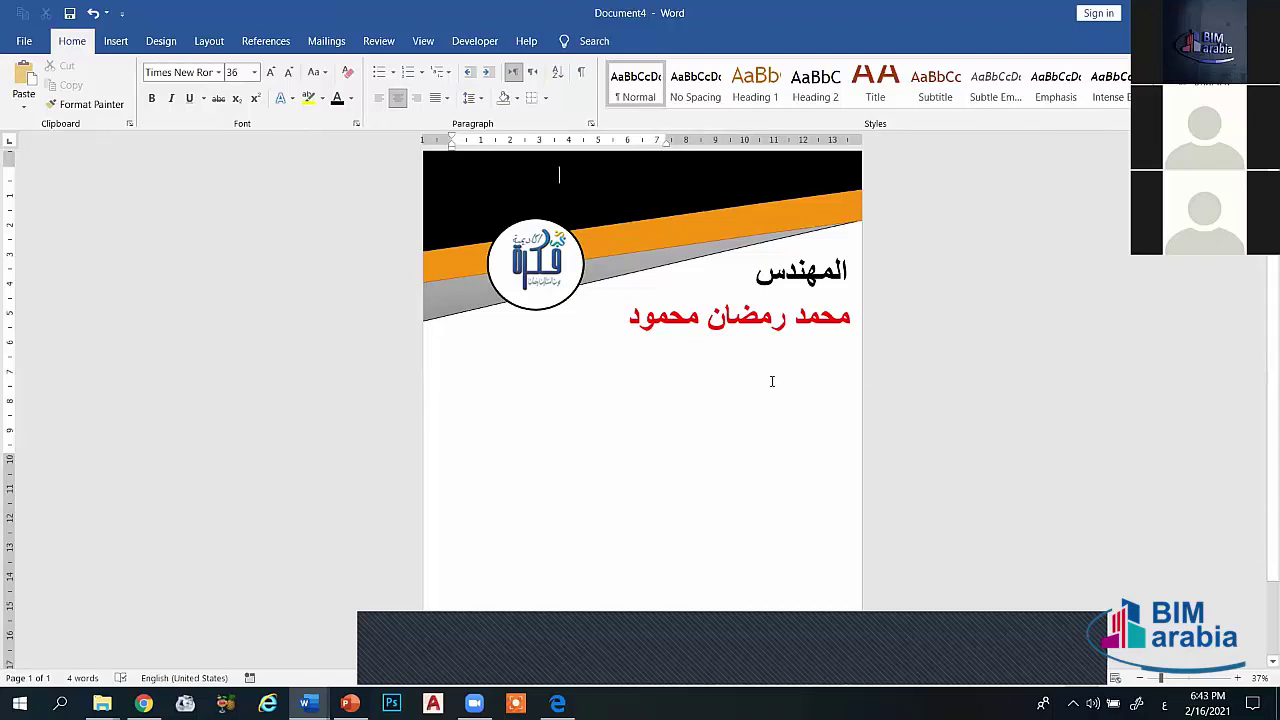
{"action": "left_click", "coordinate": [749, 316]}
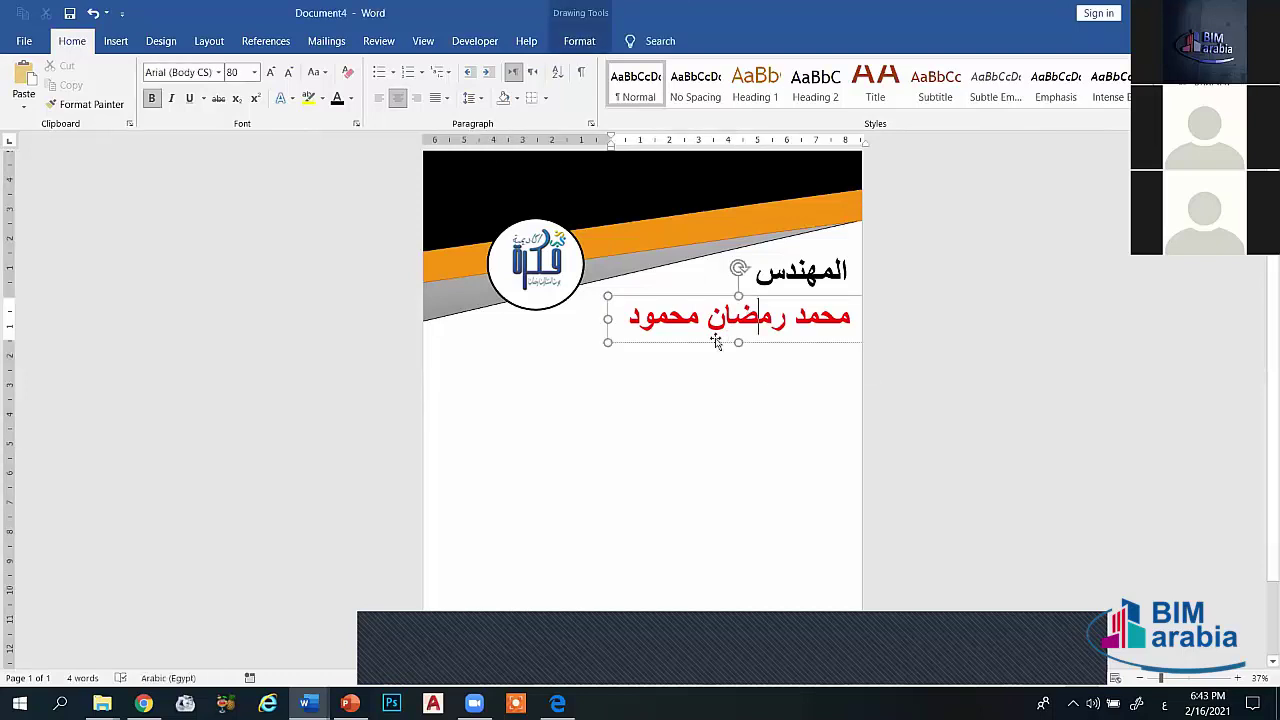
Step: Move the duplicate name box down, widen it, and enter مهندس ميكانيكا باور (مقاولات ميكانيكية
{"action": "left_click", "coordinate": [716, 342]}
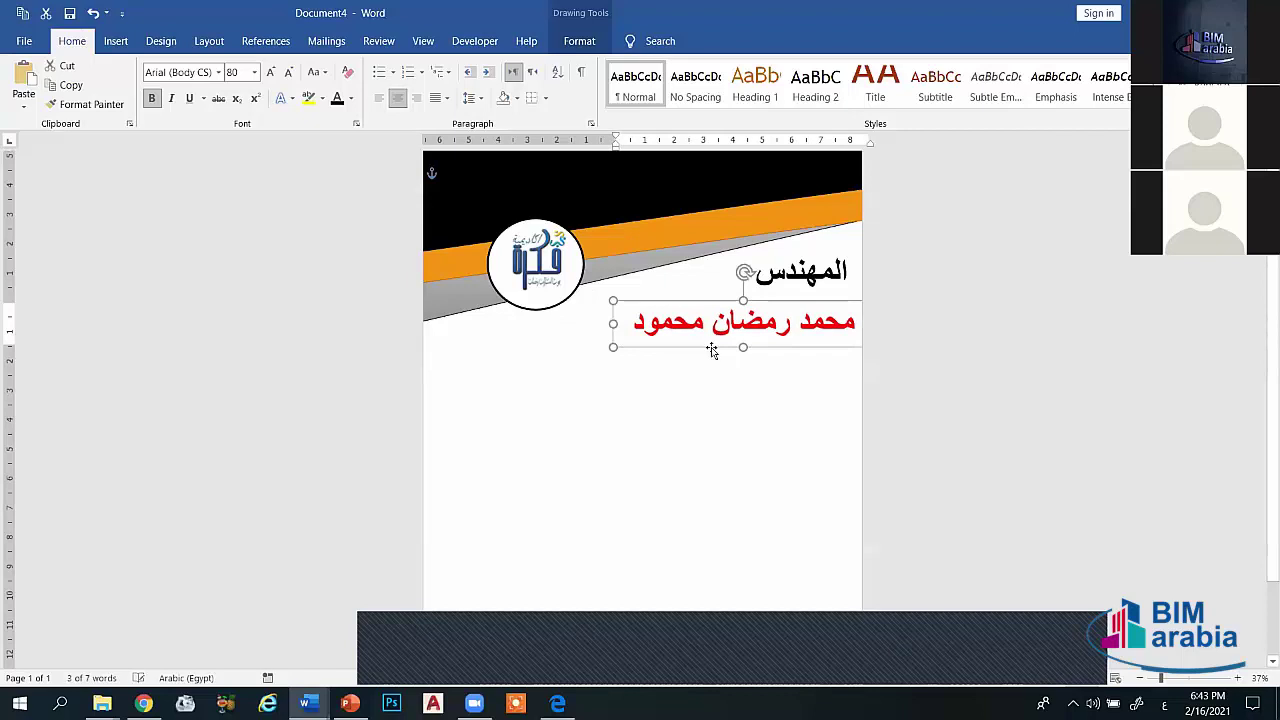
{"action": "left_click_drag", "start_coordinate": [714, 346], "coordinate": [692, 383]}
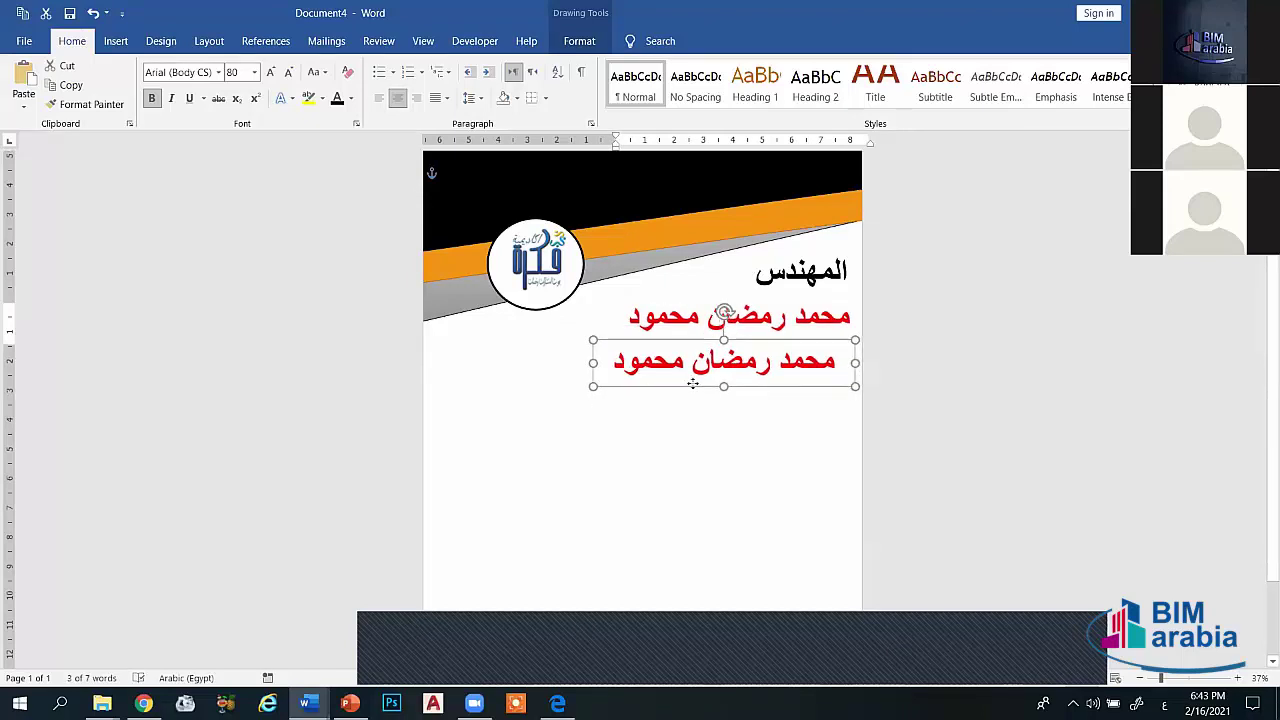
{"action": "triple_click", "coordinate": [733, 366]}
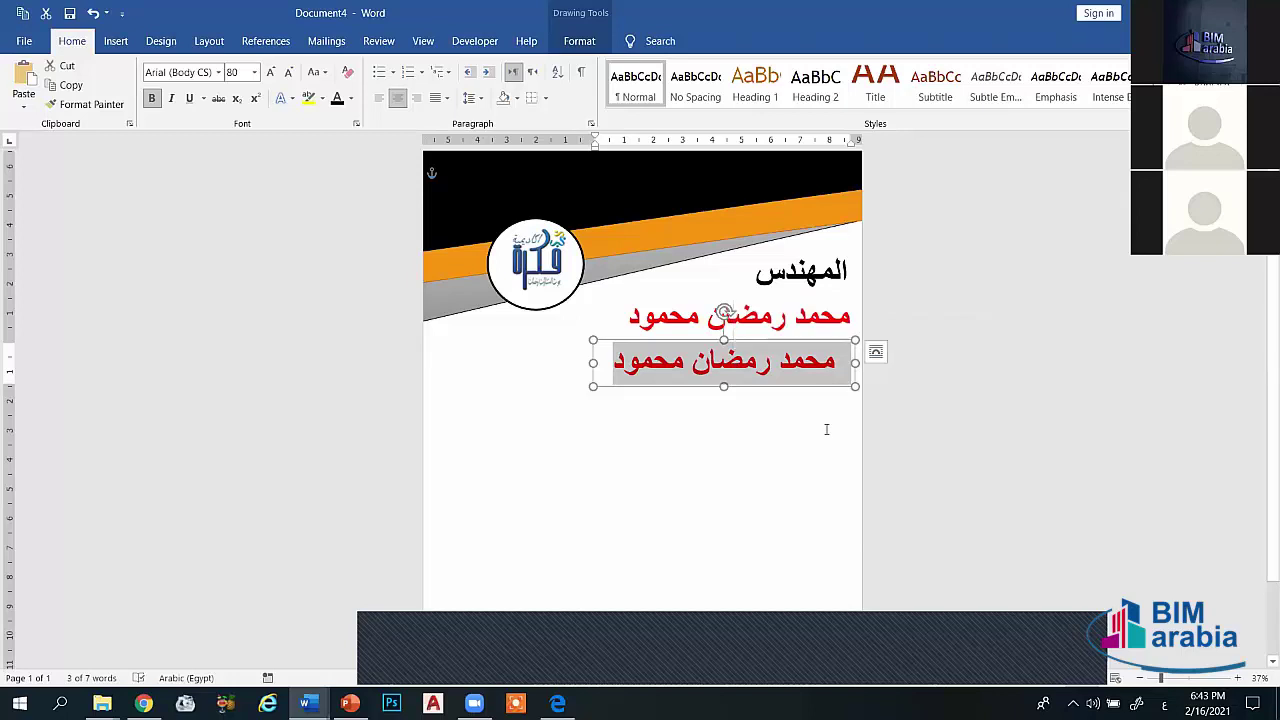
{"action": "type", "text": "مه"}
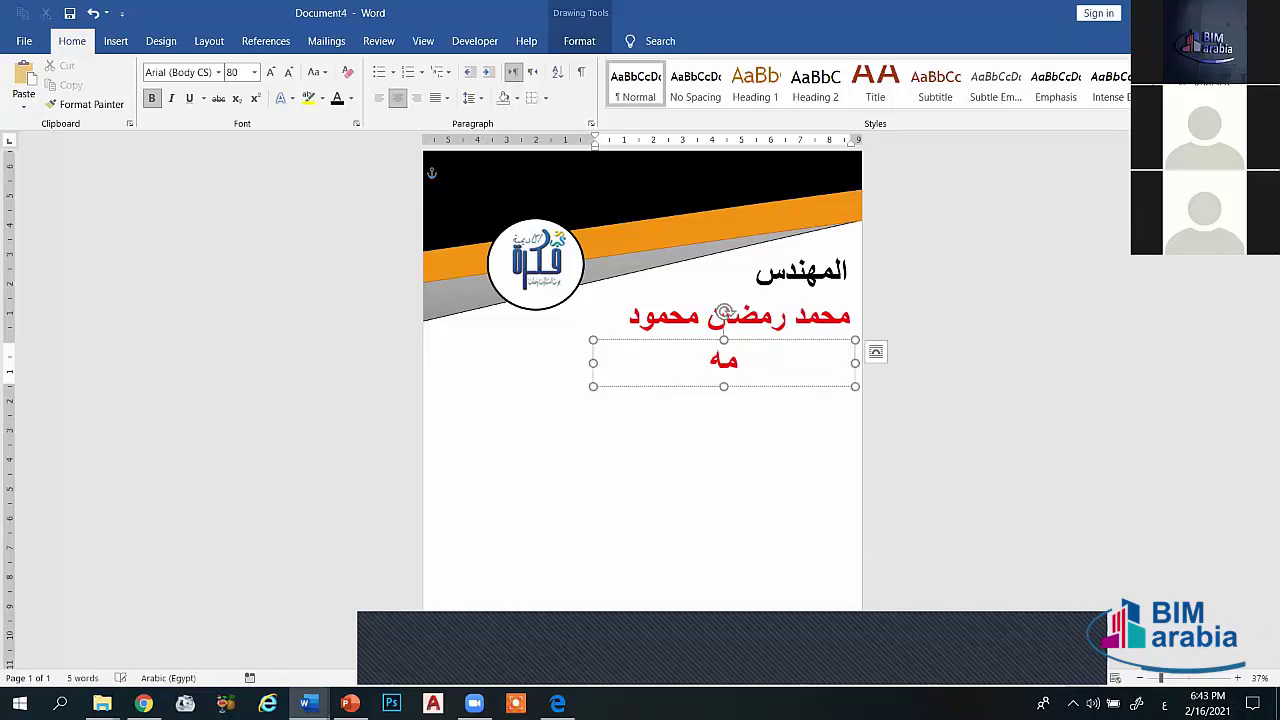
{"action": "type", "text": "ندس مي"}
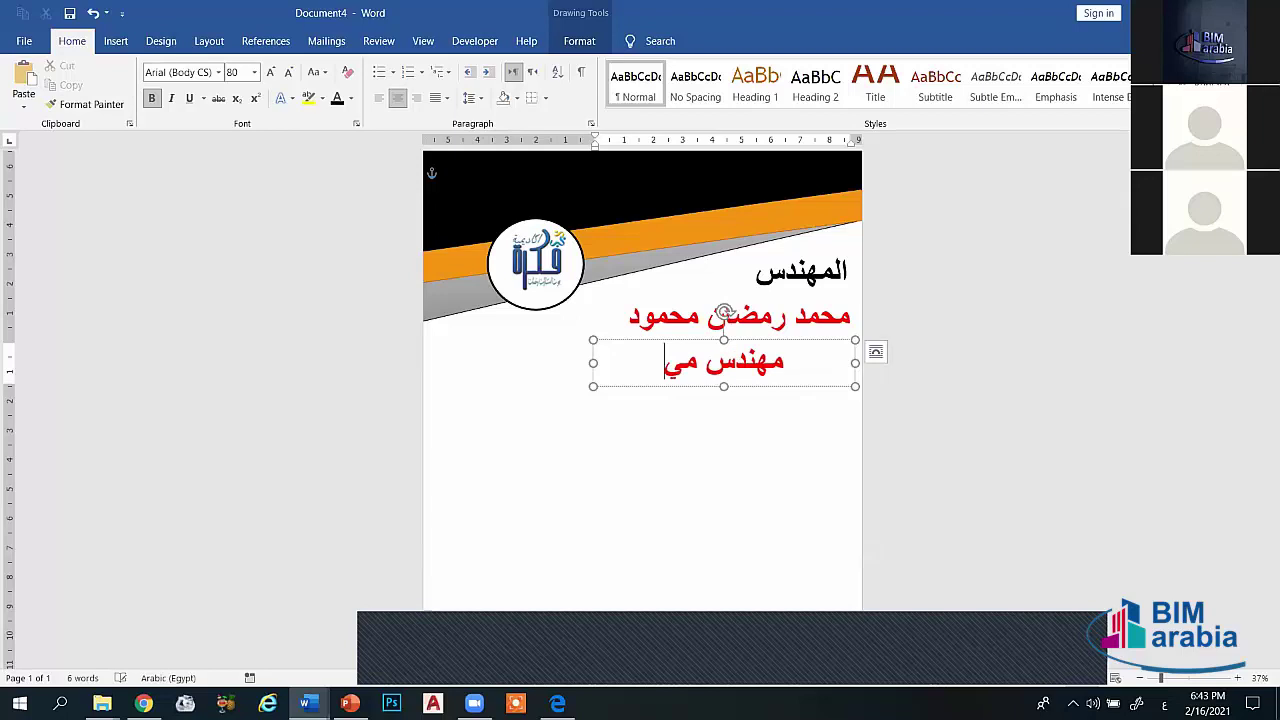
{"action": "type", "text": "كانيكا باو"}
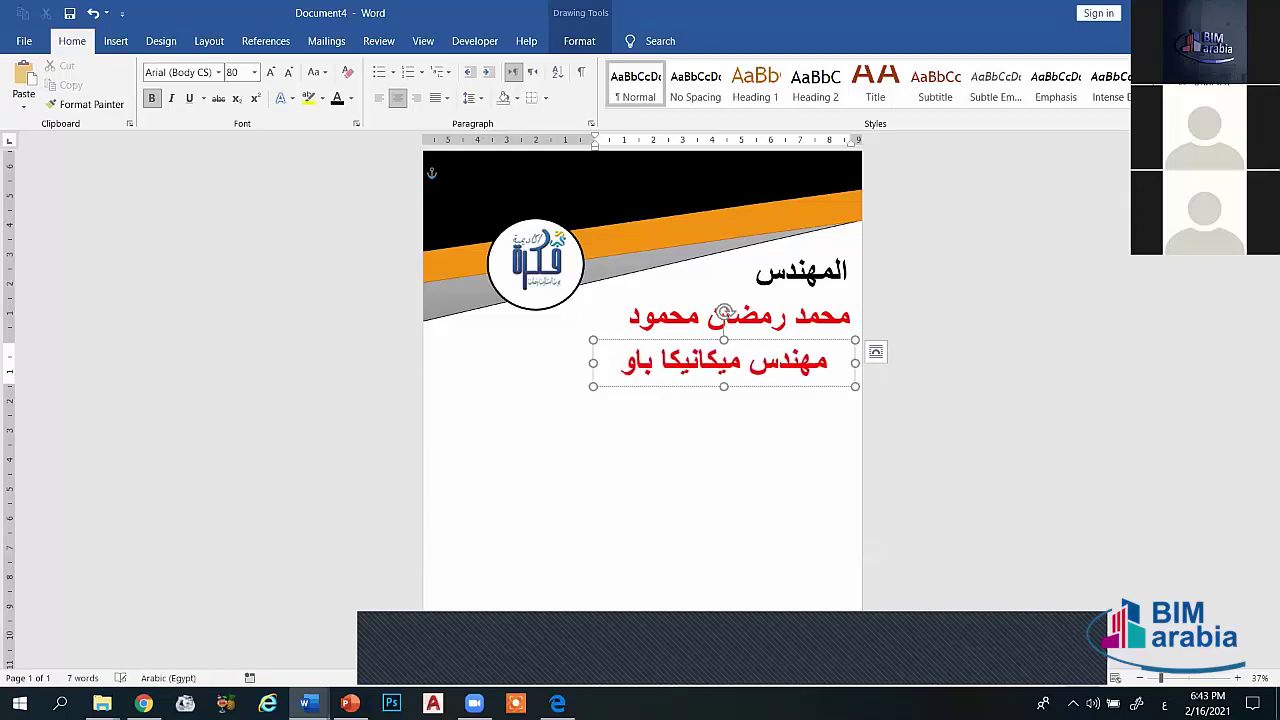
{"action": "type", "text": "ر ("}
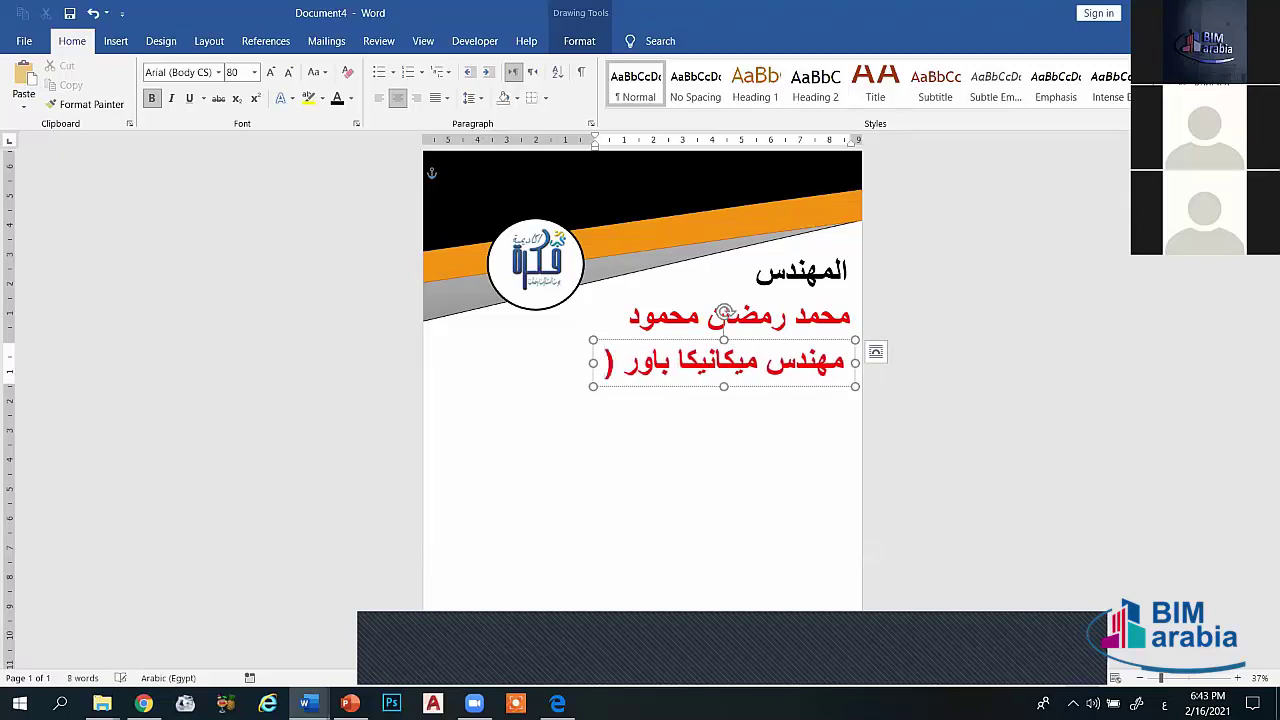
{"action": "key", "text": "BackSpace"}
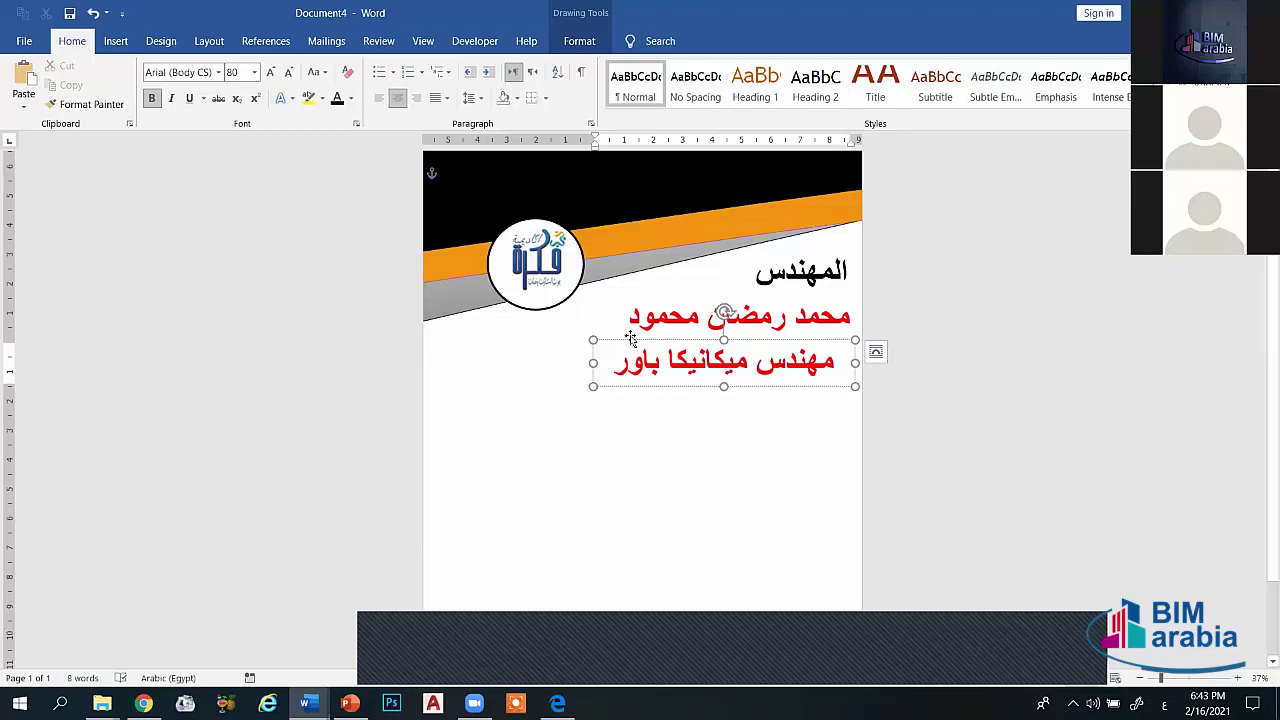
{"action": "left_click_drag", "start_coordinate": [596, 362], "coordinate": [448, 363]}
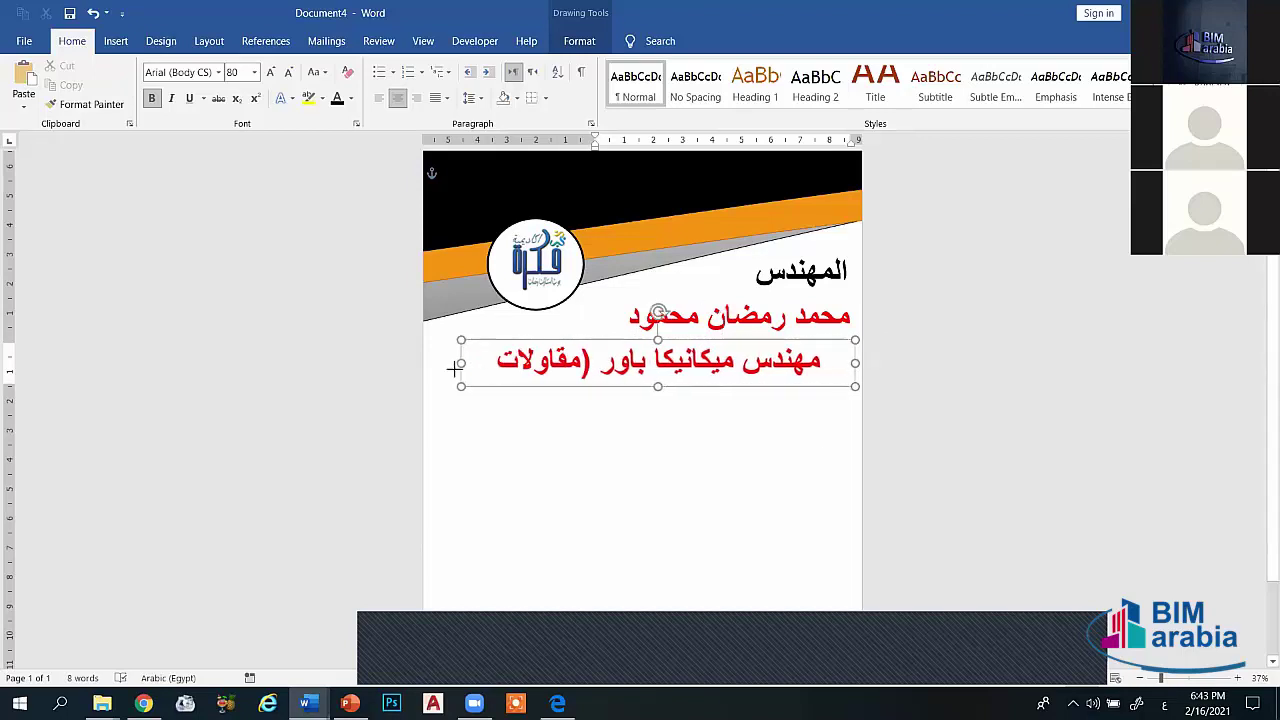
{"action": "left_click", "coordinate": [493, 359]}
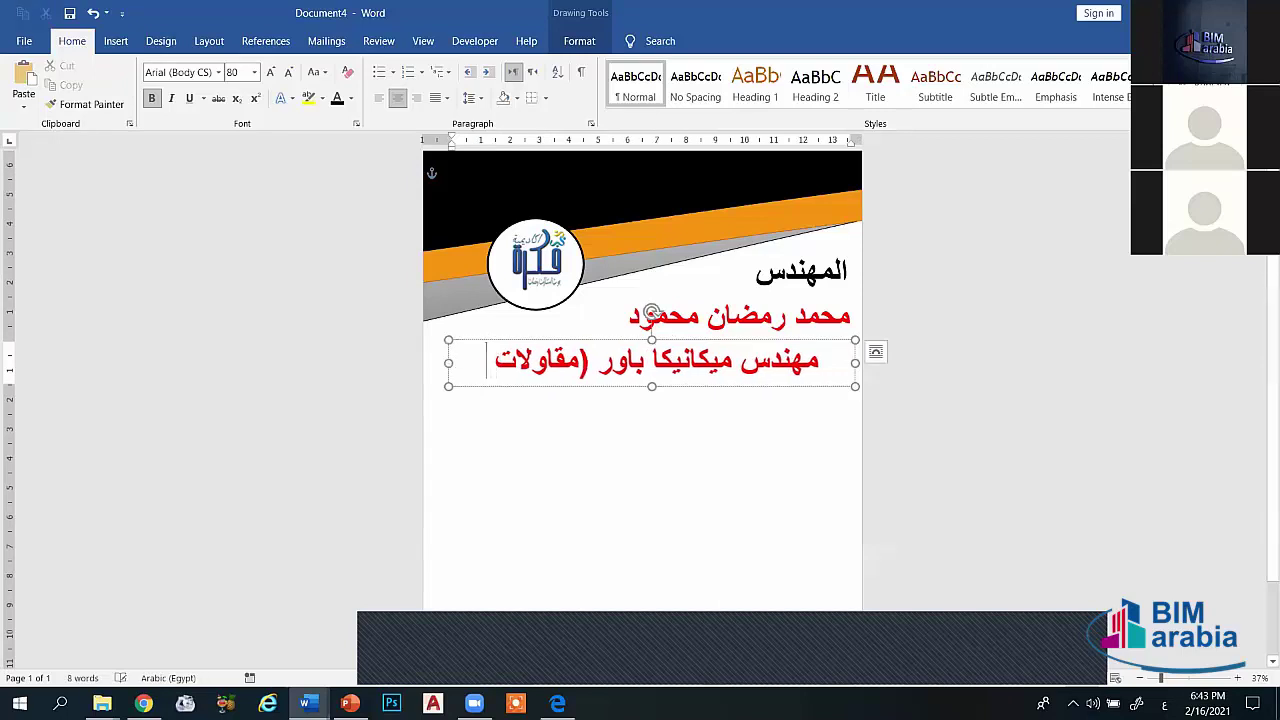
{"action": "type", "text": "ميكانيكية"}
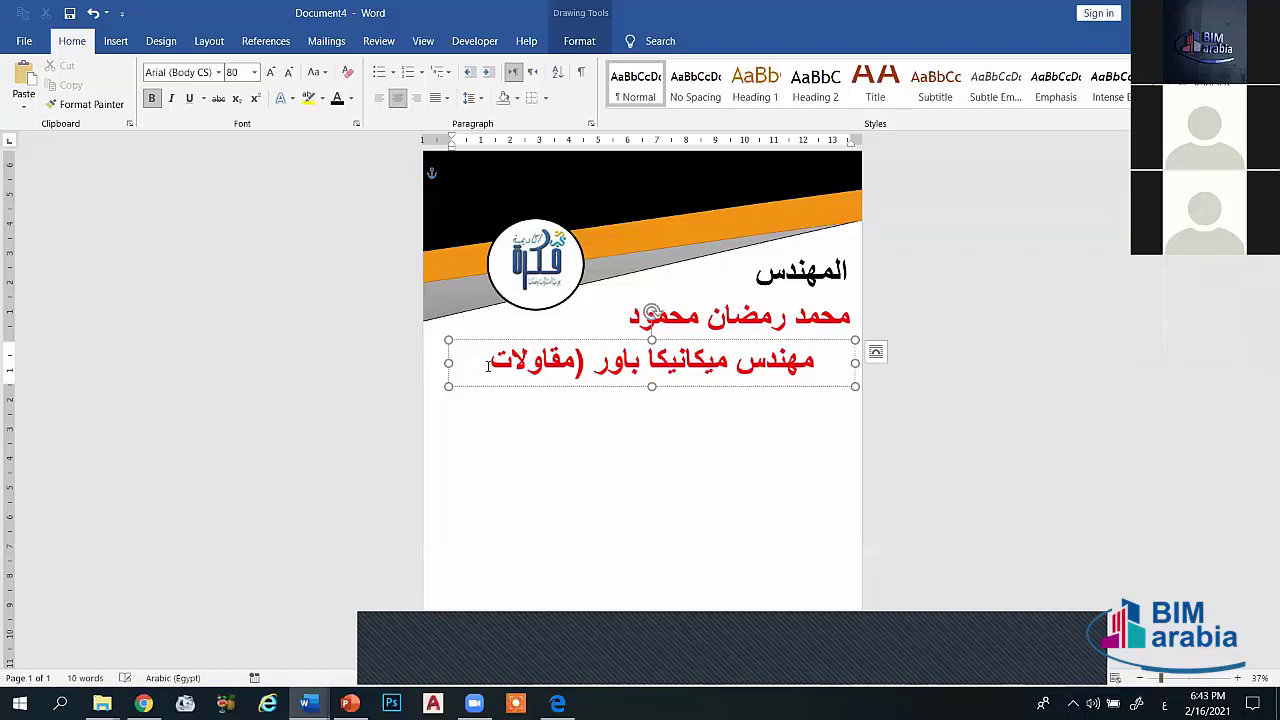
Step: Set the third line to size 72 and black, tighten its box, and add the closing parenthesis
{"action": "triple_click", "coordinate": [614, 360]}
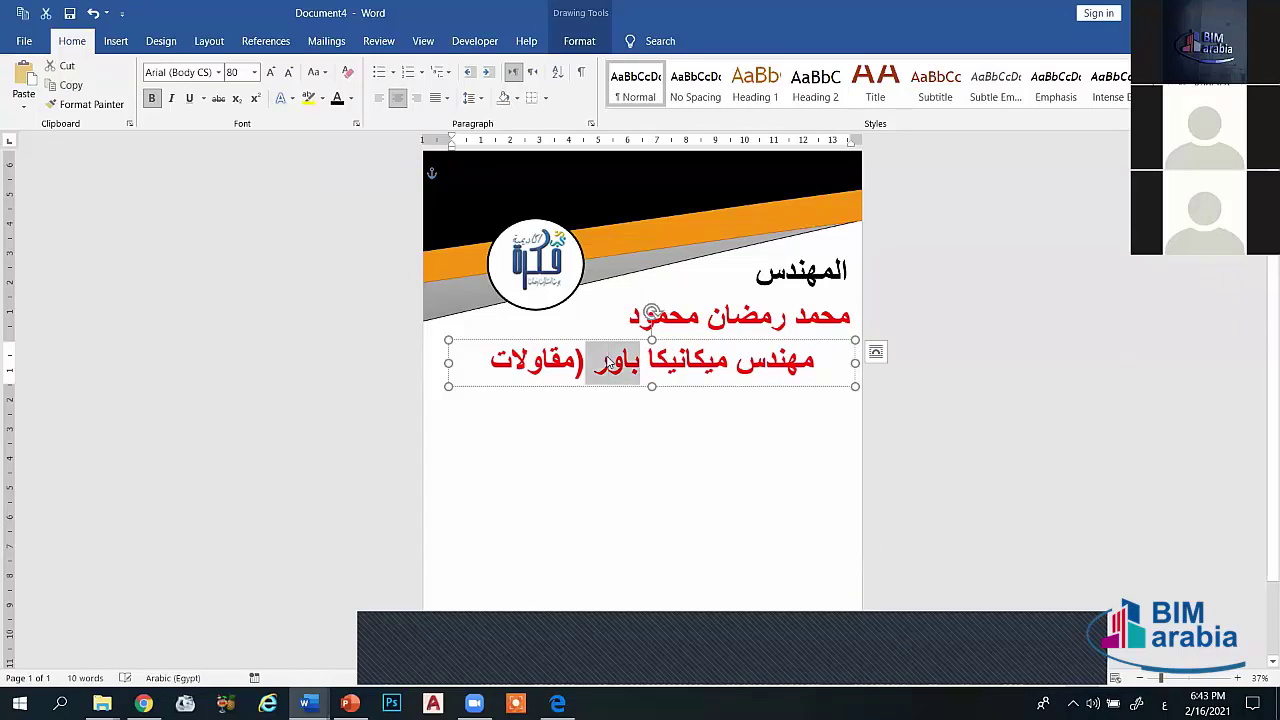
{"action": "left_click", "coordinate": [289, 76]}
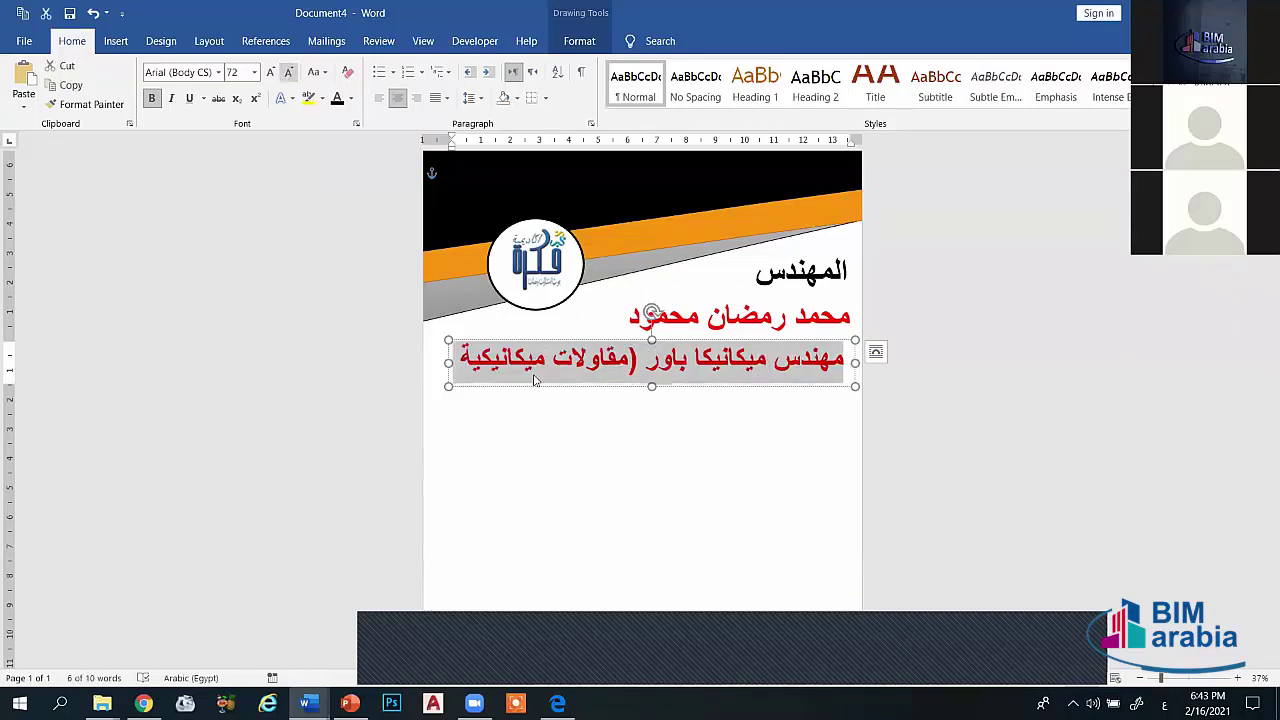
{"action": "left_click", "coordinate": [541, 388]}
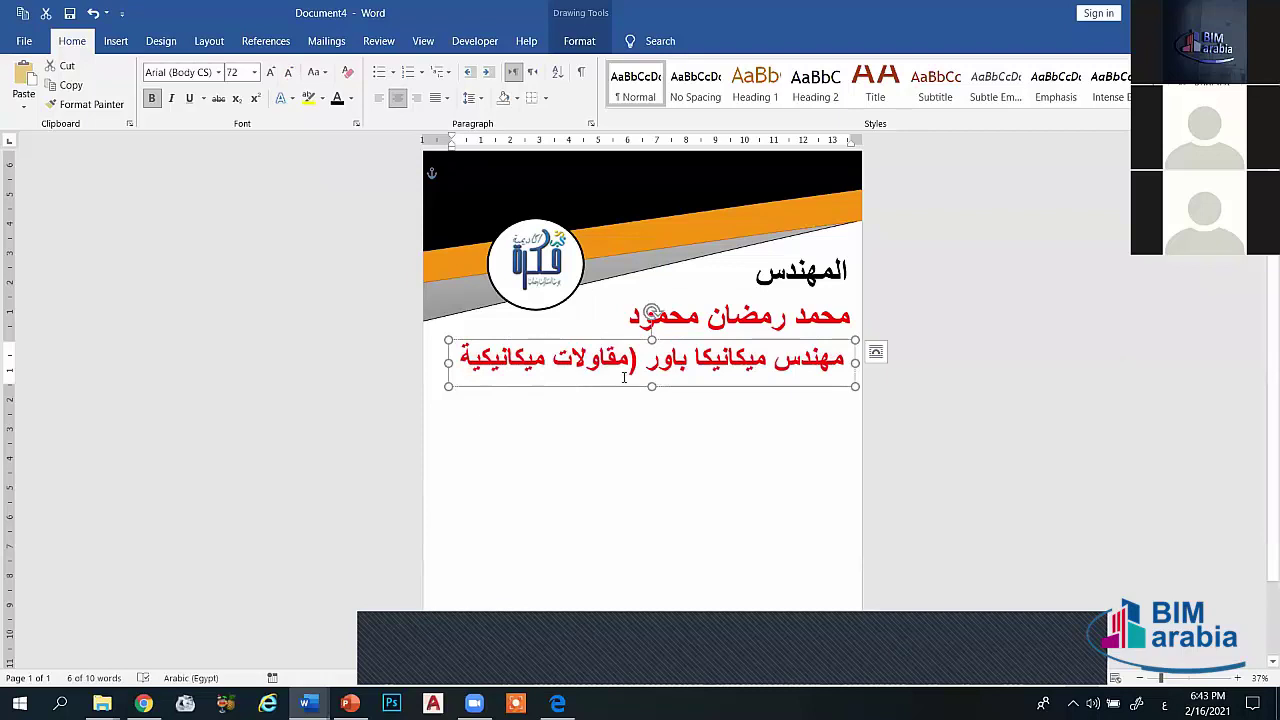
{"action": "mouse_move", "coordinate": [651, 386]}
{"action": "left_mouse_down"}
{"action": "mouse_move", "coordinate": [651, 371]}
{"action": "mouse_move", "coordinate": [701, 342]}
{"action": "left_mouse_up"}
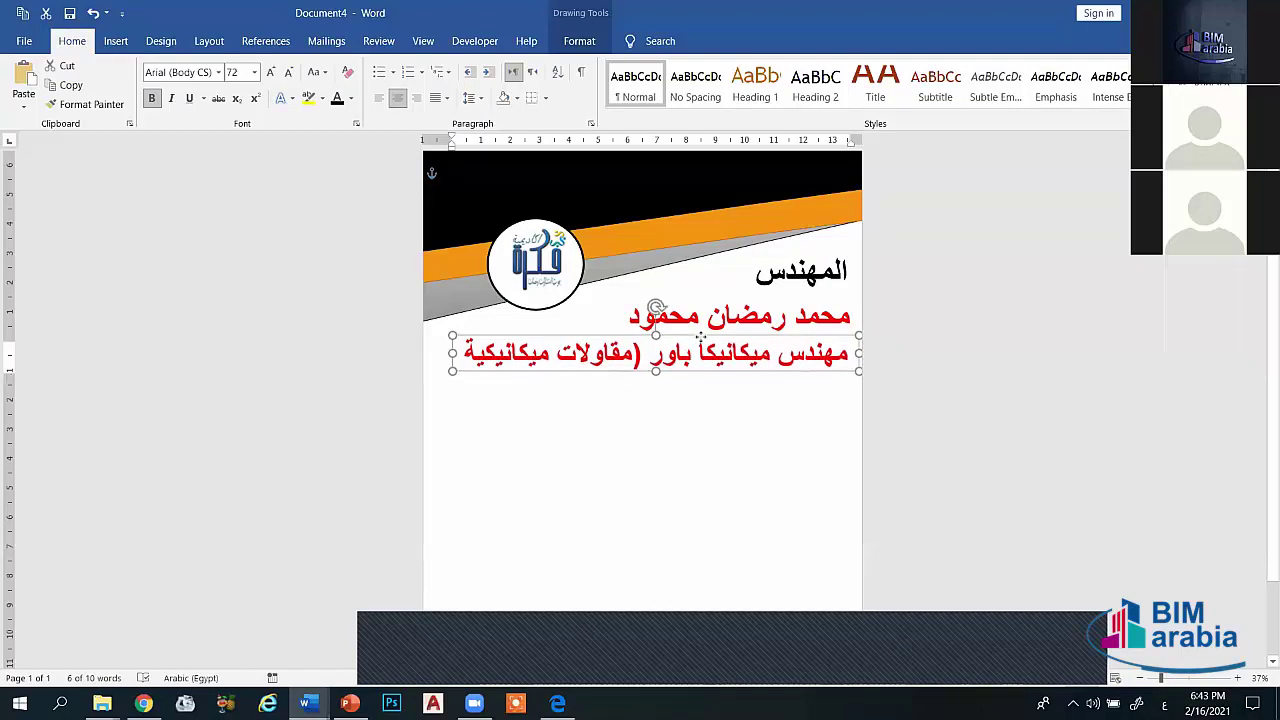
{"action": "left_click_drag", "start_coordinate": [460, 357], "coordinate": [848, 357]}
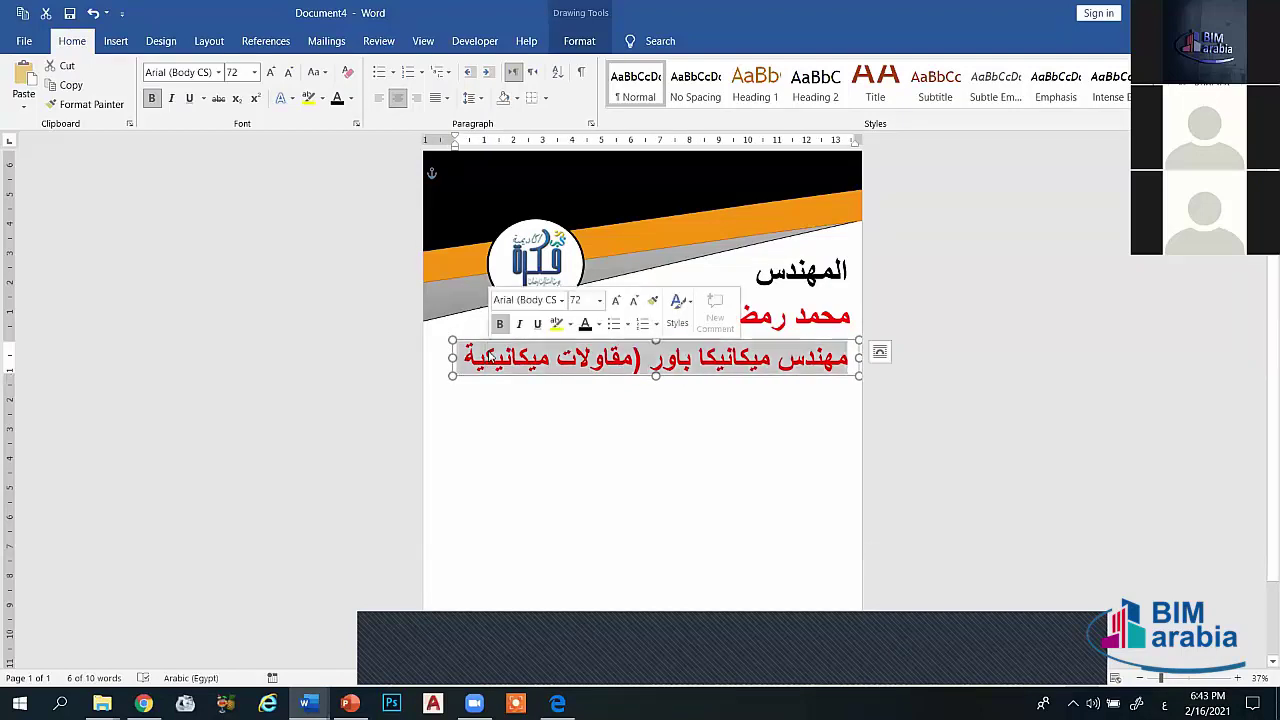
{"action": "left_click", "coordinate": [337, 98]}
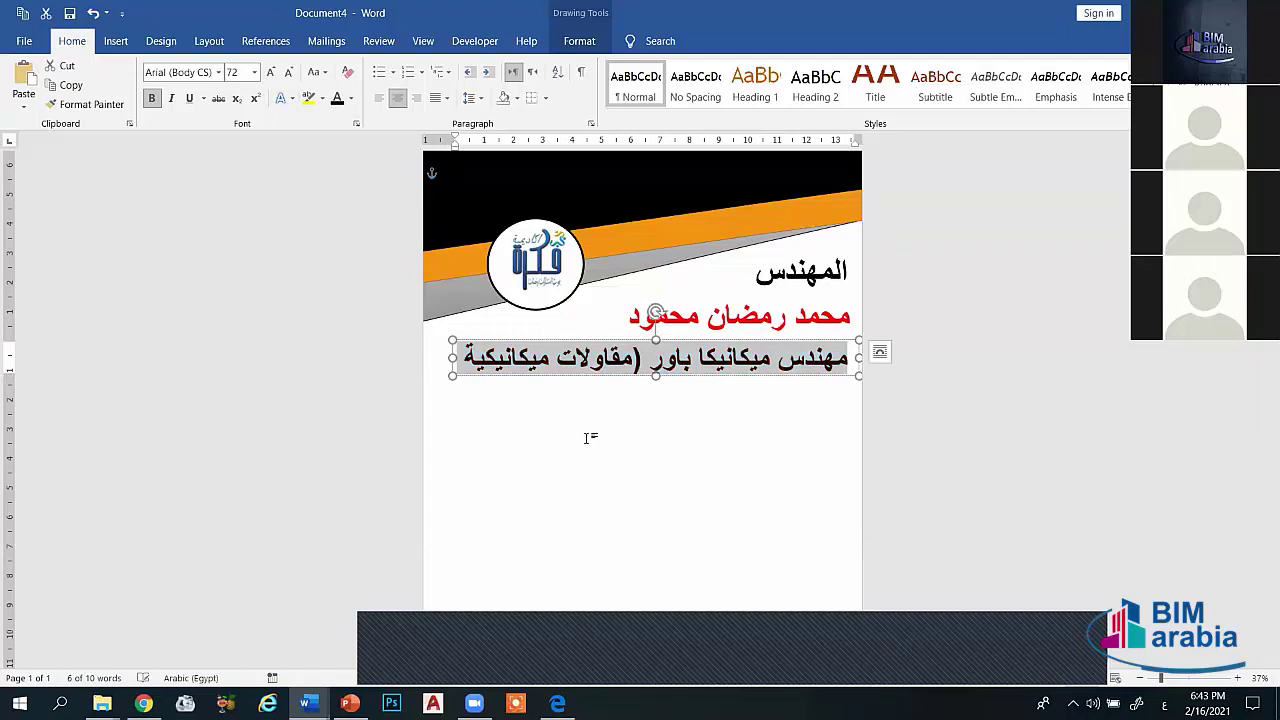
{"action": "left_click", "coordinate": [590, 437]}
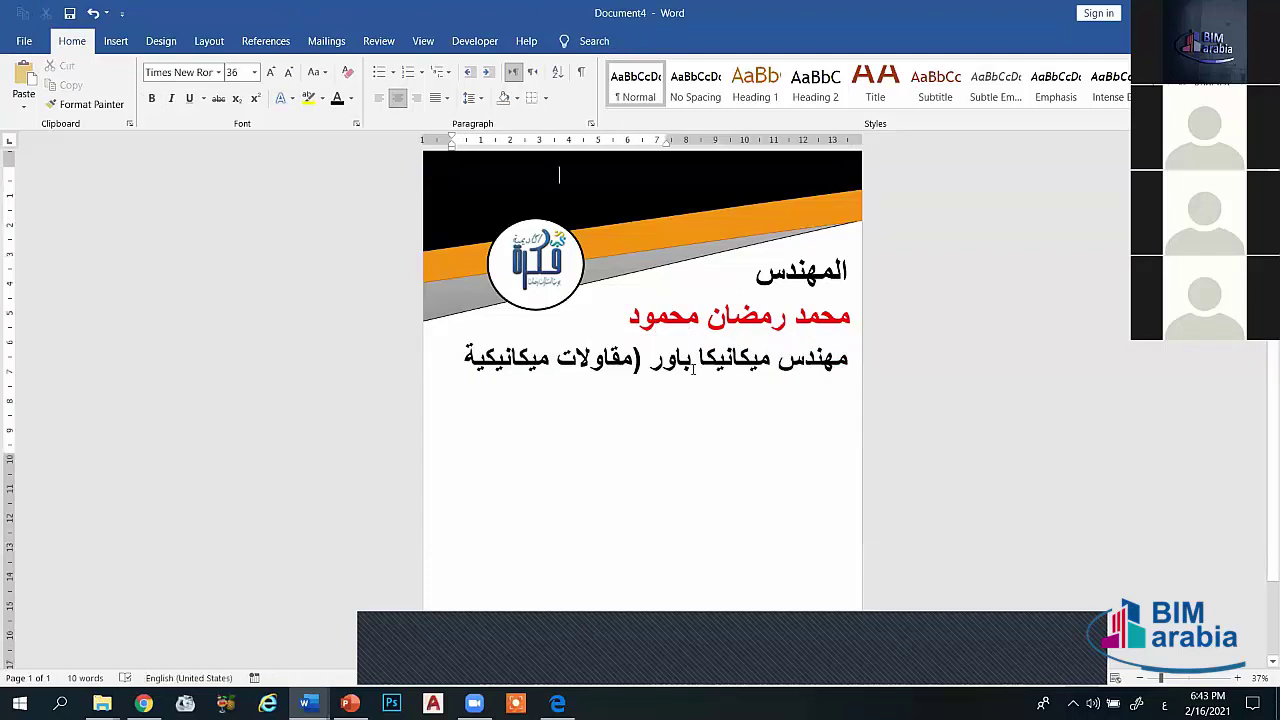
{"action": "left_click", "coordinate": [649, 353]}
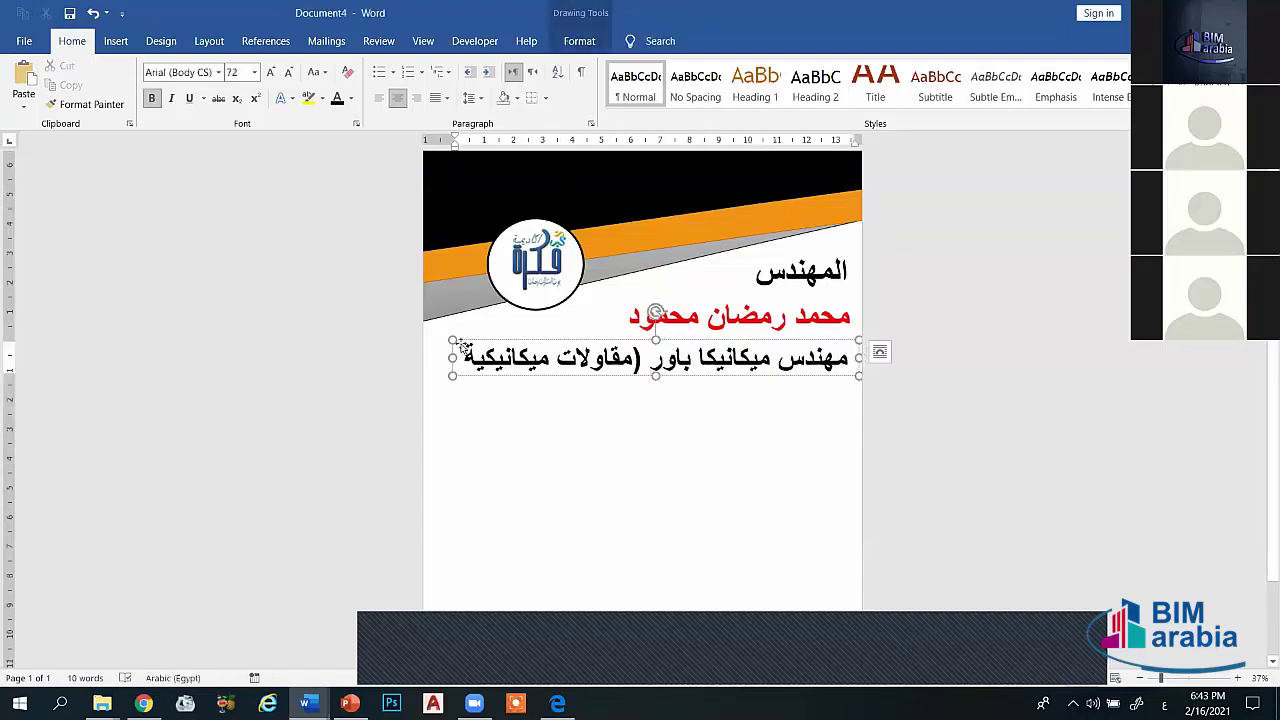
{"action": "type", "text": ")"}
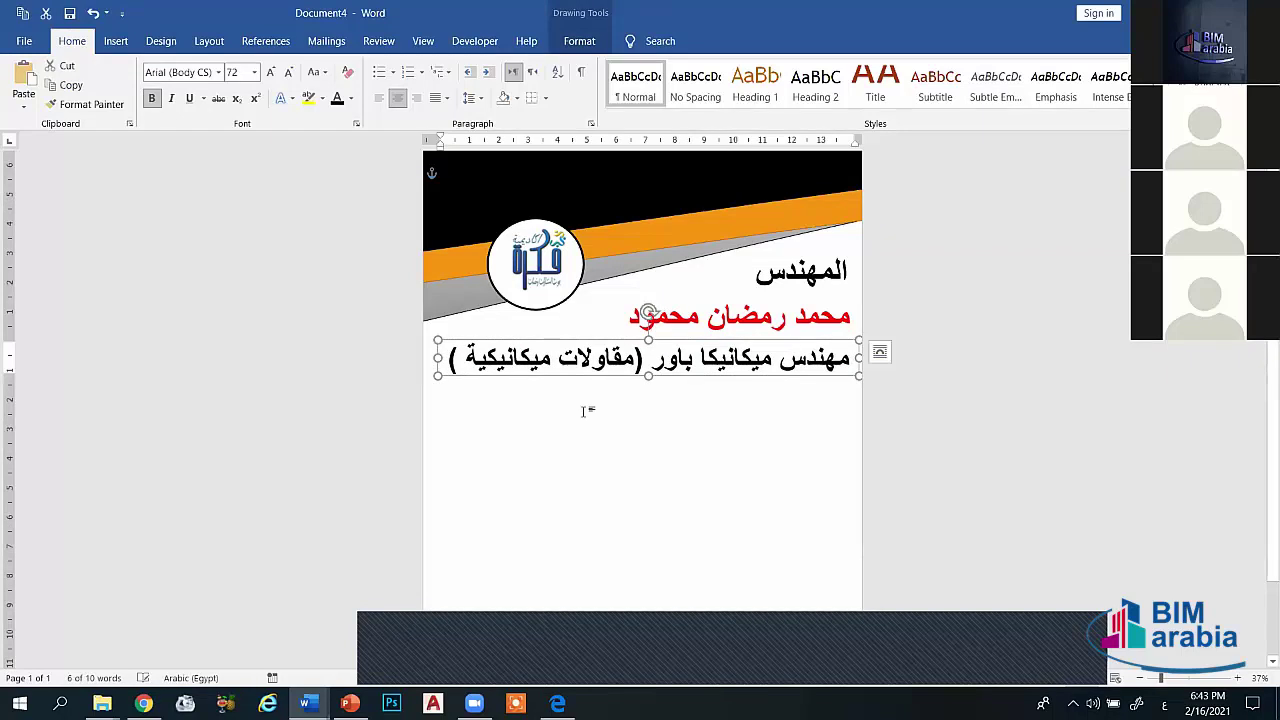
{"action": "left_click", "coordinate": [585, 412]}
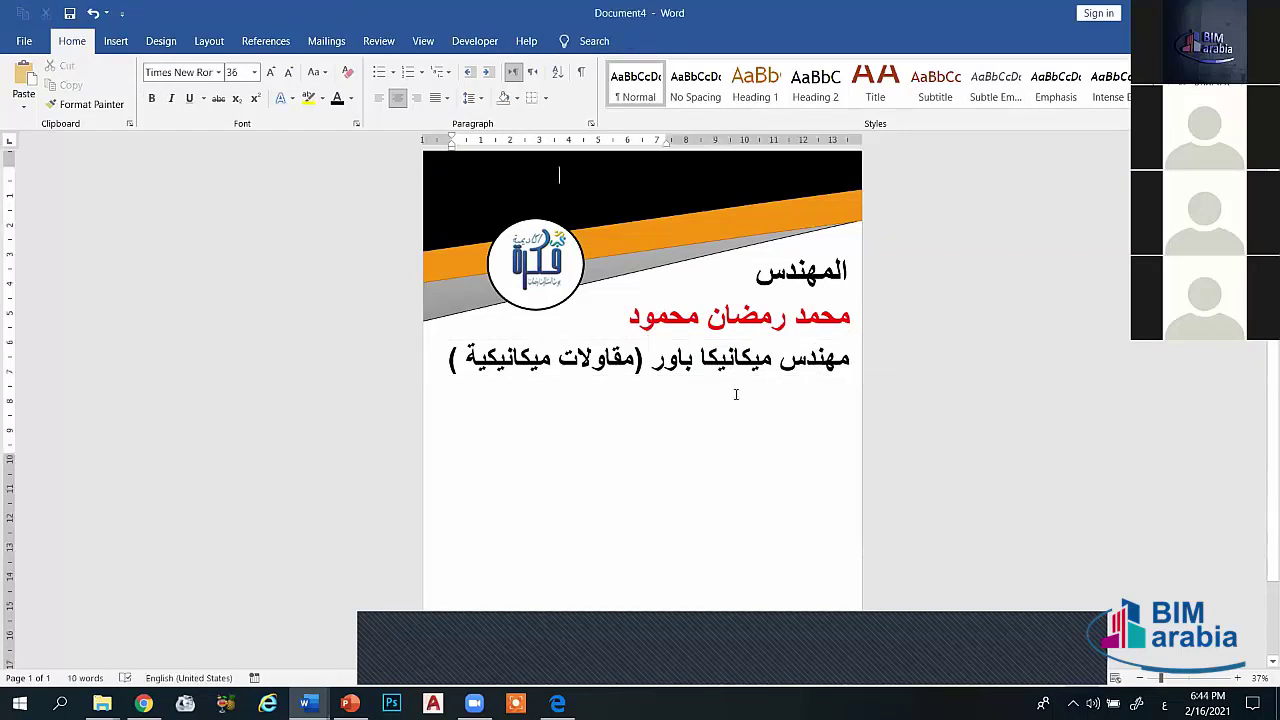
Step: Keep المهندس at size 48 and shift its box slightly right and up
{"action": "left_click", "coordinate": [826, 267]}
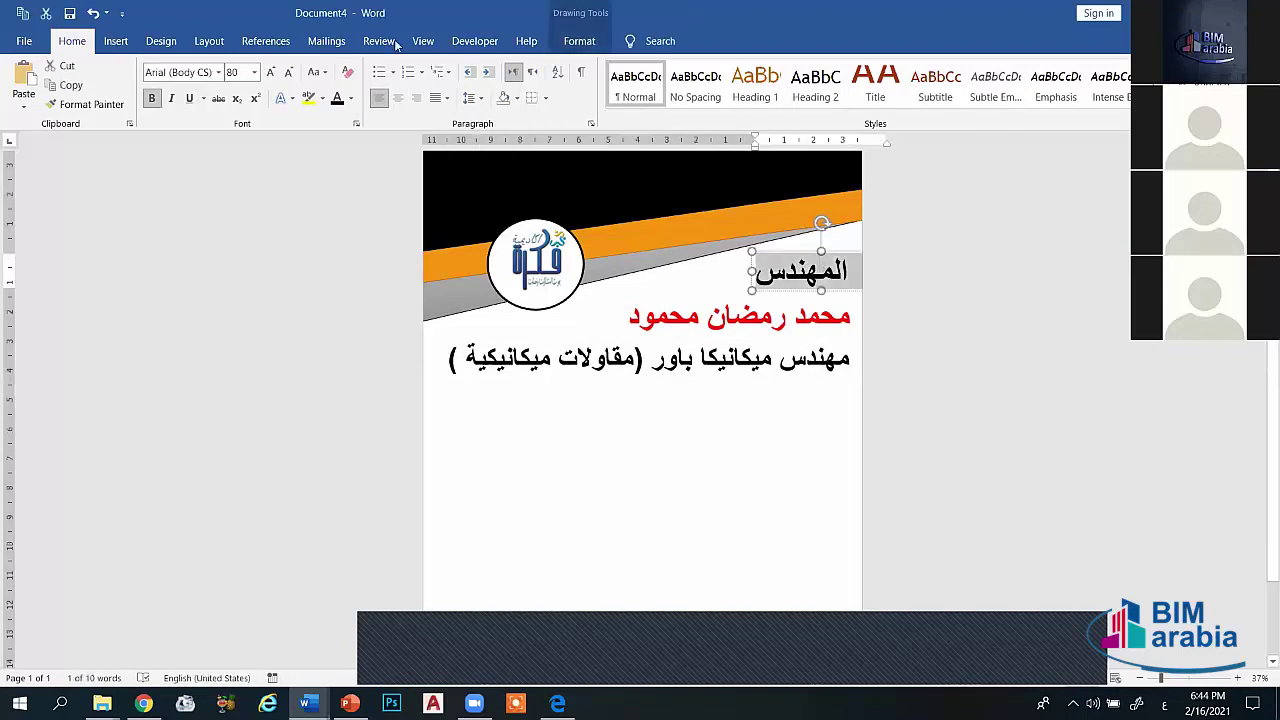
{"action": "left_click", "coordinate": [289, 73]}
{"action": "left_click", "coordinate": [289, 73]}
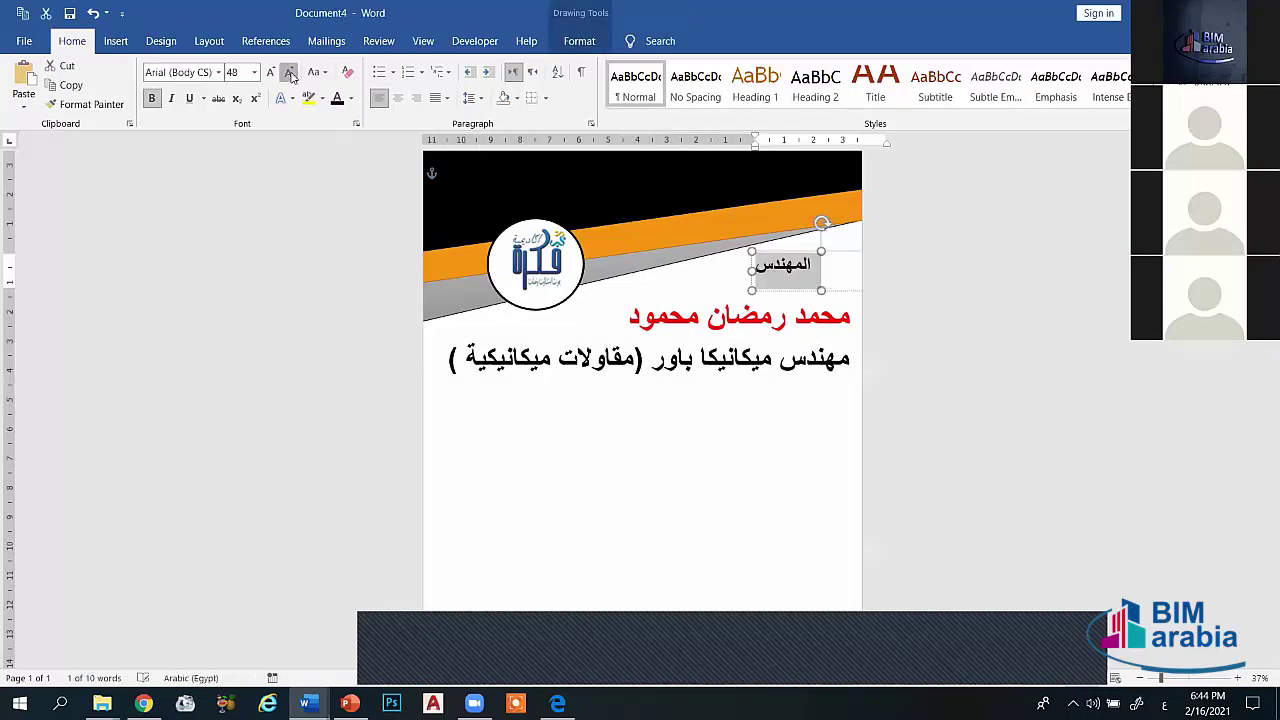
{"action": "left_click", "coordinate": [289, 73]}
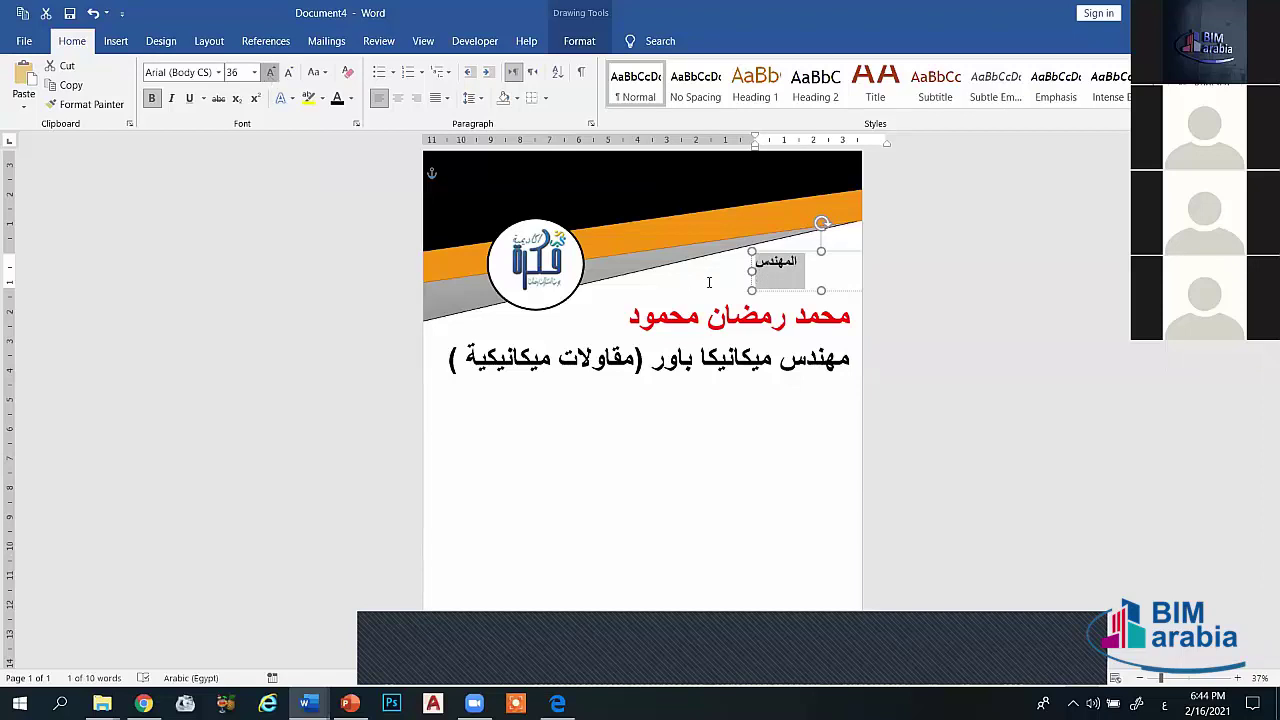
{"action": "key", "text": "ctrl+z"}
{"action": "left_click", "coordinate": [795, 290]}
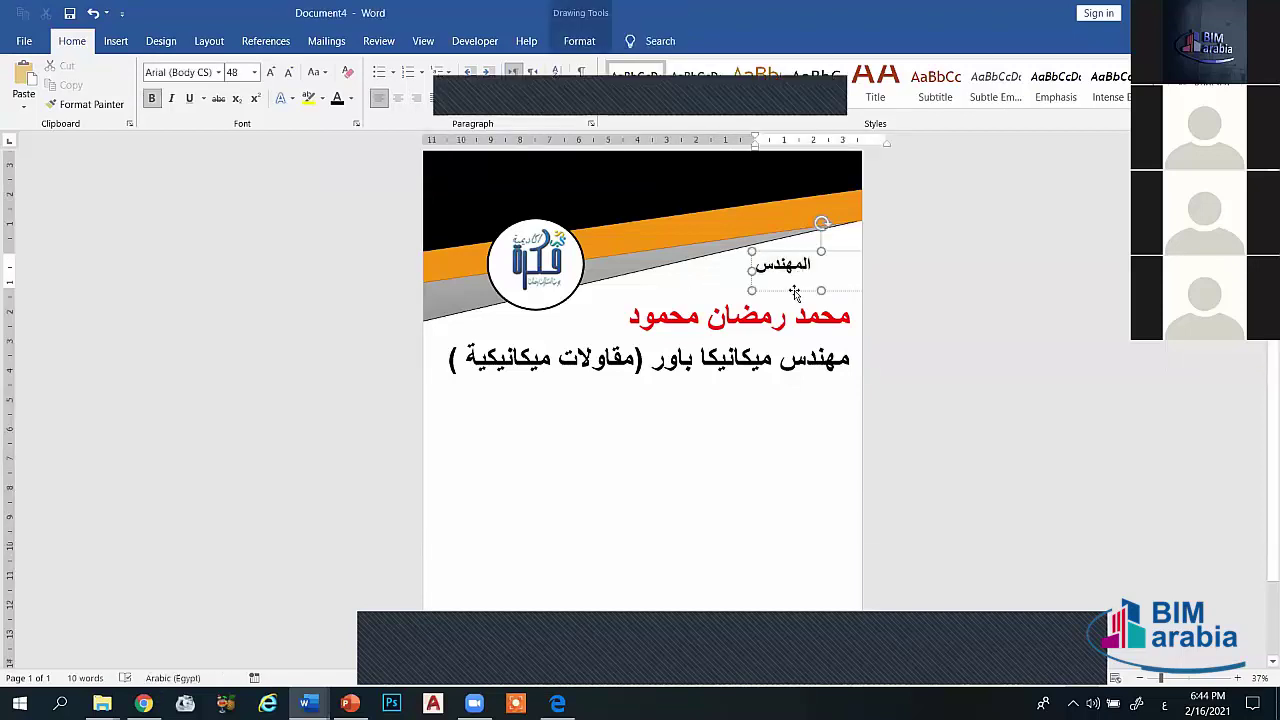
{"action": "left_click_drag", "start_coordinate": [795, 292], "coordinate": [822, 289]}
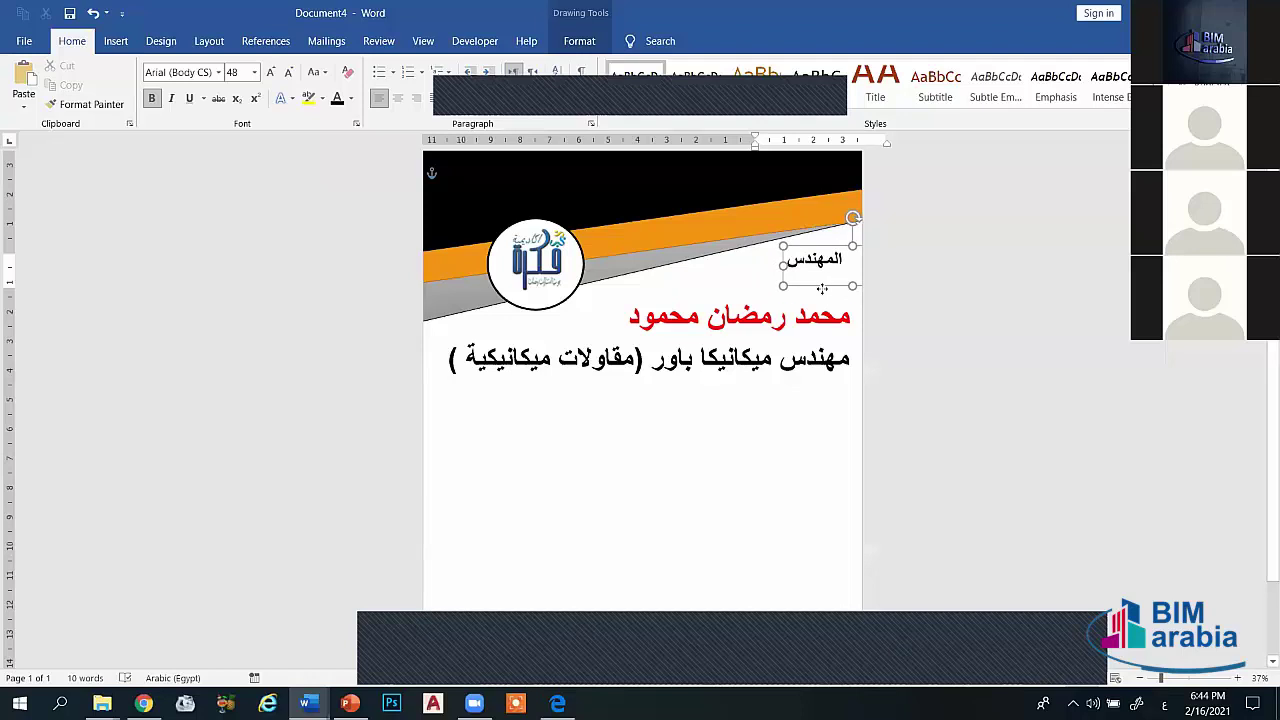
Step: Shrink the red name to size 48 and move it right, directly under المهندس
{"action": "left_click", "coordinate": [797, 317]}
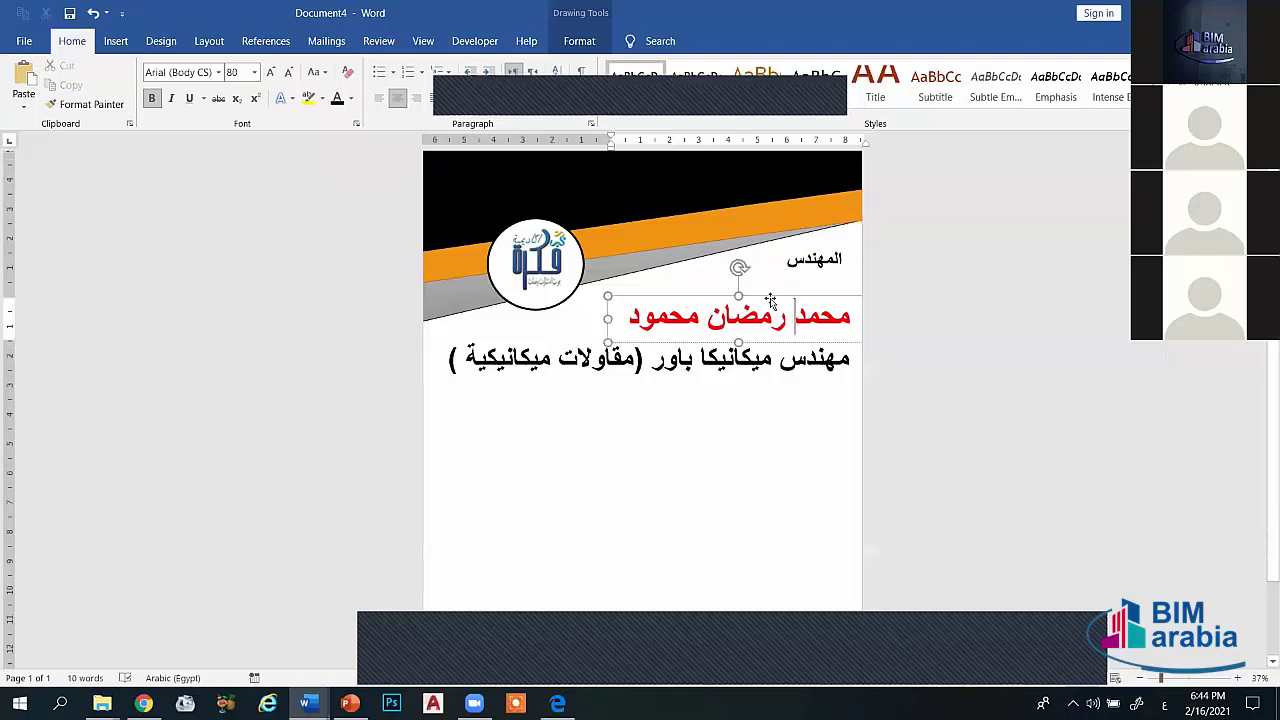
{"action": "left_click_drag", "start_coordinate": [770, 300], "coordinate": [780, 287]}
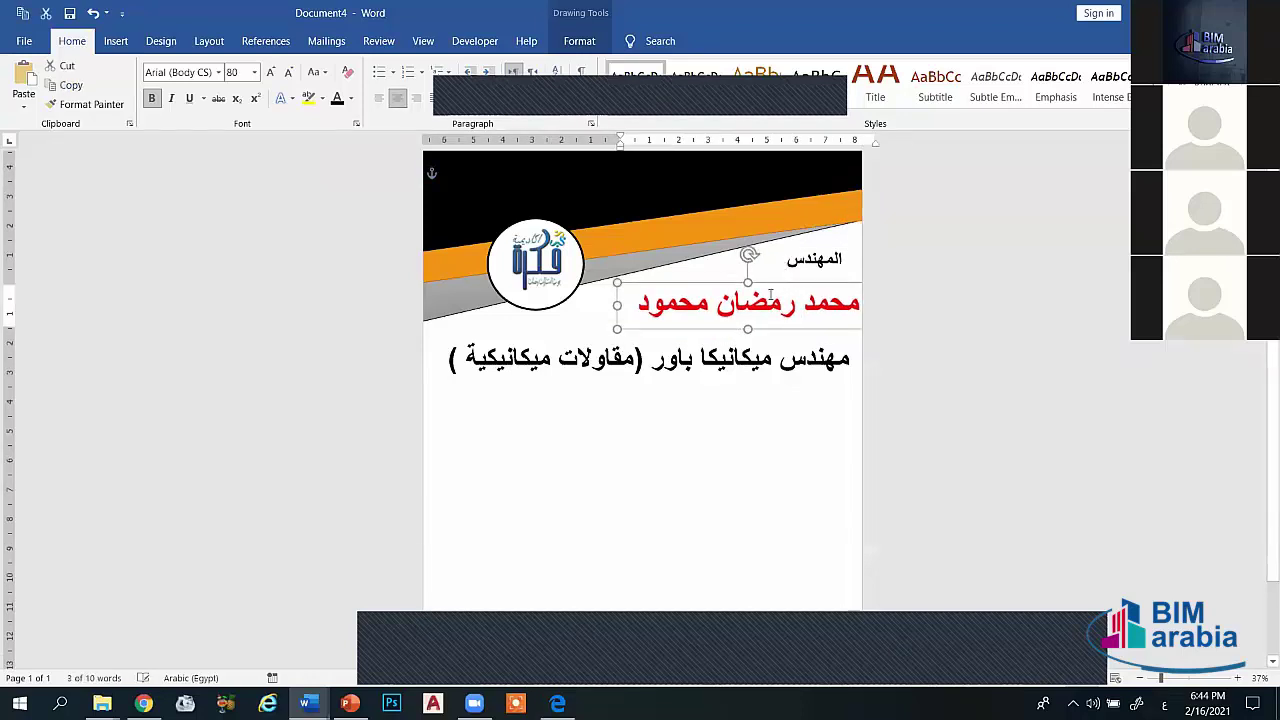
{"action": "left_click_drag", "start_coordinate": [858, 302], "coordinate": [638, 304]}
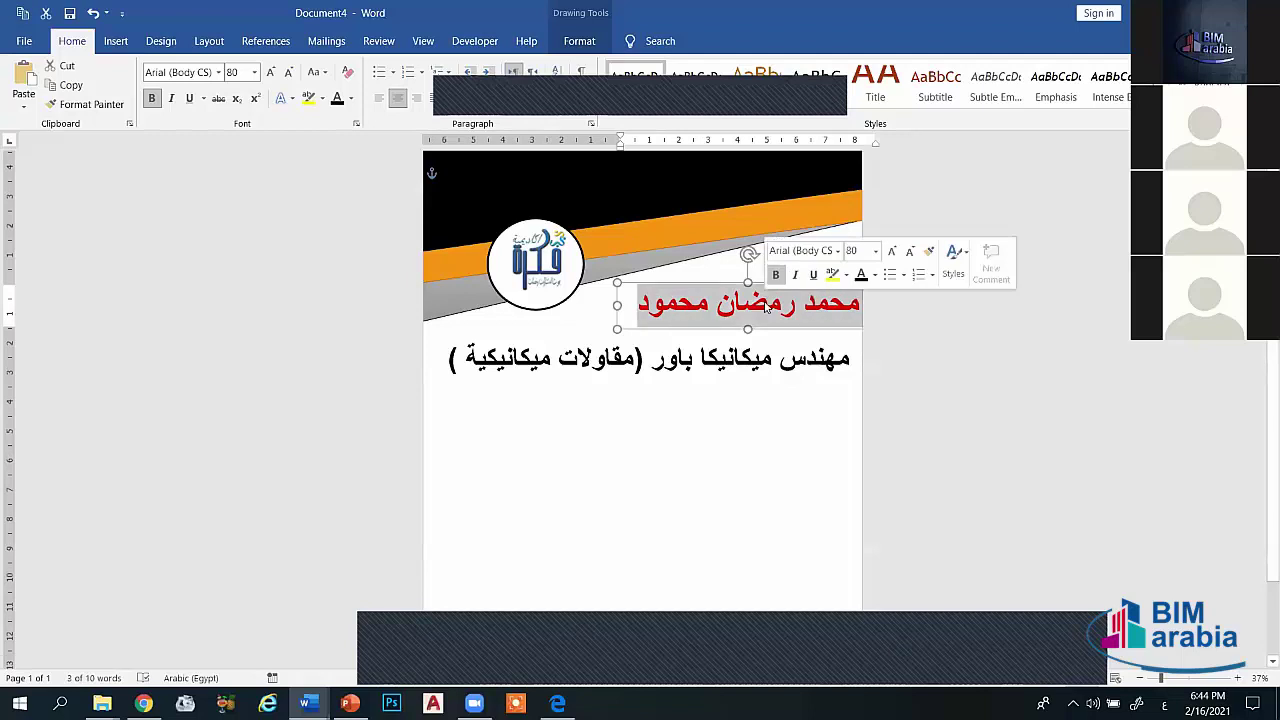
{"action": "left_click", "coordinate": [290, 74]}
{"action": "left_click", "coordinate": [290, 74]}
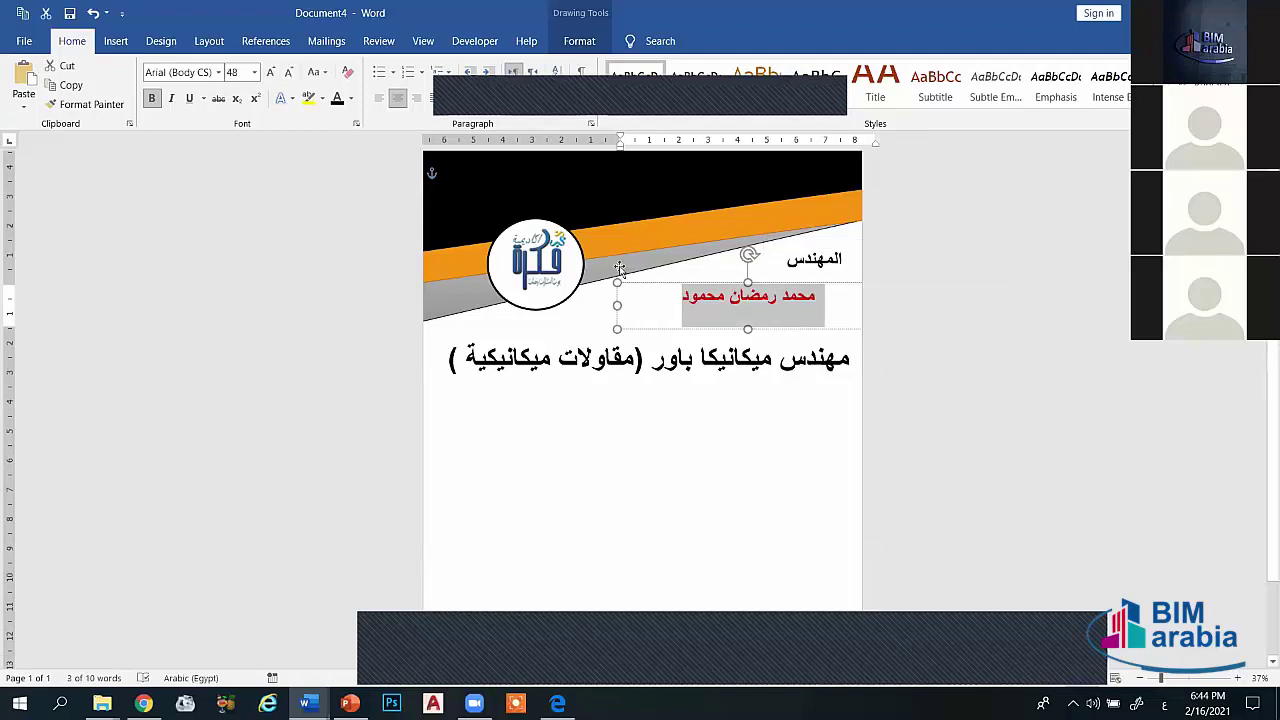
{"action": "left_click", "coordinate": [725, 300]}
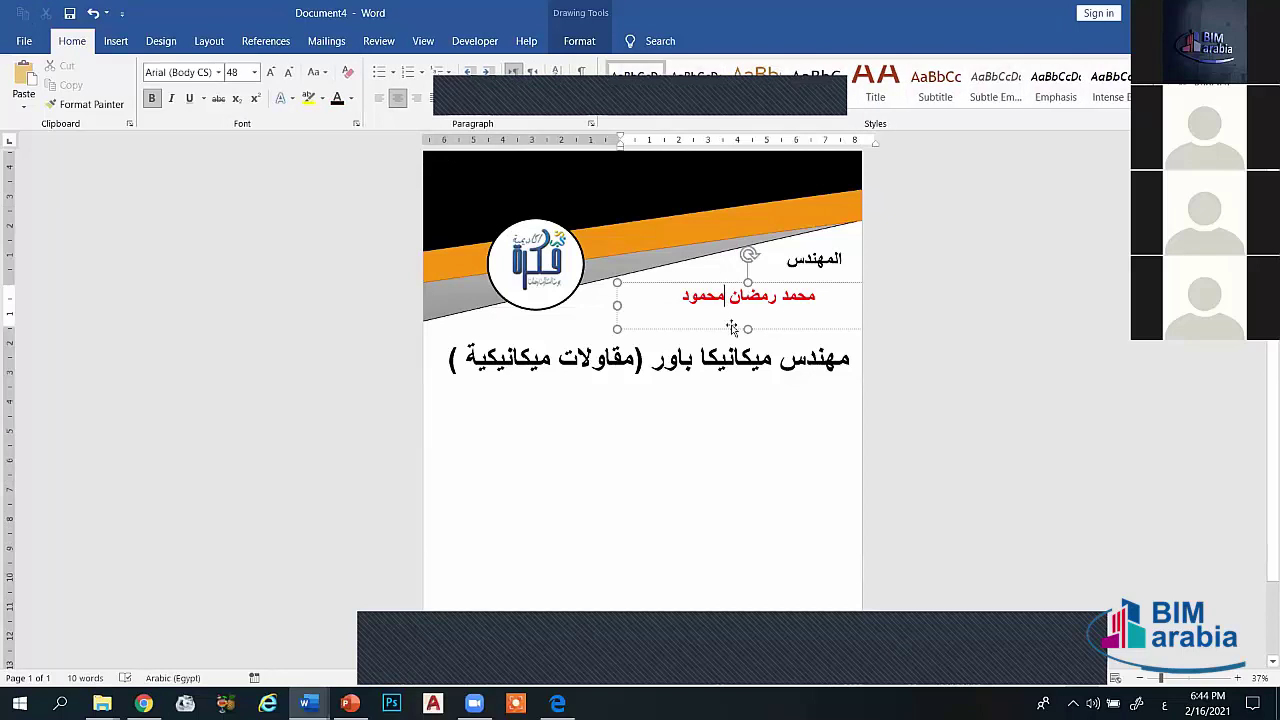
{"action": "left_click_drag", "start_coordinate": [735, 329], "coordinate": [771, 325]}
Step: Select the whole subtitle line and shrink it to 36 pt
{"action": "left_click", "coordinate": [752, 357]}
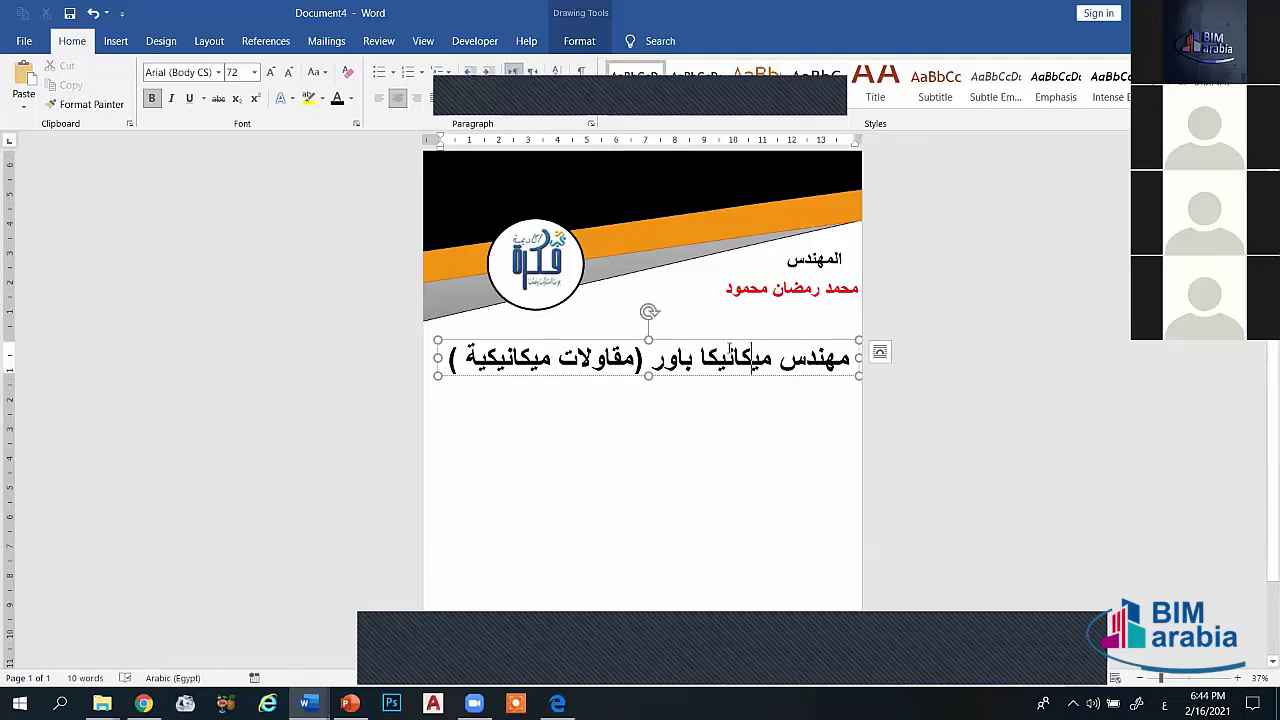
{"action": "triple_click", "coordinate": [725, 357]}
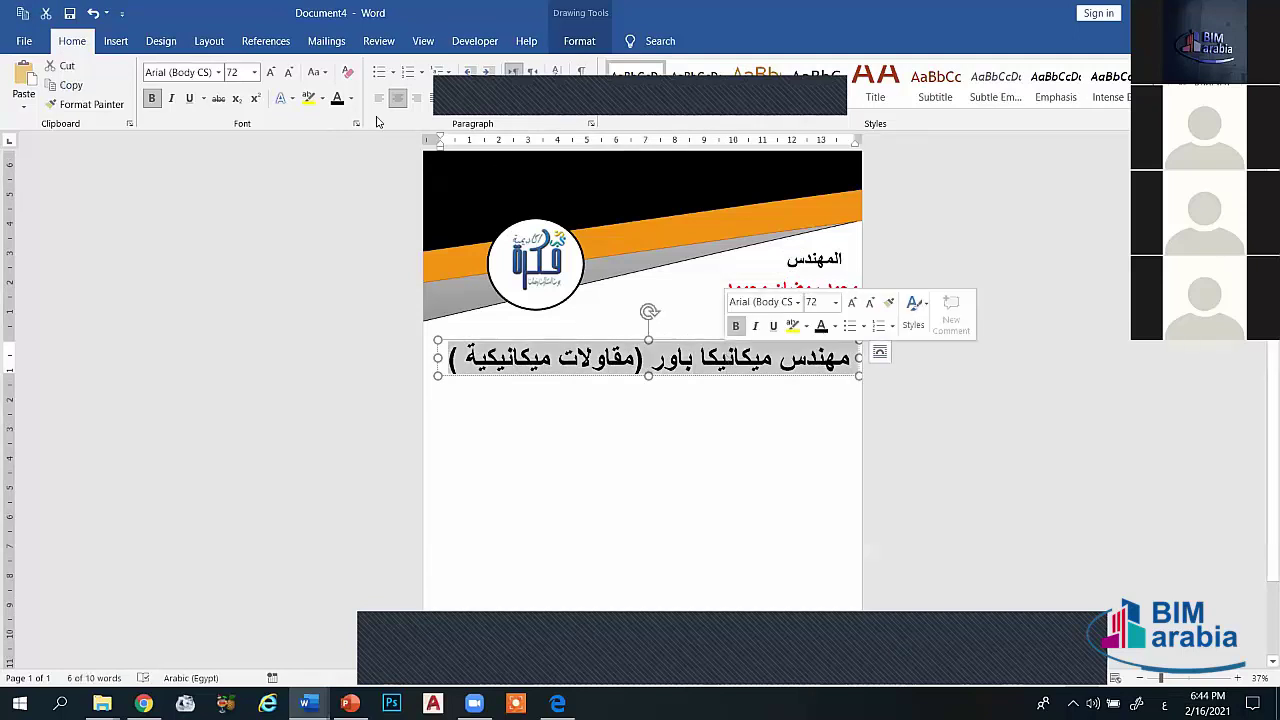
{"action": "left_click", "coordinate": [289, 73]}
{"action": "left_click", "coordinate": [289, 73]}
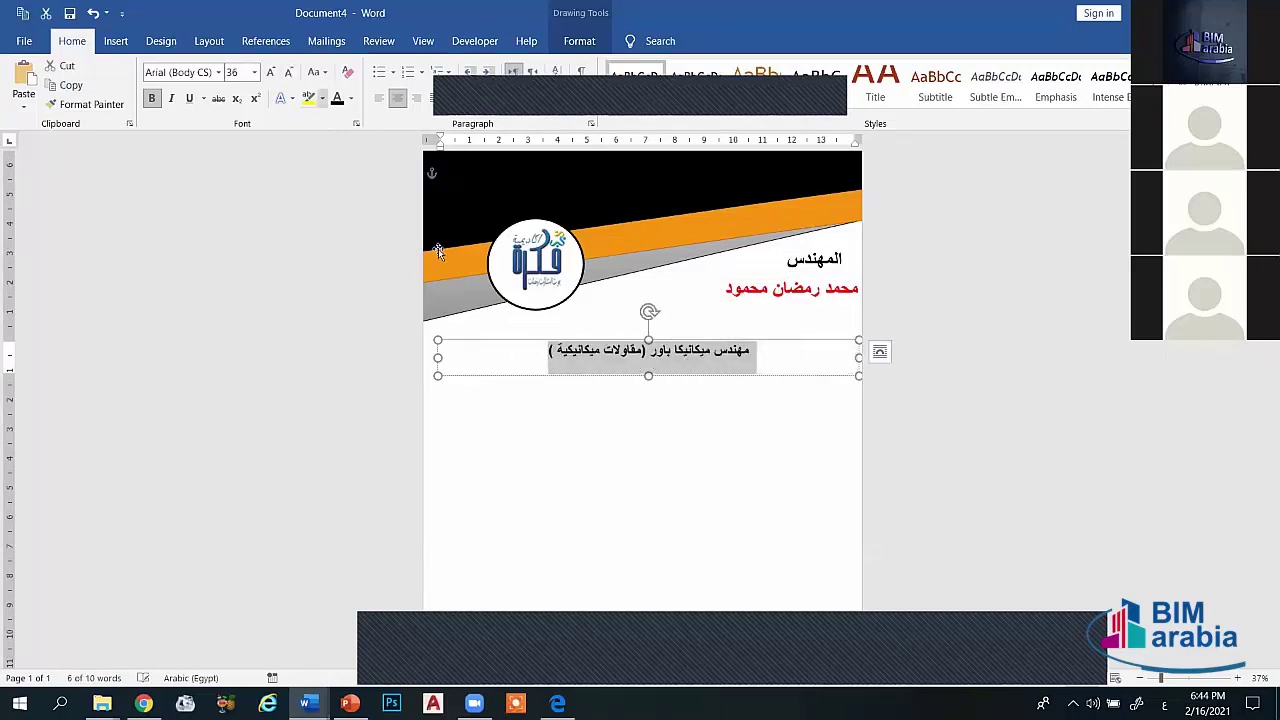
Step: Stretch مهندس, ميكانيكا, مقاولات and ميكانيكية with kashida, then move the subtitle under the red name
{"action": "left_click", "coordinate": [679, 350]}
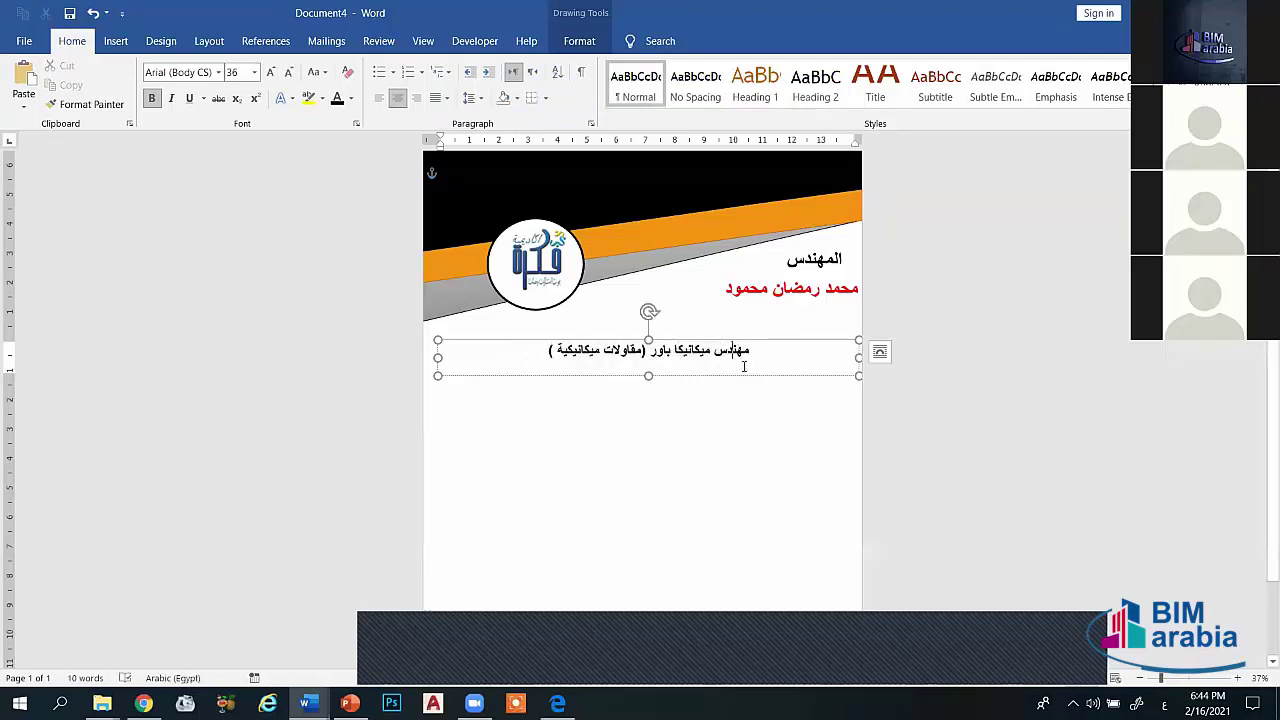
{"action": "type", "text": "ـــــ"}
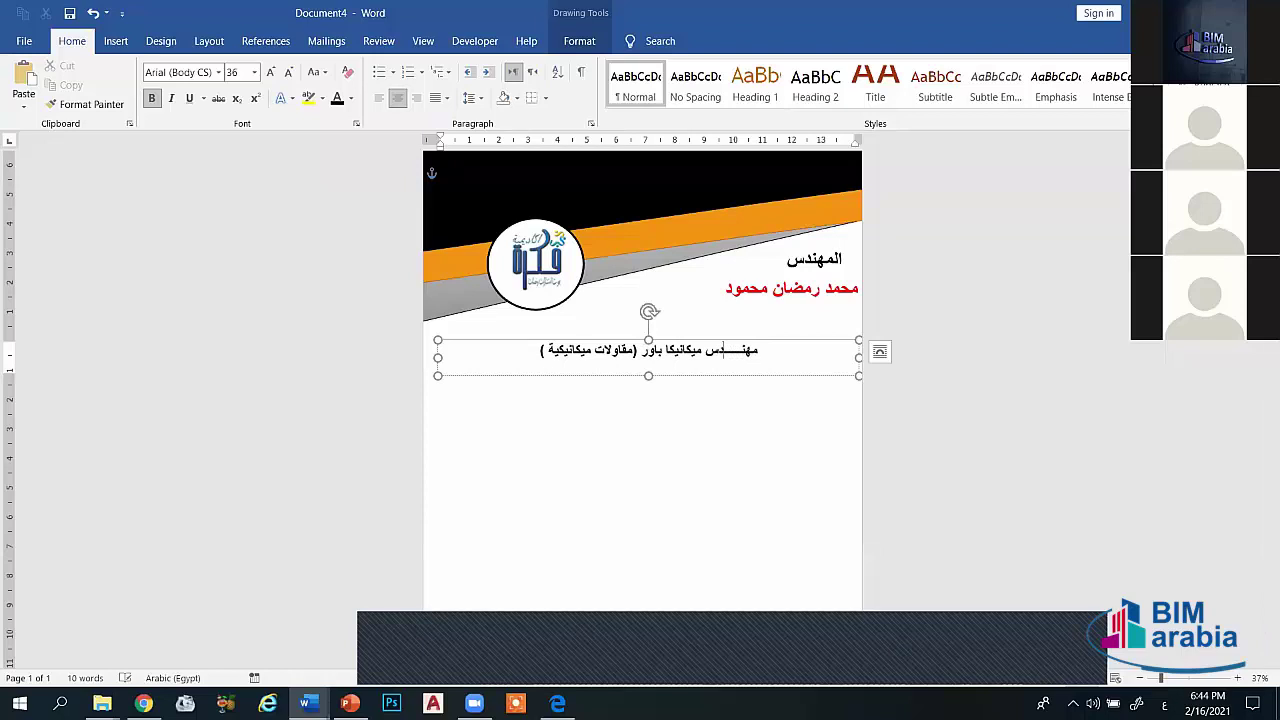
{"action": "type", "text": "ــ"}
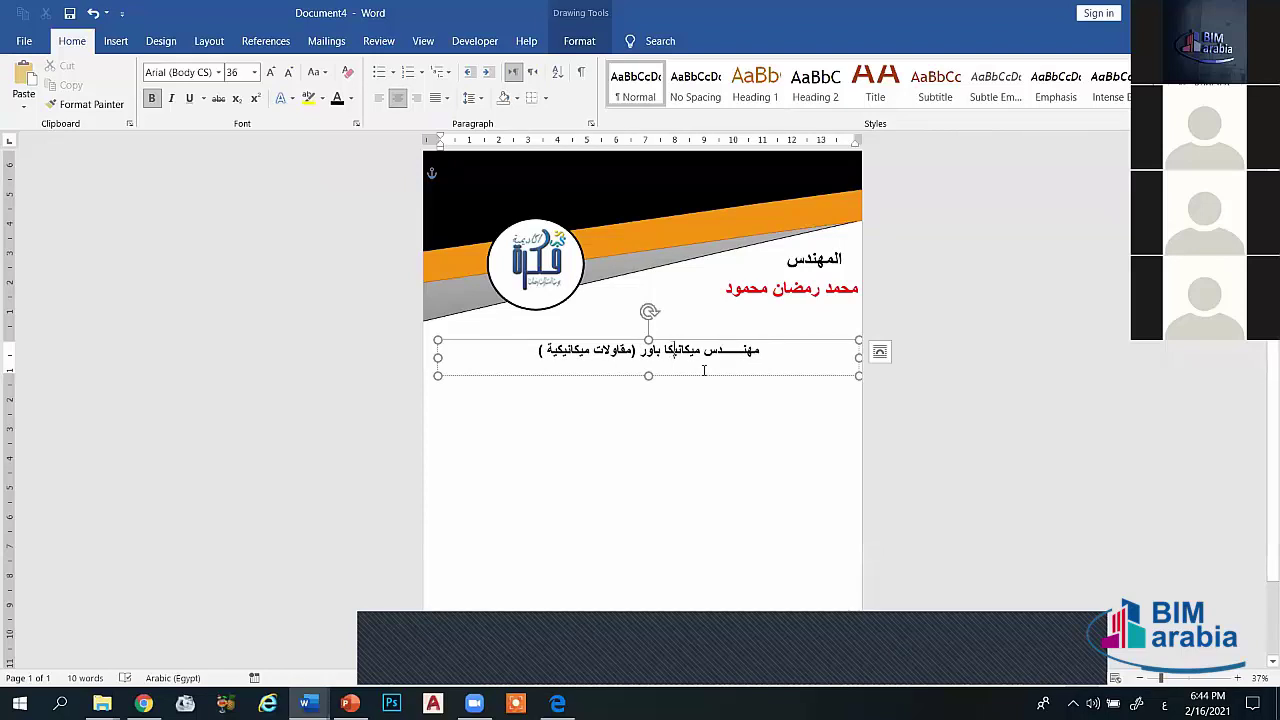
{"action": "left_click", "coordinate": [645, 350]}
{"action": "type", "text": "ـــــ"}
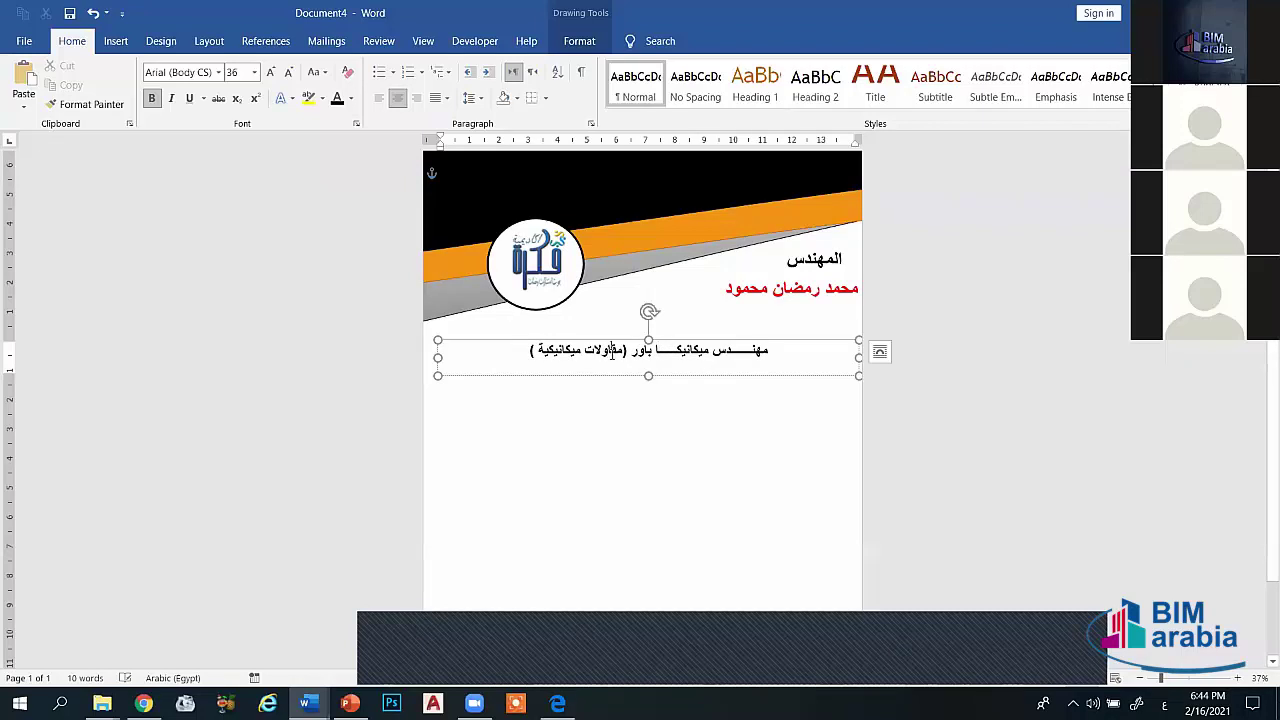
{"action": "left_click", "coordinate": [619, 352]}
{"action": "type", "text": "ـــ"}
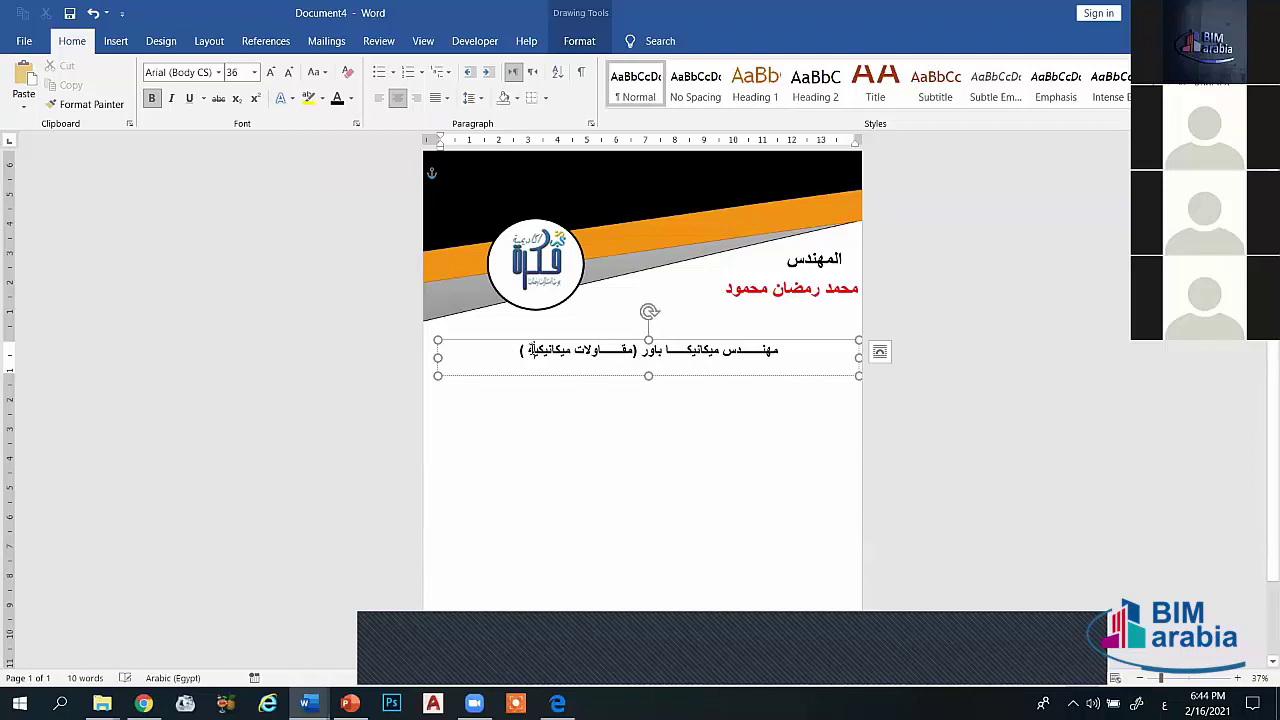
{"action": "left_click", "coordinate": [532, 349]}
{"action": "type", "text": "ـــ"}
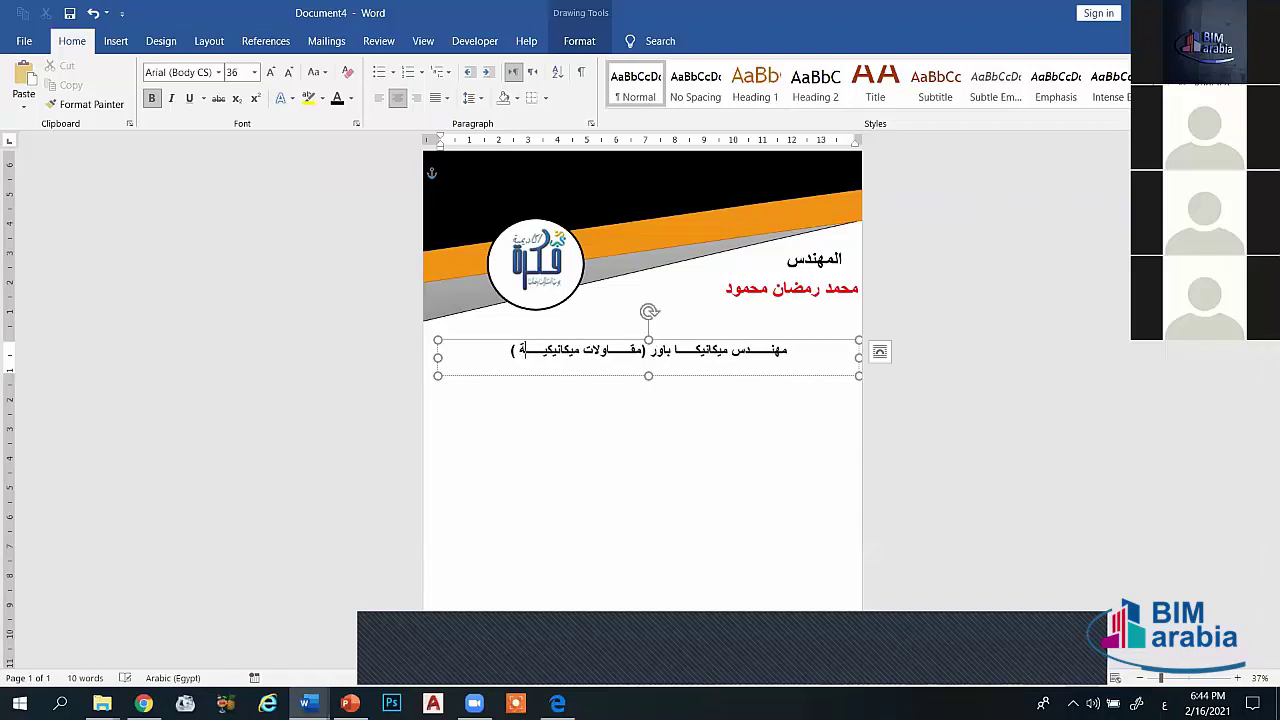
{"action": "type", "text": "ــ"}
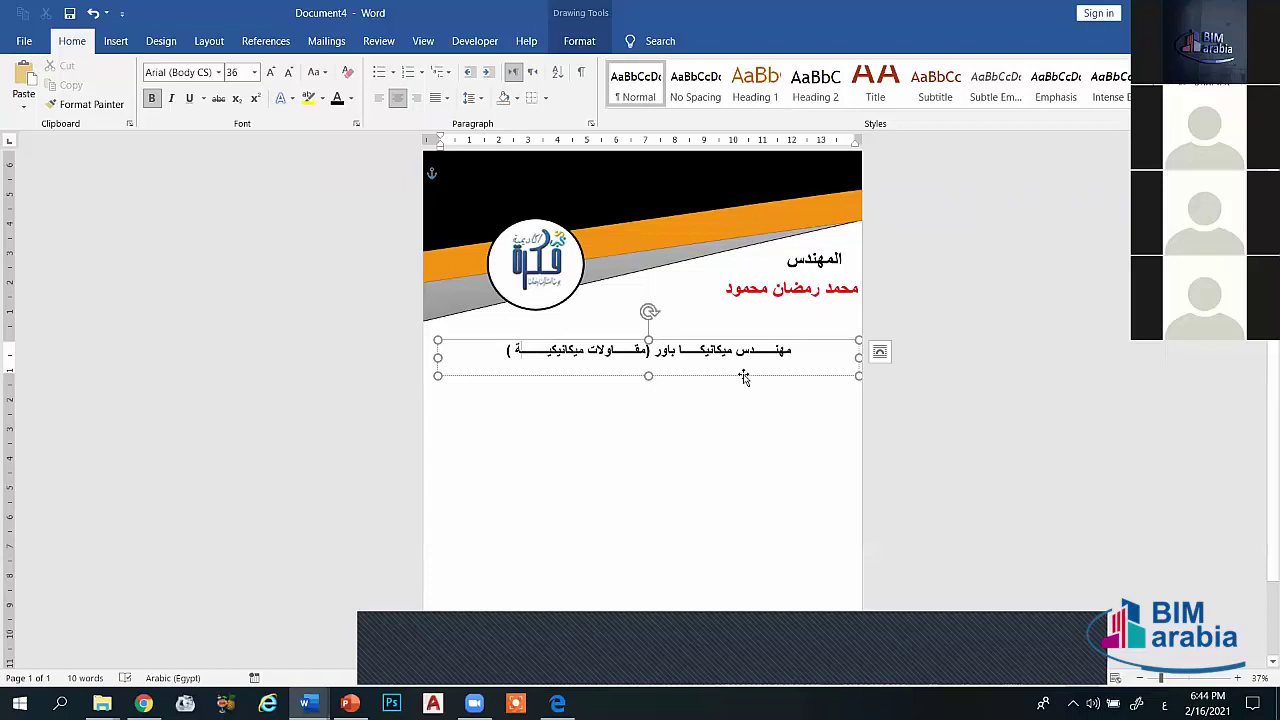
{"action": "left_click_drag", "start_coordinate": [744, 380], "coordinate": [803, 339]}
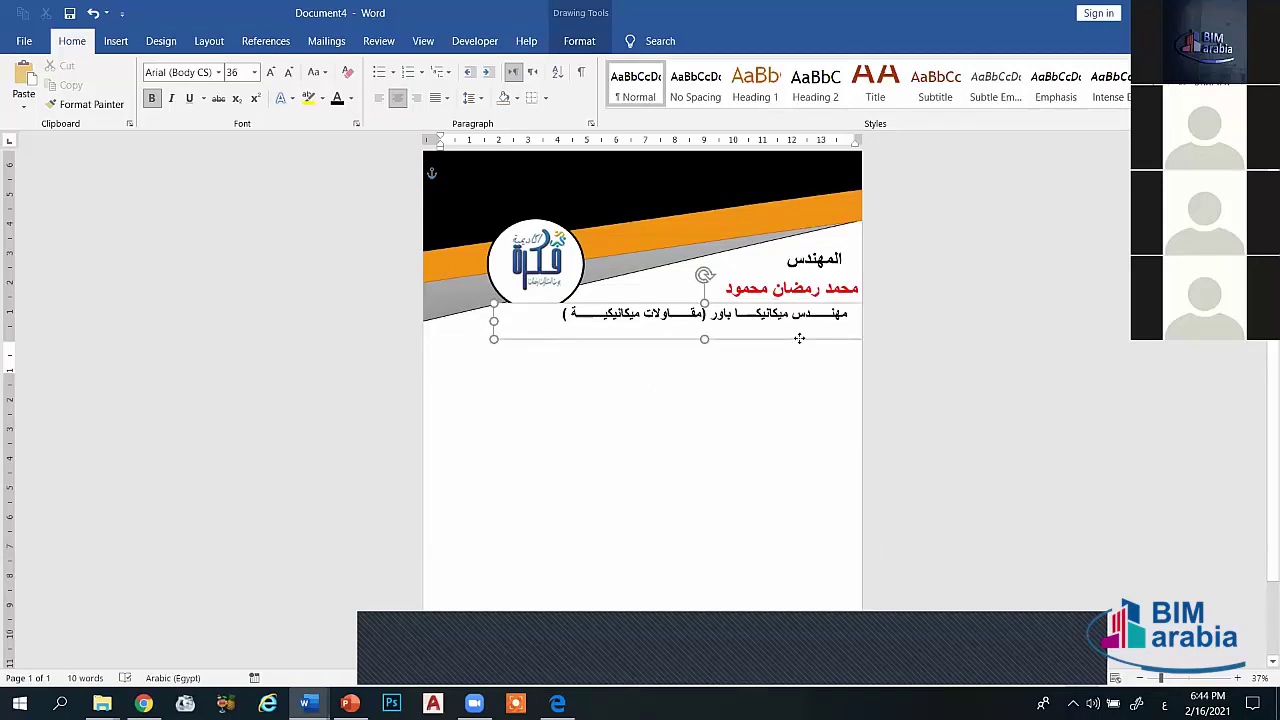
{"action": "left_click", "coordinate": [744, 410]}
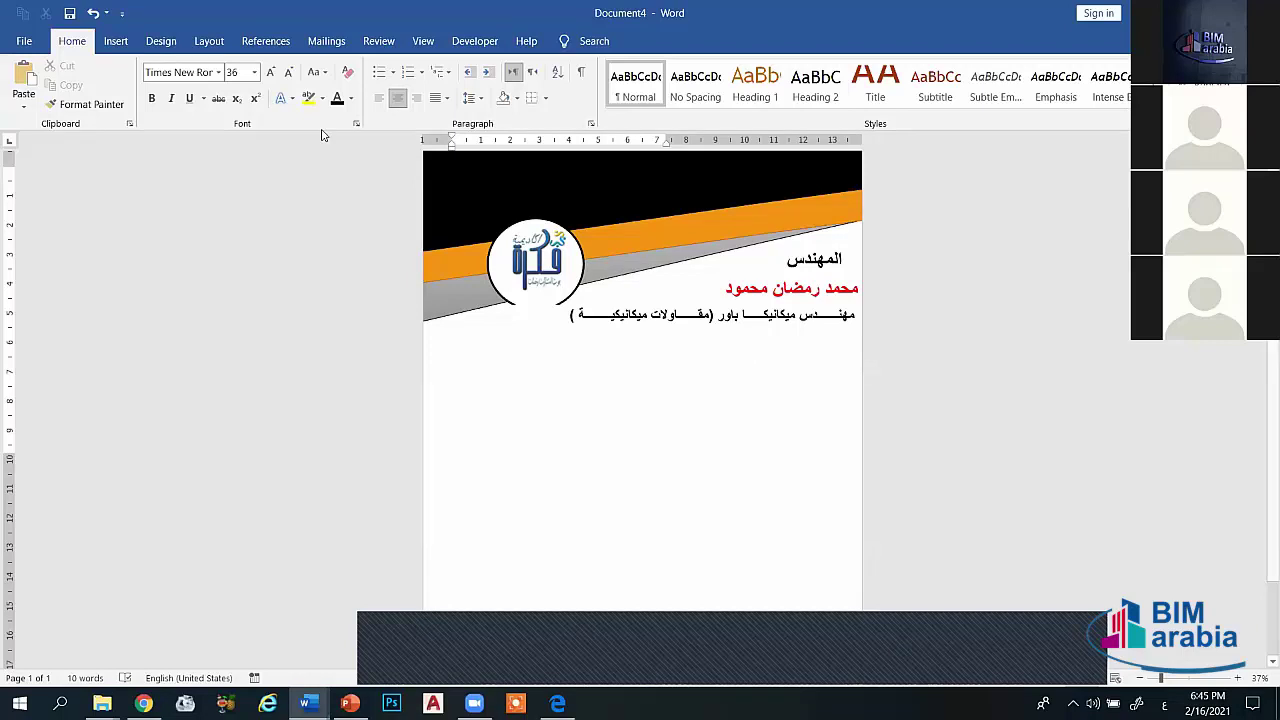
Step: Draw a trial straight line under the subtitle
{"action": "left_click", "coordinate": [115, 41]}
{"action": "left_click", "coordinate": [226, 95]}
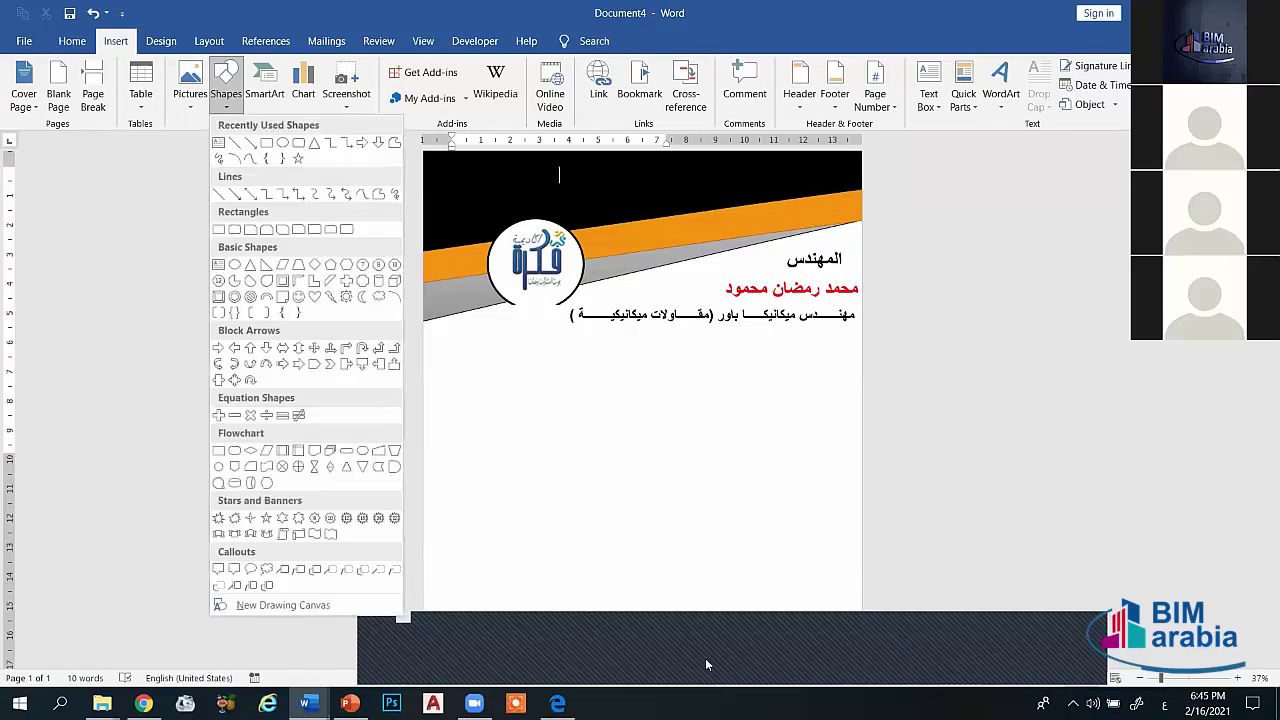
{"action": "left_click", "coordinate": [236, 143]}
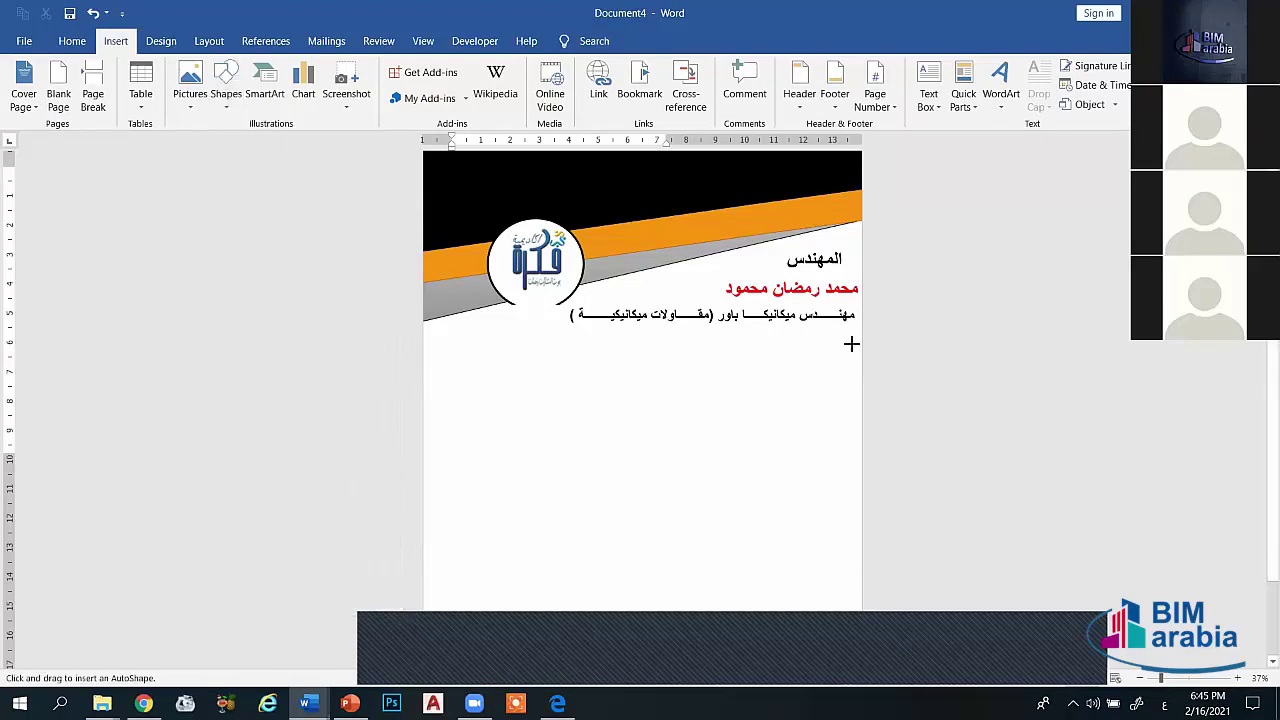
{"action": "mouse_move", "coordinate": [851, 343]}
{"action": "left_mouse_down"}
{"action": "mouse_move", "coordinate": [592, 328]}
{"action": "mouse_move", "coordinate": [538, 340]}
{"action": "left_mouse_up"}
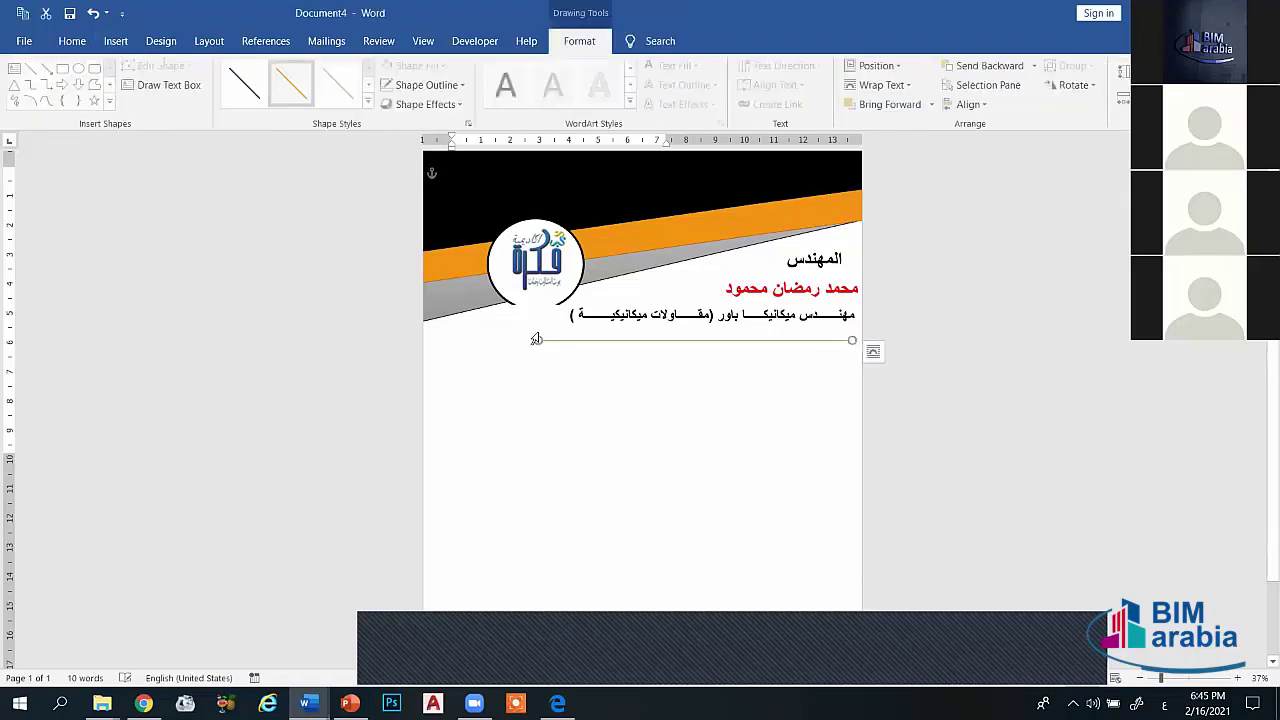
Step: Bring the circular logo to the front
{"action": "left_click", "coordinate": [545, 274]}
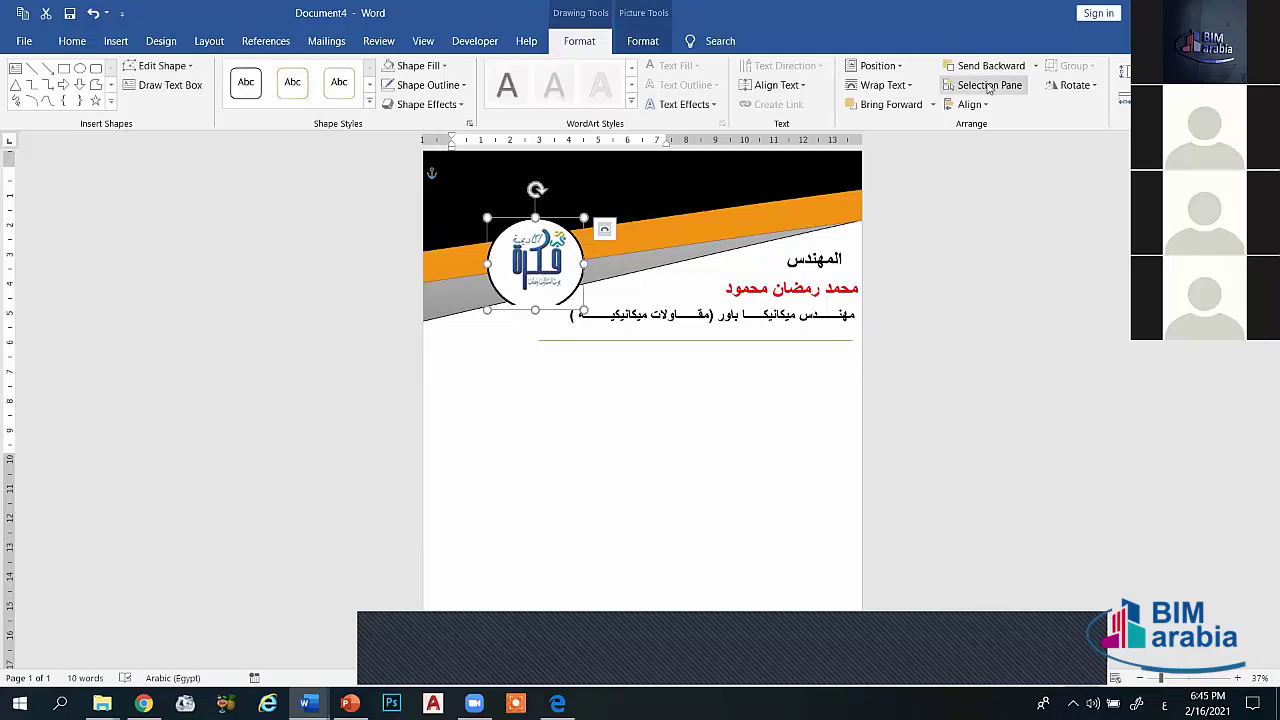
{"action": "left_click", "coordinate": [934, 105]}
{"action": "left_click", "coordinate": [920, 145]}
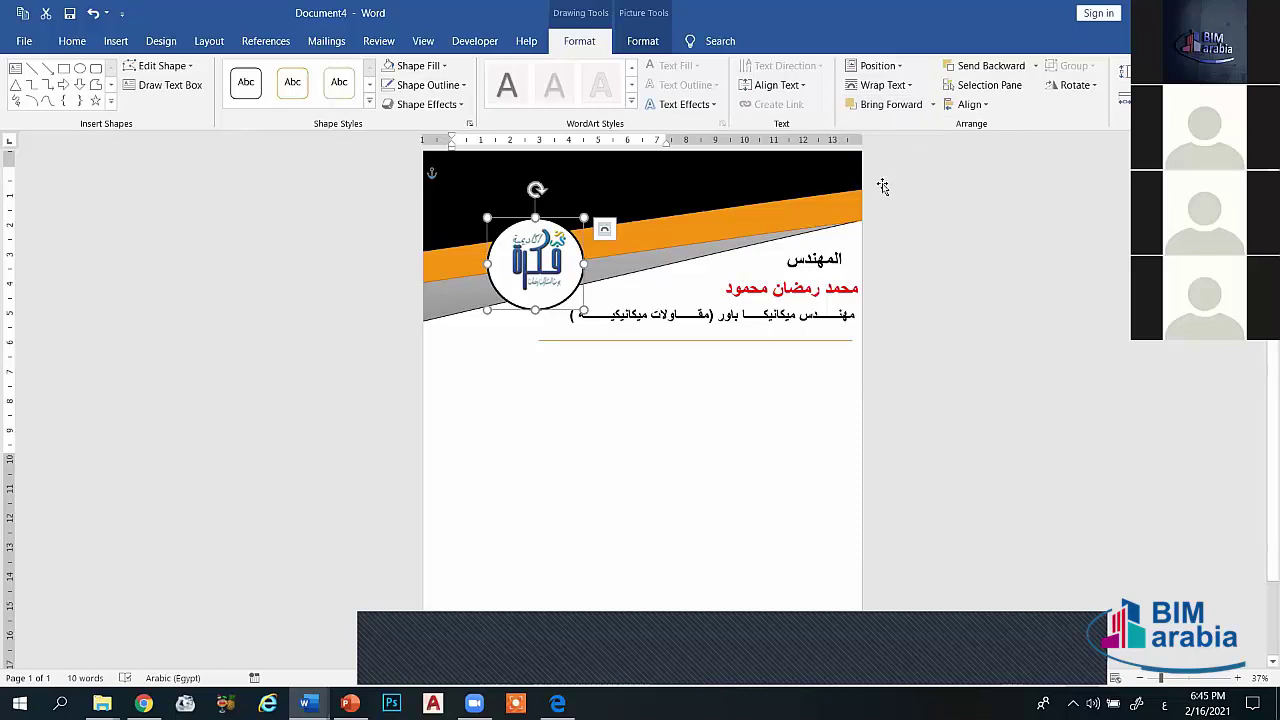
{"action": "left_click", "coordinate": [602, 353]}
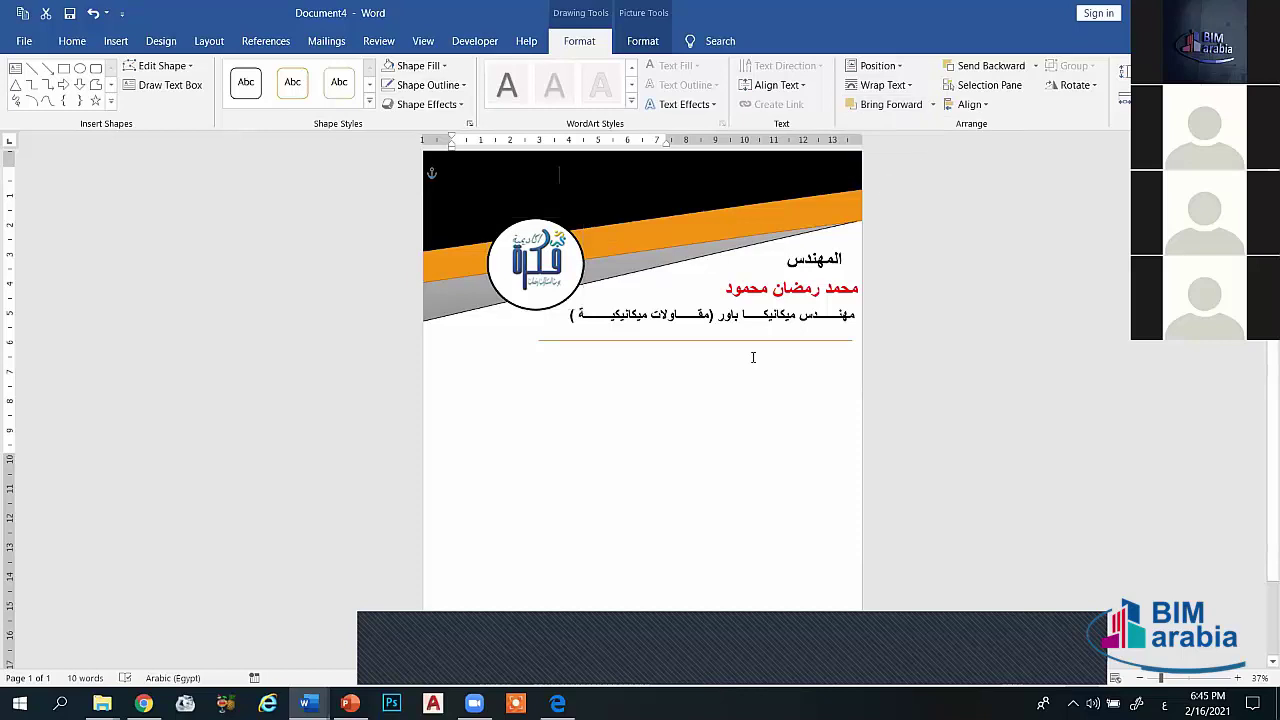
Step: Discard the trial orange divider line with undo
{"action": "left_click", "coordinate": [604, 341]}
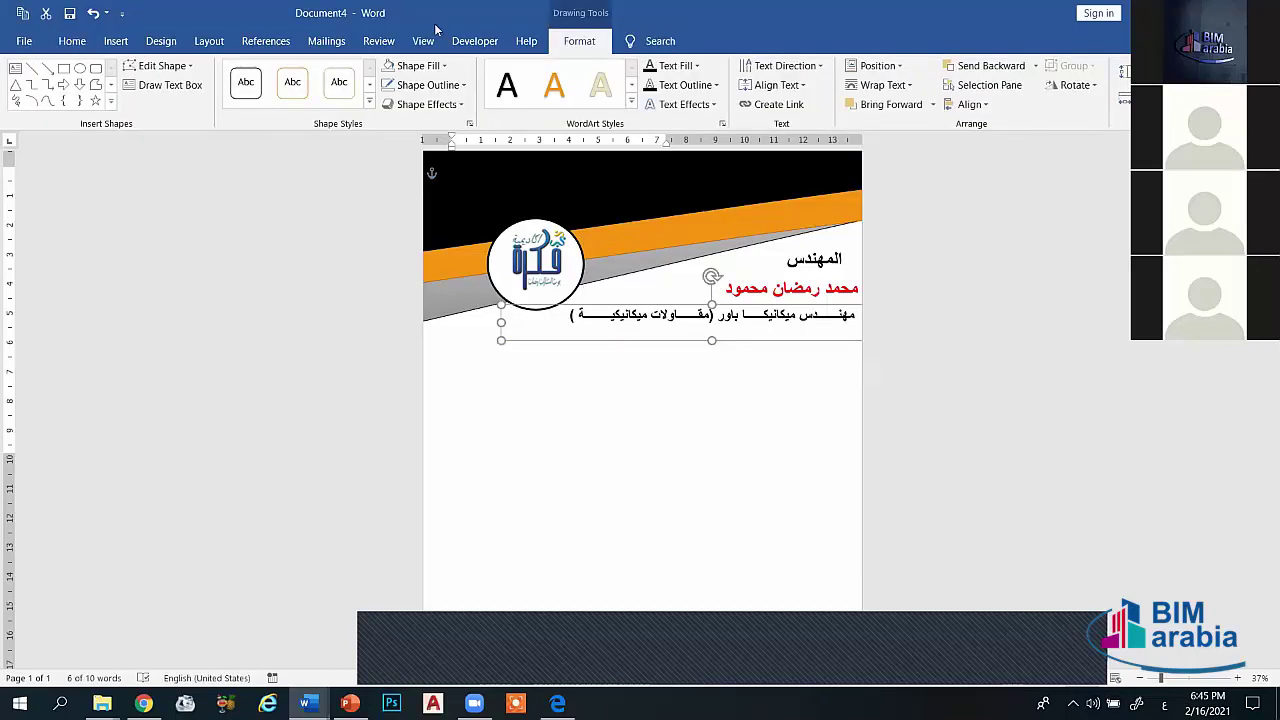
{"action": "left_click", "coordinate": [677, 398]}
{"action": "left_click", "coordinate": [731, 341]}
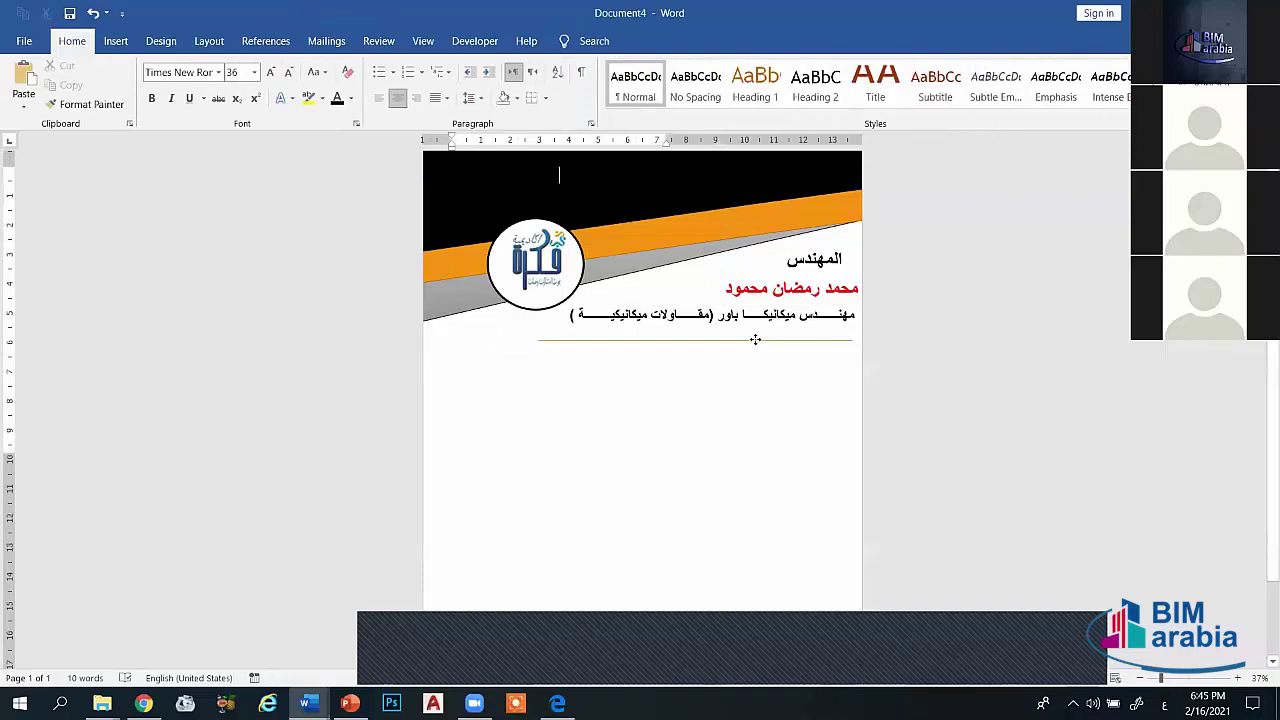
{"action": "left_click", "coordinate": [755, 340]}
{"action": "left_click", "coordinate": [631, 377]}
{"action": "key", "text": "ctrl+z"}
{"action": "key", "text": "ctrl+z"}
Step: Reapply Bring to Front on the circular logo so it sits over every element
{"action": "left_click", "coordinate": [555, 285]}
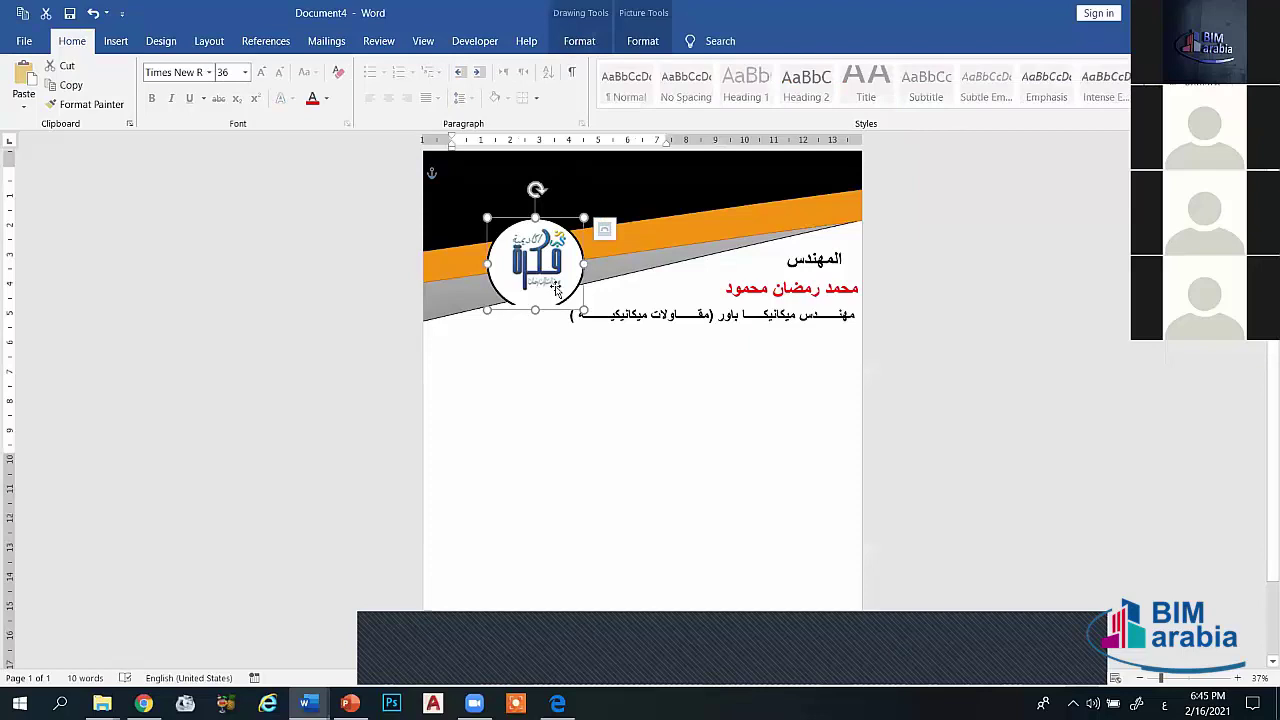
{"action": "left_click", "coordinate": [580, 45]}
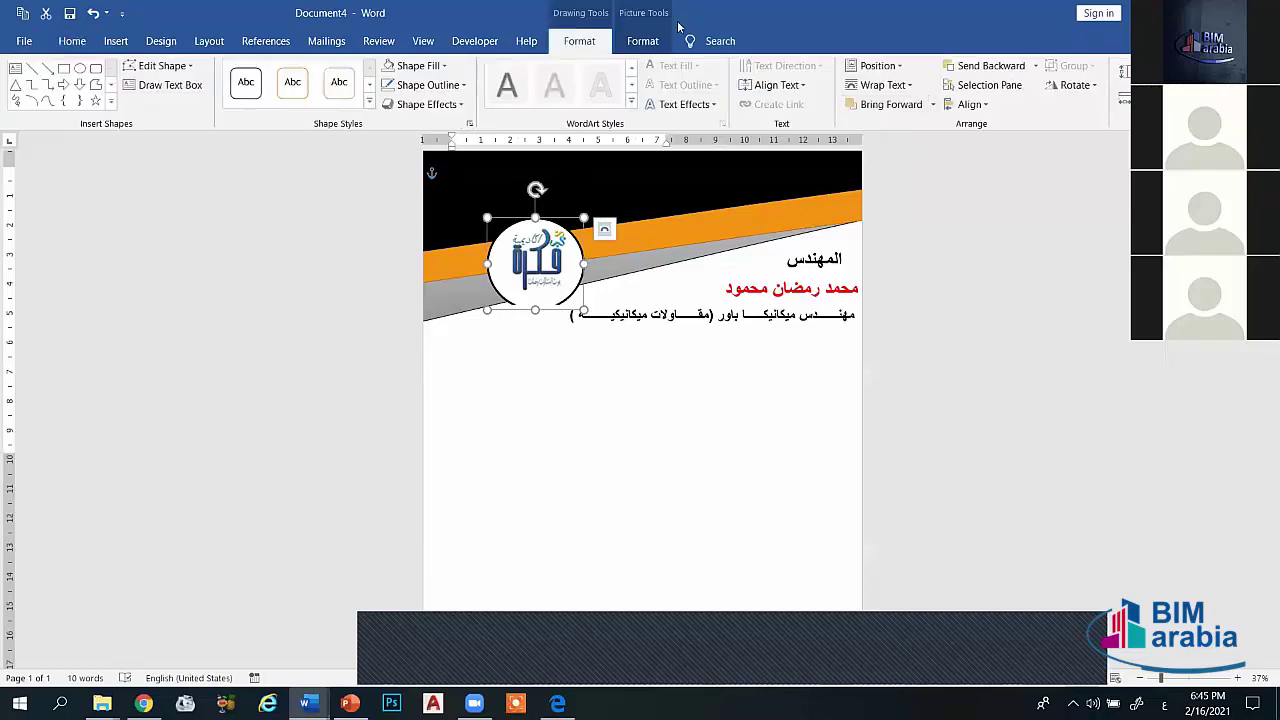
{"action": "left_click", "coordinate": [927, 109]}
{"action": "left_click", "coordinate": [906, 148]}
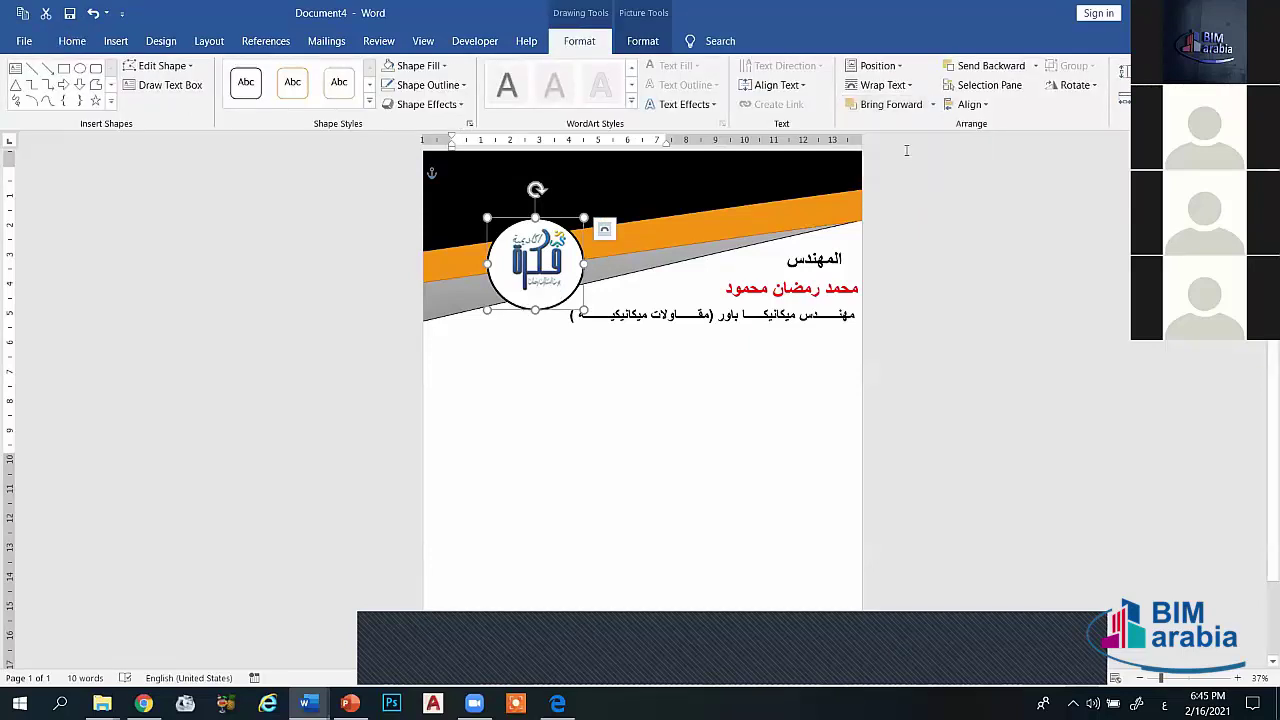
{"action": "left_click", "coordinate": [689, 376]}
Step: Draw a horizontal straight line beneath the subtitle
{"action": "left_click", "coordinate": [116, 41]}
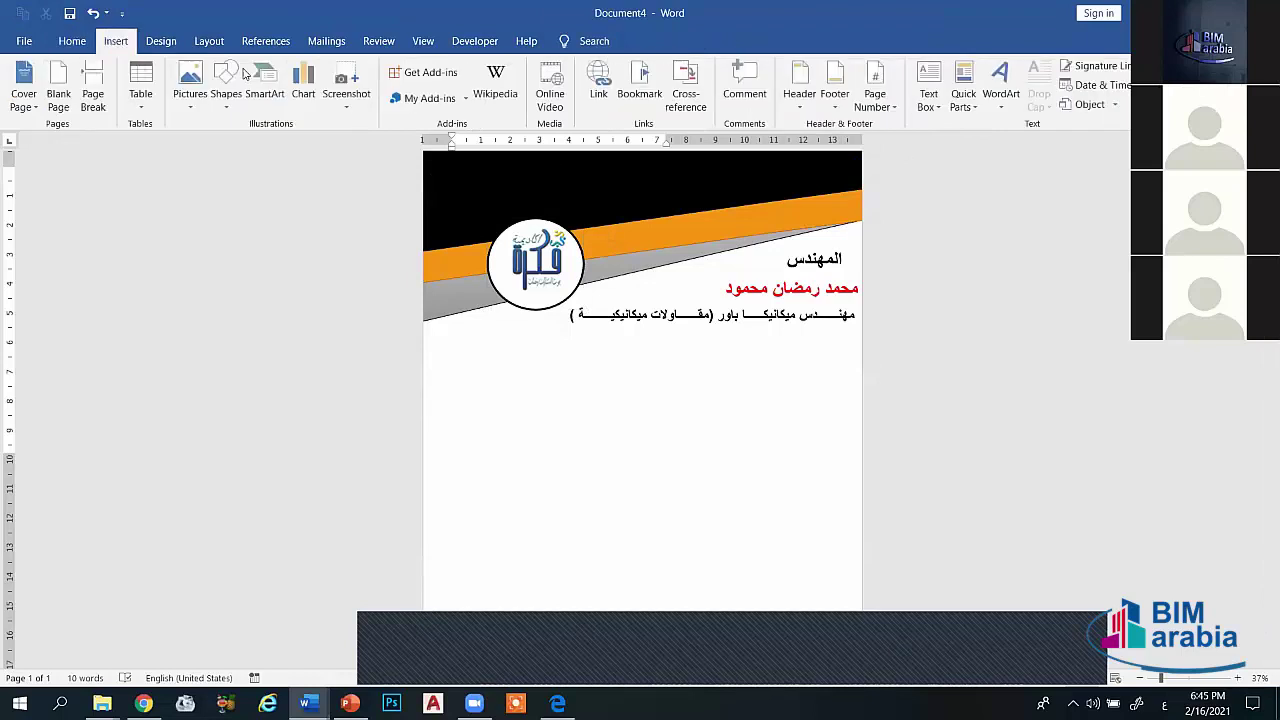
{"action": "left_click", "coordinate": [226, 88]}
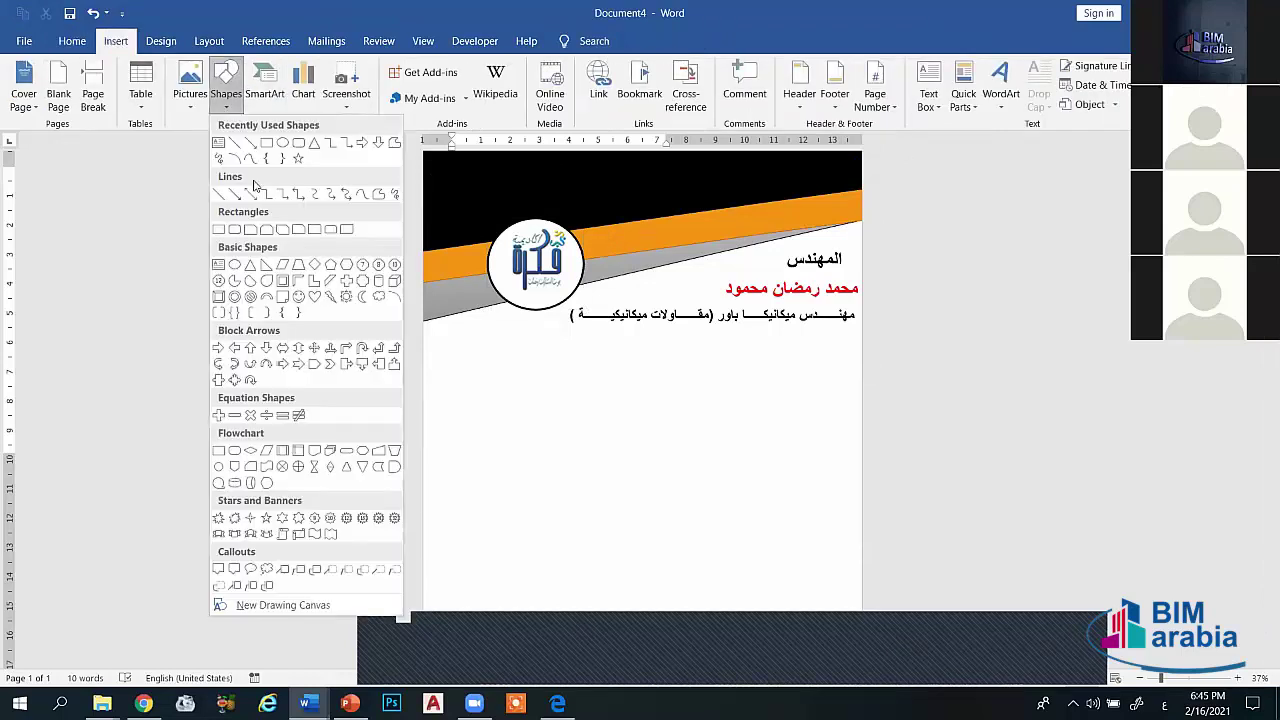
{"action": "left_click", "coordinate": [222, 195]}
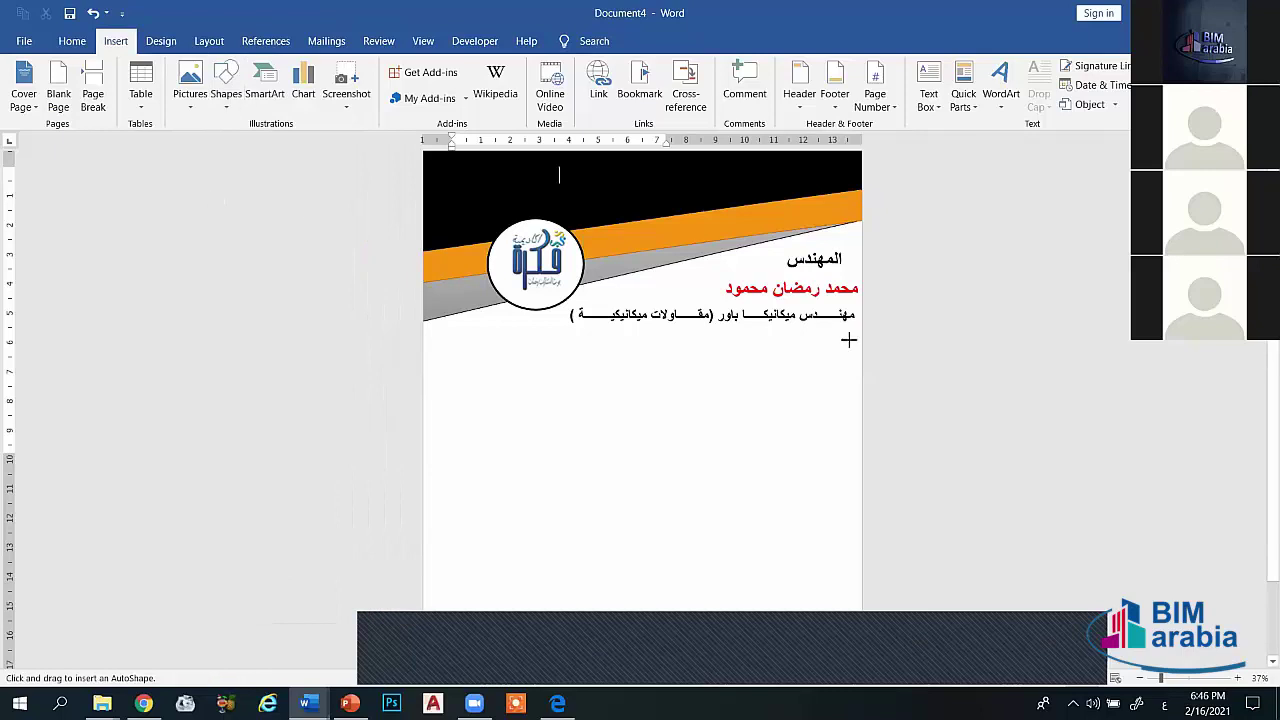
{"action": "left_click_drag", "start_coordinate": [849, 340], "coordinate": [628, 340]}
{"action": "left_click_drag", "start_coordinate": [540, 332], "coordinate": [535, 340]}
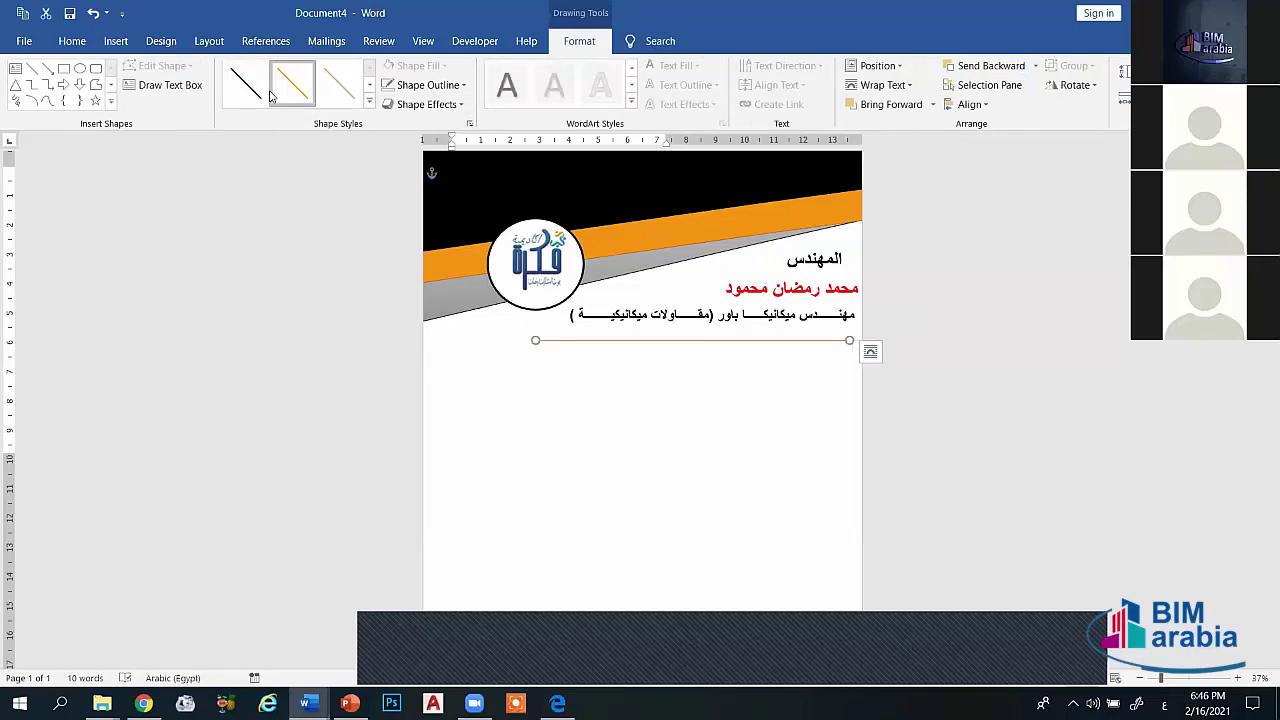
Step: Give the divider line a plain black style and a thicker outline weight
{"action": "left_click", "coordinate": [245, 85]}
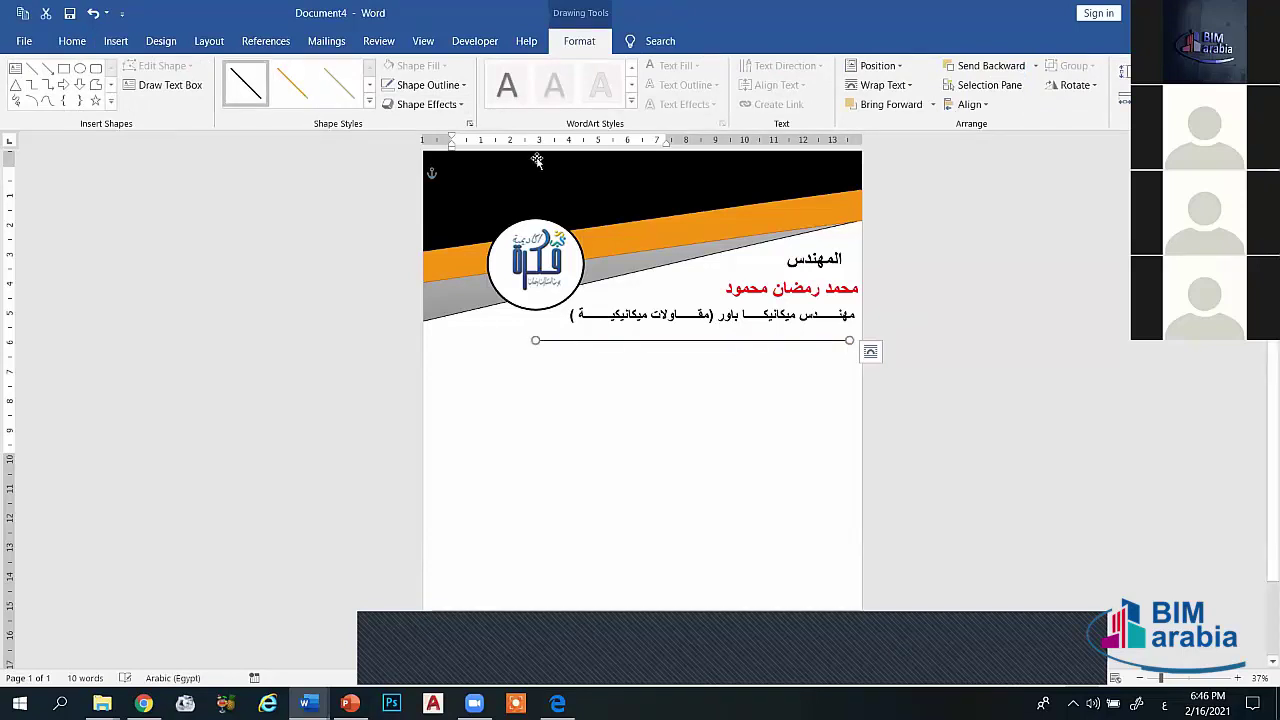
{"action": "left_click", "coordinate": [463, 88]}
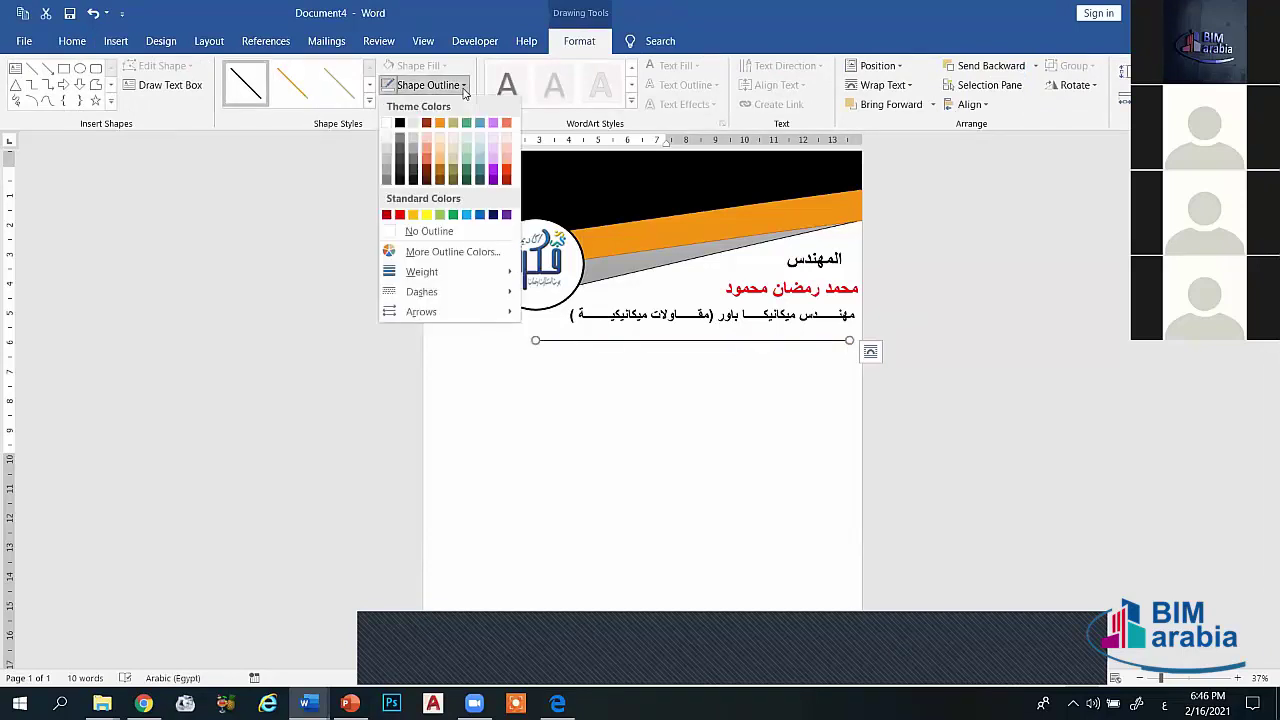
{"action": "mouse_move", "coordinate": [440, 272]}
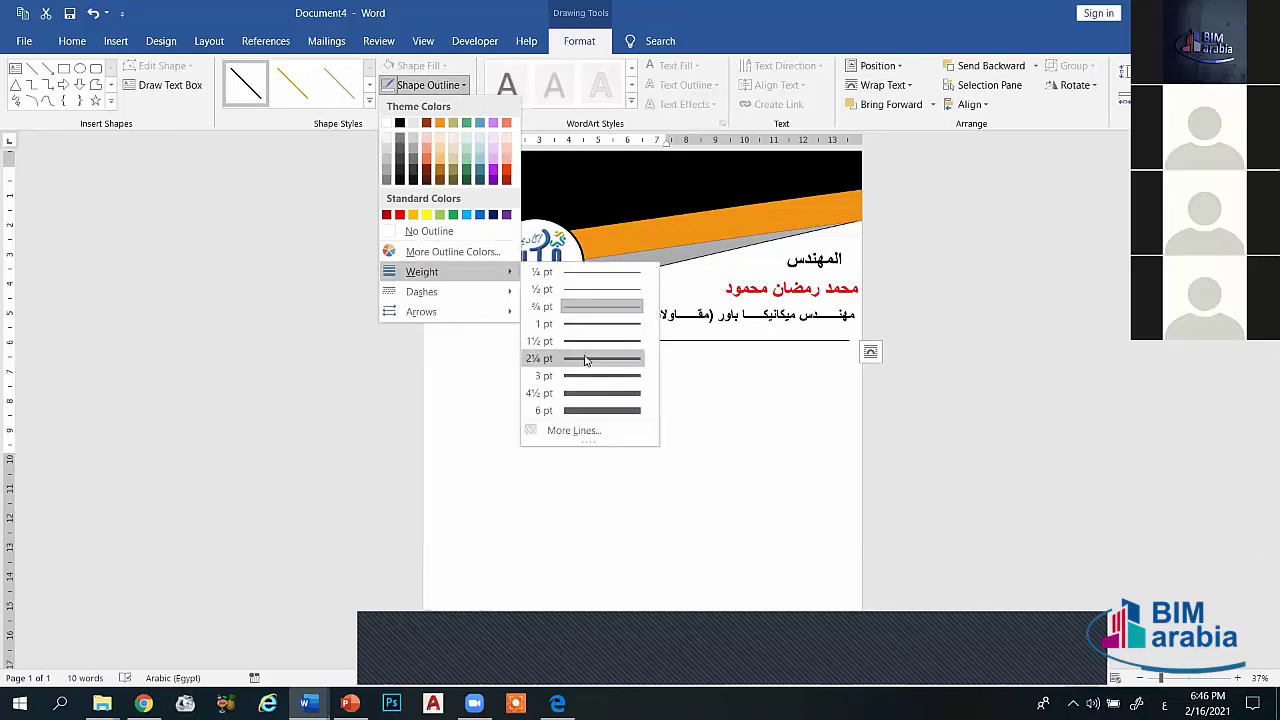
{"action": "left_click", "coordinate": [585, 376]}
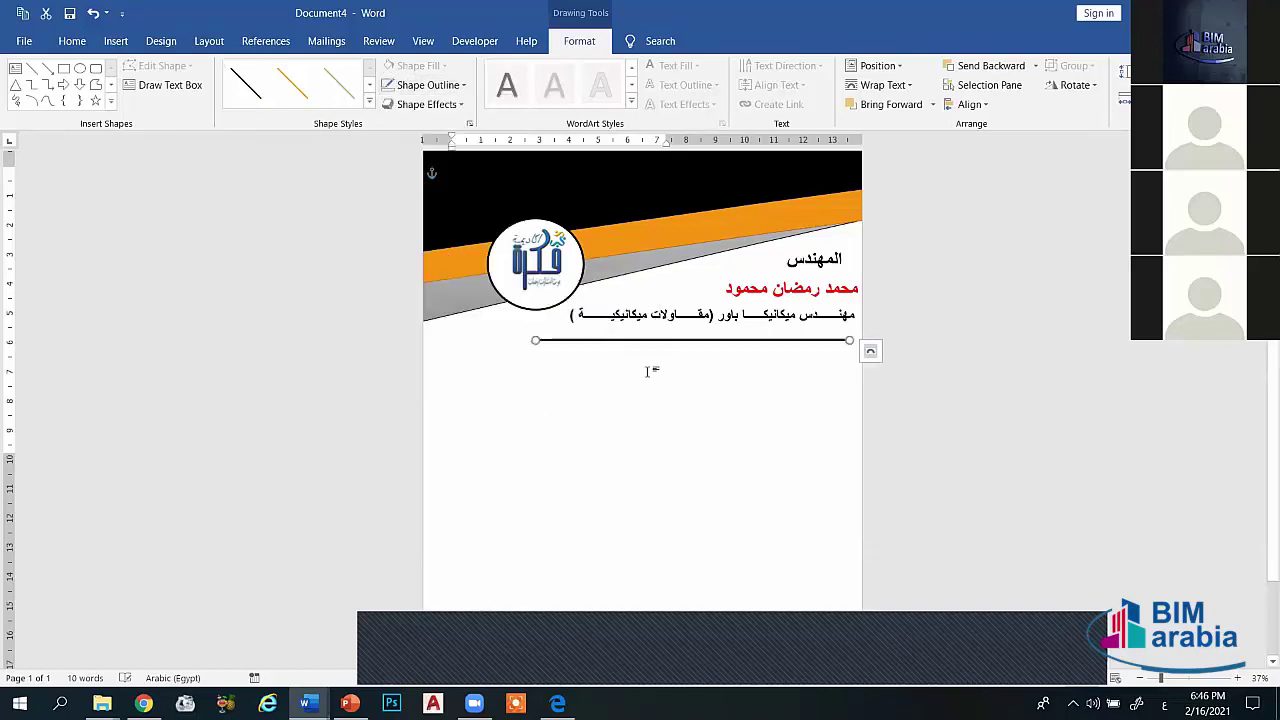
{"action": "left_click", "coordinate": [725, 378]}
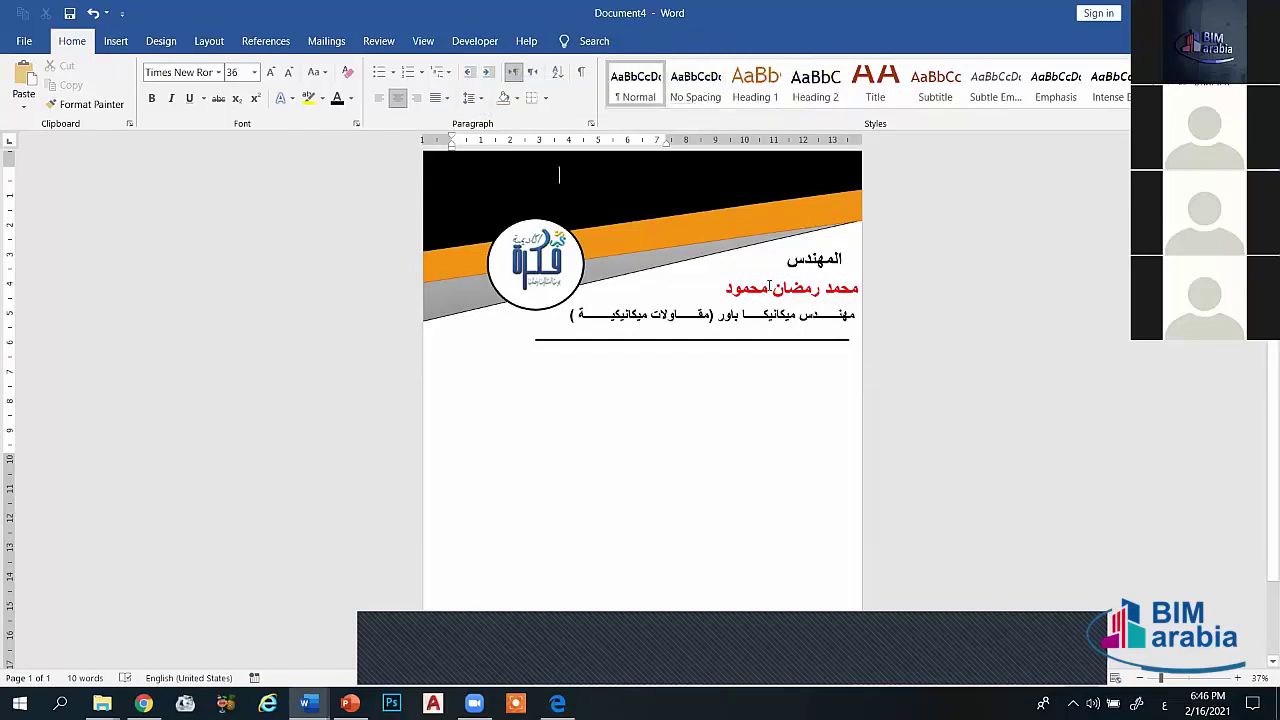
Step: Copy the subtitle box below the divider and retype it as 'اسم الأستشاري : ......'
{"action": "left_click", "coordinate": [769, 287]}
{"action": "left_click", "coordinate": [632, 314]}
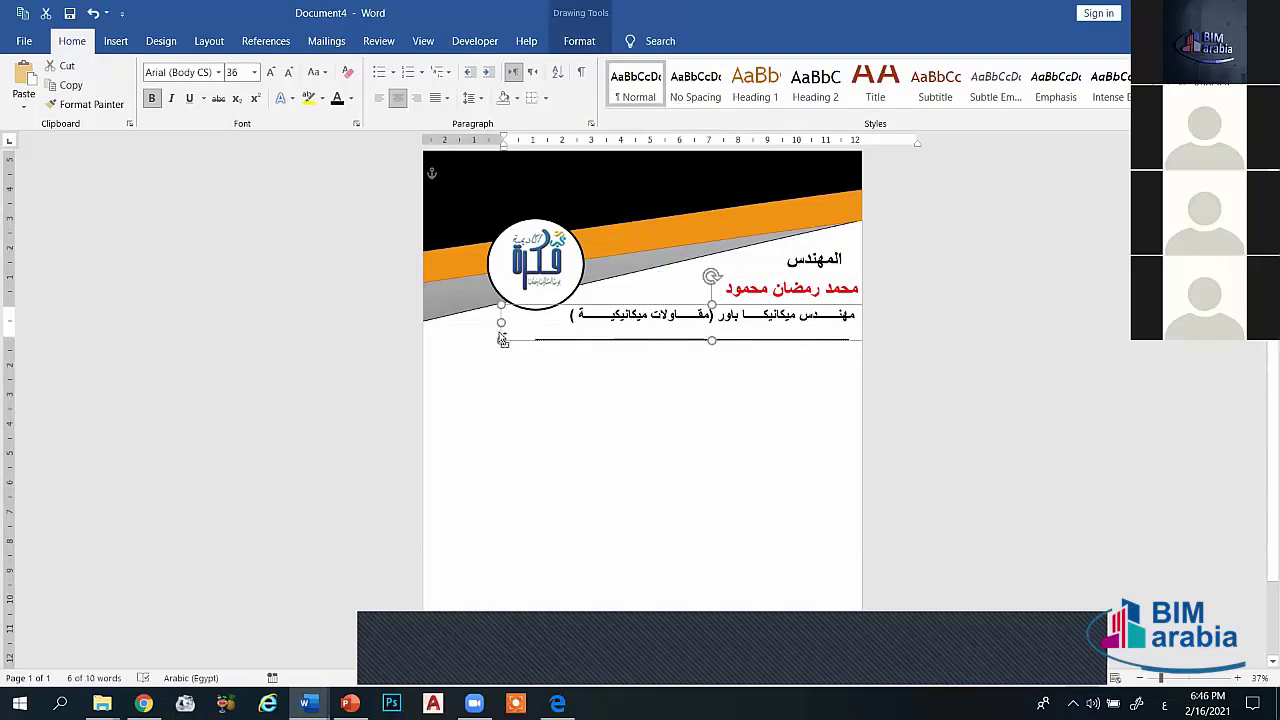
{"action": "mouse_move", "coordinate": [500, 335]}
{"action": "left_mouse_down"}
{"action": "mouse_move", "coordinate": [530, 387]}
{"action": "mouse_move", "coordinate": [540, 383]}
{"action": "left_mouse_up"}
{"action": "triple_click", "coordinate": [596, 366]}
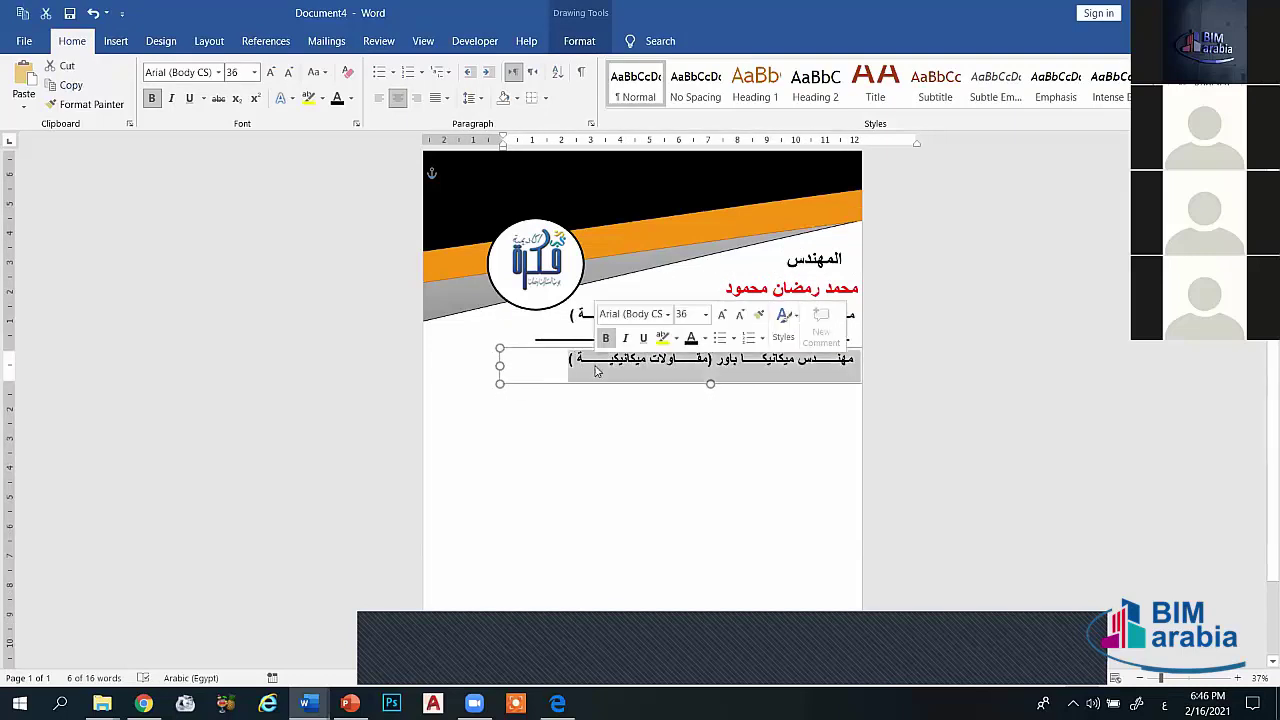
{"action": "key", "text": "BackSpace"}
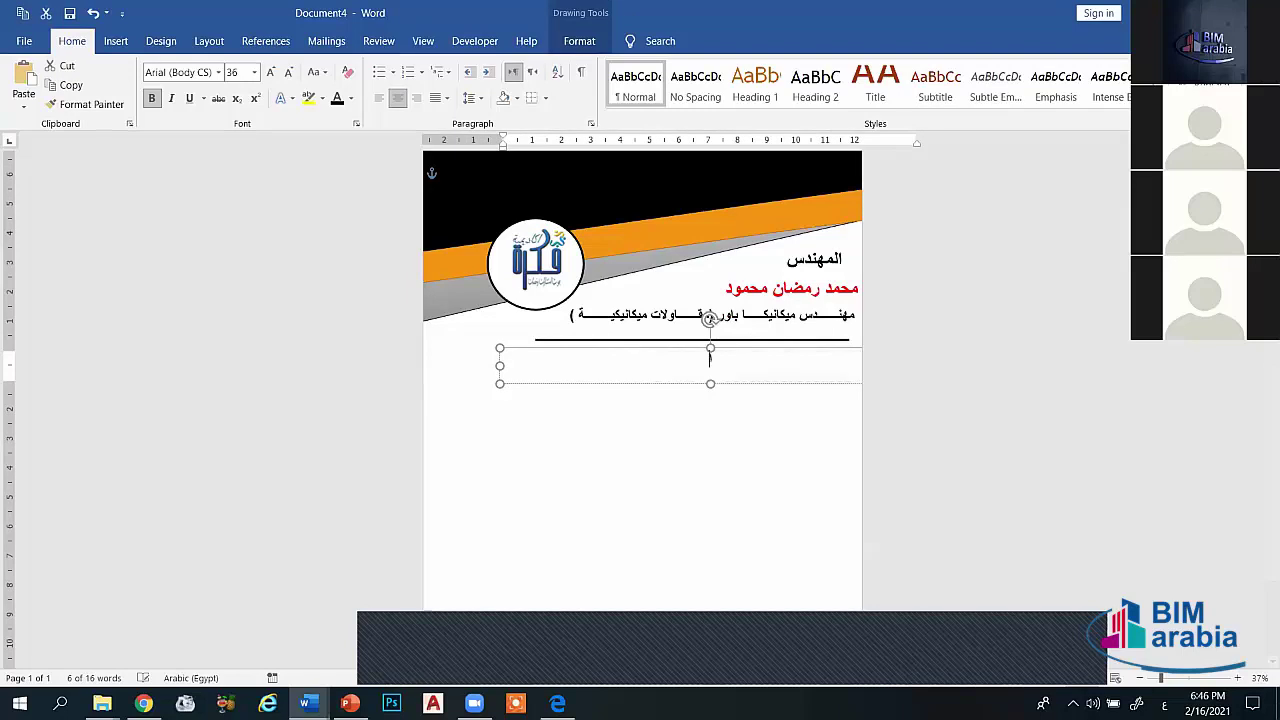
{"action": "type", "text": "اسم الأس"}
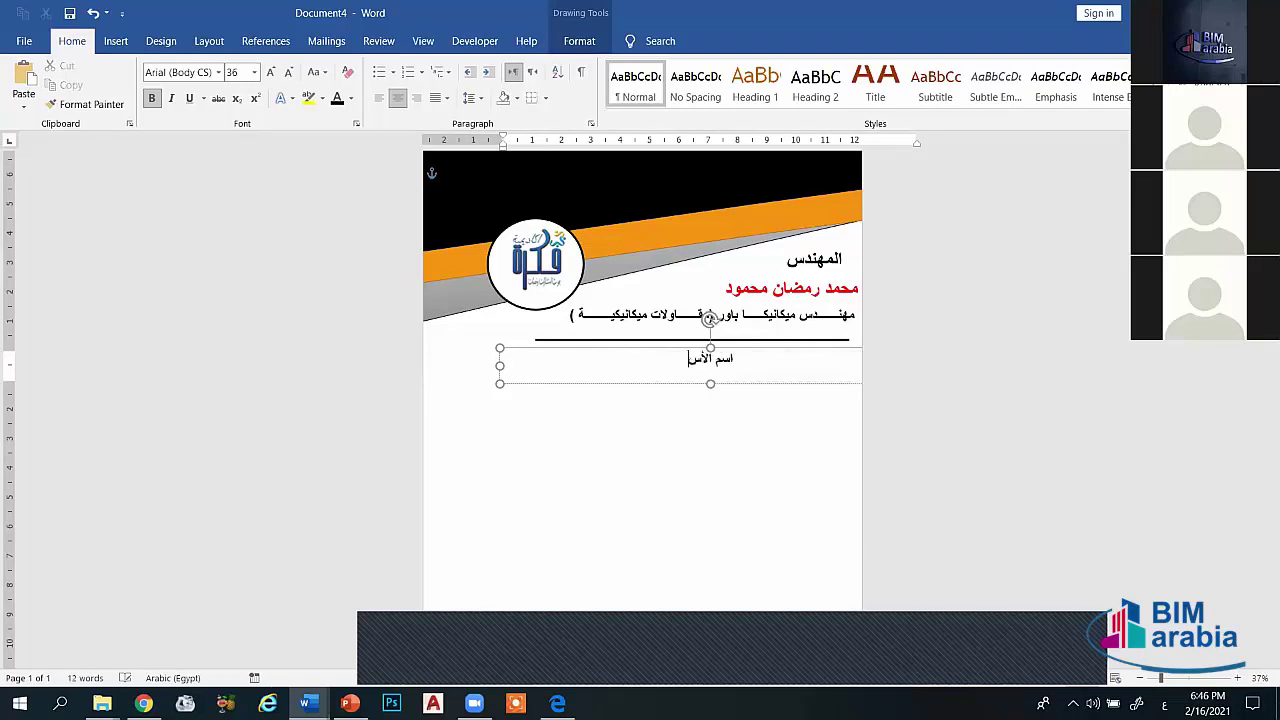
{"action": "type", "text": "تشاري"}
{"action": "type", "text": " : ....................."}
{"action": "type", "text": "................."}
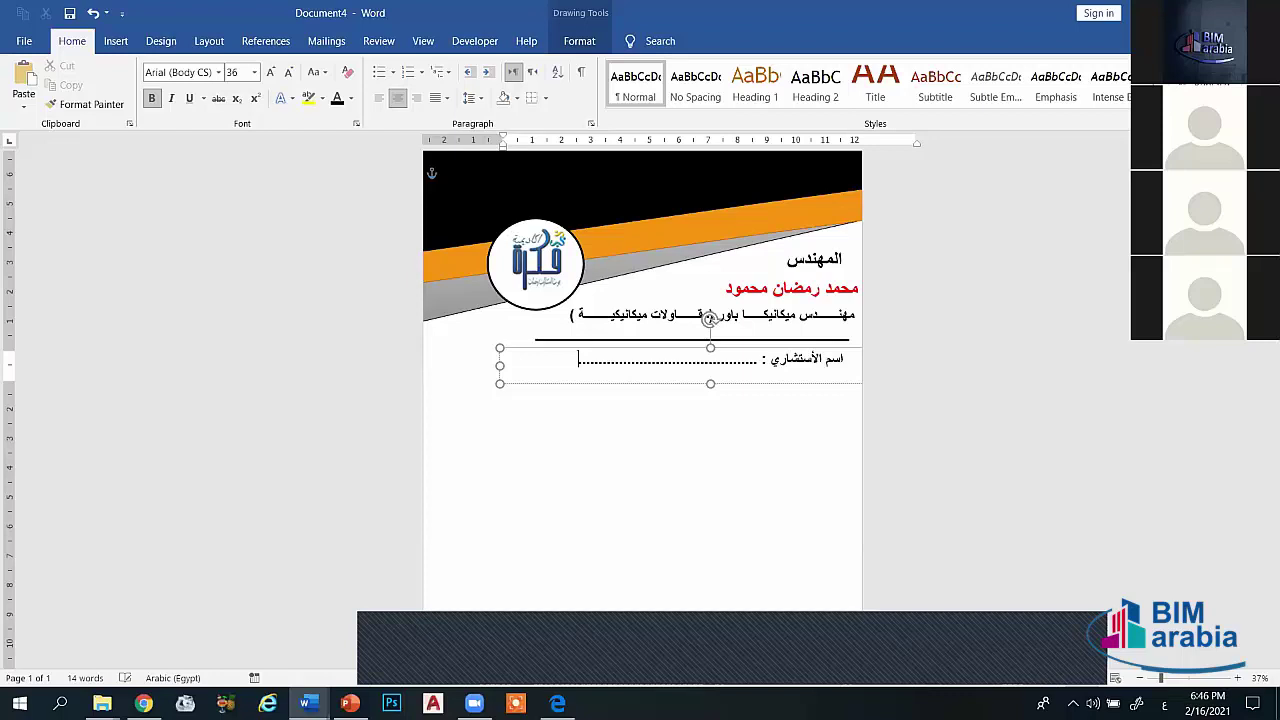
Step: Shorten the dotted blank and resize the consultant field box to fit its text
{"action": "left_click_drag", "start_coordinate": [583, 388], "coordinate": [592, 389]}
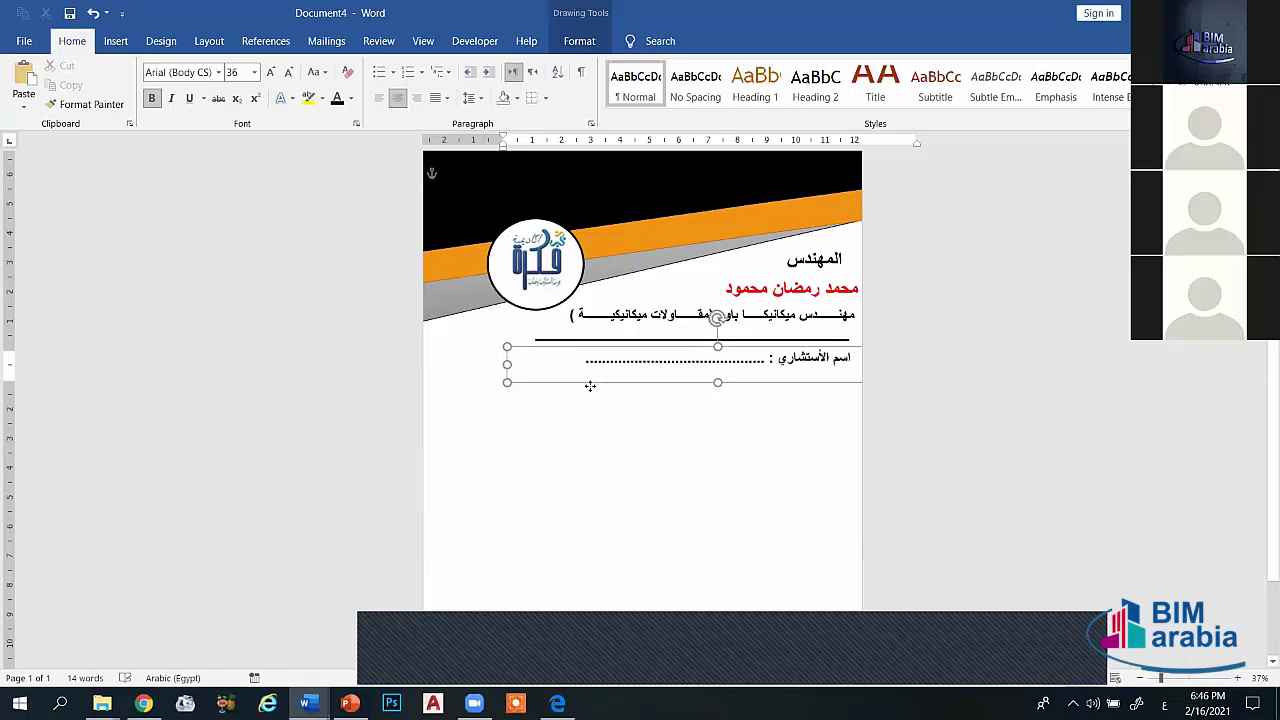
{"action": "left_click", "coordinate": [499, 365]}
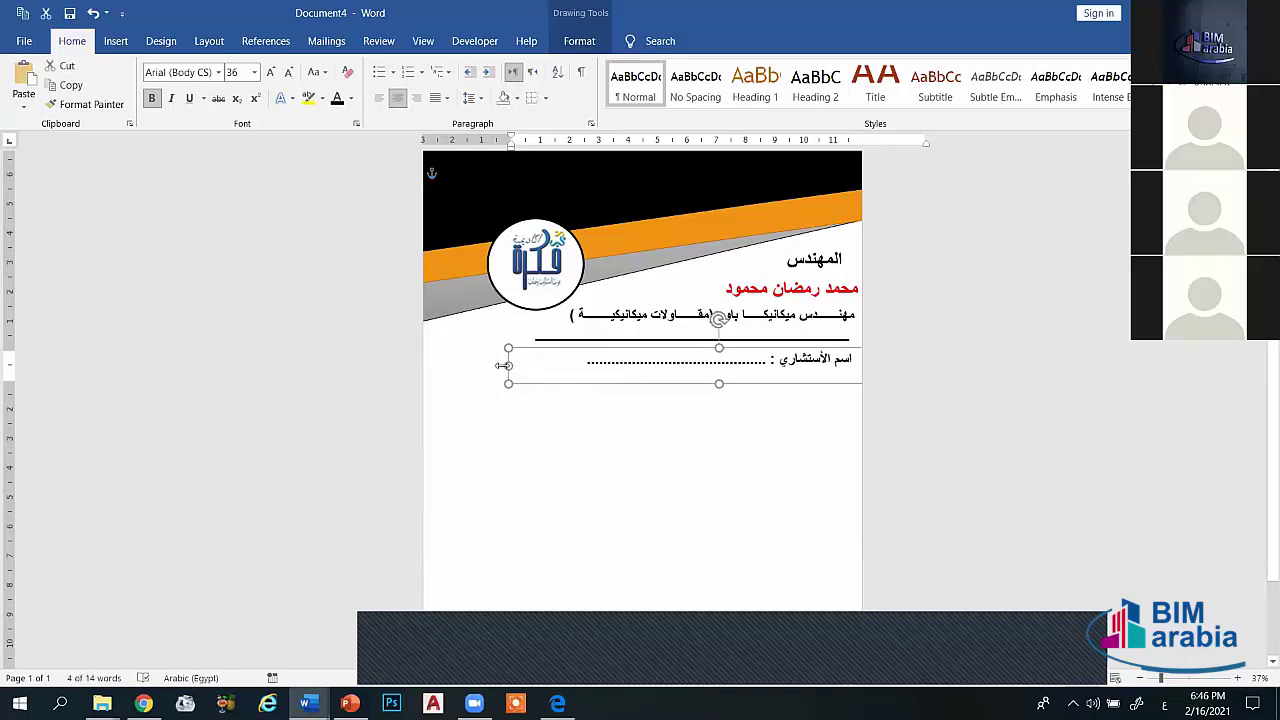
{"action": "mouse_move", "coordinate": [504, 365]}
{"action": "left_mouse_down"}
{"action": "mouse_move", "coordinate": [685, 366]}
{"action": "mouse_move", "coordinate": [583, 366]}
{"action": "left_mouse_up"}
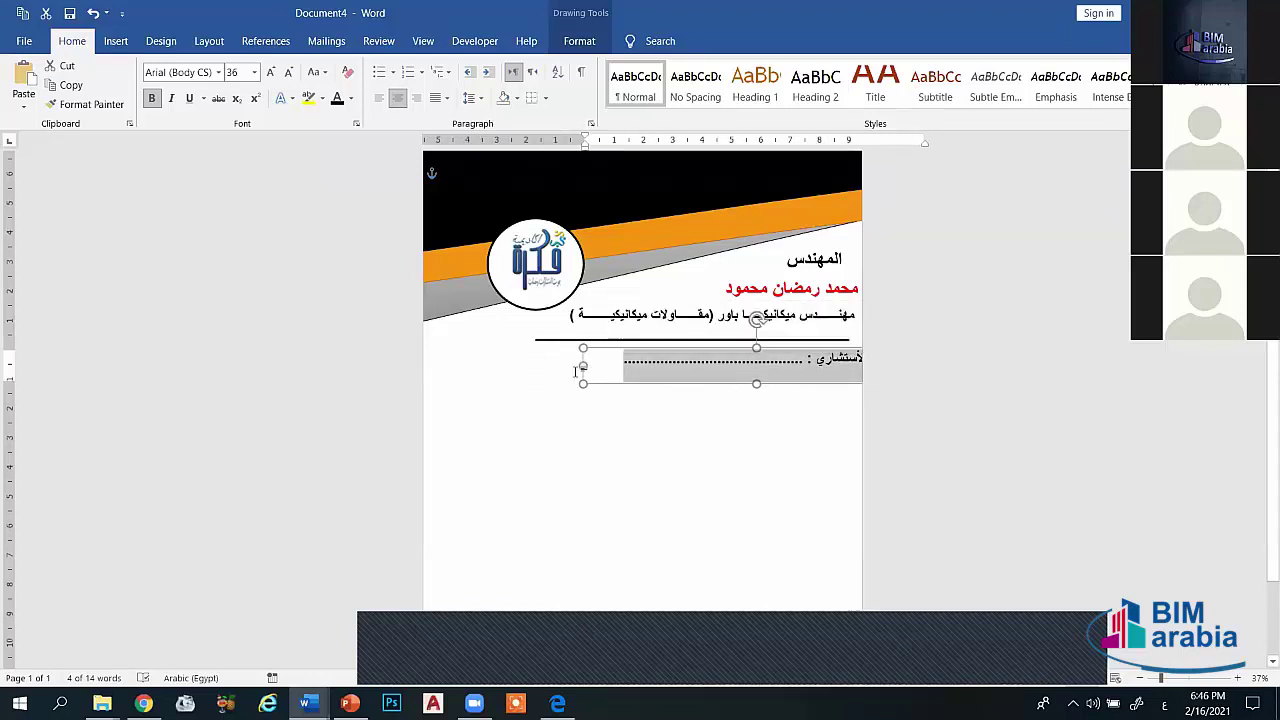
{"action": "left_click_drag", "start_coordinate": [583, 366], "coordinate": [501, 366]}
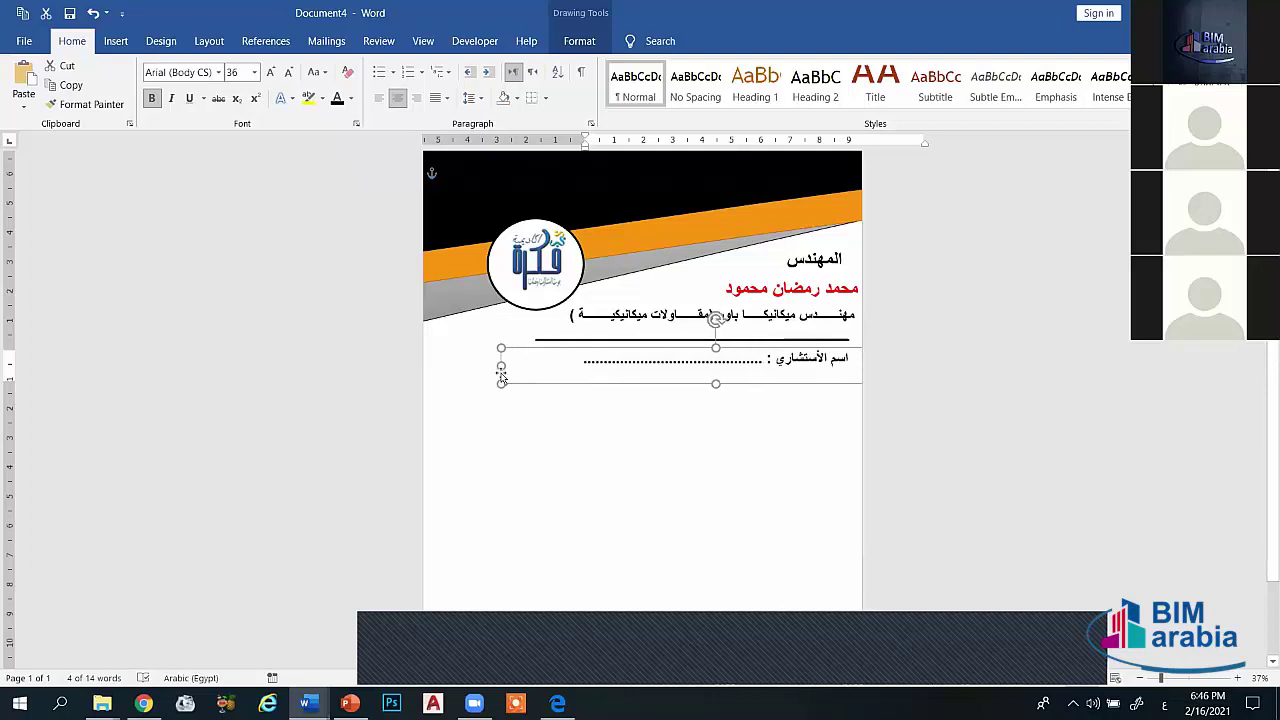
{"action": "left_click", "coordinate": [581, 361]}
{"action": "key", "text": "BackSpace"}
{"action": "key", "text": "BackSpace"}
{"action": "key", "text": "BackSpace"}
{"action": "key", "text": "BackSpace"}
{"action": "key", "text": "BackSpace"}
{"action": "key", "text": "BackSpace"}
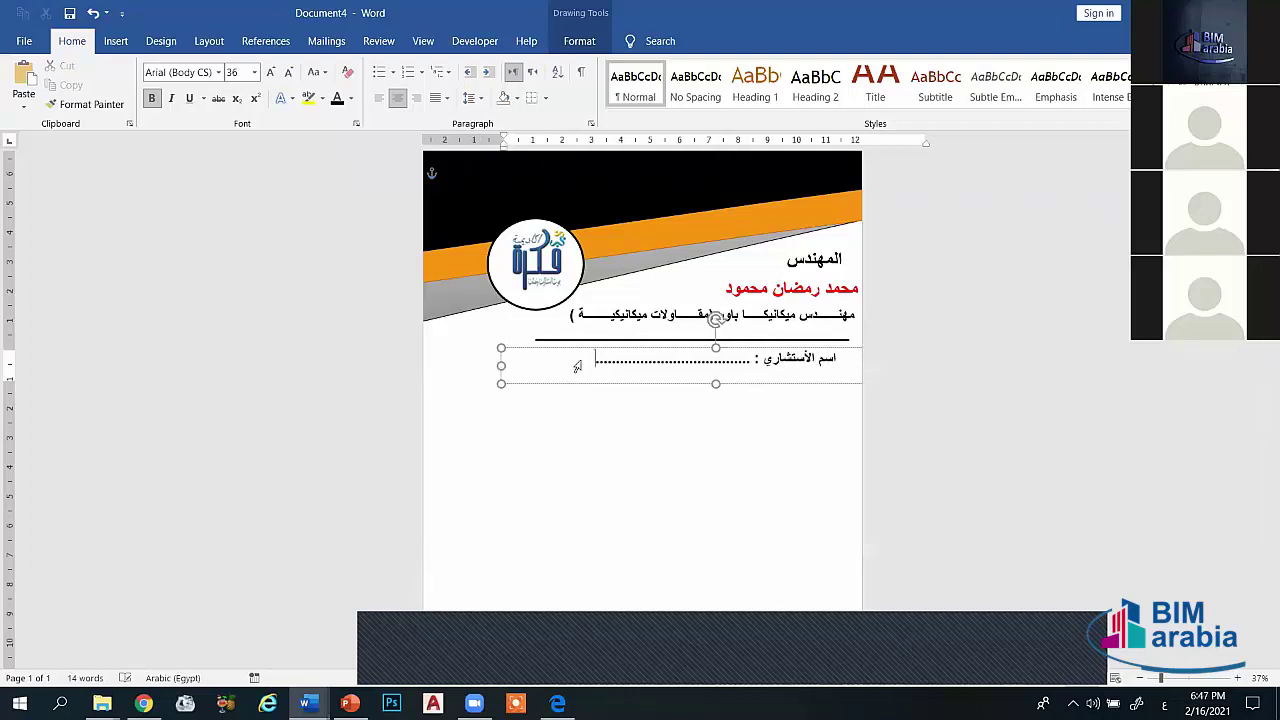
{"action": "key", "text": "BackSpace"}
{"action": "key", "text": "BackSpace"}
{"action": "key", "text": "BackSpace"}
{"action": "key", "text": "BackSpace"}
{"action": "key", "text": "BackSpace"}
{"action": "key", "text": "BackSpace"}
{"action": "key", "text": "BackSpace"}
{"action": "key", "text": "BackSpace"}
{"action": "key", "text": "BackSpace"}
{"action": "key", "text": "BackSpace"}
{"action": "key", "text": "BackSpace"}
{"action": "key", "text": "BackSpace"}
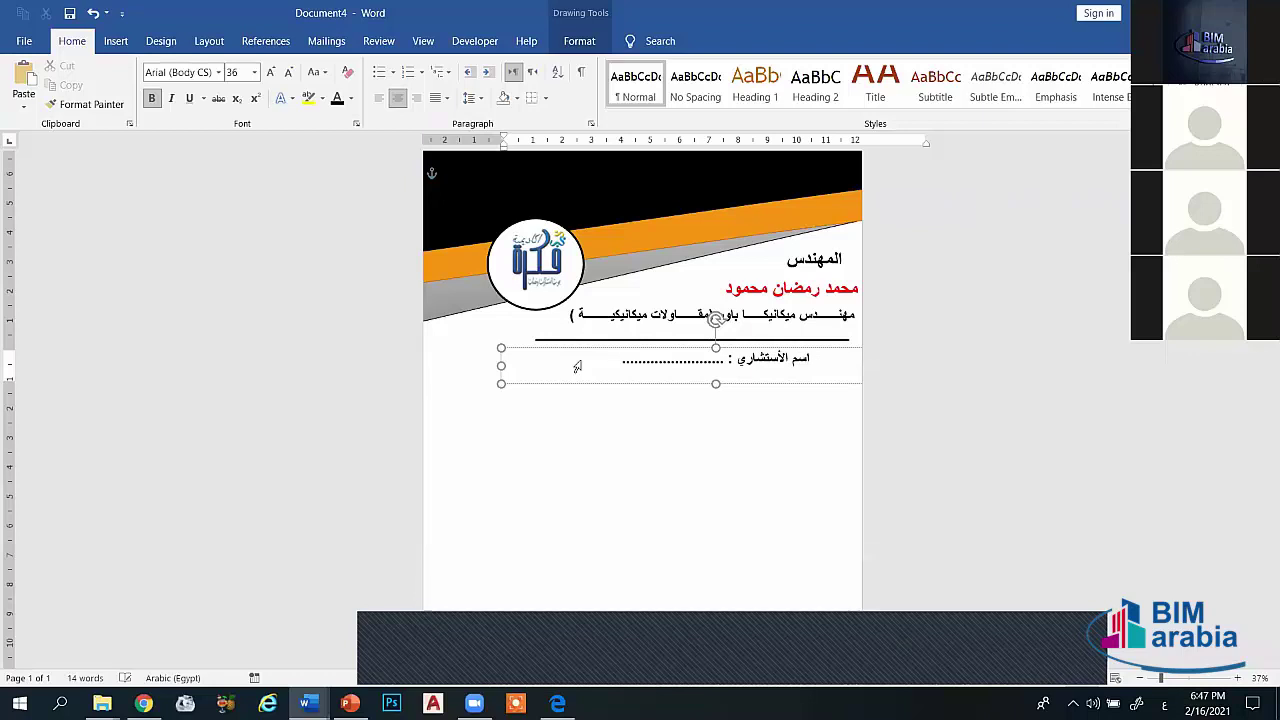
{"action": "key", "text": "BackSpace"}
{"action": "key", "text": "BackSpace"}
{"action": "key", "text": "BackSpace"}
{"action": "mouse_move", "coordinate": [502, 364]}
{"action": "left_mouse_down"}
{"action": "mouse_move", "coordinate": [701, 366]}
{"action": "mouse_move", "coordinate": [708, 388]}
{"action": "mouse_move", "coordinate": [677, 389]}
{"action": "mouse_move", "coordinate": [697, 387]}
{"action": "left_mouse_up"}
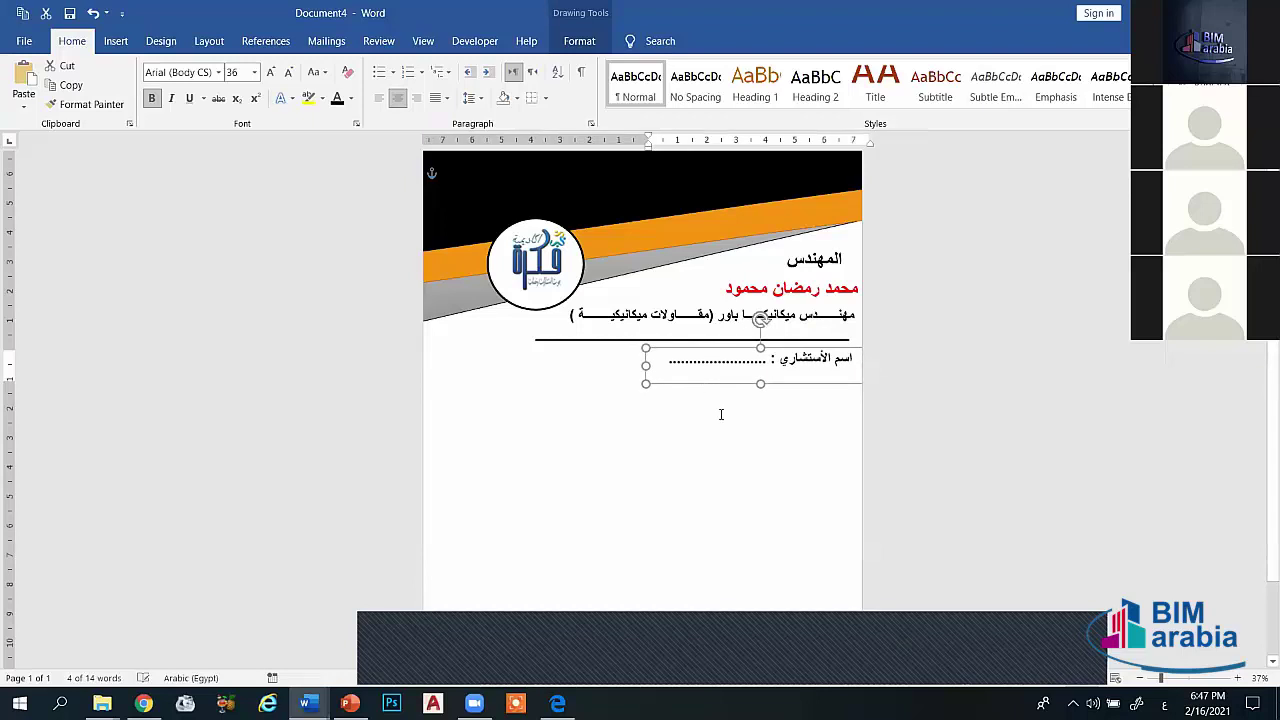
{"action": "left_click", "coordinate": [725, 418]}
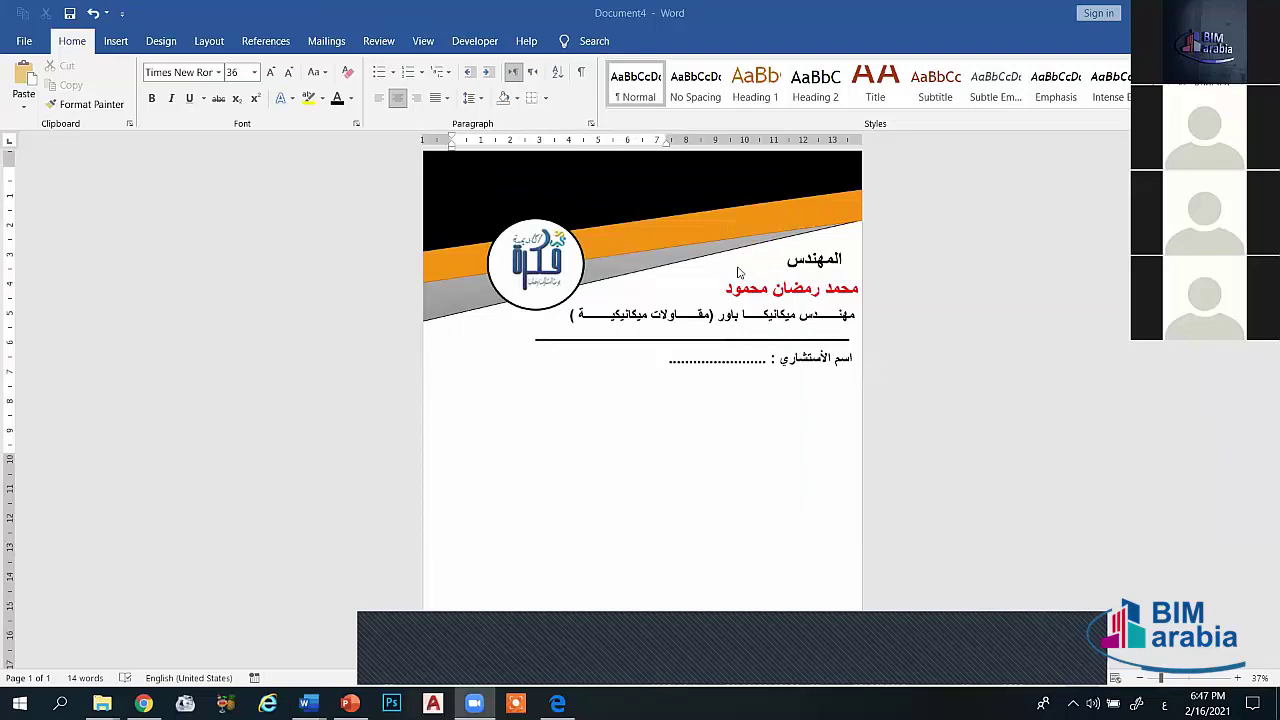
Step: Duplicate the consultant field below itself and relabel the copy رقم التليفون
{"action": "left_click", "coordinate": [740, 388]}
{"action": "left_click_drag", "start_coordinate": [737, 388], "coordinate": [734, 416]}
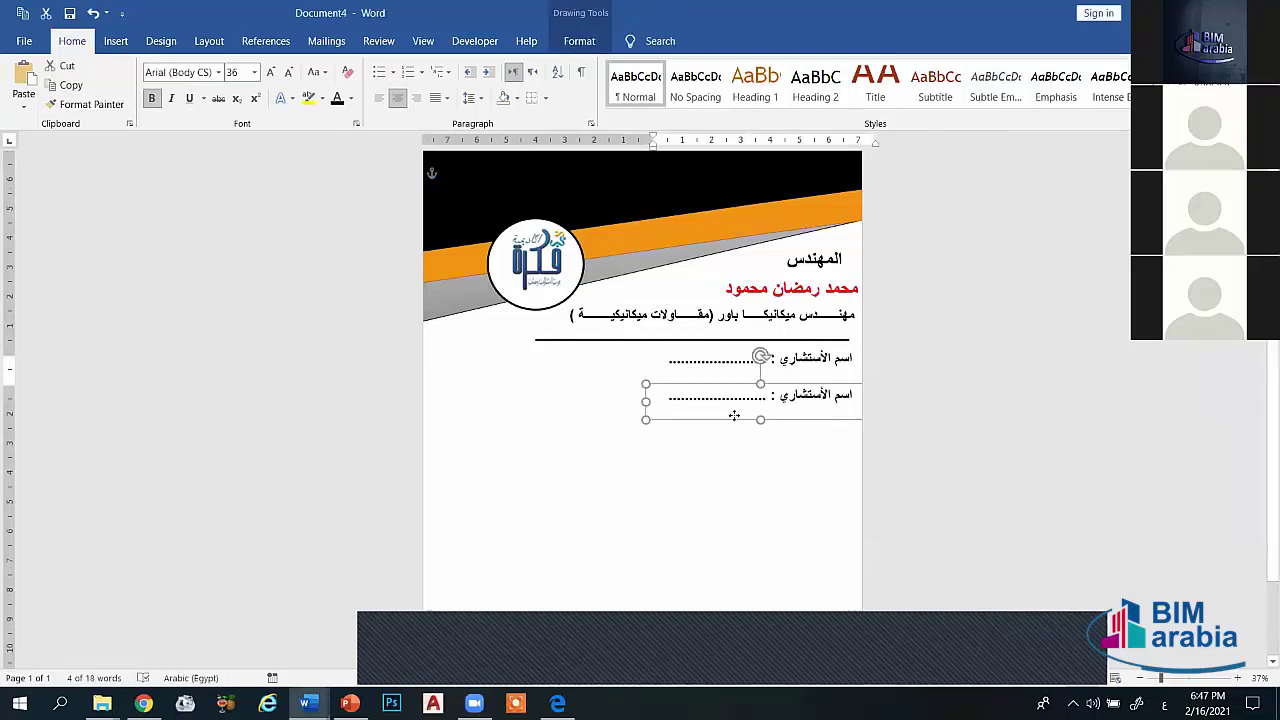
{"action": "key", "text": "Up"}
{"action": "key", "text": "Up"}
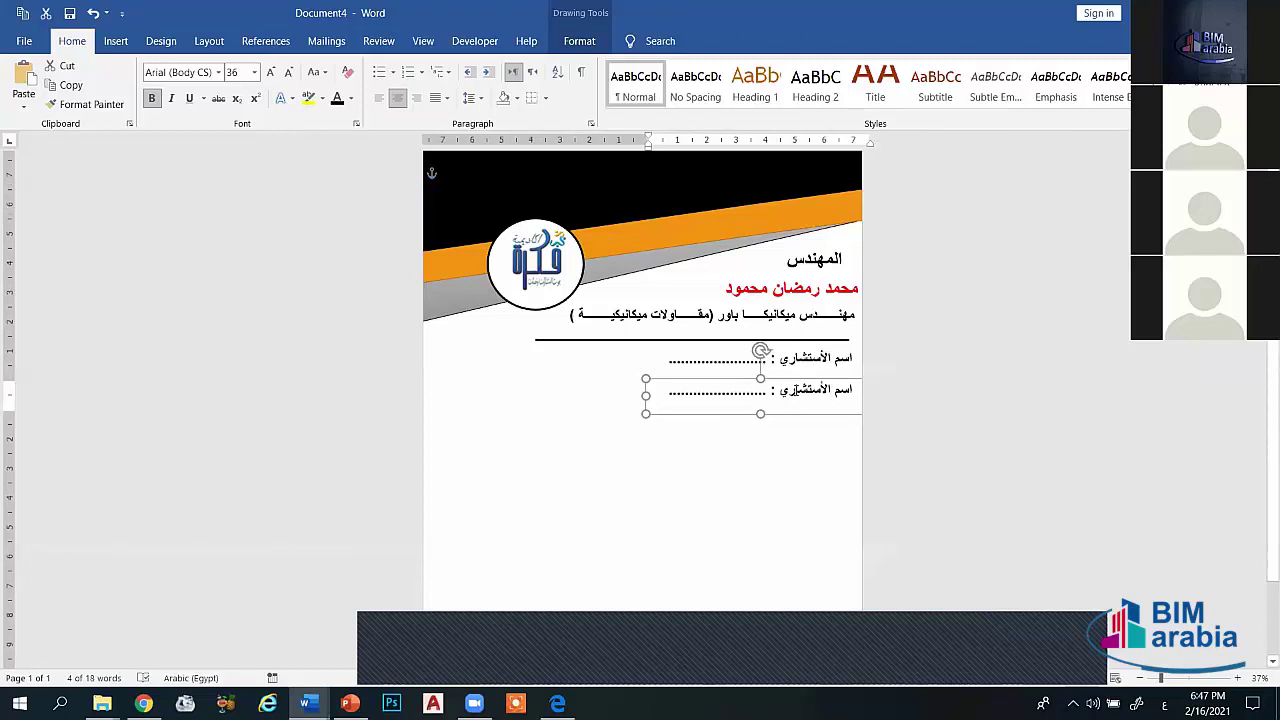
{"action": "double_click", "coordinate": [797, 392]}
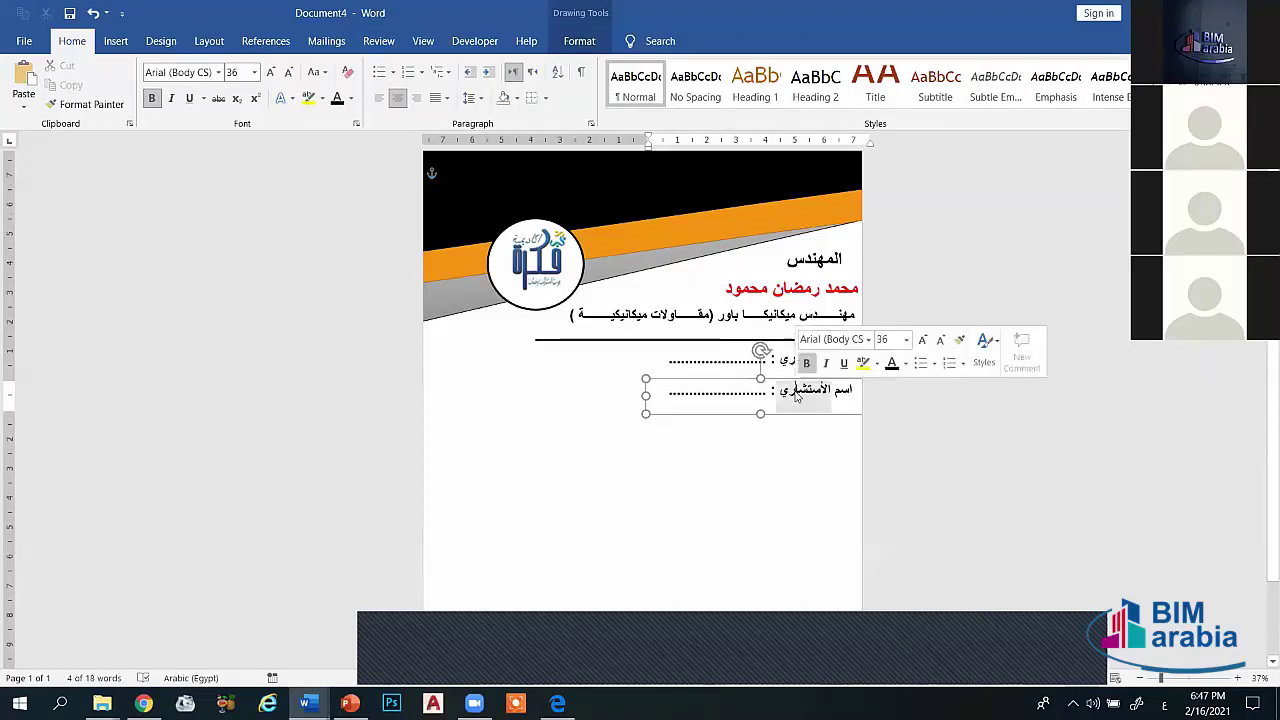
{"action": "triple_click", "coordinate": [797, 393]}
{"action": "left_click_drag", "start_coordinate": [778, 392], "coordinate": [853, 392]}
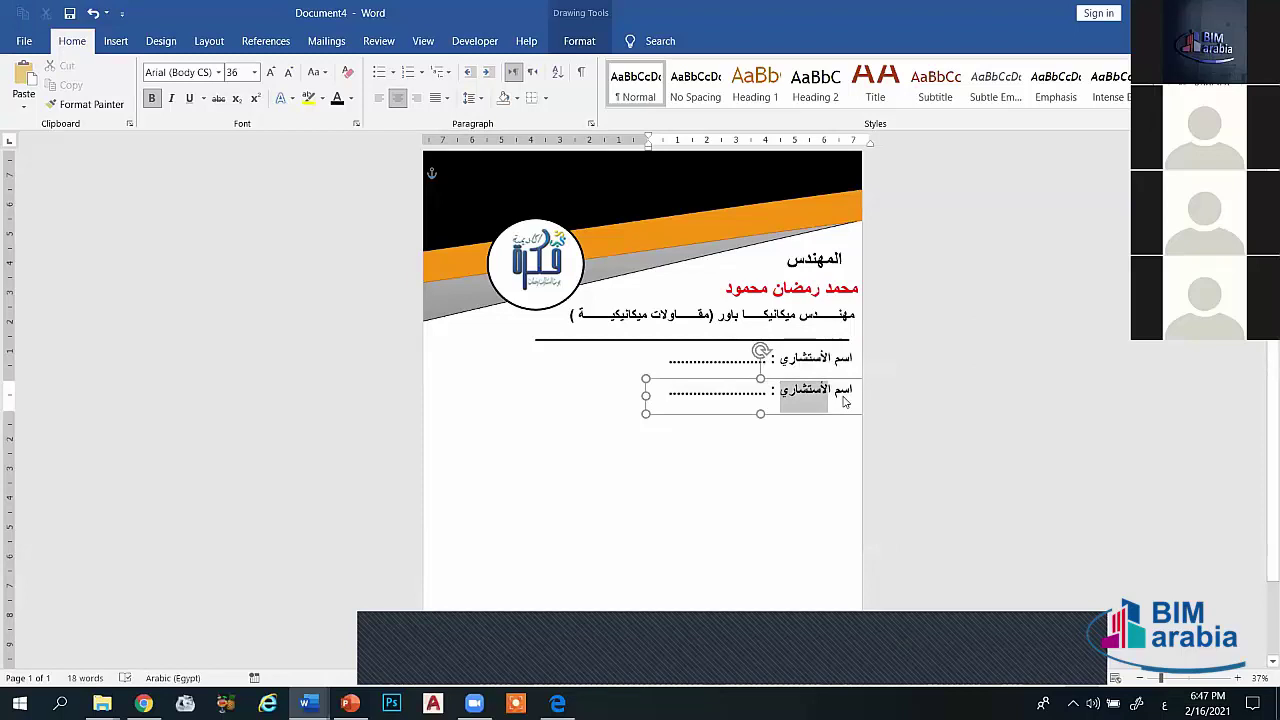
{"action": "type", "text": "ر"}
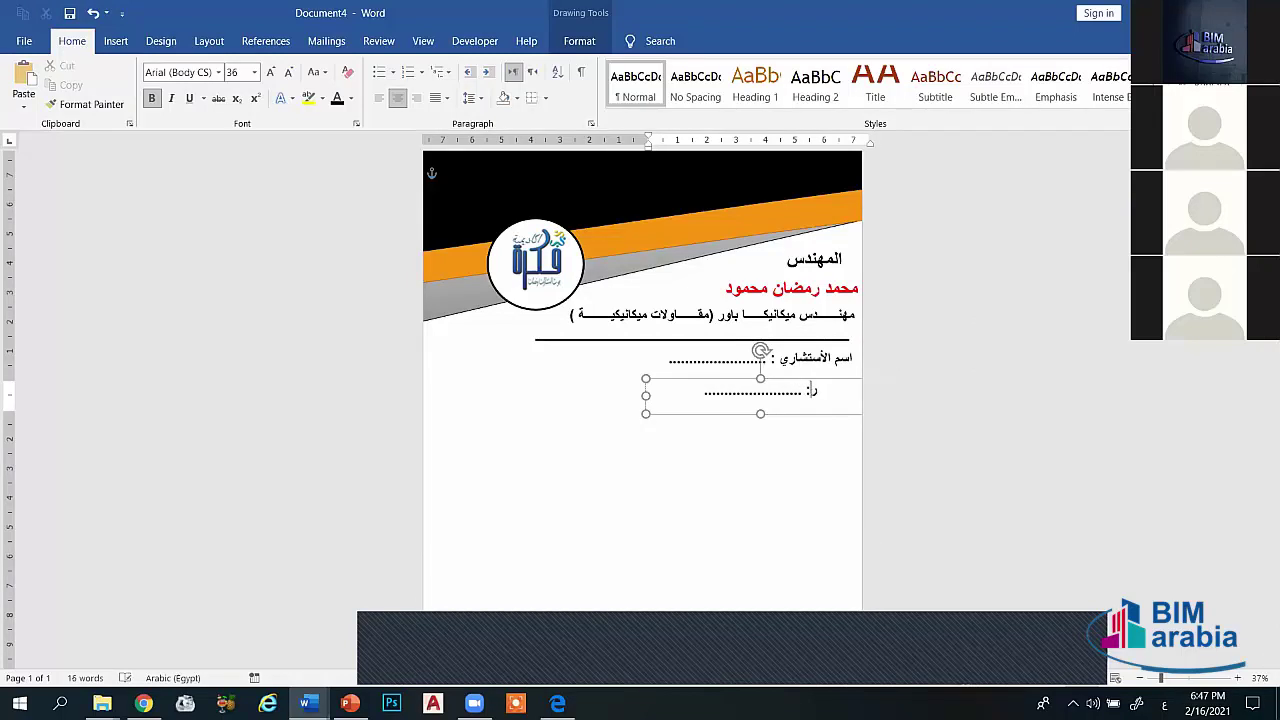
{"action": "type", "text": "قم ال"}
{"action": "type", "text": "تليفون"}
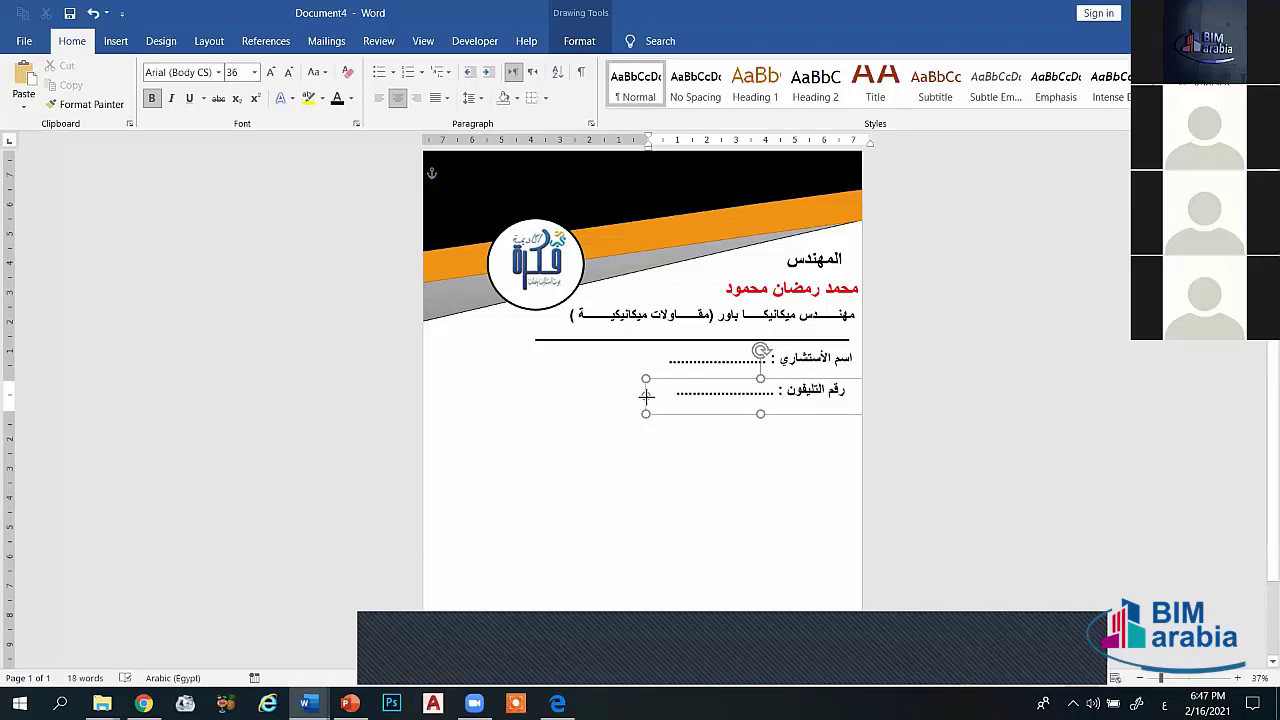
{"action": "left_click_drag", "start_coordinate": [646, 396], "coordinate": [659, 396]}
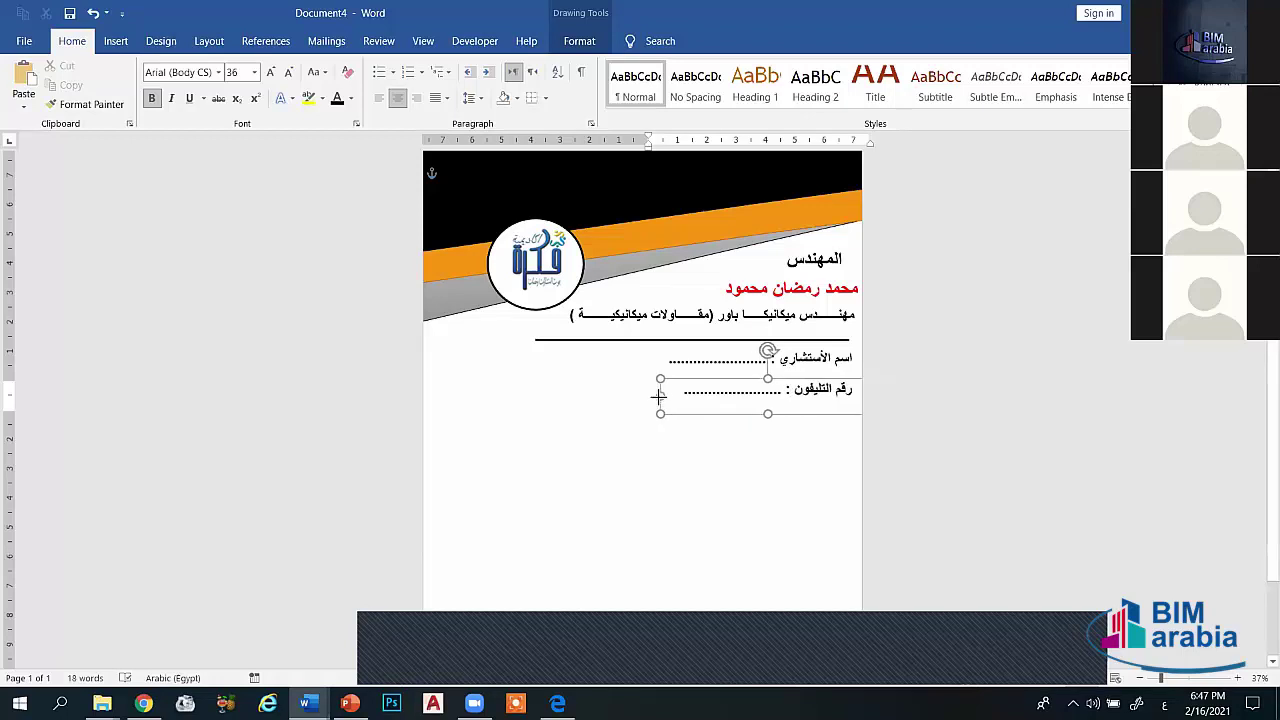
{"action": "left_click", "coordinate": [702, 462]}
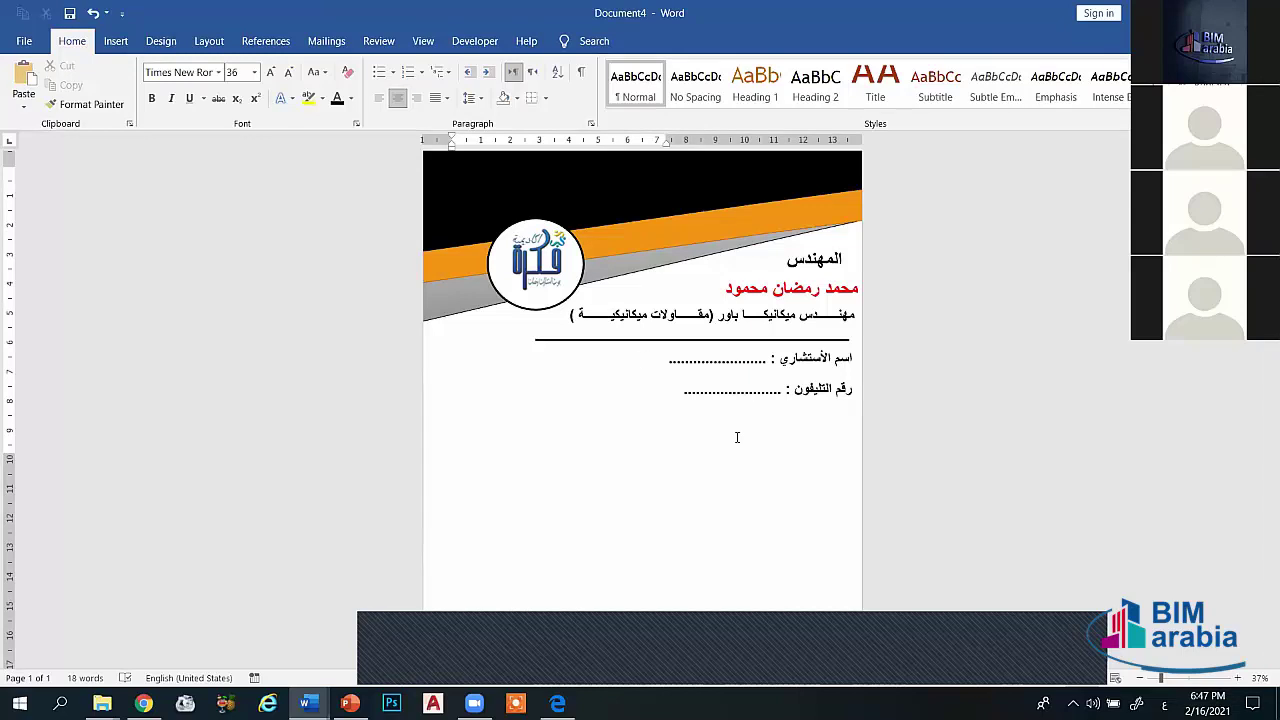
Step: Trim a dot from the consultant line and nudge the phone-number box into alignment
{"action": "left_click", "coordinate": [675, 361]}
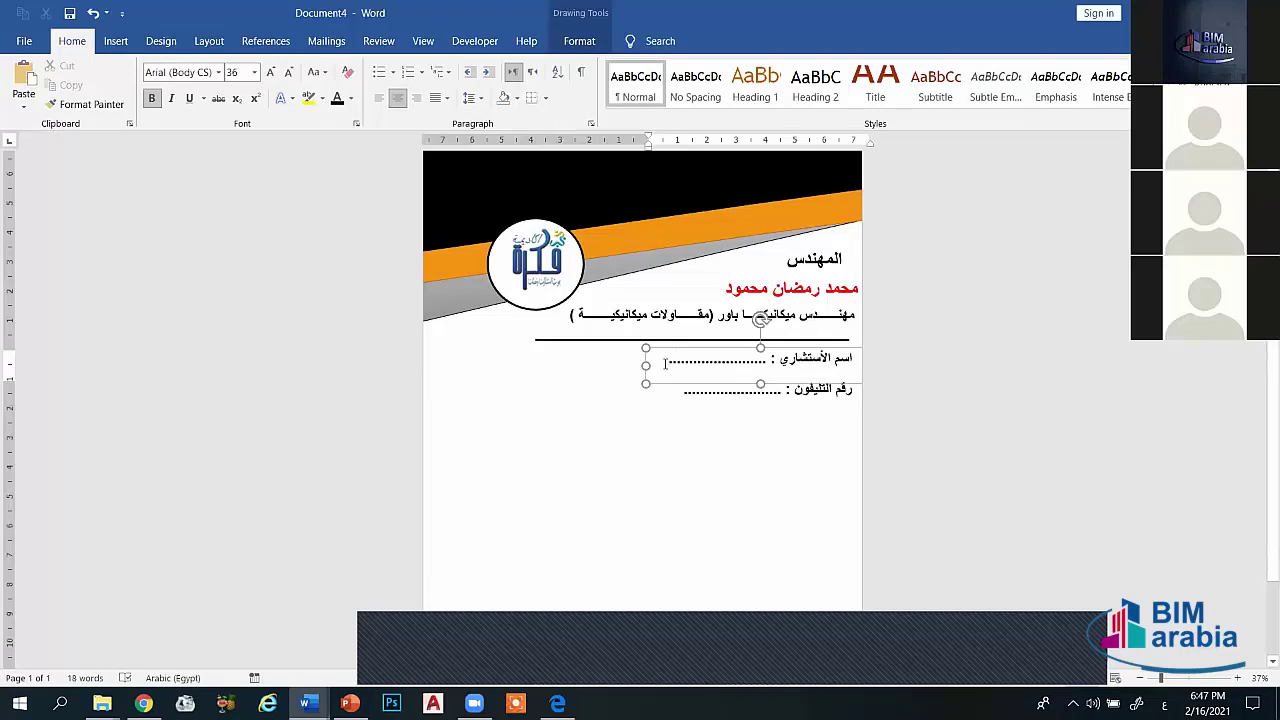
{"action": "key", "text": "BackSpace"}
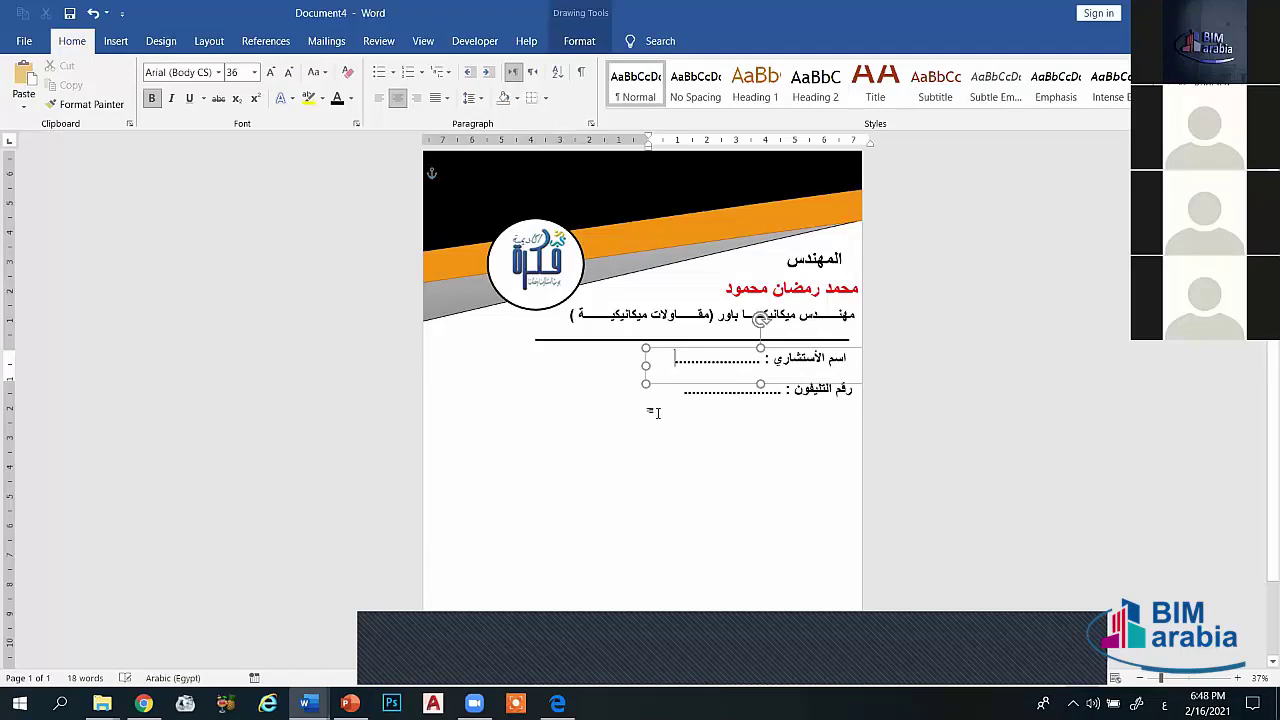
{"action": "left_click", "coordinate": [666, 379]}
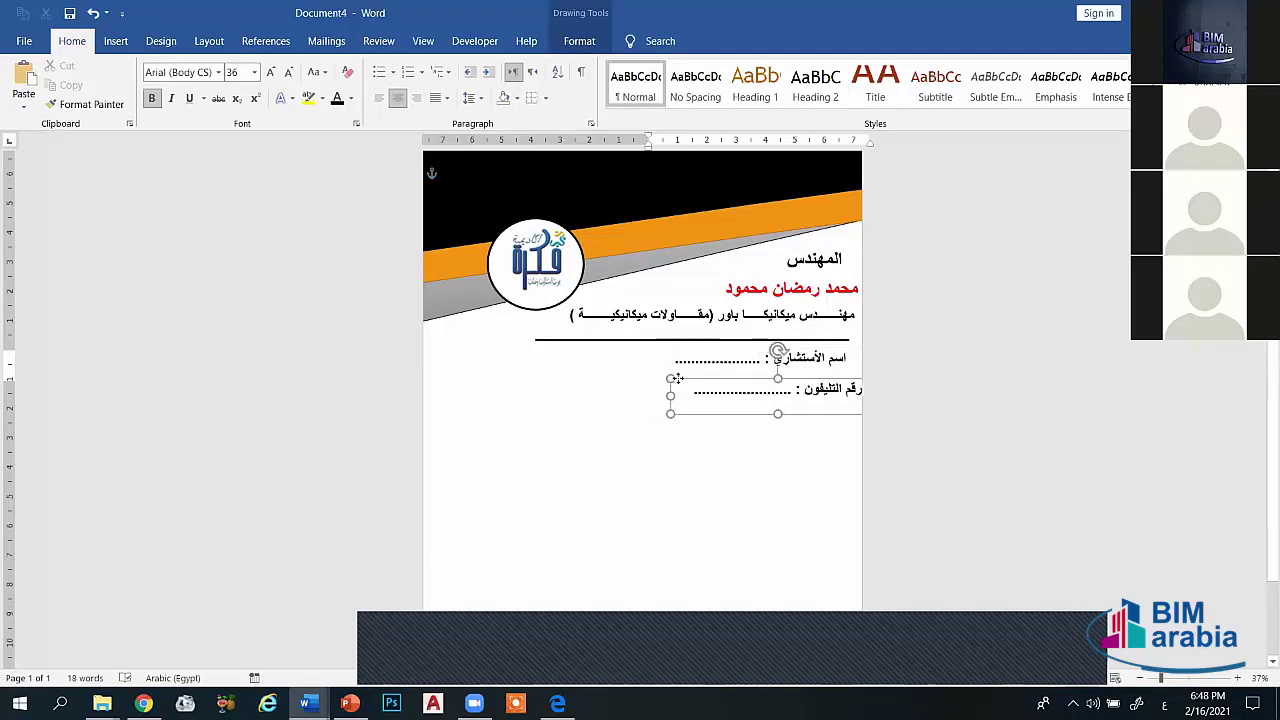
{"action": "left_click_drag", "start_coordinate": [664, 376], "coordinate": [666, 384]}
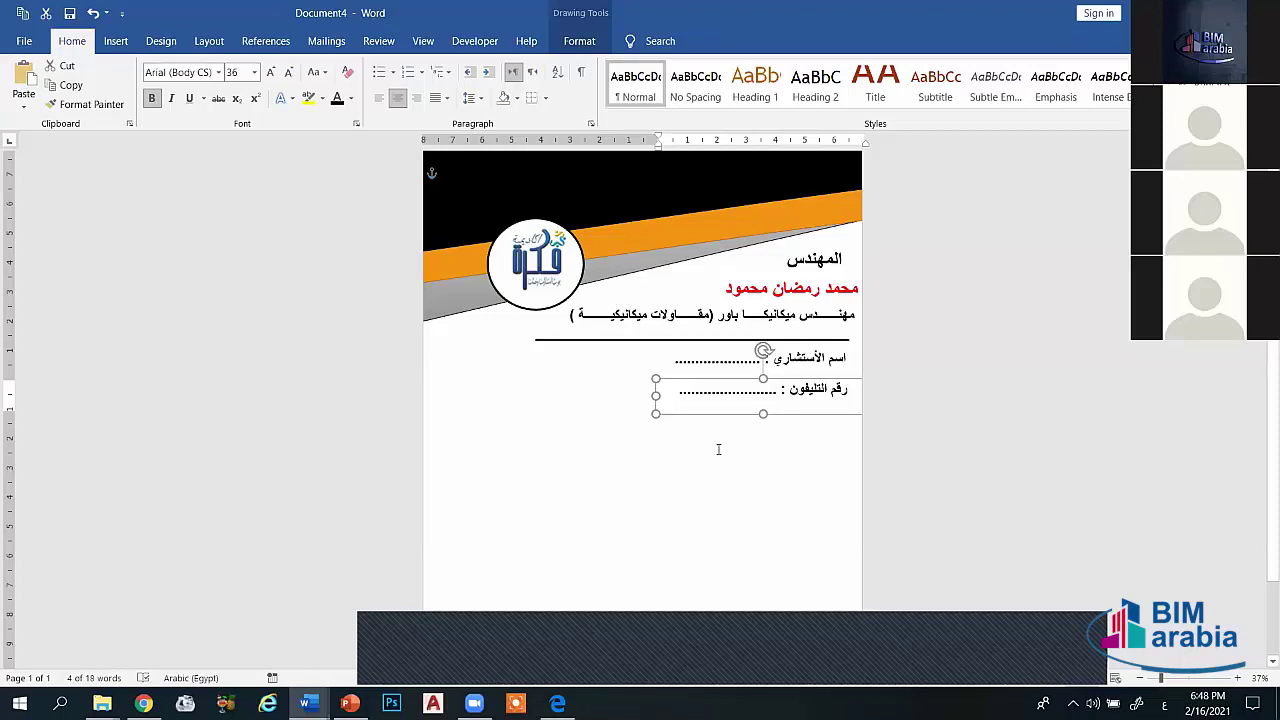
{"action": "key", "text": "Right"}
{"action": "key", "text": "Down"}
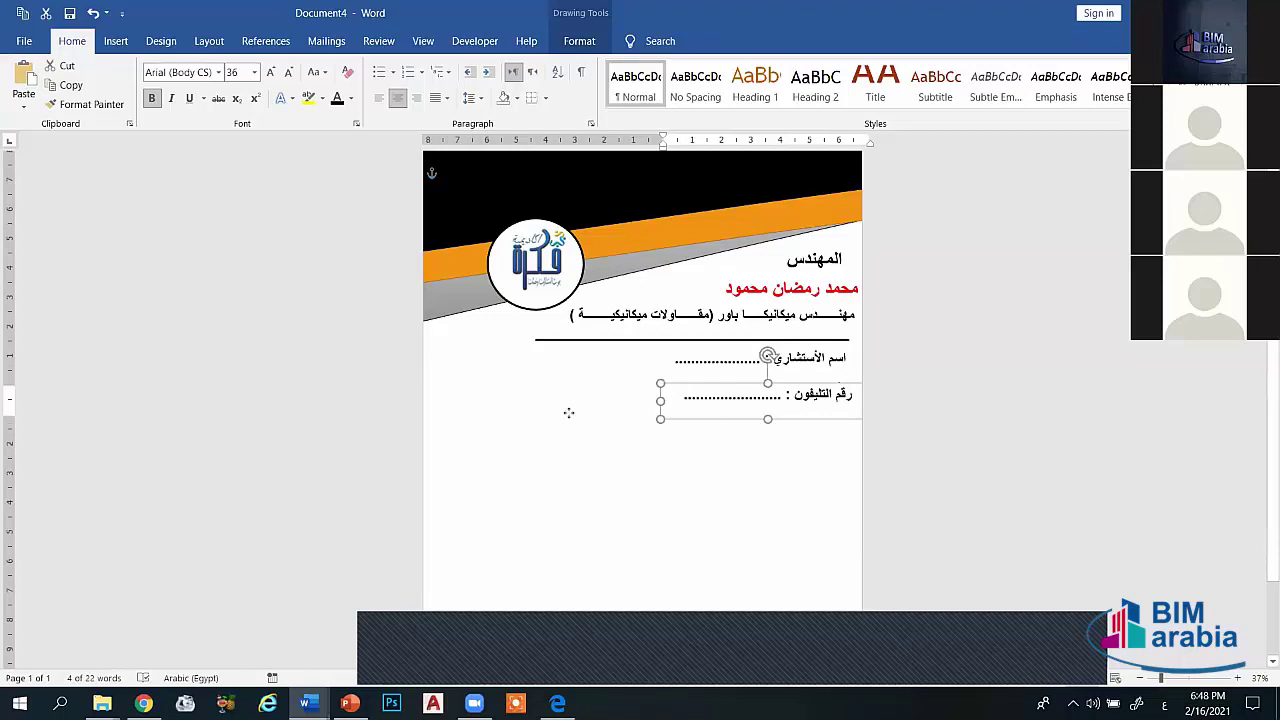
Step: Copy the phone field to the left, relabel it التاريخ and shorten its dotted blank
{"action": "left_click_drag", "start_coordinate": [568, 412], "coordinate": [495, 382]}
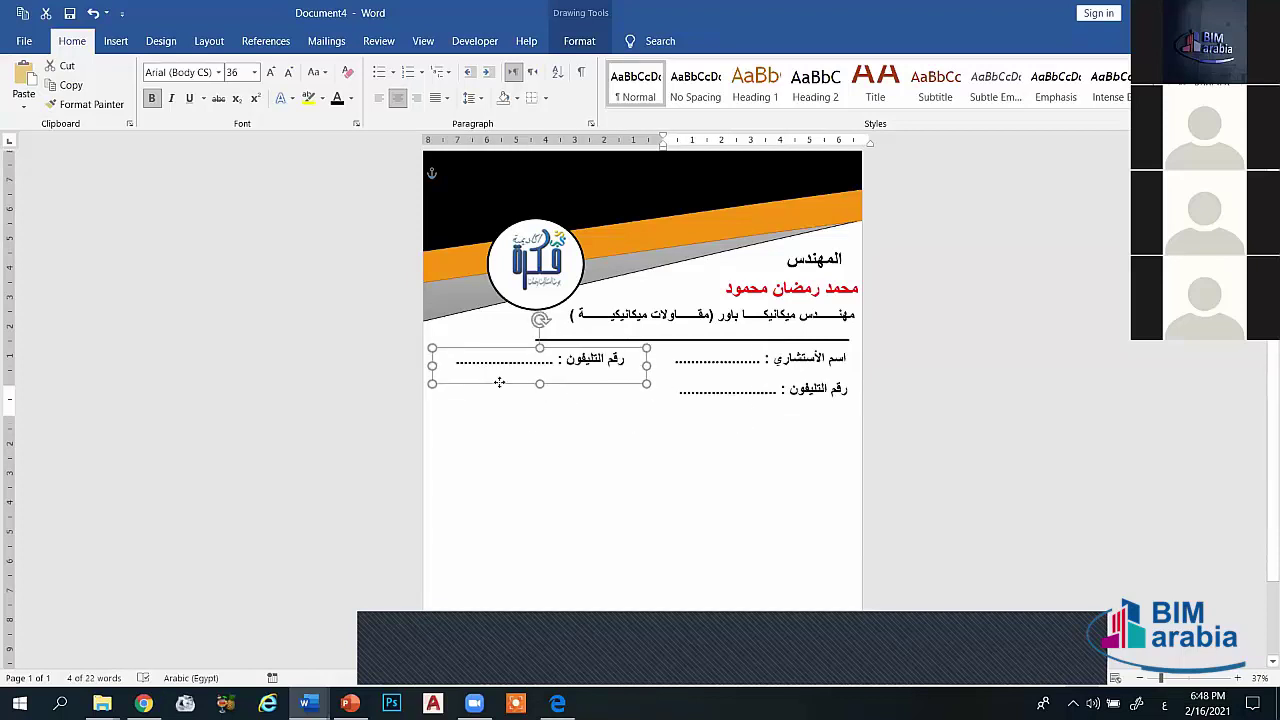
{"action": "key", "text": "Right"}
{"action": "left_click", "coordinate": [573, 366]}
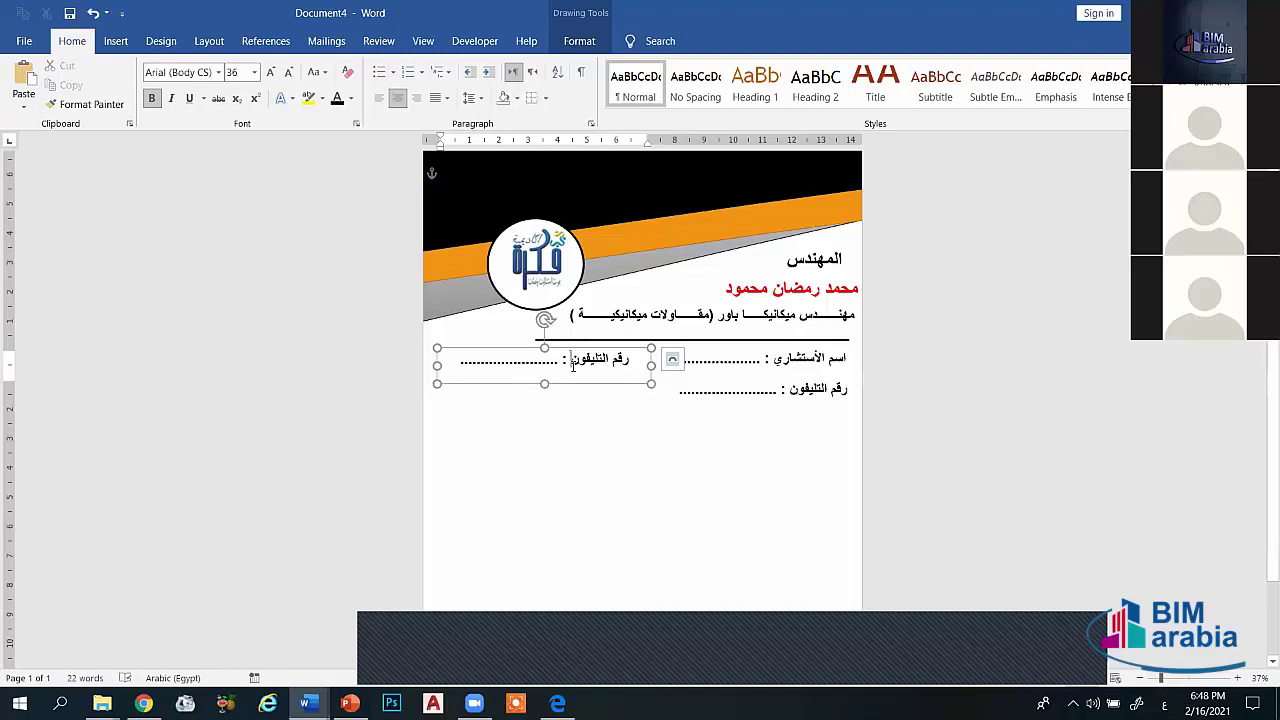
{"action": "key", "text": "BackSpace"}
{"action": "key", "text": "BackSpace"}
{"action": "key", "text": "BackSpace"}
{"action": "key", "text": "BackSpace"}
{"action": "key", "text": "BackSpace"}
{"action": "key", "text": "BackSpace"}
{"action": "key", "text": "BackSpace"}
{"action": "key", "text": "BackSpace"}
{"action": "key", "text": "BackSpace"}
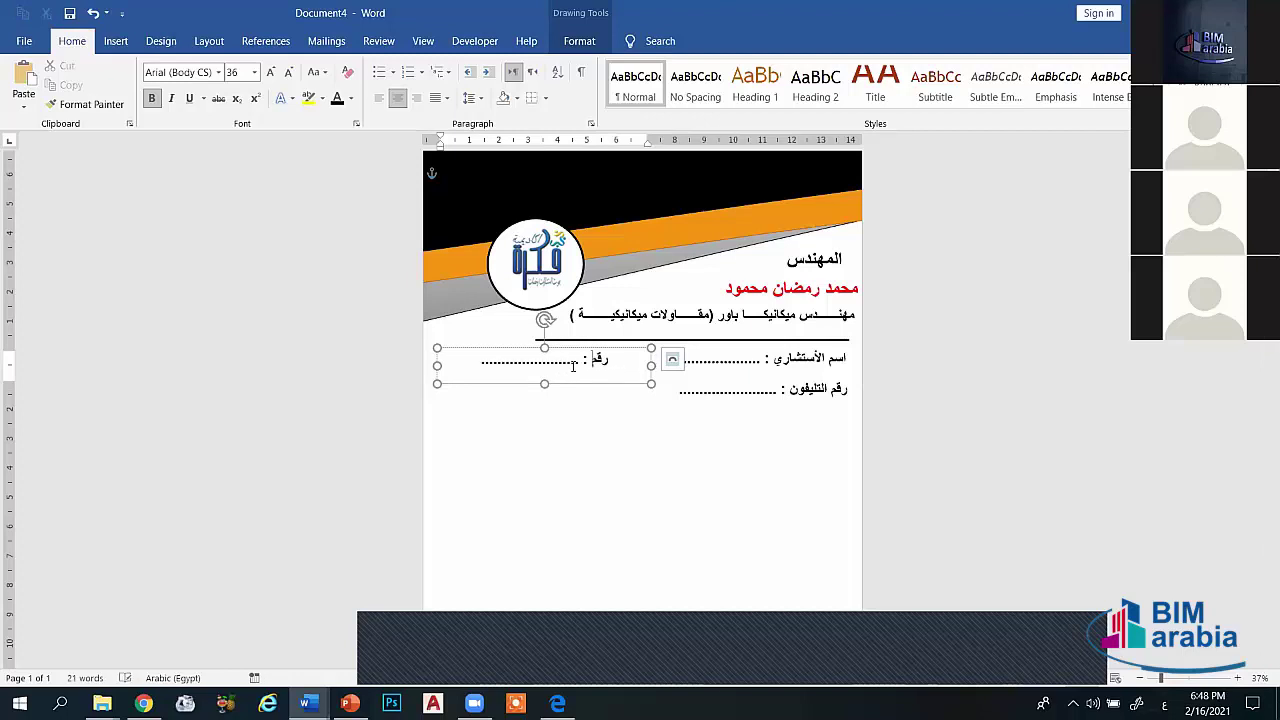
{"action": "key", "text": "BackSpace"}
{"action": "key", "text": "BackSpace"}
{"action": "type", "text": "التا"}
{"action": "type", "text": "ريخ"}
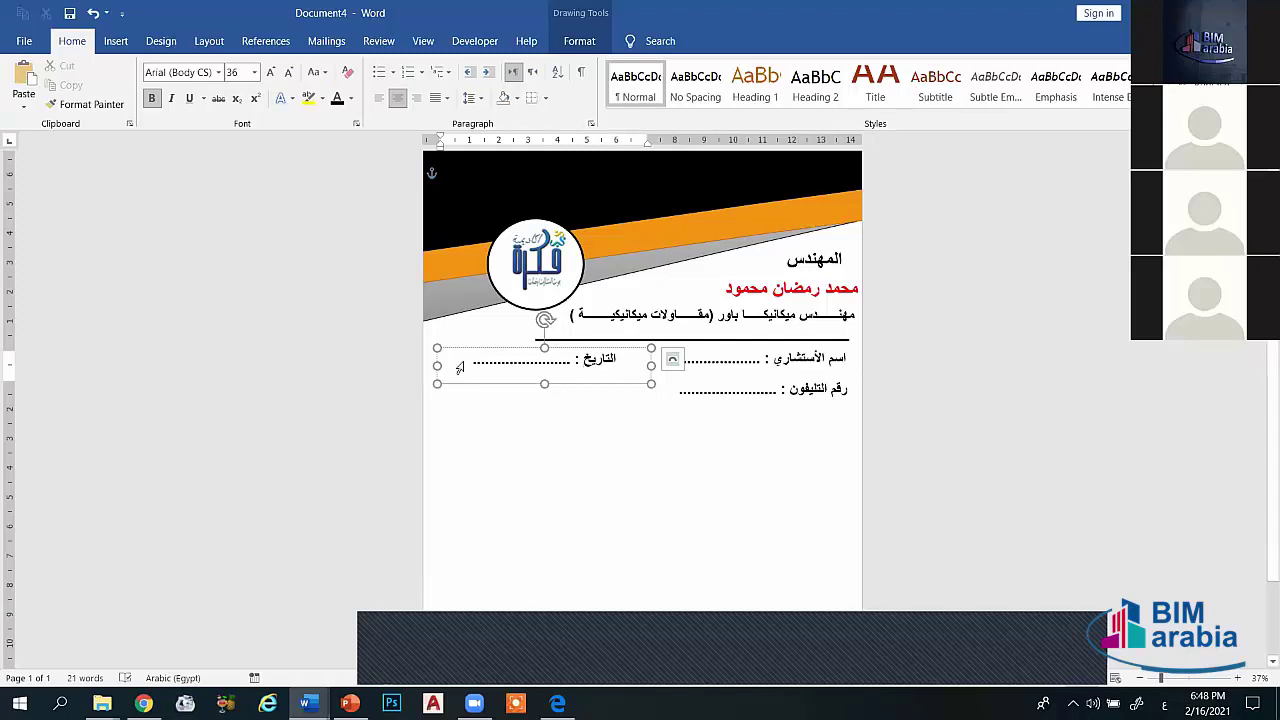
{"action": "left_click", "coordinate": [470, 365]}
{"action": "key", "text": "BackSpace"}
{"action": "key", "text": "BackSpace"}
{"action": "key", "text": "BackSpace"}
{"action": "key", "text": "BackSpace"}
{"action": "key", "text": "BackSpace"}
{"action": "key", "text": "BackSpace"}
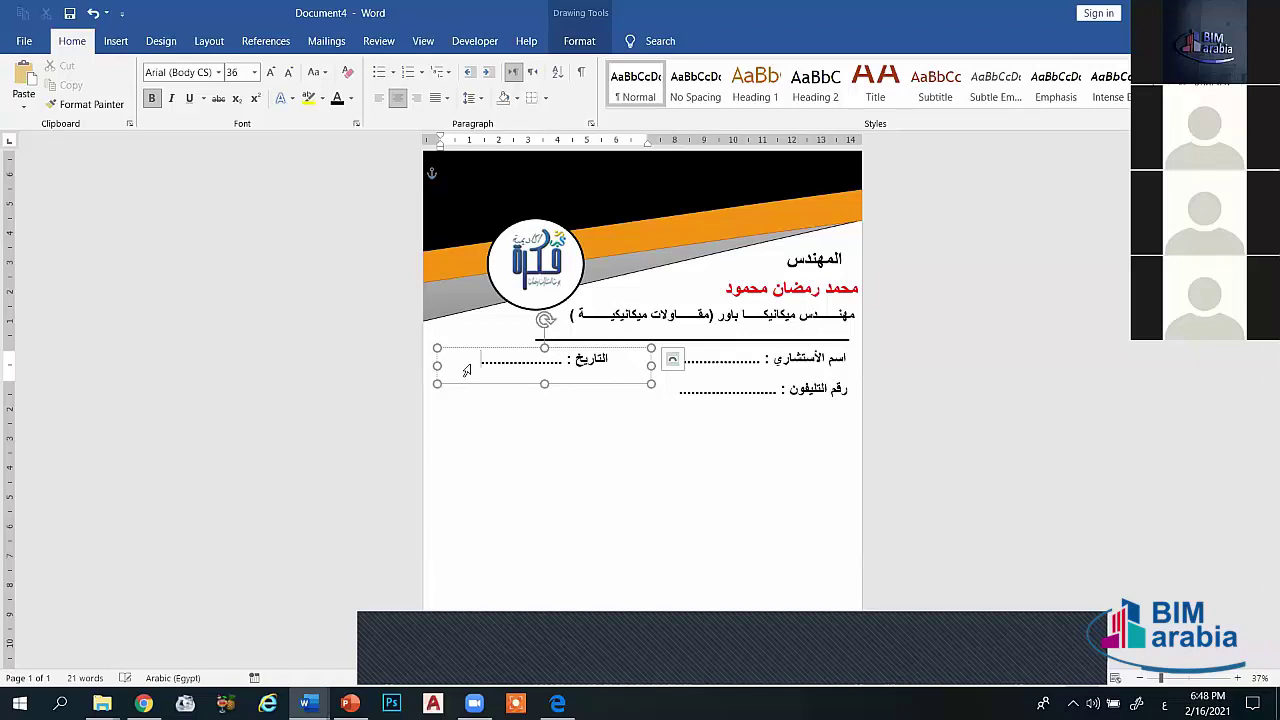
{"action": "key", "text": "BackSpace"}
{"action": "key", "text": "BackSpace"}
{"action": "key", "text": "BackSpace"}
{"action": "key", "text": "BackSpace"}
{"action": "key", "text": "BackSpace"}
{"action": "key", "text": "BackSpace"}
{"action": "key", "text": "BackSpace"}
{"action": "key", "text": "BackSpace"}
{"action": "key", "text": "BackSpace"}
{"action": "key", "text": "BackSpace"}
{"action": "key", "text": "BackSpace"}
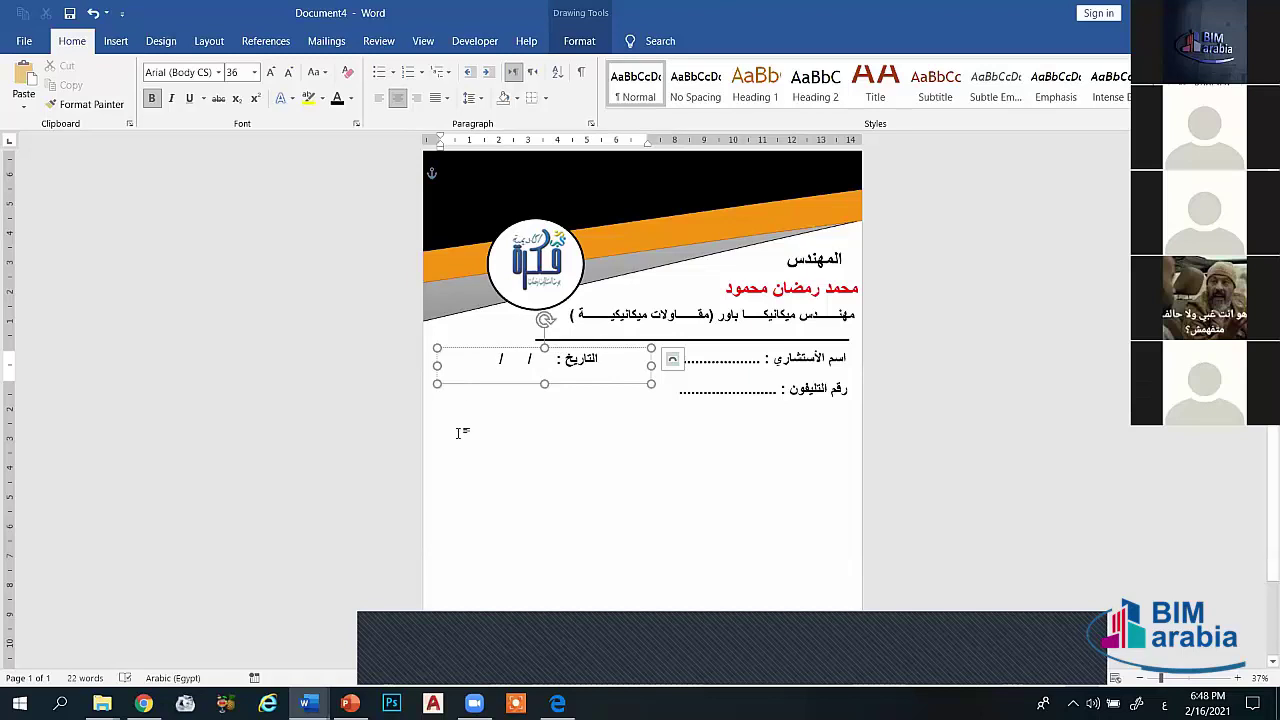
{"action": "key", "text": "alt+shift"}
{"action": "key", "text": "alt+shift"}
Step: Align the date box with the consultant-name line
{"action": "left_click_drag", "start_coordinate": [570, 385], "coordinate": [554, 386]}
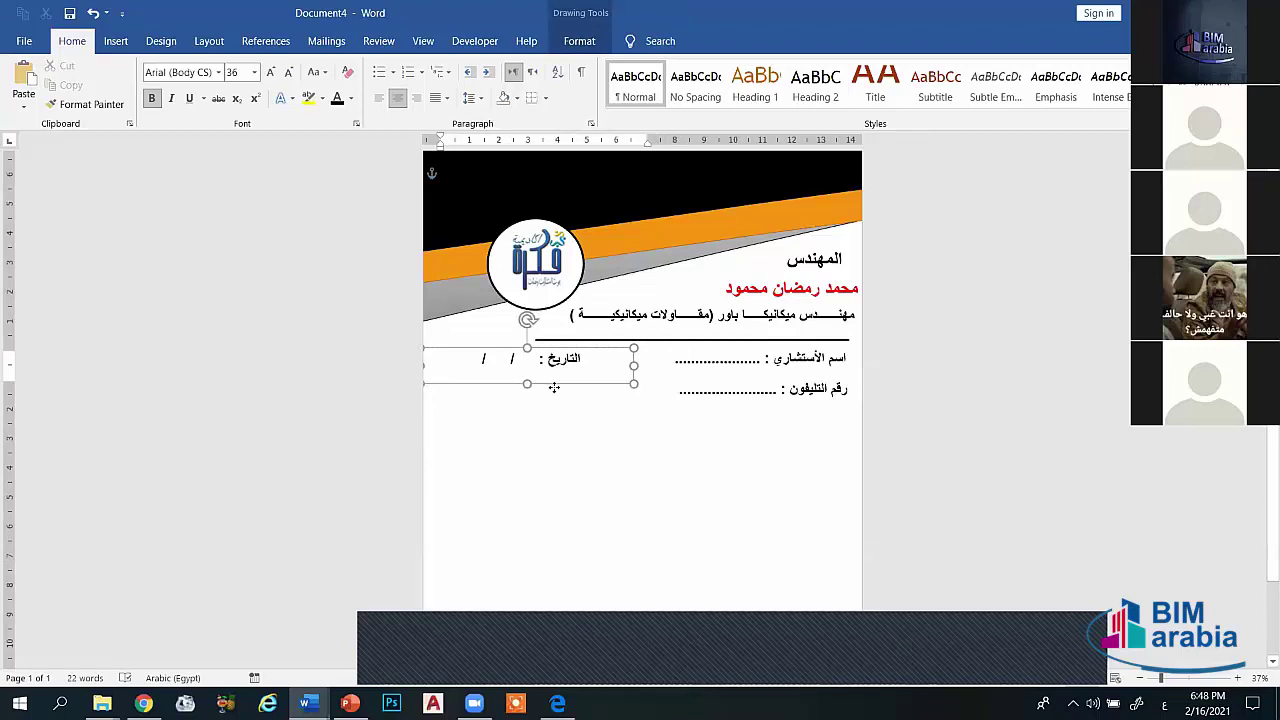
{"action": "key", "text": "alt+shift"}
{"action": "left_click", "coordinate": [648, 396]}
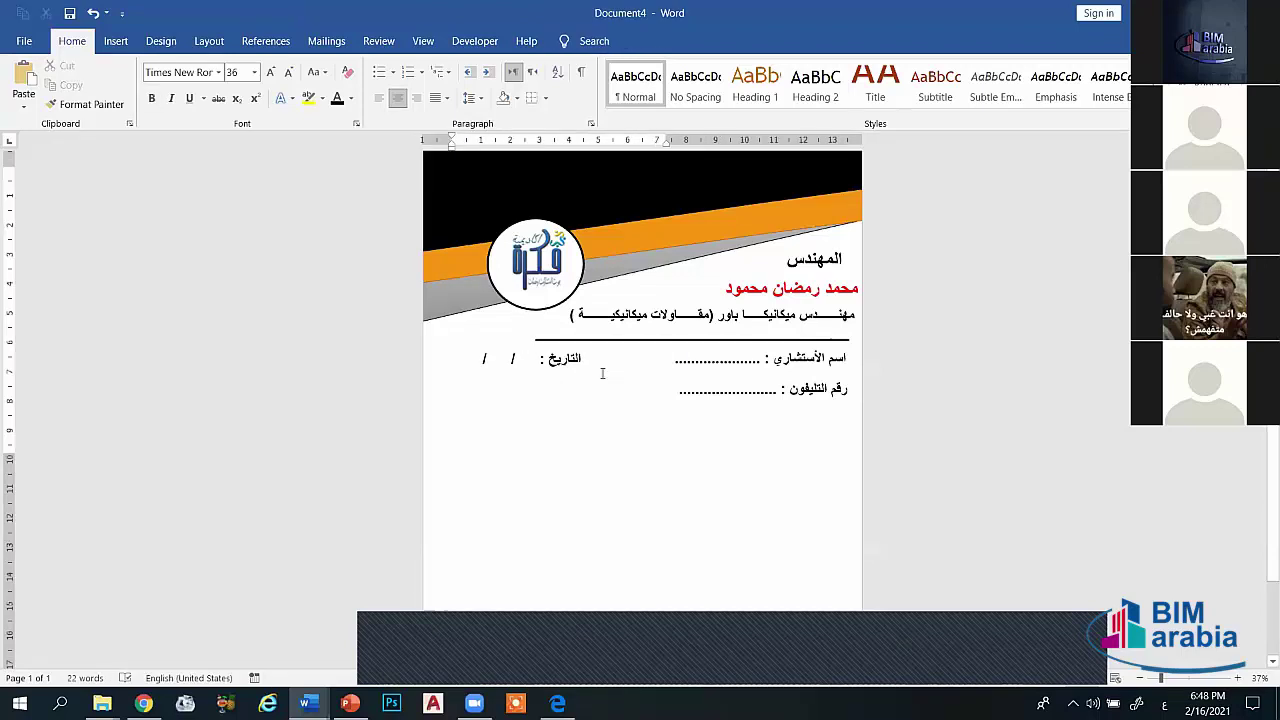
{"action": "left_click", "coordinate": [566, 387]}
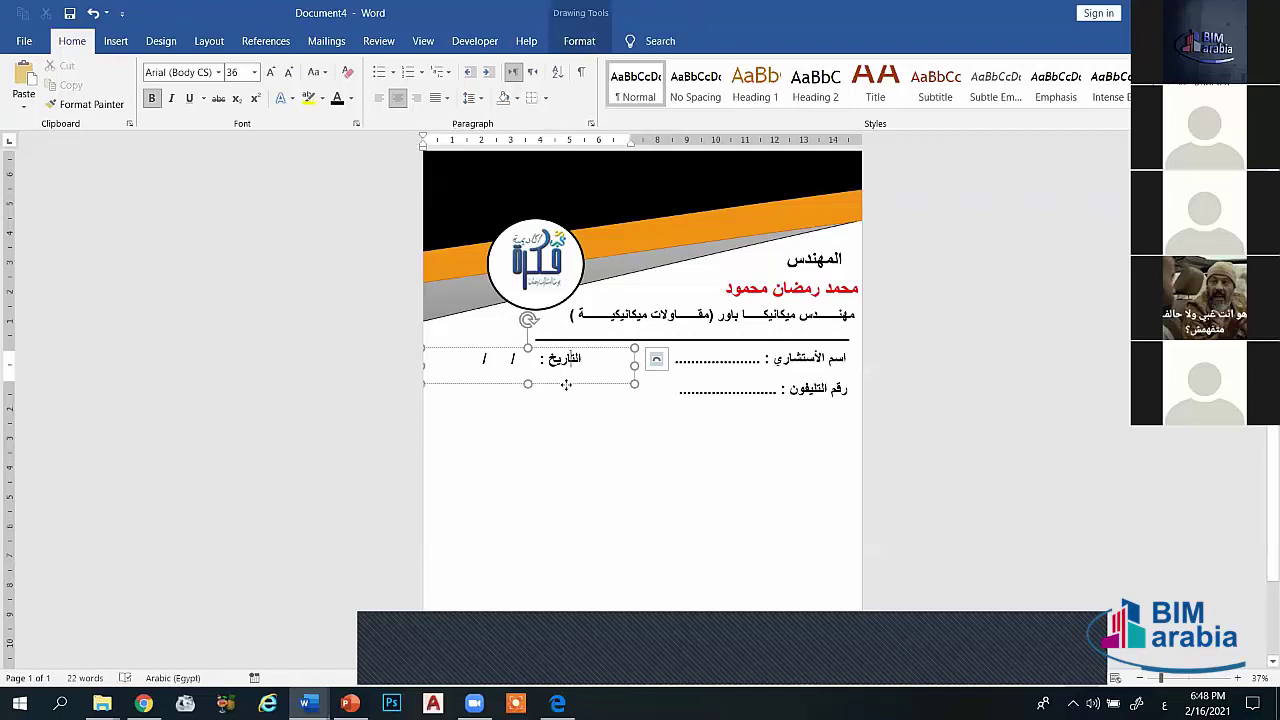
{"action": "left_click", "coordinate": [563, 417]}
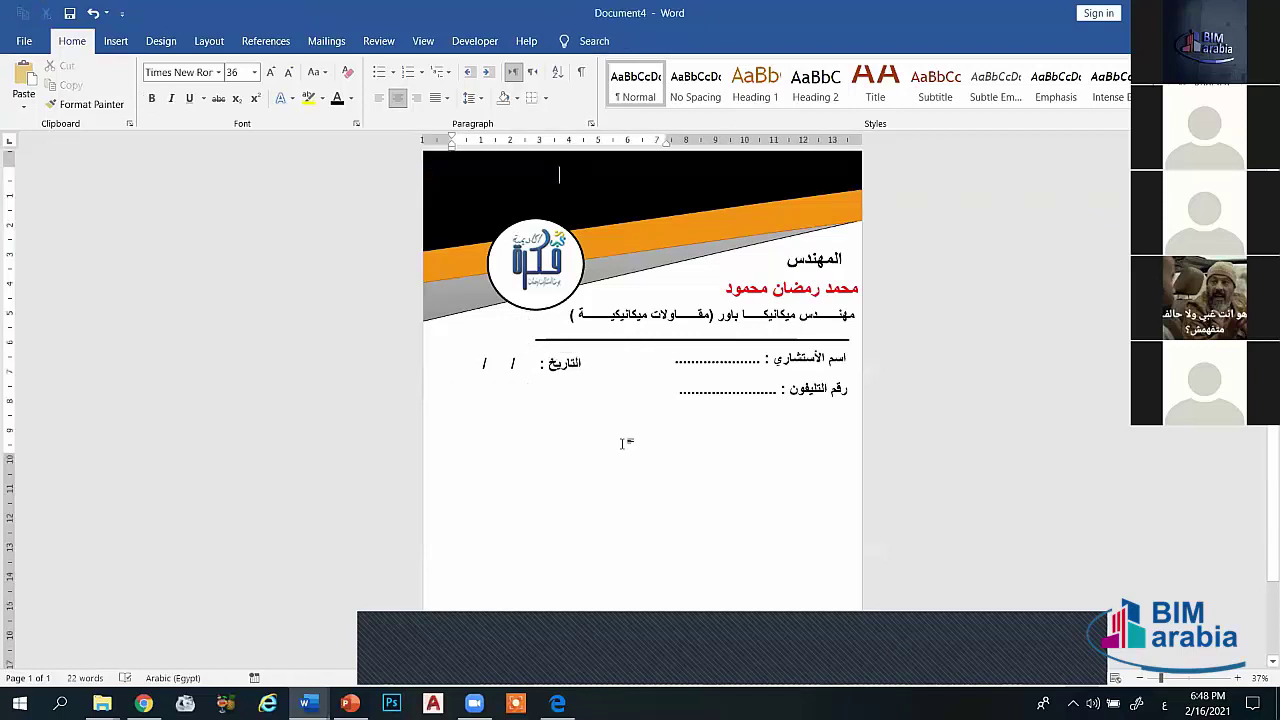
{"action": "left_click", "coordinate": [567, 390]}
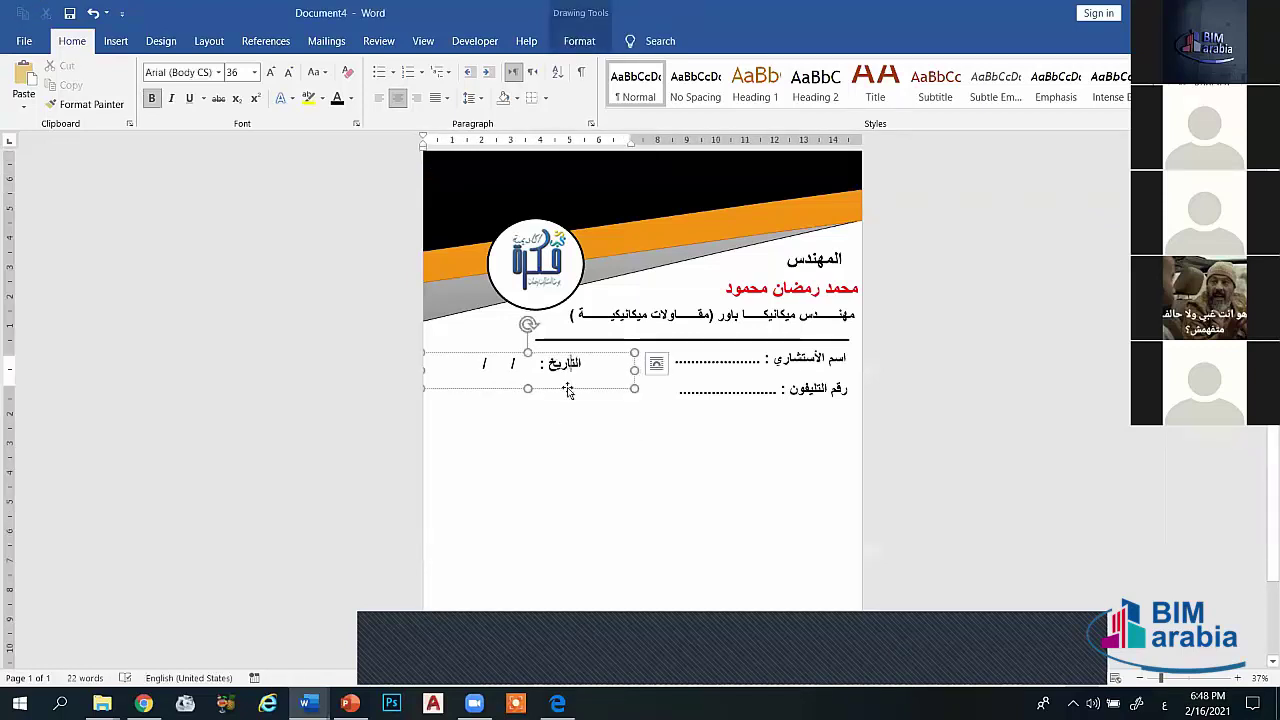
{"action": "left_click_drag", "start_coordinate": [567, 390], "coordinate": [566, 386]}
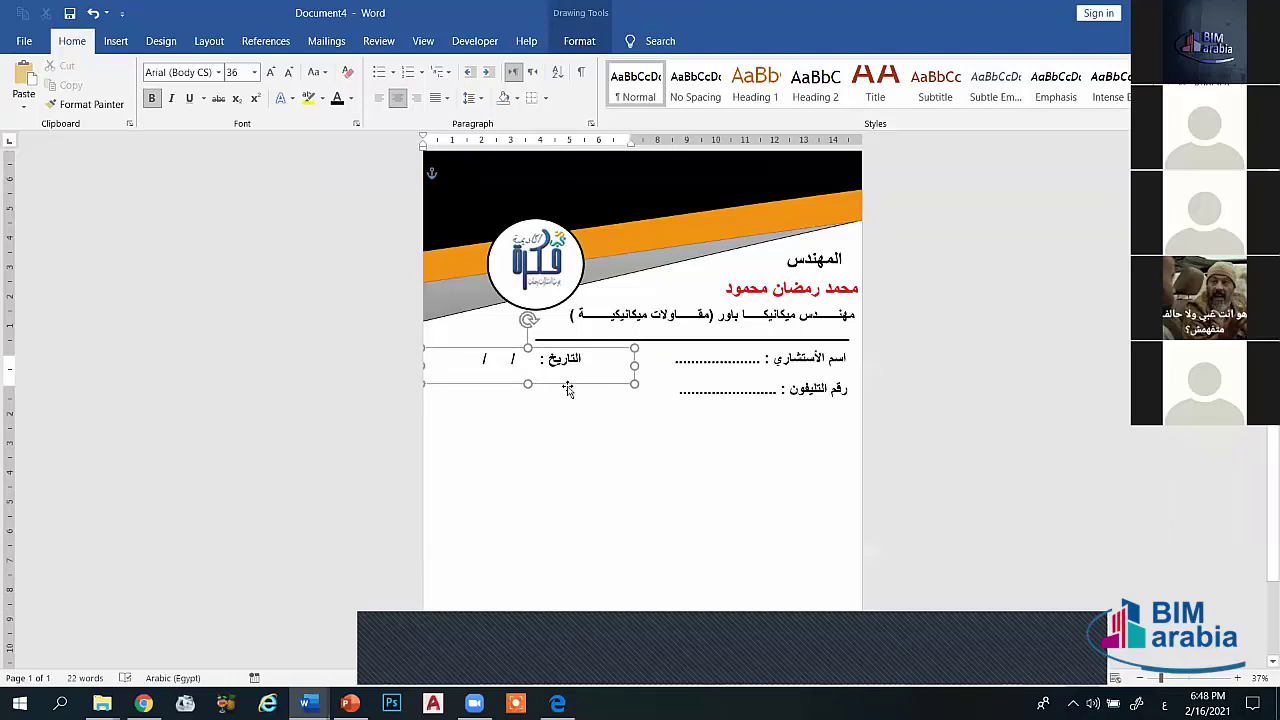
{"action": "left_click", "coordinate": [570, 396]}
{"action": "left_click", "coordinate": [699, 395]}
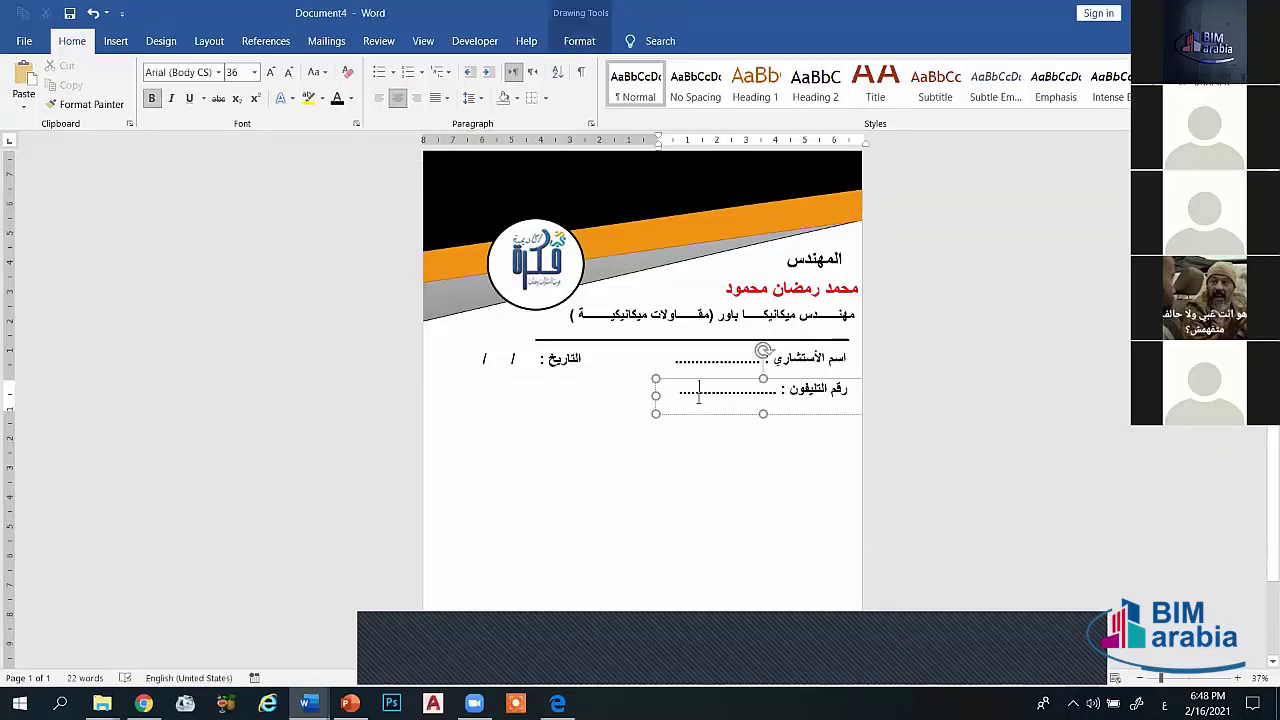
{"action": "left_click", "coordinate": [648, 440]}
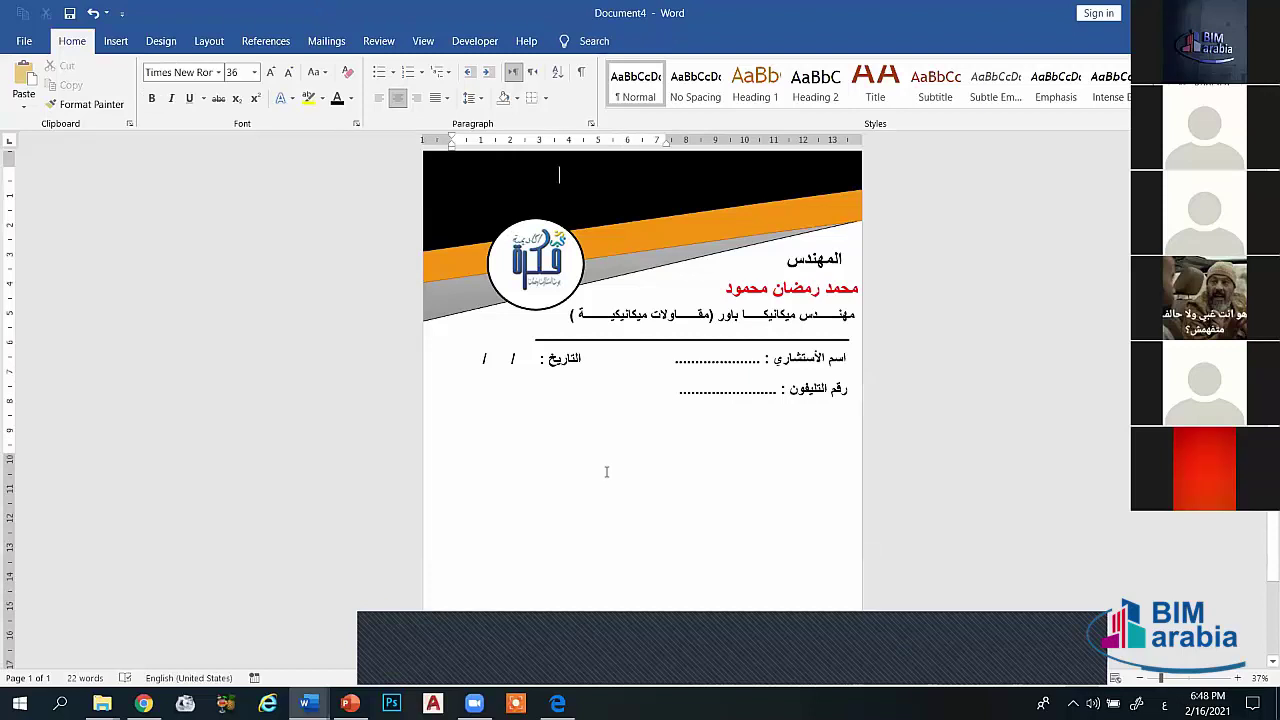
Step: Insert the WhatsApp Image logo picture from this device
{"action": "left_click", "coordinate": [116, 41]}
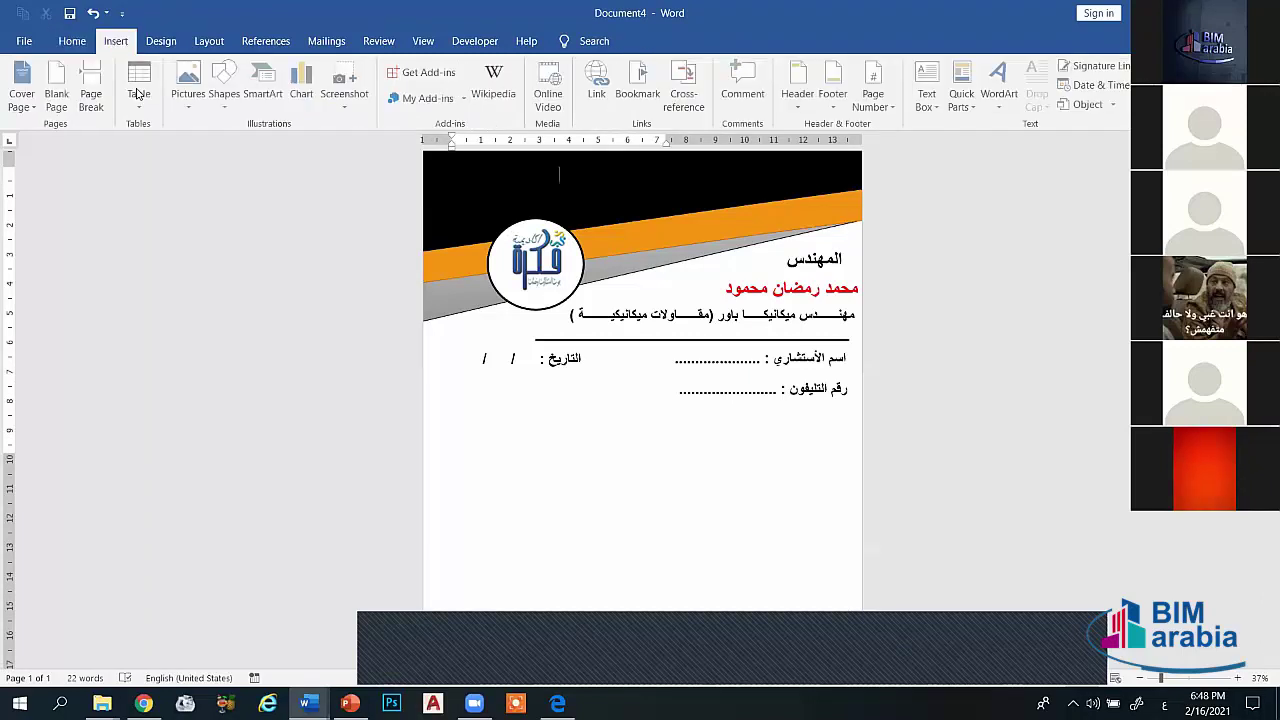
{"action": "left_click", "coordinate": [227, 100]}
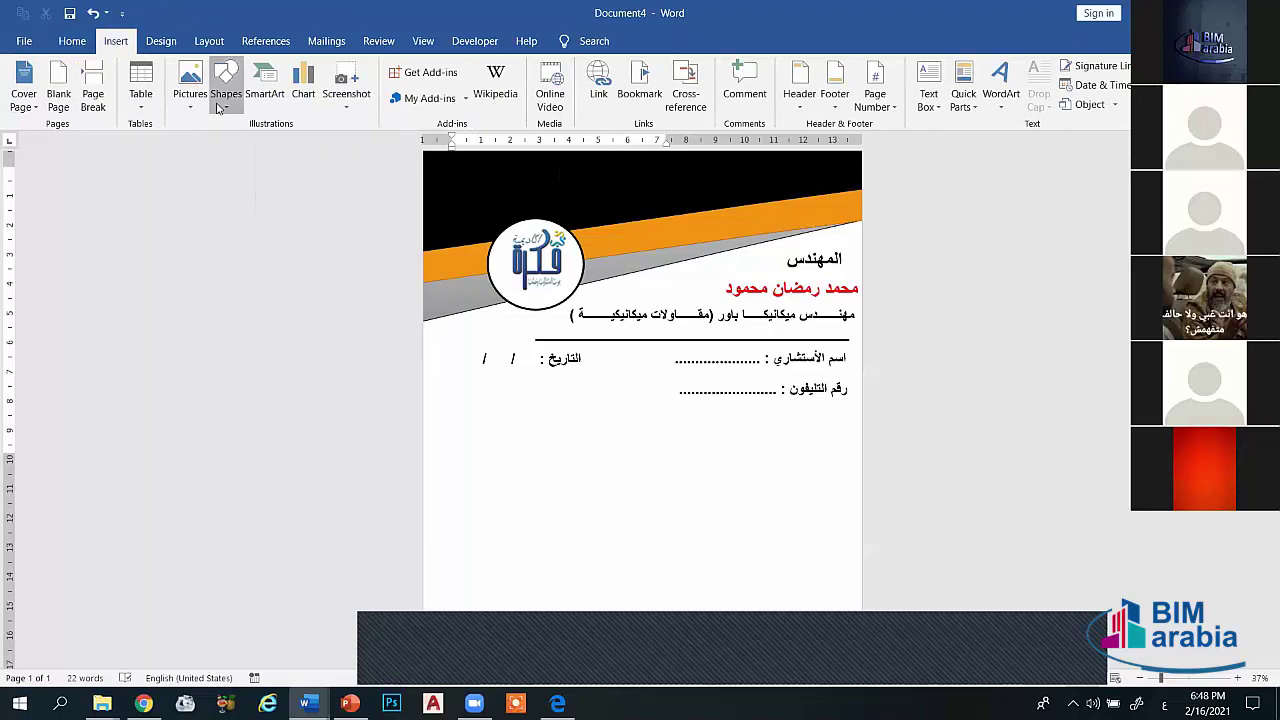
{"action": "left_click", "coordinate": [190, 95]}
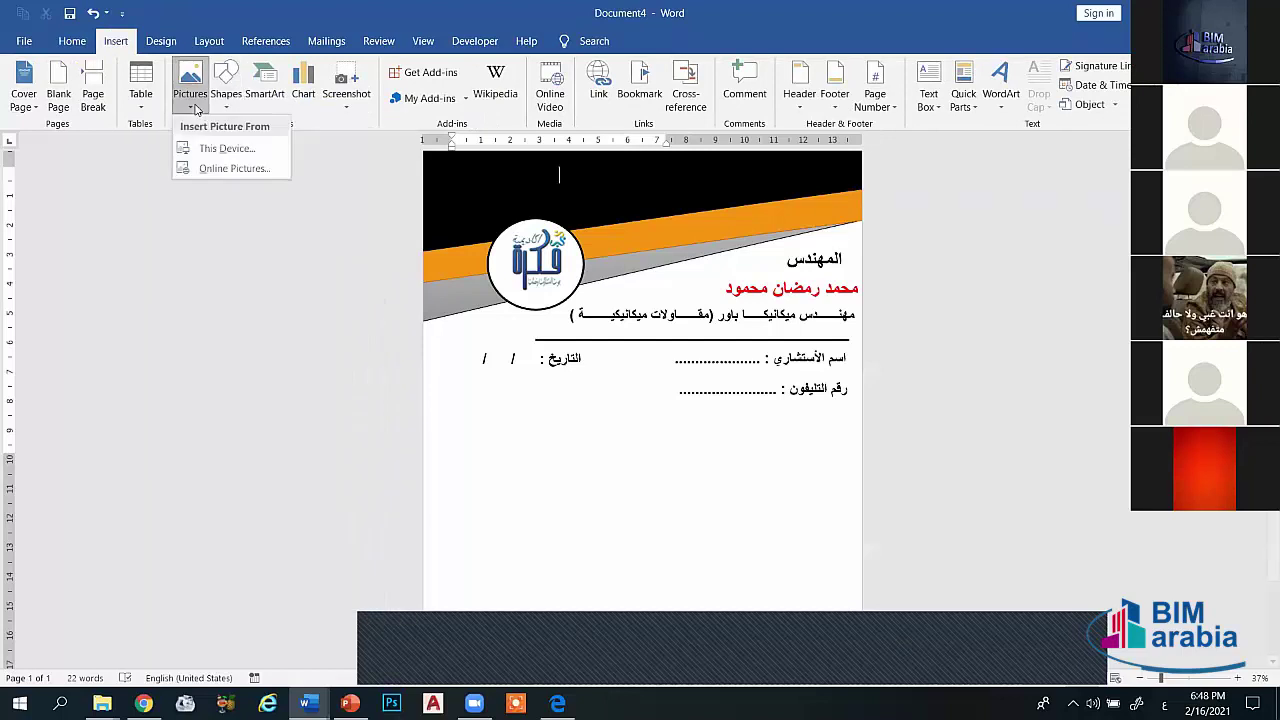
{"action": "left_click", "coordinate": [244, 150]}
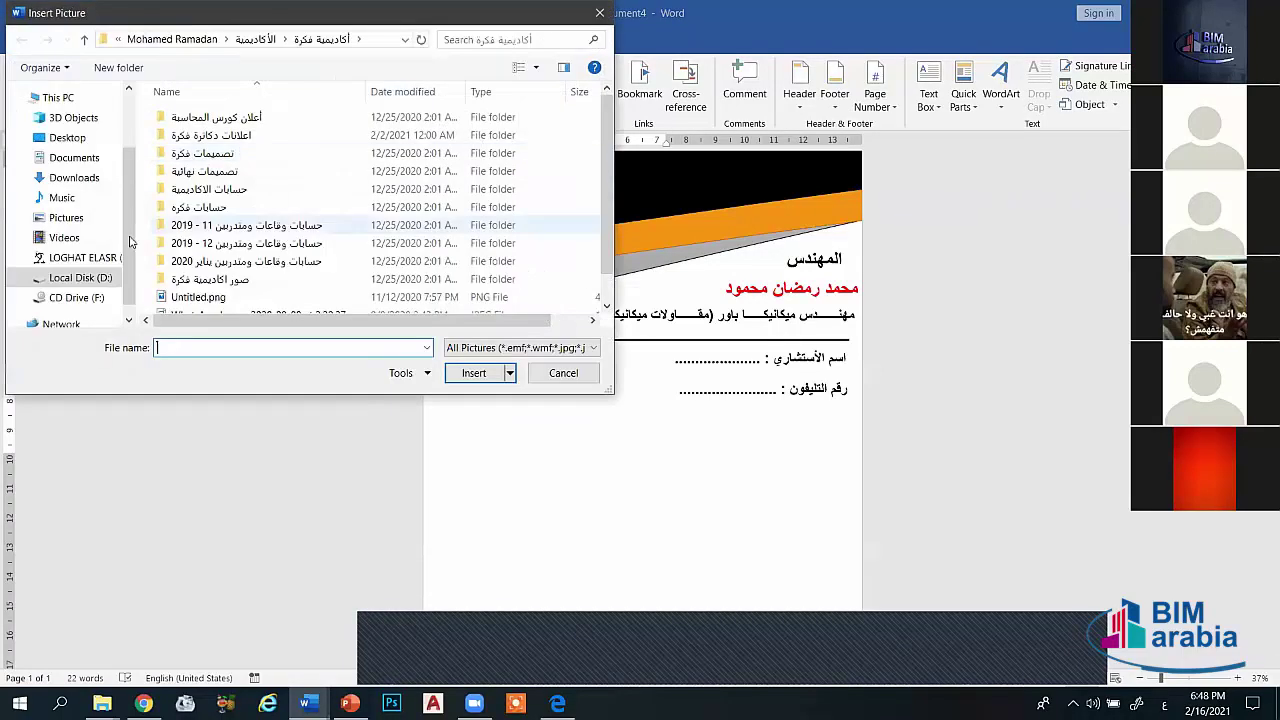
{"action": "left_click", "coordinate": [229, 303]}
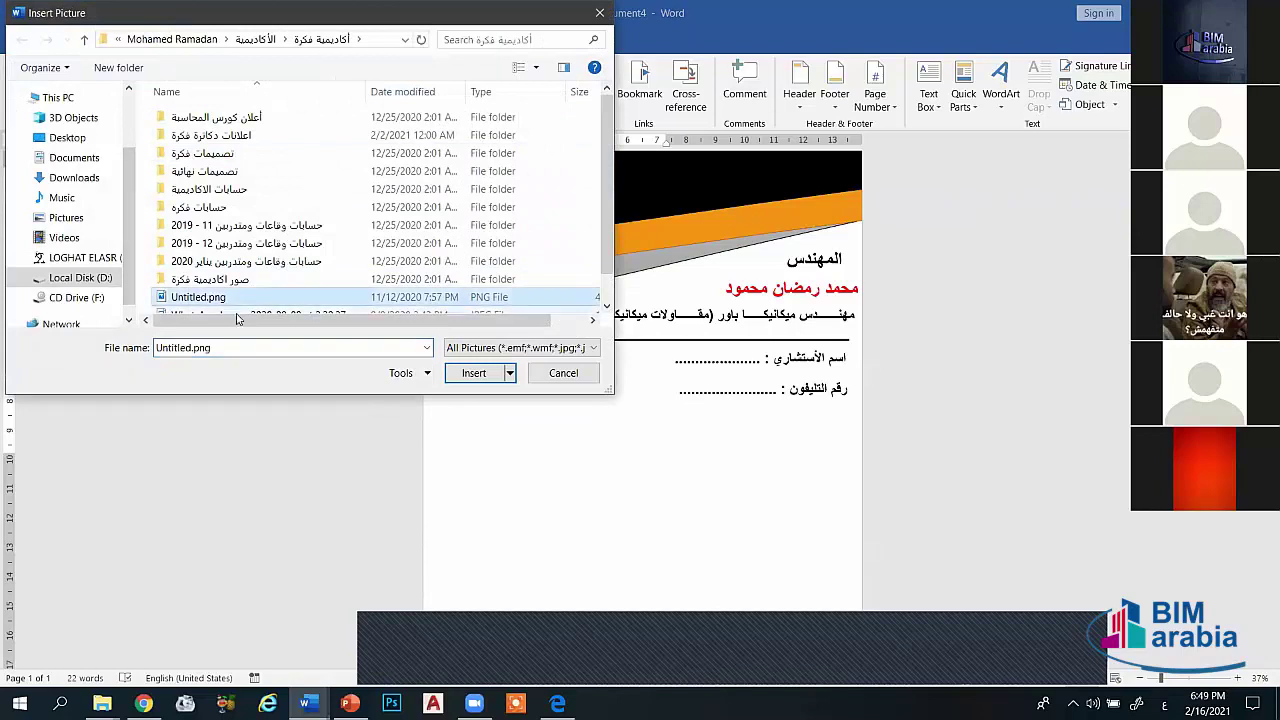
{"action": "left_click", "coordinate": [430, 314]}
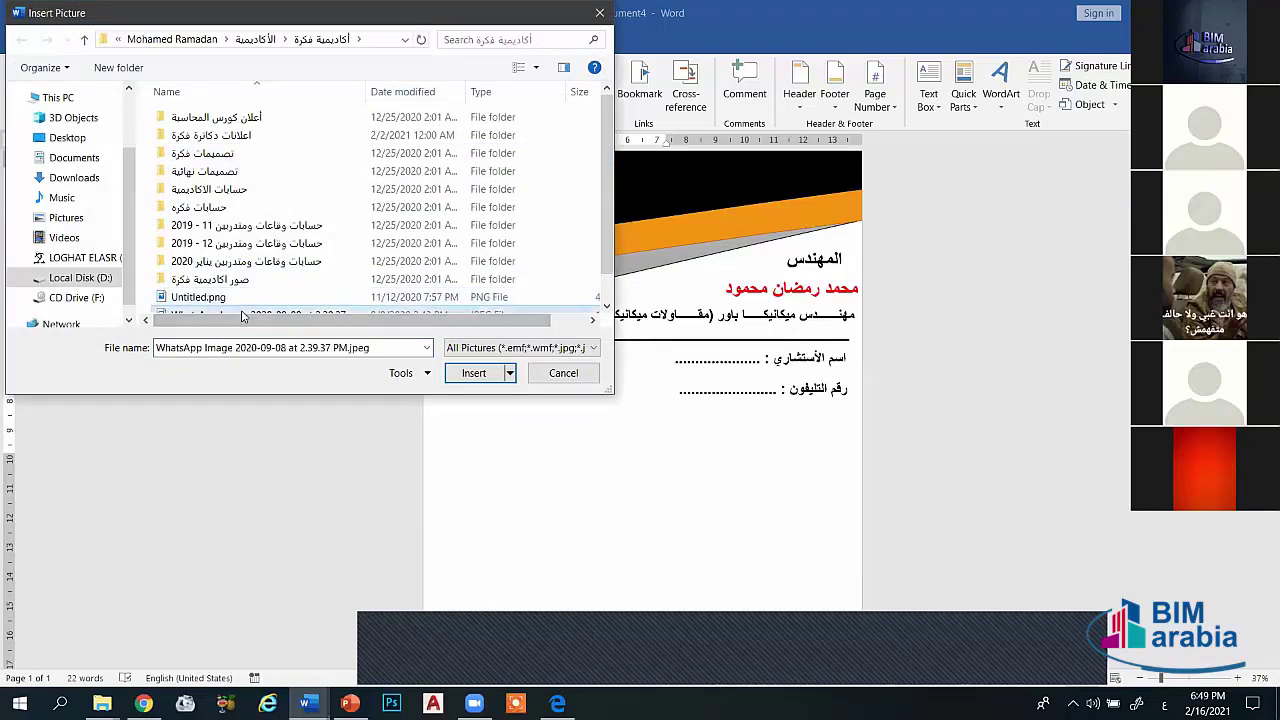
{"action": "left_click", "coordinate": [473, 372]}
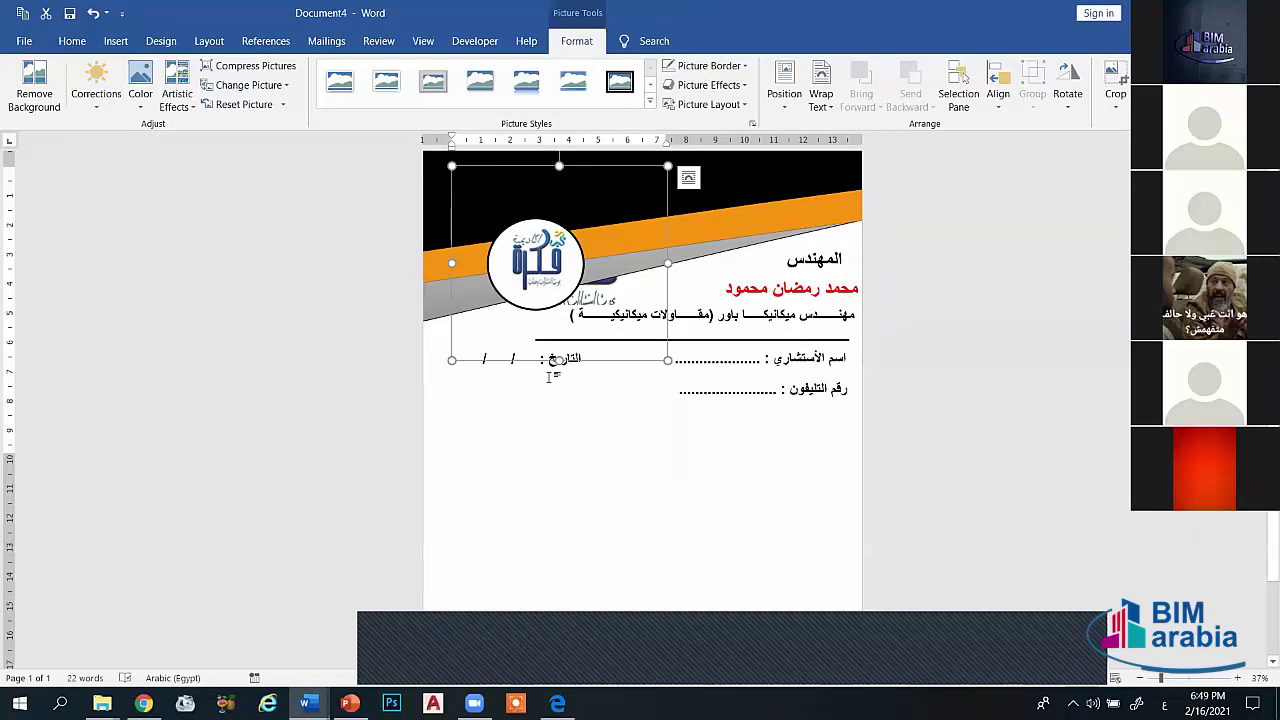
Step: Set the logo to Behind Text, move it below the phone-number line and enlarge it
{"action": "left_click", "coordinate": [821, 98]}
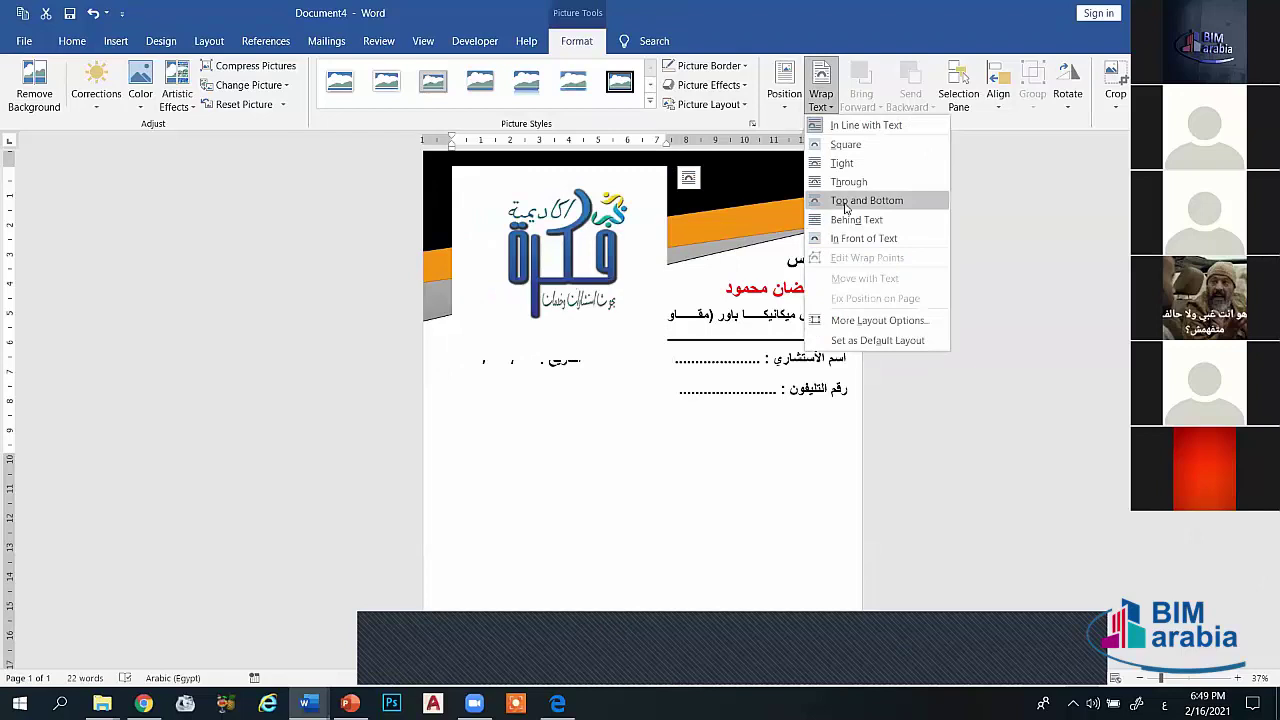
{"action": "left_click", "coordinate": [655, 187]}
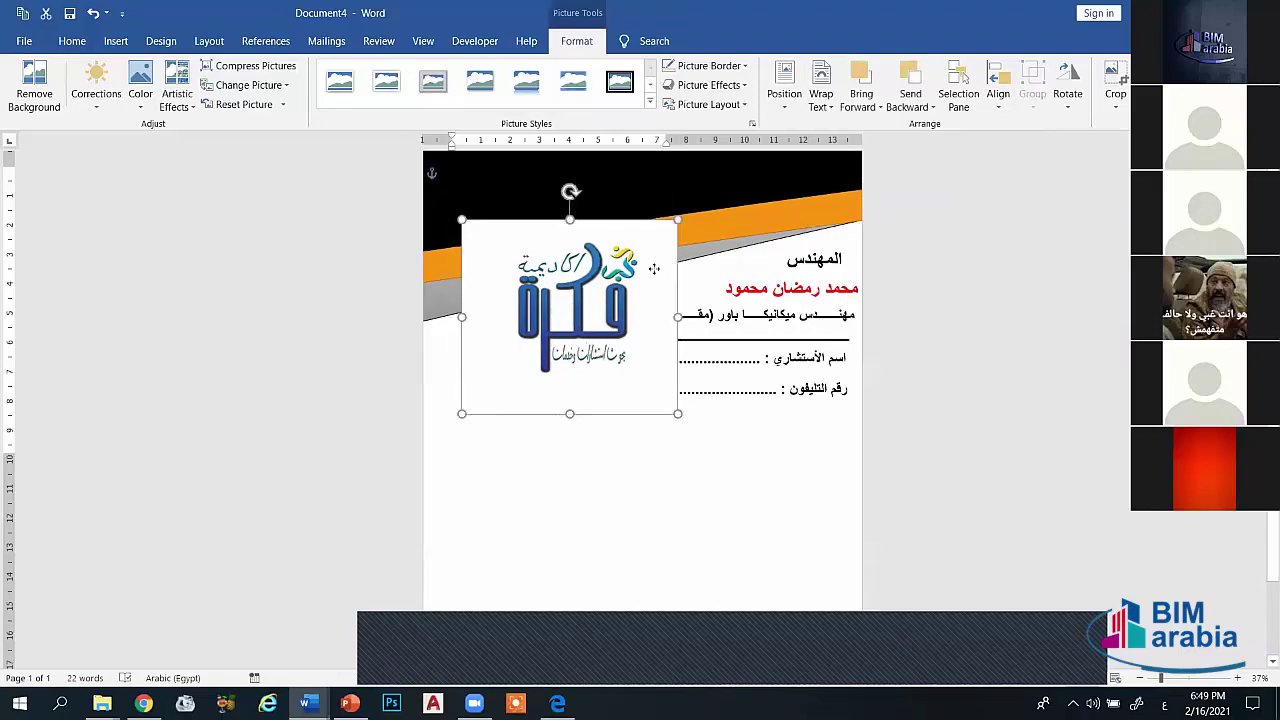
{"action": "left_click_drag", "start_coordinate": [620, 168], "coordinate": [798, 150]}
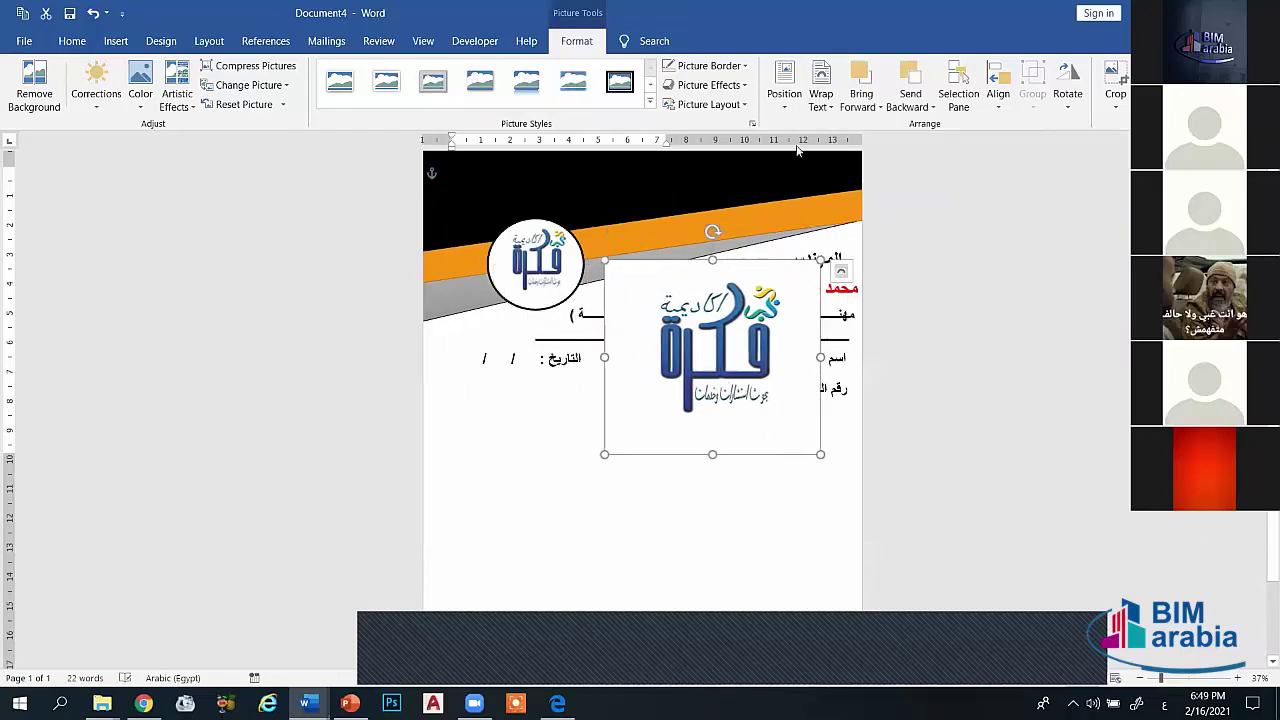
{"action": "left_click", "coordinate": [820, 95]}
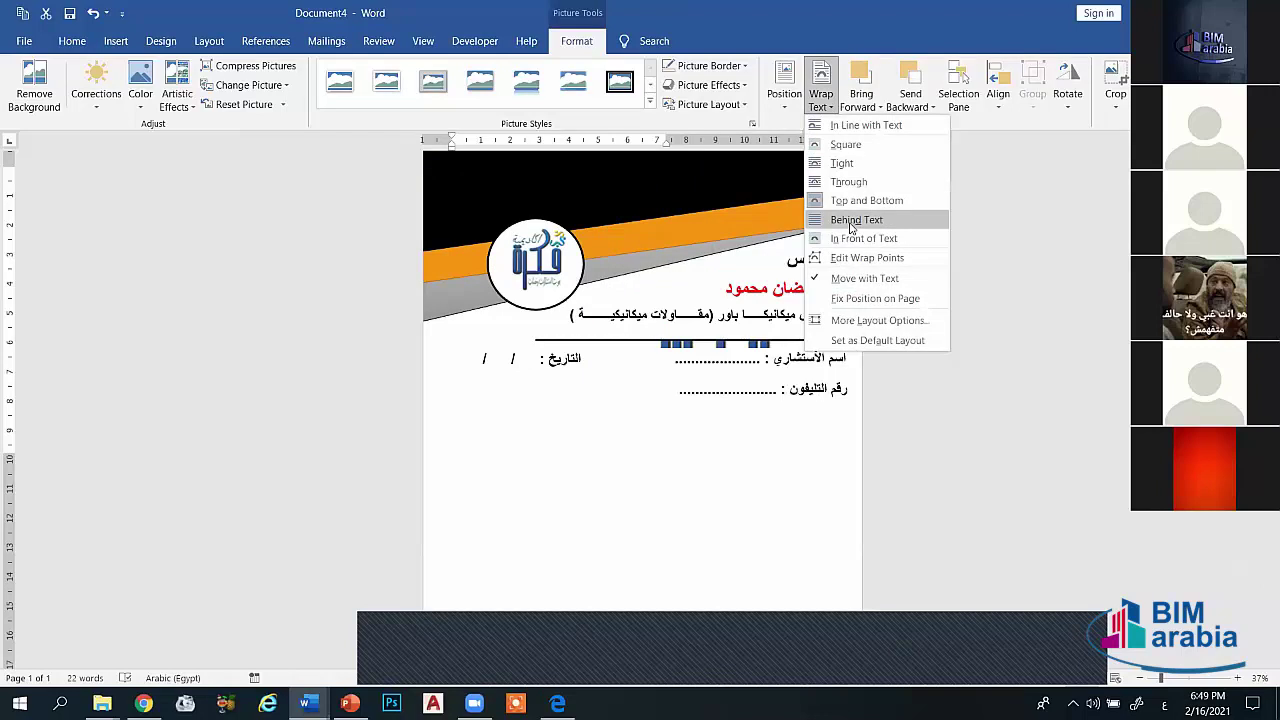
{"action": "left_click", "coordinate": [851, 222]}
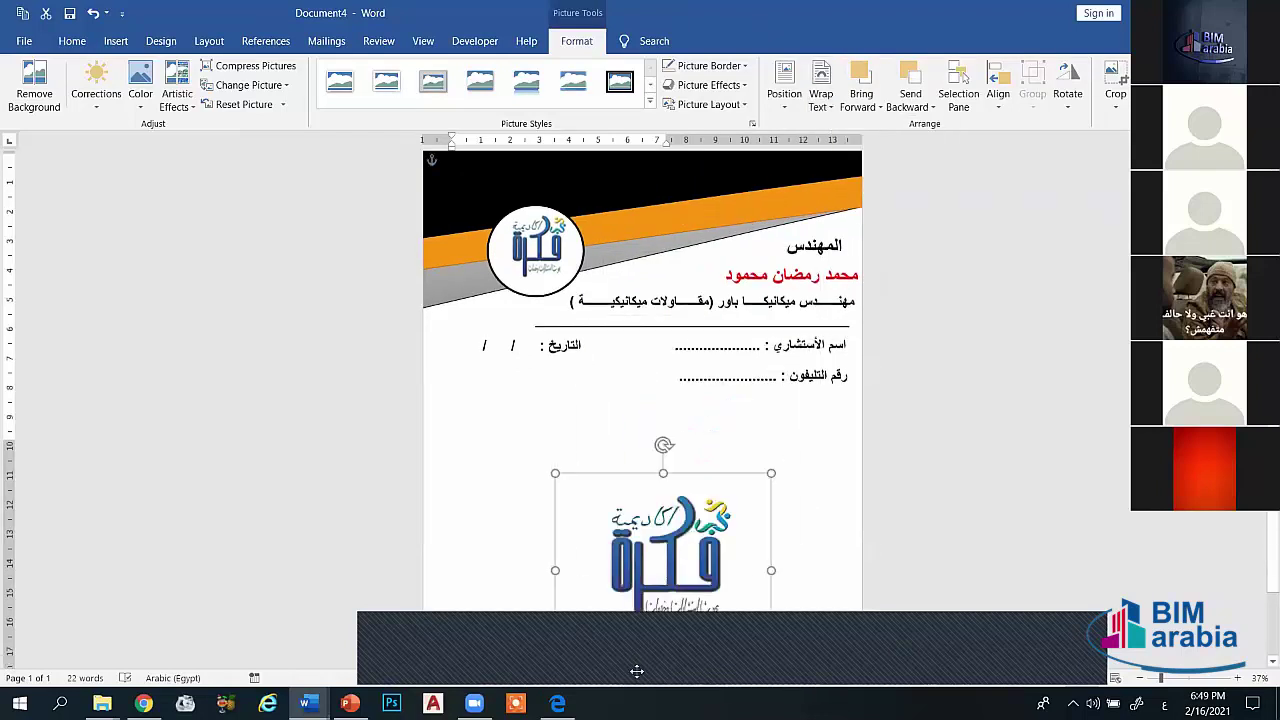
{"action": "left_click_drag", "start_coordinate": [687, 456], "coordinate": [637, 668]}
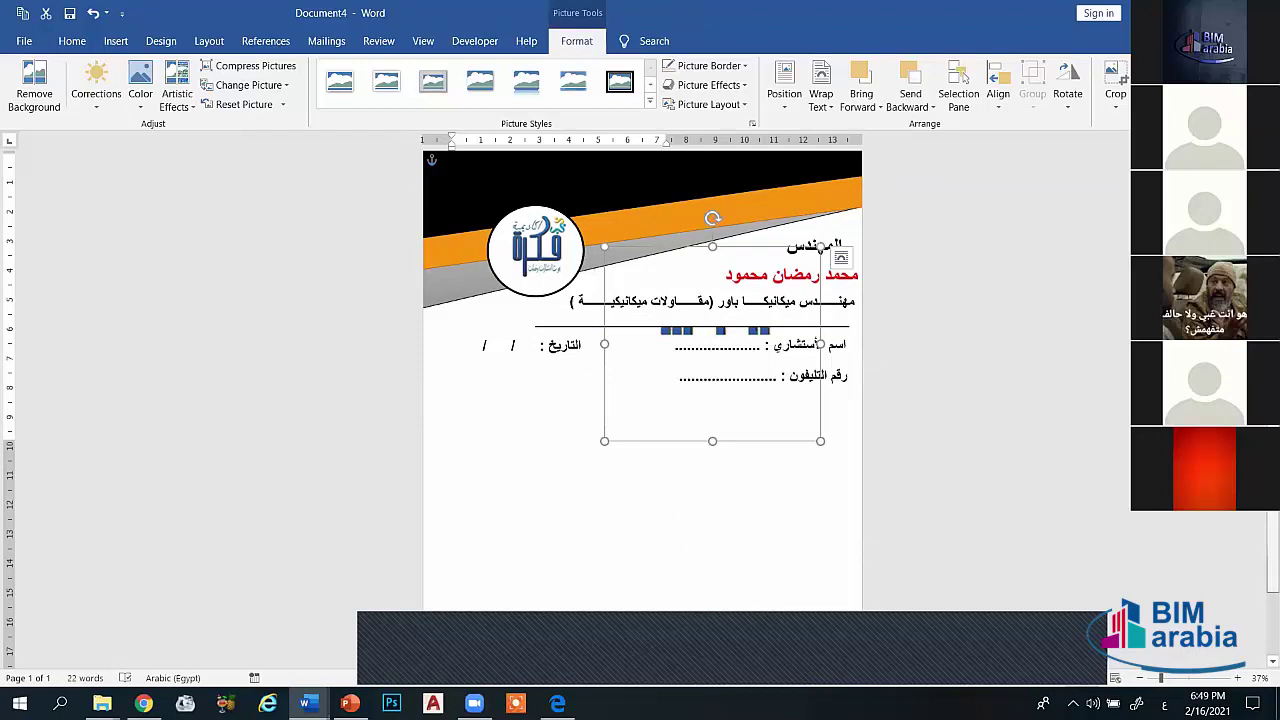
{"action": "scroll", "coordinate": [696, 379], "scroll_direction": "down", "scroll_amount": 2}
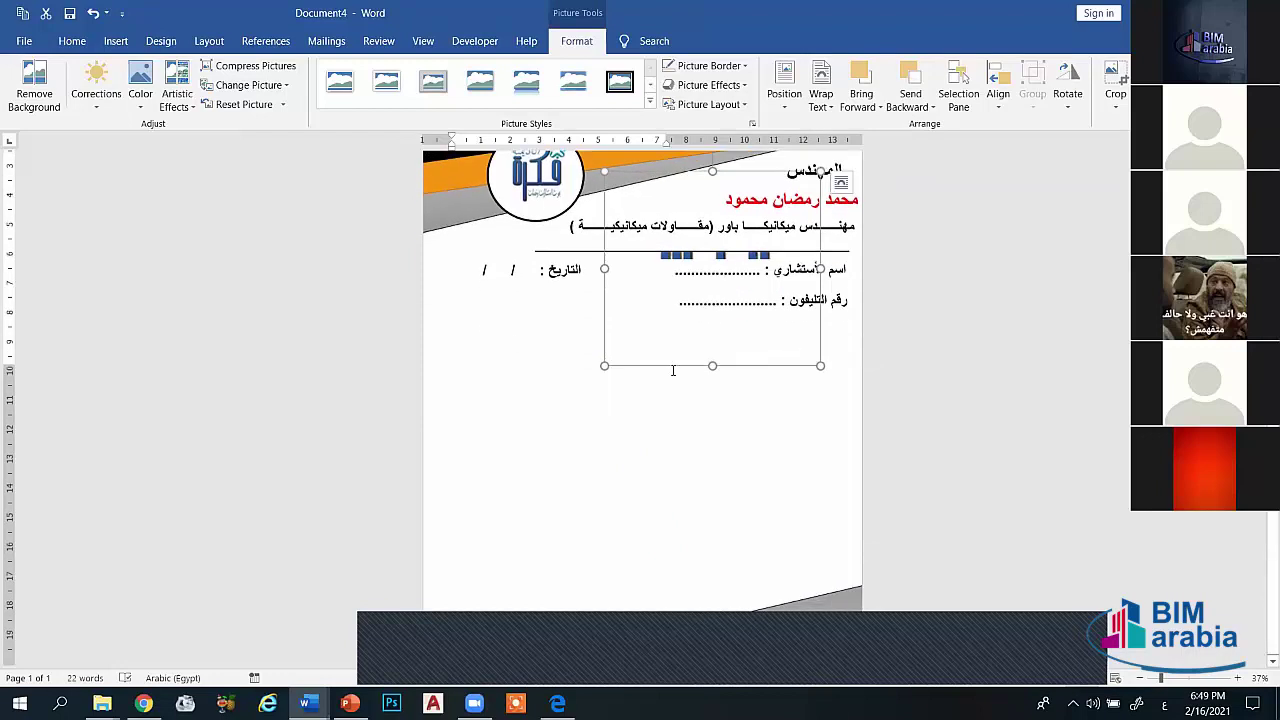
{"action": "mouse_move", "coordinate": [671, 368]}
{"action": "left_mouse_down"}
{"action": "mouse_move", "coordinate": [620, 420]}
{"action": "mouse_move", "coordinate": [477, 415]}
{"action": "left_mouse_up"}
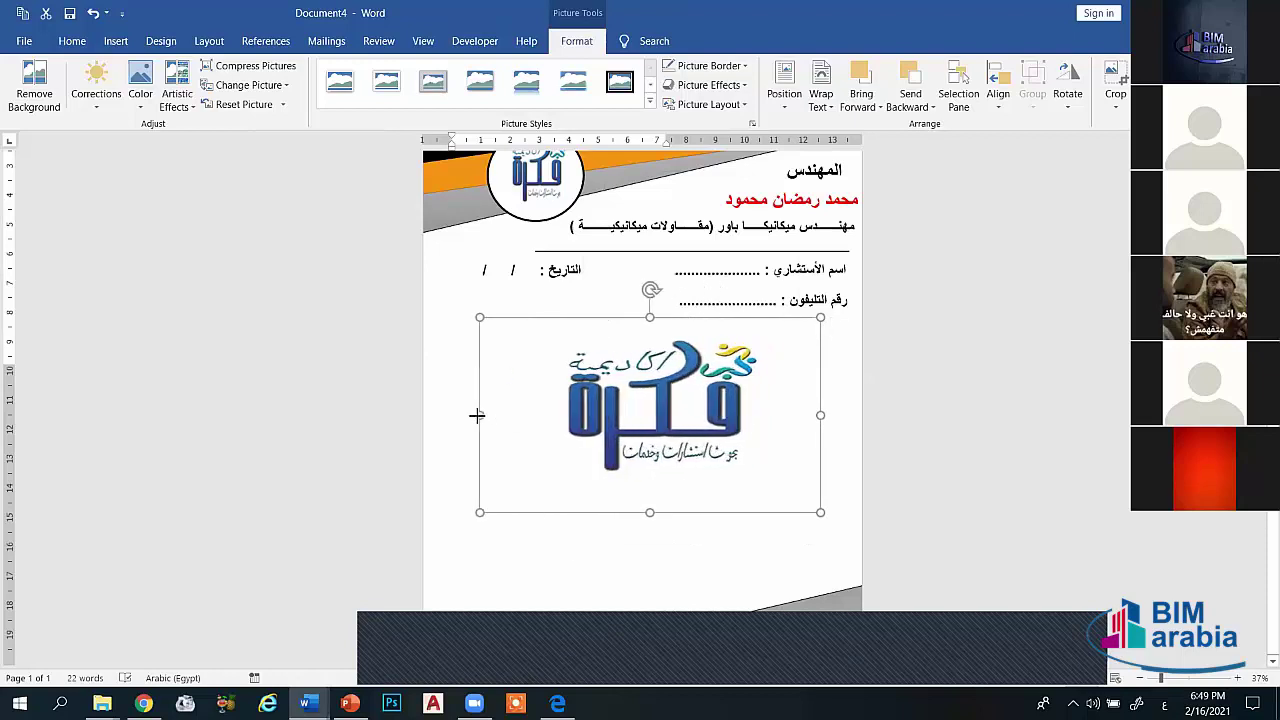
{"action": "left_click_drag", "start_coordinate": [647, 513], "coordinate": [647, 606]}
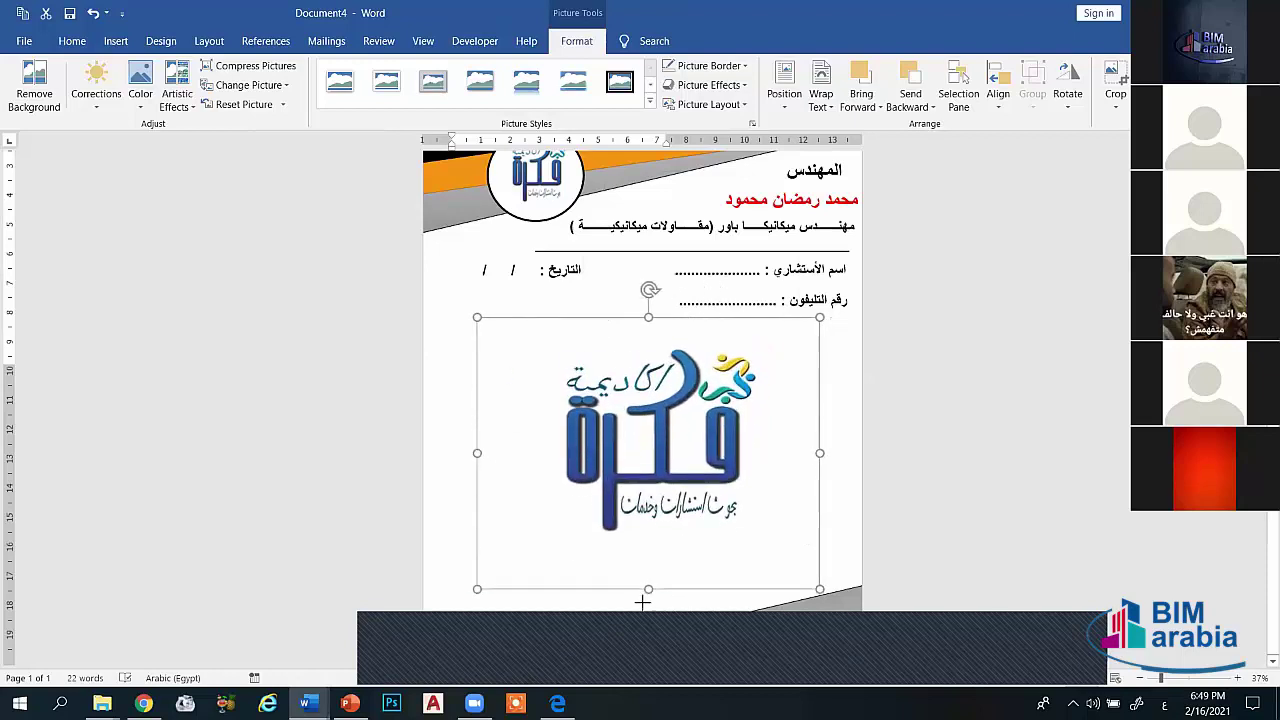
{"action": "left_click_drag", "start_coordinate": [627, 477], "coordinate": [618, 471]}
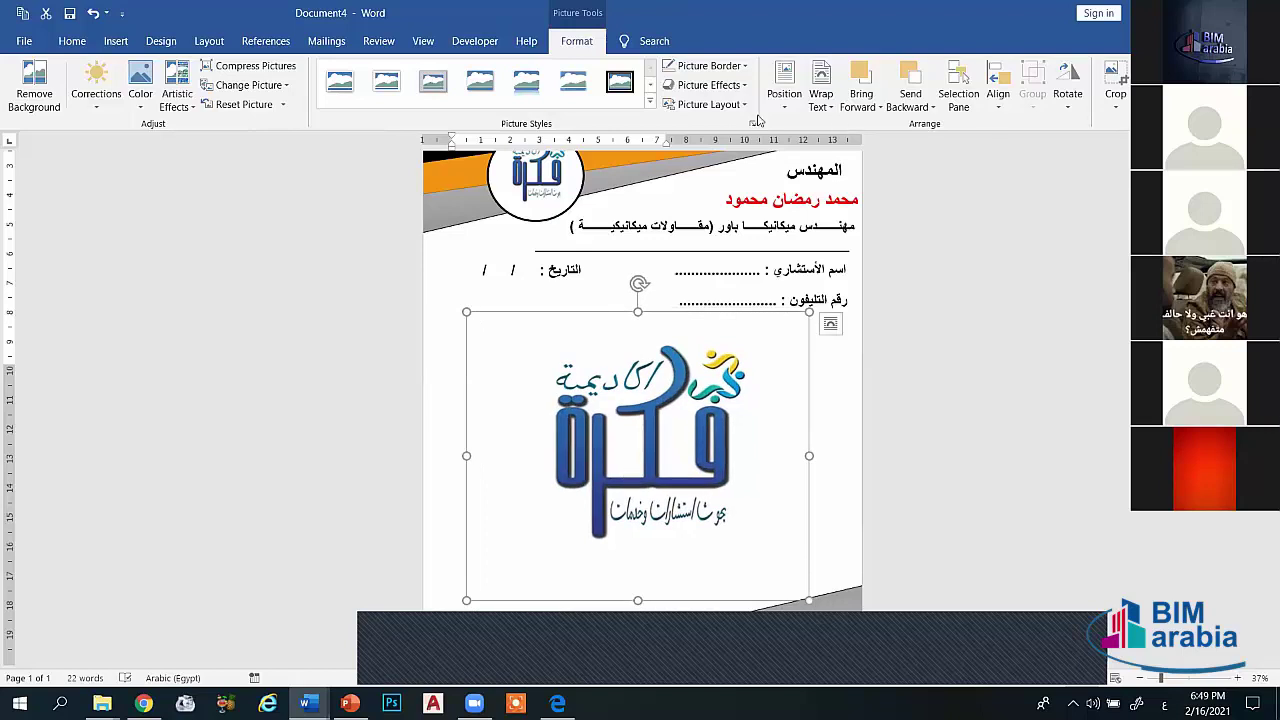
Step: Recolor the background logo with Washout to make a pale watermark
{"action": "left_click", "coordinate": [140, 90]}
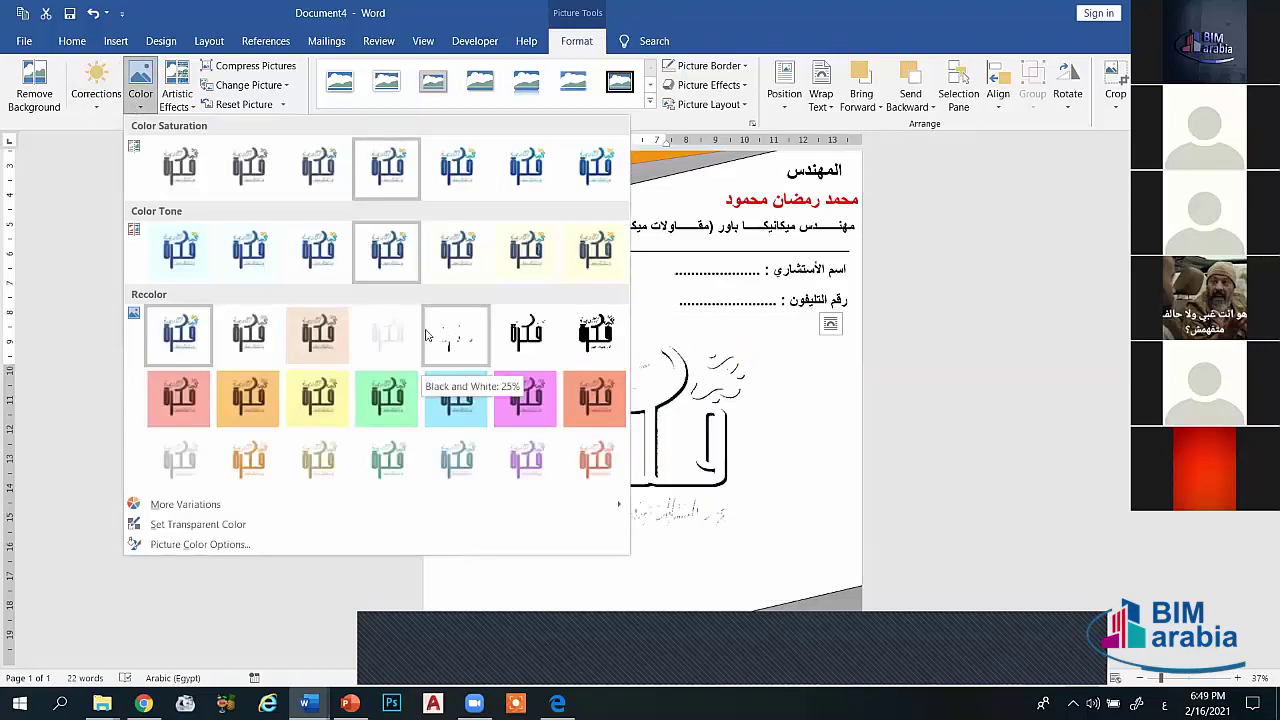
{"action": "left_click", "coordinate": [405, 336]}
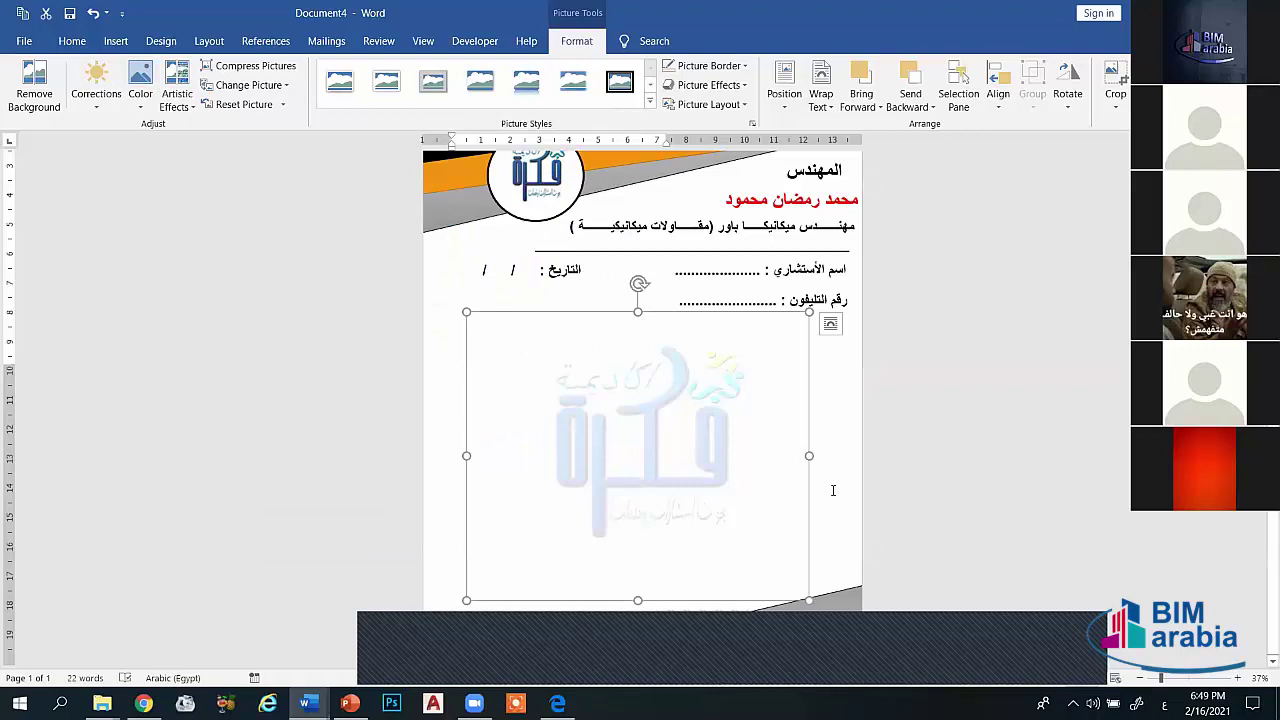
{"action": "left_click", "coordinate": [832, 490]}
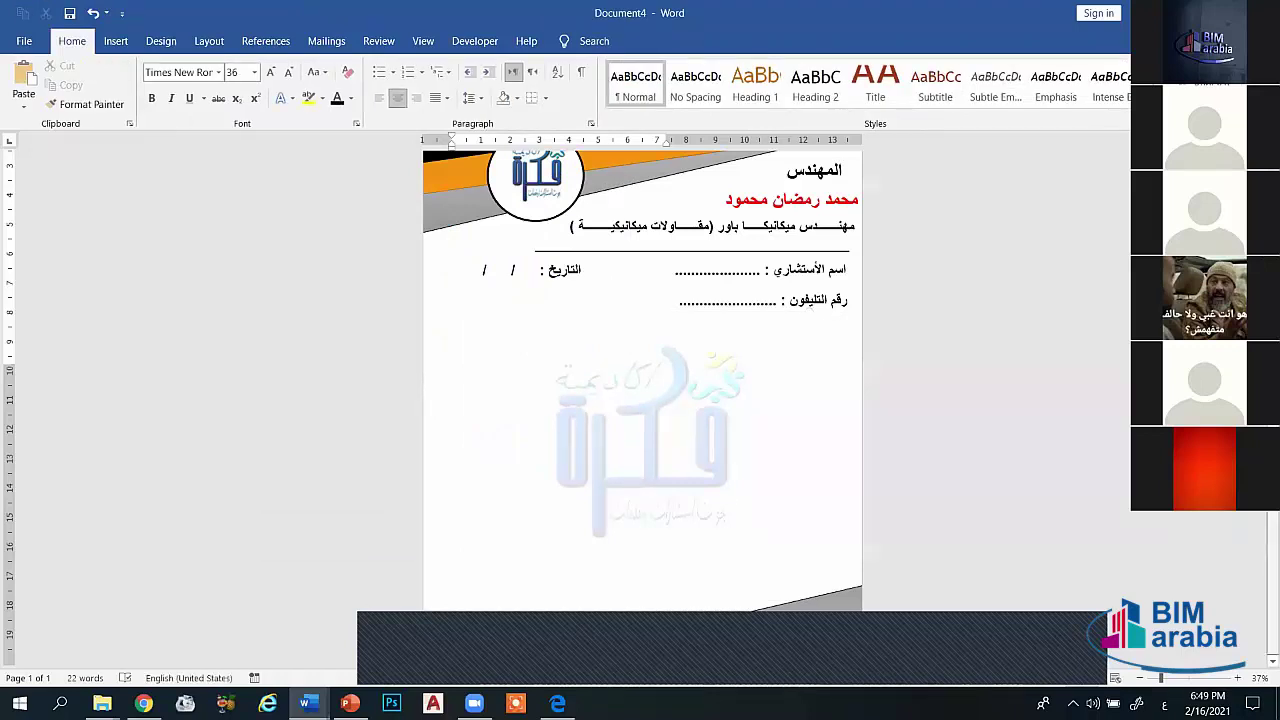
{"action": "scroll", "coordinate": [640, 400], "scroll_direction": "down", "scroll_amount": 3}
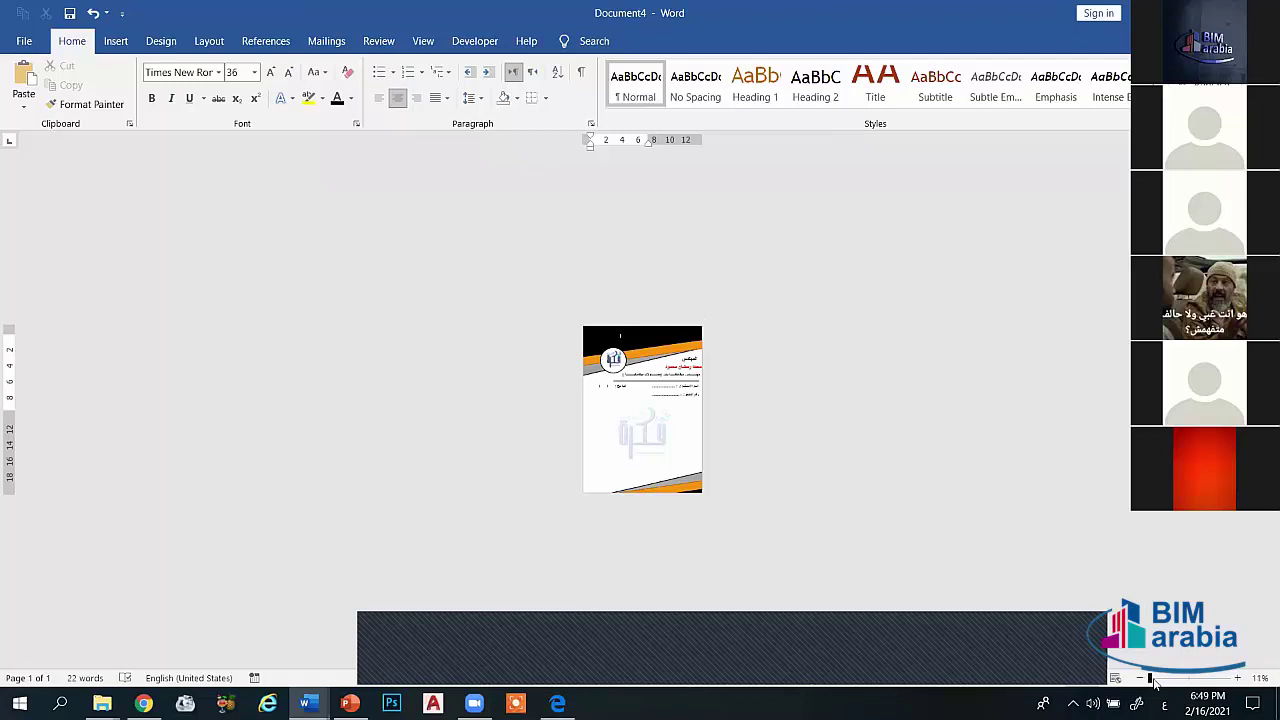
{"action": "left_click_drag", "start_coordinate": [1152, 681], "coordinate": [1158, 681]}
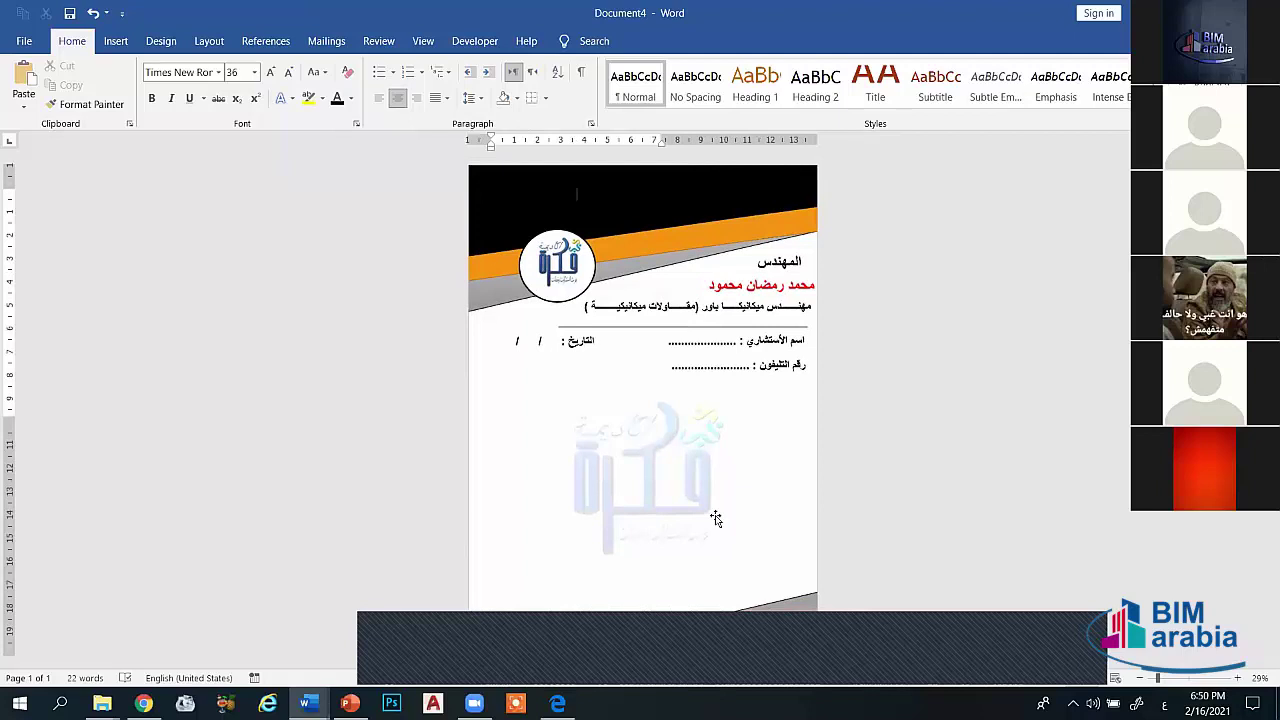
Step: Insert a Simple Text Box, wrap it Behind Text, and place it near the page bottom
{"action": "left_click", "coordinate": [115, 41]}
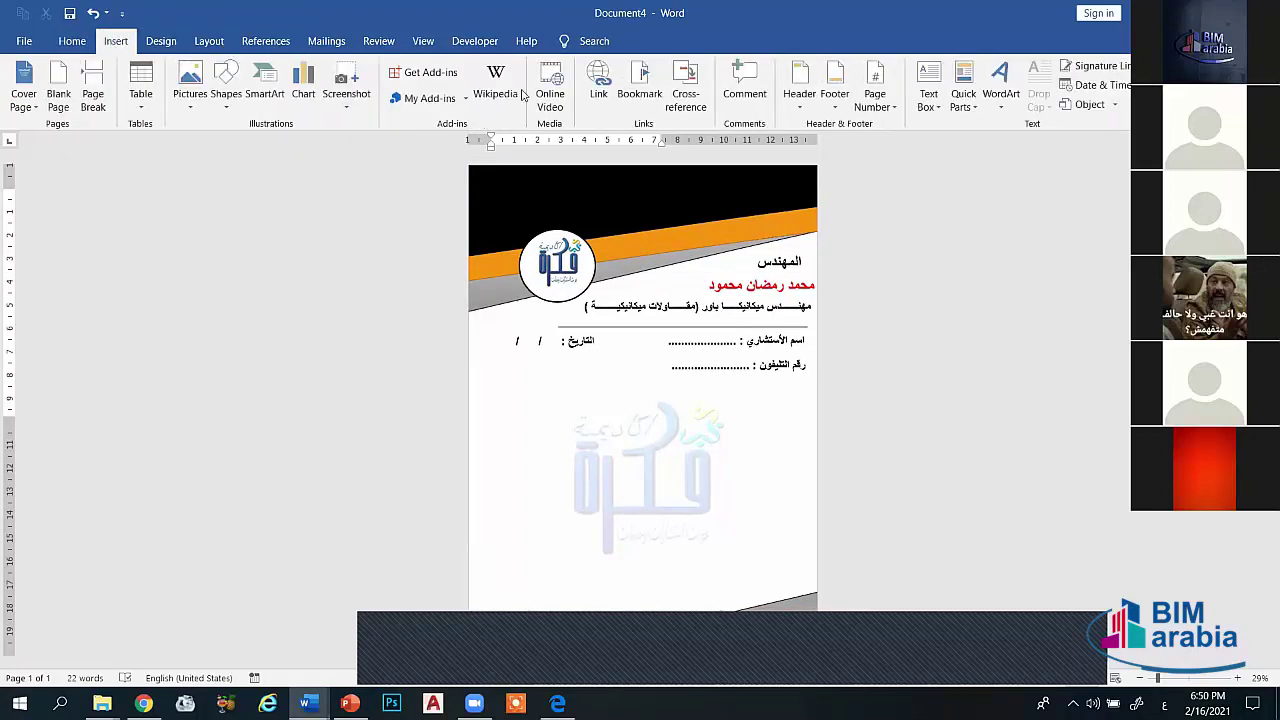
{"action": "left_click", "coordinate": [928, 95]}
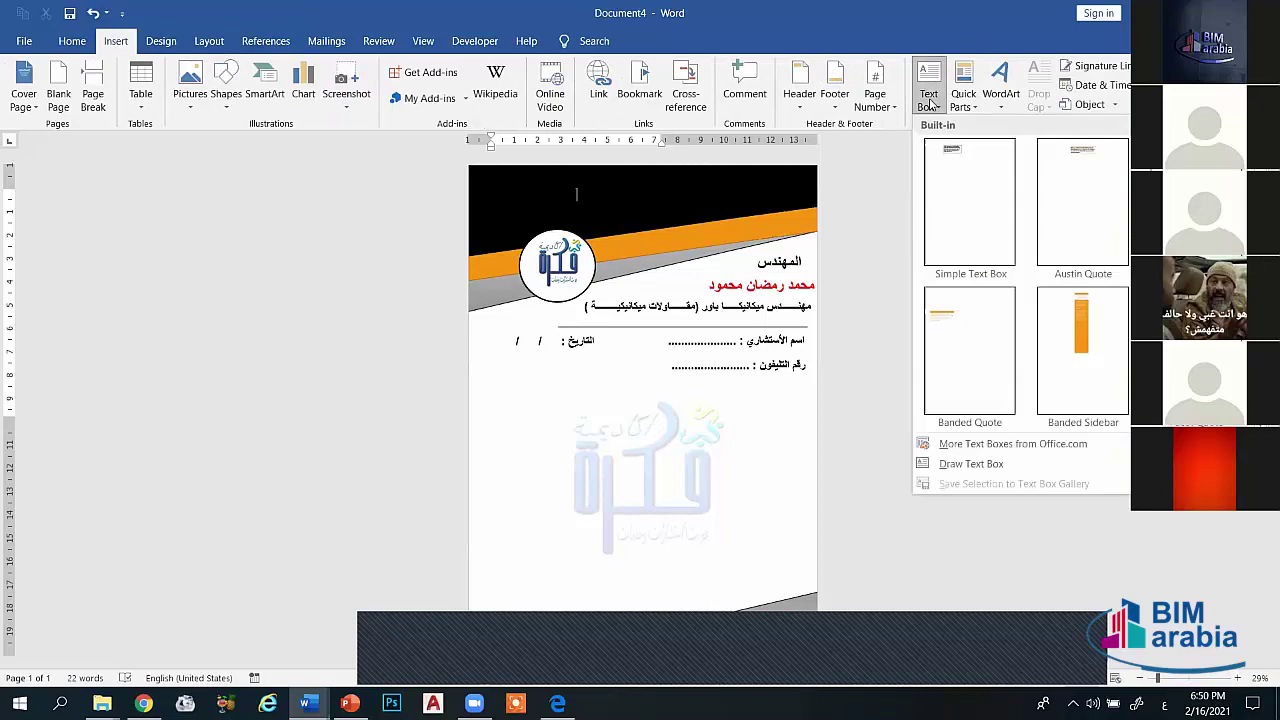
{"action": "left_click", "coordinate": [990, 246]}
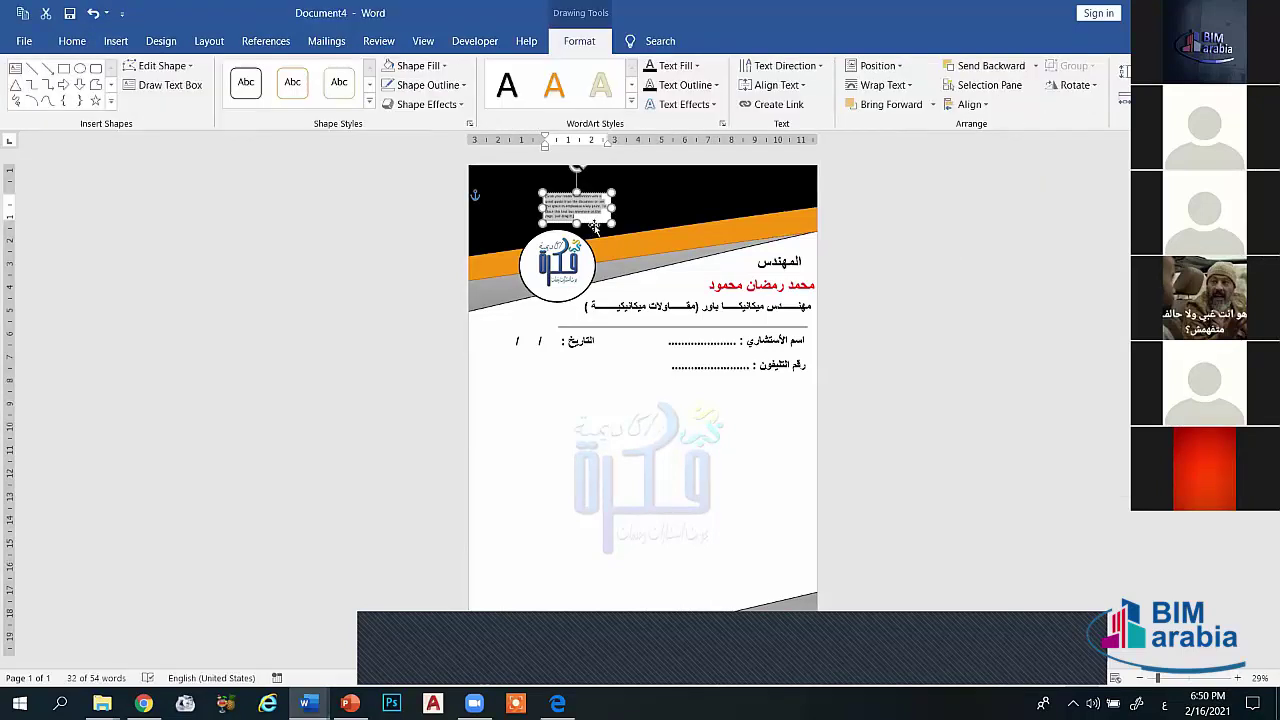
{"action": "left_click_drag", "start_coordinate": [593, 240], "coordinate": [549, 435]}
{"action": "left_click_drag", "start_coordinate": [550, 586], "coordinate": [588, 604]}
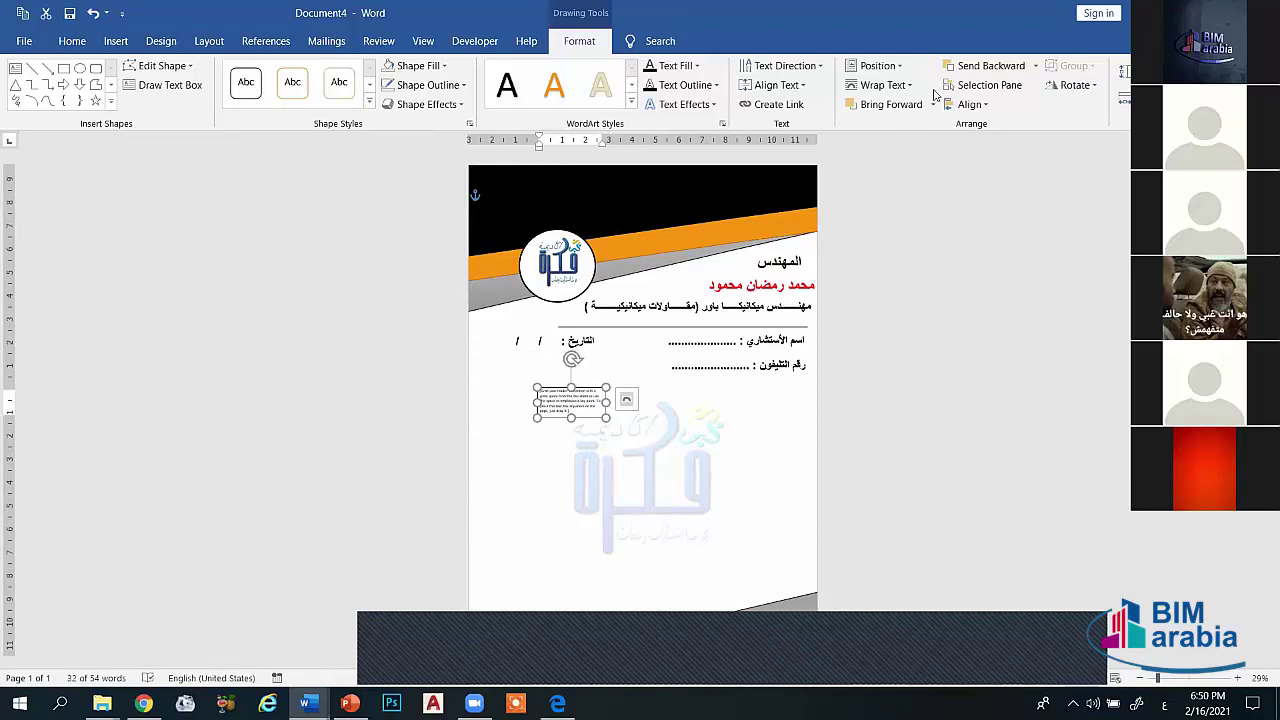
{"action": "left_click", "coordinate": [880, 85]}
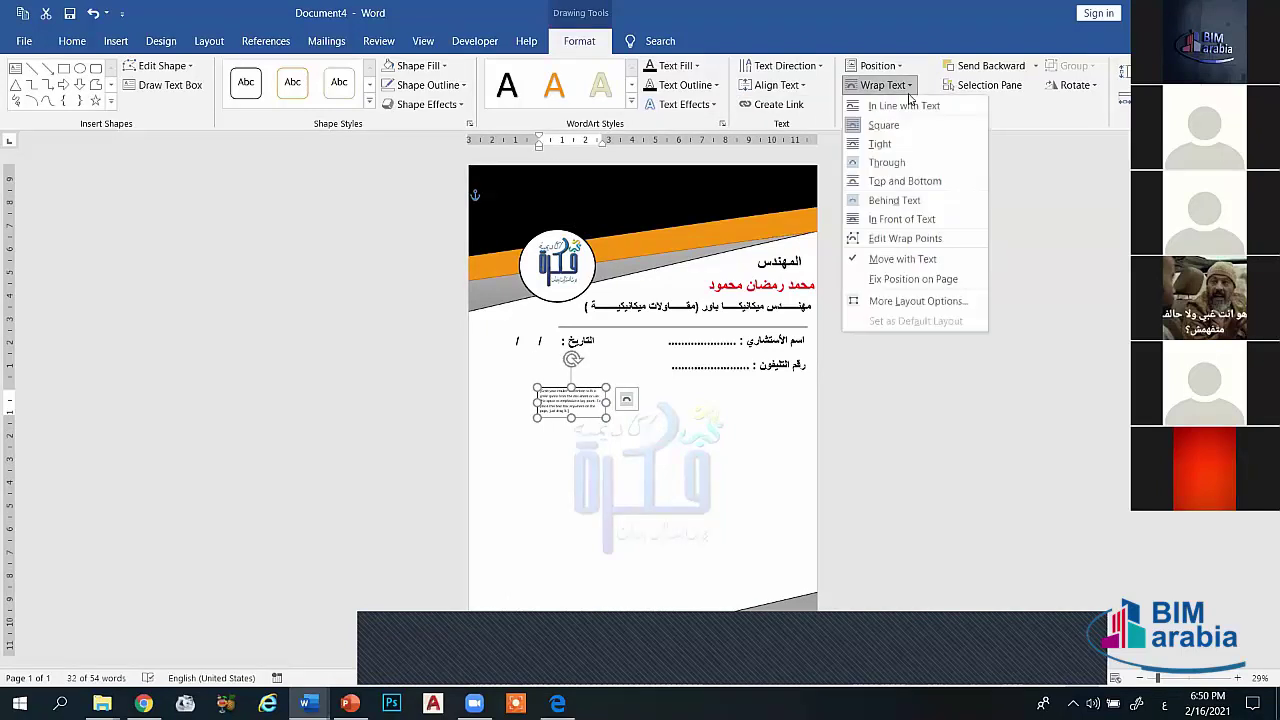
{"action": "left_click", "coordinate": [894, 200]}
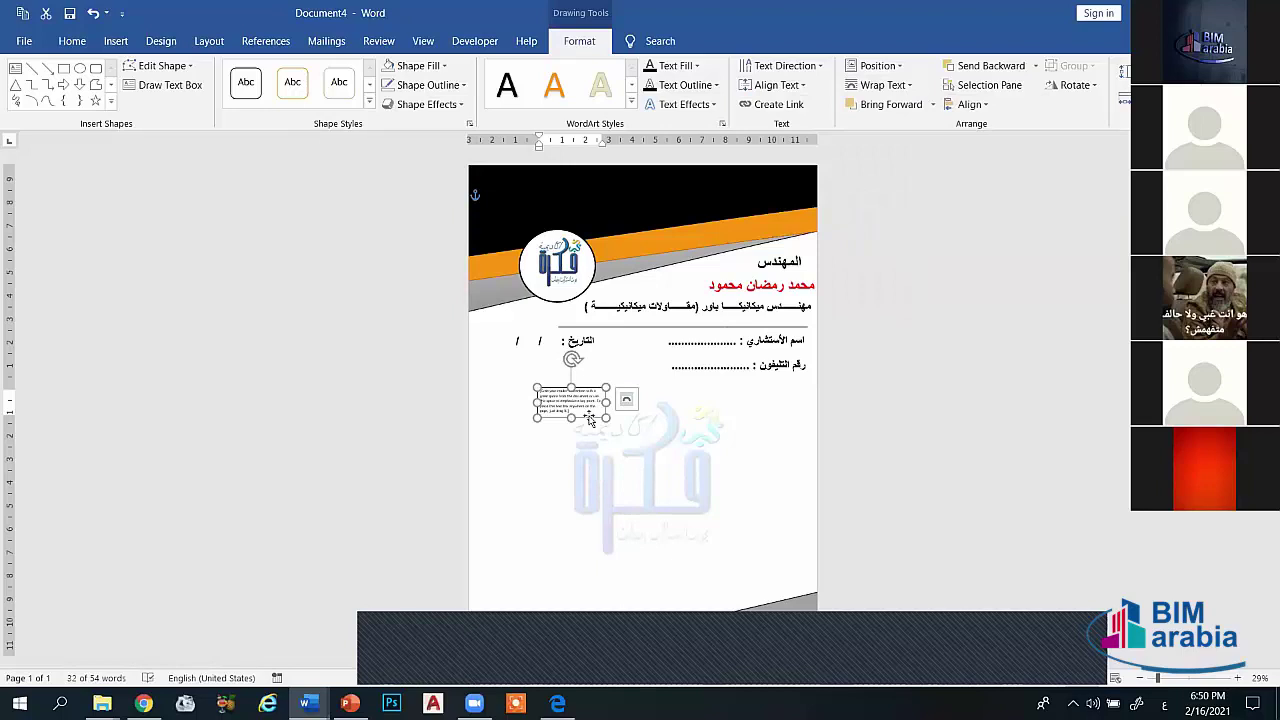
{"action": "left_click_drag", "start_coordinate": [561, 510], "coordinate": [537, 625]}
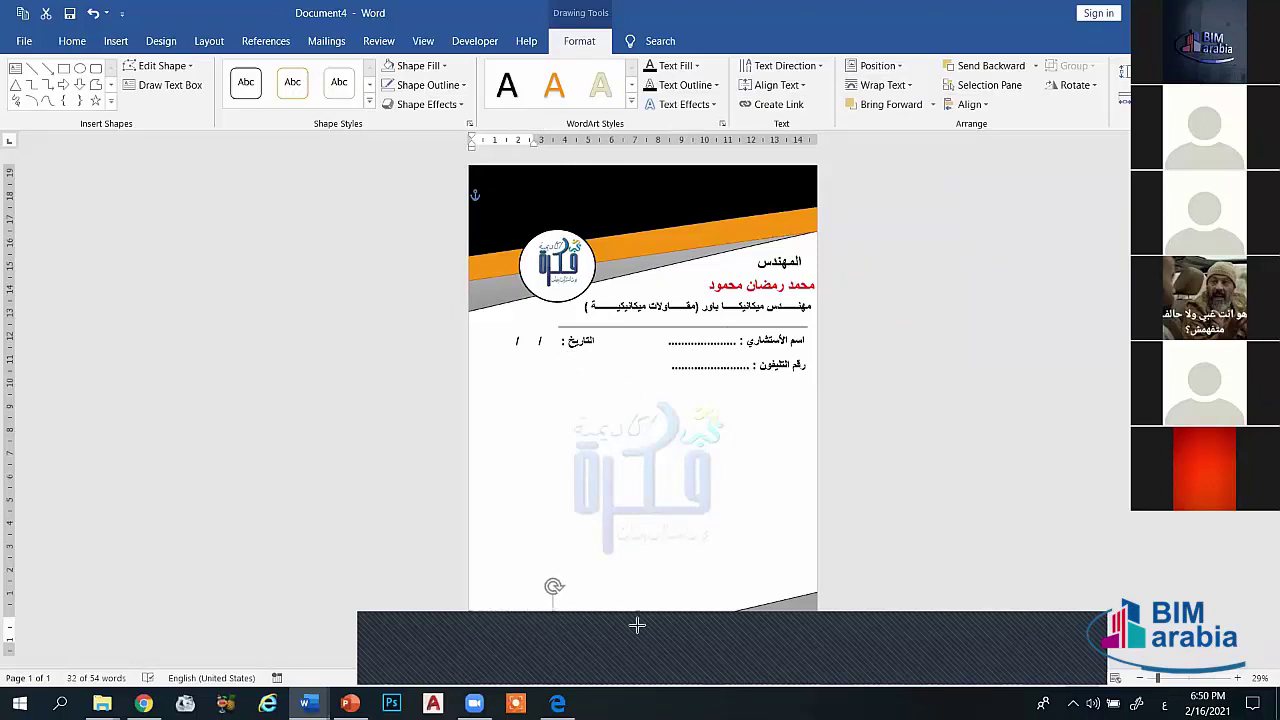
{"action": "mouse_move", "coordinate": [537, 625]}
{"action": "left_mouse_down"}
{"action": "mouse_move", "coordinate": [572, 626]}
{"action": "mouse_move", "coordinate": [553, 620]}
{"action": "left_mouse_up"}
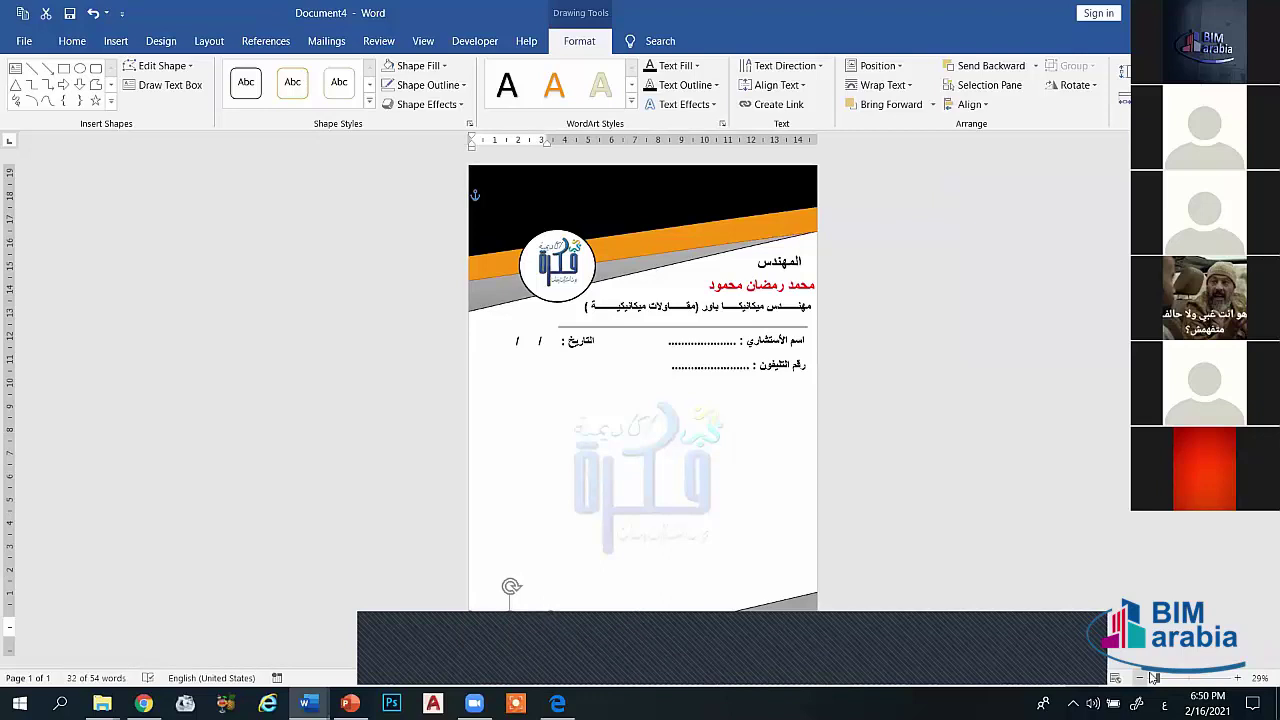
{"action": "left_click_drag", "start_coordinate": [1163, 679], "coordinate": [1172, 679]}
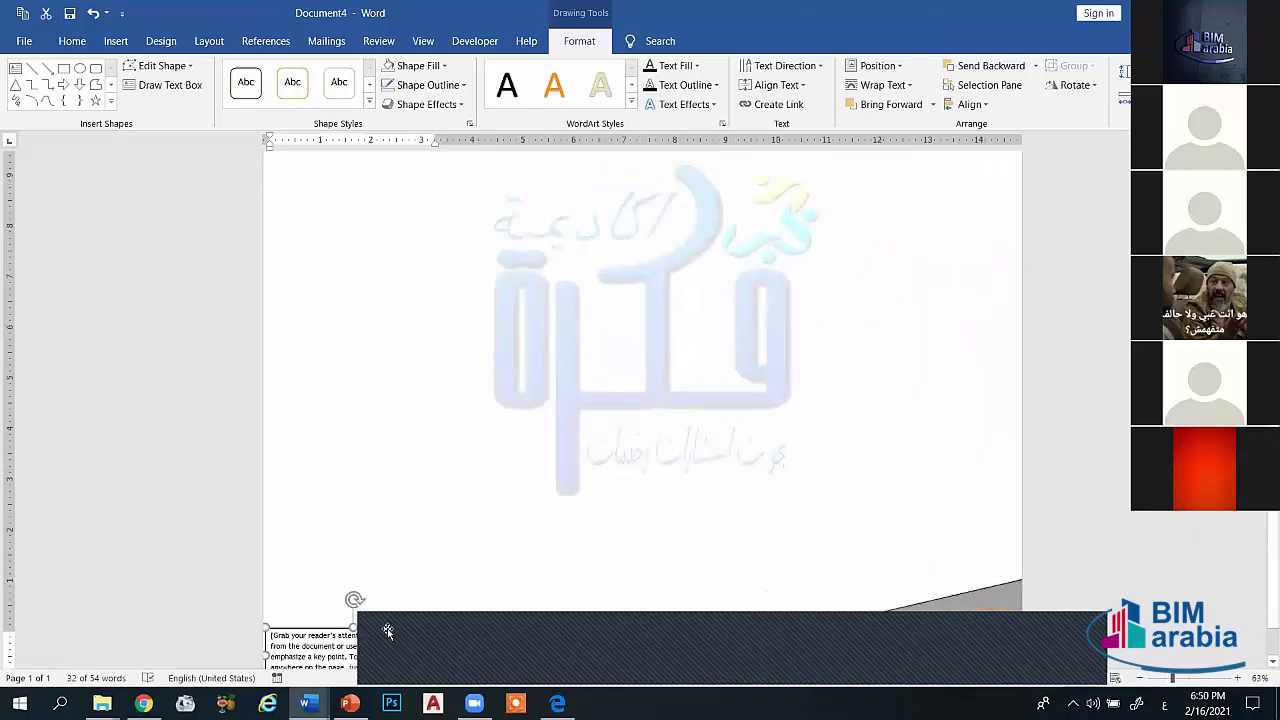
{"action": "left_click_drag", "start_coordinate": [435, 557], "coordinate": [502, 423]}
Step: Replace the text box's placeholder with the office address line
{"action": "triple_click", "coordinate": [448, 518]}
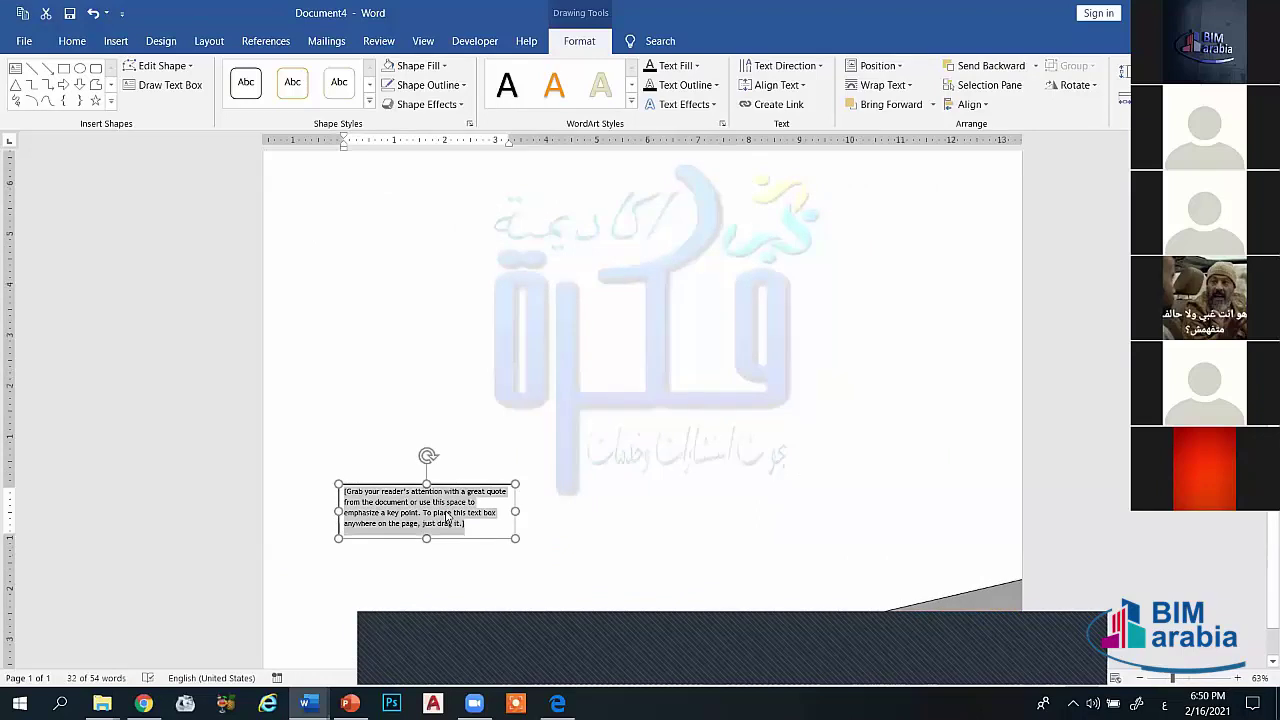
{"action": "key", "text": "BackSpace"}
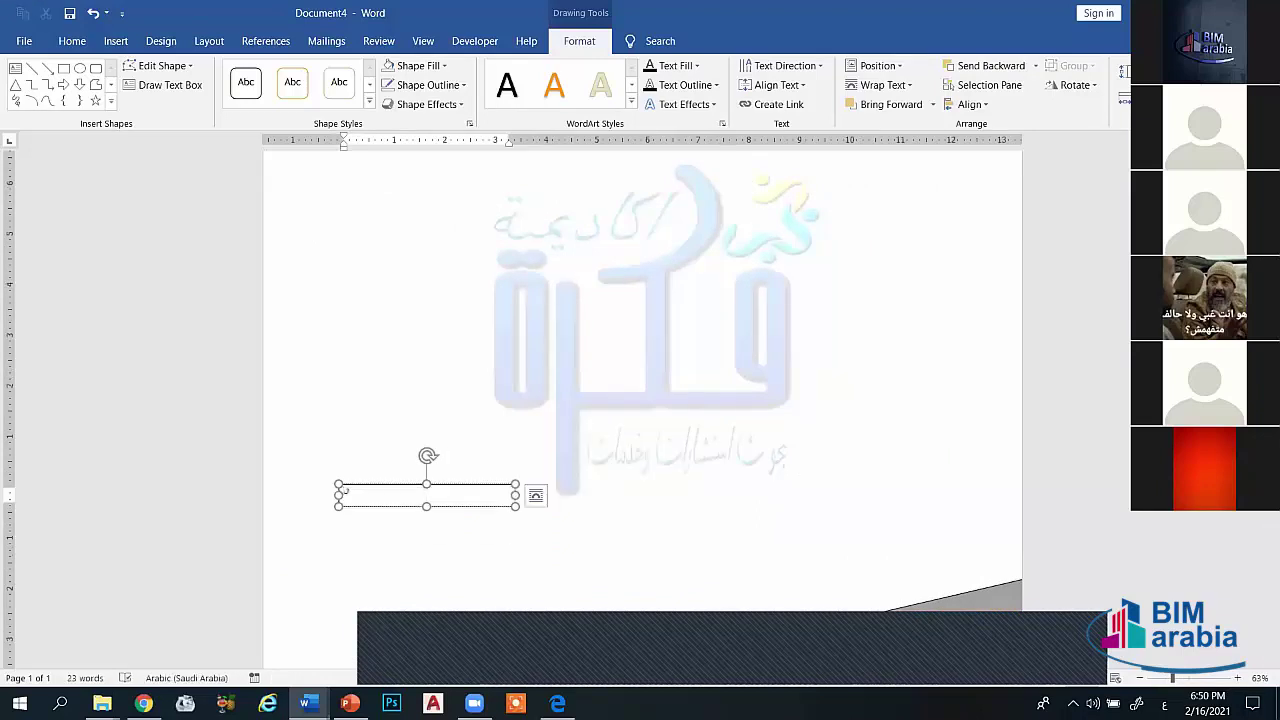
{"action": "type", "text": "ن"}
{"action": "type", "text": ":"}
{"action": "type", "text": "م"}
{"action": "type", "text": "صر"}
{"action": "type", "text": "ا"}
{"action": "key", "text": "BackSpace"}
{"action": "key", "text": "BackSpace"}
{"action": "type", "text": "يم"}
{"action": "type", "text": "ا . - اس"}
{"action": "type", "text": "وان مصر"}
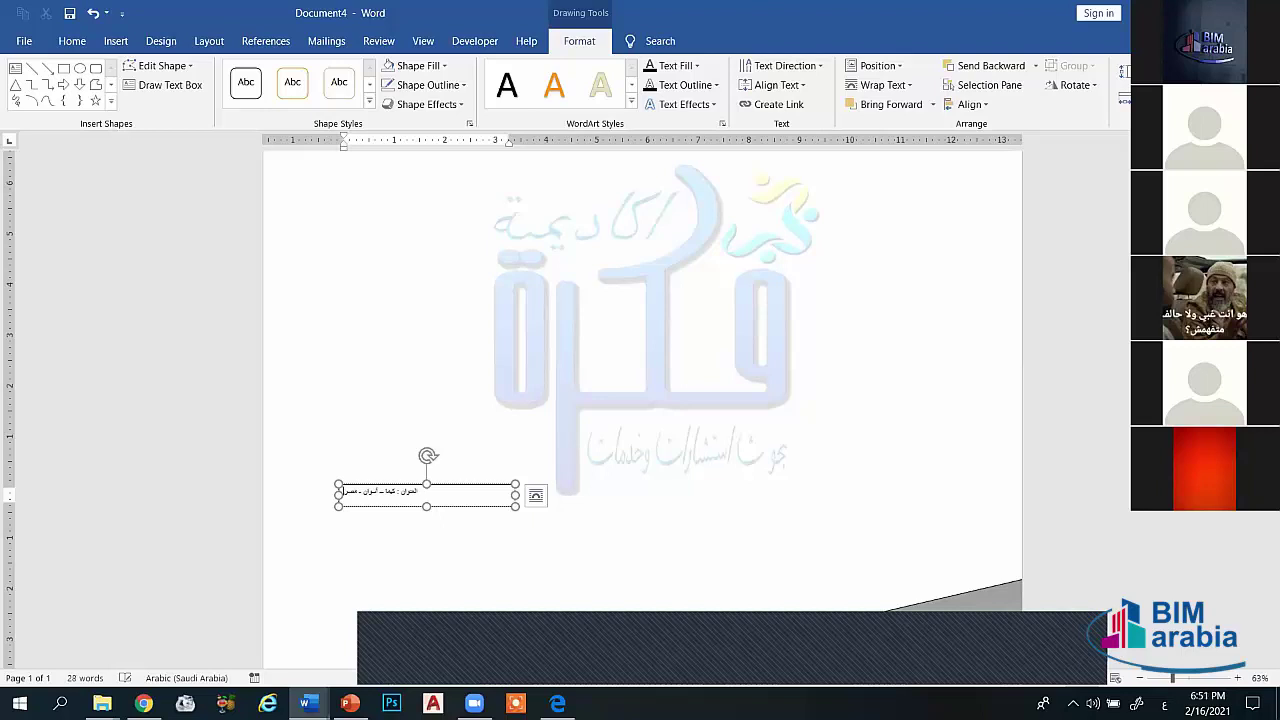
Step: Make the address bold at 24 pt, widen the box to one line and move it down
{"action": "key", "text": "ctrl+a"}
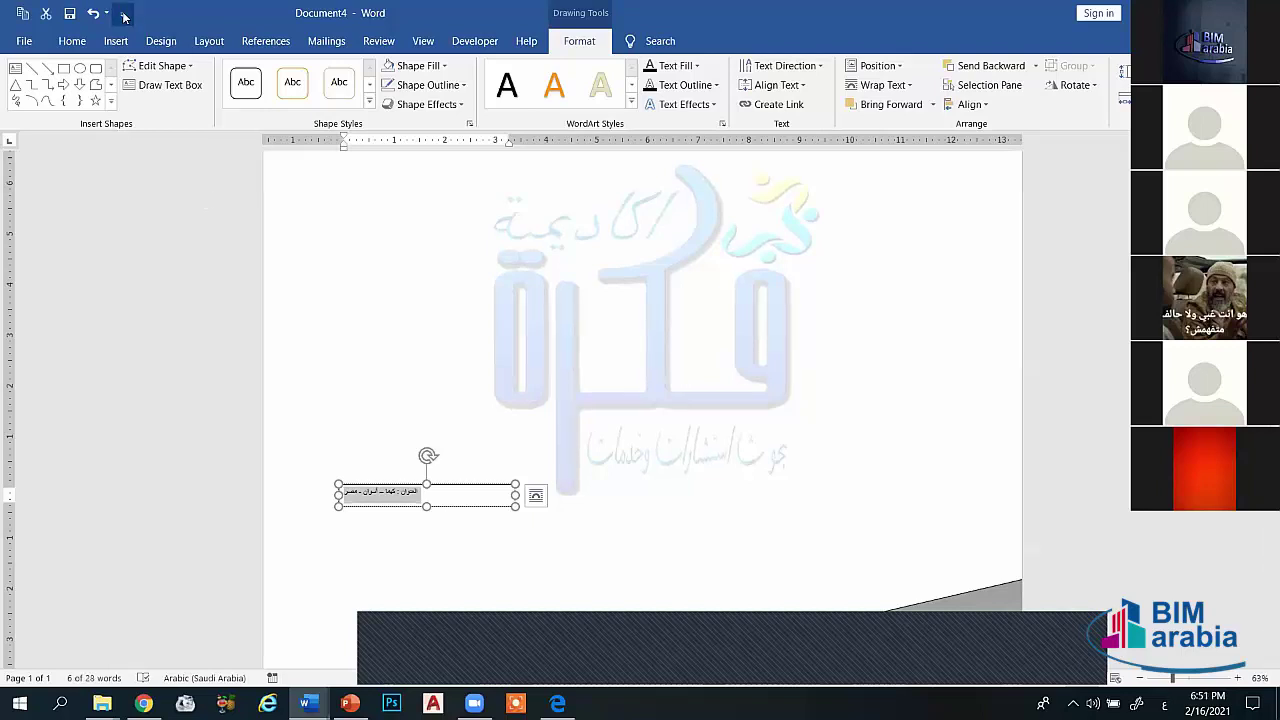
{"action": "left_click", "coordinate": [70, 41]}
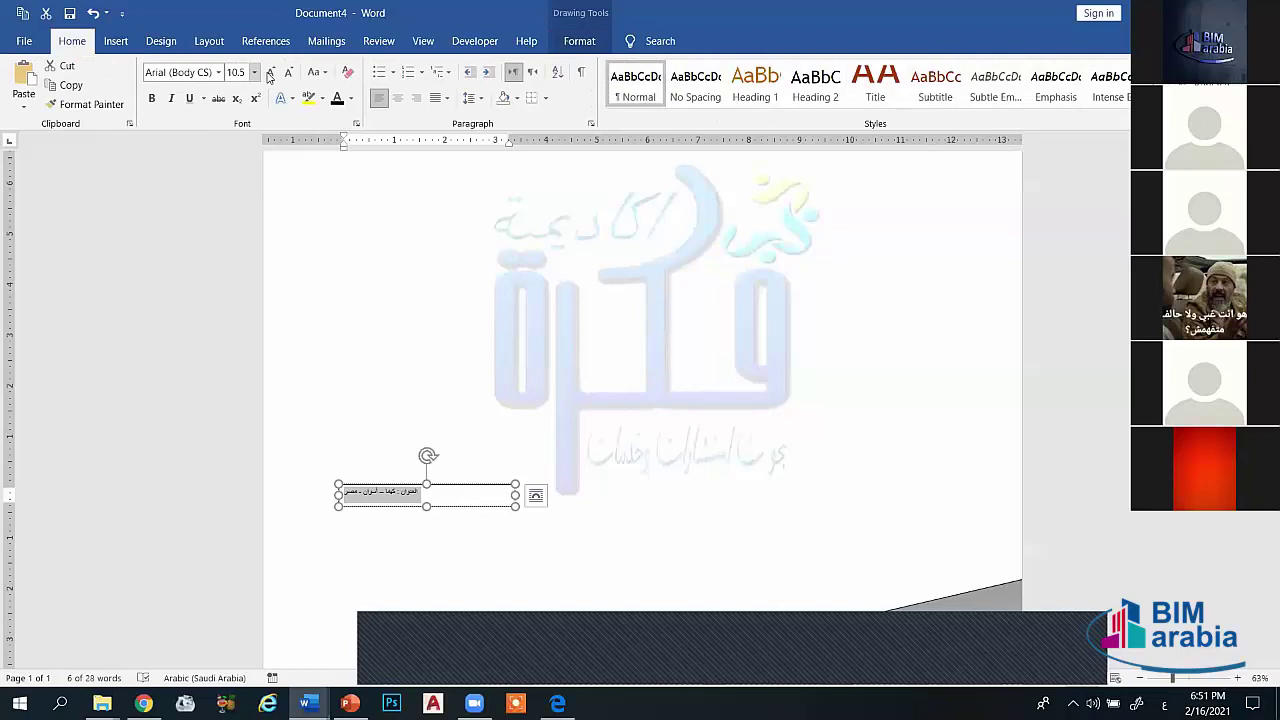
{"action": "left_click", "coordinate": [269, 74]}
{"action": "left_click", "coordinate": [269, 74]}
{"action": "left_click", "coordinate": [269, 74]}
{"action": "left_click", "coordinate": [269, 74]}
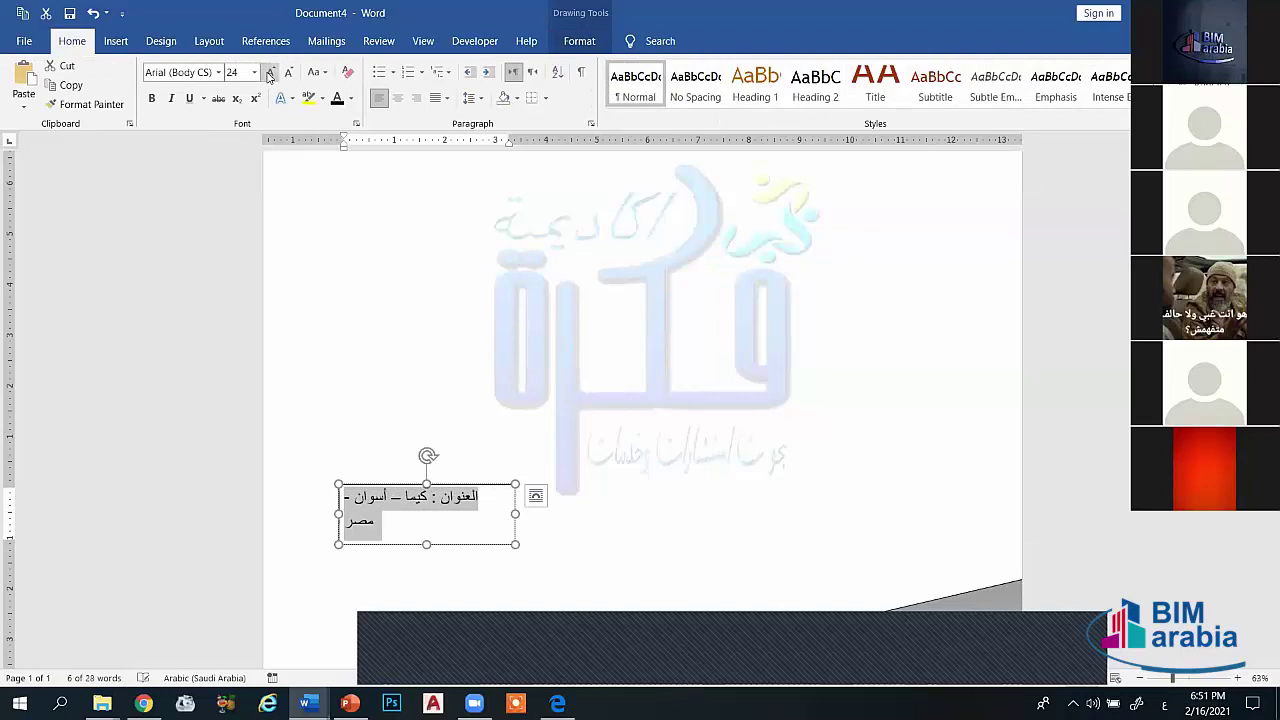
{"action": "left_click", "coordinate": [151, 98]}
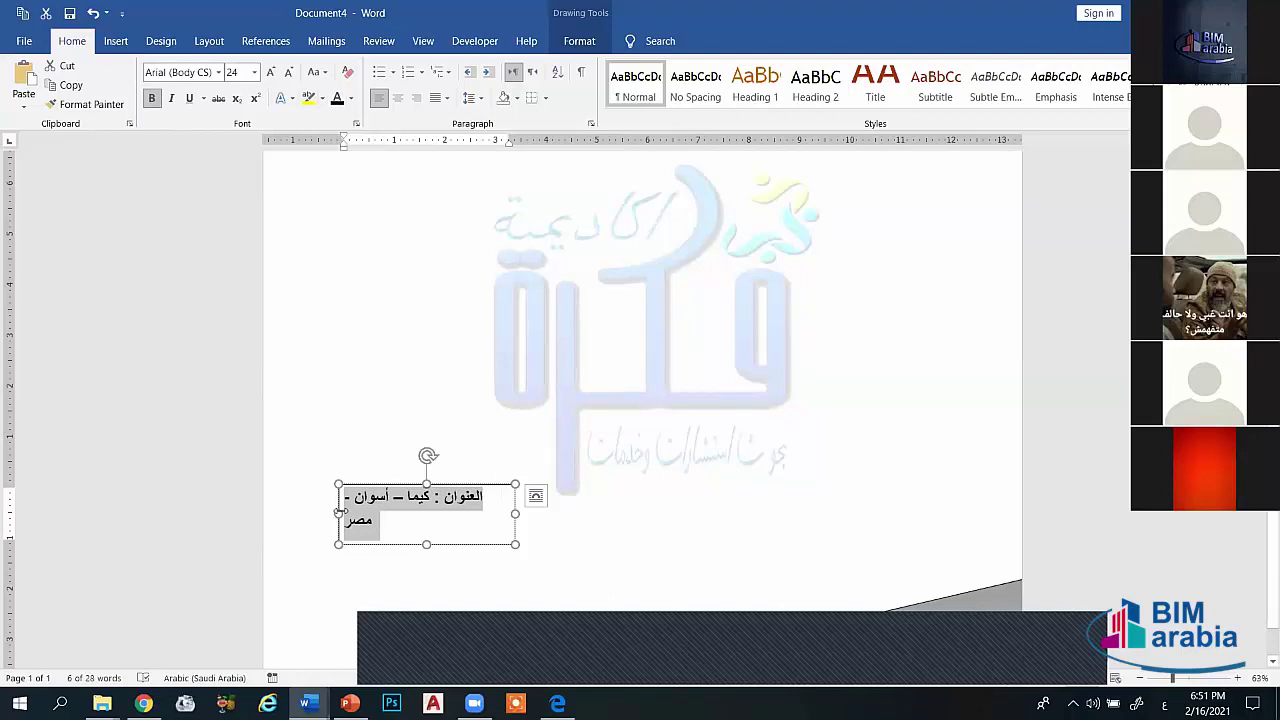
{"action": "mouse_move", "coordinate": [338, 514]}
{"action": "left_mouse_down"}
{"action": "mouse_move", "coordinate": [308, 513]}
{"action": "mouse_move", "coordinate": [335, 666]}
{"action": "mouse_move", "coordinate": [325, 639]}
{"action": "left_mouse_up"}
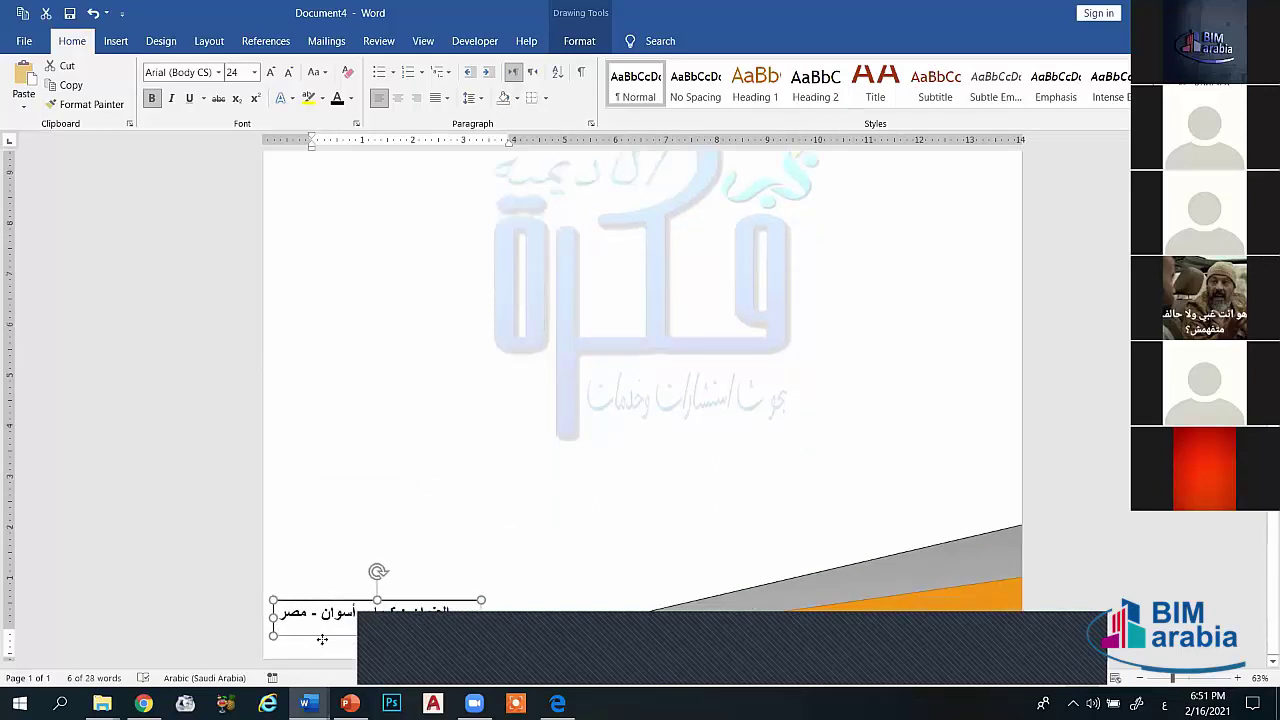
{"action": "left_click_drag", "start_coordinate": [325, 639], "coordinate": [320, 651]}
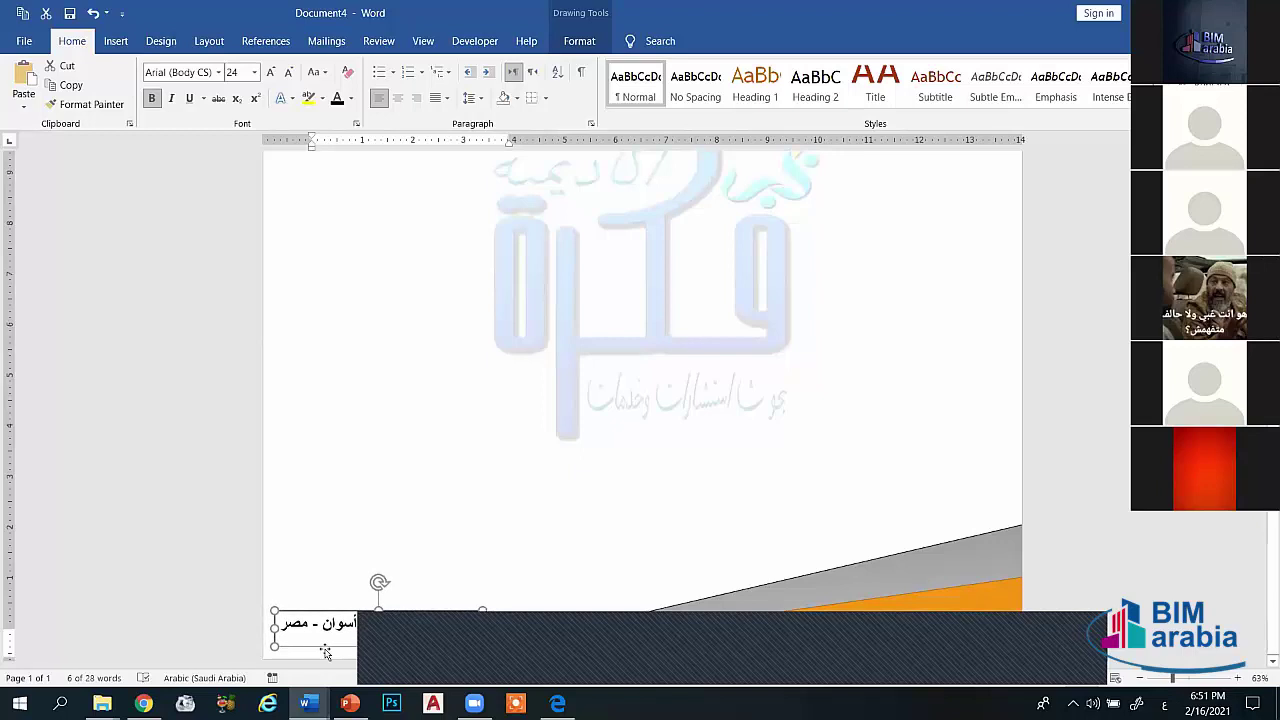
{"action": "left_click", "coordinate": [350, 529]}
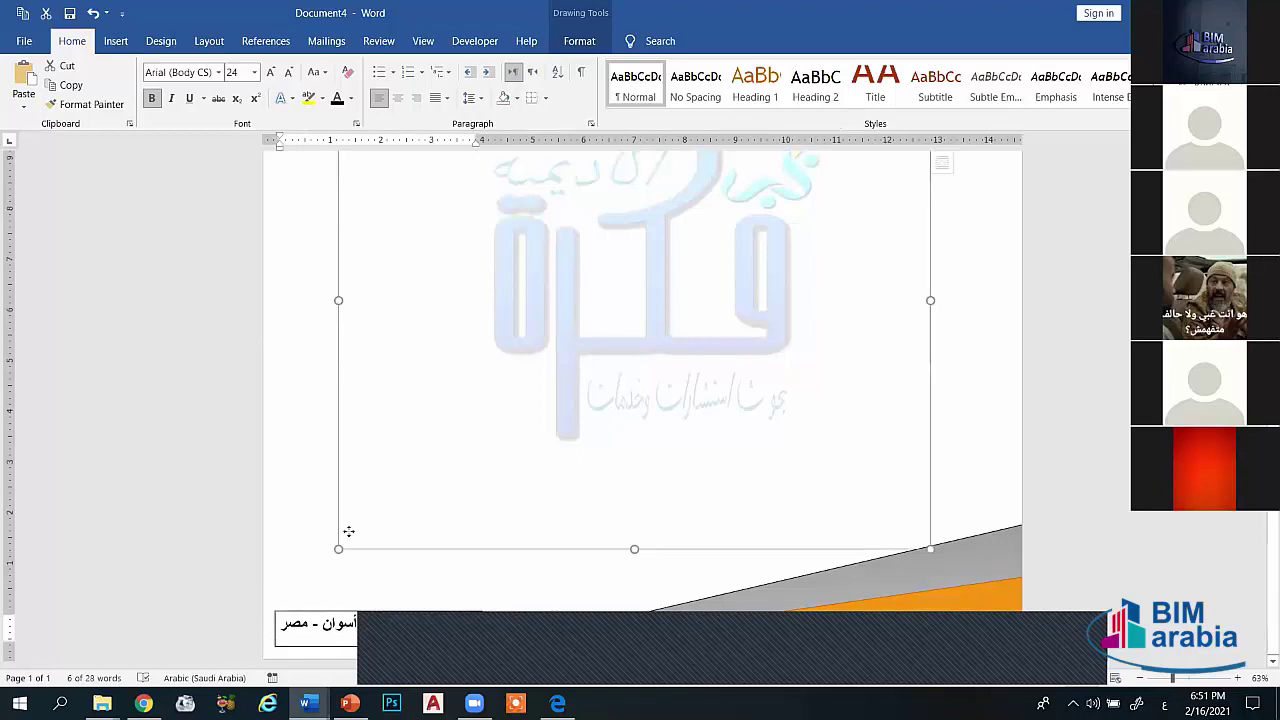
{"action": "left_click", "coordinate": [465, 622]}
Step: Center the address text and remove the text box's border outline
{"action": "triple_click", "coordinate": [438, 622]}
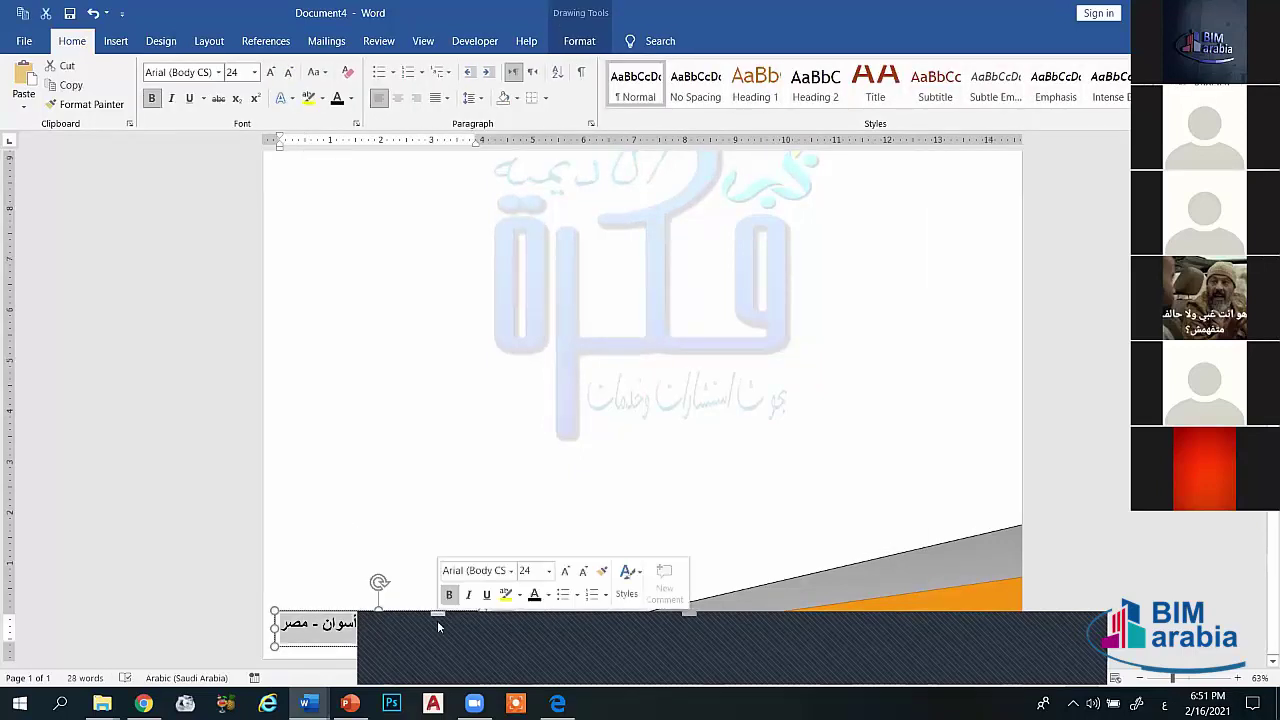
{"action": "left_click", "coordinate": [395, 106]}
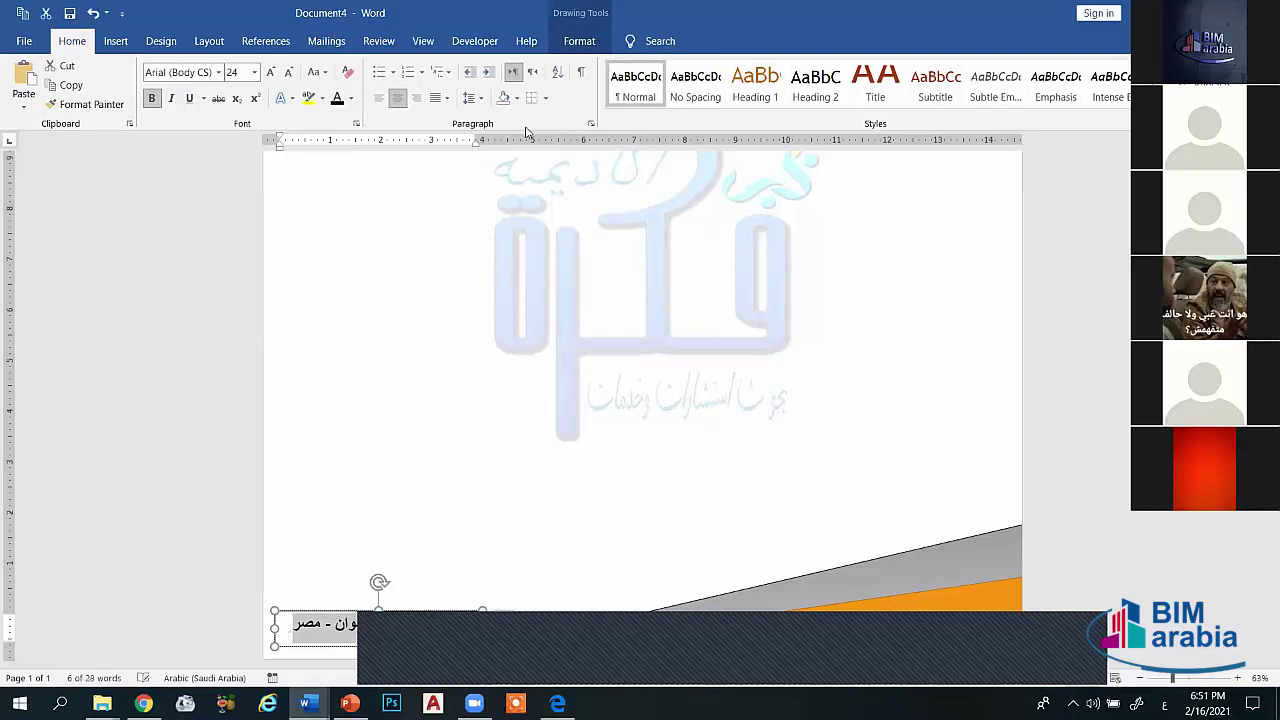
{"action": "left_click", "coordinate": [580, 41]}
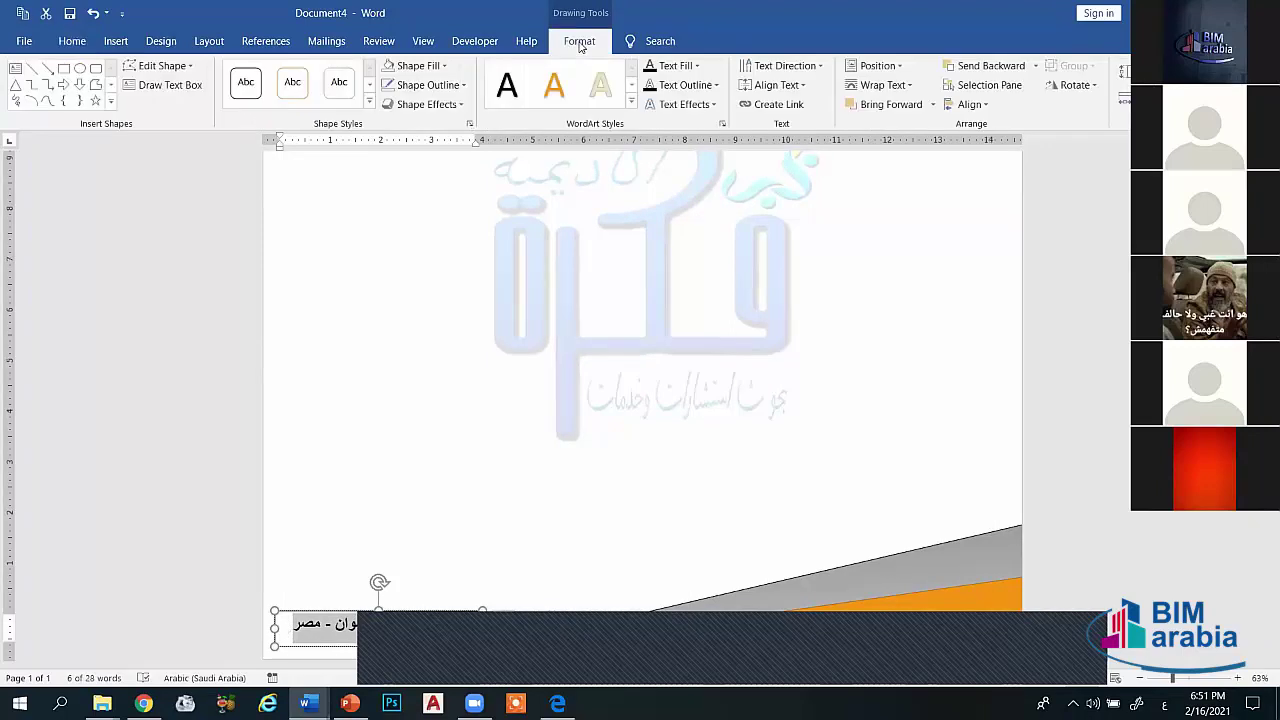
{"action": "left_click", "coordinate": [428, 85]}
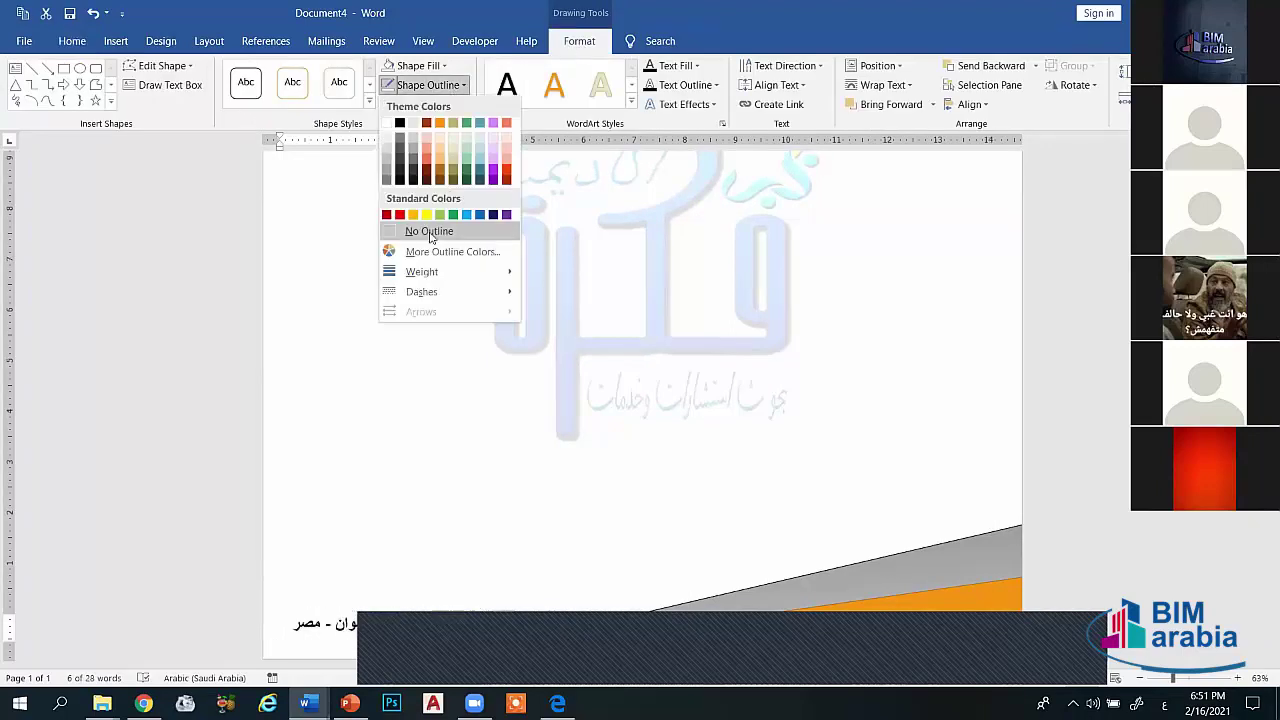
{"action": "left_click", "coordinate": [430, 231]}
{"action": "left_click", "coordinate": [728, 539]}
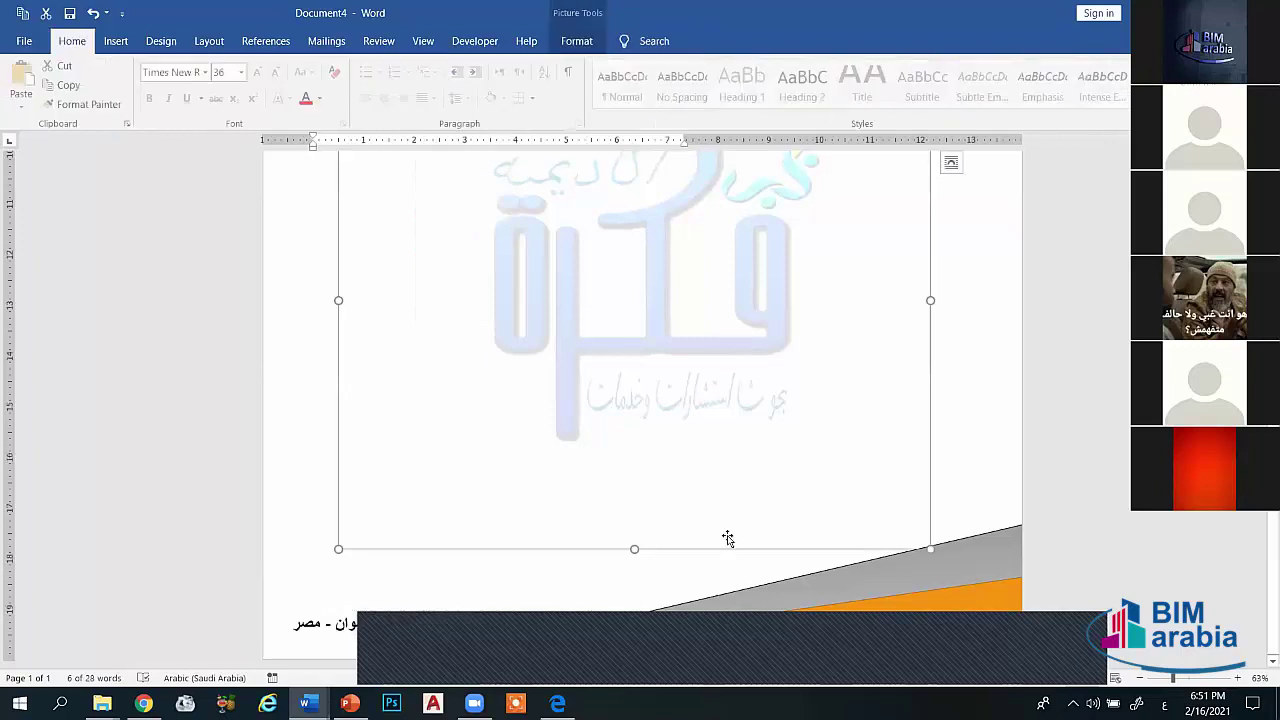
{"action": "left_click", "coordinate": [686, 580]}
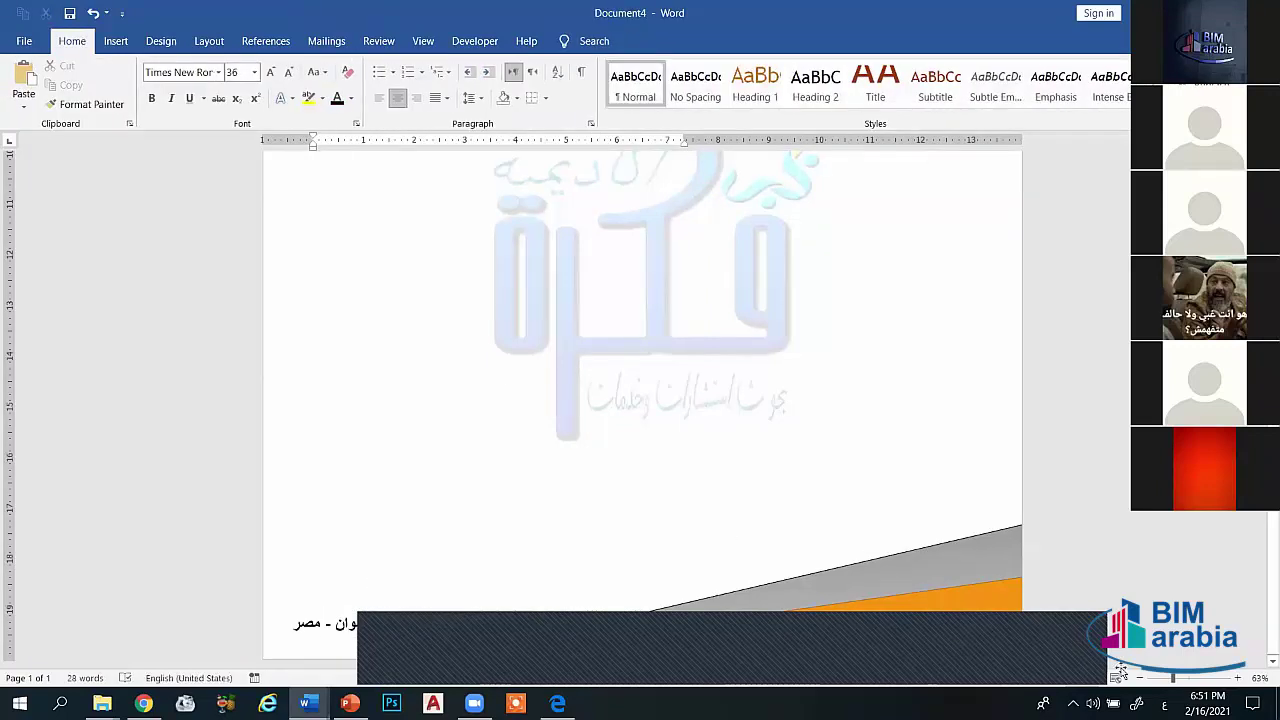
Step: Move the address box onto the page's bottom-left edge
{"action": "left_click", "coordinate": [352, 623]}
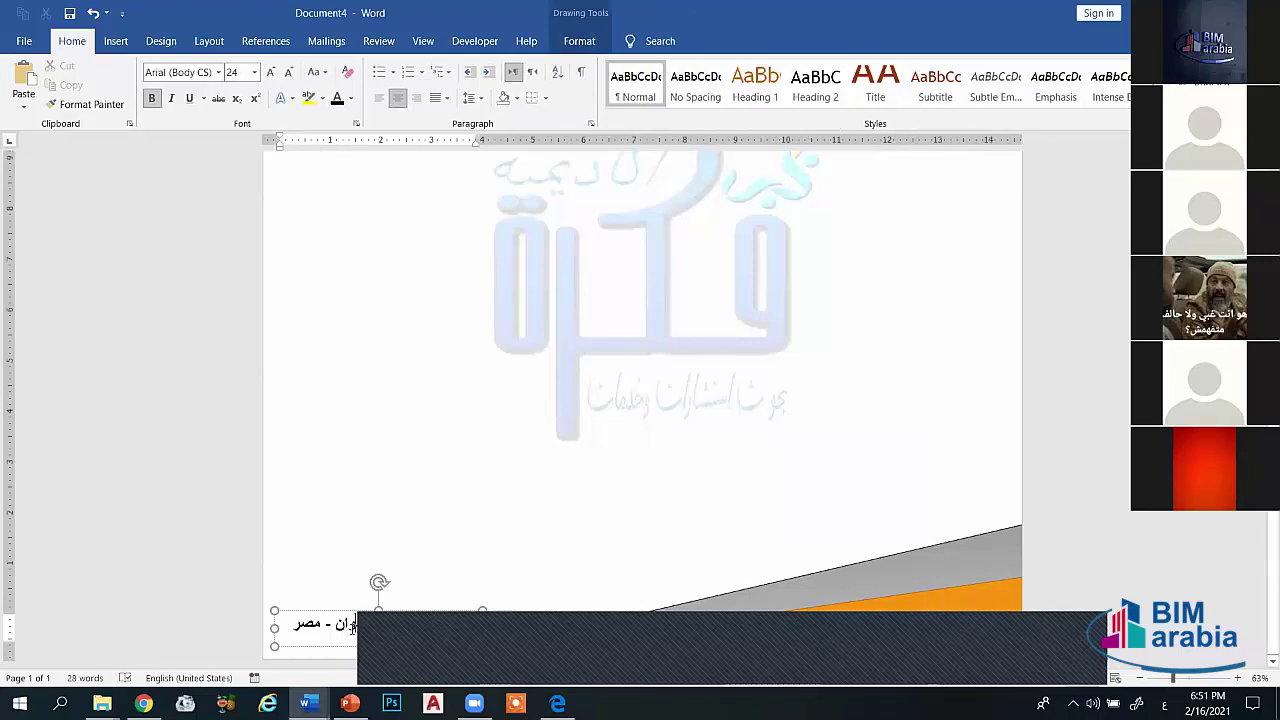
{"action": "left_click_drag", "start_coordinate": [336, 648], "coordinate": [319, 666]}
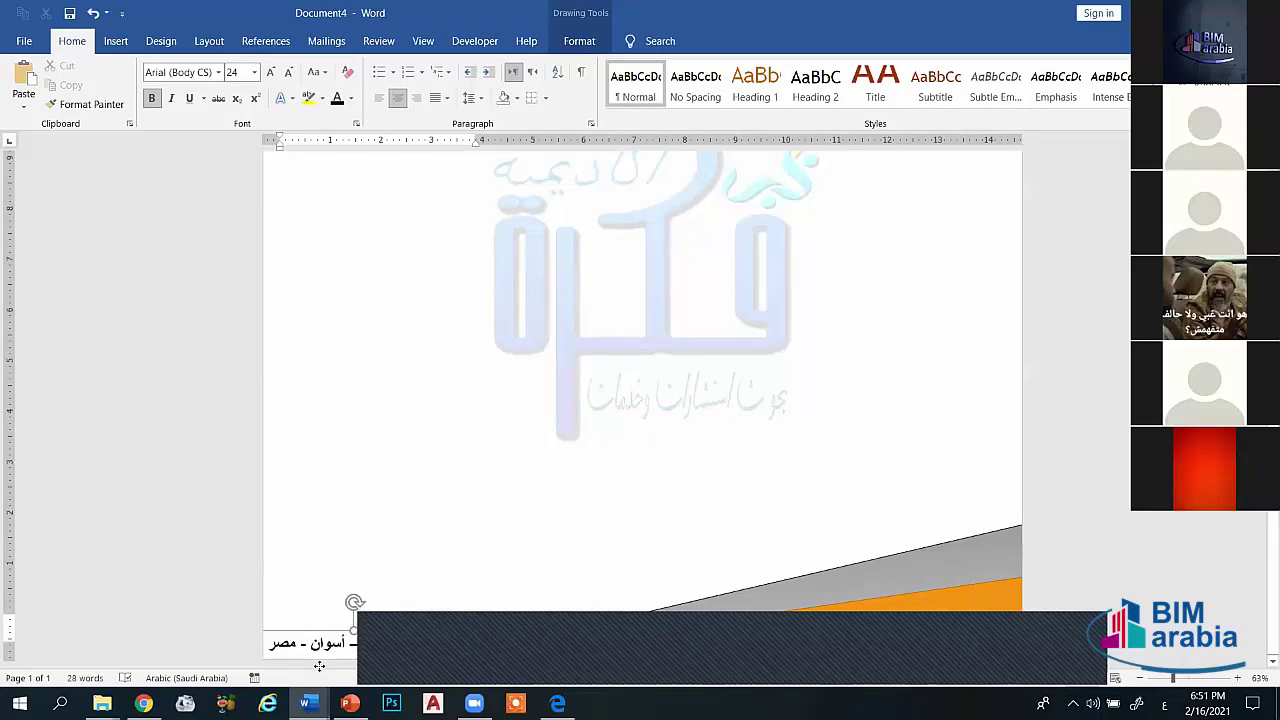
{"action": "left_click", "coordinate": [389, 580]}
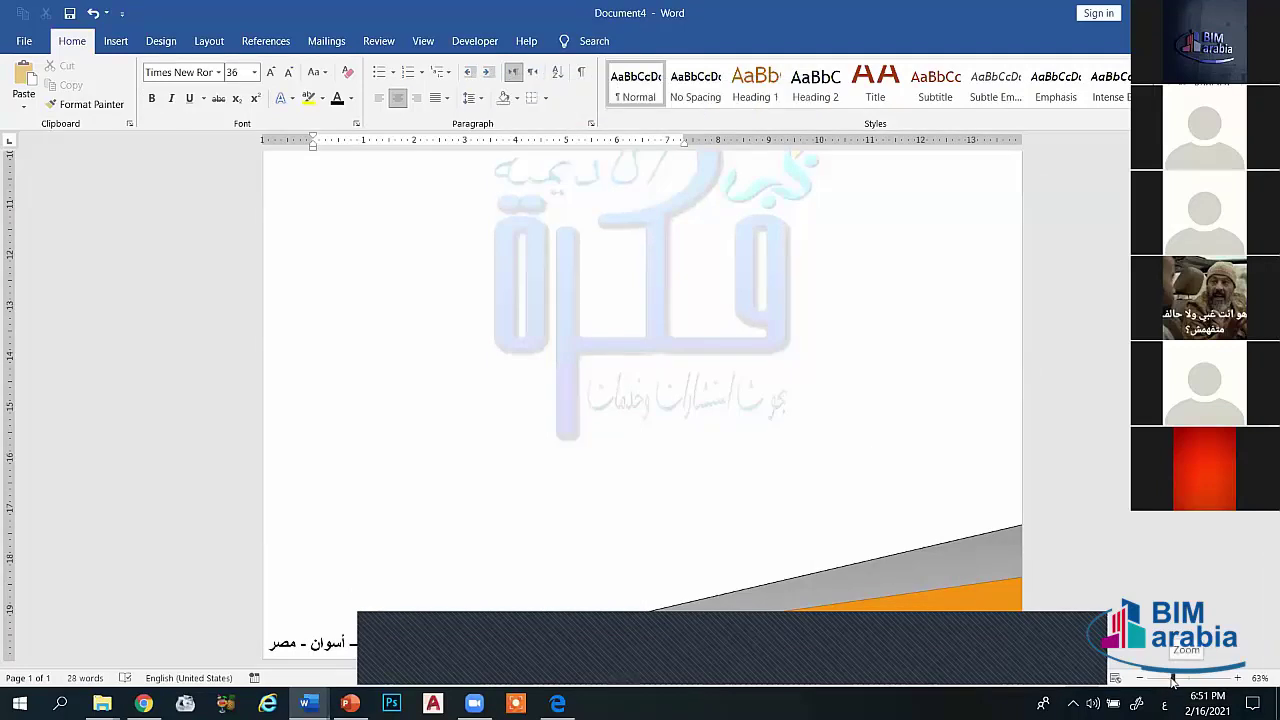
{"action": "left_click_drag", "start_coordinate": [1173, 679], "coordinate": [1157, 679]}
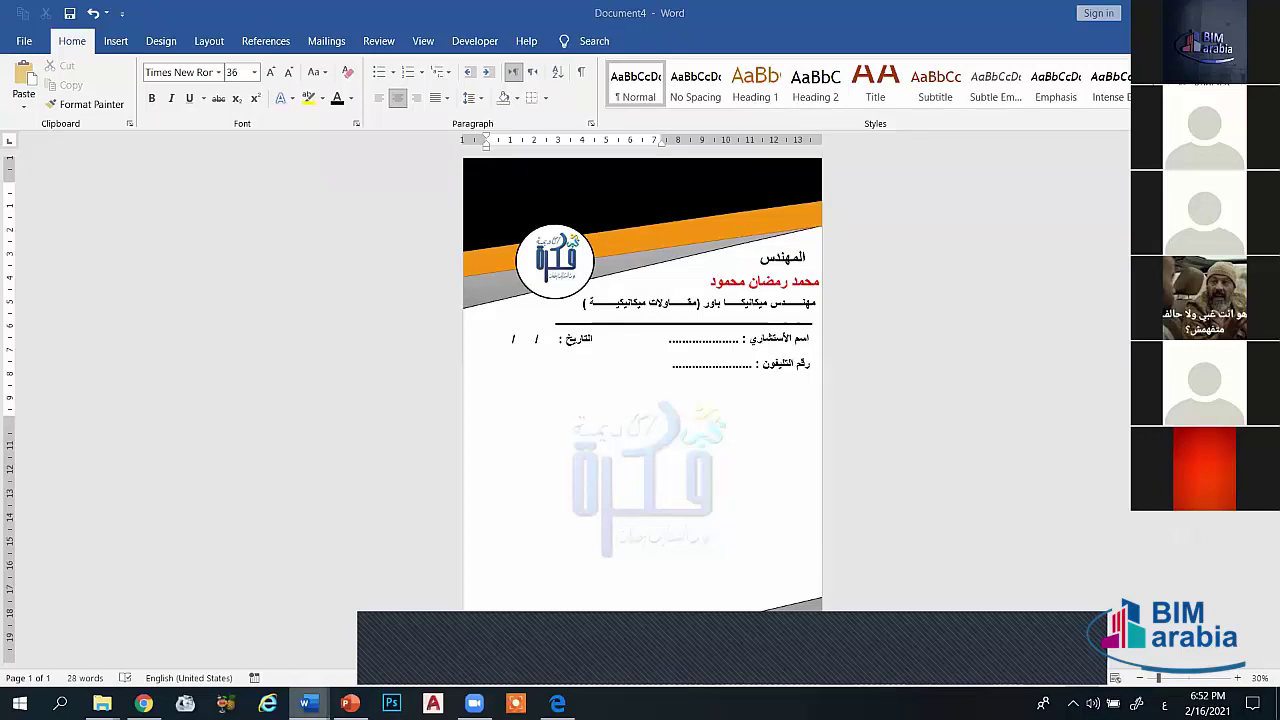
{"action": "mouse_move", "coordinate": [308, 703]}
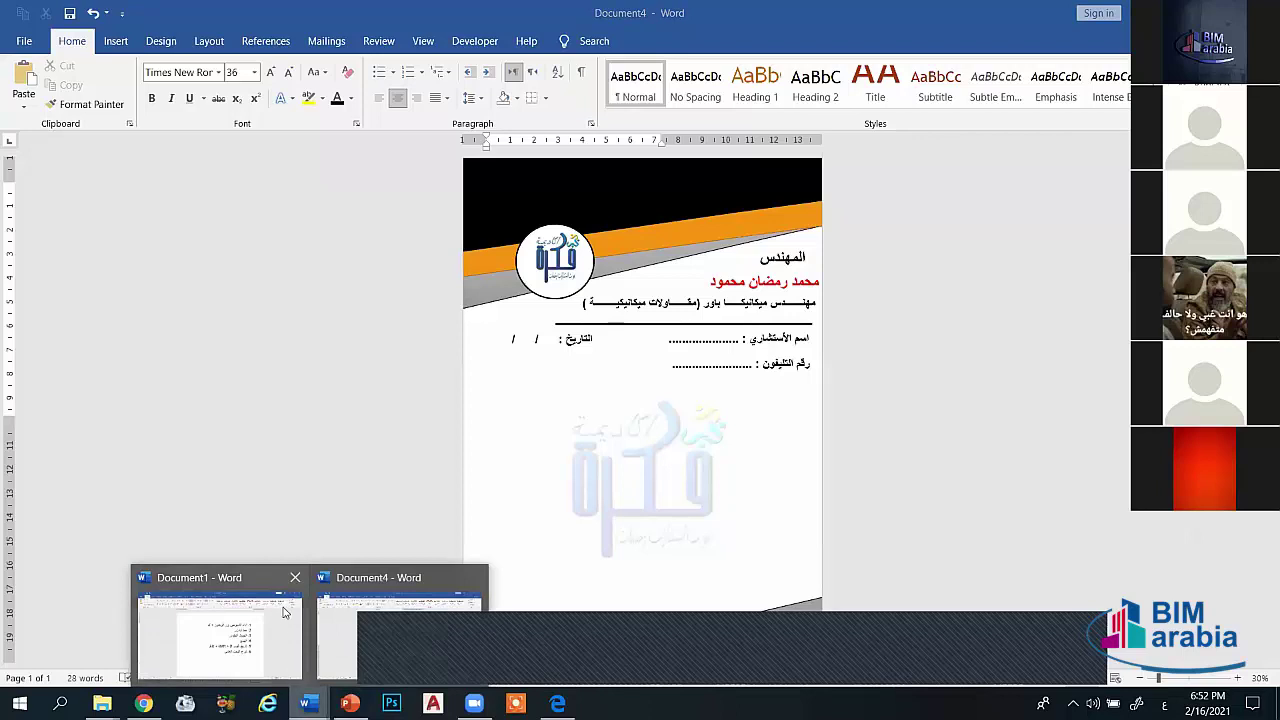
Step: Close Document1 without saving its changes
{"action": "left_click", "coordinate": [292, 582]}
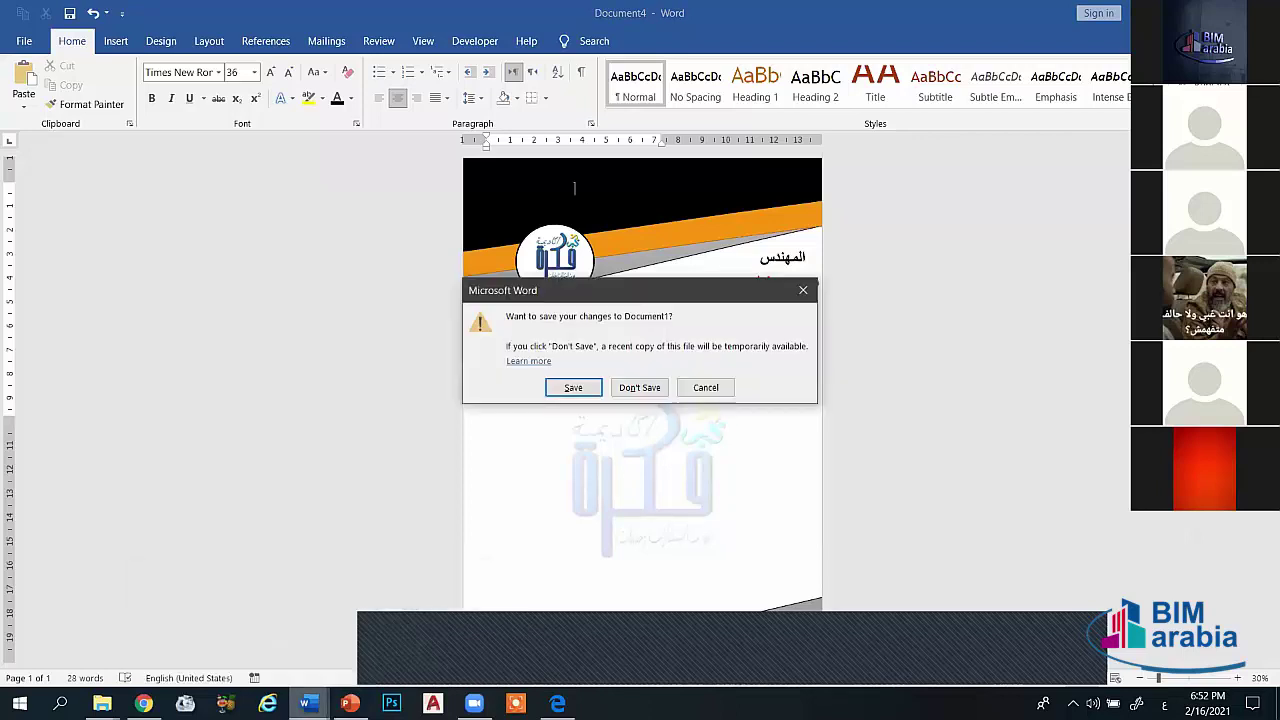
{"action": "left_click", "coordinate": [645, 388]}
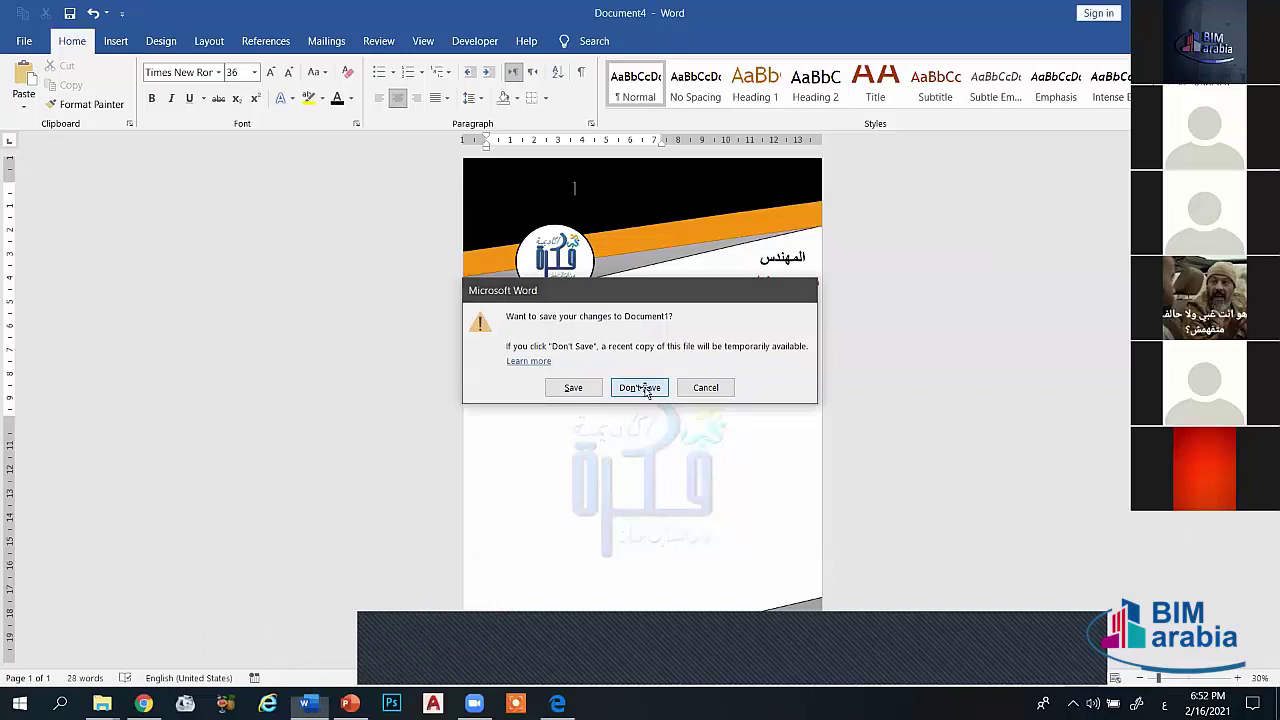
{"action": "right_click", "coordinate": [313, 697]}
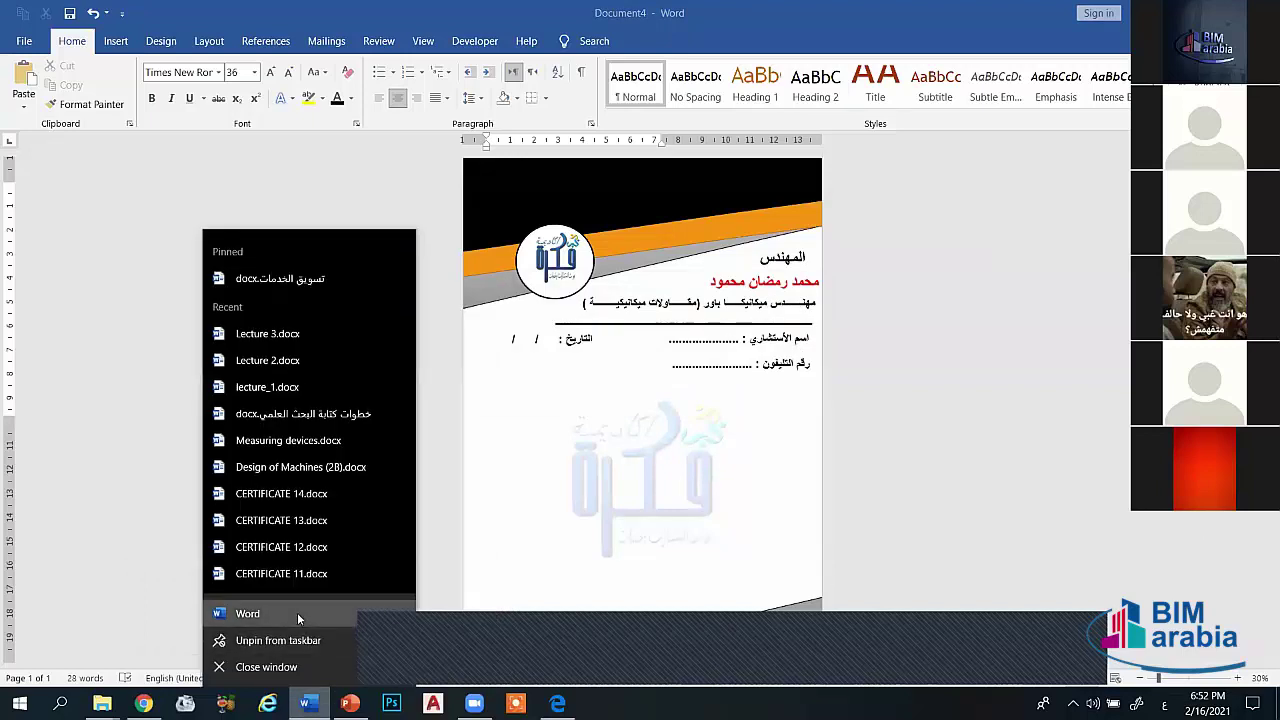
Step: Start a new blank document from a fresh Word window and zoom in
{"action": "left_click", "coordinate": [297, 612]}
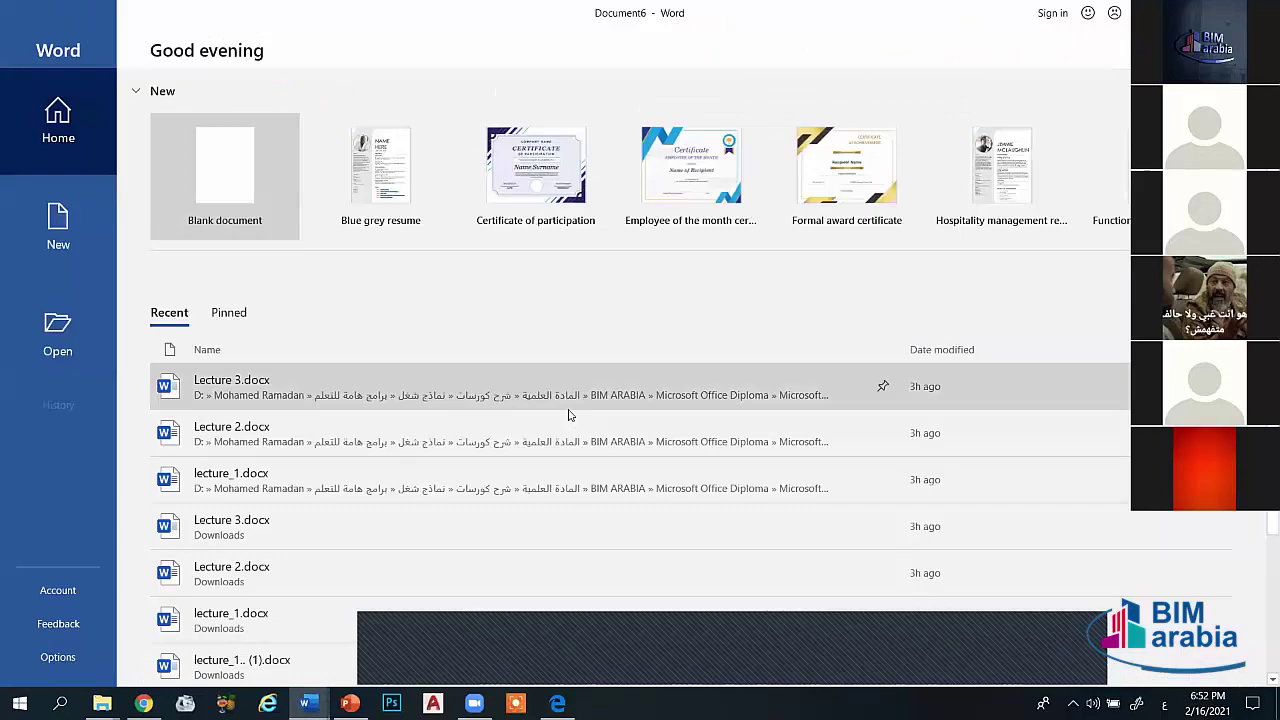
{"action": "left_click", "coordinate": [203, 168]}
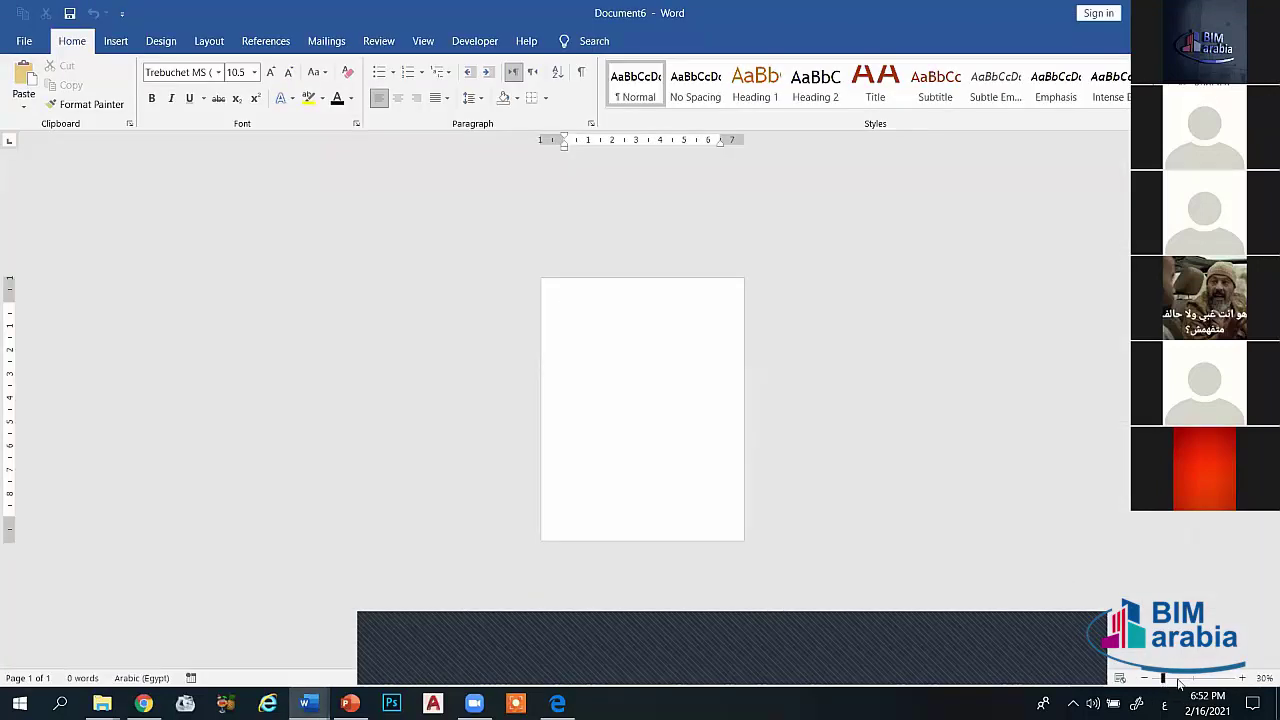
{"action": "left_click_drag", "start_coordinate": [1163, 679], "coordinate": [1190, 679]}
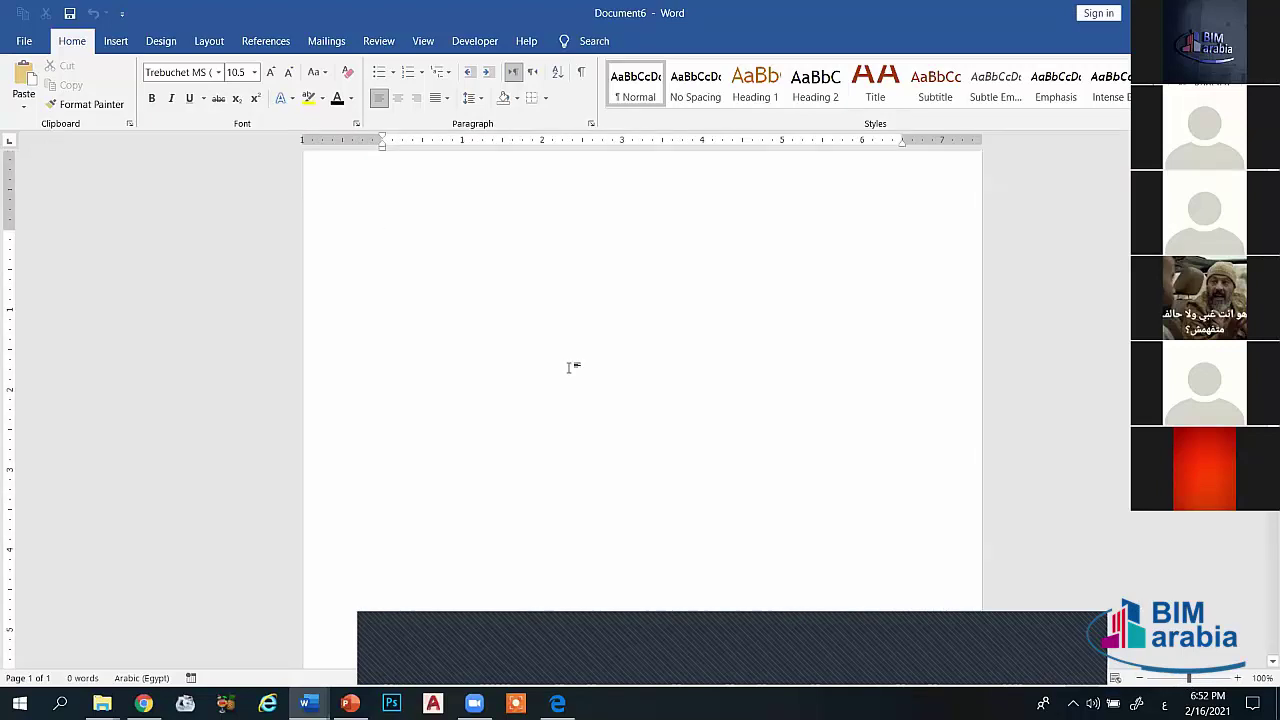
Step: Insert today's date with Alt+Shift+D and undo it, leaving the page empty
{"action": "key", "text": "alt+shift+d"}
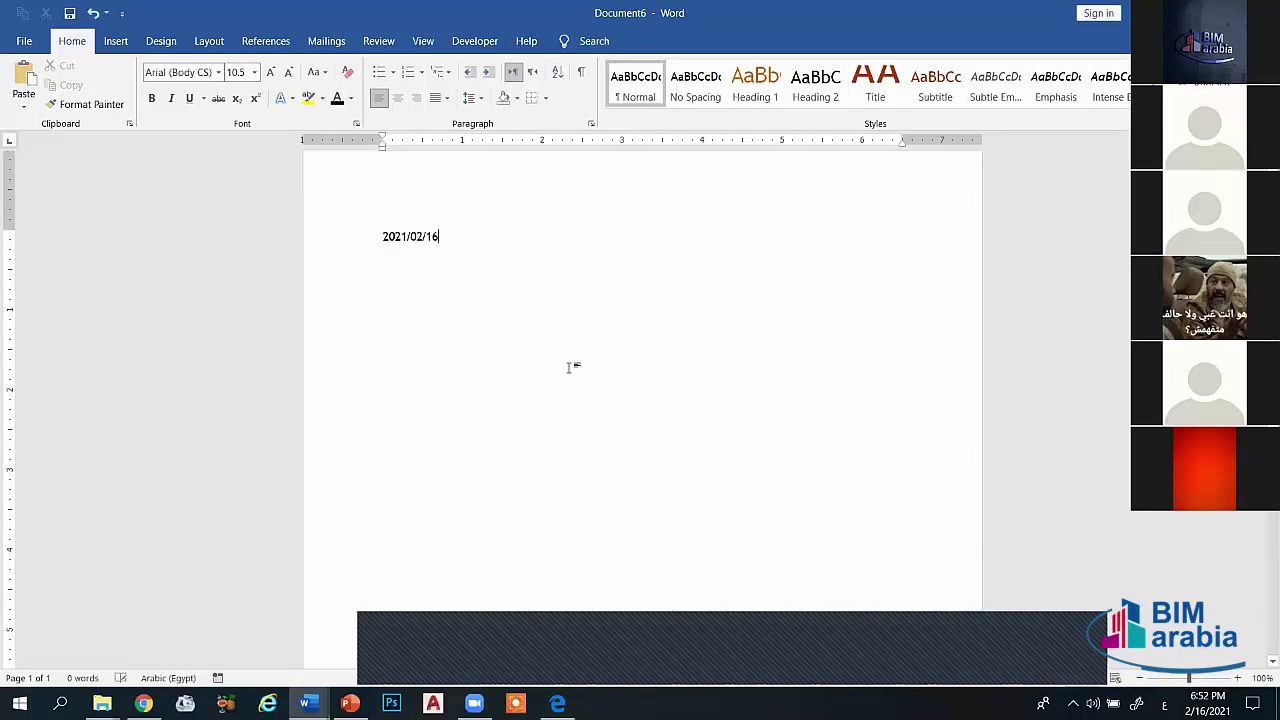
{"action": "key", "text": "ctrl+z"}
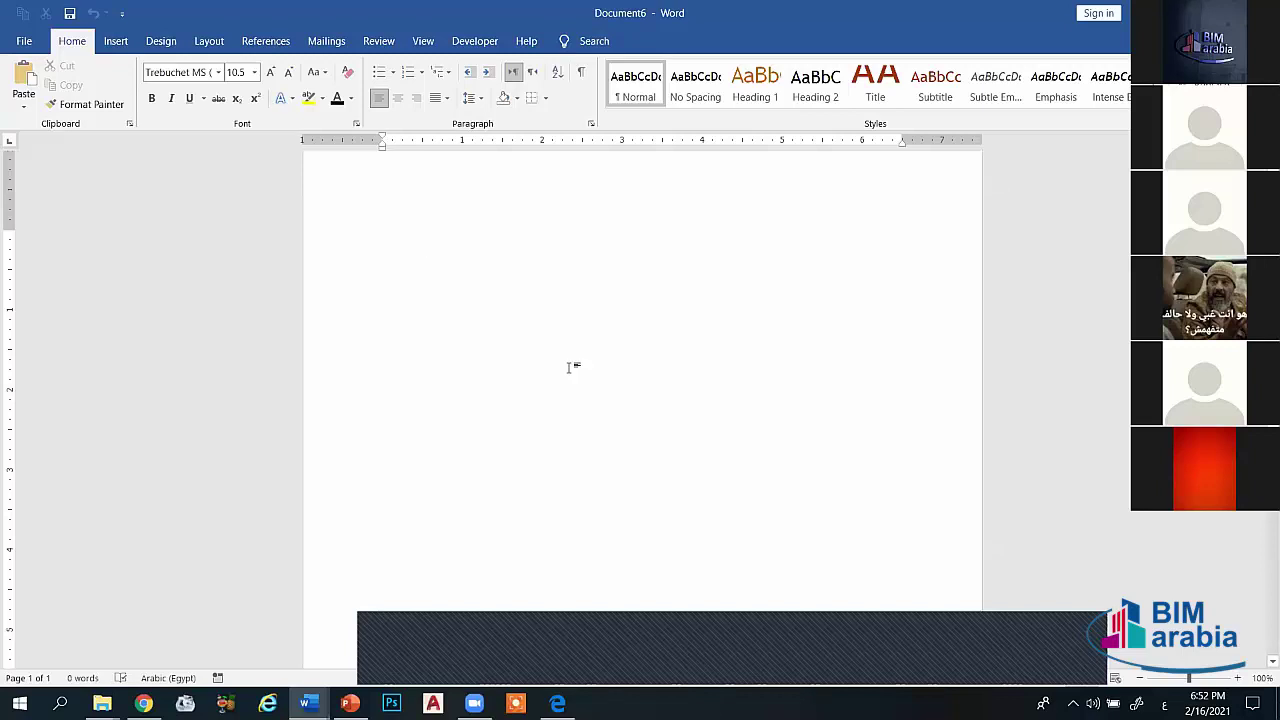
{"action": "key", "text": "alt+shift+d"}
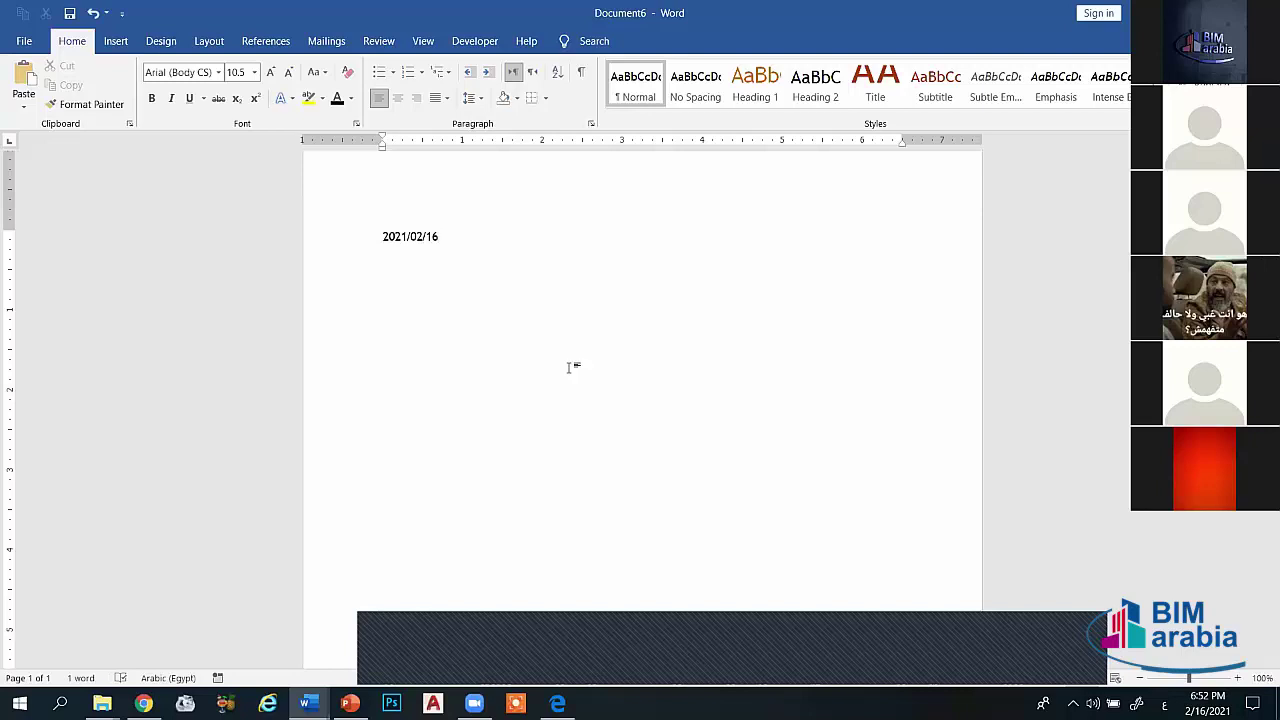
{"action": "key", "text": "ctrl+z"}
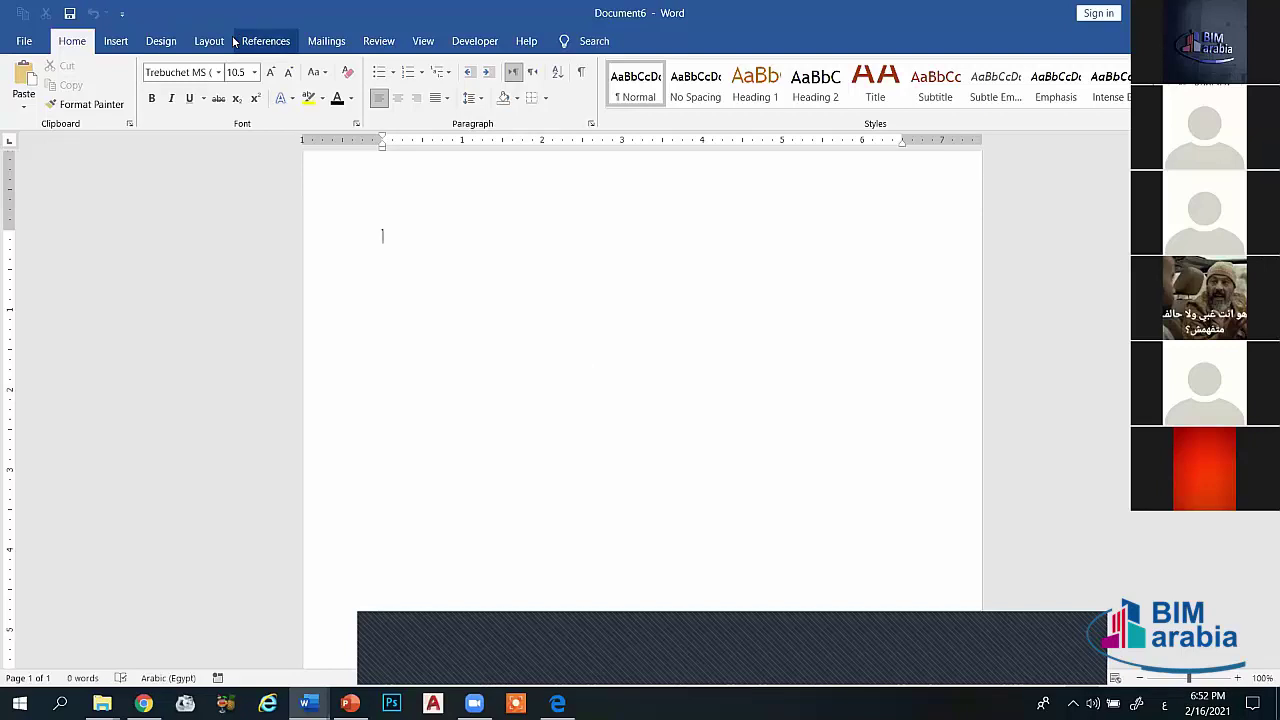
{"action": "left_click", "coordinate": [209, 41]}
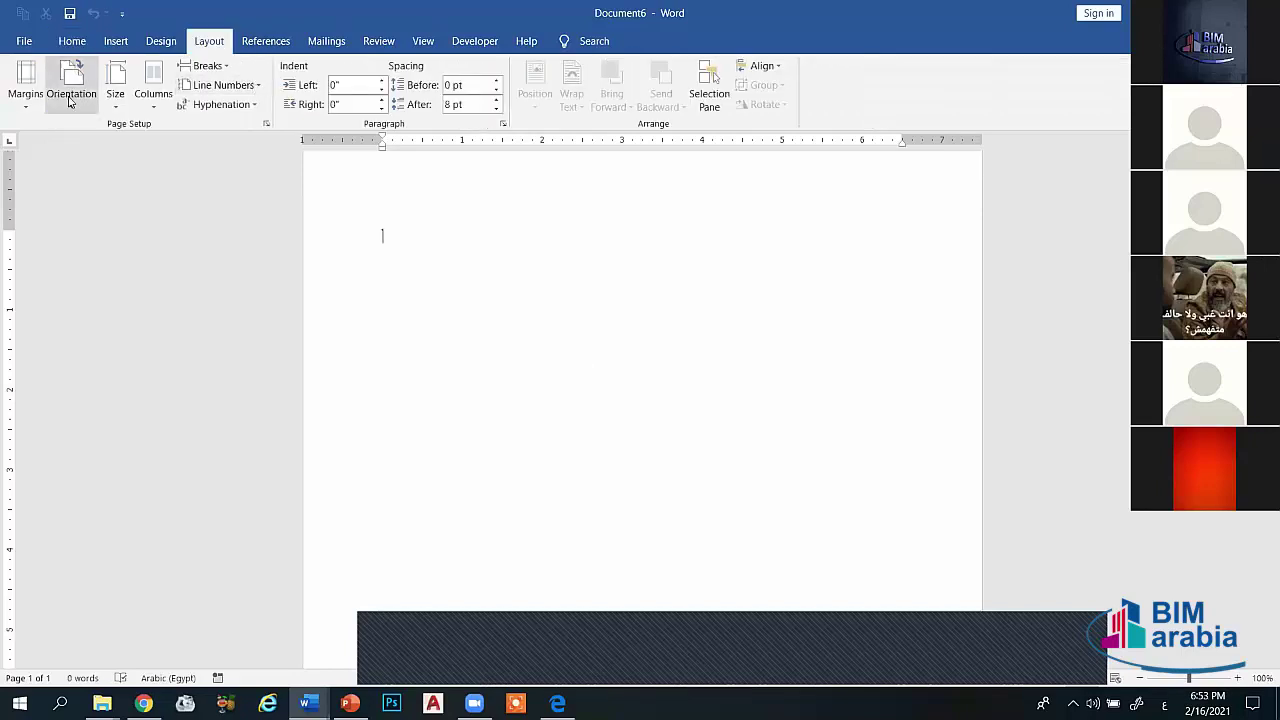
Step: Inspect the paper sizes on Page Setup's Paper tab, then close it unchanged
{"action": "left_click", "coordinate": [116, 101]}
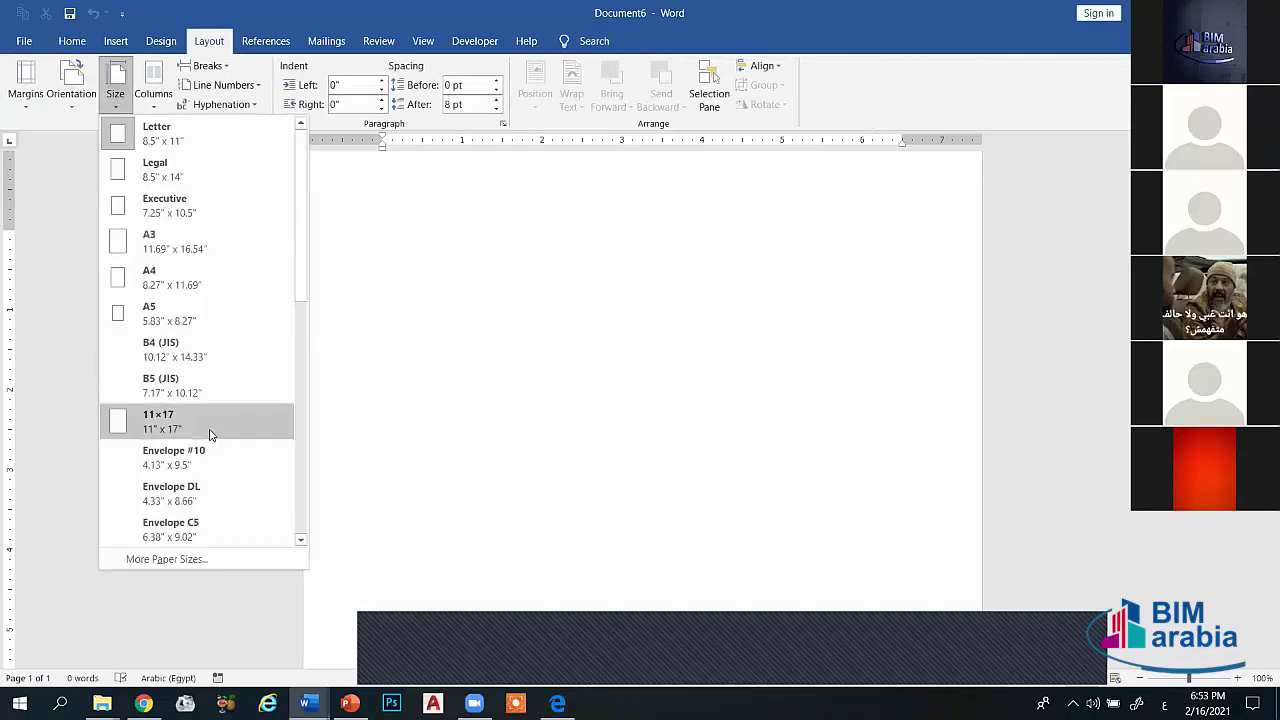
{"action": "left_click", "coordinate": [177, 556]}
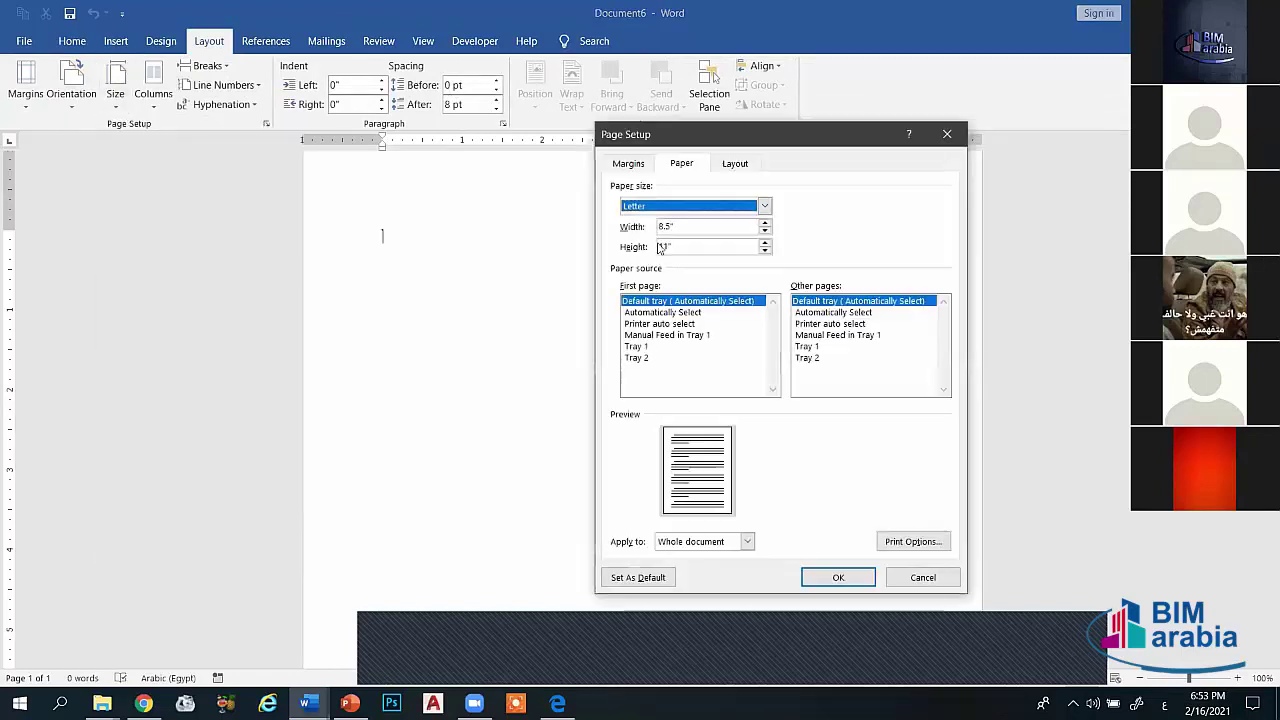
{"action": "left_click", "coordinate": [947, 133]}
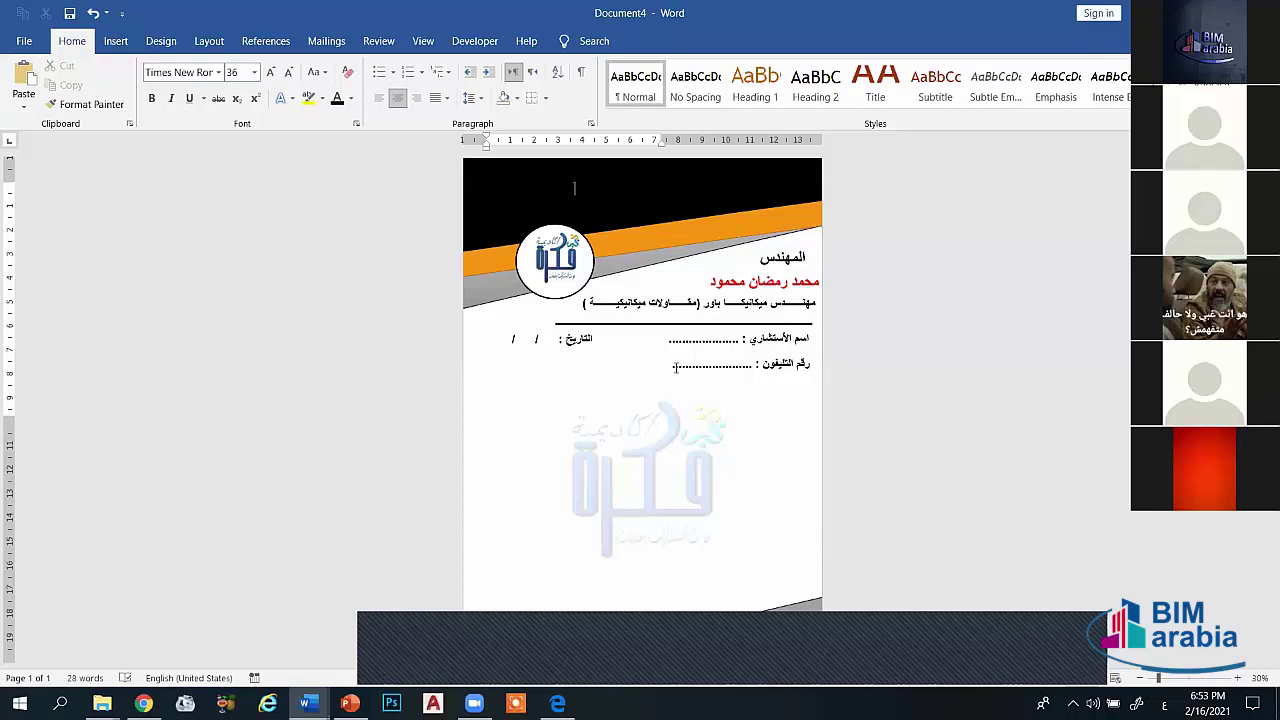
Step: Inspect the phone-number text box and the faded watermark logo, then deselect them
{"action": "left_click", "coordinate": [676, 367]}
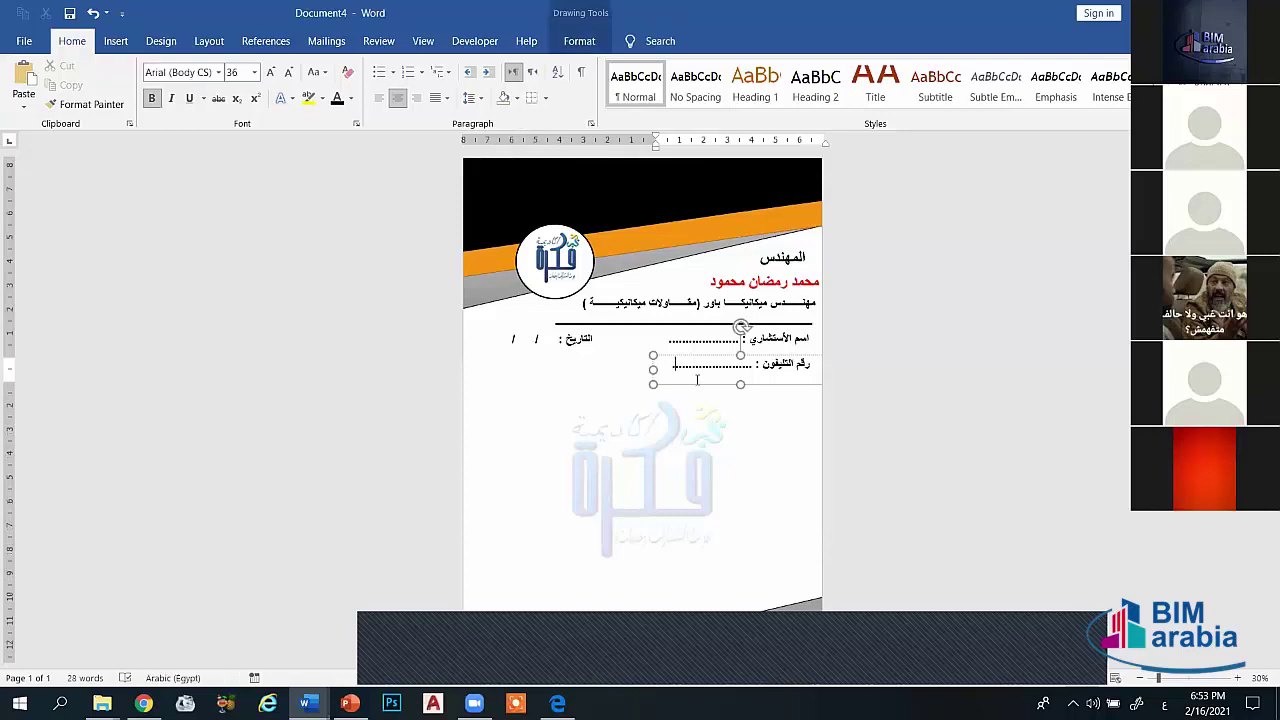
{"action": "left_click", "coordinate": [685, 455]}
{"action": "left_click", "coordinate": [797, 484]}
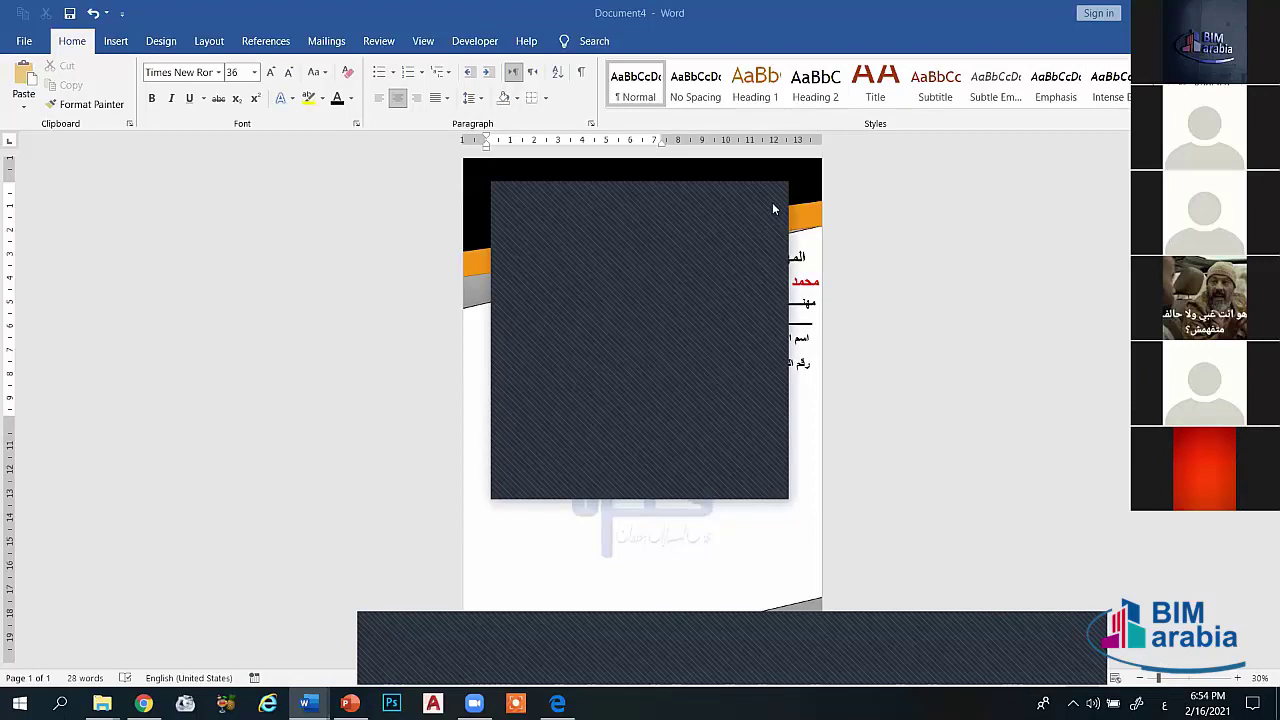
Step: Browse the Insert tab's Shapes gallery and close it without adding a shape
{"action": "left_click", "coordinate": [118, 40]}
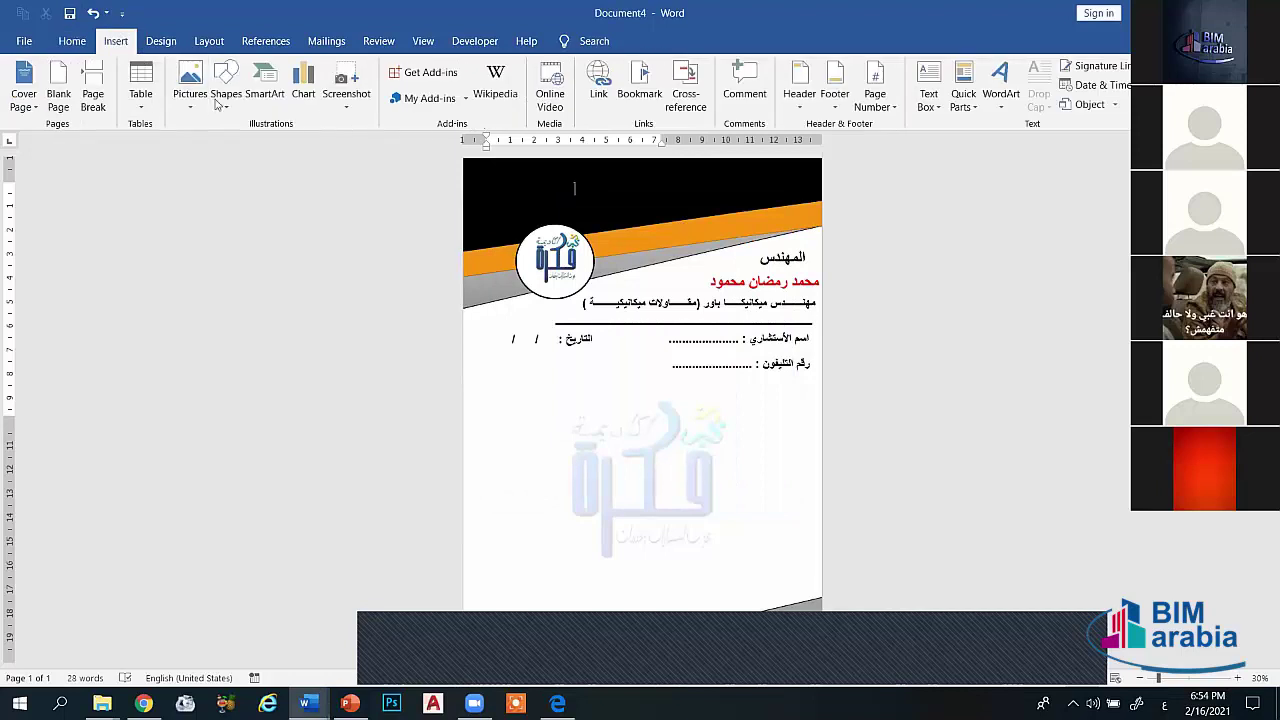
{"action": "left_click", "coordinate": [220, 100]}
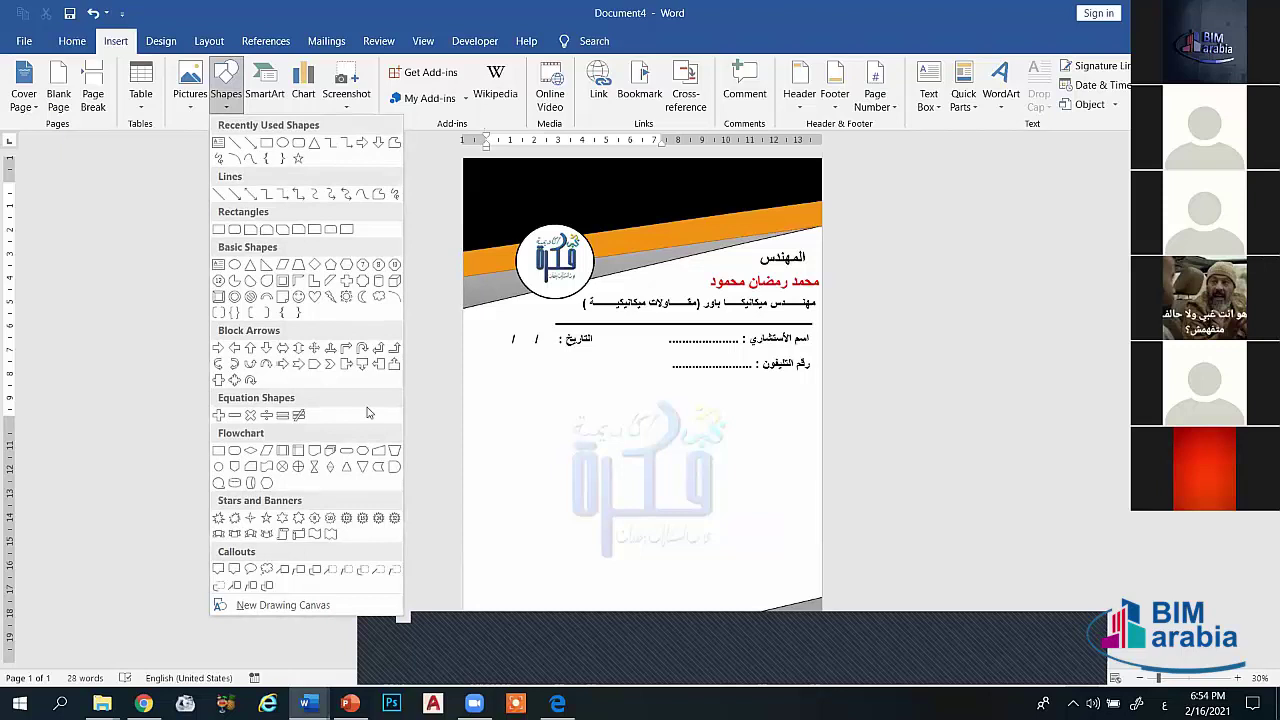
{"action": "left_click", "coordinate": [599, 475]}
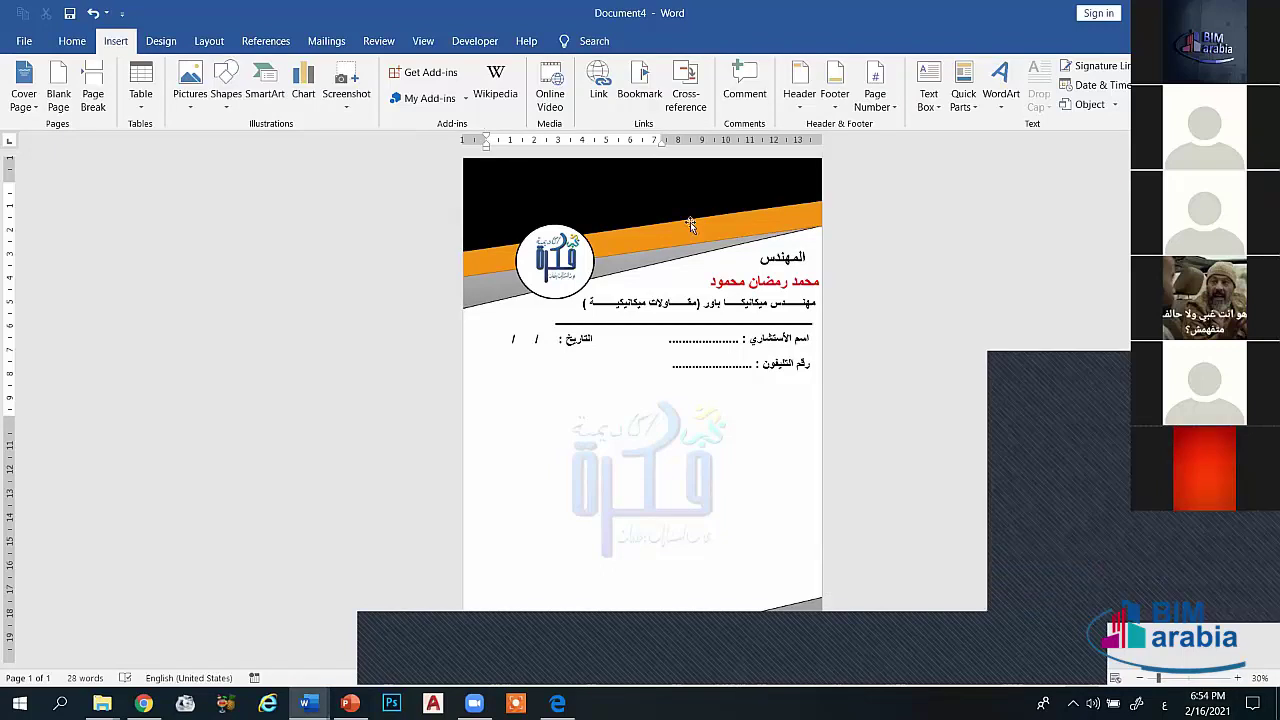
Step: Switch through the desktop and File Explorer to Lecture 3.pdf in Edge at page 1
{"action": "key", "text": "alt+Tab"}
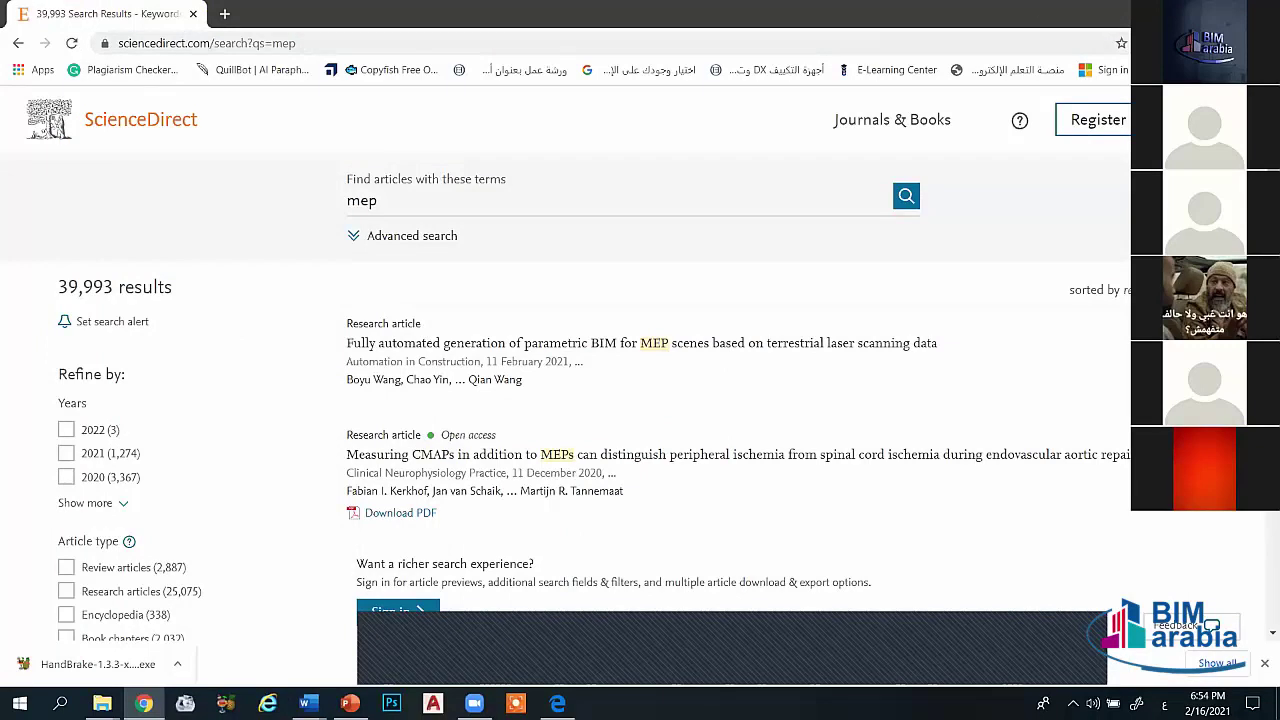
{"action": "key", "text": "super+d"}
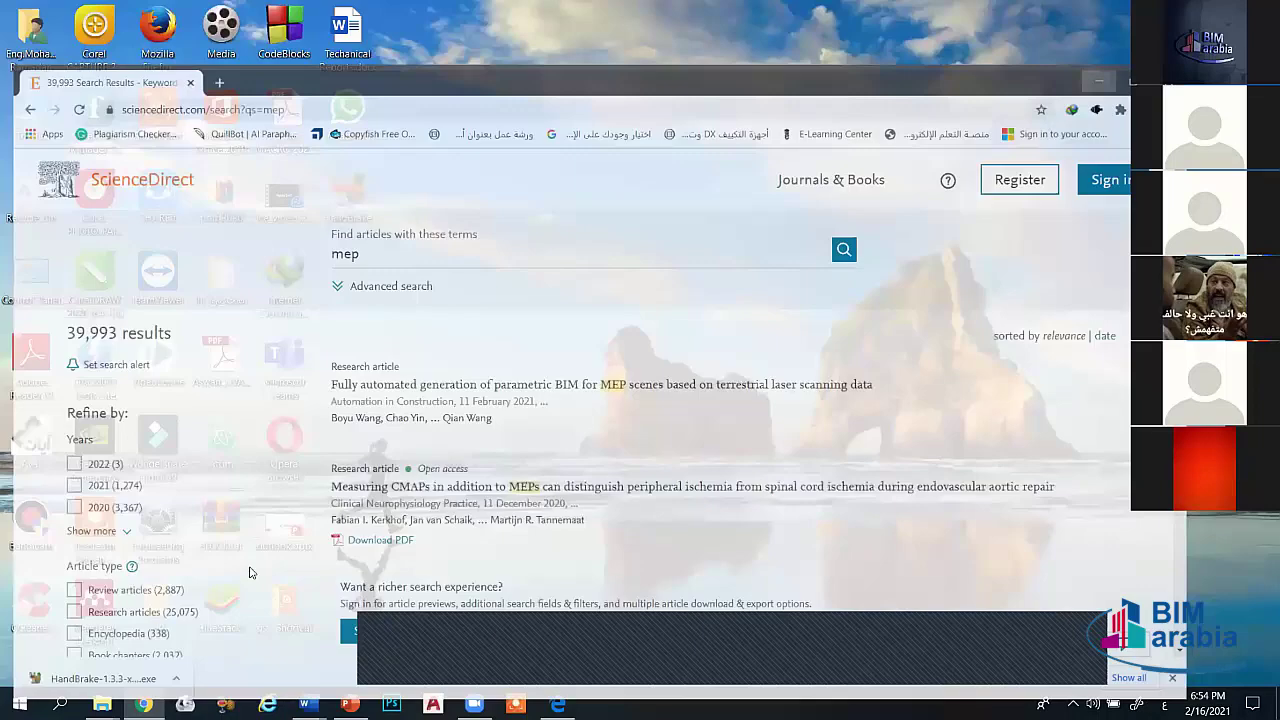
{"action": "key", "text": "super+t"}
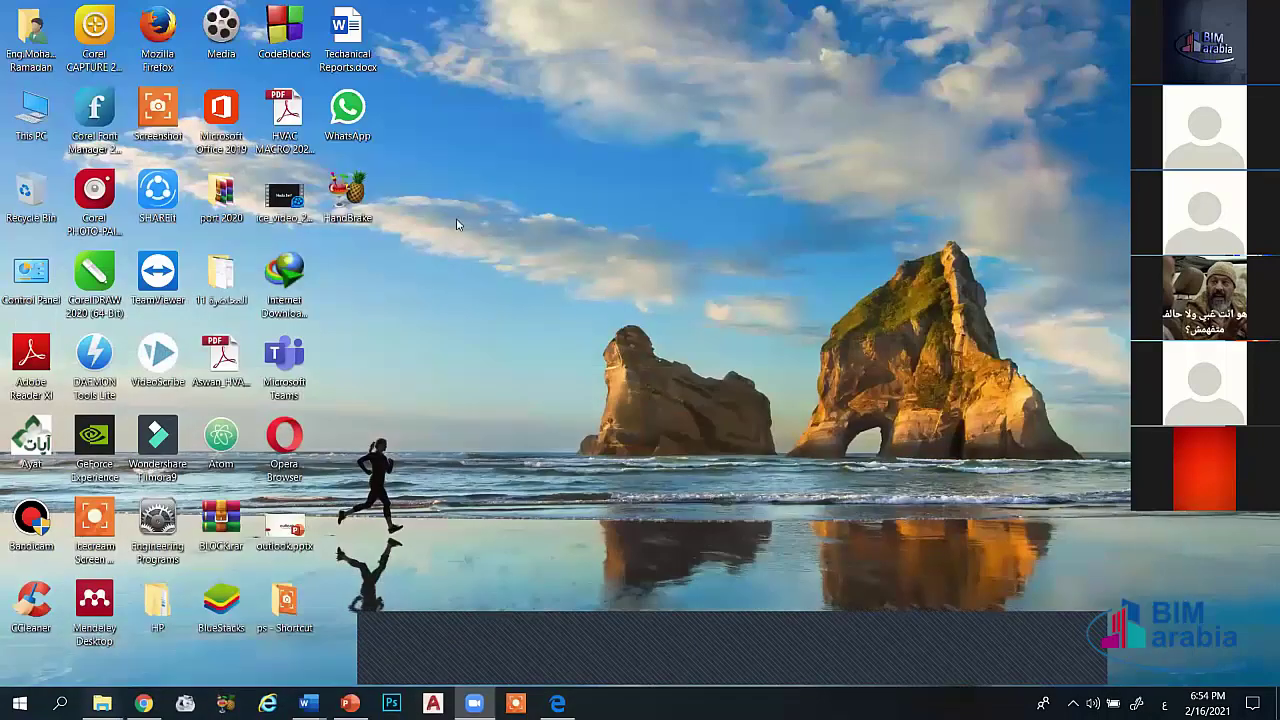
{"action": "key", "text": "Return"}
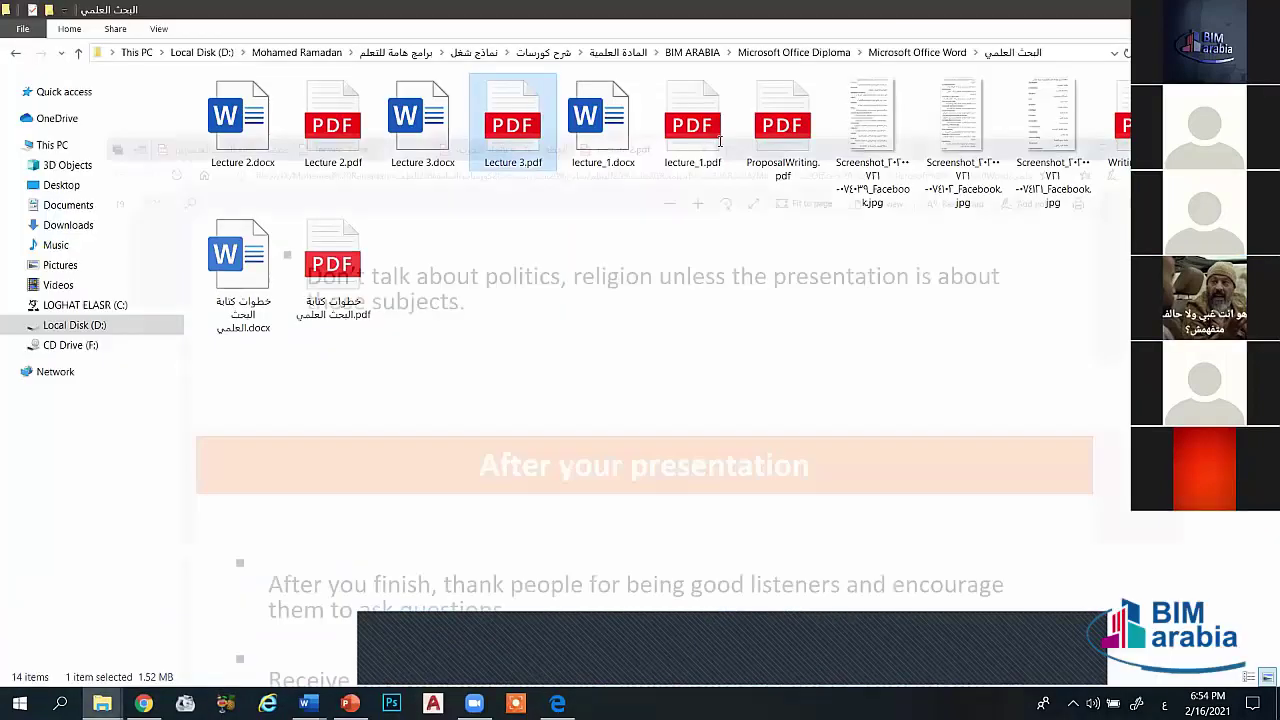
{"action": "key", "text": "alt+Tab"}
{"action": "key", "text": "Home"}
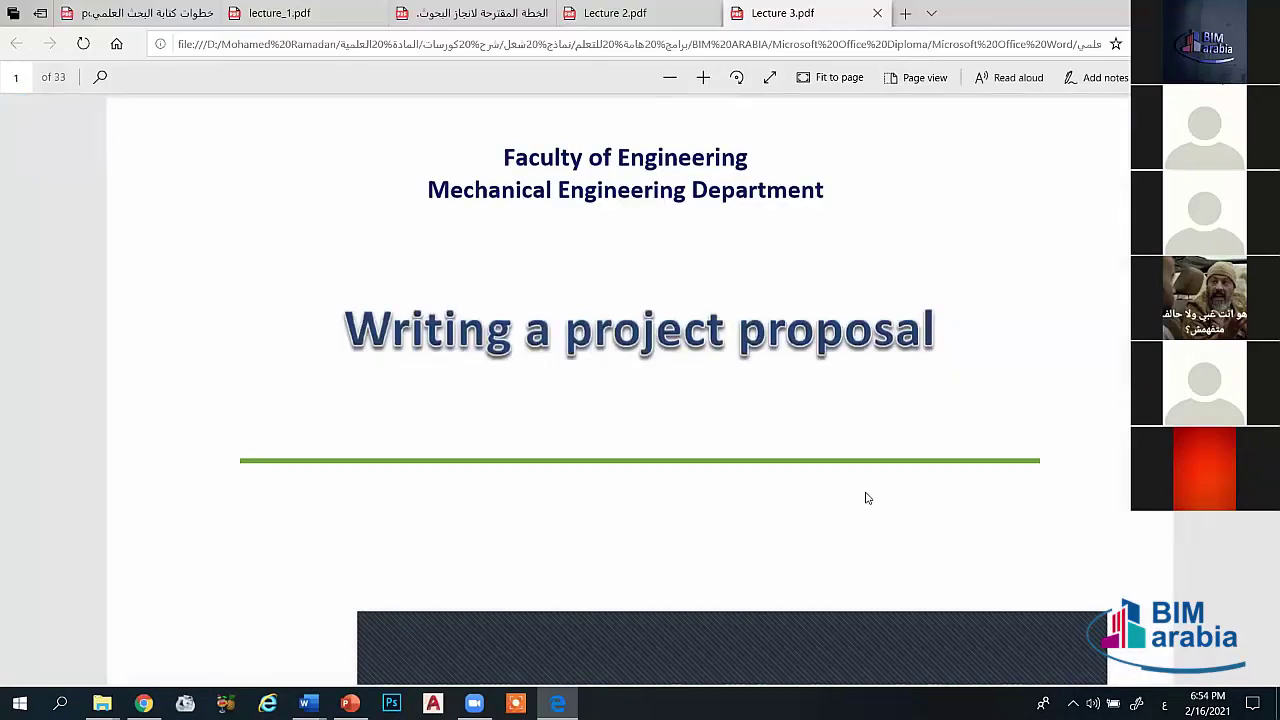
Step: Scroll through Lecture 3.pdf and close its tab
{"action": "scroll", "coordinate": [867, 498], "scroll_direction": "down", "scroll_amount": 1}
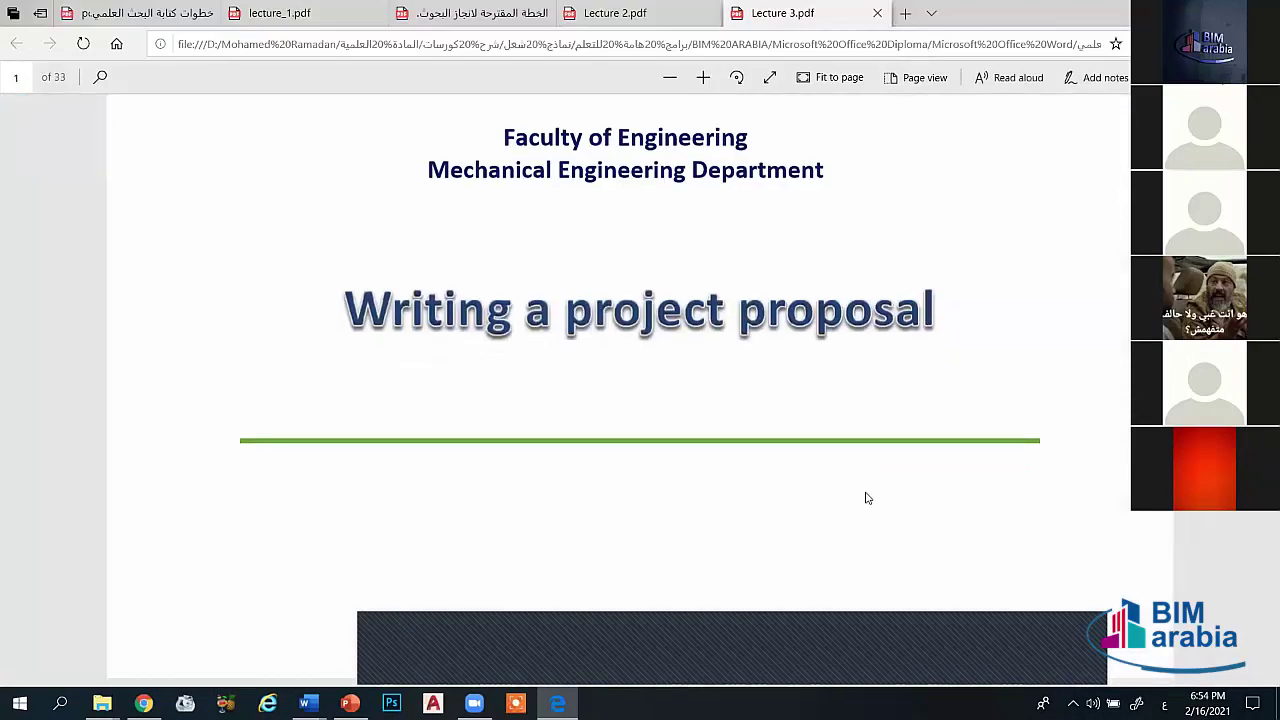
{"action": "scroll", "coordinate": [867, 498], "scroll_direction": "down", "scroll_amount": 2}
{"action": "scroll", "coordinate": [867, 498], "scroll_direction": "down", "scroll_amount": 1}
{"action": "scroll", "coordinate": [867, 498], "scroll_direction": "down", "scroll_amount": 1}
{"action": "scroll", "coordinate": [867, 498], "scroll_direction": "down", "scroll_amount": 1}
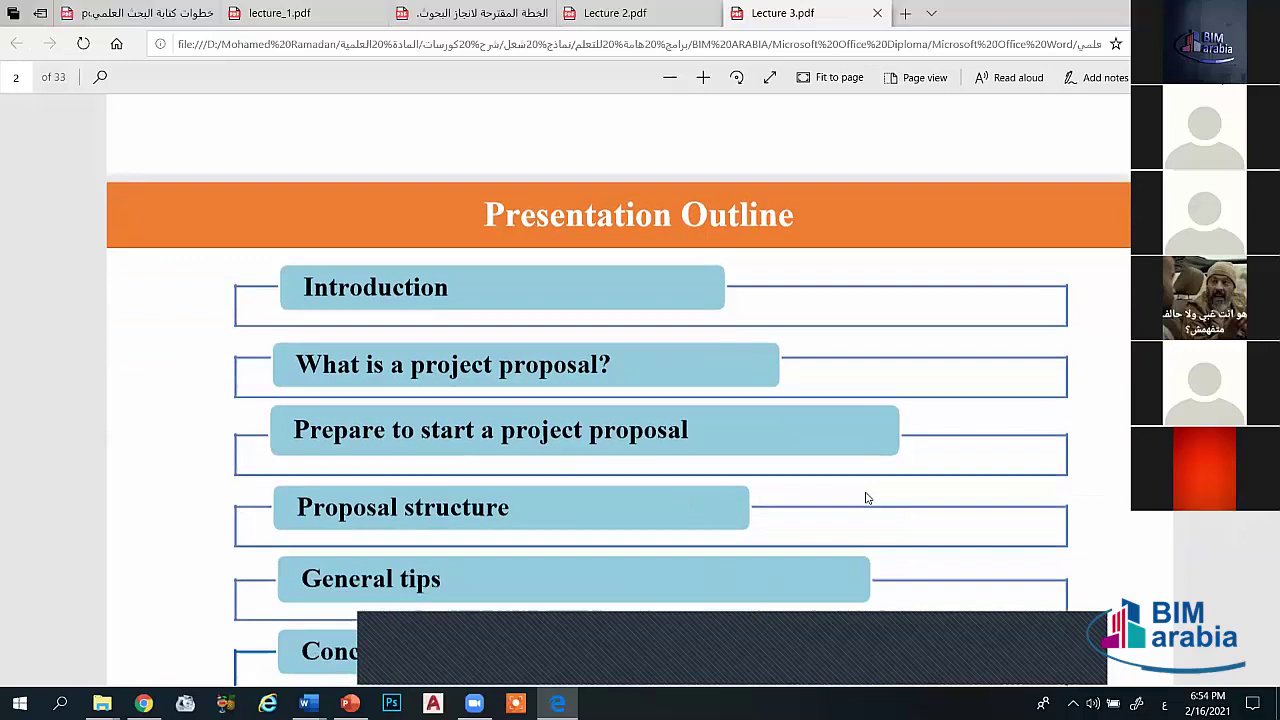
{"action": "left_click", "coordinate": [877, 13]}
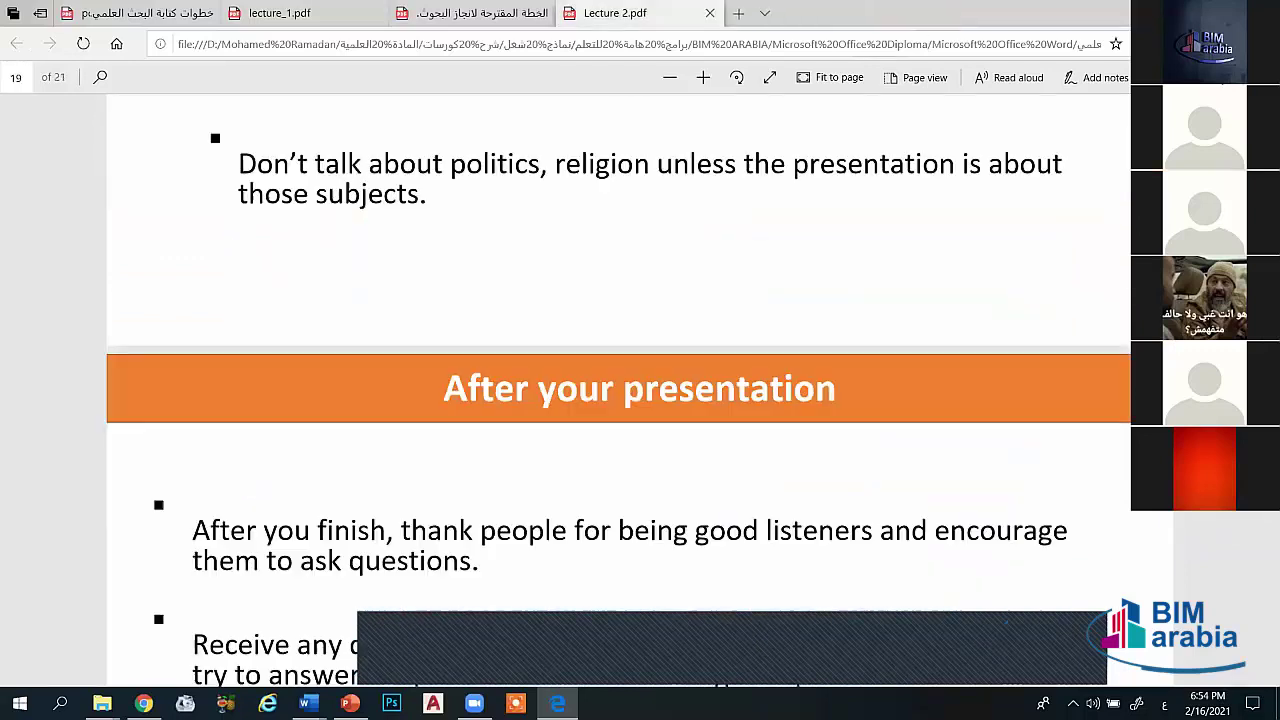
Step: Open ProposalWriting.pdf from the lecture folder, scroll through it, and close it
{"action": "key", "text": "alt+Tab"}
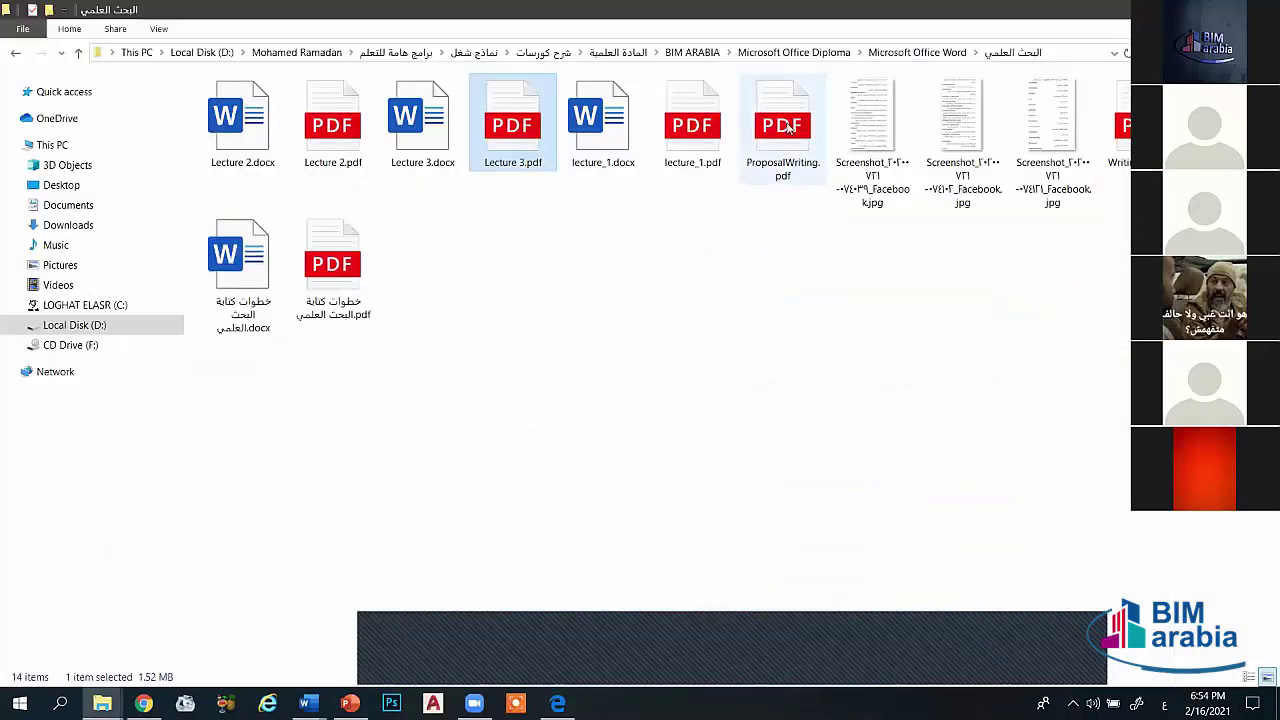
{"action": "double_click", "coordinate": [787, 126]}
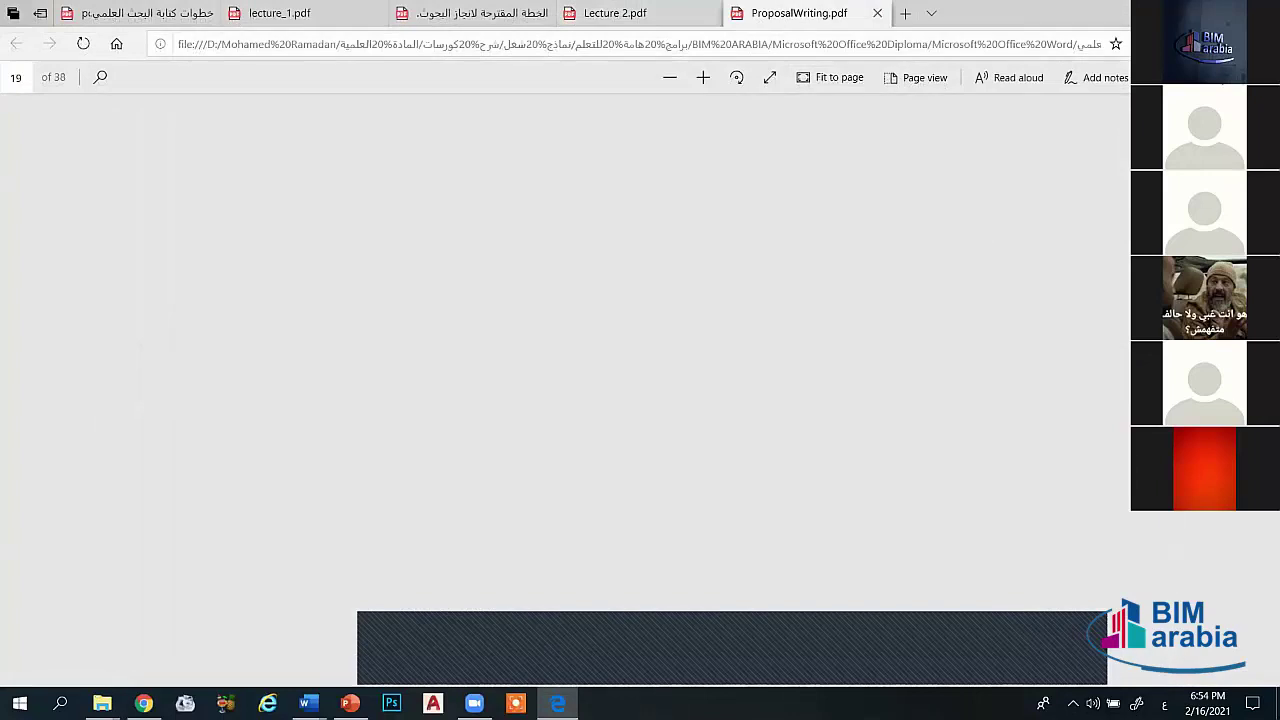
{"action": "scroll", "coordinate": [640, 390], "scroll_direction": "down", "scroll_amount": 10}
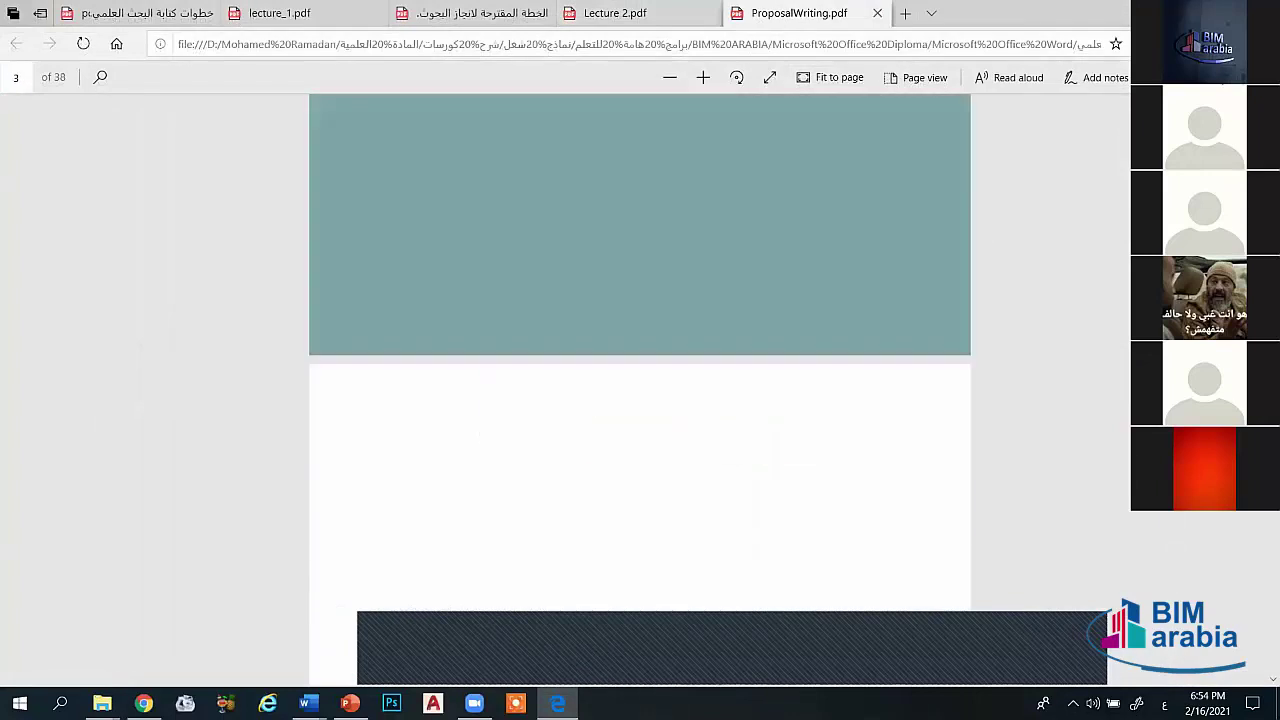
{"action": "scroll", "coordinate": [640, 390], "scroll_direction": "down", "scroll_amount": 10}
{"action": "scroll", "coordinate": [640, 390], "scroll_direction": "down", "scroll_amount": 10}
{"action": "scroll", "coordinate": [640, 390], "scroll_direction": "down", "scroll_amount": 10}
{"action": "scroll", "coordinate": [640, 390], "scroll_direction": "down", "scroll_amount": 5}
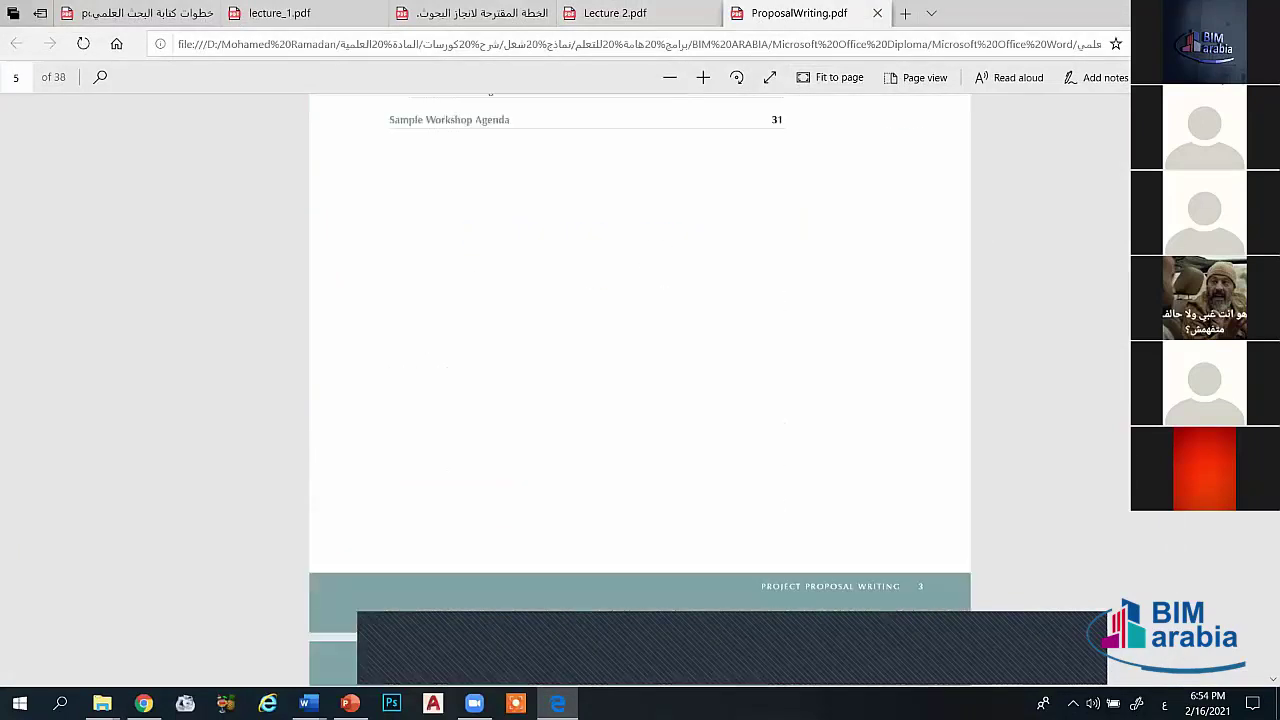
{"action": "scroll", "coordinate": [640, 390], "scroll_direction": "down", "scroll_amount": 5}
{"action": "scroll", "coordinate": [640, 390], "scroll_direction": "down", "scroll_amount": 5}
{"action": "scroll", "coordinate": [640, 390], "scroll_direction": "down", "scroll_amount": 5}
{"action": "scroll", "coordinate": [640, 390], "scroll_direction": "down", "scroll_amount": 5}
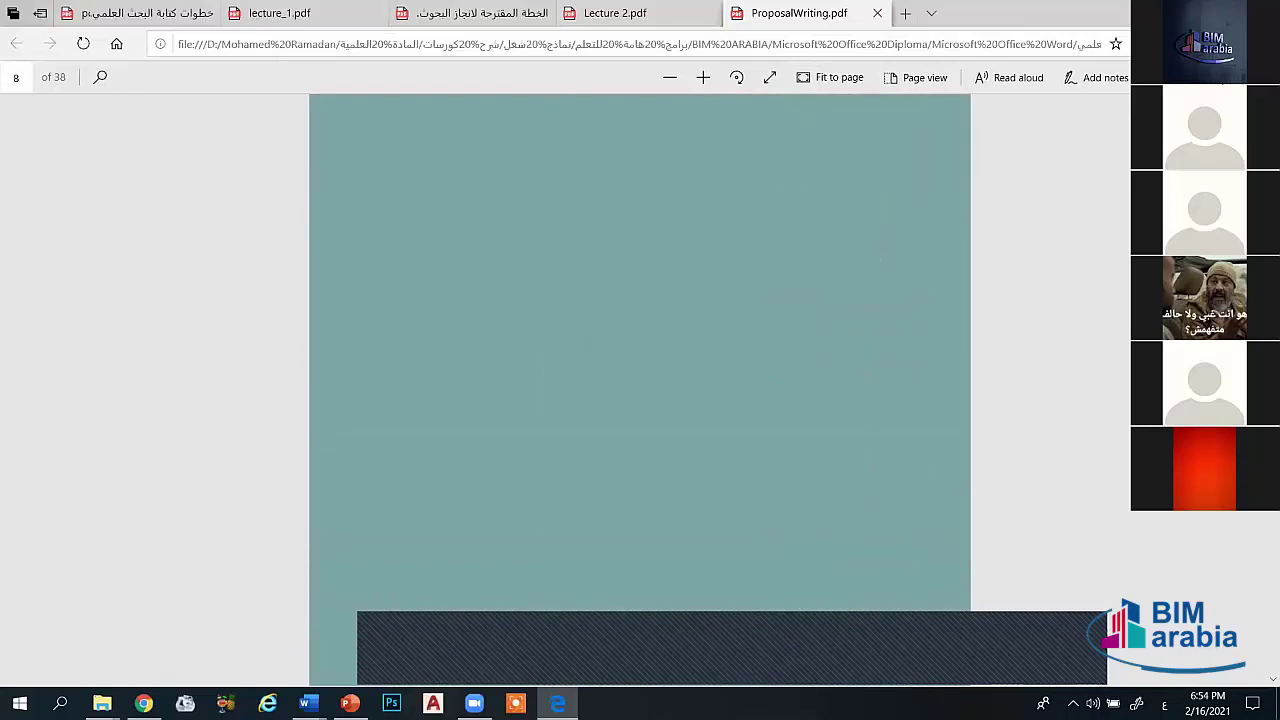
{"action": "scroll", "coordinate": [640, 390], "scroll_direction": "down", "scroll_amount": 5}
{"action": "scroll", "coordinate": [640, 390], "scroll_direction": "down", "scroll_amount": 5}
{"action": "scroll", "coordinate": [640, 390], "scroll_direction": "down", "scroll_amount": 3}
{"action": "scroll", "coordinate": [640, 390], "scroll_direction": "down", "scroll_amount": 2}
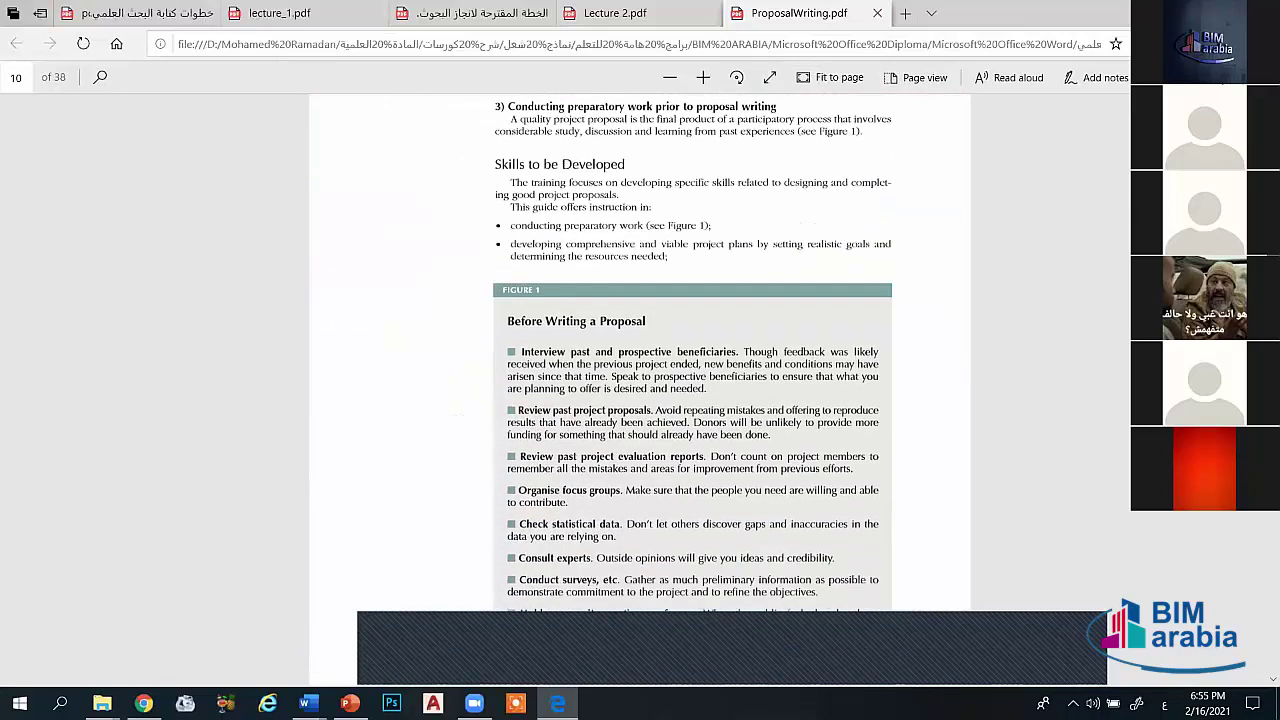
{"action": "scroll", "coordinate": [640, 390], "scroll_direction": "down", "scroll_amount": 5}
{"action": "scroll", "coordinate": [640, 390], "scroll_direction": "down", "scroll_amount": 2}
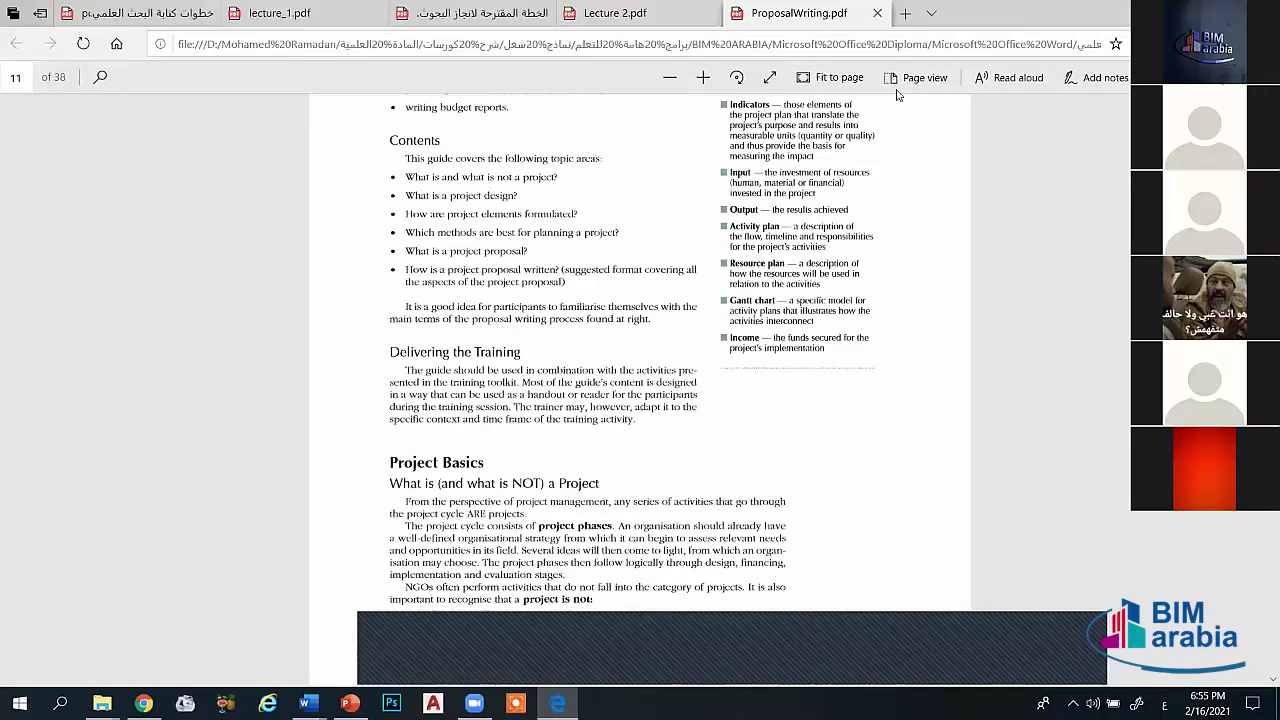
{"action": "left_click", "coordinate": [880, 14]}
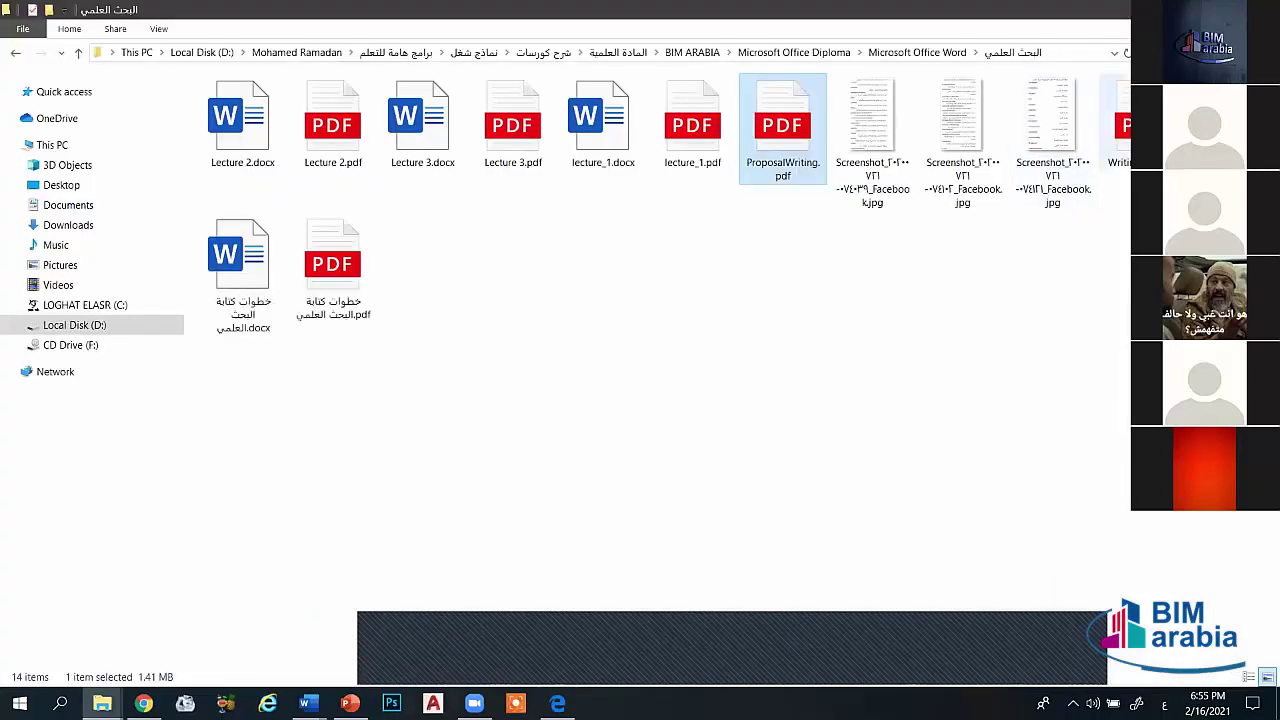
Step: Open Writing Test.pdf from the folder and close its tab, leaving Lecture 2.pdf showing
{"action": "left_click", "coordinate": [1115, 125]}
{"action": "double_click", "coordinate": [1115, 125]}
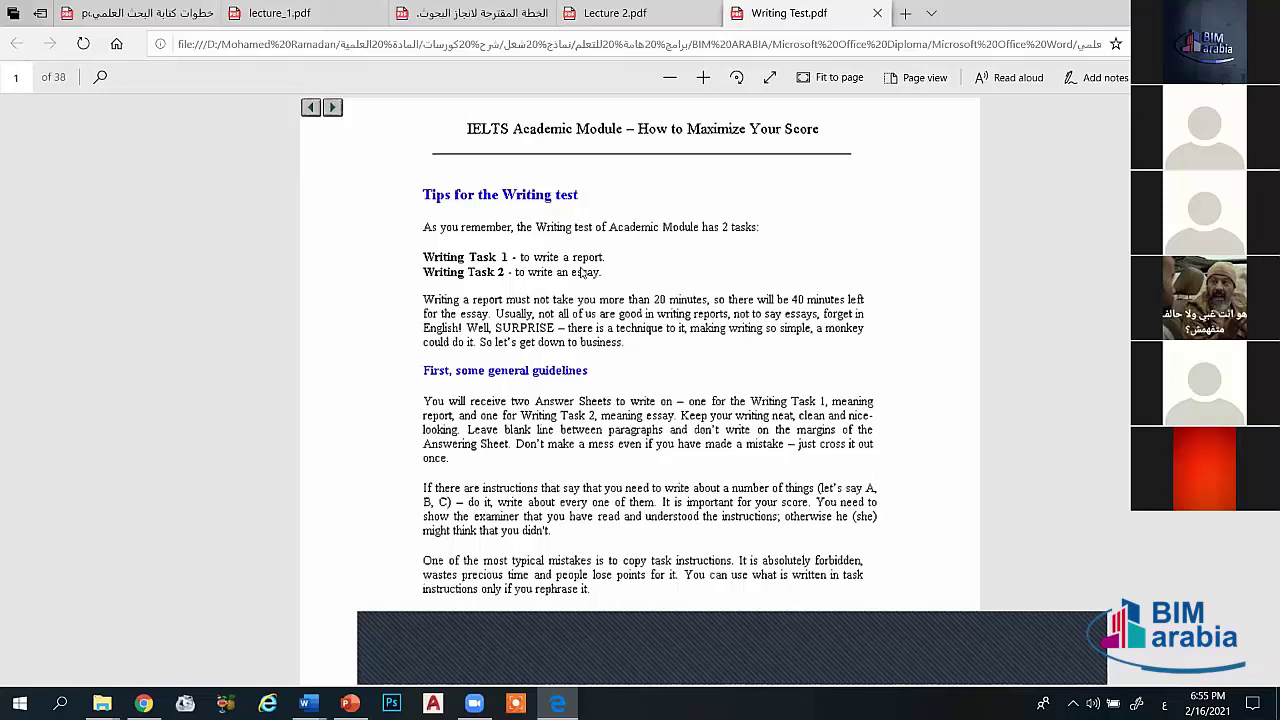
{"action": "left_click", "coordinate": [877, 13]}
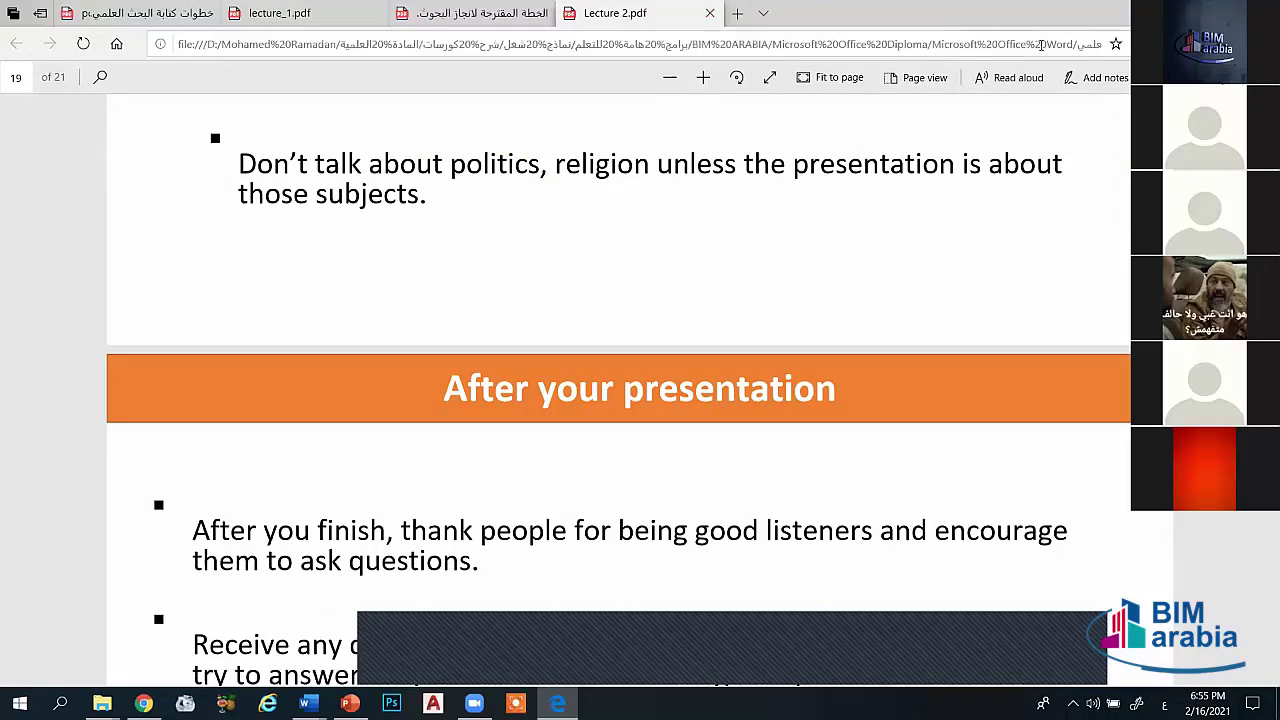
Step: Alt+Tab from Edge to the البحث العلمي lecture folder in File Explorer
{"action": "key", "text": "alt+Tab"}
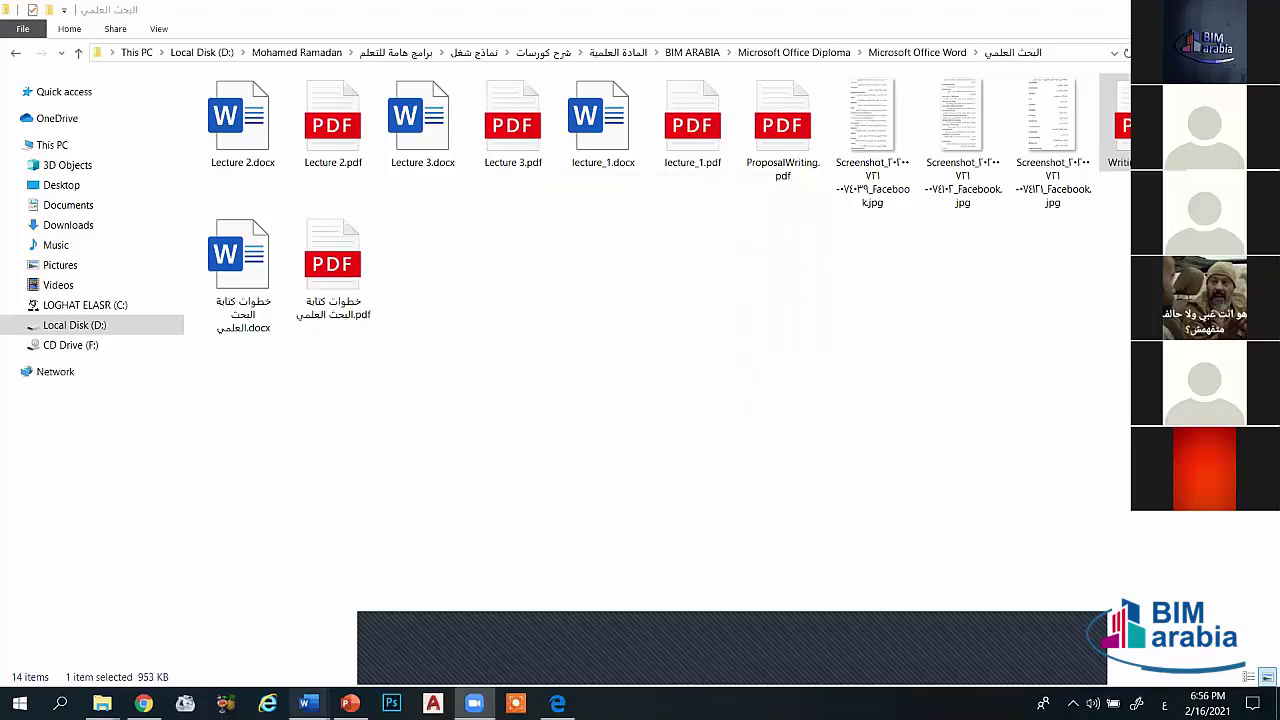
Step: Bring Document6 forward, view Word Options' Advanced page, and close Options unchanged
{"action": "mouse_move", "coordinate": [308, 703]}
{"action": "left_click", "coordinate": [400, 630]}
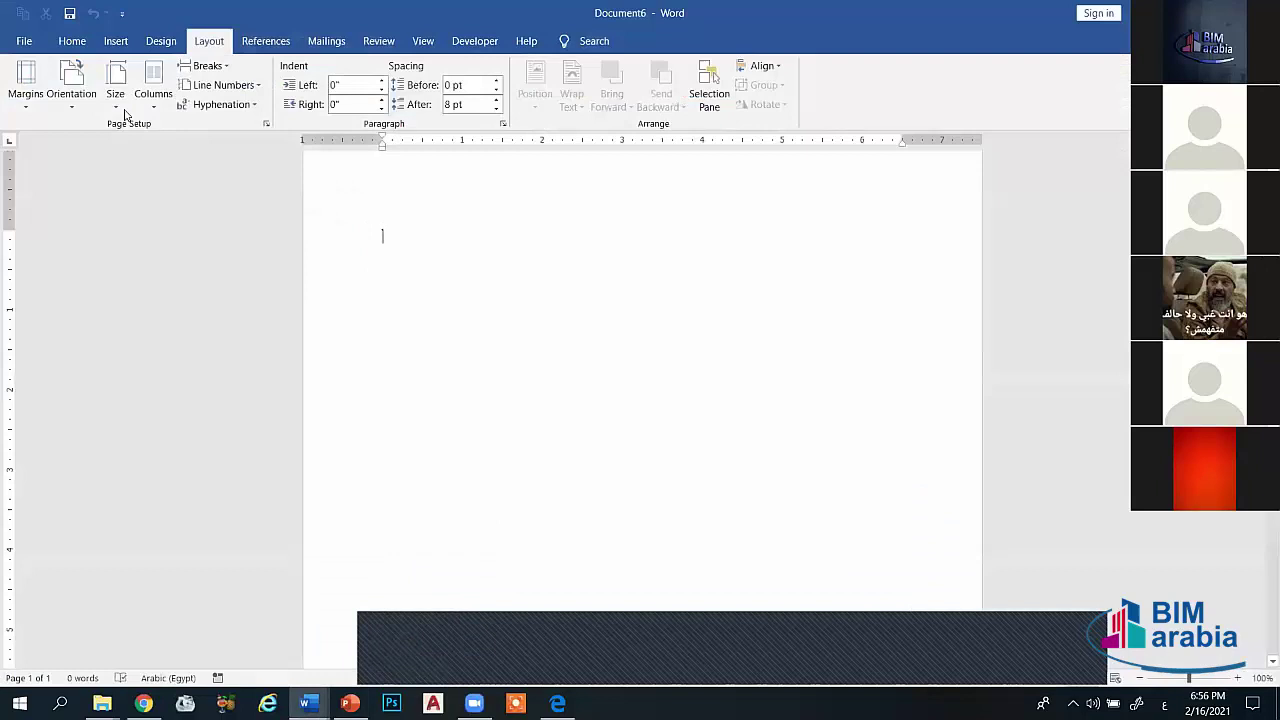
{"action": "left_click", "coordinate": [25, 43]}
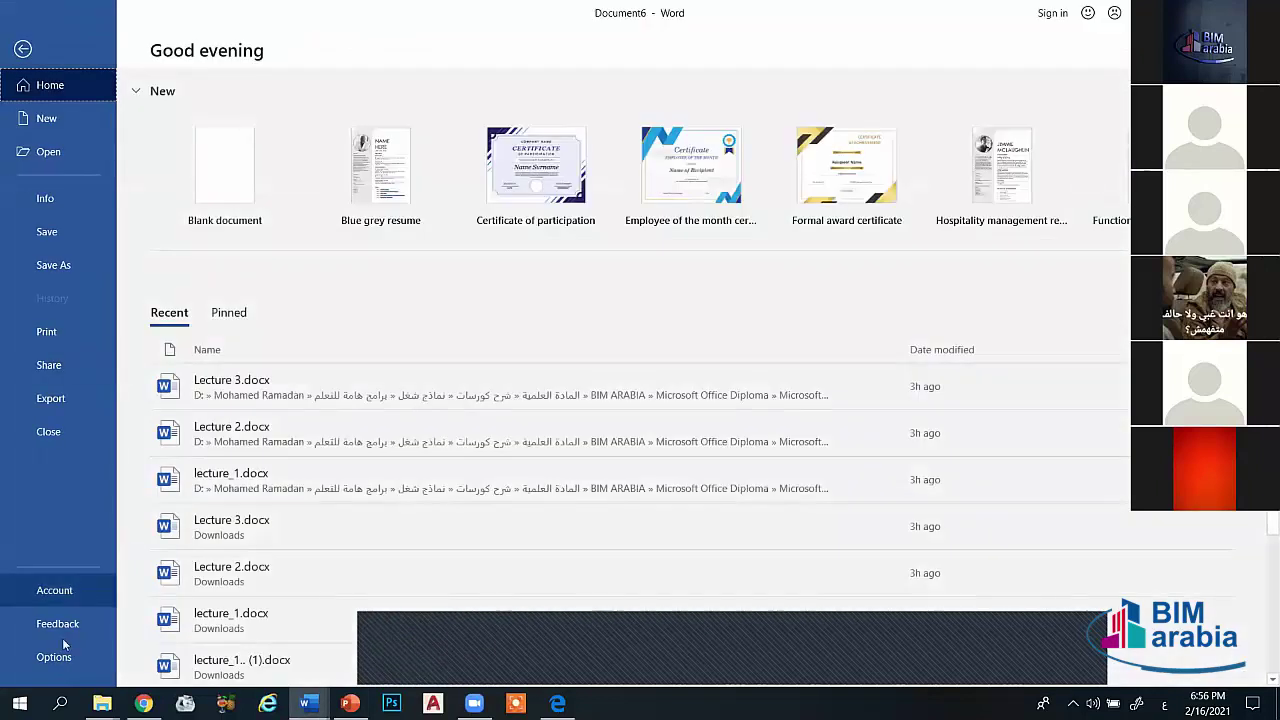
{"action": "left_click", "coordinate": [63, 655]}
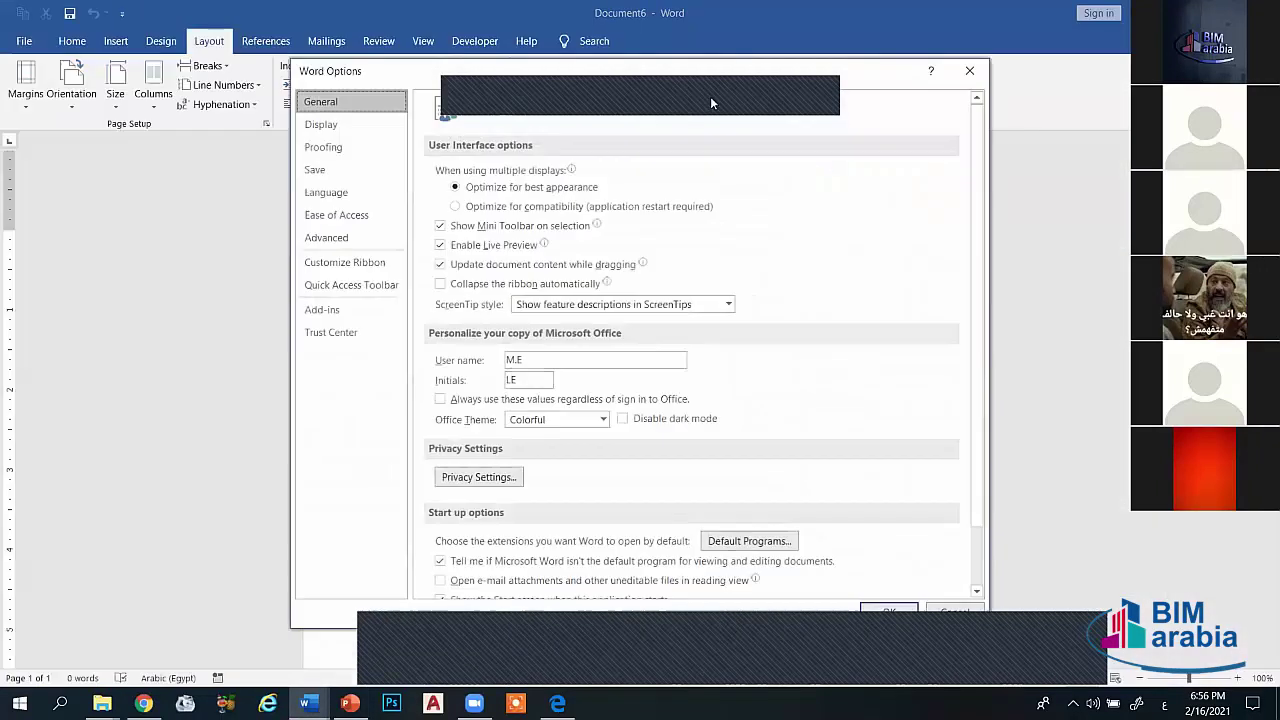
{"action": "left_click", "coordinate": [360, 240]}
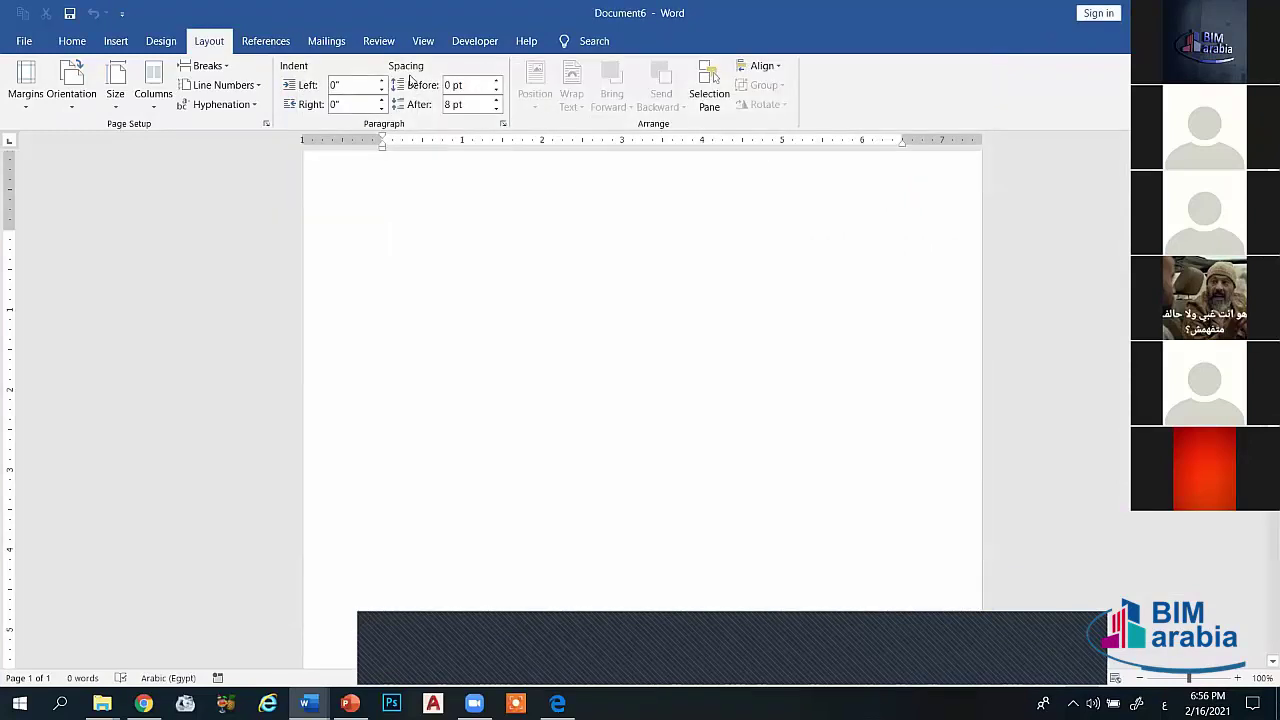
{"action": "left_click", "coordinate": [352, 88]}
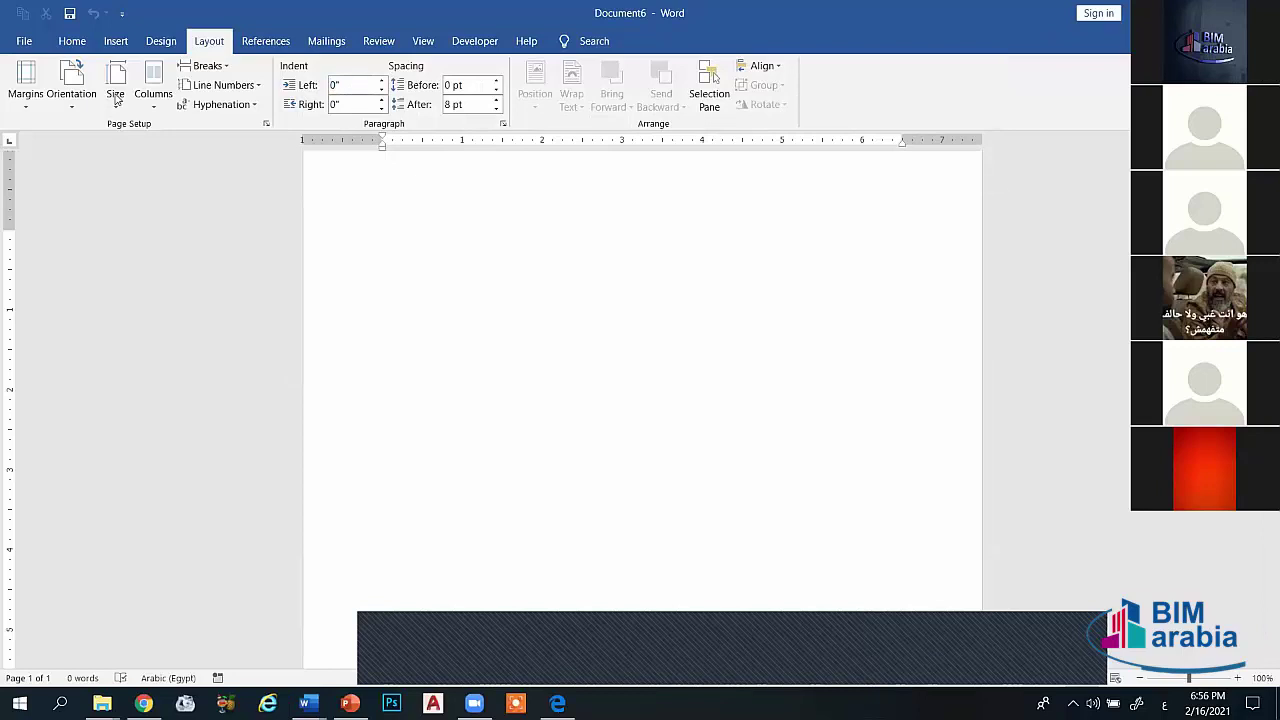
Step: Check paper width and height in Page Setup unchanged, then restore Document4 from the taskbar
{"action": "left_click", "coordinate": [116, 98]}
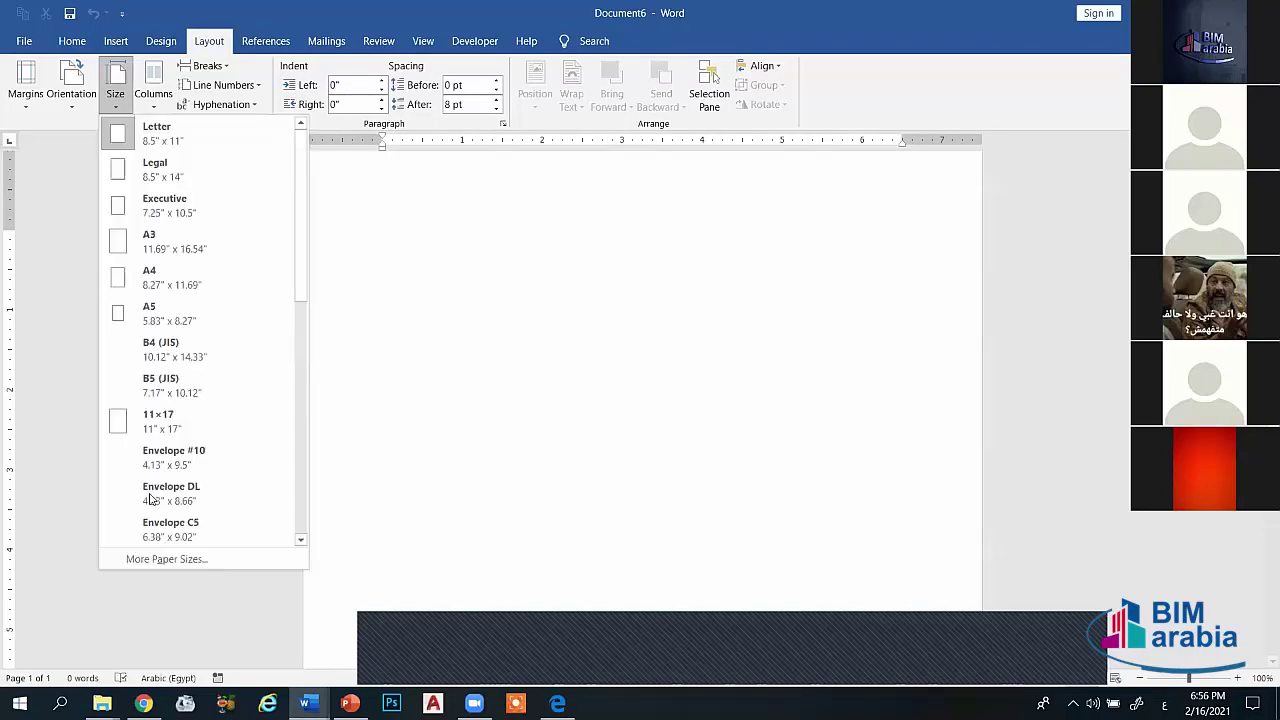
{"action": "left_click", "coordinate": [155, 565]}
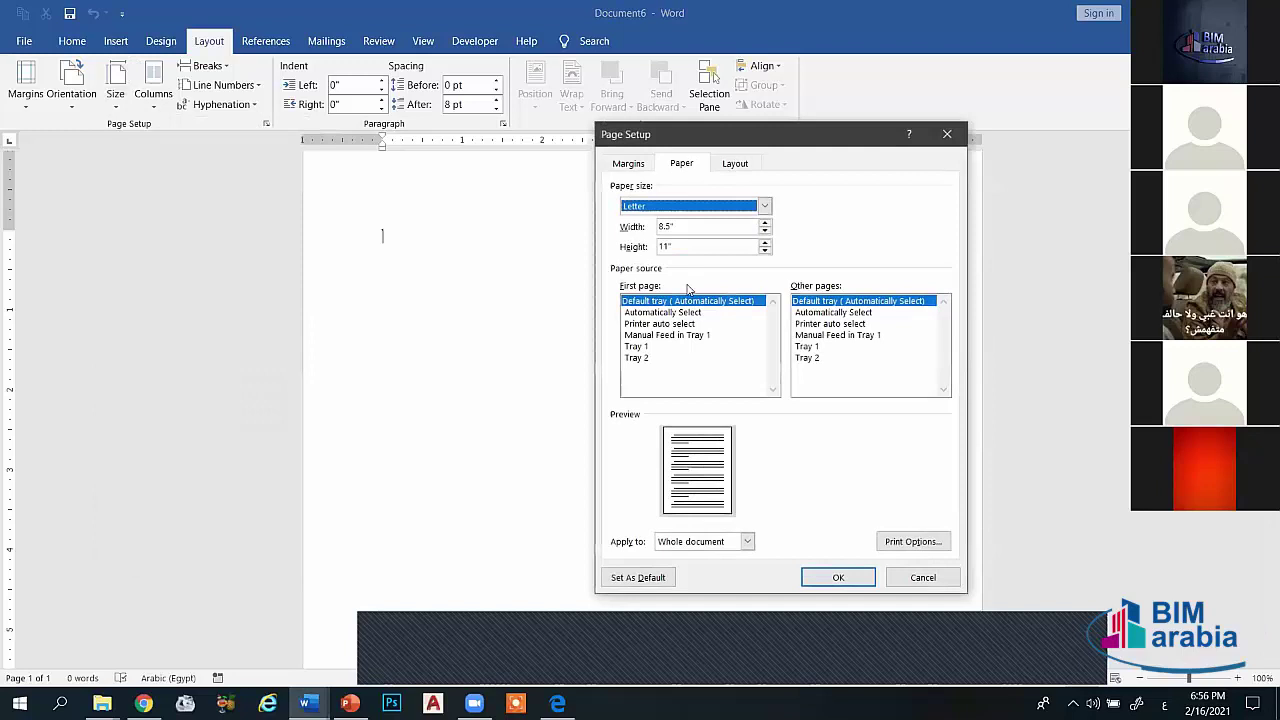
{"action": "left_click", "coordinate": [696, 228]}
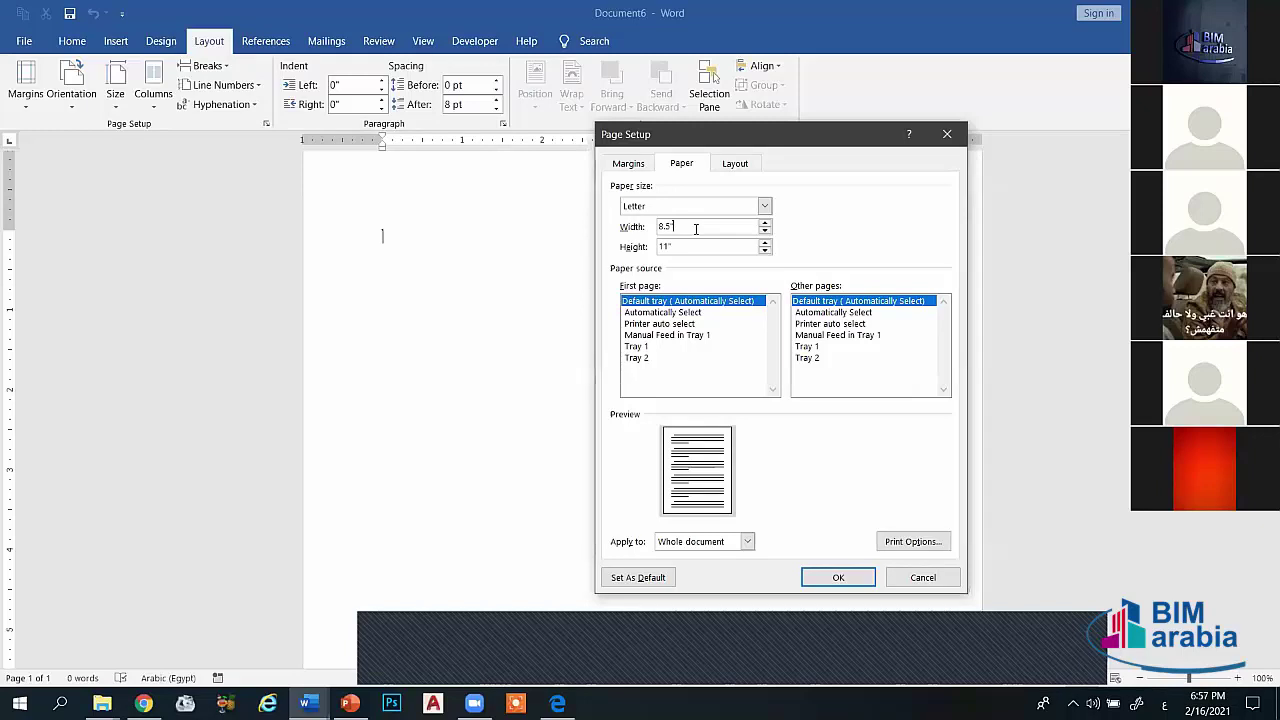
{"action": "left_click", "coordinate": [947, 134]}
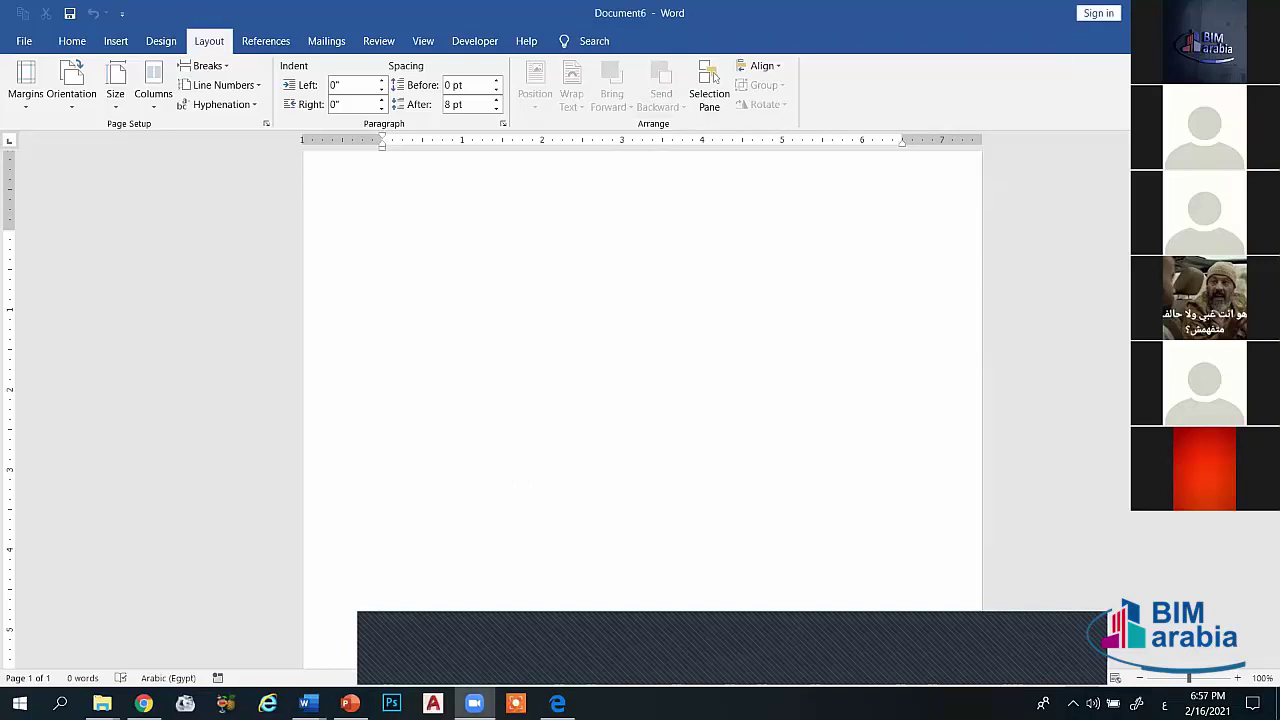
{"action": "left_click", "coordinate": [308, 703]}
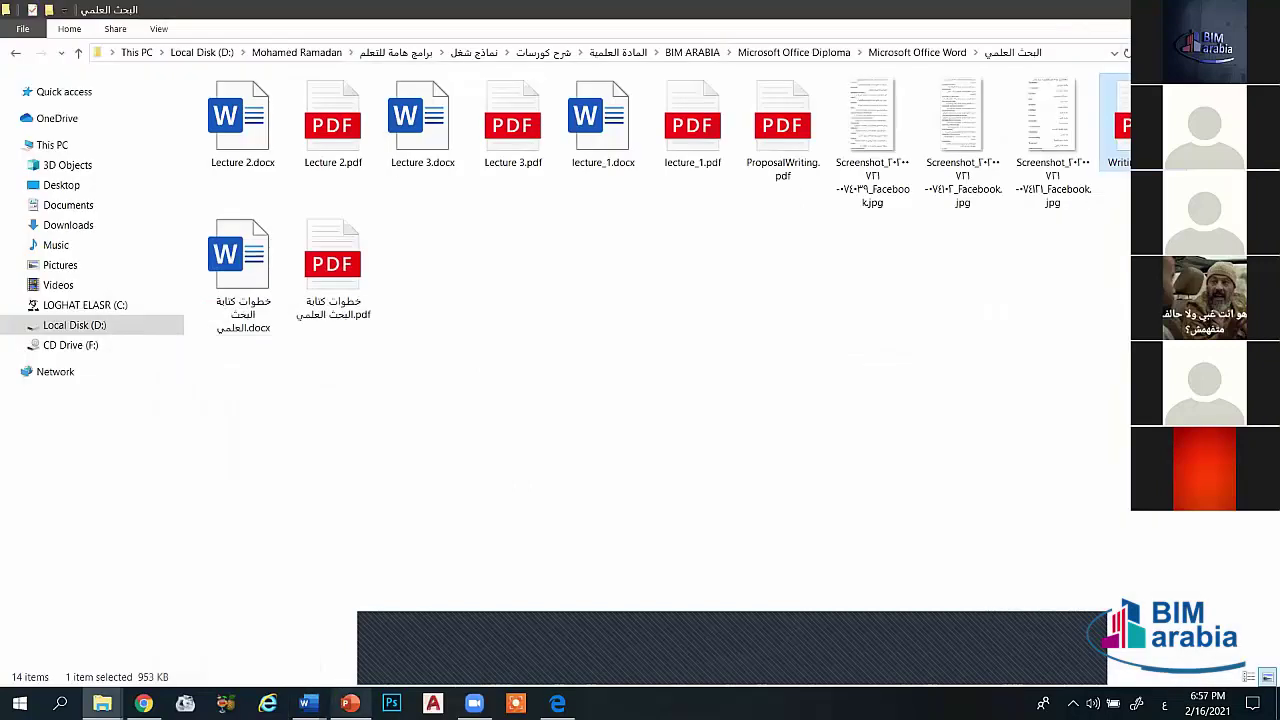
{"action": "mouse_move", "coordinate": [308, 703]}
{"action": "left_click", "coordinate": [368, 595]}
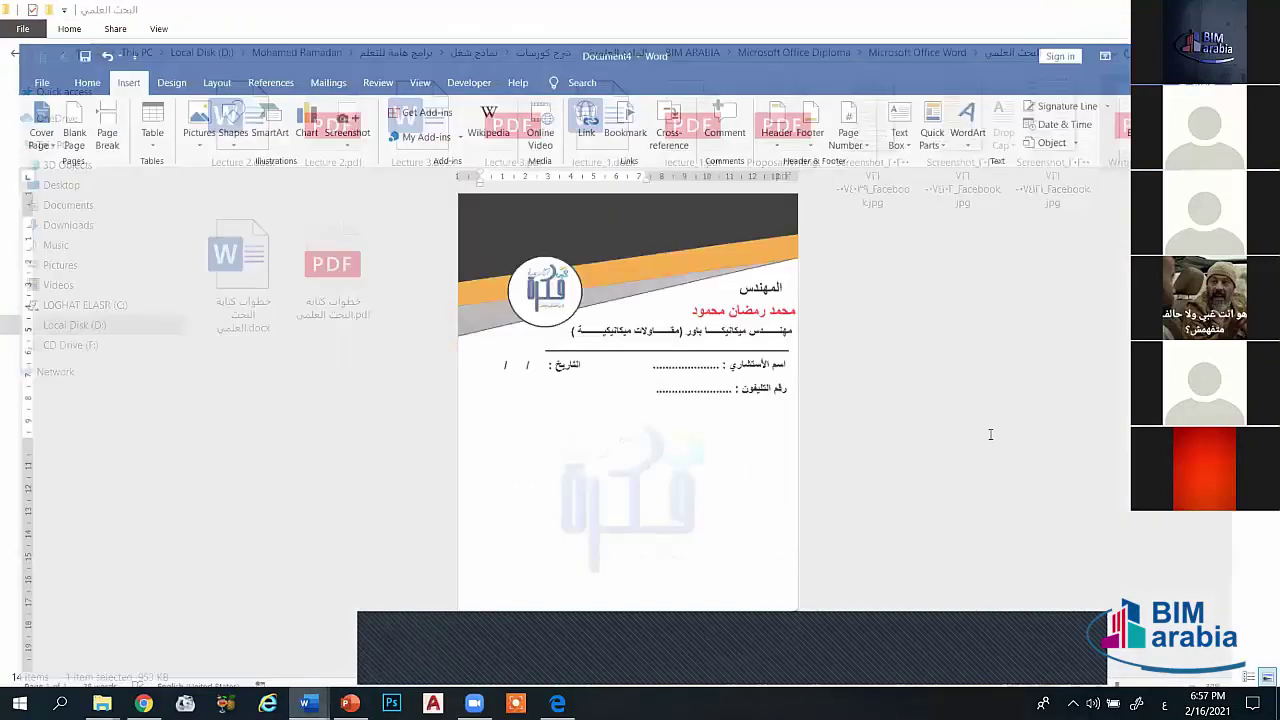